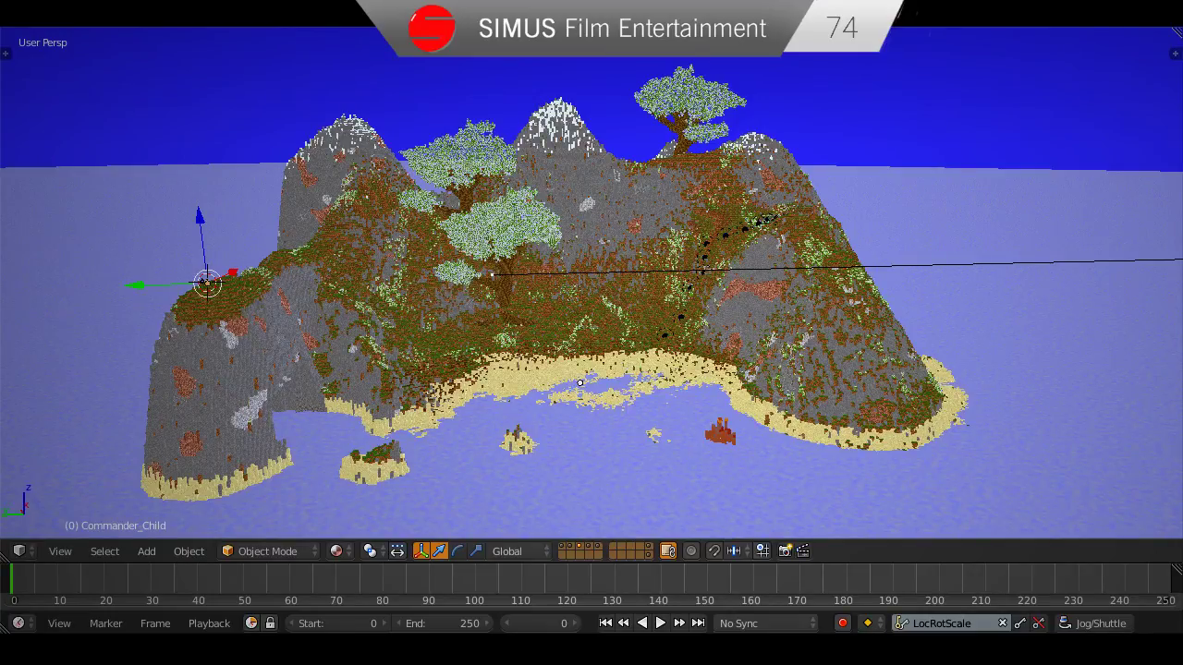
# Rotate the Commander_Child character rig 180° about the global Z axis.
pyautogui.moveTo(563, 388); pyautogui.dragTo(568, 388, button='middle')
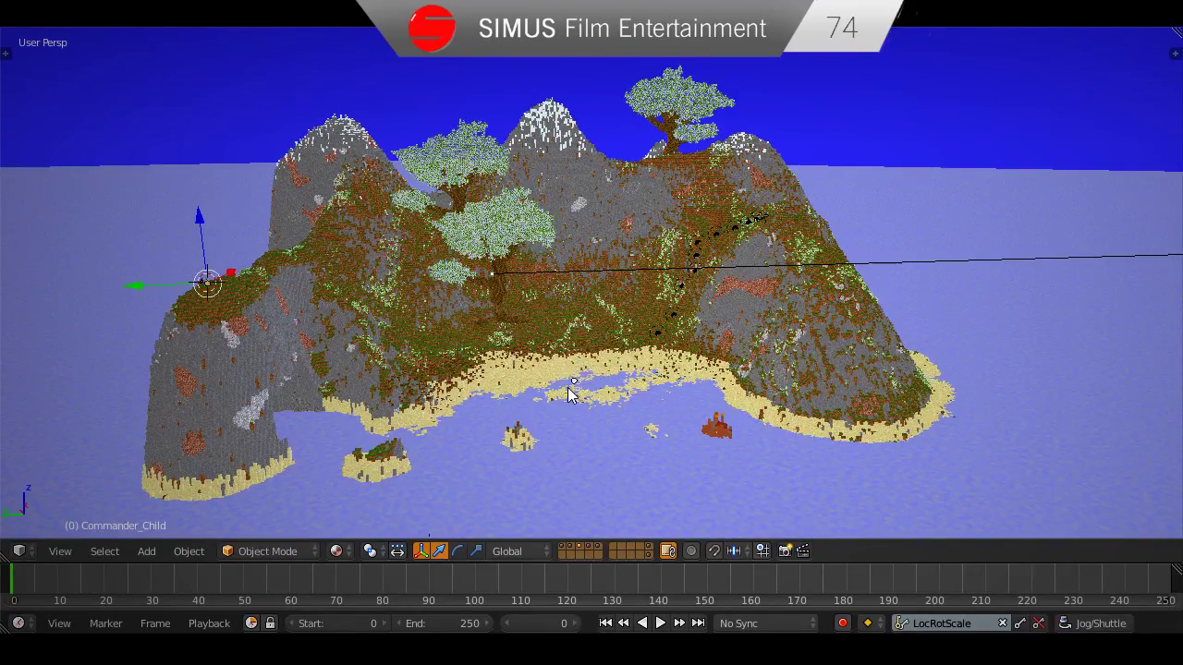
pyautogui.press('ctrl+KP_Decimal')
pyautogui.scroll(20, 573, 393)
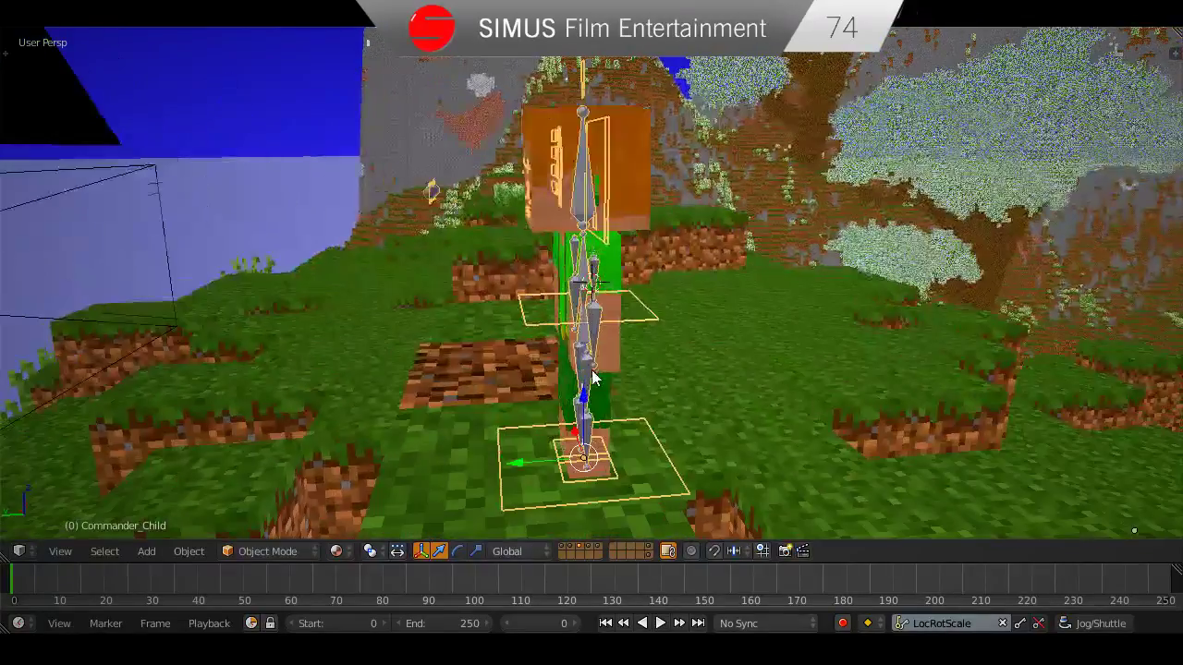
pyautogui.moveTo(594, 377); pyautogui.dragTo(760, 355, button='middle')
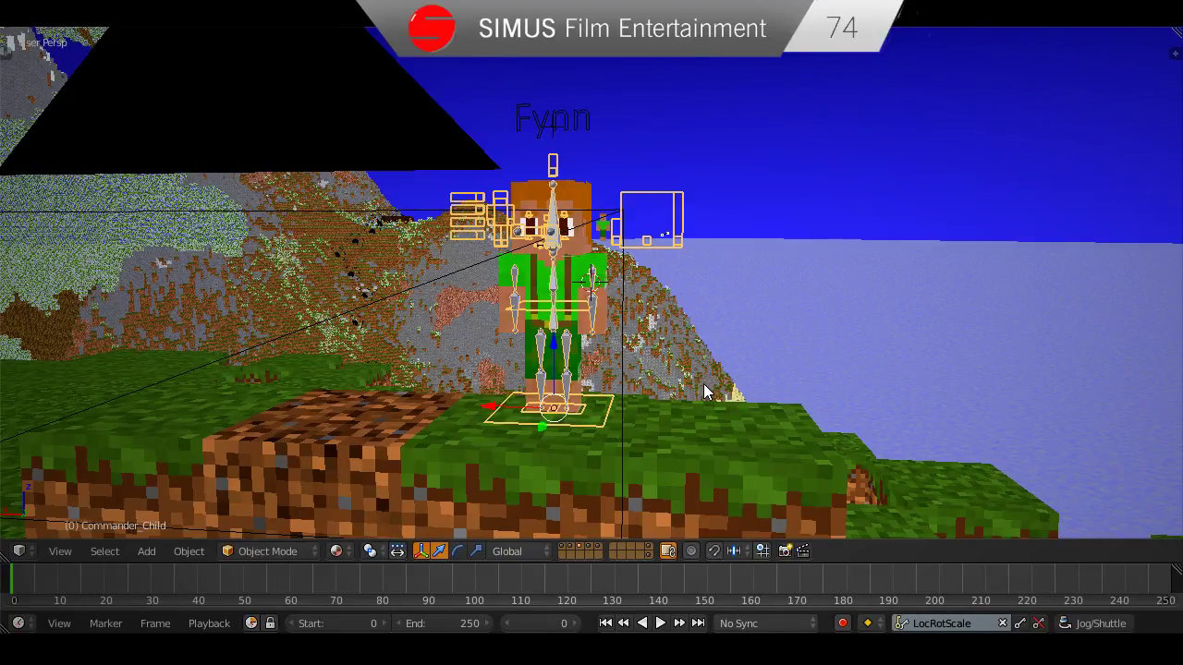
pyautogui.moveTo(693, 384)
pyautogui.mouseDown(button='middle')
pyautogui.moveTo(683, 385)
pyautogui.moveTo(698, 386)
pyautogui.mouseUp(button='middle')
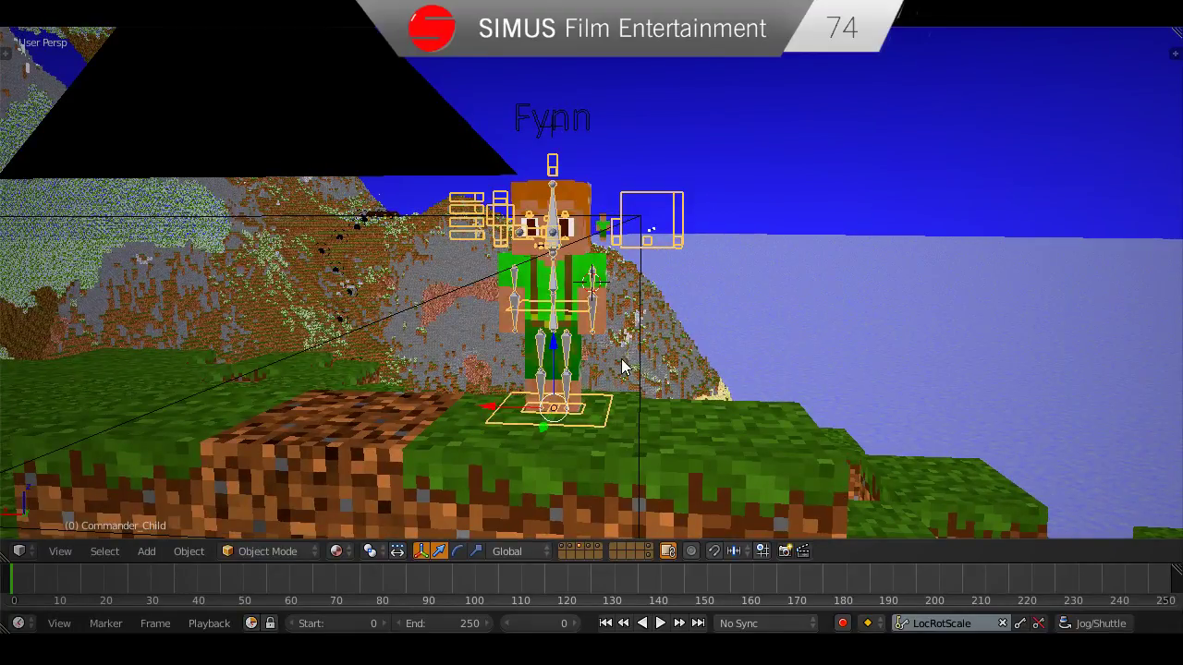
pyautogui.moveTo(623, 366); pyautogui.dragTo(620, 366, button='middle')
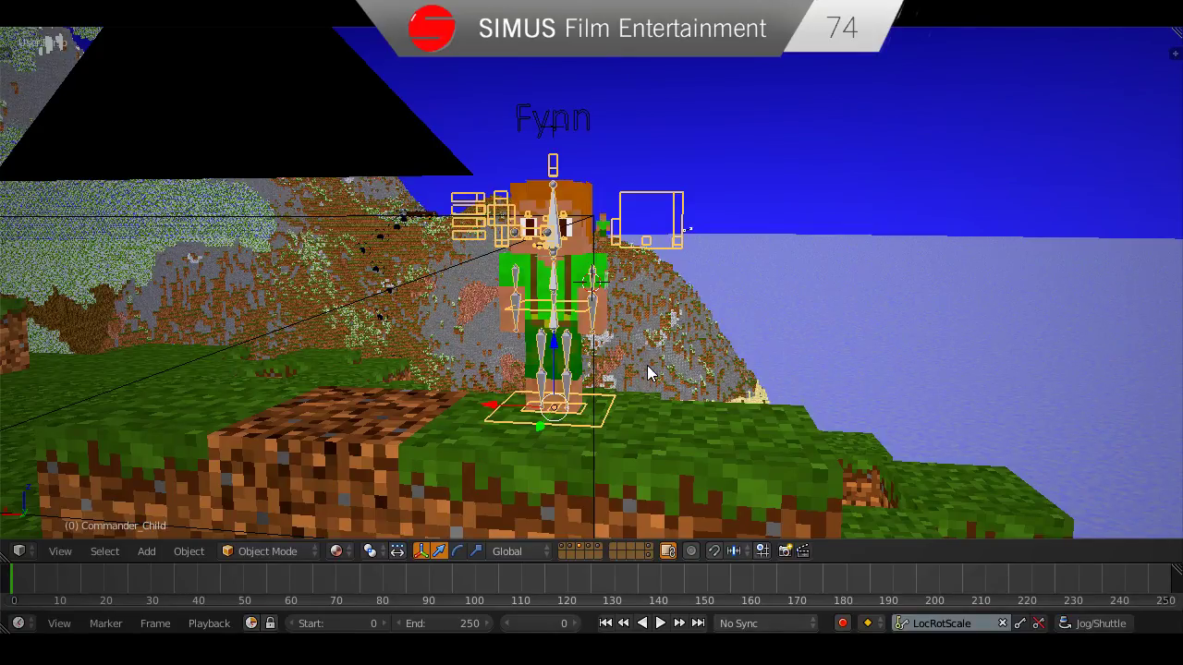
pyautogui.moveTo(634, 391); pyautogui.dragTo(652, 414, button='middle')
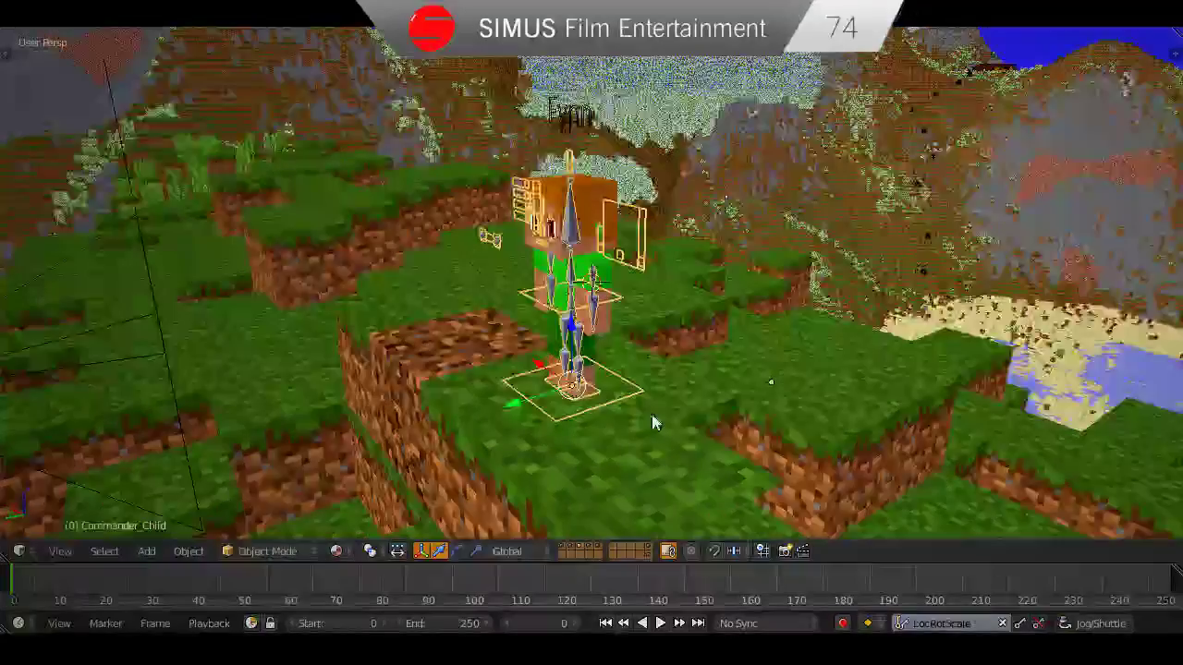
pyautogui.write('rz')
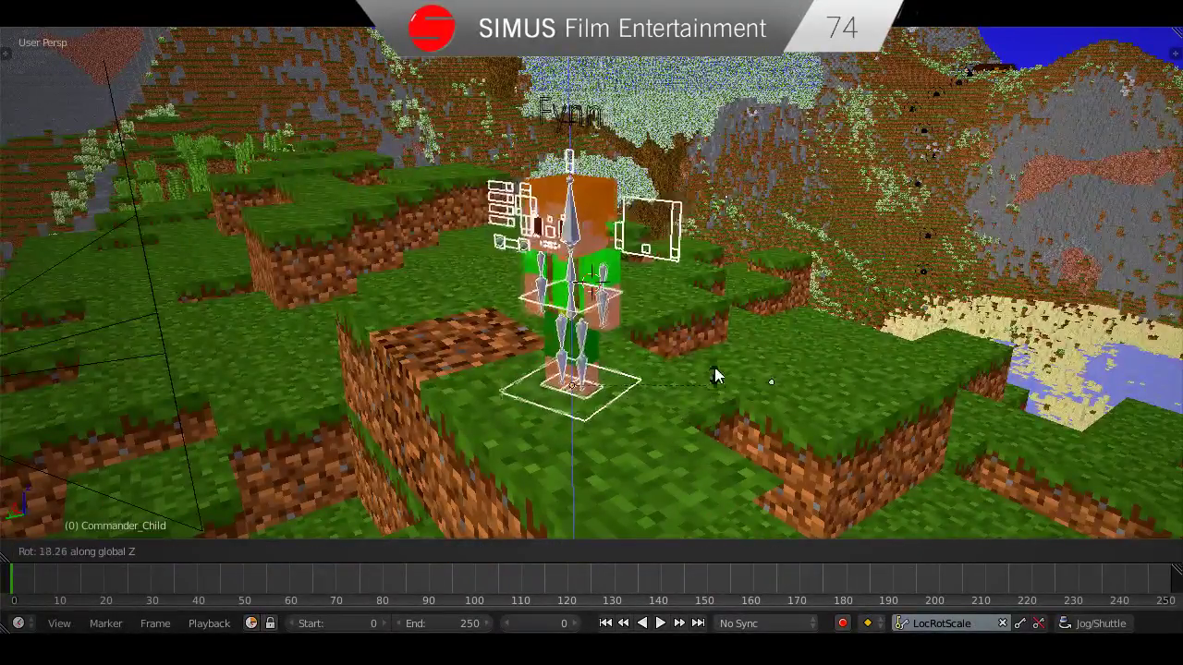
pyautogui.write('180')
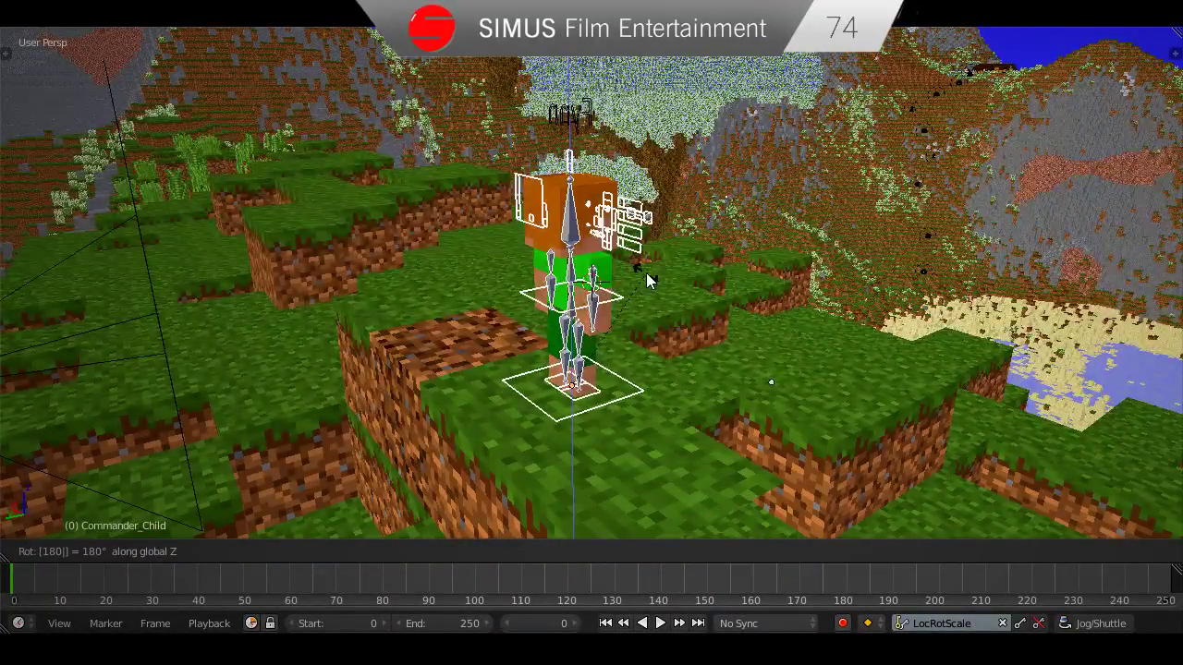
pyautogui.press('Return')
# In Pose Mode, move the left foot IK bone forward about 0.38 along the global Y axis.
pyautogui.hotkey('ctrl', 'Tab')
pyautogui.moveTo(645, 376); pyautogui.dragTo(611, 392, button='middle')
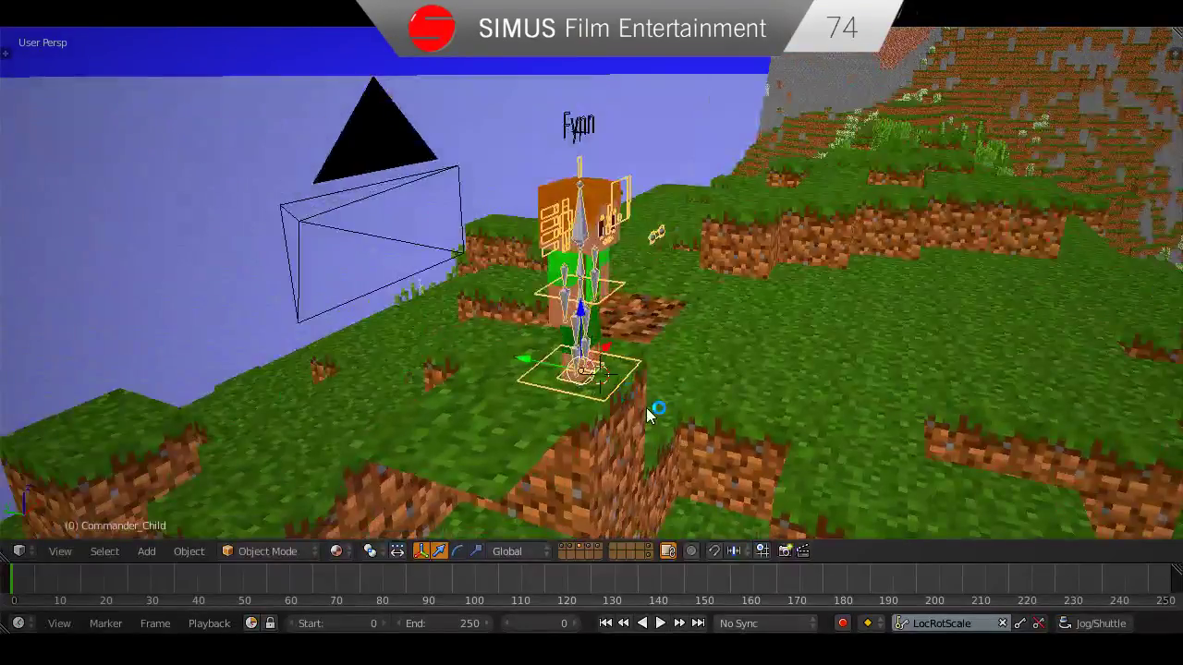
pyautogui.hotkey('ctrl', 'Tab')
pyautogui.scroll(3, 618, 397)
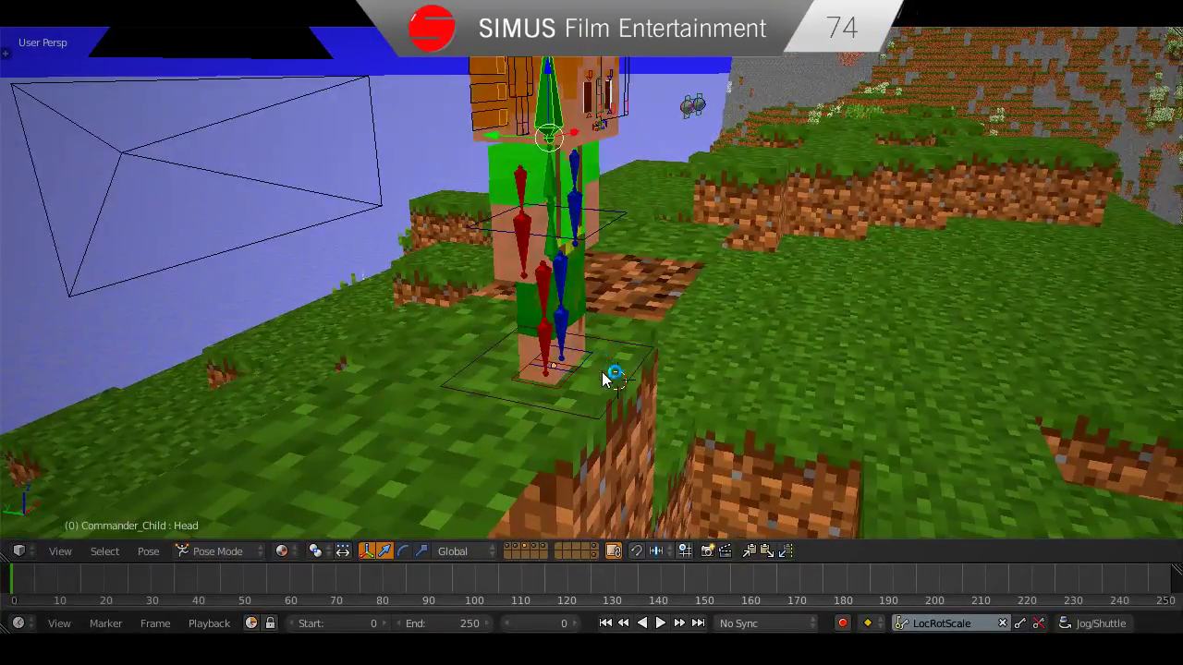
pyautogui.rightClick(587, 372)
pyautogui.moveTo(587, 371); pyautogui.dragTo(613, 367, button='middle')
pyautogui.press('g')
pyautogui.press('y')
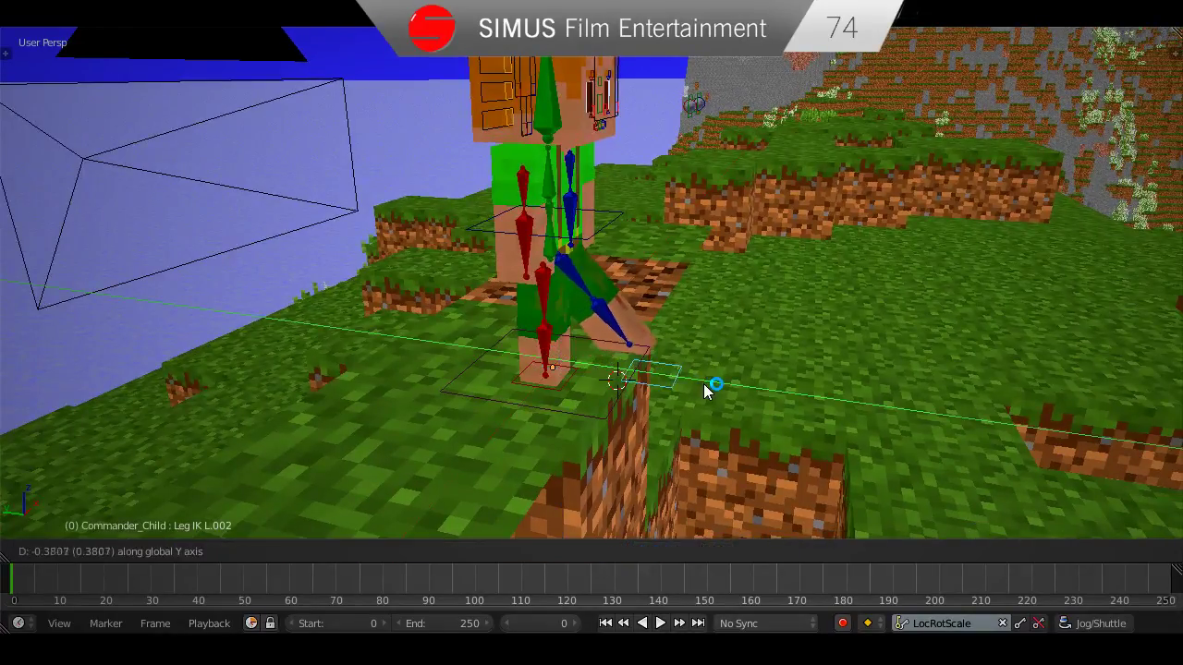
pyautogui.click(710, 388)
pyautogui.rightClick(561, 271)
pyautogui.press('g')
pyautogui.press('z')
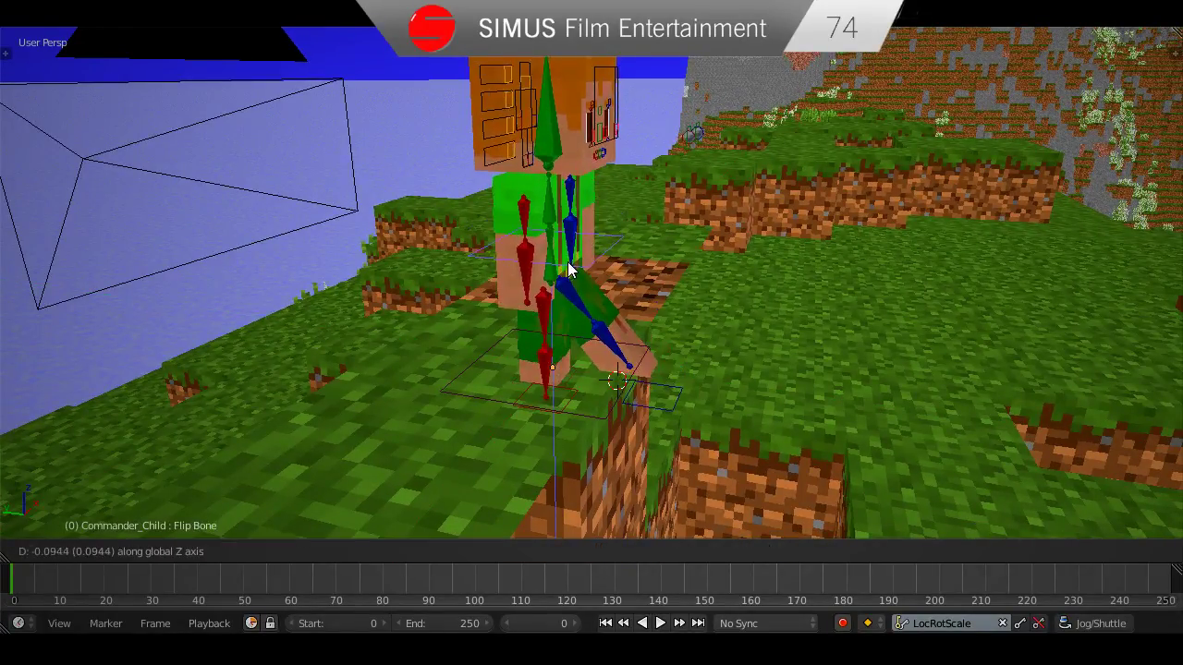
pyautogui.rightClick(565, 268)
# Move the Pelvis bone forward so the hips sit between the two feet.
pyautogui.rightClick(557, 261)
pyautogui.press('g')
pyautogui.click(592, 269)
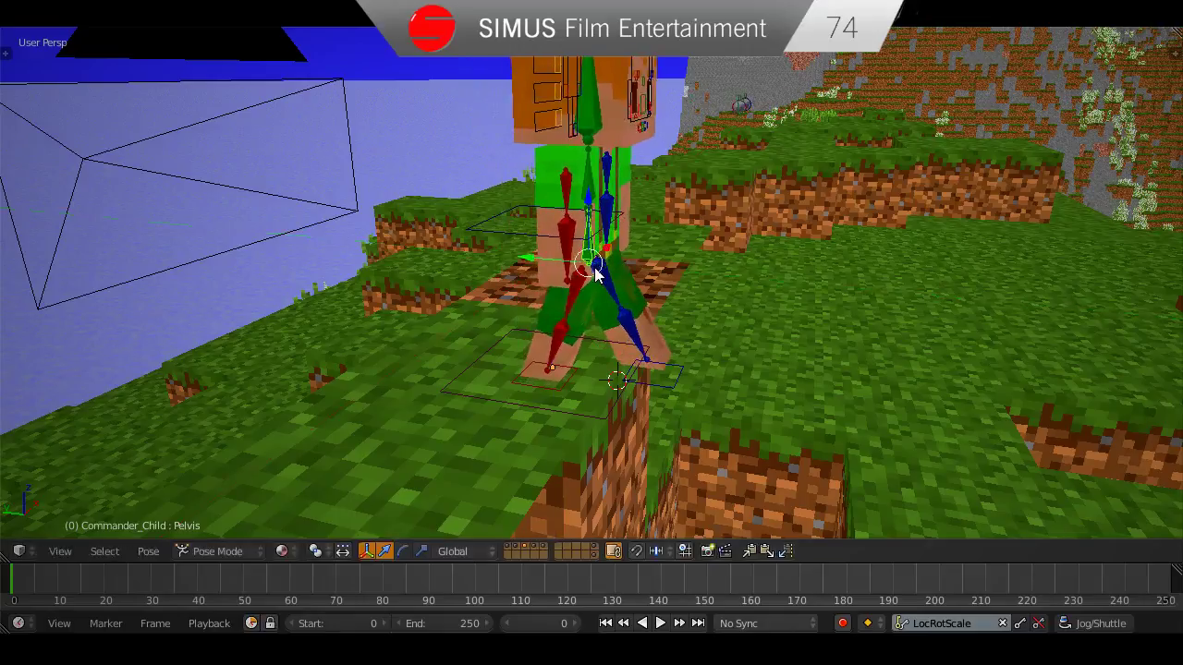
# Return to Object Mode and show only the layers holding the character, the camera and the nearby grass blocks.
pyautogui.moveTo(599, 293); pyautogui.dragTo(589, 289, button='middle')
pyautogui.hotkey('ctrl', 'Tab')
pyautogui.click(589, 548)
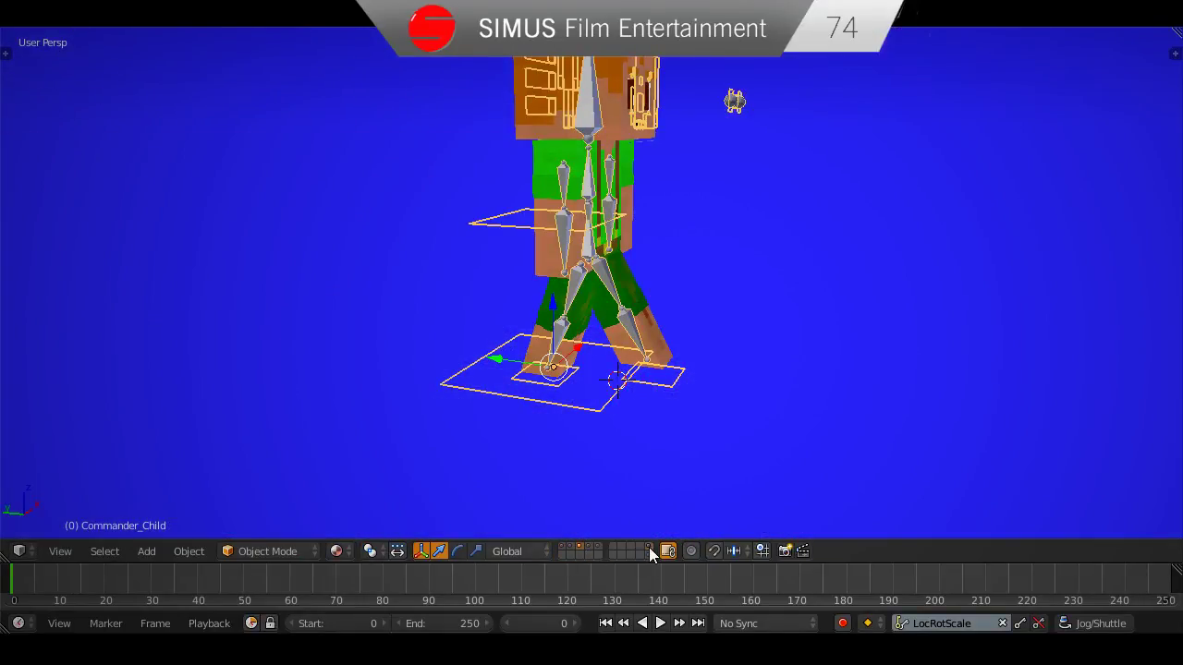
pyautogui.keyDown('shift'); pyautogui.click(650, 555); pyautogui.keyUp('shift')
pyautogui.keyDown('shift'); pyautogui.click(573, 552); pyautogui.keyUp('shift')
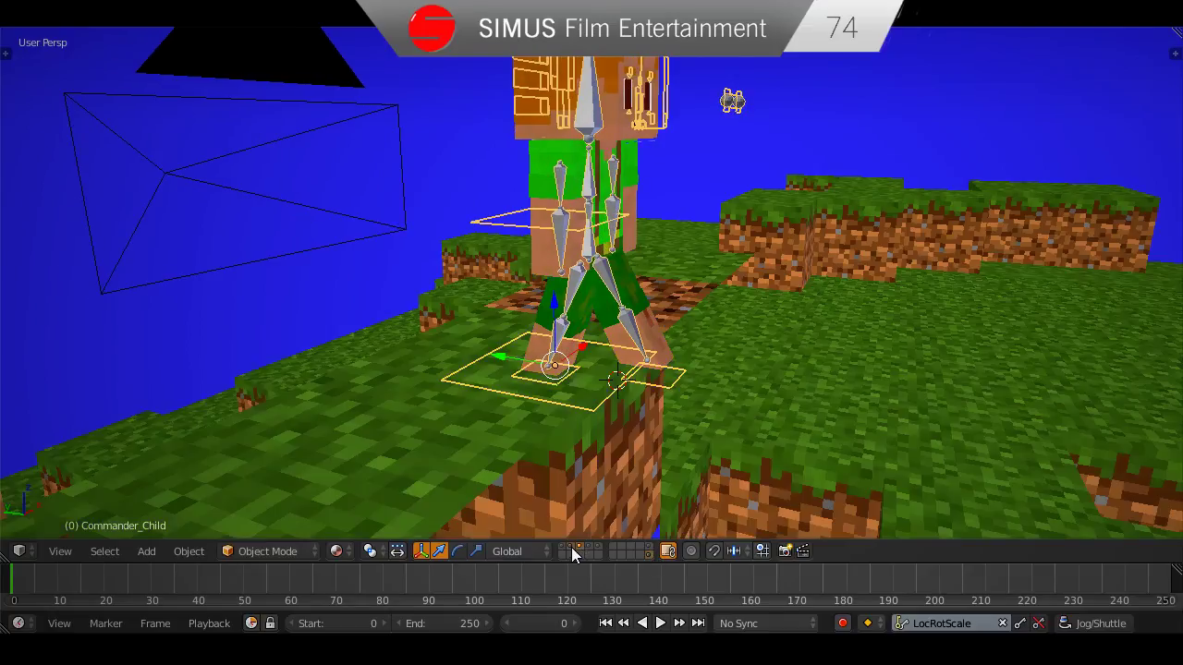
# In Pose Mode, move the right foot IK bone forward along the global Y axis, next to the left foot.
pyautogui.moveTo(605, 474); pyautogui.dragTo(610, 394, button='middle')
pyautogui.hotkey('ctrl', 'Tab')
pyautogui.rightClick(552, 370)
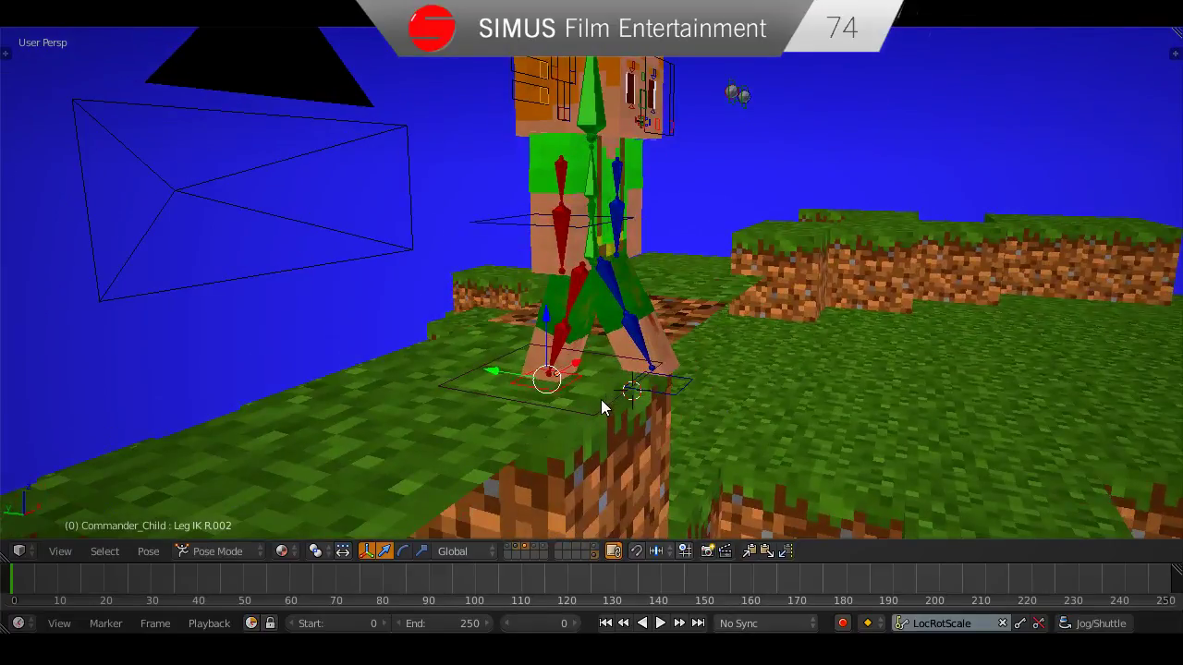
pyautogui.press('g')
pyautogui.press('y')
pyautogui.click(696, 412)
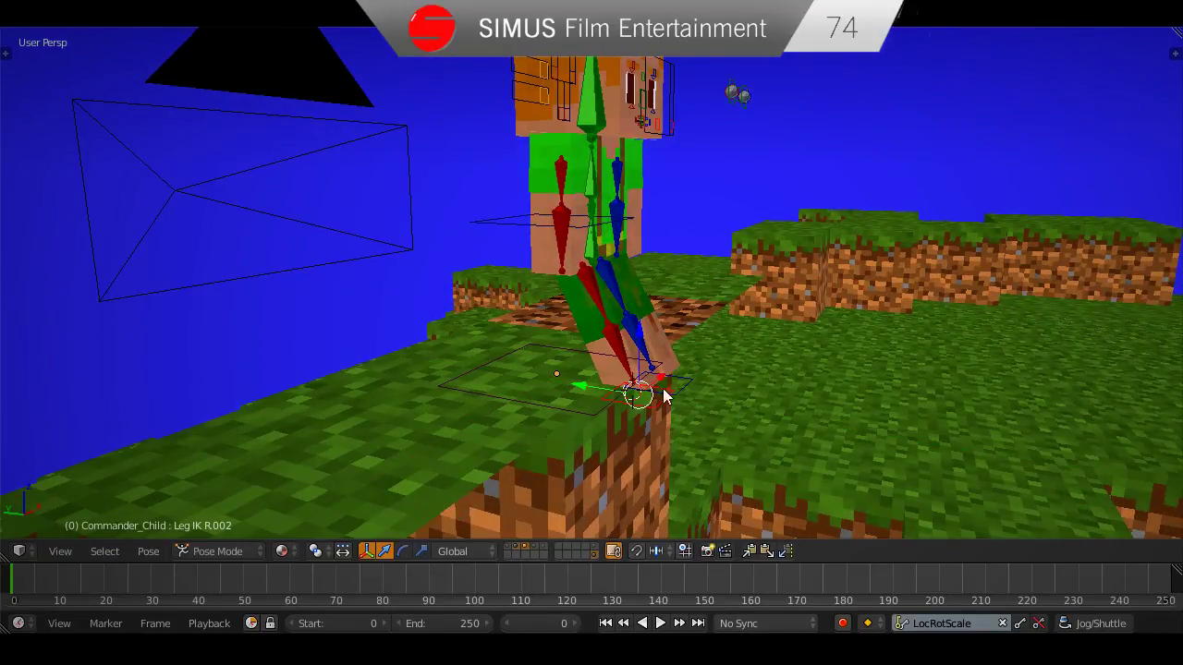
# Lower the Pelvis bone to bend the legs into a sitting pose, and lower the whole character with the Flip Bone along Z.
pyautogui.rightClick(595, 249)
pyautogui.press('g')
pyautogui.click(602, 312)
pyautogui.moveTo(602, 311); pyautogui.dragTo(660, 255, button='middle')
pyautogui.rightClick(610, 219)
pyautogui.press('g')
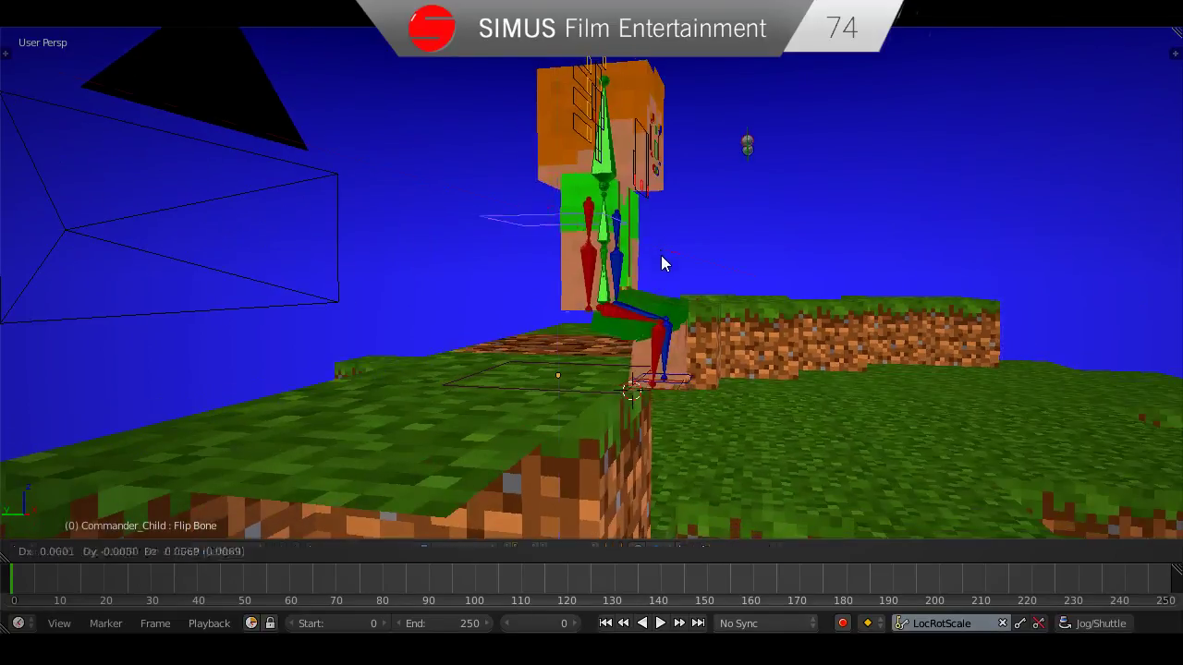
pyautogui.press('z')
pyautogui.click(656, 291)
# Shift the Flip Bone back along the global Y axis and lower the Pelvis bone so the character sits on the block edge.
pyautogui.scroll(4, 644, 316)
pyautogui.moveTo(644, 315); pyautogui.dragTo(649, 313, button='middle')
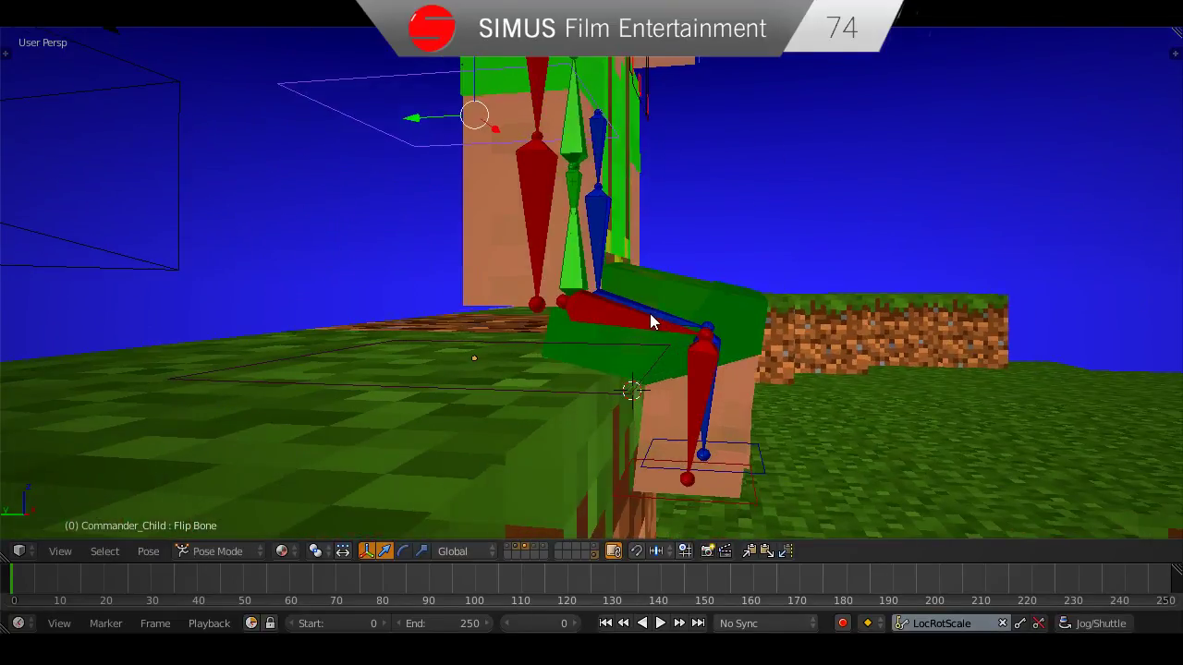
pyautogui.press('g')
pyautogui.press('y')
pyautogui.click(620, 313)
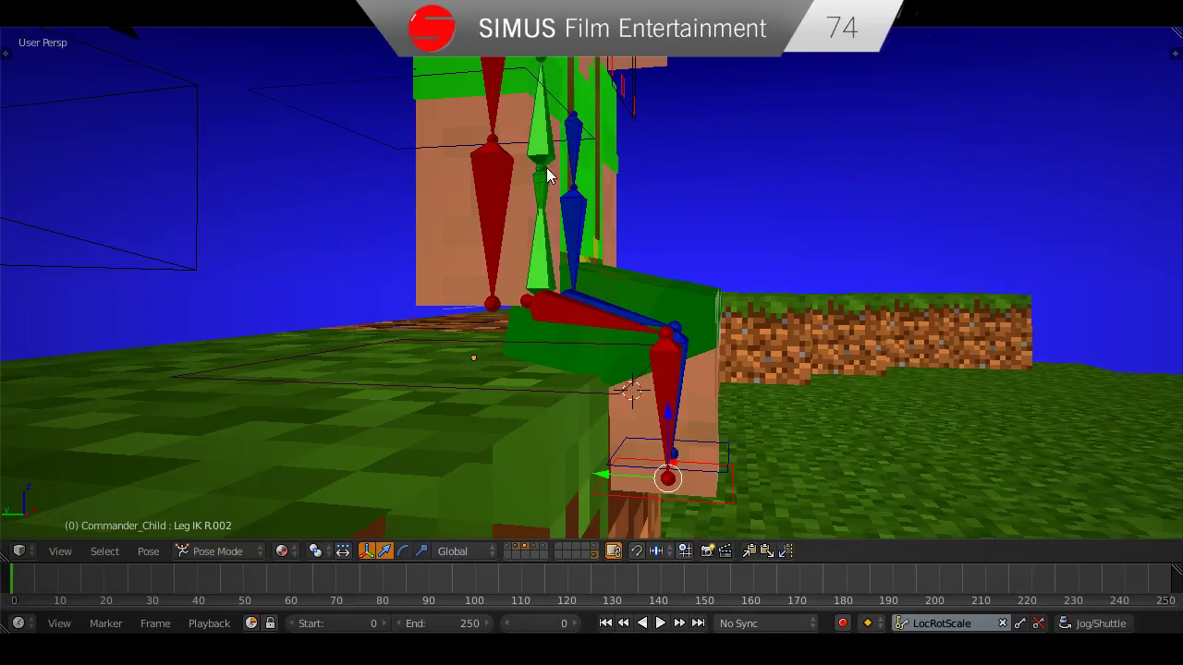
pyautogui.rightClick(533, 236)
pyautogui.press('g')
pyautogui.click(544, 279)
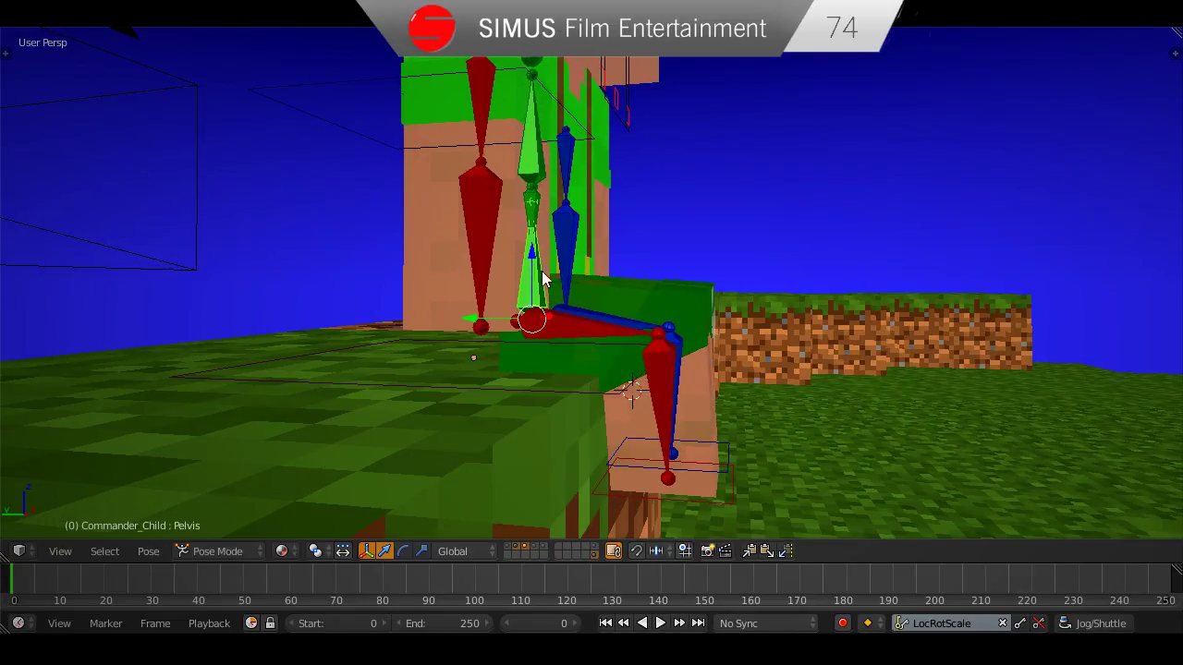
# Raise the left foot IK bone along the global Z axis and shift it outward along X.
pyautogui.rightClick(722, 458)
pyautogui.press('g')
pyautogui.press('z')
pyautogui.click(718, 438)
pyautogui.moveTo(718, 438); pyautogui.dragTo(613, 443, button='middle')
pyautogui.press('g')
pyautogui.press('x')
pyautogui.click(634, 444)
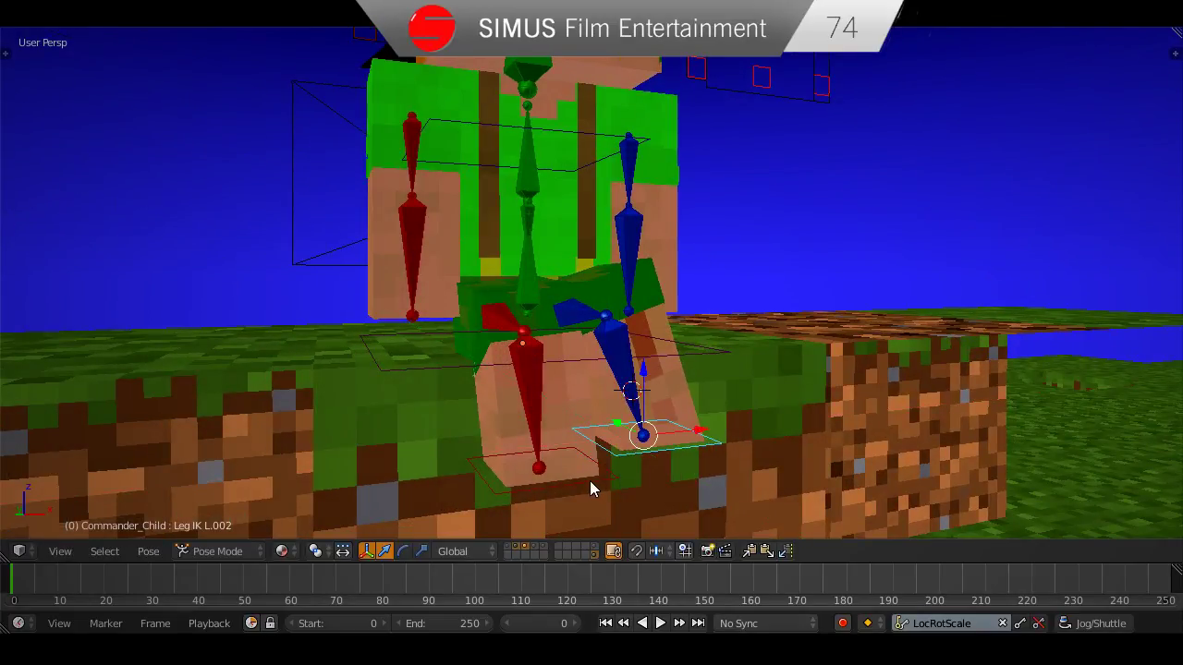
# Shift the right foot IK bone outward along the global X axis and raise it about 0.015 along Z.
pyautogui.rightClick(589, 481)
pyautogui.press('g')
pyautogui.press('x')
pyautogui.click(577, 479)
pyautogui.press('g')
pyautogui.press('z')
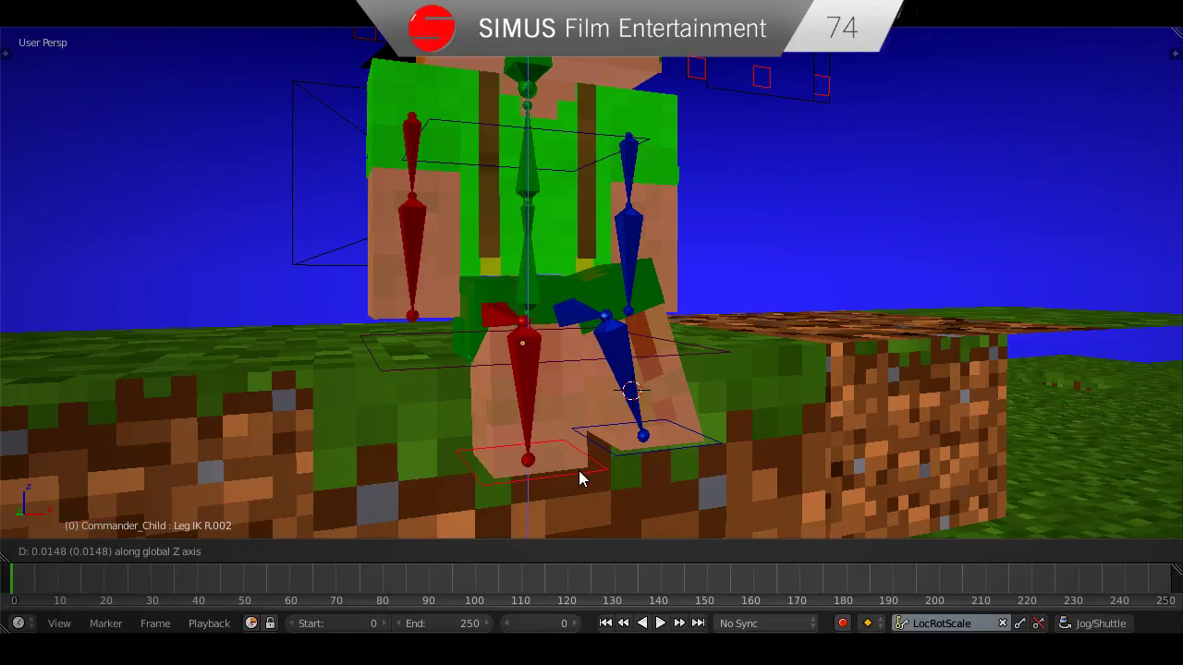
pyautogui.click(581, 472)
pyautogui.press('g')
pyautogui.press('x')
pyautogui.click(575, 472)
# Rotate the right and left foot IK bones about the global Z axis to turn the feet.
pyautogui.moveTo(575, 473); pyautogui.dragTo(665, 445, button='middle')
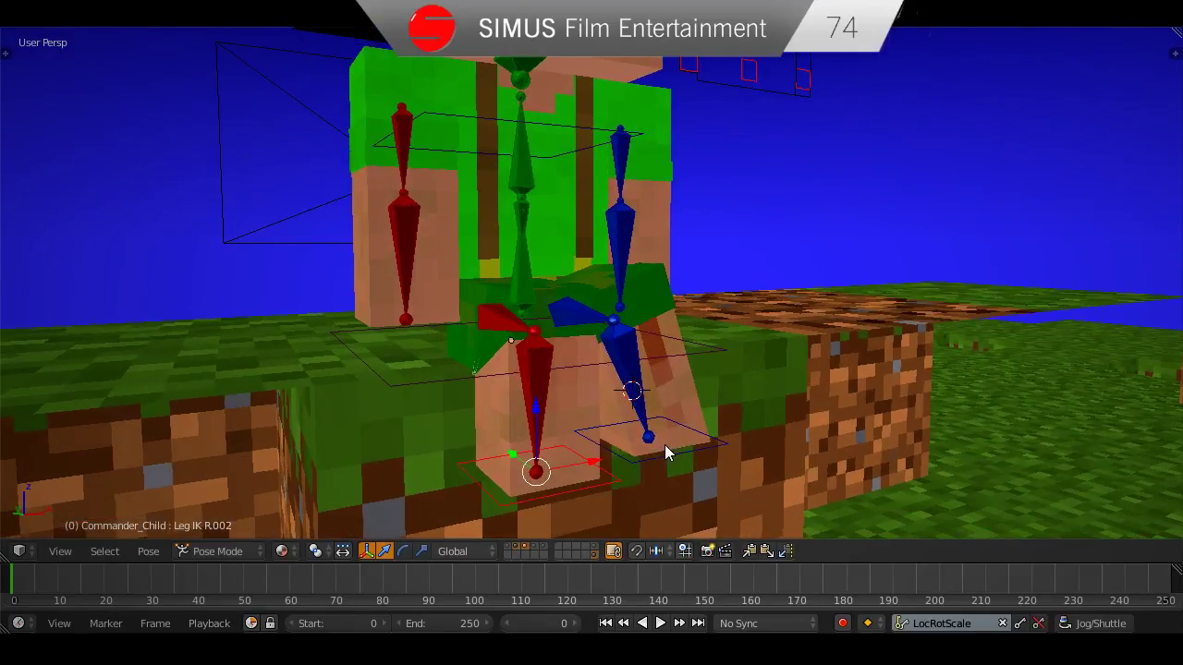
pyautogui.press('r')
pyautogui.press('z')
pyautogui.click(663, 472)
pyautogui.rightClick(692, 457)
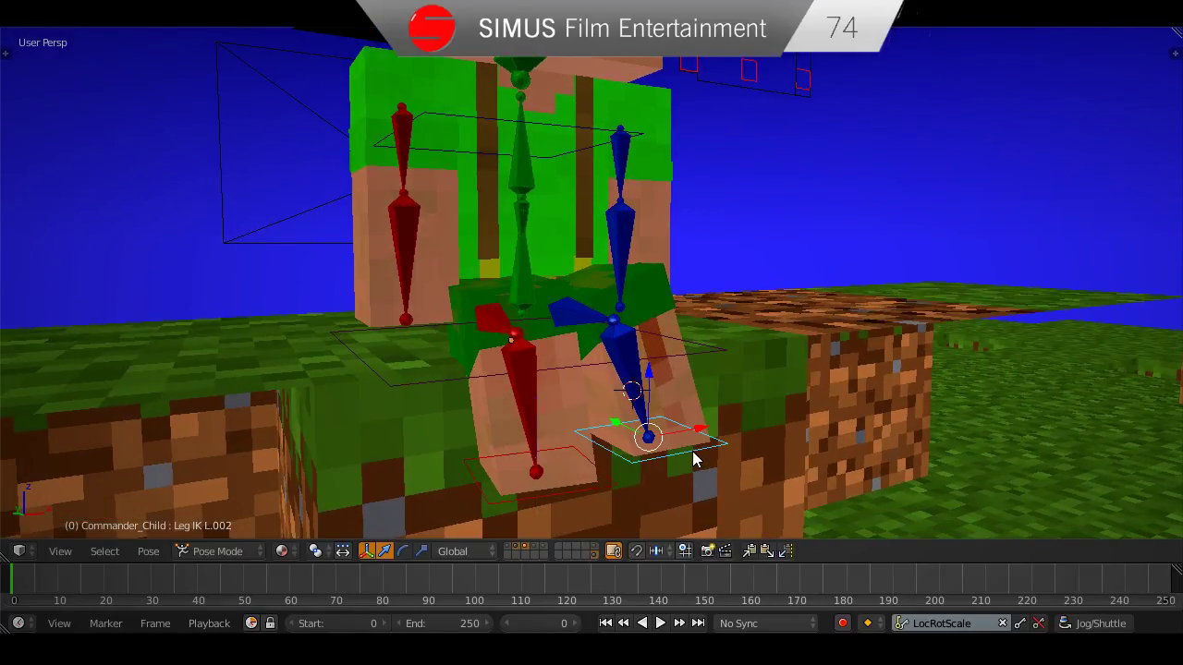
pyautogui.press('r')
pyautogui.press('z')
pyautogui.click(742, 454)
# Lean the Pelvis bone backward by rotating it about the global X axis.
pyautogui.moveTo(742, 453); pyautogui.dragTo(608, 341, button='middle')
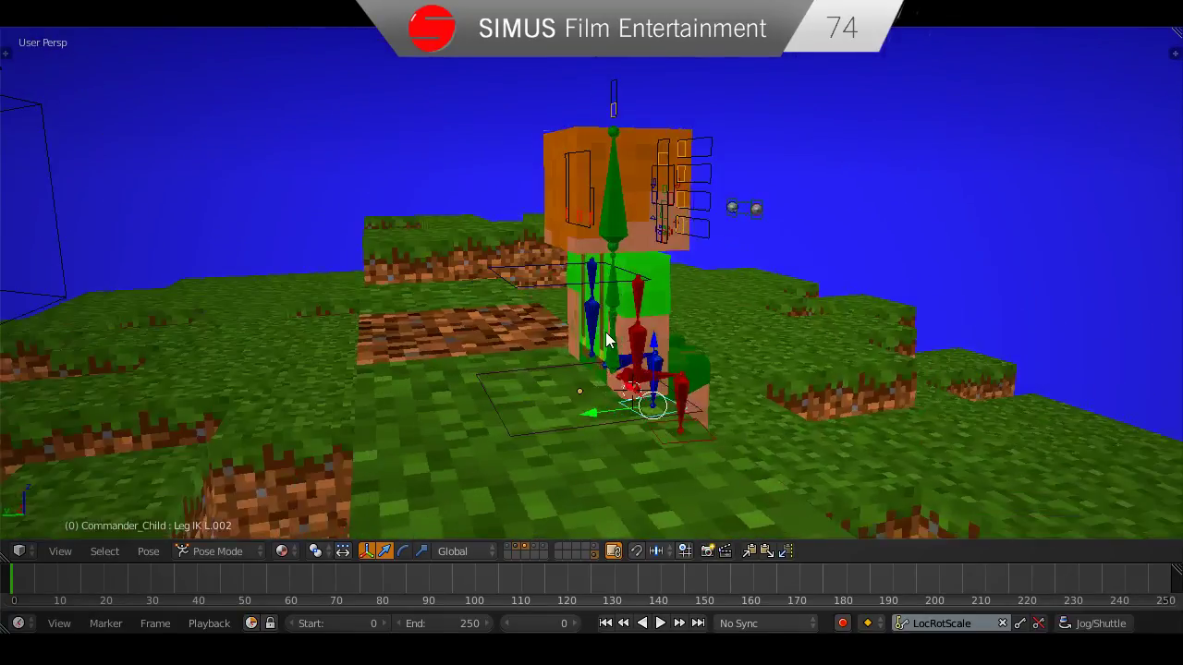
pyautogui.scroll(2, 606, 335)
pyautogui.rightClick(617, 360)
pyautogui.scroll(1, 647, 388)
pyautogui.press('r')
pyautogui.press('x')
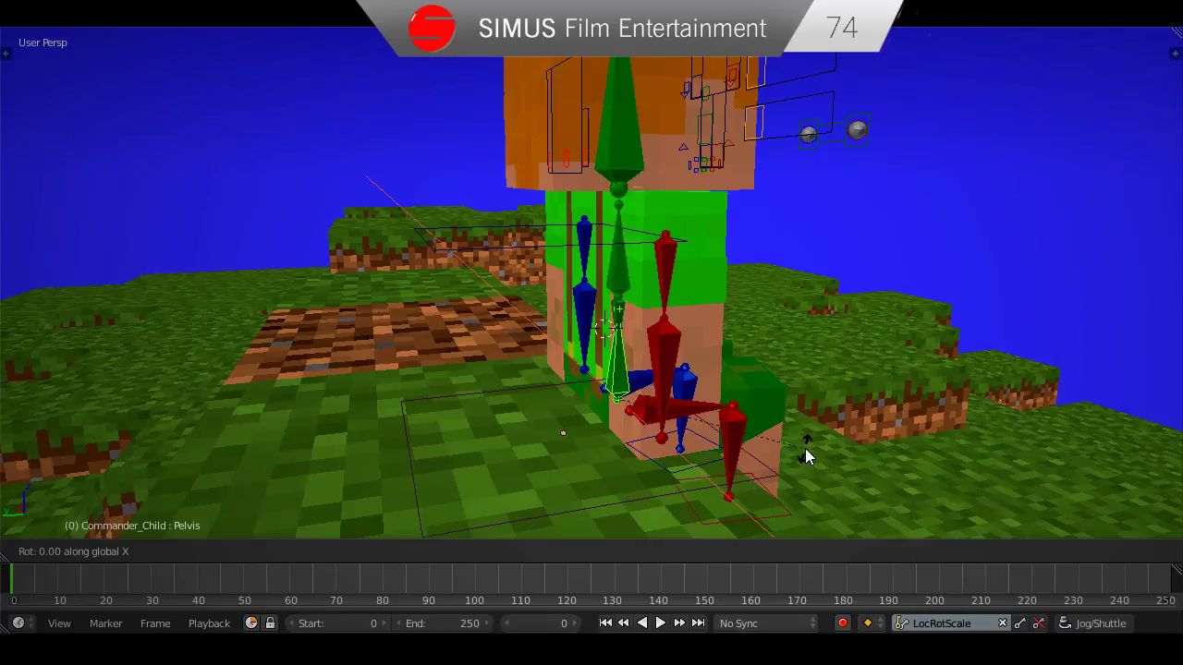
pyautogui.click(813, 426)
# Rotate the Torso bone forward about its local X axis.
pyautogui.moveTo(814, 425); pyautogui.dragTo(645, 333, button='middle')
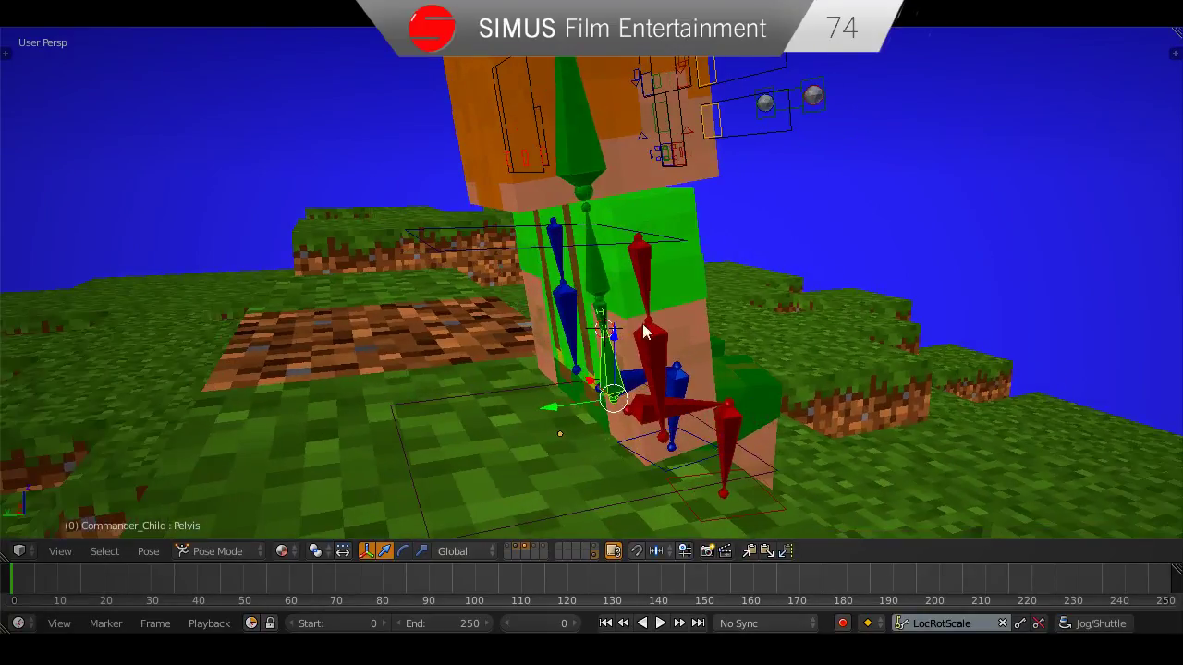
pyautogui.rightClick(606, 280)
pyautogui.press('r')
pyautogui.press('x')
pyautogui.press('x')
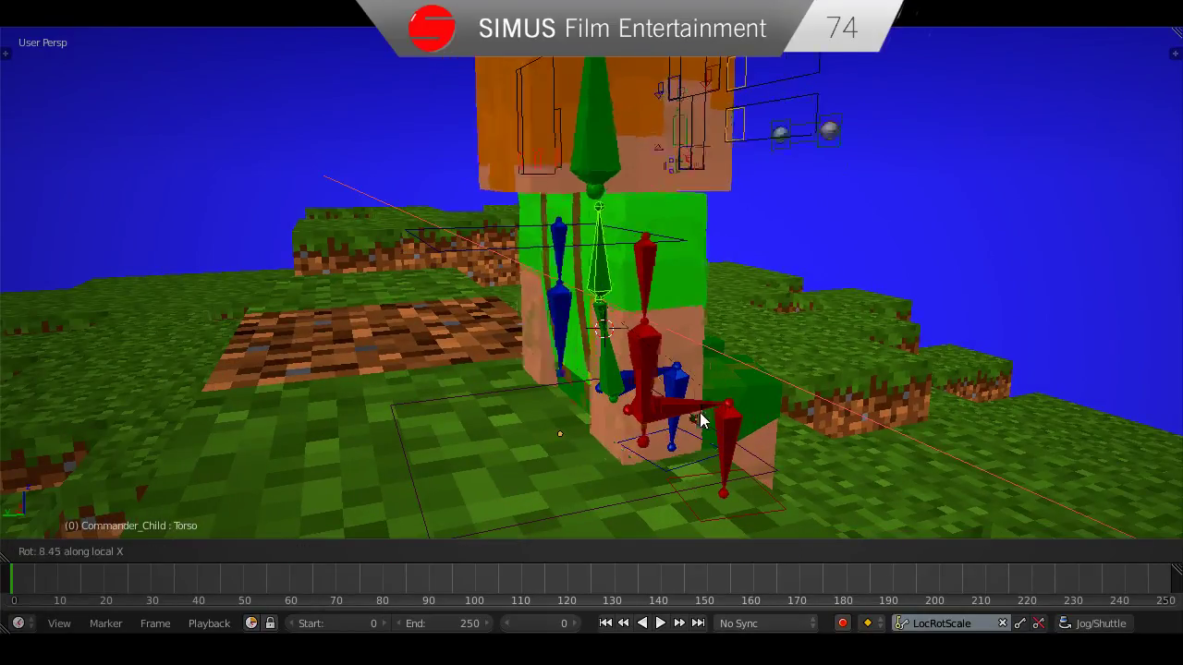
pyautogui.click(680, 387)
# Lean the Pelvis bone further back by rotating it about its local X axis.
pyautogui.moveTo(679, 388); pyautogui.dragTo(656, 388, button='middle')
pyautogui.rightClick(645, 294)
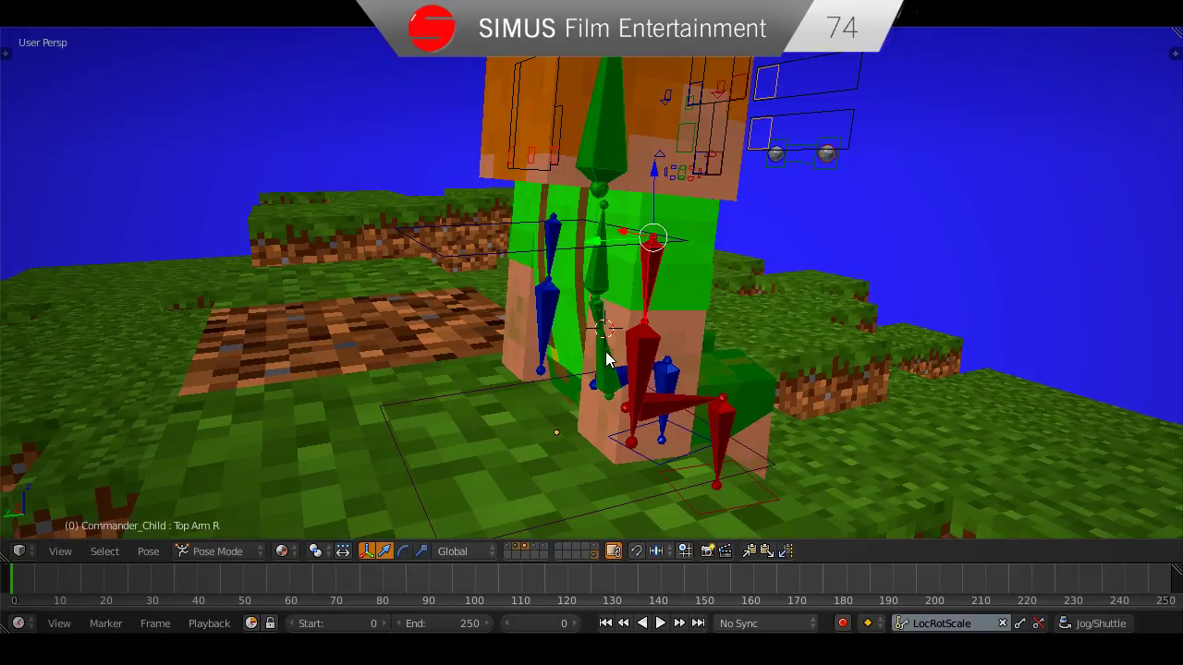
pyautogui.rightClick(607, 362)
pyautogui.press('r')
pyautogui.press('x')
pyautogui.press('x')
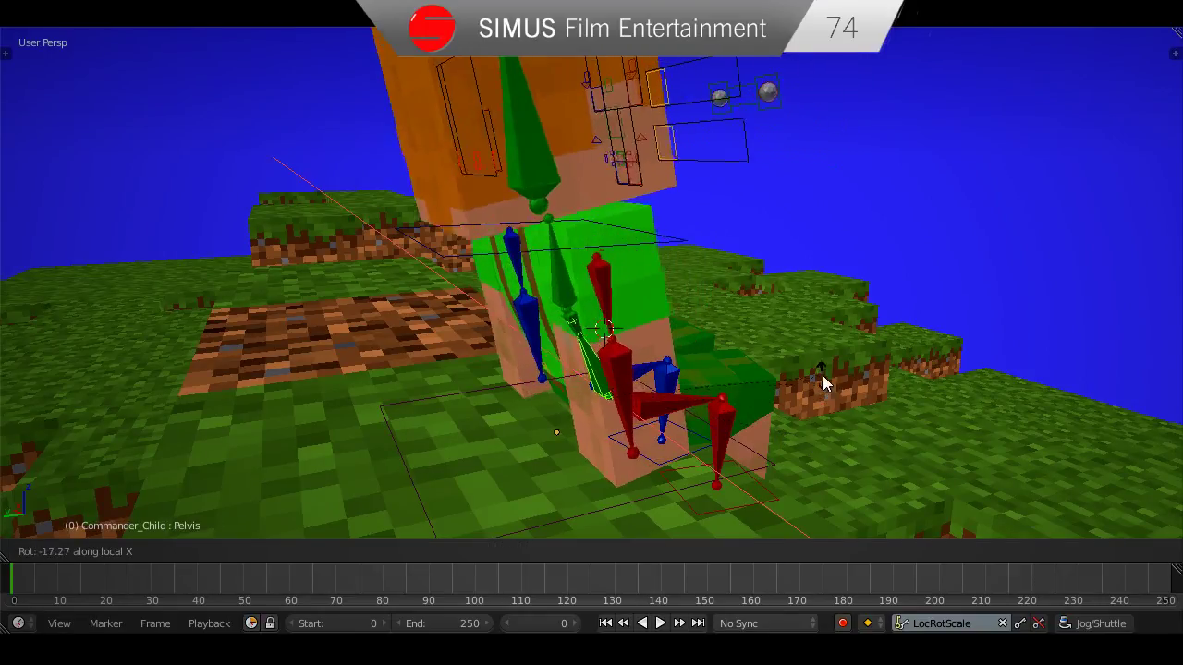
pyautogui.click(819, 366)
# Swing the right upper arm bone backward and rotate the right lower arm bone so the arm supports the leaning body.
pyautogui.rightClick(588, 301)
pyautogui.press('r')
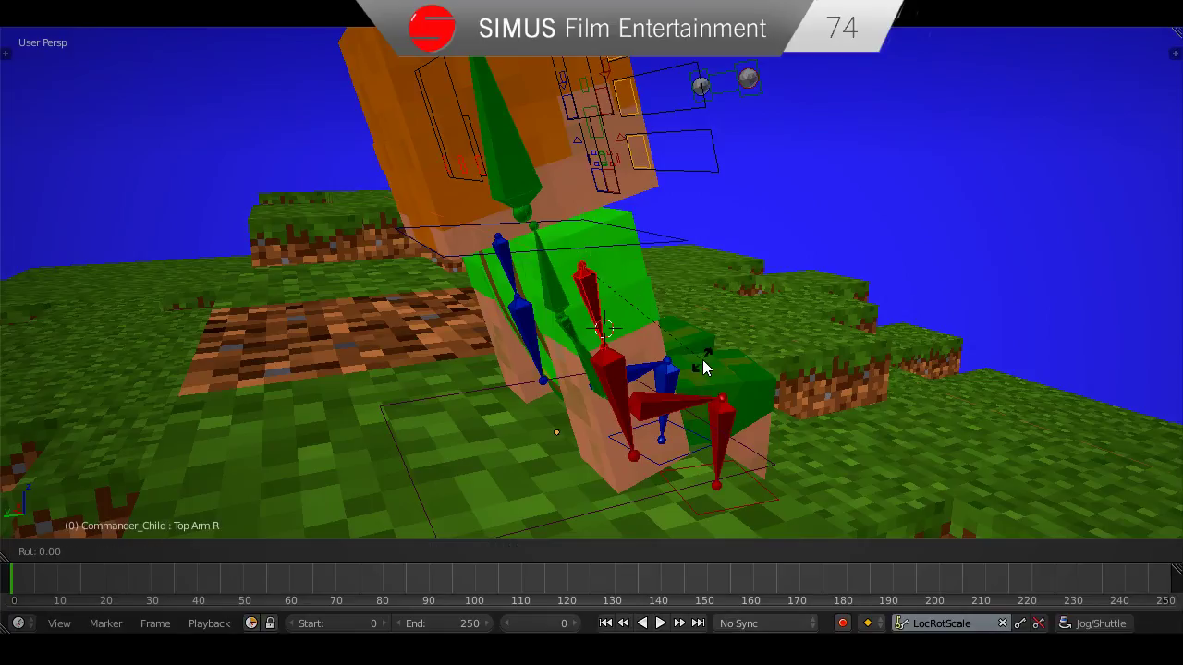
pyautogui.click(660, 417)
pyautogui.moveTo(660, 417); pyautogui.dragTo(545, 422, button='middle')
pyautogui.rightClick(544, 415)
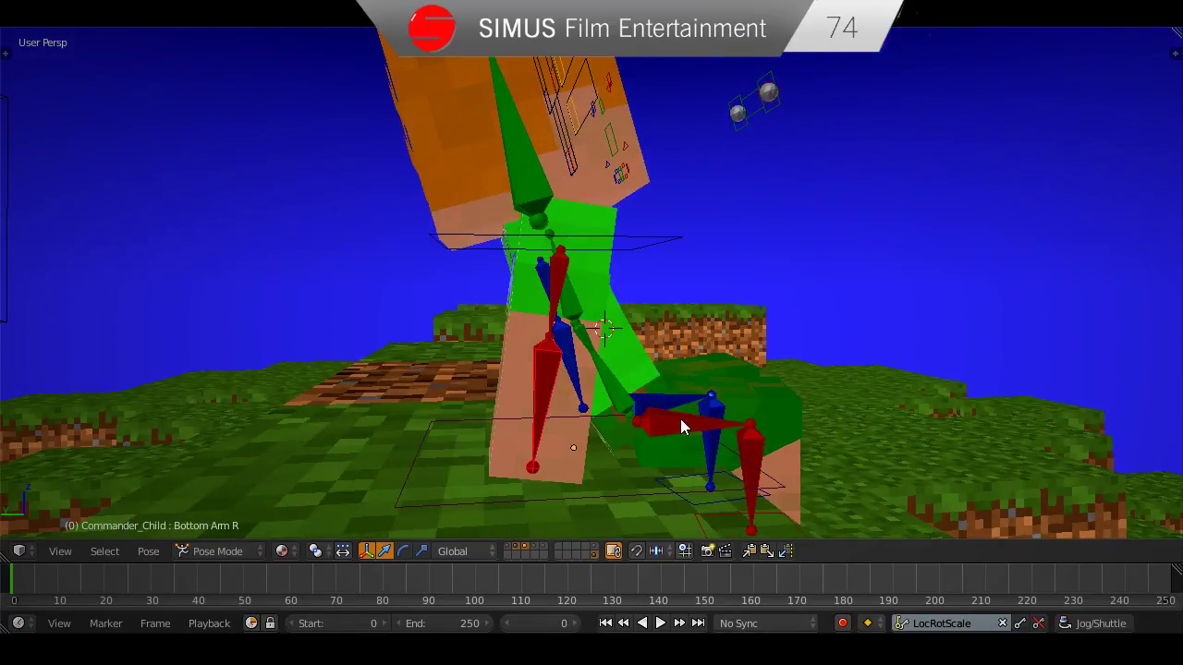
pyautogui.press('r')
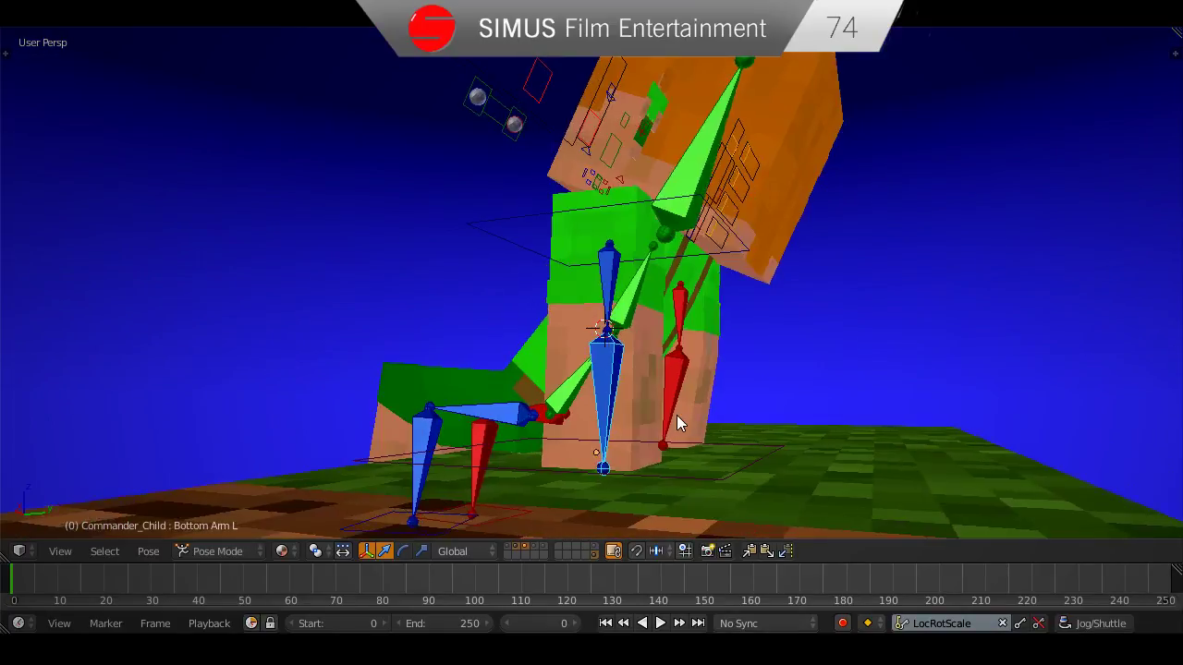
# Rotate the left lower arm bone and save the scene over Part 1 Scene 1.blend.
pyautogui.moveTo(677, 415); pyautogui.dragTo(537, 398, button='middle')
pyautogui.press('r')
pyautogui.click(772, 433)
pyautogui.hotkey('ctrl', 's')
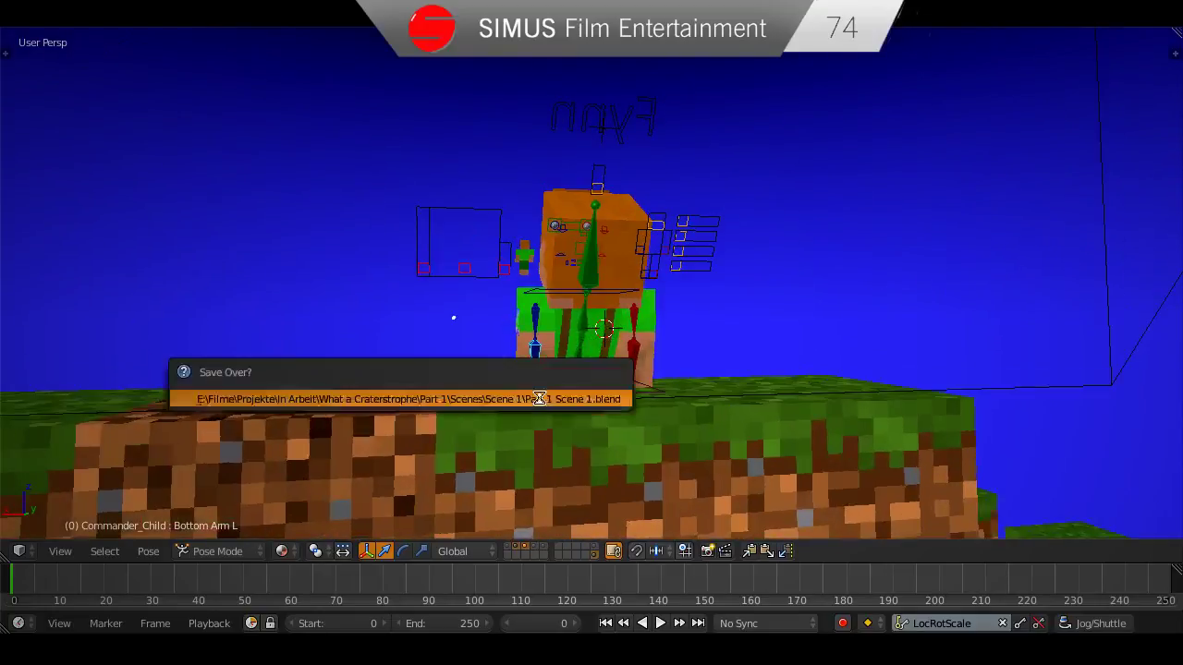
pyautogui.click(537, 397)
# Show layer 4 with the landscape in camera view and switch the character armature to Object Mode, saving the scene after each change.
pyautogui.press('KP_0')
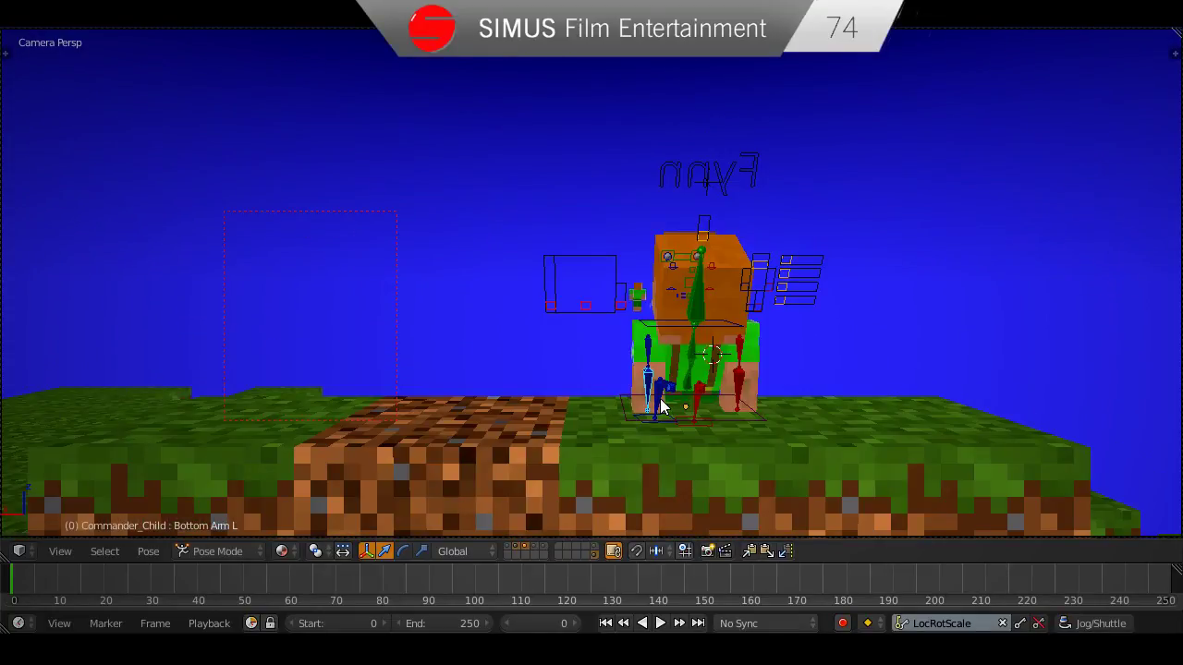
pyautogui.hotkey('shift', '4')
pyautogui.hotkey('ctrl', 's')
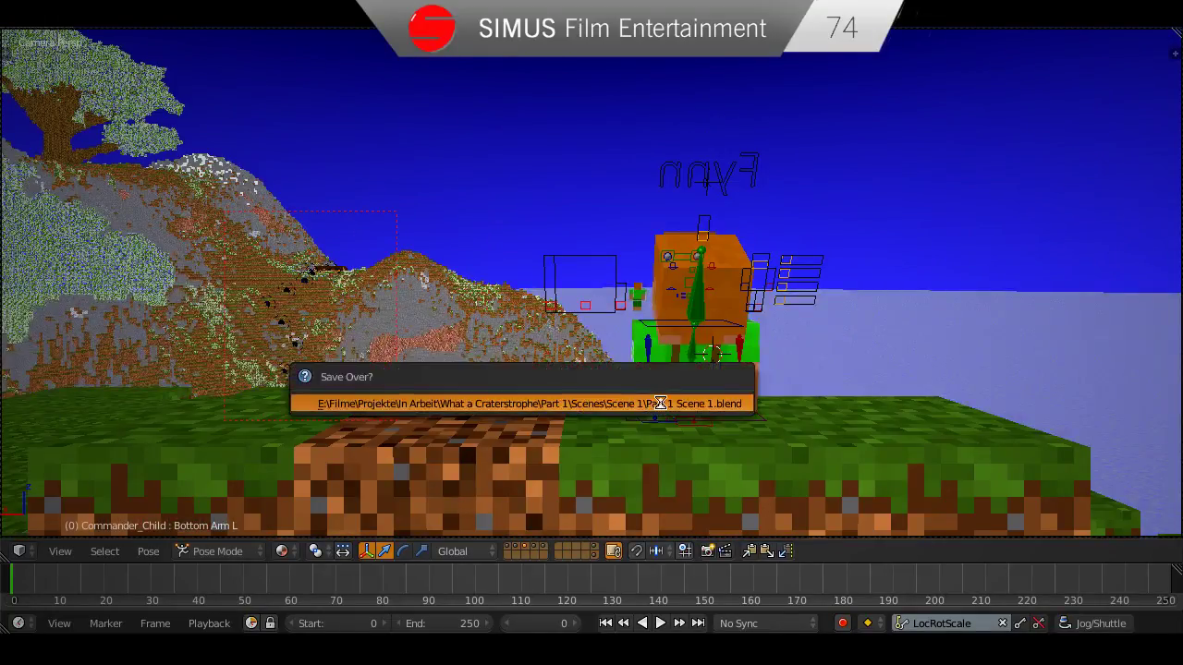
pyautogui.click(661, 409)
pyautogui.hotkey('ctrl', 'Tab')
pyautogui.hotkey('ctrl', 's')
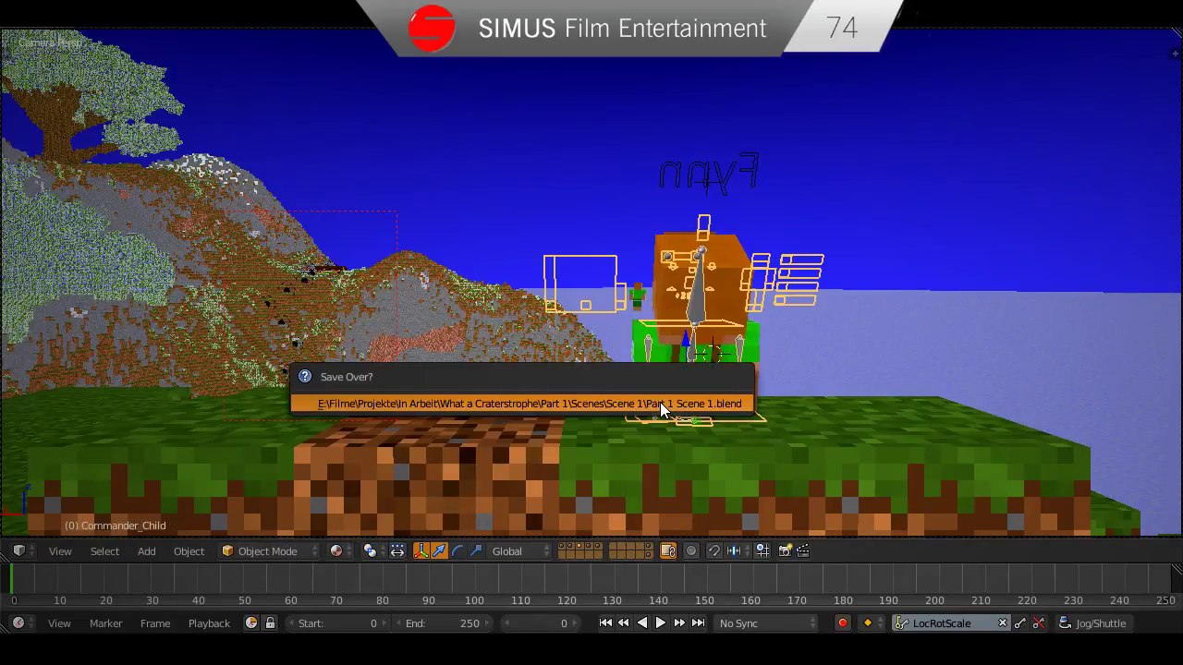
pyautogui.click(661, 409)
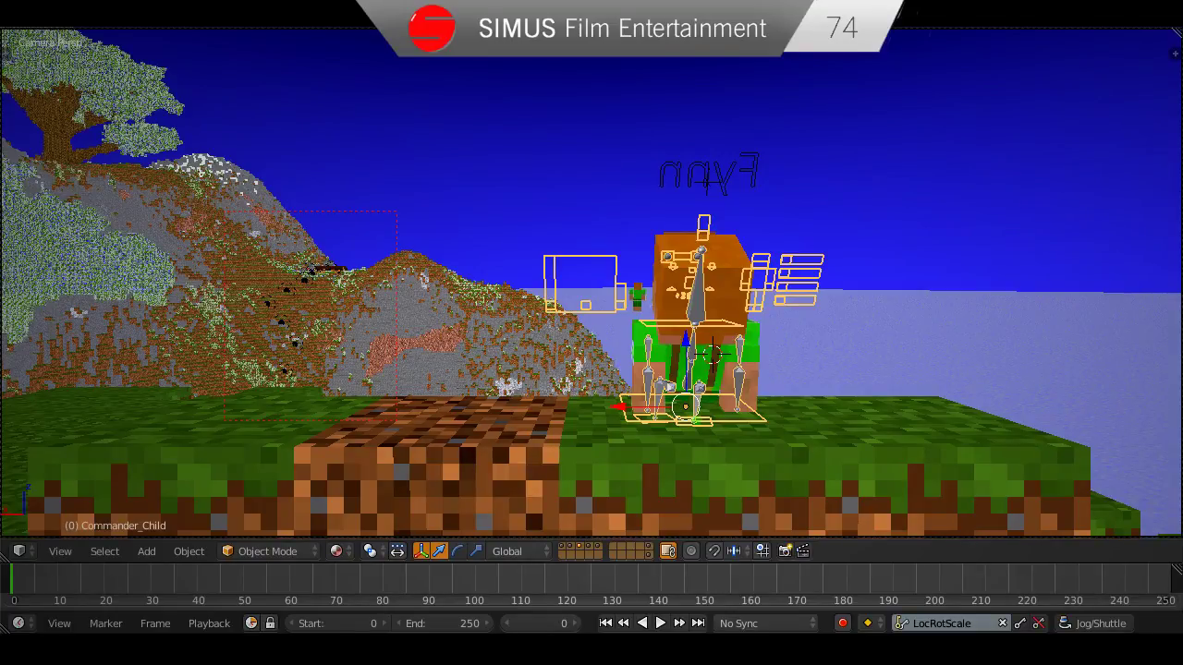
# Select the camera and move it back from the sitting character along its local Z axis.
pyautogui.moveTo(449, 431); pyautogui.dragTo(645, 420, button='middle')
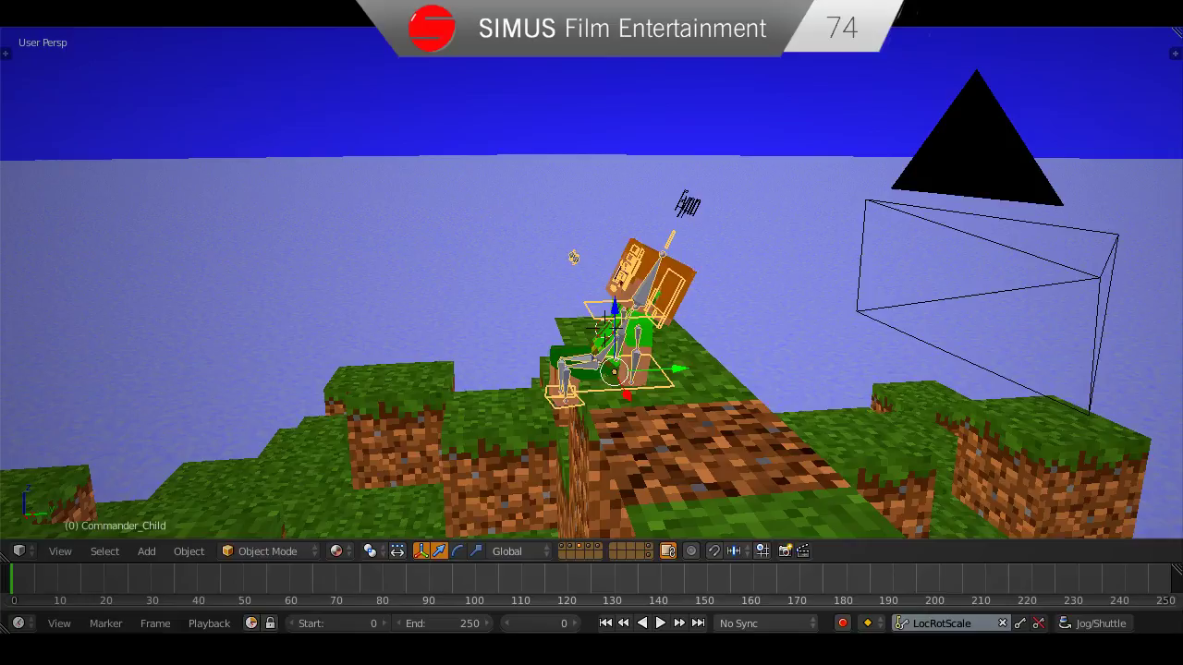
pyautogui.moveTo(684, 362); pyautogui.dragTo(607, 363, button='middle')
pyautogui.moveTo(673, 383); pyautogui.dragTo(417, 404, button='middle')
pyautogui.moveTo(730, 393); pyautogui.dragTo(661, 405, button='middle')
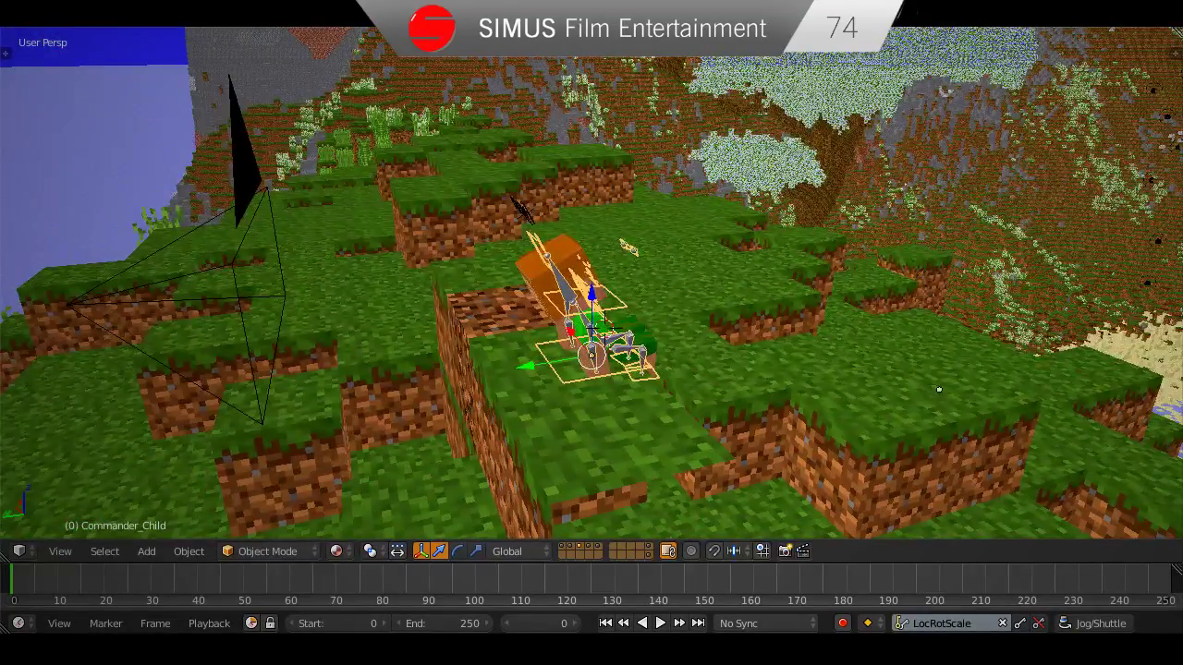
pyautogui.moveTo(315, 277); pyautogui.dragTo(440, 258, button='middle')
pyautogui.press('KP_0')
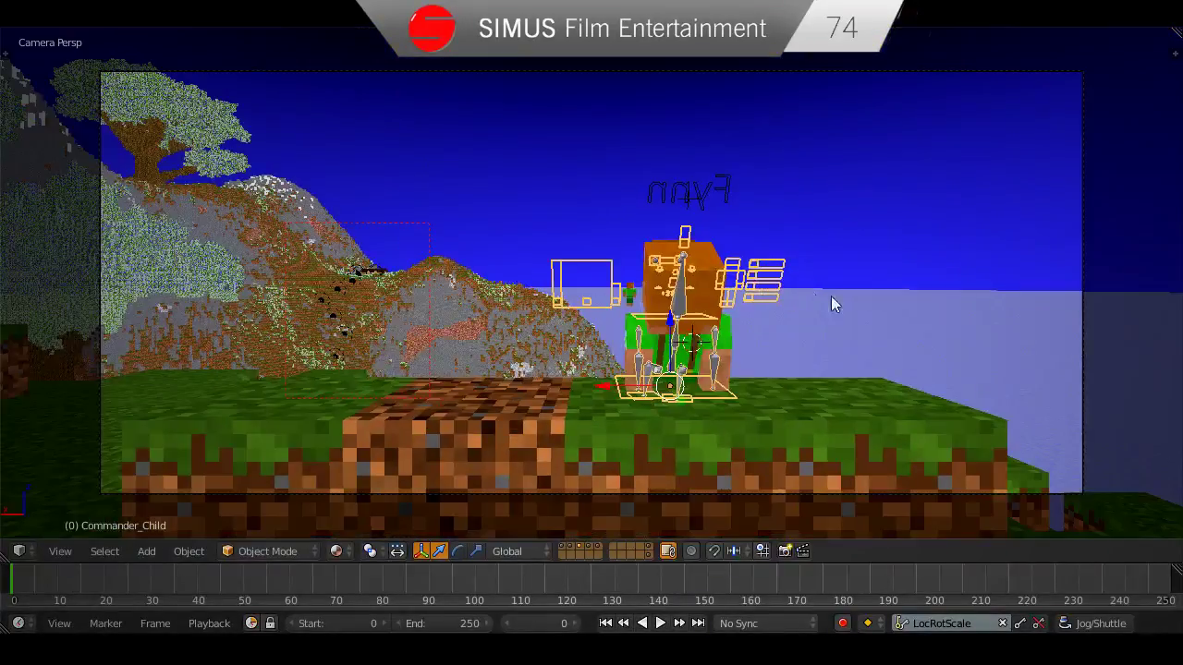
pyautogui.rightClick(1071, 319)
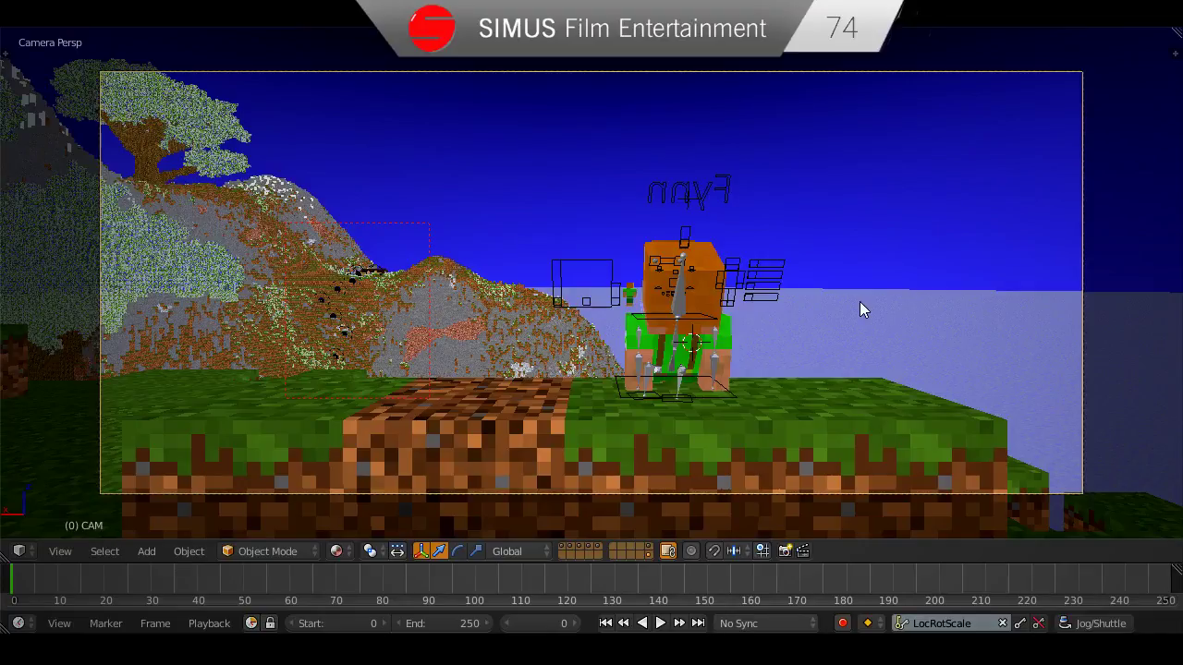
pyautogui.press('g')
pyautogui.press('z')
pyautogui.press('z')
pyautogui.click(890, 364)
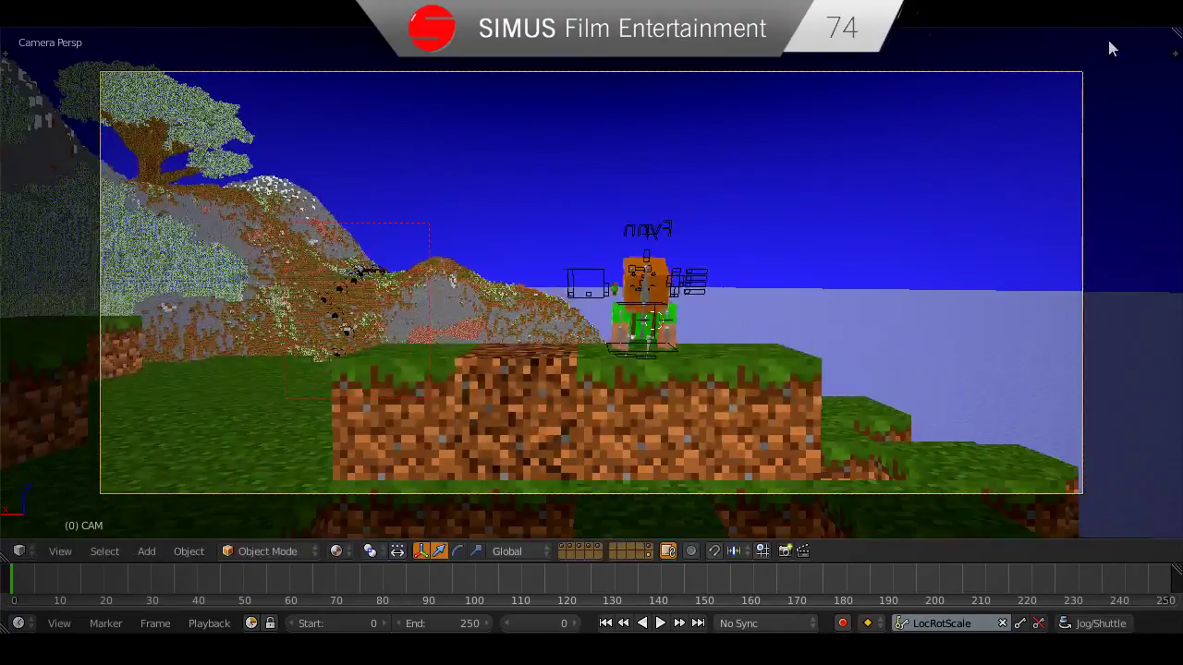
# Split the 3D view and turn the new area beside it into a Properties editor.
pyautogui.moveTo(1174, 33); pyautogui.dragTo(913, 161)
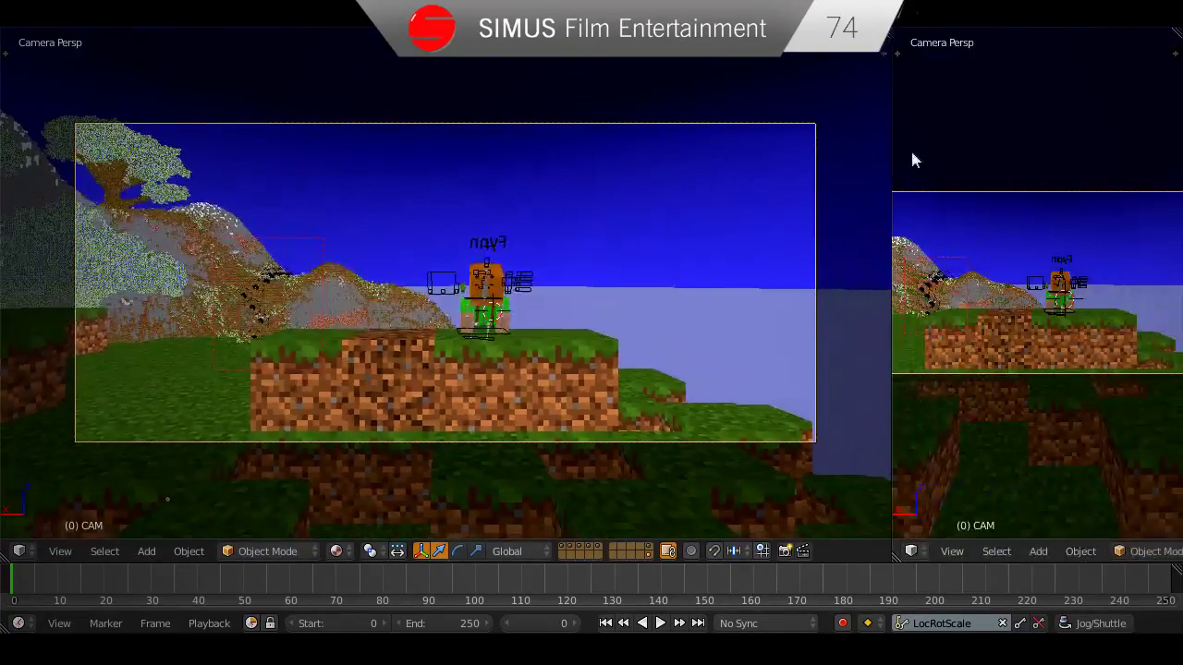
pyautogui.click(912, 552)
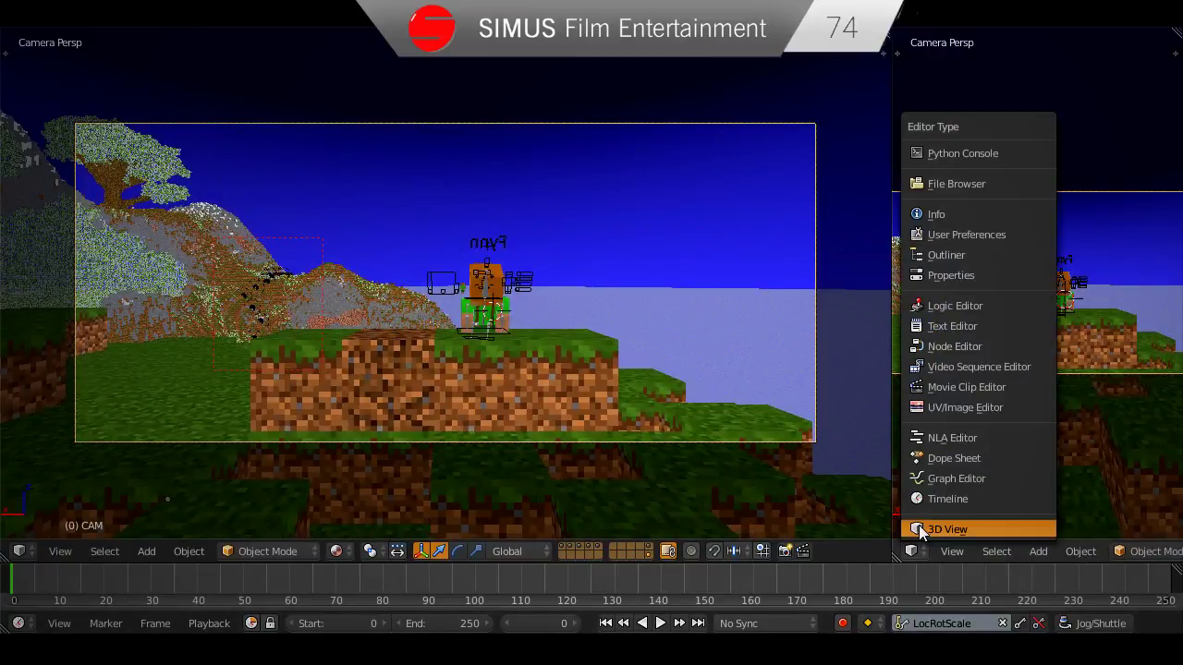
pyautogui.click(951, 276)
# Set the camera's focal length to 75 mm.
pyautogui.click(1050, 42)
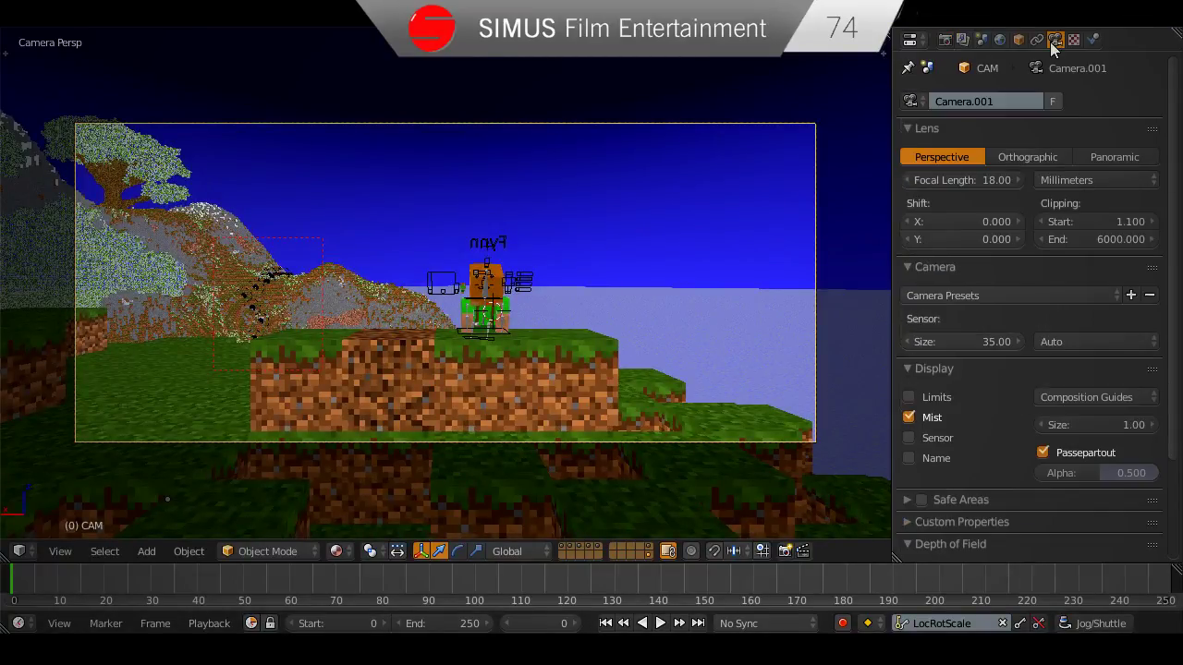
pyautogui.click(969, 181)
pyautogui.write('75')
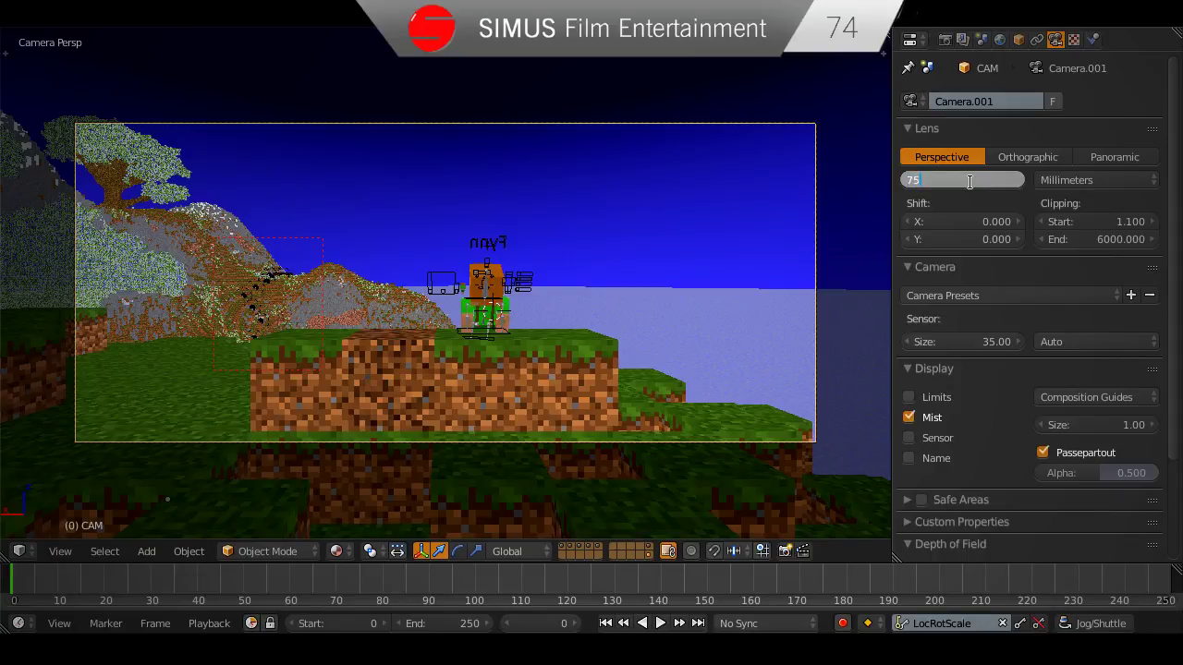
pyautogui.press('Return')
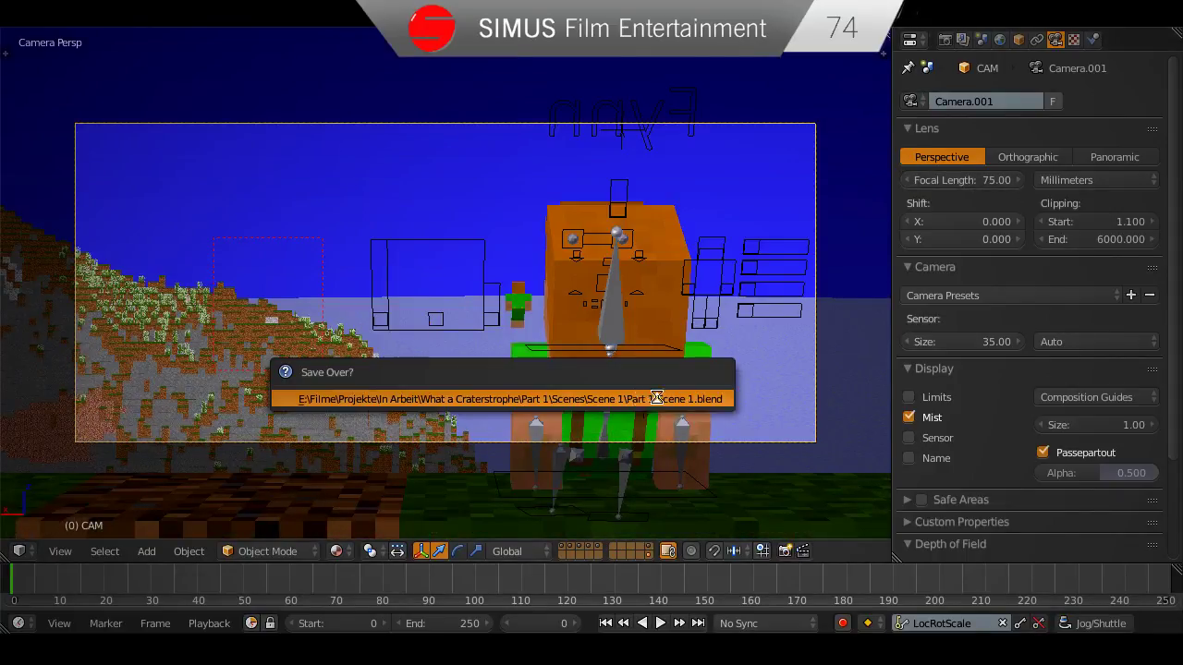
# Shift the camera sideways and rotate it about the global Z axis to frame the character beside the mountain.
pyautogui.press('g')
pyautogui.press('z')
pyautogui.press('z')
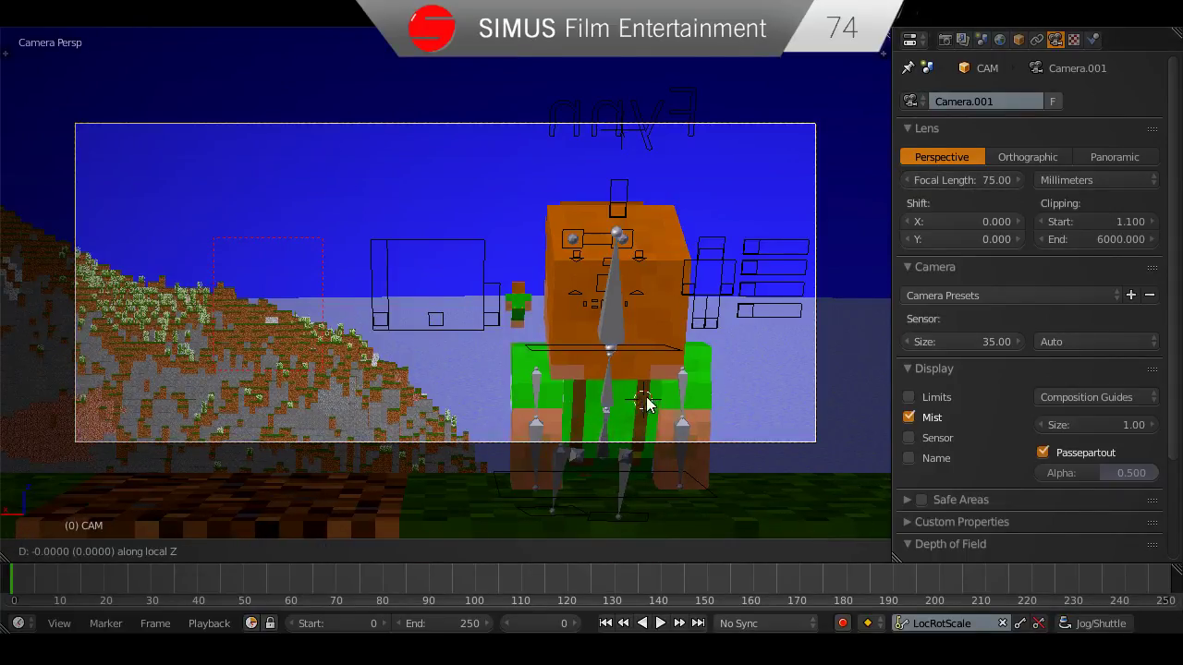
pyautogui.click(557, 398)
pyautogui.press('g')
pyautogui.click(697, 419)
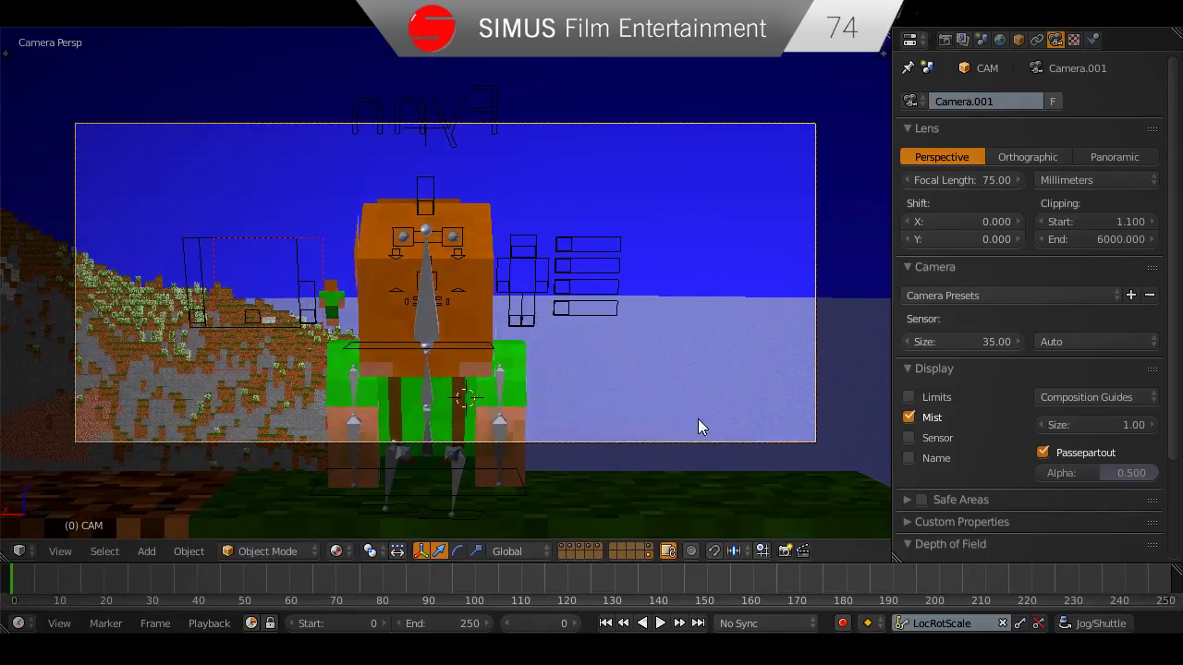
pyautogui.press('r')
pyautogui.press('z')
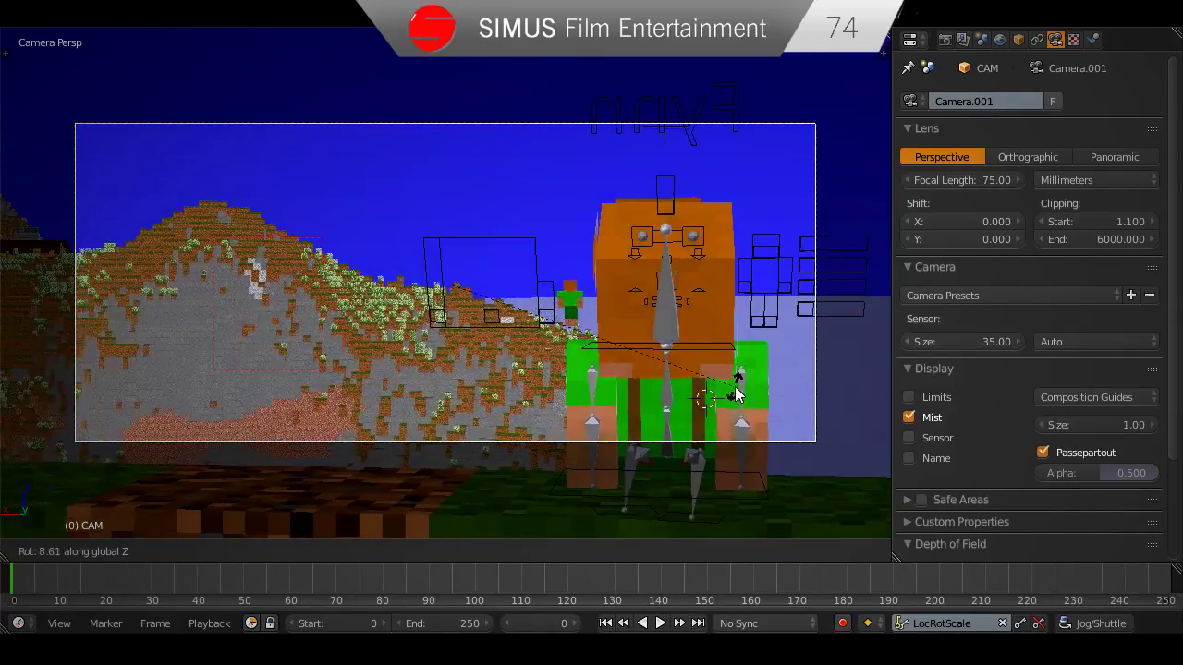
pyautogui.click(708, 402)
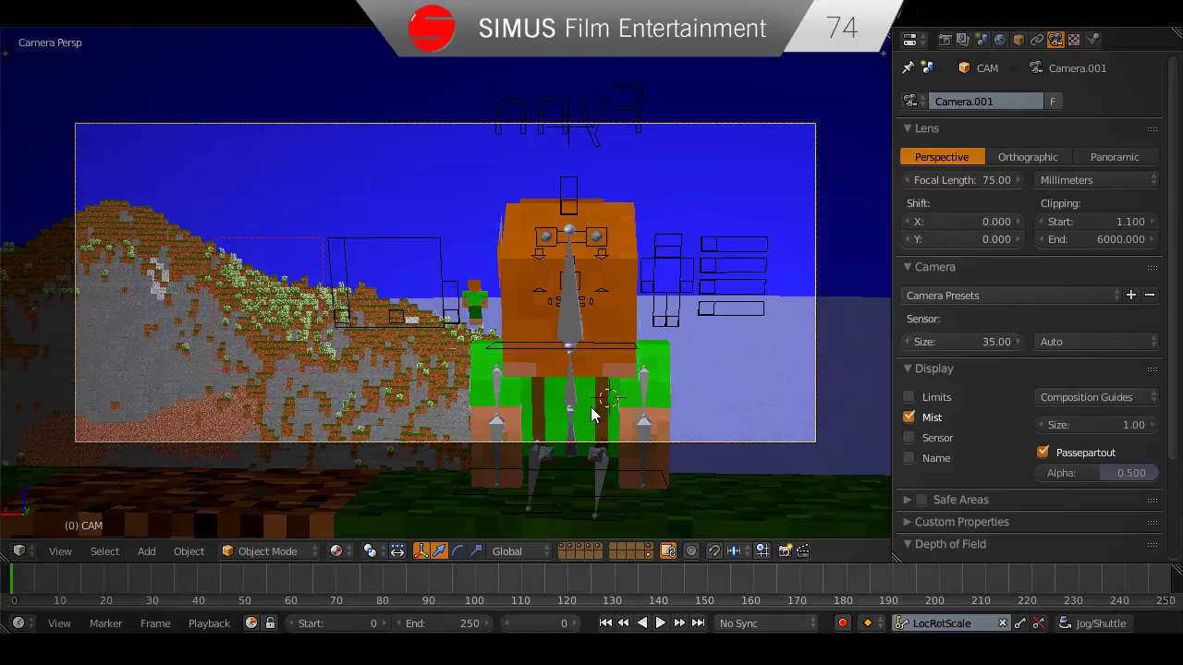
# Move the camera along the global X axis and rotate it about global Z to bring the character back into frame.
pyautogui.press('g')
pyautogui.press('x')
pyautogui.click(49, 413)
pyautogui.scroll(-1, 418, 391)
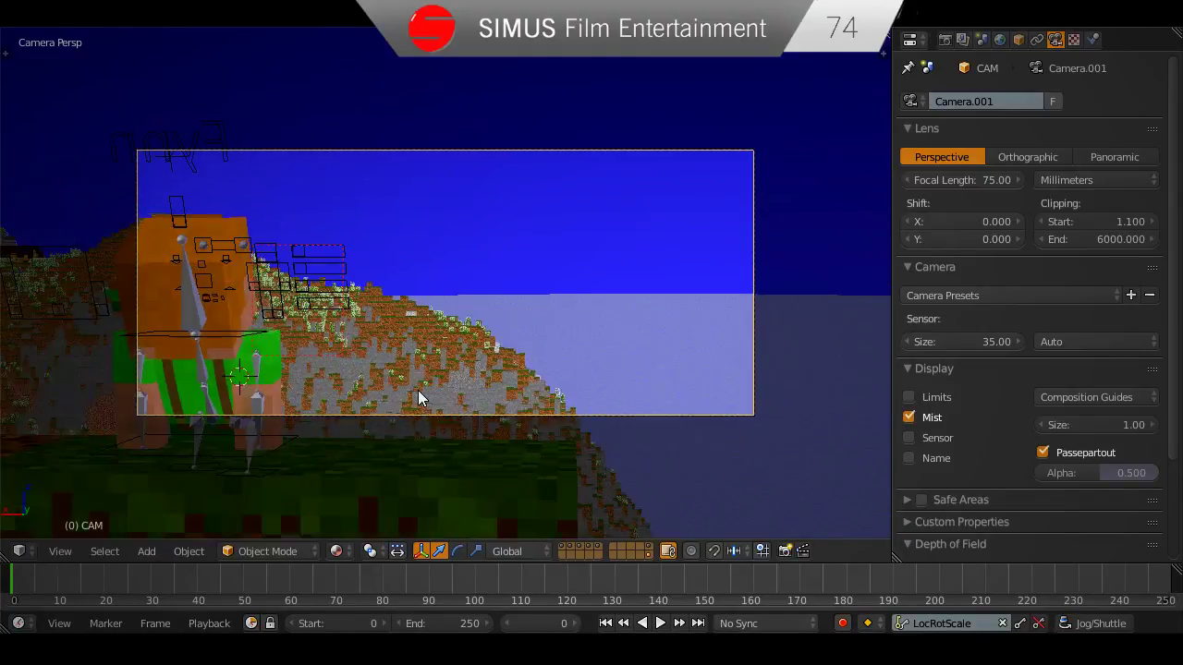
pyautogui.scroll(2, 418, 391)
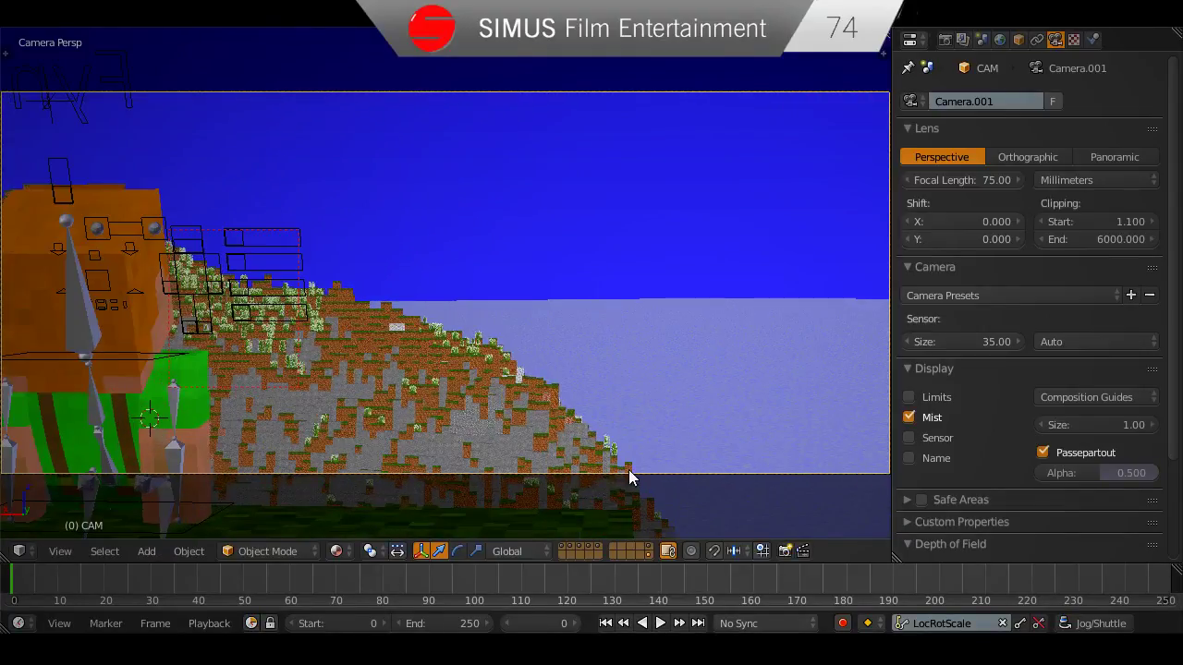
pyautogui.press('r')
pyautogui.press('z')
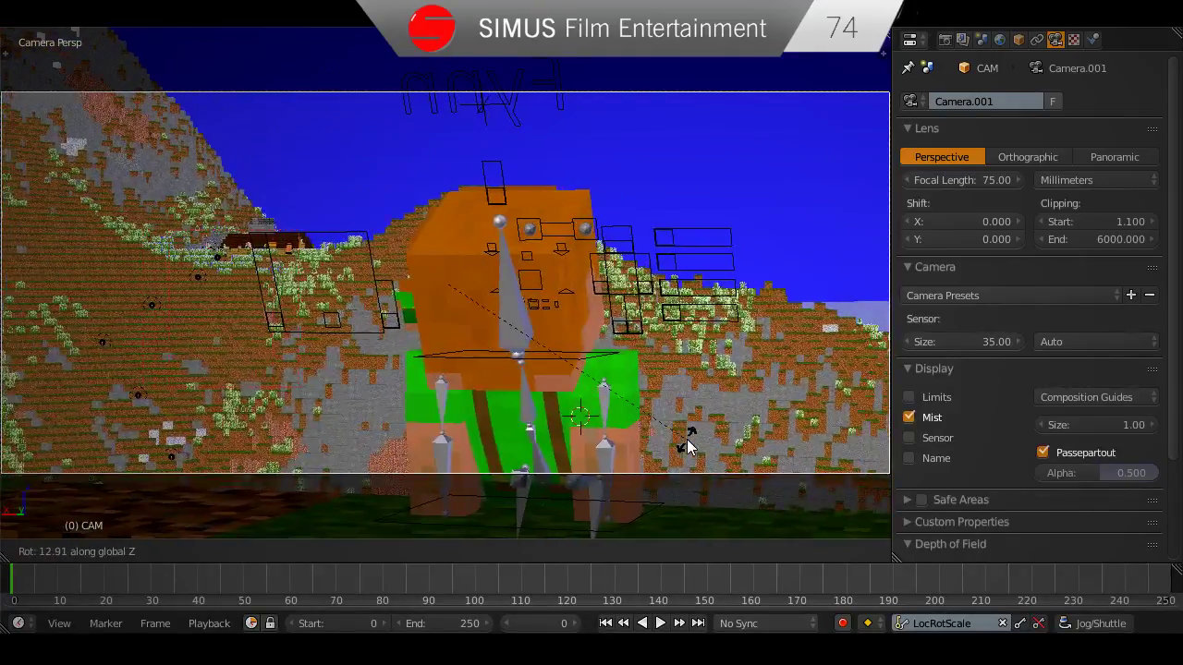
pyautogui.click(687, 439)
# Lower the camera along the global Z axis and tilt it about its local X axis to reframe the character.
pyautogui.press('g')
pyautogui.press('z')
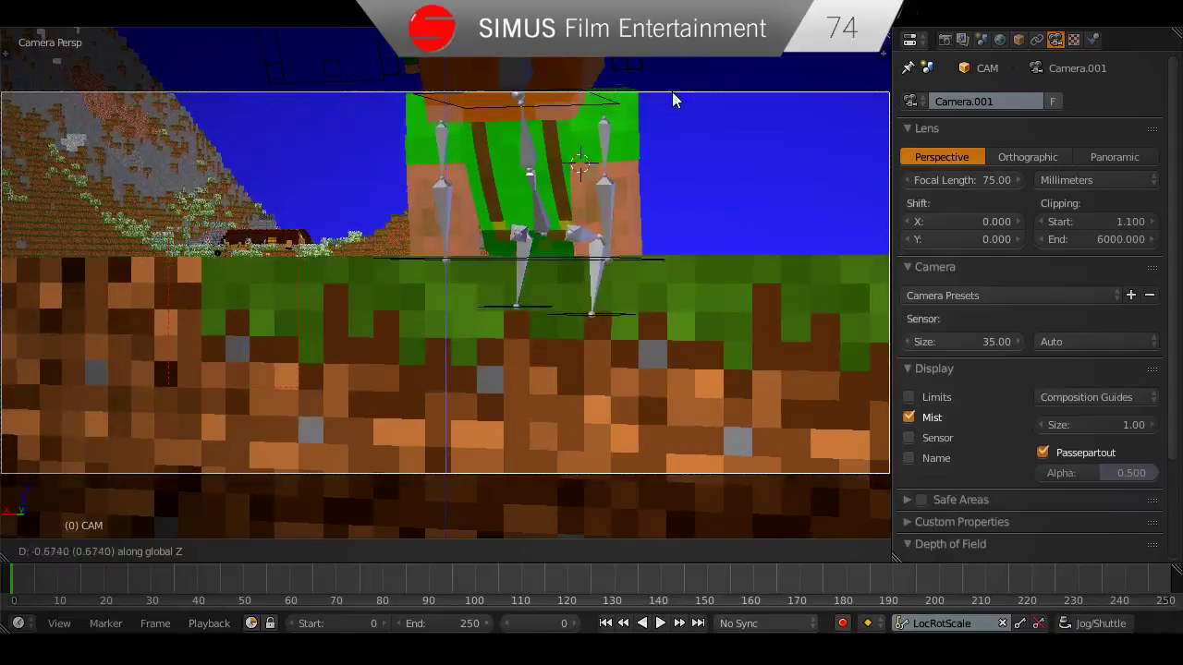
pyautogui.click(672, 92)
pyautogui.press('r')
pyautogui.press('x')
pyautogui.press('x')
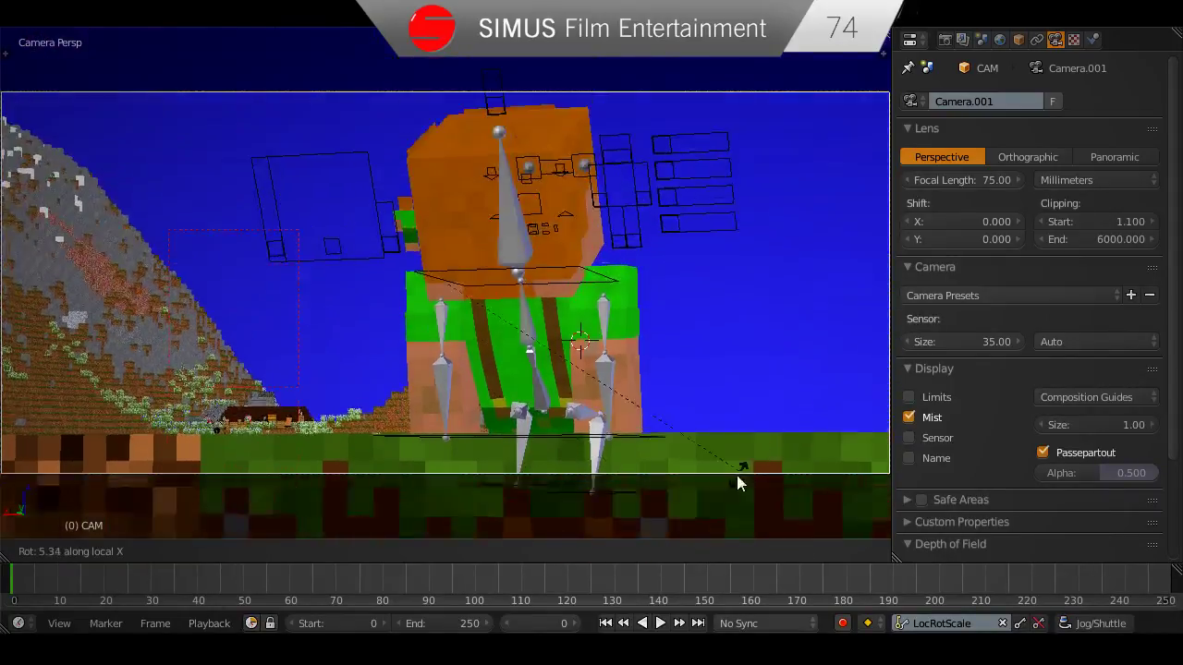
pyautogui.click(750, 490)
# Adjust the camera height further along global Z and tilt it again about local X for a low-angle shot.
pyautogui.press('g')
pyautogui.press('z')
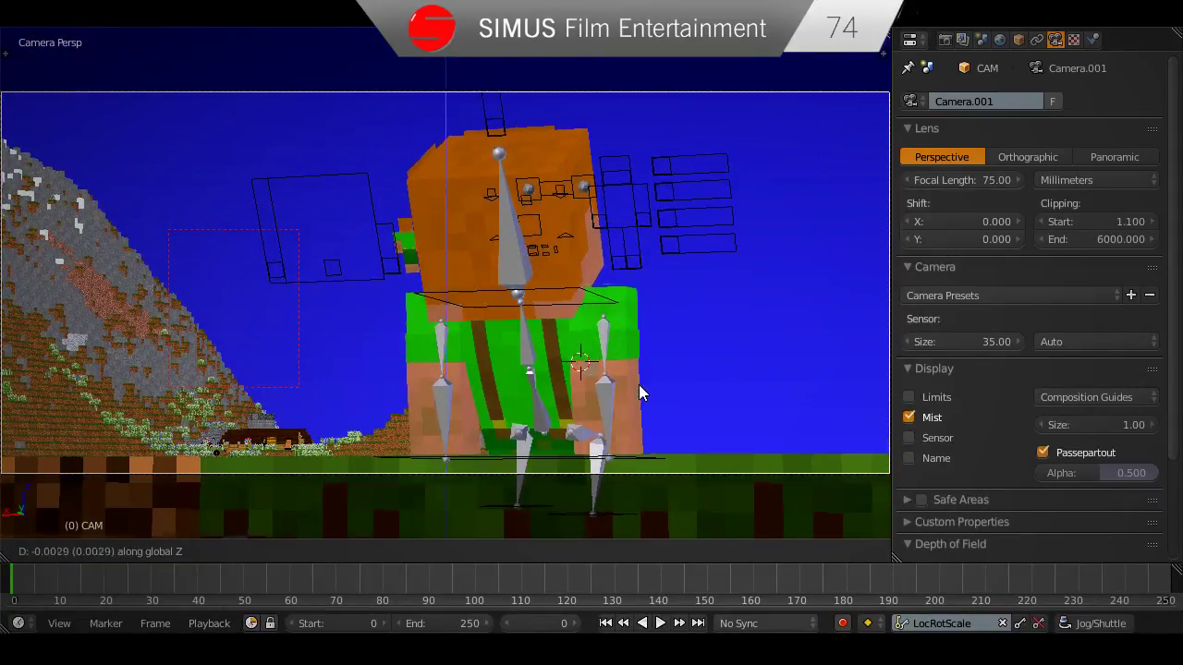
pyautogui.click(663, 477)
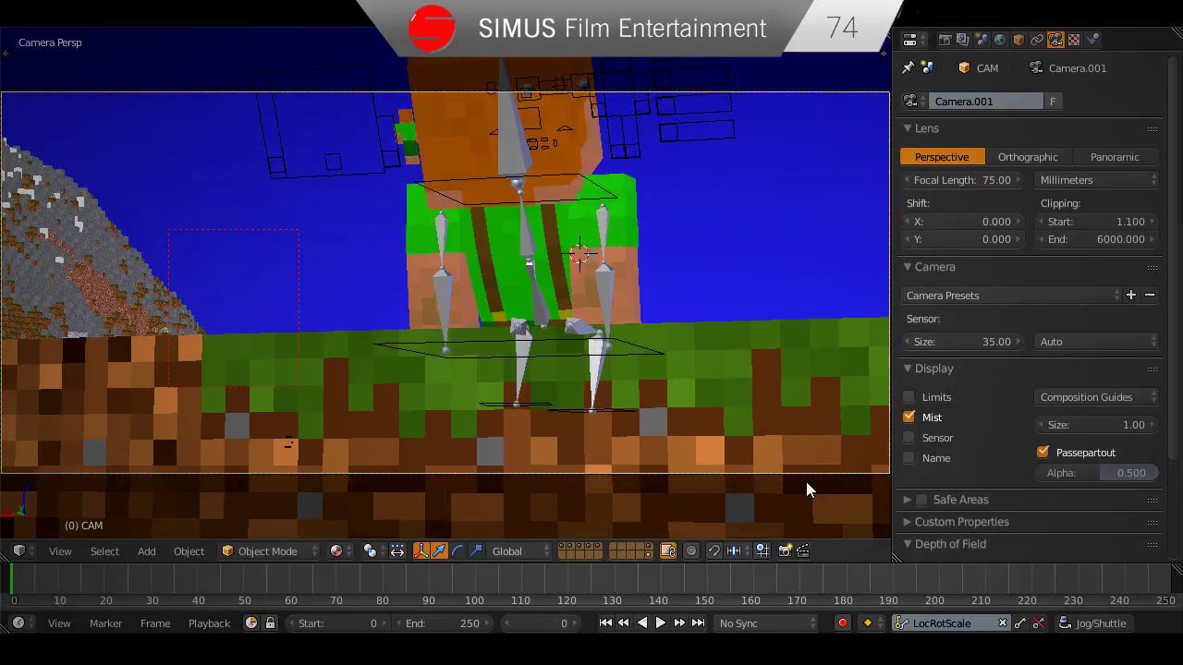
pyautogui.press('r')
pyautogui.press('x')
pyautogui.press('x')
pyautogui.click(700, 410)
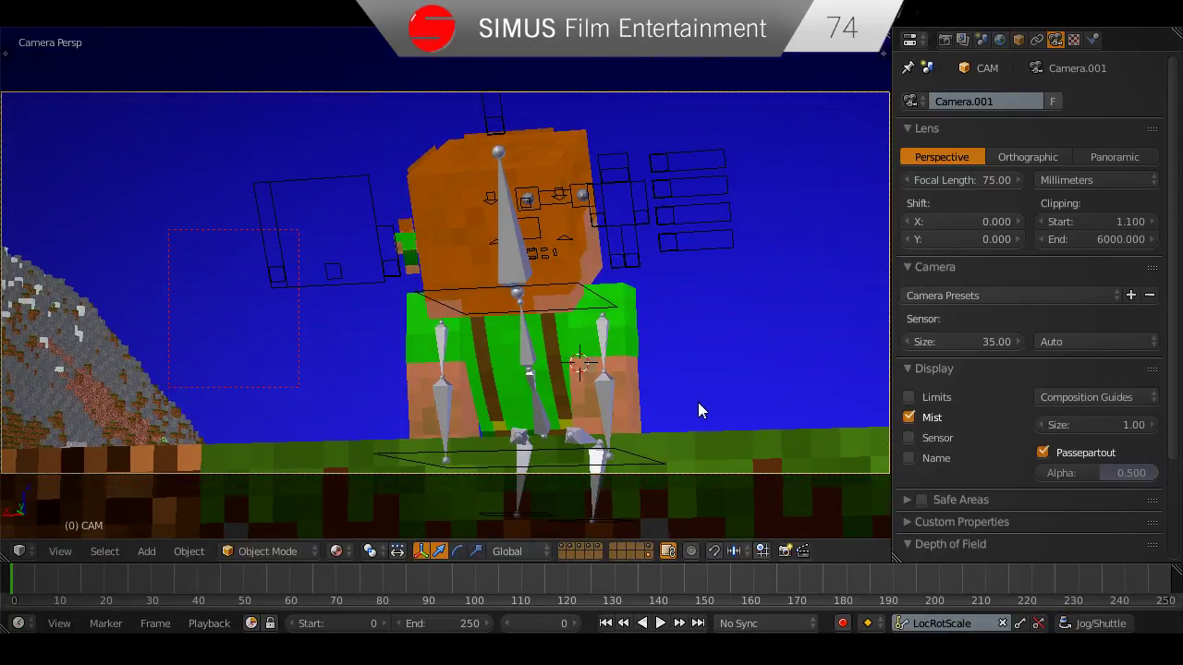
# Pull the camera back along its local Z axis so the whole dirt ledge fits in the frame with the character.
pyautogui.press('g')
pyautogui.press('z')
pyautogui.press('z')
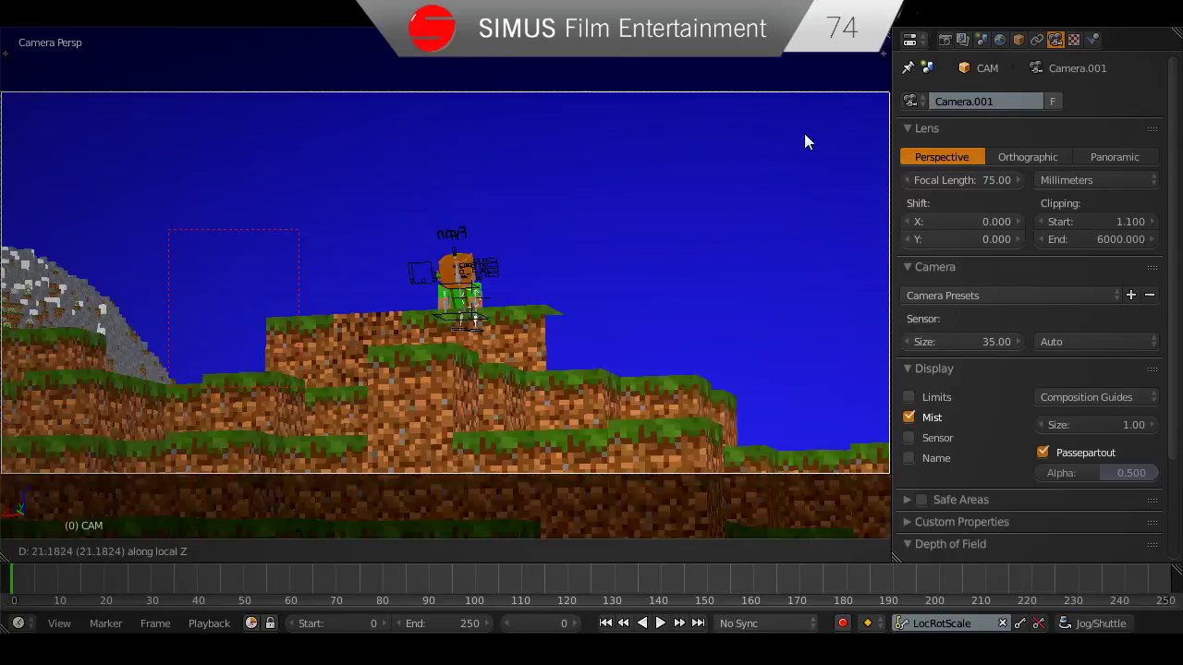
pyautogui.click(607, 378)
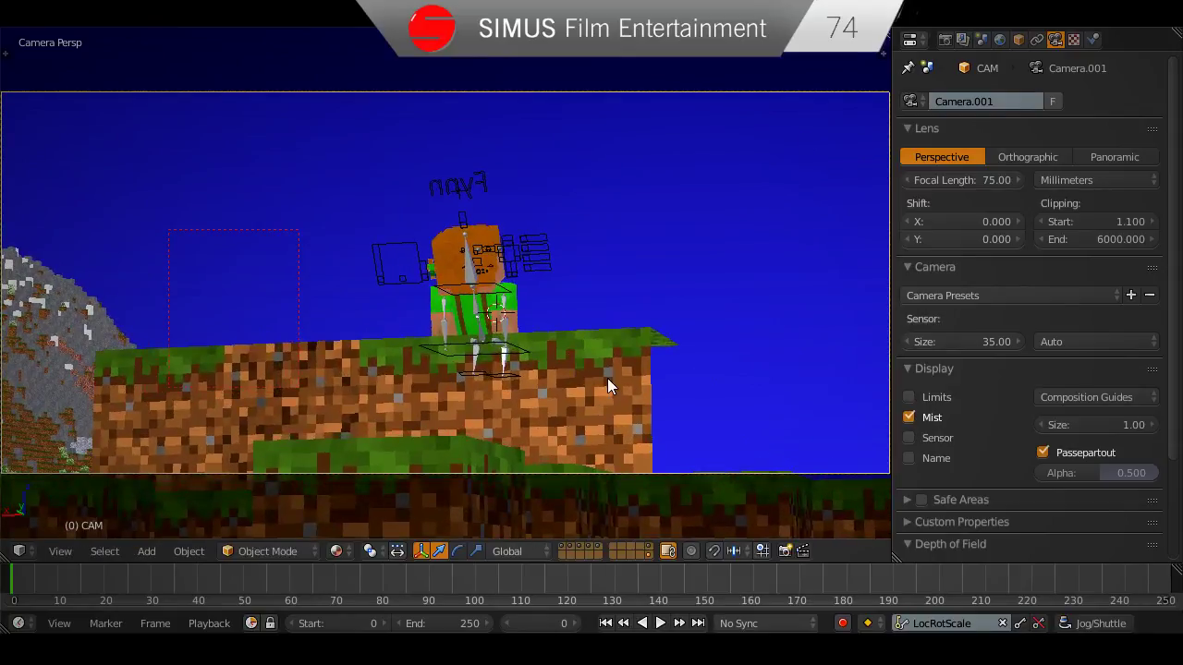
pyautogui.click(628, 382)
# Save the scene over the existing file and open the grass block terrain mesh in Edit Mode.
pyautogui.moveTo(628, 383); pyautogui.dragTo(461, 343, button='middle')
pyautogui.scroll(4, 627, 399)
pyautogui.hotkey('ctrl', 's')
pyautogui.click(479, 372)
pyautogui.rightClick(533, 300)
pyautogui.press('Tab')
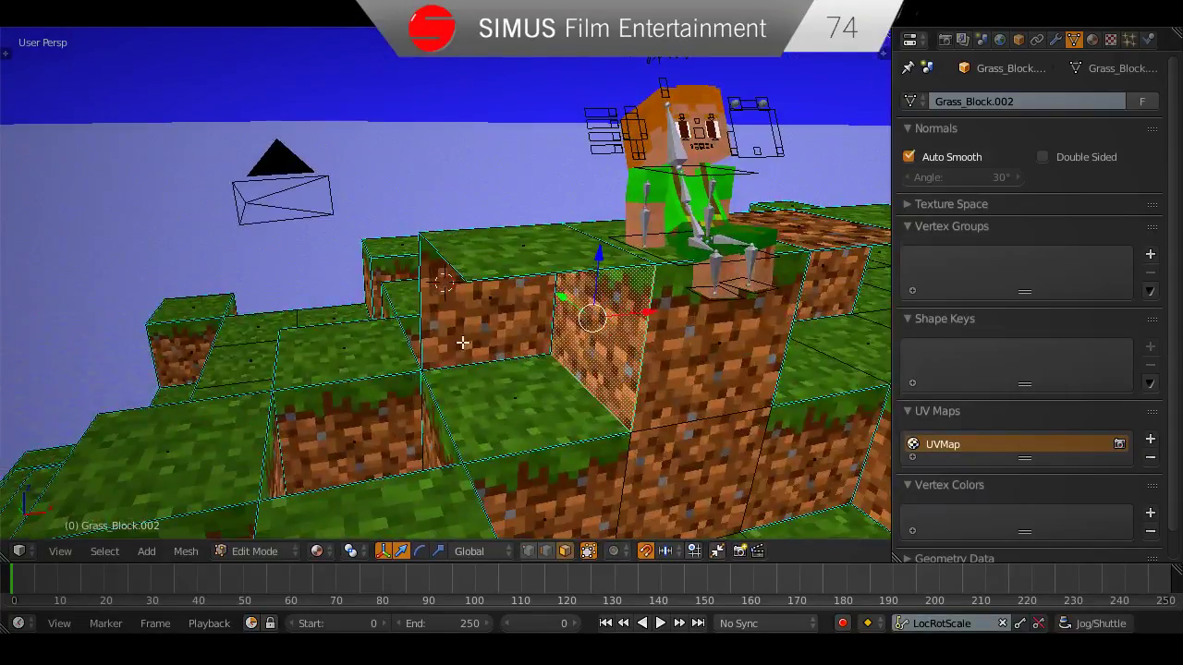
# Try to close the gap in the ledge by moving the selected dirt side face along the X axis.
pyautogui.press('g')
pyautogui.press('x')
pyautogui.click(346, 351)
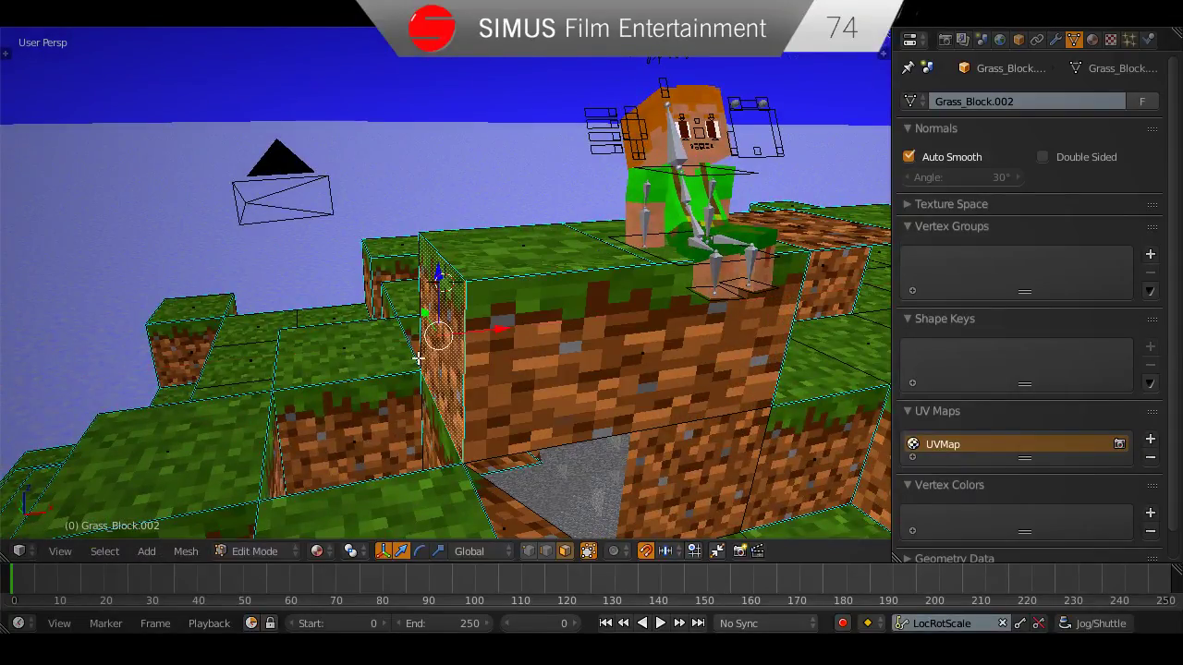
pyautogui.hotkey('ctrl', 'z')
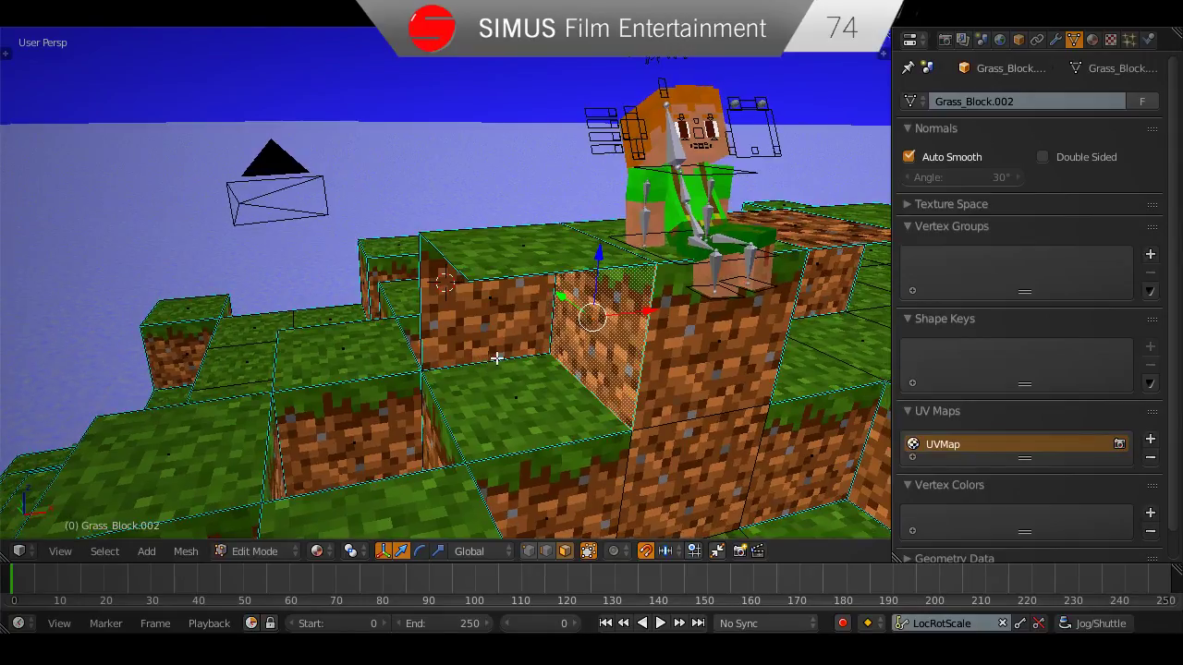
pyautogui.press('g')
pyautogui.rightClick(605, 422)
# Duplicate the dirt side face along the X axis to the open end of the ledge and return to Object Mode in camera view.
pyautogui.moveTo(597, 415); pyautogui.dragTo(575, 394, button='middle')
pyautogui.hotkey('shift', 'd')
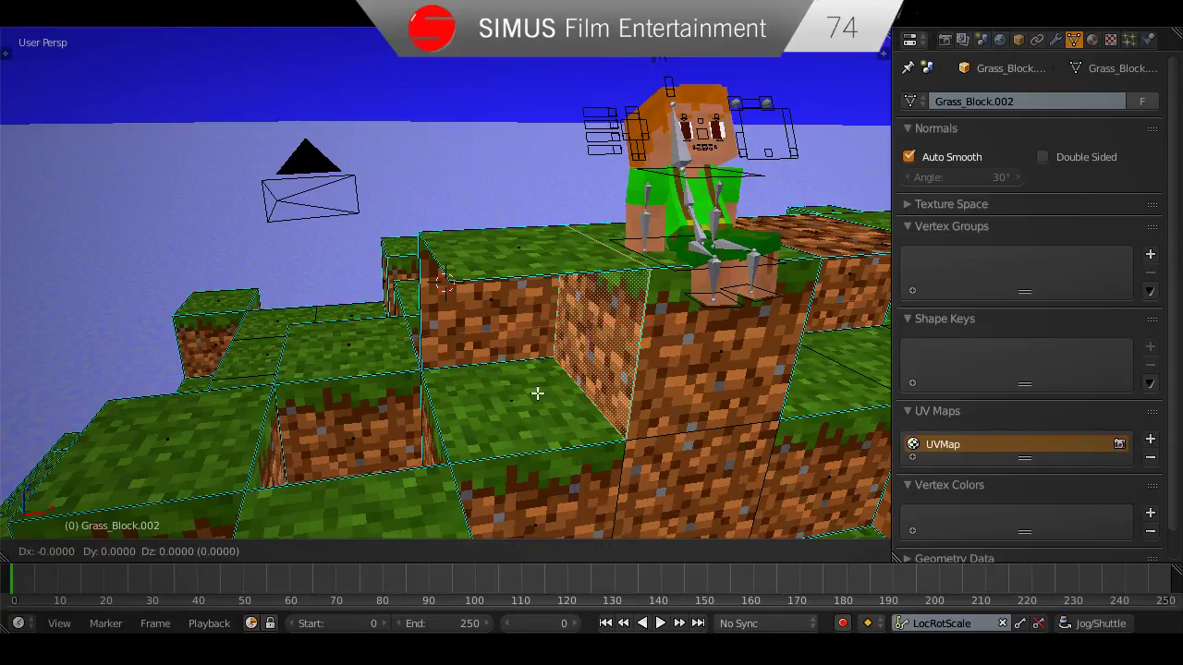
pyautogui.press('x')
pyautogui.click(449, 395)
pyautogui.moveTo(500, 400); pyautogui.dragTo(638, 391, button='middle')
pyautogui.press('Tab')
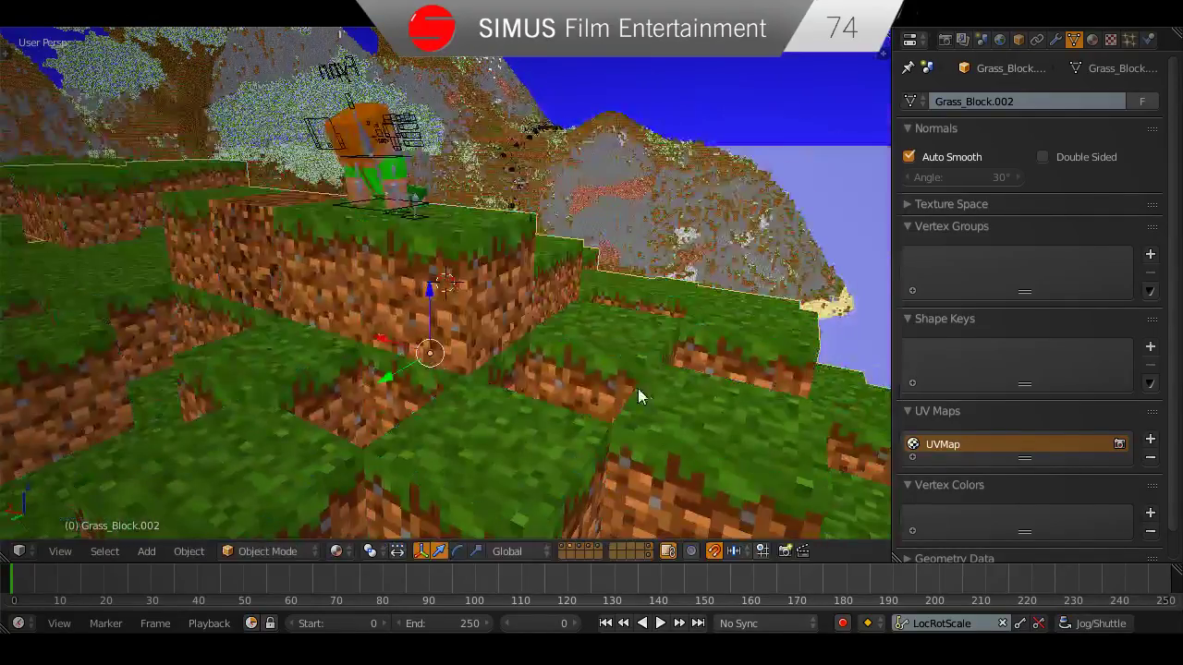
pyautogui.press('KP_0')
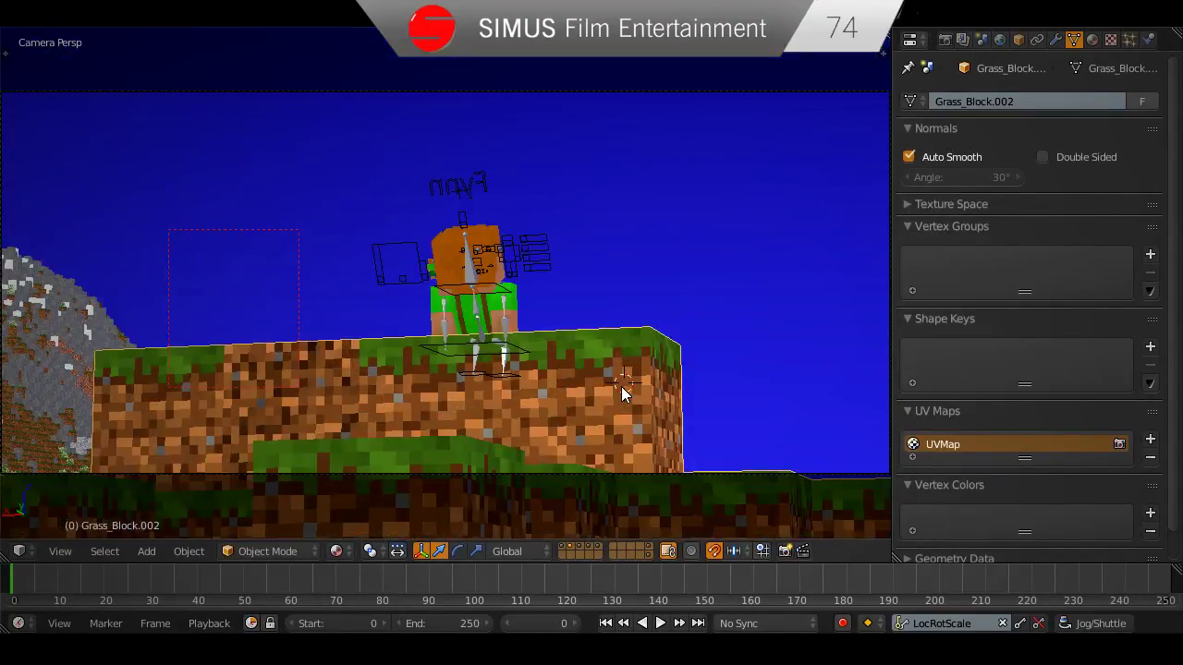
# Save the scene over the existing file and select the camera.
pyautogui.hotkey('ctrl', 's')
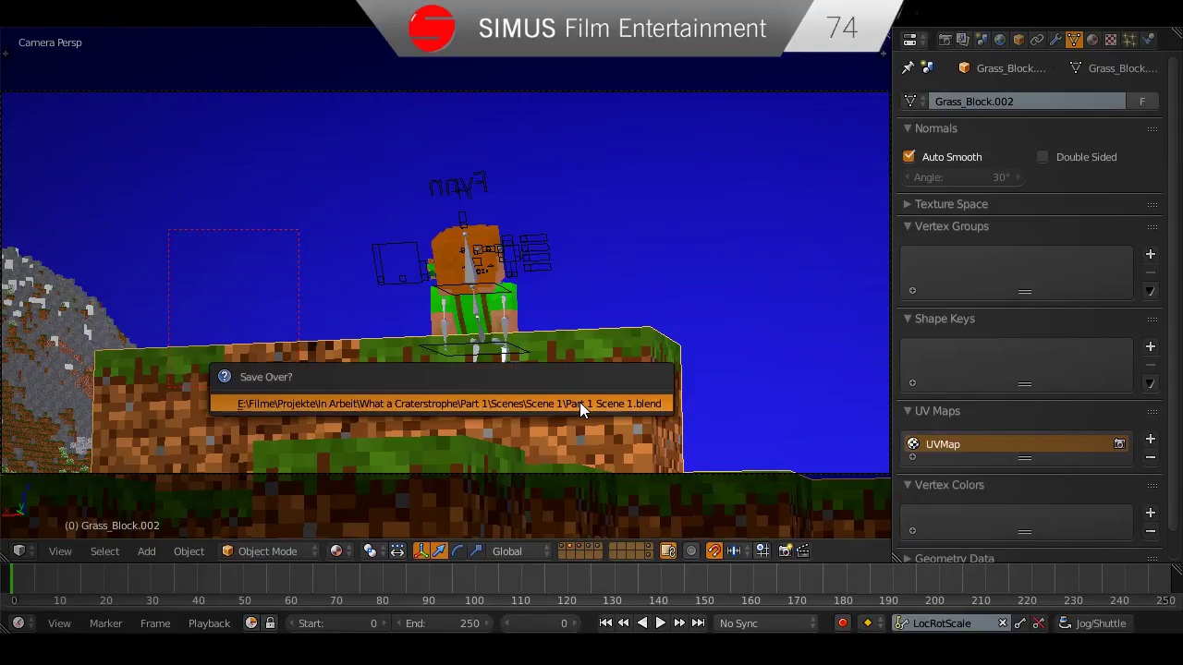
pyautogui.click(581, 404)
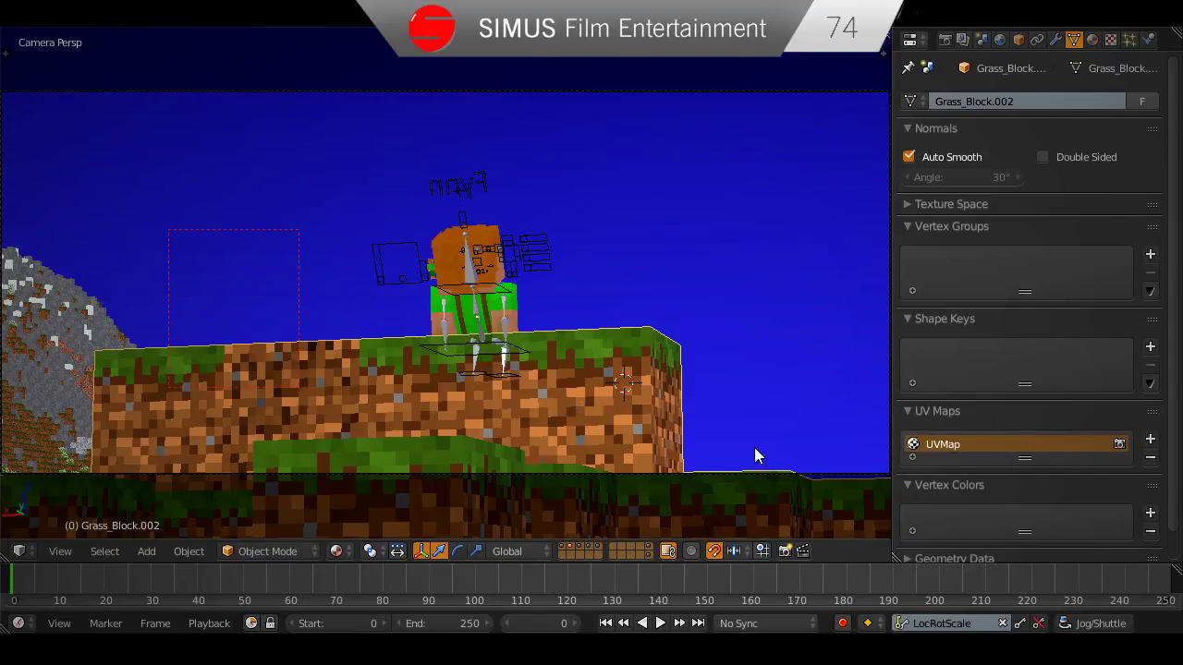
pyautogui.rightClick(818, 475)
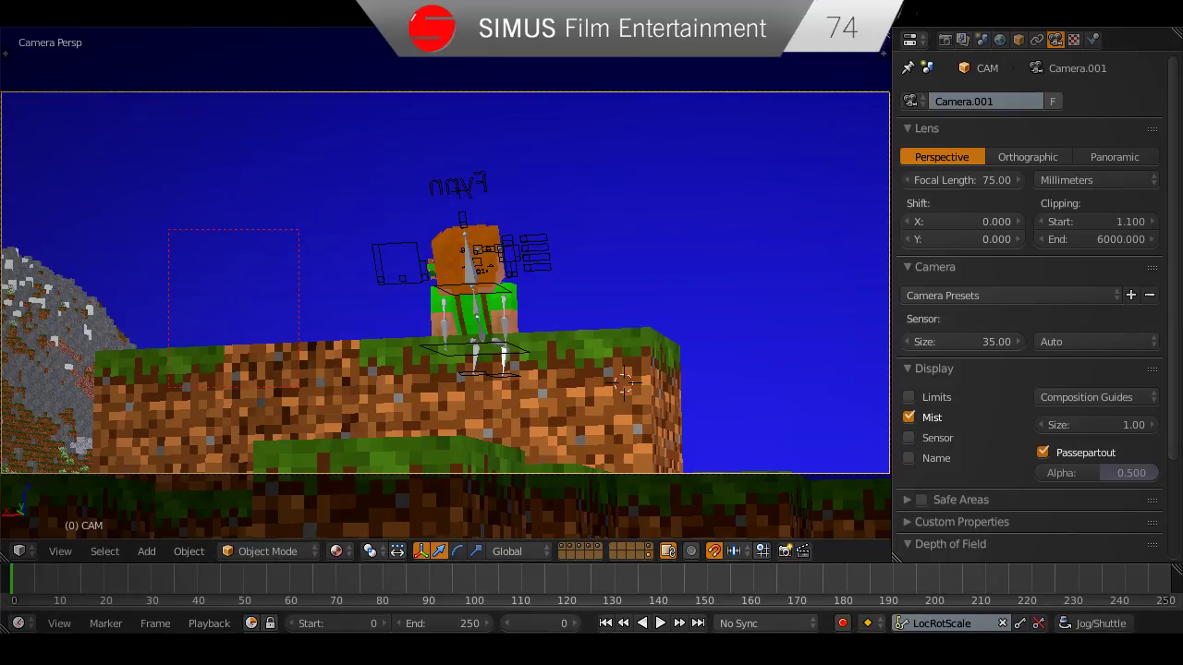
pyautogui.scroll(-1, 627, 386)
pyautogui.scroll(1, 627, 379)
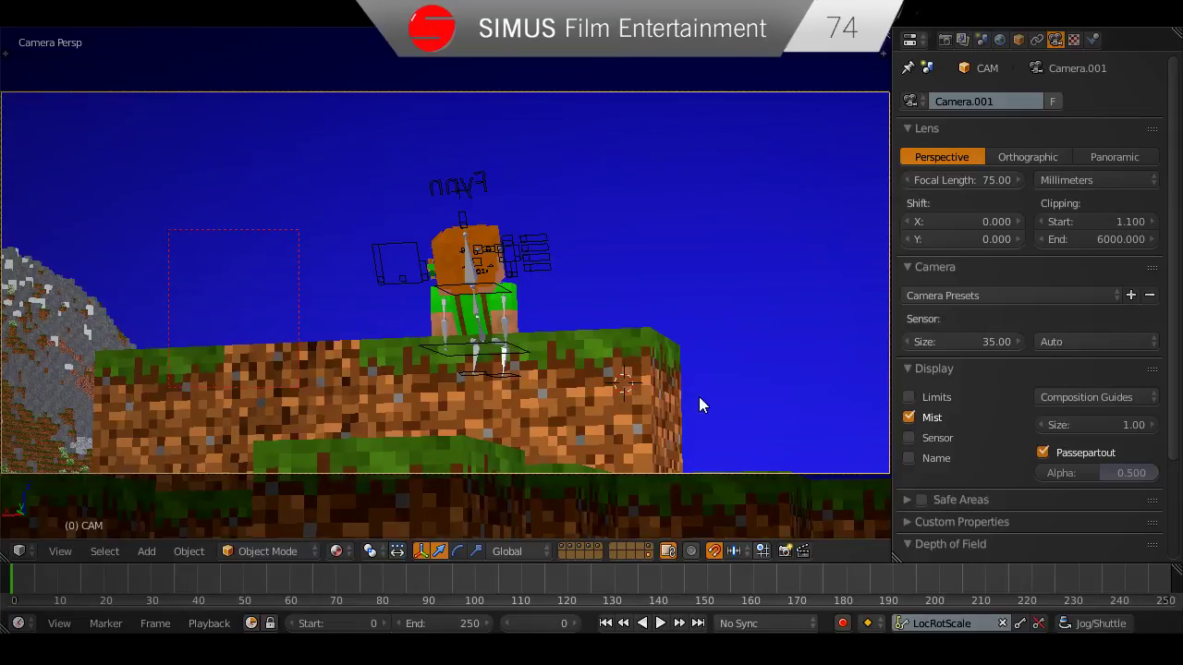
pyautogui.press('r')
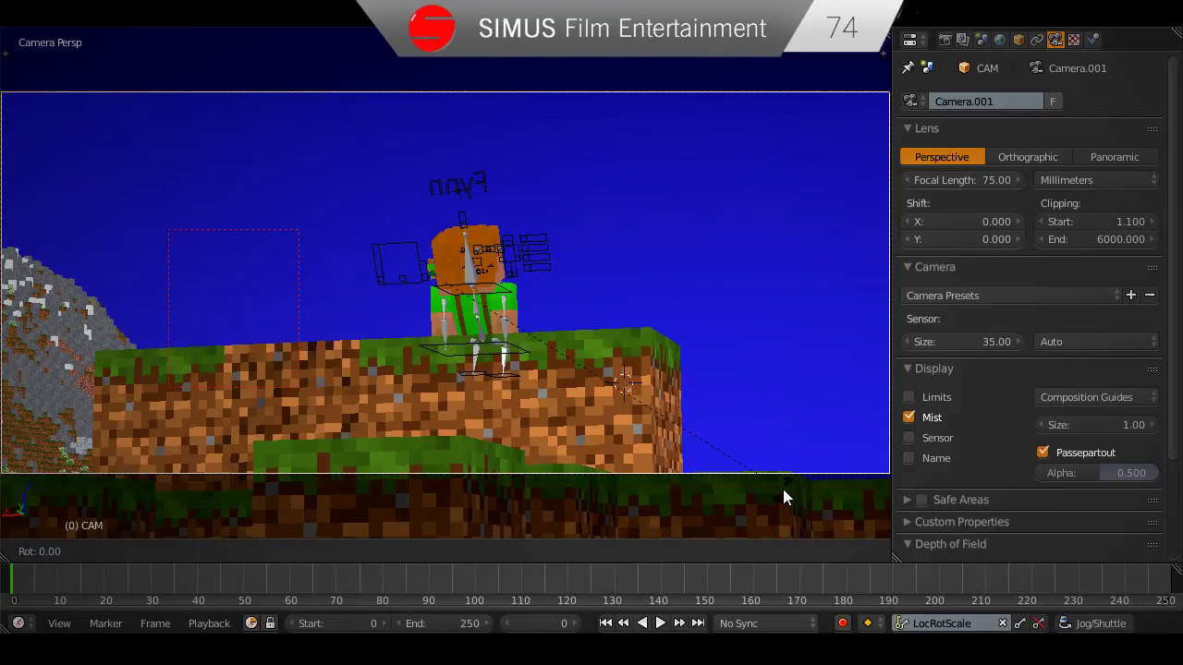
pyautogui.press('x')
pyautogui.press('x')
pyautogui.write('-5')
pyautogui.press('Escape')
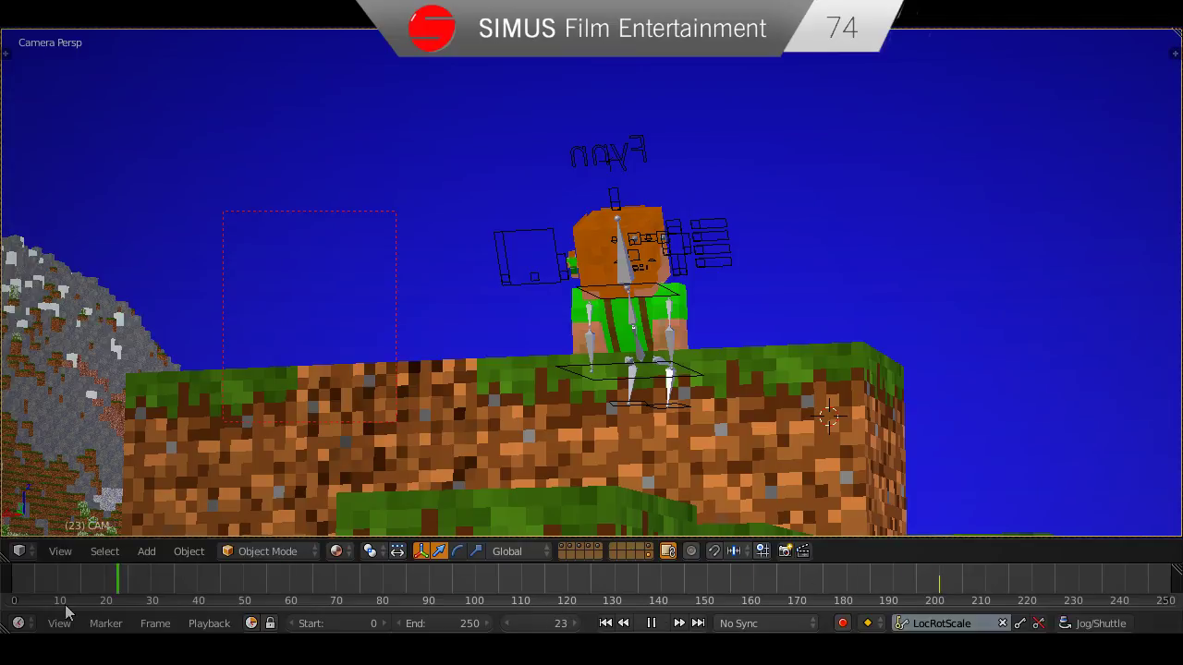
# Tilt the camera upward about its local X axis at frame 0 until the sky fills the view and the character is out of frame.
pyautogui.press('Escape')
pyautogui.press('r')
pyautogui.press('x')
pyautogui.press('x')
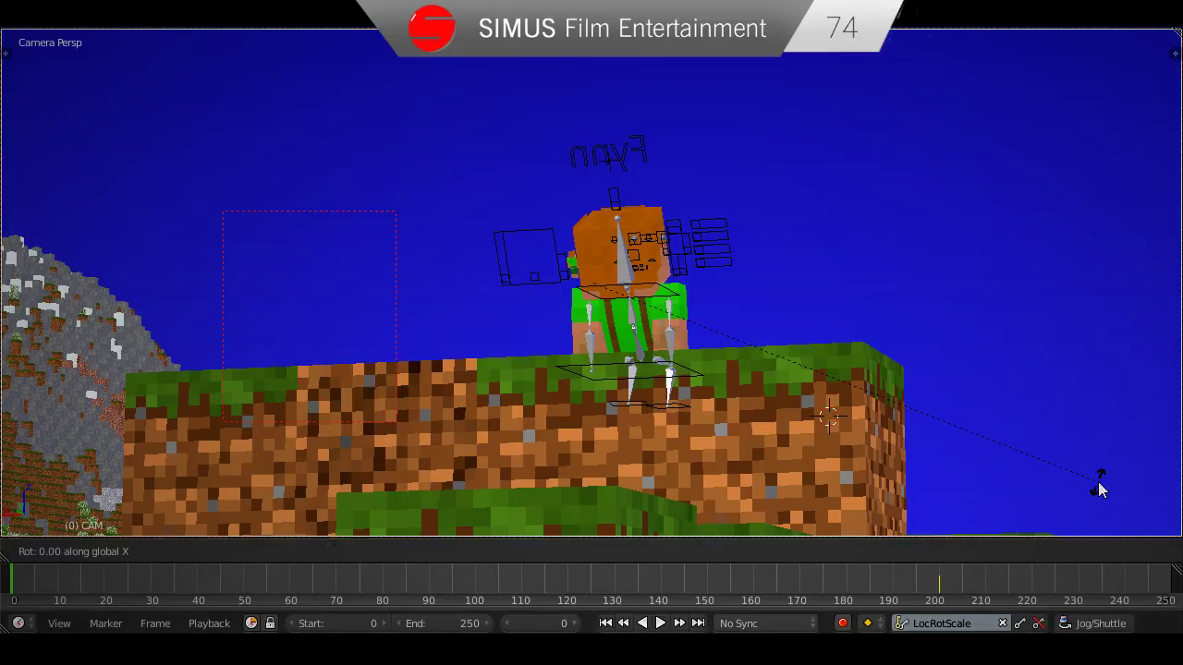
pyautogui.click(1114, 461)
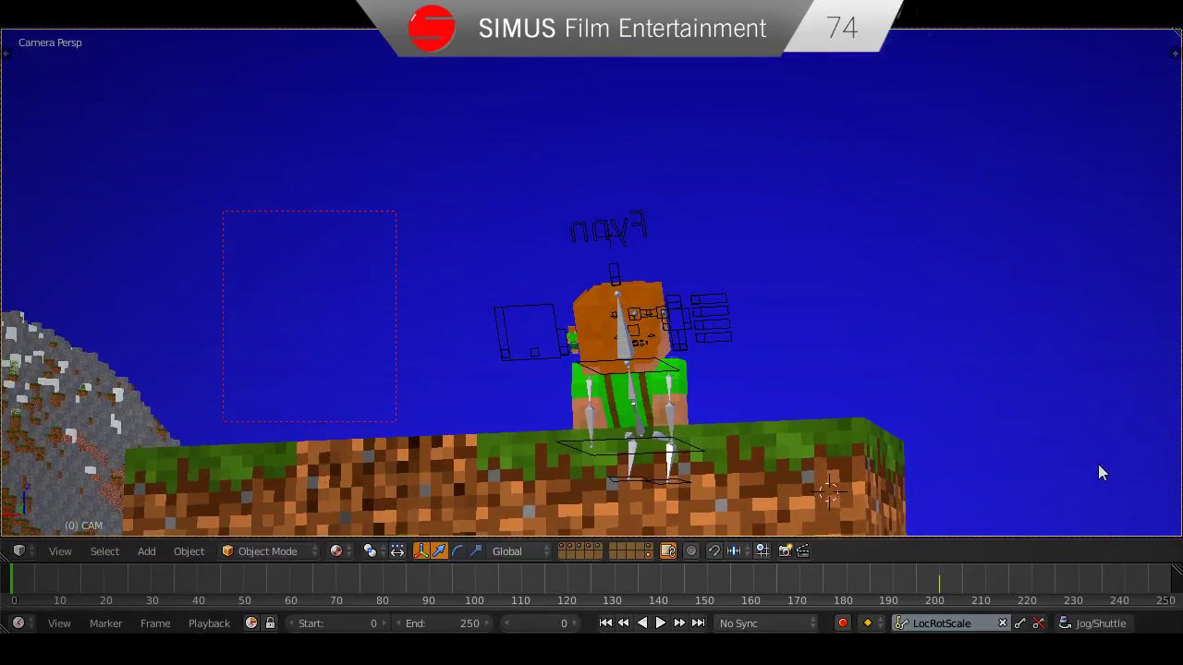
pyautogui.press('r')
pyautogui.press('x')
pyautogui.press('x')
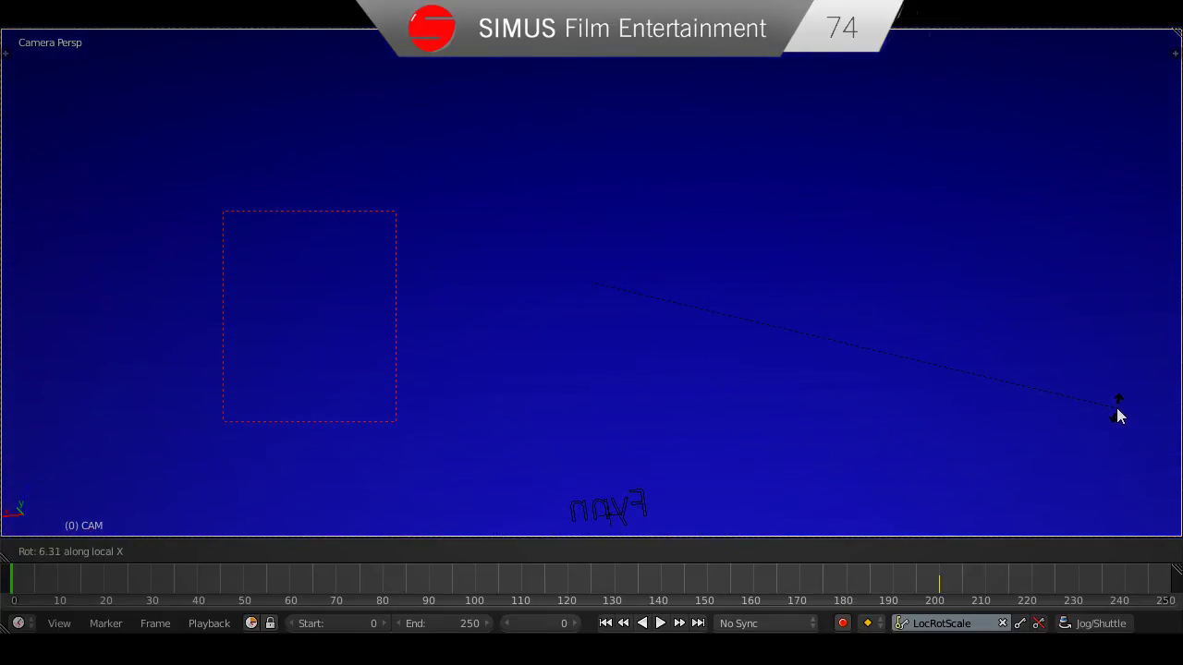
pyautogui.click(1120, 406)
# Play back the camera tilt past frame 200 and save the scene over the existing file.
pyautogui.hotkey('alt', 'a')
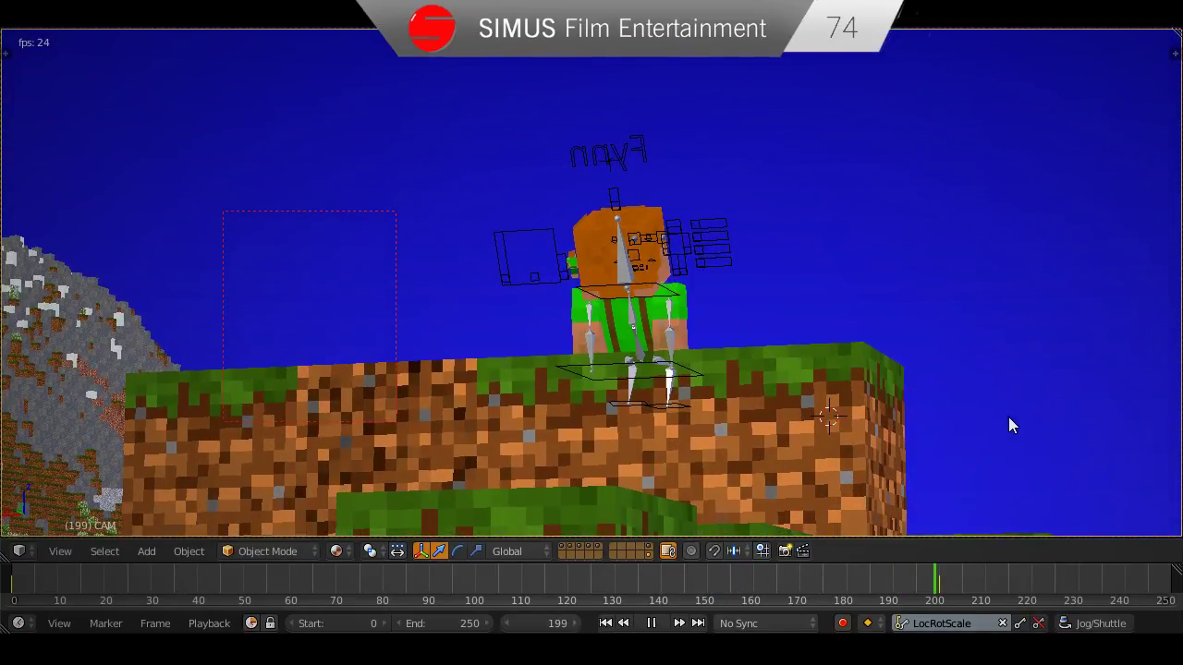
pyautogui.hotkey('alt', 'a')
pyautogui.hotkey('ctrl', 's')
pyautogui.click(981, 432)
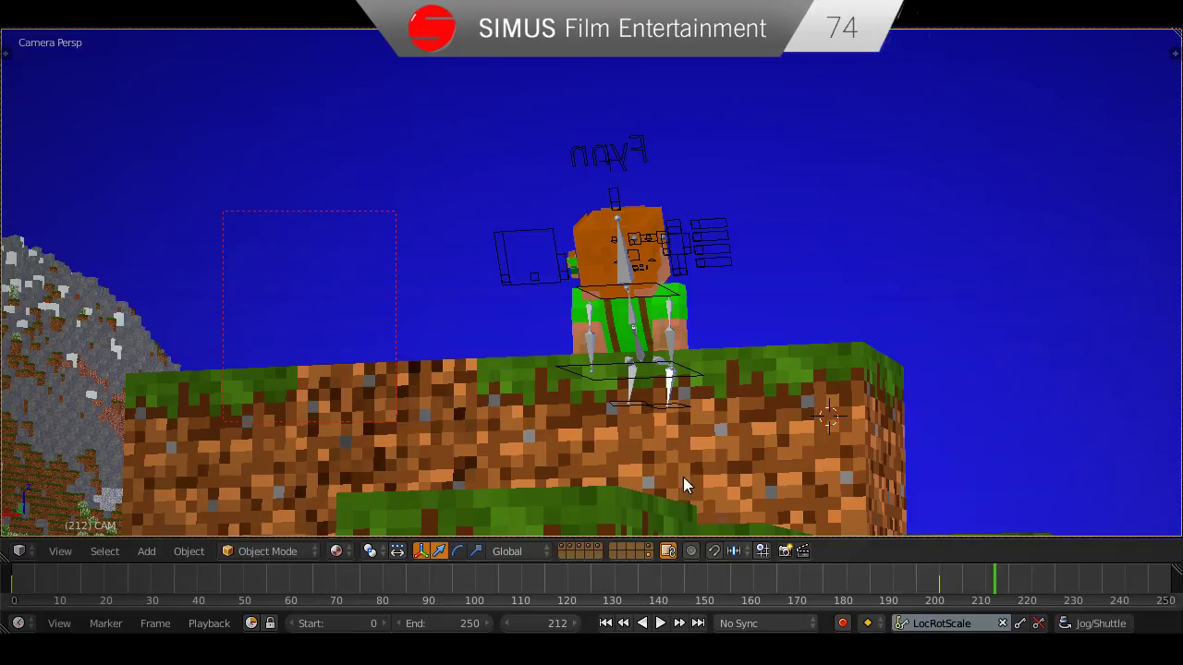
# Extend the animation's end frame to 366 and bring the added range into the timeline.
pyautogui.moveTo(447, 623); pyautogui.dragTo(490, 626)
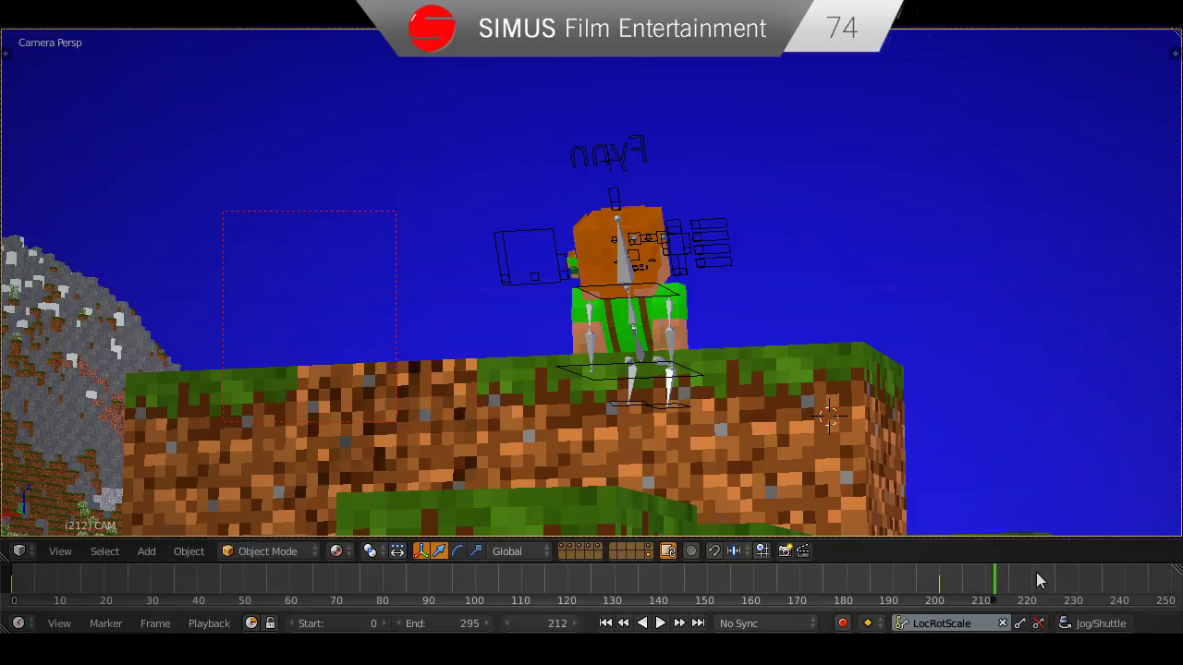
pyautogui.moveTo(1036, 572); pyautogui.dragTo(504, 575, button='middle')
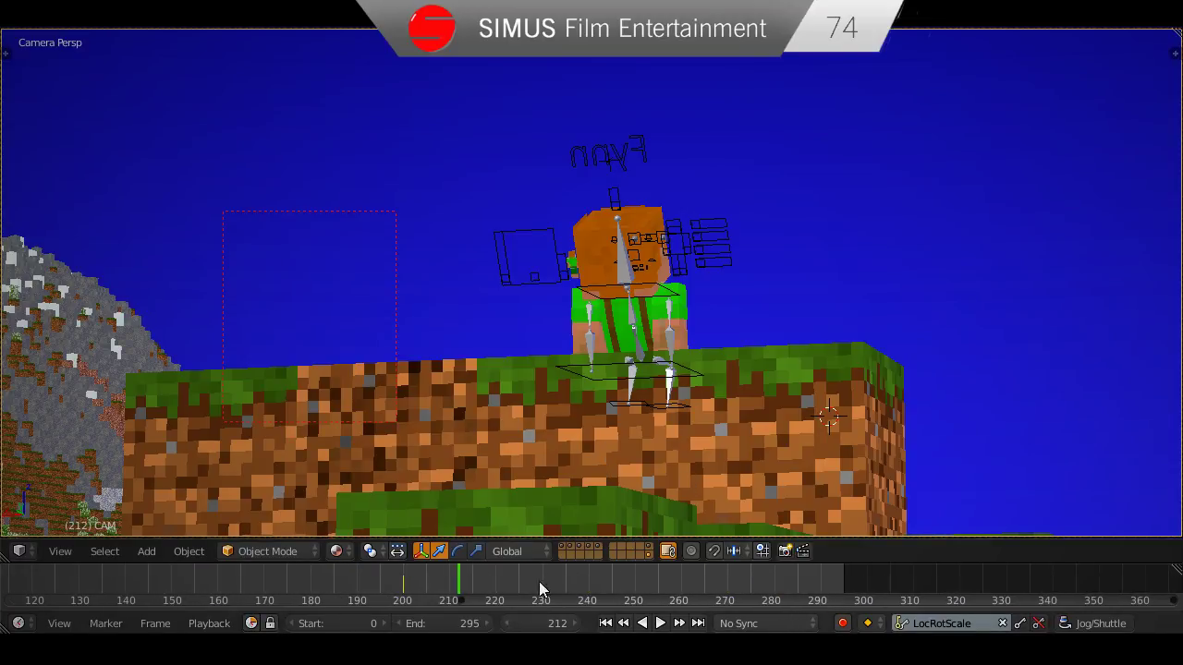
pyautogui.moveTo(470, 624); pyautogui.dragTo(545, 624)
pyautogui.moveTo(591, 566); pyautogui.dragTo(438, 575, button='middle')
# Play the animation through the held camera shot and place the playhead at frame 350.
pyautogui.hotkey('alt', 'a')
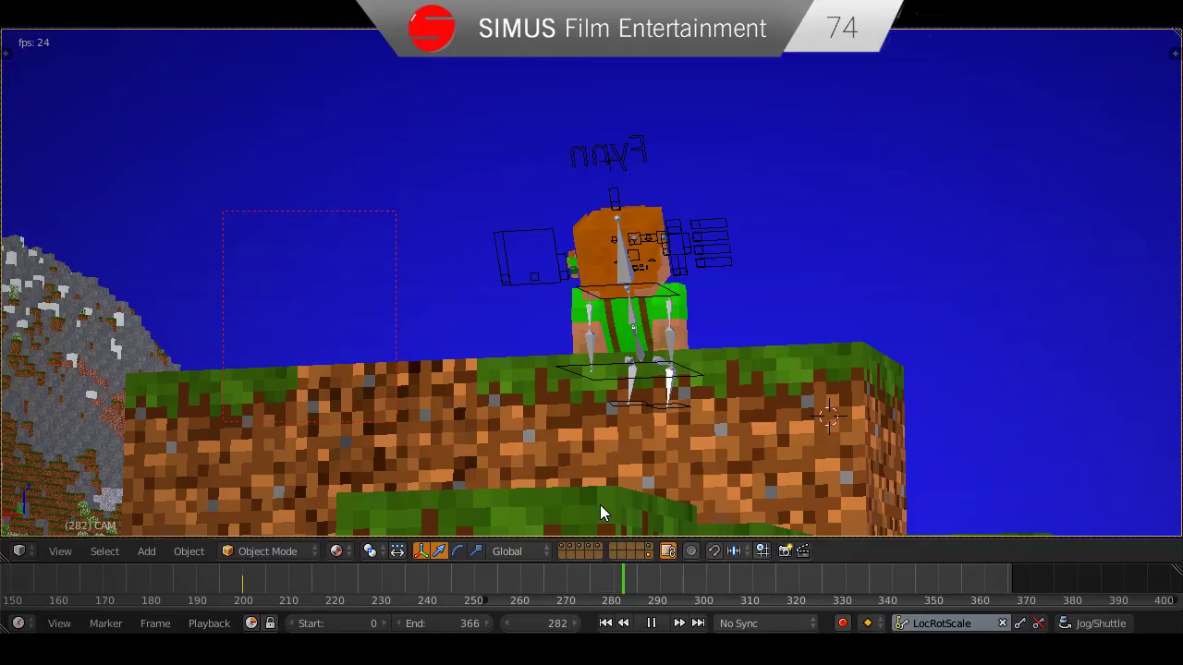
pyautogui.hotkey('alt', 'a')
pyautogui.hotkey('alt', 'a')
pyautogui.hotkey('alt', 'a')
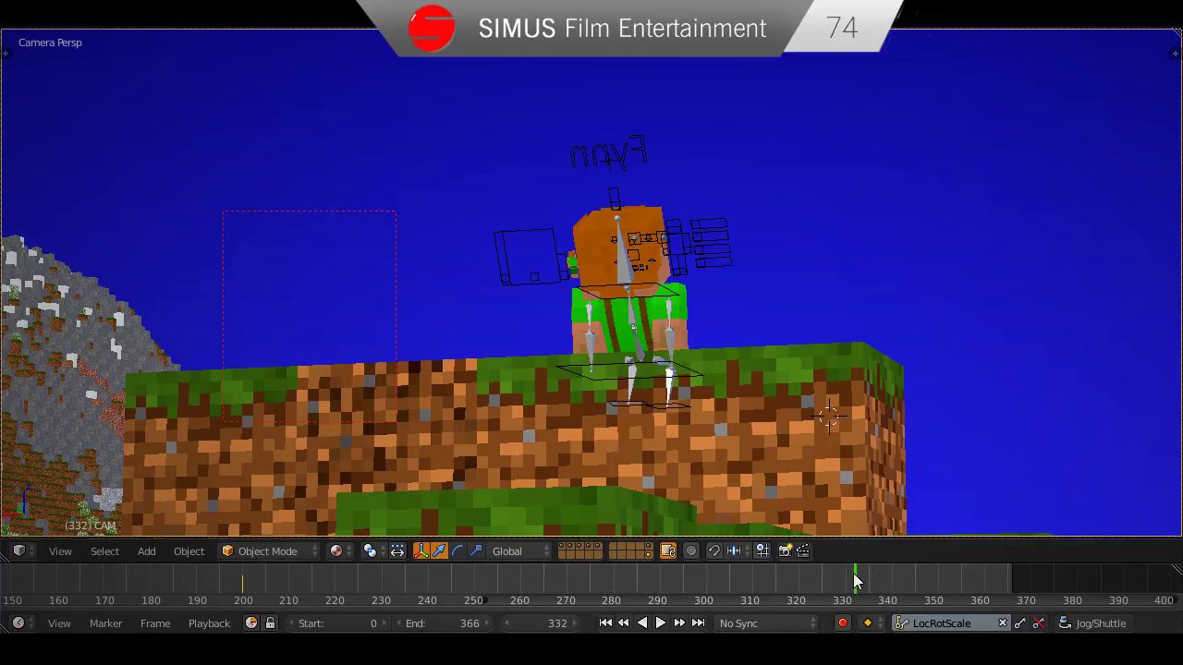
pyautogui.moveTo(853, 576); pyautogui.dragTo(929, 582)
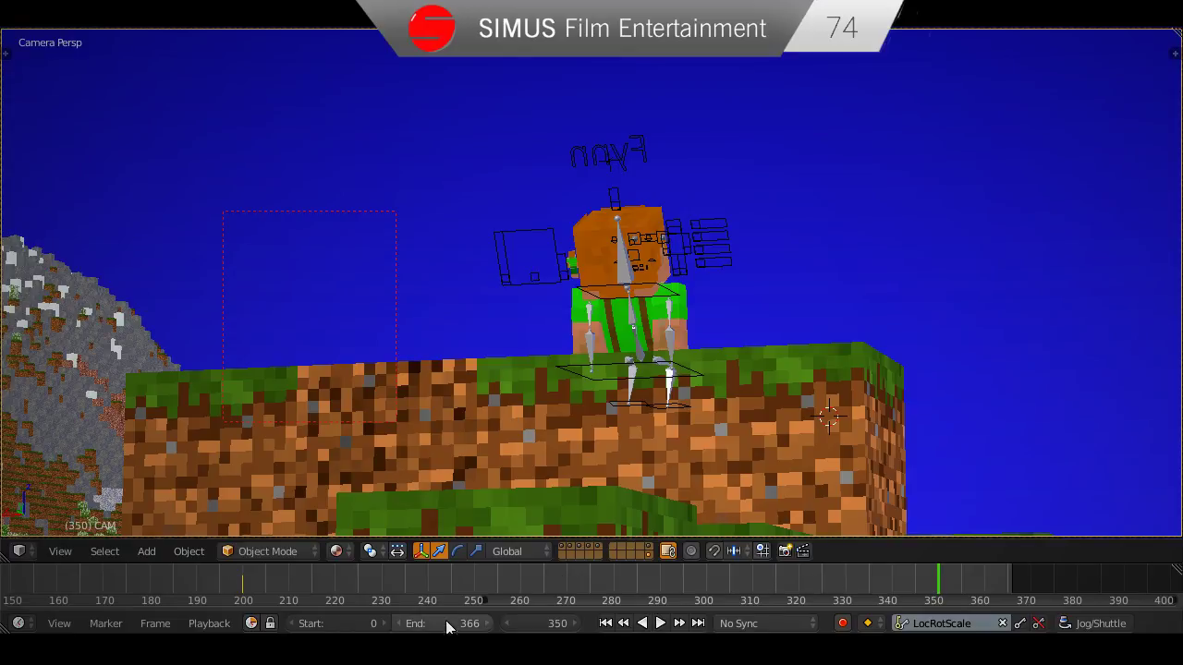
pyautogui.scroll(-2, 802, 444)
pyautogui.scroll(2, 802, 444)
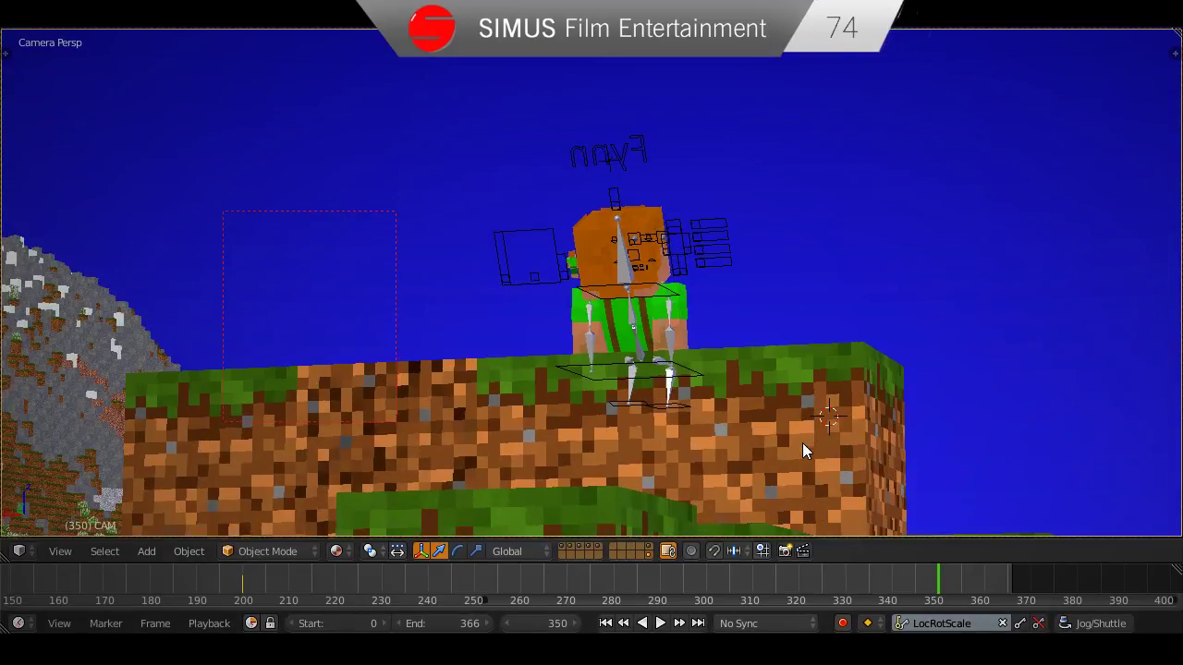
# Save the scene over the existing file and set the animation's end frame to 602.
pyautogui.hotkey('ctrl', 's')
pyautogui.click(771, 450)
pyautogui.moveTo(444, 628); pyautogui.dragTo(495, 628)
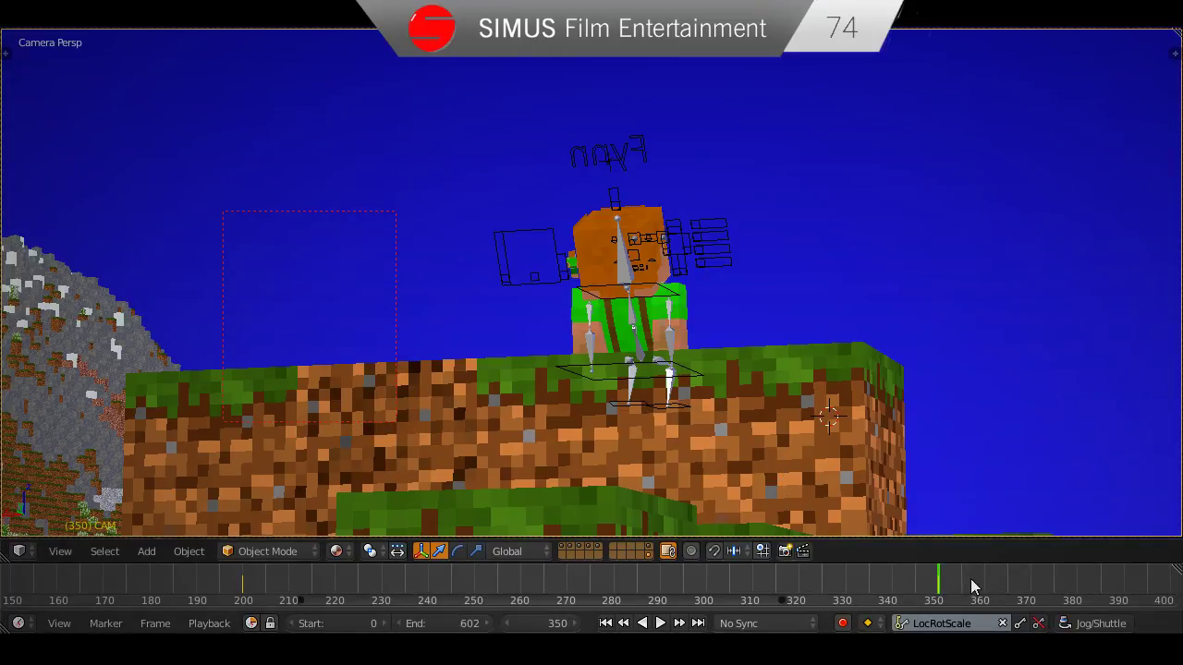
pyautogui.moveTo(971, 581); pyautogui.dragTo(790, 580, button='middle')
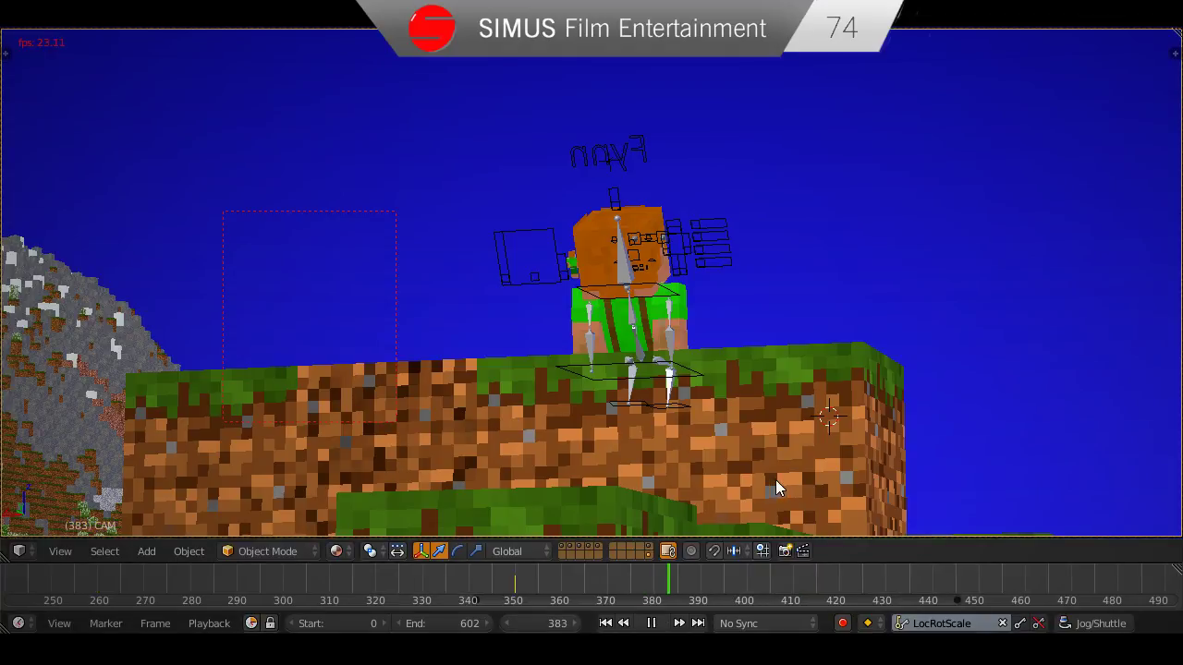
# Advance to frame 390 and raise the camera along the global Z axis until the character sits at the lower edge of the frame.
pyautogui.hotkey('alt', 'a')
pyautogui.press('Right')
pyautogui.press('Right')
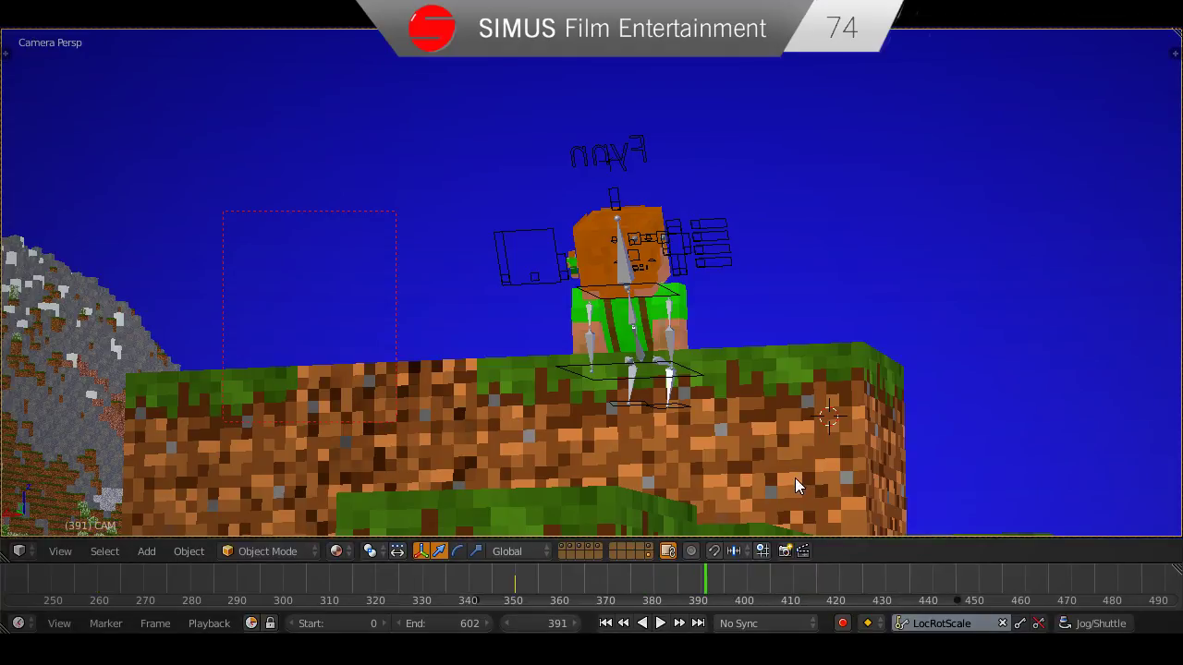
pyautogui.press('Left')
pyautogui.press('g')
pyautogui.press('z')
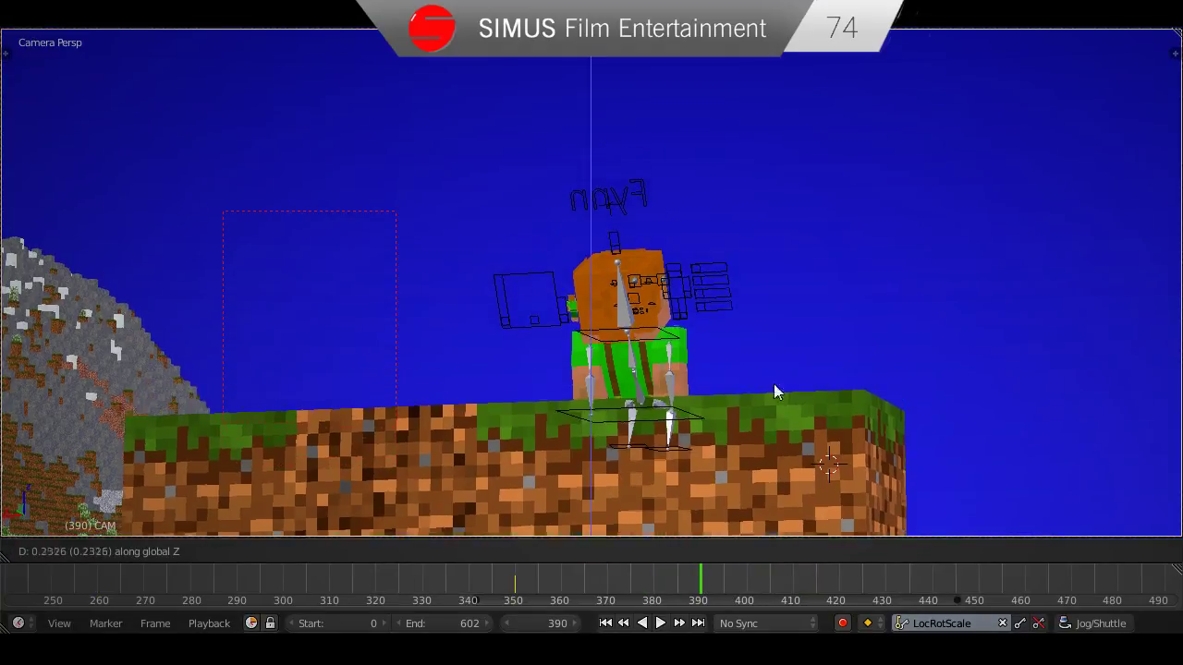
pyautogui.click(751, 348)
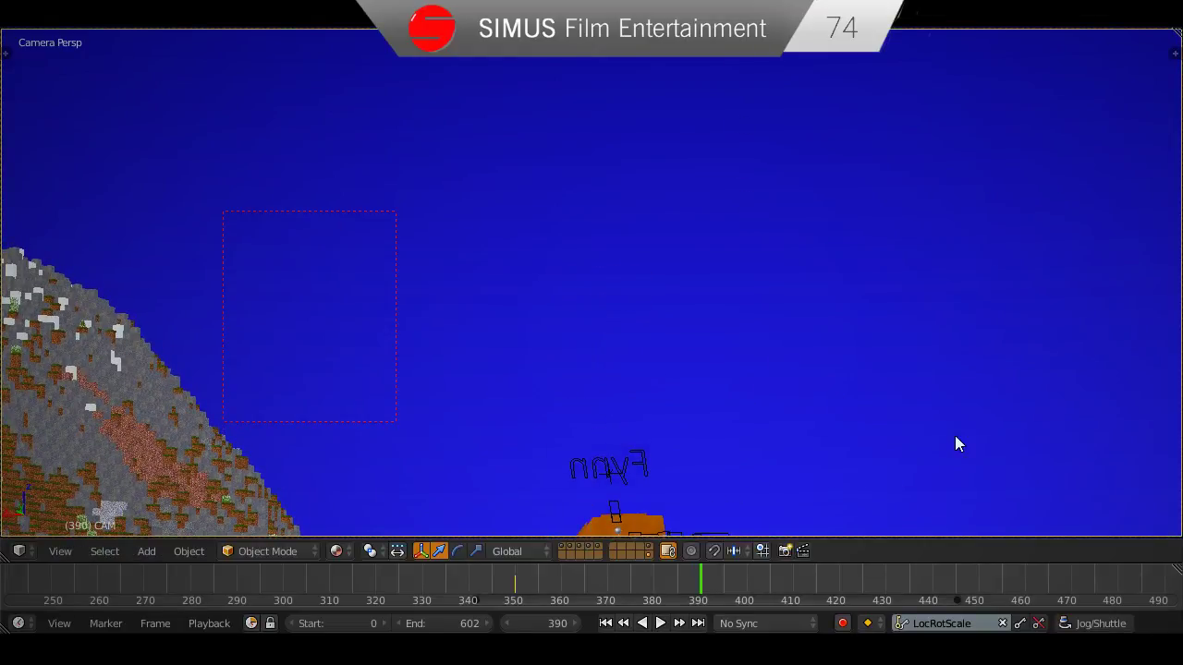
# Tilt the camera down about 7.5° around its local X axis and raise it further along global Z, above the ledge.
pyautogui.press('r')
pyautogui.press('x')
pyautogui.press('x')
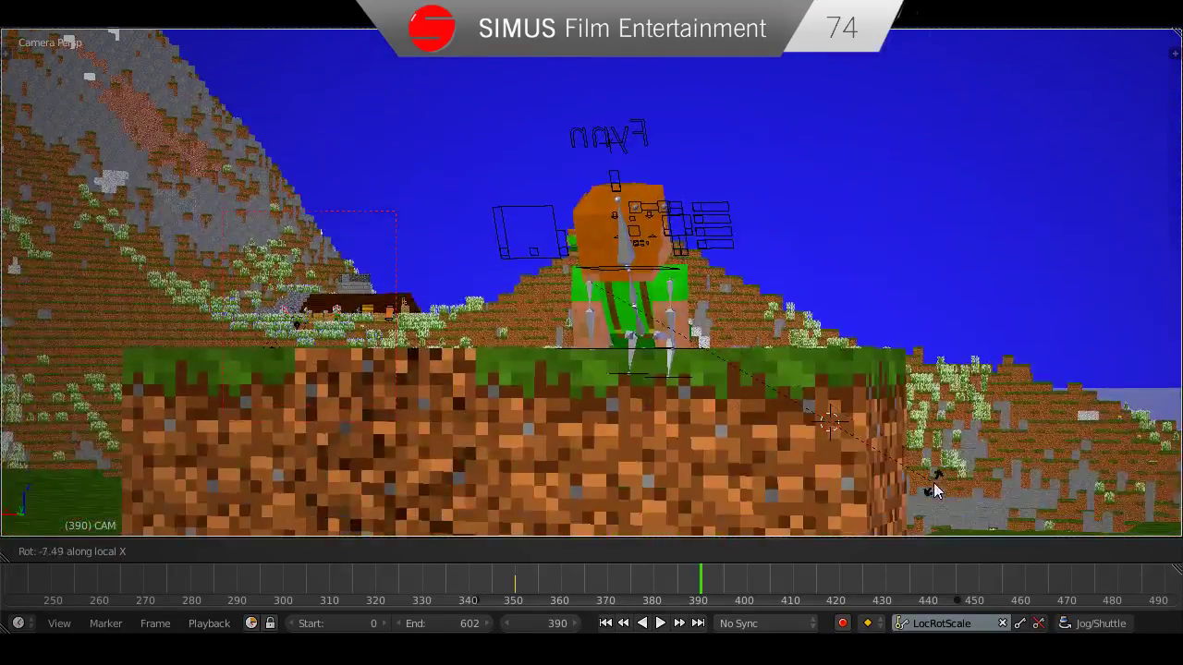
pyautogui.click(933, 482)
pyautogui.press('g')
pyautogui.press('z')
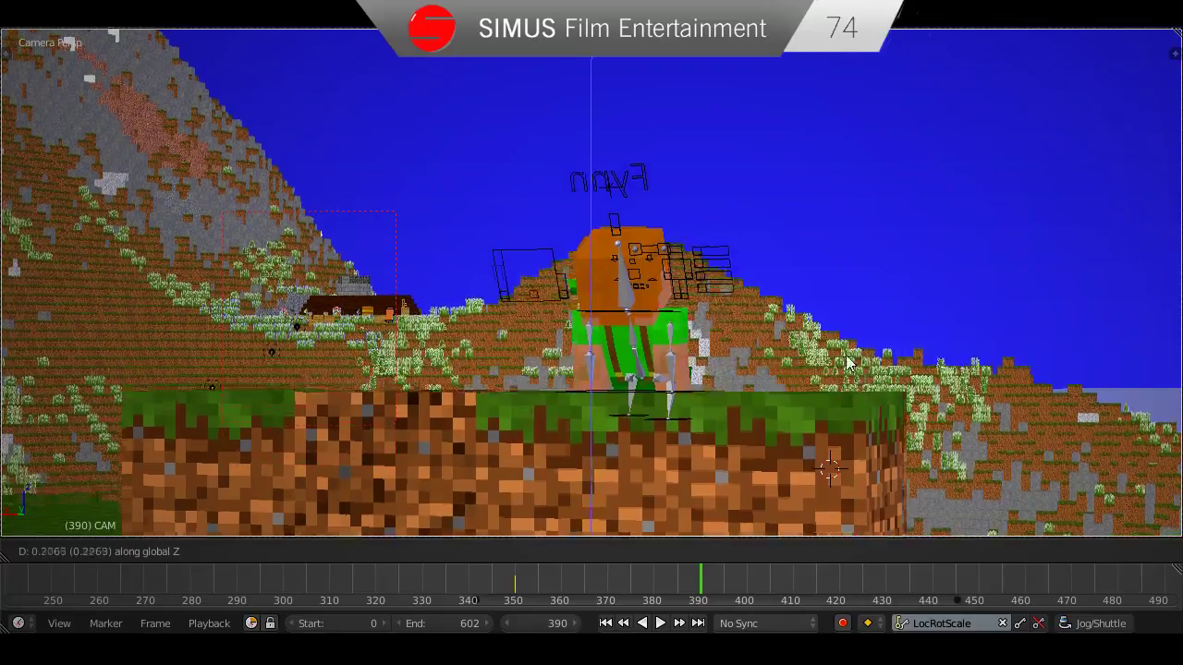
pyautogui.click(850, 236)
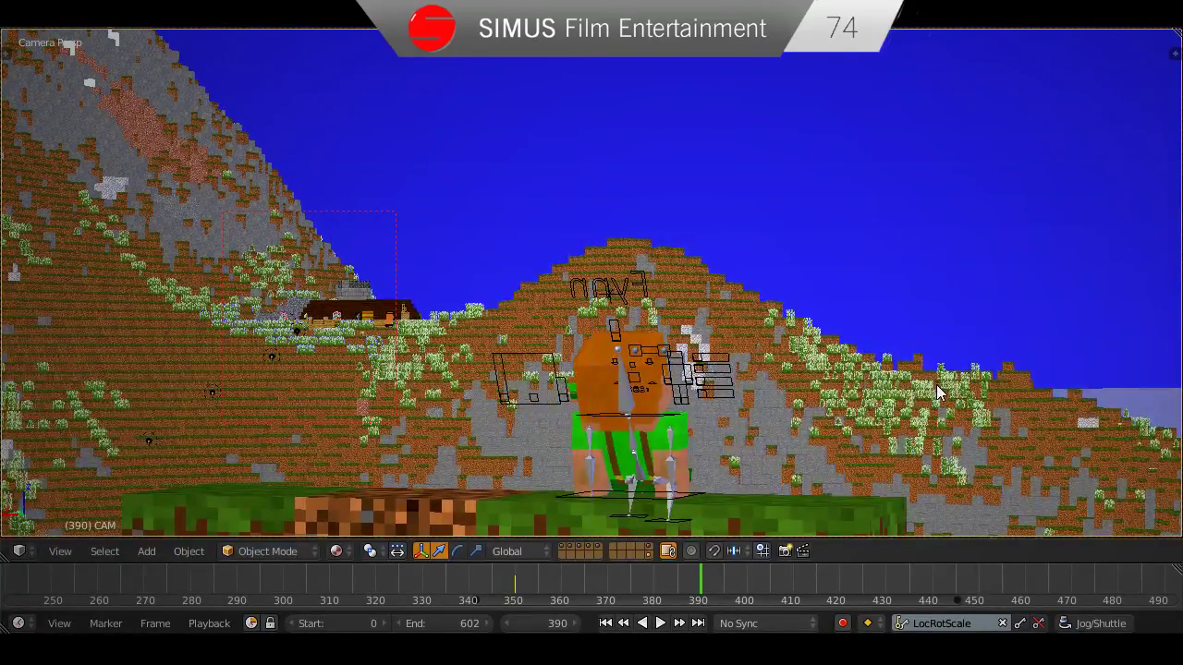
# Tilt the camera down about 1.5° more around its local X axis to frame the character against the mountains.
pyautogui.press('r')
pyautogui.press('x')
pyautogui.press('x')
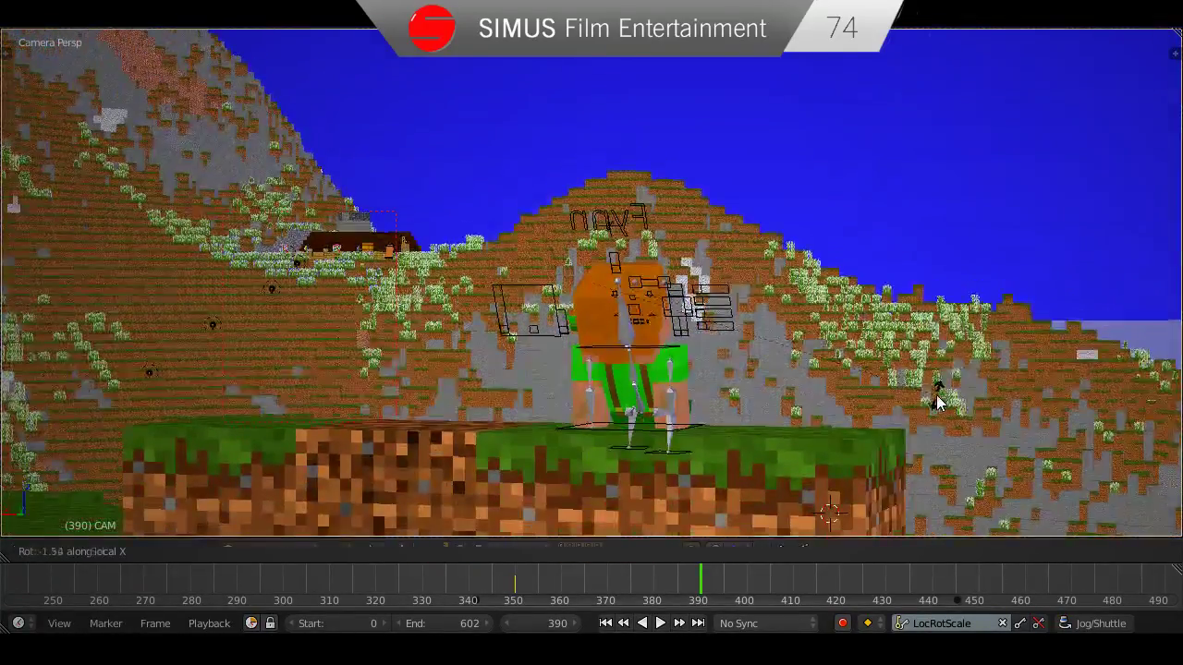
pyautogui.click(932, 396)
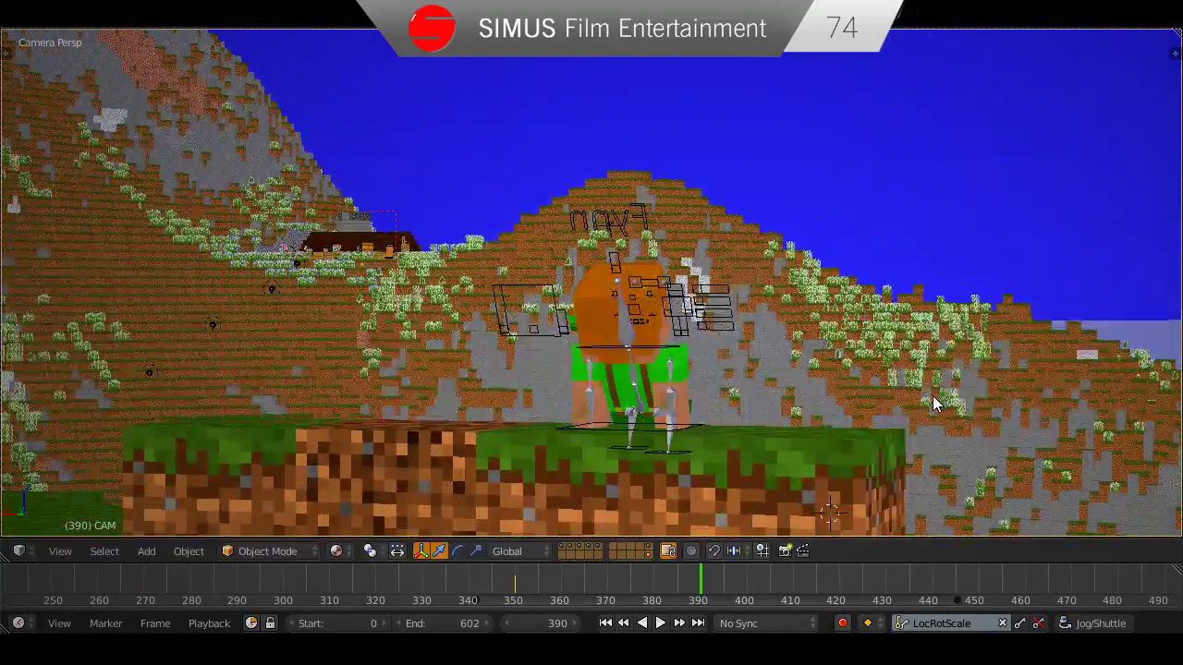
# Review the camera rise between frames 350 and 390 with the full frame range fitted in the timeline.
pyautogui.moveTo(692, 587); pyautogui.dragTo(502, 571)
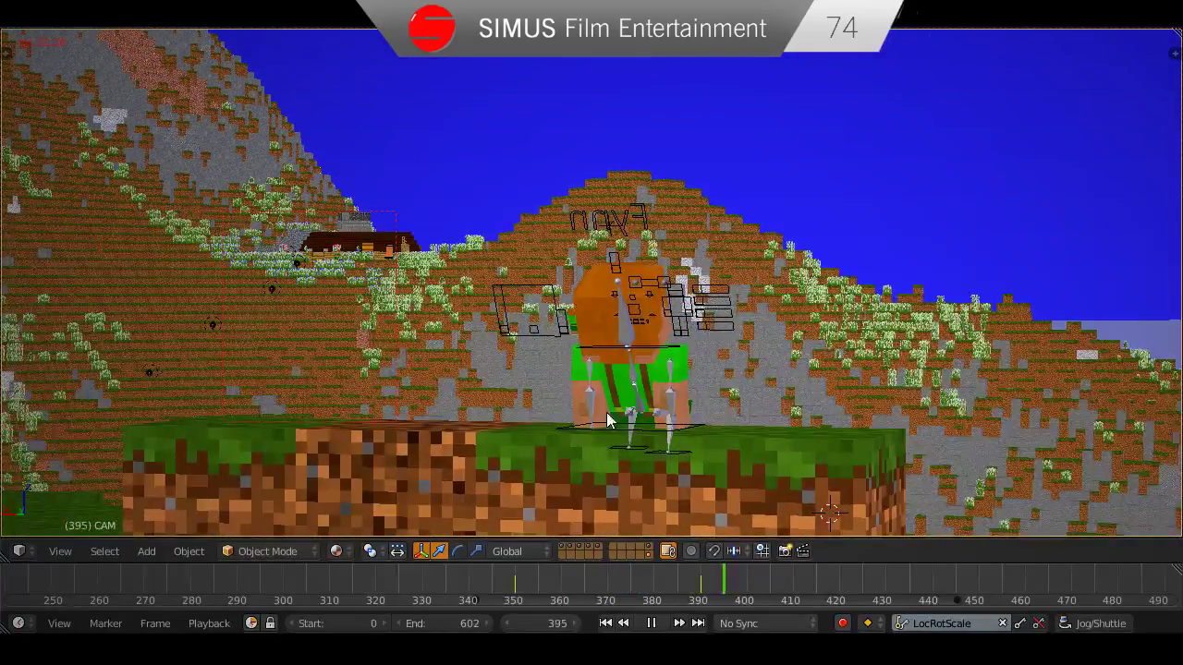
pyautogui.hotkey('alt', 'a')
pyautogui.press('Home')
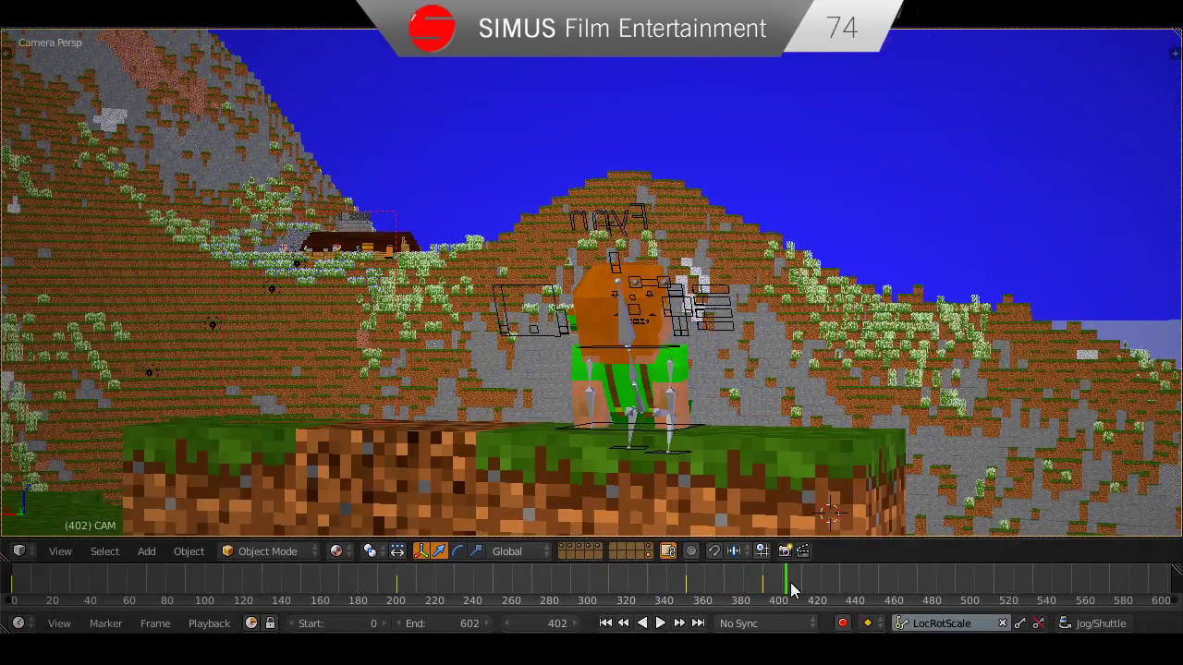
pyautogui.moveTo(790, 589); pyautogui.dragTo(650, 582)
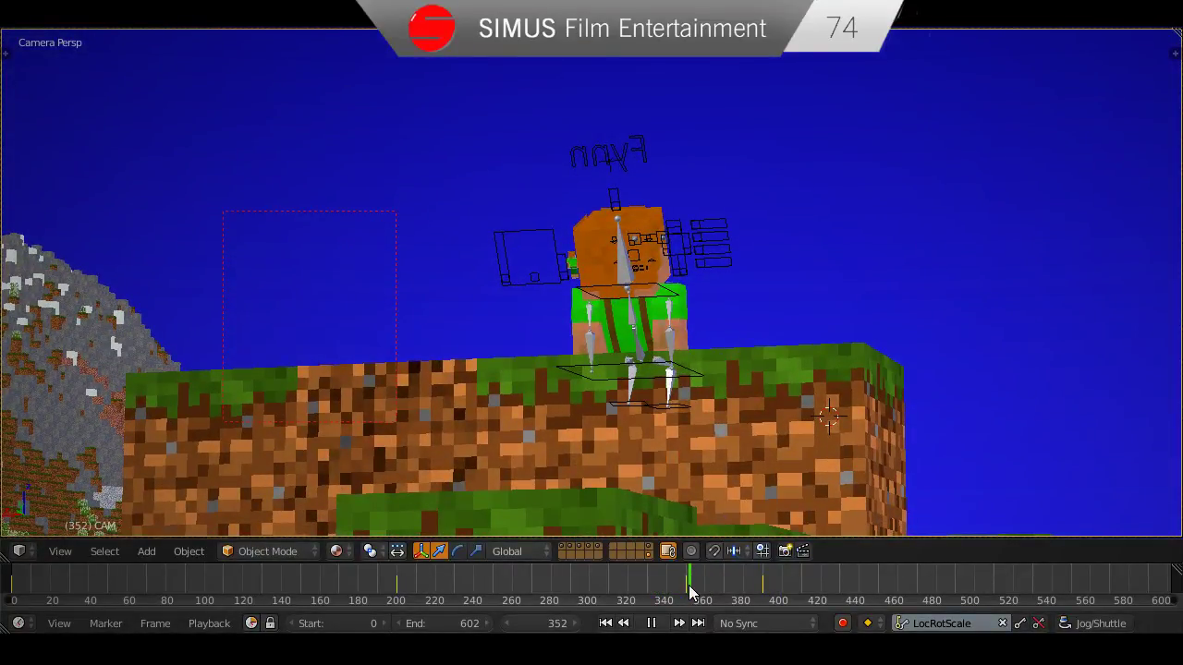
pyautogui.hotkey('alt', 'a')
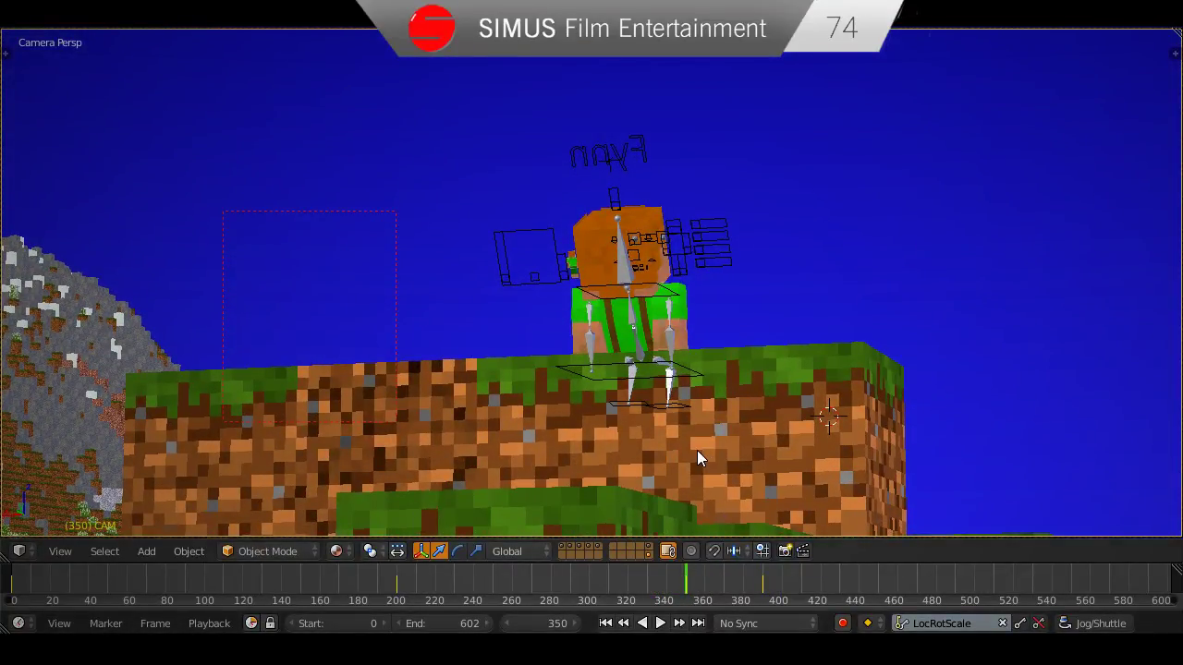
# At frame 350, raise the camera slightly along global Z and tilt it slightly downward about its X axis.
pyautogui.press('g')
pyautogui.press('z')
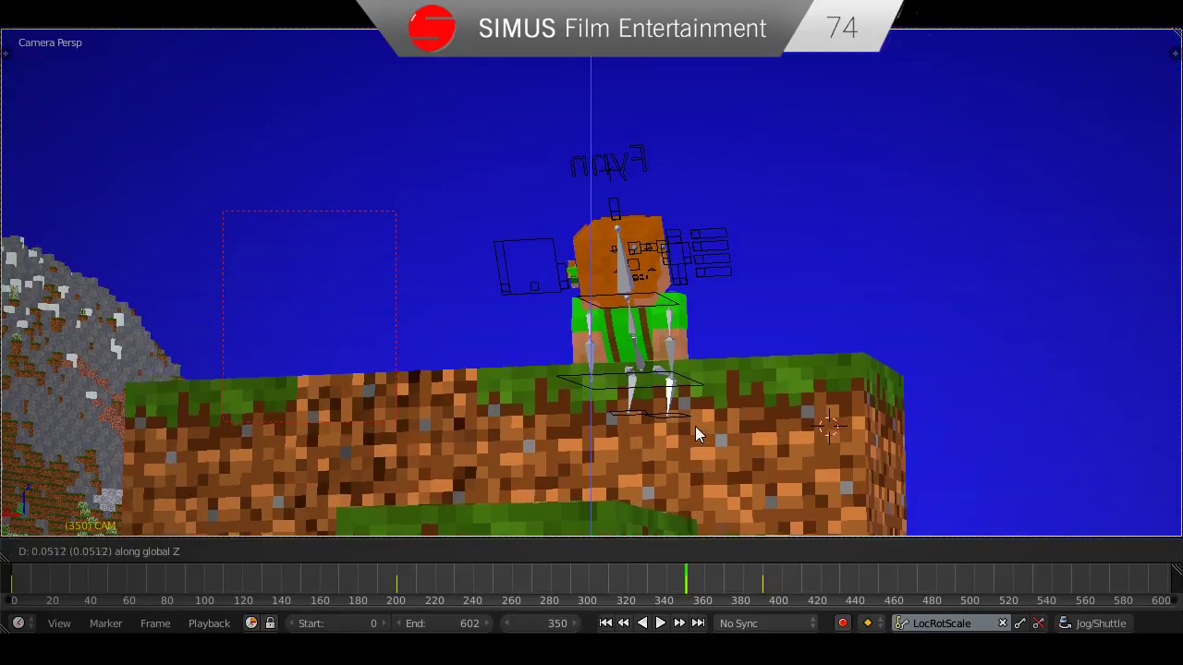
pyautogui.click(699, 380)
pyautogui.press('r')
pyautogui.press('x')
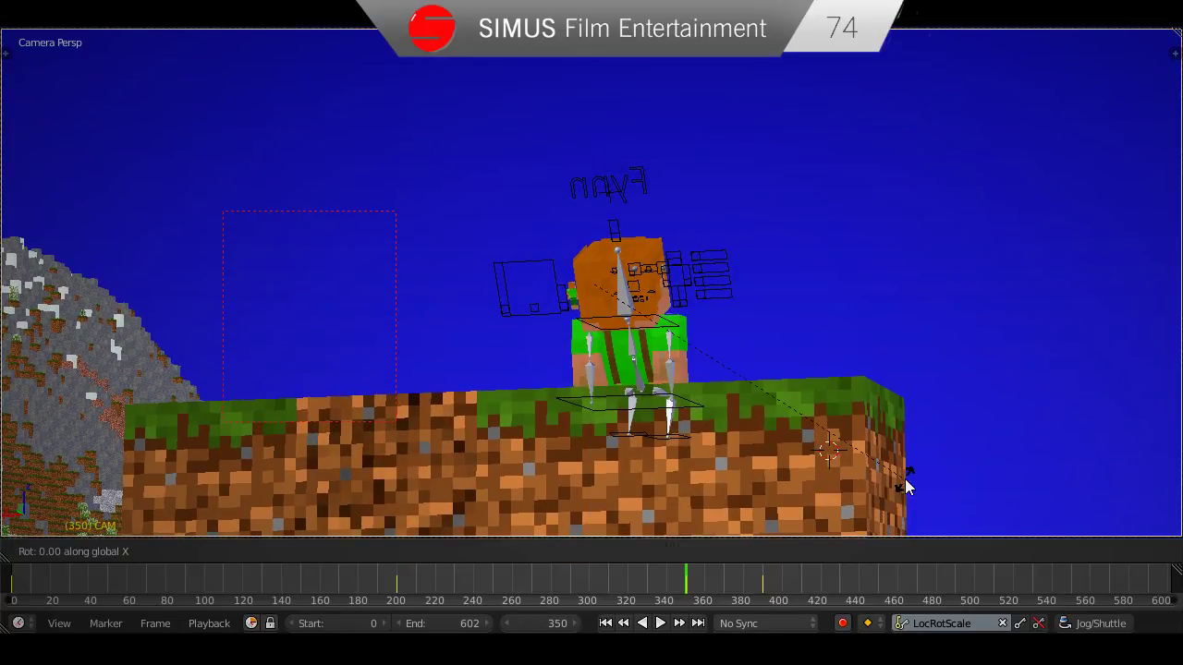
pyautogui.click(902, 480)
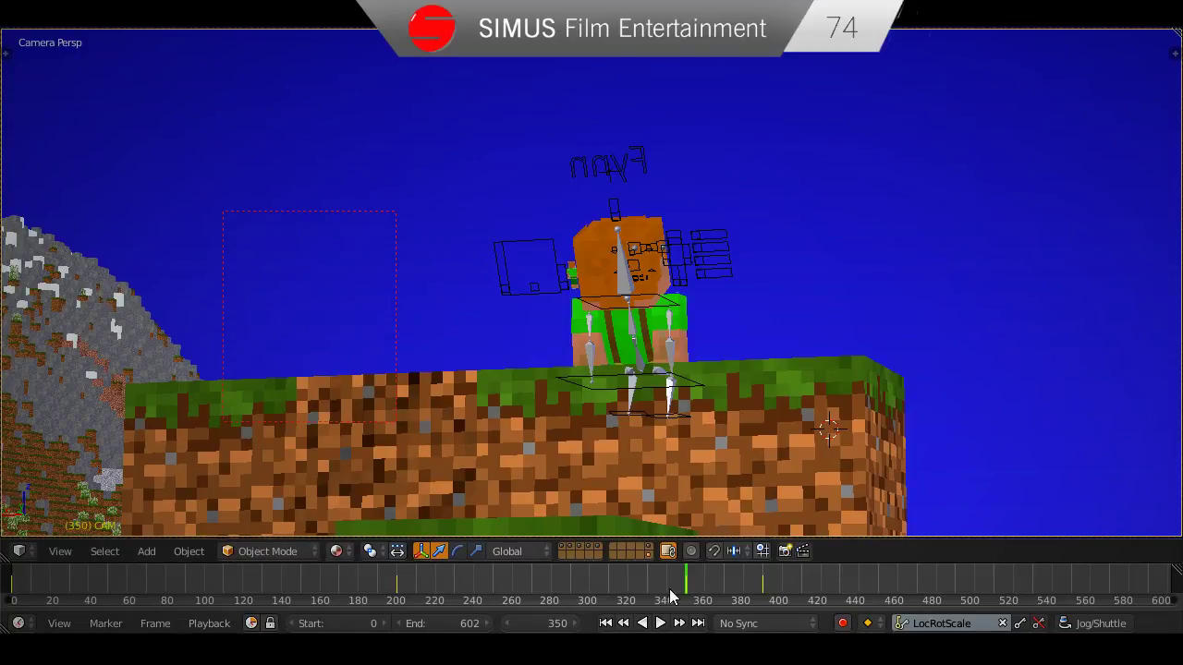
# Play back the animation from before frame 200 to check the camera motion through frame 350 and beyond.
pyautogui.moveTo(669, 589); pyautogui.dragTo(239, 600)
pyautogui.hotkey('alt', 'a')
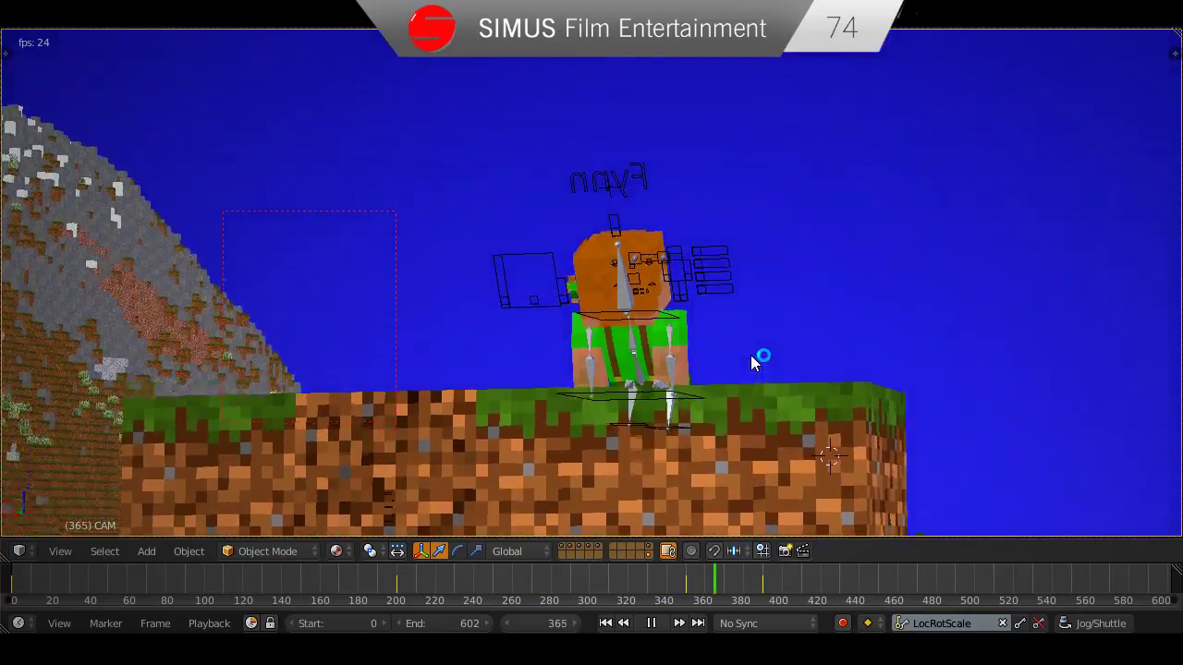
# Stop the playback at frame 400 and save over Part 1 Scene 1.blend.
pyautogui.hotkey('alt', 'a')
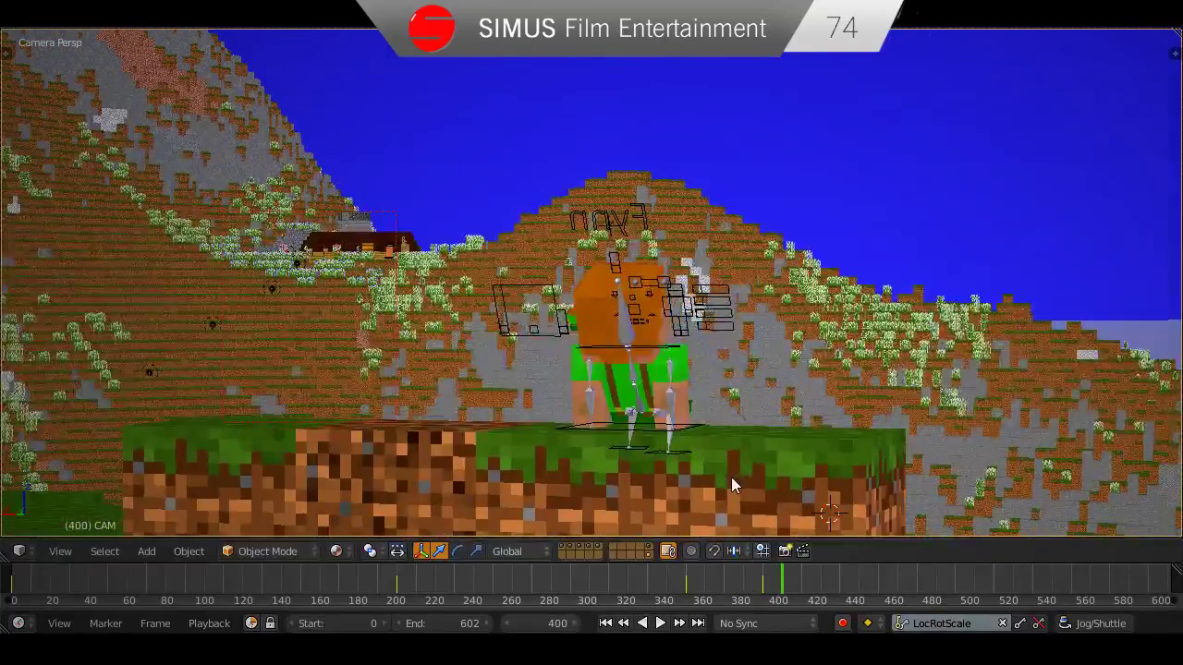
pyautogui.hotkey('ctrl', 's')
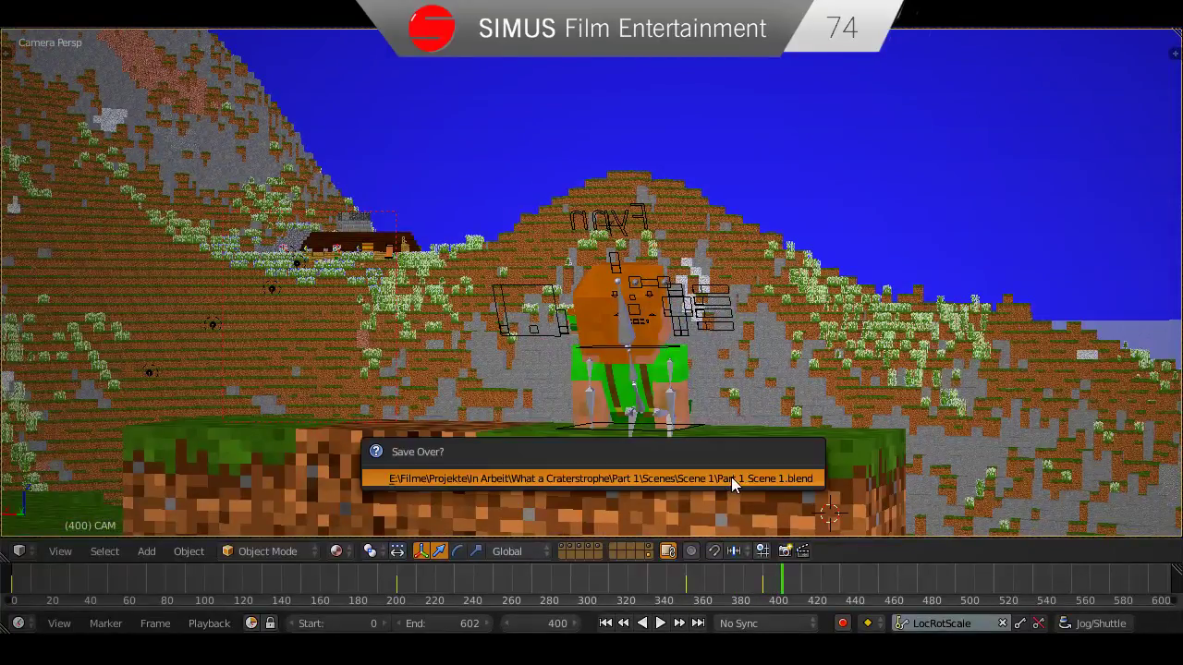
pyautogui.click(731, 477)
# Split off a Graph Editor beside the camera view and fit all the camera's curves in it at frame 390.
pyautogui.moveTo(1175, 30); pyautogui.dragTo(779, 486)
pyautogui.click(807, 551)
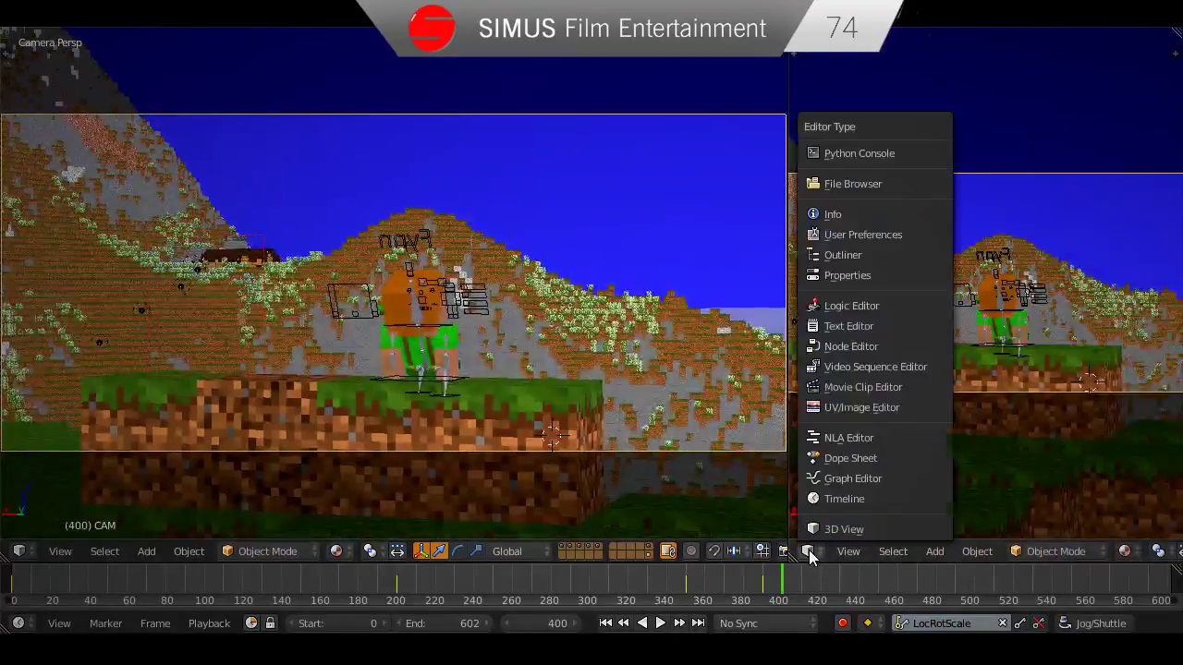
pyautogui.click(837, 478)
pyautogui.moveTo(786, 327); pyautogui.dragTo(681, 327)
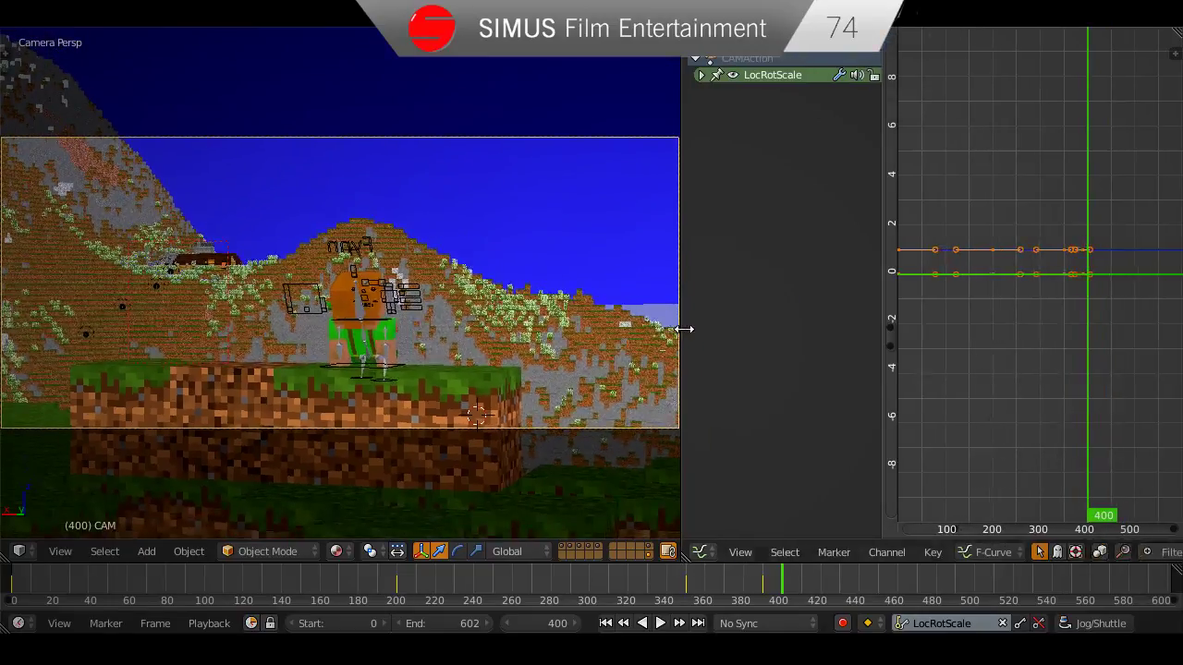
pyautogui.moveTo(770, 580)
pyautogui.mouseDown()
pyautogui.moveTo(690, 581)
pyautogui.moveTo(762, 594)
pyautogui.mouseUp()
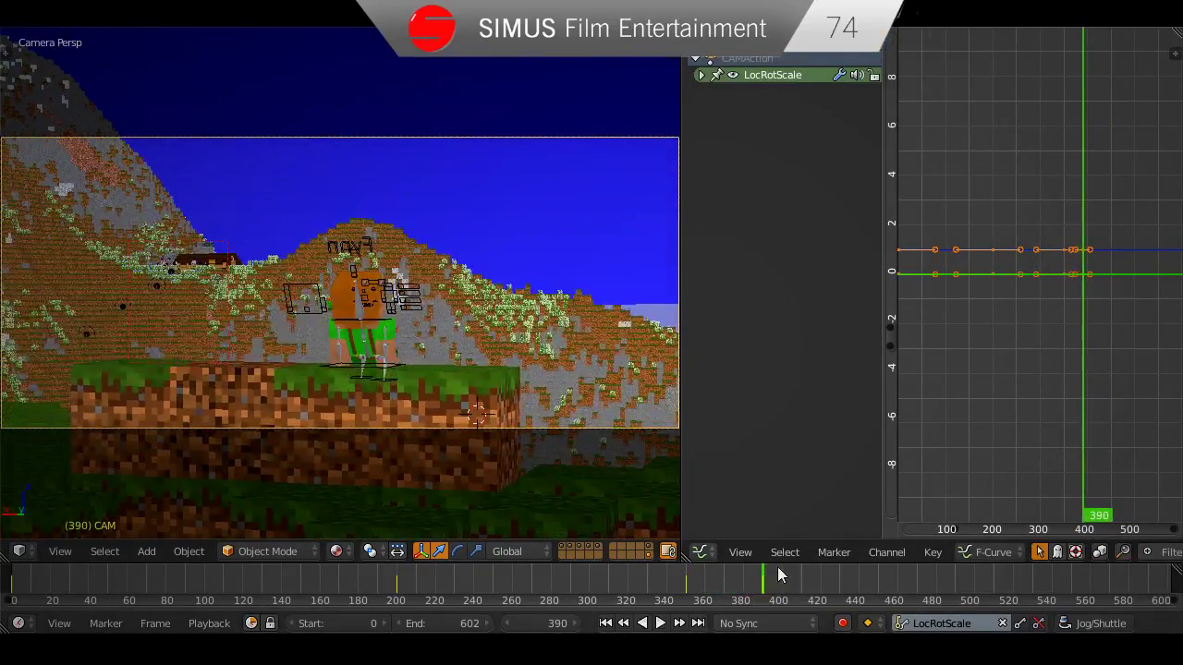
pyautogui.press('Home')
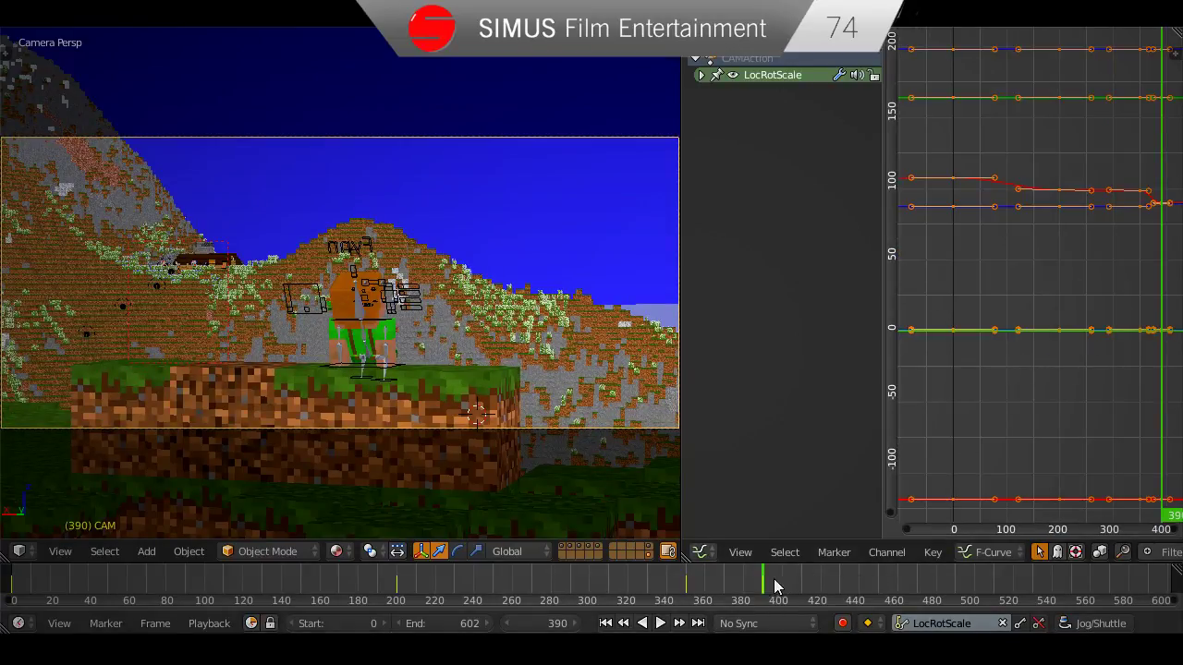
# Play back to frame 460, raise the camera slightly along Z there and rotate it slightly so the character sits further right.
pyautogui.moveTo(764, 587); pyautogui.dragTo(726, 588)
pyautogui.hotkey('alt', 'a')
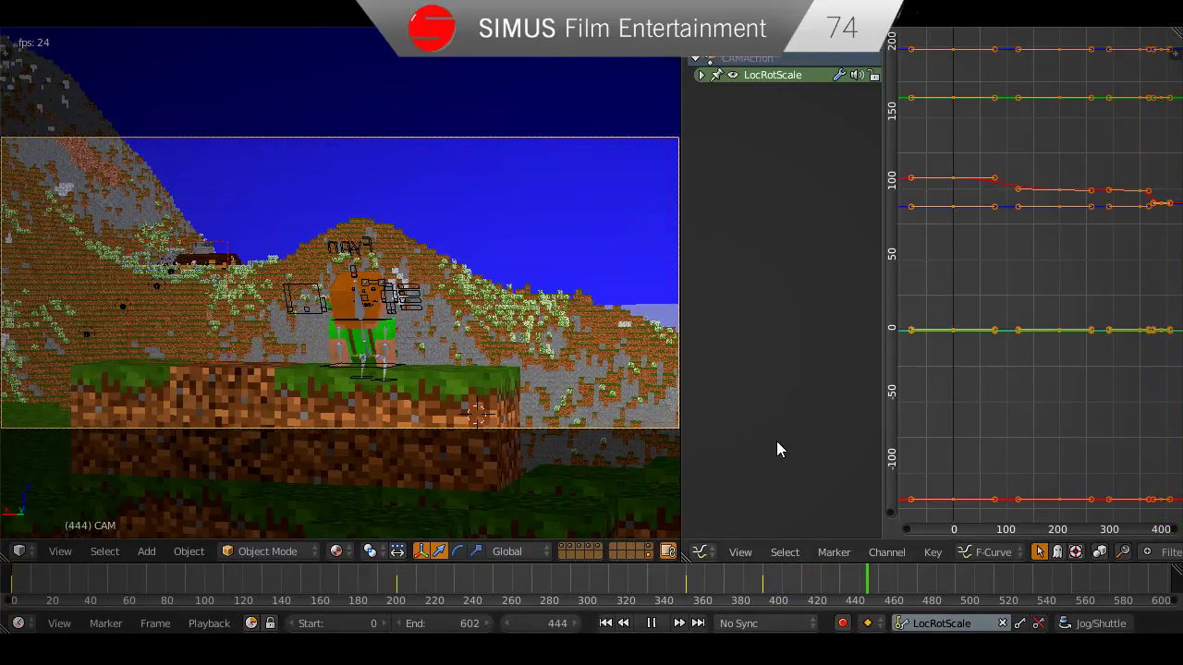
pyautogui.hotkey('alt', 'a')
pyautogui.press('g')
pyautogui.press('z')
pyautogui.click(478, 349)
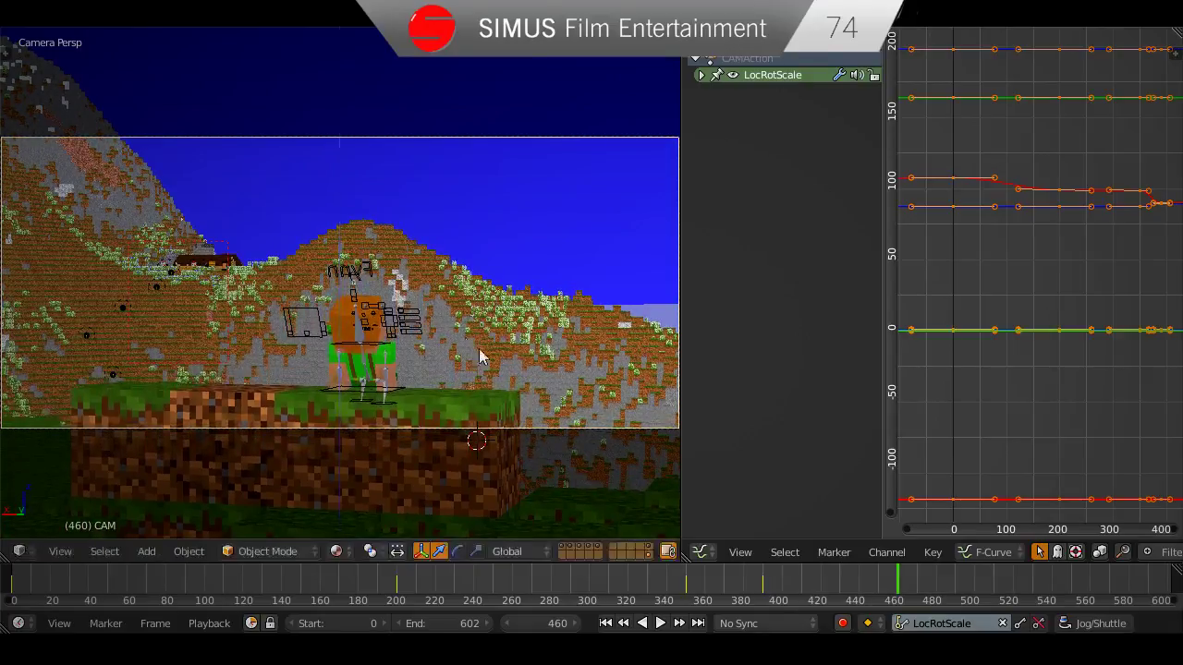
pyautogui.press('r')
pyautogui.press('r')
pyautogui.click(579, 449)
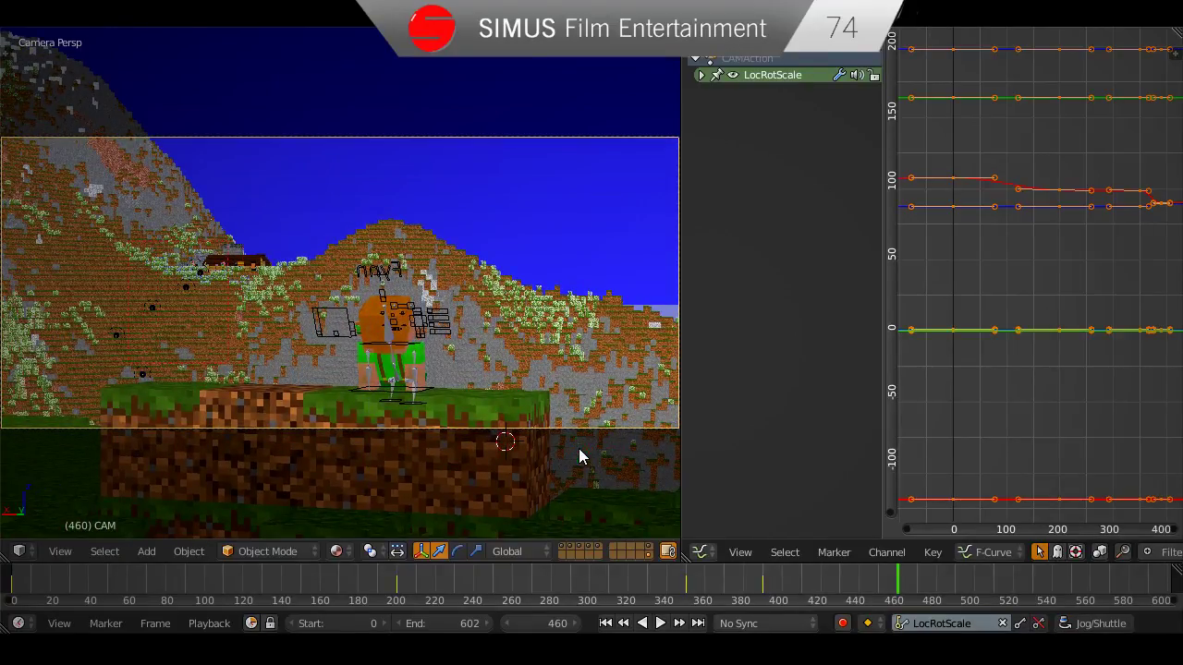
# Review the camera rise, then box-select the frame 460 keys in the Graph Editor and change their handle type.
pyautogui.moveTo(904, 581); pyautogui.dragTo(731, 576)
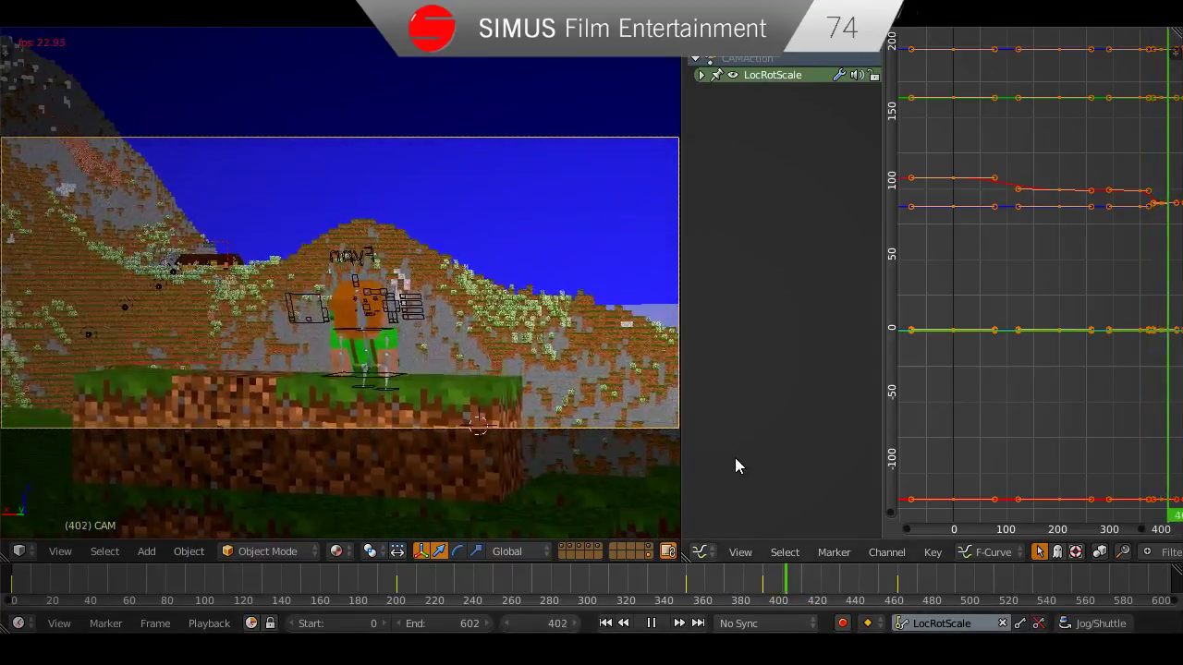
pyautogui.hotkey('alt', 'a')
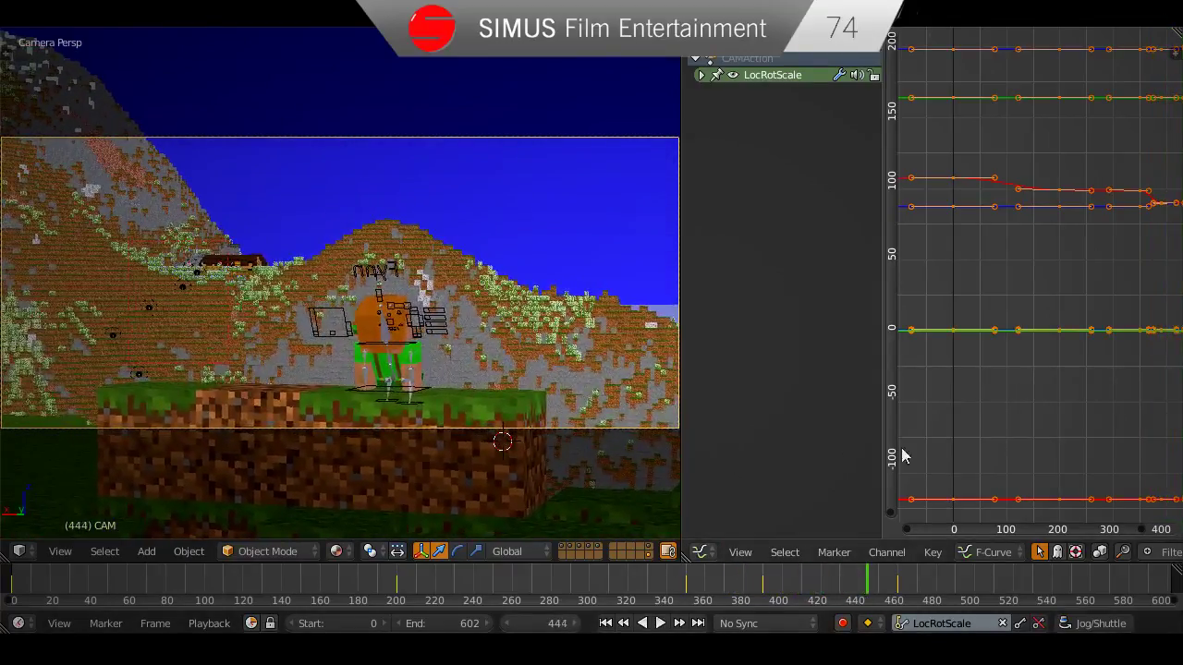
pyautogui.press('Home')
pyautogui.press('a')
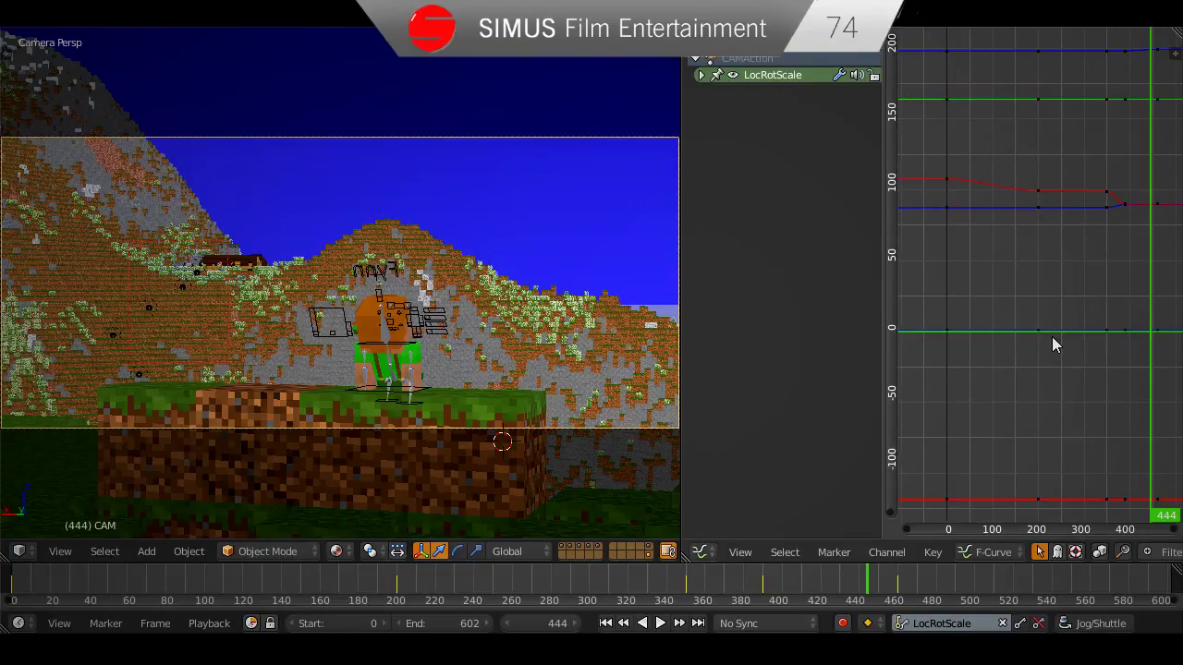
pyautogui.moveTo(1152, 136); pyautogui.dragTo(1172, 509)
pyautogui.press('v')
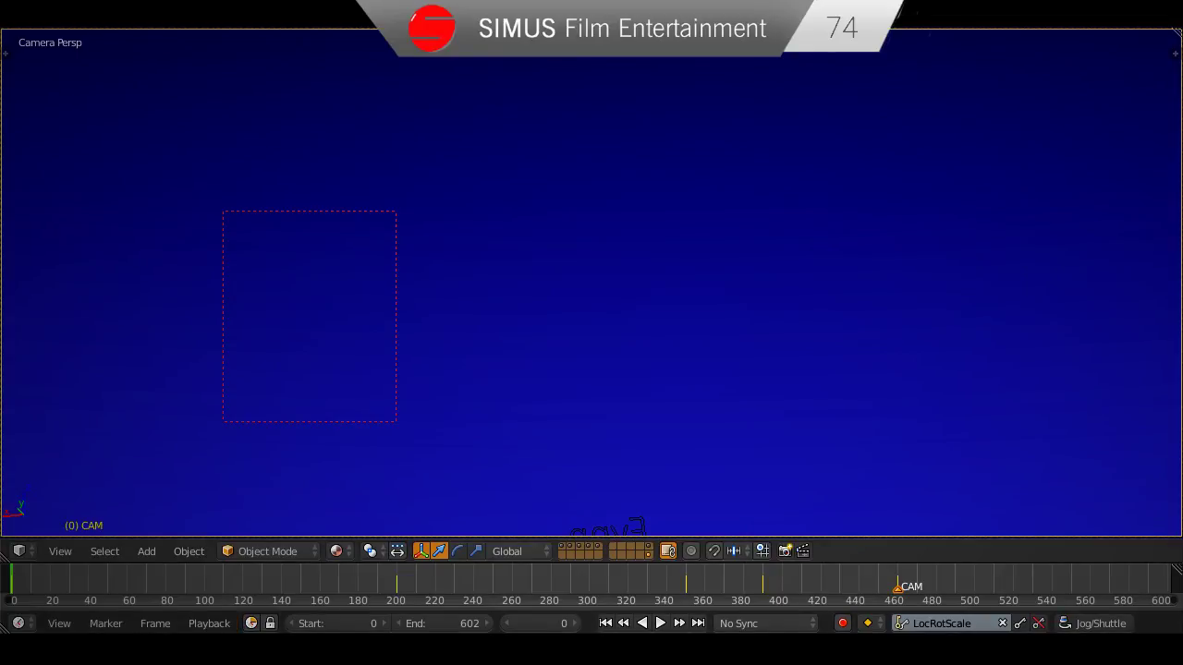
# Play back the full camera animation from frame 0, stop at frame 428 and save over the scene file.
pyautogui.hotkey('alt', 'a')
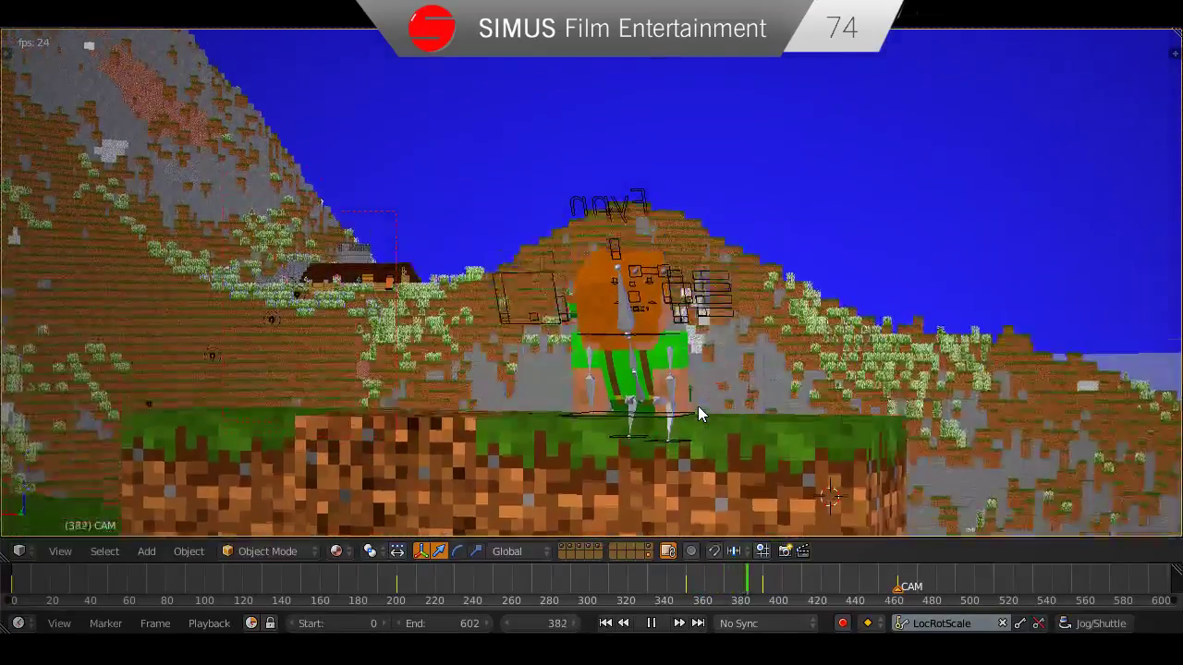
pyautogui.hotkey('alt', 'a')
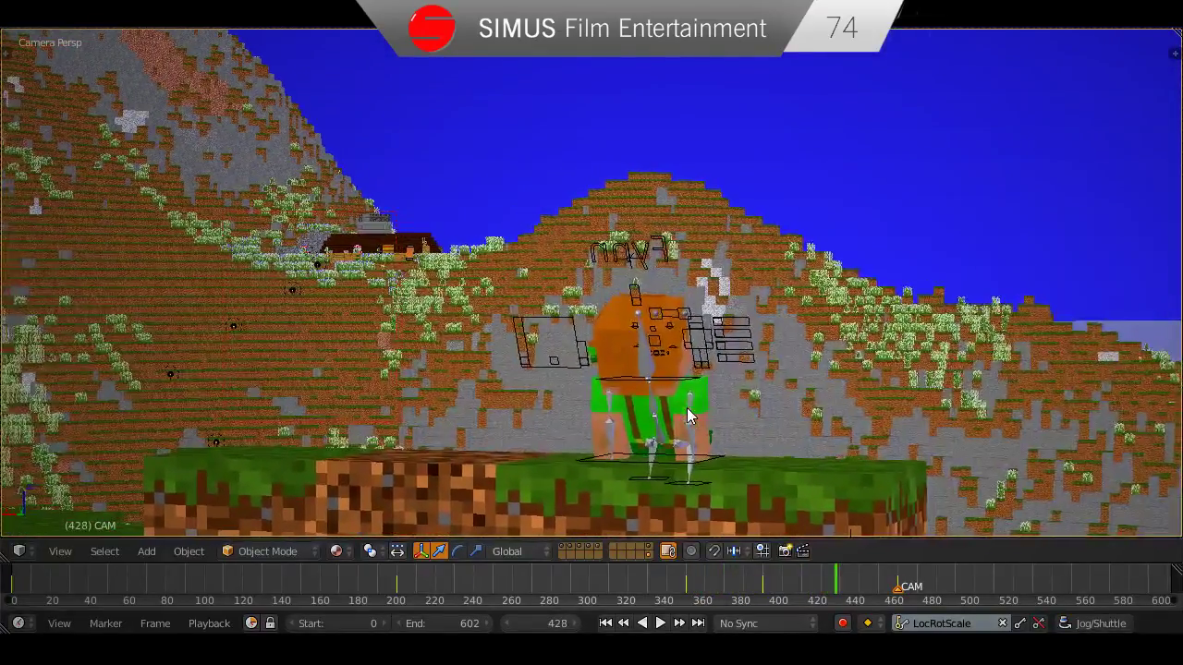
pyautogui.hotkey('ctrl', 's')
pyautogui.click(697, 406)
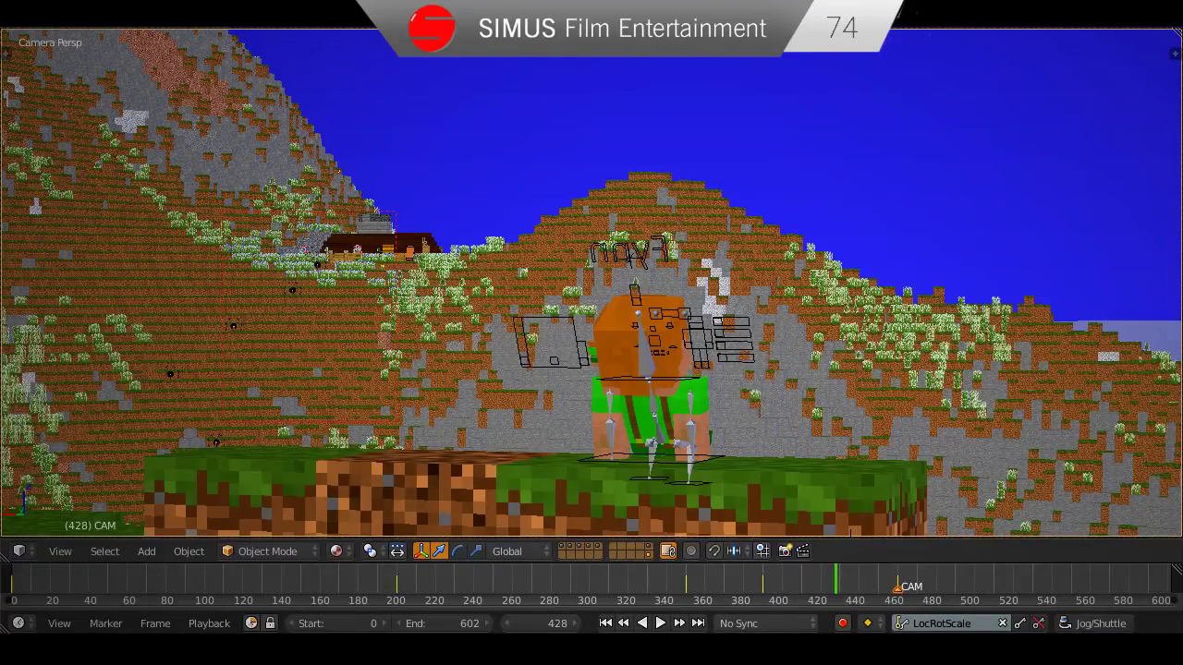
# Leave the camera view and show only the layers with the grass ledge and the seated character.
pyautogui.moveTo(649, 470); pyautogui.dragTo(540, 526, button='middle')
pyautogui.click(572, 546)
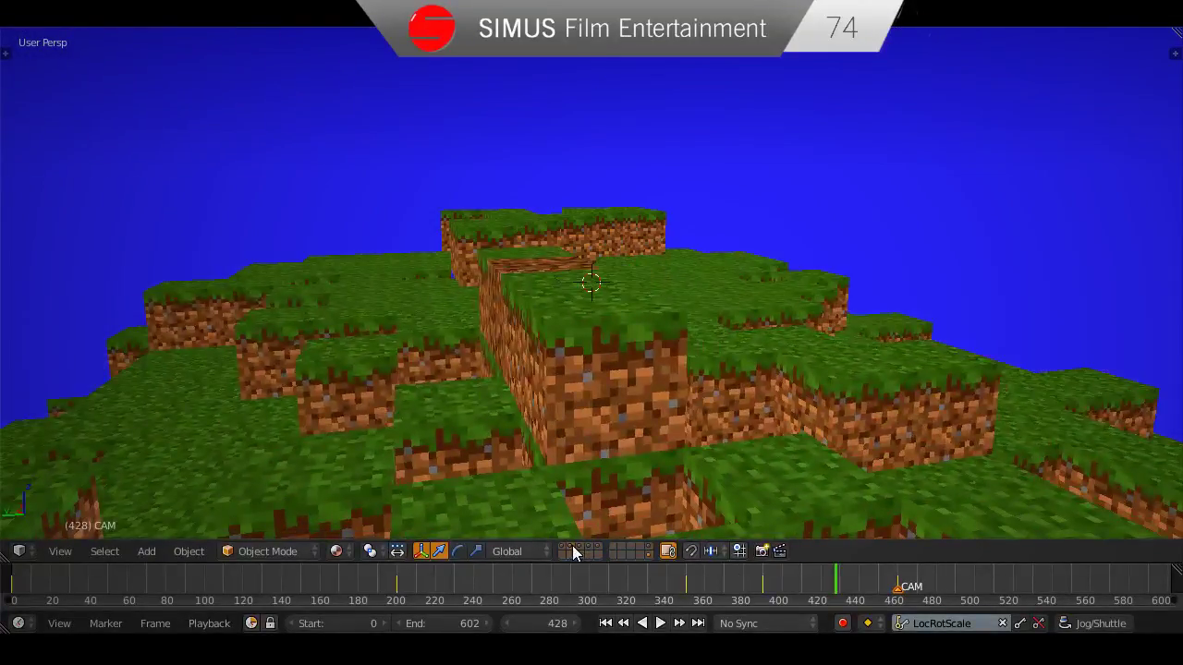
pyautogui.keyDown('shift'); pyautogui.click(580, 546); pyautogui.keyUp('shift')
pyautogui.moveTo(740, 292); pyautogui.dragTo(701, 301, button='middle')
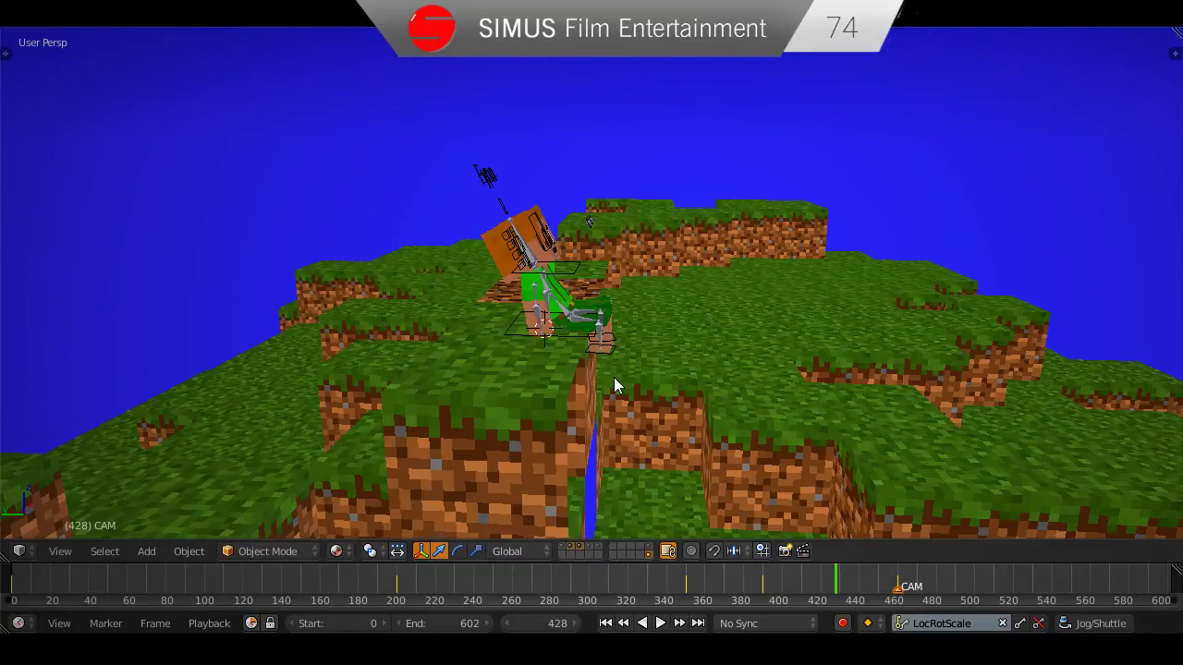
pyautogui.moveTo(613, 377); pyautogui.dragTo(609, 362, button='middle')
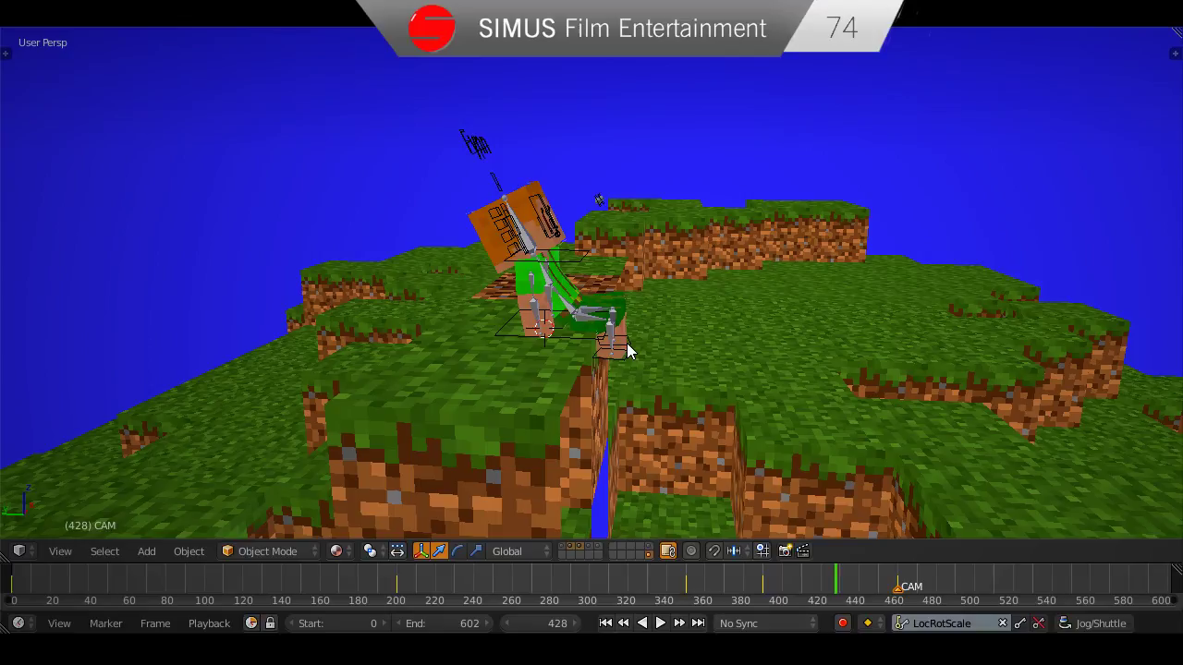
# Select the seated character's rig and switch it to Pose Mode.
pyautogui.press('Left')
pyautogui.scroll(2, 626, 343)
pyautogui.moveTo(626, 343); pyautogui.dragTo(534, 365, button='middle')
pyautogui.rightClick(527, 328)
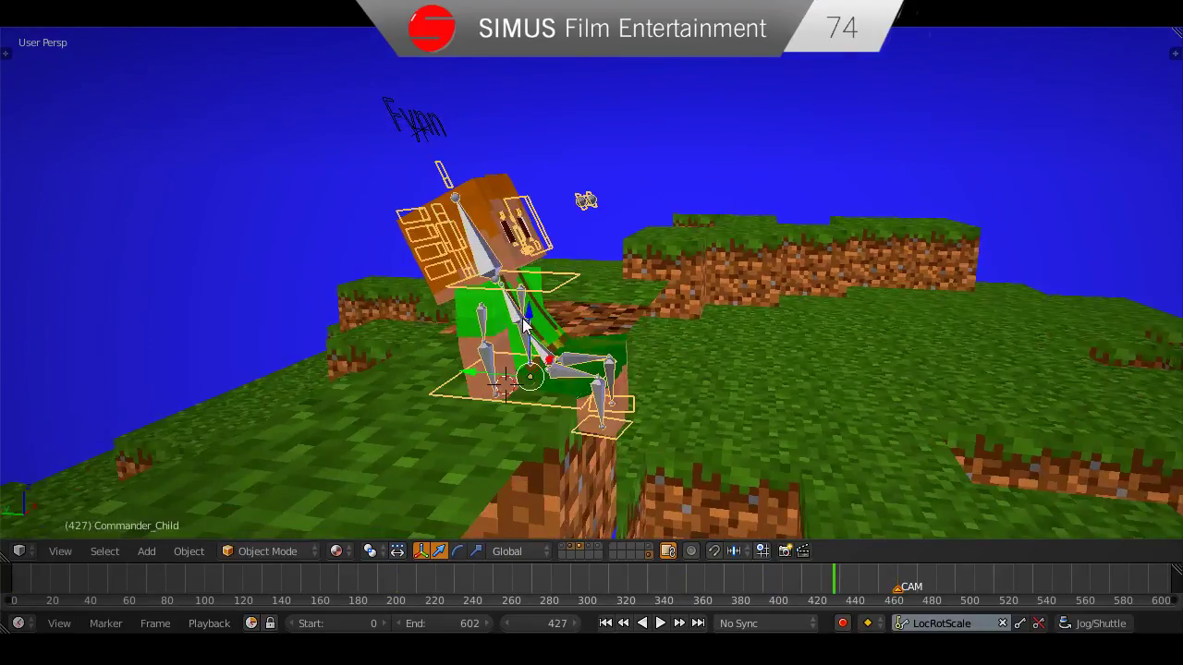
pyautogui.hotkey('ctrl', 'Tab')
# In camera view, play forward from frame 56, key the character rig's pose at frame 102 and continue playback to frame 256.
pyautogui.moveTo(525, 326); pyautogui.dragTo(613, 493, button='middle')
pyautogui.moveTo(820, 581); pyautogui.dragTo(122, 596)
pyautogui.press('KP_0')
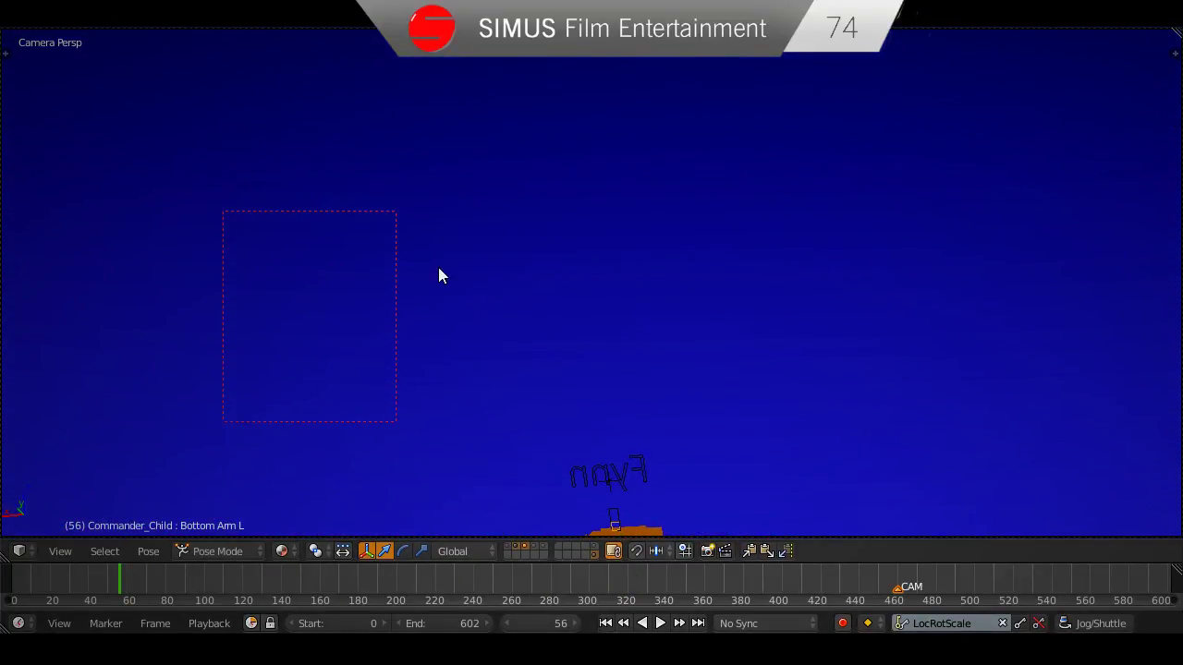
pyautogui.hotkey('alt', 'a')
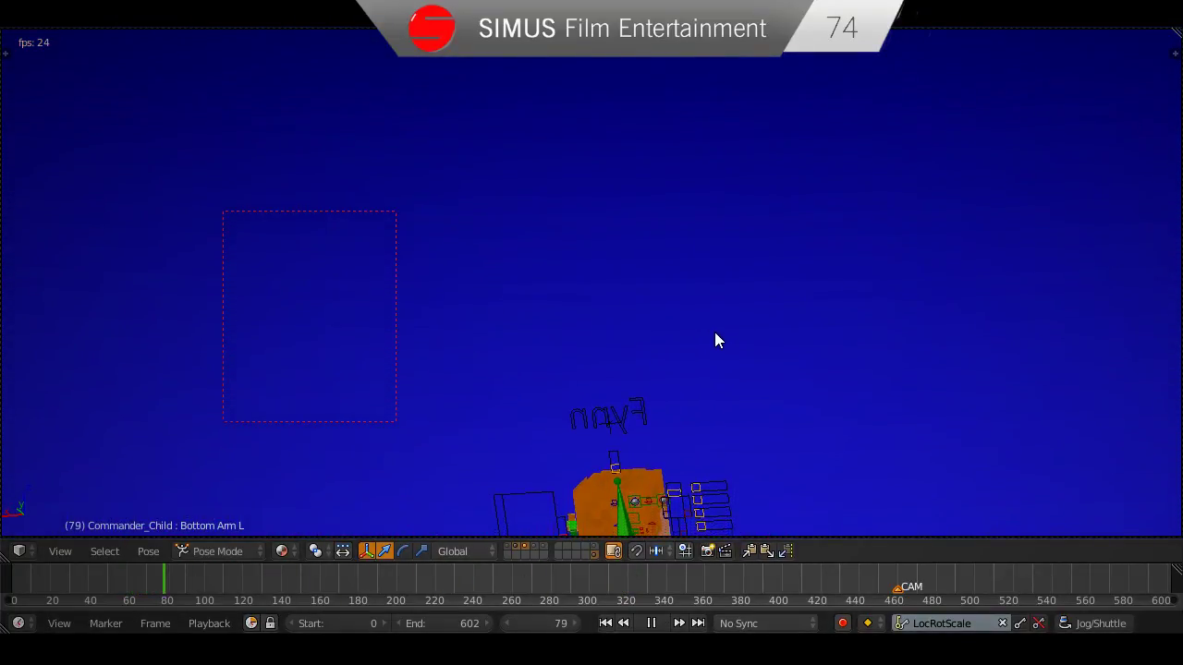
pyautogui.hotkey('alt', 'a')
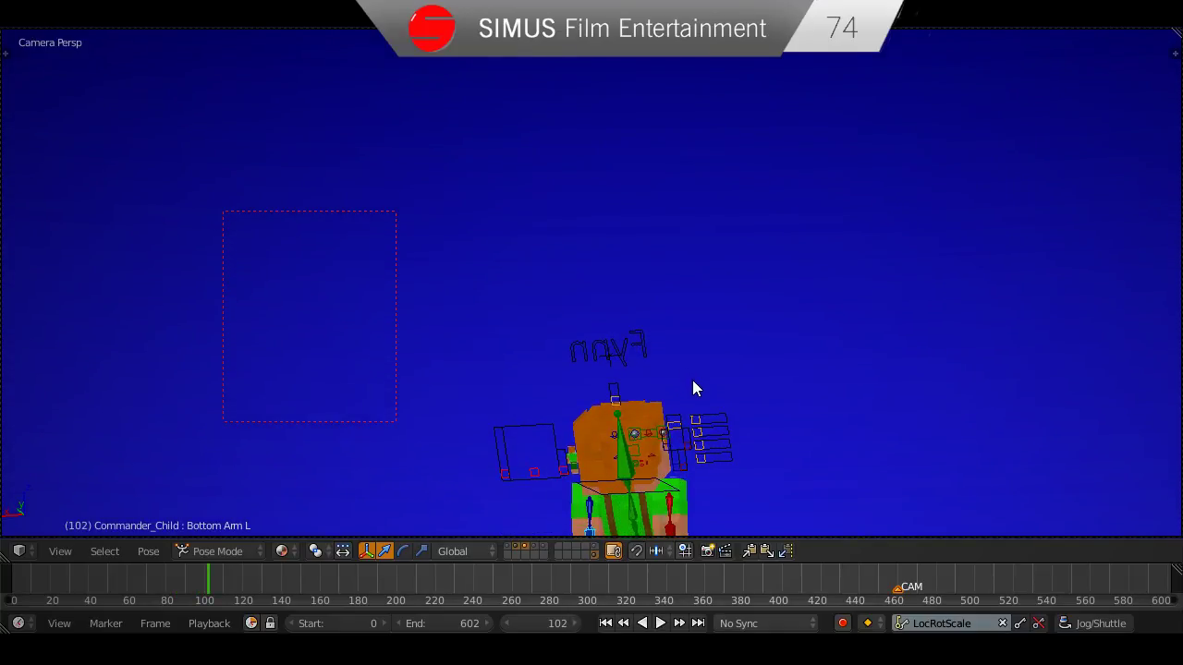
pyautogui.hotkey('alt', 'a')
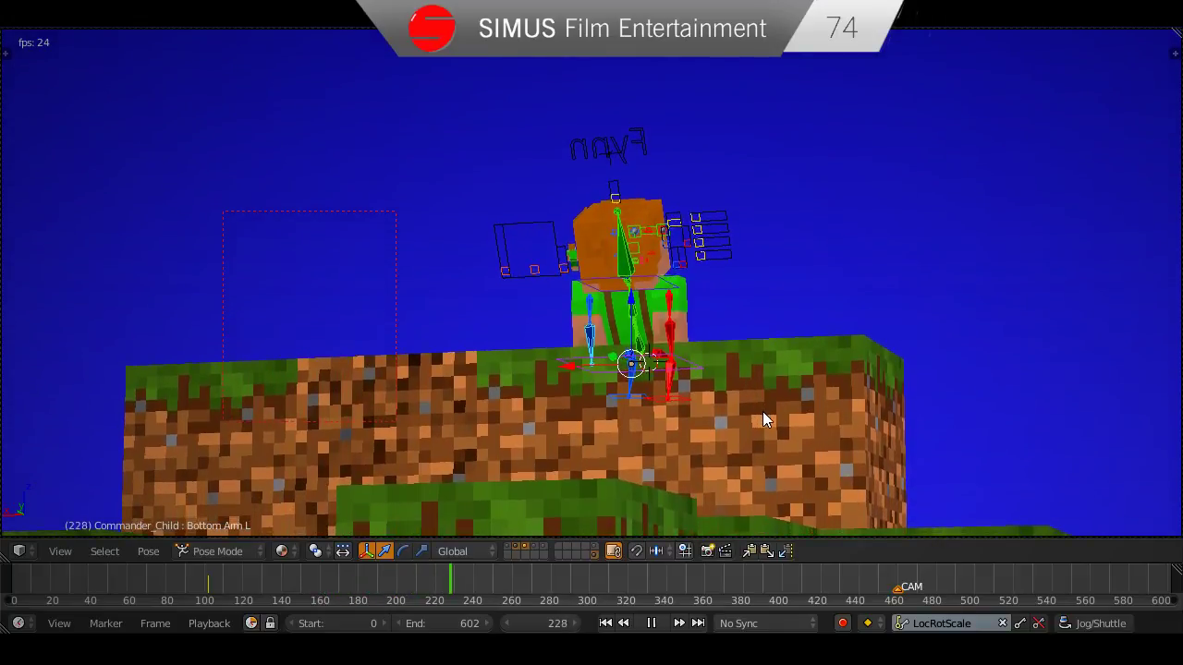
pyautogui.hotkey('alt', 'a')
# Select the camera and add a timeline marker named "." at its keyframe on frame 350.
pyautogui.scroll(-1, 763, 412)
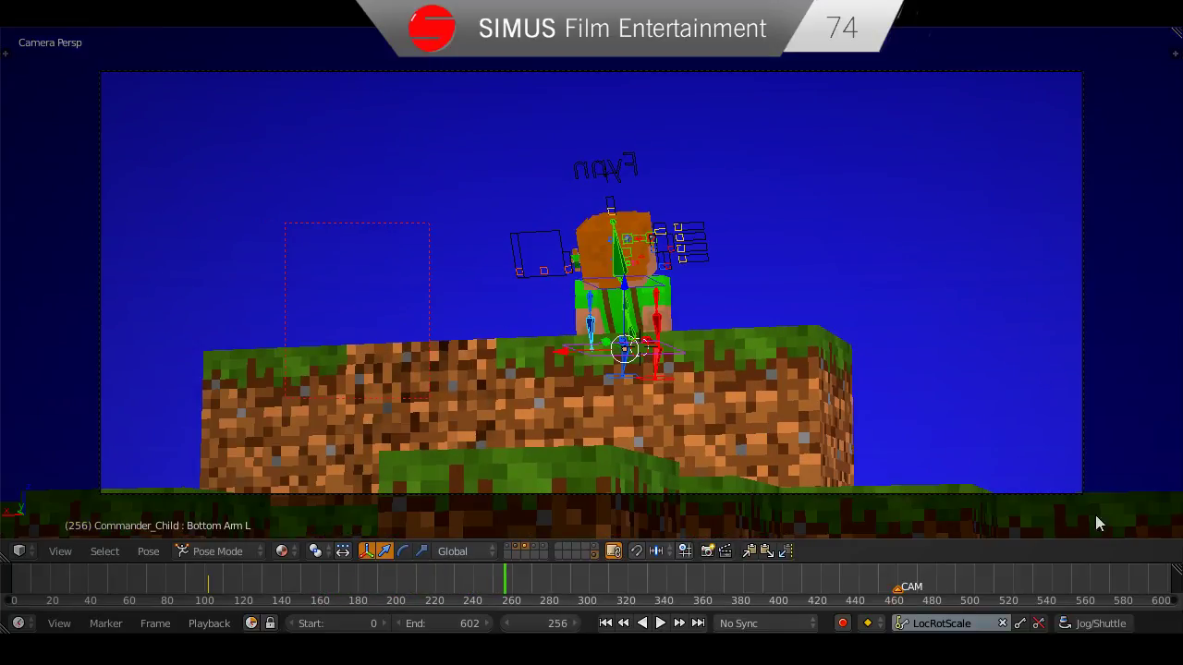
pyautogui.rightClick(1076, 442)
pyautogui.click(686, 585)
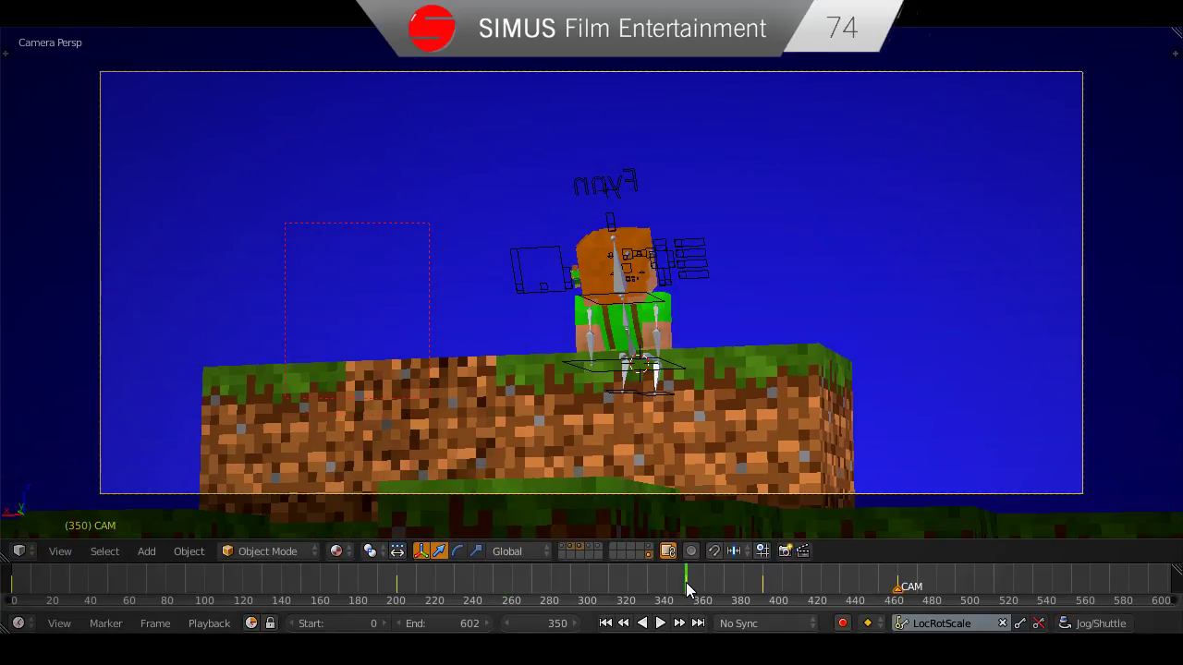
pyautogui.hotkey('ctrl', 'm')
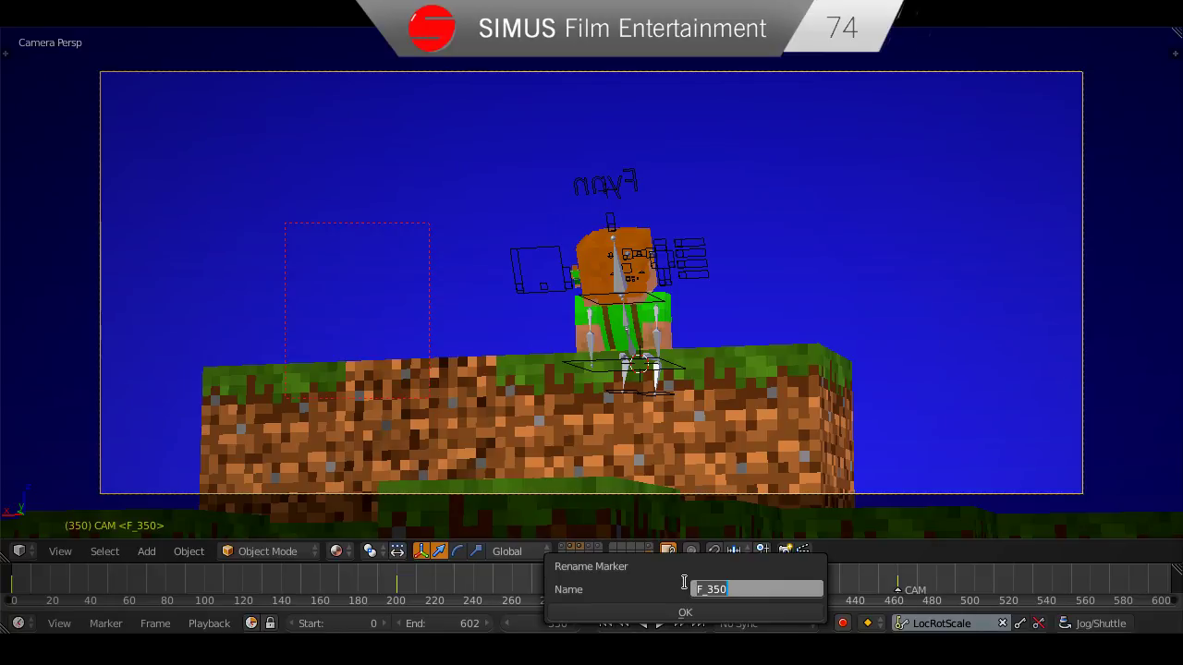
pyautogui.write('.')
pyautogui.press('Return')
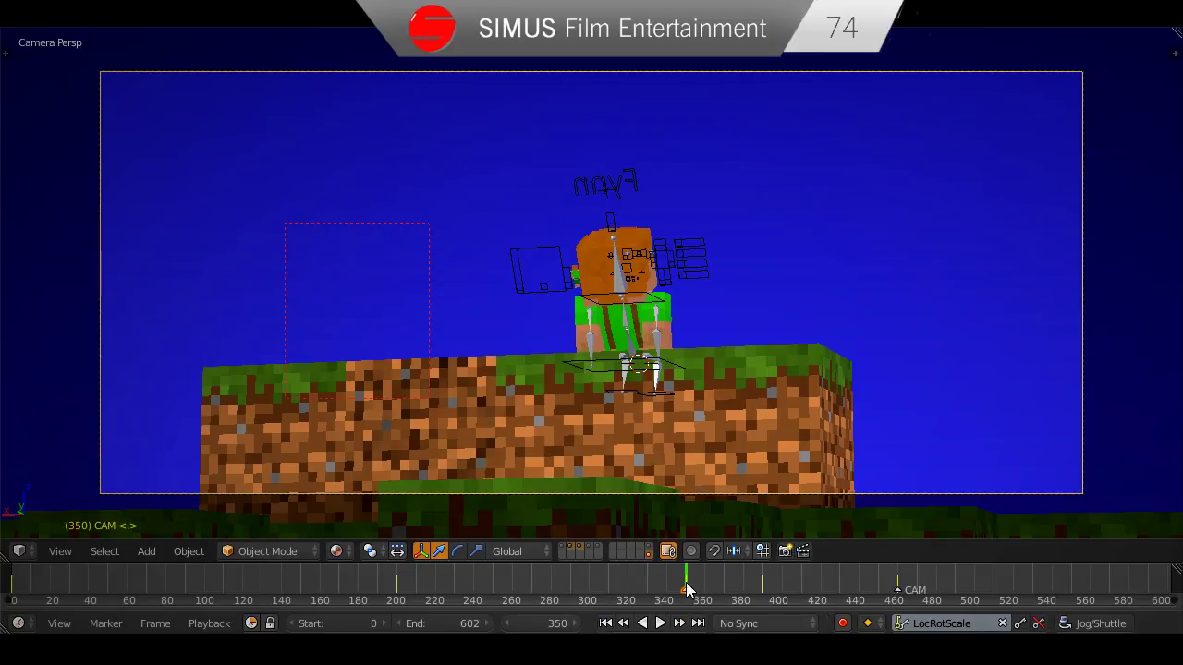
# Add a timeline marker named ".." at the camera's keyframe on frame 390.
pyautogui.click(763, 583)
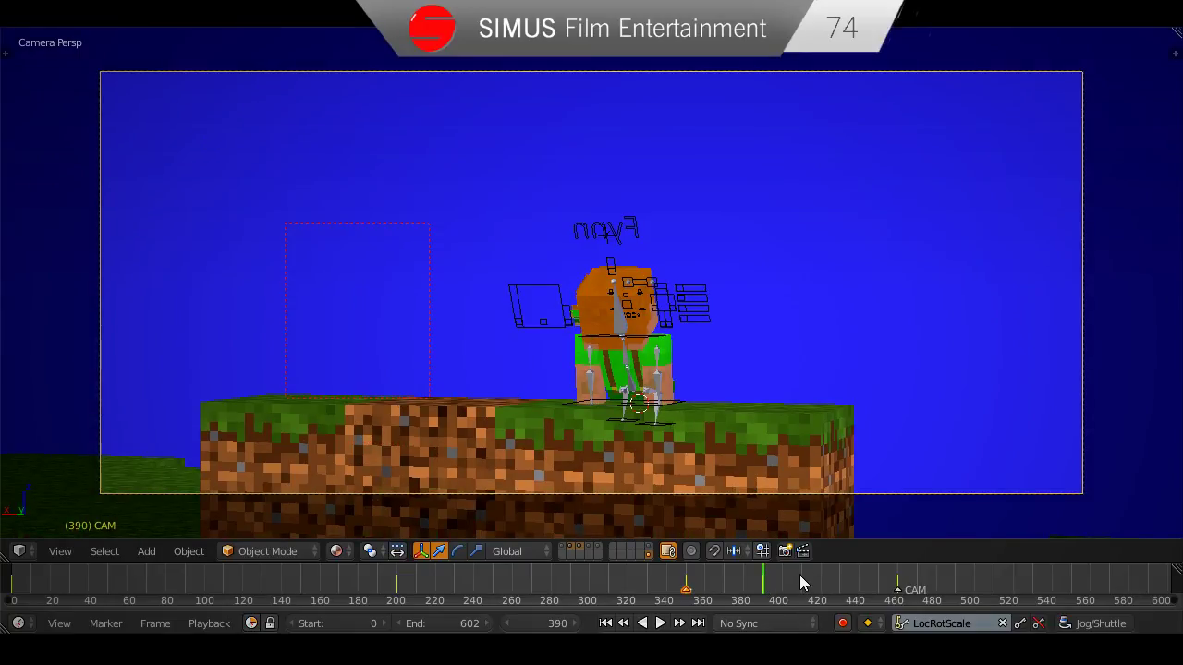
pyautogui.press('m')
pyautogui.hotkey('ctrl', 'm')
pyautogui.press('BackSpace')
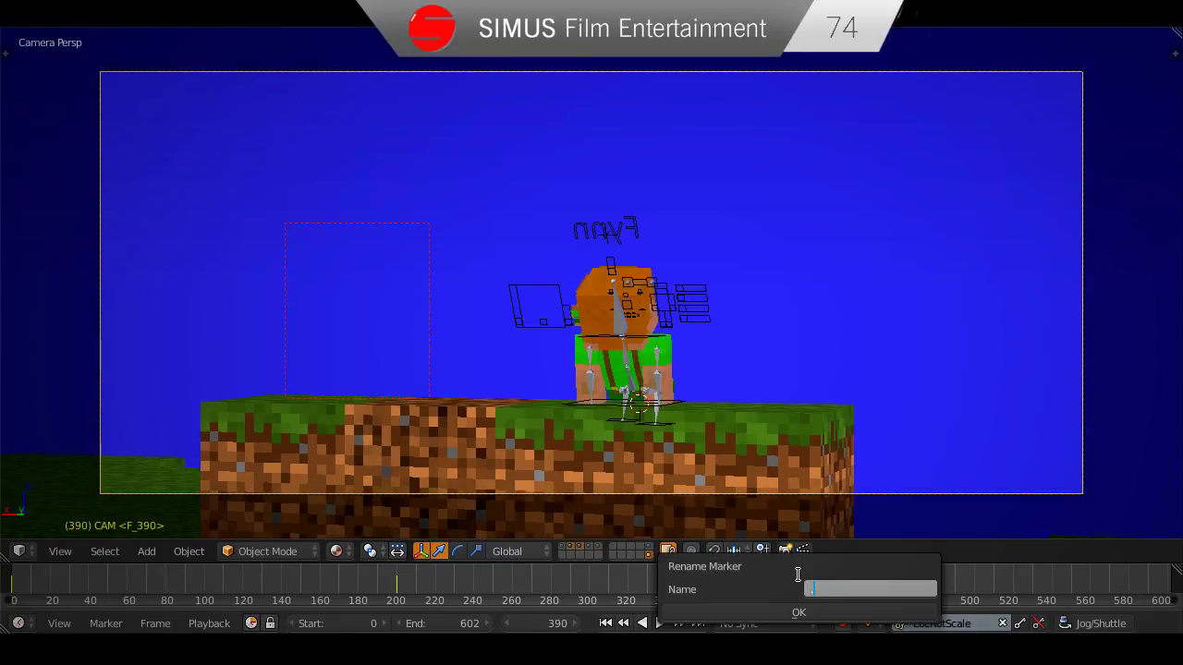
pyautogui.write('..')
pyautogui.press('Return')
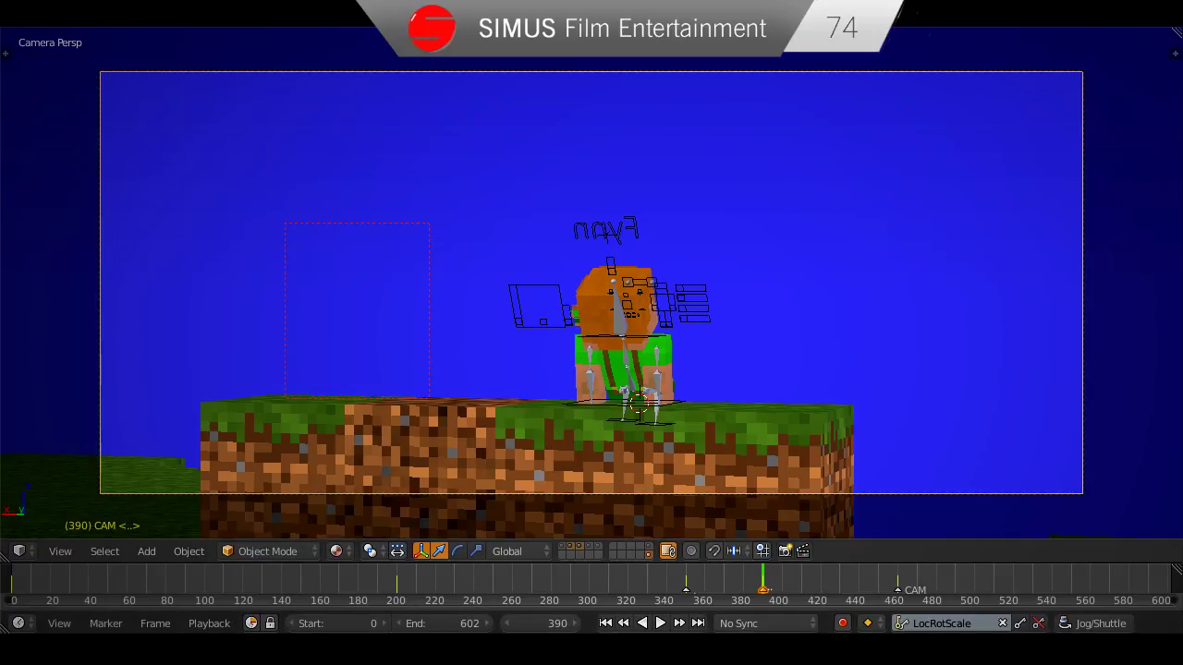
# Fit the camera frame to the viewport and save over the scene file with the new markers.
pyautogui.press('Home')
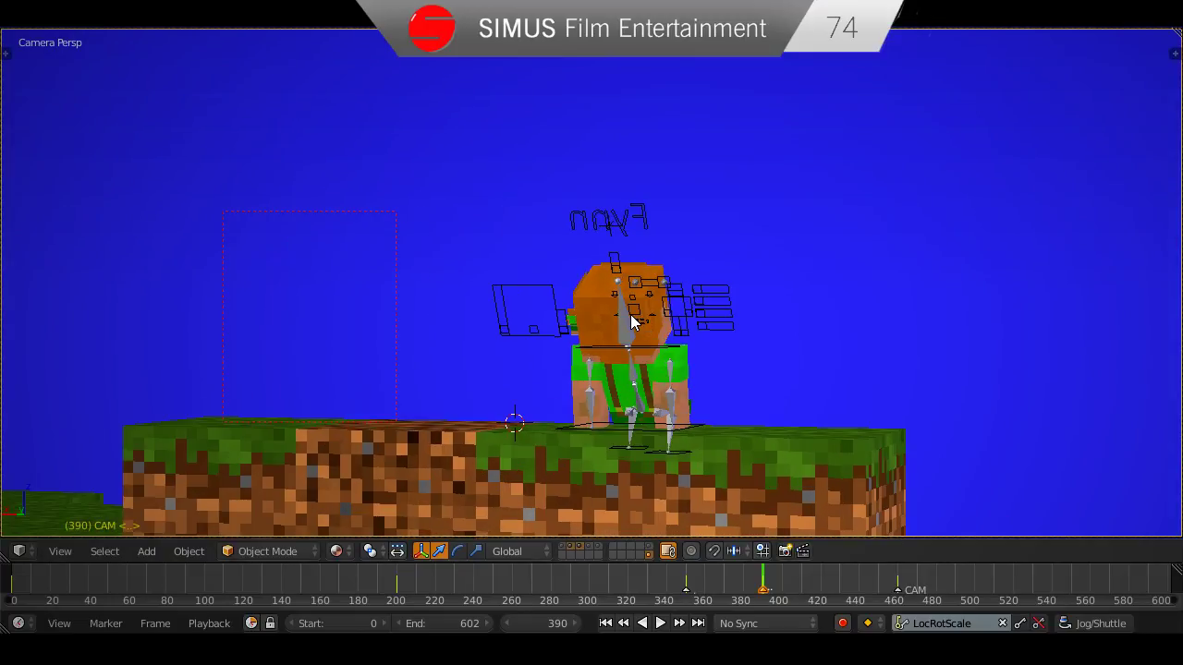
pyautogui.hotkey('ctrl', 's')
pyautogui.click(634, 316)
# Select the character rig's head bone, play forward from frame 118 to frame 245, select all bones and save over the scene file.
pyautogui.press('Left')
pyautogui.moveTo(740, 592); pyautogui.dragTo(243, 592)
pyautogui.rightClick(627, 250)
pyautogui.scroll(-1, 629, 282)
pyautogui.scroll(1, 621, 309)
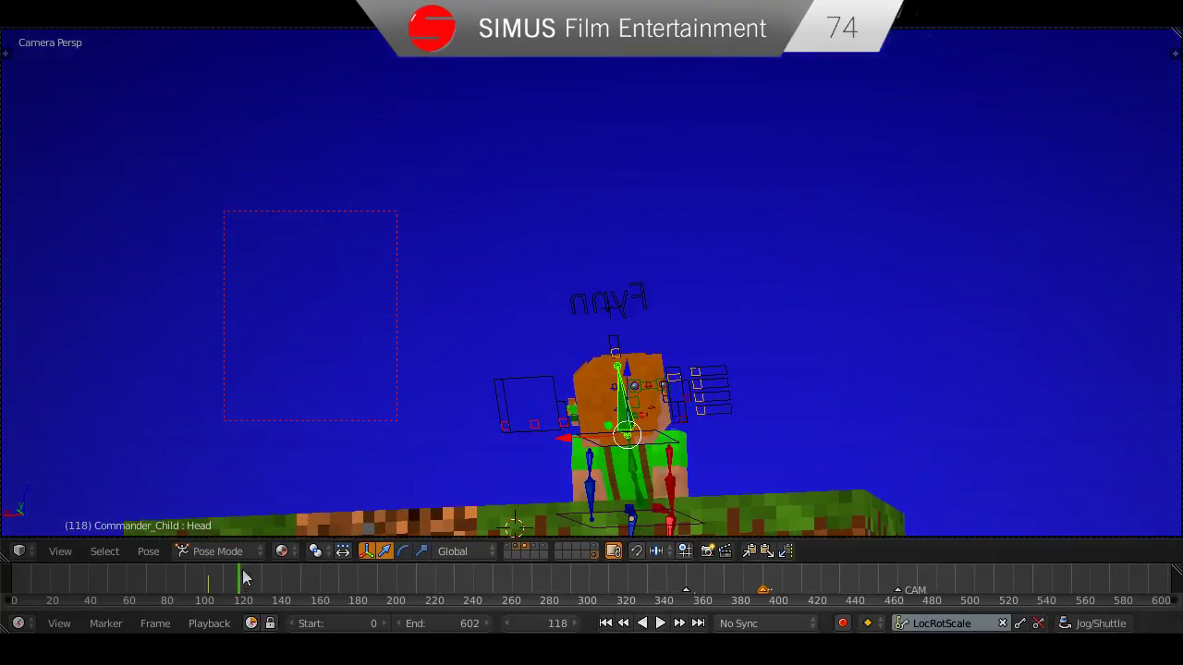
pyautogui.hotkey('alt', 'a')
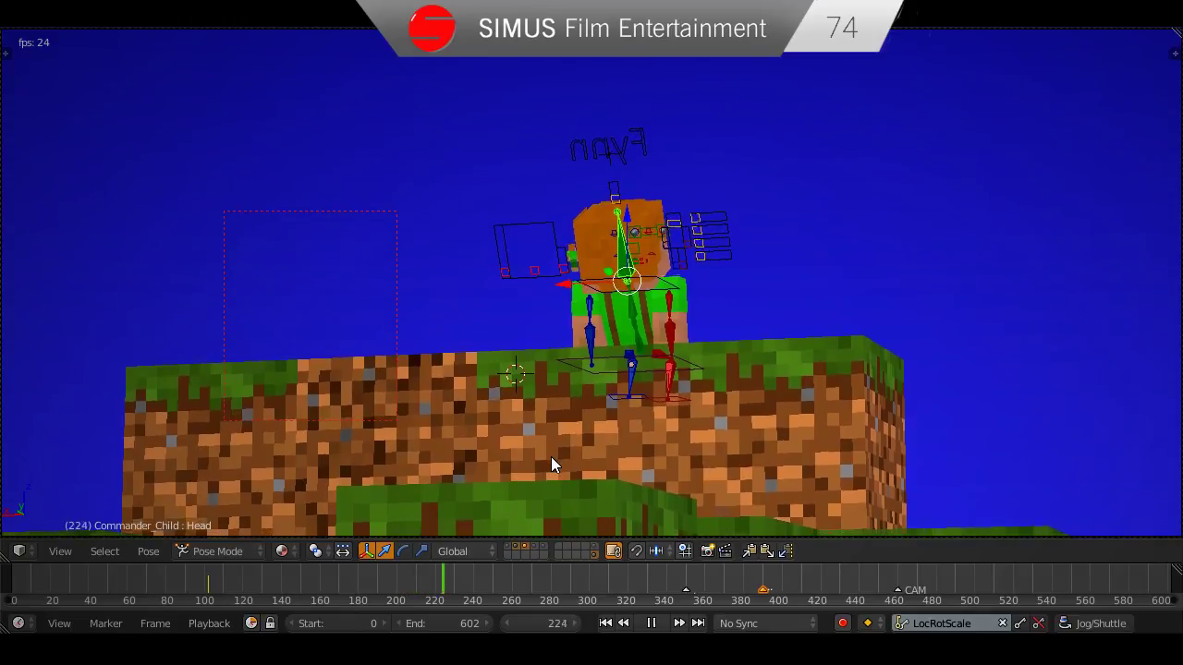
pyautogui.hotkey('alt', 'a')
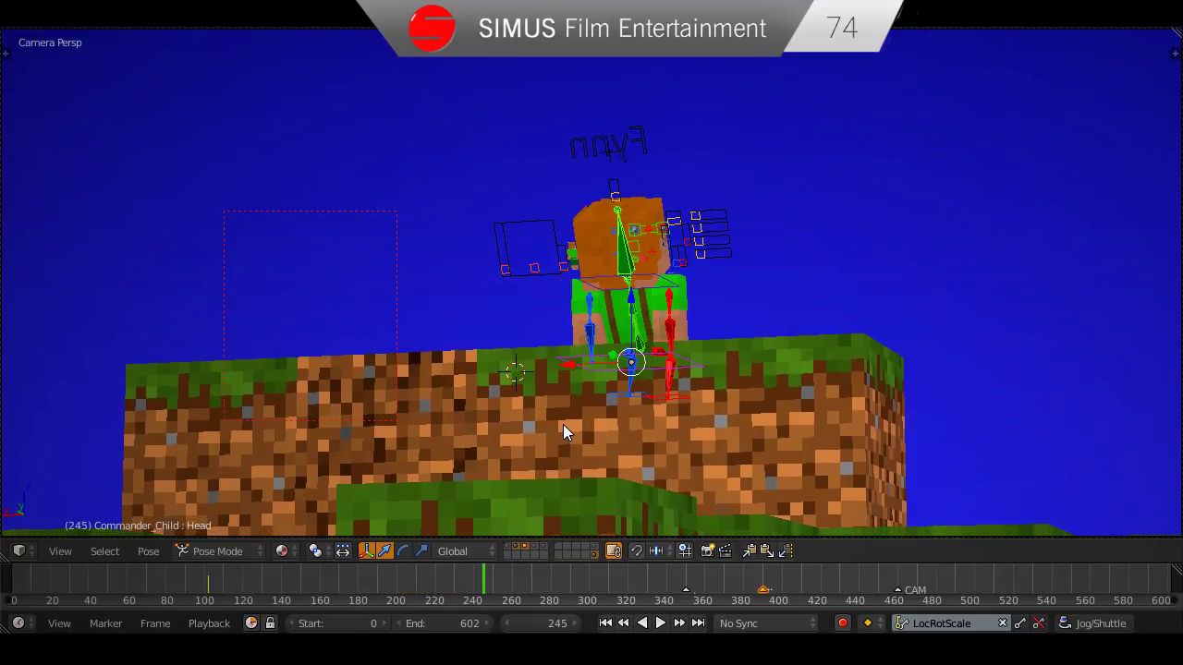
pyautogui.hotkey('ctrl', 's')
pyautogui.click(561, 424)
# Replay the motion up to frame 245, rotate the head and torso bones freely with trackball rotation and key the rig's pose there.
pyautogui.hotkey('alt', 'a')
pyautogui.click(292, 581)
pyautogui.moveTo(292, 582); pyautogui.dragTo(482, 595)
pyautogui.hotkey('alt', 'a')
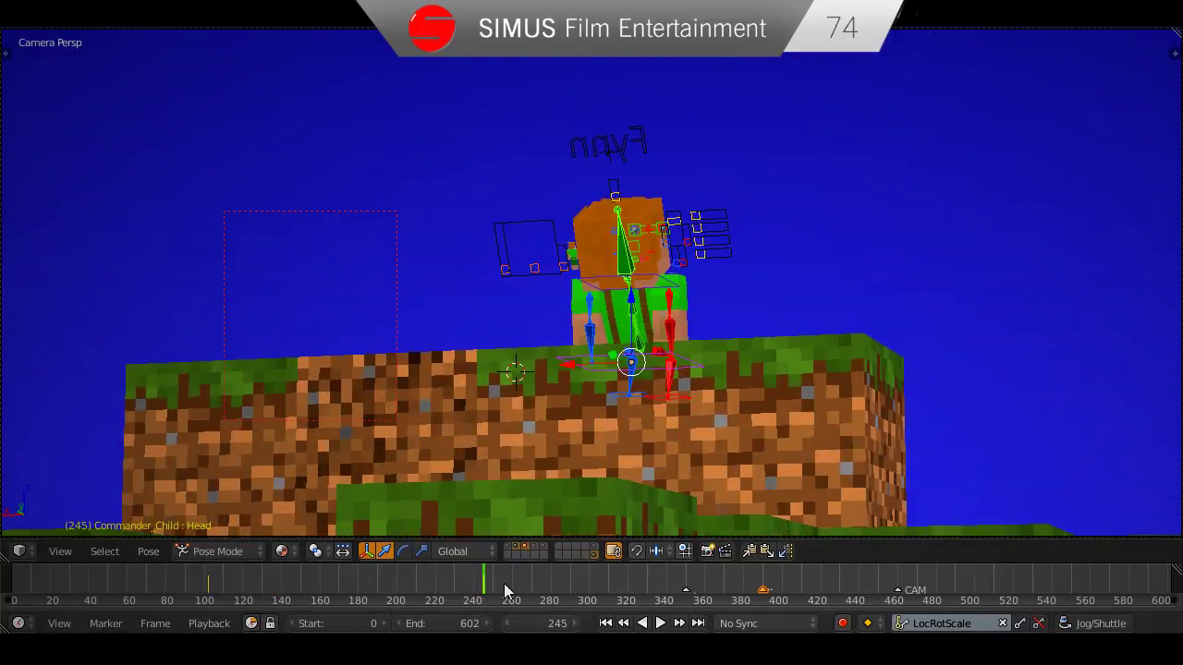
pyautogui.press('r')
pyautogui.press('r')
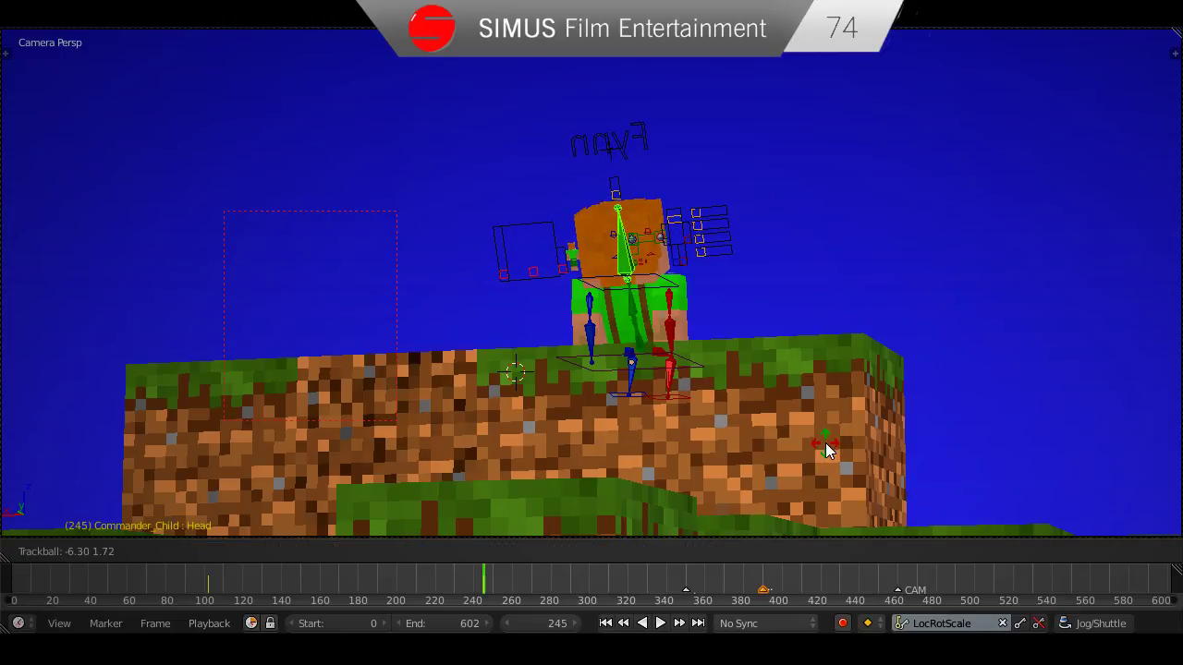
pyautogui.click(826, 443)
pyautogui.rightClick(629, 319)
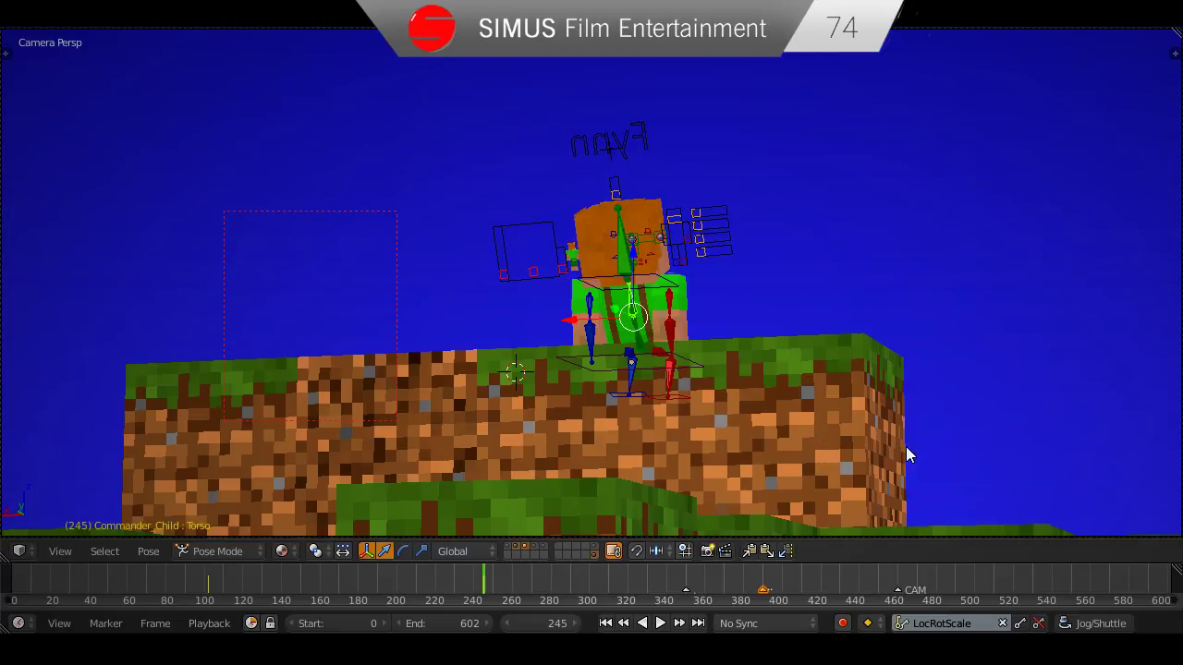
pyautogui.press('r')
pyautogui.press('r')
pyautogui.click(908, 450)
# Replay up to frame 286, turn the head bone with trackball rotation, key the full rig there and save over the scene file.
pyautogui.hotkey('alt', 'a')
pyautogui.moveTo(467, 575); pyautogui.dragTo(218, 604)
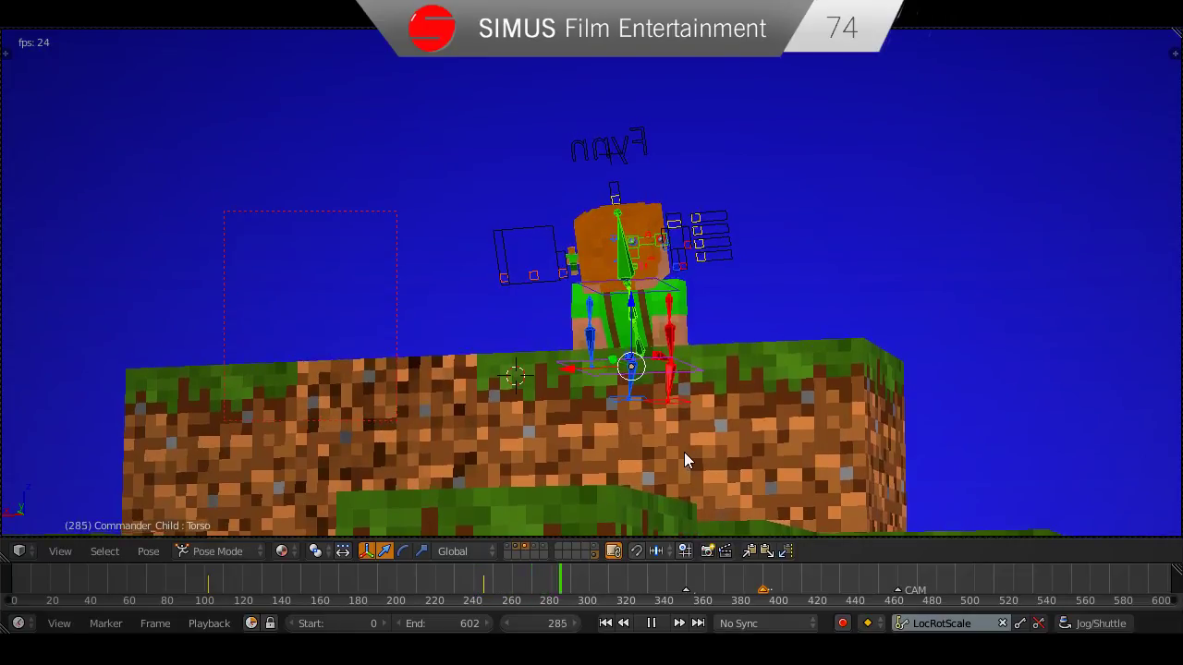
pyautogui.hotkey('alt', 'a')
pyautogui.rightClick(639, 282)
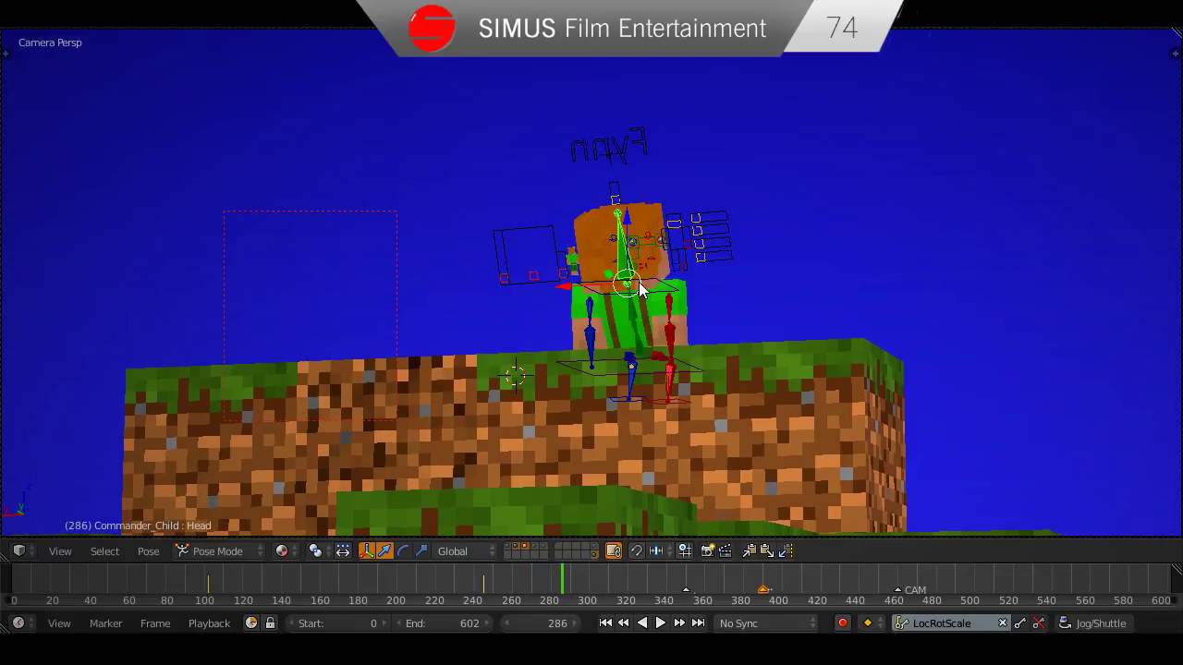
pyautogui.press('r')
pyautogui.press('r')
pyautogui.click(858, 472)
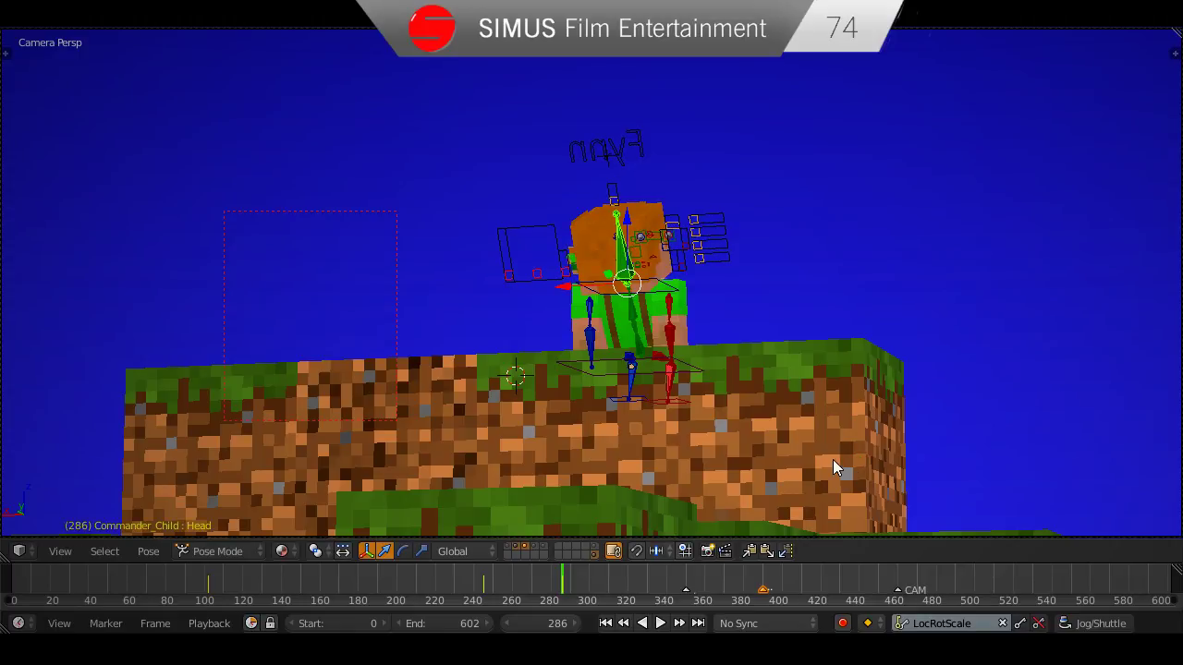
pyautogui.hotkey('ctrl', 's')
pyautogui.click(819, 453)
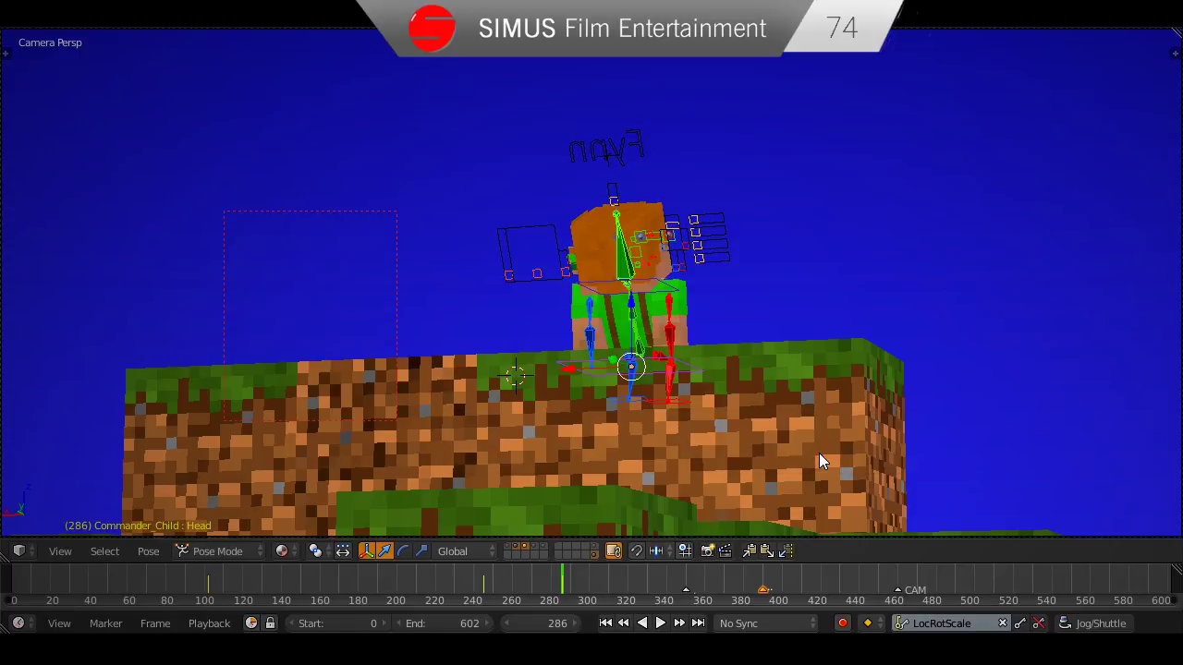
pyautogui.hotkey('ctrl', 's')
pyautogui.click(761, 466)
# Scrub between frames 118 and 286 to review the character's head and torso movement, saving the scene again along the way.
pyautogui.moveTo(561, 581); pyautogui.dragTo(365, 591)
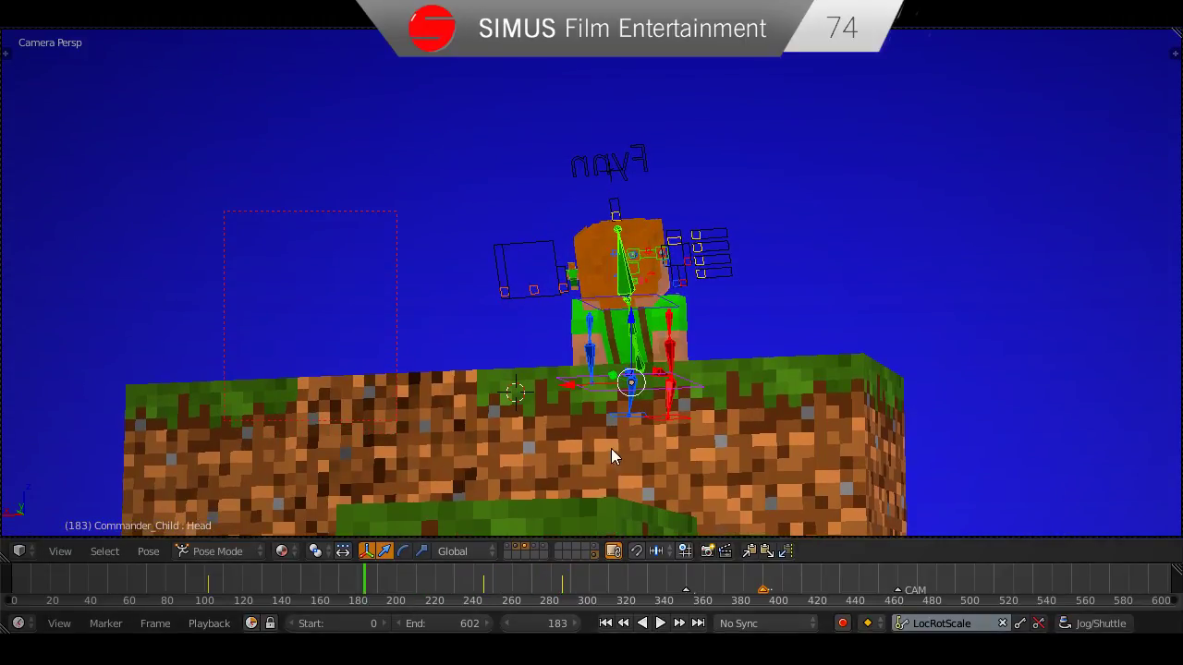
pyautogui.hotkey('ctrl', 's')
pyautogui.click(644, 415)
pyautogui.moveTo(365, 582); pyautogui.dragTo(240, 588)
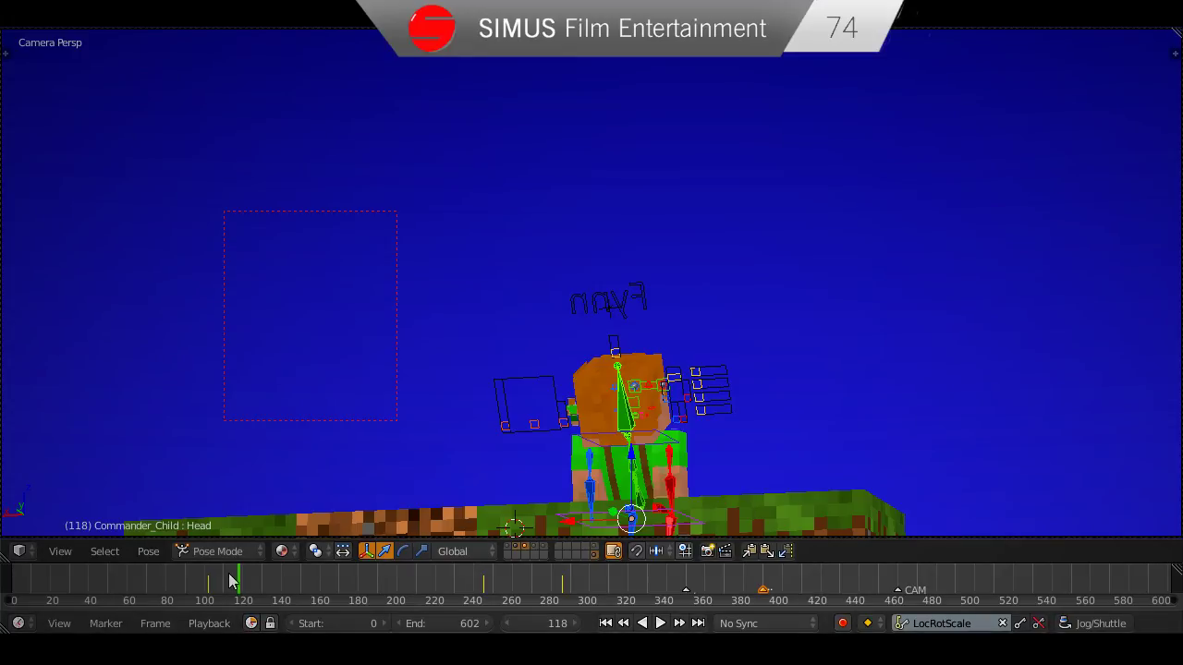
pyautogui.moveTo(239, 583); pyautogui.dragTo(565, 597)
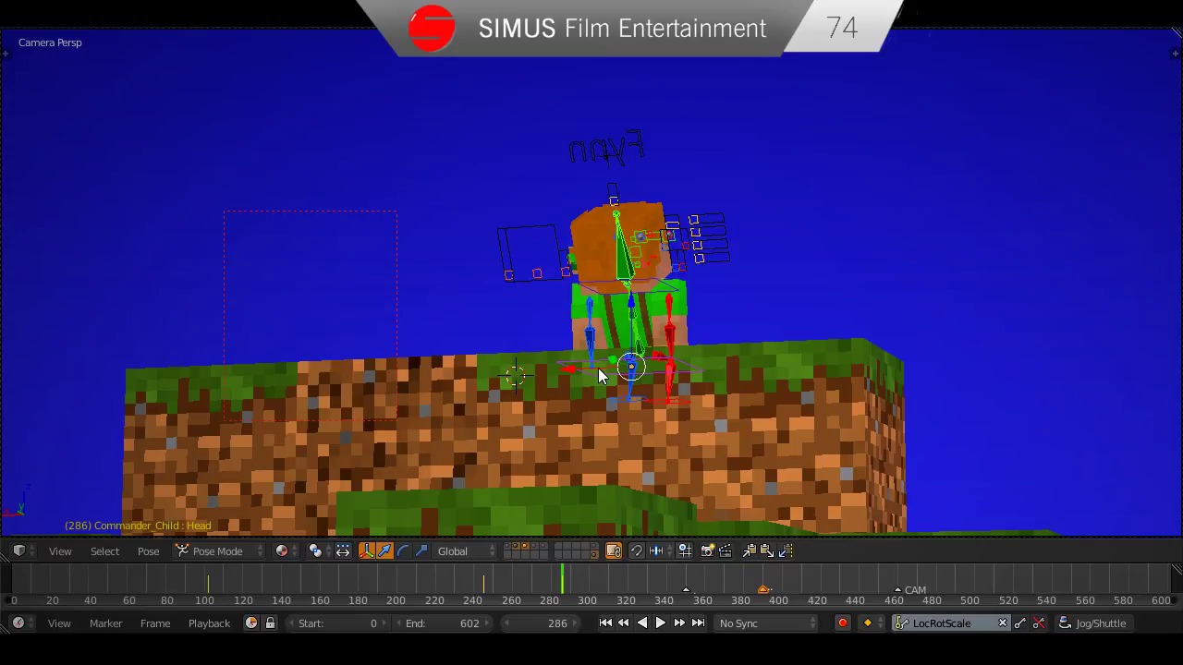
# Play on to frame 301, rotate the head bone to face the camera, twist the torso bone slightly and key the rig's pose.
pyautogui.moveTo(561, 583)
pyautogui.mouseDown()
pyautogui.moveTo(382, 580)
pyautogui.moveTo(562, 596)
pyautogui.mouseUp()
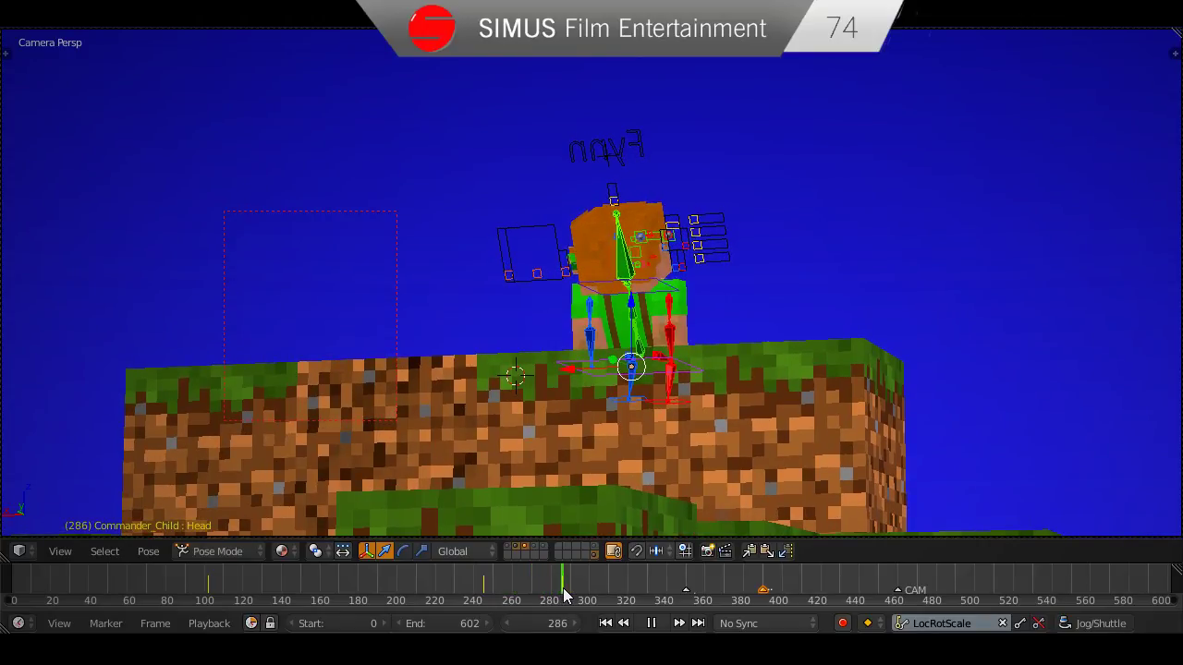
pyautogui.hotkey('alt', 'a')
pyautogui.press('r')
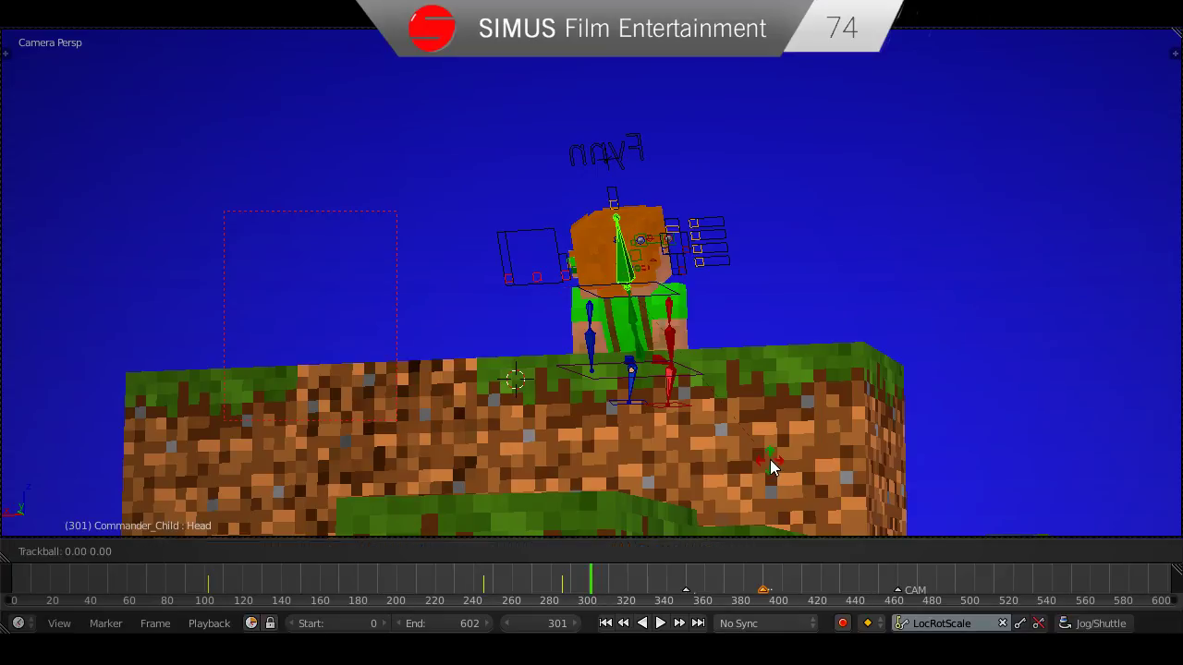
pyautogui.click(800, 442)
pyautogui.rightClick(626, 314)
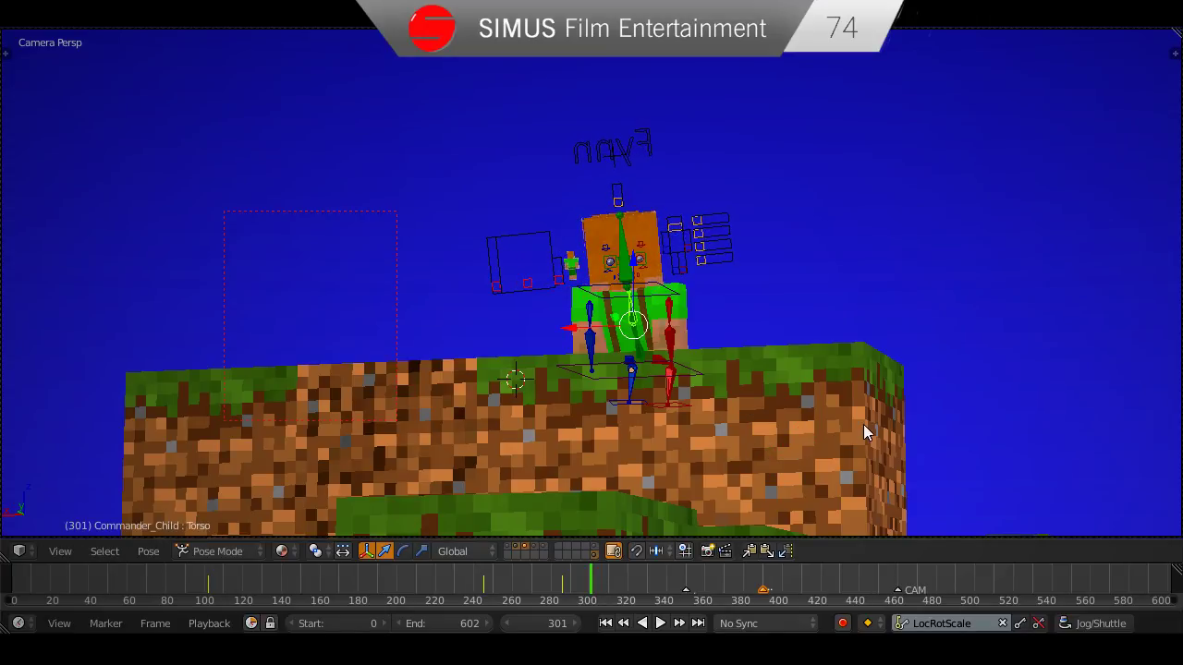
pyautogui.press('r')
pyautogui.press('r')
pyautogui.click(867, 420)
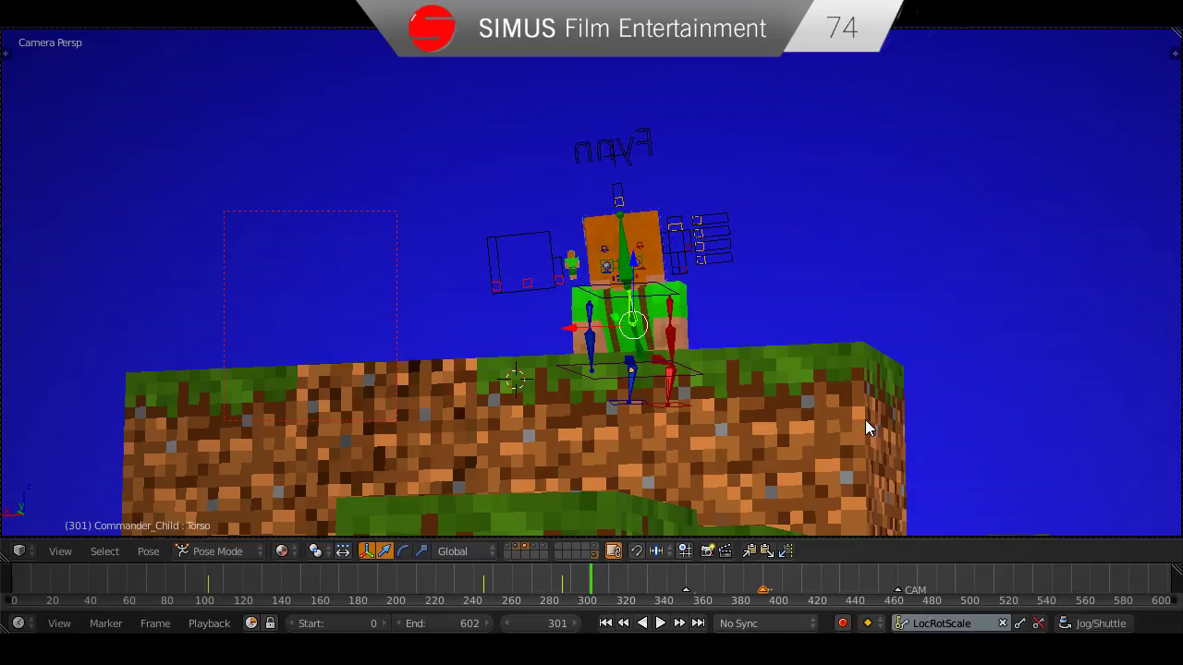
# Play forward to frame 320, rotate the head slightly, key all the rig's bones there and save over the scene file.
pyautogui.hotkey('alt', 'a')
pyautogui.click(533, 594)
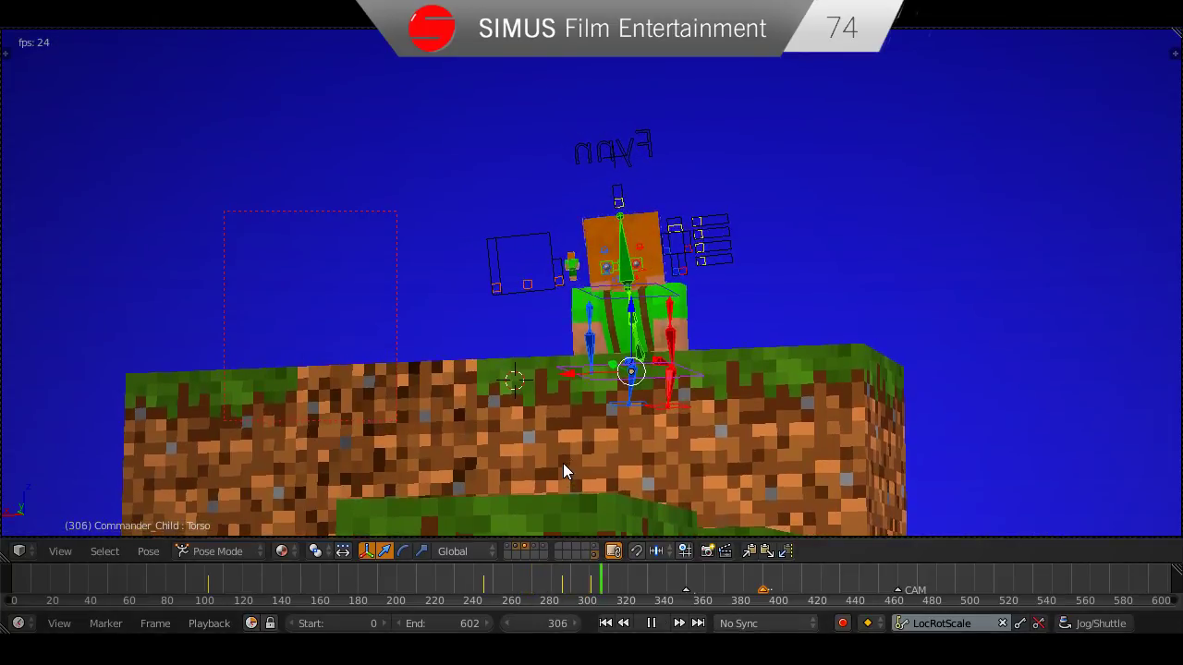
pyautogui.hotkey('alt', 'a')
pyautogui.rightClick(625, 264)
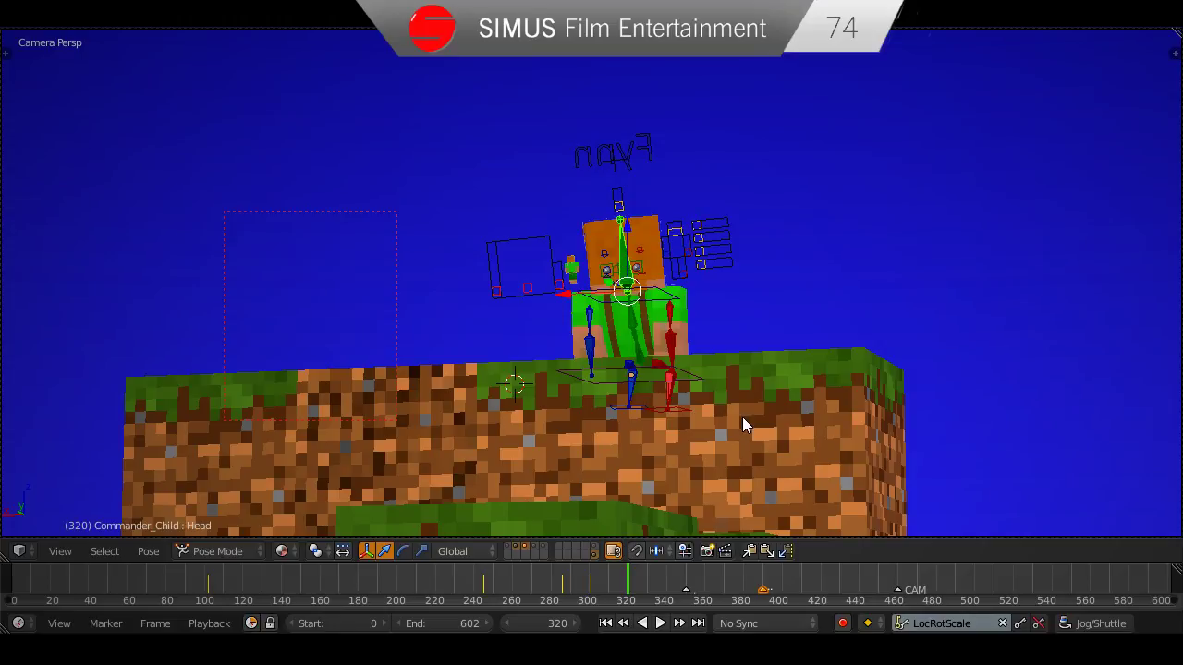
pyautogui.press('r')
pyautogui.press('r')
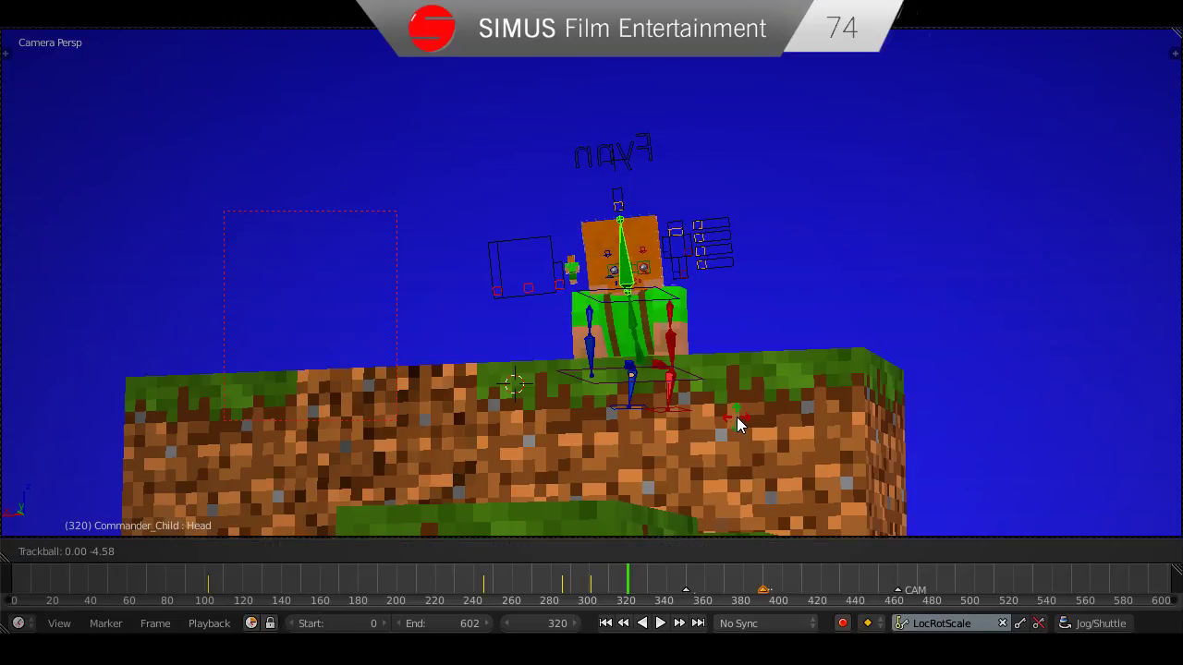
pyautogui.click(738, 417)
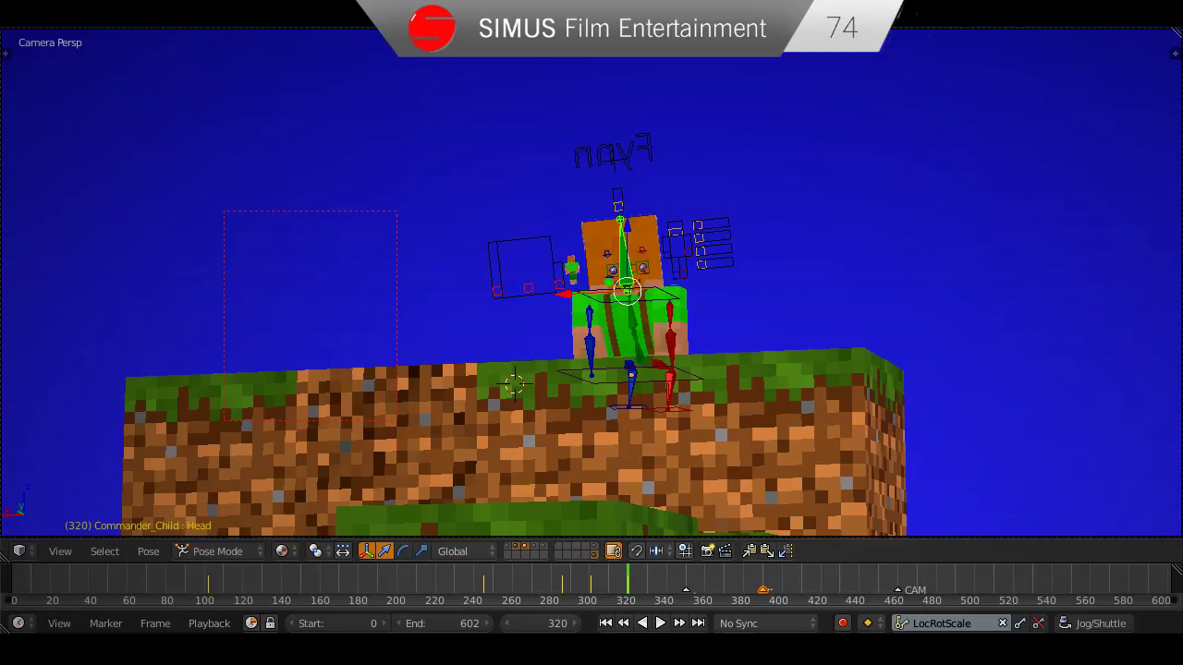
pyautogui.press('a')
pyautogui.press('a')
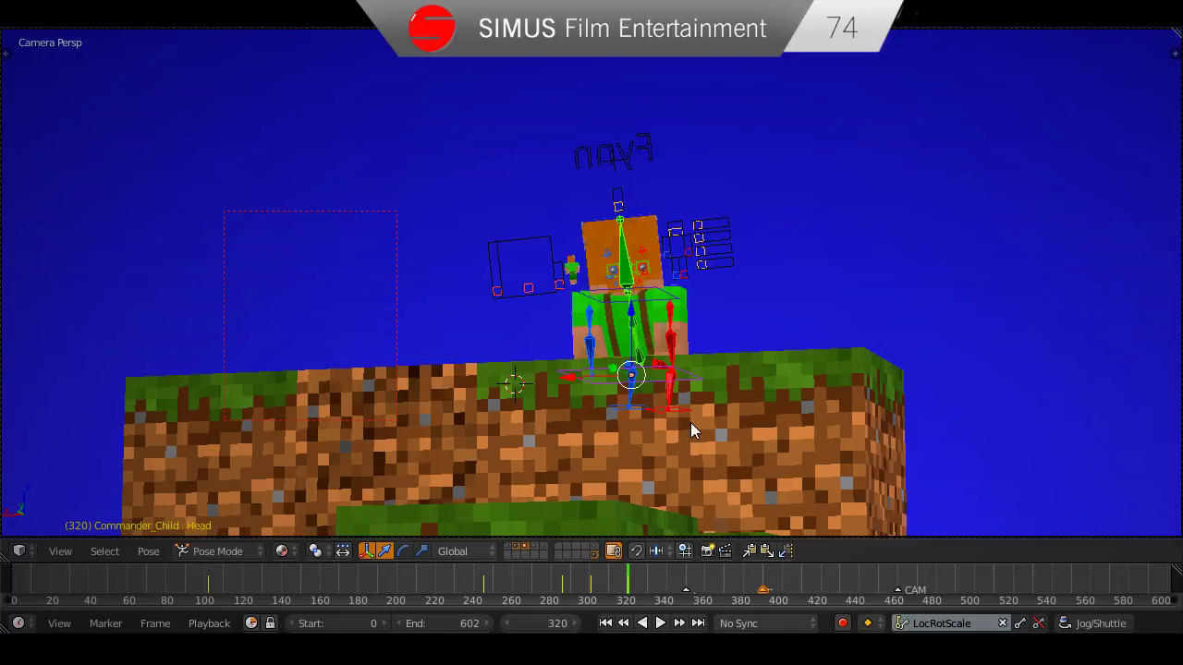
pyautogui.hotkey('ctrl', 's')
pyautogui.click(691, 423)
# Replay the latest head turn and continue playback to frame 346.
pyautogui.moveTo(627, 586); pyautogui.dragTo(557, 579)
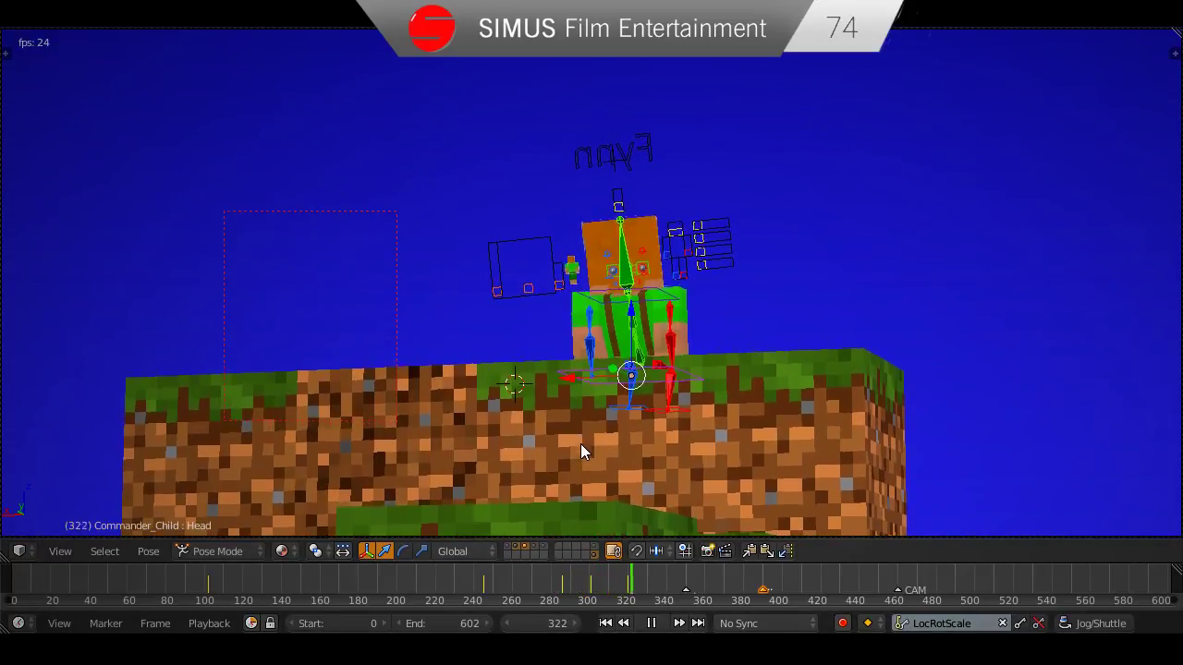
pyautogui.hotkey('alt', 'a')
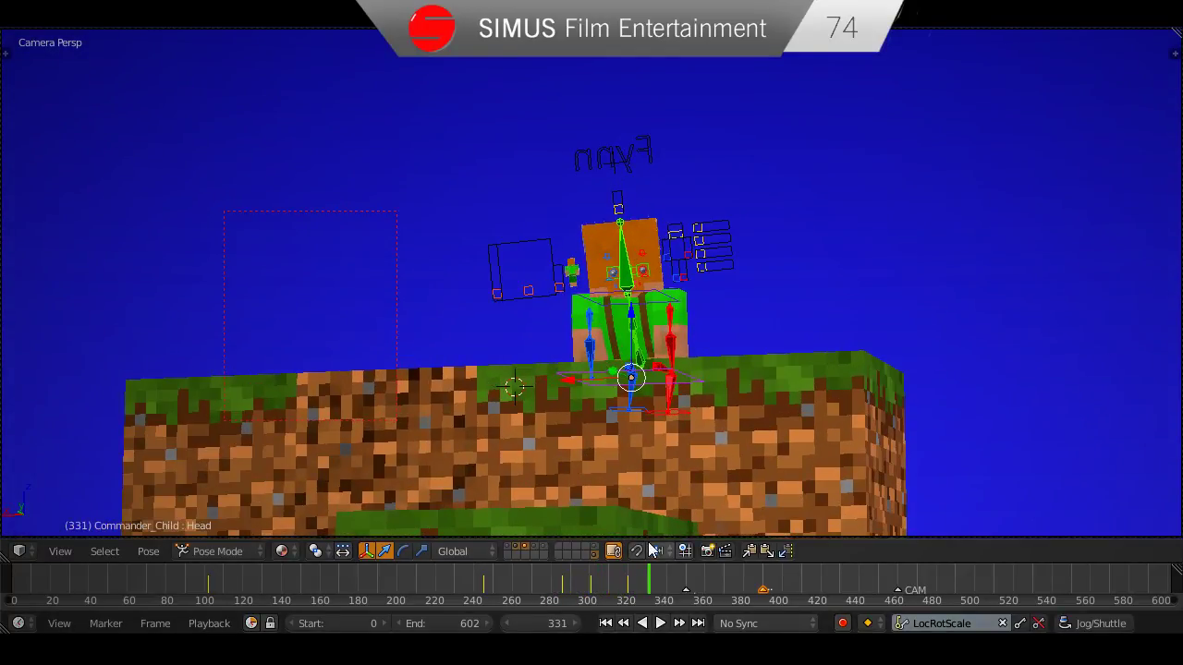
pyautogui.hotkey('alt', 'a')
pyautogui.hotkey('alt', 'a')
# In the Grass_Block.002 mesh, duplicate a grass block below the ledge by -1 along Y and copy the result along X.
pyautogui.moveTo(767, 397); pyautogui.dragTo(481, 447, button='middle')
pyautogui.scroll(-1, 352, 462)
pyautogui.moveTo(352, 461)
pyautogui.keyDown('shift'); pyautogui.mouseDown(button='middle')
pyautogui.moveTo(459, 367)
pyautogui.moveTo(352, 440)
pyautogui.moveTo(353, 469)
pyautogui.mouseUp(button='middle'); pyautogui.keyUp('shift')
pyautogui.rightClick(333, 458)
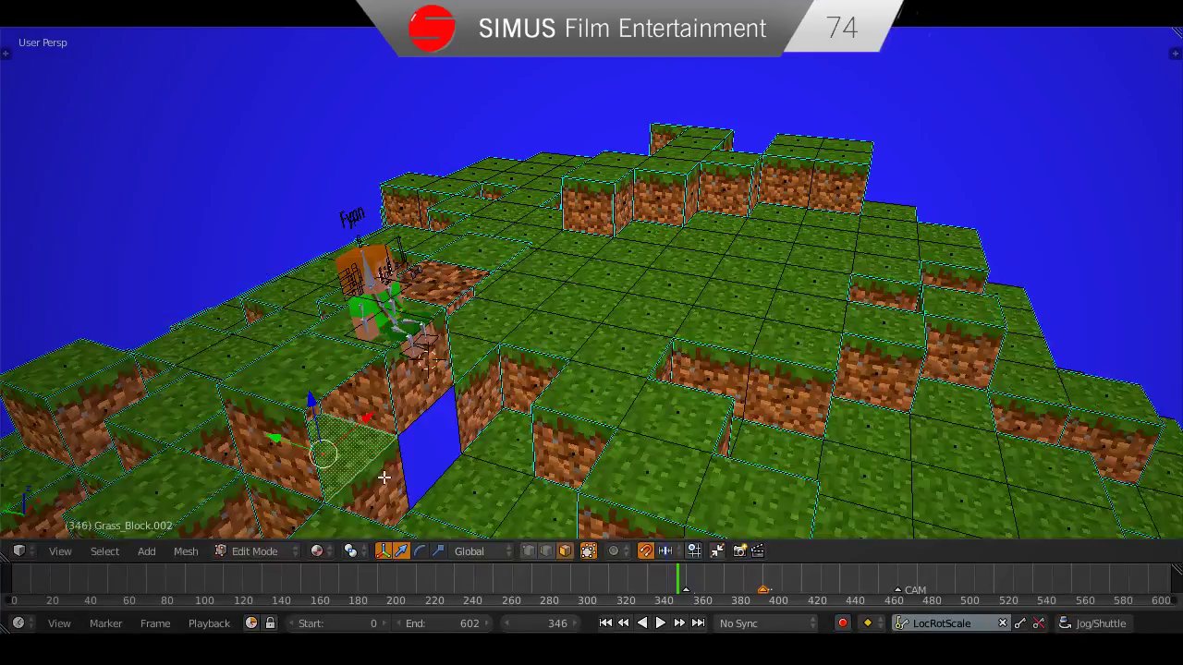
pyautogui.hotkey('shift', 'd')
pyautogui.press('y')
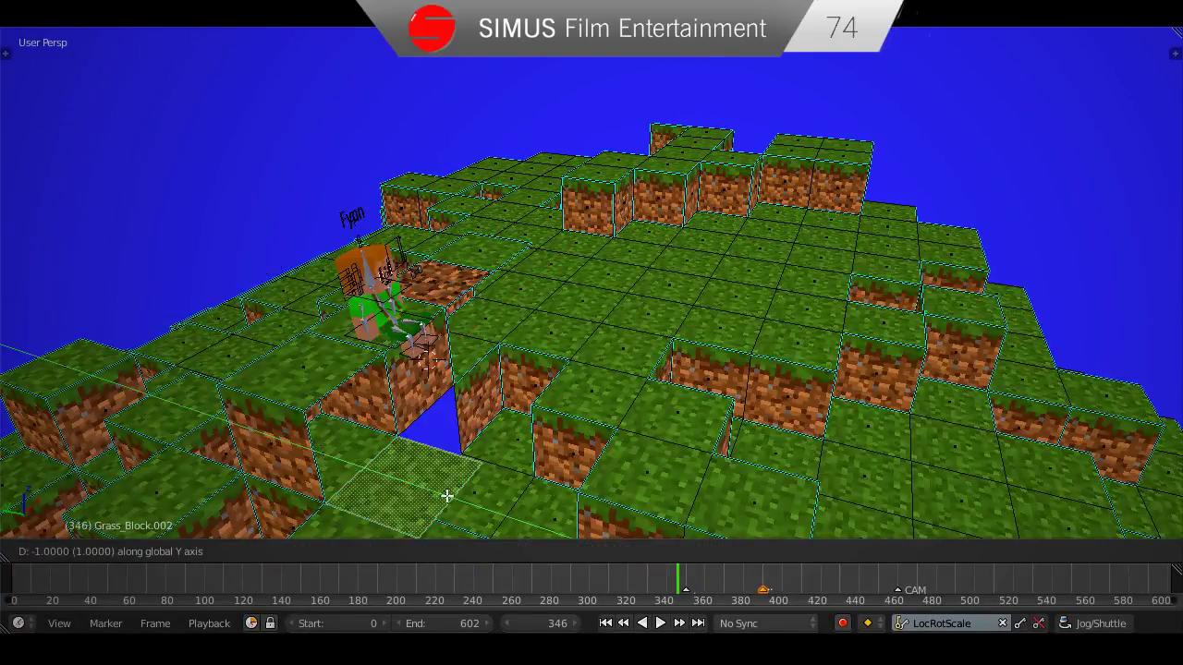
pyautogui.click(447, 493)
pyautogui.hotkey('shift', 'd')
pyautogui.press('x')
pyautogui.click(491, 439)
pyautogui.moveTo(491, 439); pyautogui.dragTo(475, 442, button='middle')
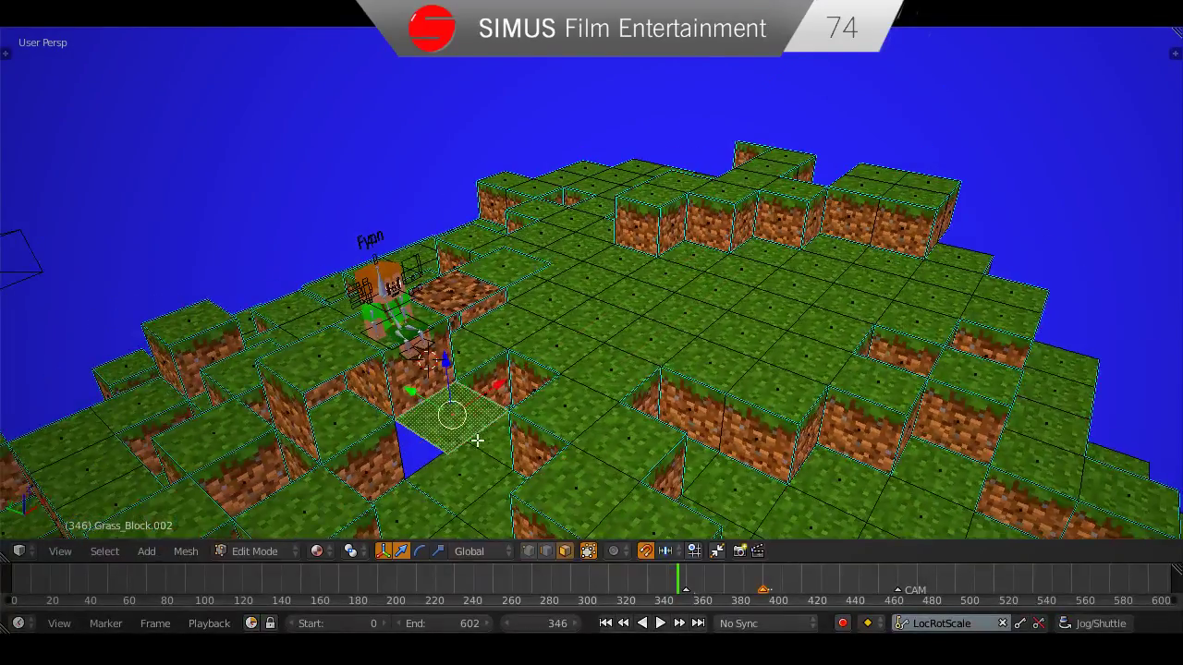
# Fill more of the terrain gap with two further block copies along X, the second by -2, and reposition the last one.
pyautogui.hotkey('shift', 'd')
pyautogui.press('x')
pyautogui.click(526, 396)
pyautogui.moveTo(517, 398); pyautogui.dragTo(523, 398, button='middle')
pyautogui.hotkey('shift', 'd')
pyautogui.press('x')
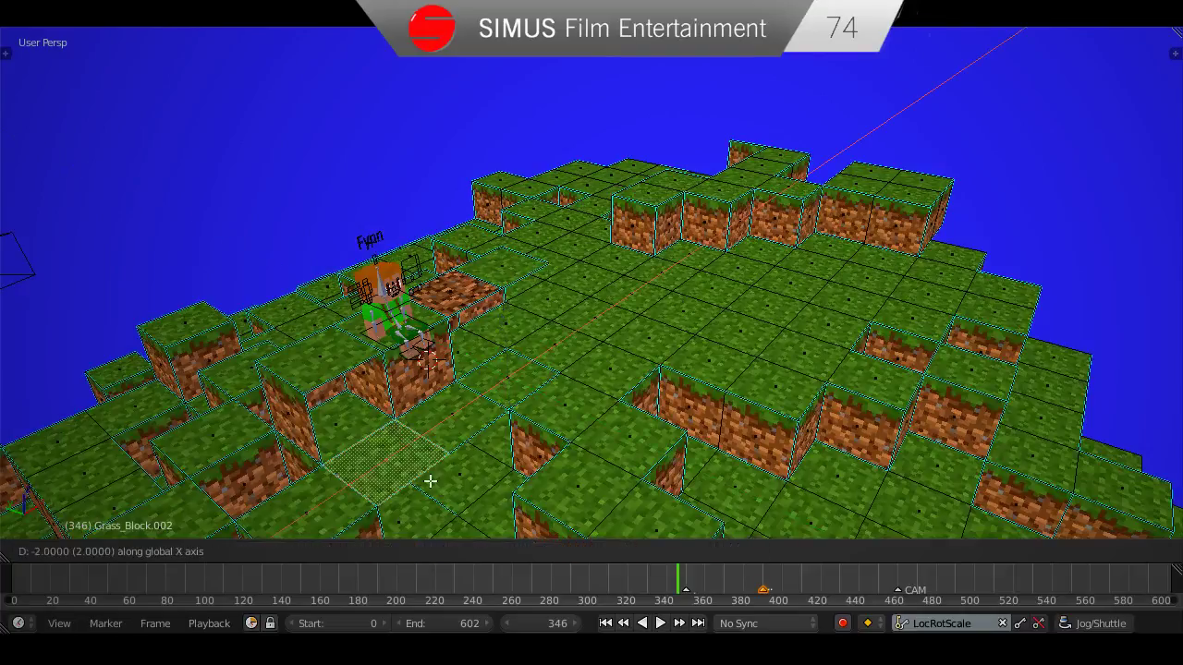
pyautogui.click(430, 483)
pyautogui.moveTo(444, 478); pyautogui.dragTo(472, 472, button='middle')
pyautogui.press('g')
pyautogui.click(508, 490)
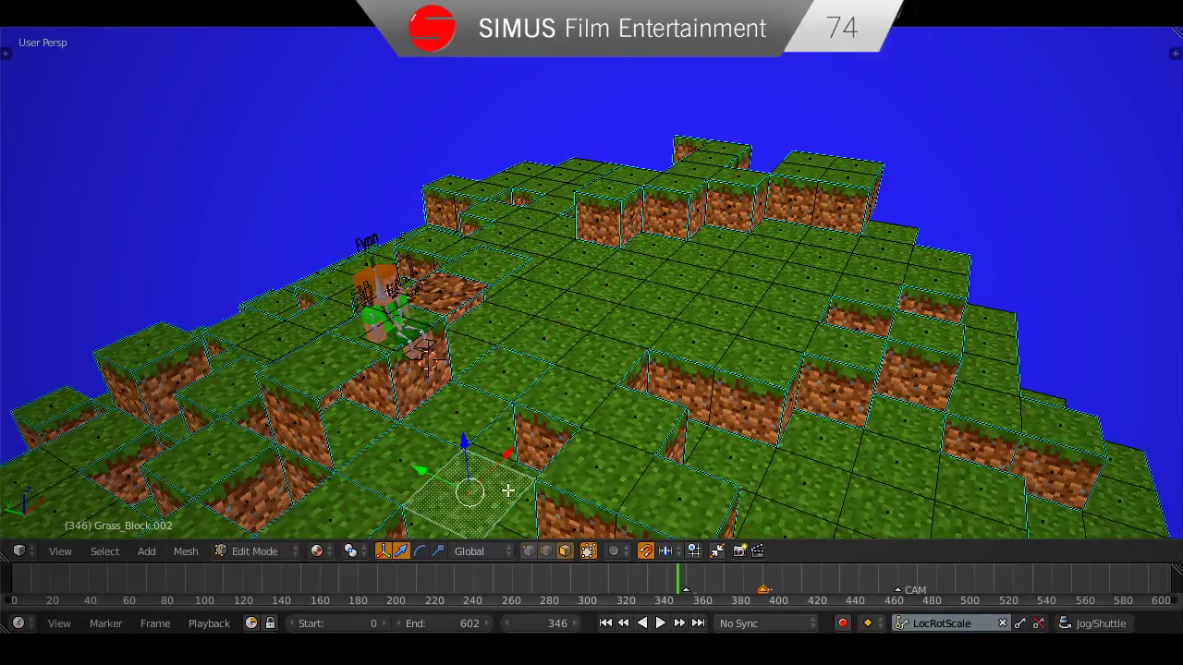
# Duplicate the repositioned grass block once more along X, return to Object Mode and save over the scene file.
pyautogui.hotkey('shift', 'd')
pyautogui.press('x')
pyautogui.click(544, 440)
pyautogui.moveTo(543, 440); pyautogui.dragTo(563, 417, button='middle')
pyautogui.press('Tab')
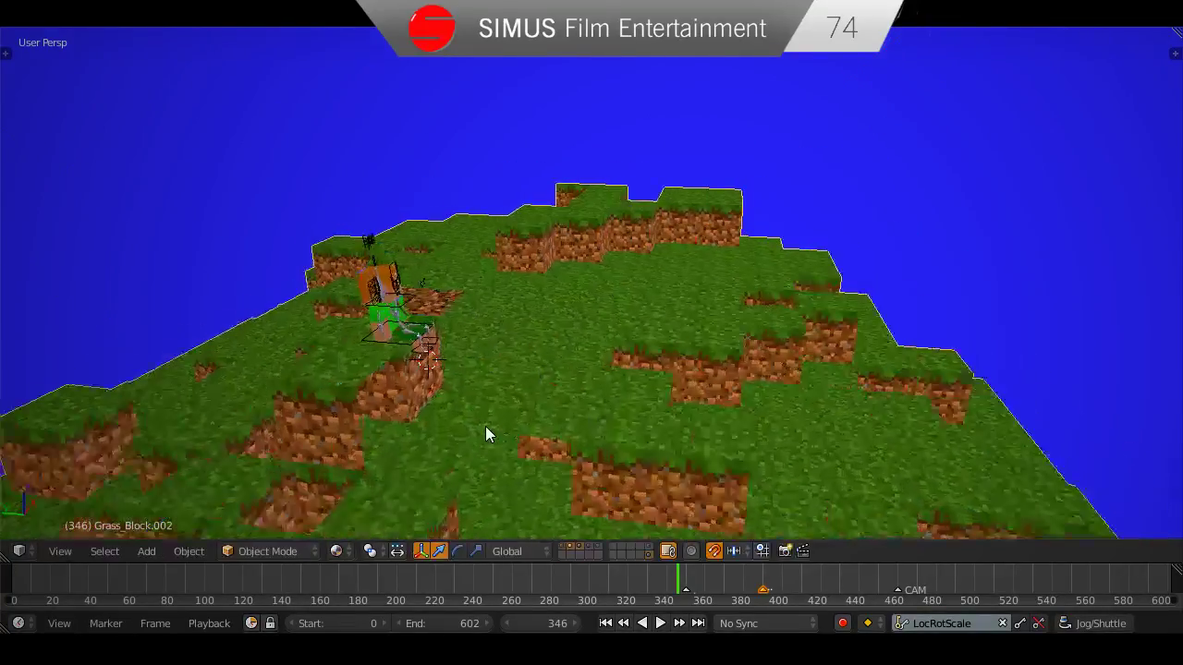
pyautogui.scroll(2, 488, 436)
pyautogui.hotkey('ctrl', 's')
pyautogui.click(485, 426)
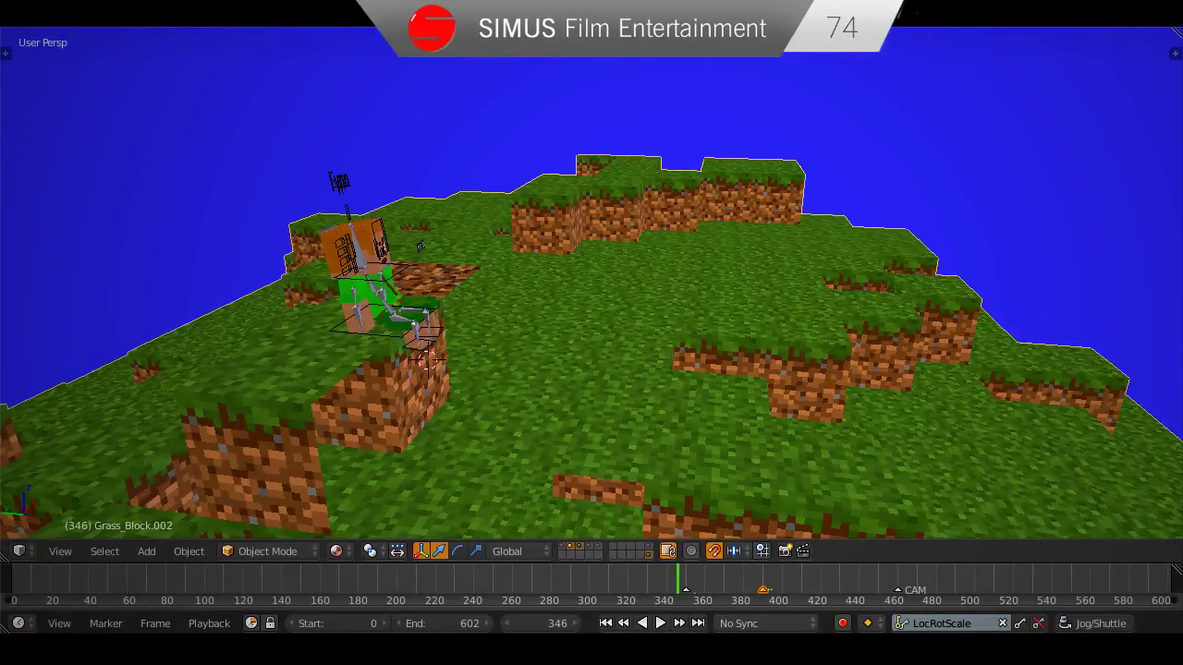
# Advance playback to frame 349, turn off snapping and place the 3D cursor at the seated character.
pyautogui.moveTo(464, 415); pyautogui.dragTo(482, 411, button='middle')
pyautogui.hotkey('alt', 'a')
pyautogui.hotkey('alt', 'a')
pyautogui.hotkey('shift', 'Tab')
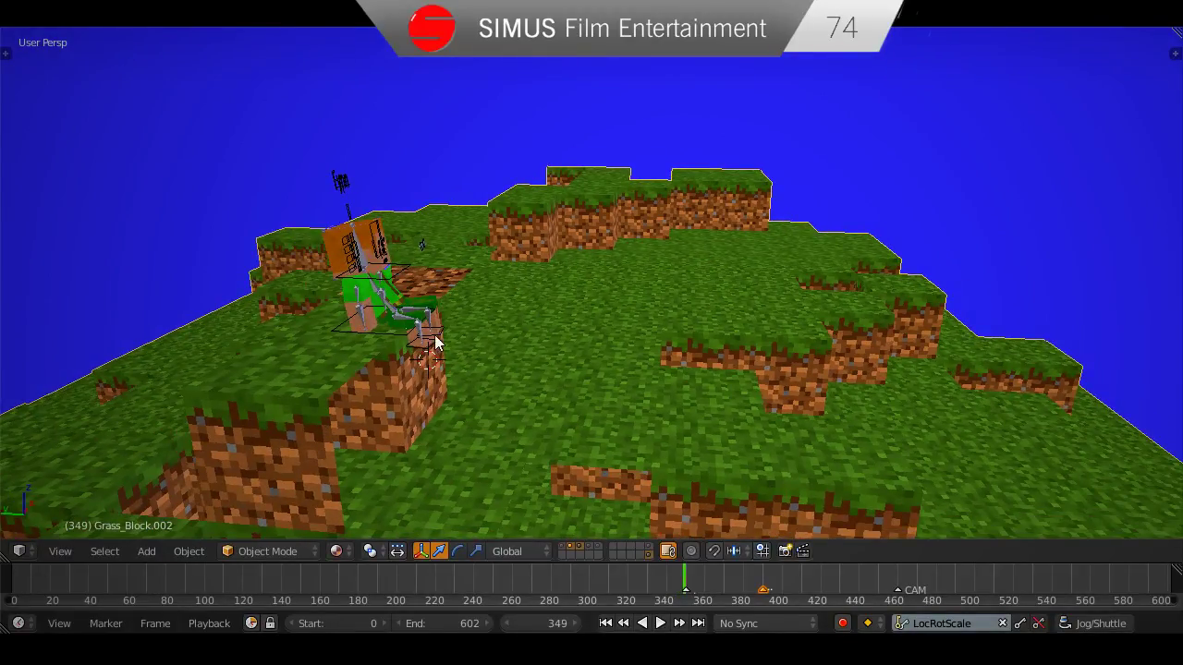
pyautogui.click(403, 328)
# Select the character rig, key all its bones at frame 349 and replay the motion leading up to that key.
pyautogui.scroll(-2, 403, 328)
pyautogui.scroll(3, 403, 328)
pyautogui.scroll(2, 403, 334)
pyautogui.keyDown('shift'); pyautogui.moveTo(403, 335); pyautogui.dragTo(386, 354, button='middle'); pyautogui.keyUp('shift')
pyautogui.rightClick(397, 336)
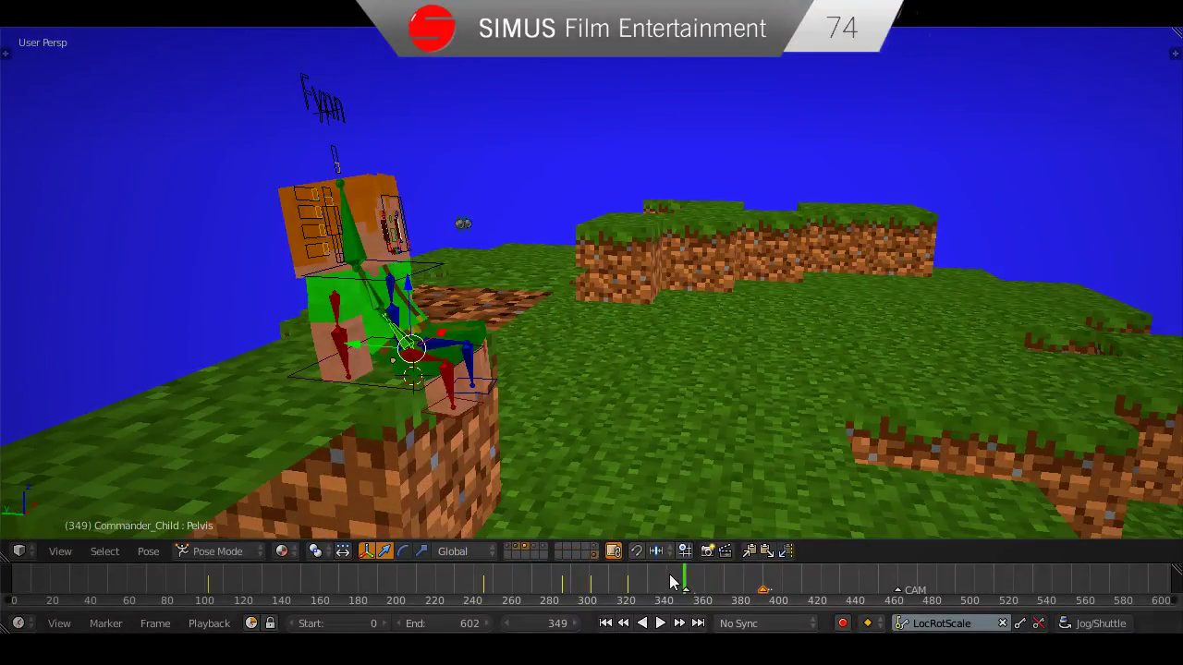
pyautogui.moveTo(669, 574)
pyautogui.mouseDown()
pyautogui.moveTo(641, 584)
pyautogui.moveTo(681, 577)
pyautogui.mouseUp()
pyautogui.moveTo(426, 377); pyautogui.dragTo(441, 382, button='middle')
pyautogui.press('a')
pyautogui.press('a')
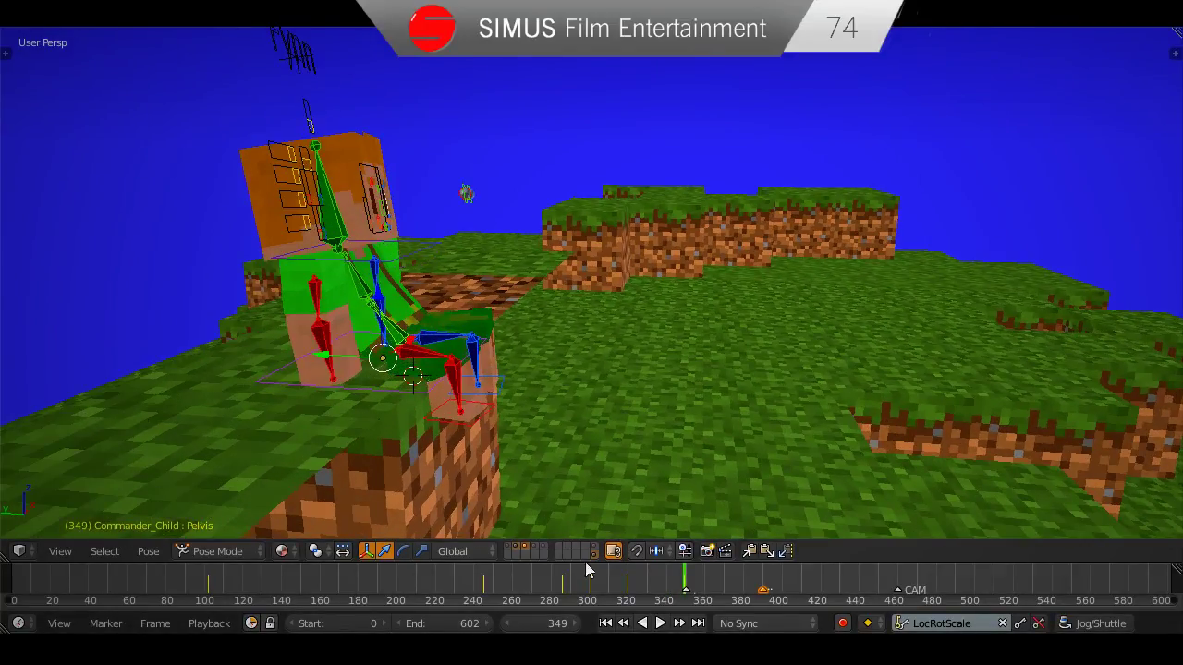
pyautogui.moveTo(676, 577); pyautogui.dragTo(560, 580)
pyautogui.hotkey('alt', 'a')
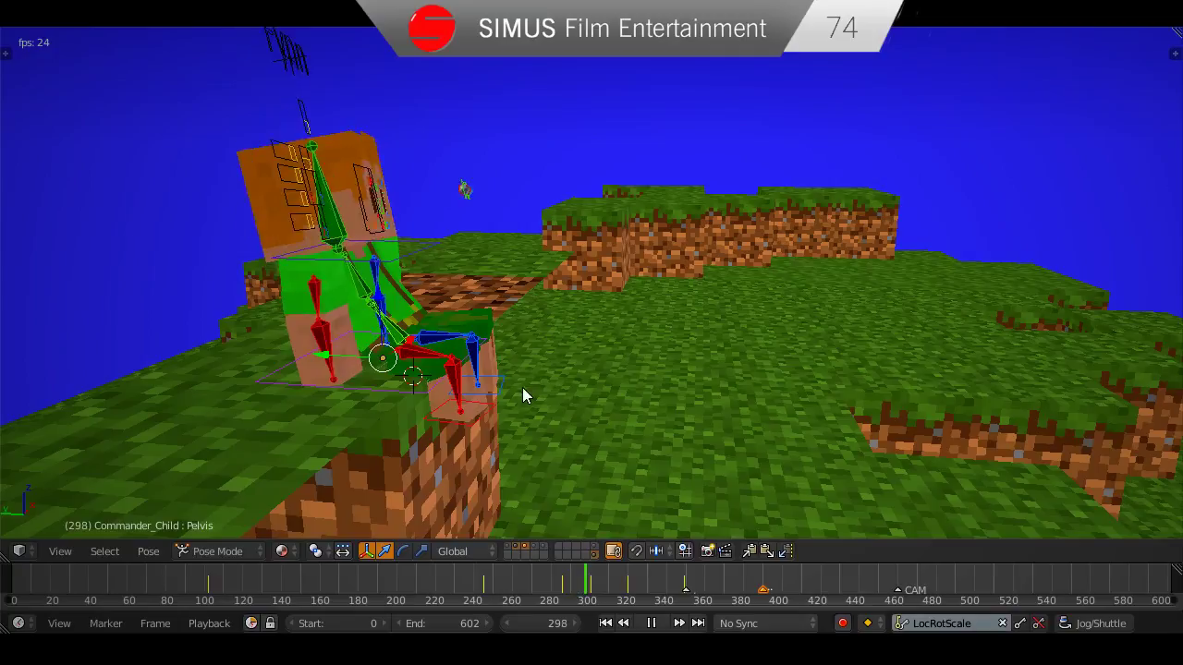
# Remove the rig's key at frame 320 and adjust the head bone's rotation at frame 329.
pyautogui.hotkey('alt', 'a')
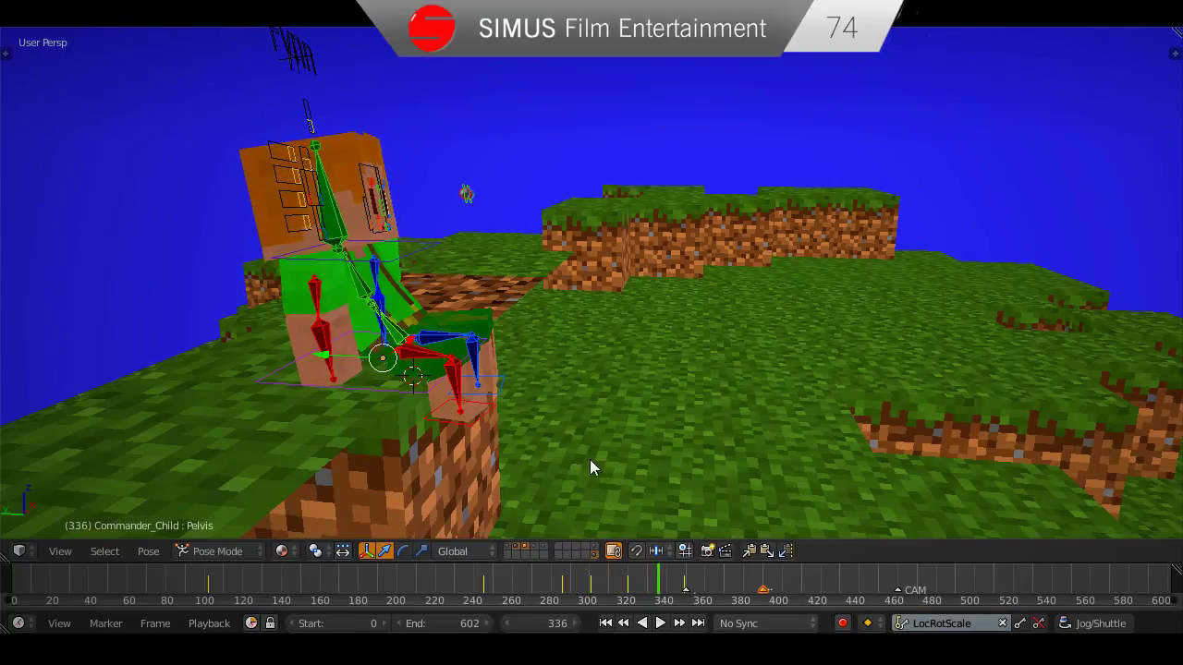
pyautogui.moveTo(627, 594)
pyautogui.mouseDown()
pyautogui.moveTo(605, 592)
pyautogui.moveTo(627, 594)
pyautogui.mouseUp()
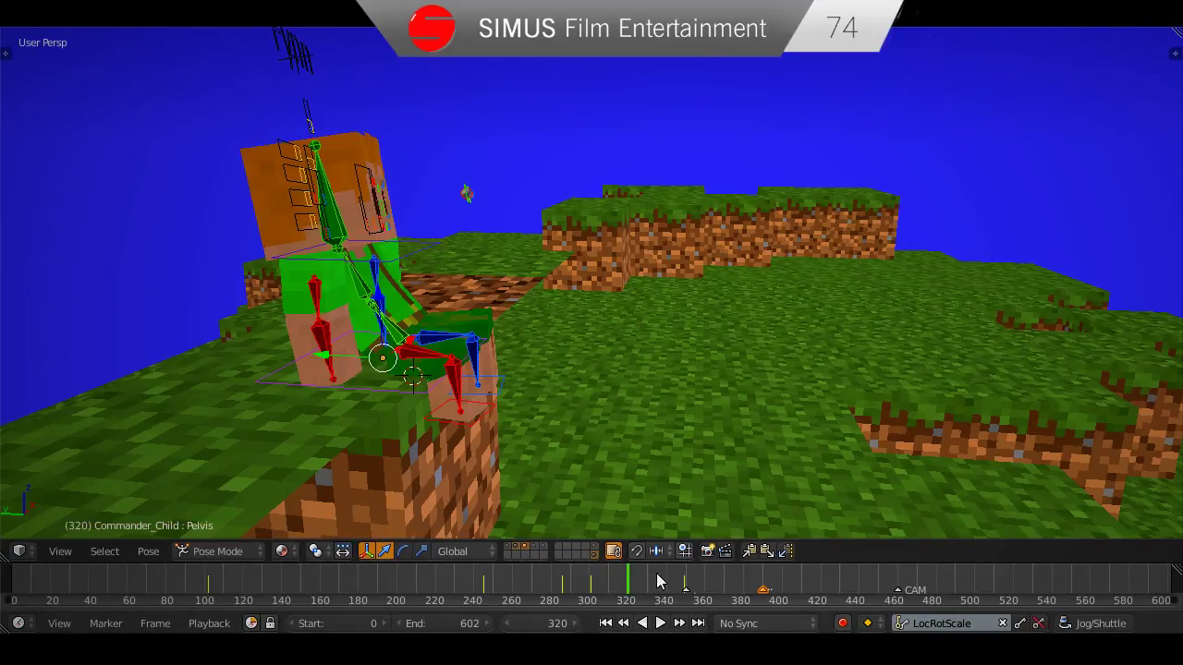
pyautogui.moveTo(641, 577); pyautogui.dragTo(645, 579)
pyautogui.moveTo(560, 388); pyautogui.dragTo(571, 392, button='middle')
pyautogui.rightClick(331, 222)
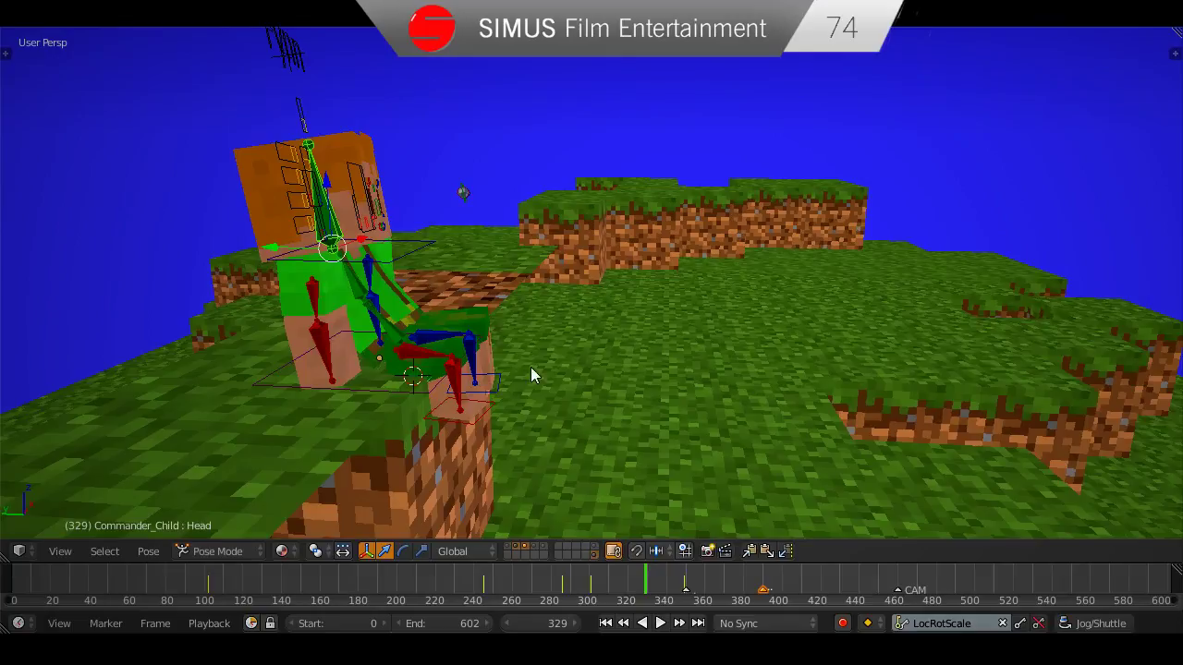
pyautogui.press('r')
pyautogui.press('r')
pyautogui.click(592, 406)
# Key all bones of the character rig at frame 329 and replay the motion from just before frame 300.
pyautogui.press('a')
pyautogui.press('a')
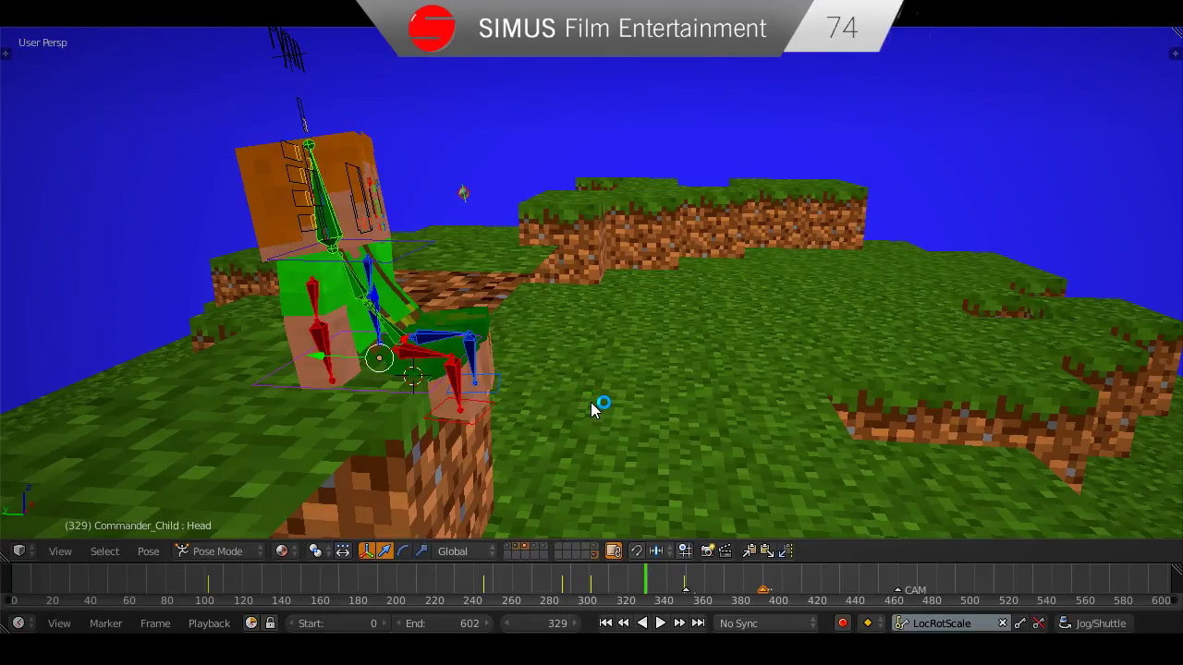
pyautogui.moveTo(619, 583); pyautogui.dragTo(575, 580)
pyautogui.hotkey('alt', 'a')
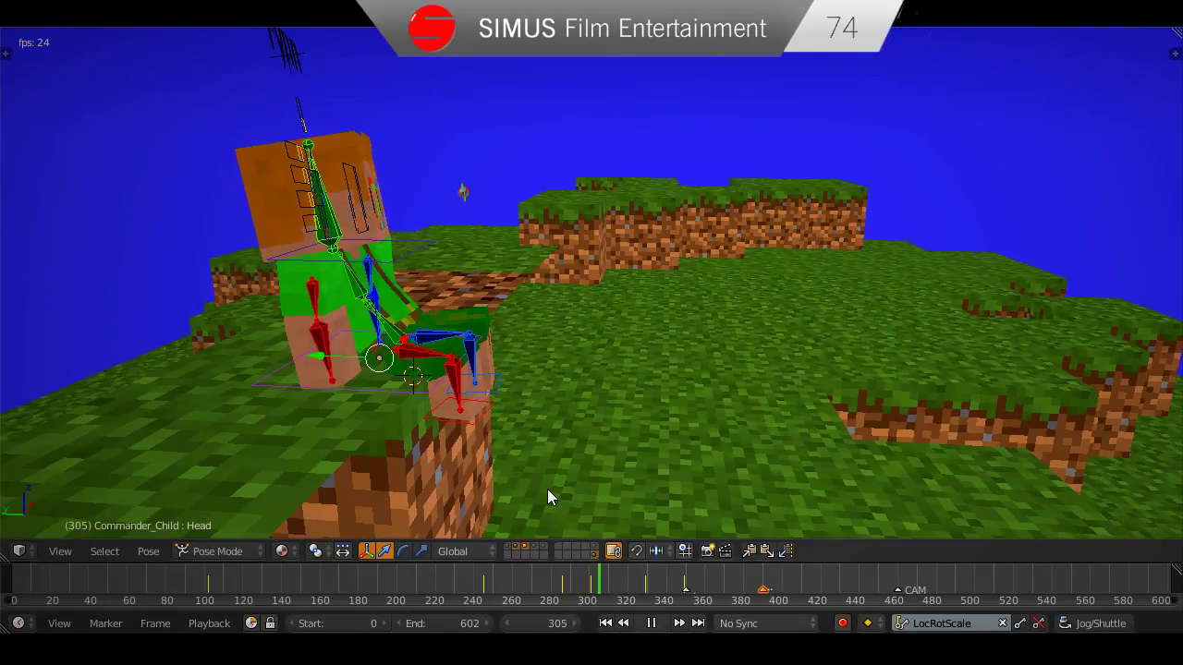
pyautogui.hotkey('alt', 'a')
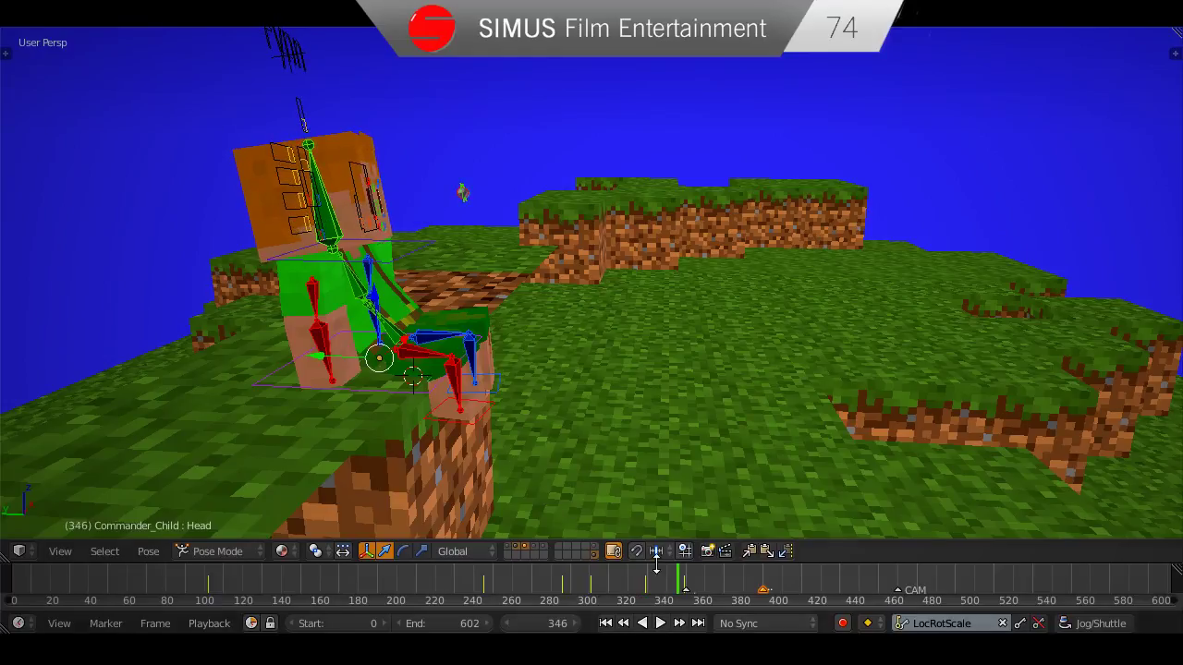
# At frame 349, tilt the head bone back using free and X-axis rotations, and key all the rig's bones.
pyautogui.moveTo(679, 584); pyautogui.dragTo(669, 586)
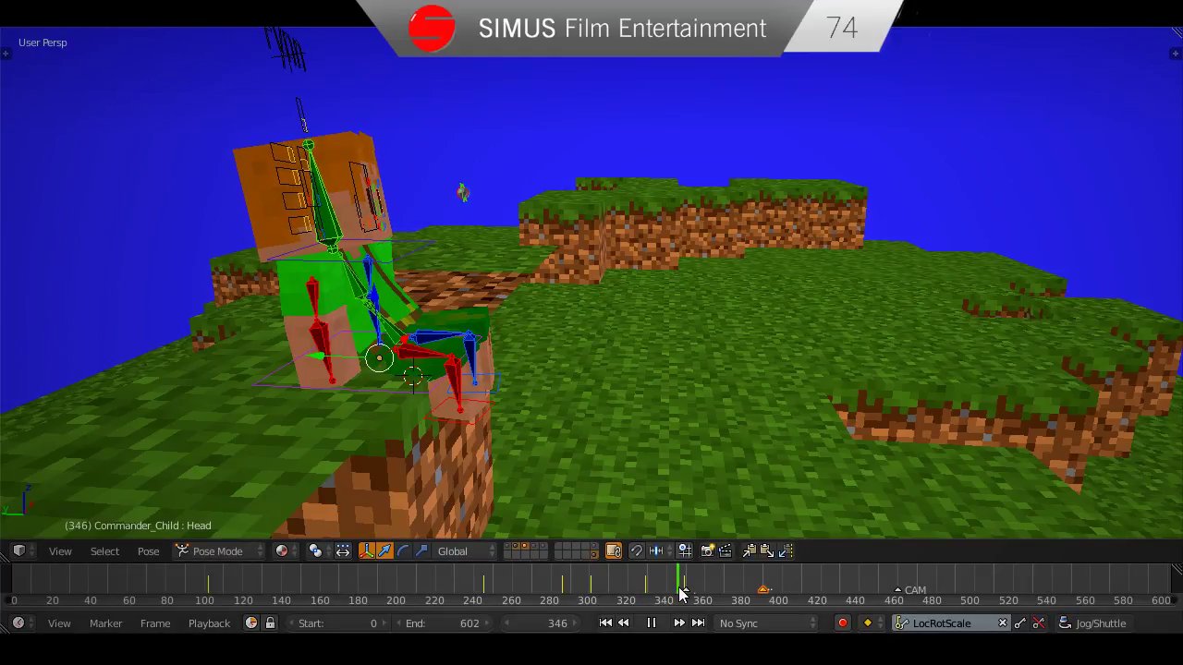
pyautogui.hotkey('alt', 'a')
pyautogui.scroll(1, 412, 376)
pyautogui.rightClick(317, 201)
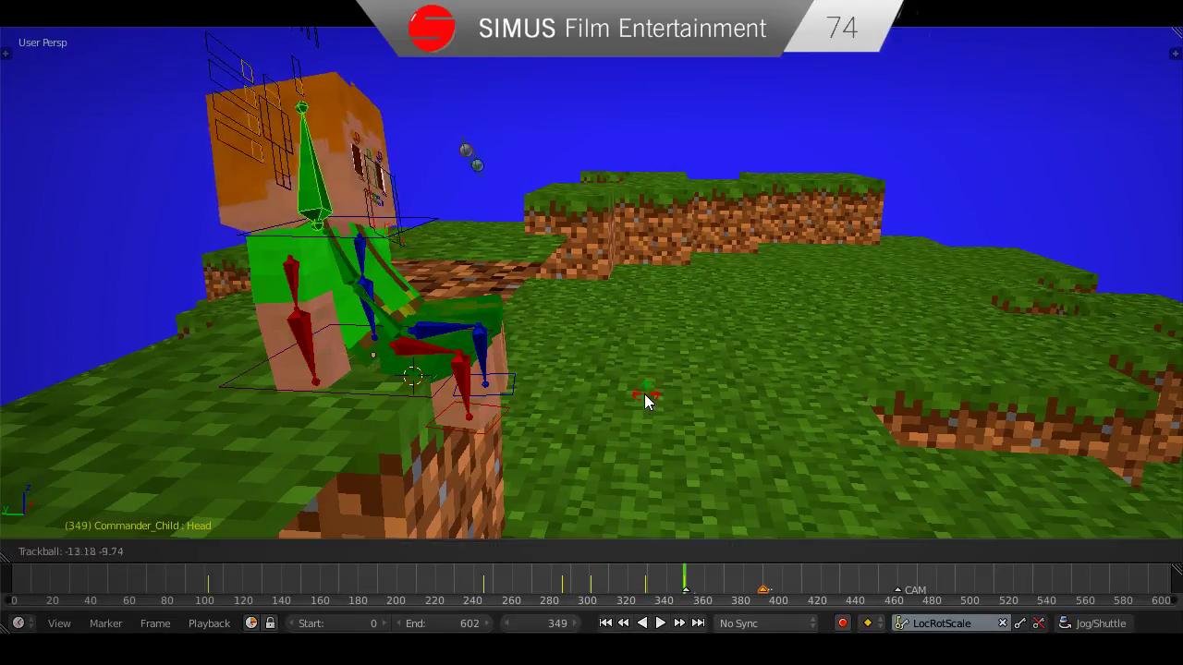
pyautogui.moveTo(657, 422); pyautogui.dragTo(696, 467, button='middle')
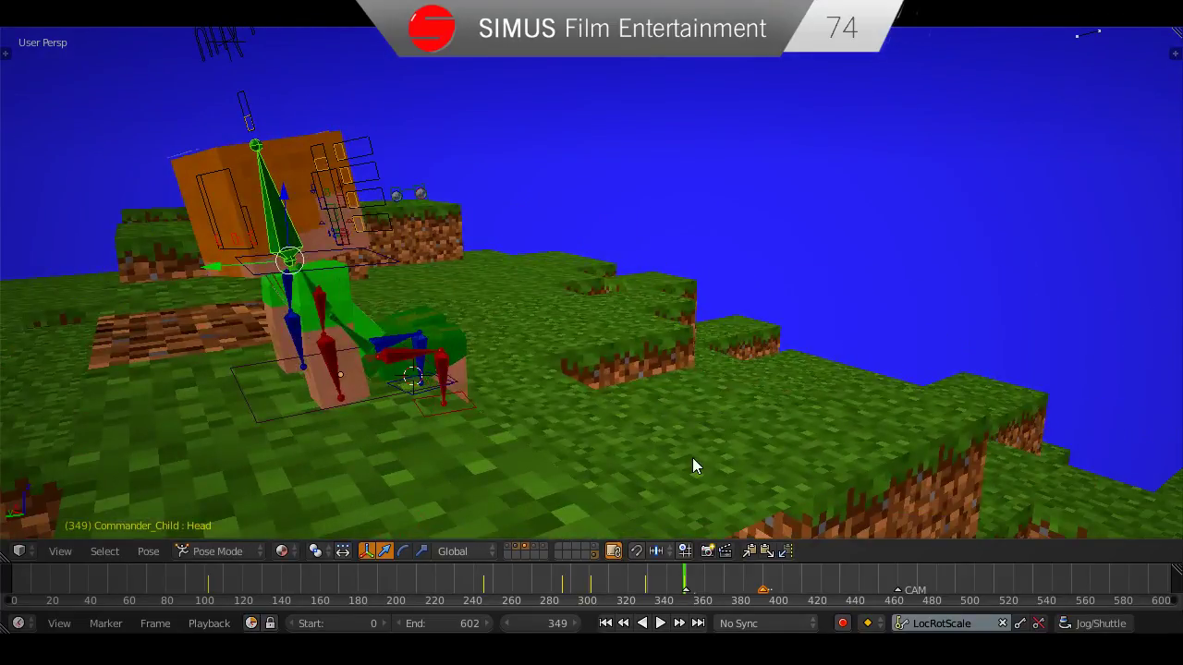
pyautogui.press('r')
pyautogui.press('x')
pyautogui.click(653, 296)
pyautogui.moveTo(654, 297); pyautogui.dragTo(679, 300, button='middle')
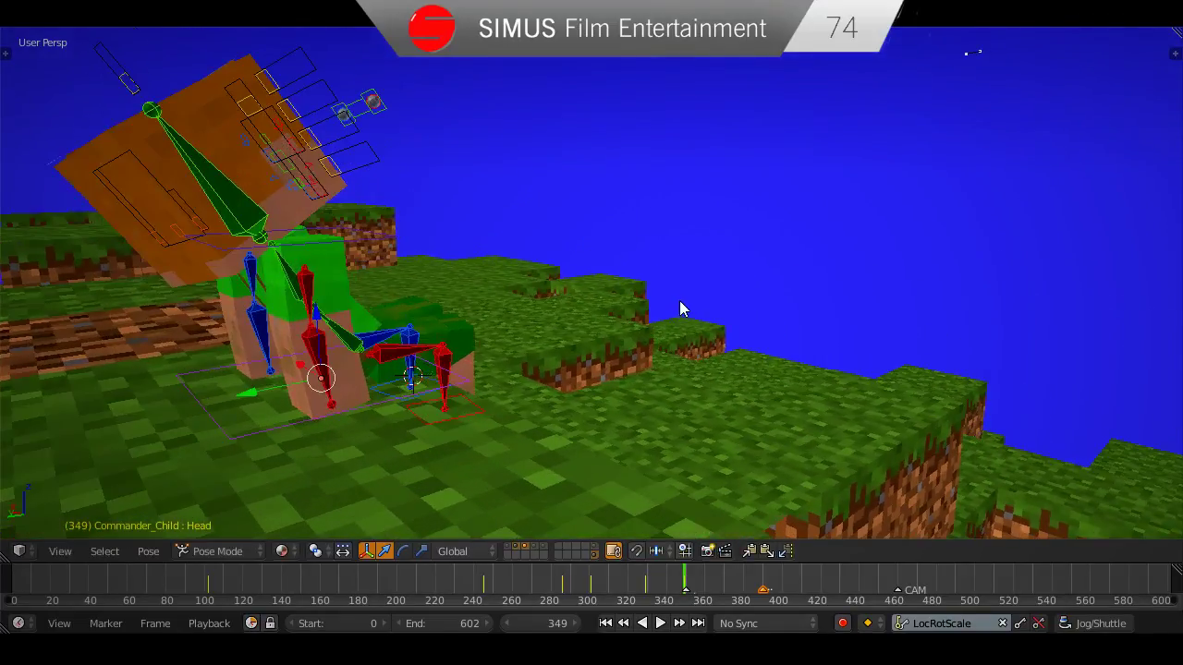
# Save over the existing scene file.
pyautogui.hotkey('ctrl', 's')
pyautogui.moveTo(564, 407); pyautogui.dragTo(466, 419, button='middle')
pyautogui.click(551, 406)
pyautogui.hotkey('ctrl', 's')
pyautogui.click(466, 412)
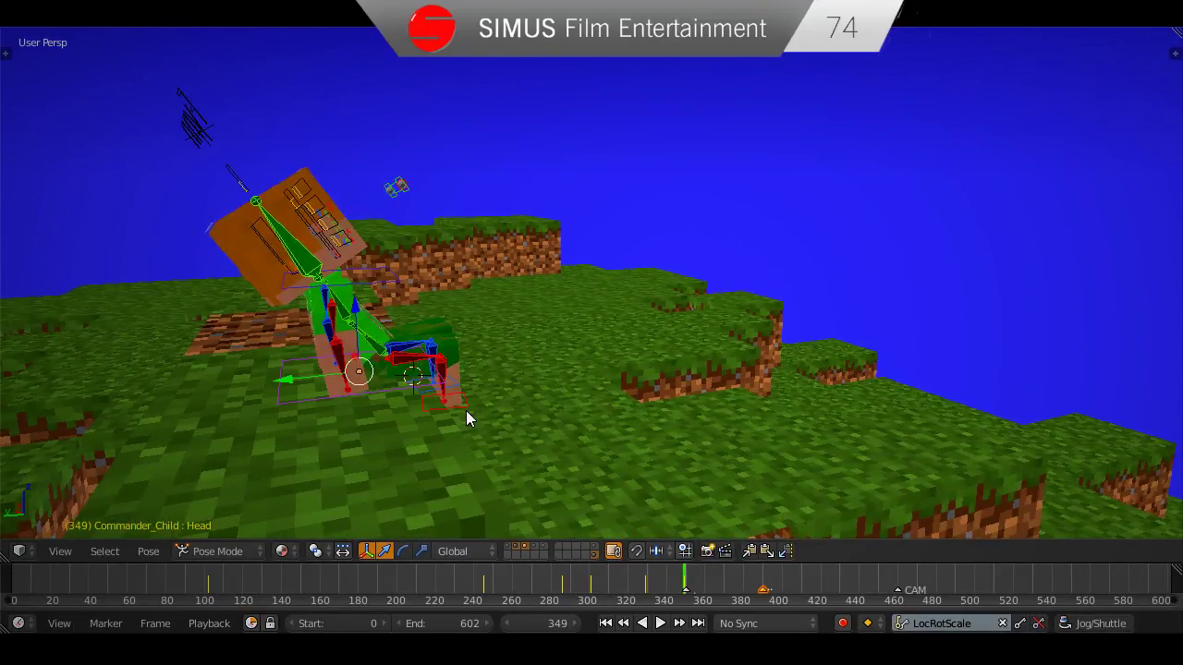
# Review the motion through the scene camera, stop at frame 382, return to the user view and save again.
pyautogui.press('KP_0')
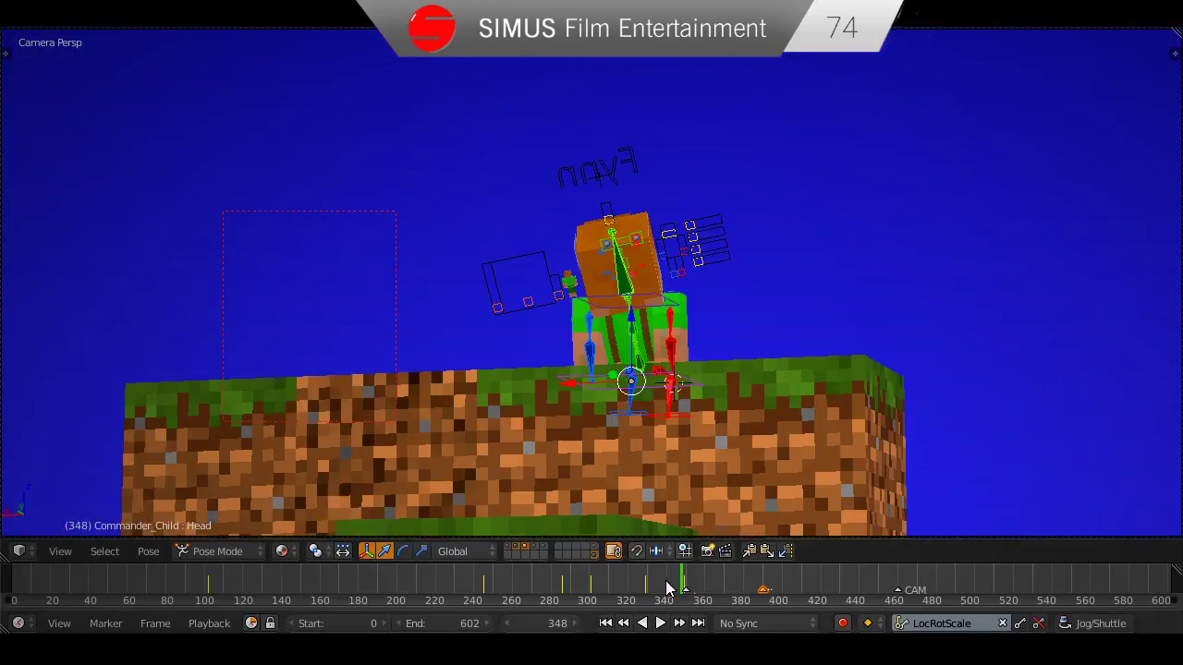
pyautogui.moveTo(669, 588); pyautogui.dragTo(482, 578)
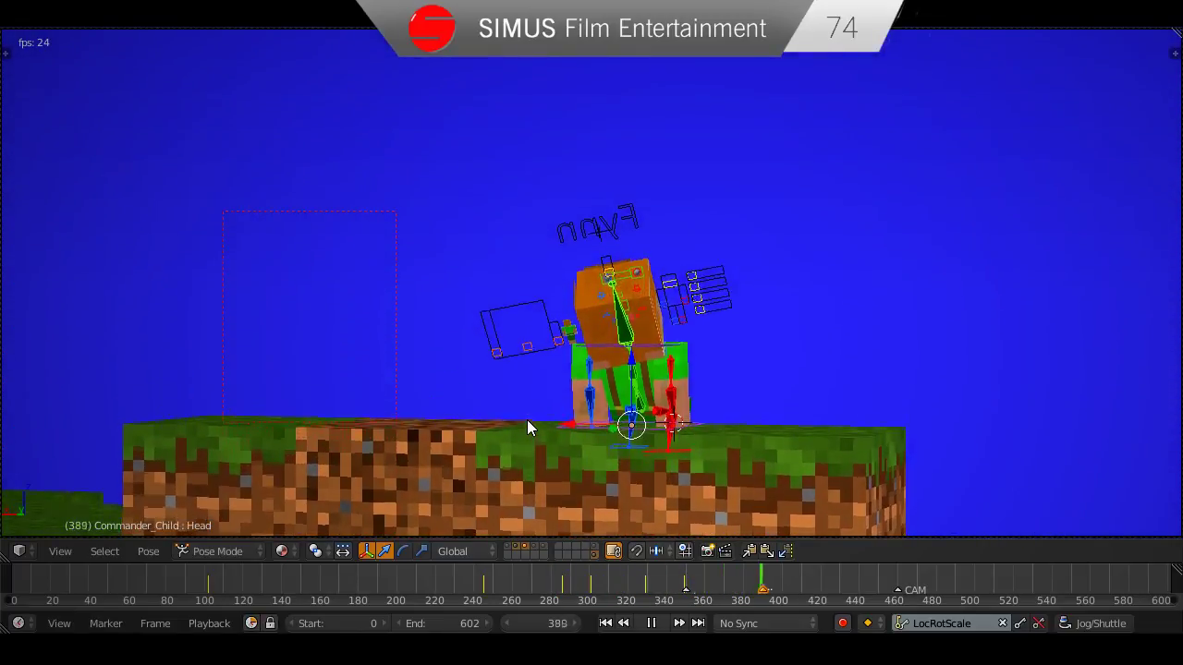
pyautogui.click(689, 588)
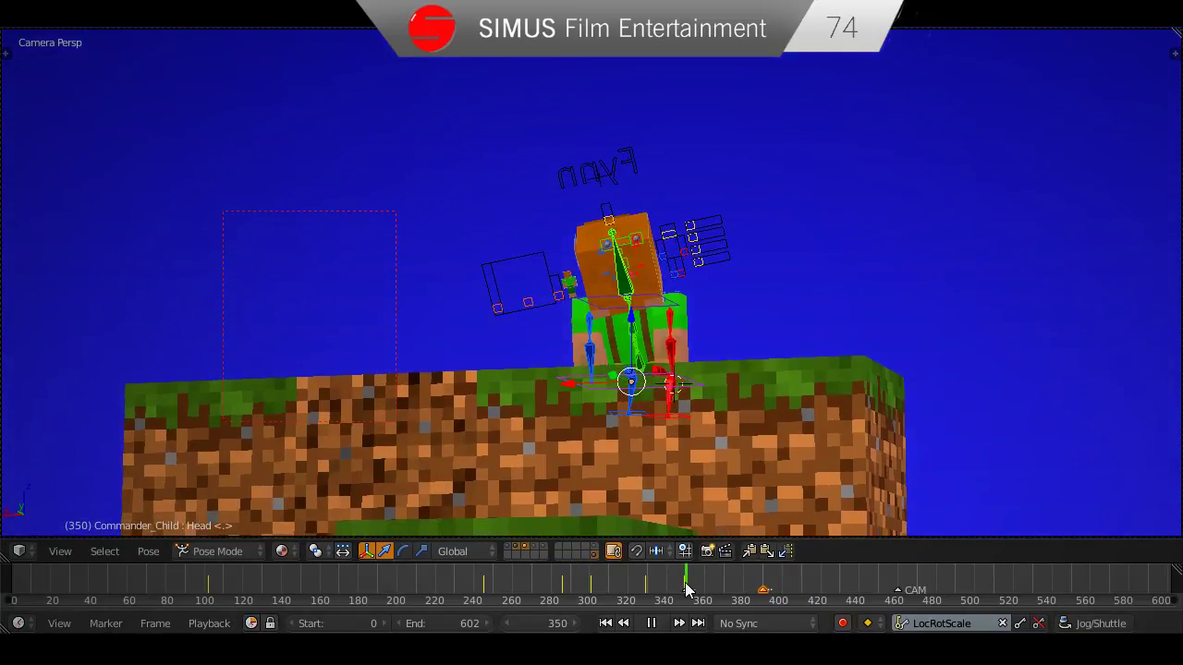
pyautogui.moveTo(686, 583); pyautogui.dragTo(717, 585)
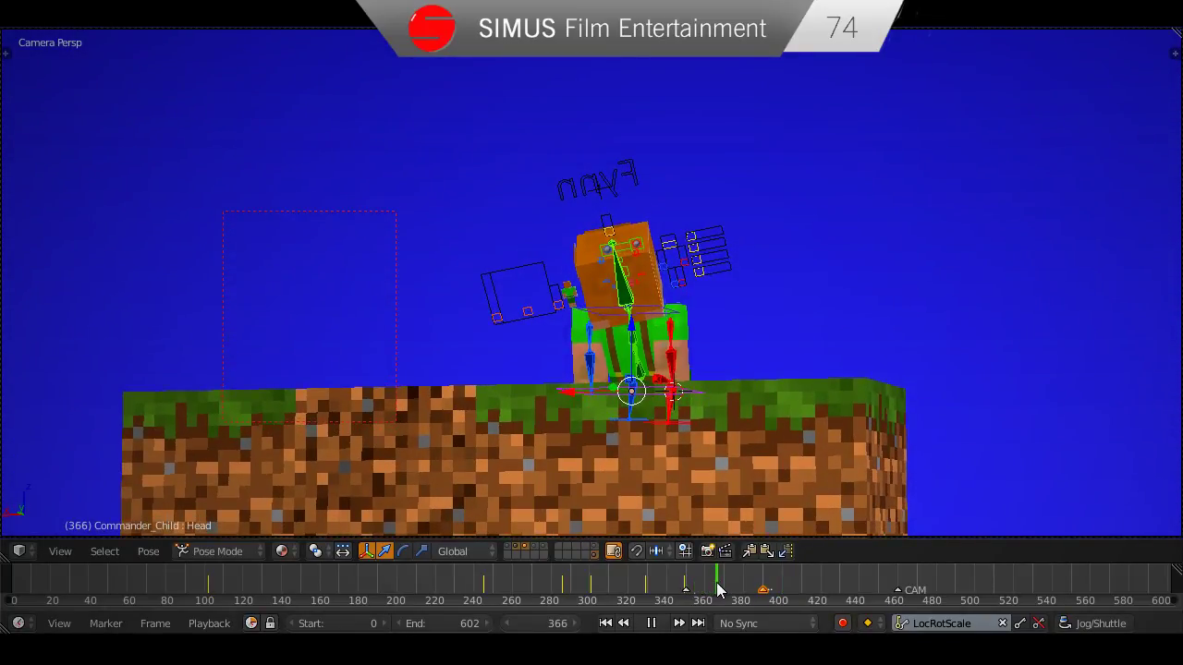
pyautogui.hotkey('alt', 'a')
pyautogui.moveTo(748, 514); pyautogui.dragTo(440, 323, button='middle')
pyautogui.scroll(2, 474, 464)
pyautogui.hotkey('ctrl', 's')
pyautogui.click(494, 461)
pyautogui.scroll(4, 483, 413)
pyautogui.rightClick(367, 261)
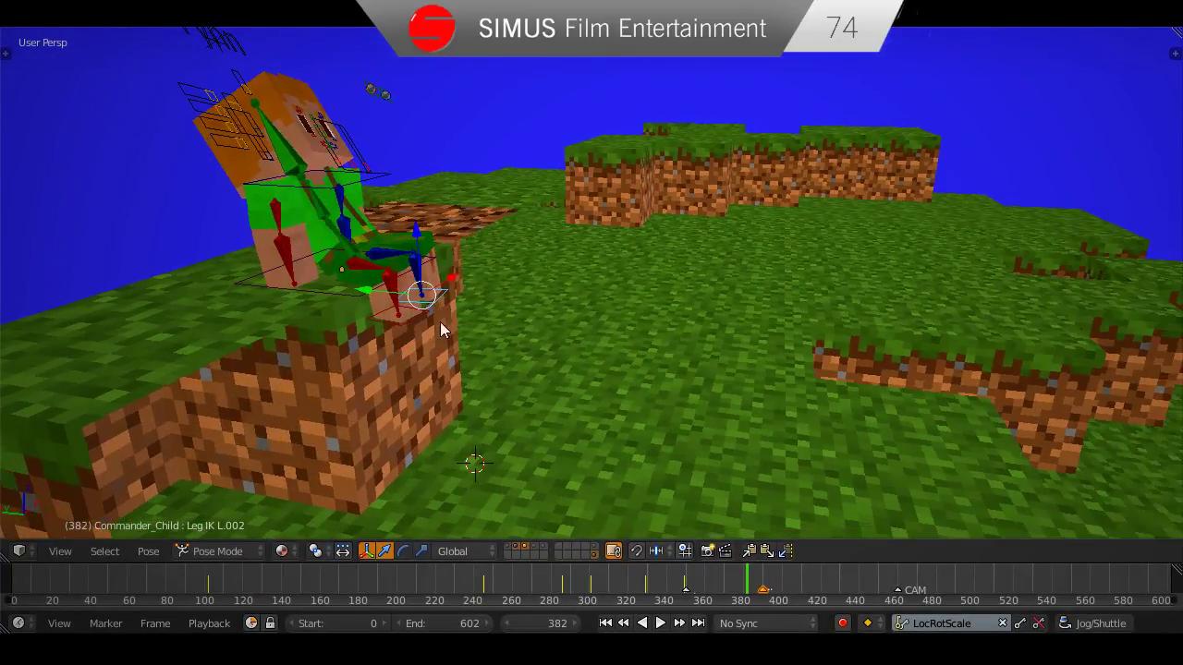
pyautogui.press('g')
pyautogui.press('y')
pyautogui.hotkey('shift', 'x')
pyautogui.rightClick(450, 329)
# At frame 382, move the pelvis bone forward along Y and up along Z so the character stands at the ledge.
pyautogui.rightClick(367, 260)
pyautogui.press('g')
pyautogui.press('y')
pyautogui.click(448, 271)
pyautogui.press('g')
pyautogui.press('z')
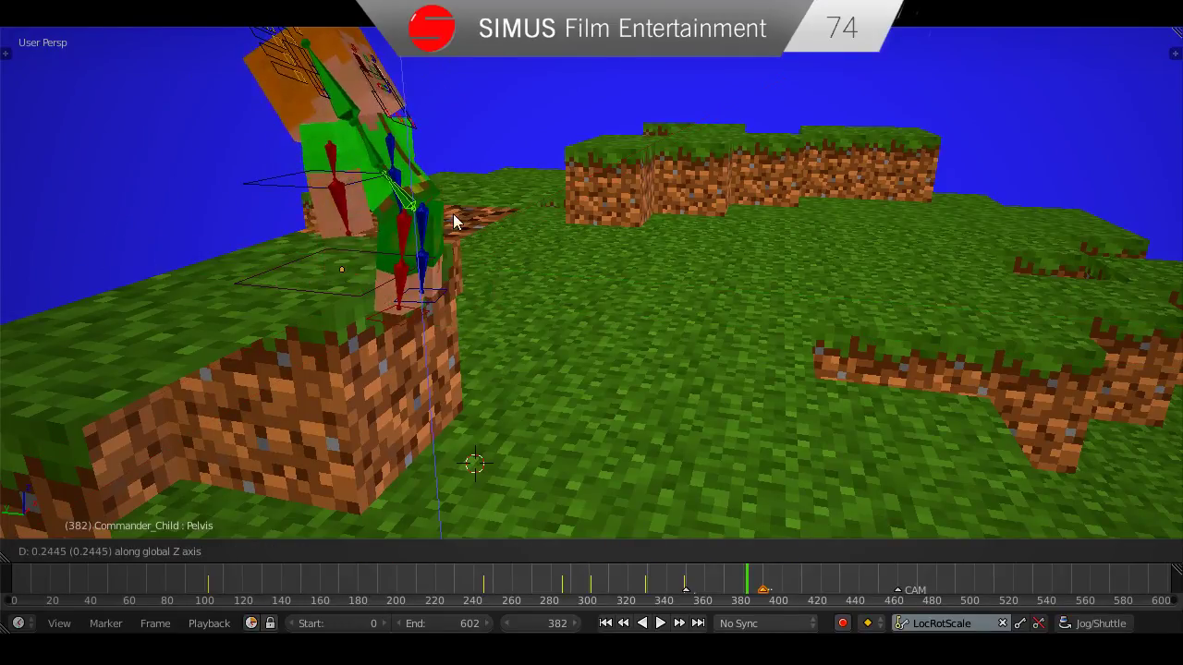
pyautogui.click(444, 243)
# Lower the pelvis and both leg IK bones about 0.85 along Z and shift them about -0.35 along Y, off the ledge.
pyautogui.moveTo(416, 325); pyautogui.dragTo(412, 305, button='middle')
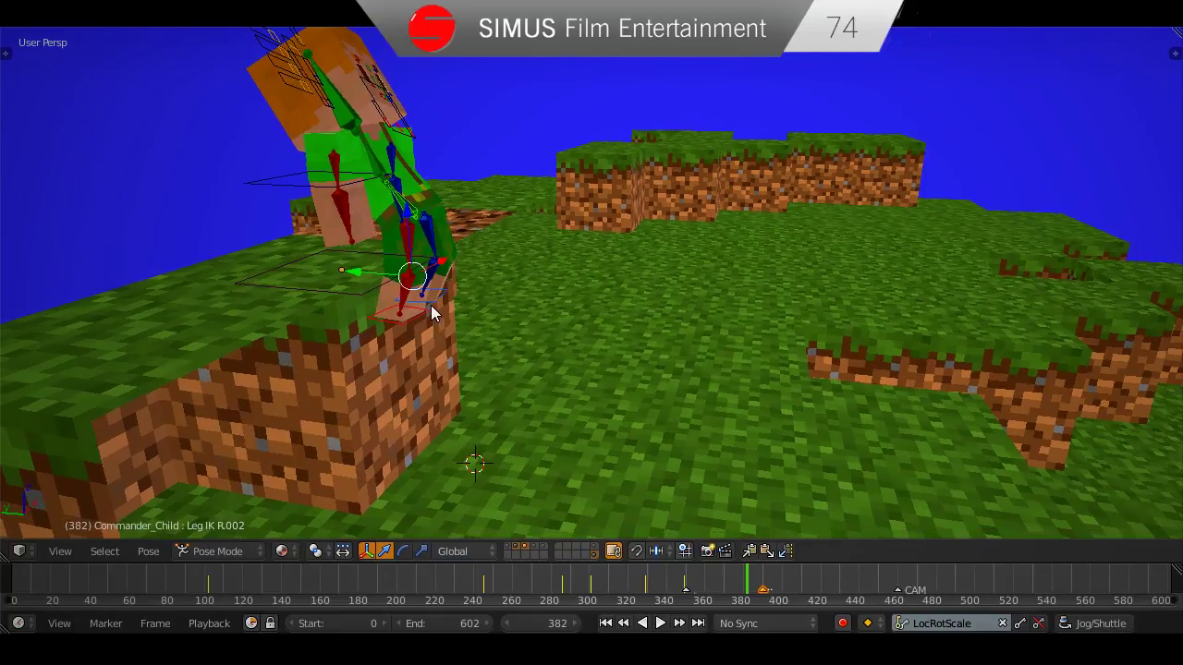
pyautogui.press('g')
pyautogui.press('z')
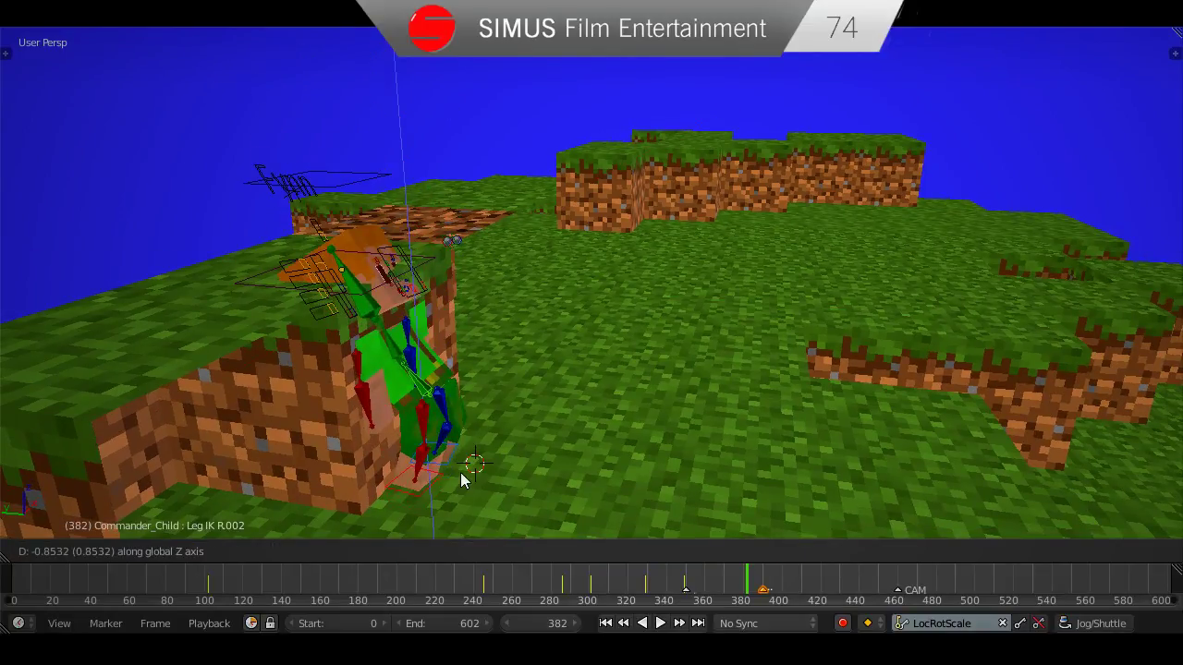
pyautogui.click(462, 476)
pyautogui.moveTo(464, 473); pyautogui.dragTo(536, 407, button='middle')
pyautogui.scroll(4, 471, 443)
pyautogui.press('g')
pyautogui.moveTo(457, 435); pyautogui.dragTo(497, 433, button='middle')
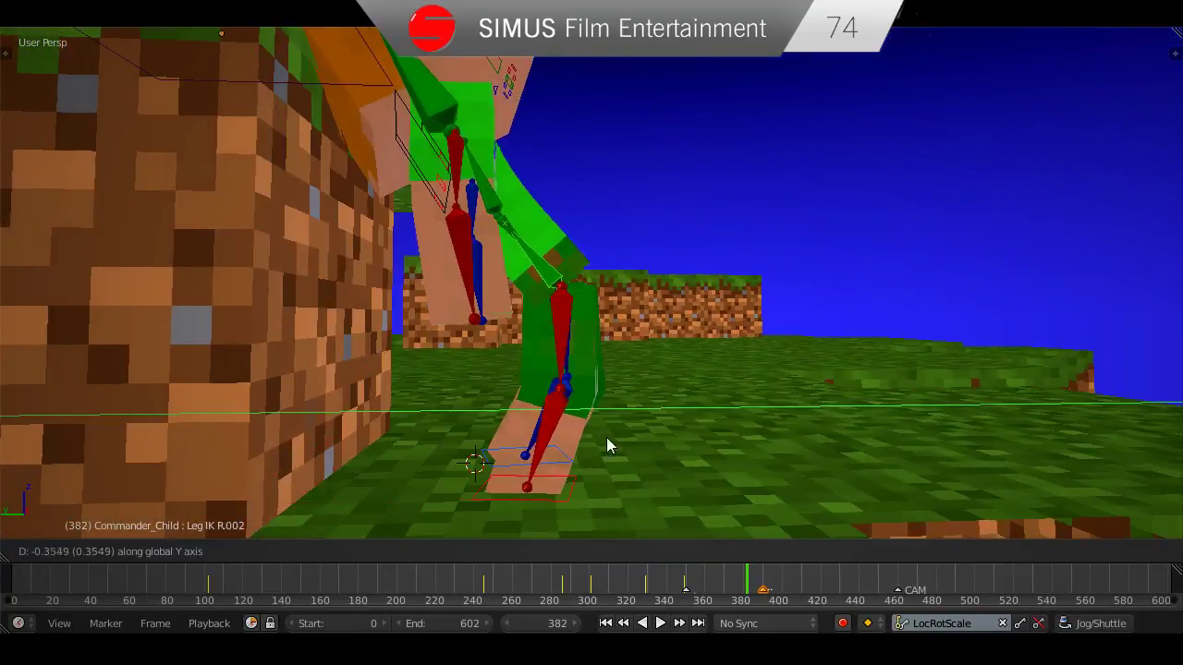
pyautogui.click(606, 439)
# Rotate the lower-body and torso bones to straighten the character's upper body upright.
pyautogui.moveTo(606, 439); pyautogui.dragTo(522, 360, button='middle')
pyautogui.moveTo(602, 404); pyautogui.dragTo(532, 262, button='middle')
pyautogui.press('r')
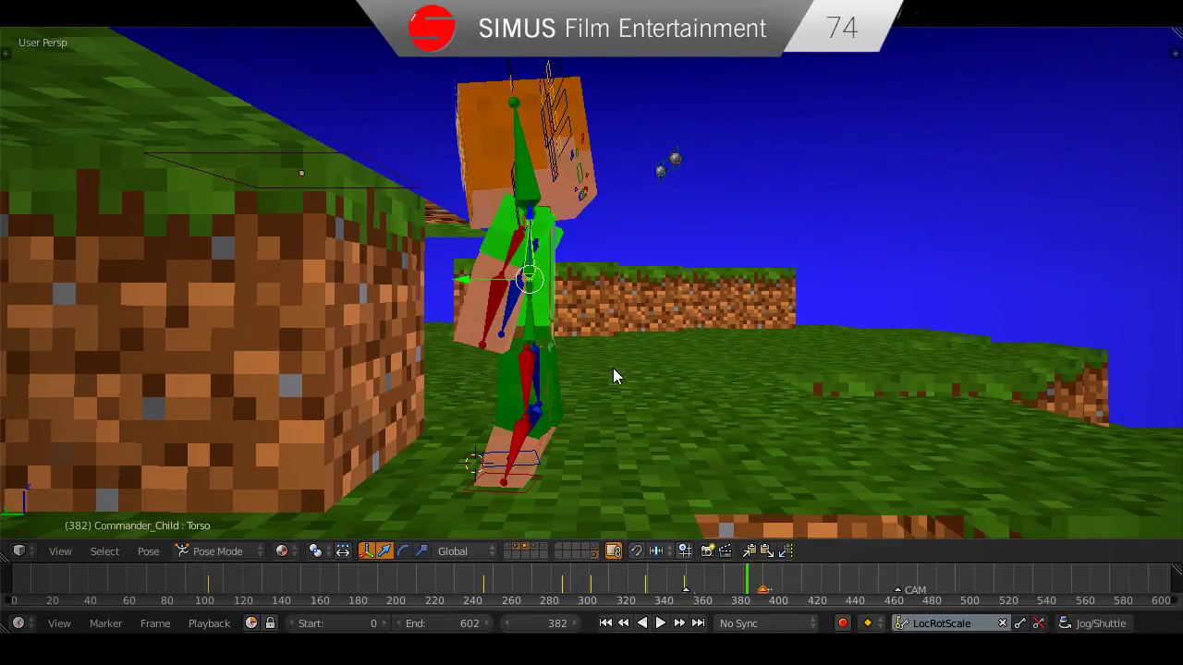
pyautogui.press('r')
pyautogui.click(602, 391)
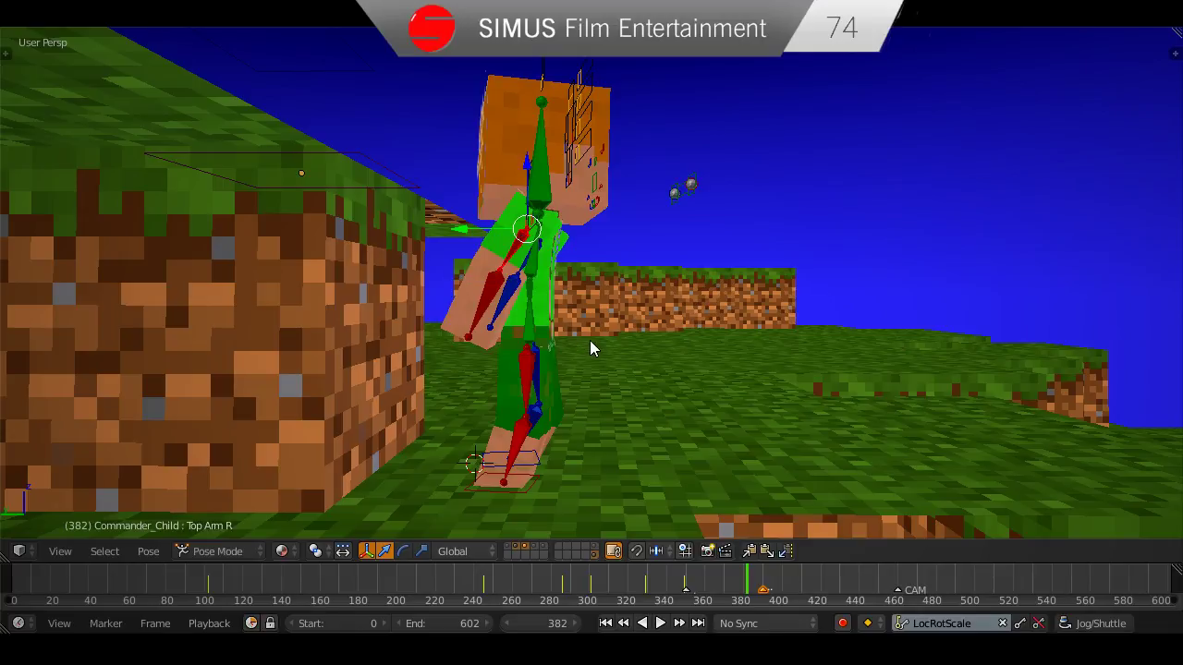
# Rotate the right upper arm bone about X so the arm swings up behind the character.
pyautogui.scroll(1, 590, 340)
pyautogui.press('r')
pyautogui.press('x')
pyautogui.click(508, 409)
pyautogui.scroll(-2, 595, 296)
pyautogui.moveTo(595, 296); pyautogui.dragTo(496, 305, button='middle')
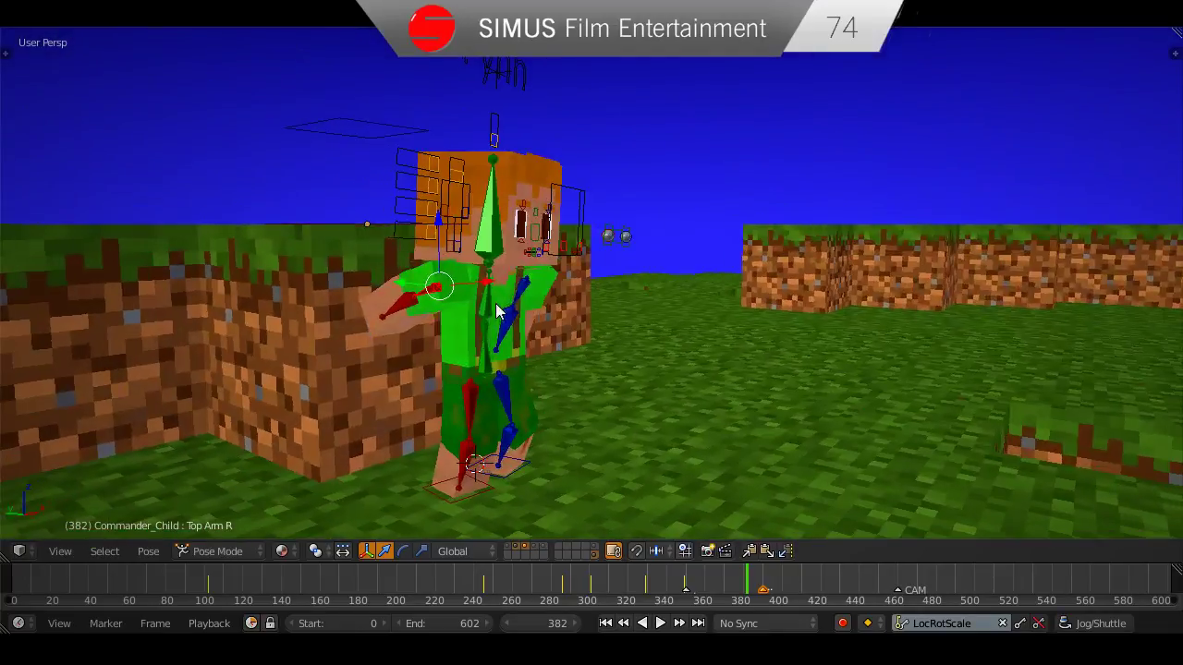
# Finish the pose by tipping the head forward and key all the rig's bones at frame 382.
pyautogui.moveTo(504, 239); pyautogui.dragTo(601, 444, button='middle')
pyautogui.press('r')
pyautogui.click(607, 404)
pyautogui.press('r')
pyautogui.click(558, 431)
pyautogui.press('a')
pyautogui.press('a')
# Save over the scene file and replay the jump off the ledge from about frame 348.
pyautogui.hotkey('ctrl', 's')
pyautogui.click(602, 444)
pyautogui.moveTo(742, 594); pyautogui.dragTo(679, 594)
pyautogui.hotkey('alt', 'a')
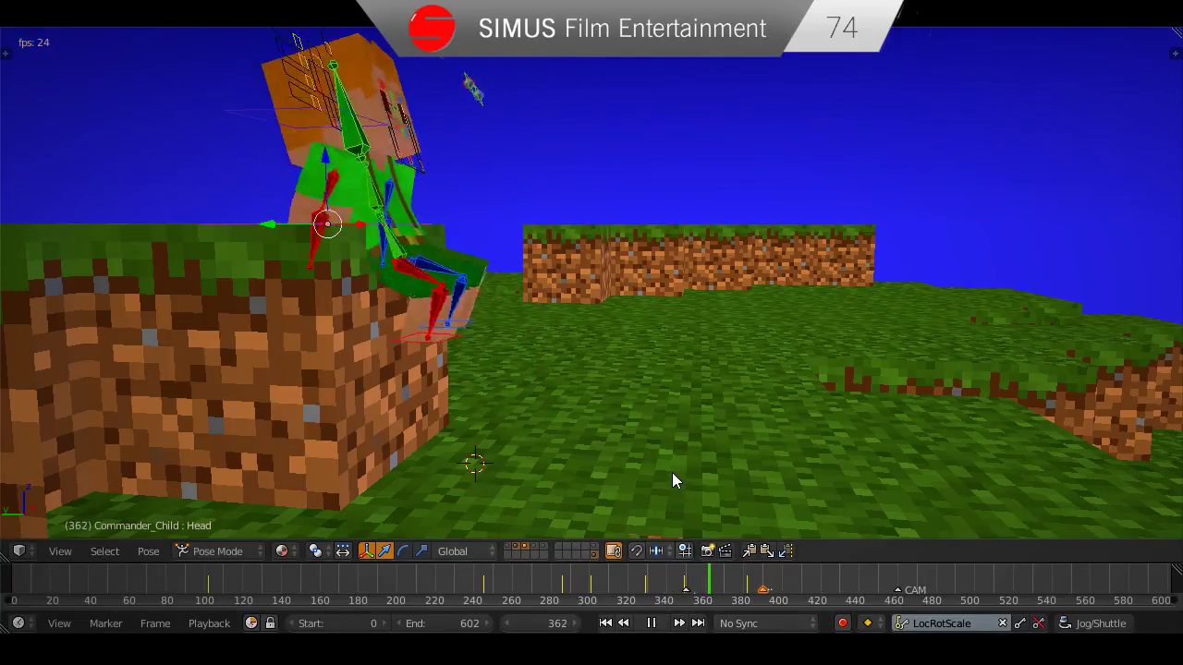
# Key an in-between pose of the jump at about frame 367 and replay the motion up to frame 395.
pyautogui.hotkey('alt', 'a')
pyautogui.moveTo(541, 352); pyautogui.dragTo(677, 418, button='middle')
pyautogui.hotkey('alt', 'a')
pyautogui.hotkey('alt', 'a')
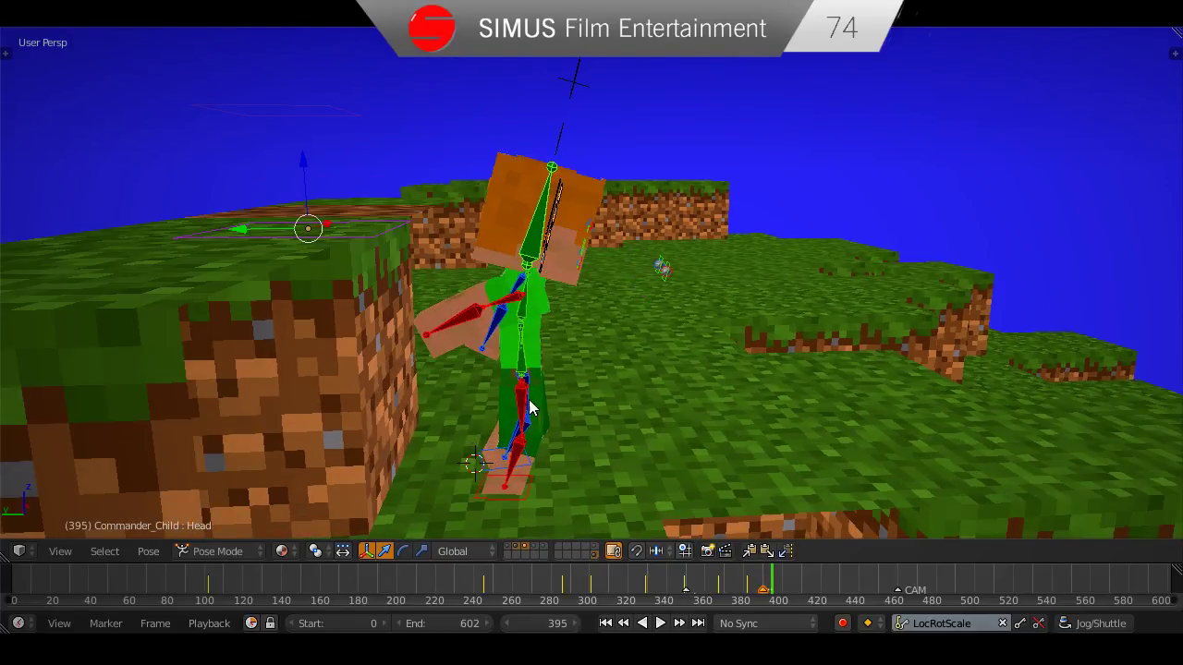
# At frame 395, lower the character's pelvis so the knees bend into a landing crouch.
pyautogui.rightClick(523, 365)
pyautogui.moveTo(529, 366); pyautogui.dragTo(697, 466, button='middle')
pyautogui.press('g')
pyautogui.click(520, 363)
# Rotate the upper arm bones down beside the body and key all the rig's bones at frame 395.
pyautogui.press('r')
pyautogui.click(652, 383)
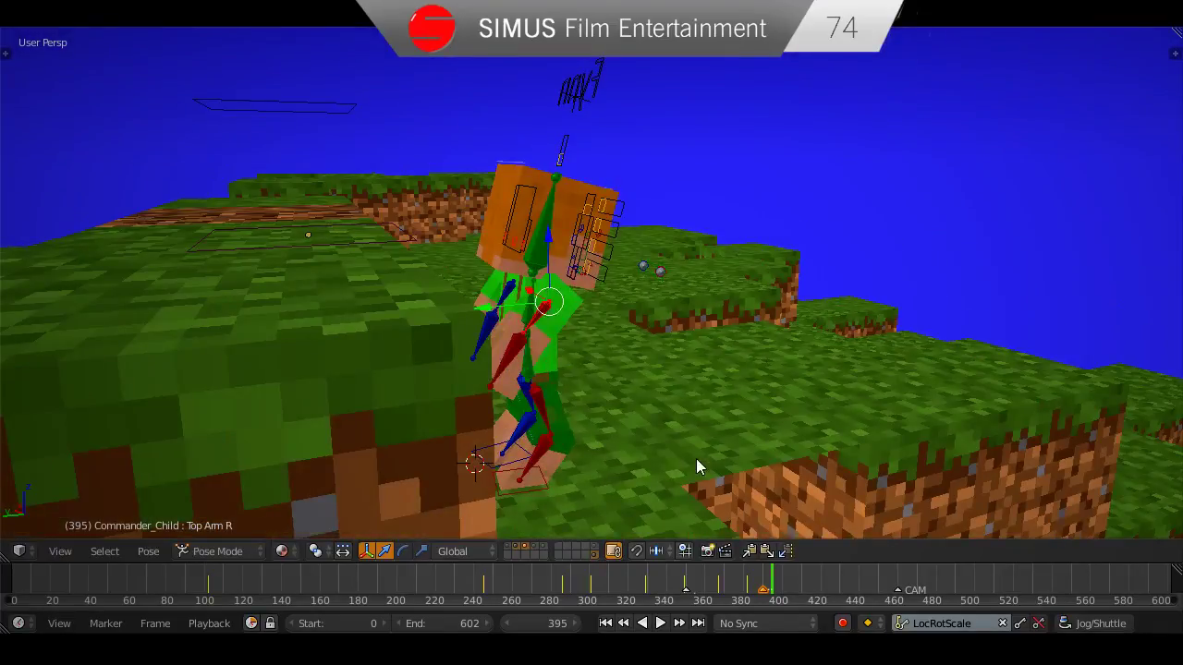
pyautogui.press('r')
pyautogui.click(779, 395)
pyautogui.moveTo(648, 374)
pyautogui.mouseDown(button='middle')
pyautogui.moveTo(630, 359)
pyautogui.moveTo(643, 379)
pyautogui.mouseUp(button='middle')
pyautogui.press('r')
pyautogui.click(682, 367)
pyautogui.press('a')
pyautogui.press('a')
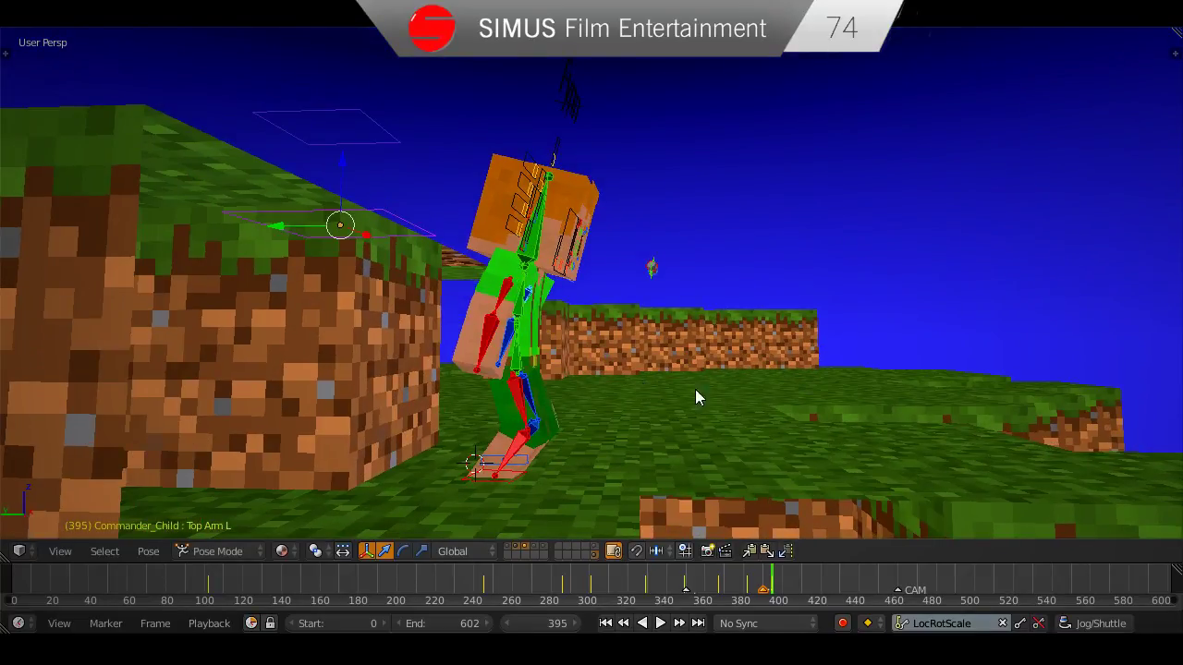
# Replay the jump and crouched landing to check the motion, and return to frame 349.
pyautogui.moveTo(774, 586); pyautogui.dragTo(646, 590)
pyautogui.hotkey('alt', 'a')
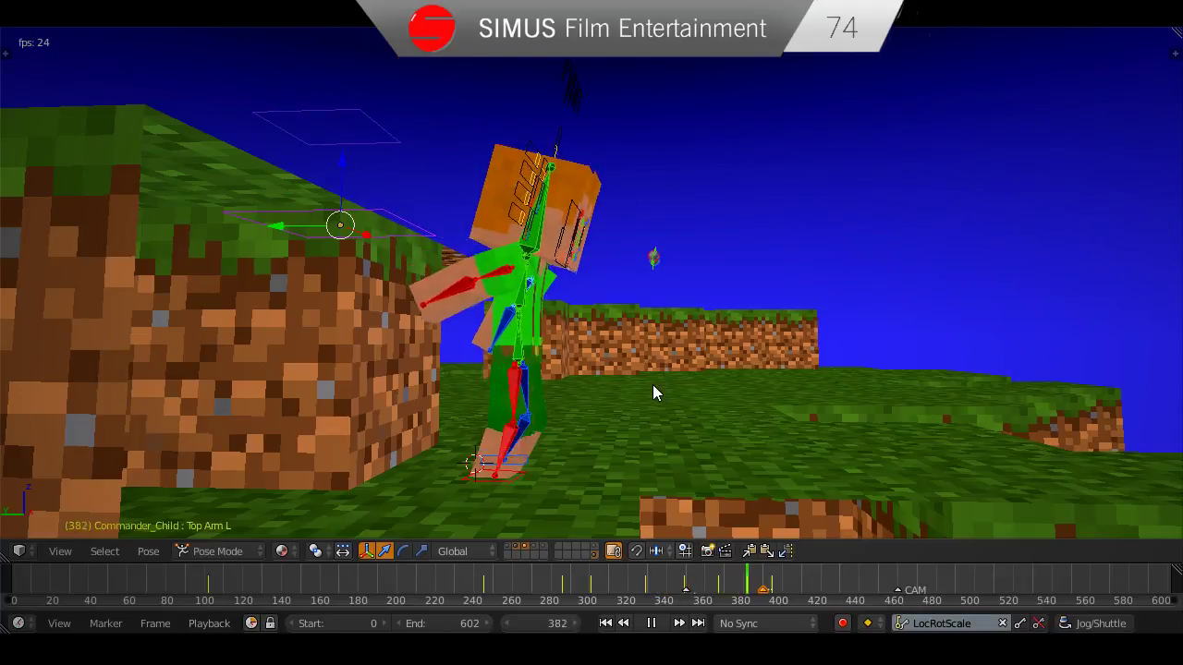
pyautogui.hotkey('alt', 'a')
pyautogui.moveTo(731, 396); pyautogui.dragTo(744, 388, button='middle')
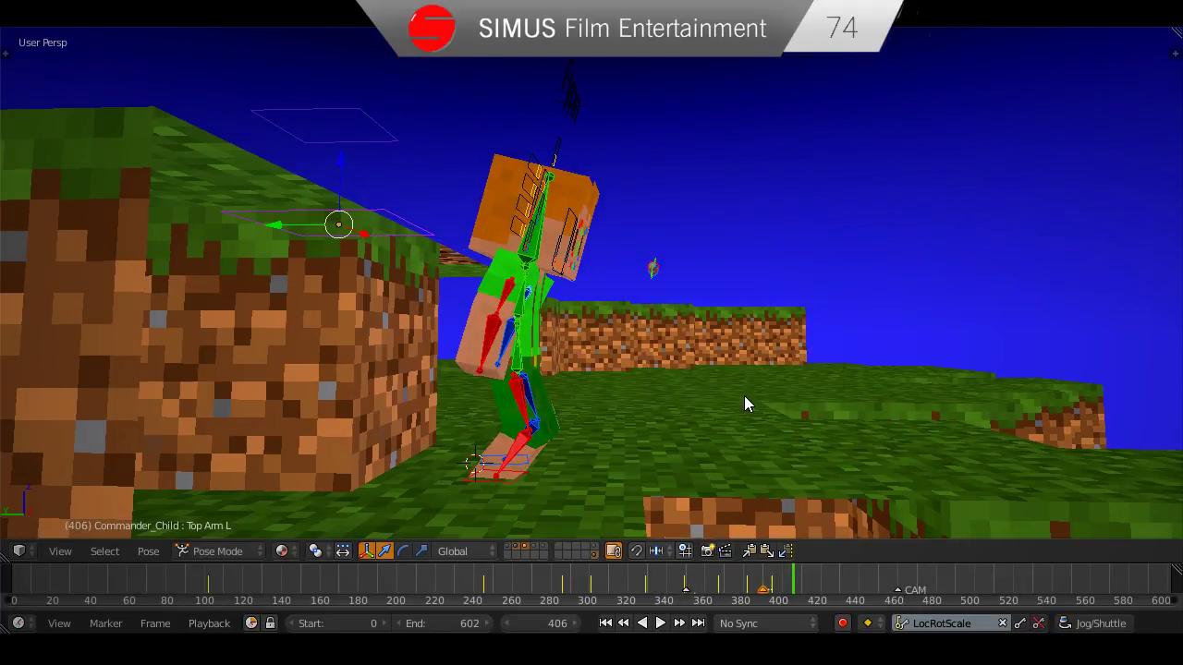
pyautogui.moveTo(796, 585); pyautogui.dragTo(627, 589)
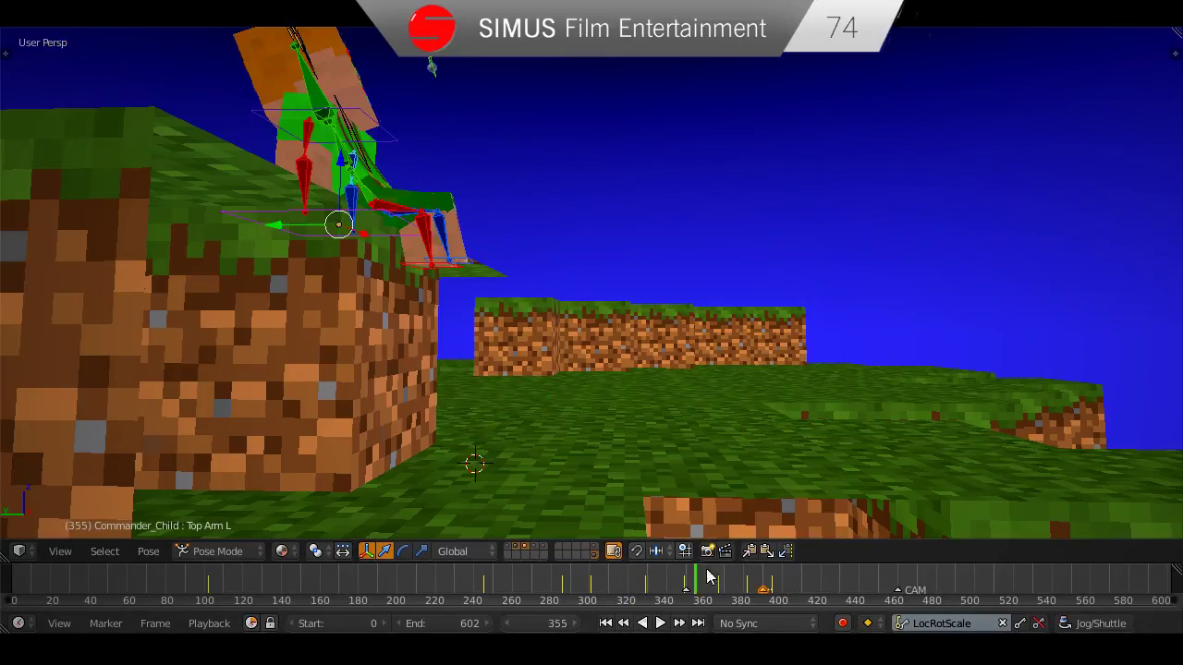
pyautogui.hotkey('alt', 'a')
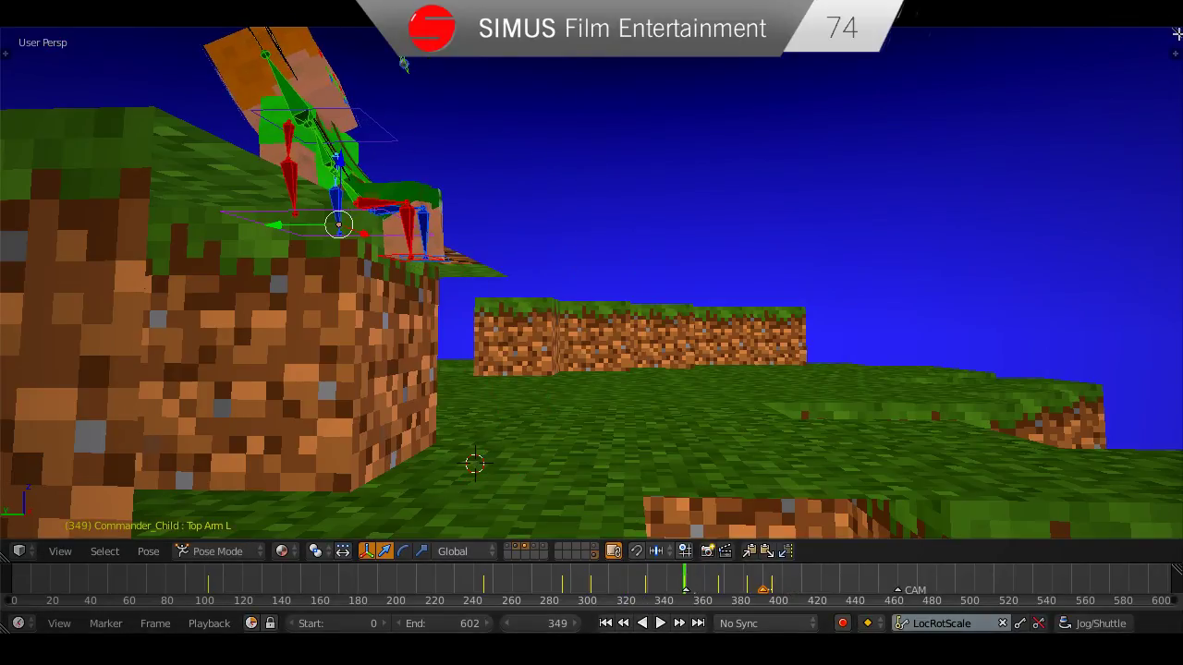
# Split the 3D view into two areas and change the new area to a Dope Sheet.
pyautogui.moveTo(1173, 33); pyautogui.dragTo(736, 105)
pyautogui.click(756, 551)
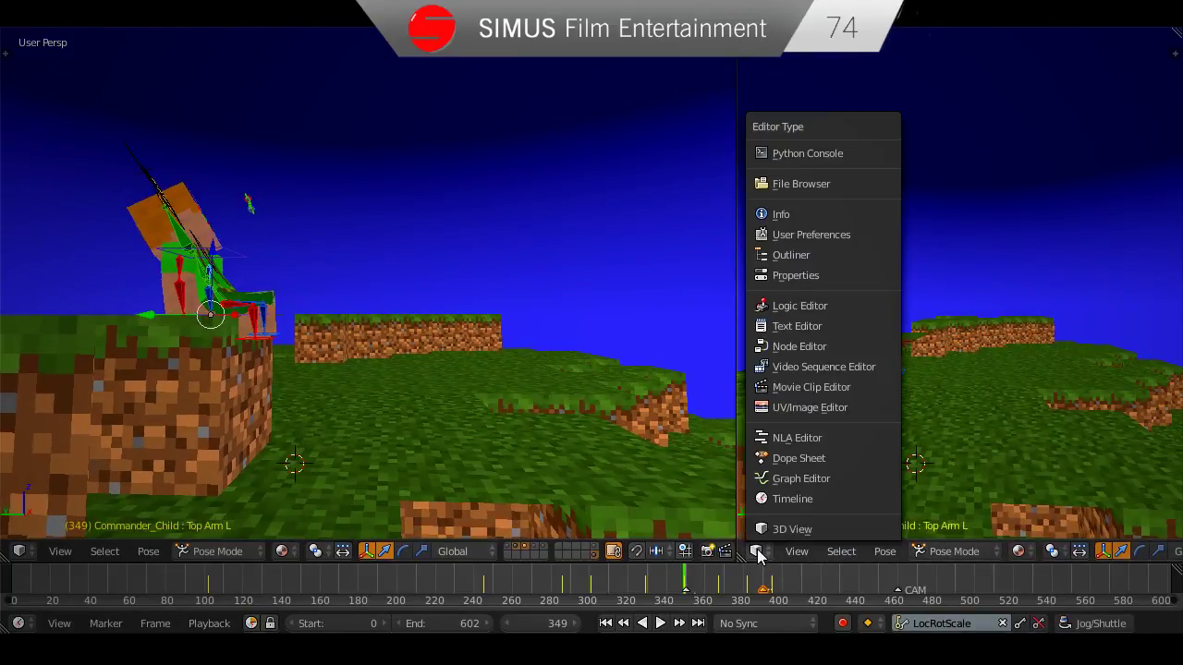
pyautogui.click(749, 453)
# Fit all keyframes into the Dope Sheet, bring the rig's bone channels into view and deselect every keyframe.
pyautogui.press('Home')
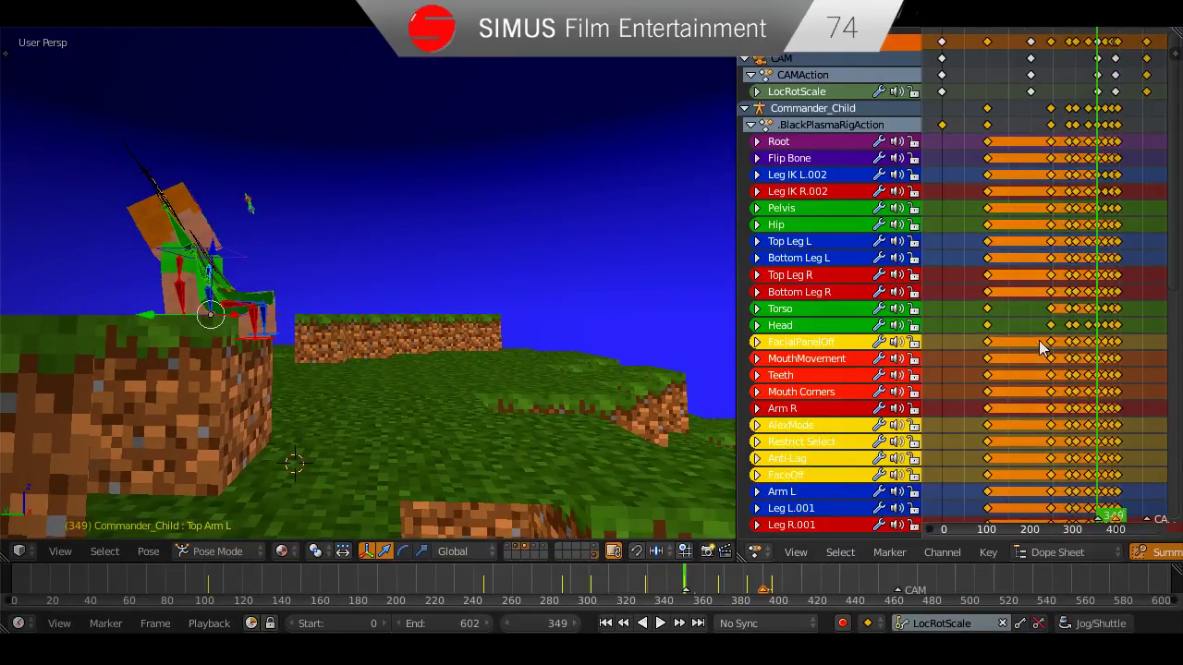
pyautogui.scroll(-4, 1061, 561)
pyautogui.scroll(-2, 1038, 365)
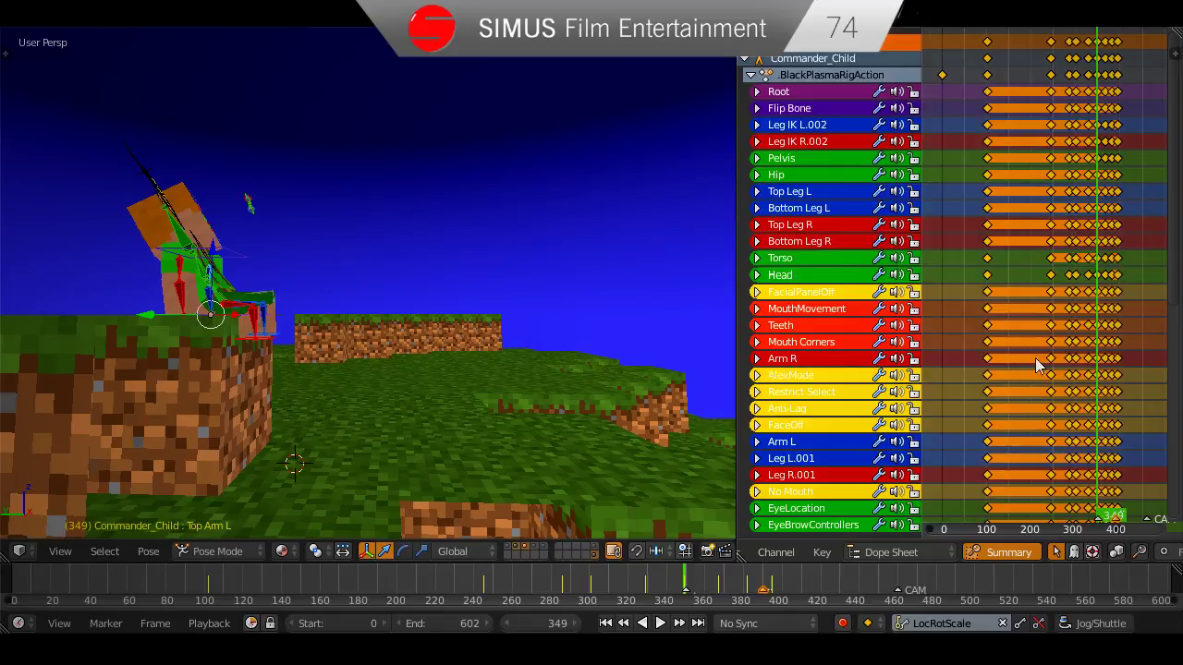
pyautogui.scroll(3, 1037, 362)
pyautogui.press('a')
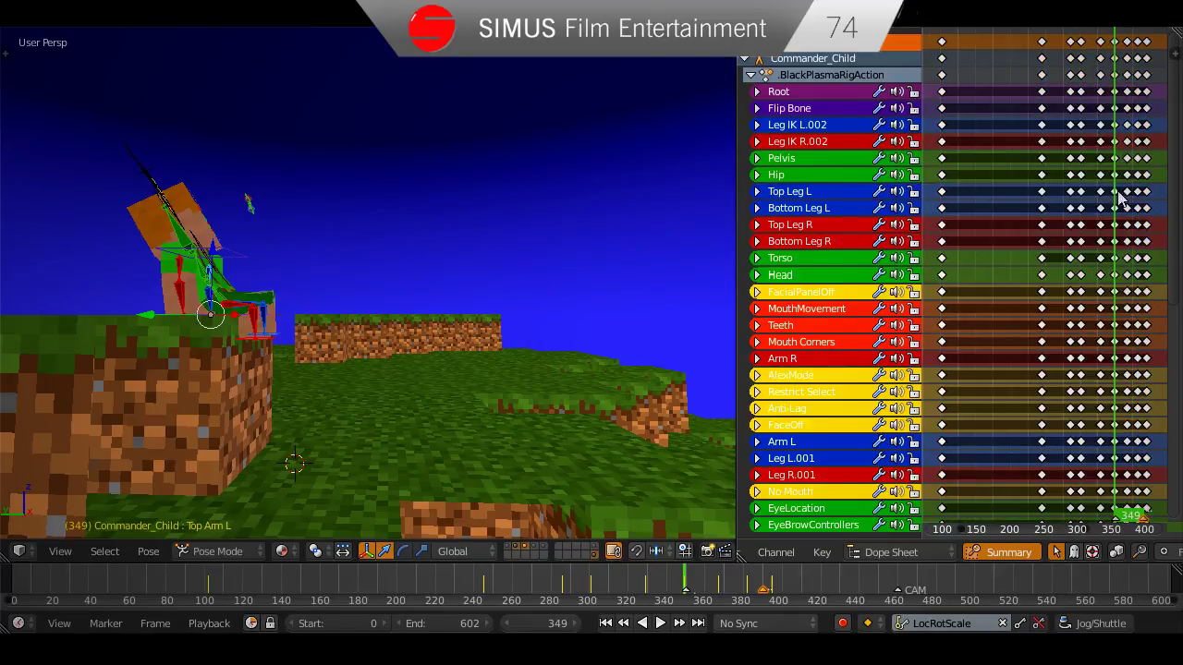
# Collapse the rig's channels, select its keyframes from frame 349 onward and scale their spacing to about 0.58.
pyautogui.click(745, 59)
pyautogui.scroll(4, 1044, 110)
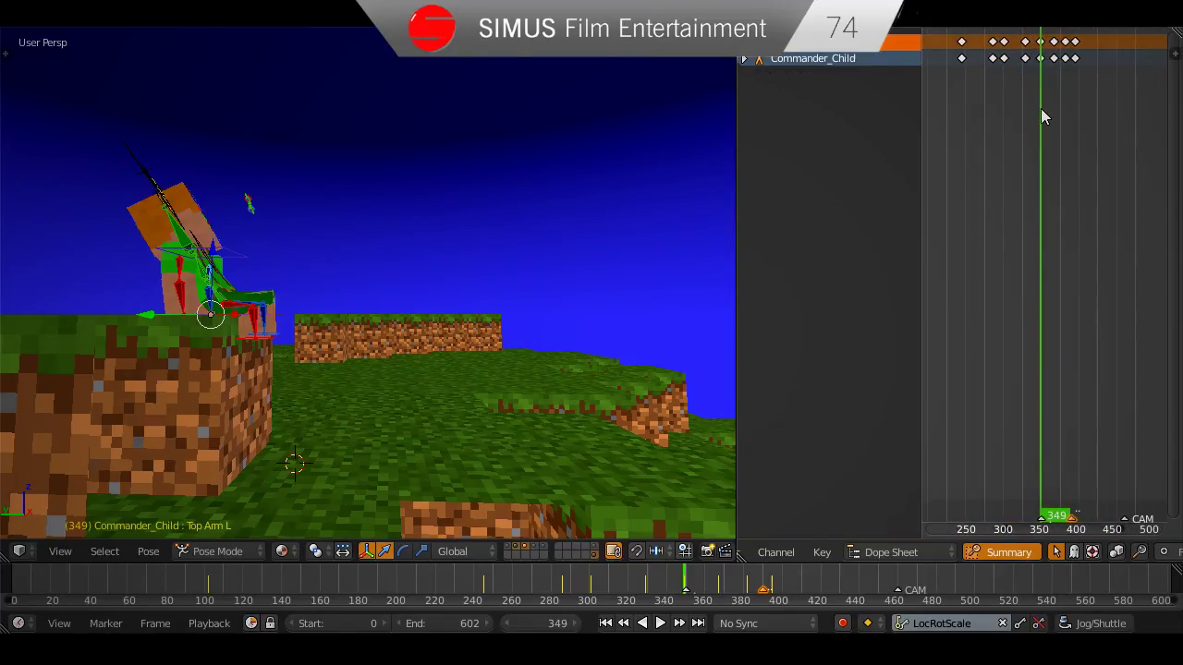
pyautogui.hotkey('alt', 'a')
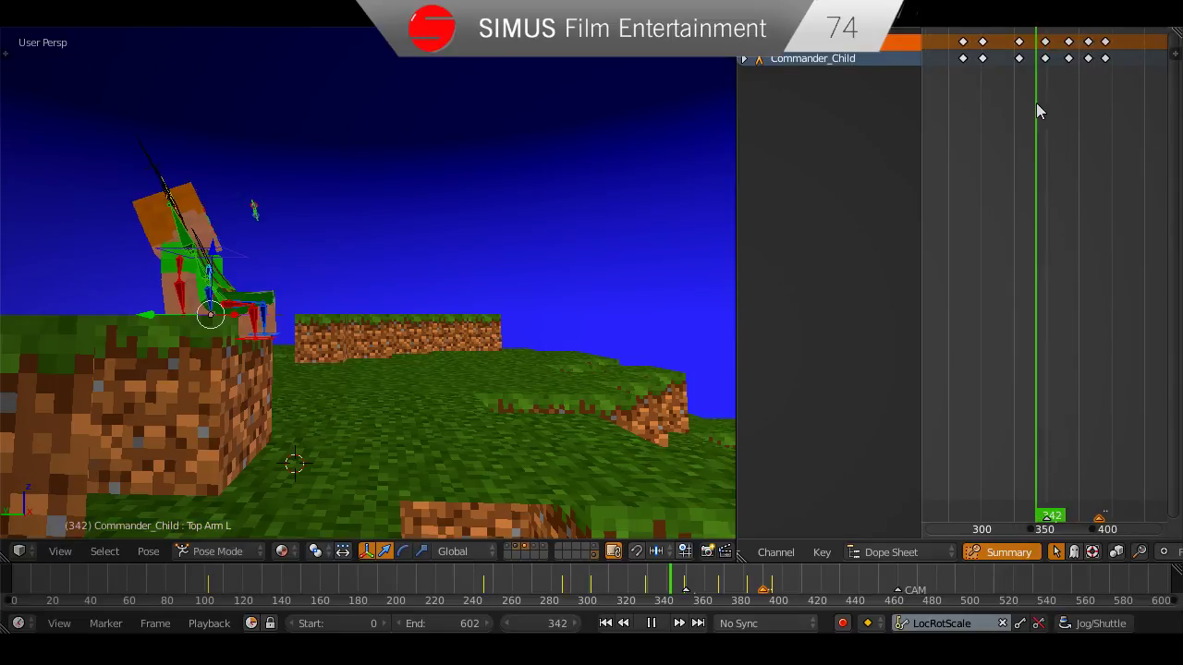
pyautogui.hotkey('alt', 'a')
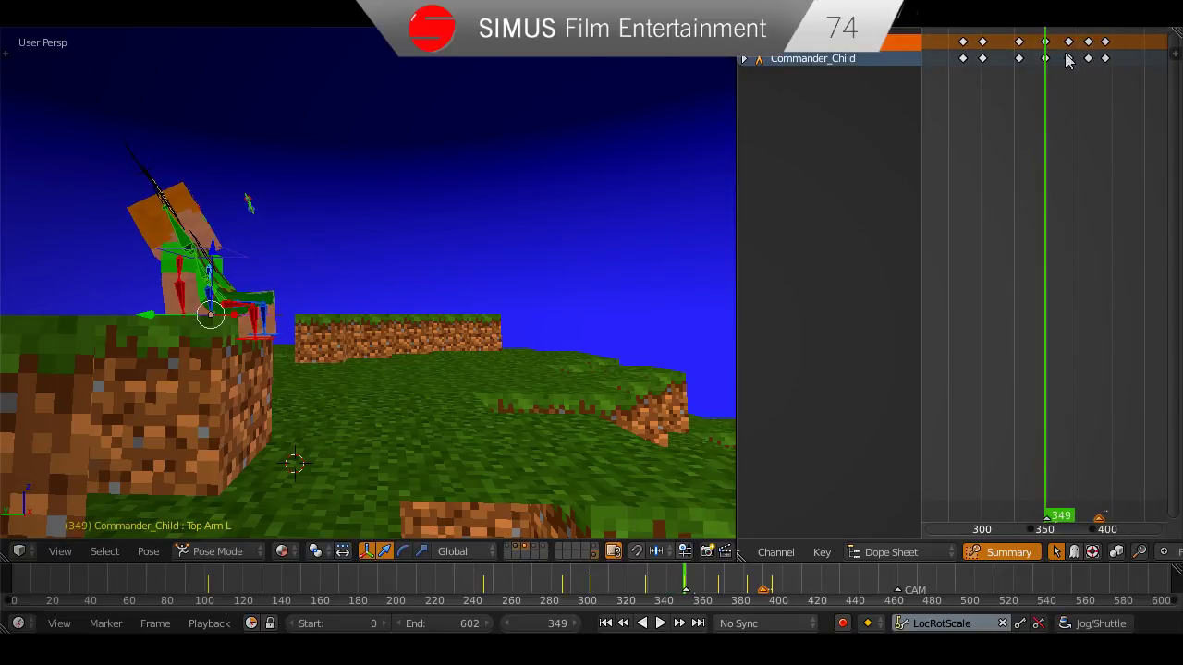
pyautogui.press('a')
pyautogui.press('c')
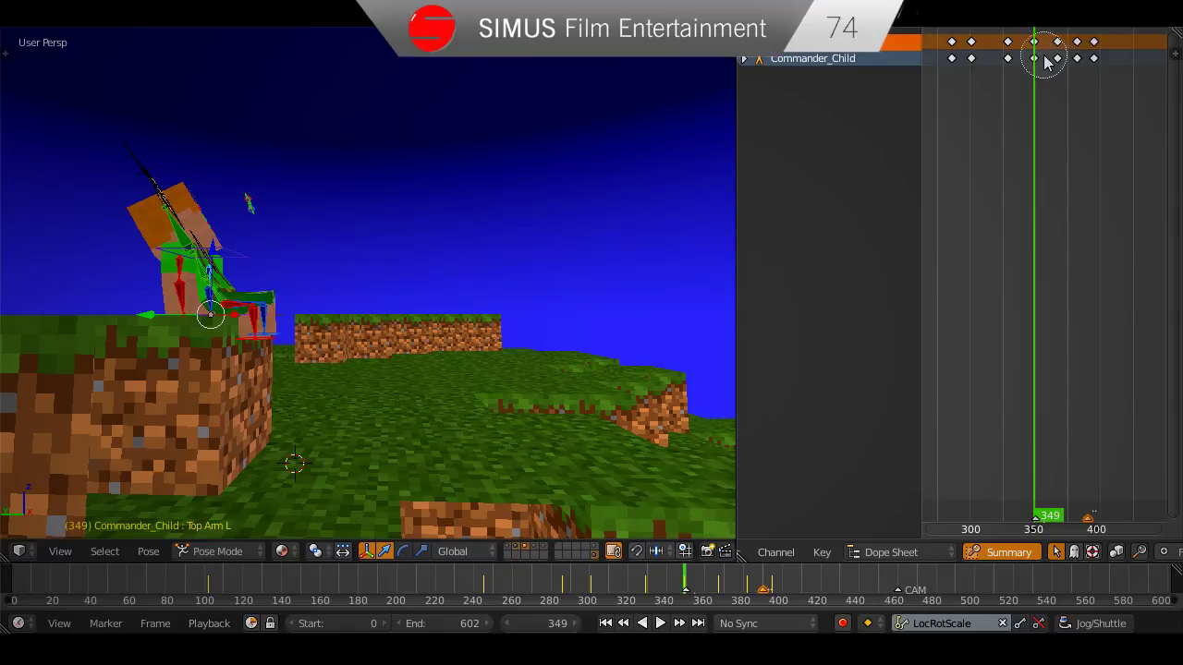
pyautogui.press('s')
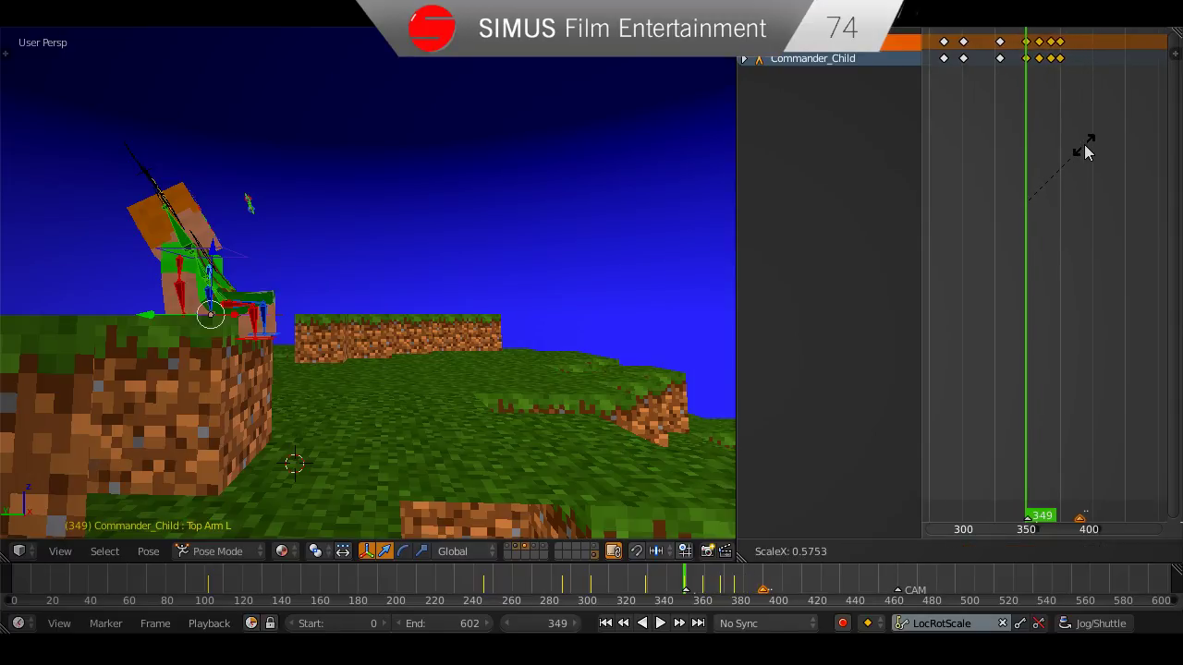
pyautogui.click(1086, 150)
# Replay the shortened jump, including from the camera view, and save the file over the existing one.
pyautogui.hotkey('alt', 'a')
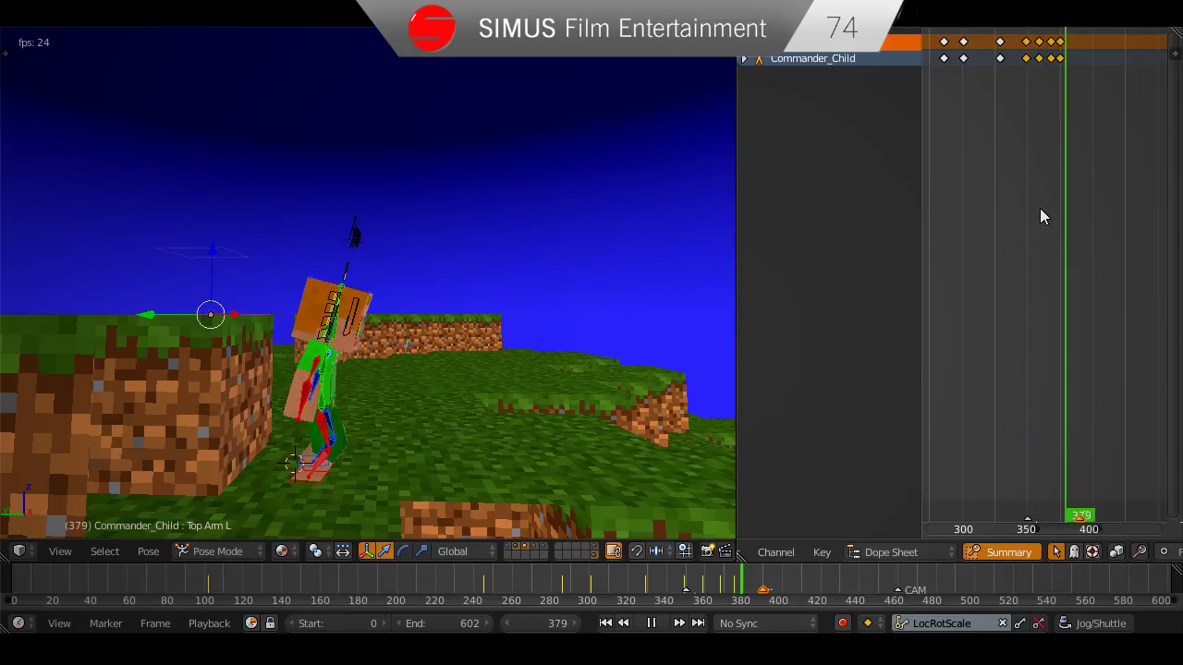
pyautogui.hotkey('alt', 'a')
pyautogui.press('KP_0')
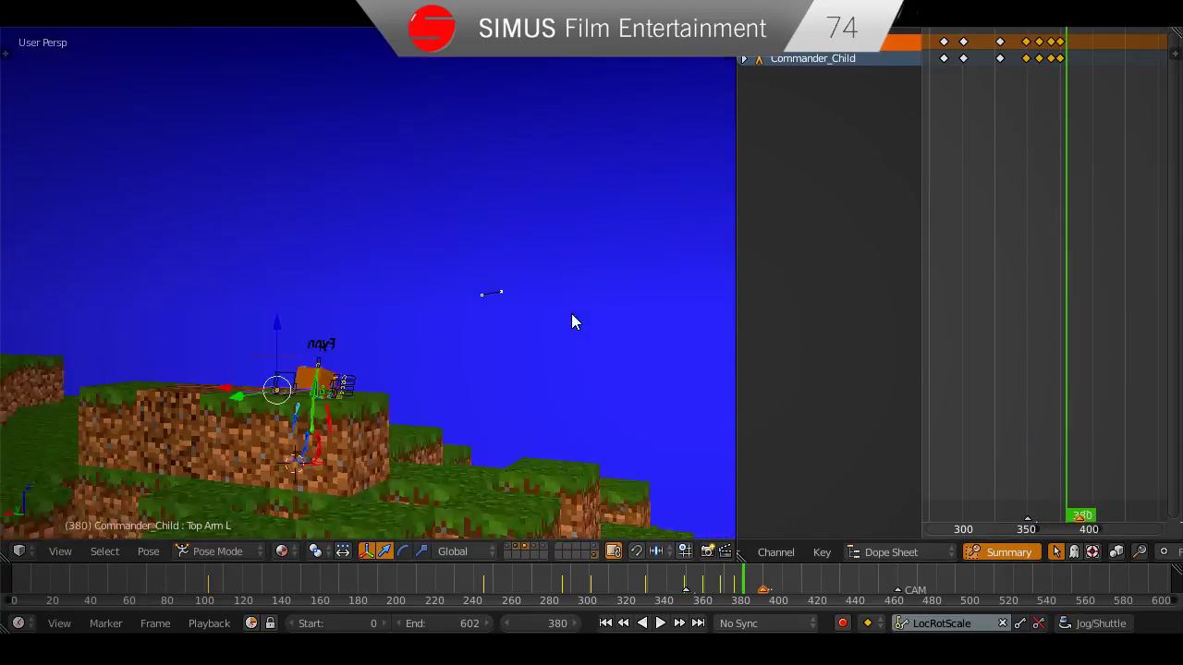
pyautogui.hotkey('alt', 'a')
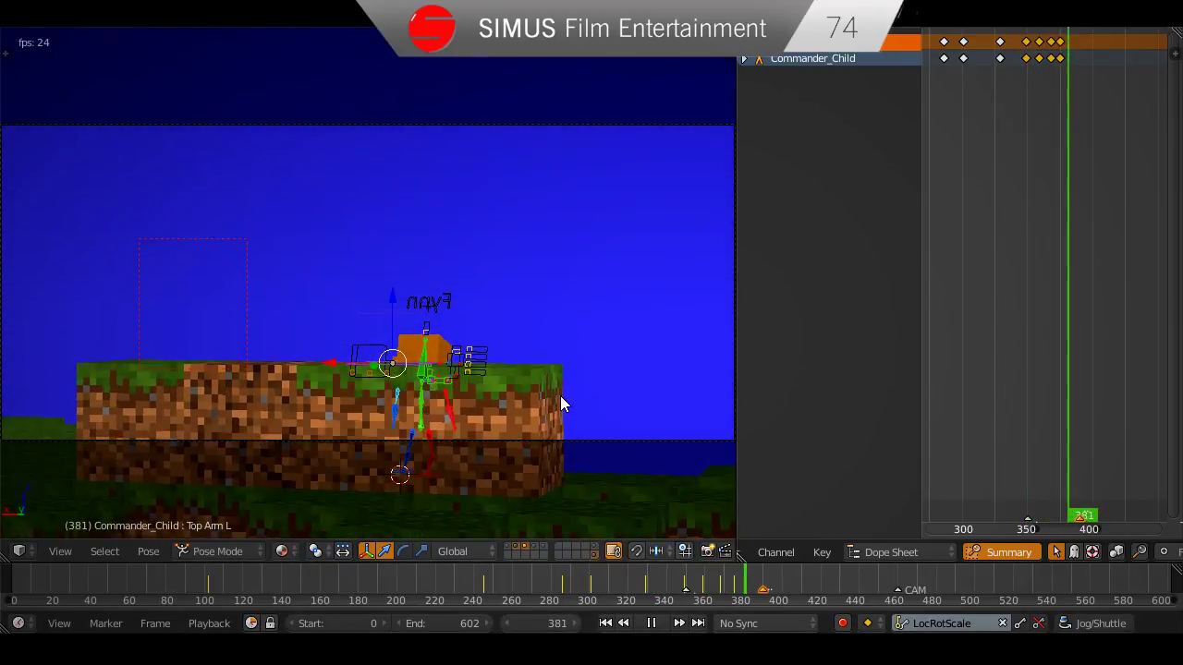
pyautogui.hotkey('alt', 'a')
pyautogui.hotkey('ctrl', 's')
pyautogui.click(581, 429)
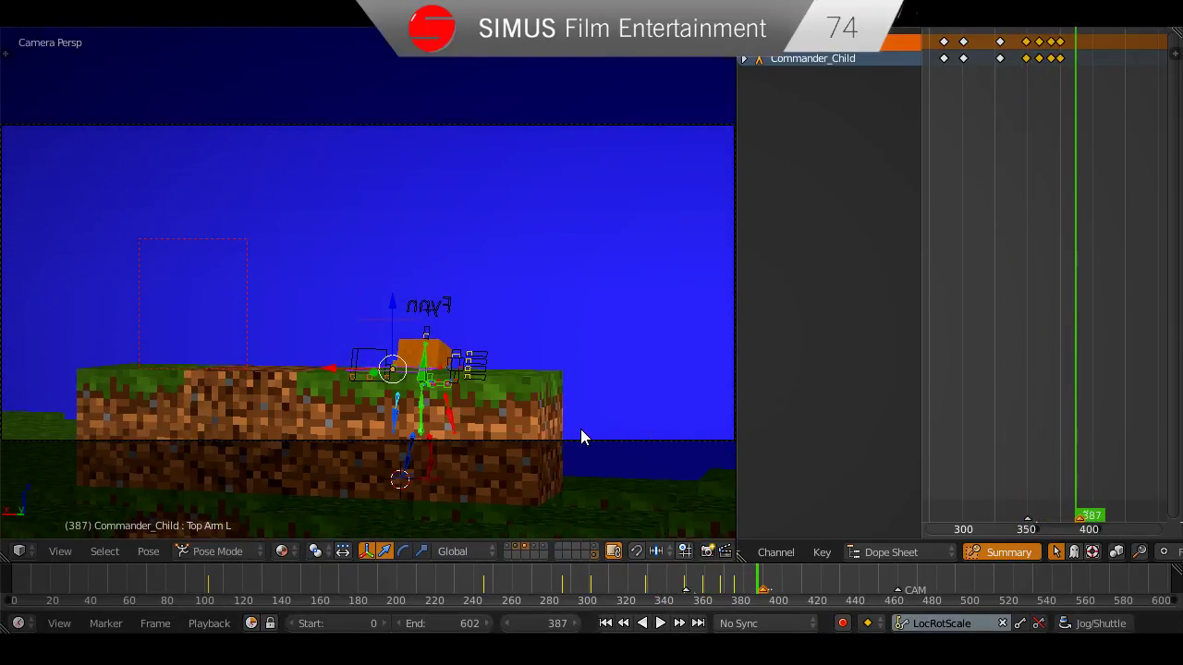
# Replay the jump through the camera with a closer view and stop at frame 358.
pyautogui.scroll(1, 489, 416)
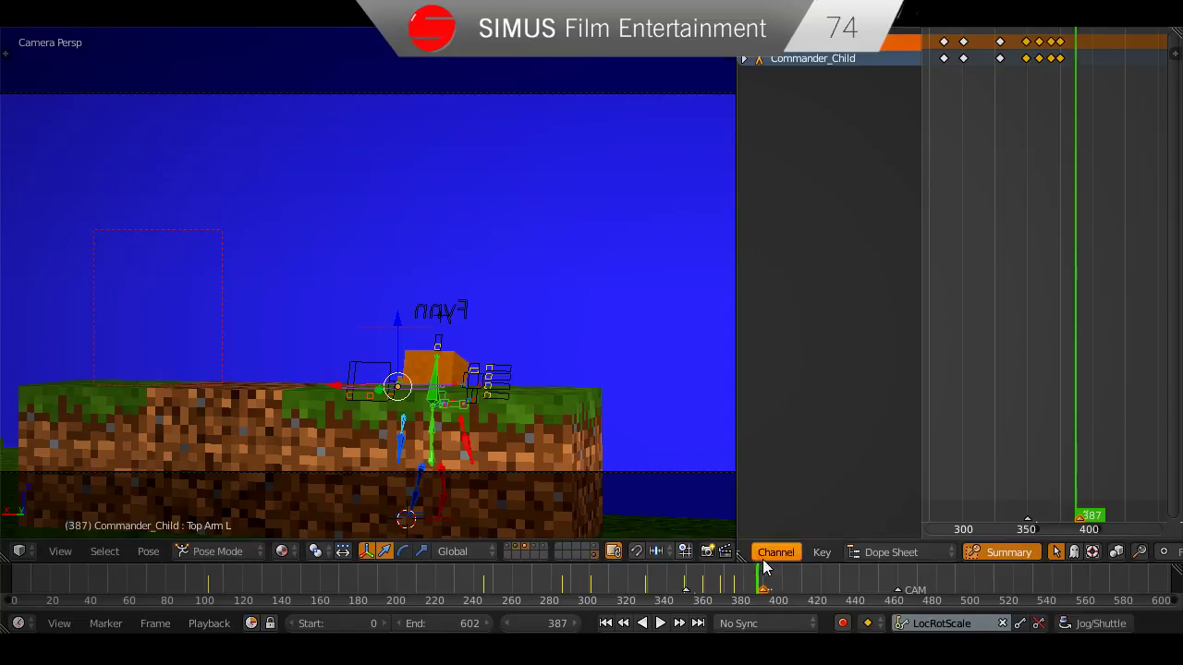
pyautogui.hotkey('alt', 'a')
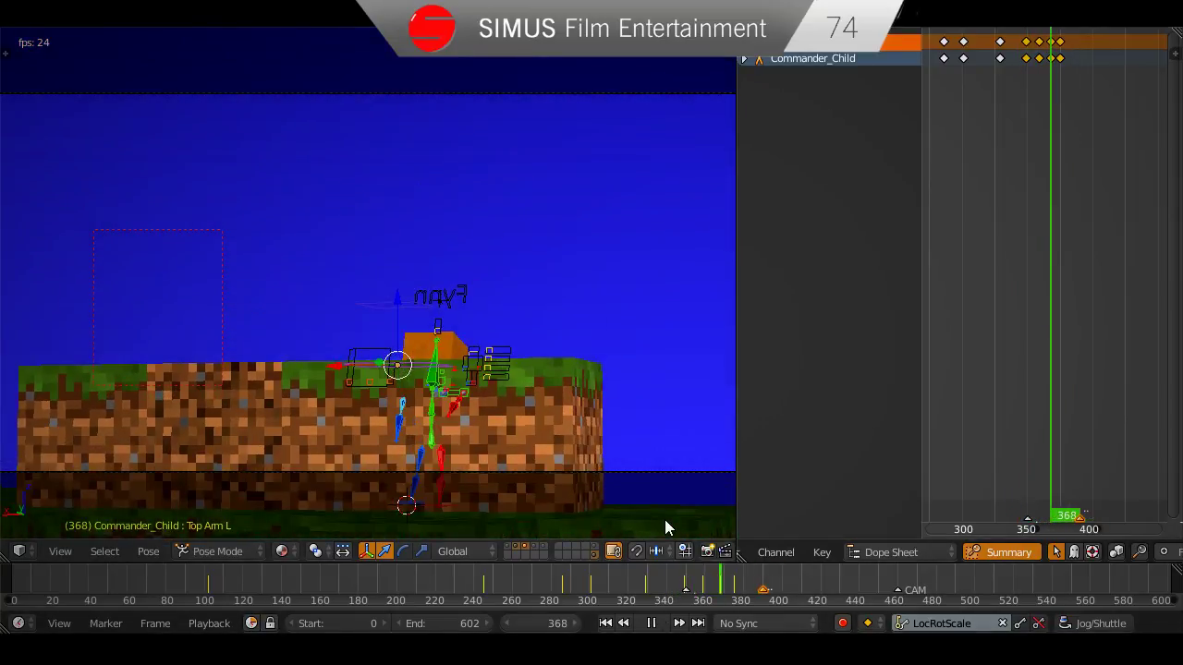
pyautogui.hotkey('alt', 'a')
pyautogui.moveTo(706, 580); pyautogui.dragTo(699, 592)
pyautogui.hotkey('alt', 'a')
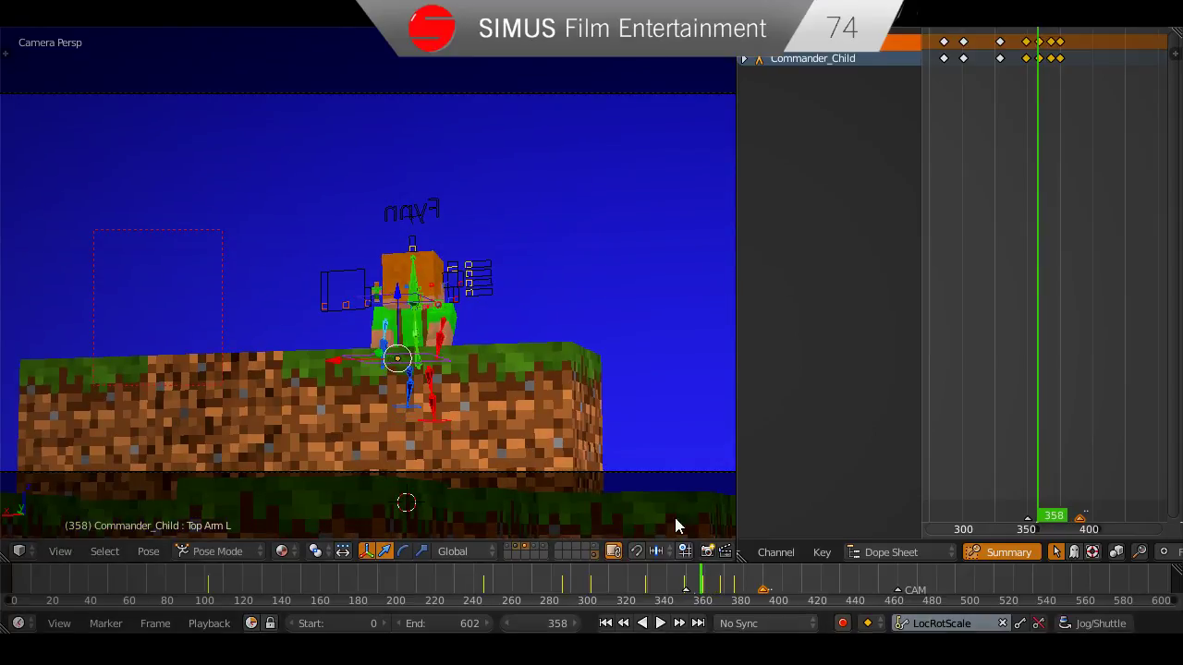
# At frame 359, rotate the left upper arm backward about X and bend the left lower arm.
pyautogui.press('Right')
pyautogui.moveTo(444, 323); pyautogui.dragTo(375, 452, button='middle')
pyautogui.scroll(-2, 295, 357)
pyautogui.moveTo(440, 388); pyautogui.dragTo(513, 454, button='middle')
pyautogui.rightClick(504, 461)
pyautogui.rightClick(425, 404)
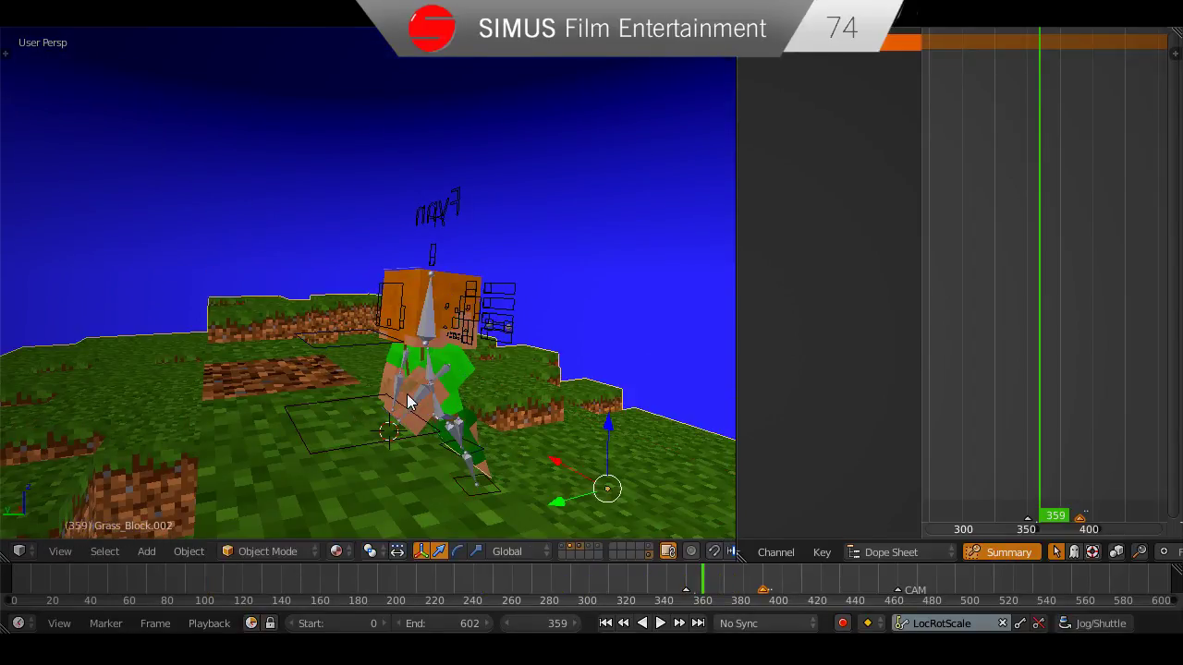
pyautogui.scroll(2, 409, 403)
pyautogui.rightClick(434, 390)
pyautogui.moveTo(442, 405); pyautogui.dragTo(411, 453, button='middle')
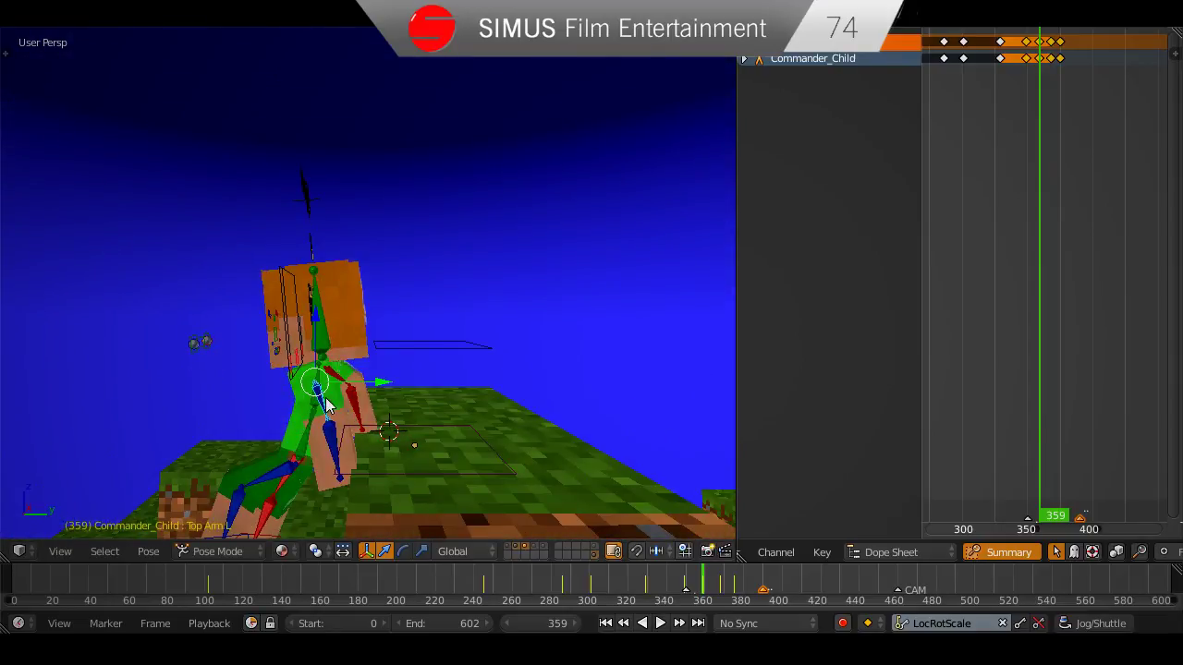
pyautogui.press('r')
pyautogui.press('x')
pyautogui.click(379, 450)
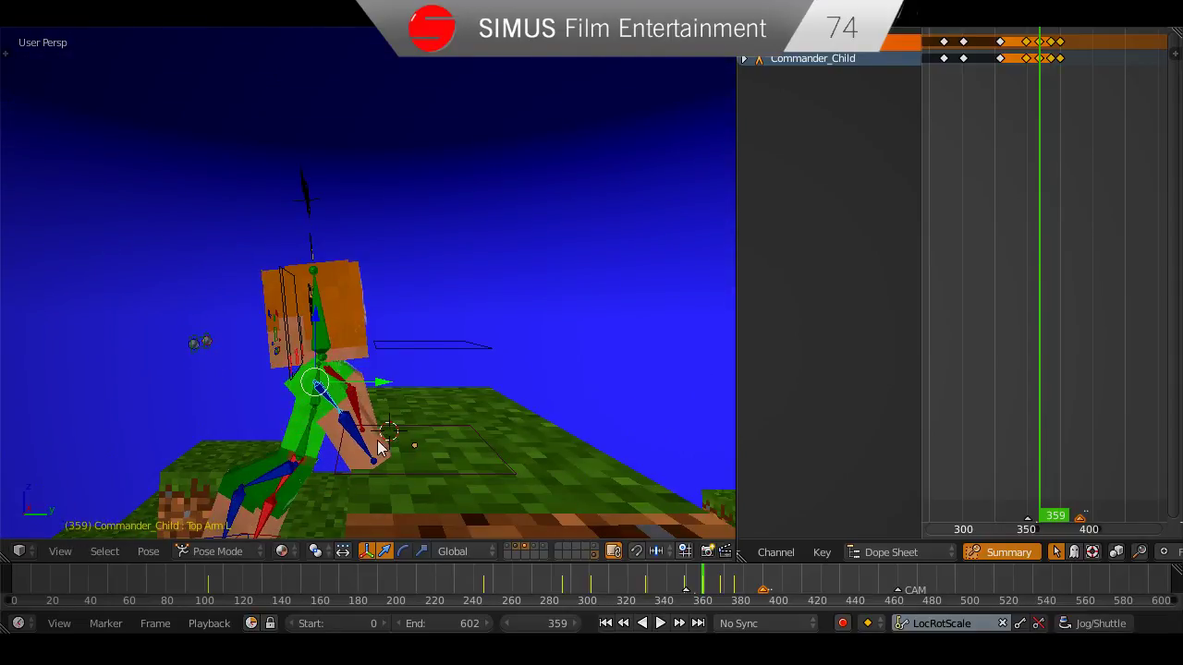
pyautogui.press('r')
pyautogui.click(404, 463)
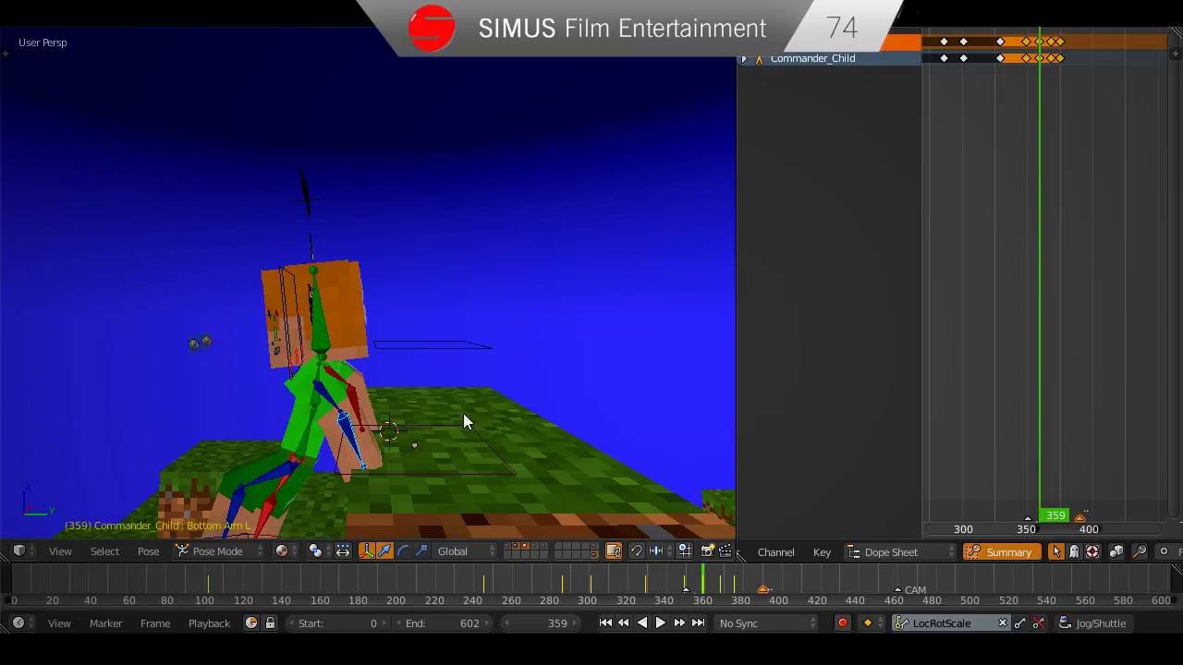
# Tilt the head bone forward in the push-off pose at frame 359.
pyautogui.moveTo(463, 413); pyautogui.dragTo(188, 426, button='middle')
pyautogui.moveTo(332, 431); pyautogui.dragTo(454, 379, button='middle')
pyautogui.rightClick(457, 382)
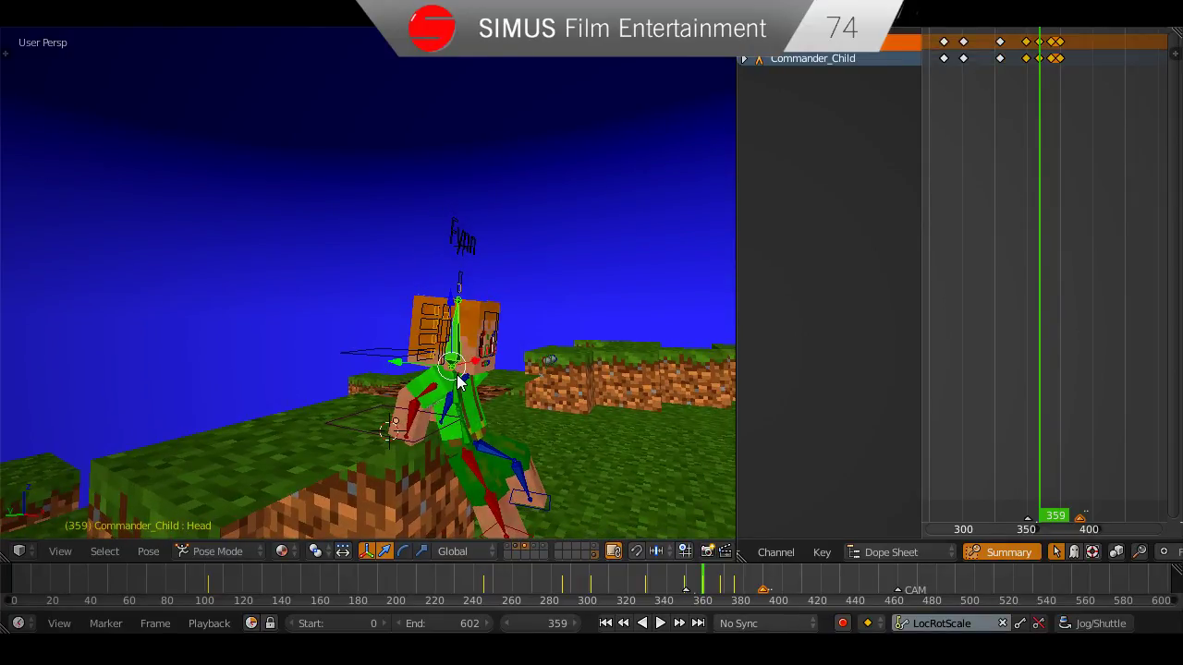
# Replay the jump from before frame 349 through the landing and save the file.
pyautogui.hotkey('alt', 'a')
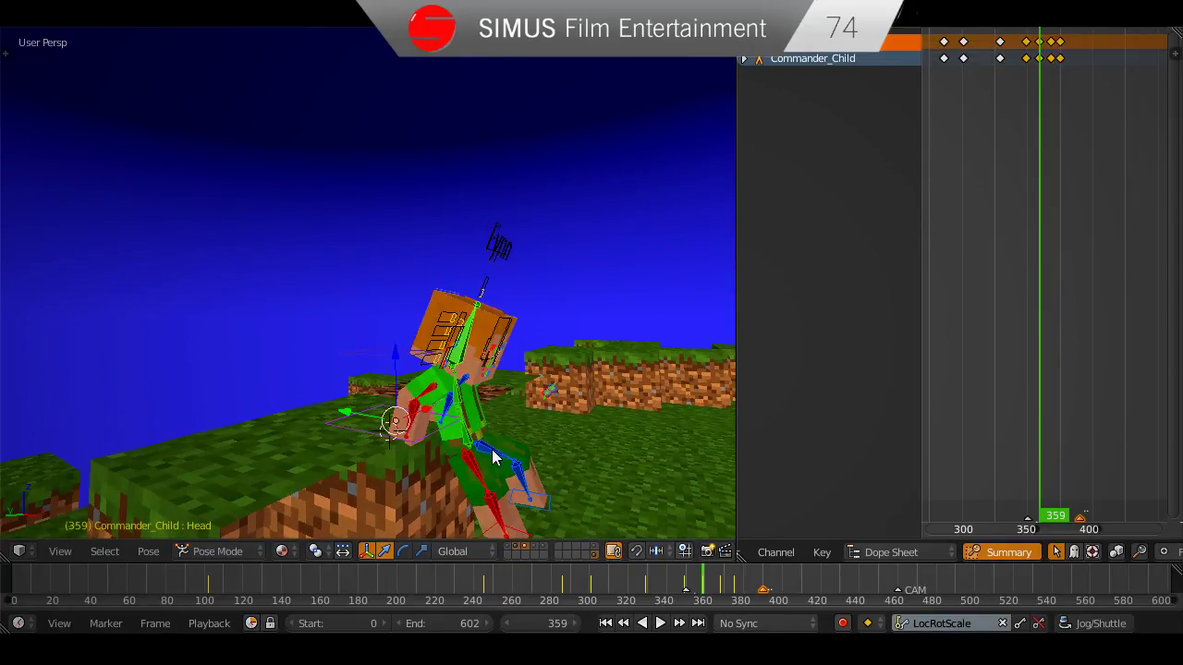
pyautogui.click(686, 588)
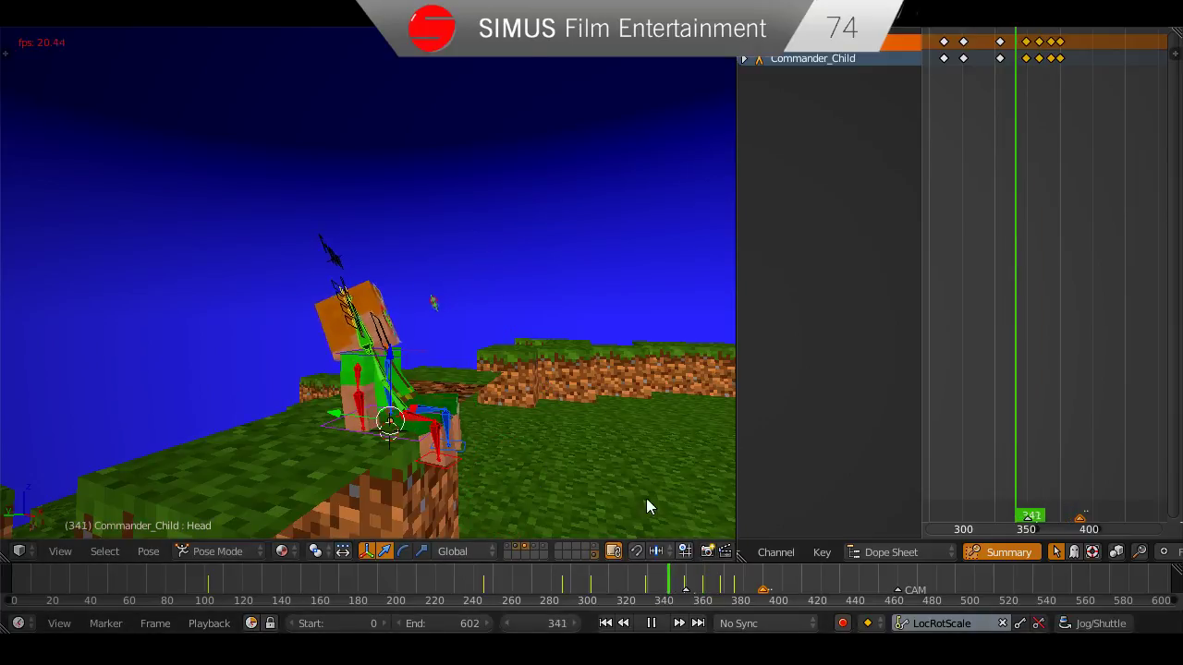
pyautogui.hotkey('alt', 'a')
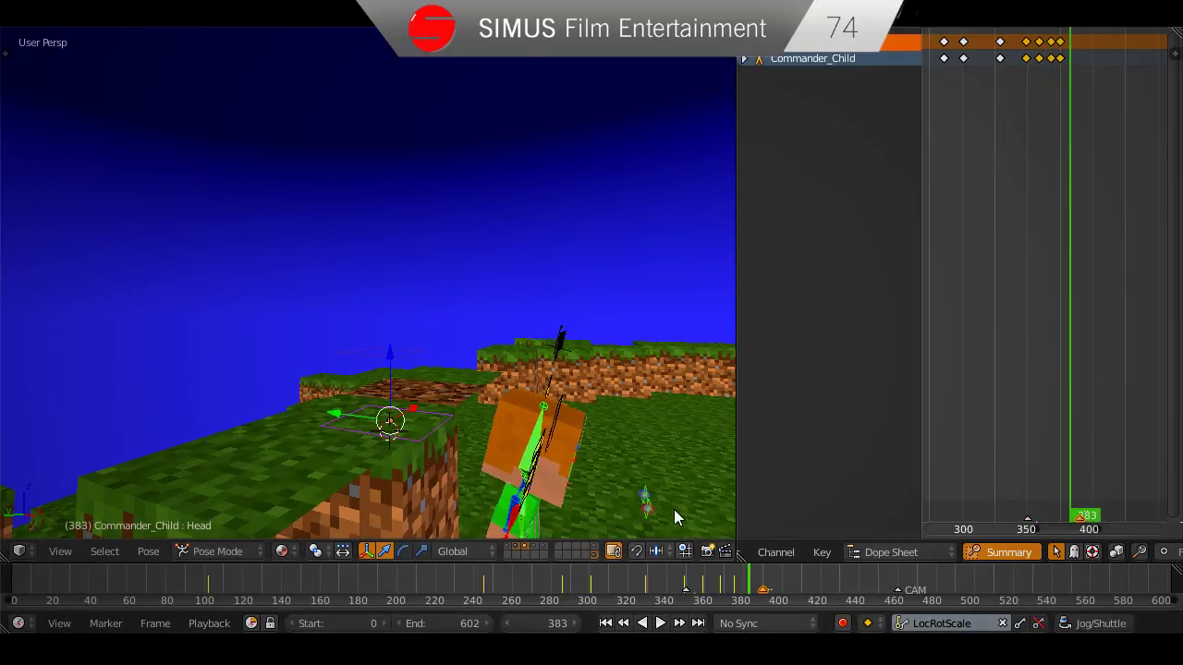
pyautogui.scroll(-1, 660, 485)
pyautogui.hotkey('ctrl', 's')
pyautogui.click(659, 483)
pyautogui.moveTo(671, 480); pyautogui.dragTo(682, 484, button='middle')
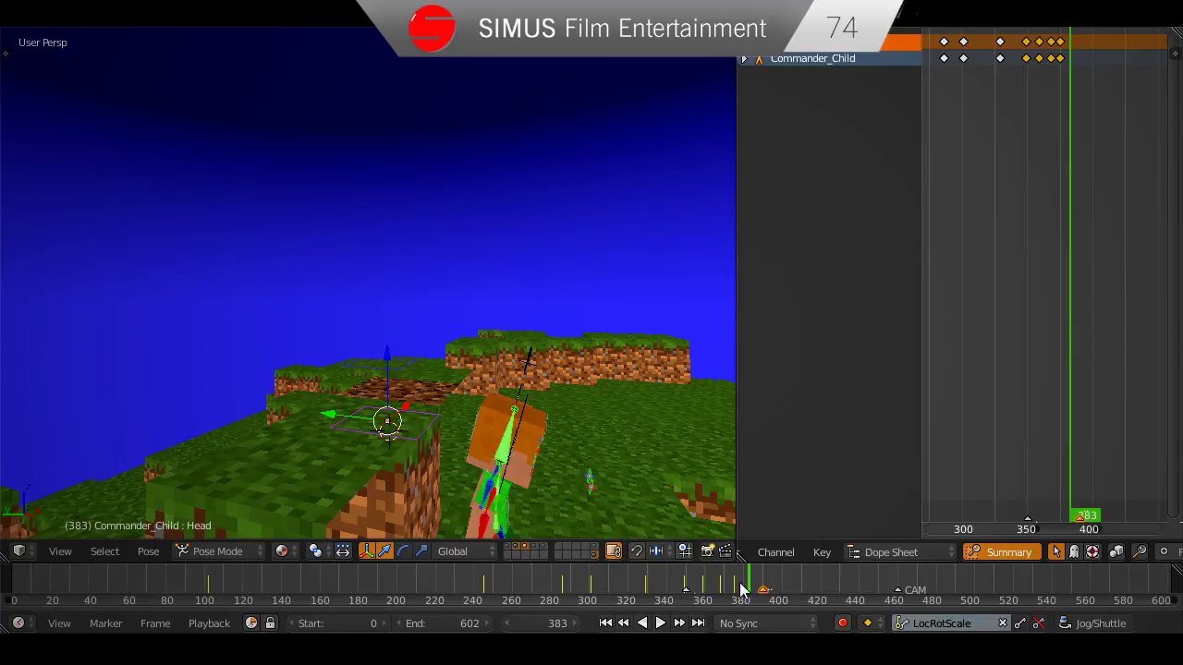
# Switch the rig to Object Mode in the camera view at frame 273, save, and enlarge the 3D view over the Dope Sheet.
pyautogui.moveTo(740, 587); pyautogui.dragTo(537, 588)
pyautogui.press('KP_0')
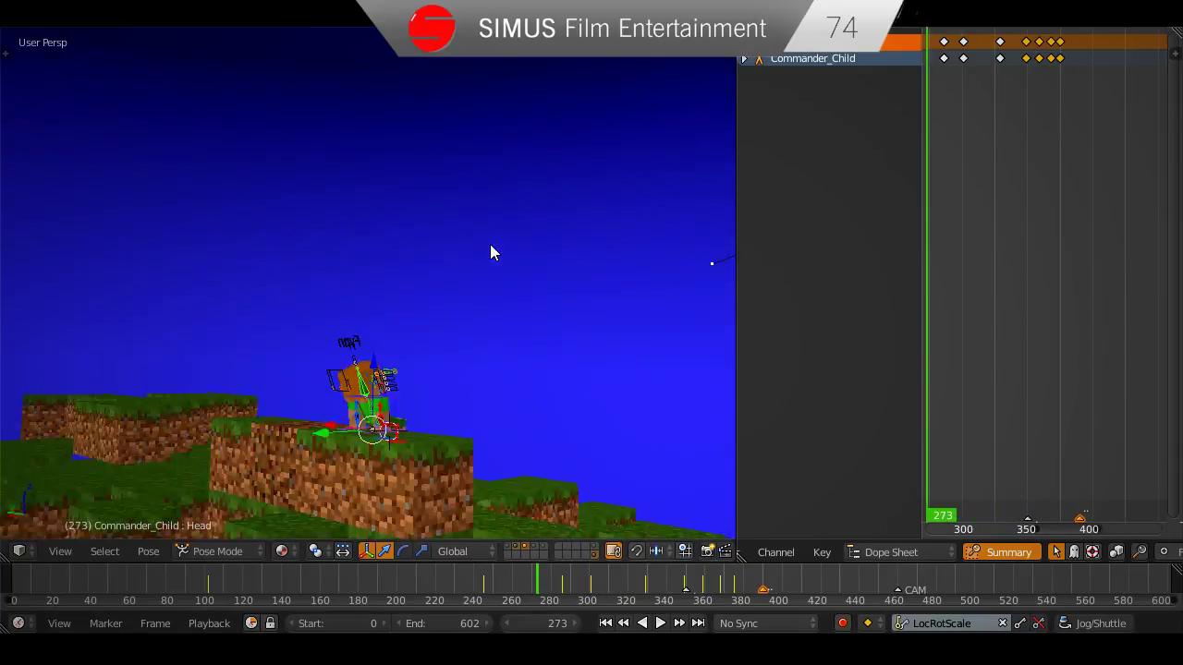
pyautogui.hotkey('ctrl', 'Tab')
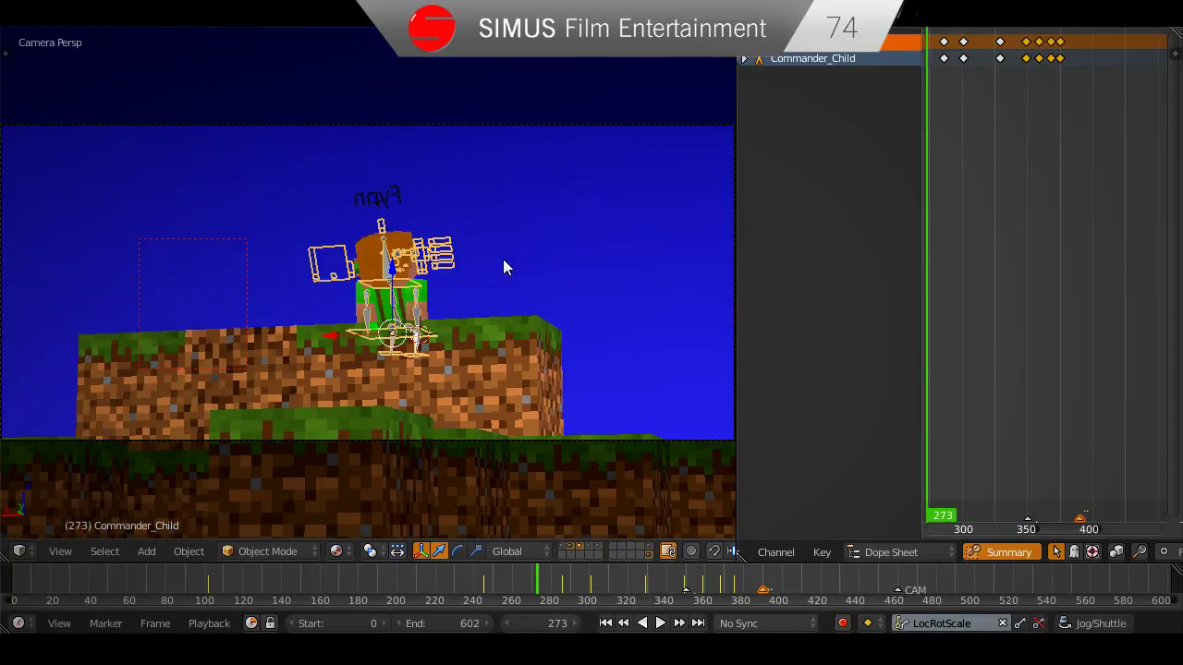
pyautogui.hotkey('ctrl', 's')
pyautogui.click(503, 262)
pyautogui.hotkey('ctrl', 'Up')
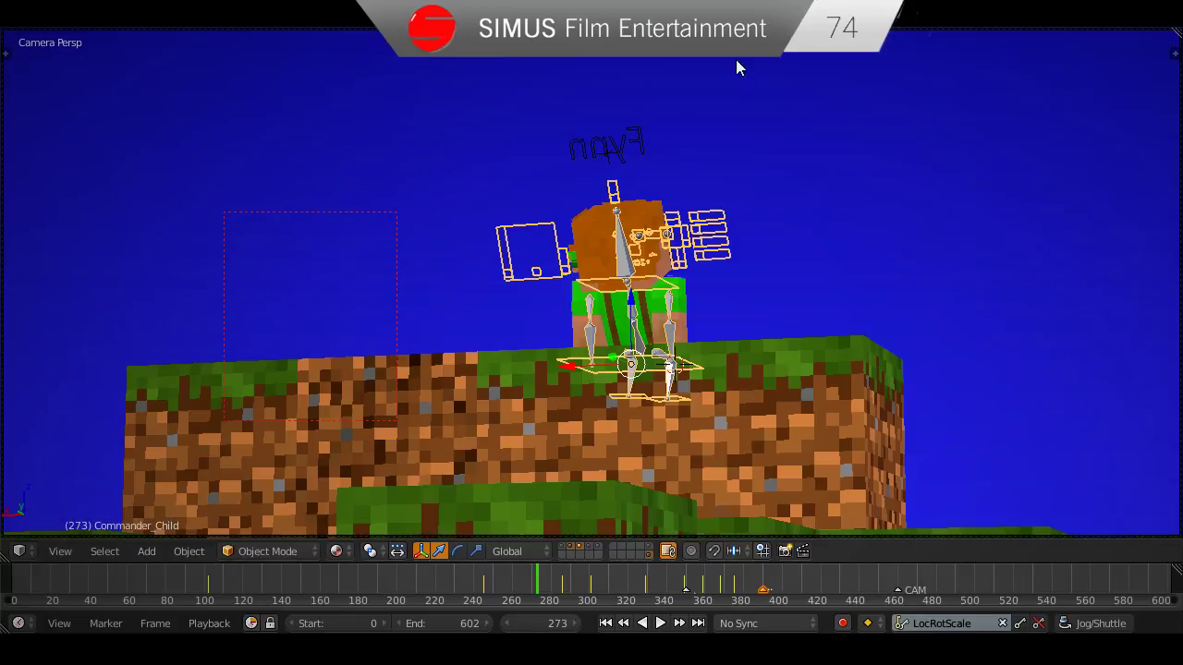
# Save the file, turn on Only Render for the viewport and show all scene layers.
pyautogui.hotkey('ctrl', 's')
pyautogui.click(687, 231)
pyautogui.press('n')
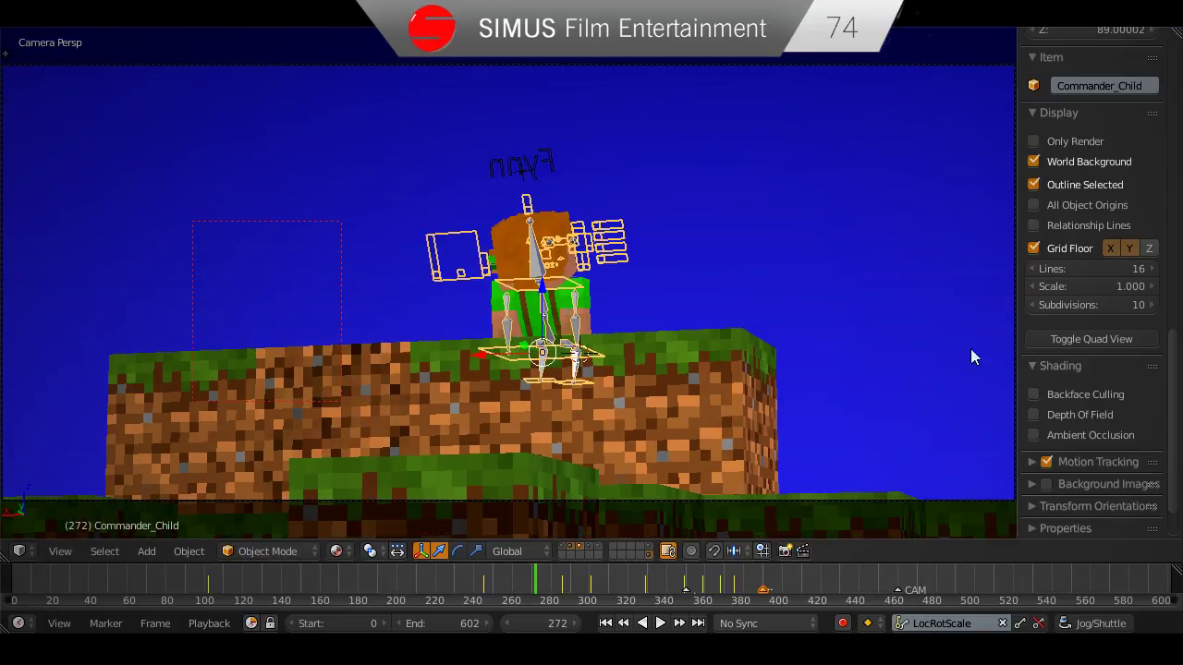
pyautogui.click(1072, 142)
pyautogui.press('n')
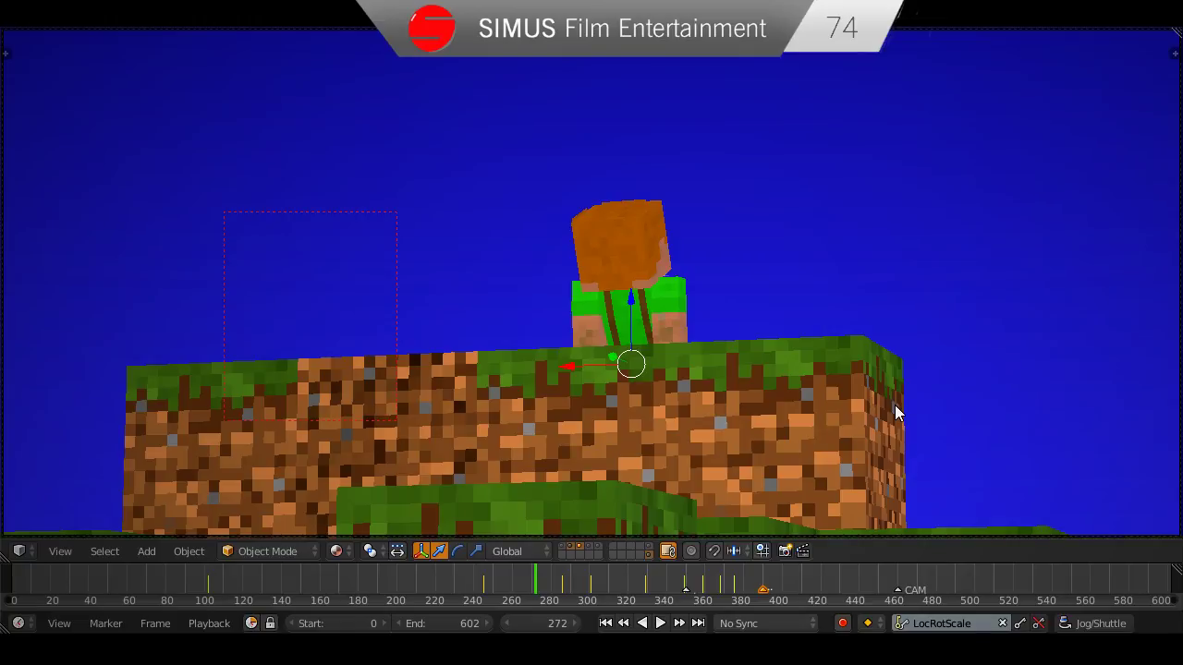
pyautogui.press('`')
pyautogui.press('a')
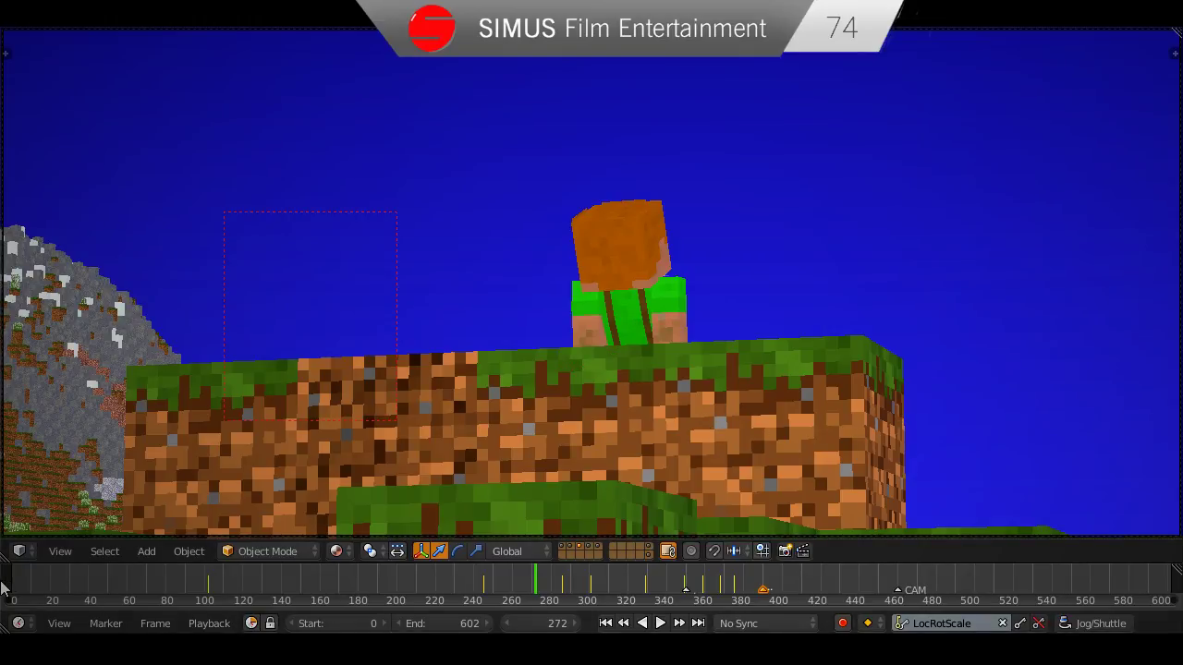
# Save the file at frame 0 and play the whole animation from there through the camera.
pyautogui.hotkey('shift', 'Left')
pyautogui.hotkey('ctrl', 's')
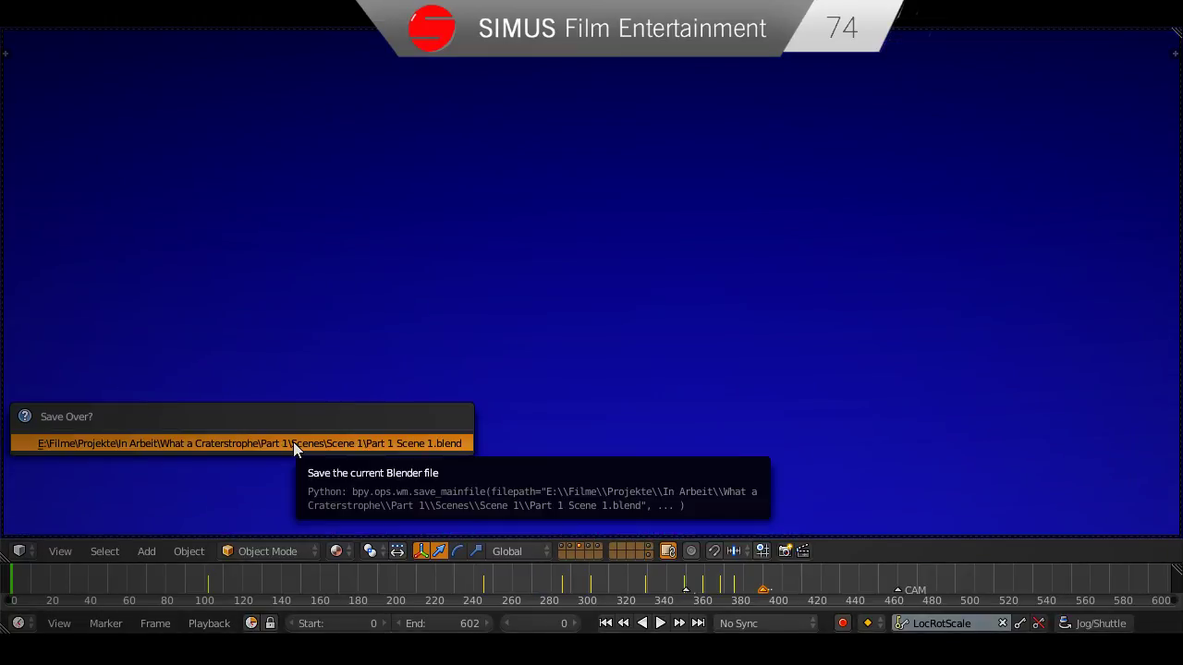
pyautogui.click(293, 442)
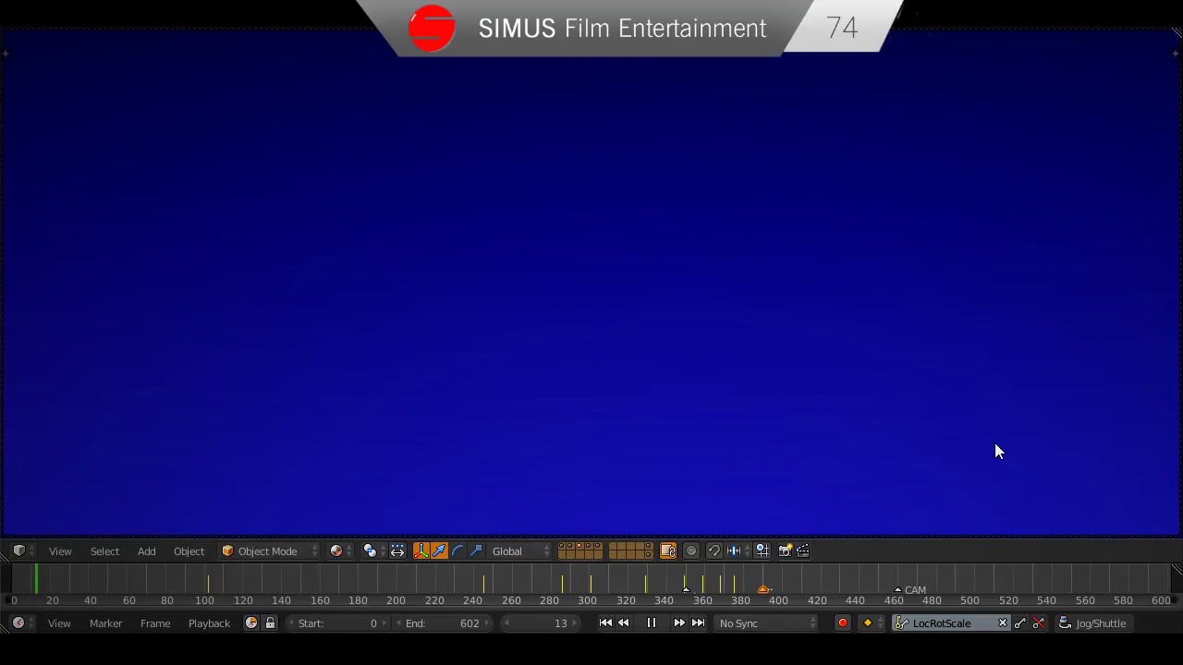
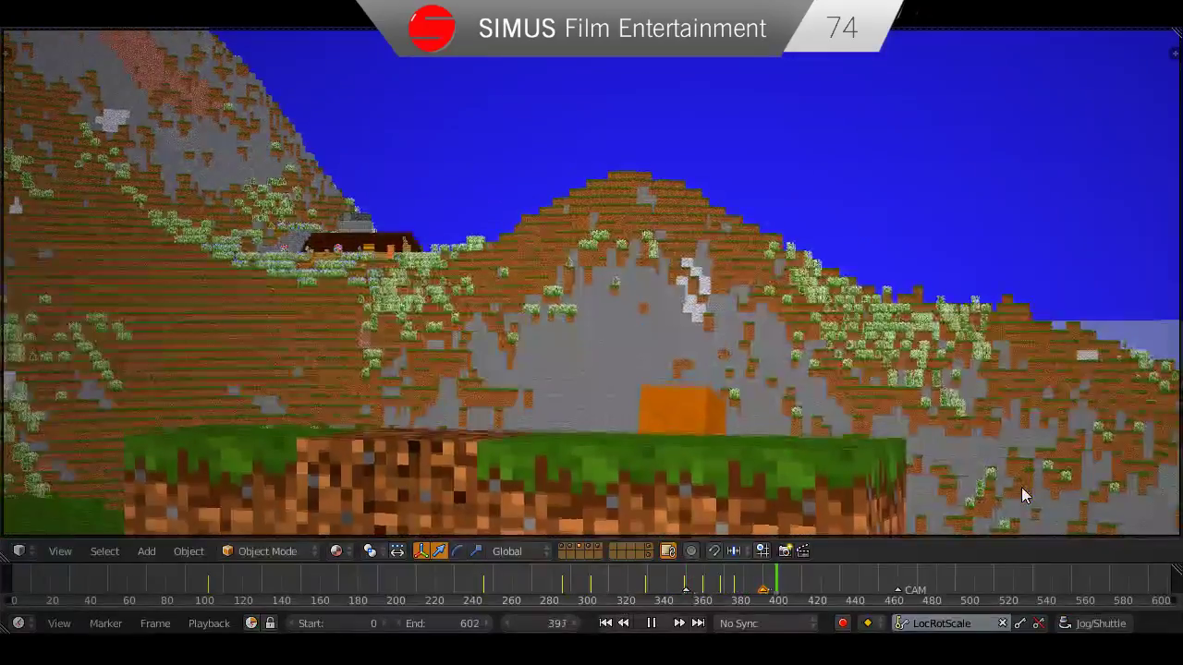
pyautogui.hotkey('alt', 'a')
# Turn off Only Render for the viewport, leave the camera view at frame 409 and save the file.
pyautogui.press('n')
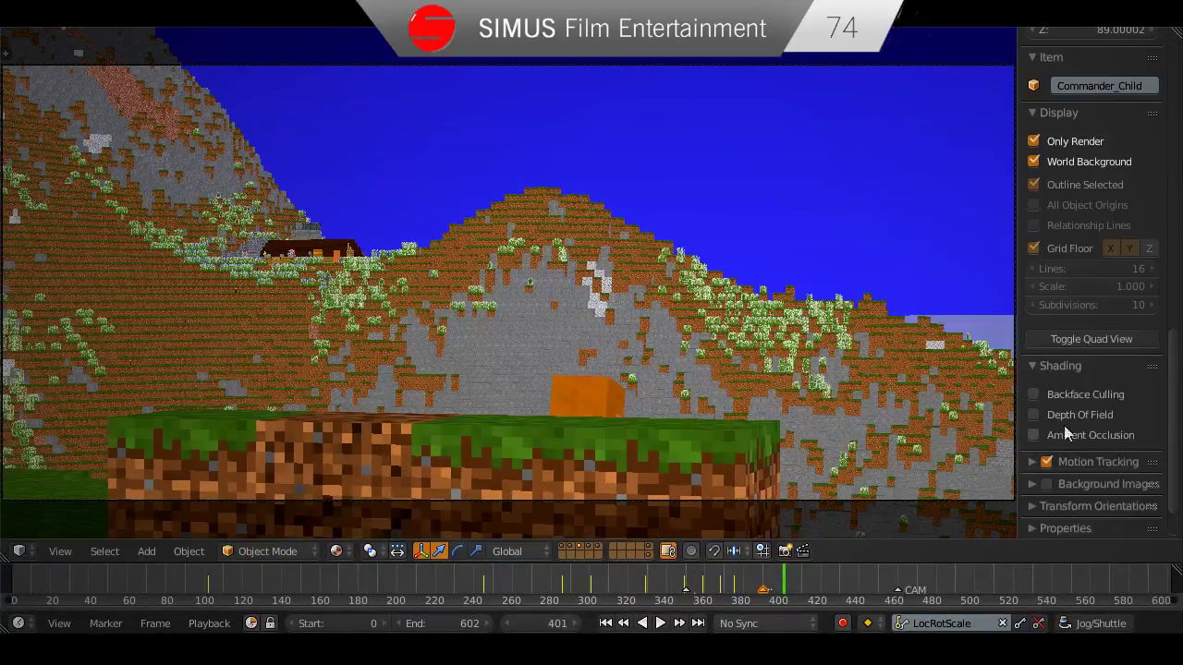
pyautogui.click(1056, 145)
pyautogui.hotkey('alt', 'a')
pyautogui.hotkey('alt', 'a')
pyautogui.moveTo(596, 277); pyautogui.dragTo(633, 452, button='middle')
pyautogui.hotkey('ctrl', 's')
pyautogui.click(647, 470)
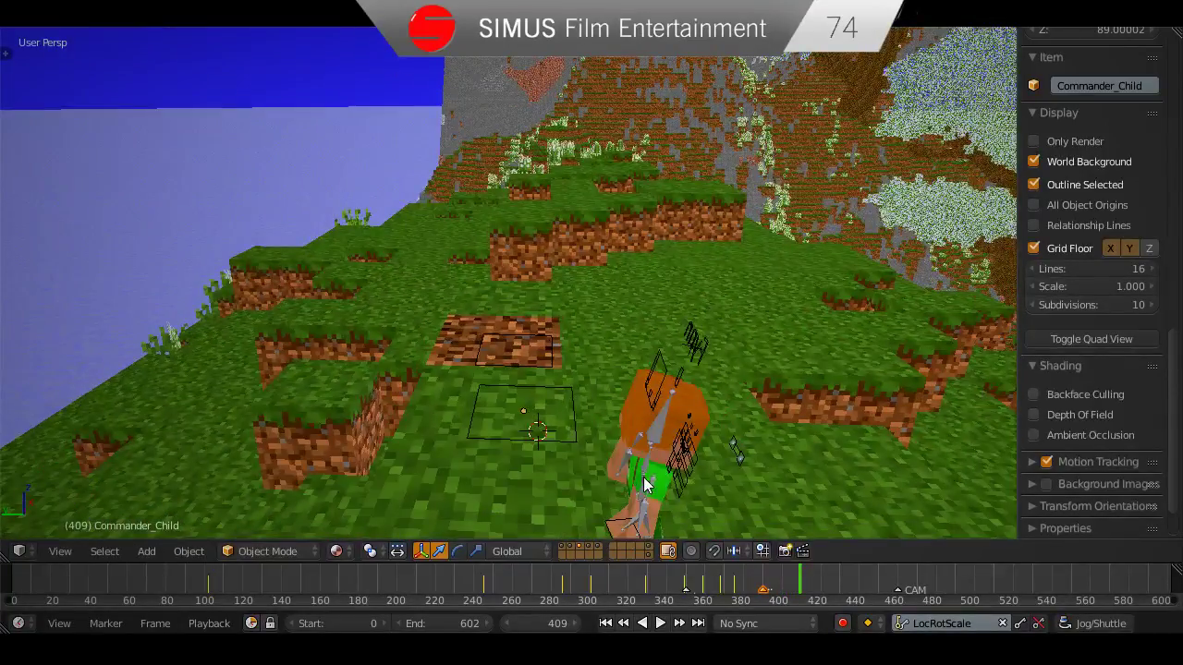
# Return the character's rig to Pose Mode at frame 408 beside the ledge and save the file.
pyautogui.moveTo(645, 486); pyautogui.dragTo(529, 410, button='middle')
pyautogui.hotkey('ctrl', 's')
pyautogui.click(529, 409)
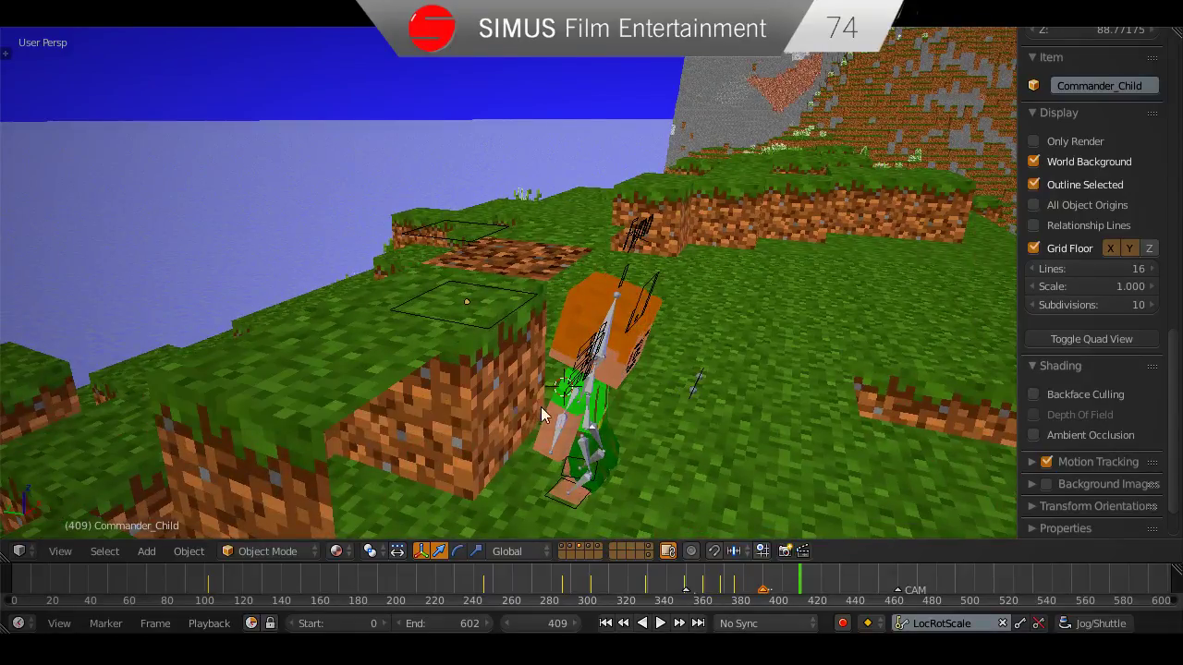
pyautogui.hotkey('ctrl', 's')
pyautogui.click(608, 429)
pyautogui.press('Left')
pyautogui.moveTo(642, 454); pyautogui.dragTo(611, 477, button='middle')
pyautogui.hotkey('ctrl', 's')
pyautogui.click(668, 454)
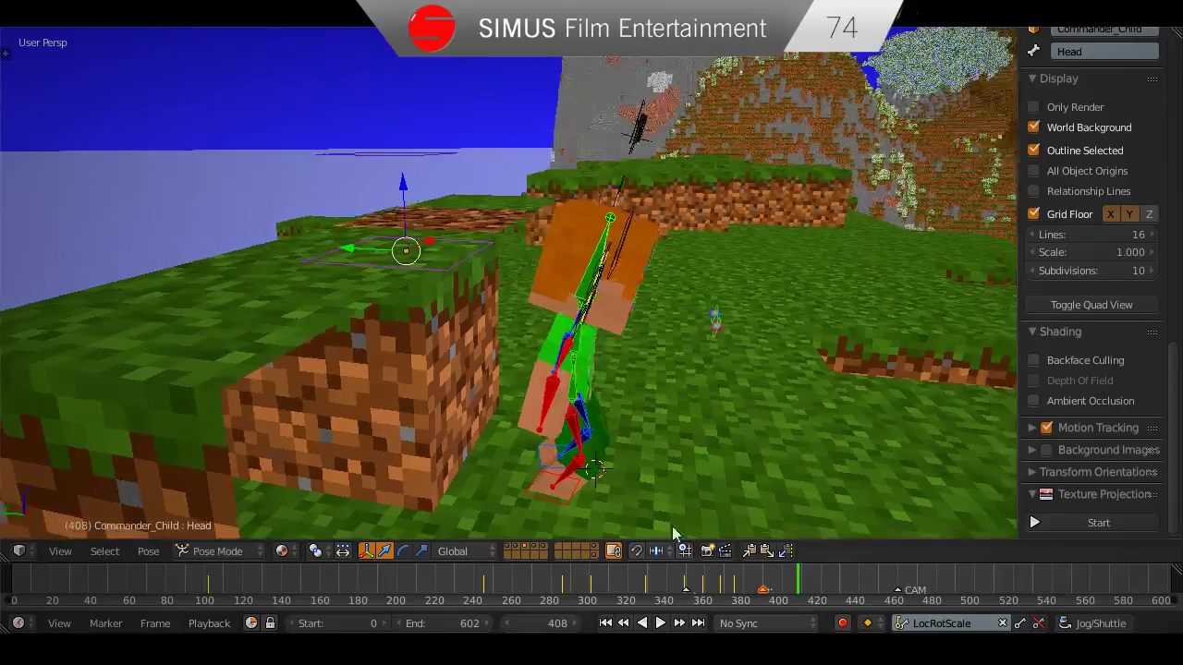
# At frame 386, raise the pelvis so the landed character's legs straighten, and rotate the right upper arm.
pyautogui.hotkey('alt', 'a')
pyautogui.moveTo(764, 591); pyautogui.dragTo(713, 591)
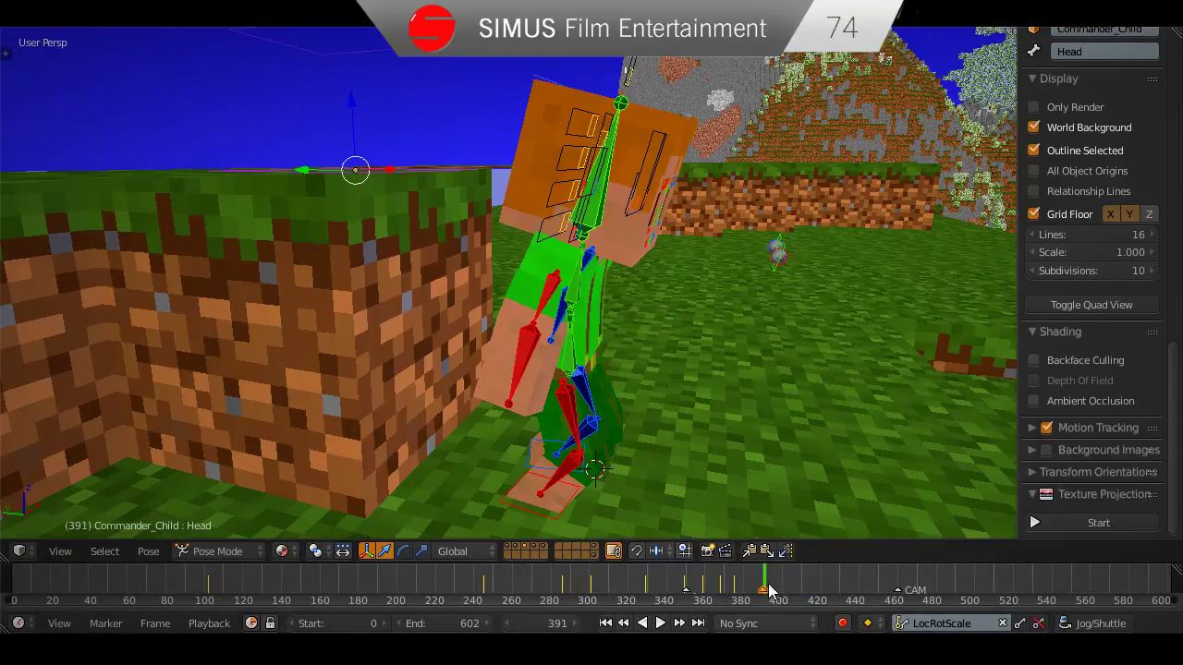
pyautogui.moveTo(825, 577); pyautogui.dragTo(787, 581, button='middle')
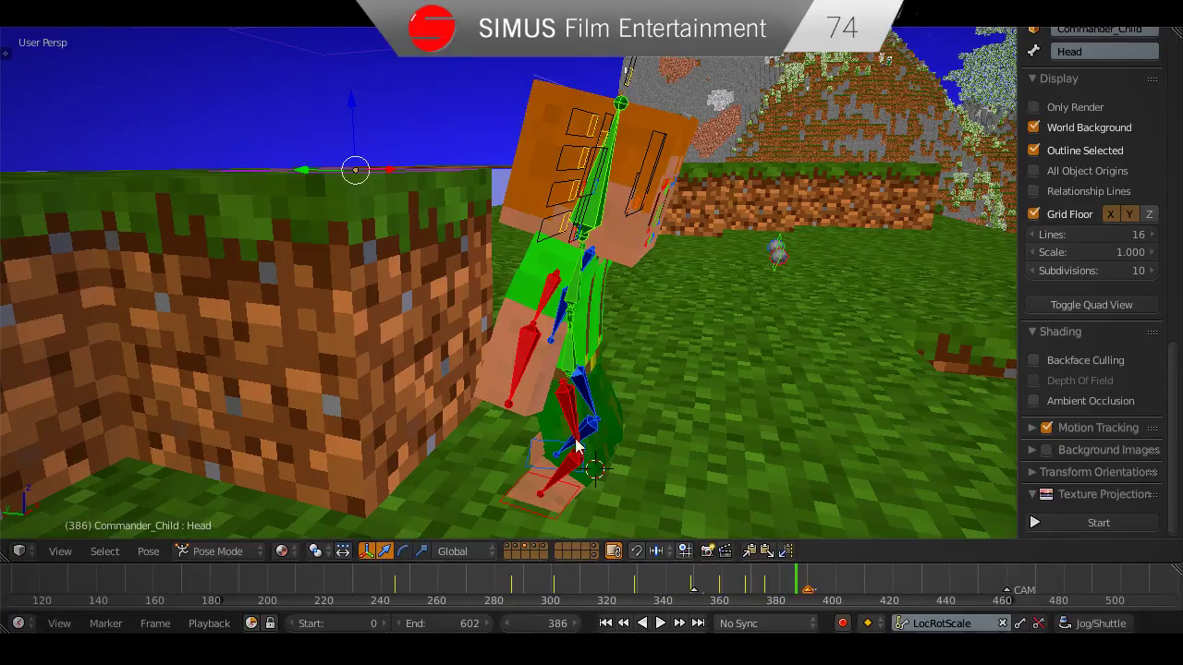
pyautogui.rightClick(577, 361)
pyautogui.moveTo(617, 362); pyautogui.dragTo(638, 387, button='middle')
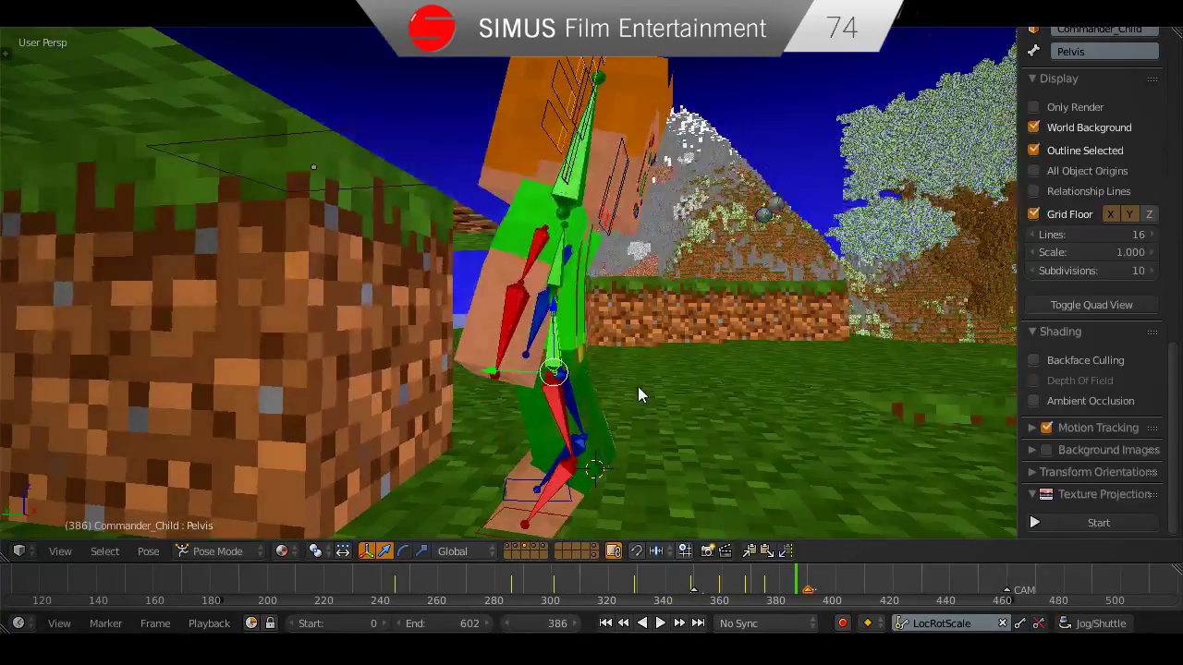
pyautogui.press('g')
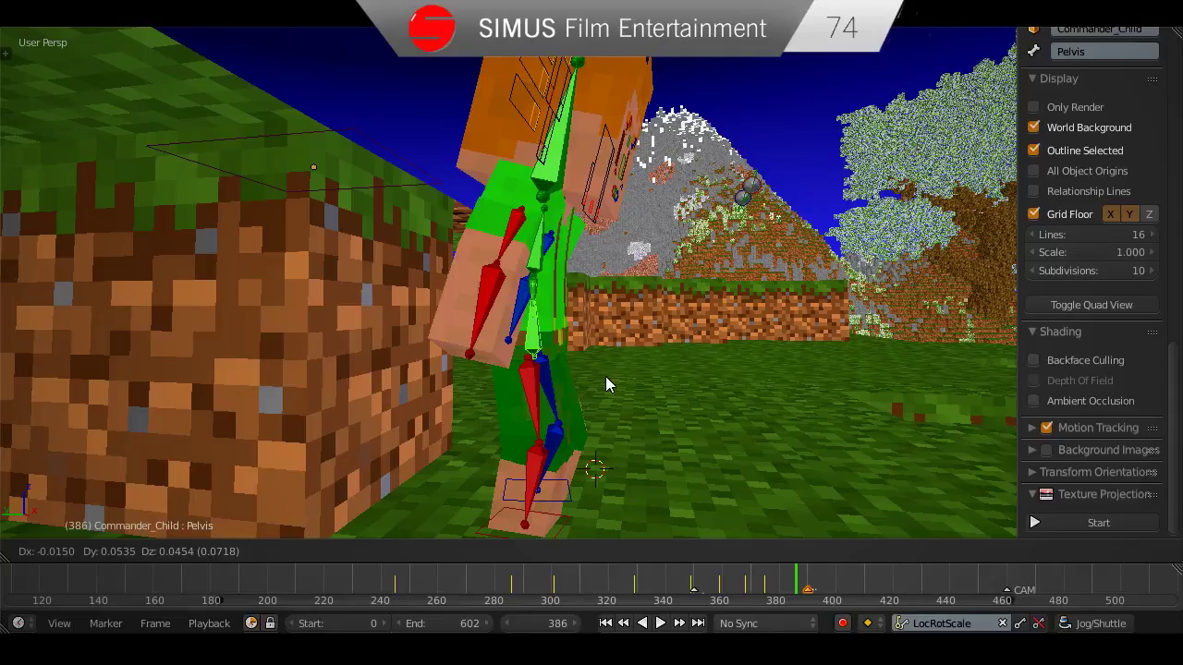
pyautogui.click(608, 373)
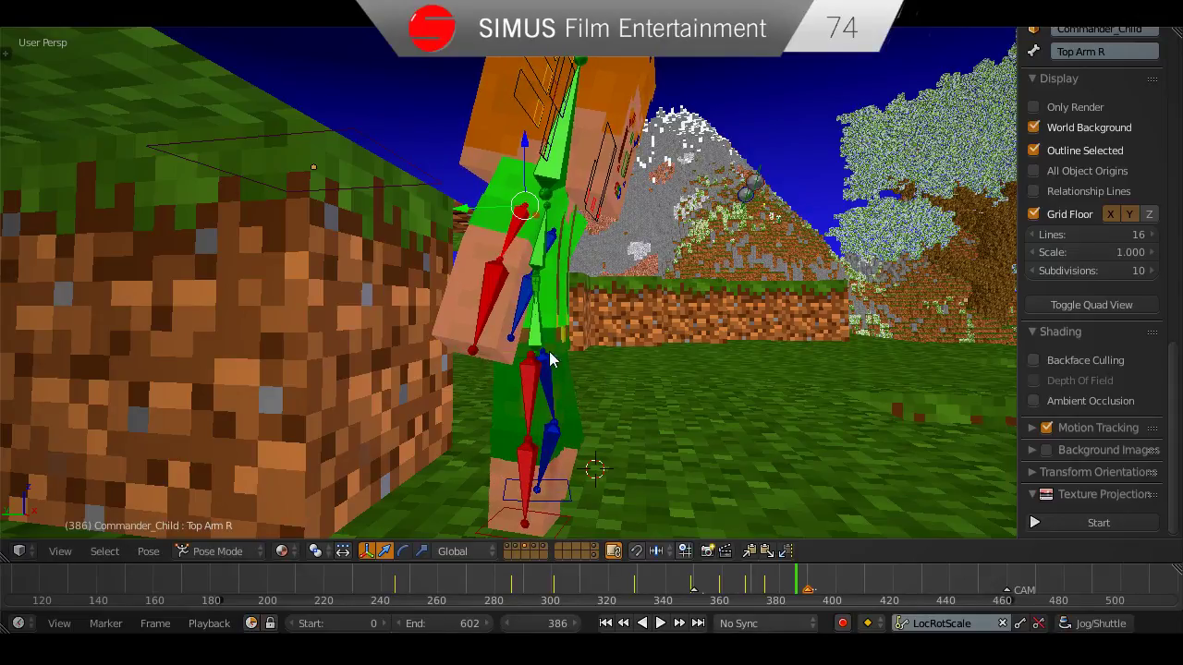
pyautogui.moveTo(551, 360); pyautogui.dragTo(745, 467, button='middle')
pyautogui.press('r')
pyautogui.click(722, 469)
# Hide the sky background layer in Object Mode, save the file and return the rig to Pose Mode.
pyautogui.hotkey('ctrl', 'Tab')
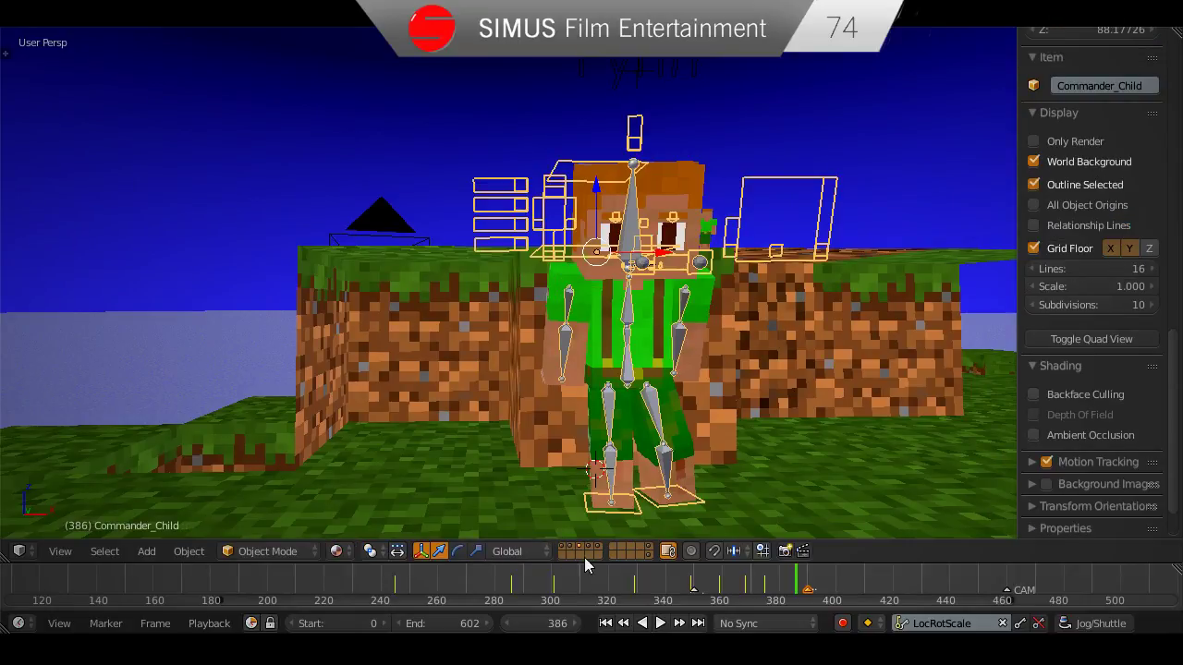
pyautogui.keyDown('shift'); pyautogui.click(576, 548); pyautogui.keyUp('shift')
pyautogui.keyDown('shift'); pyautogui.click(576, 547); pyautogui.keyUp('shift')
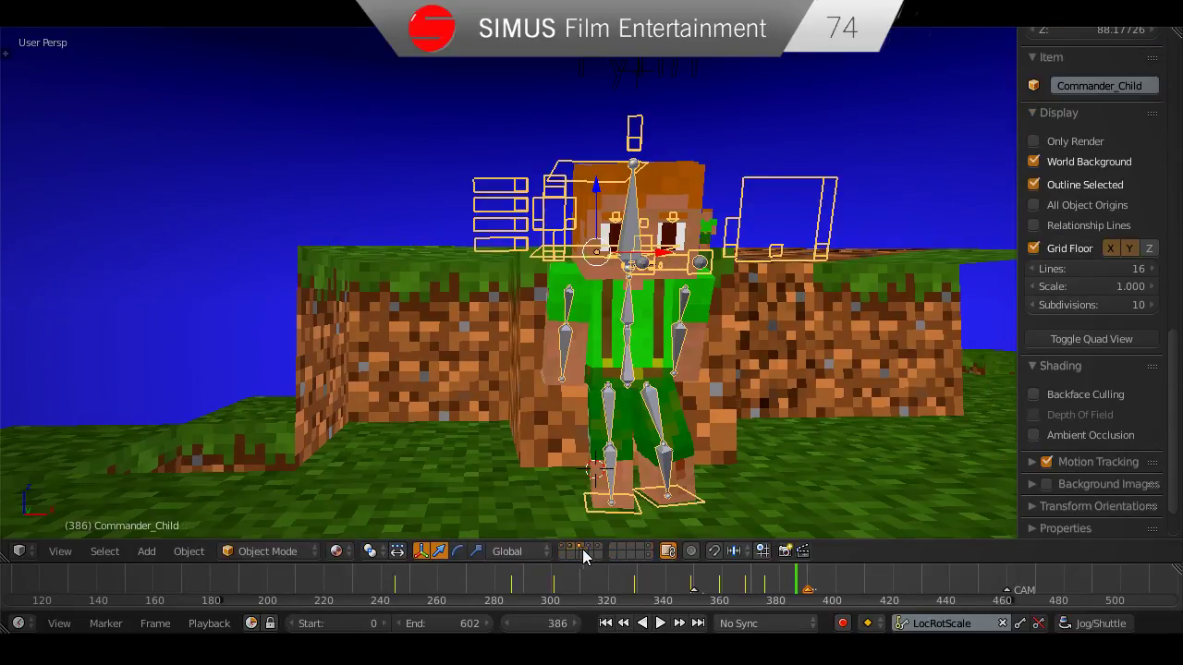
pyautogui.keyDown('shift'); pyautogui.click(648, 557); pyautogui.keyUp('shift')
pyautogui.moveTo(651, 455); pyautogui.dragTo(676, 438, button='middle')
pyautogui.hotkey('ctrl', 's')
pyautogui.click(675, 438)
pyautogui.hotkey('ctrl', 'Tab')
# Select all bones of the rig and play back the jump and landing from before frame 346.
pyautogui.moveTo(758, 408); pyautogui.dragTo(667, 374, button='middle')
pyautogui.moveTo(645, 413); pyautogui.dragTo(699, 427, button='middle')
pyautogui.press('a')
pyautogui.press('a')
pyautogui.moveTo(603, 434); pyautogui.dragTo(667, 425, button='middle')
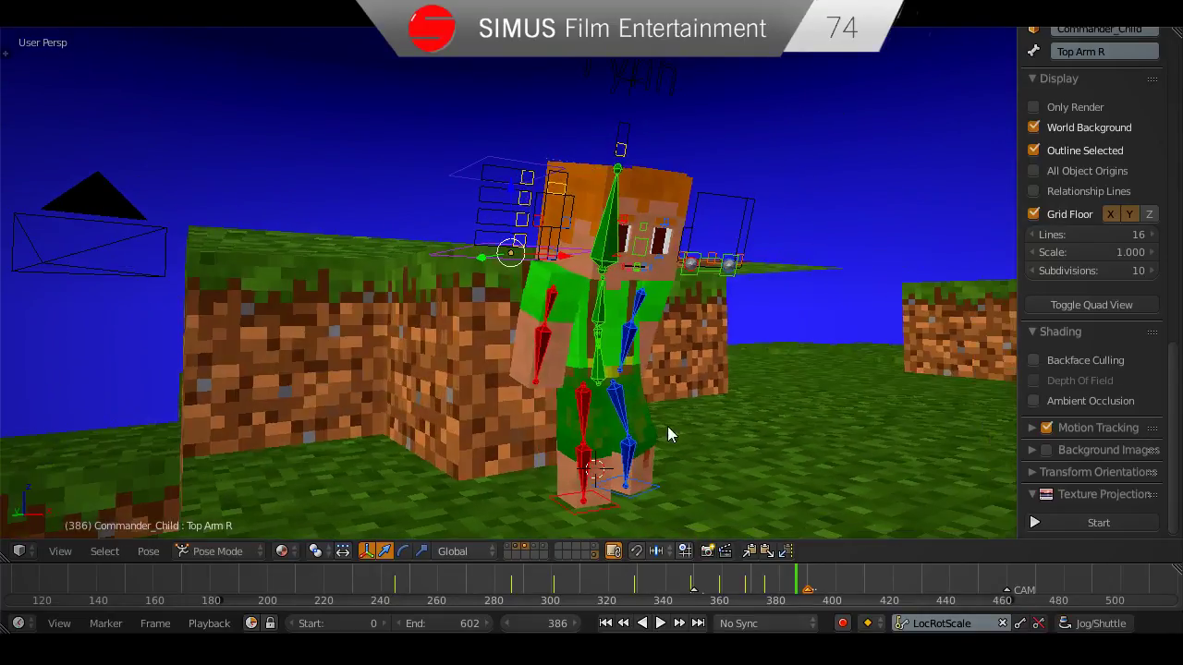
pyautogui.moveTo(797, 592); pyautogui.dragTo(659, 592)
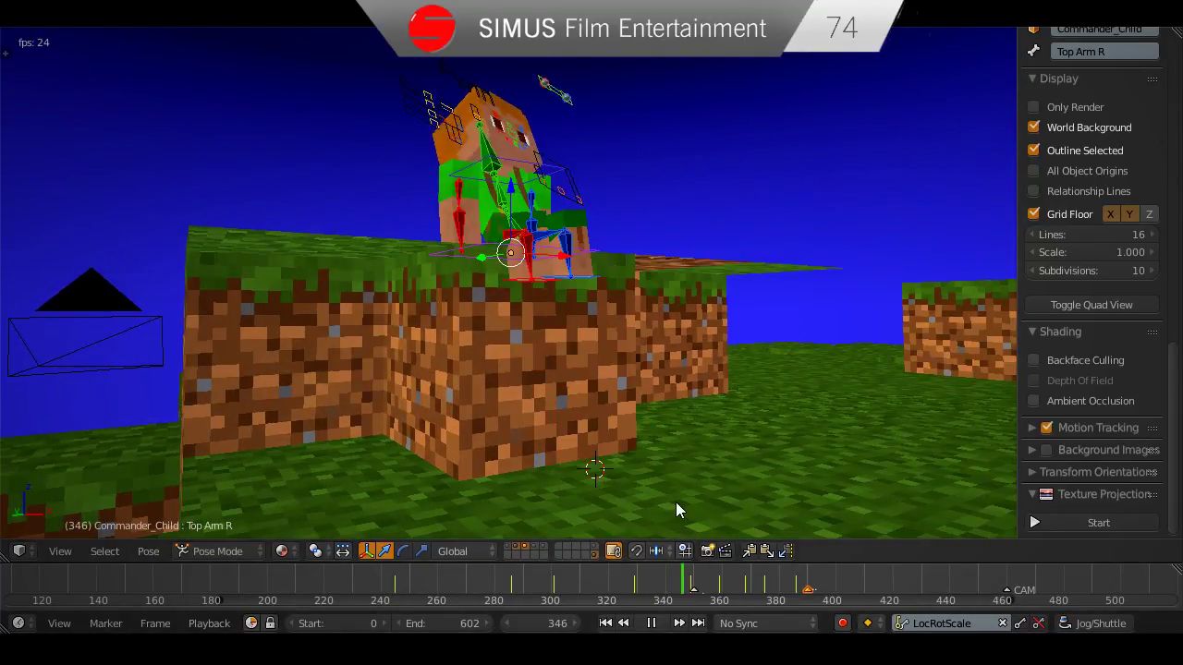
pyautogui.hotkey('alt', 'a')
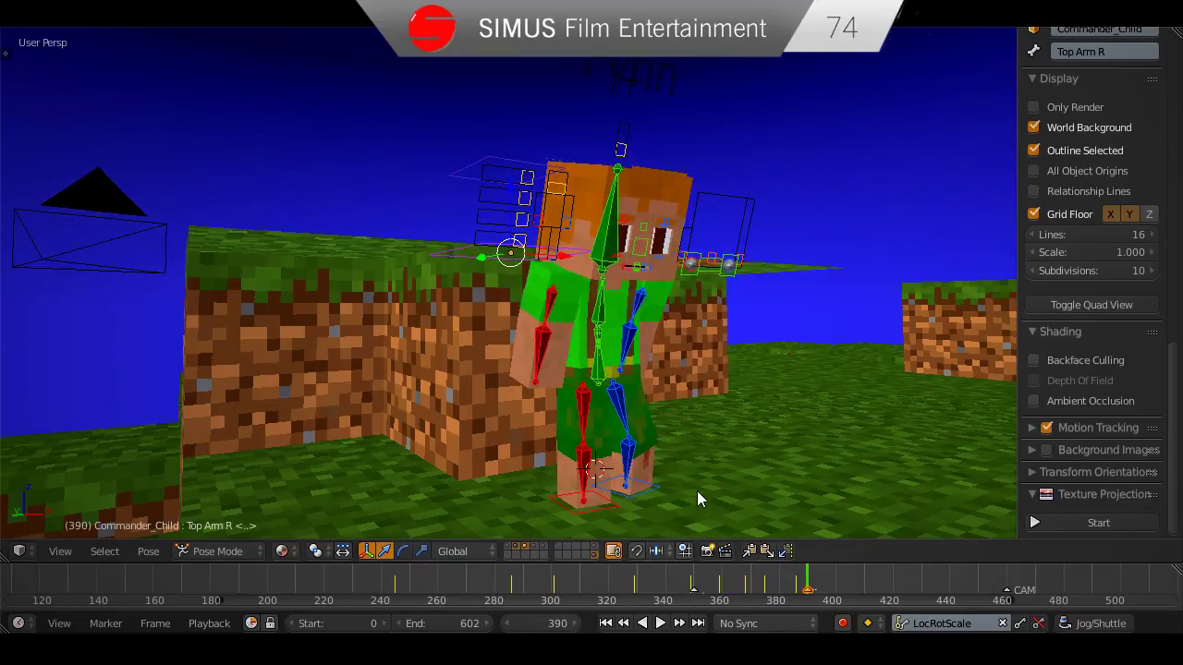
pyautogui.moveTo(694, 506); pyautogui.dragTo(739, 514, button='middle')
pyautogui.hotkey('alt', 'a')
pyautogui.hotkey('alt', 'a')
# At frame 398, move the left foot control forward along the Y axis and shift the pelvis after it.
pyautogui.moveTo(678, 467); pyautogui.dragTo(566, 319, button='middle')
pyautogui.rightClick(604, 456)
pyautogui.press('g')
pyautogui.press('y')
pyautogui.click(730, 501)
pyautogui.rightClick(581, 368)
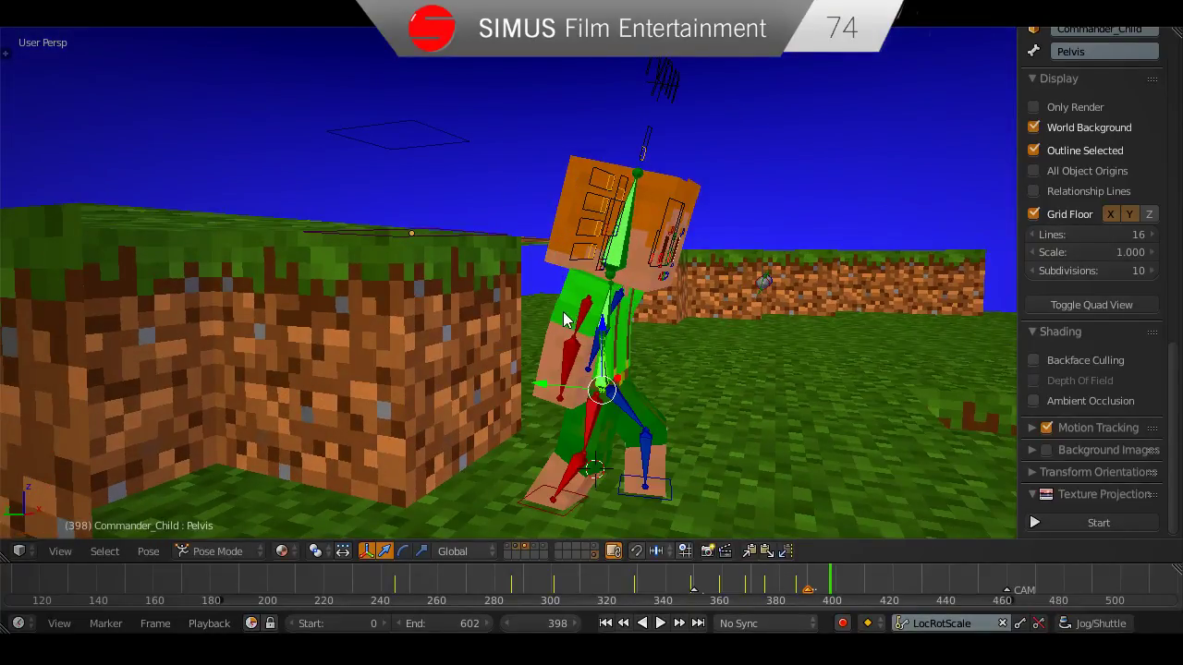
# Rotate the right and left upper arms at frame 398 into a walking arm swing.
pyautogui.press('r')
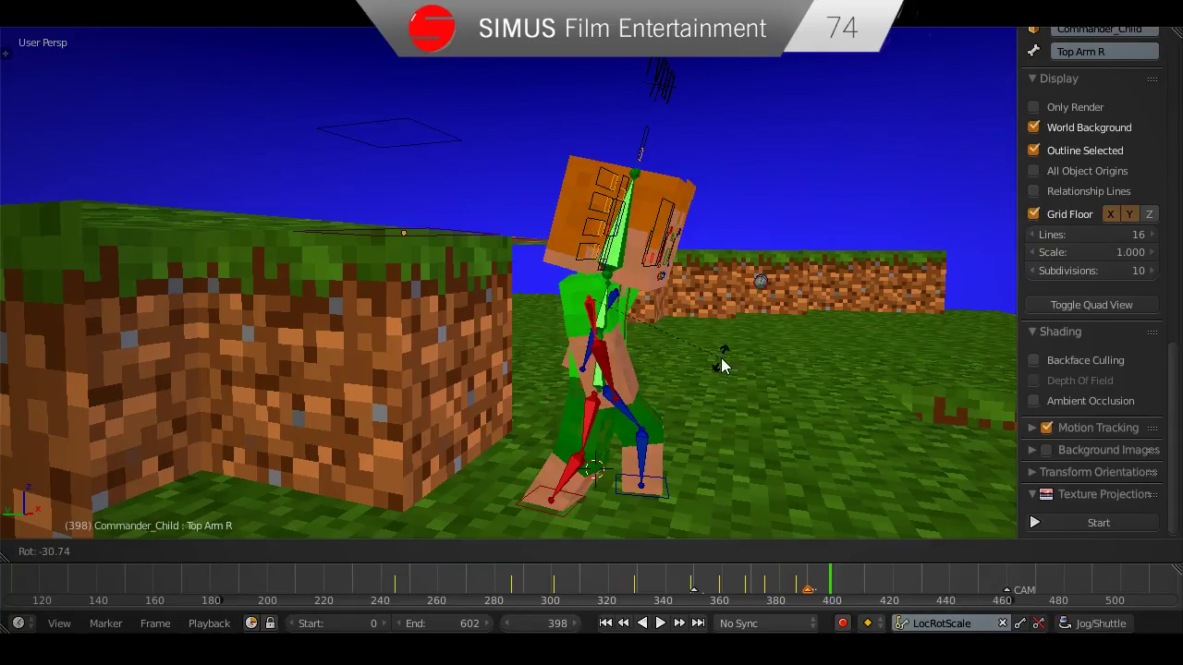
pyautogui.click(723, 363)
pyautogui.moveTo(723, 364); pyautogui.dragTo(545, 381, button='middle')
pyautogui.press('r')
pyautogui.click(620, 408)
pyautogui.rightClick(673, 335)
pyautogui.press('r')
pyautogui.click(721, 359)
# Keyframe all bones of the stepping pose at frame 398 and save the file over the existing one.
pyautogui.moveTo(720, 358); pyautogui.dragTo(703, 394, button='middle')
pyautogui.press('a')
pyautogui.press('a')
pyautogui.press('i')
pyautogui.moveTo(579, 471); pyautogui.dragTo(783, 468, button='middle')
pyautogui.hotkey('ctrl', 's')
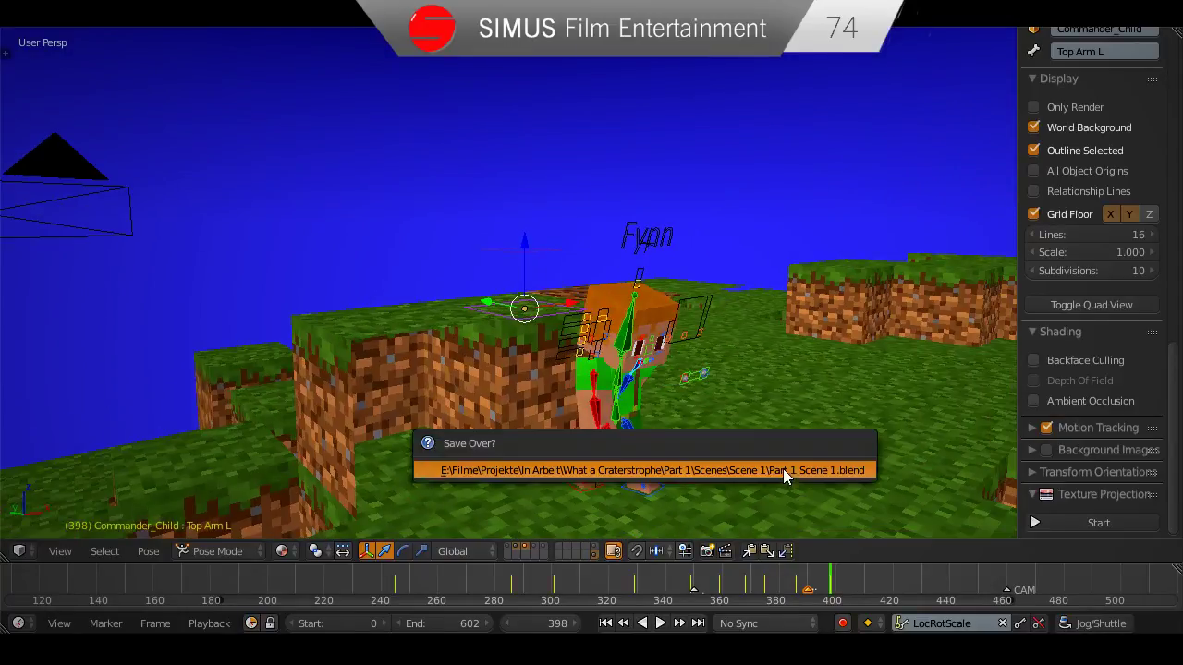
pyautogui.click(783, 468)
# At frame 410, move the right foot control forward past the left foot and adjust it along the X axis.
pyautogui.moveTo(862, 592); pyautogui.dragTo(865, 591)
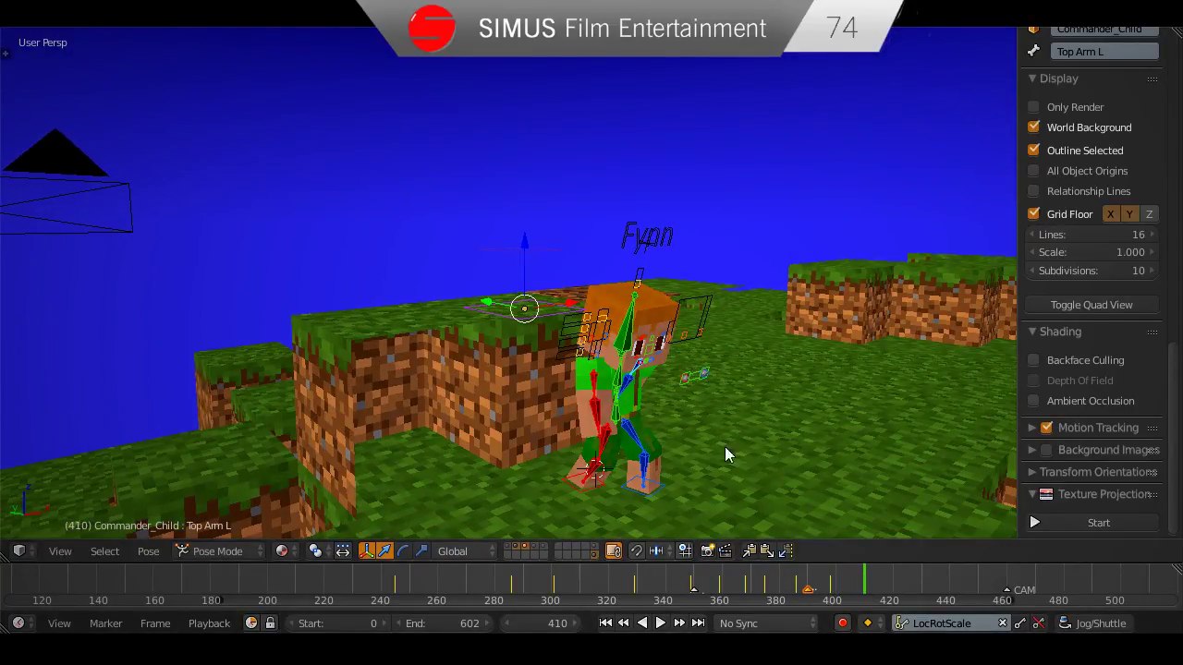
pyautogui.moveTo(726, 449); pyautogui.dragTo(603, 416, button='middle')
pyautogui.rightClick(560, 455)
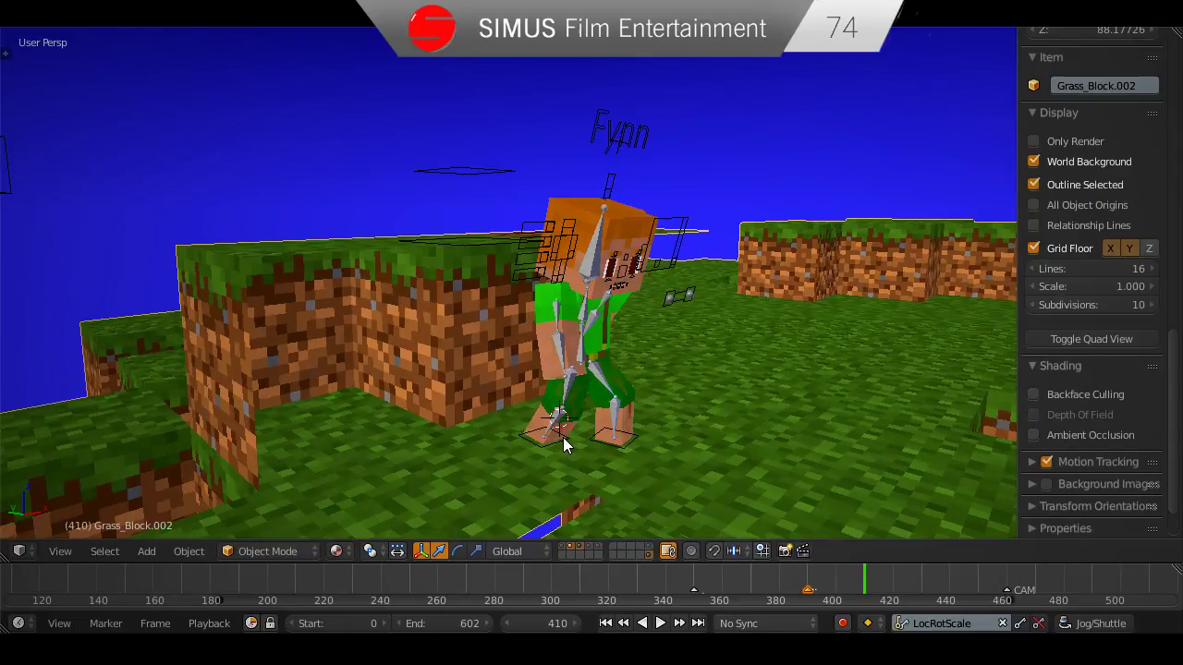
pyautogui.rightClick(563, 437)
pyautogui.press('g')
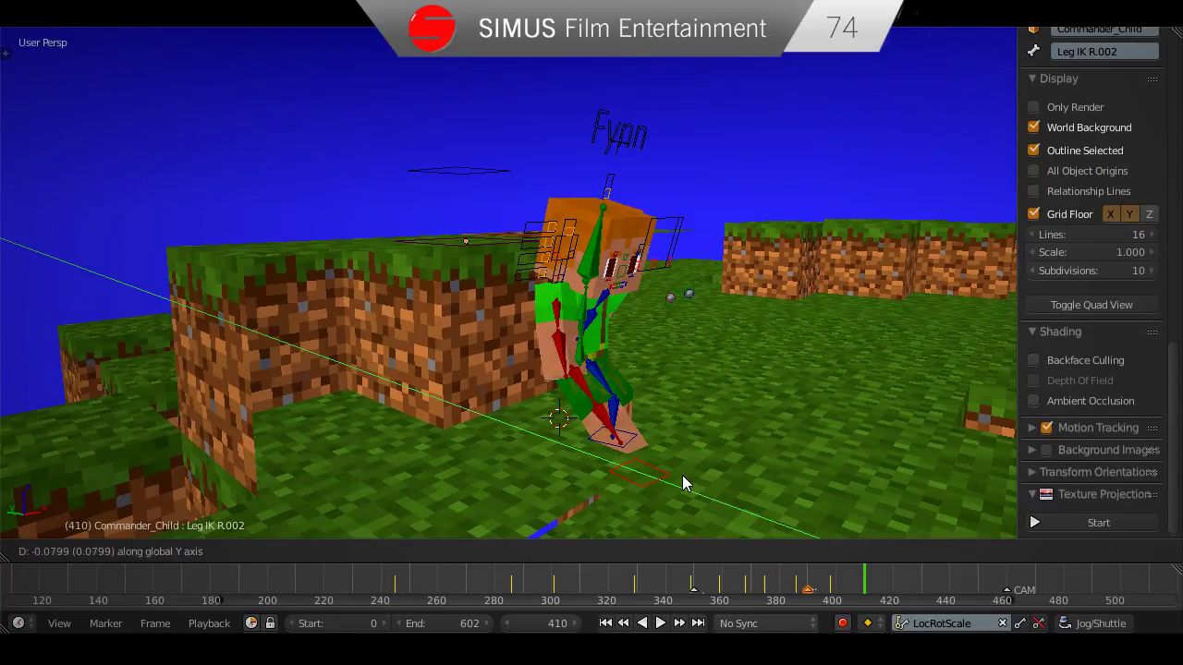
pyautogui.press('x')
pyautogui.click(685, 469)
# Move the pelvis forward along the global Y axis by about -0.30 at frame 410.
pyautogui.rightClick(590, 366)
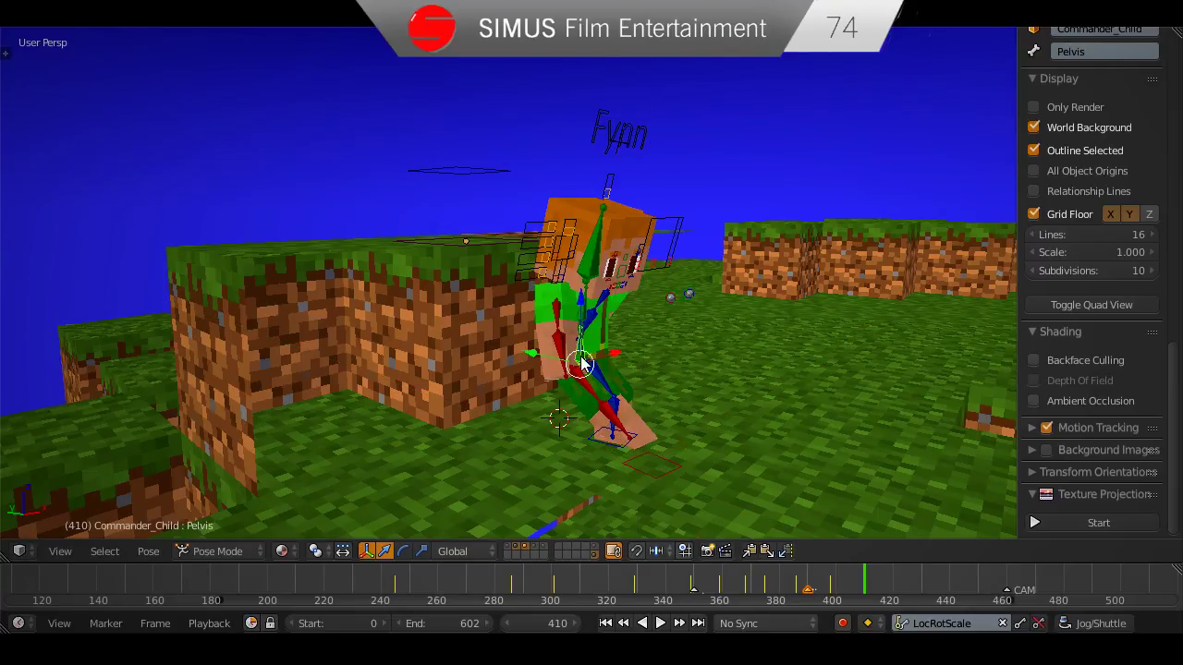
pyautogui.press('g')
pyautogui.press('y')
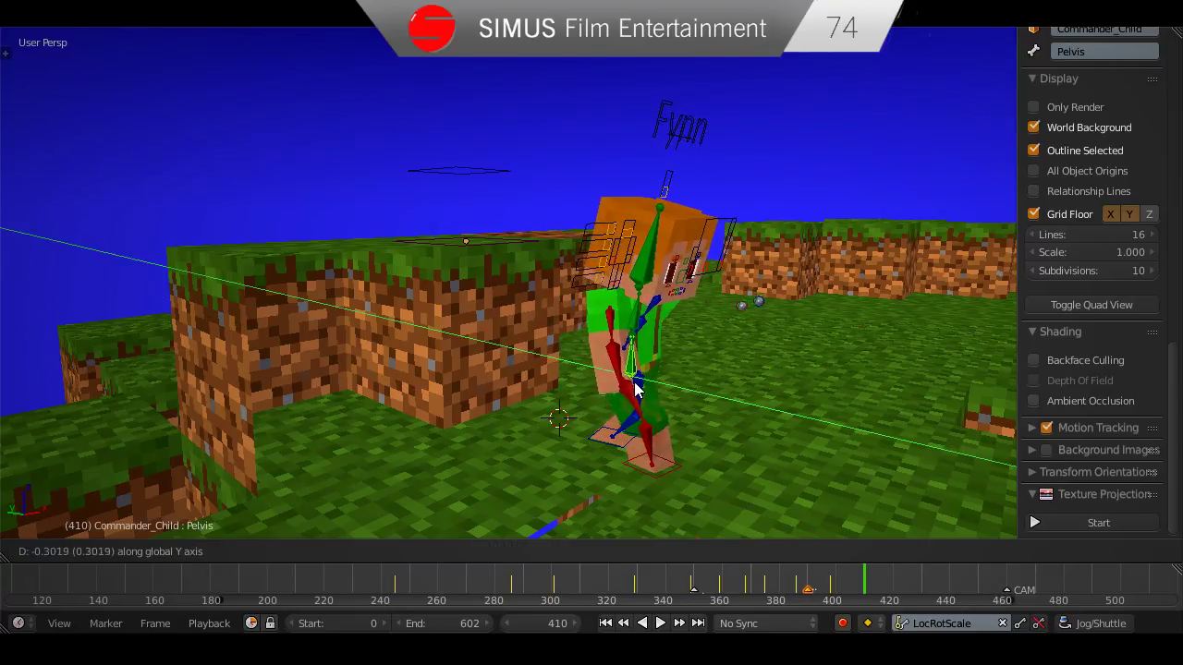
pyautogui.click(630, 377)
# Rotate the right upper arm backward and the left upper arm forward about the global X axis at frame 410.
pyautogui.rightClick(605, 322)
pyautogui.scroll(1, 620, 360)
pyautogui.moveTo(621, 360); pyautogui.dragTo(677, 356, button='middle')
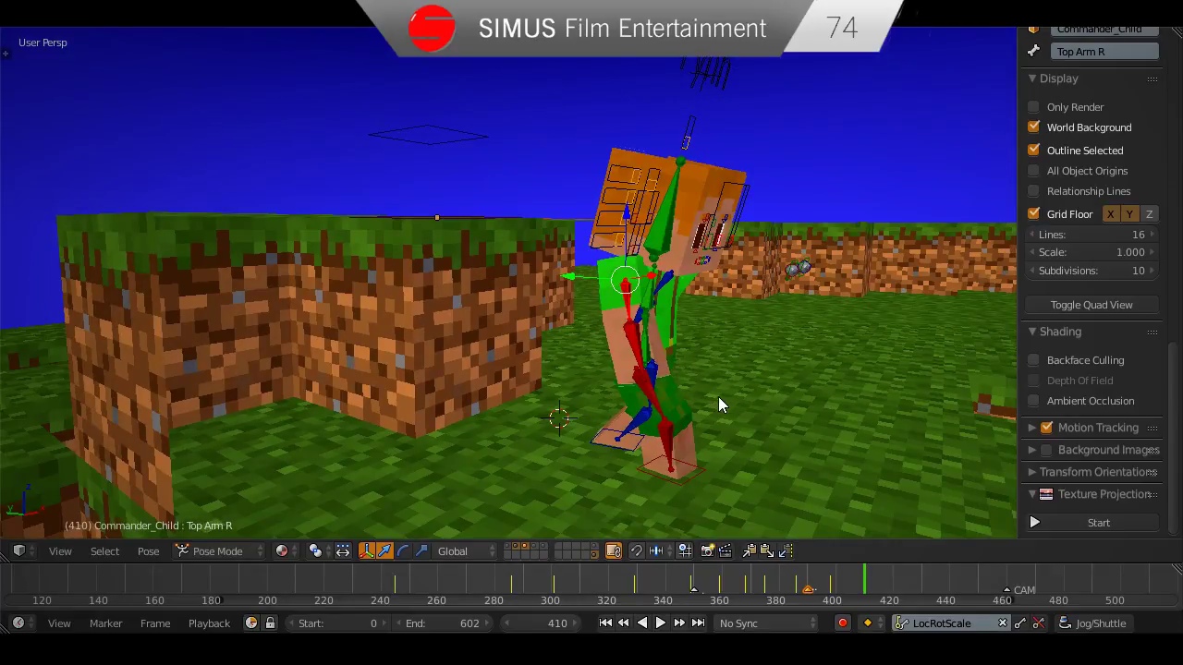
pyautogui.press('r')
pyautogui.press('x')
pyautogui.click(605, 403)
pyautogui.moveTo(605, 403); pyautogui.dragTo(586, 308, button='middle')
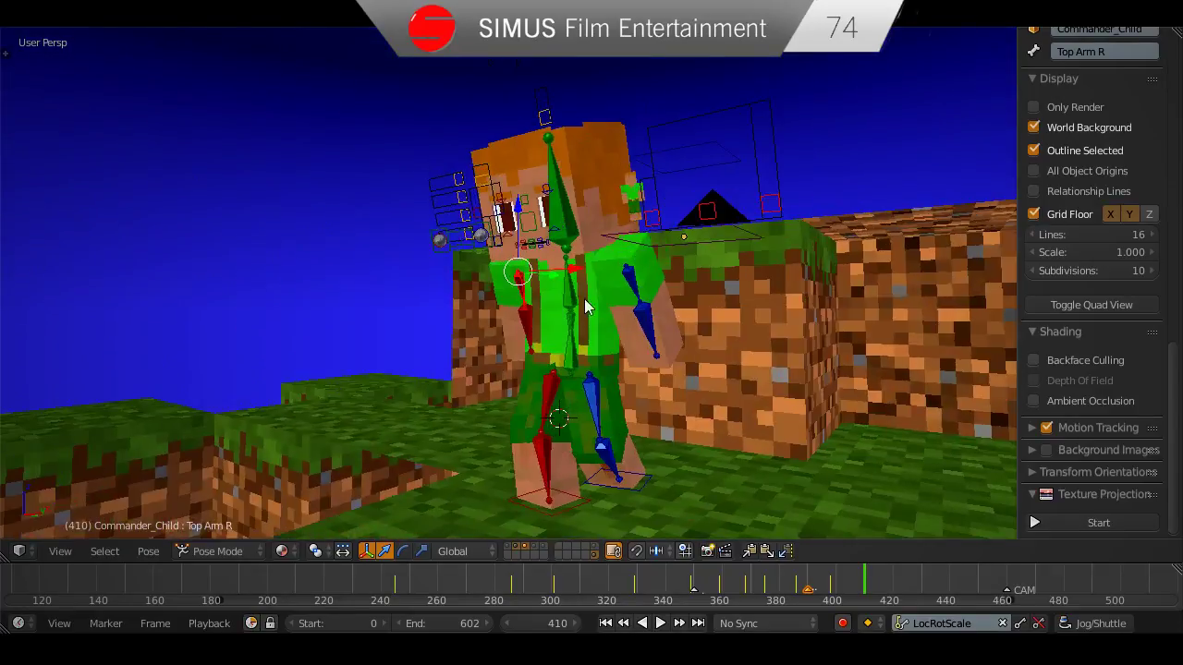
pyautogui.press('r')
pyautogui.press('x')
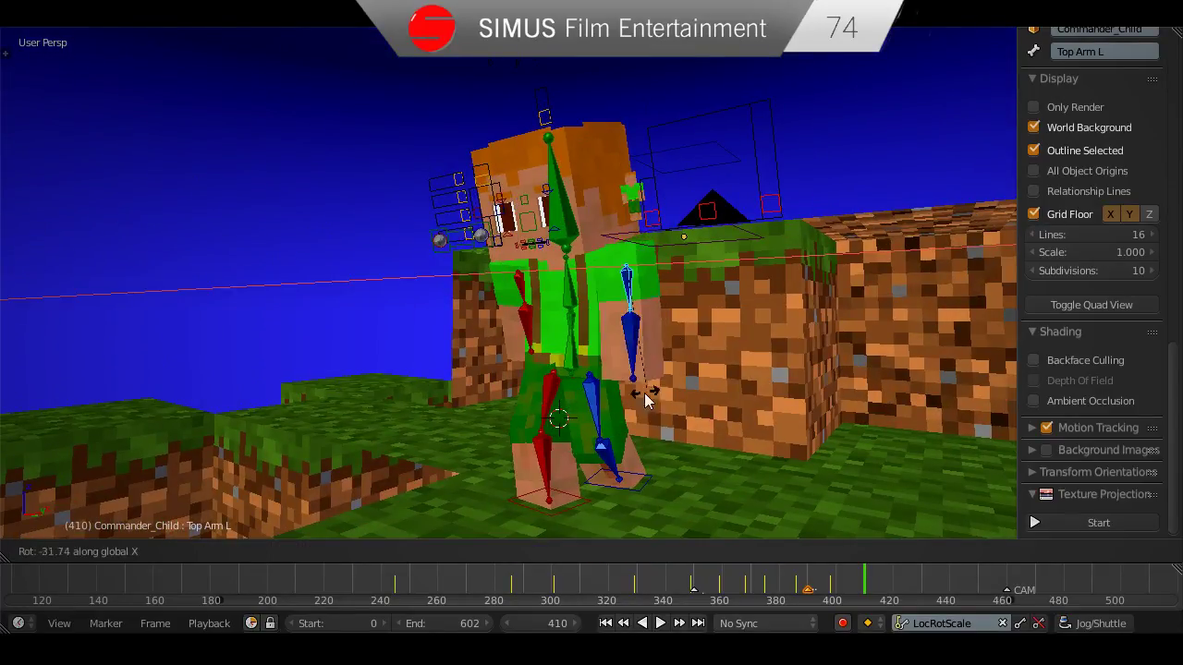
pyautogui.click(595, 413)
# Save the file and play back the character's first two steps after the landing.
pyautogui.moveTo(594, 414); pyautogui.dragTo(712, 428, button='middle')
pyautogui.hotkey('ctrl', 's')
pyautogui.click(713, 428)
pyautogui.moveTo(846, 584); pyautogui.dragTo(724, 569)
pyautogui.hotkey('alt', 'a')
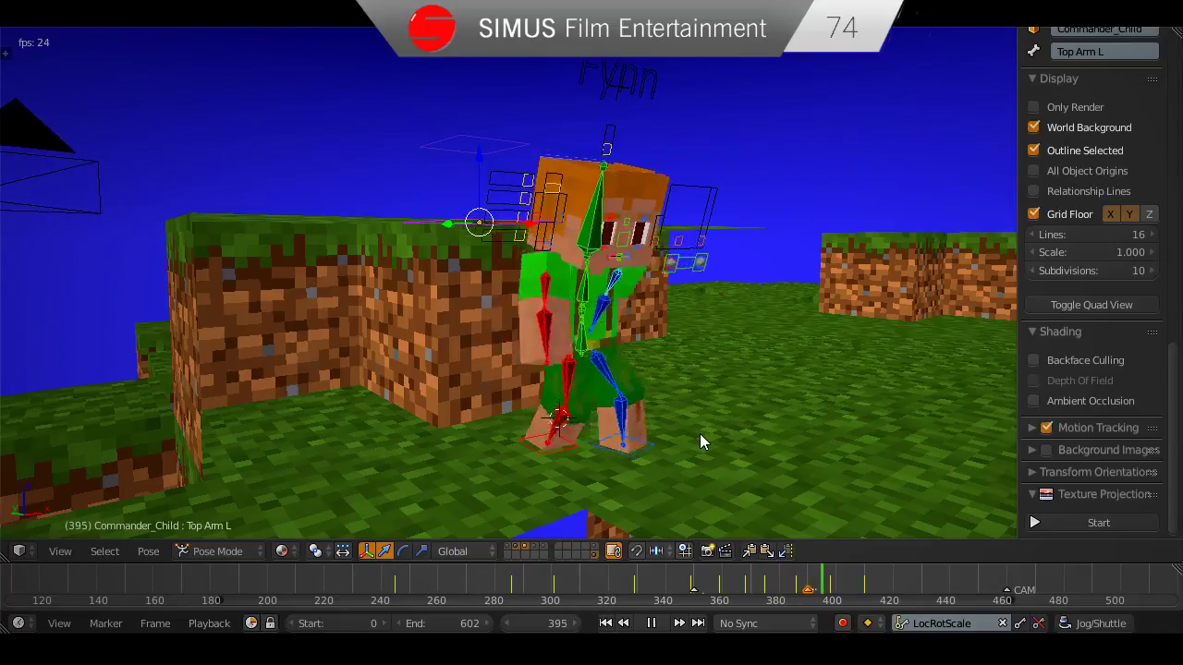
pyautogui.hotkey('alt', 'a')
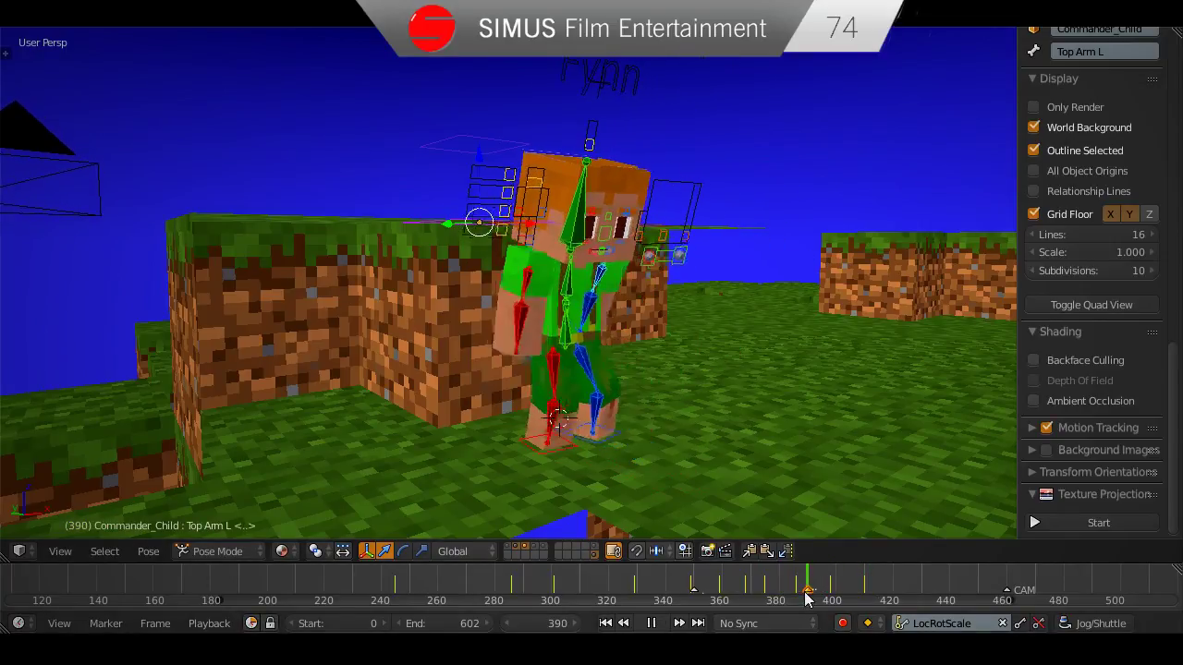
pyautogui.hotkey('alt', 'a')
# At frame 394, lift the left foot control along the Z axis and move it slightly farther forward.
pyautogui.rightClick(629, 455)
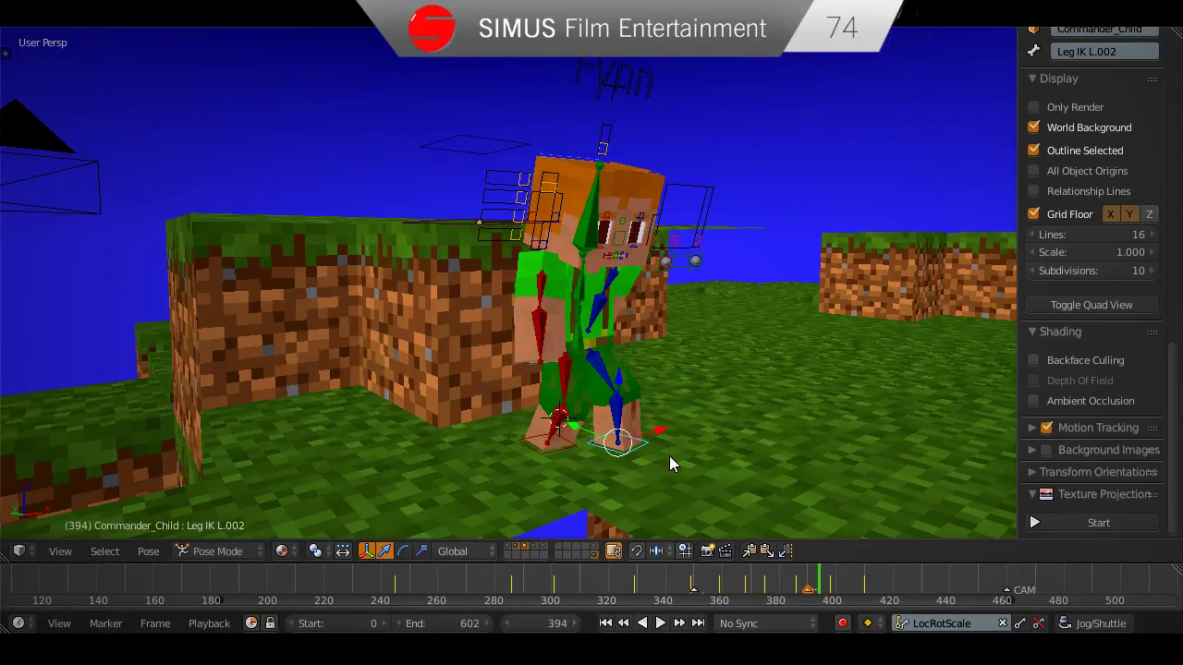
pyautogui.press('g')
pyautogui.press('z')
pyautogui.click(670, 444)
pyautogui.moveTo(672, 442); pyautogui.dragTo(662, 427, button='middle')
pyautogui.press('g')
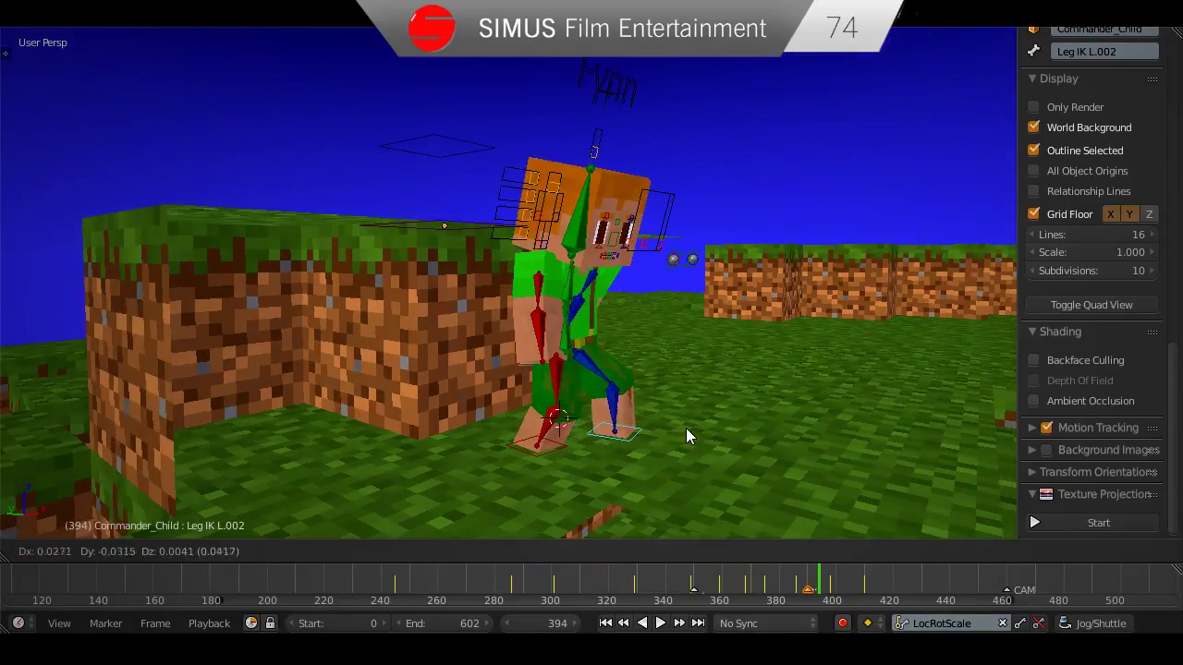
pyautogui.click(693, 429)
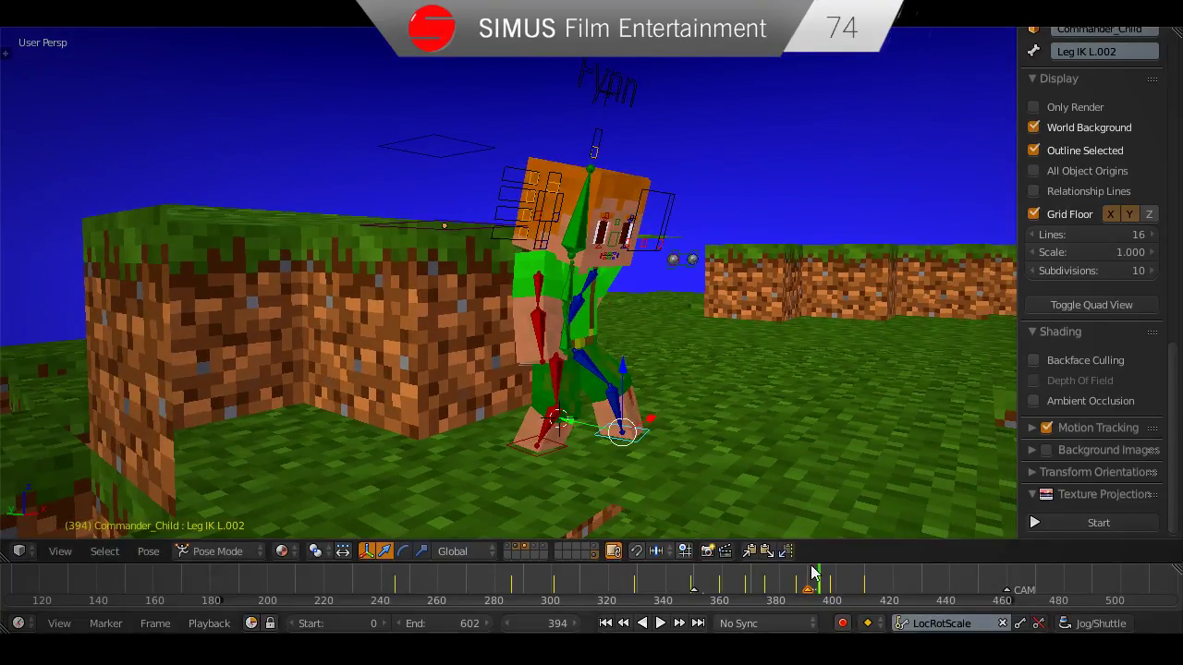
# At frame 406, lift the right foot control along the Z axis for the mid-step pose.
pyautogui.moveTo(818, 585); pyautogui.dragTo(854, 571)
pyautogui.rightClick(668, 475)
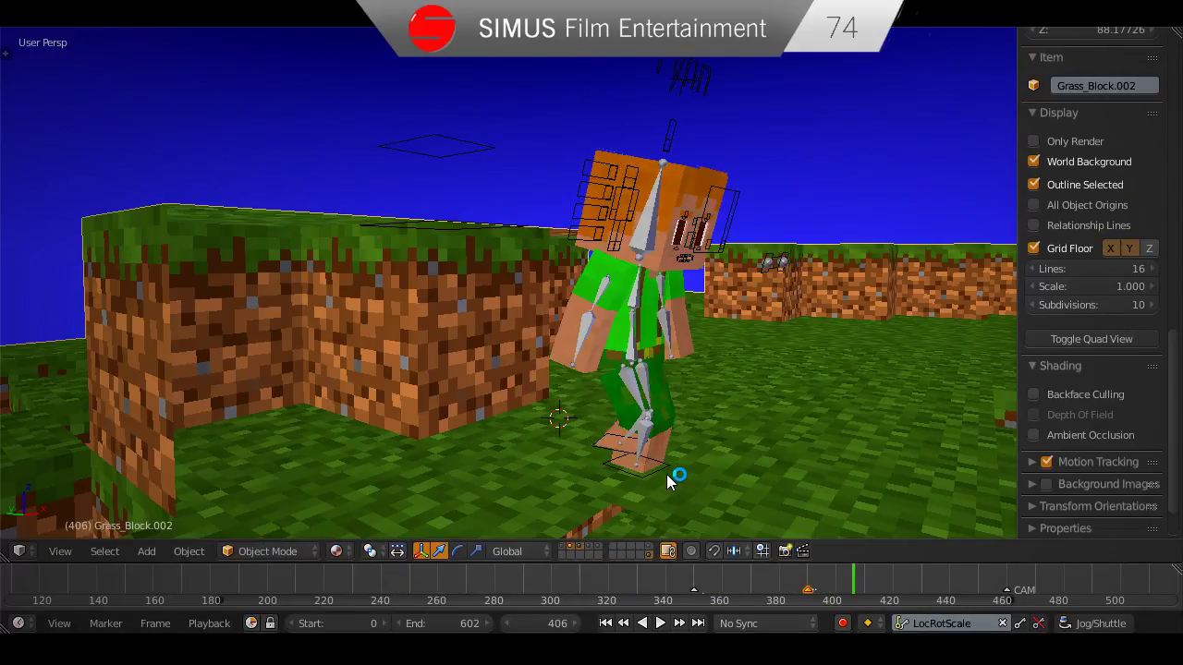
pyautogui.rightClick(667, 475)
pyautogui.press('g')
pyautogui.press('z')
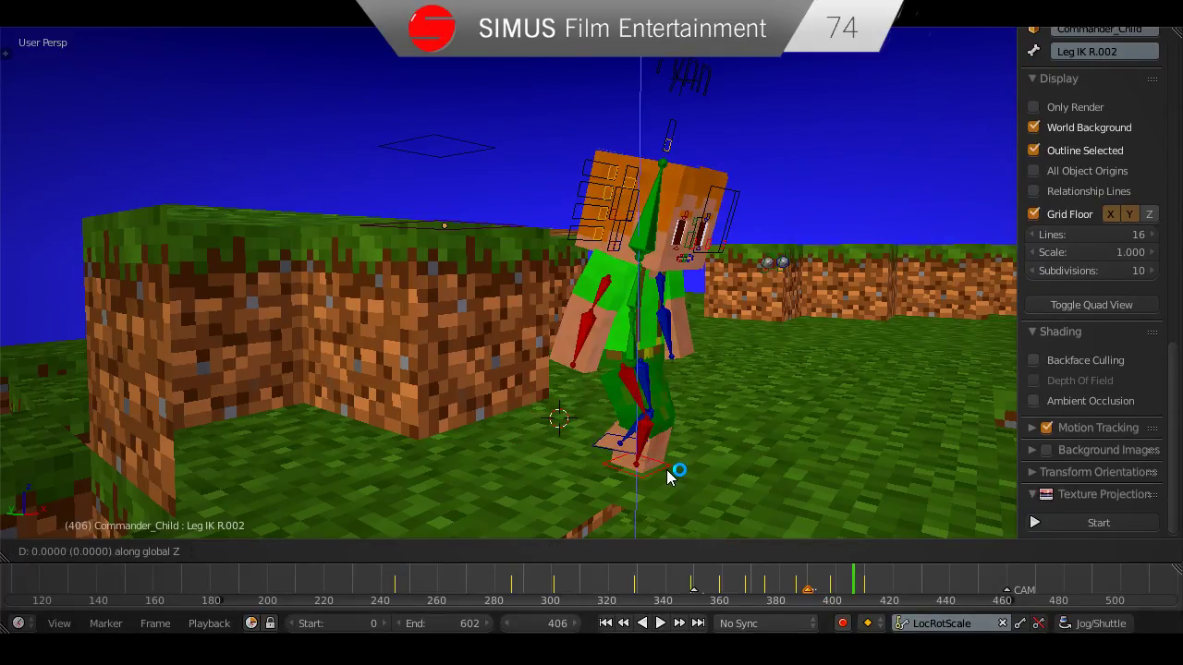
pyautogui.click(670, 460)
# Play the jump and the following steps back to check the lifted feet.
pyautogui.moveTo(837, 578); pyautogui.dragTo(682, 588)
pyautogui.hotkey('alt', 'a')
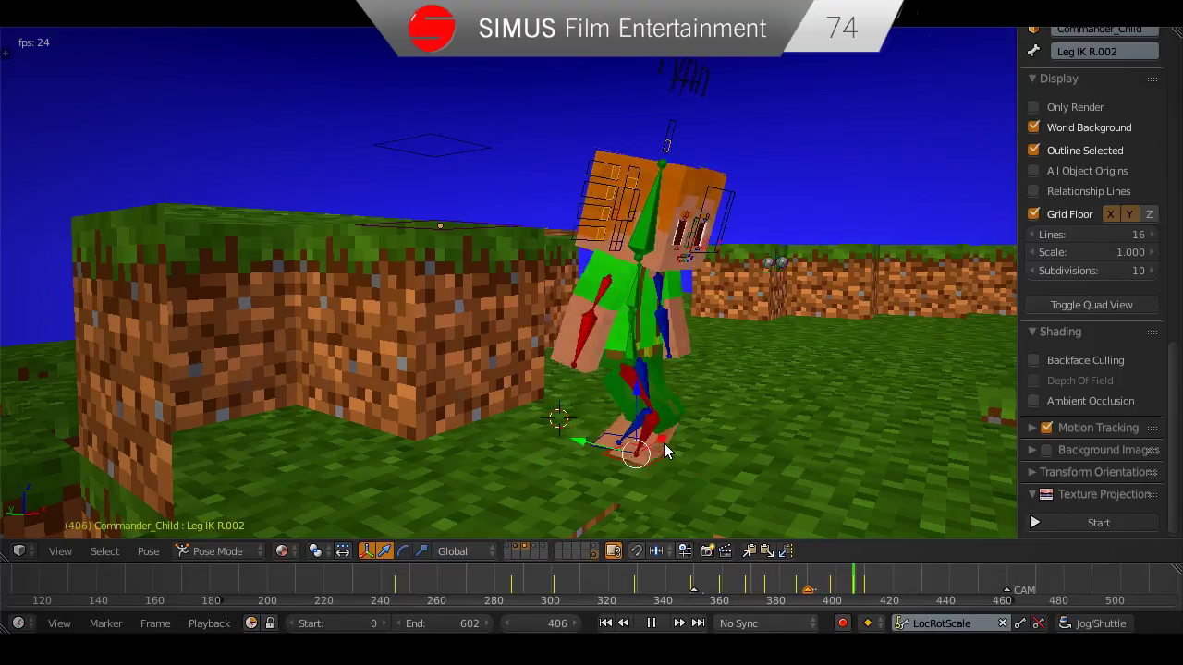
pyautogui.hotkey('alt', 'a')
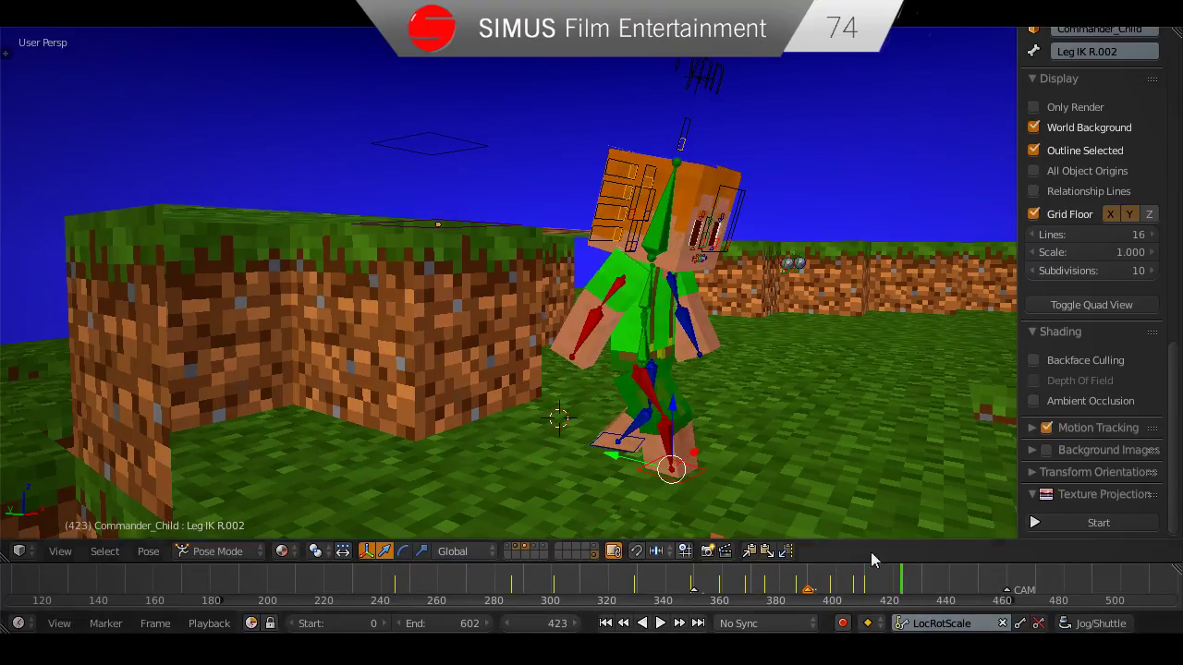
# At frame 420, move the left foot control forward along the Y axis, well ahead of the right foot.
pyautogui.moveTo(662, 468); pyautogui.dragTo(697, 479, button='middle')
pyautogui.press('Left')
pyautogui.press('Left')
pyautogui.press('Left')
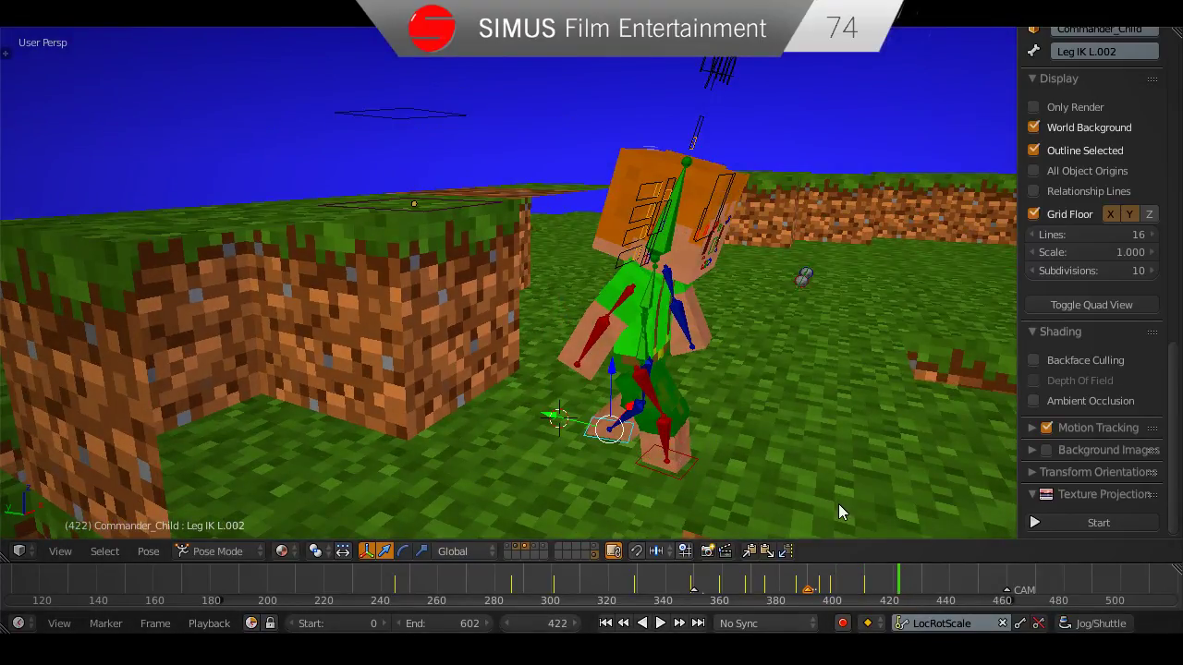
pyautogui.moveTo(769, 485); pyautogui.dragTo(785, 461, button='middle')
pyautogui.press('g')
pyautogui.press('y')
pyautogui.click(869, 468)
pyautogui.press('g')
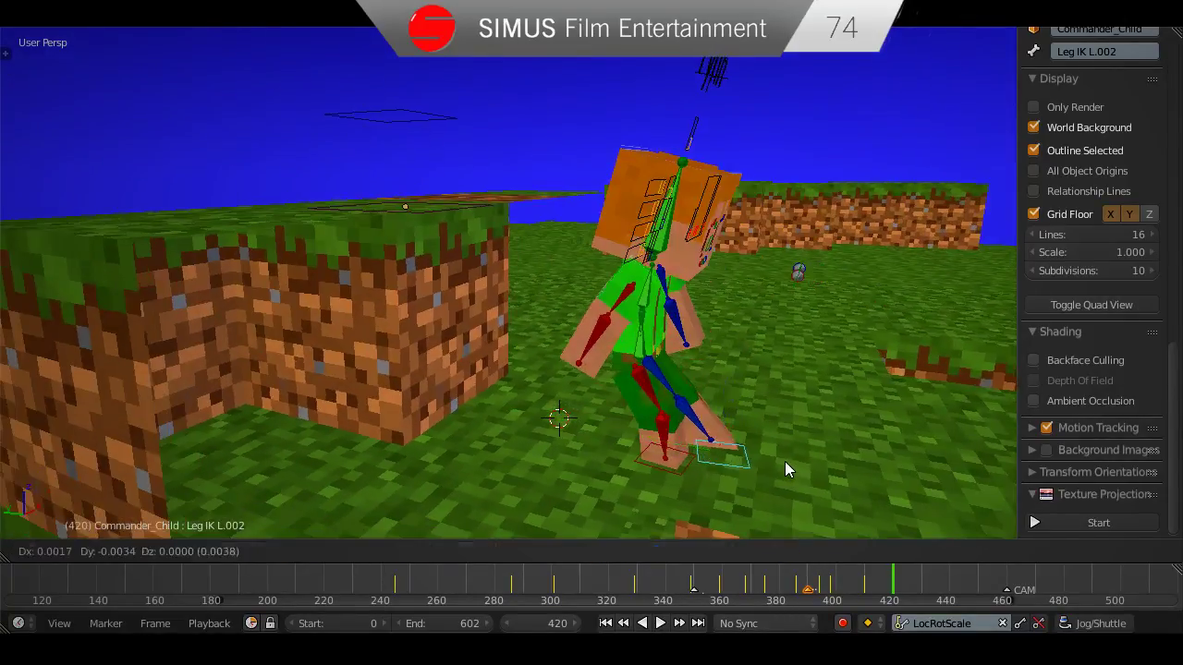
pyautogui.press('y')
pyautogui.press('y')
pyautogui.press('y')
pyautogui.press('y')
pyautogui.click(804, 468)
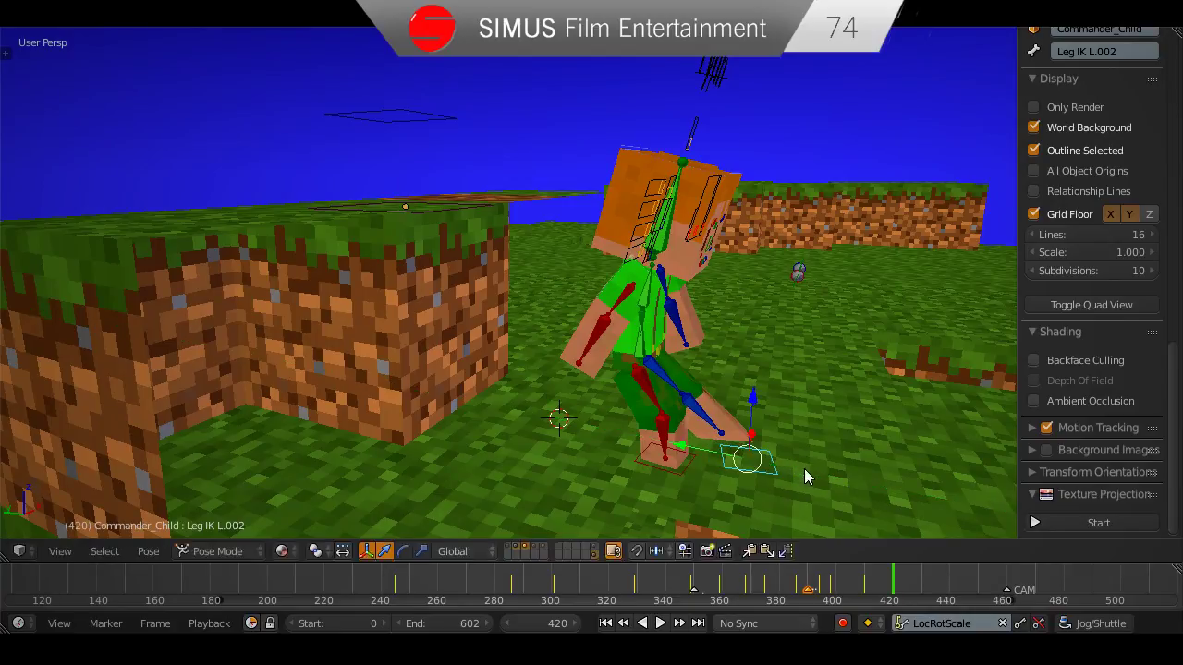
# Adjust the left foot's height along the Z axis at frame 420 and fine-tune its placement on the ground.
pyautogui.press('g')
pyautogui.press('z')
pyautogui.click(799, 456)
pyautogui.moveTo(797, 457); pyautogui.dragTo(676, 342, button='middle')
pyautogui.press('g')
pyautogui.press('z')
pyautogui.click(680, 425)
pyautogui.press('g')
pyautogui.click(662, 449)
# Move the pelvis forward and slightly down by about 0.30 at frame 420, placing the body between the feet.
pyautogui.press('g')
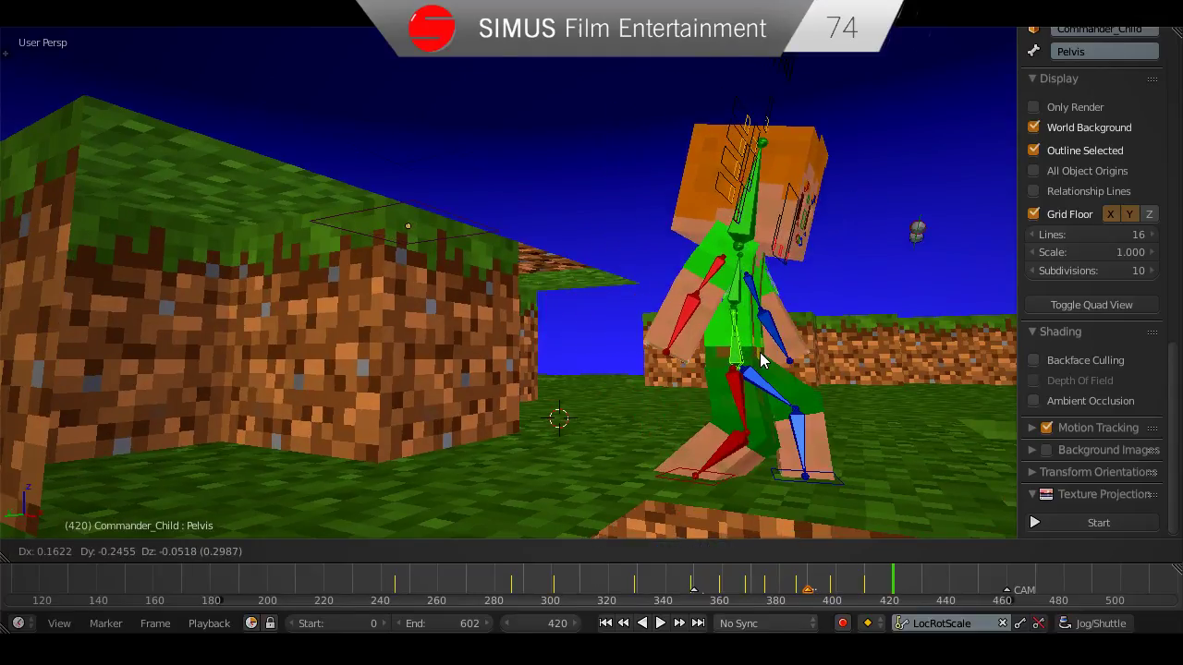
pyautogui.click(761, 360)
pyautogui.moveTo(761, 360); pyautogui.dragTo(586, 398, button='middle')
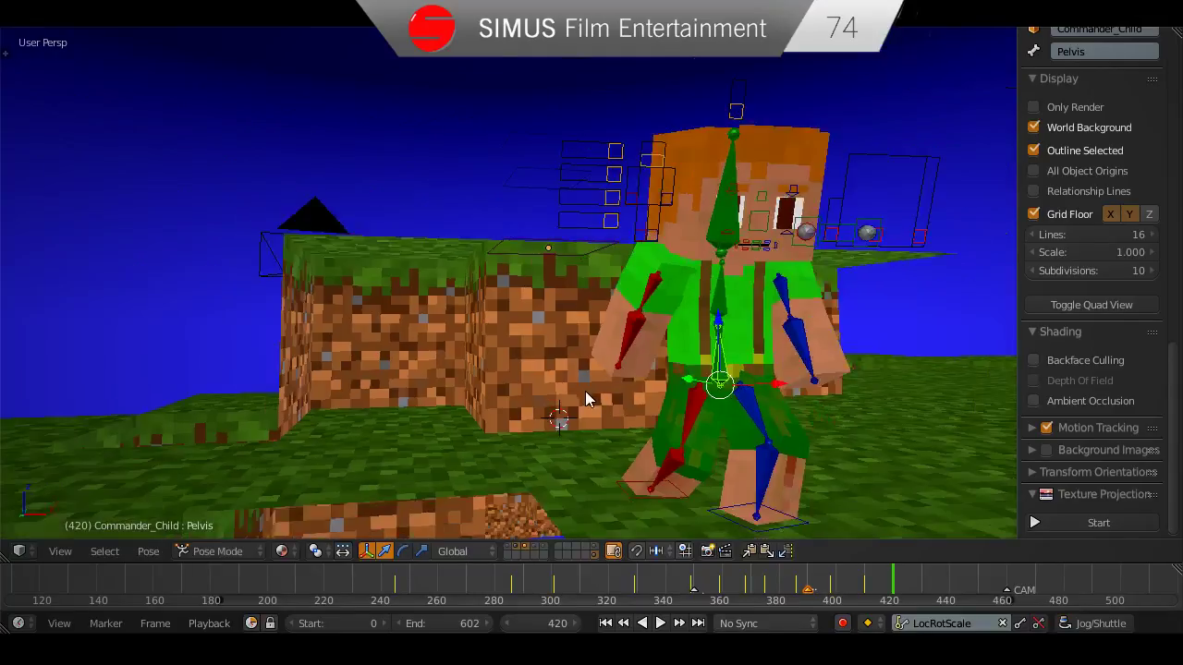
# Shift the right foot control sideways along the X axis at frame 420.
pyautogui.scroll(1, 654, 472)
pyautogui.moveTo(655, 471); pyautogui.dragTo(649, 473, button='middle')
pyautogui.rightClick(662, 526)
pyautogui.scroll(-5, 665, 502)
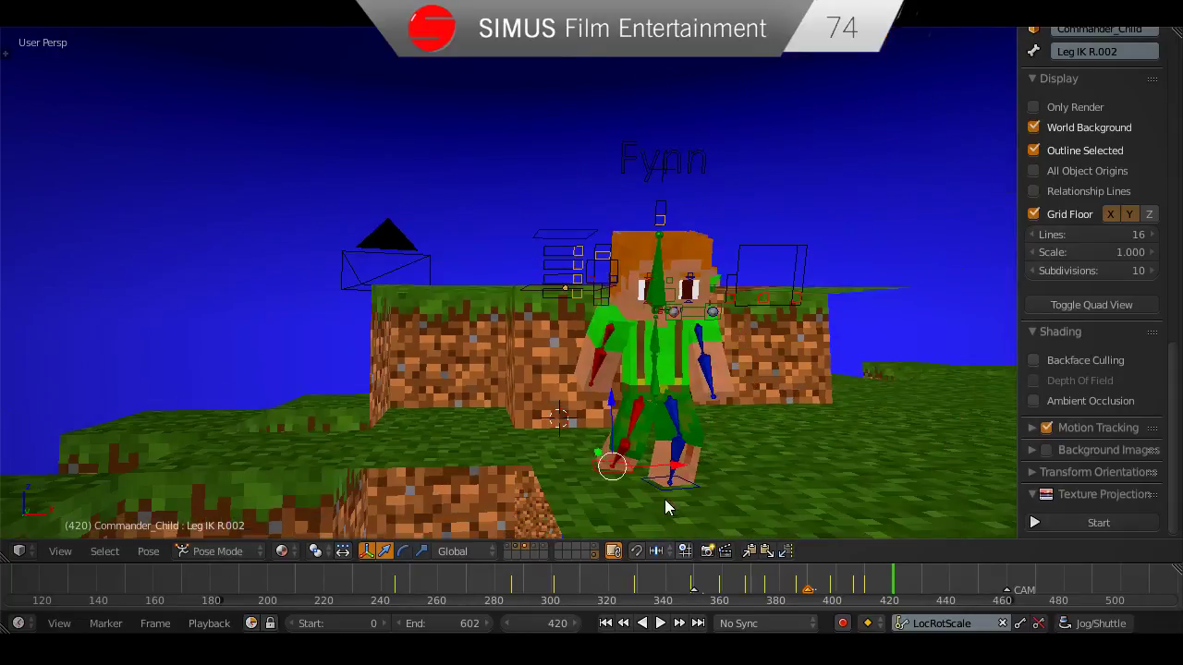
pyautogui.press('g')
pyautogui.press('x')
pyautogui.click(640, 493)
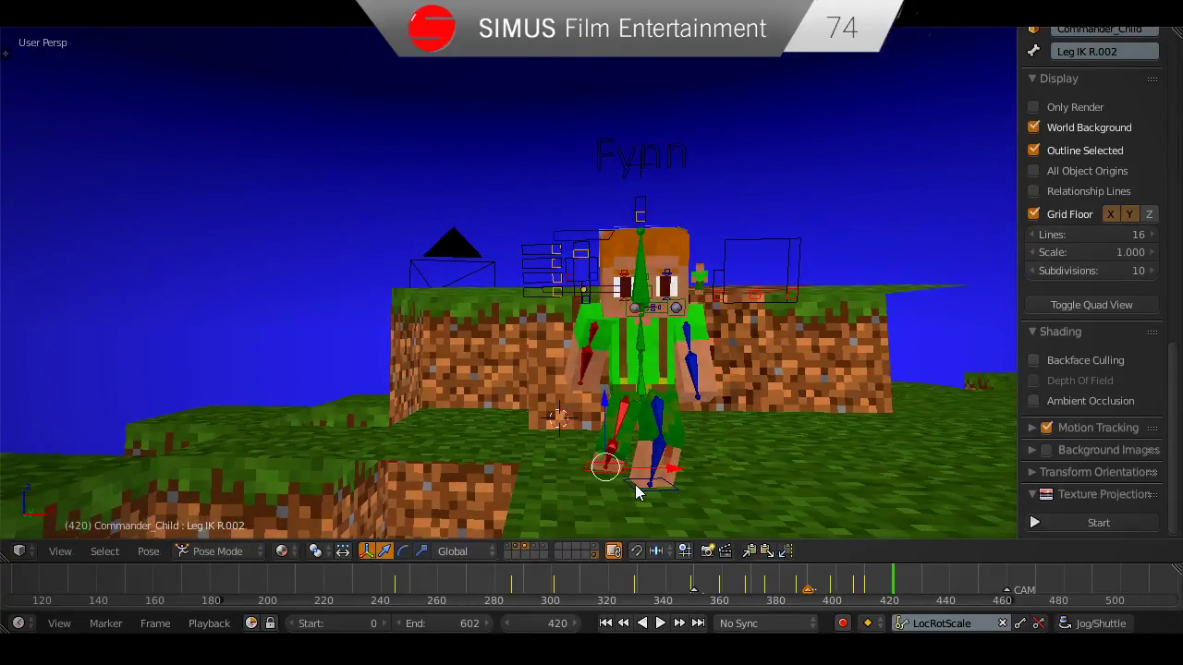
# Rotate the left foot control about the global Z axis at frame 420, then adjust the foot placement along Y and X.
pyautogui.press('r')
pyautogui.press('z')
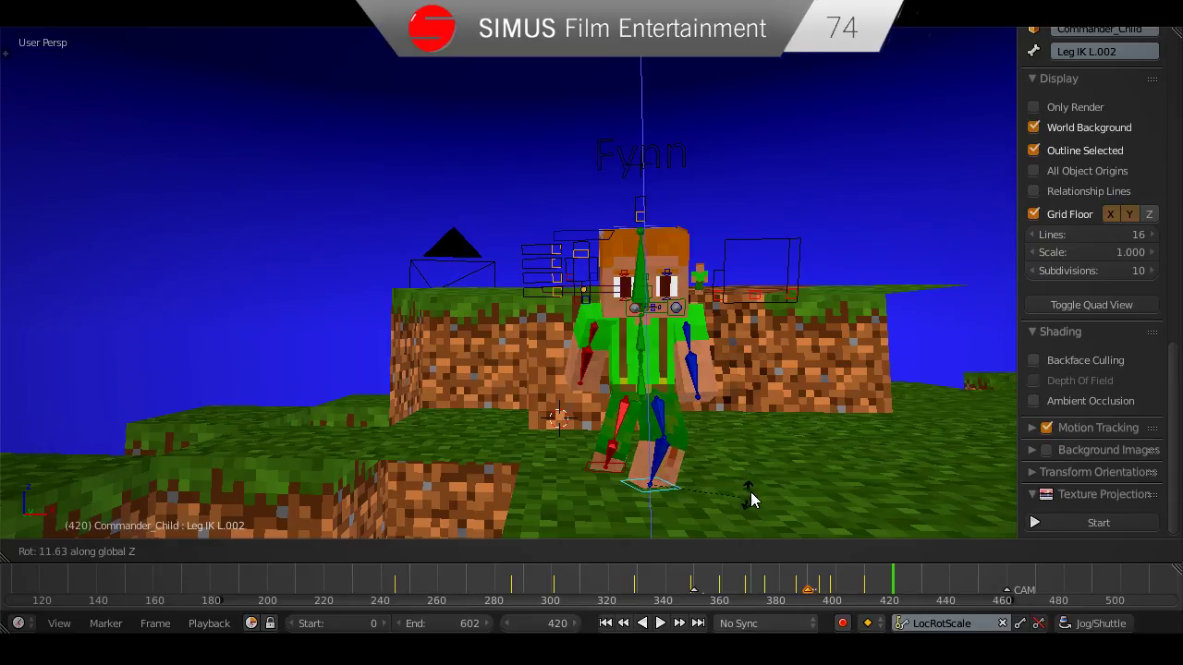
pyautogui.click(742, 449)
pyautogui.moveTo(698, 478); pyautogui.dragTo(848, 478, button='middle')
pyautogui.press('g')
pyautogui.press('y')
pyautogui.click(706, 481)
pyautogui.press('g')
pyautogui.press('x')
pyautogui.click(740, 491)
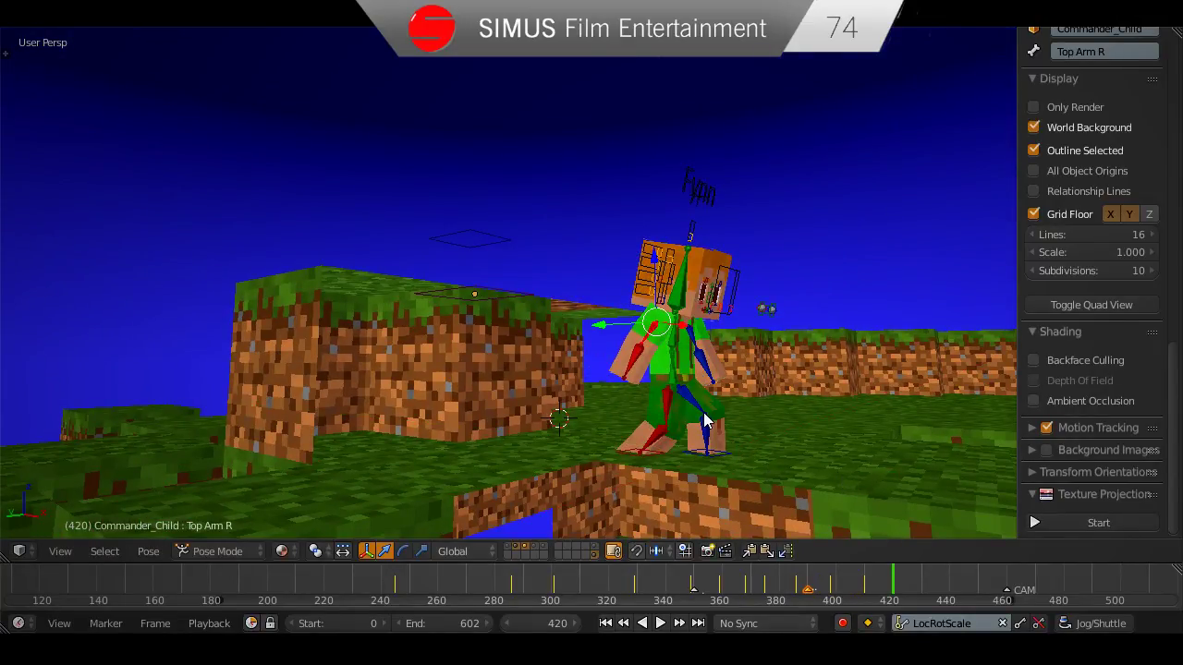
# Swing the right arm forward and the left arm back about the X axis at frame 420.
pyautogui.press('r')
pyautogui.press('x')
pyautogui.click(779, 345)
pyautogui.moveTo(778, 346); pyautogui.dragTo(571, 372, button='middle')
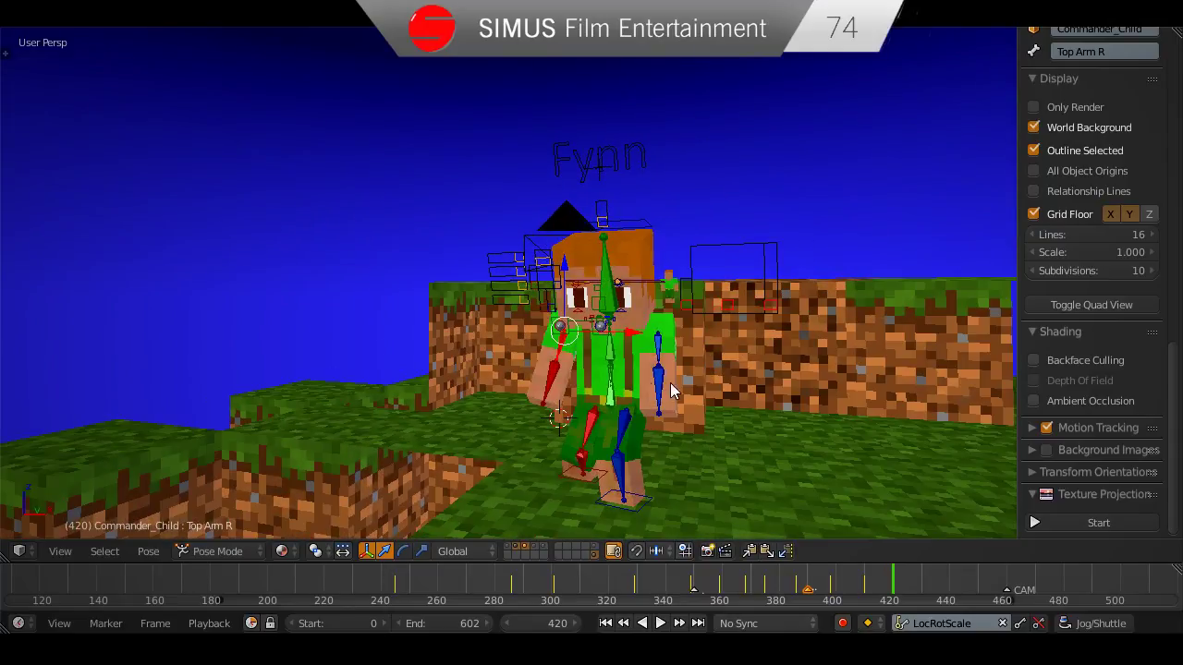
pyautogui.moveTo(670, 385); pyautogui.dragTo(575, 380, button='middle')
pyautogui.press('r')
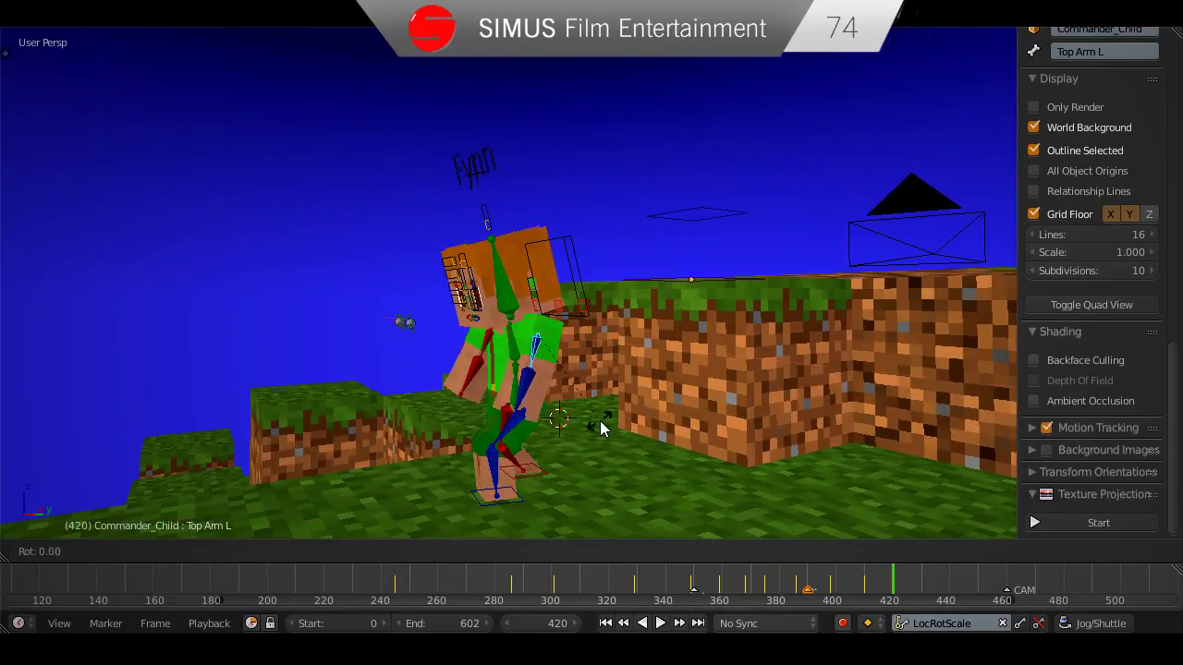
pyautogui.press('x')
pyautogui.click(681, 388)
pyautogui.moveTo(681, 389); pyautogui.dragTo(747, 431, button='middle')
# Keyframe all the character's bones at frame 420 and save over the existing file.
pyautogui.press('a')
pyautogui.hotkey('ctrl', 's')
pyautogui.click(777, 435)
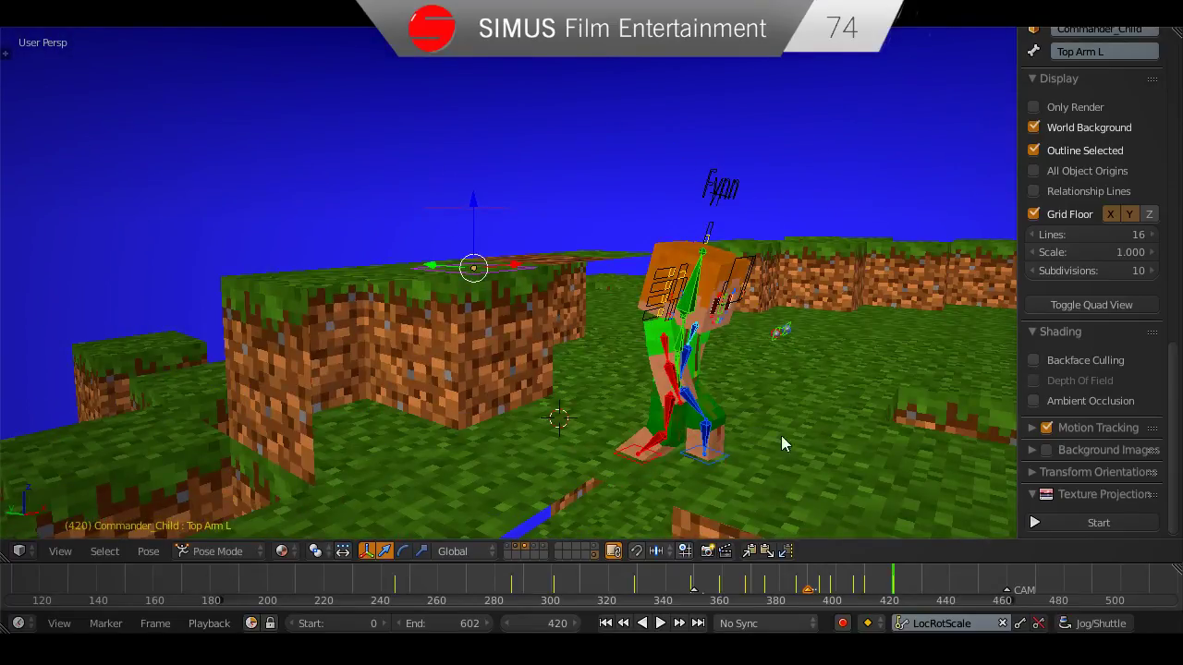
# Play back the landing and steps up to frame 420, both in the free view and through the camera.
pyautogui.moveTo(894, 589); pyautogui.dragTo(756, 590)
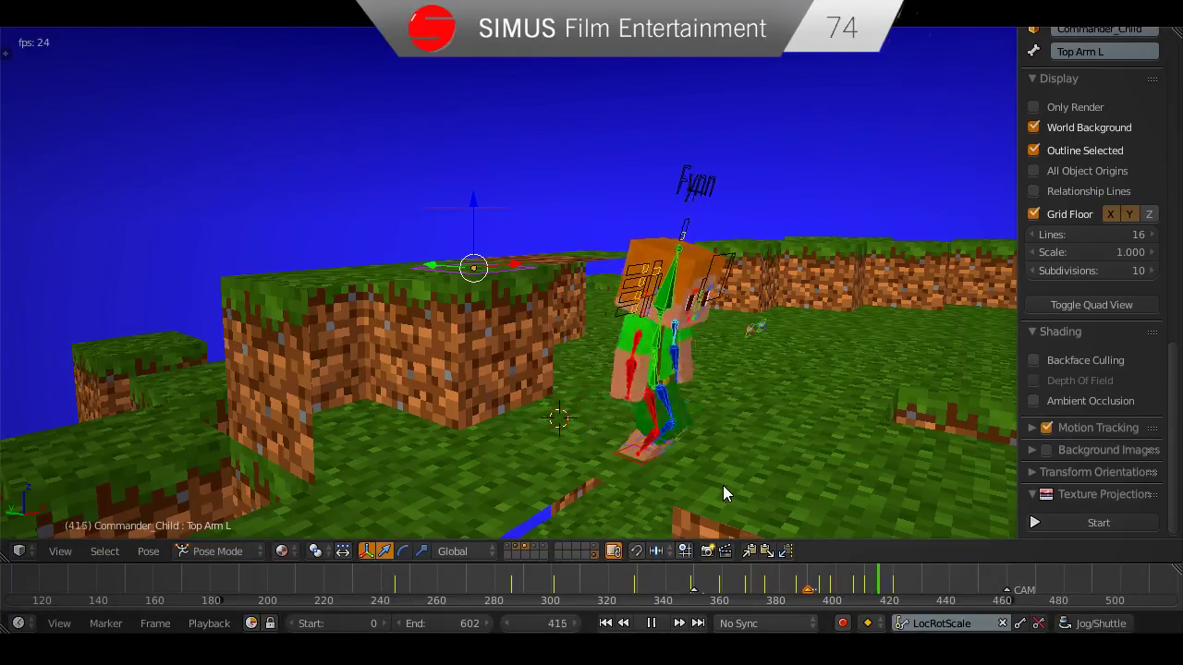
pyautogui.hotkey('alt', 'a')
pyautogui.moveTo(723, 485); pyautogui.dragTo(795, 463, button='middle')
pyautogui.press('KP_0')
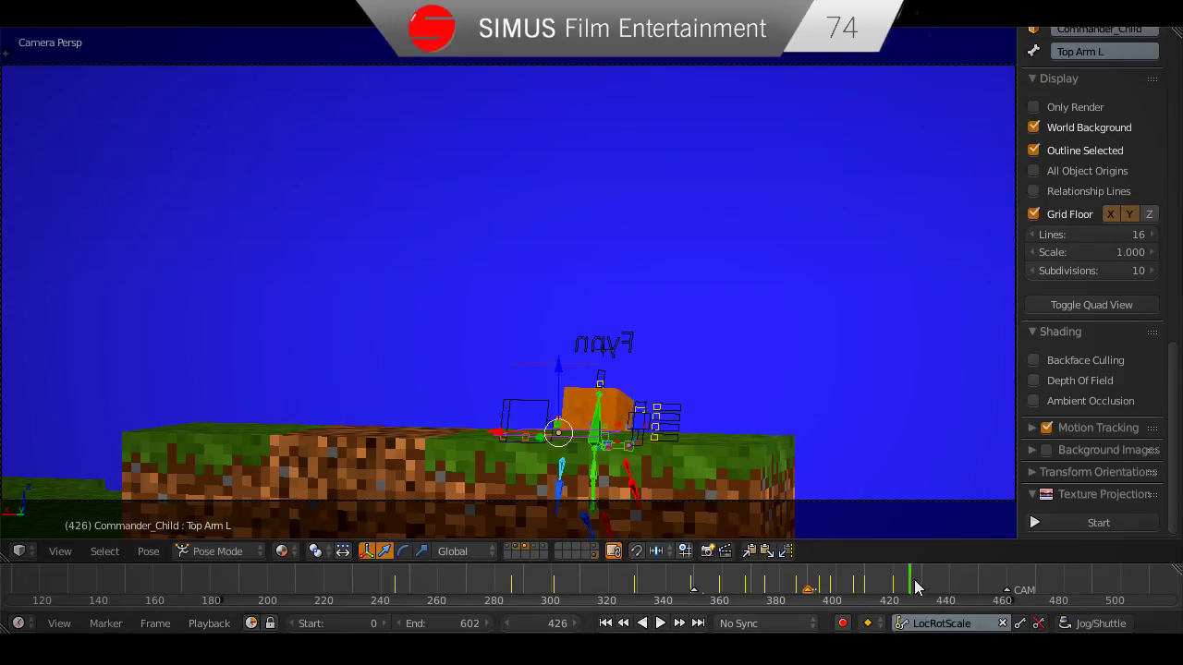
pyautogui.moveTo(914, 580); pyautogui.dragTo(638, 571)
pyautogui.hotkey('alt', 'a')
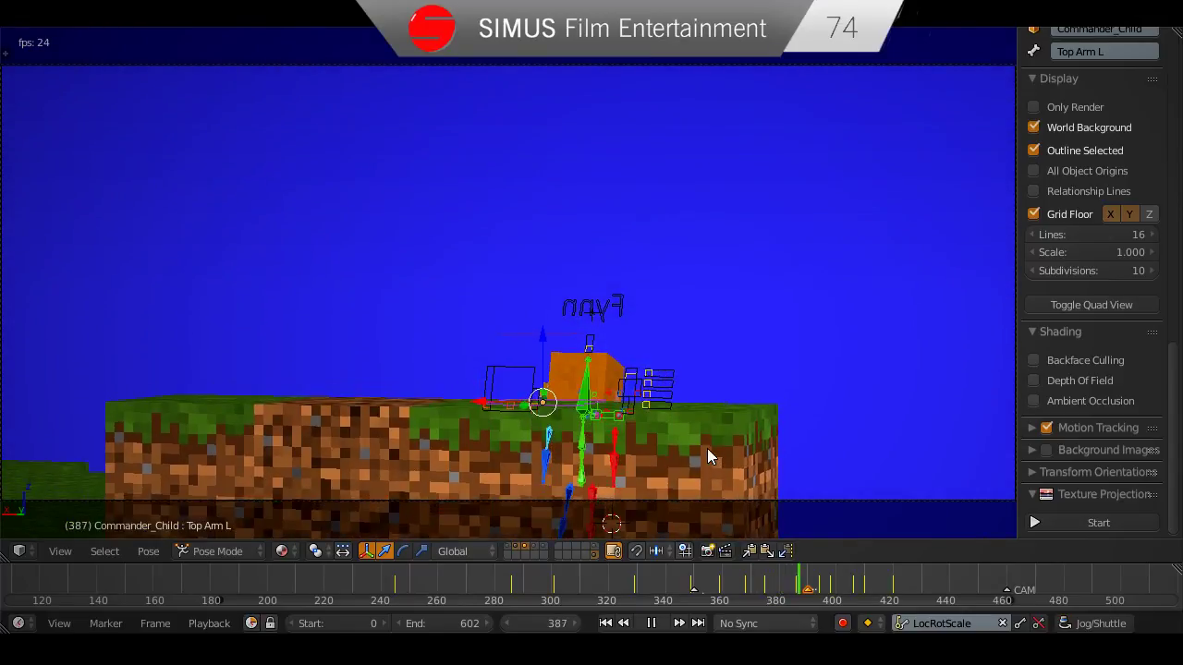
pyautogui.hotkey('alt', 'a')
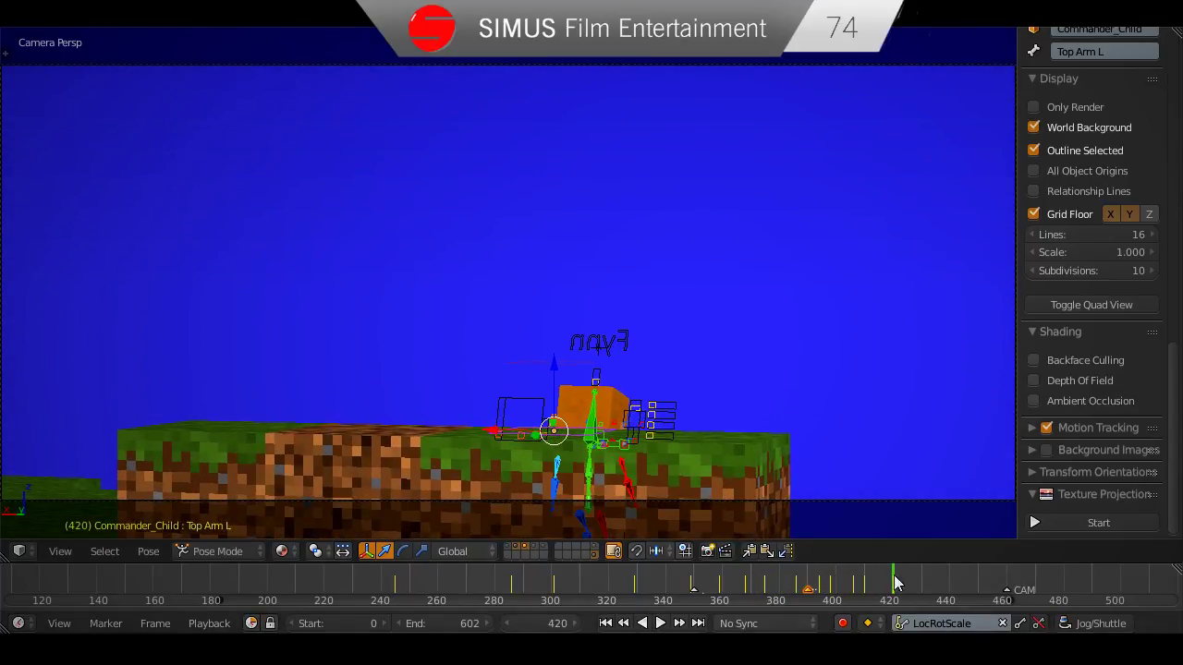
pyautogui.moveTo(894, 576)
pyautogui.mouseDown()
pyautogui.moveTo(850, 588)
pyautogui.moveTo(891, 590)
pyautogui.mouseUp()
pyautogui.press('KP_0')
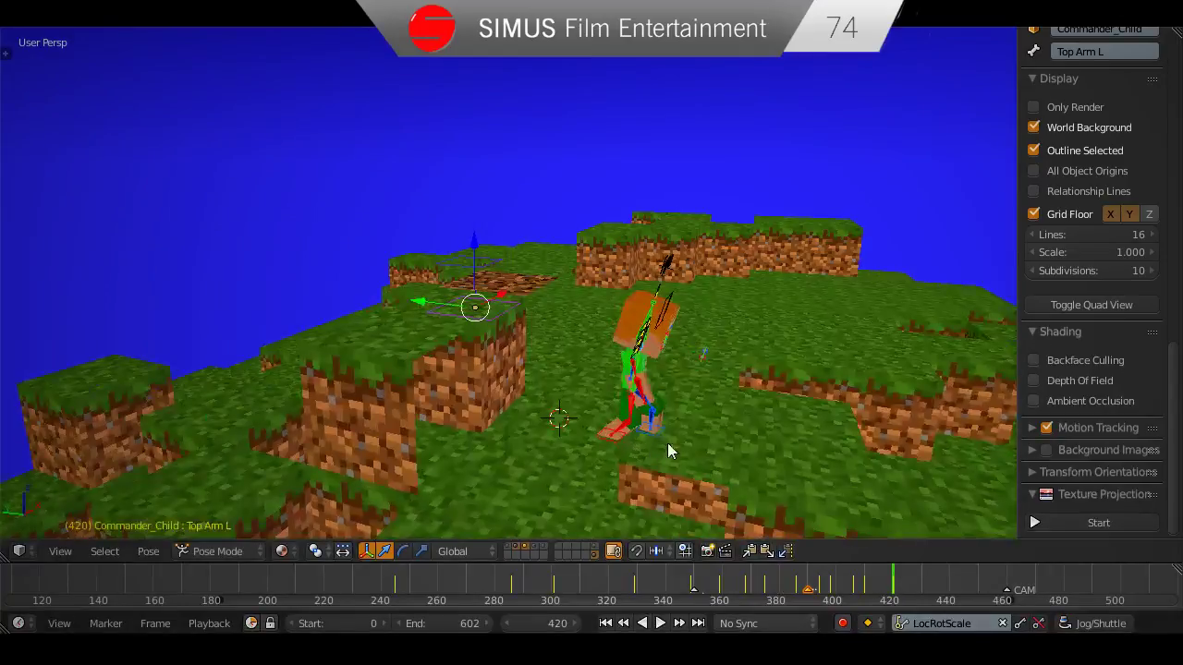
# At frame 432, move the right foot control forward along Y past the left foot and adjust its sideways position along X.
pyautogui.moveTo(668, 447); pyautogui.dragTo(581, 423, button='middle')
pyautogui.moveTo(899, 589)
pyautogui.mouseDown()
pyautogui.moveTo(857, 583)
pyautogui.moveTo(889, 601)
pyautogui.mouseUp()
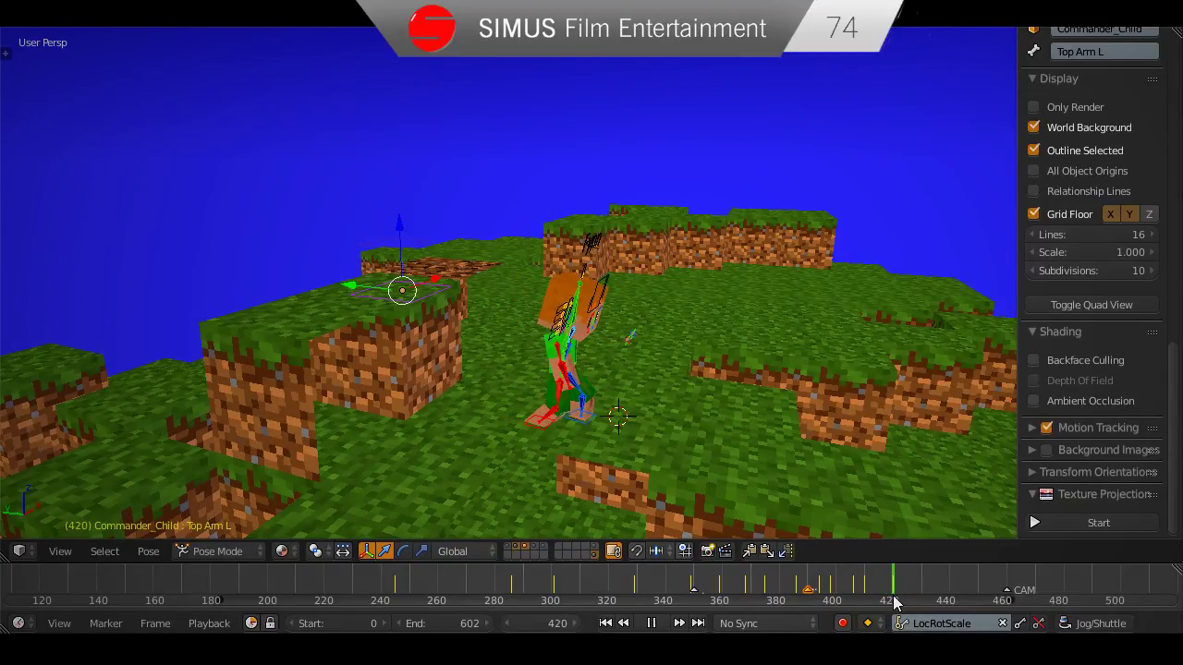
pyautogui.scroll(2, 599, 434)
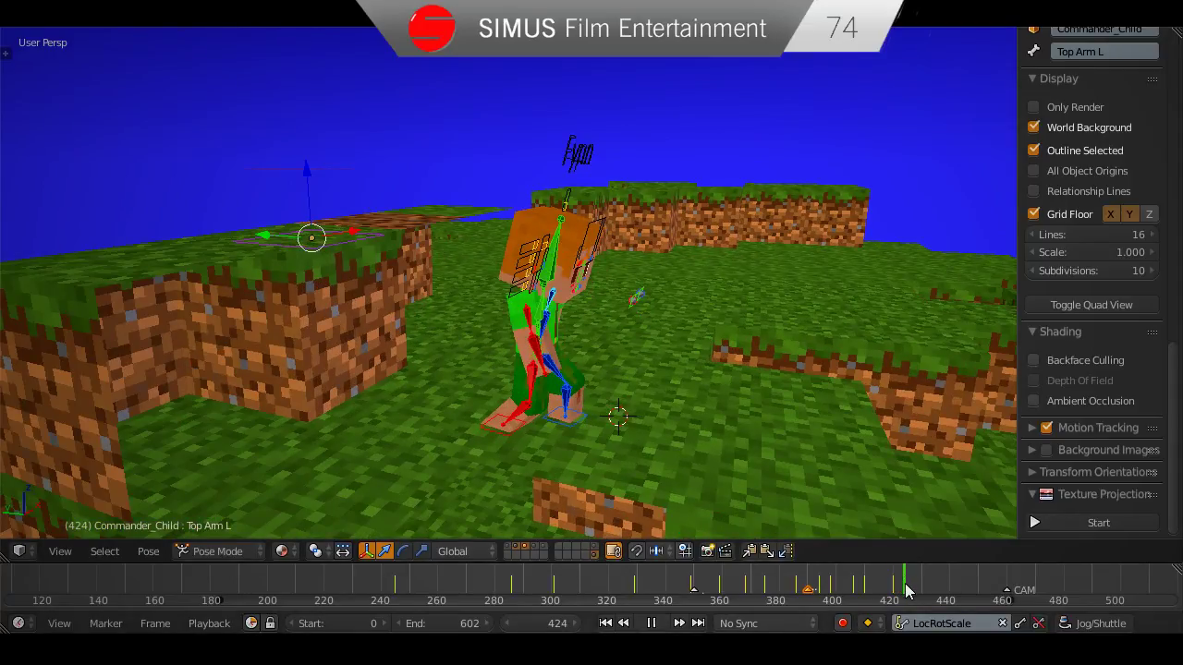
pyautogui.moveTo(905, 584); pyautogui.dragTo(928, 588)
pyautogui.scroll(1, 591, 434)
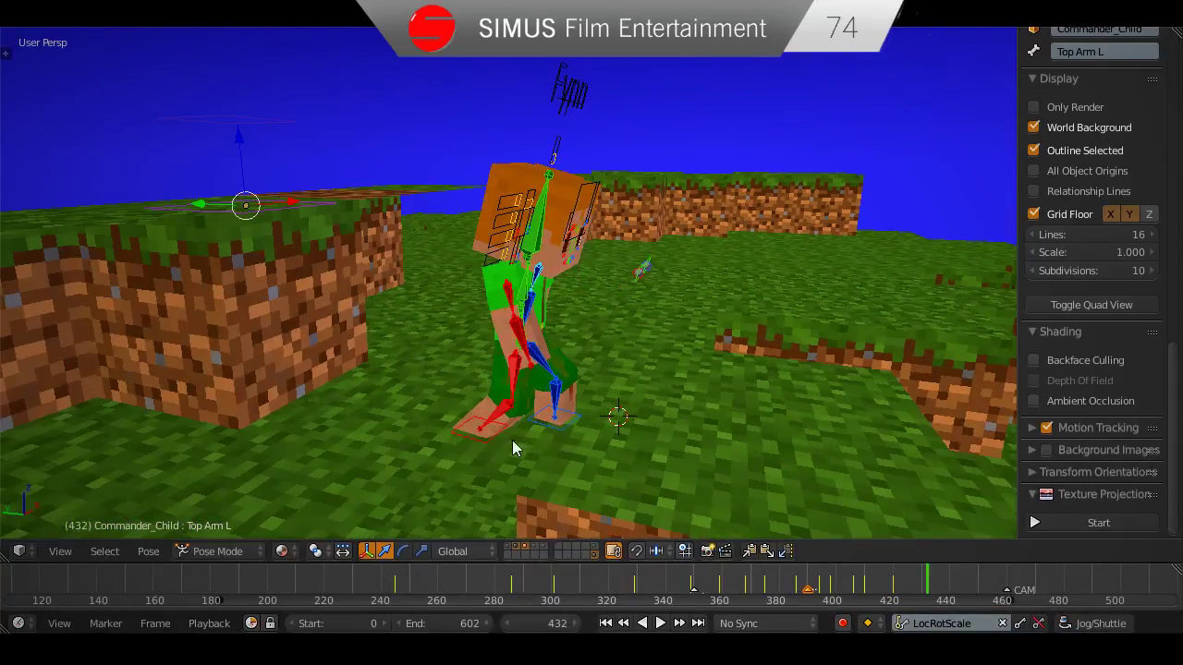
pyautogui.rightClick(496, 434)
pyautogui.press('g')
pyautogui.press('y')
pyautogui.click(653, 466)
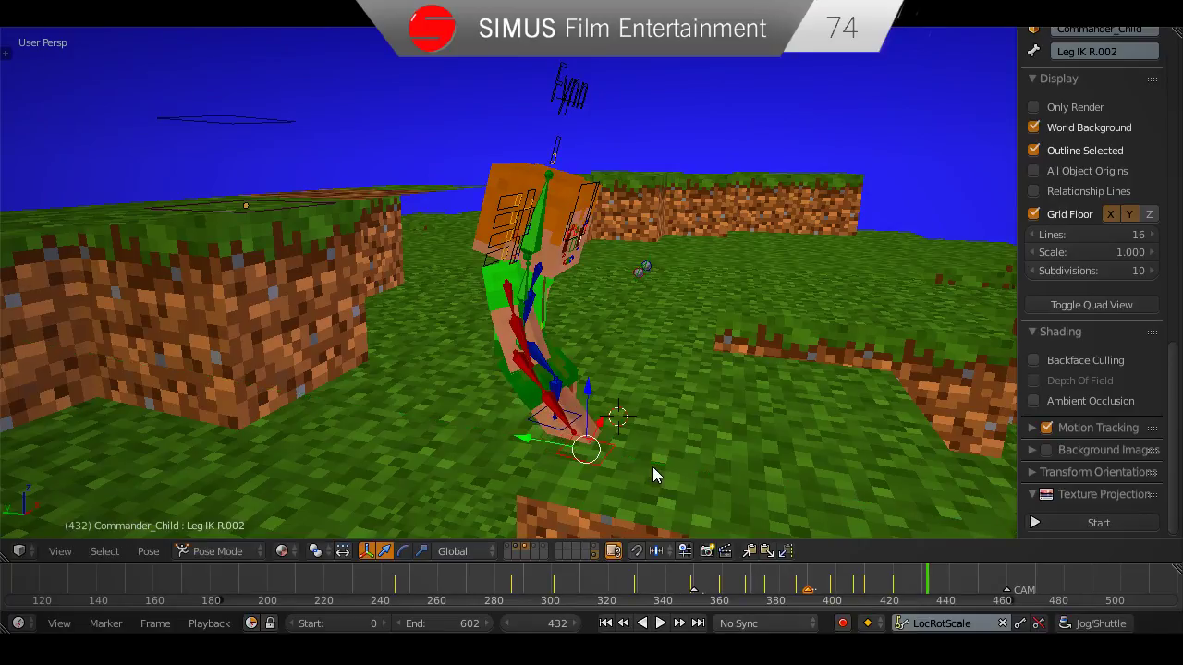
pyautogui.moveTo(653, 467); pyautogui.dragTo(520, 335, button='middle')
pyautogui.press('g')
pyautogui.press('x')
pyautogui.click(568, 456)
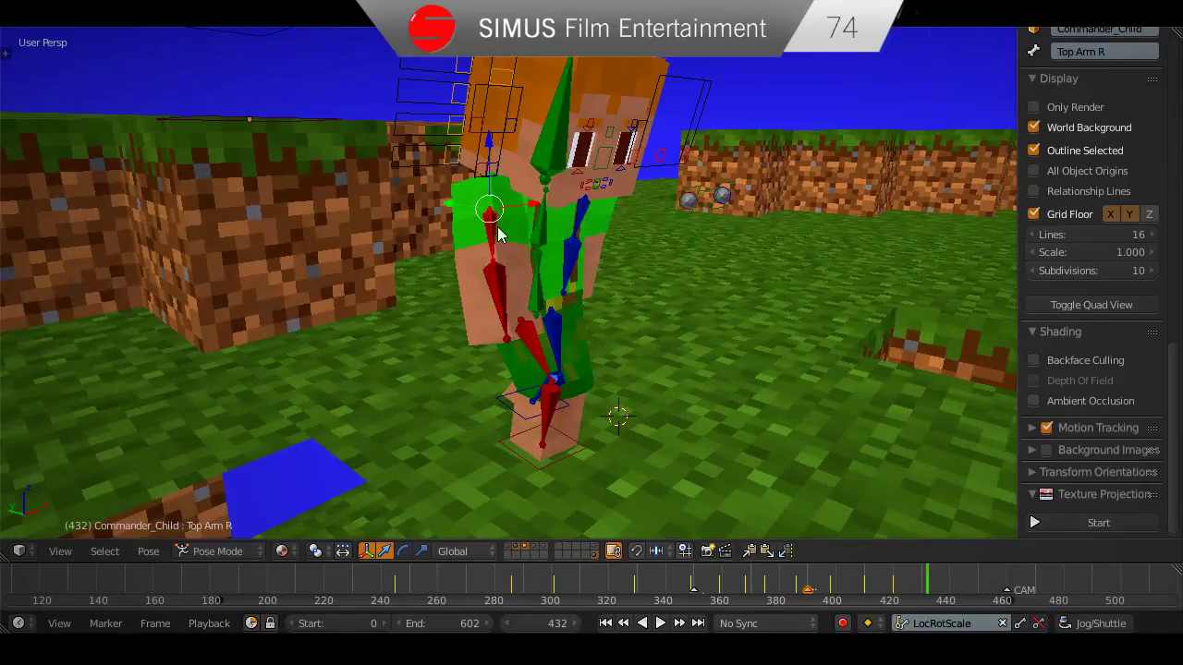
# Swing the left upper arm forward about the X axis at frame 432.
pyautogui.moveTo(624, 331); pyautogui.dragTo(680, 228, button='middle')
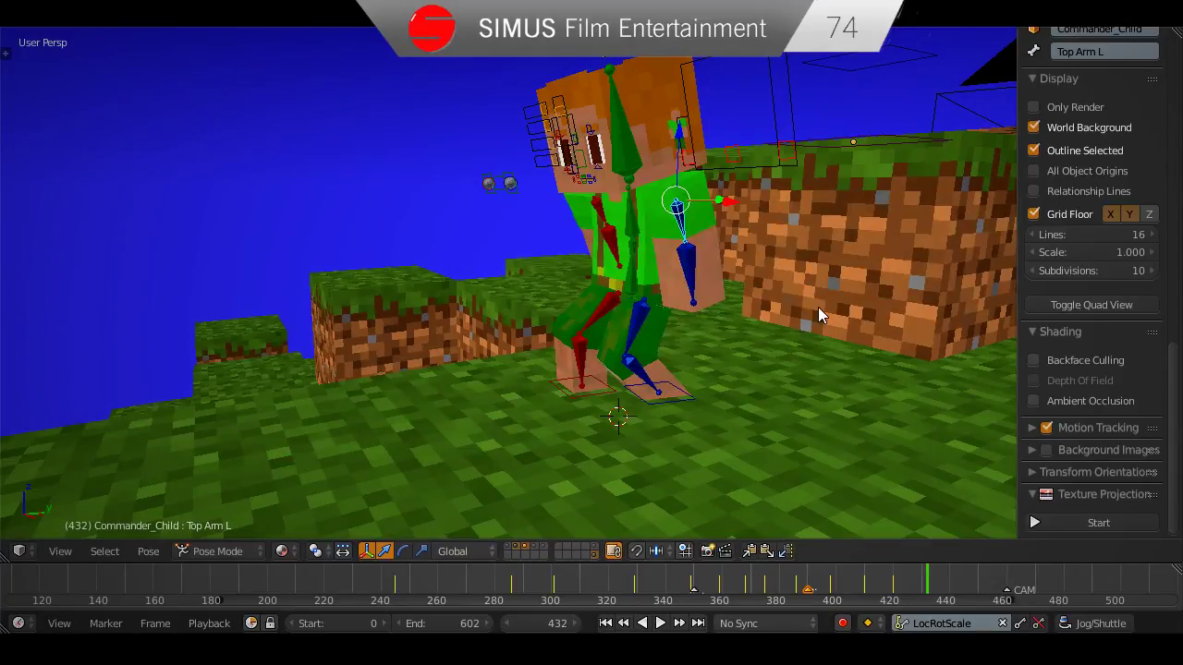
pyautogui.press('r')
pyautogui.press('x')
pyautogui.click(697, 332)
pyautogui.moveTo(695, 331); pyautogui.dragTo(655, 387, button='middle')
# Keyframe all the character's bones at frame 432 and save over the existing file.
pyautogui.press('a')
pyautogui.press('a')
pyautogui.press('i')
pyautogui.hotkey('ctrl', 's')
pyautogui.click(655, 387)
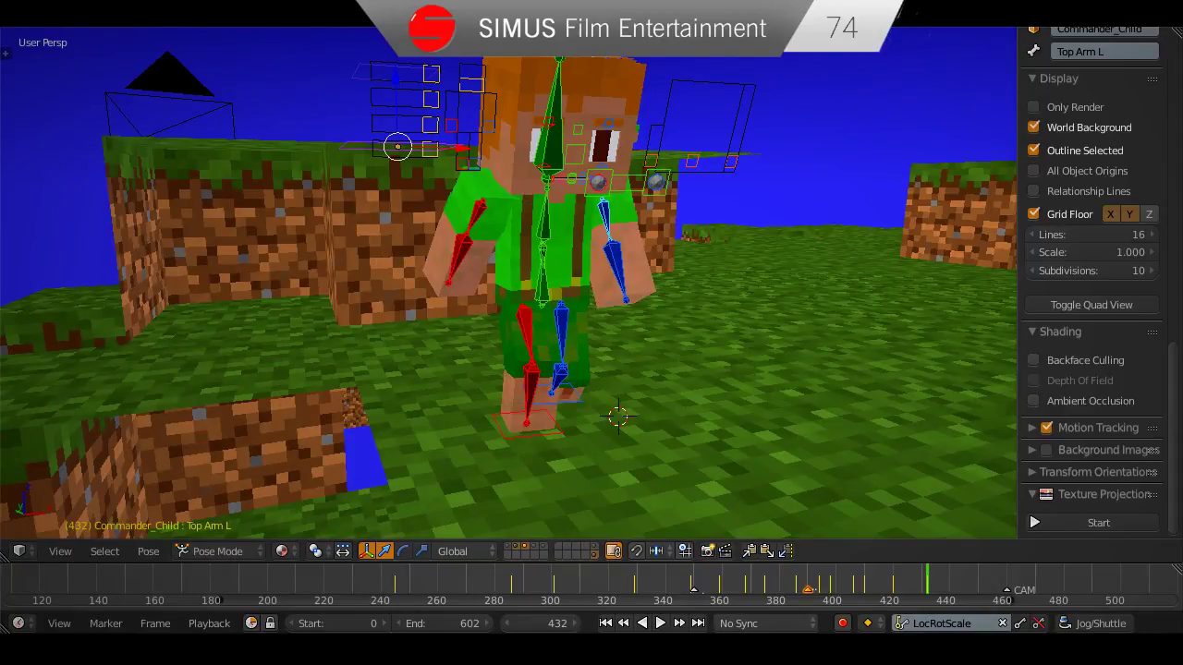
# At frame 445, move the left foot control forward along Y past the right foot and adjust it sideways along X.
pyautogui.moveTo(518, 185)
pyautogui.mouseDown(button='middle')
pyautogui.moveTo(542, 169)
pyautogui.moveTo(523, 189)
pyautogui.mouseUp(button='middle')
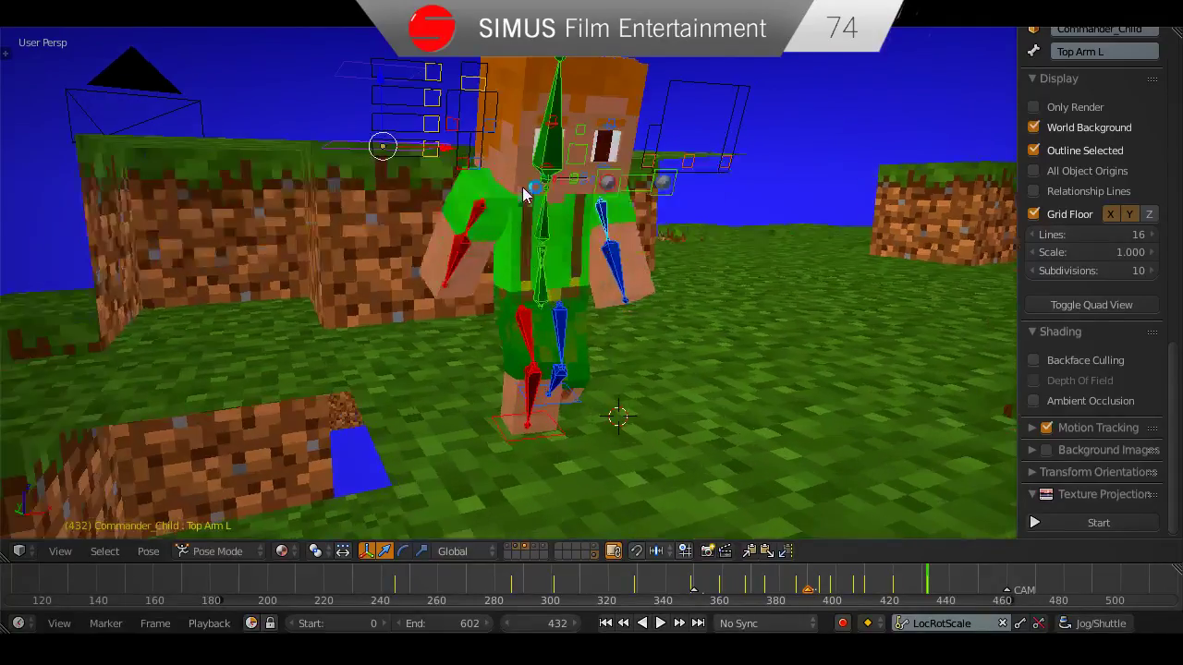
pyautogui.moveTo(927, 582)
pyautogui.mouseDown()
pyautogui.moveTo(841, 585)
pyautogui.moveTo(929, 589)
pyautogui.mouseUp()
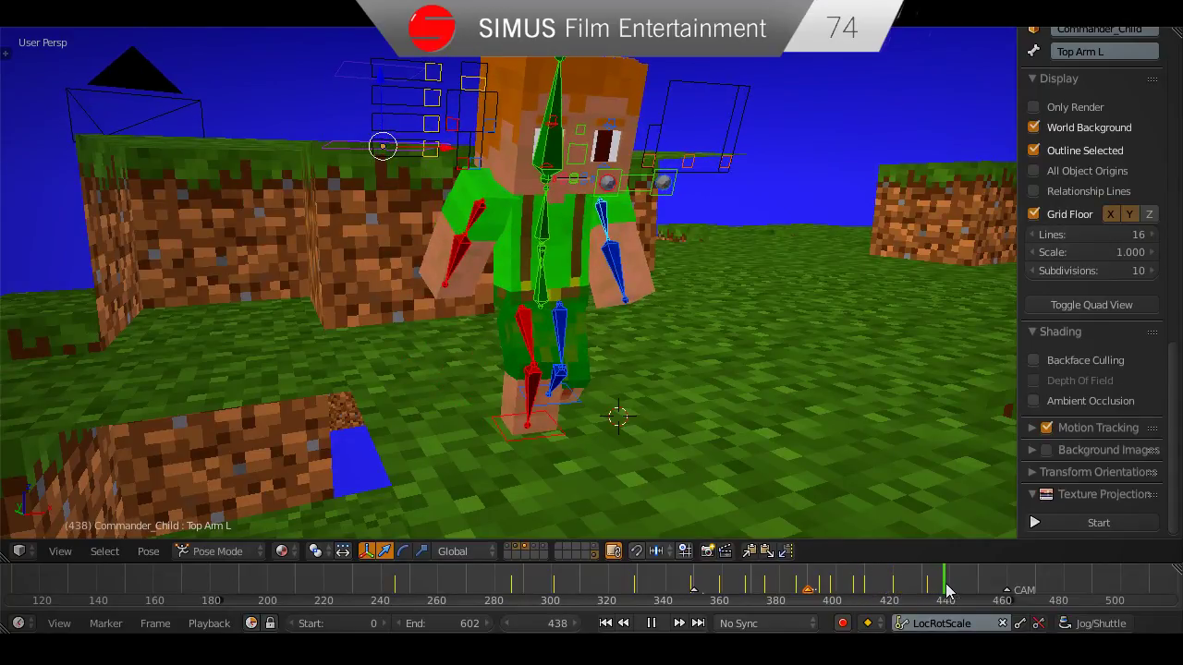
pyautogui.moveTo(594, 390); pyautogui.dragTo(584, 431, button='middle')
pyautogui.rightClick(562, 407)
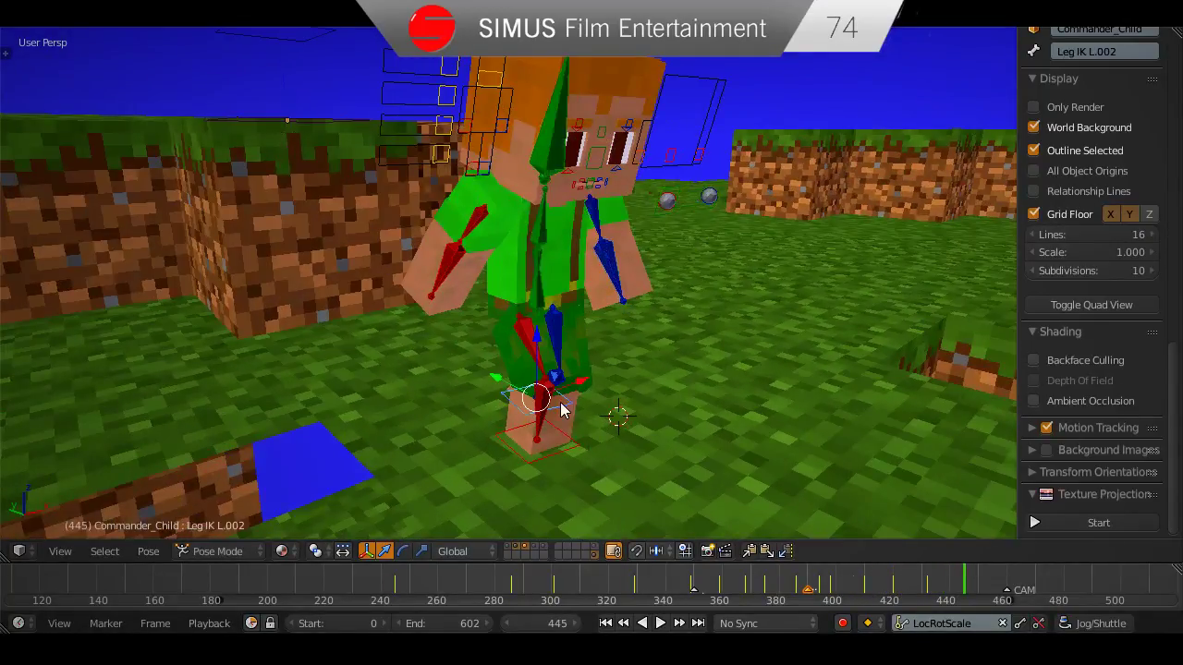
pyautogui.press('g')
pyautogui.press('y')
pyautogui.click(713, 476)
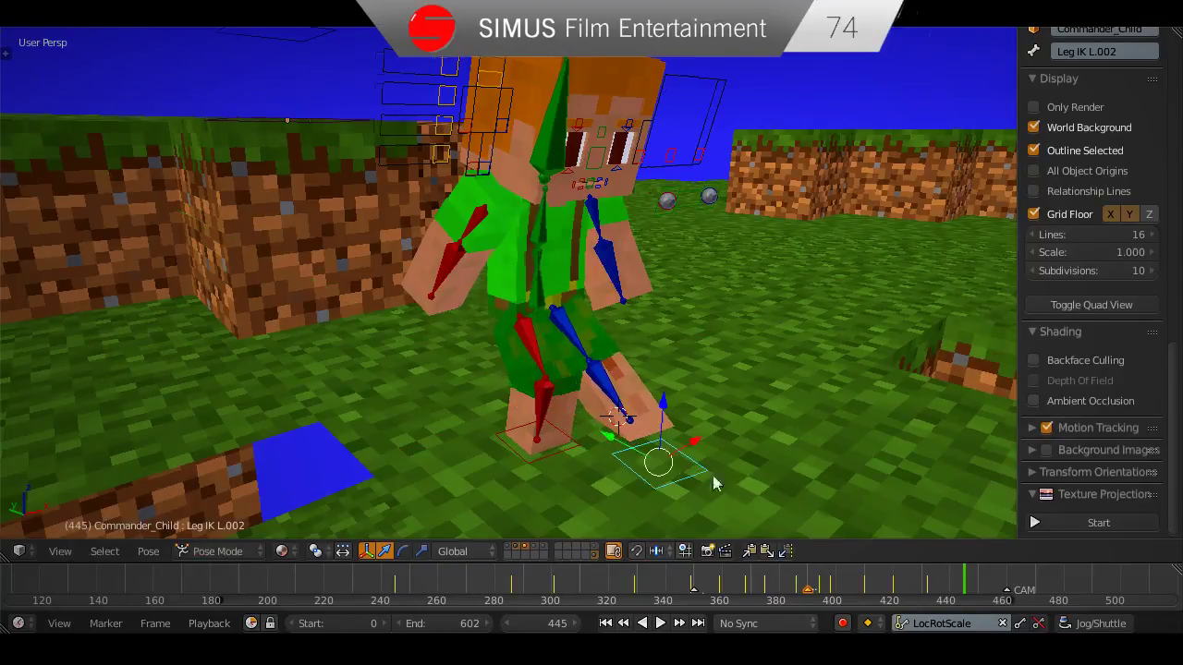
pyautogui.moveTo(713, 476); pyautogui.dragTo(604, 487, button='middle')
pyautogui.press('g')
pyautogui.press('x')
pyautogui.click(610, 486)
# Move the pelvis forward along the Y axis at frame 445 to bring the body over the feet.
pyautogui.rightClick(561, 303)
pyautogui.moveTo(561, 302); pyautogui.dragTo(697, 338, button='middle')
pyautogui.press('g')
pyautogui.press('y')
pyautogui.click(767, 373)
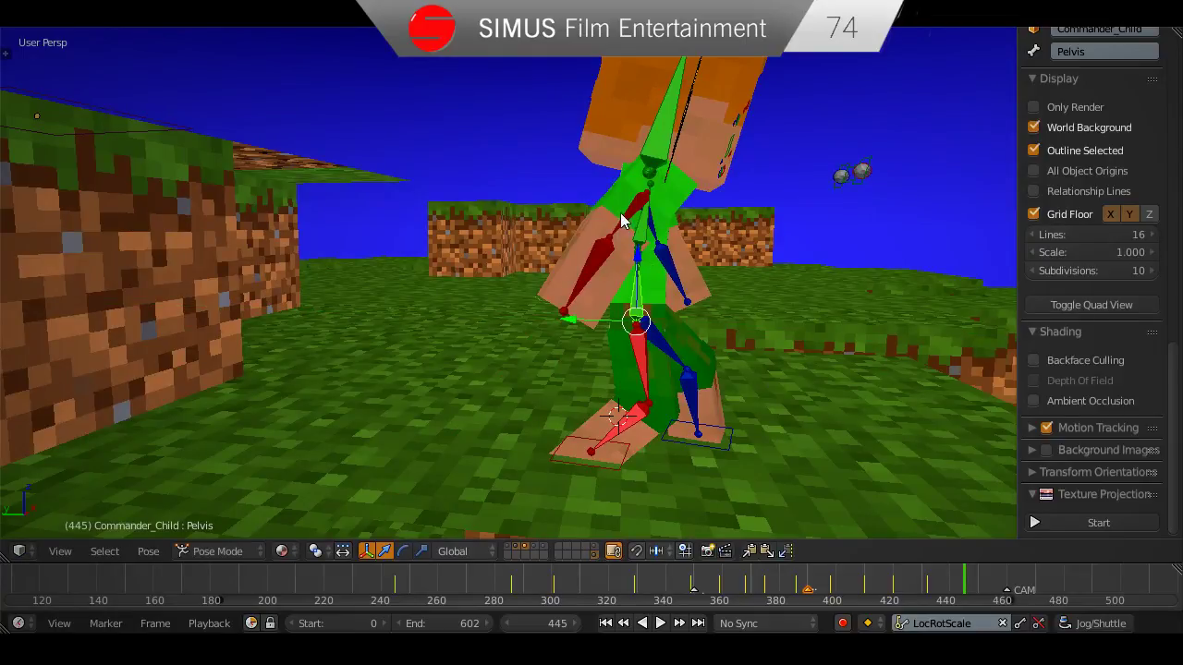
# Swing the right arm forward and the left arm back at frame 445.
pyautogui.rightClick(621, 214)
pyautogui.press('r')
pyautogui.press('x')
pyautogui.click(689, 282)
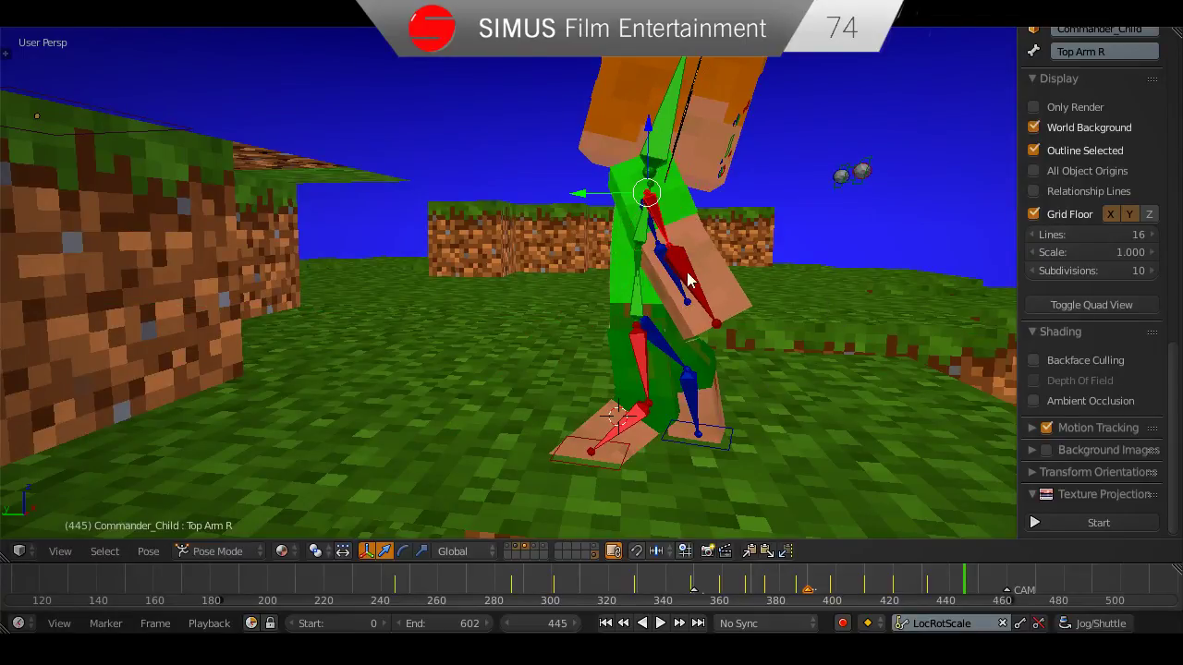
pyautogui.rightClick(658, 242)
pyautogui.moveTo(658, 242); pyautogui.dragTo(660, 240, button='middle')
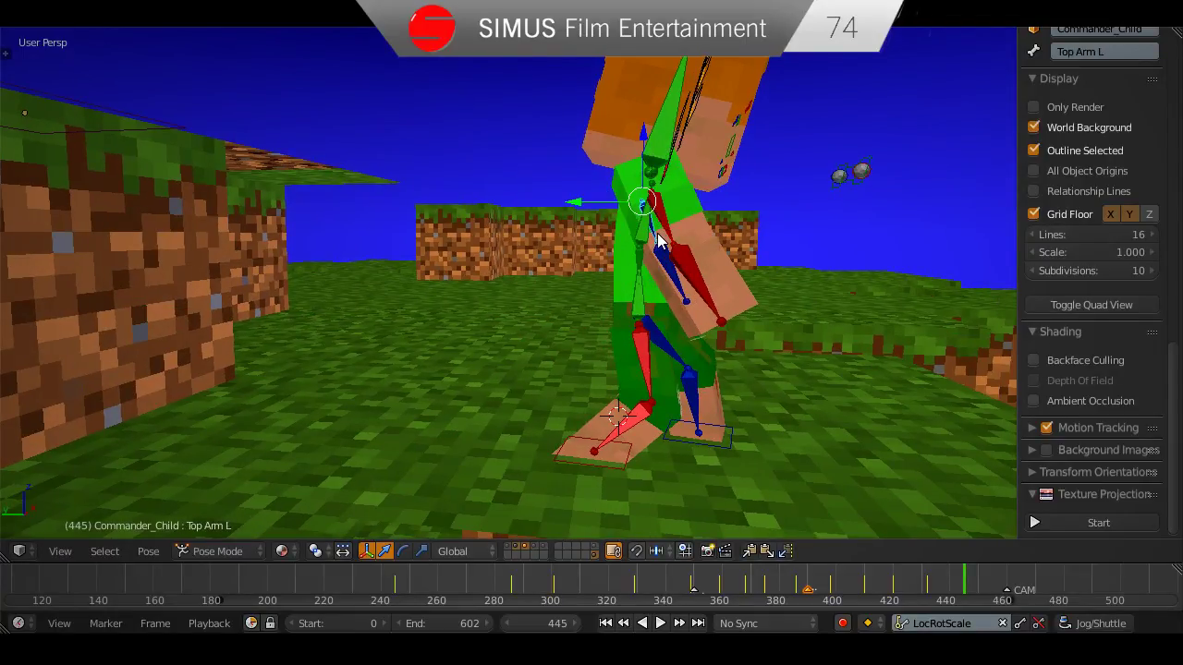
pyautogui.press('r')
pyautogui.click(559, 359)
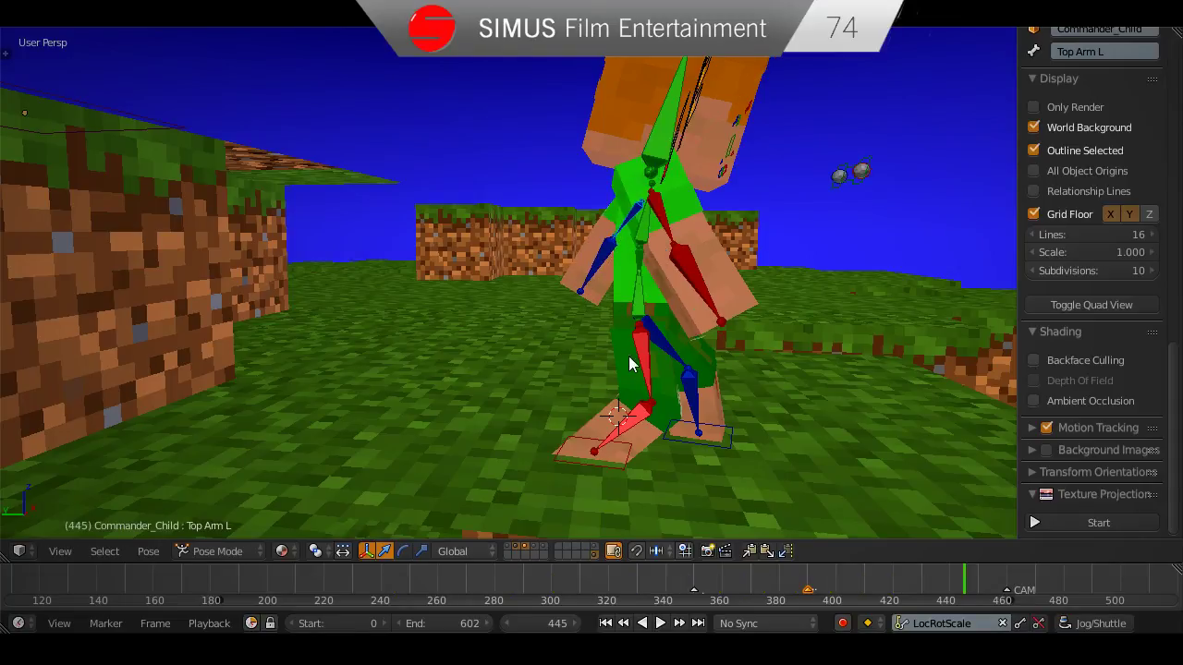
# At frame 459, move the right foot control forward along the Y axis, ahead of the left foot.
pyautogui.moveTo(636, 410); pyautogui.dragTo(672, 416, button='middle')
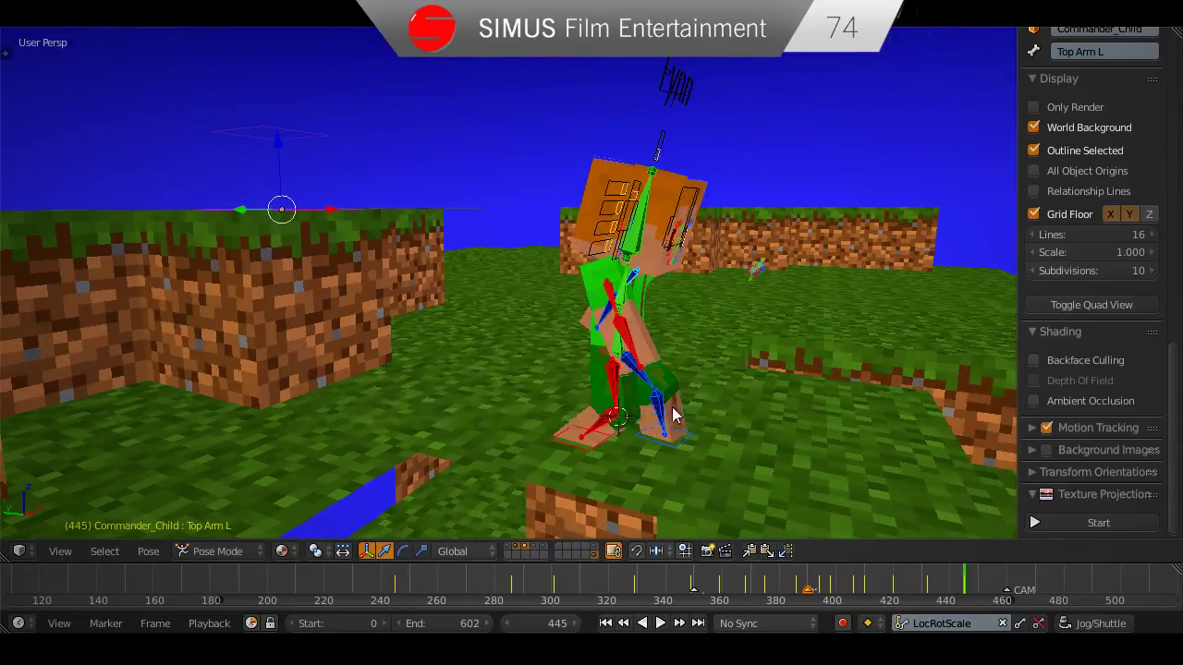
pyautogui.hotkey('alt', 'a')
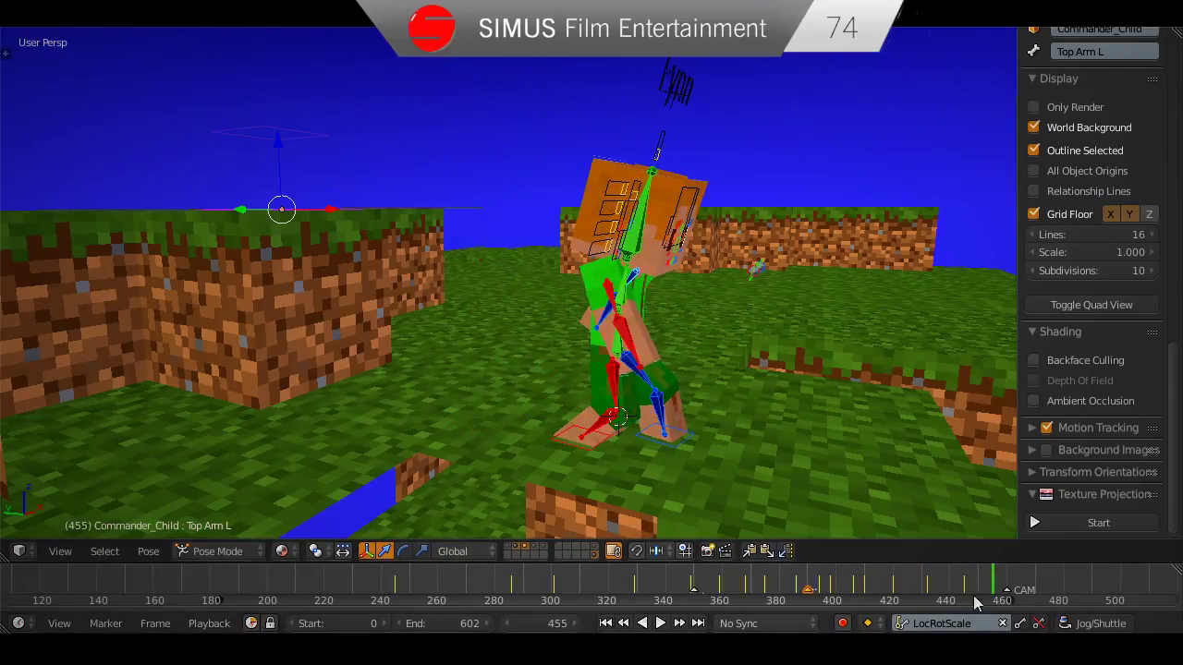
pyautogui.hotkey('alt', 'a')
pyautogui.rightClick(601, 444)
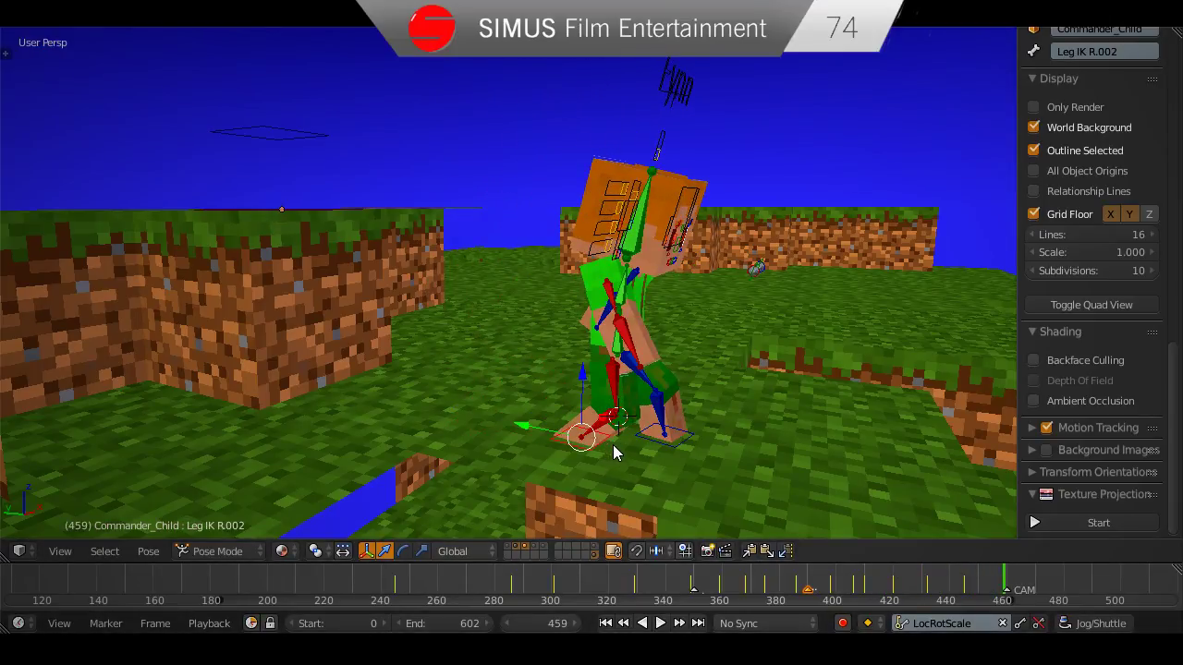
pyautogui.press('g')
pyautogui.press('y')
pyautogui.click(748, 464)
# Move the pelvis forward along the Y axis at frame 459 to follow the new step.
pyautogui.moveTo(748, 464); pyautogui.dragTo(421, 405, button='middle')
pyautogui.rightClick(675, 360)
pyautogui.press('g')
pyautogui.press('y')
pyautogui.click(733, 375)
# Swing the right arm back and the left arm forward about X at frame 459, and keyframe all bones.
pyautogui.press('r')
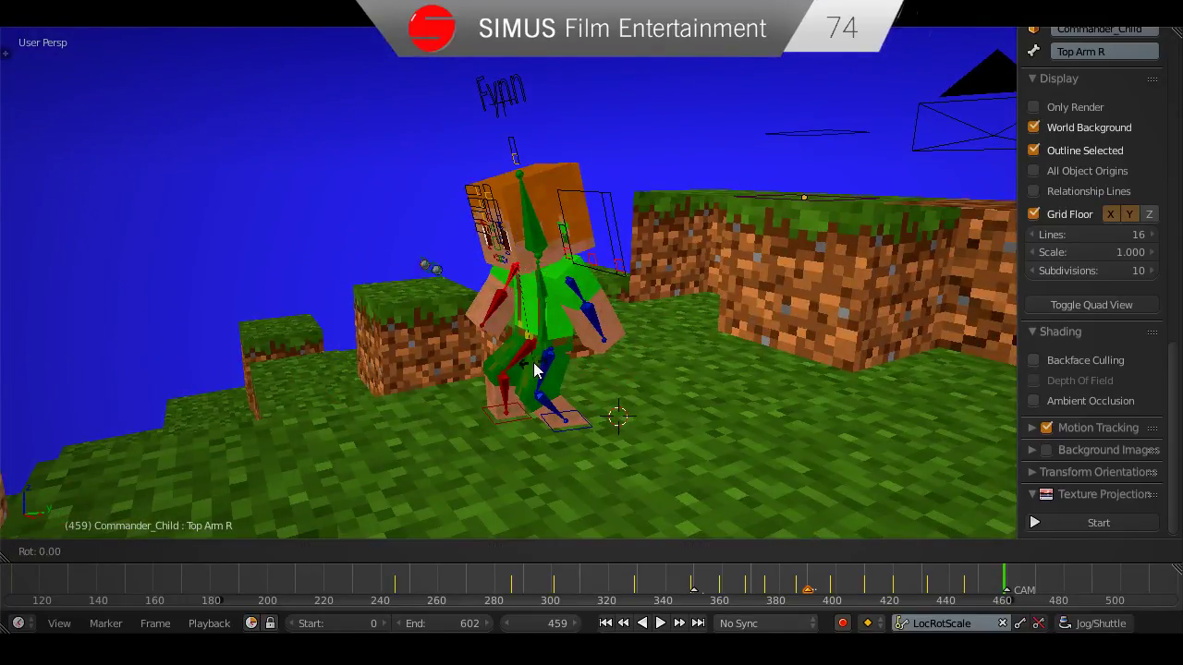
pyautogui.press('x')
pyautogui.click(619, 309)
pyautogui.moveTo(573, 291); pyautogui.dragTo(605, 301, button='middle')
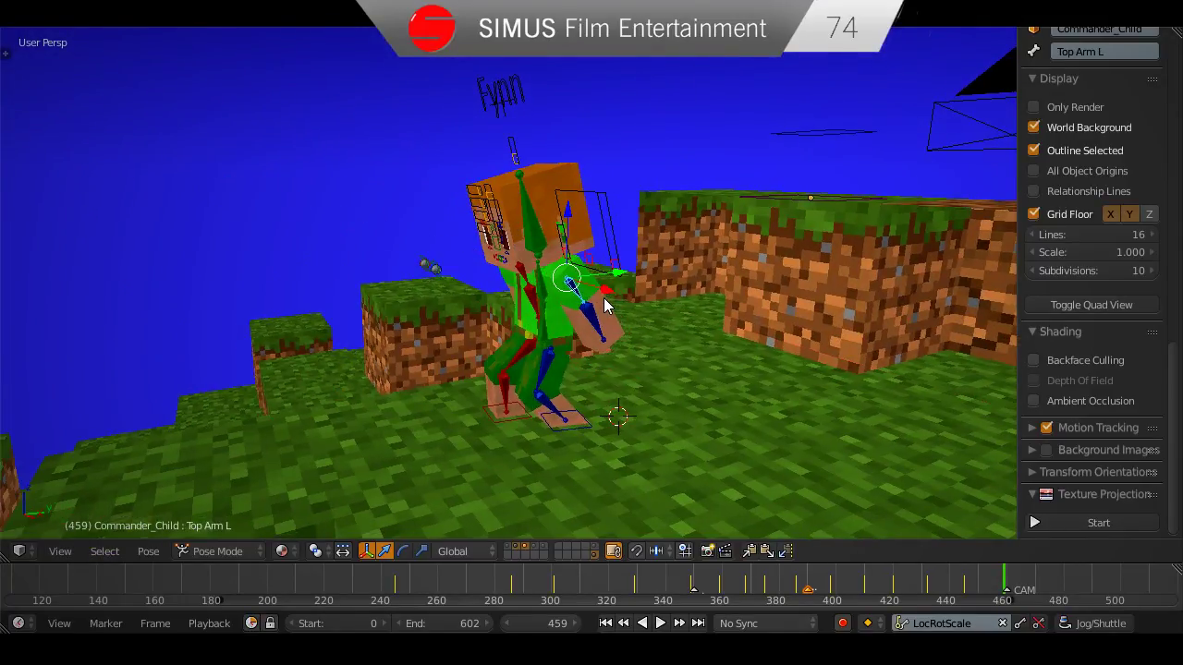
pyautogui.press('r')
pyautogui.press('x')
pyautogui.click(548, 372)
pyautogui.moveTo(575, 367)
pyautogui.mouseDown(button='middle')
pyautogui.moveTo(544, 375)
pyautogui.moveTo(555, 378)
pyautogui.mouseUp(button='middle')
pyautogui.press('a')
pyautogui.press('a')
# Set up a clean camera preview in Object Mode with Only Render enabled, the properties sidebar hidden and all layers shown.
pyautogui.press('KP_0')
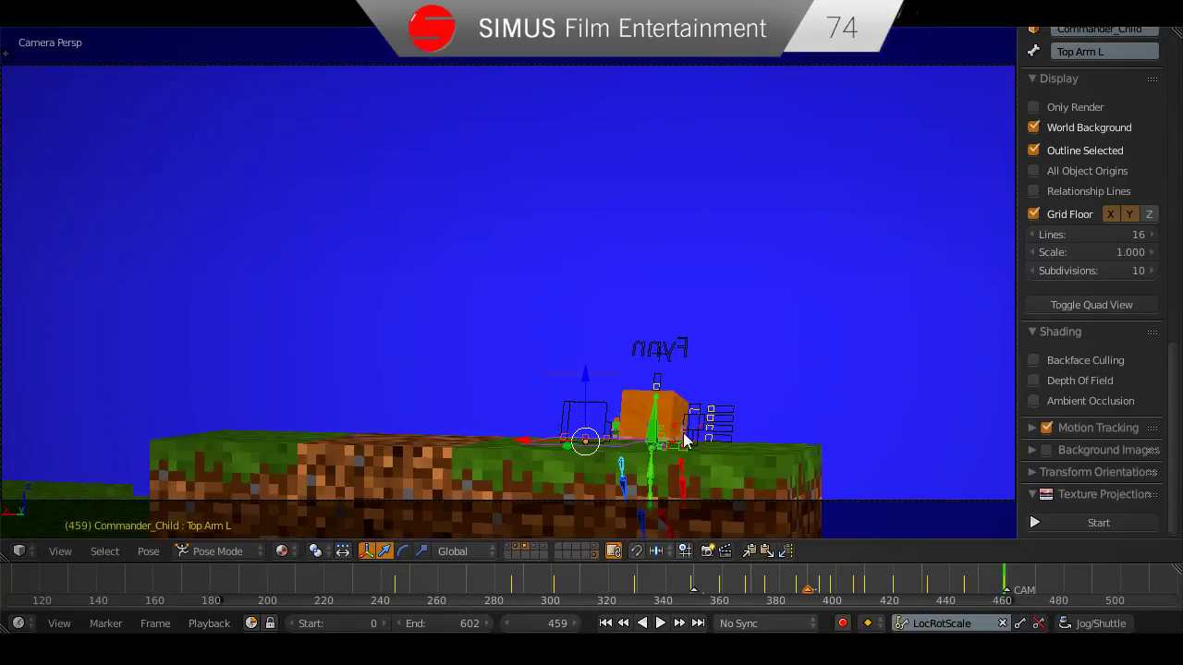
pyautogui.hotkey('ctrl', 'Tab')
pyautogui.click(1072, 141)
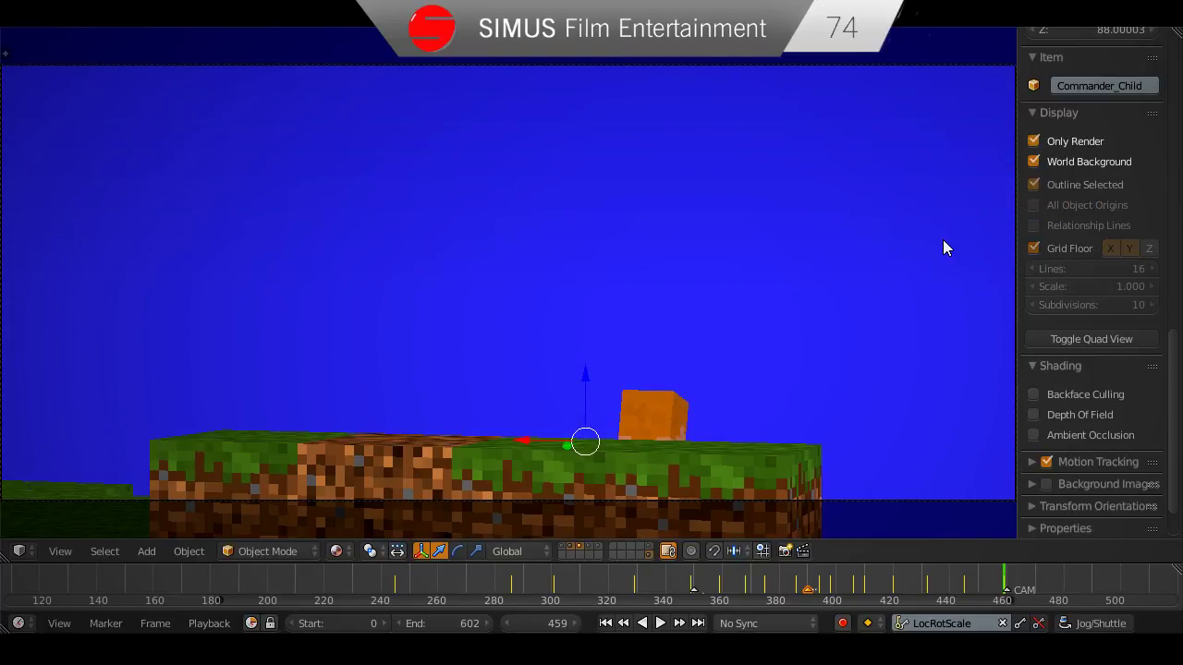
pyautogui.press('n')
pyautogui.press('`')
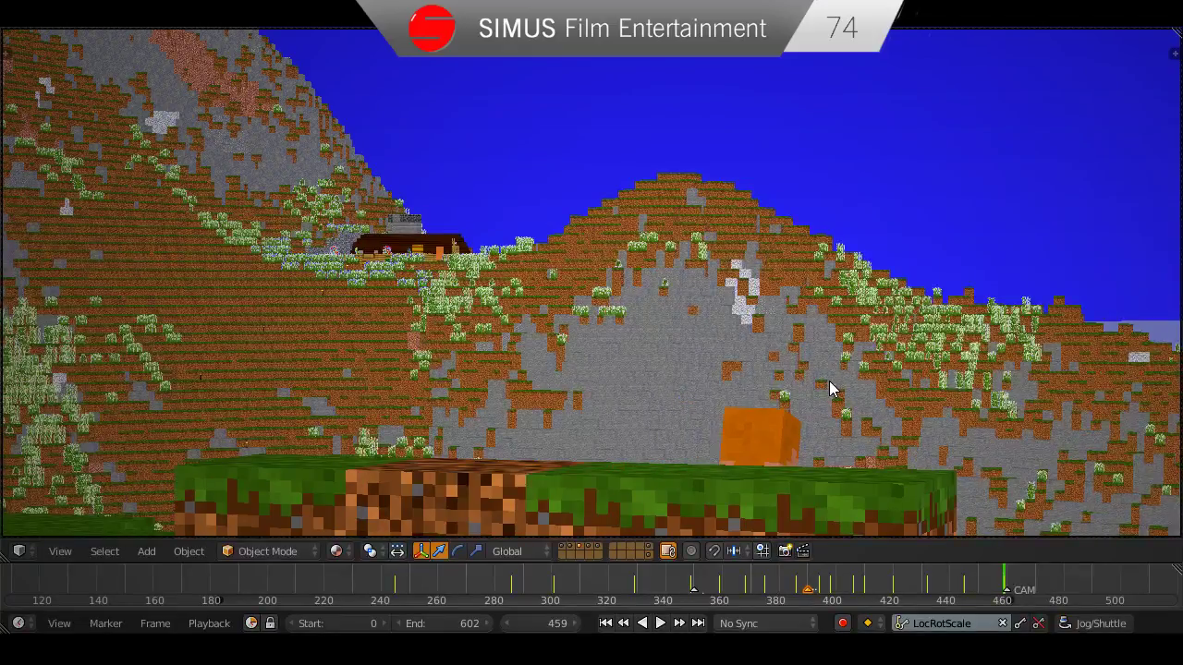
# Play the jump and walk animation through the shot camera.
pyautogui.hotkey('shift', 'Left')
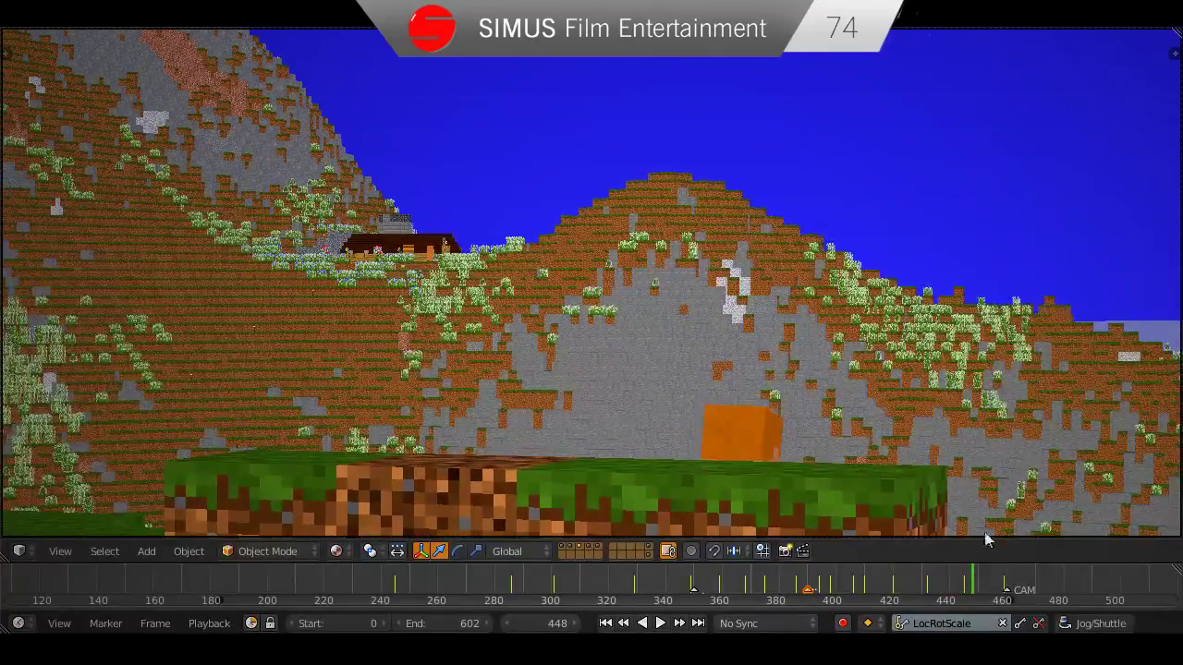
pyautogui.click(889, 601)
pyautogui.moveTo(887, 601); pyautogui.dragTo(363, 591)
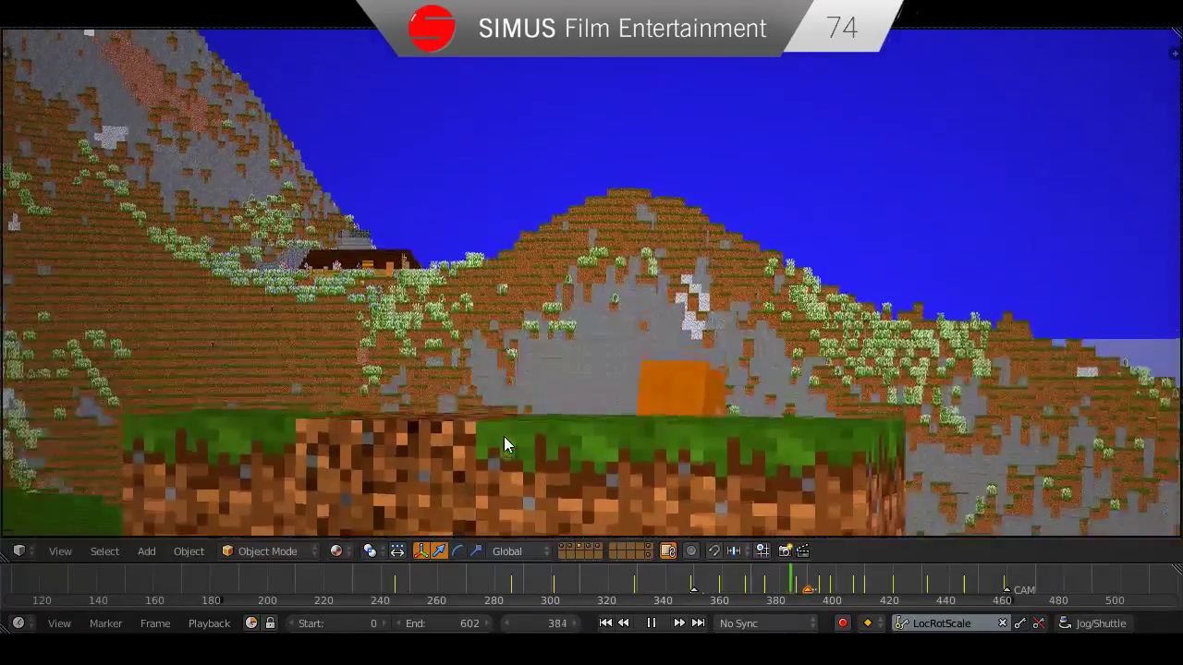
pyautogui.hotkey('alt', 'a')
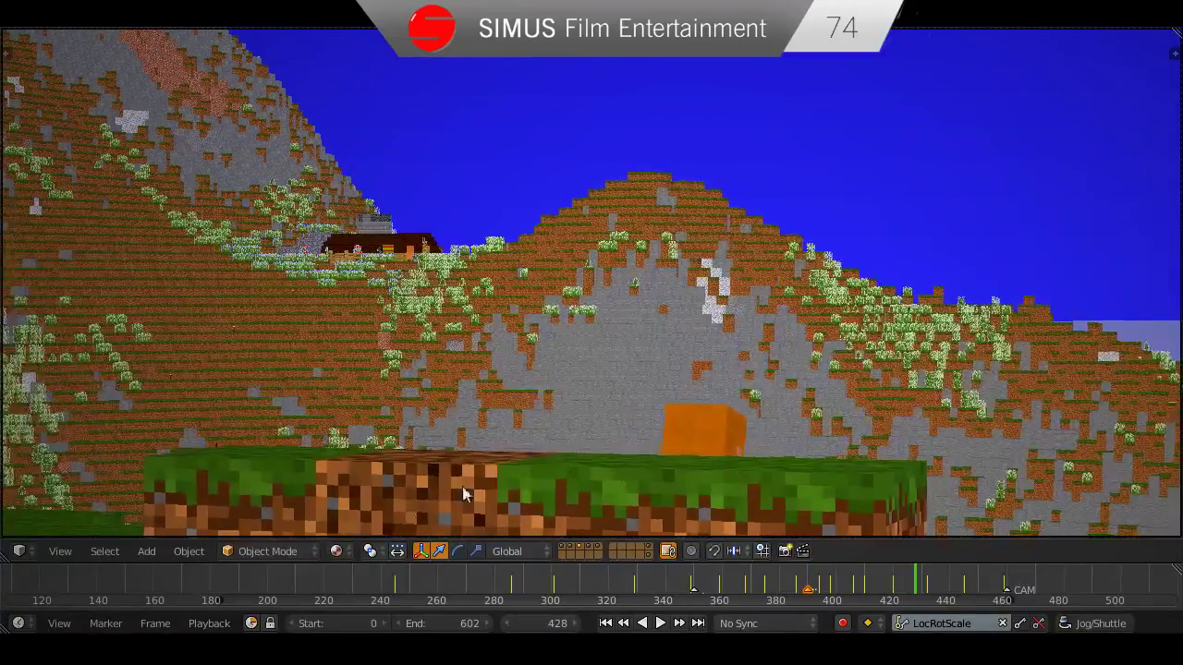
# Save over Part 1 Scene 1.blend and split off a Properties editor beside the camera view.
pyautogui.press('KP_0')
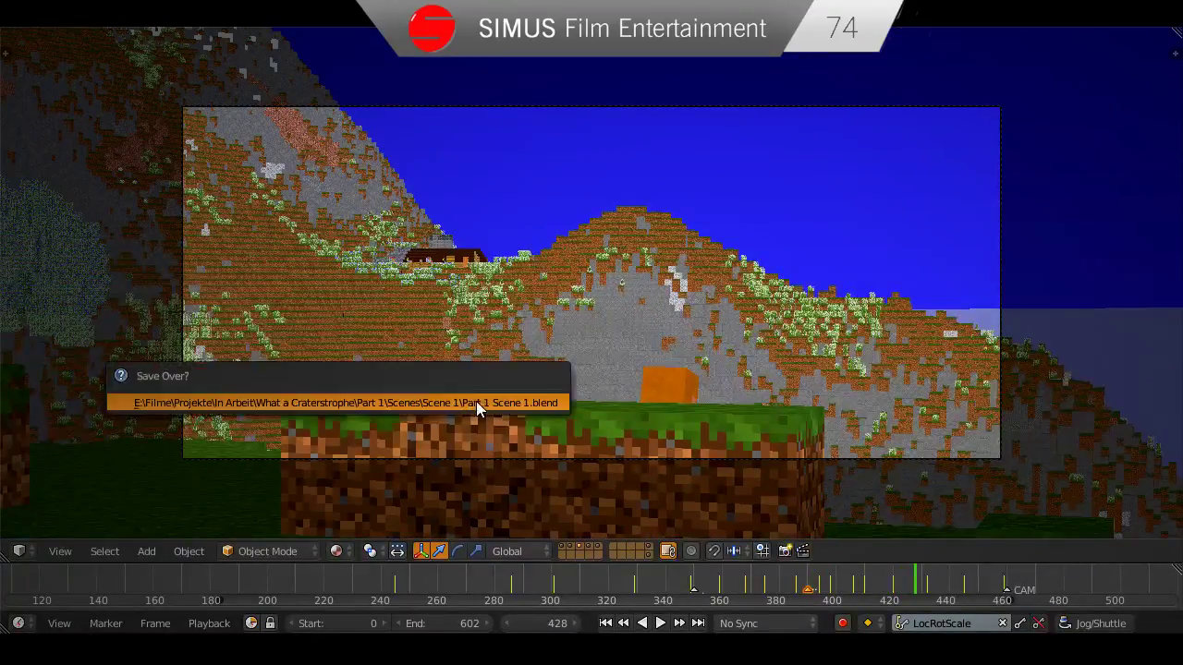
pyautogui.moveTo(1177, 33); pyautogui.dragTo(1006, 277)
pyautogui.click(1021, 551)
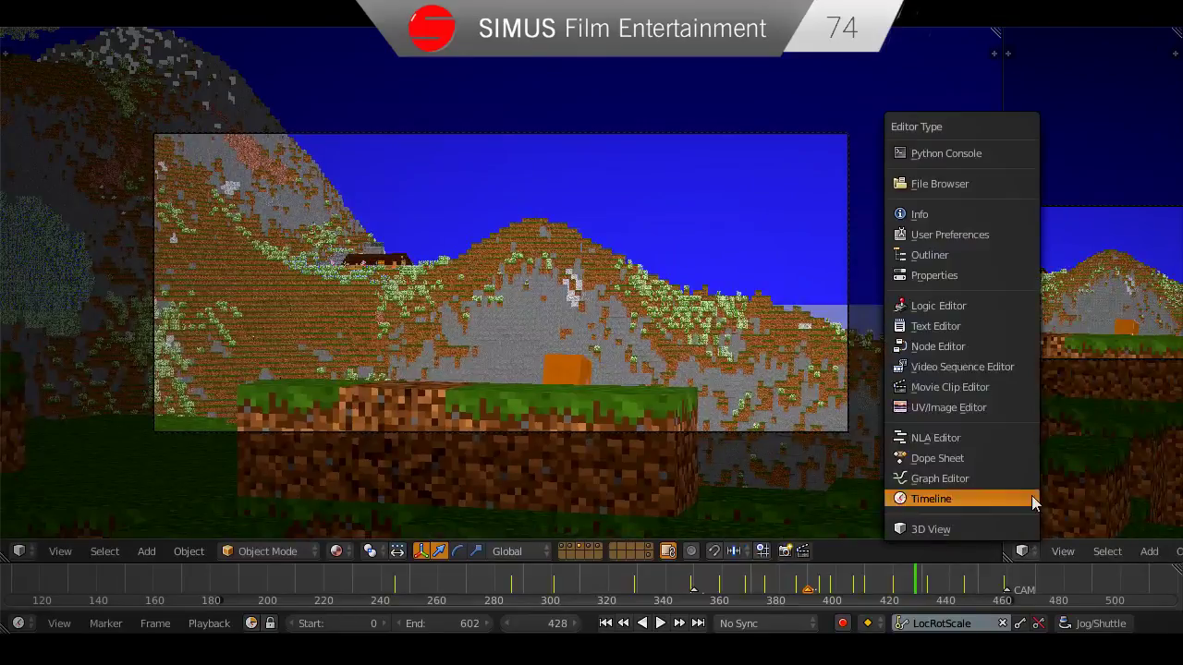
pyautogui.click(936, 275)
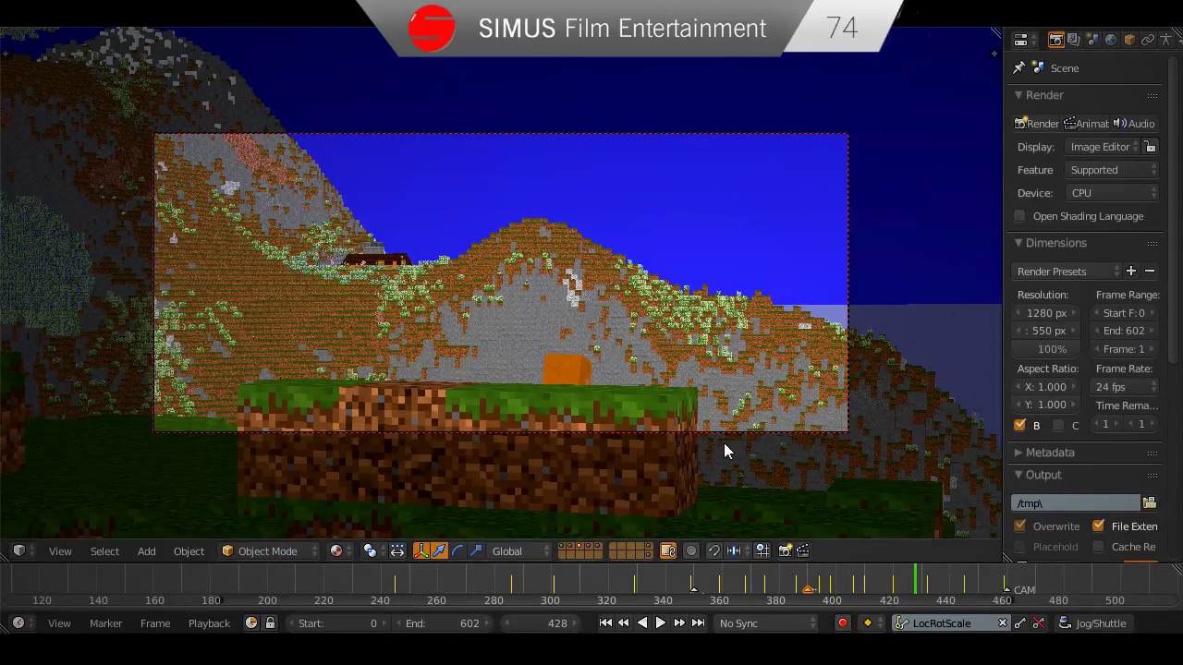
# Check the shot's lighting in Rendered viewport shading at frame 428 and frame 327.
pyautogui.click(338, 551)
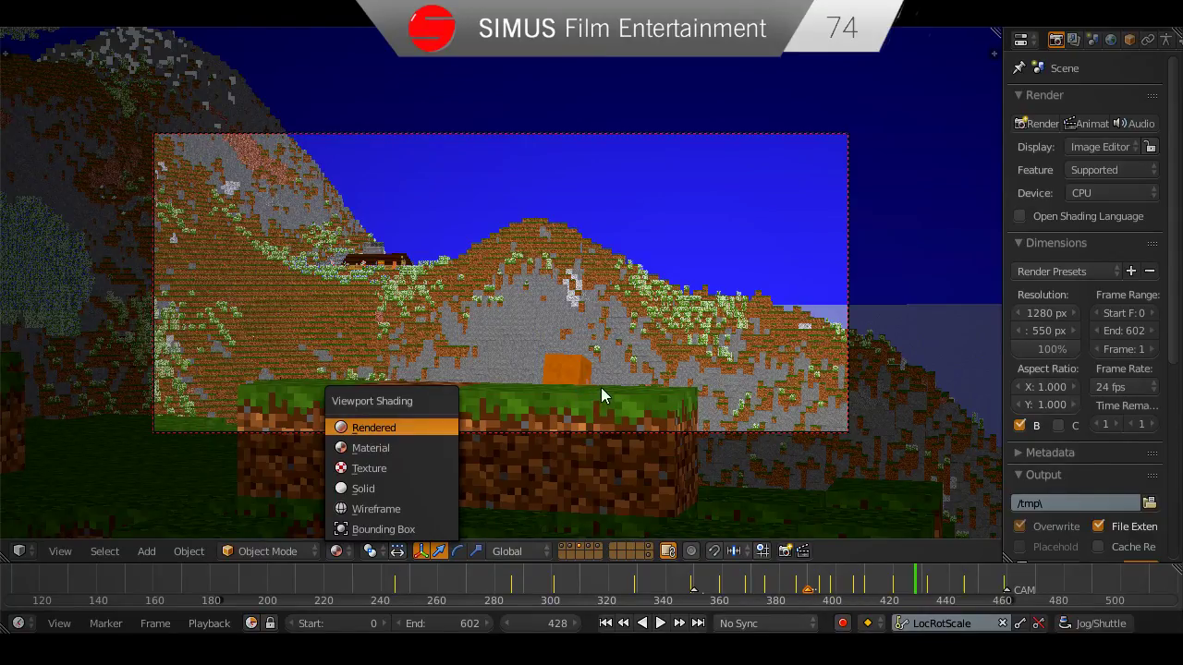
pyautogui.press('Return')
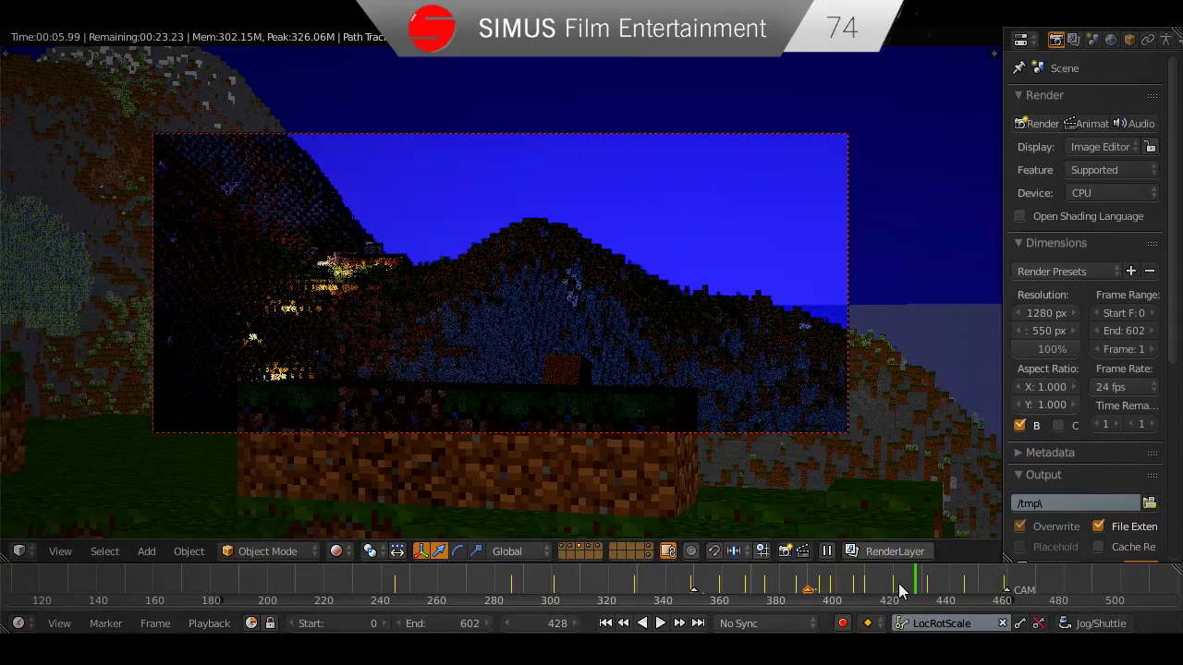
pyautogui.moveTo(888, 586); pyautogui.dragTo(640, 585)
pyautogui.click(627, 584)
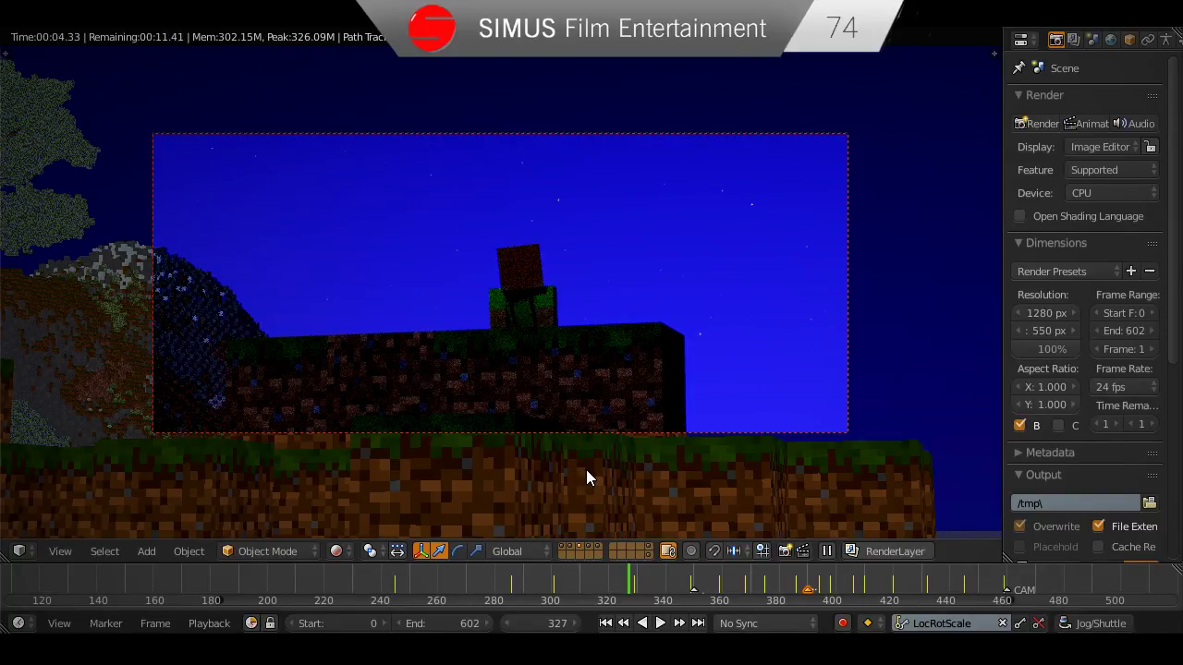
# Return the viewport to Material shading and play the shot from the ledge jump onward.
pyautogui.click(339, 552)
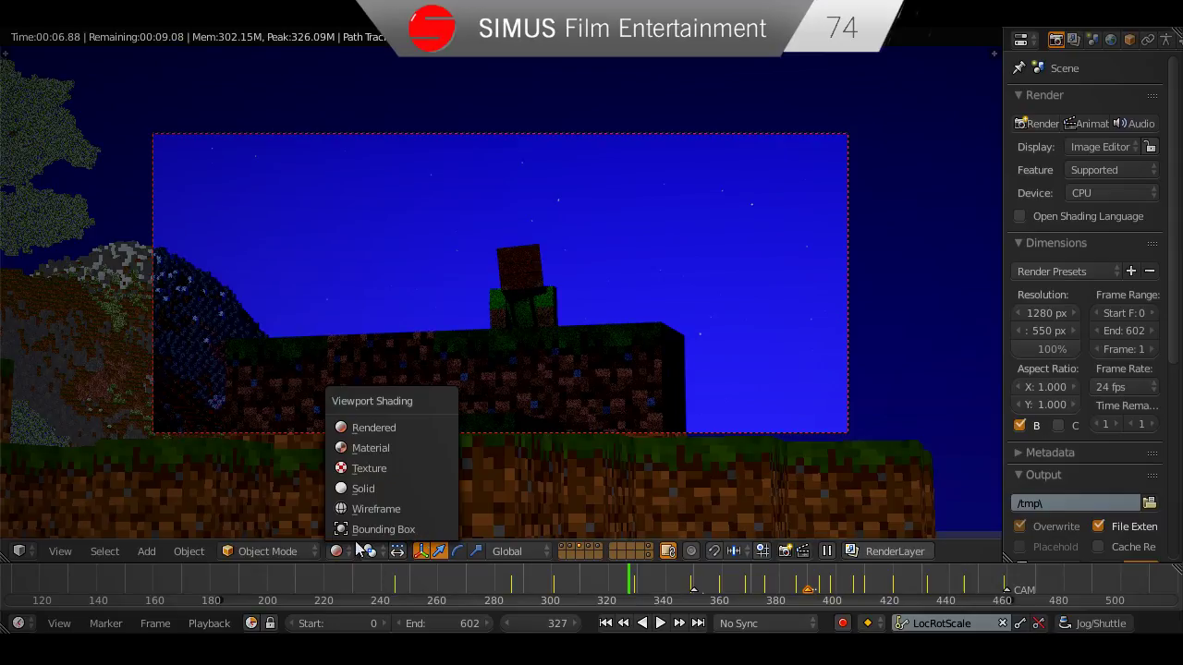
pyautogui.click(386, 449)
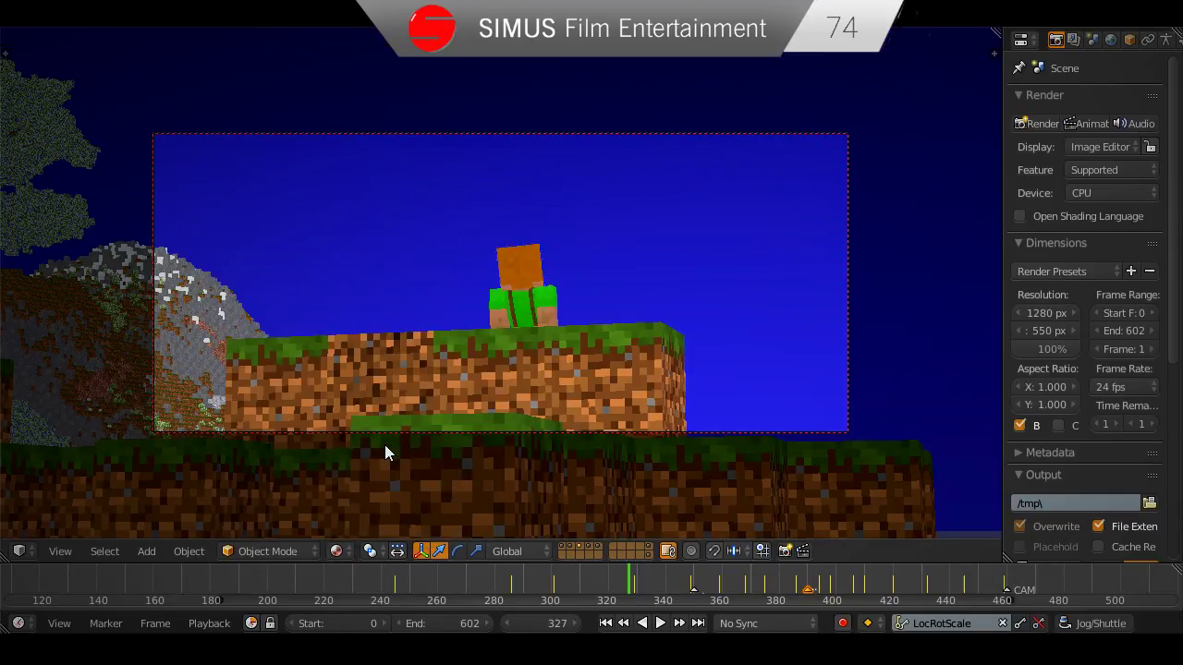
pyautogui.moveTo(605, 579); pyautogui.dragTo(793, 600)
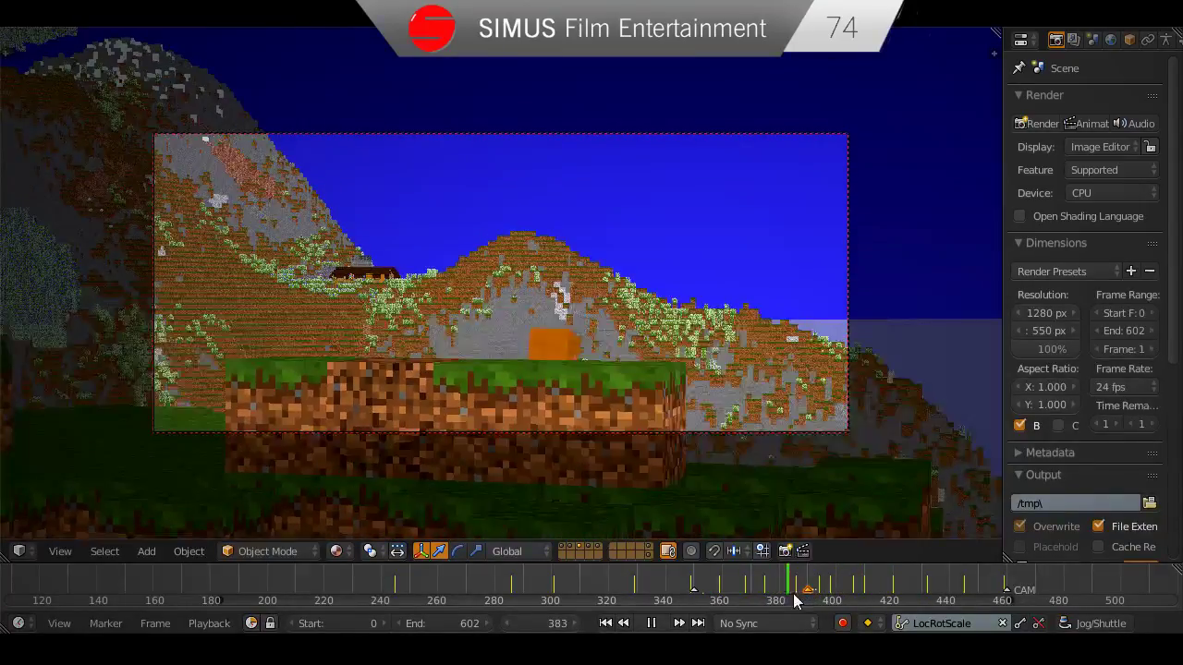
# Close the Properties area, turn off Only Render and hide the sidebar for a close view of the character.
pyautogui.moveTo(467, 444); pyautogui.dragTo(619, 430, button='middle')
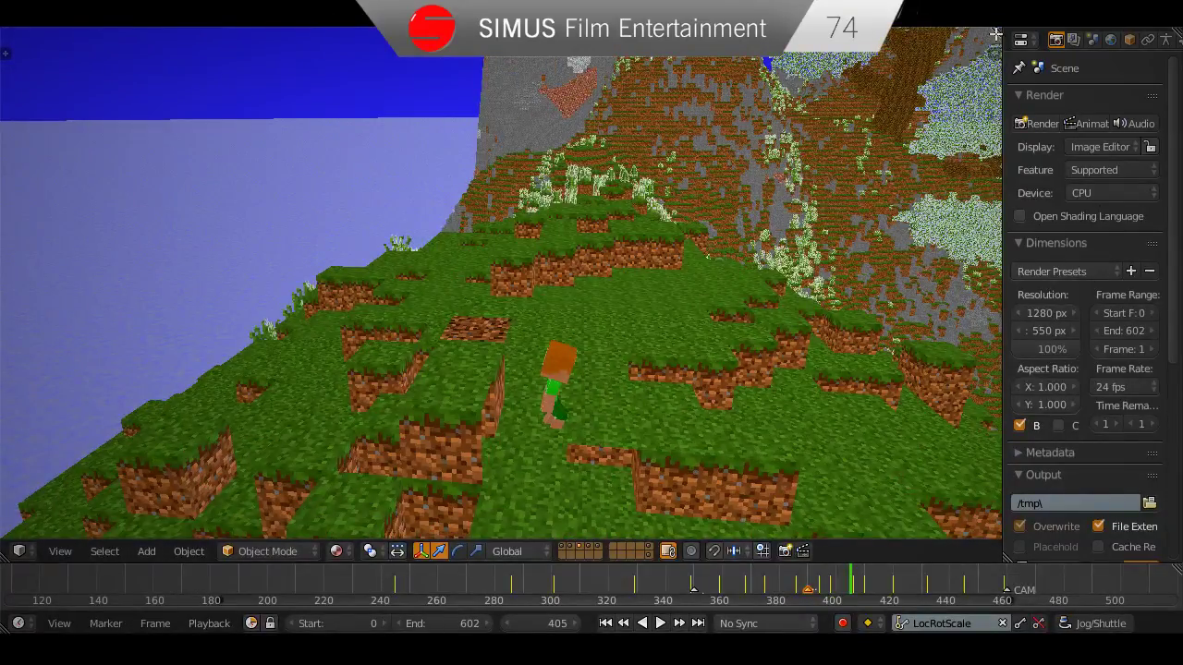
pyautogui.moveTo(995, 34); pyautogui.dragTo(1012, 41)
pyautogui.press('n')
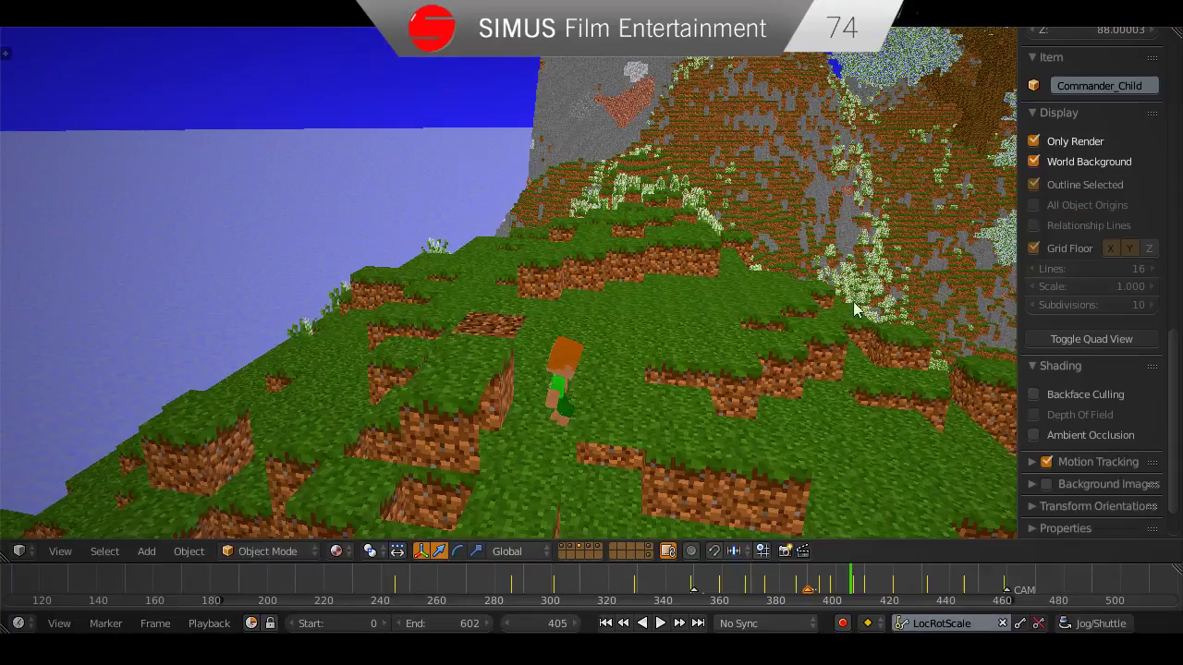
pyautogui.click(1055, 143)
pyautogui.hotkey('alt', 'a')
pyautogui.hotkey('alt', 'a')
pyautogui.scroll(4, 615, 411)
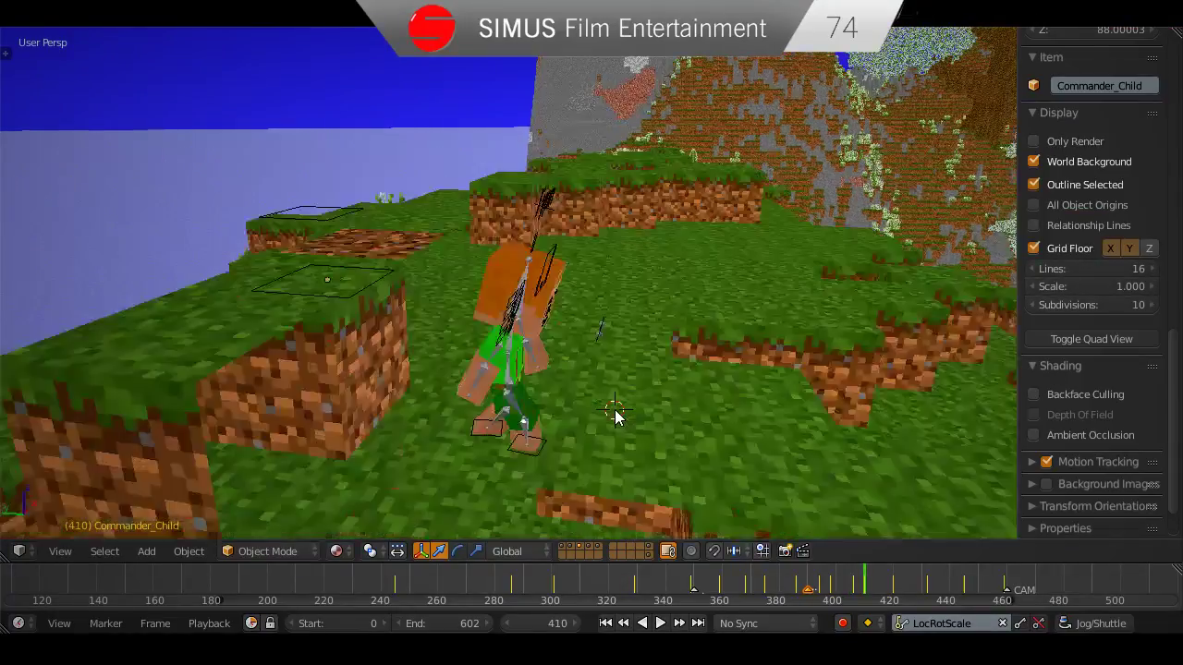
pyautogui.moveTo(767, 342); pyautogui.dragTo(753, 338, button='middle')
pyautogui.press('n')
# Split the 3D view and set the new area to the Dope Sheet.
pyautogui.moveTo(1174, 33); pyautogui.dragTo(758, 305)
pyautogui.click(778, 553)
pyautogui.click(804, 454)
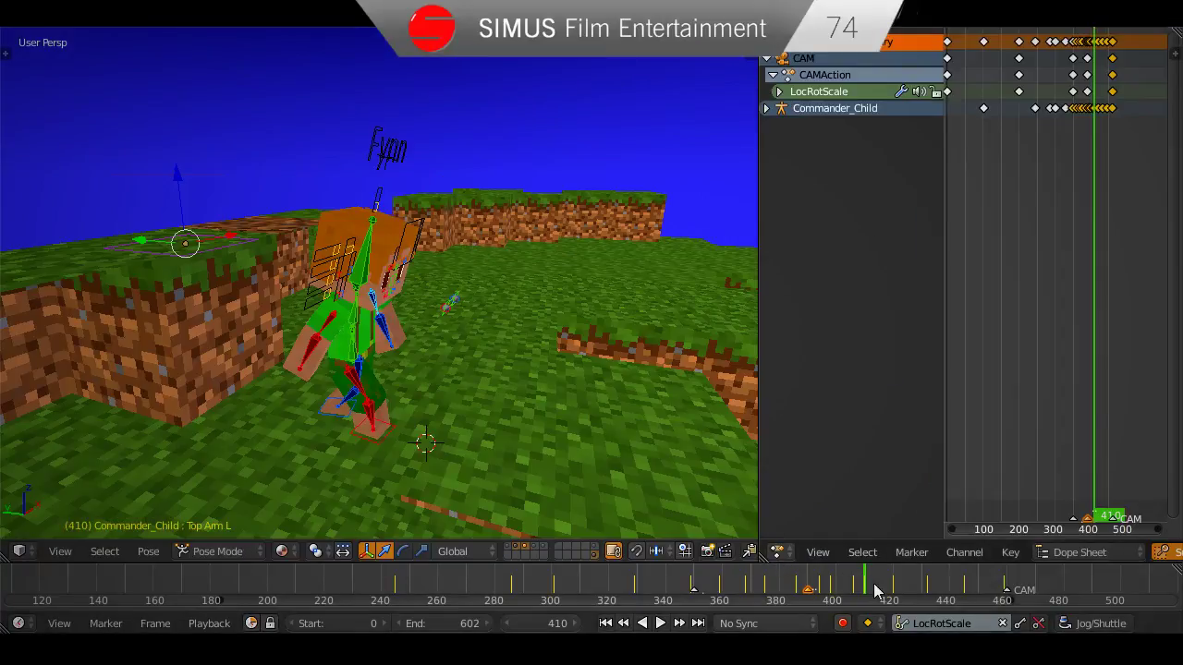
# Go to frame 398 and limit the Dope Sheet to the selected Commander_Child rig.
pyautogui.moveTo(876, 592); pyautogui.dragTo(831, 596)
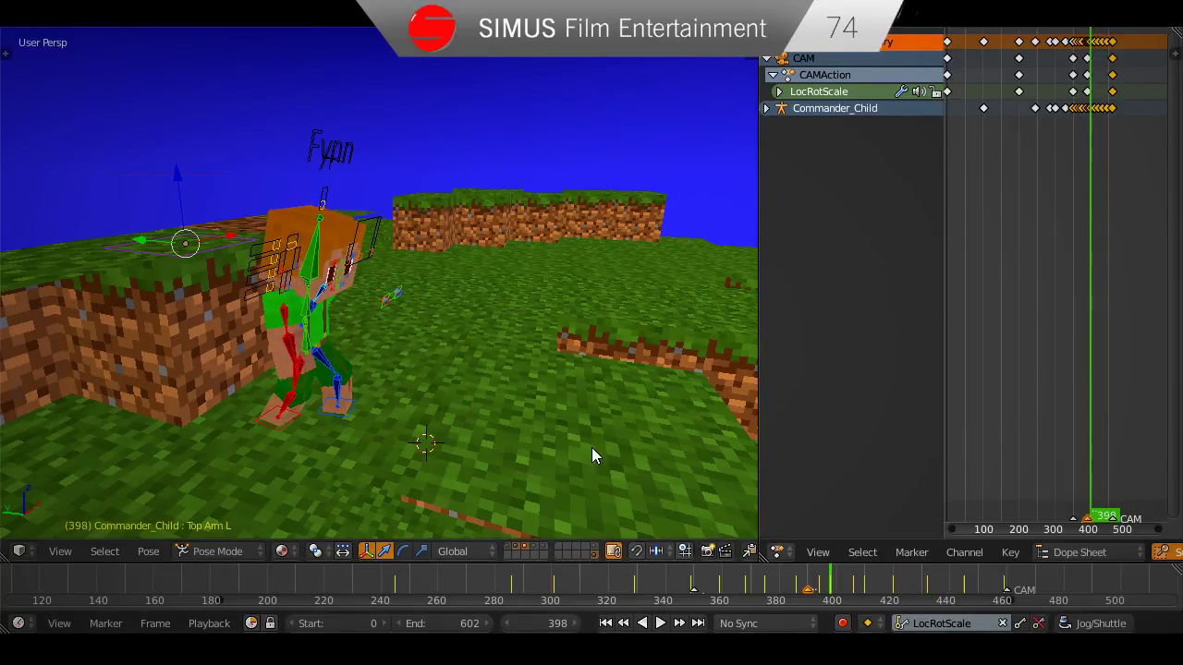
pyautogui.moveTo(593, 448)
pyautogui.mouseDown(button='middle')
pyautogui.moveTo(620, 452)
pyautogui.moveTo(592, 442)
pyautogui.moveTo(601, 439)
pyautogui.mouseUp(button='middle')
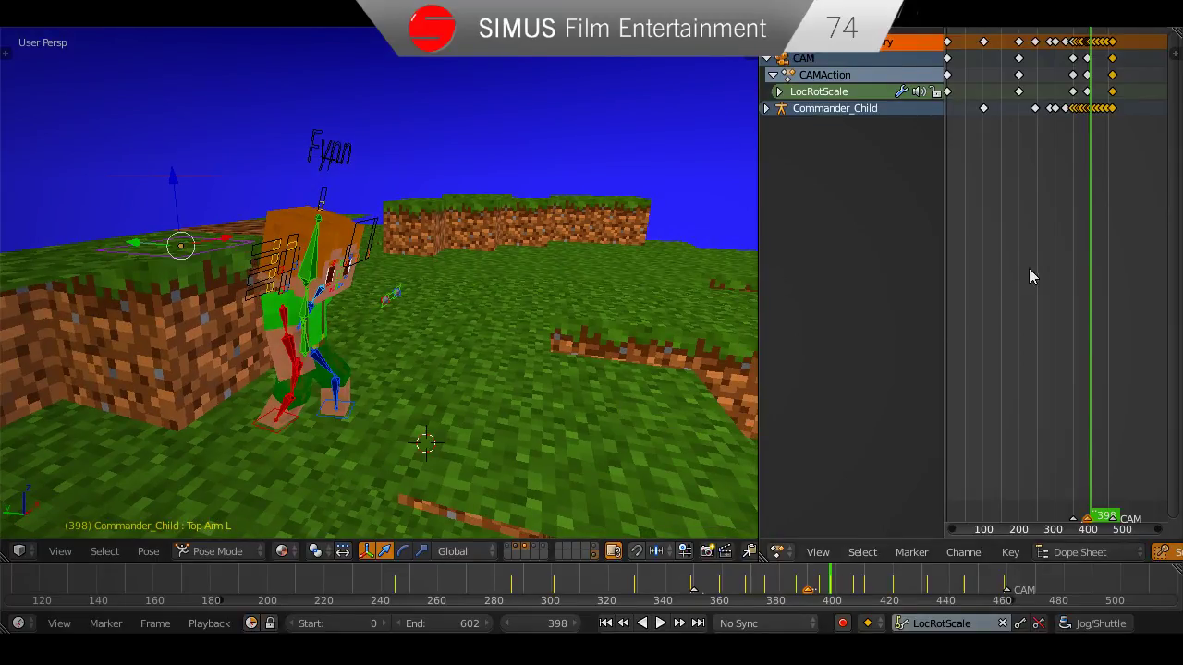
pyautogui.scroll(2, 1031, 268)
pyautogui.scroll(4, 1035, 264)
pyautogui.moveTo(1048, 236); pyautogui.dragTo(931, 185, button='middle')
pyautogui.scroll(14, 1091, 176)
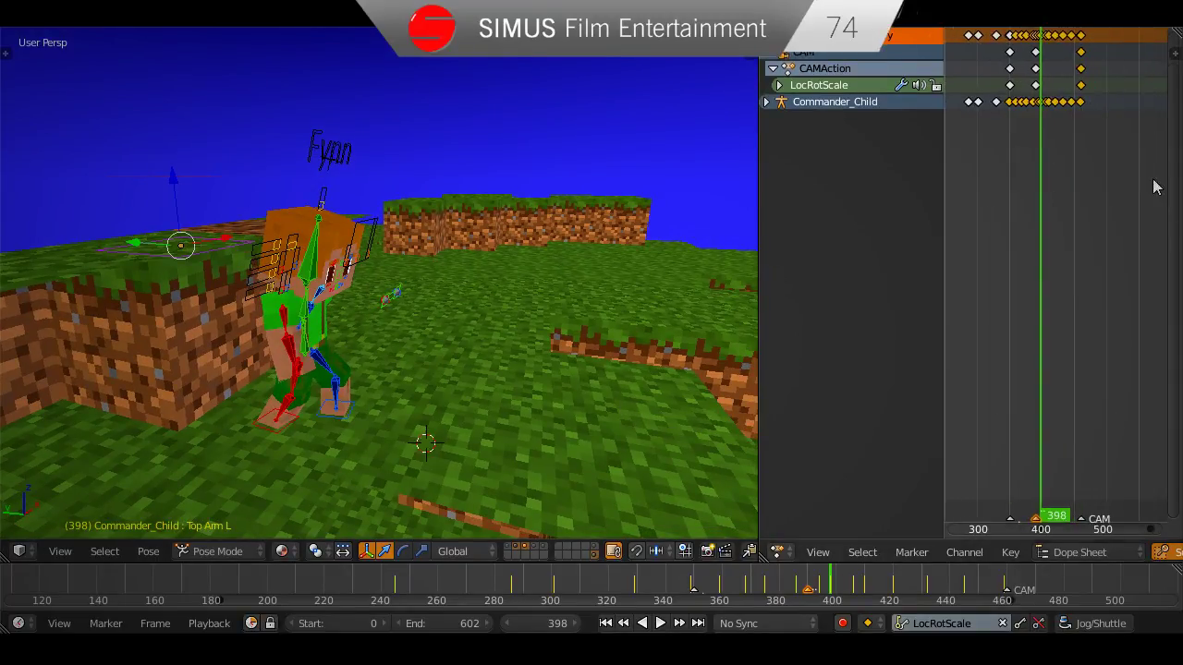
pyautogui.moveTo(1015, 137); pyautogui.dragTo(986, 241, button='middle')
pyautogui.scroll(2, 987, 242)
pyautogui.scroll(-5, 1091, 552)
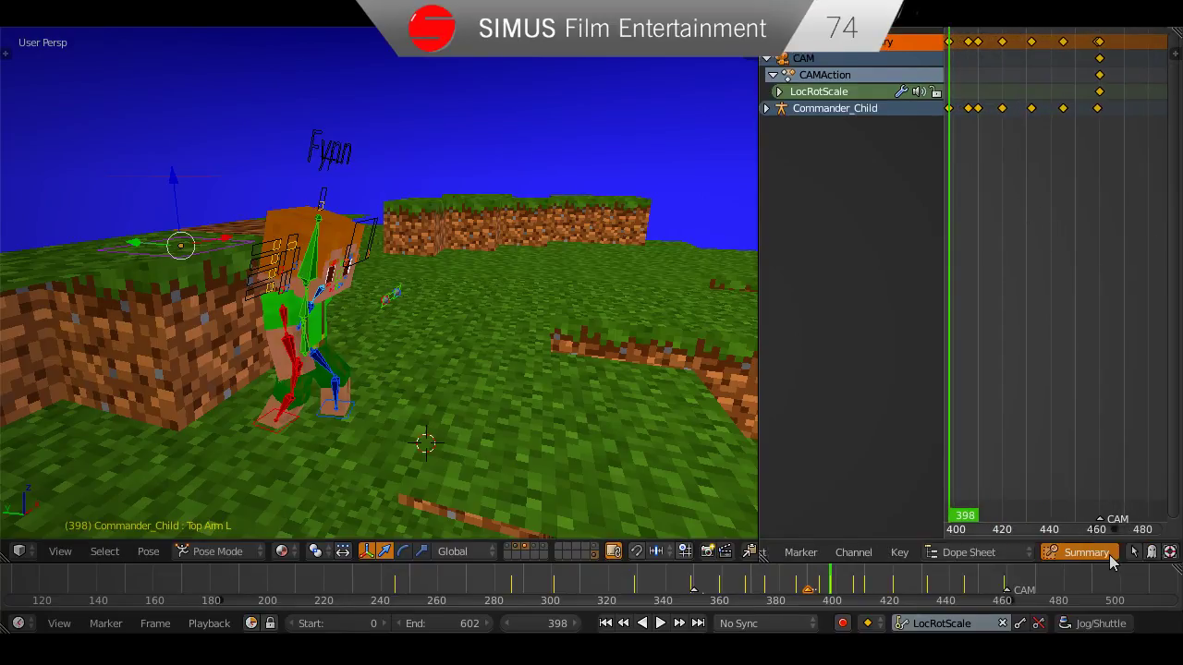
pyautogui.click(1077, 551)
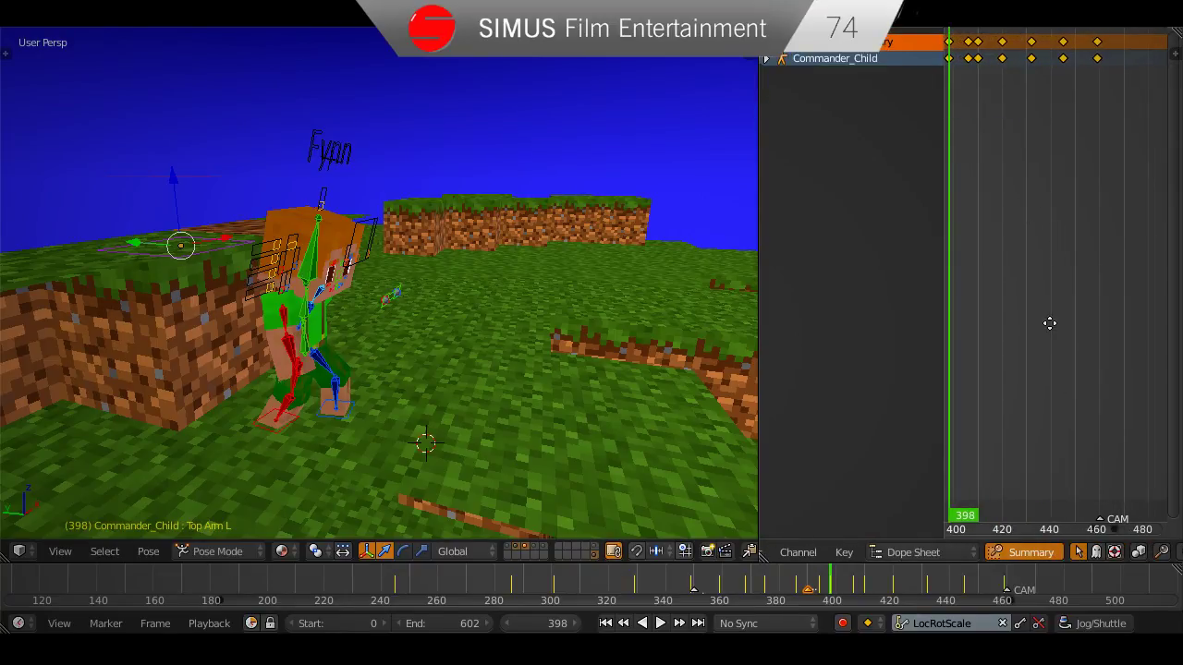
# Delete all Commander_Child keyframes after frame 398.
pyautogui.moveTo(1050, 323); pyautogui.dragTo(1063, 277, button='middle')
pyautogui.scroll(2, 1001, 158)
pyautogui.press('a')
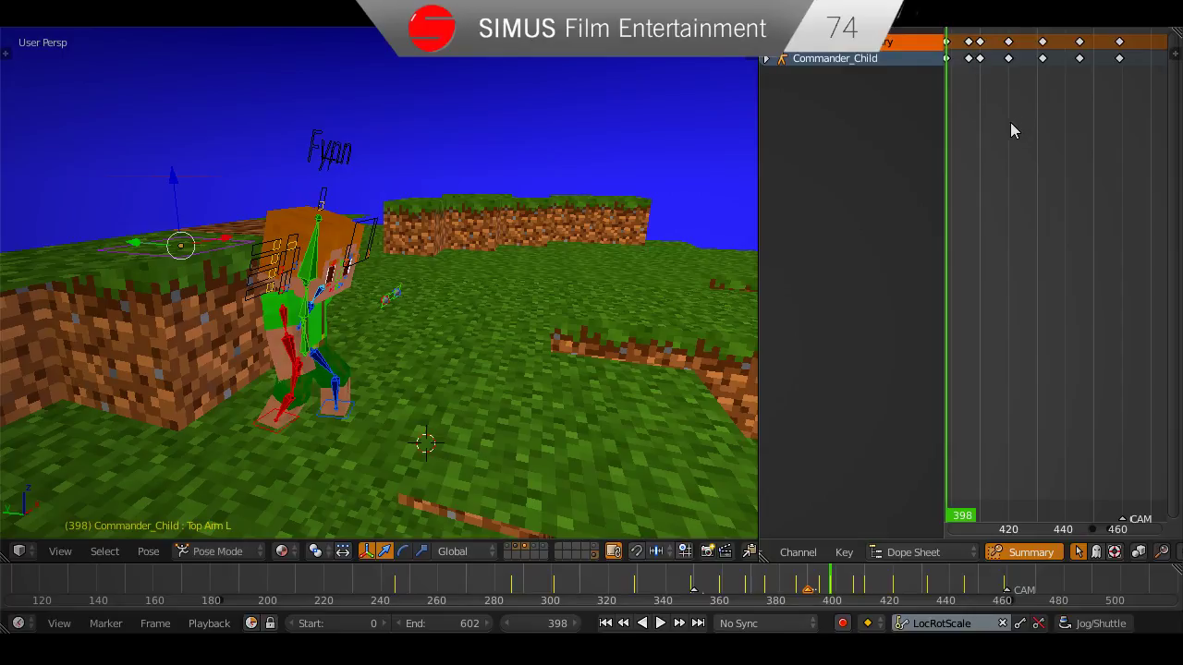
pyautogui.press('x')
pyautogui.click(1109, 84)
# Select the Root bone and keyframe the standing pose at frame 411.
pyautogui.click(809, 590)
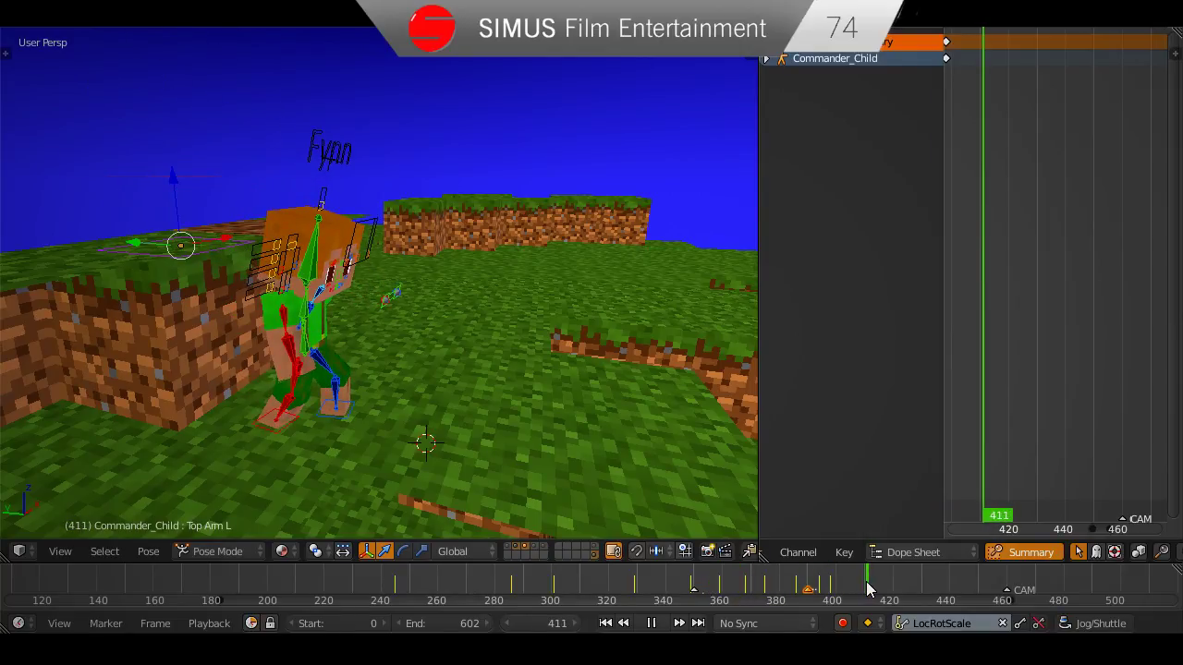
pyautogui.moveTo(203, 263); pyautogui.dragTo(282, 281, button='middle')
pyautogui.rightClick(220, 262)
pyautogui.scroll(-1, 235, 267)
pyautogui.scroll(1, 238, 264)
pyautogui.moveTo(324, 407); pyautogui.dragTo(379, 368, button='middle')
pyautogui.press('i')
# At frame 421, move the Root bone about 0.31 forward along Y and 0.09 down, and keyframe it.
pyautogui.hotkey('alt', 'a')
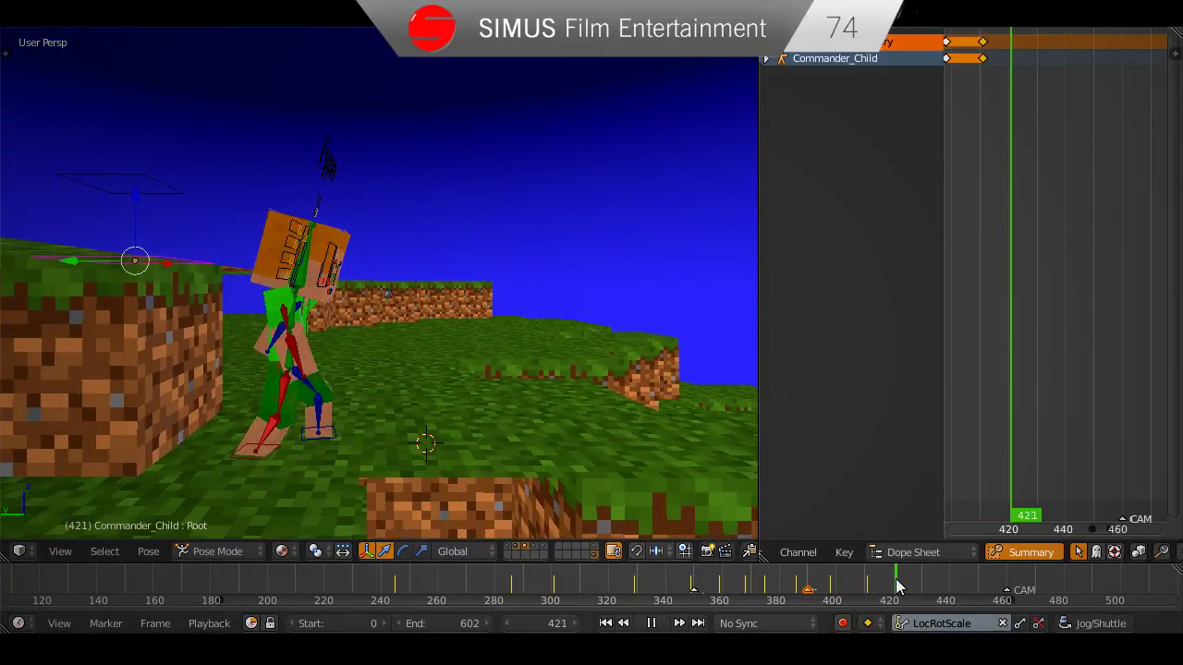
pyautogui.hotkey('alt', 'a')
pyautogui.press('g')
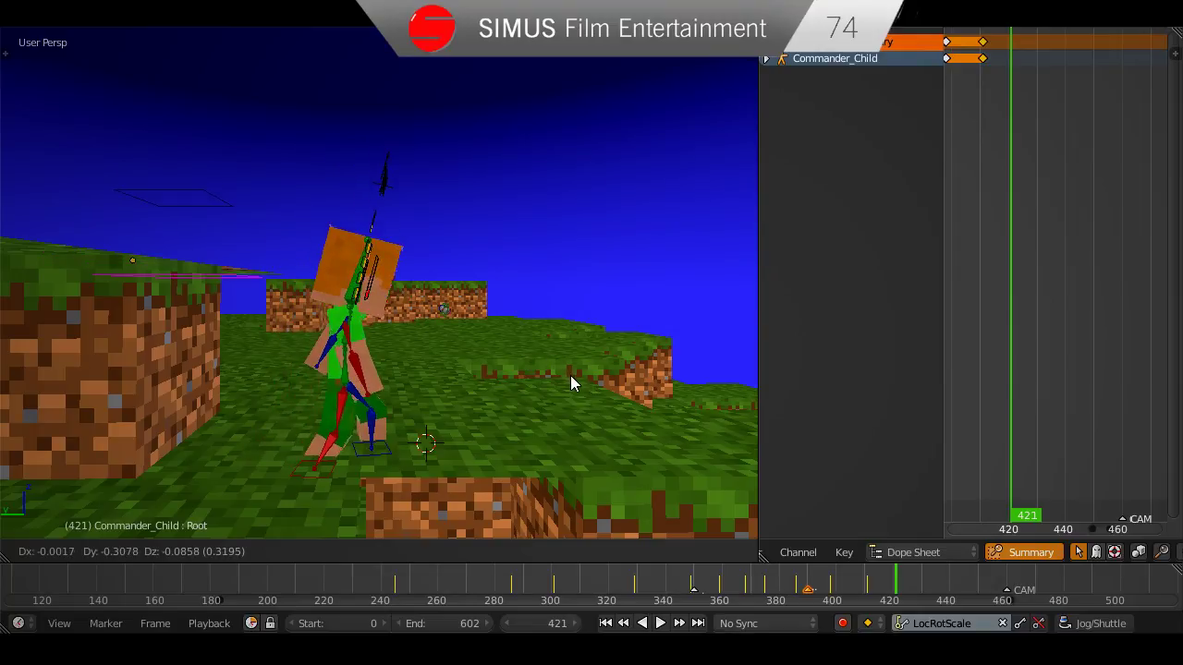
pyautogui.click(570, 376)
pyautogui.press('i')
# At frame 431, move the Root bone further forward and down, and keyframe it.
pyautogui.moveTo(899, 581); pyautogui.dragTo(923, 579)
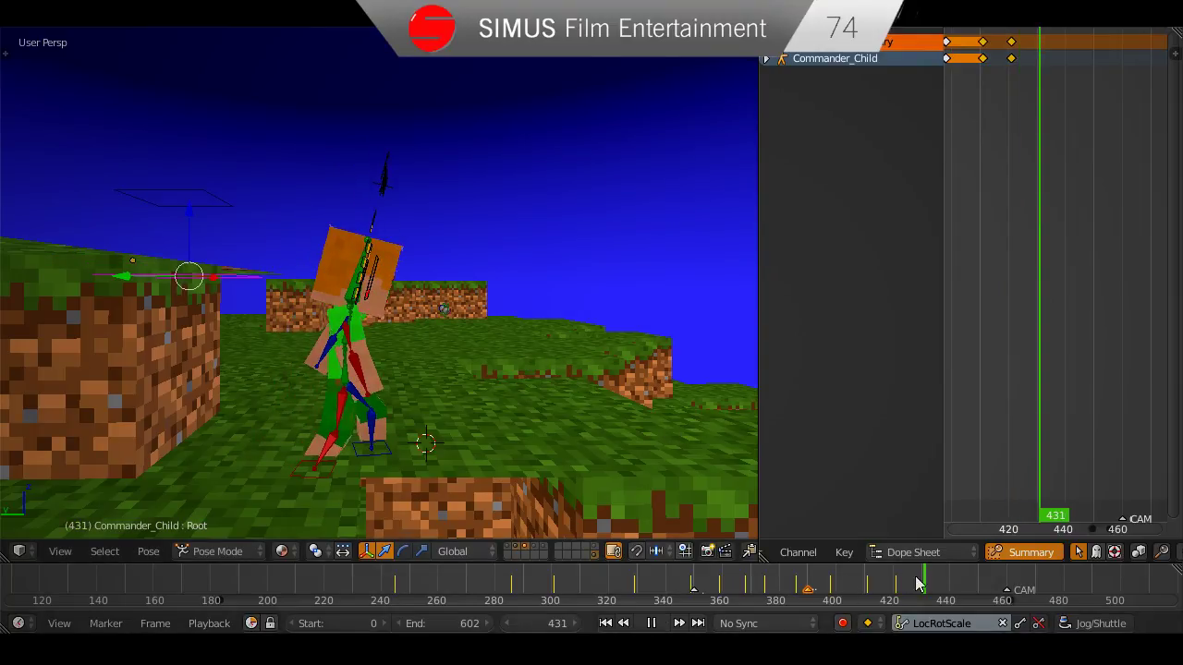
pyautogui.moveTo(532, 324); pyautogui.dragTo(559, 349, button='middle')
pyautogui.press('g')
pyautogui.click(554, 346)
pyautogui.press('i')
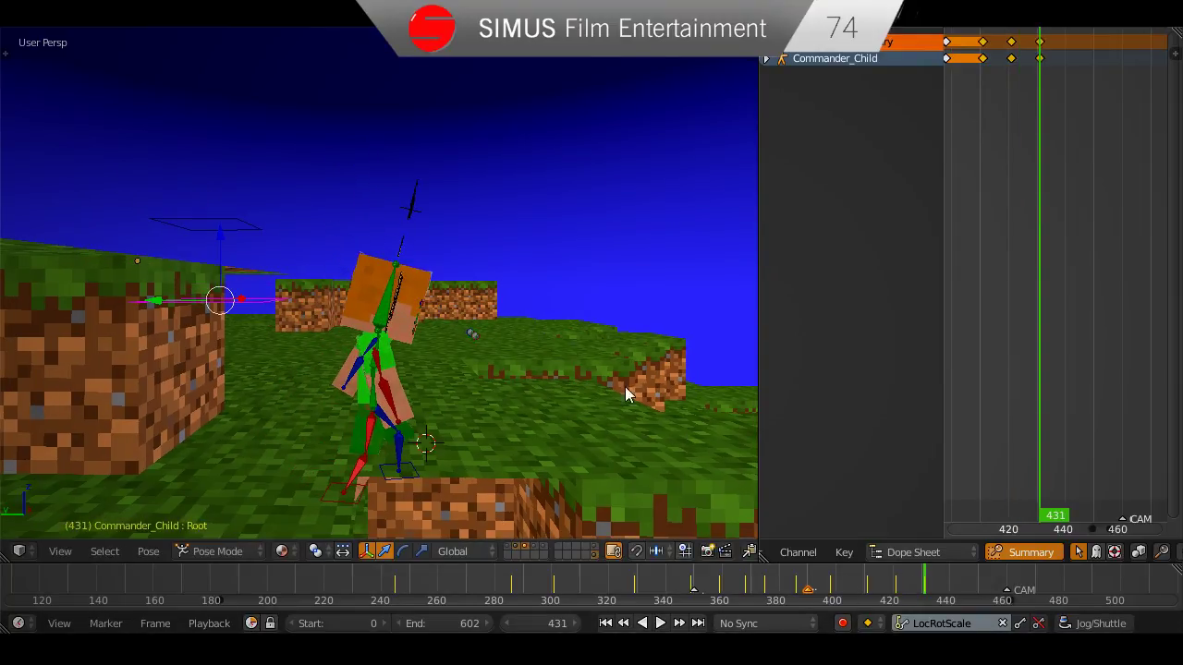
# At frame 442, move the Root bone forward and down again, and keyframe it.
pyautogui.moveTo(946, 592); pyautogui.dragTo(957, 591)
pyautogui.press('g')
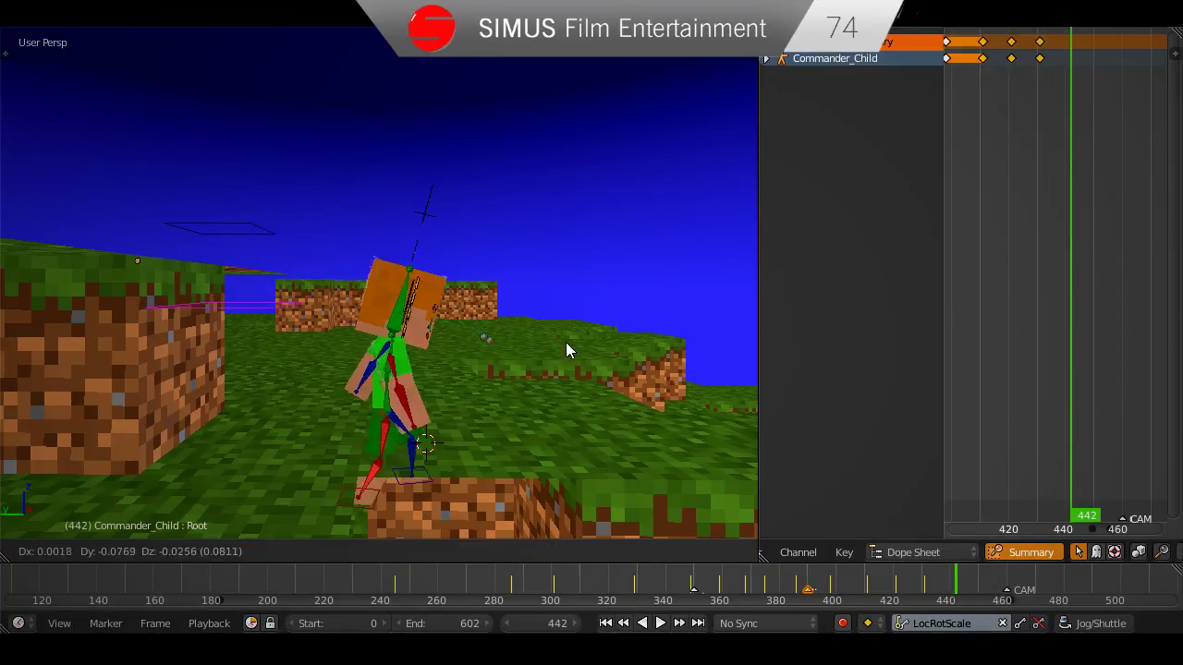
pyautogui.click(605, 388)
pyautogui.press('i')
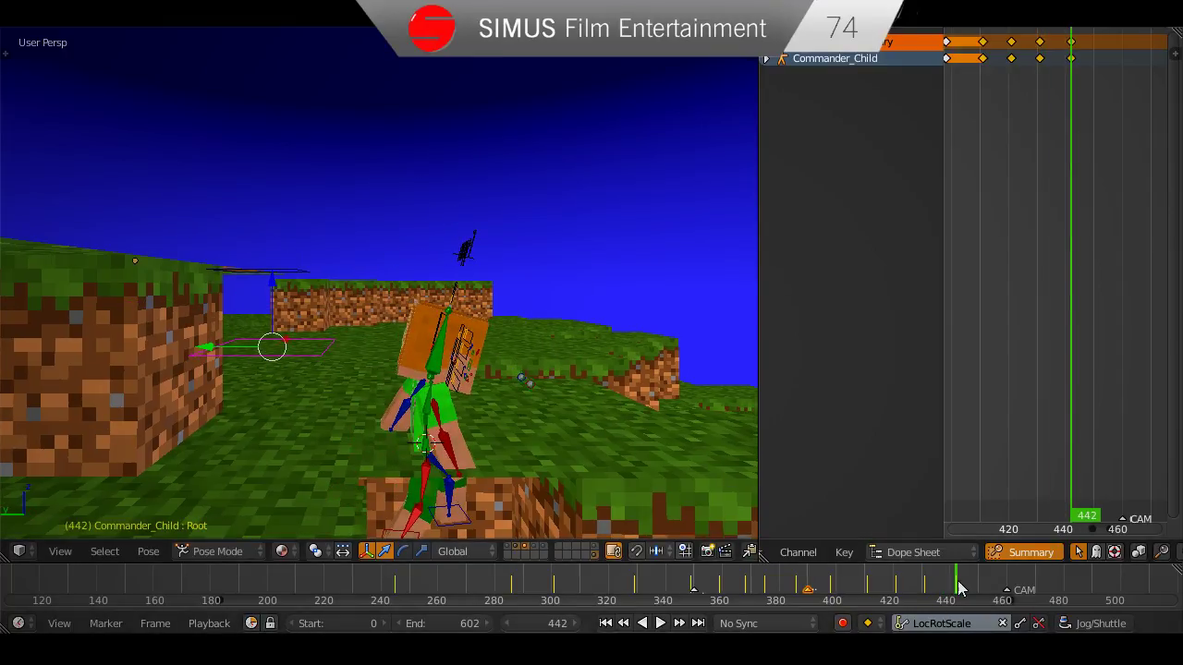
# Play the simplified walk in the side view and from the ledge jump through the shot camera.
pyautogui.hotkey('shift', 'alt', 'a')
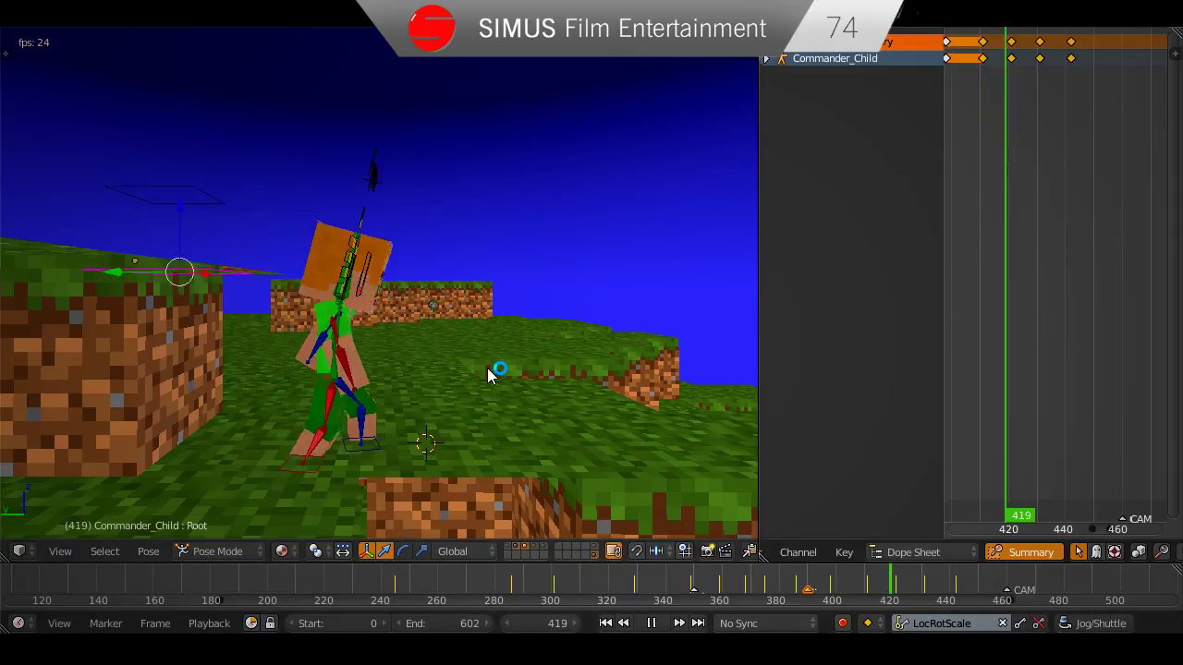
pyautogui.hotkey('alt', 'a')
pyautogui.moveTo(493, 377); pyautogui.dragTo(523, 384, button='middle')
pyautogui.press('KP_0')
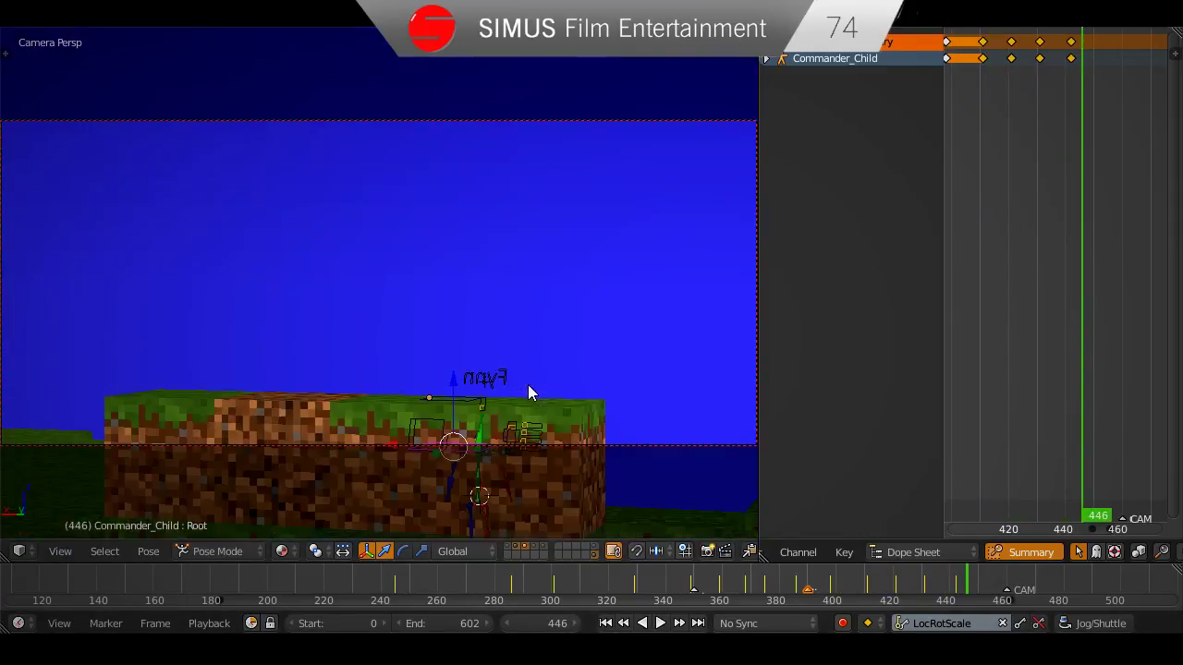
pyautogui.moveTo(829, 577); pyautogui.dragTo(628, 582)
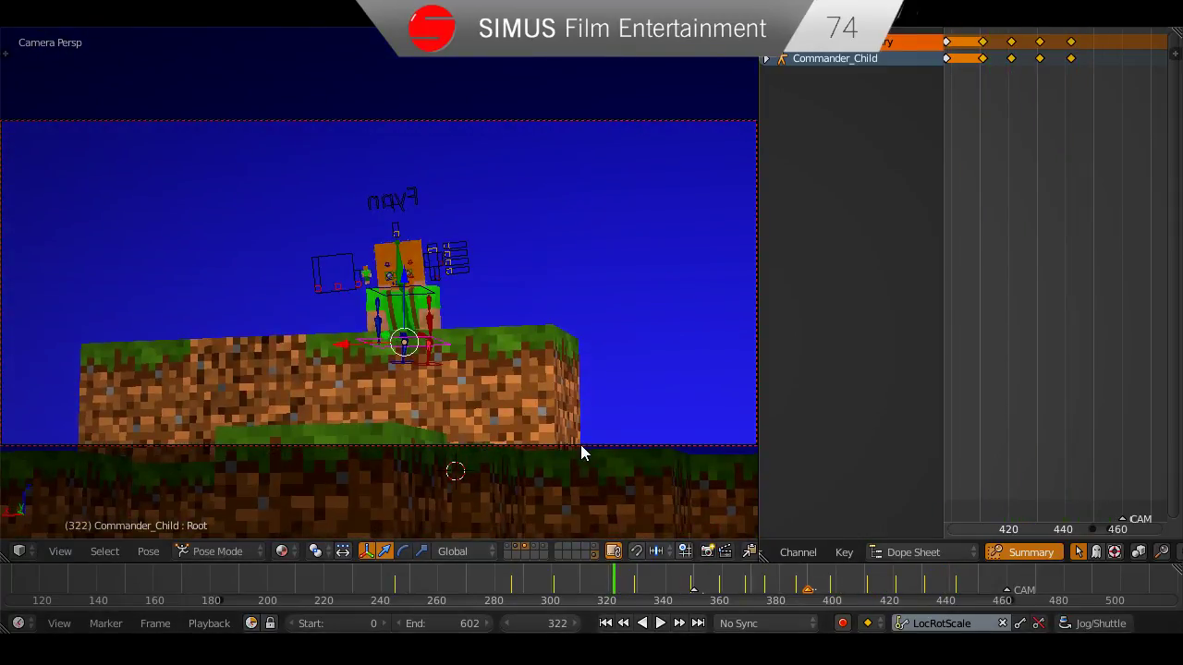
pyautogui.hotkey('alt', 'a')
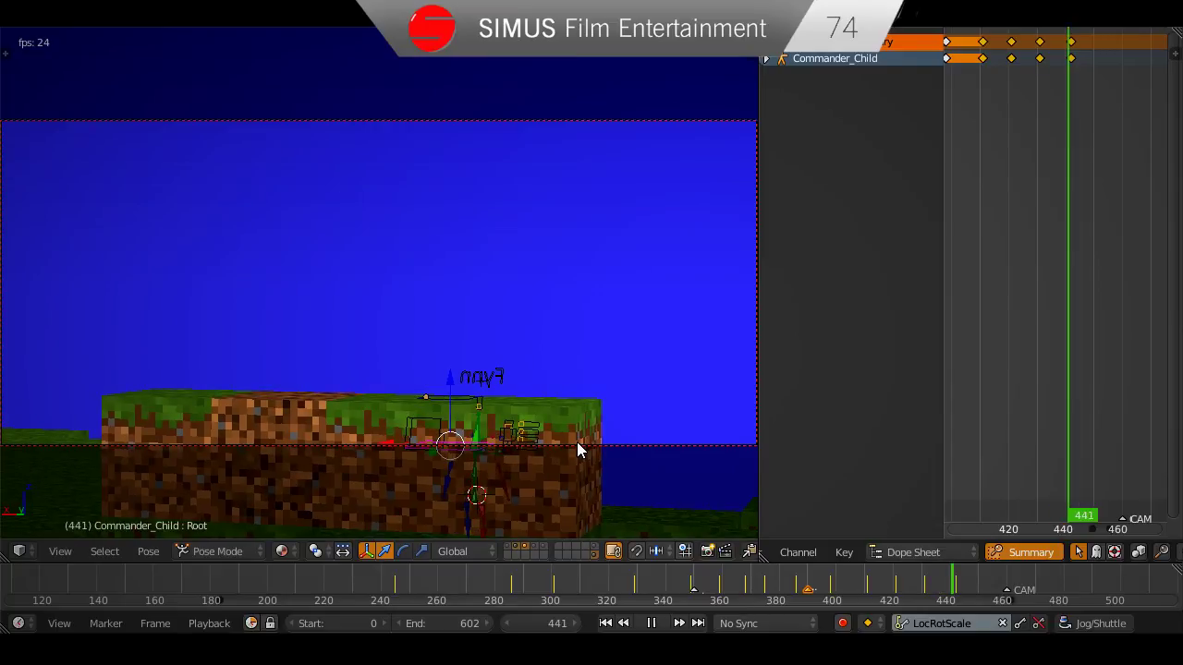
# At frame 416, raise the Root bone slightly for an in-between walking bob.
pyautogui.moveTo(855, 601); pyautogui.dragTo(884, 601)
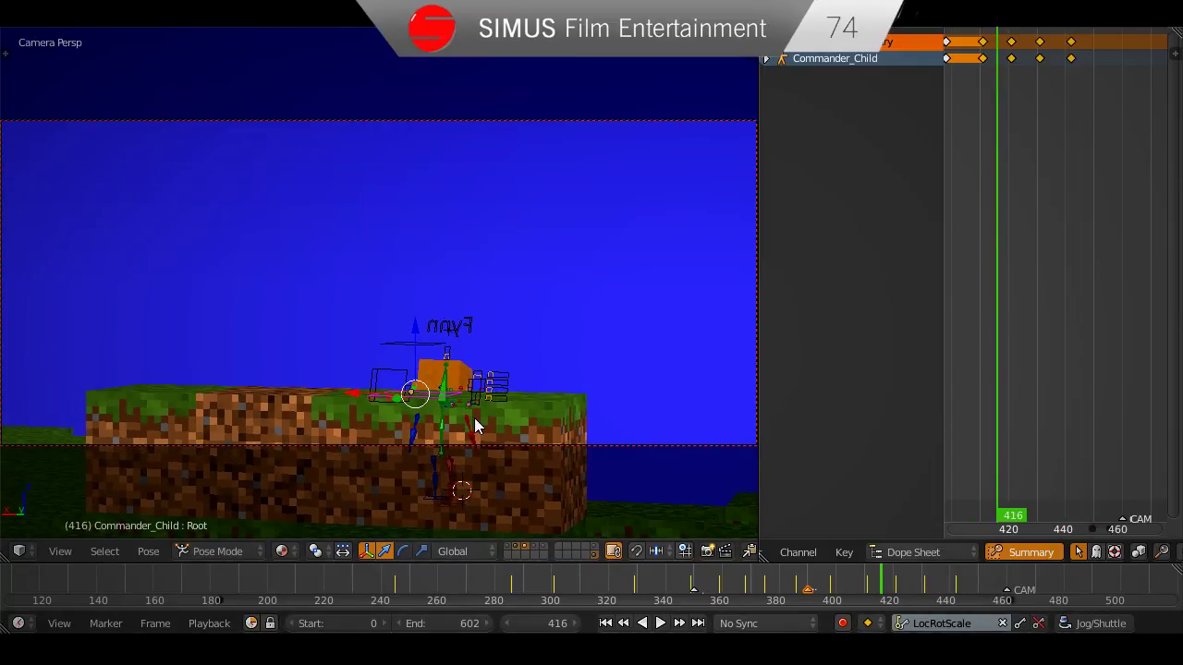
pyautogui.press('g')
pyautogui.click(474, 414)
# At frame 426, raise the Root bone slightly for the next walking bob.
pyautogui.hotkey('alt', 'a')
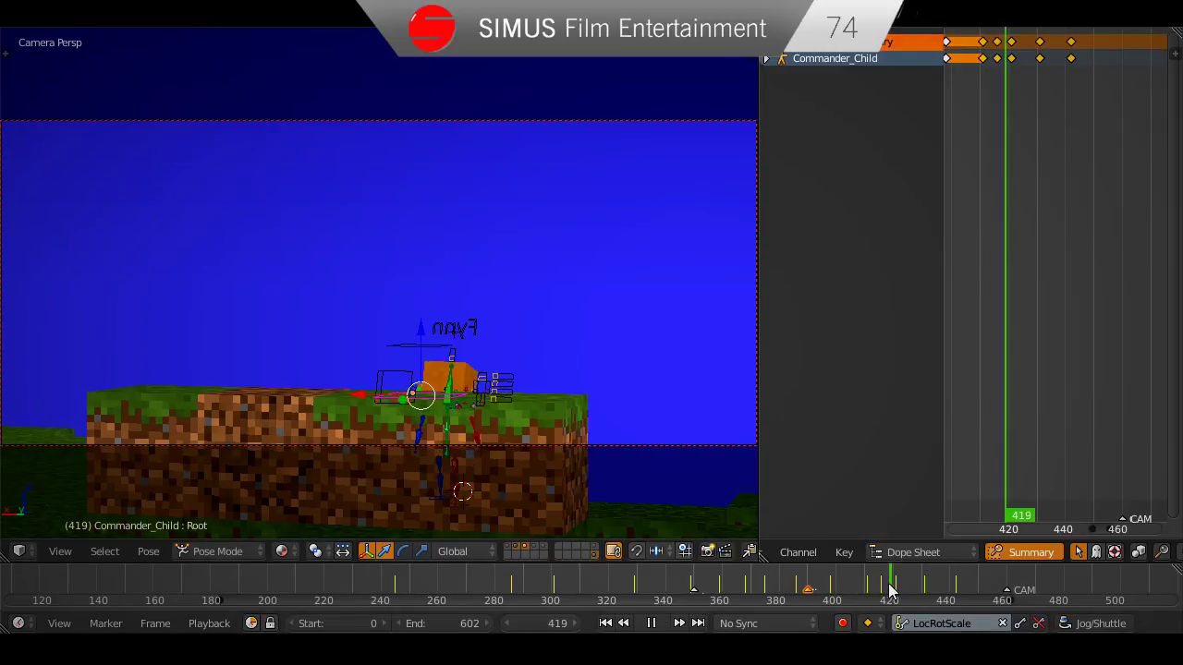
pyautogui.moveTo(917, 585); pyautogui.dragTo(911, 584)
pyautogui.hotkey('alt', 'a')
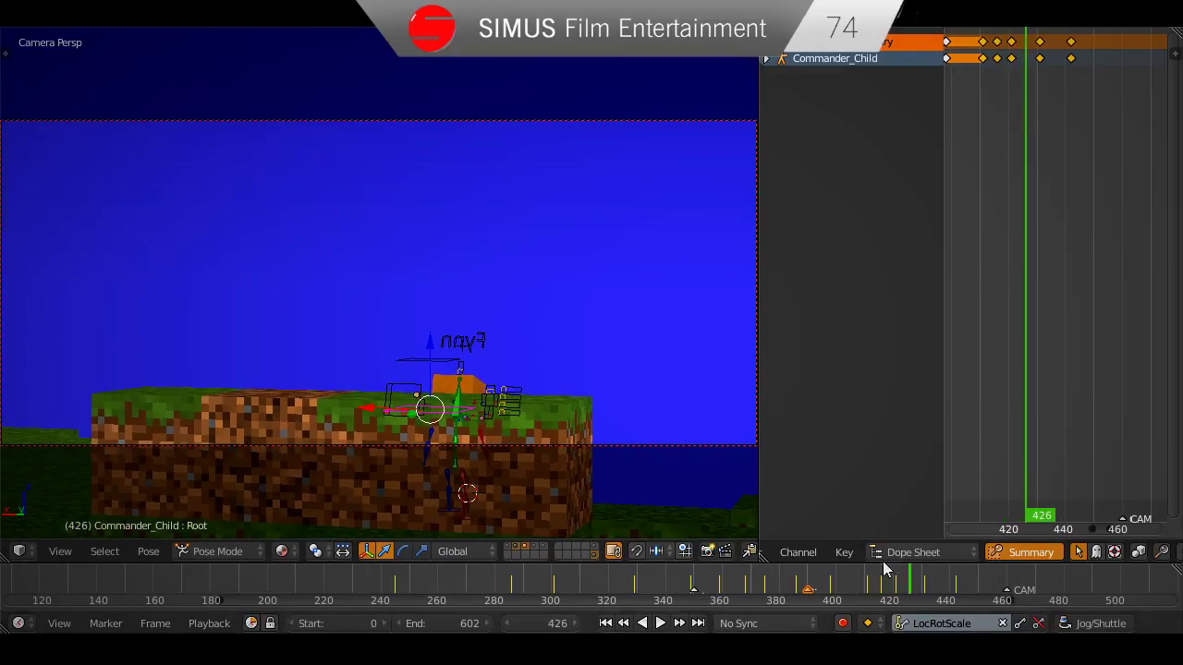
pyautogui.press('g')
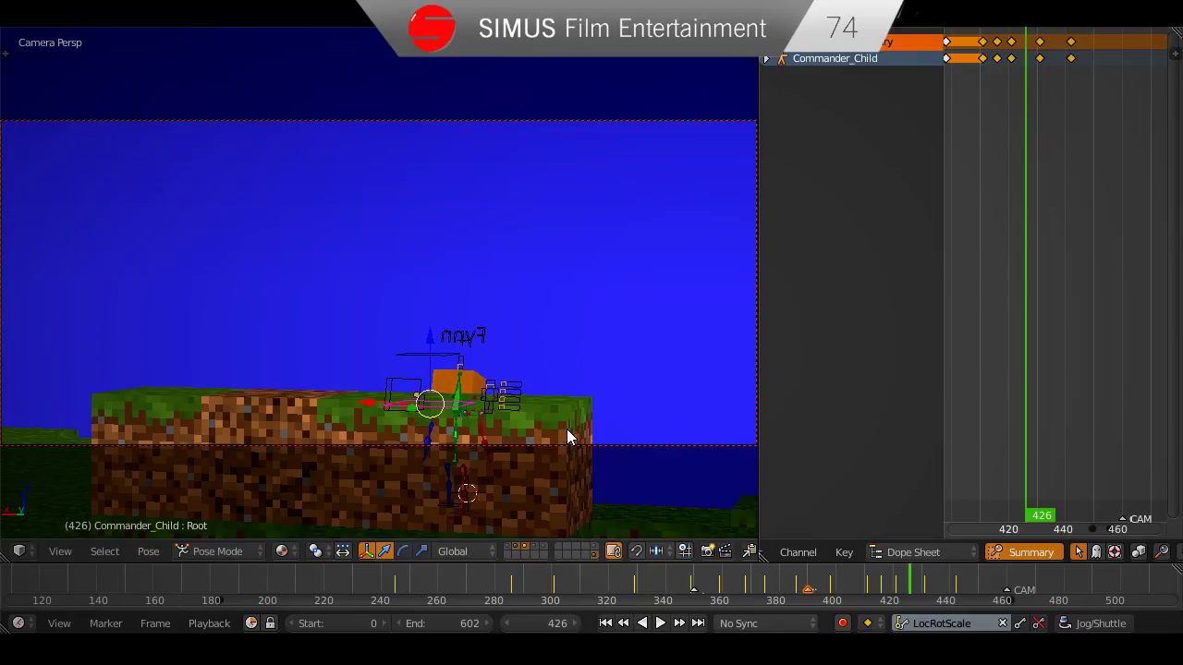
pyautogui.click(566, 429)
pyautogui.hotkey('alt', 'a')
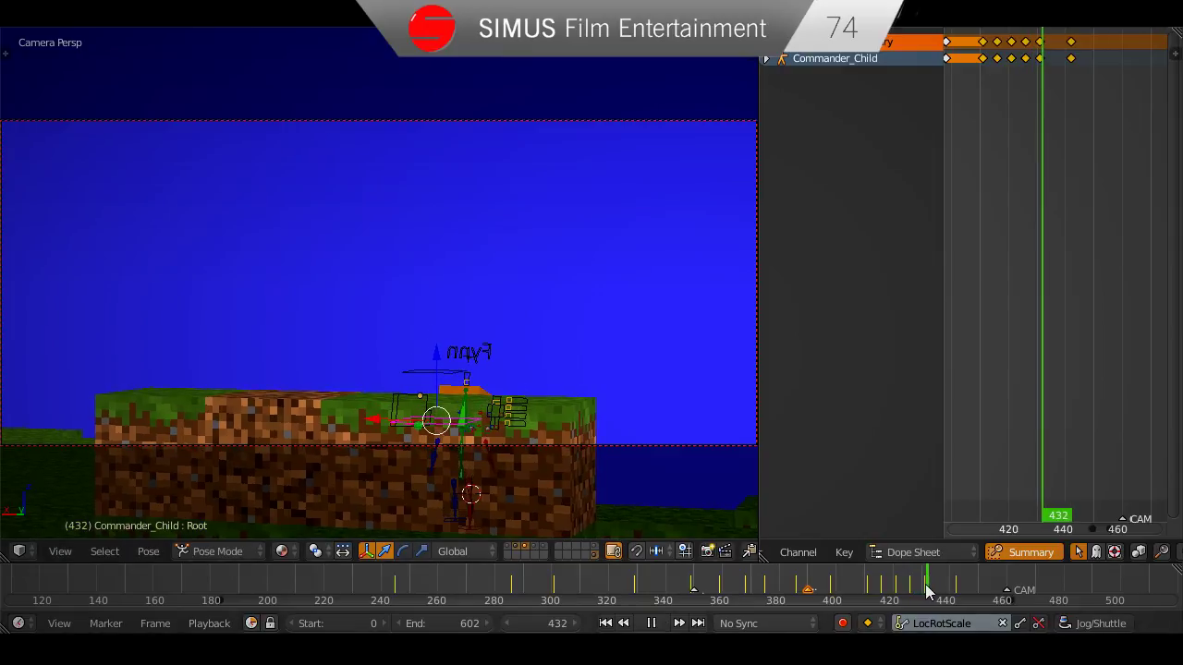
# Raise Commander_Child's Root bone at frame 436 to the standing height of its neighbouring keyframes and keyframe it.
pyautogui.click(943, 592)
pyautogui.hotkey('alt', 'a')
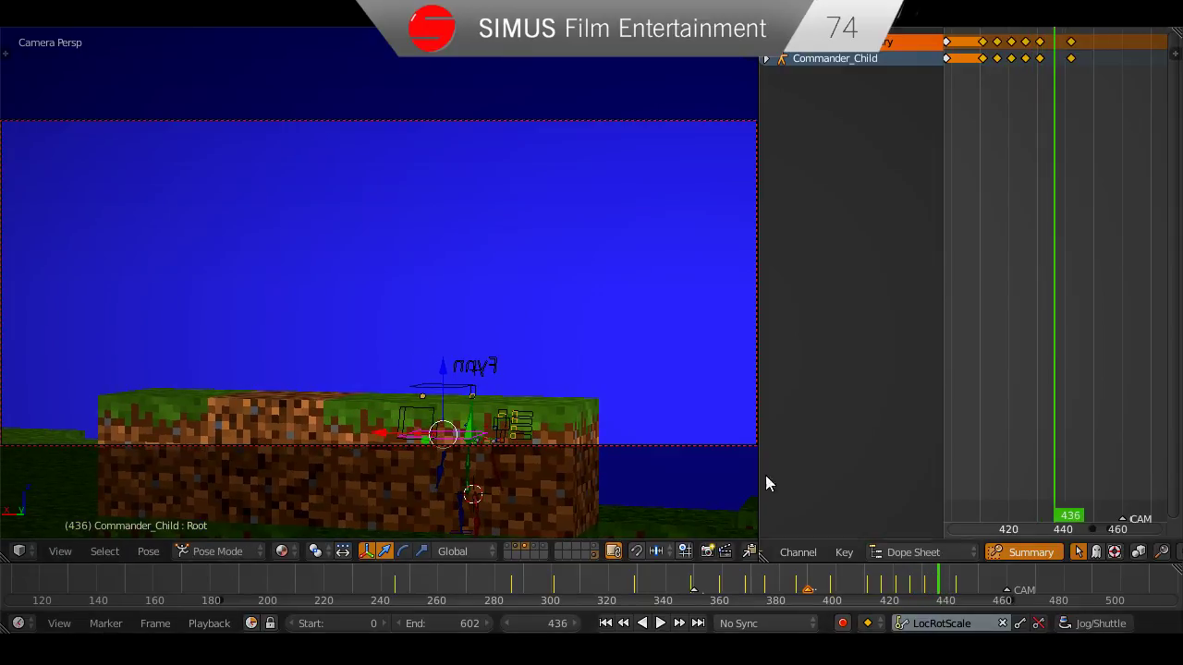
pyautogui.press('g')
pyautogui.click(595, 450)
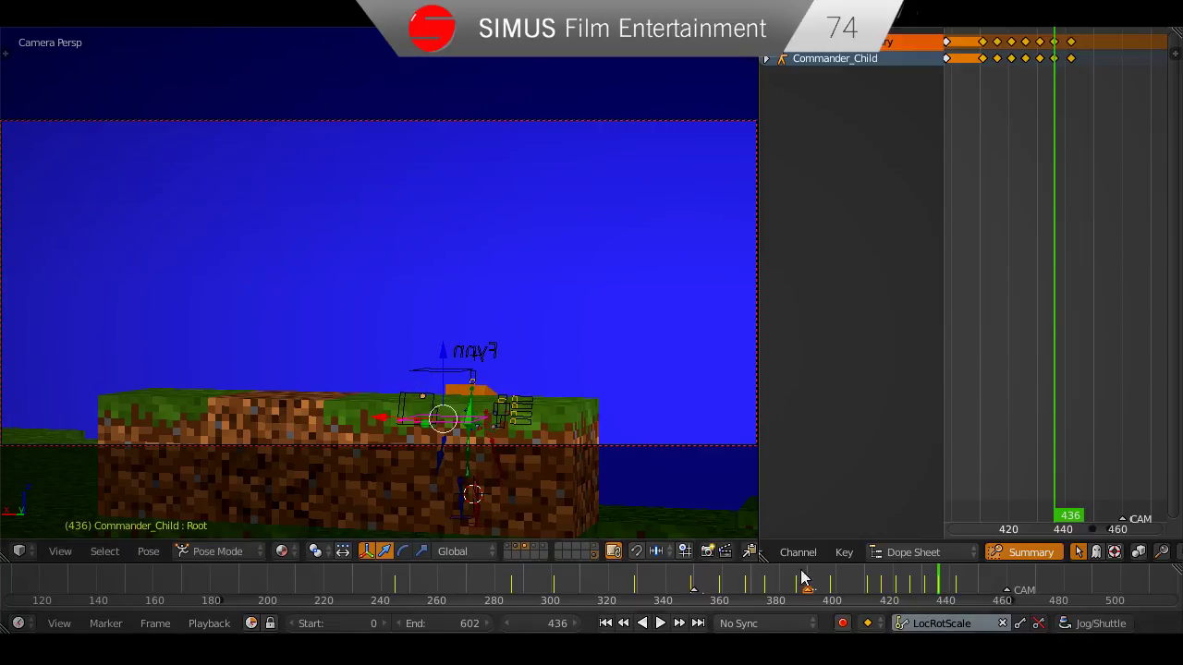
# Play back the Commander_Child animation from about frame 333 and save the file.
pyautogui.hotkey('alt', 'a')
pyautogui.moveTo(958, 589); pyautogui.dragTo(643, 579)
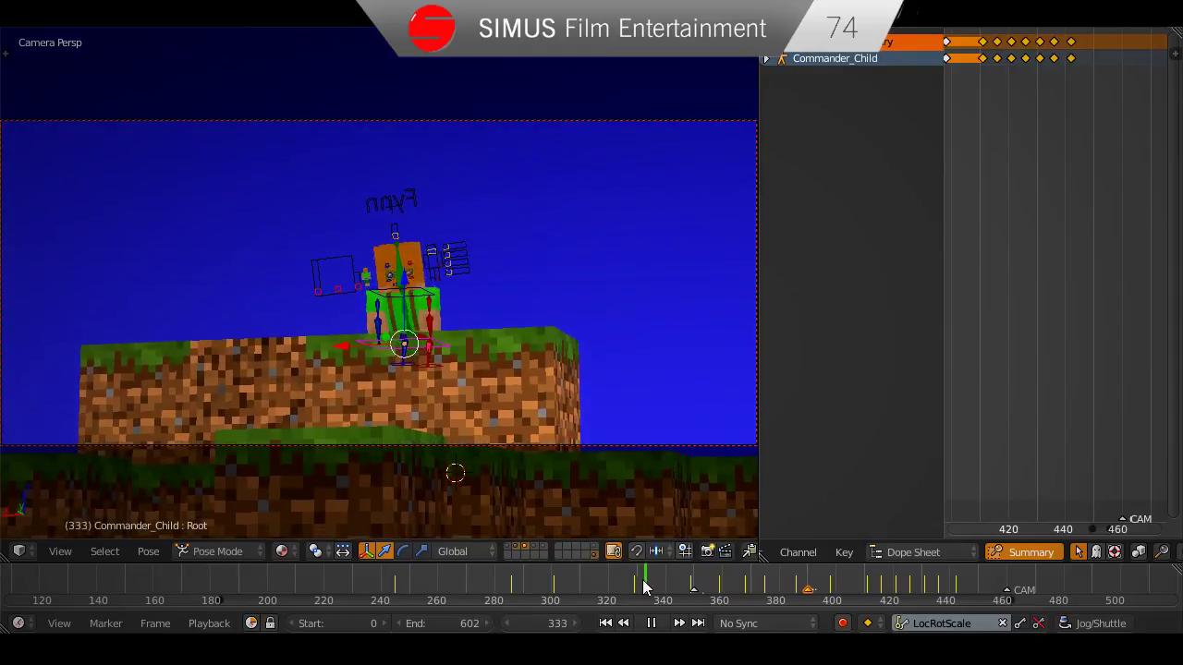
pyautogui.hotkey('alt', 'a')
pyautogui.hotkey('ctrl', 's')
pyautogui.hotkey('alt', 'a')
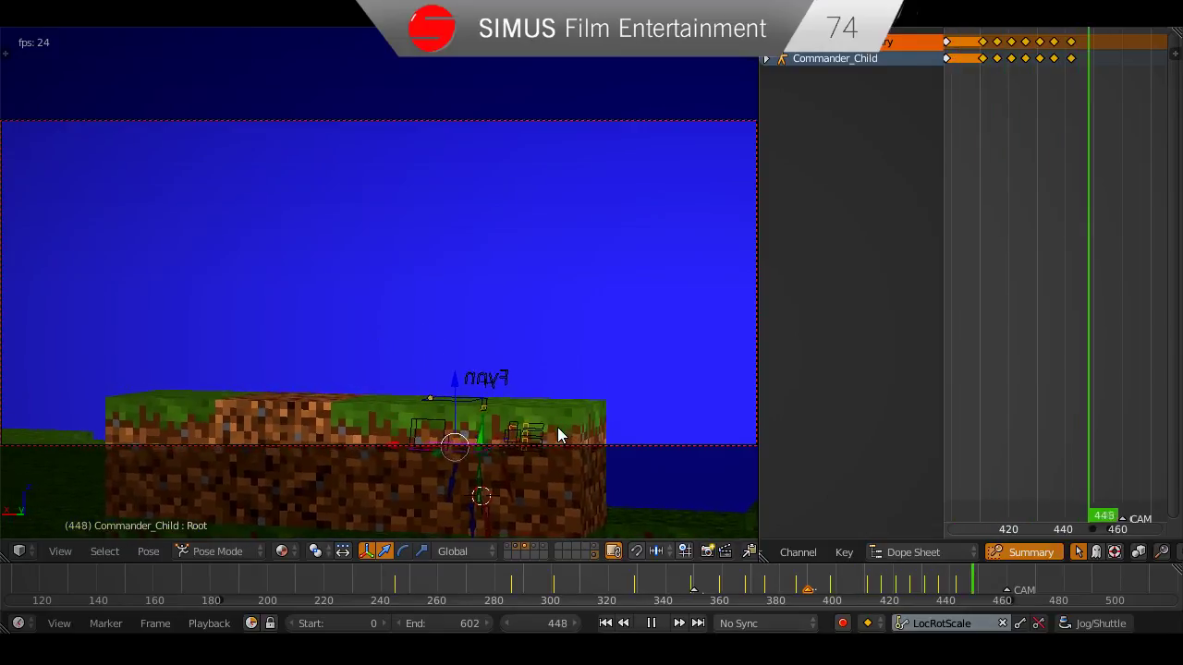
pyautogui.hotkey('alt', 'a')
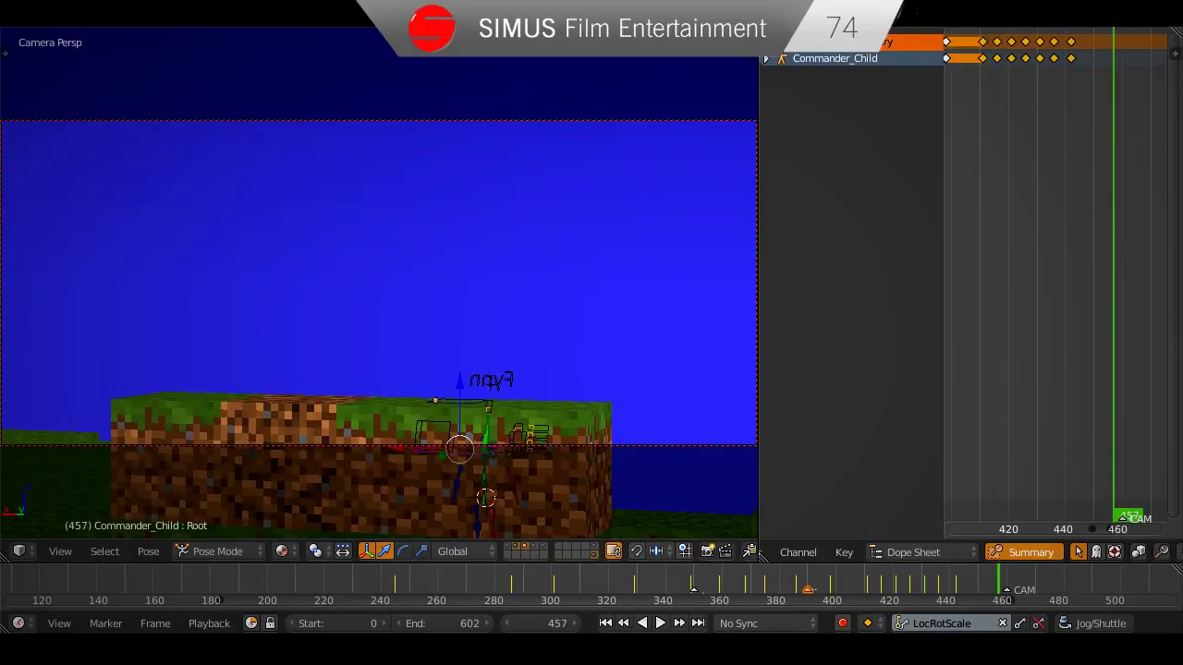
# Merge the Dope Sheet area into the 3D view and save the file.
pyautogui.moveTo(754, 33); pyautogui.dragTo(773, 52)
pyautogui.hotkey('ctrl', 's')
pyautogui.click(801, 295)
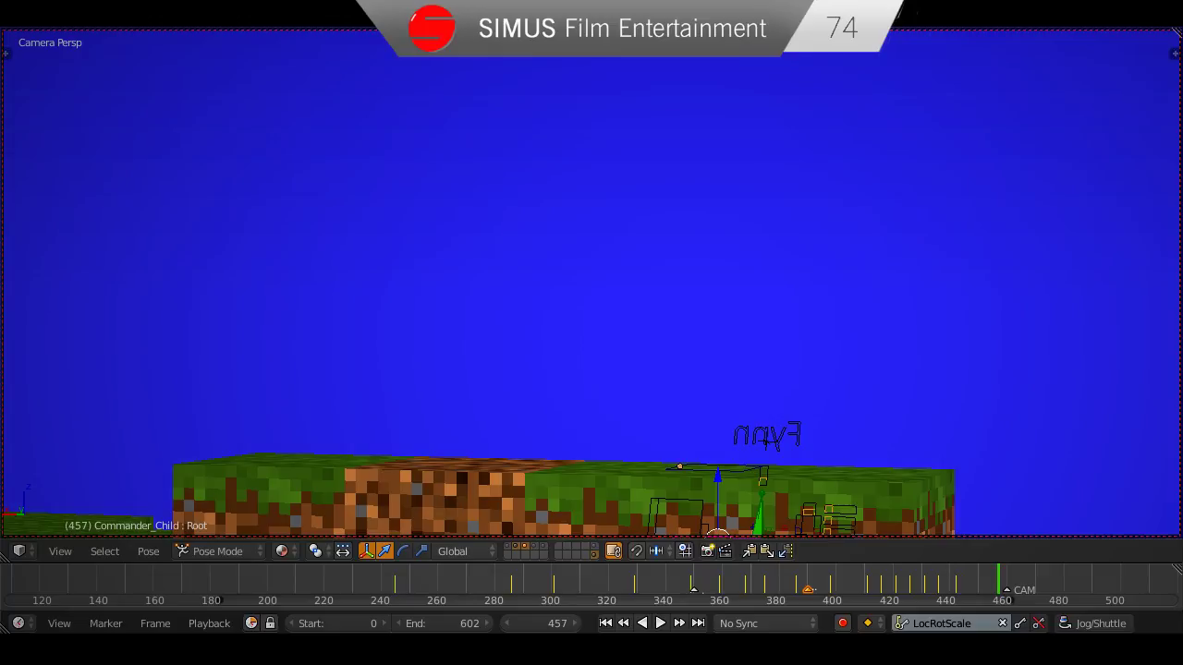
pyautogui.scroll(-1, 592, 284)
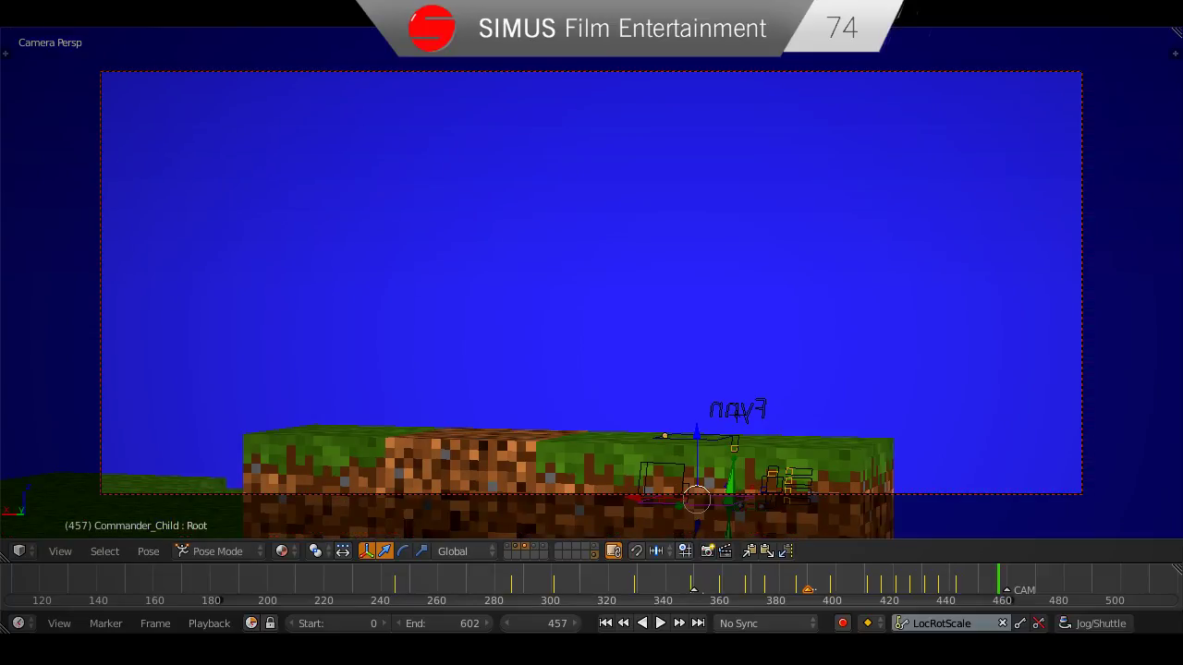
pyautogui.scroll(1, 702, 213)
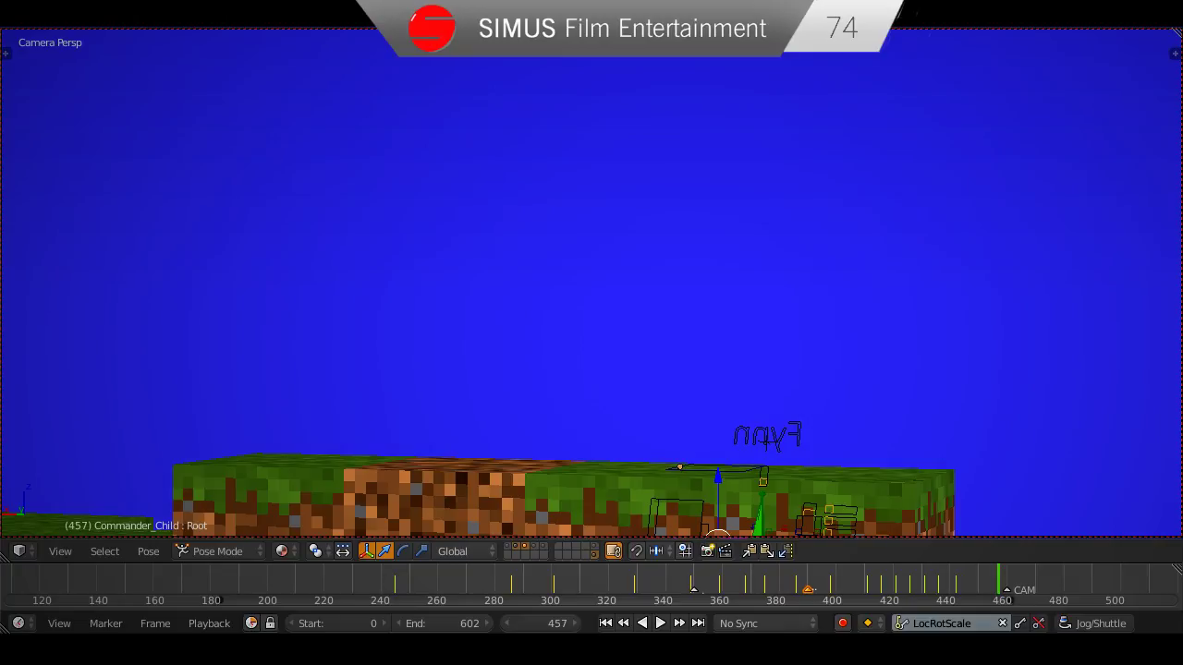
pyautogui.moveTo(554, 370); pyautogui.dragTo(659, 471, button='middle')
pyautogui.press('KP_0')
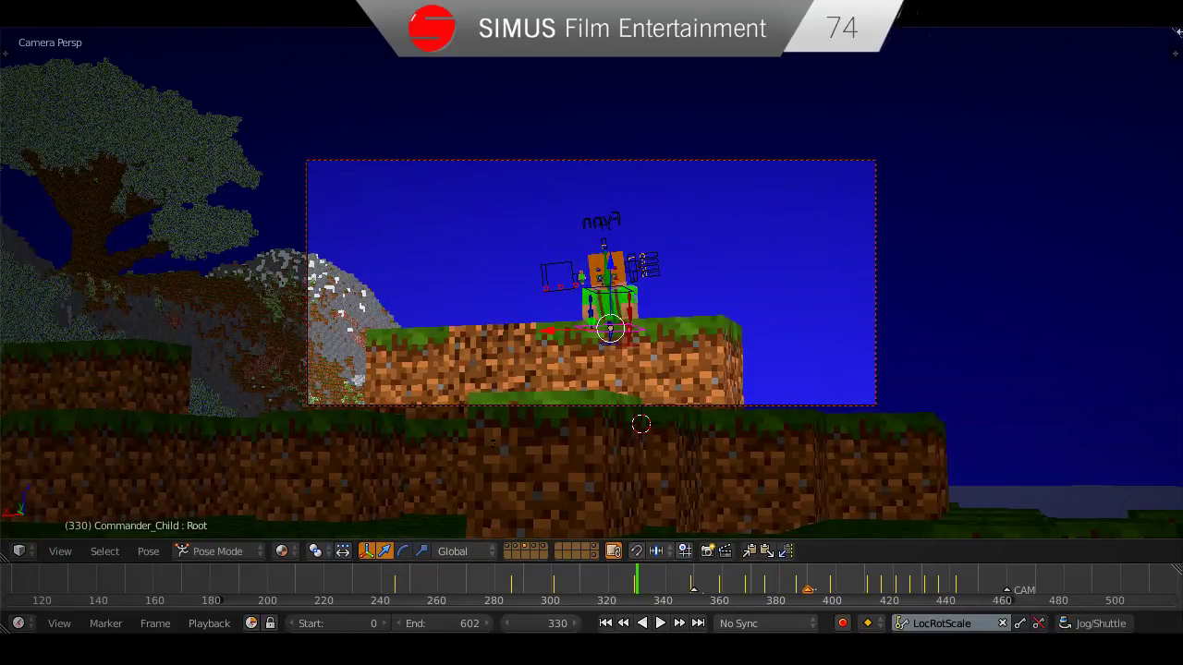
# Split the 3D view into two side-by-side areas and turn the new one into a Node Editor.
pyautogui.moveTo(1174, 33); pyautogui.dragTo(723, 525)
pyautogui.click(708, 551)
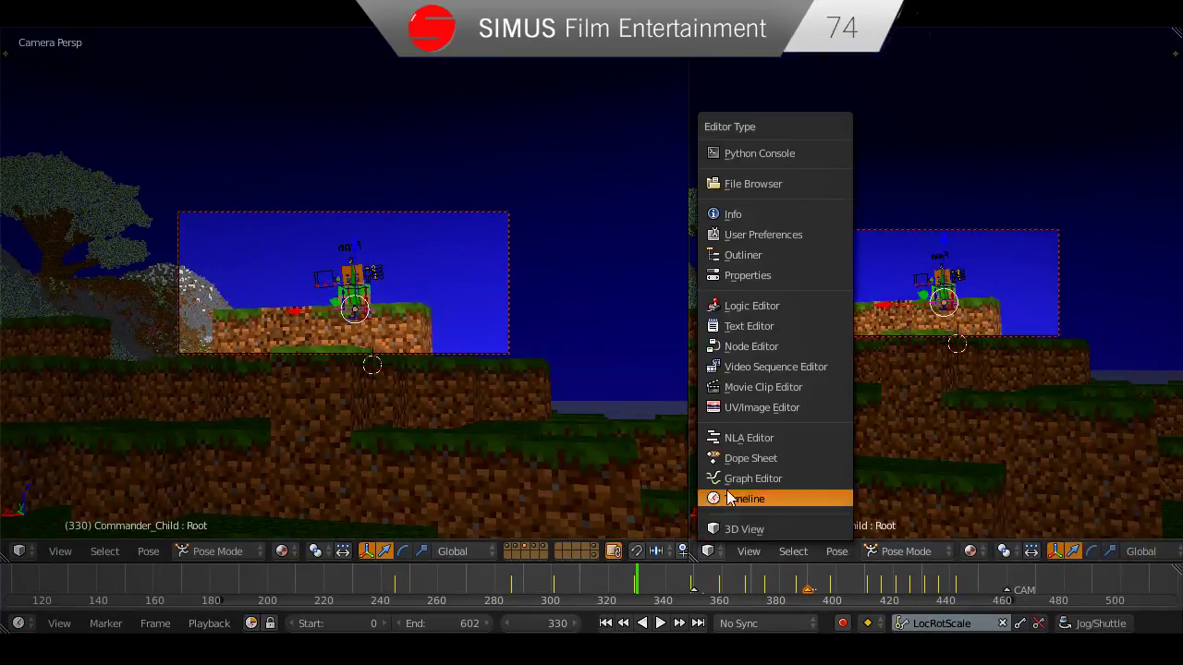
pyautogui.click(744, 342)
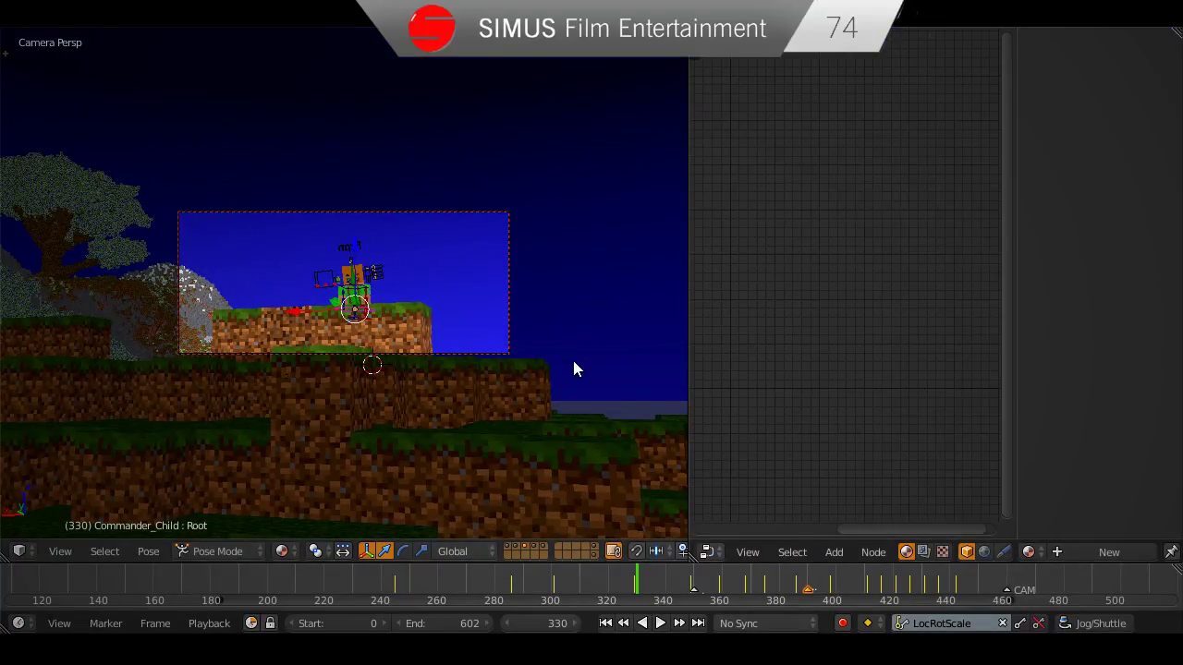
# Fit the camera frame to the 3D view at frame 331 and save the file.
pyautogui.press('Home')
pyautogui.press('Right')
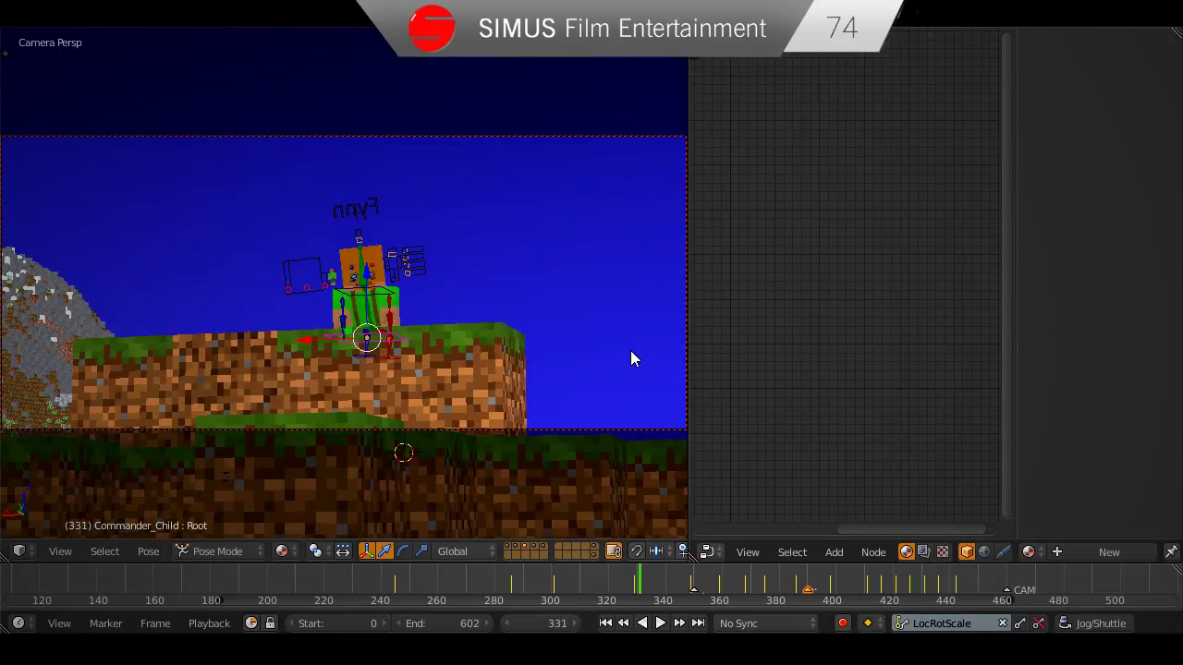
pyautogui.hotkey('ctrl', 's')
pyautogui.click(614, 345)
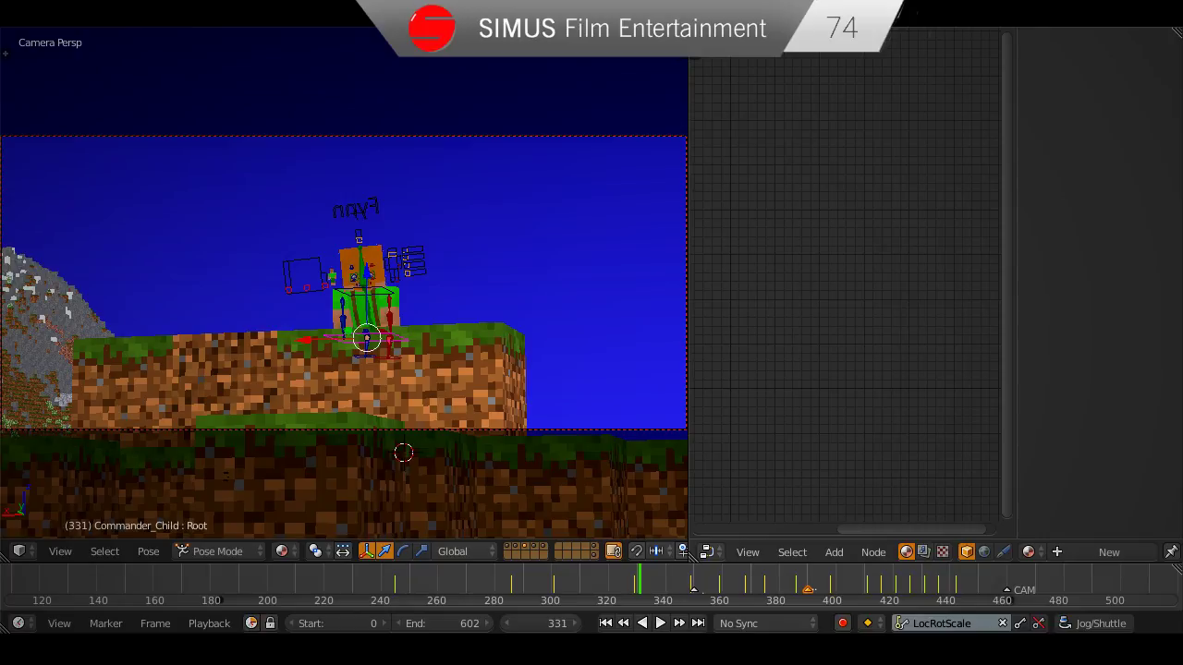
pyautogui.scroll(-1, 460, 224)
pyautogui.scroll(1, 460, 224)
pyautogui.scroll(1, 600, 327)
pyautogui.scroll(-1, 600, 327)
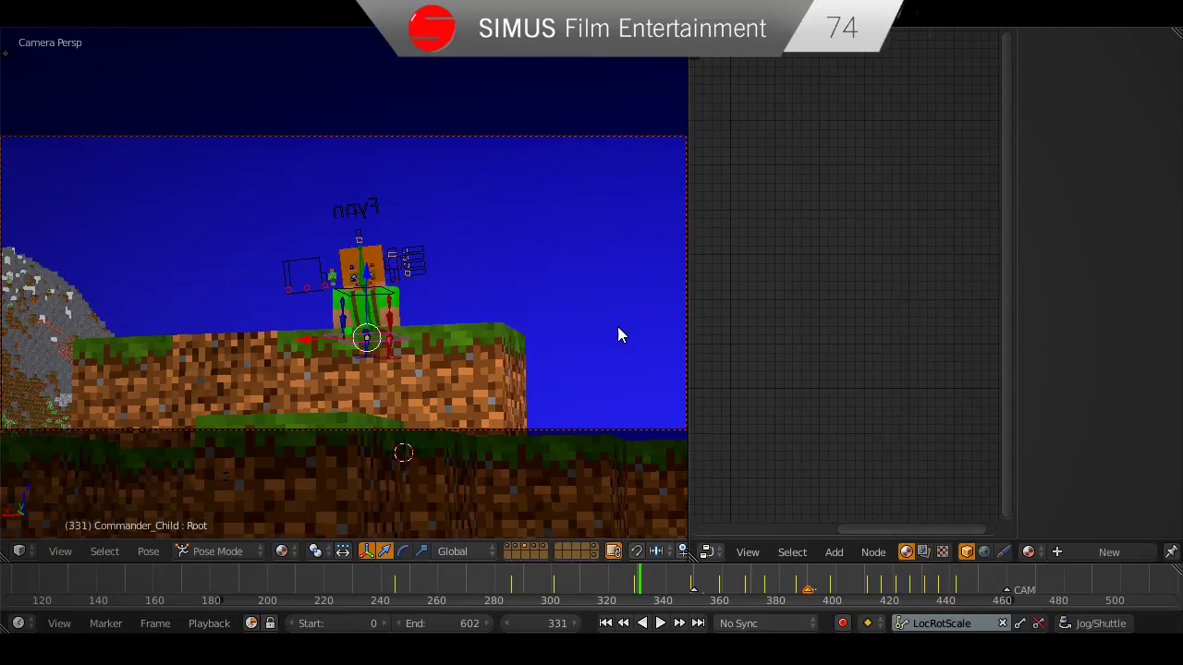
# At frame 330, show the World shader nodes in the Node Editor and widen that editor.
pyautogui.press('Left')
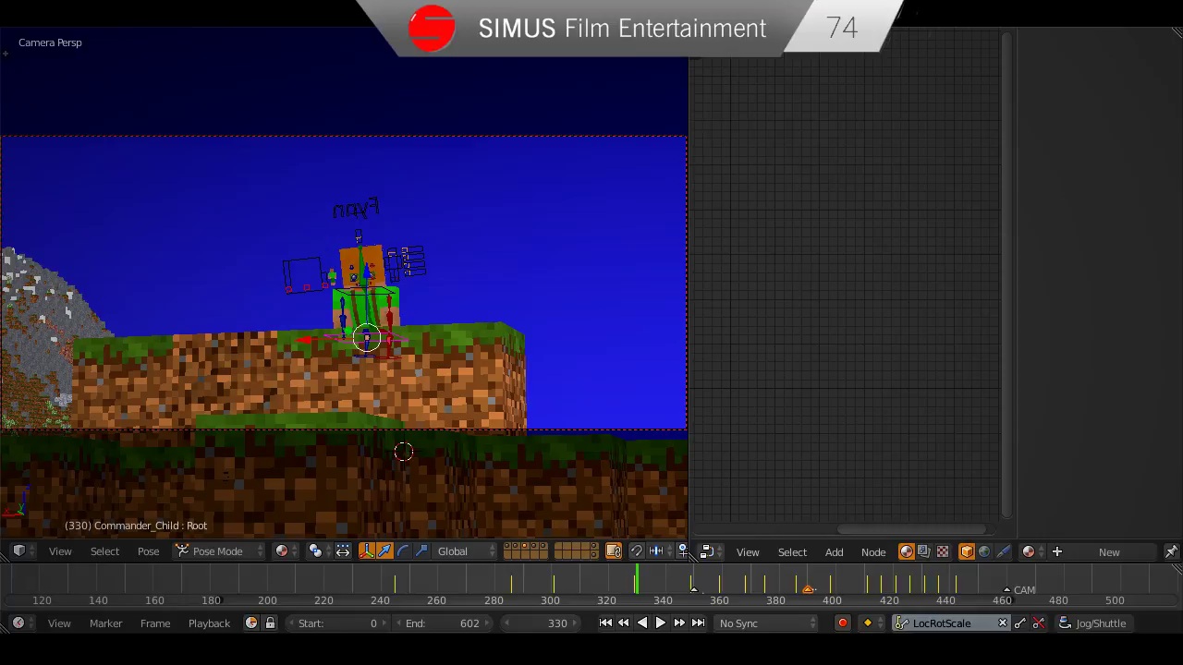
pyautogui.click(984, 552)
pyautogui.scroll(-5, 935, 499)
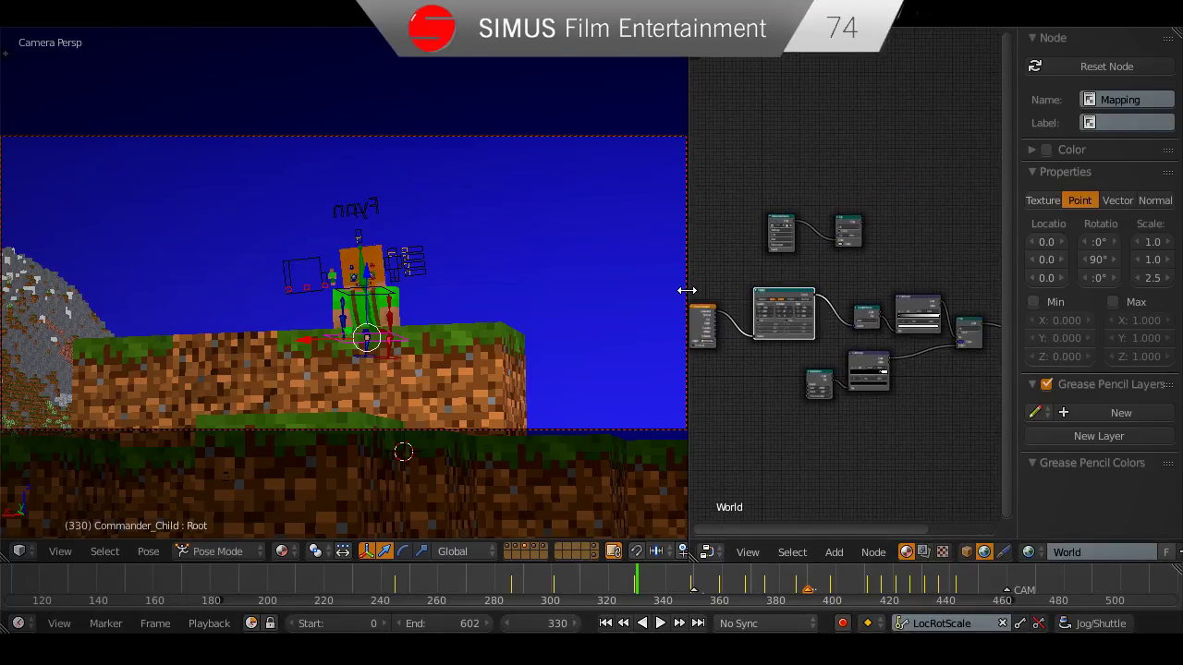
pyautogui.moveTo(688, 290); pyautogui.dragTo(564, 305)
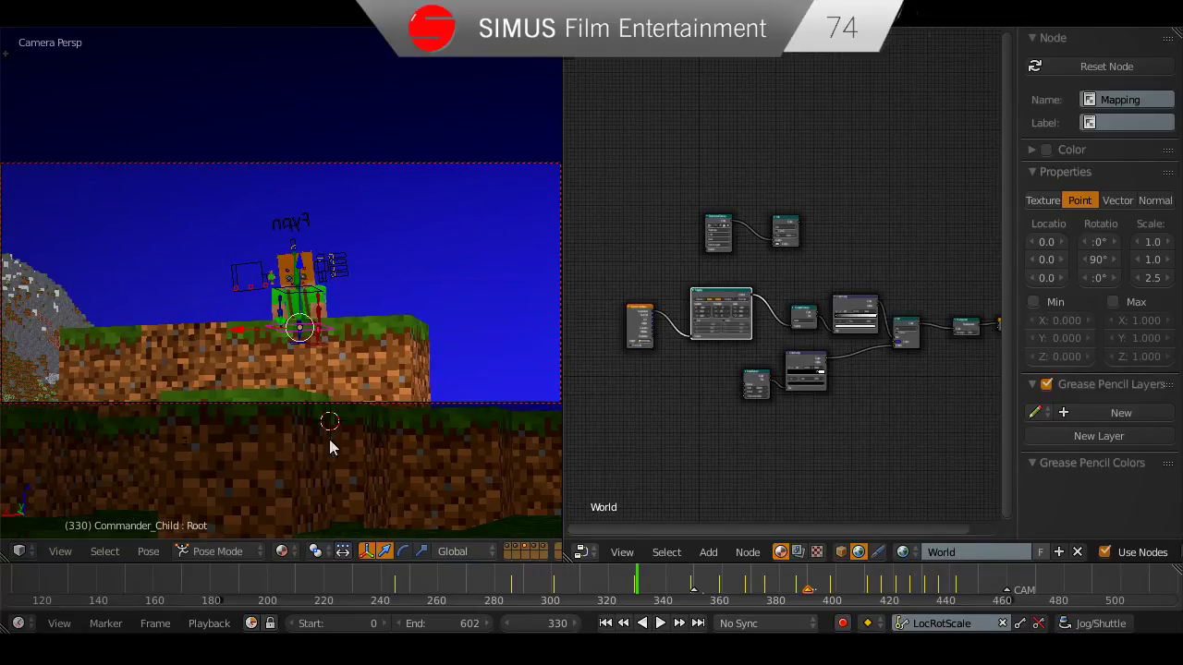
# Switch Commander_Child to Object Mode and save over Part 1 Scene 1.blend.
pyautogui.hotkey('ctrl', 'Tab')
pyautogui.hotkey('ctrl', 's')
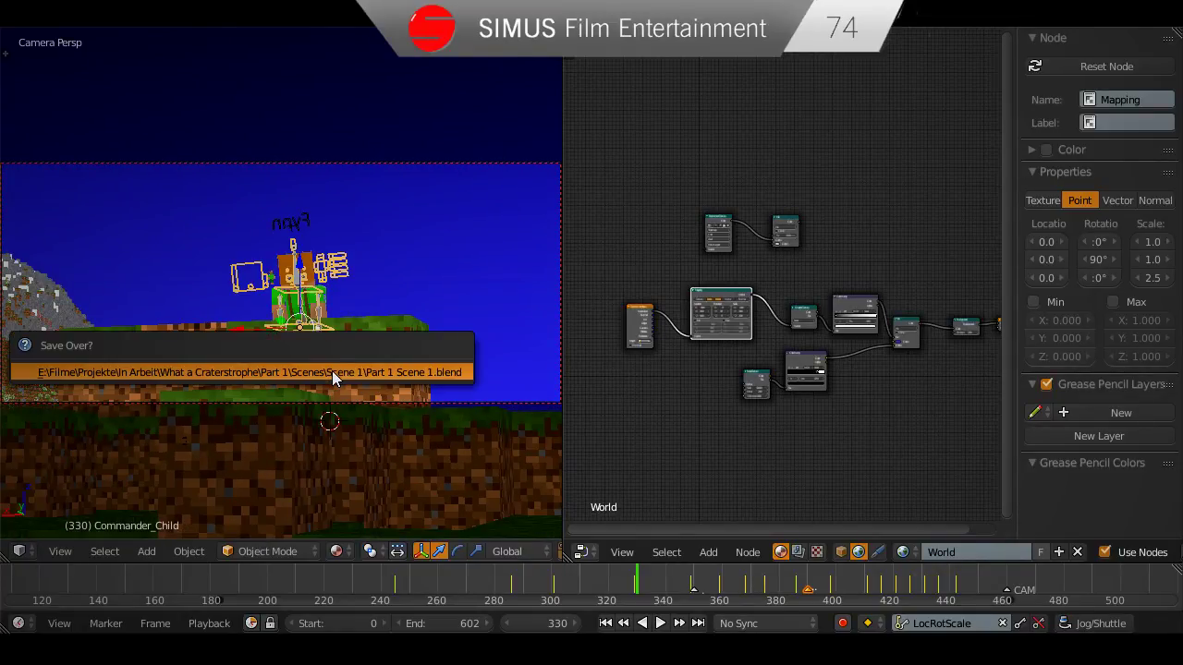
pyautogui.click(332, 371)
# Set the 3D view to Rendered shading and step back to frame 329.
pyautogui.click(336, 551)
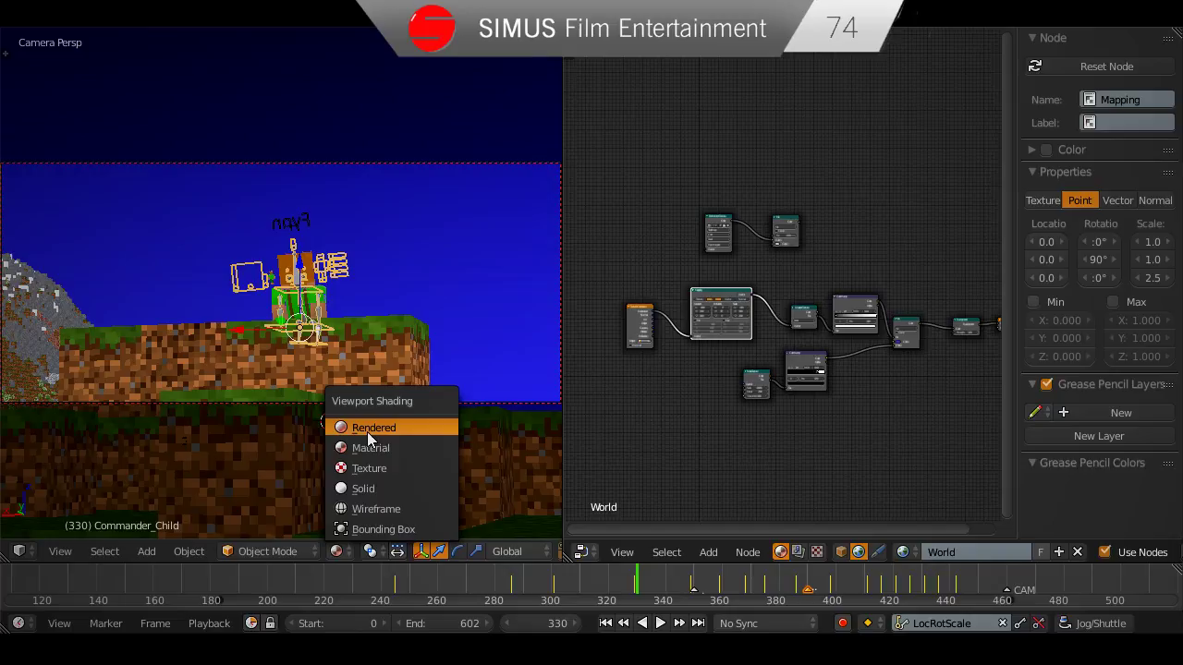
pyautogui.click(435, 426)
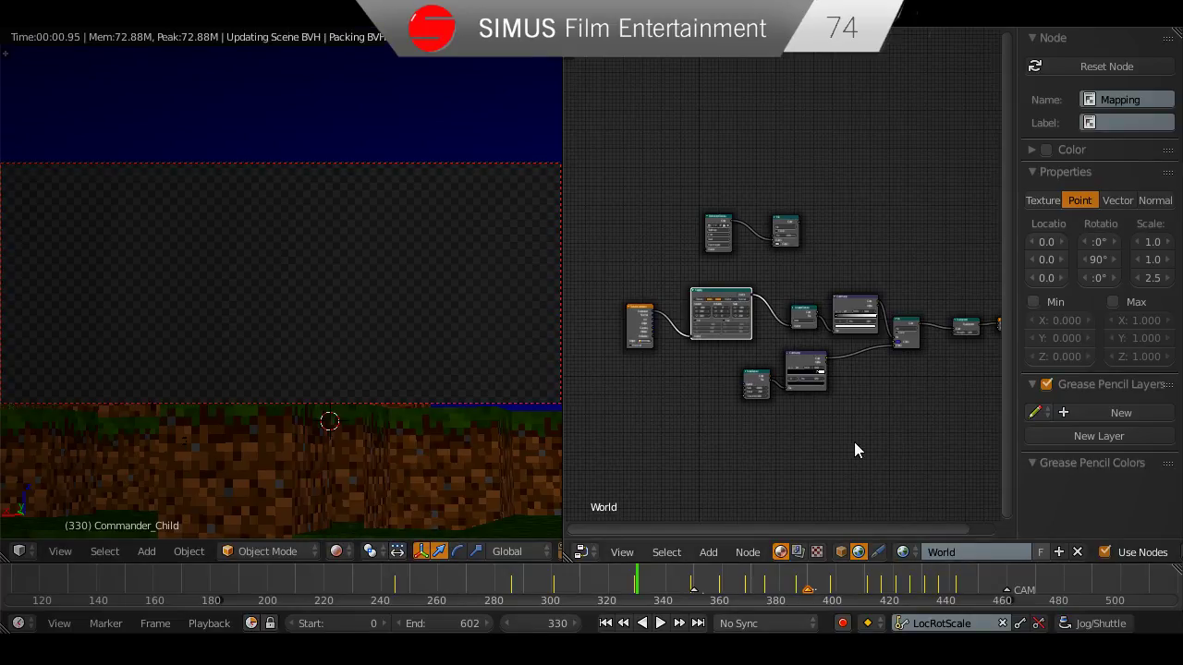
pyautogui.moveTo(854, 442); pyautogui.dragTo(804, 435, button='middle')
pyautogui.scroll(4, 814, 442)
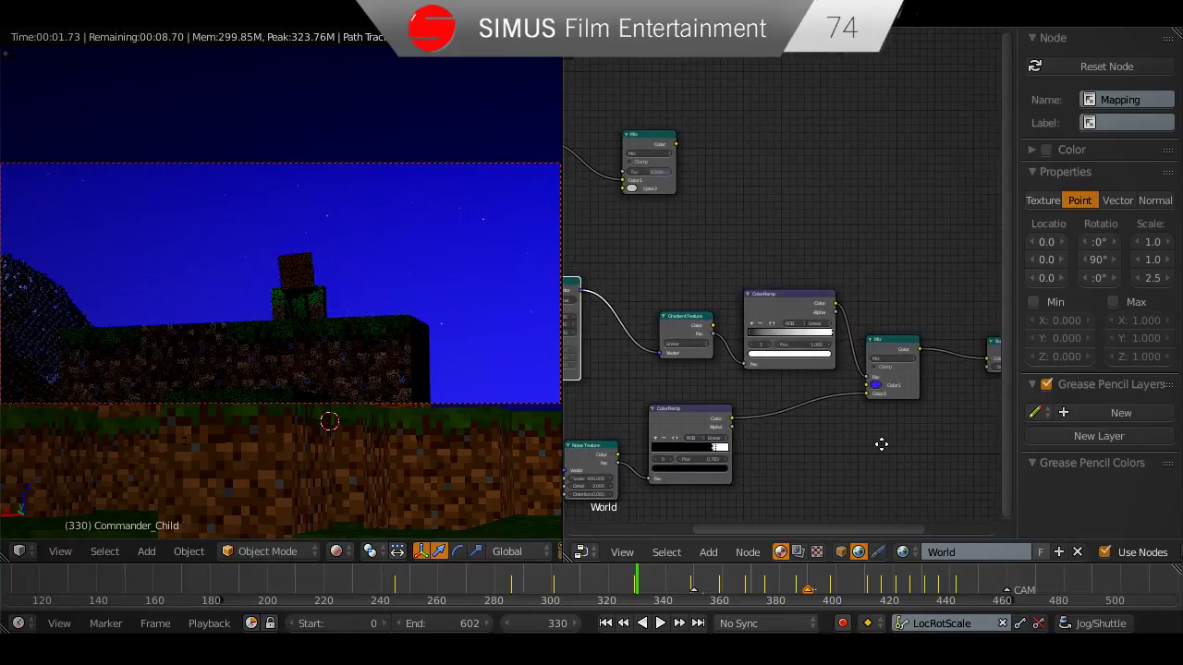
pyautogui.press('Left')
# Darken the blue Color1 of the World's Mix node to a deep navy by lowering only its brightness value.
pyautogui.scroll(7, 869, 445)
pyautogui.moveTo(878, 444); pyautogui.dragTo(824, 364, button='middle')
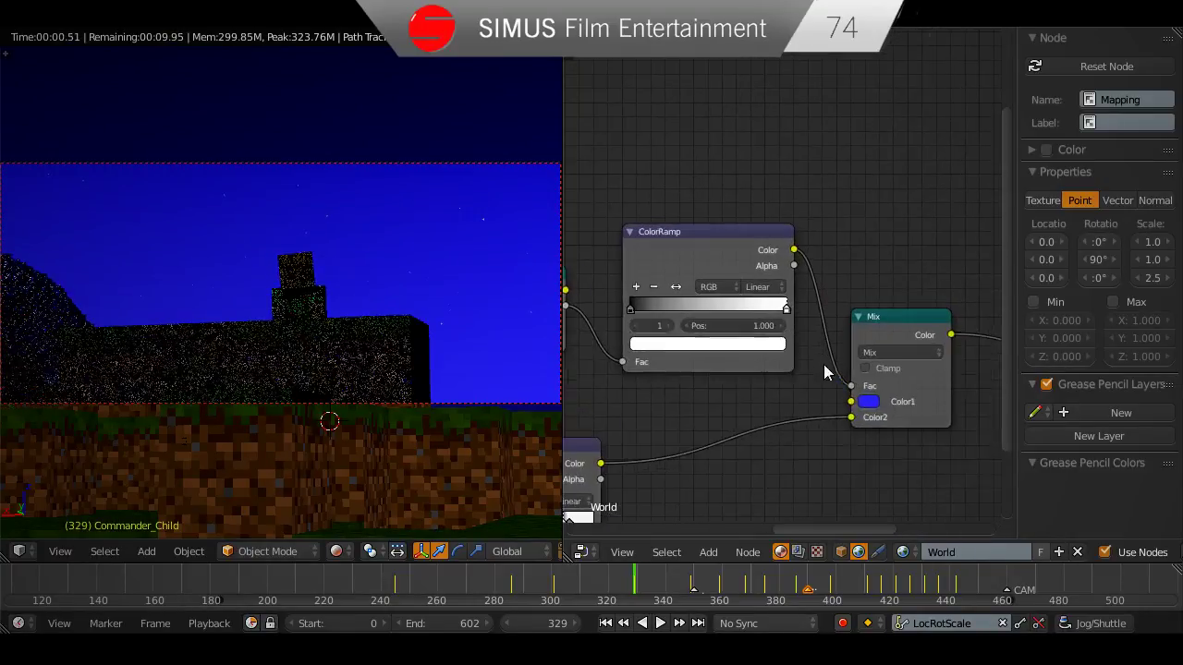
pyautogui.click(870, 403)
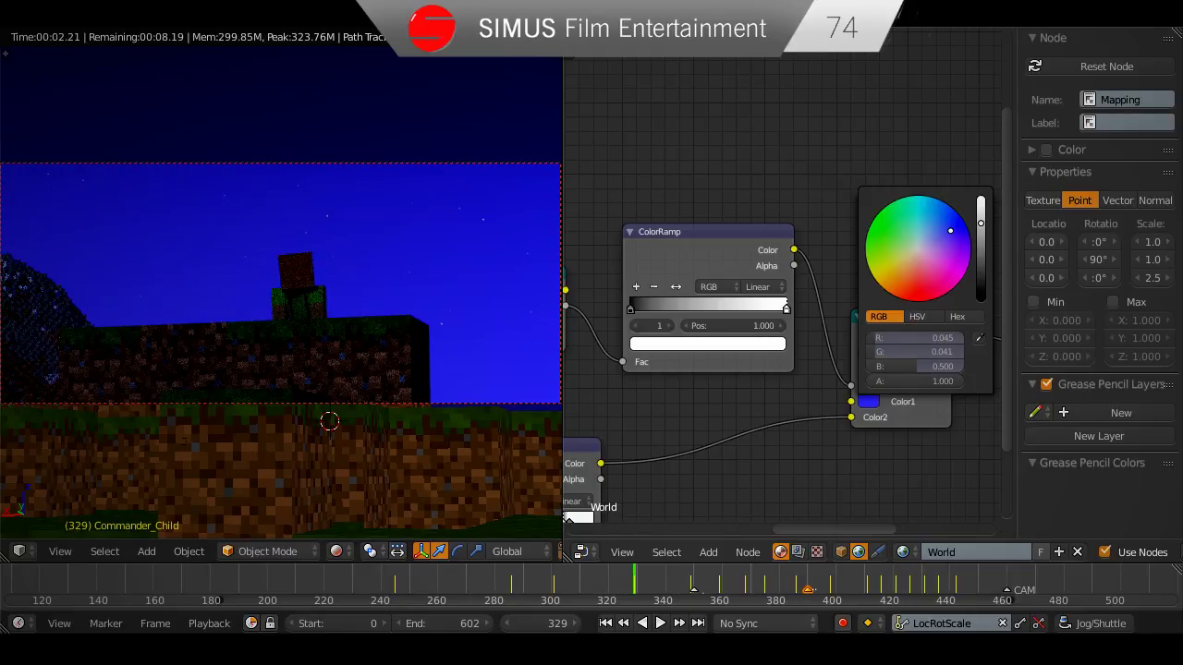
pyautogui.moveTo(981, 222); pyautogui.dragTo(980, 244)
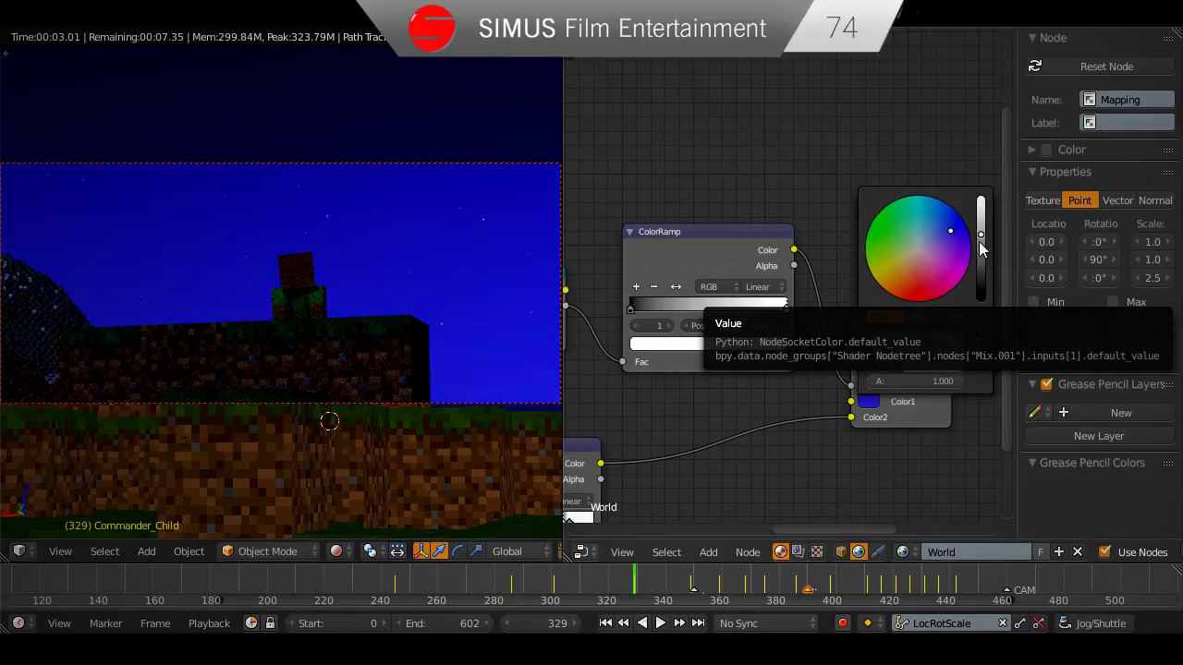
pyautogui.moveTo(738, 399); pyautogui.dragTo(858, 391, button='middle')
pyautogui.scroll(-2, 805, 393)
pyautogui.moveTo(786, 396); pyautogui.dragTo(706, 378, button='middle')
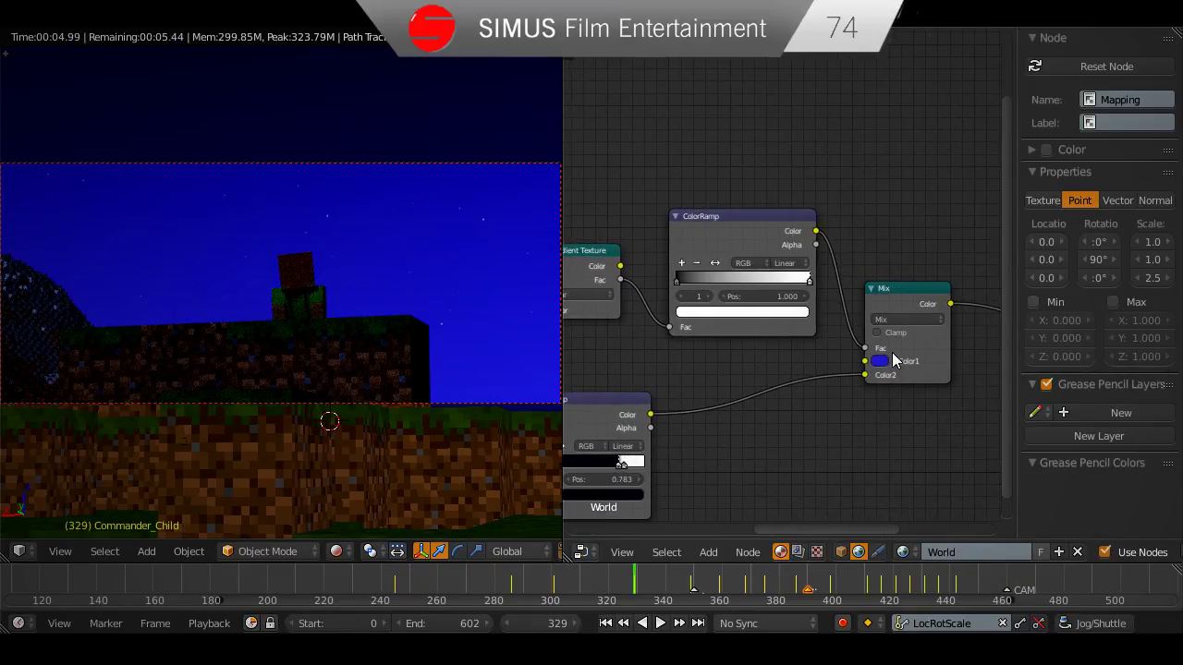
pyautogui.click(883, 361)
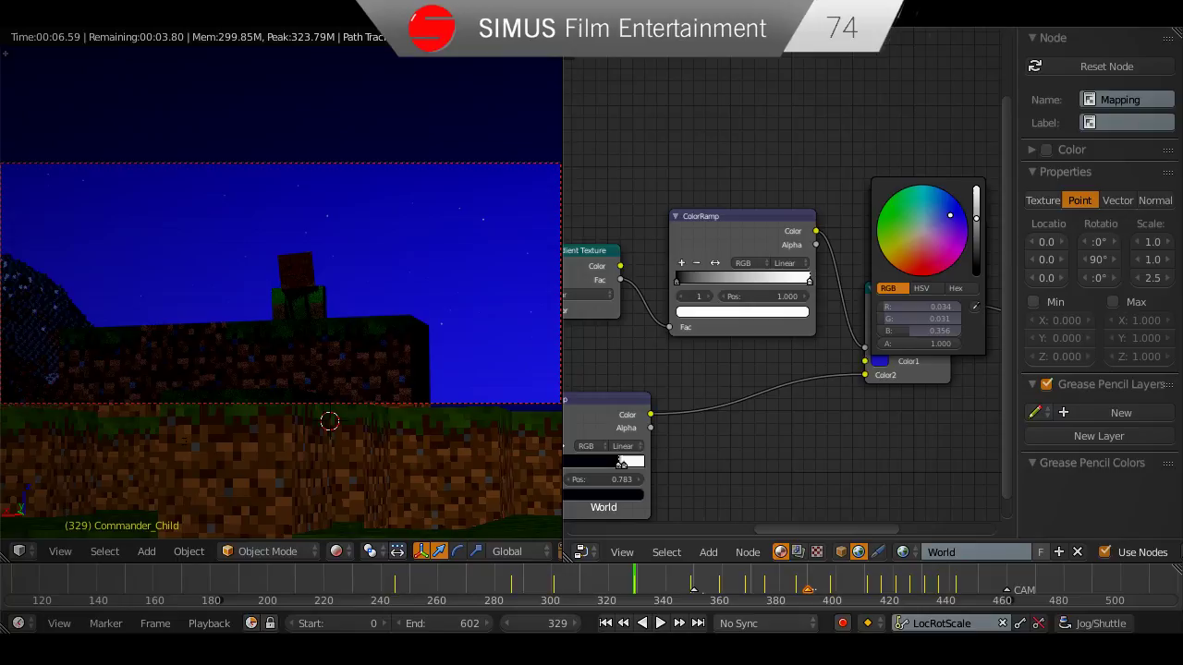
pyautogui.click(976, 244)
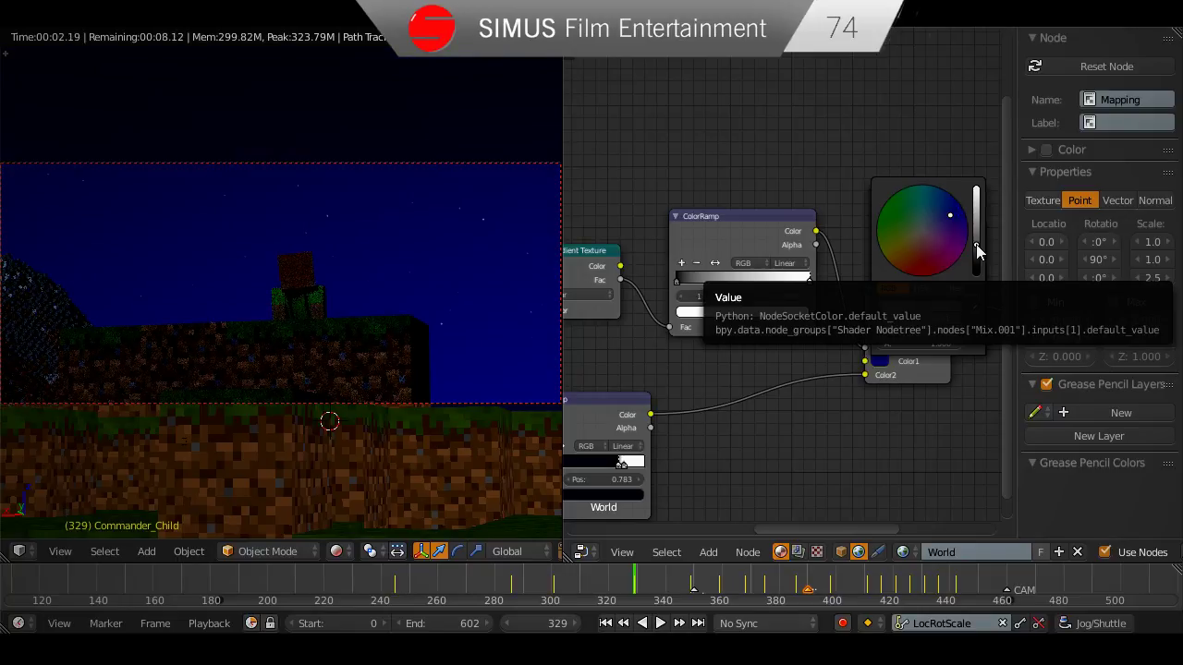
pyautogui.moveTo(738, 173); pyautogui.dragTo(807, 206, button='middle')
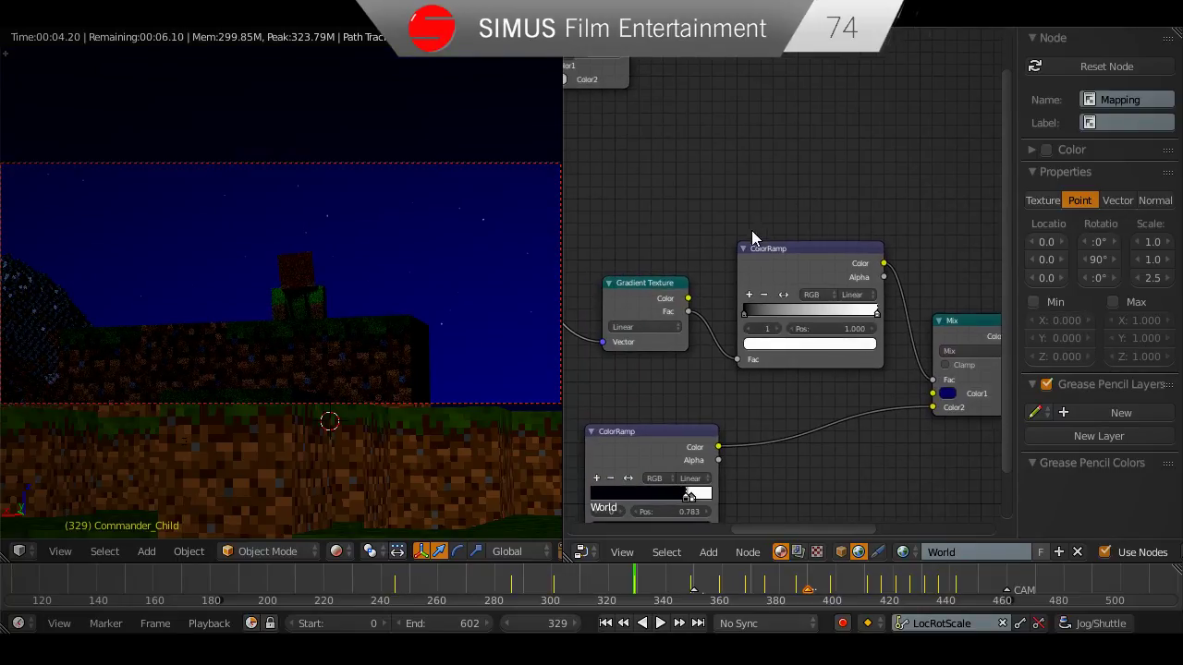
# Set the 3D view to Material shading and expand it over the Node Editor's area.
pyautogui.click(336, 551)
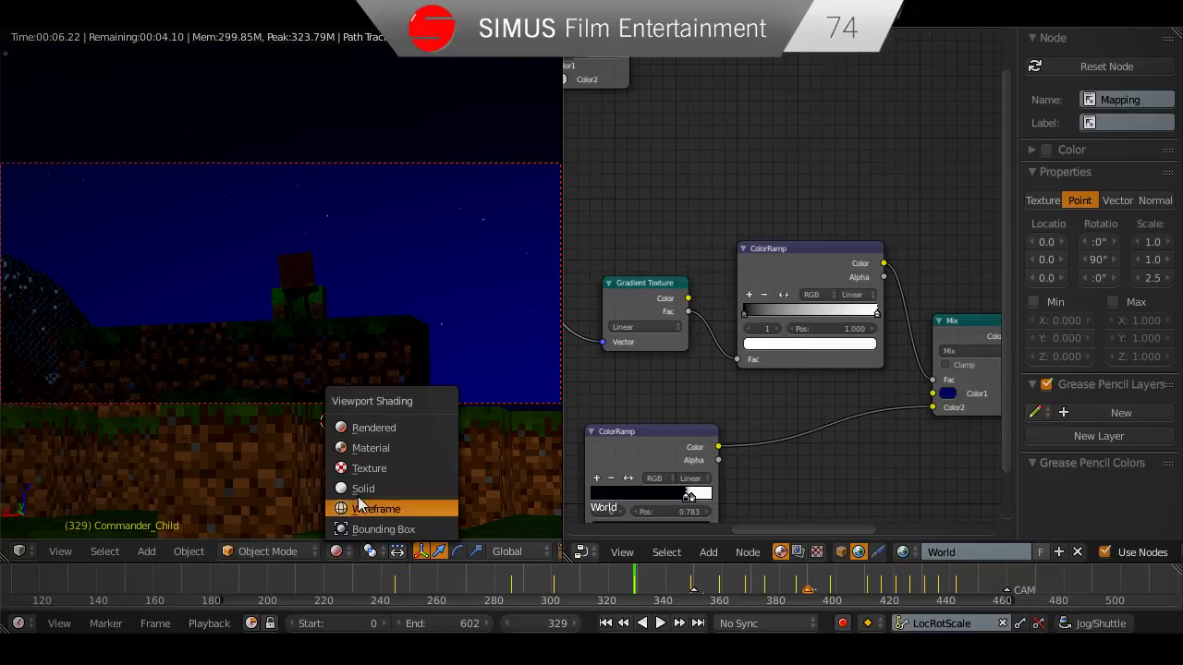
pyautogui.click(362, 449)
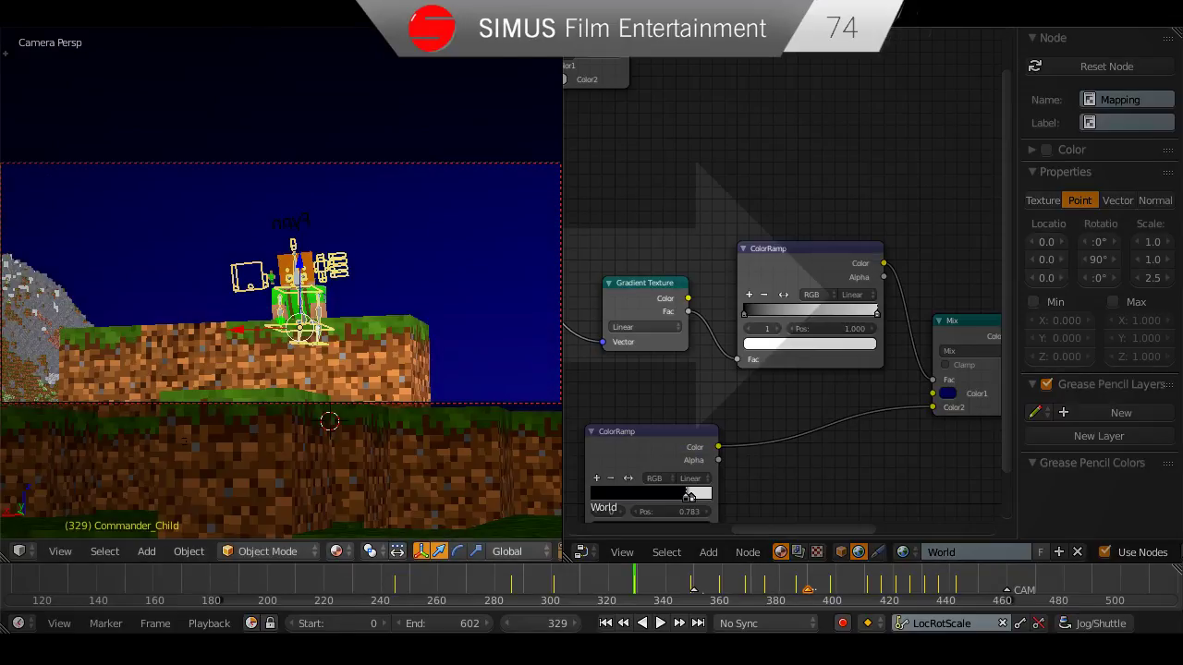
pyautogui.hotkey('ctrl', 'Up')
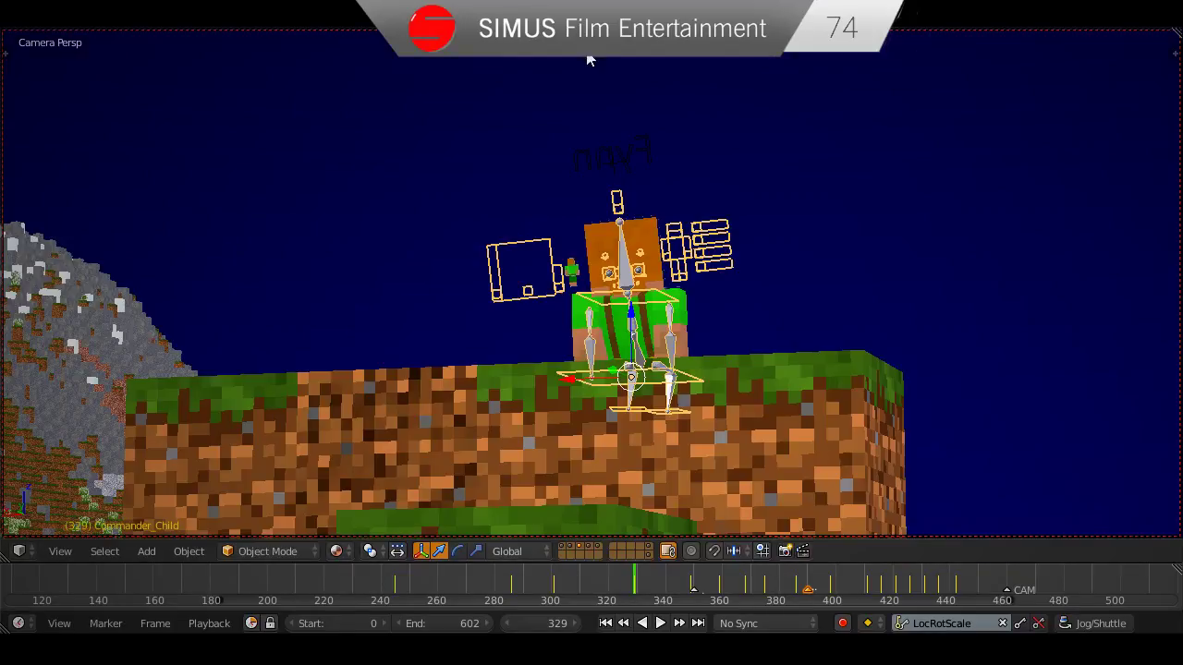
# Save over the existing scene file.
pyautogui.hotkey('ctrl', 's')
pyautogui.click(670, 375)
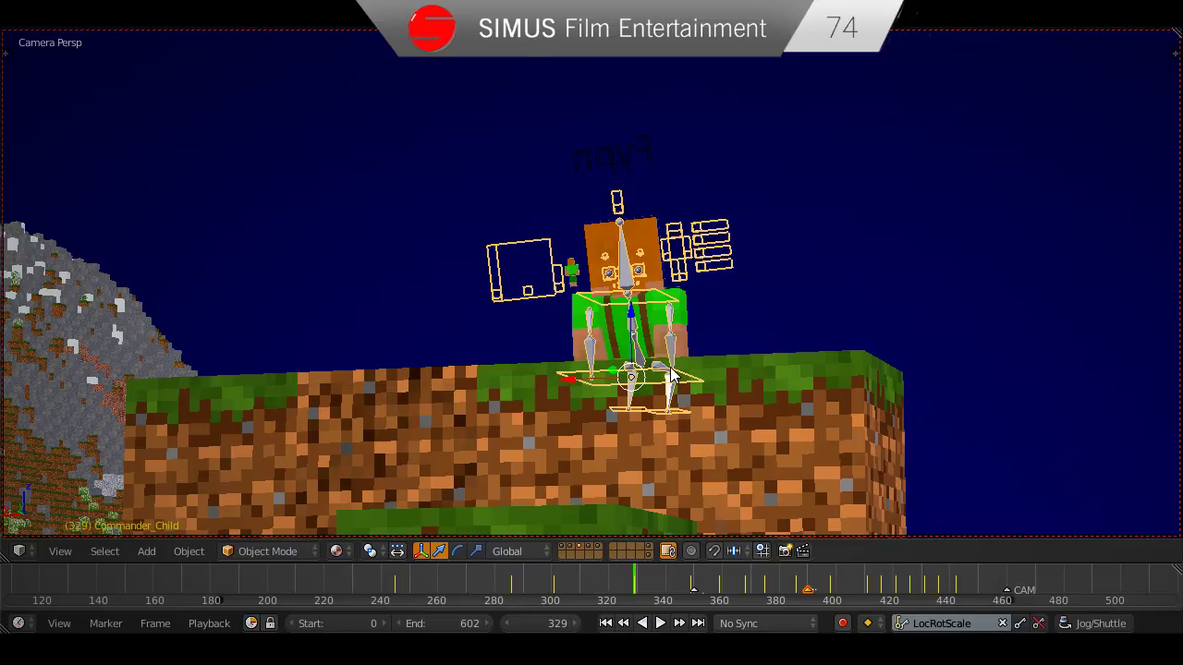
pyautogui.hotkey('ctrl', 's')
pyautogui.click(717, 377)
pyautogui.scroll(-1, 668, 328)
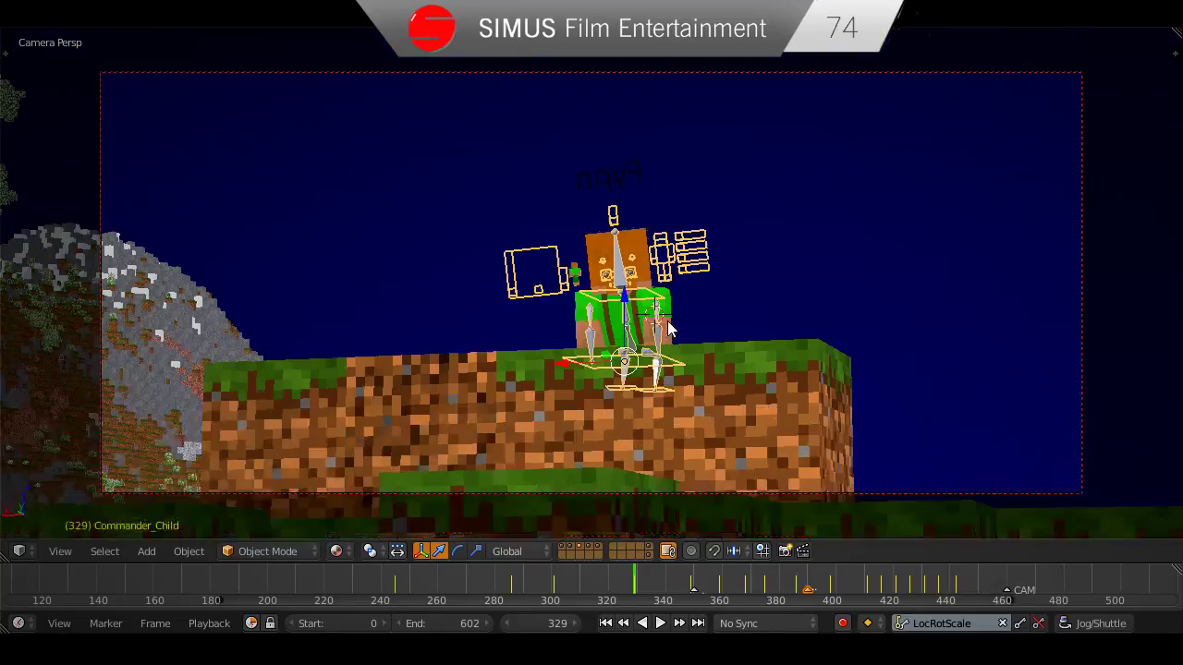
pyautogui.scroll(-1, 671, 324)
pyautogui.scroll(1, 675, 320)
pyautogui.scroll(1, 682, 327)
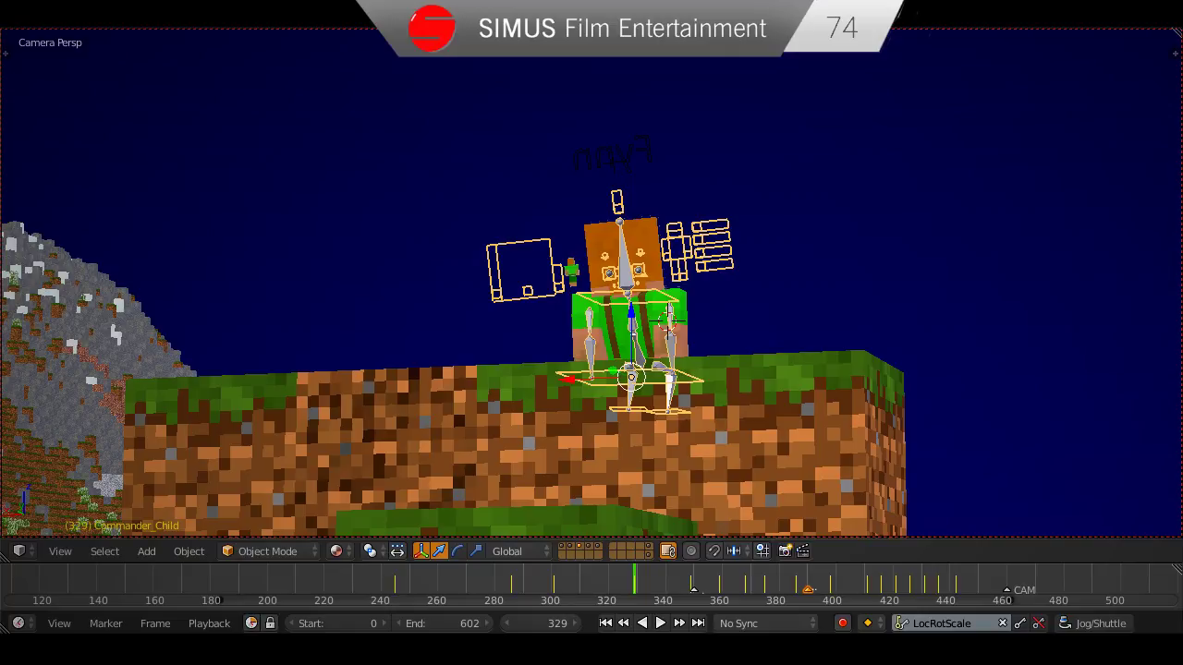
pyautogui.scroll(-1, 658, 294)
pyautogui.scroll(1, 657, 288)
# Save the file again and step back to frame 328.
pyautogui.hotkey('ctrl', 's')
pyautogui.click(654, 287)
pyautogui.scroll(-1, 654, 288)
pyautogui.scroll(1, 654, 288)
pyautogui.press('Left')
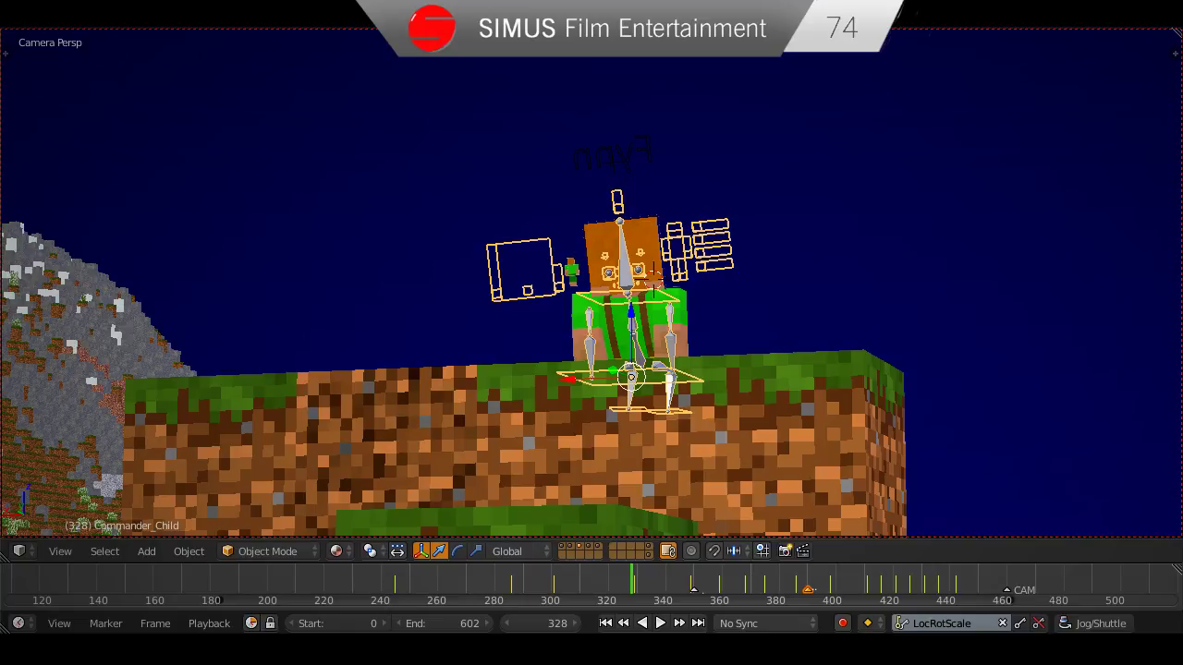
# Select the CAM camera in the terrain scene and save over the existing file.
pyautogui.click(733, 372)
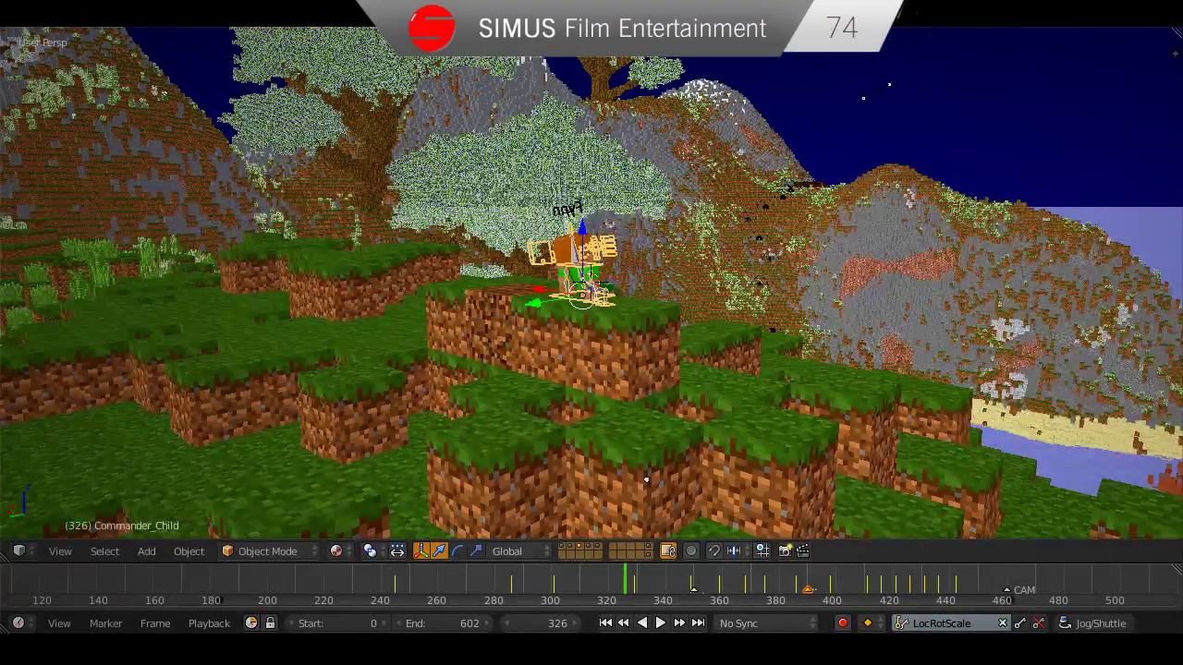
pyautogui.scroll(-3, 724, 404)
pyautogui.moveTo(738, 386)
pyautogui.mouseDown(button='middle')
pyautogui.moveTo(723, 404)
pyautogui.moveTo(757, 392)
pyautogui.mouseUp(button='middle')
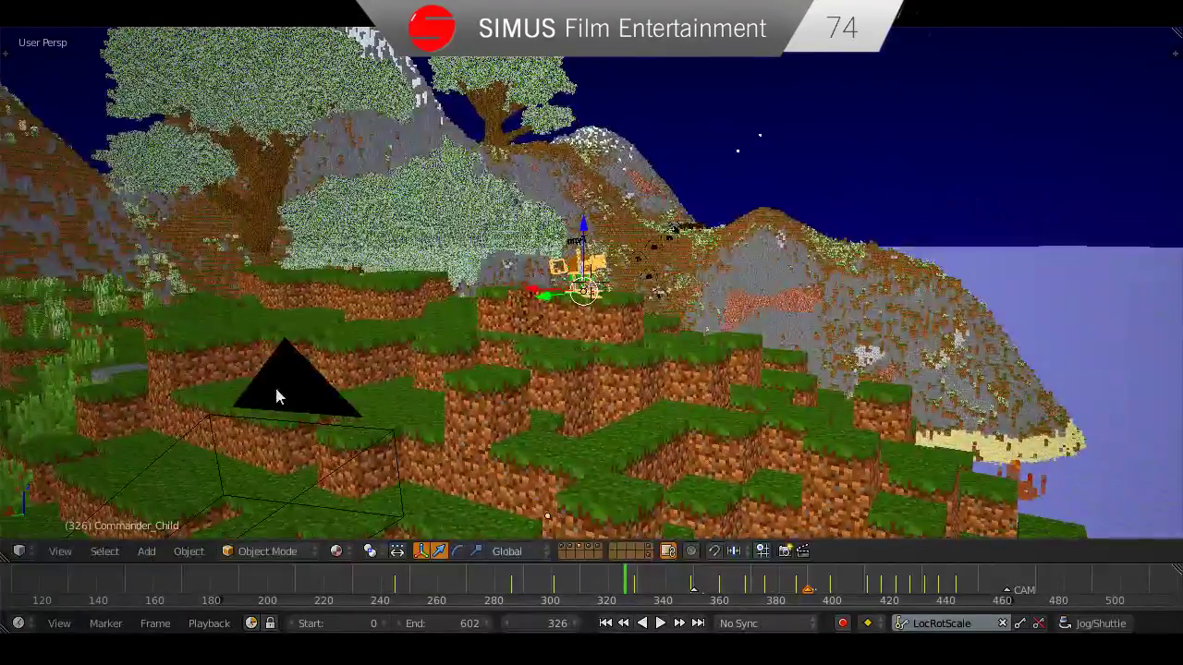
pyautogui.rightClick(394, 400)
pyautogui.moveTo(394, 399); pyautogui.dragTo(766, 166, button='middle')
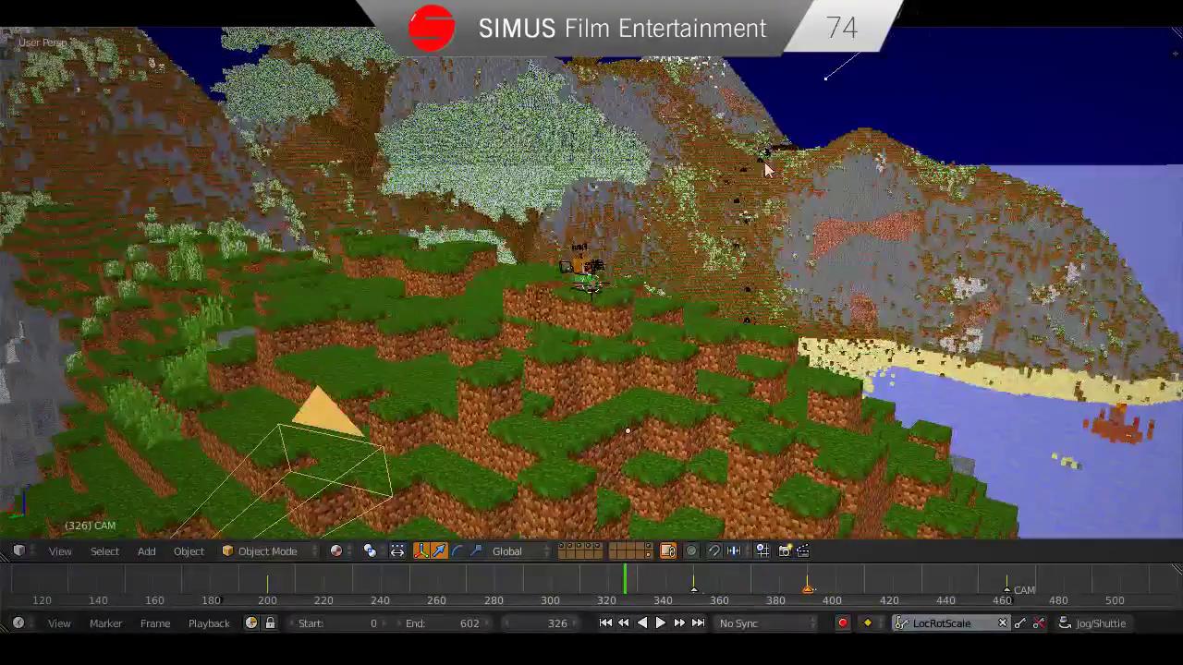
pyautogui.scroll(8, 783, 161)
pyautogui.scroll(-3, 758, 343)
pyautogui.moveTo(758, 343); pyautogui.dragTo(466, 395, button='middle')
pyautogui.hotkey('ctrl', 's')
pyautogui.click(693, 381)
# Examine the whole terrain from above, from the far cliff across the beach to the grassy hillside.
pyautogui.scroll(-5, 696, 386)
pyautogui.scroll(-4, 698, 390)
pyautogui.scroll(-1, 466, 395)
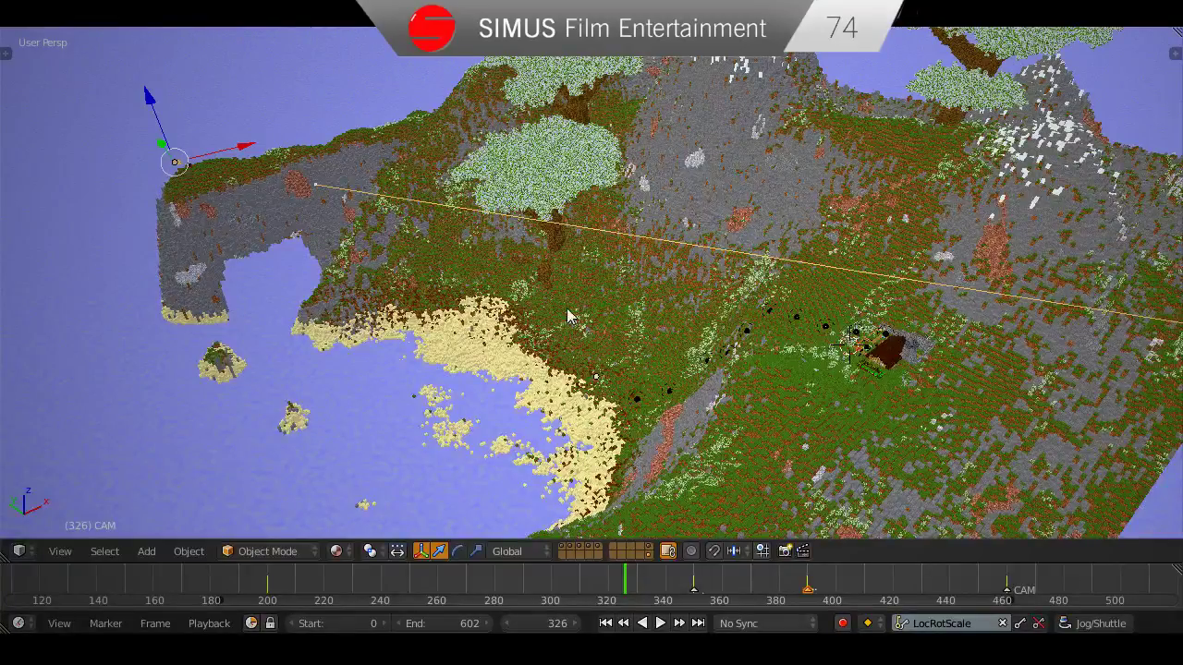
pyautogui.click(256, 177)
pyautogui.scroll(6, 256, 177)
pyautogui.keyDown('shift'); pyautogui.moveTo(306, 210); pyautogui.dragTo(428, 263, button='middle'); pyautogui.keyUp('shift')
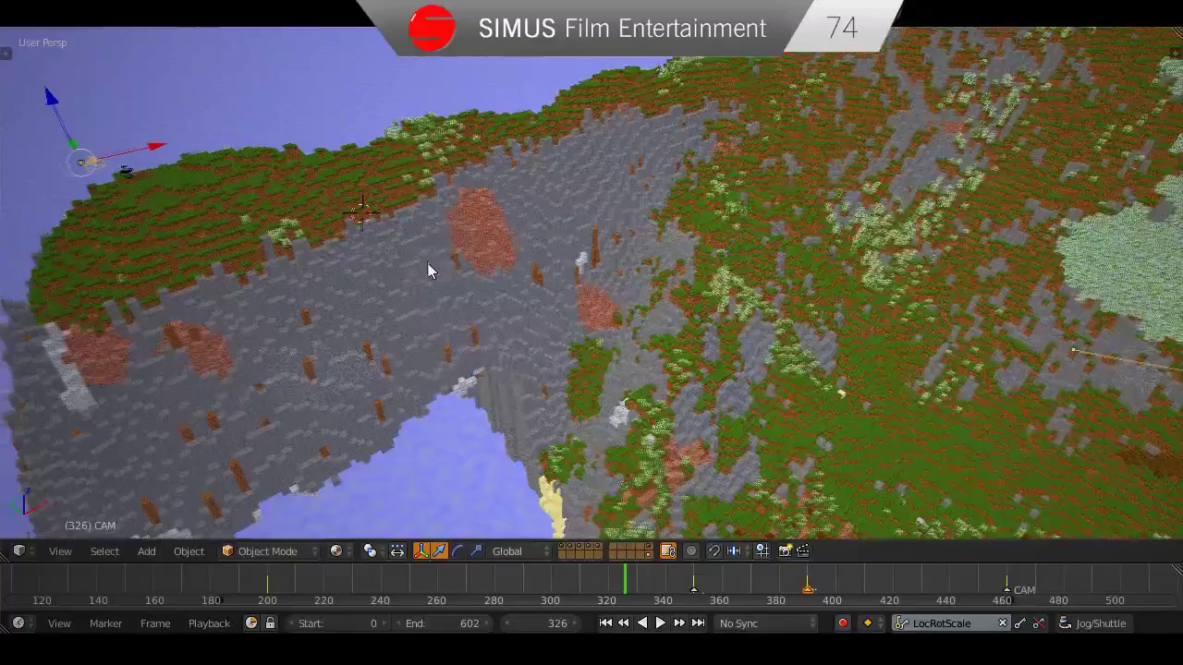
pyautogui.moveTo(740, 109); pyautogui.dragTo(700, 317, button='middle')
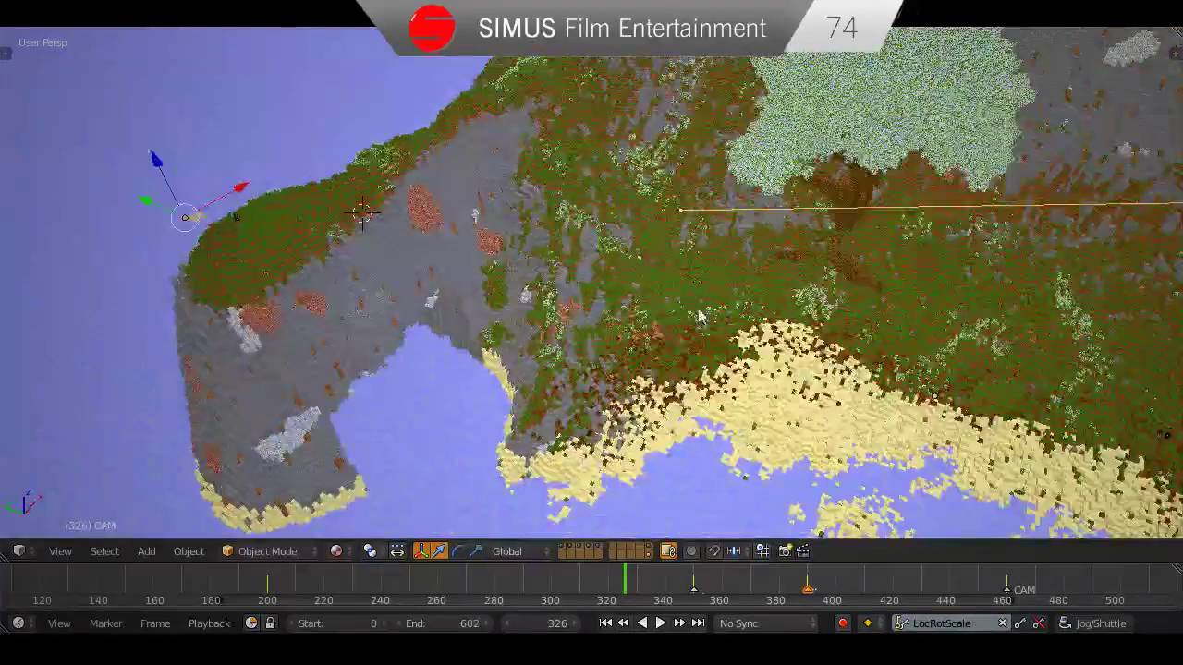
pyautogui.moveTo(1016, 321); pyautogui.dragTo(758, 267, button='middle')
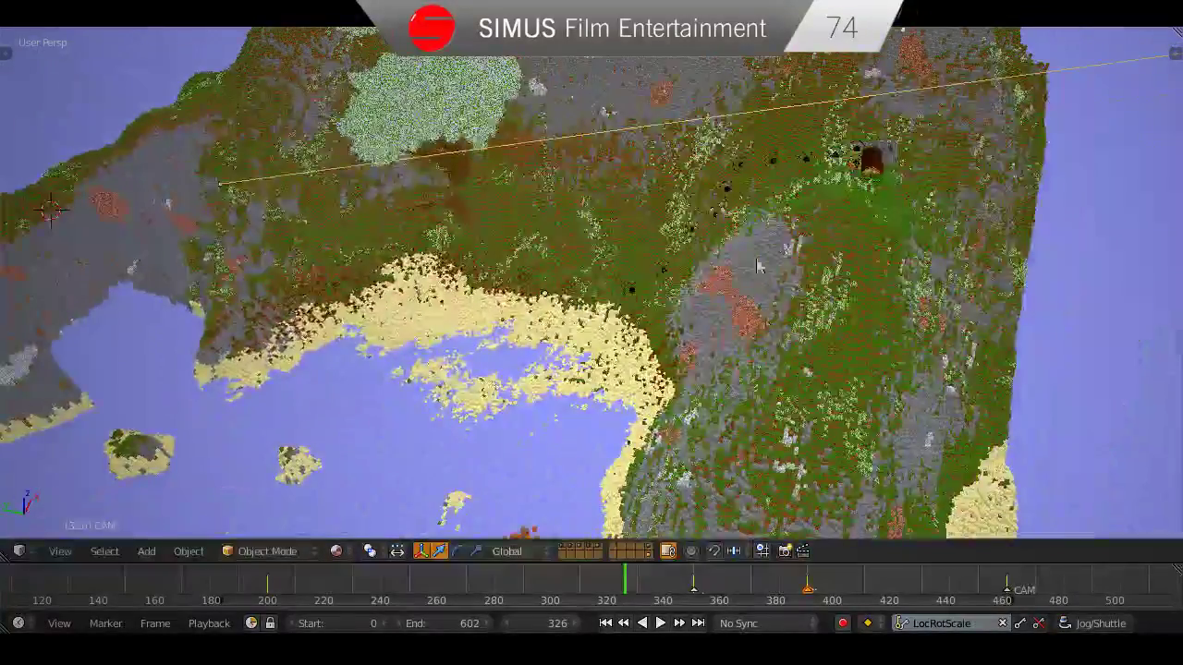
pyautogui.moveTo(811, 168); pyautogui.dragTo(734, 345, button='middle')
# Examine the cottage on the hillside and its fenced flower garden up close.
pyautogui.click(836, 248)
pyautogui.scroll(5, 836, 247)
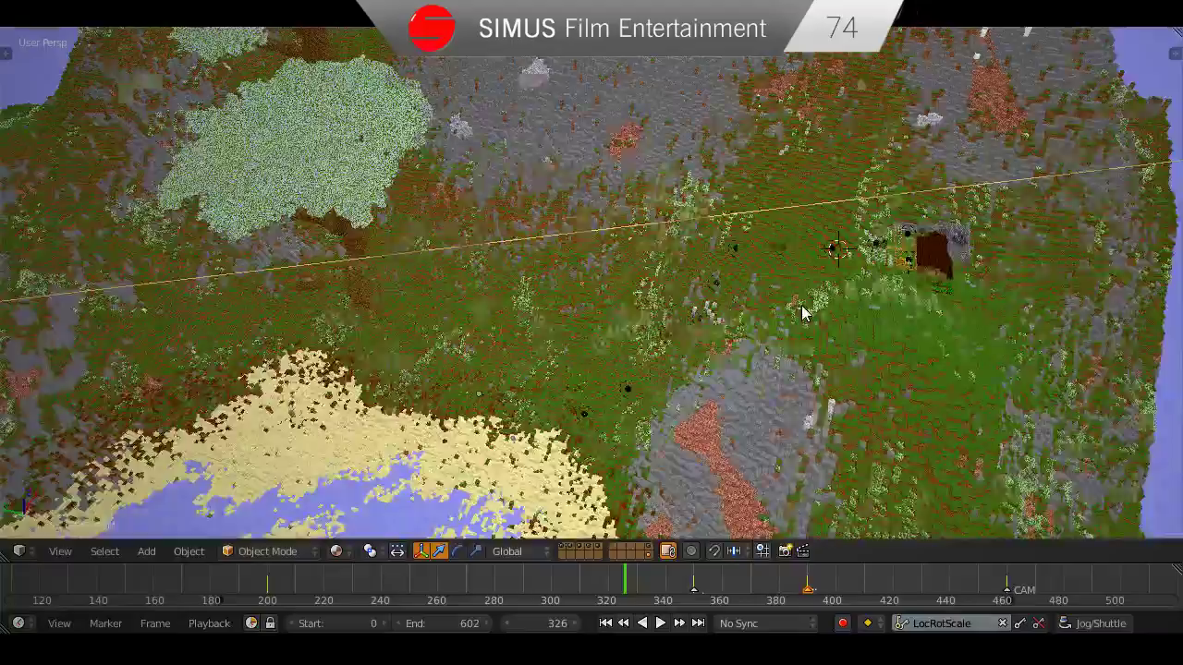
pyautogui.moveTo(753, 298); pyautogui.dragTo(708, 351, button='middle')
pyautogui.scroll(3, 919, 315)
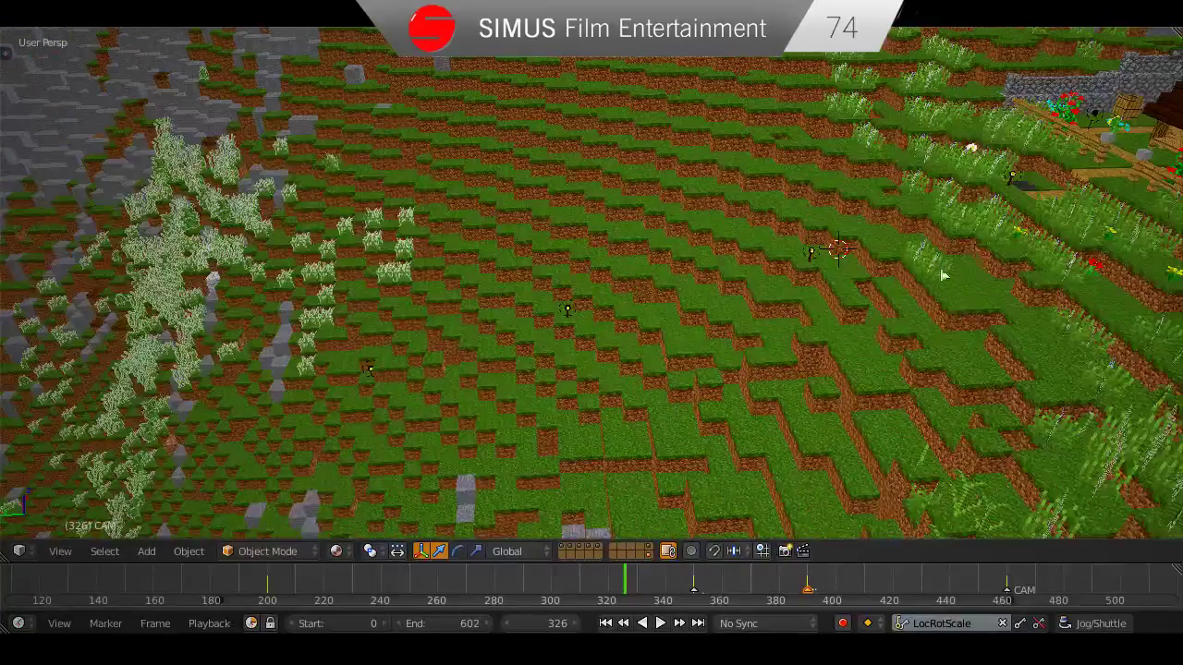
pyautogui.keyDown('shift'); pyautogui.moveTo(1086, 254); pyautogui.dragTo(777, 419, button='middle'); pyautogui.keyUp('shift')
pyautogui.scroll(-5, 780, 417)
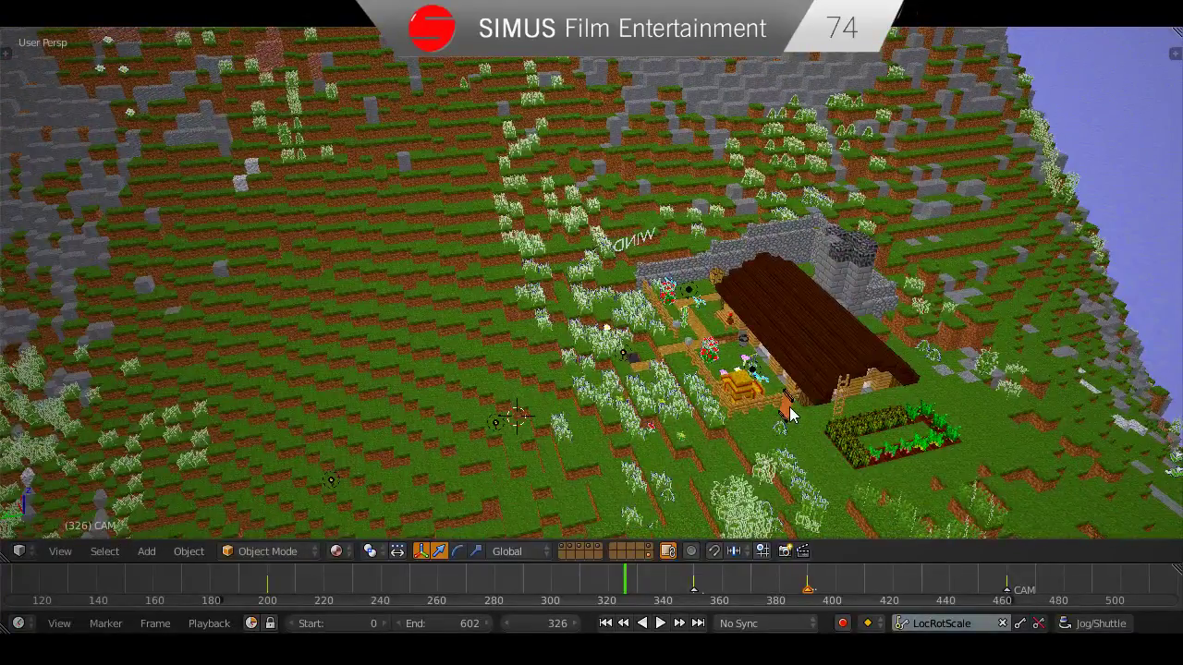
pyautogui.click(736, 363)
pyautogui.scroll(5, 739, 362)
pyautogui.moveTo(739, 363)
pyautogui.mouseDown(button='middle')
pyautogui.moveTo(792, 351)
pyautogui.moveTo(744, 382)
pyautogui.mouseUp(button='middle')
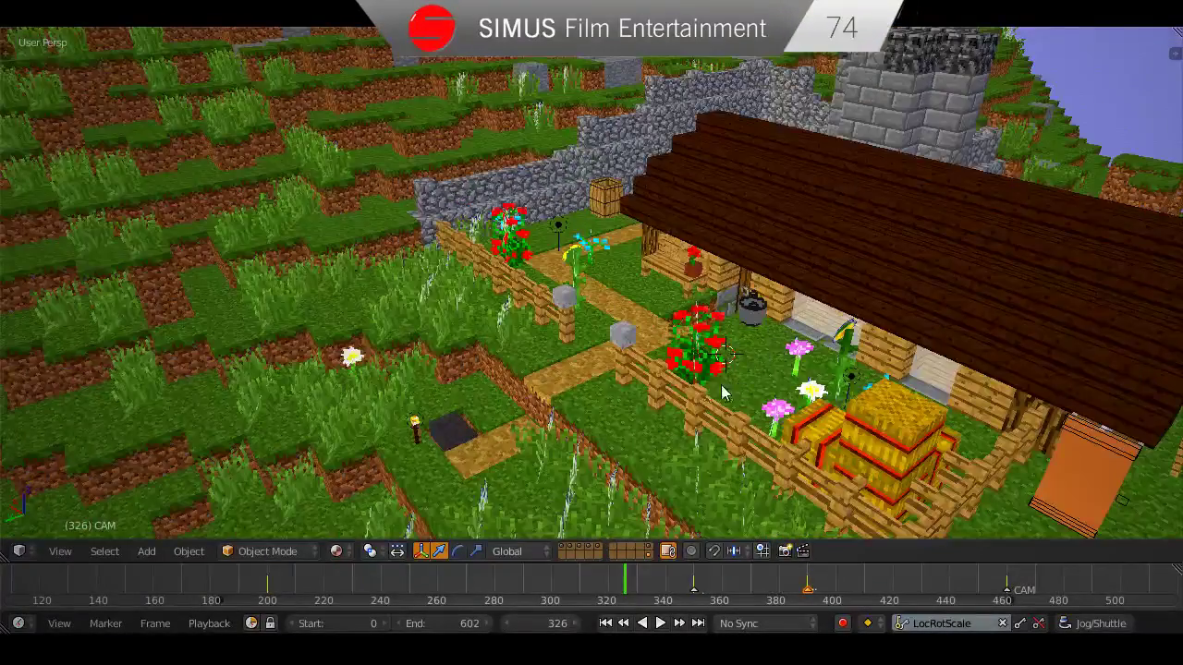
pyautogui.scroll(-2, 673, 393)
# Go to frame 460 in camera view and show the camera's lens settings in a Properties editor beside the 3D view.
pyautogui.press('KP_0')
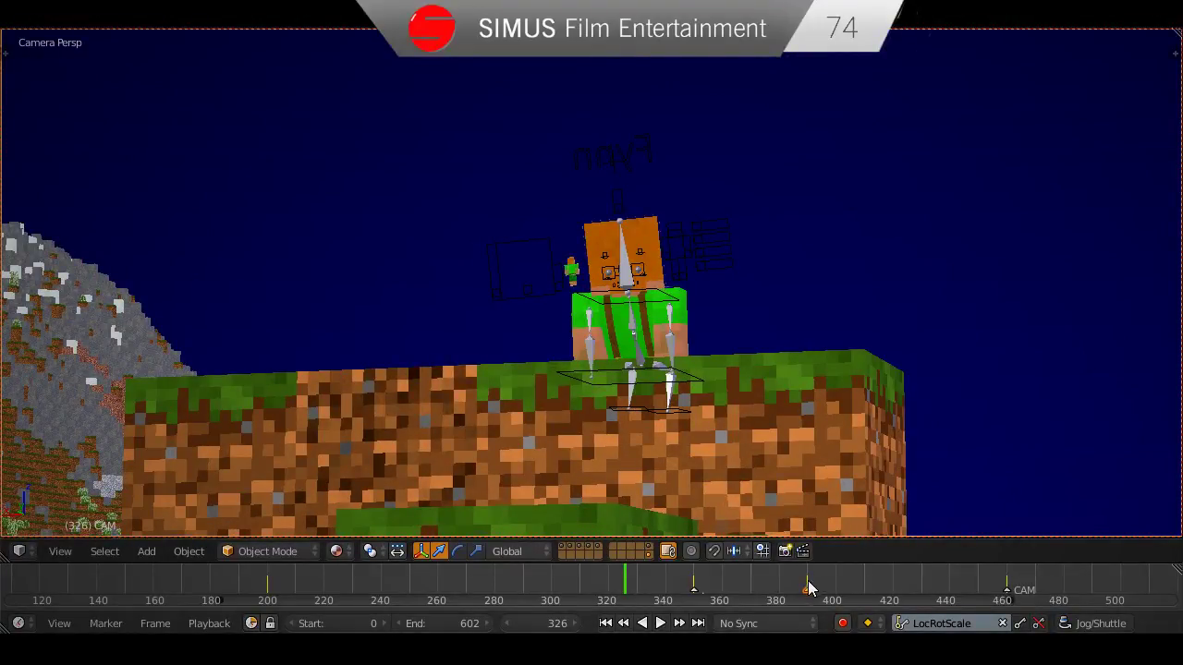
pyautogui.click(1008, 590)
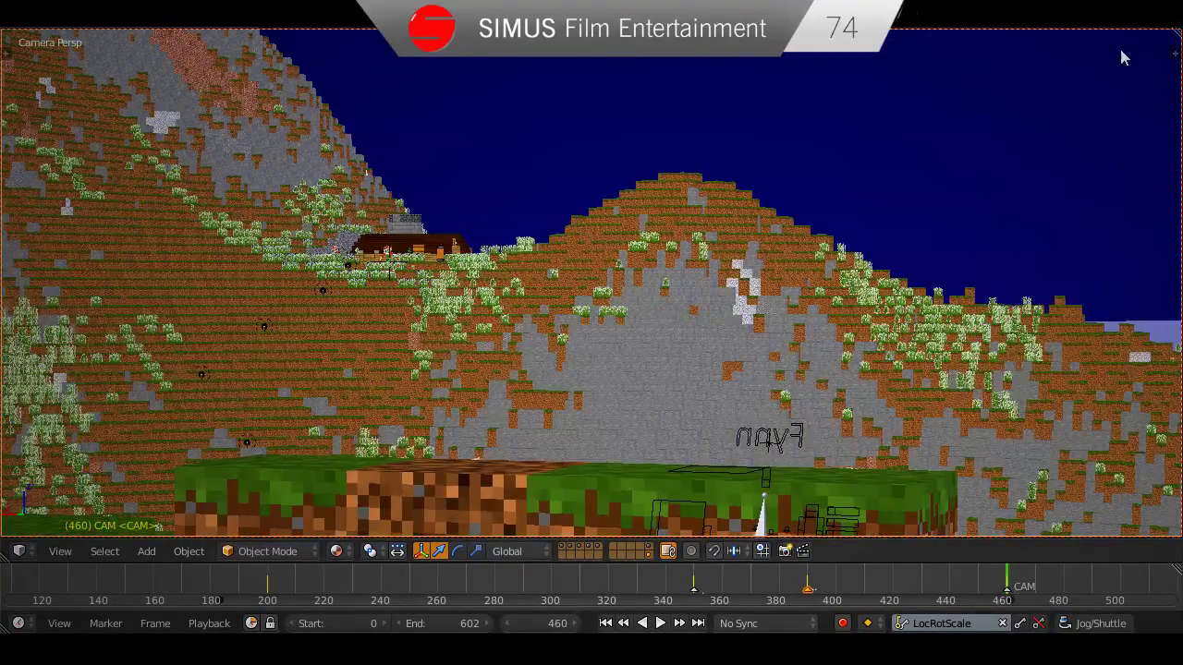
pyautogui.moveTo(1174, 41); pyautogui.dragTo(860, 138)
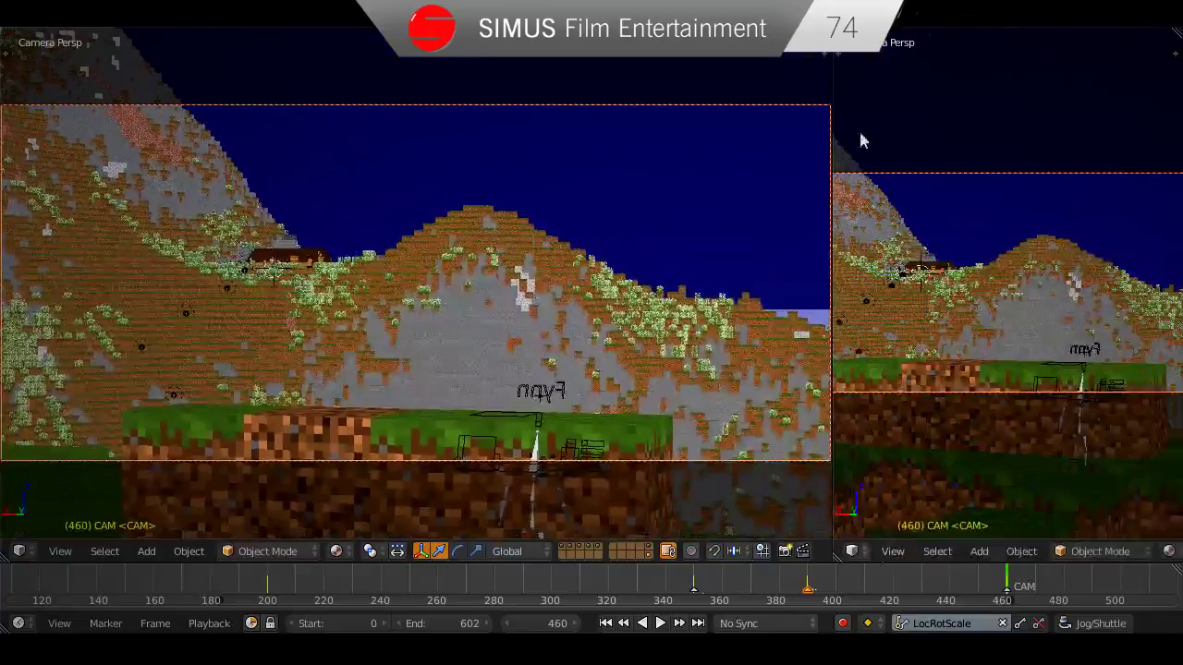
pyautogui.click(851, 554)
pyautogui.click(891, 274)
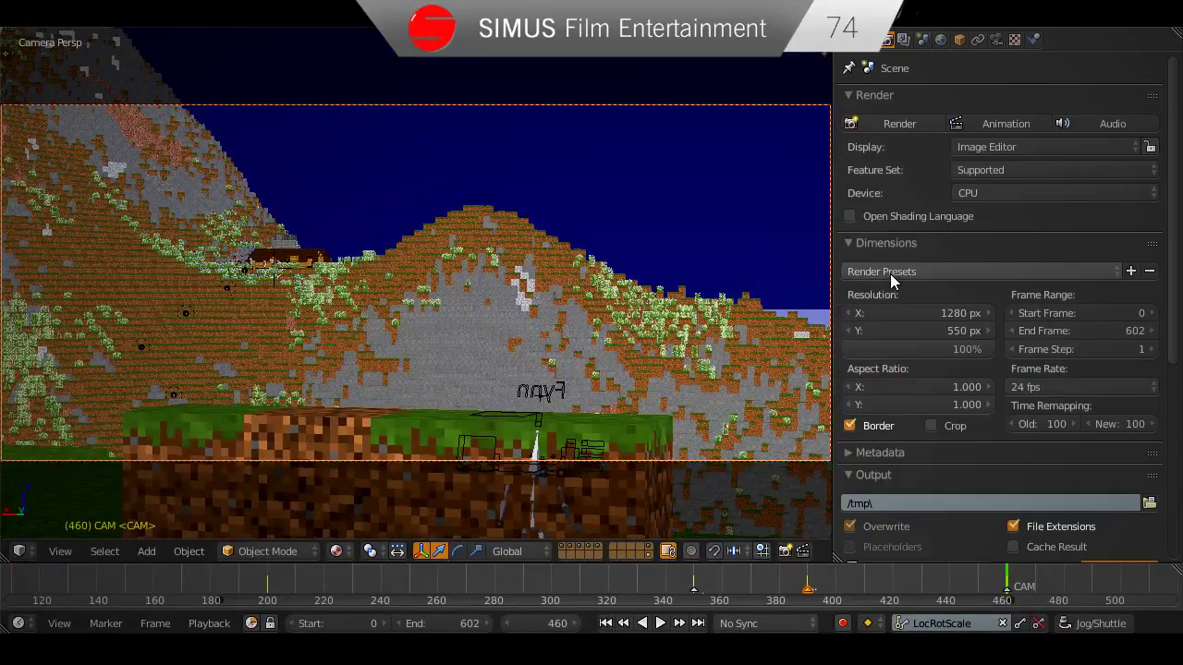
pyautogui.click(998, 40)
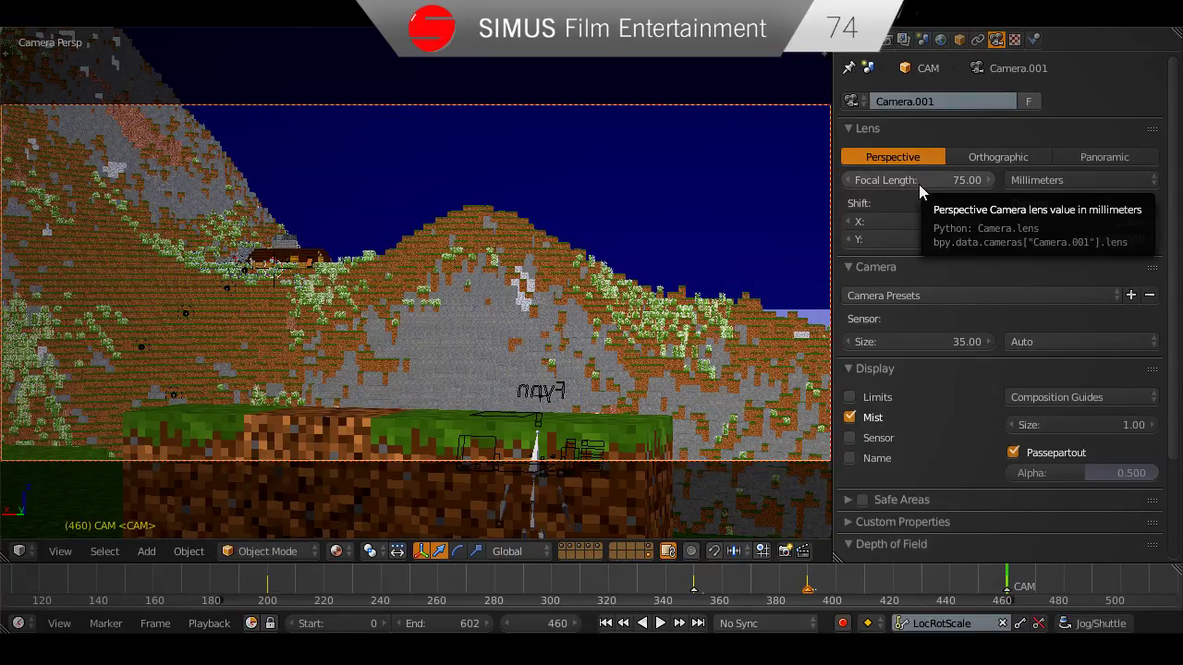
# Keyframe the camera's focal length at 75 mm on frame 460 and 24 mm on frame 461, and save over the file.
pyautogui.press('i')
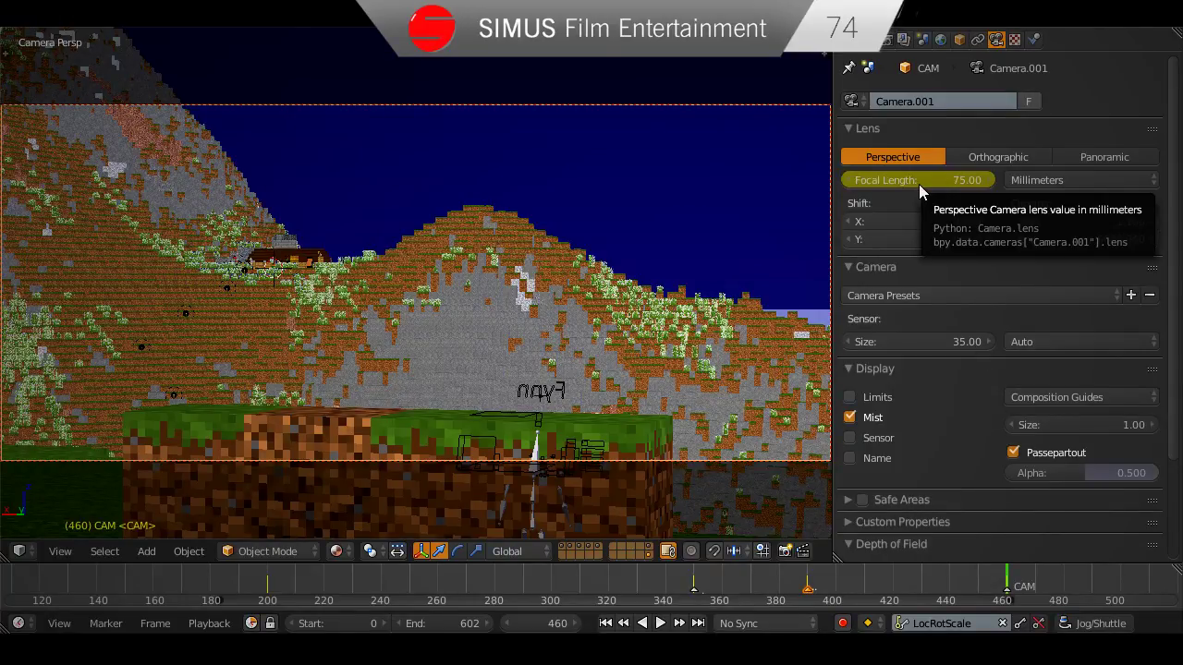
pyautogui.press('Right')
pyautogui.click(939, 179)
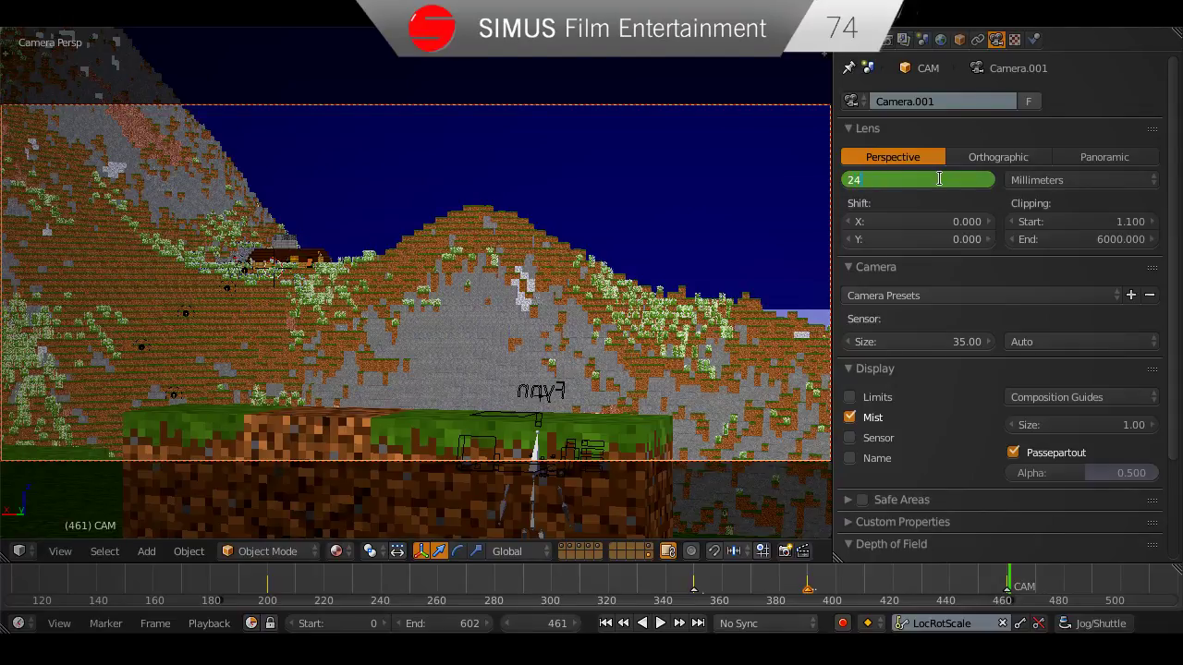
pyautogui.press('Return')
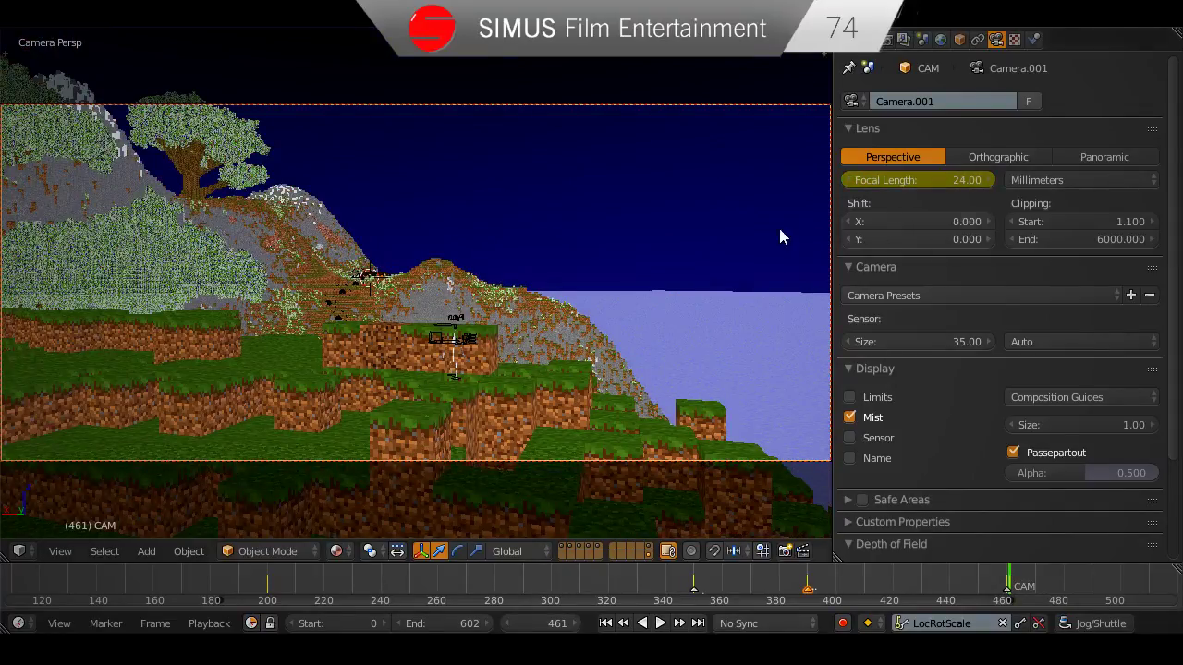
pyautogui.hotkey('ctrl', 's')
pyautogui.click(646, 248)
# Fly the camera at frame 461 over to the cottage until it looks down on the fenced garden, and save over the file.
pyautogui.hotkey('shift', 'f')
pyautogui.press('w')
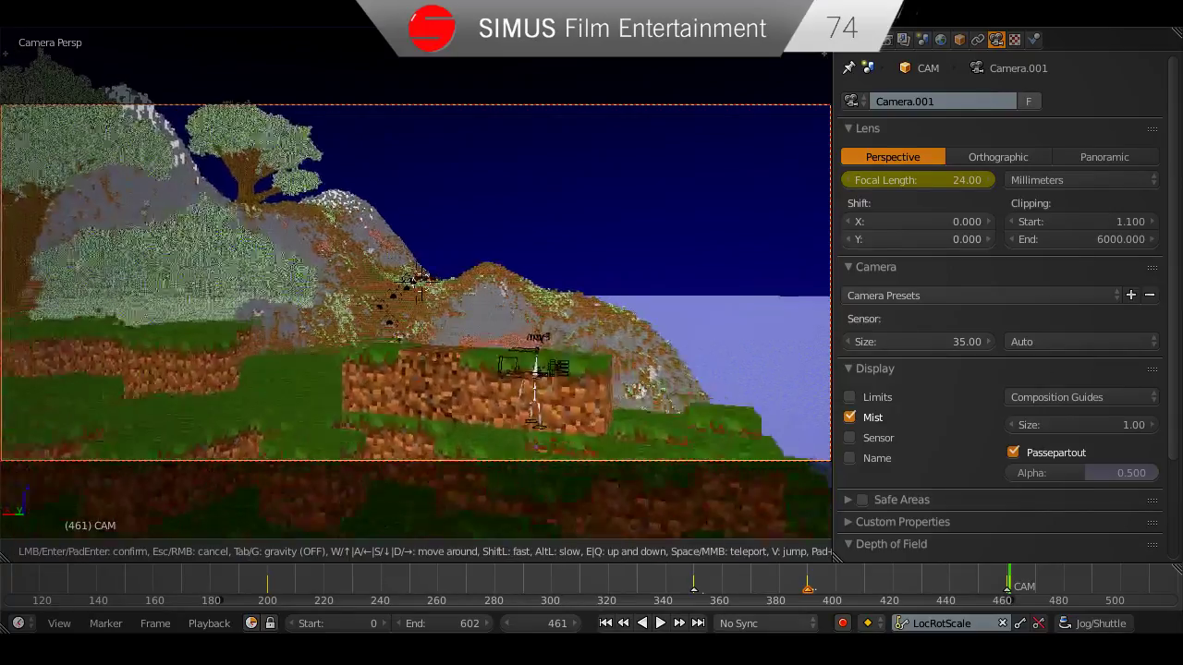
pyautogui.press('w')
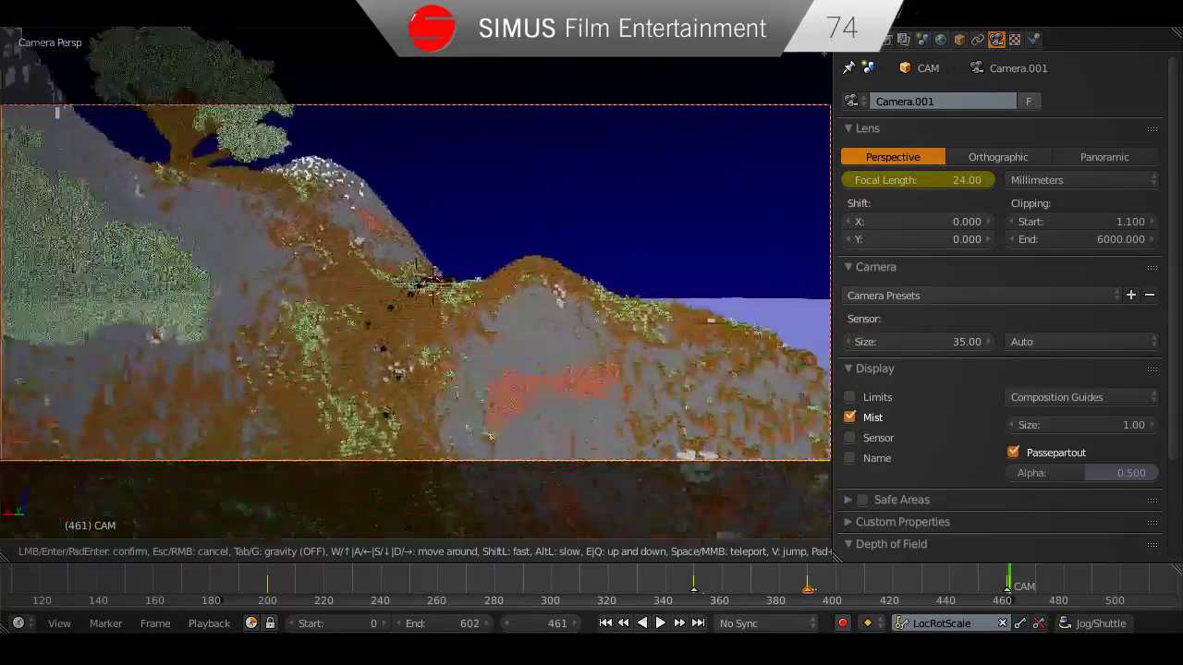
pyautogui.press('w')
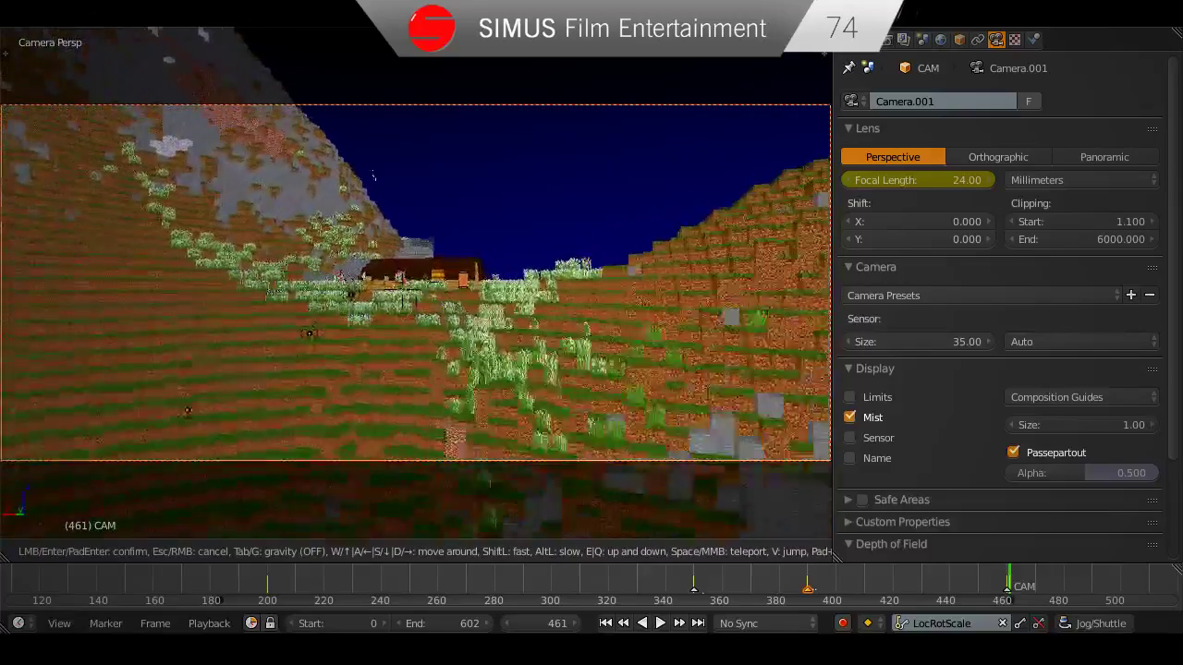
pyautogui.press('w')
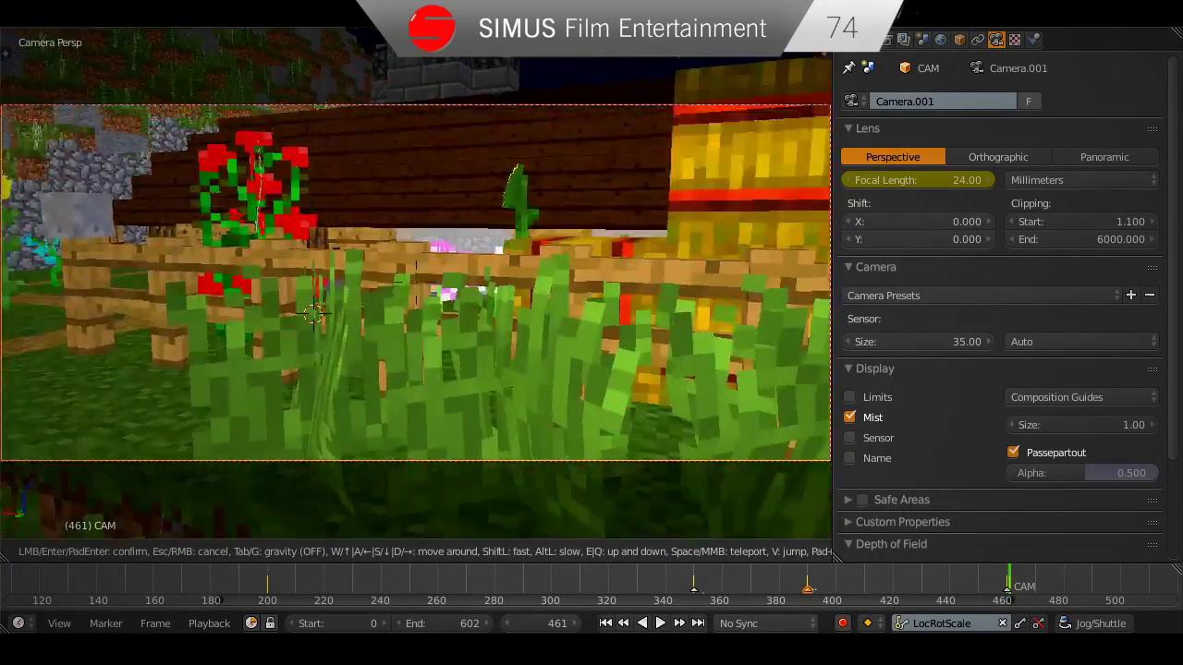
pyautogui.press('e')
pyautogui.press('e')
pyautogui.press('e')
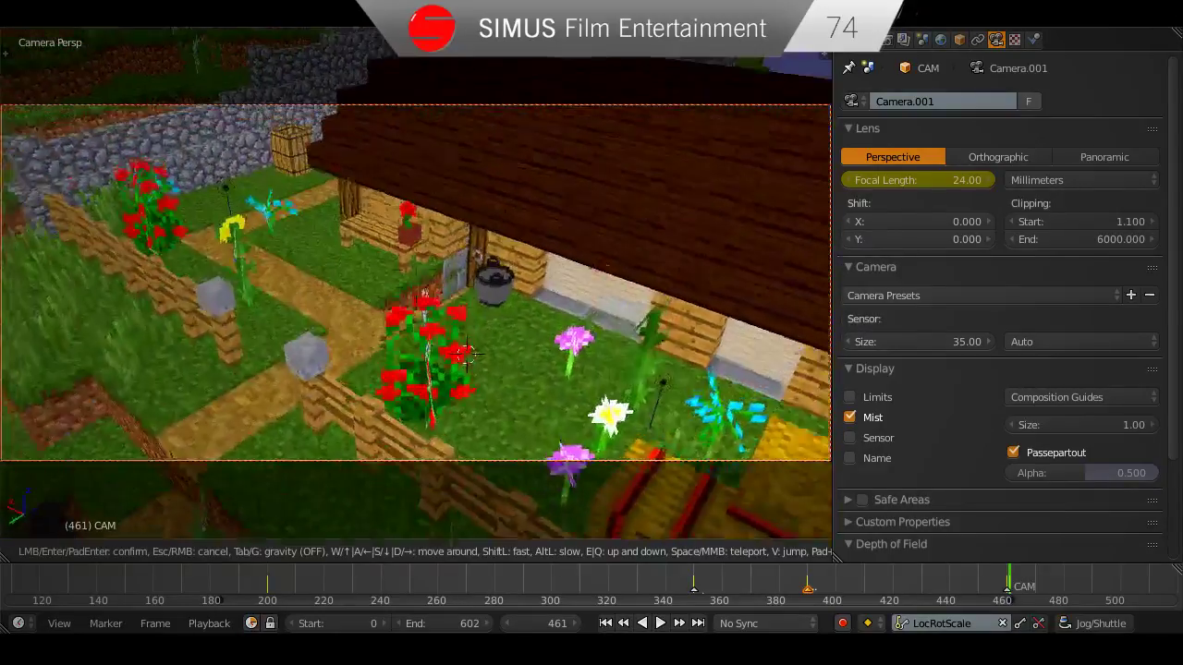
pyautogui.press('e')
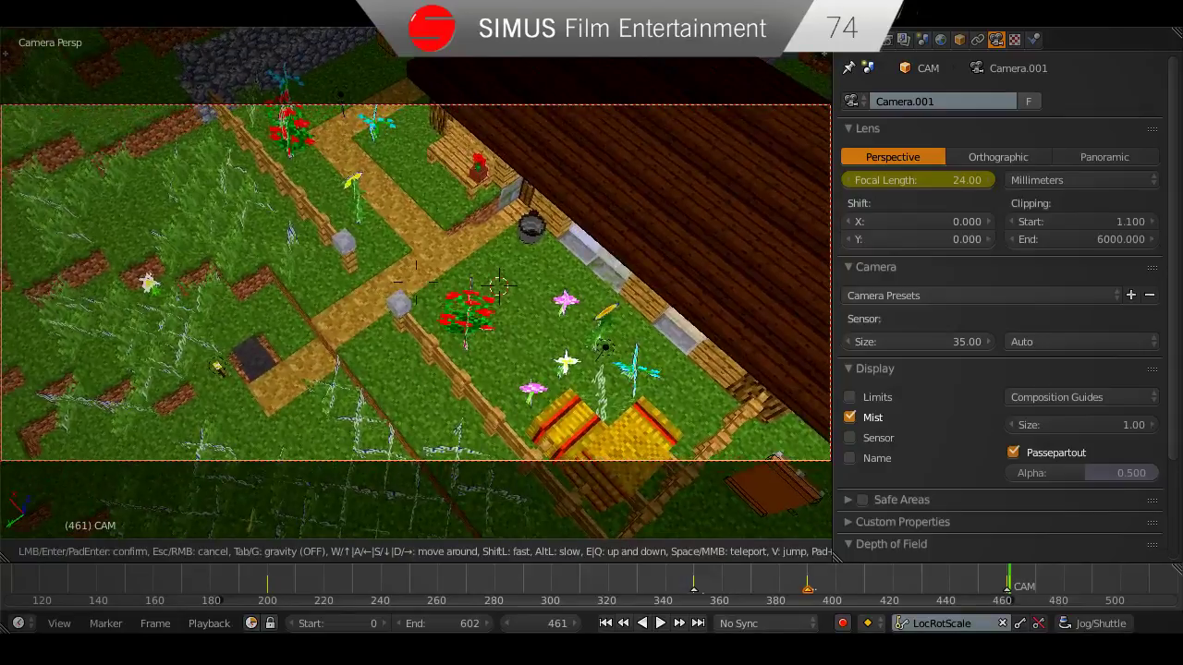
pyautogui.click(546, 280)
pyautogui.hotkey('ctrl', 's')
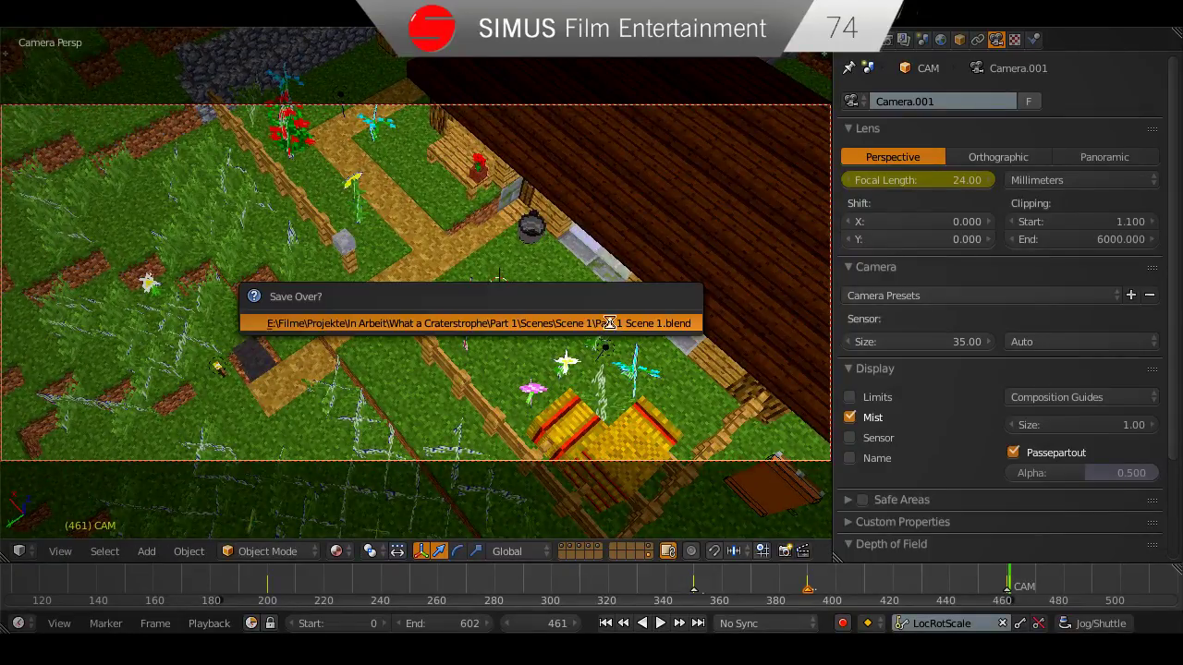
pyautogui.click(608, 324)
# Play back the camera cut from about frame 437 and expand the 3D view over the Properties editor.
pyautogui.moveTo(1003, 583); pyautogui.dragTo(938, 582)
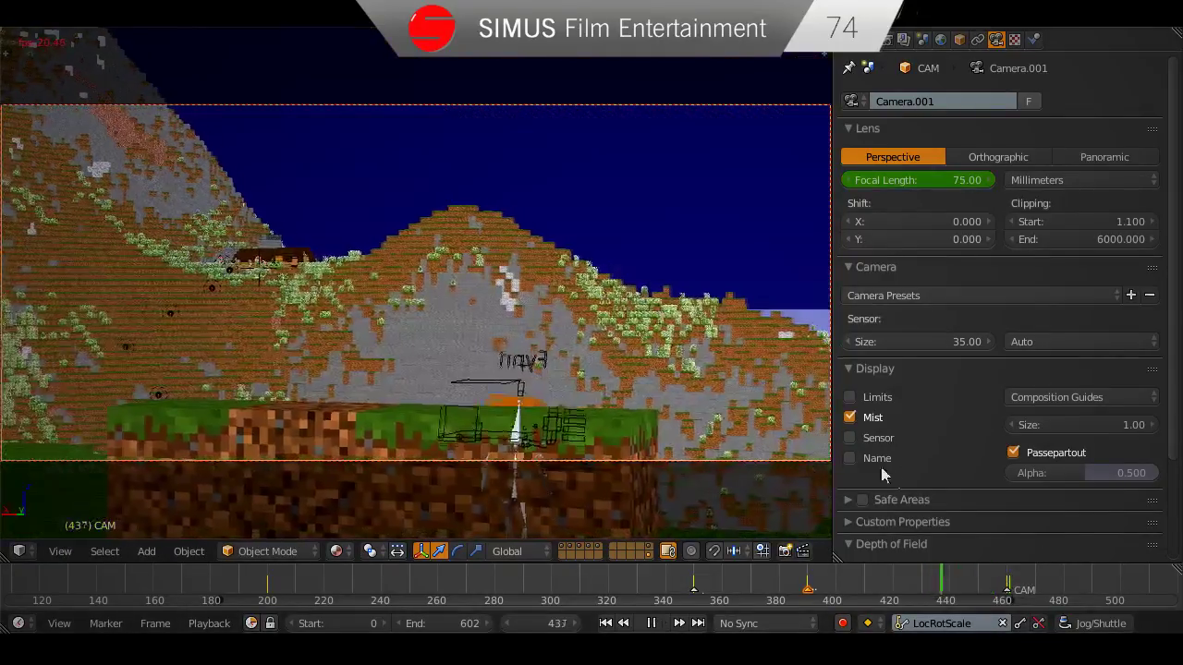
pyautogui.hotkey('alt', 'a')
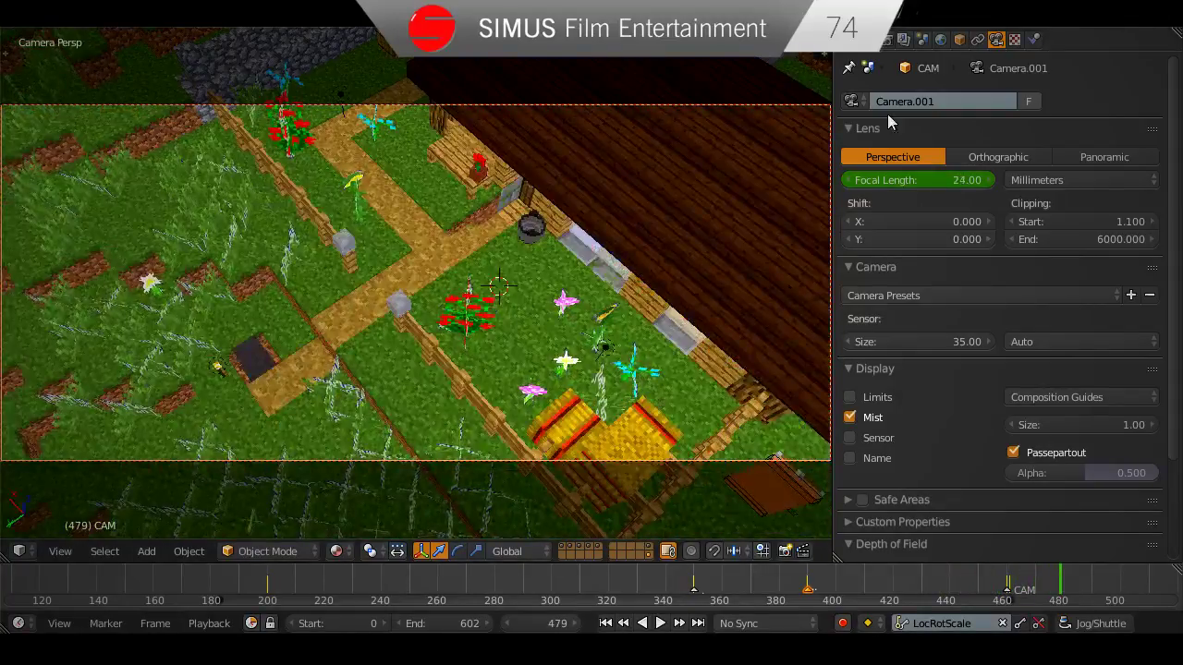
pyautogui.click(911, 360)
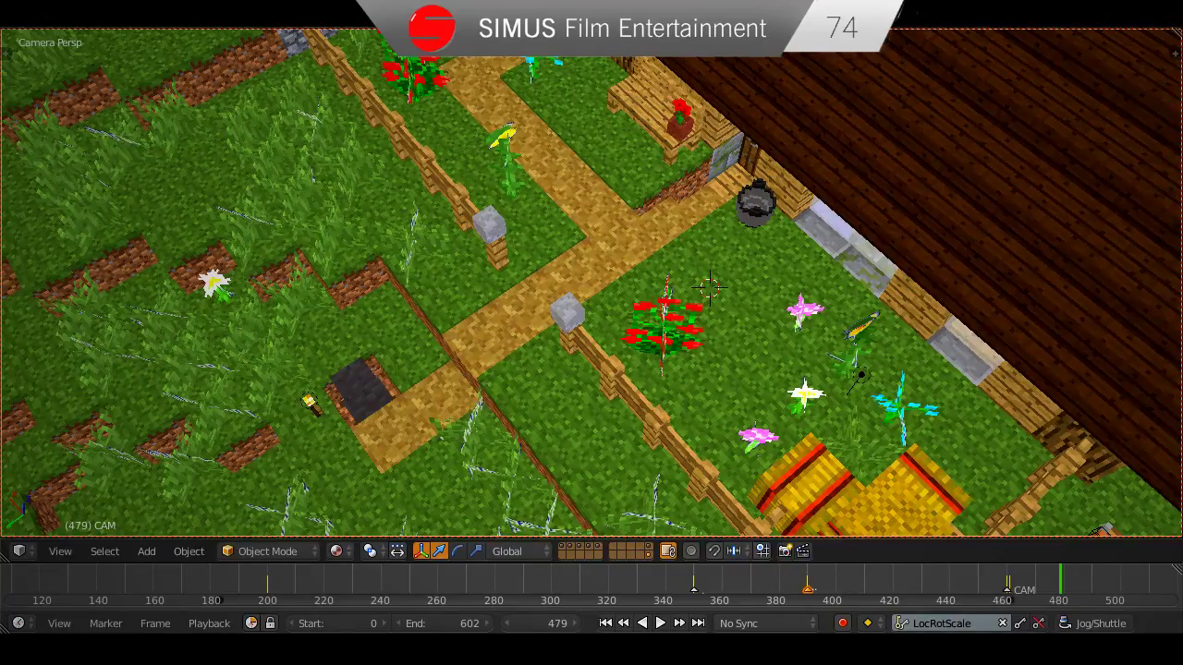
pyautogui.click(497, 340)
pyautogui.scroll(-1, 499, 344)
pyautogui.scroll(1, 499, 343)
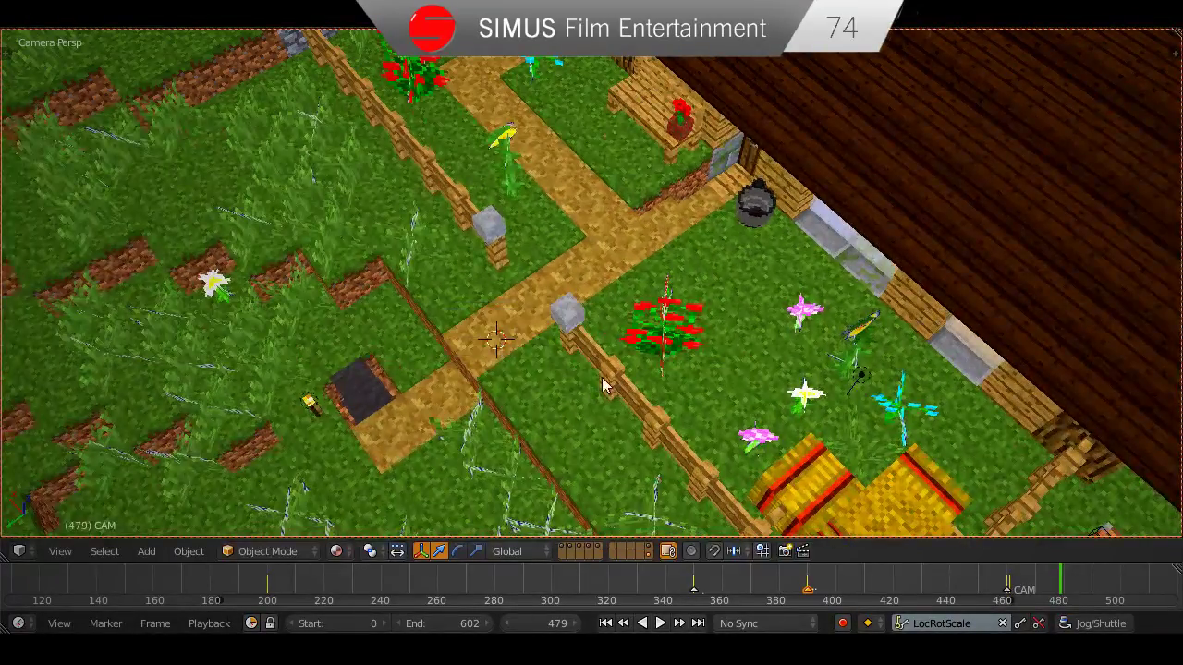
# Move the playhead back to frame 461 and save over the existing scene file.
pyautogui.click(1059, 583)
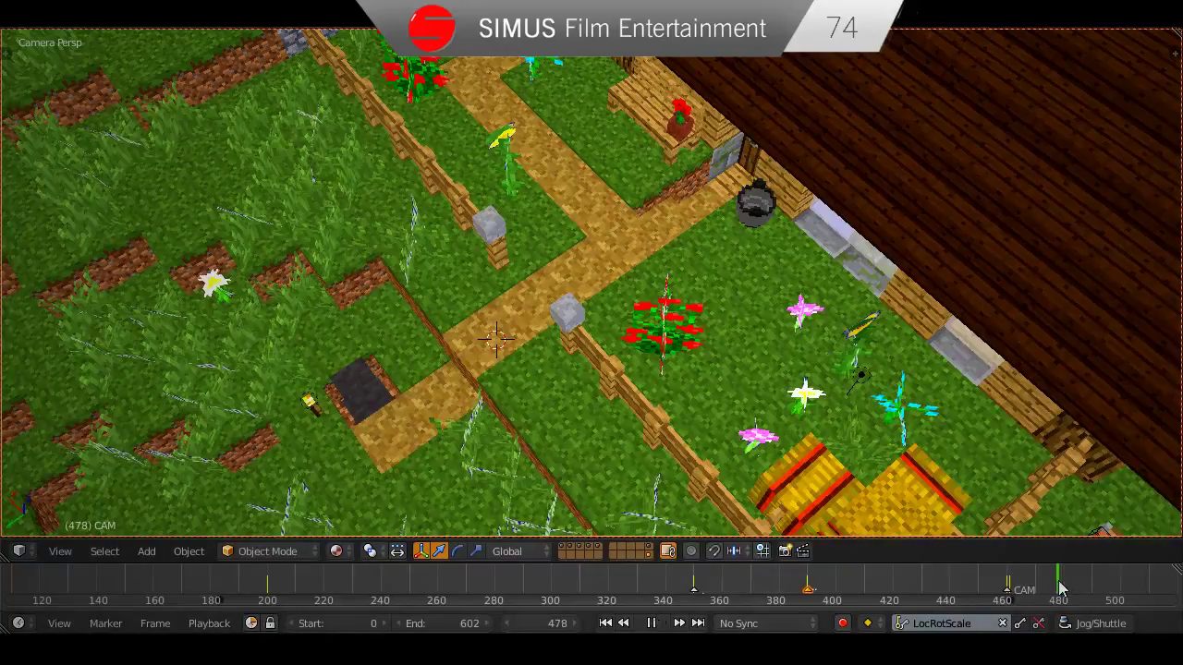
pyautogui.moveTo(1067, 582); pyautogui.dragTo(494, 572, button='middle')
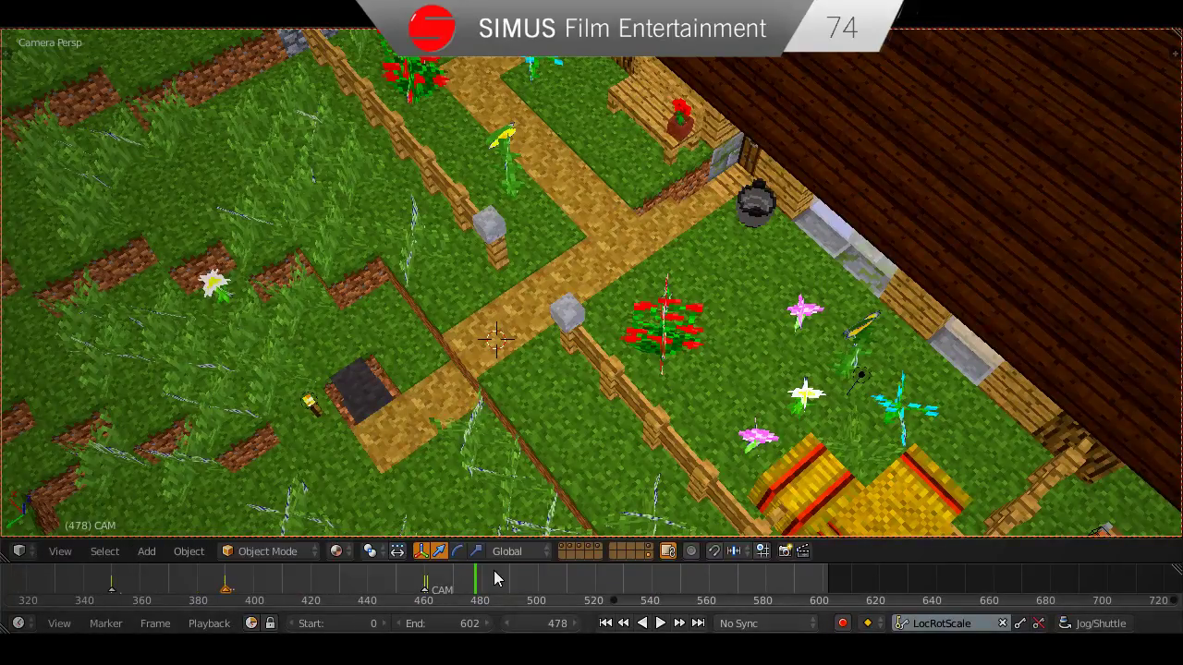
pyautogui.moveTo(495, 579); pyautogui.dragTo(427, 578)
pyautogui.hotkey('ctrl', 's')
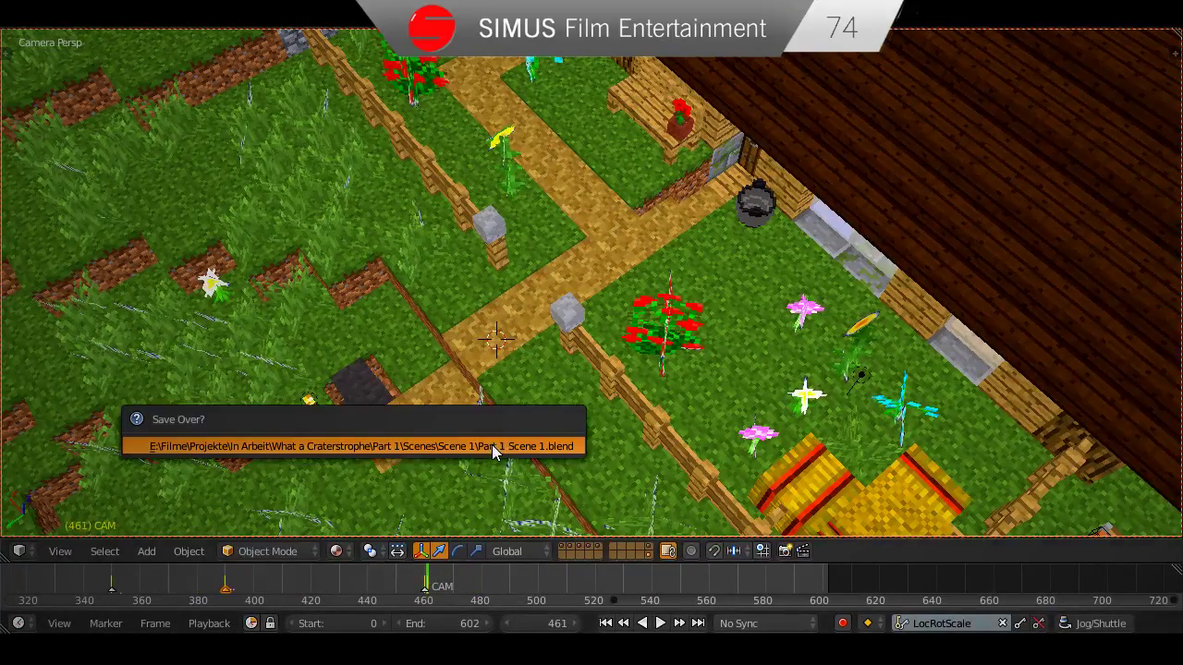
pyautogui.click(493, 453)
# Play a few frames from 461 and view the whole terrain from outside the camera.
pyautogui.hotkey('alt', 'a')
pyautogui.hotkey('alt', 'a')
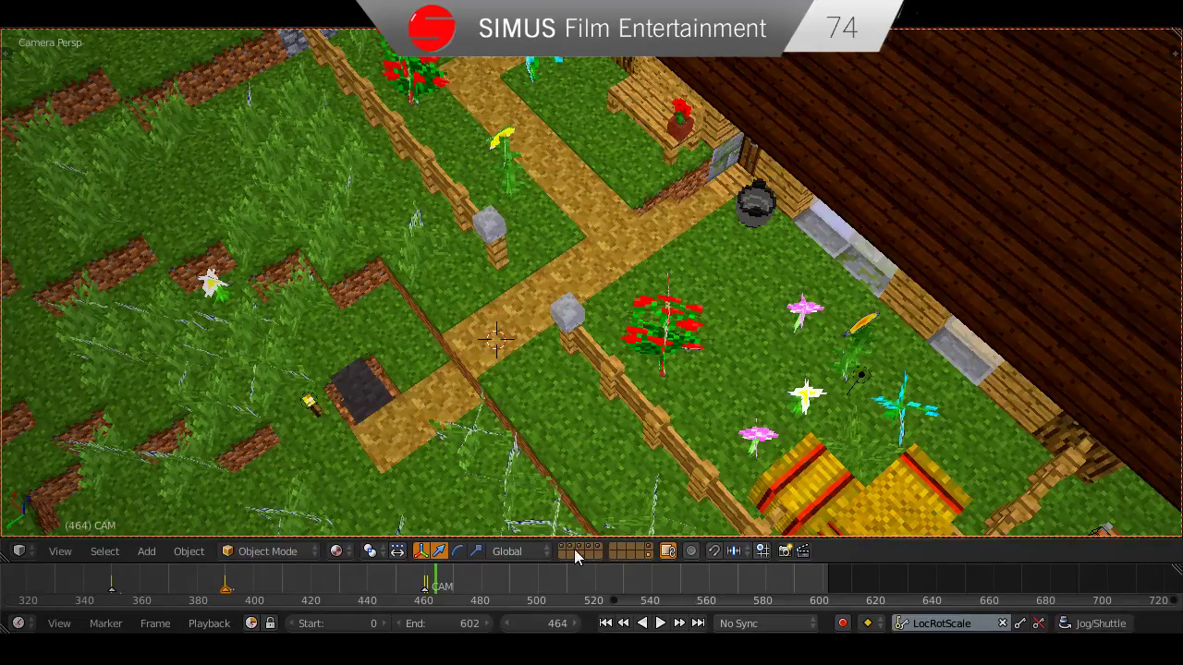
pyautogui.scroll(-1, 616, 438)
pyautogui.scroll(-12, 639, 372)
pyautogui.moveTo(616, 438); pyautogui.dragTo(205, 444, button='middle')
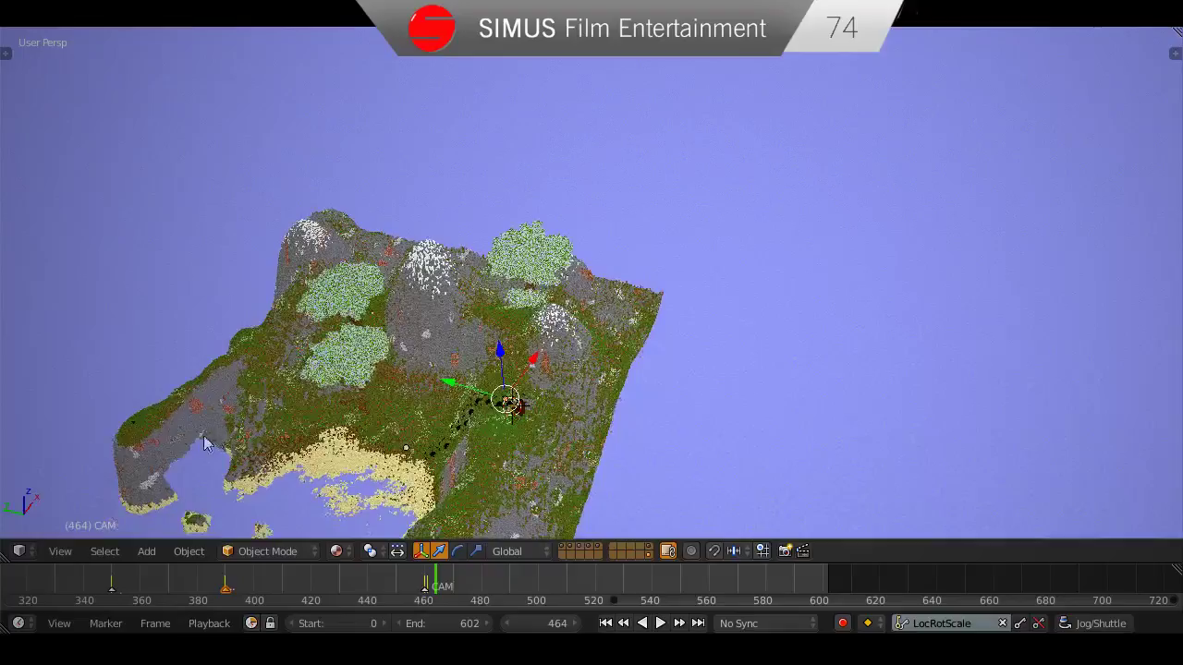
# Select Commander_Child on the grassy cliff and go to frame 460.
pyautogui.click(133, 427)
pyautogui.keyDown('shift'); pyautogui.moveTo(133, 428); pyautogui.dragTo(460, 398, button='middle'); pyautogui.keyUp('shift')
pyautogui.scroll(14, 438, 399)
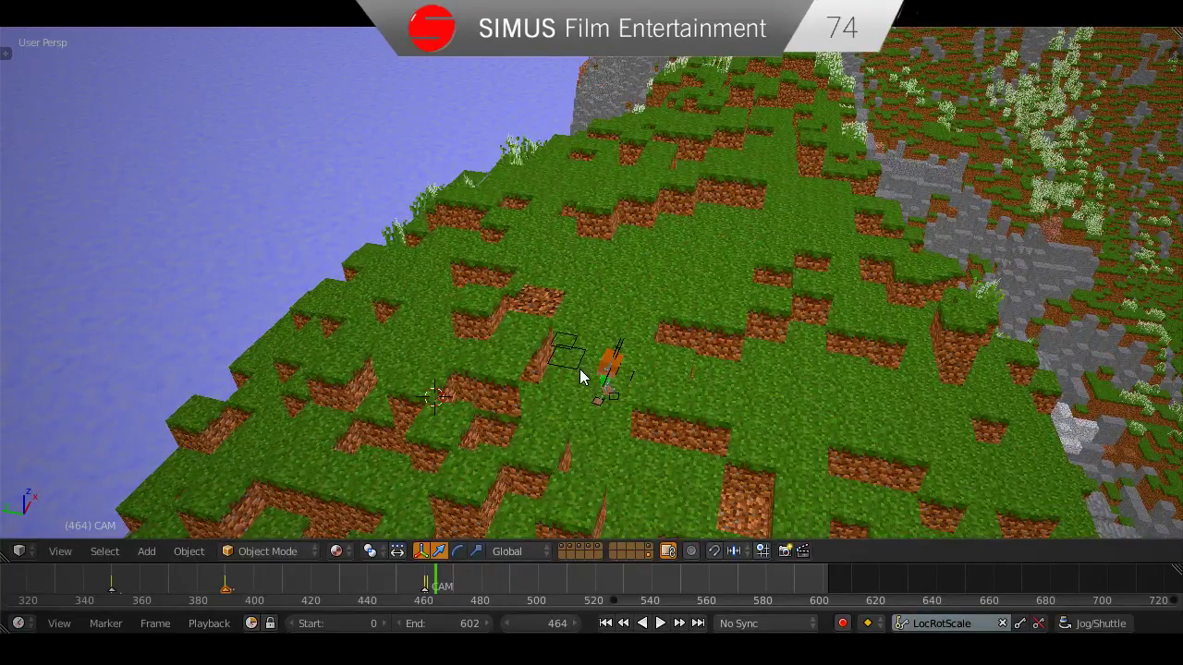
pyautogui.rightClick(580, 368)
pyautogui.scroll(2, 512, 463)
pyautogui.press('Left')
pyautogui.press('Left')
pyautogui.press('Left')
pyautogui.press('Left')
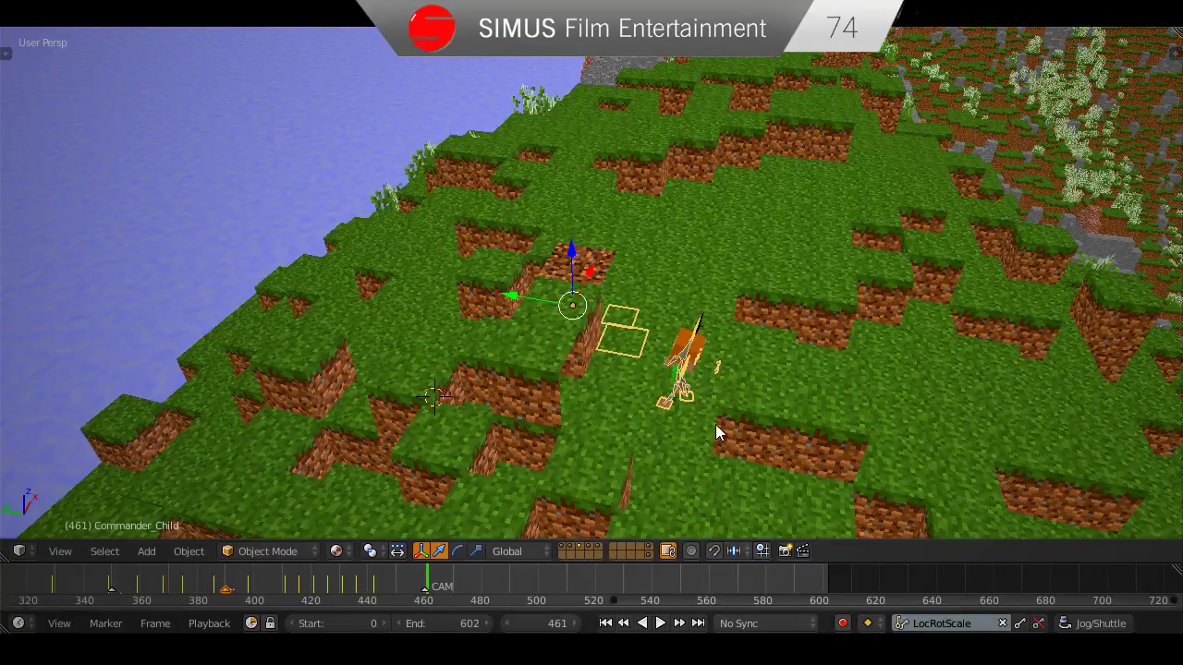
pyautogui.press('Left')
pyautogui.press('Left')
pyautogui.moveTo(681, 423); pyautogui.dragTo(580, 376, button='middle')
pyautogui.press('Right')
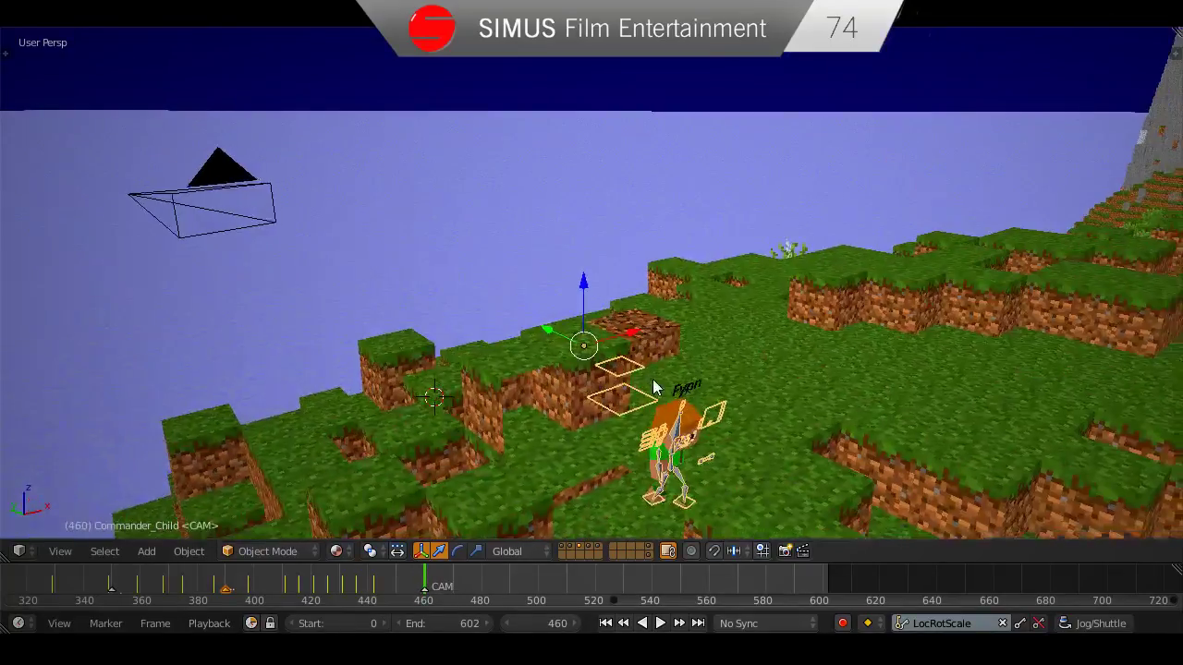
# Keyframe Commander_Child's bones and the armature object itself at frame 460.
pyautogui.moveTo(654, 388); pyautogui.dragTo(657, 392, button='middle')
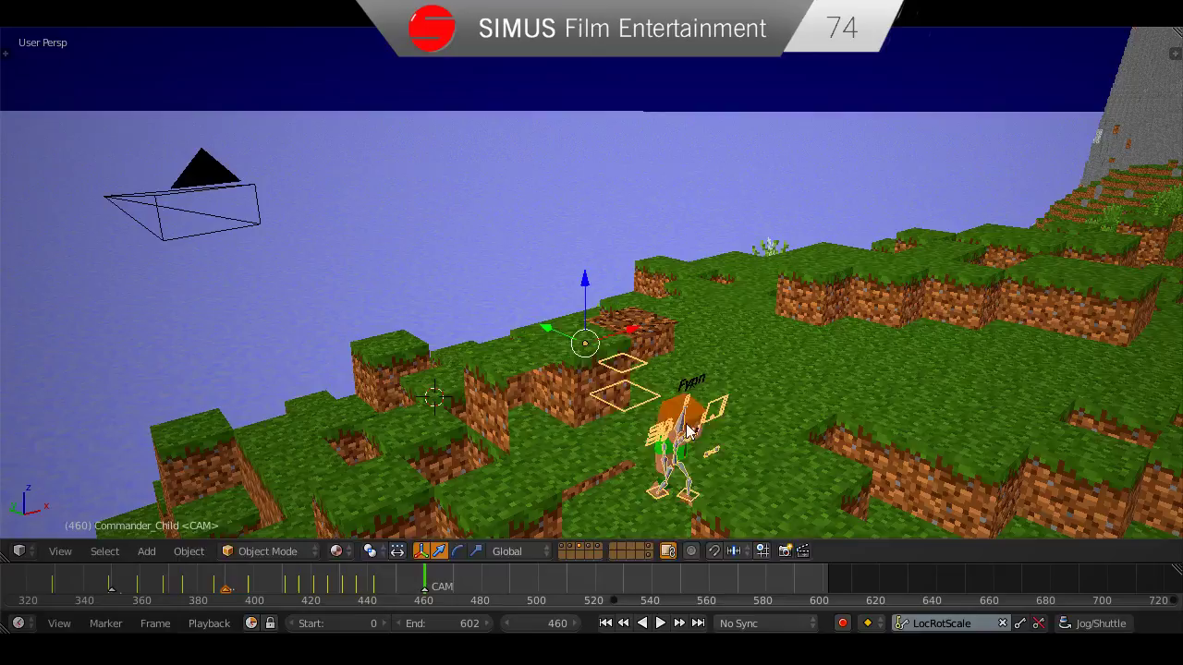
pyautogui.hotkey('ctrl', 'Tab')
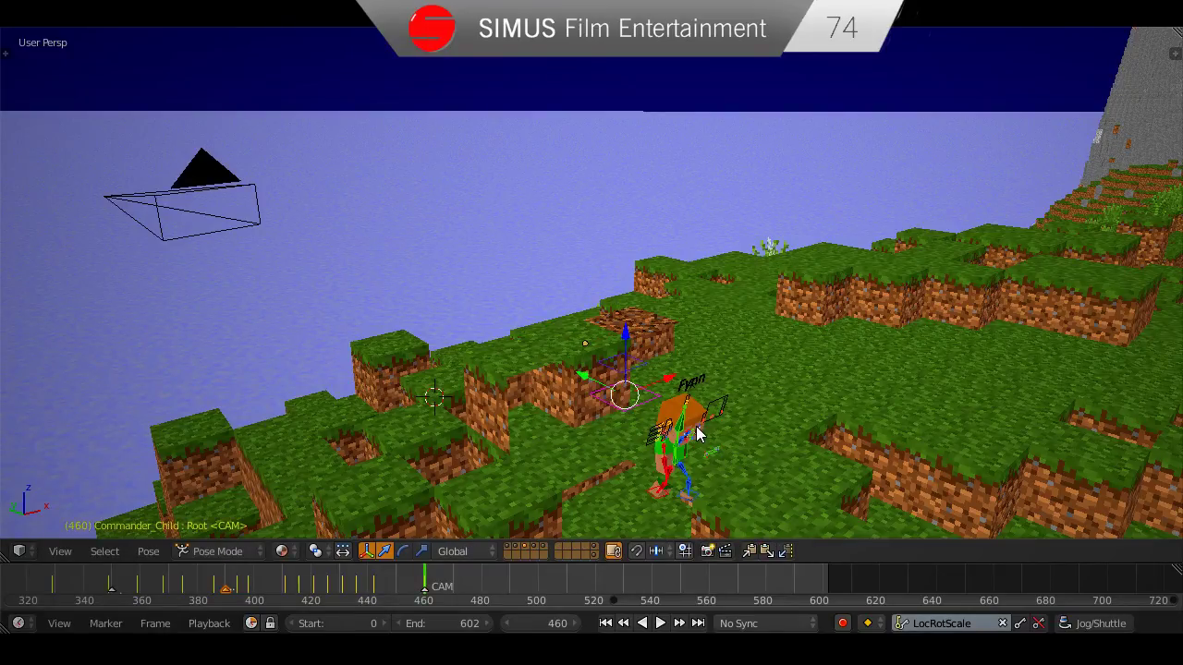
pyautogui.hotkey('ctrl', 's')
pyautogui.click(698, 431)
pyautogui.hotkey('ctrl', 'Tab')
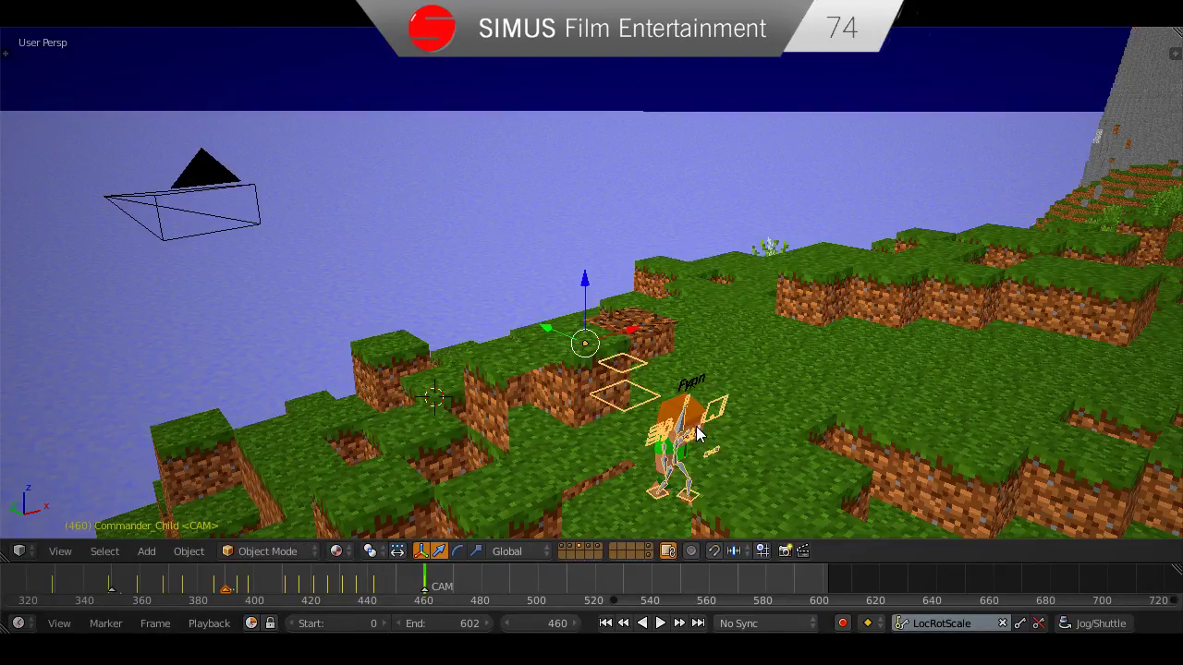
# At frame 461, clear the location and rotation of Commander_Child's bones and keyframe the reset pose.
pyautogui.moveTo(673, 431); pyautogui.dragTo(699, 434, button='middle')
pyautogui.press('Right')
pyautogui.scroll(-5, 749, 404)
pyautogui.moveTo(728, 394); pyautogui.dragTo(768, 407, button='middle')
pyautogui.scroll(2, 748, 403)
pyautogui.hotkey('ctrl', 'Tab')
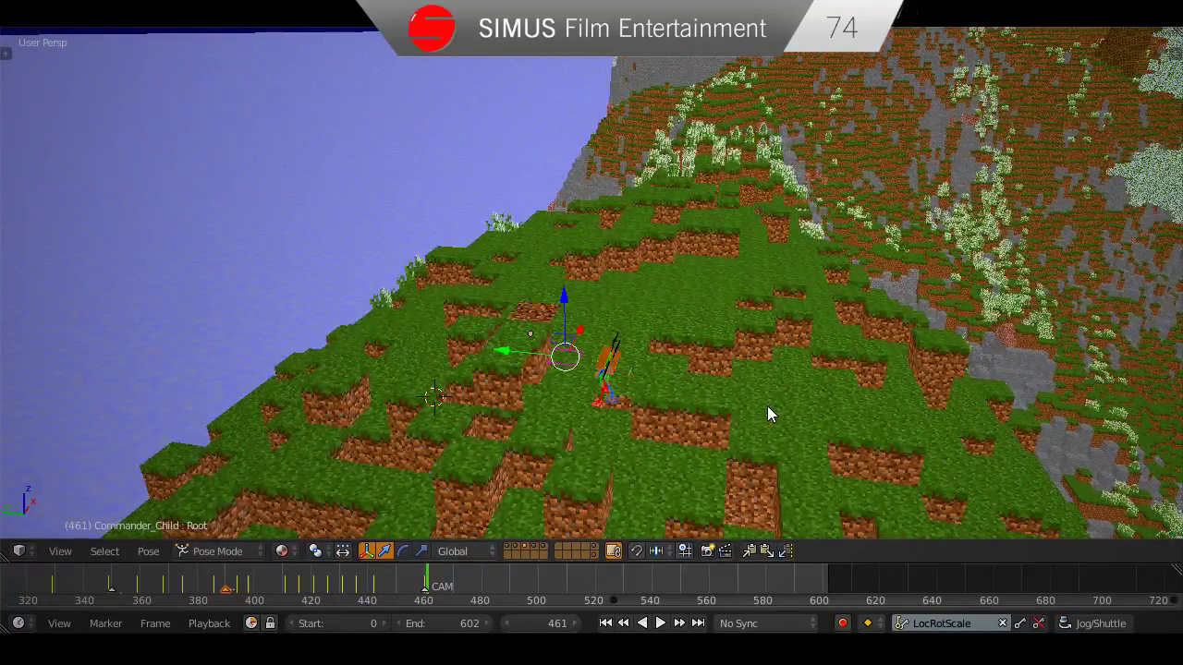
pyautogui.hotkey('alt', 'g')
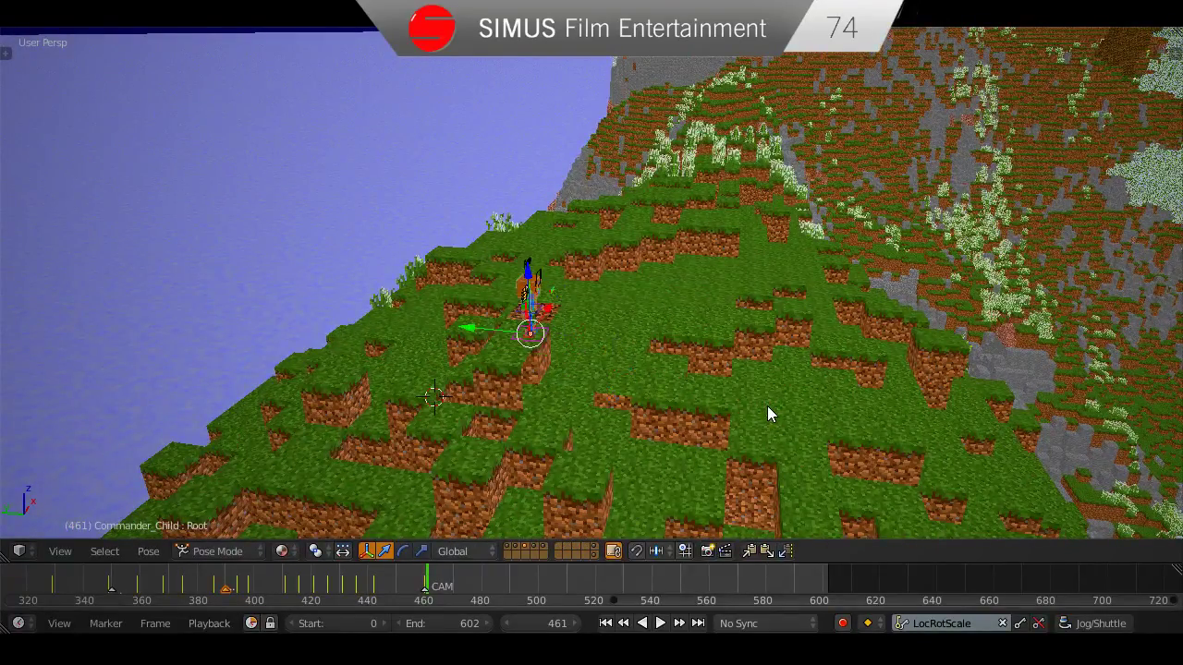
pyautogui.hotkey('alt', 'r')
pyautogui.press('i')
pyautogui.scroll(4, 625, 366)
pyautogui.moveTo(623, 363); pyautogui.dragTo(652, 335, button='middle')
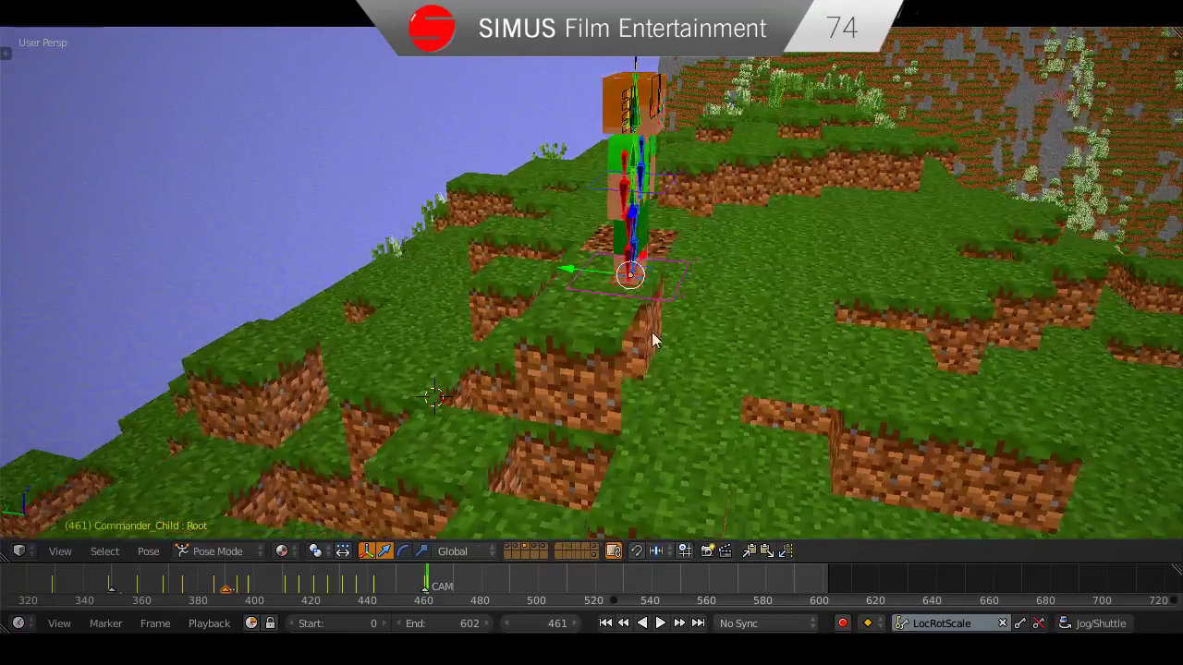
# Place the 3D cursor on the cottage's garden path, bring Commander_Child to it at frame 461, and save over Part 1 Scene 1.blend.
pyautogui.hotkey('ctrl', 'Tab')
pyautogui.scroll(-18, 674, 313)
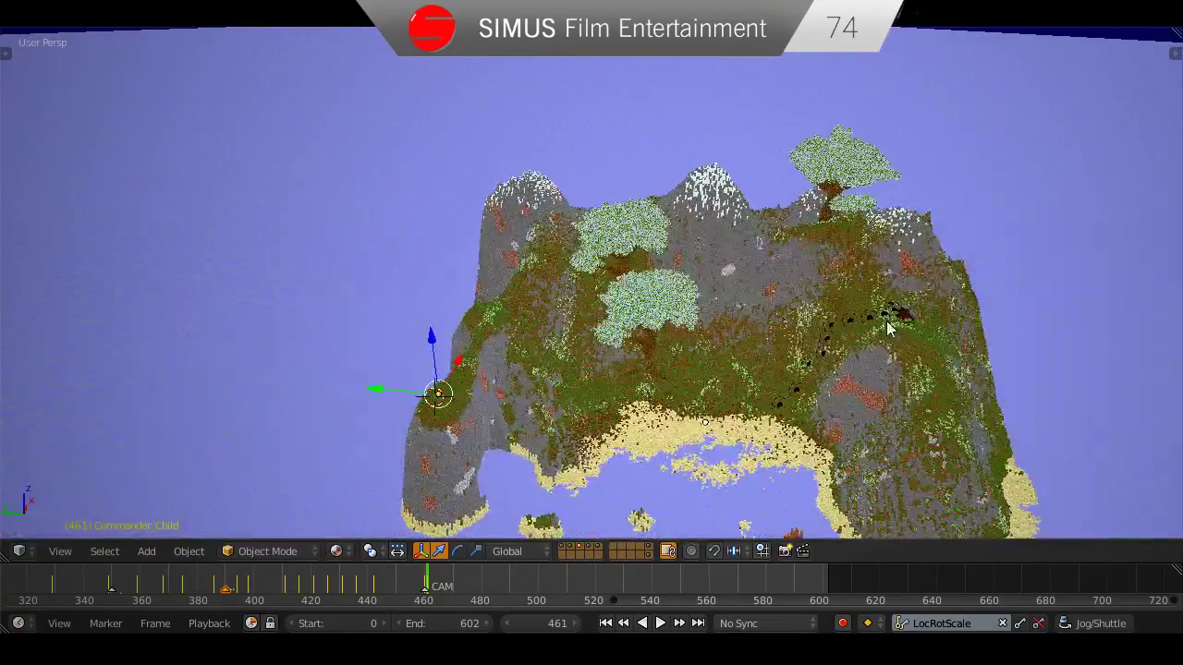
pyautogui.click(893, 318)
pyautogui.scroll(4, 891, 320)
pyautogui.scroll(6, 893, 325)
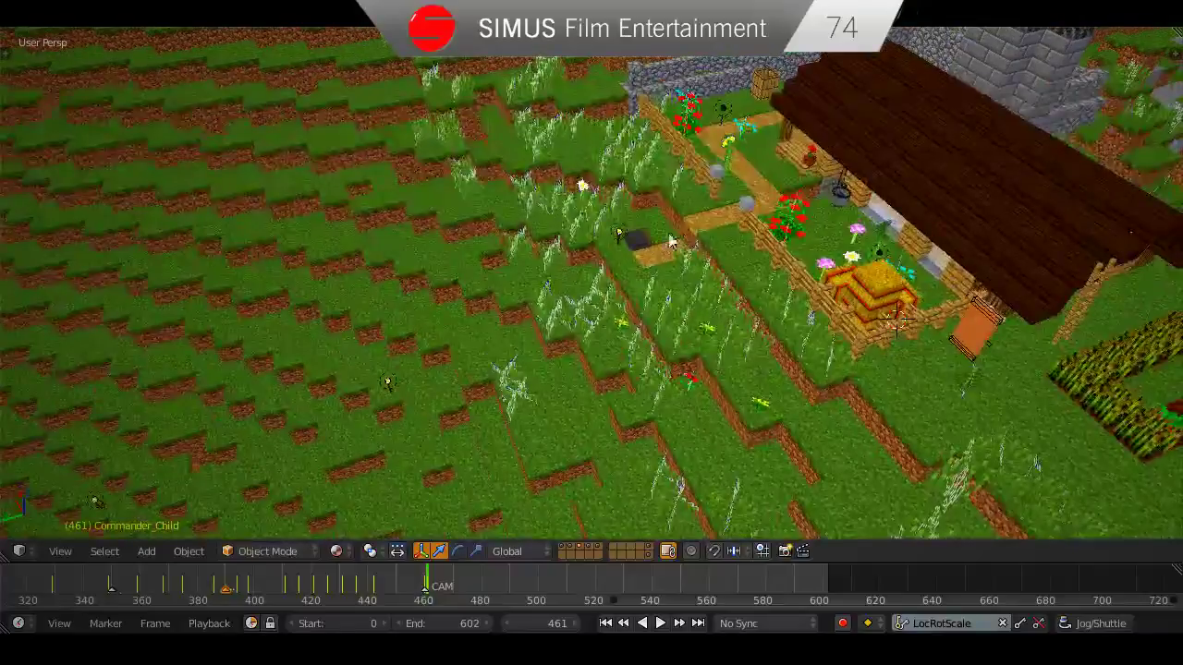
pyautogui.press('KP_Decimal')
pyautogui.hotkey('ctrl', 's')
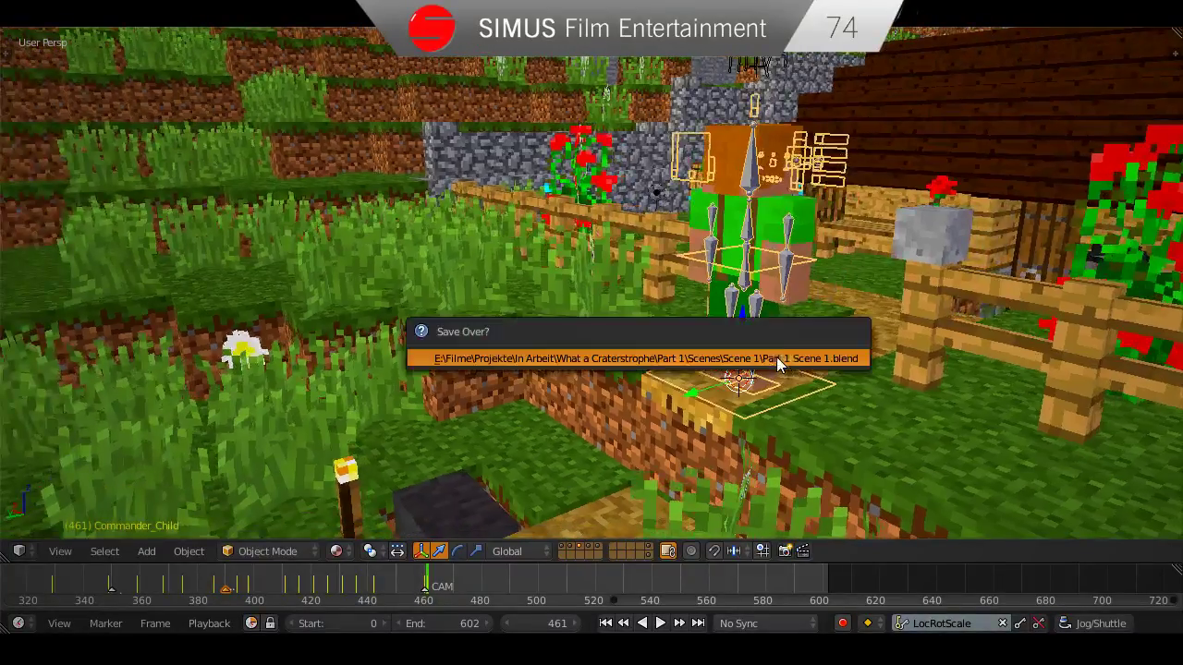
pyautogui.click(779, 360)
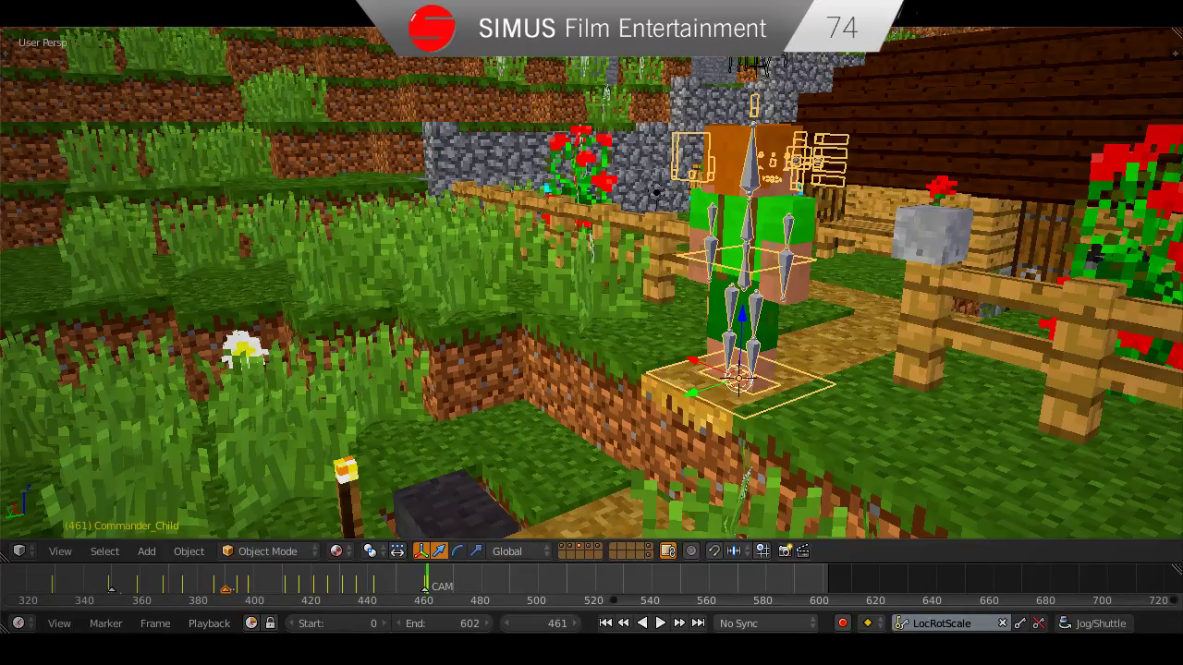
# Select the EyeLocation bone in Pose Mode and move Commander_Child's eyes lower on the face.
pyautogui.moveTo(814, 375); pyautogui.dragTo(527, 445, button='middle')
pyautogui.hotkey('ctrl', 'Tab')
pyautogui.click(793, 384)
pyautogui.scroll(8, 730, 312)
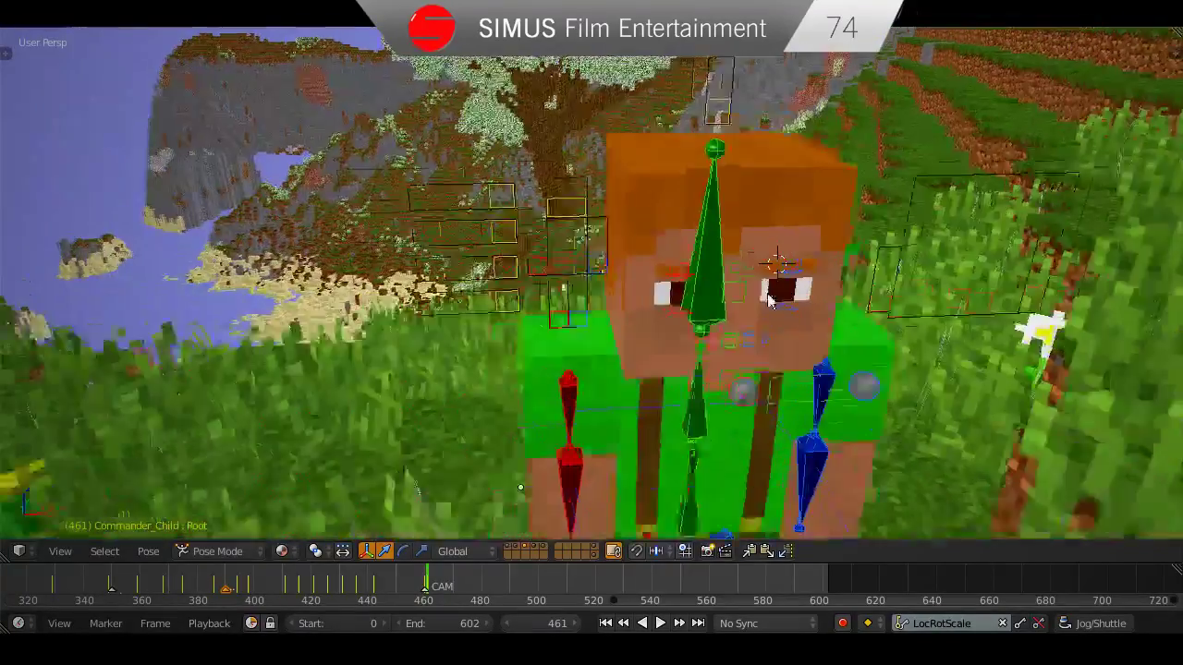
pyautogui.rightClick(737, 312)
pyautogui.scroll(-2, 736, 325)
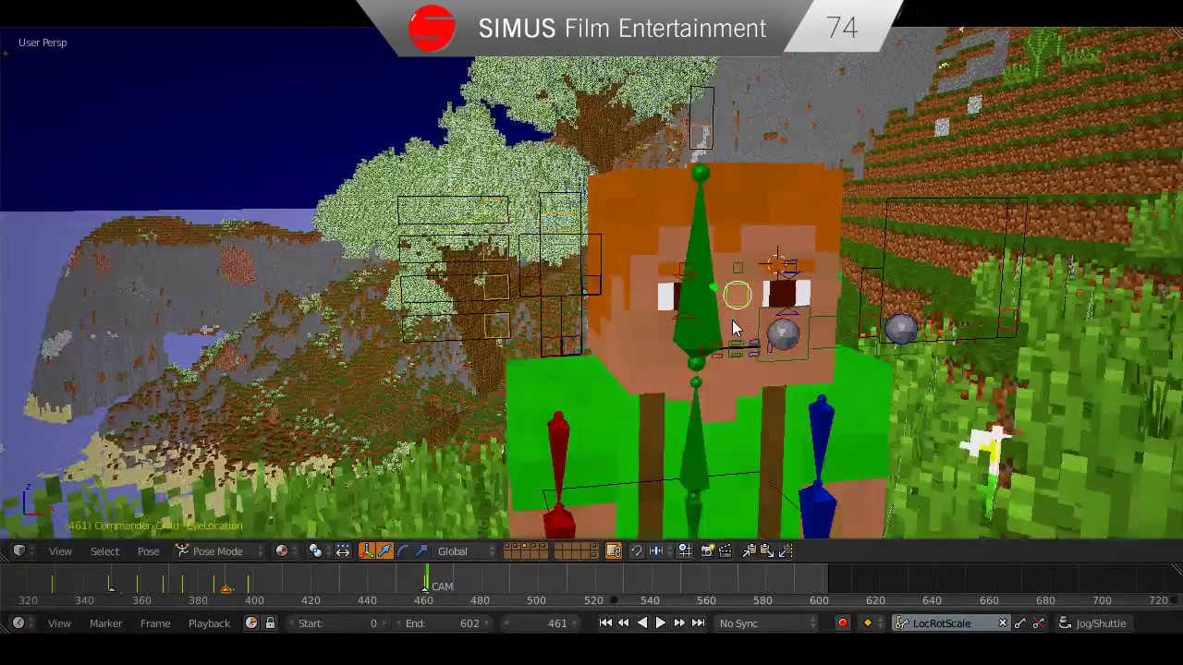
pyautogui.scroll(2, 739, 325)
pyautogui.moveTo(740, 325); pyautogui.dragTo(744, 317, button='middle')
pyautogui.press('g')
pyautogui.click(745, 363)
pyautogui.moveTo(745, 363); pyautogui.dragTo(758, 356, button='middle')
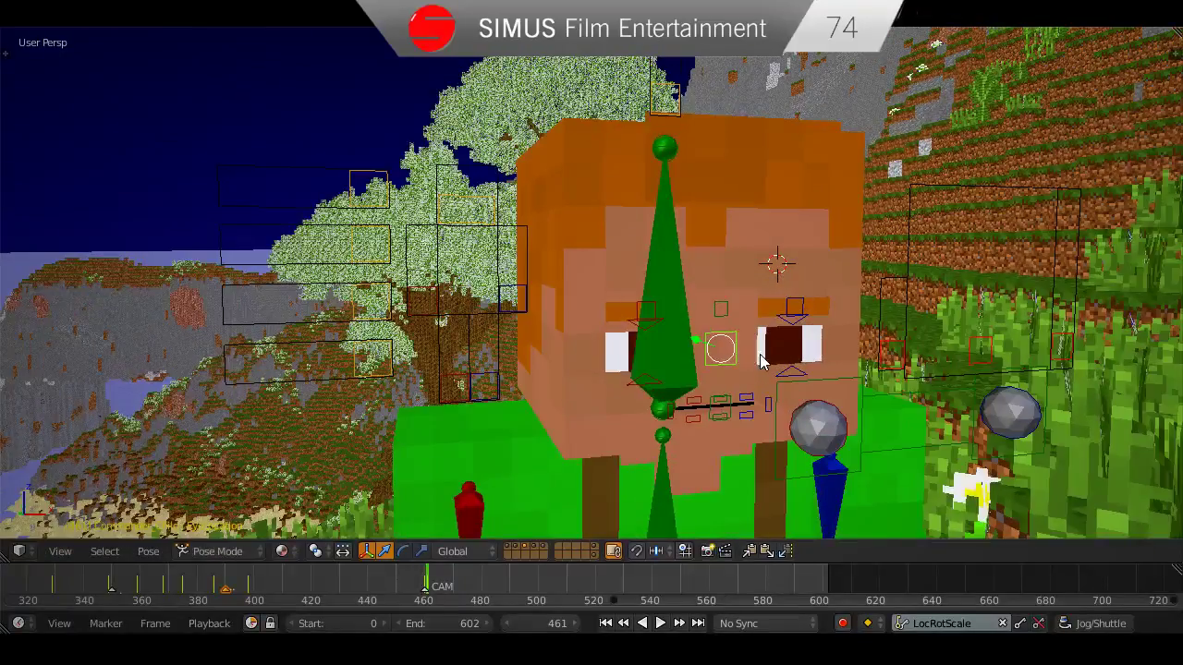
# Scale up Commander_Child's eyes with the EyeLocation bone and reposition them on the face.
pyautogui.press('s')
pyautogui.click(805, 399)
pyautogui.moveTo(797, 420); pyautogui.dragTo(743, 481, button='middle')
pyautogui.press('g')
pyautogui.click(829, 391)
pyautogui.scroll(-8, 829, 391)
pyautogui.scroll(2, 742, 481)
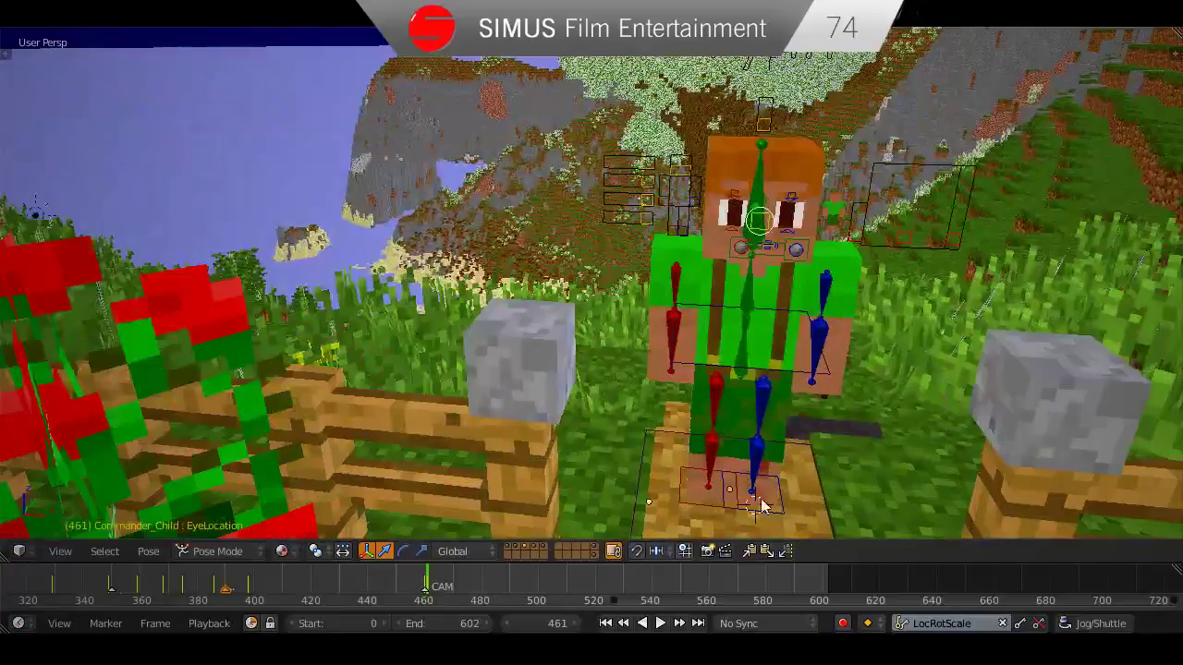
pyautogui.rightClick(829, 371)
pyautogui.press('s')
pyautogui.rightClick(884, 421)
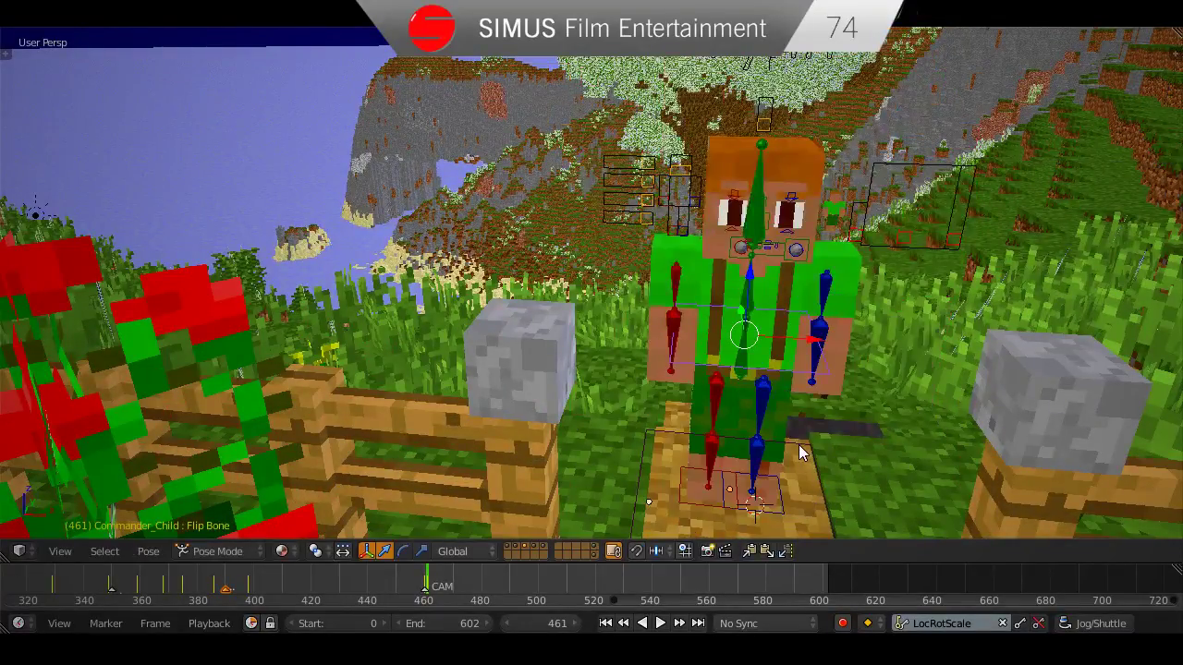
# Scale Commander_Child down to child size from the Root bone, judging the height against the garden fence.
pyautogui.rightClick(808, 449)
pyautogui.moveTo(807, 449); pyautogui.dragTo(832, 429, button='middle')
pyautogui.scroll(-4, 832, 428)
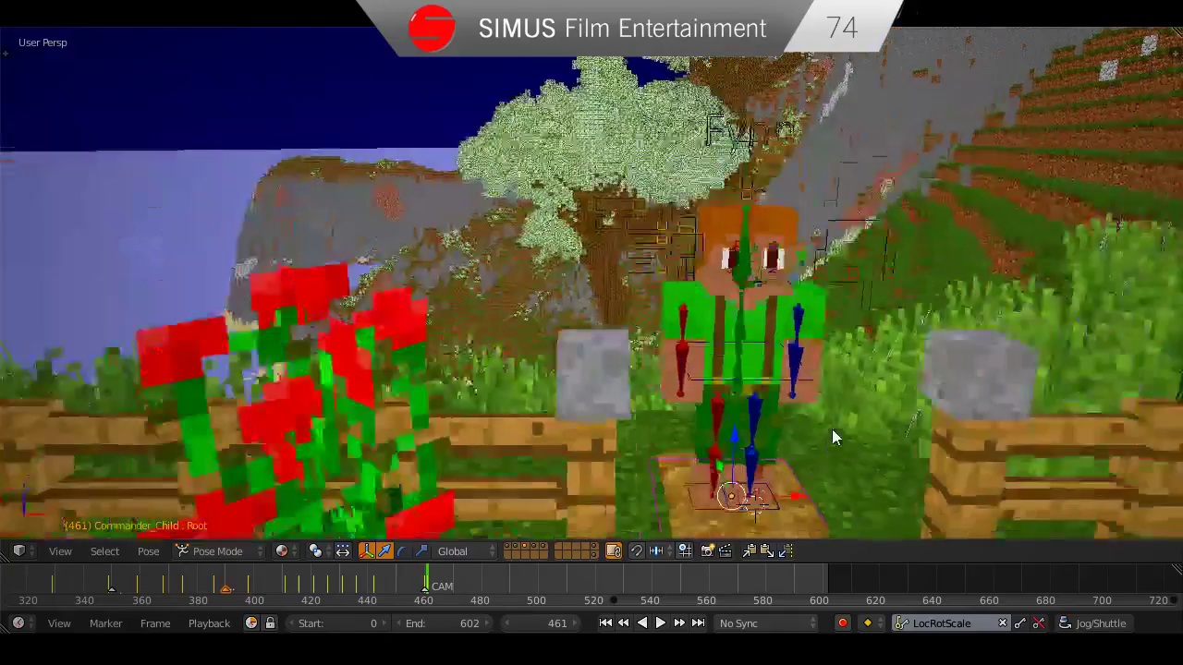
pyautogui.press('s')
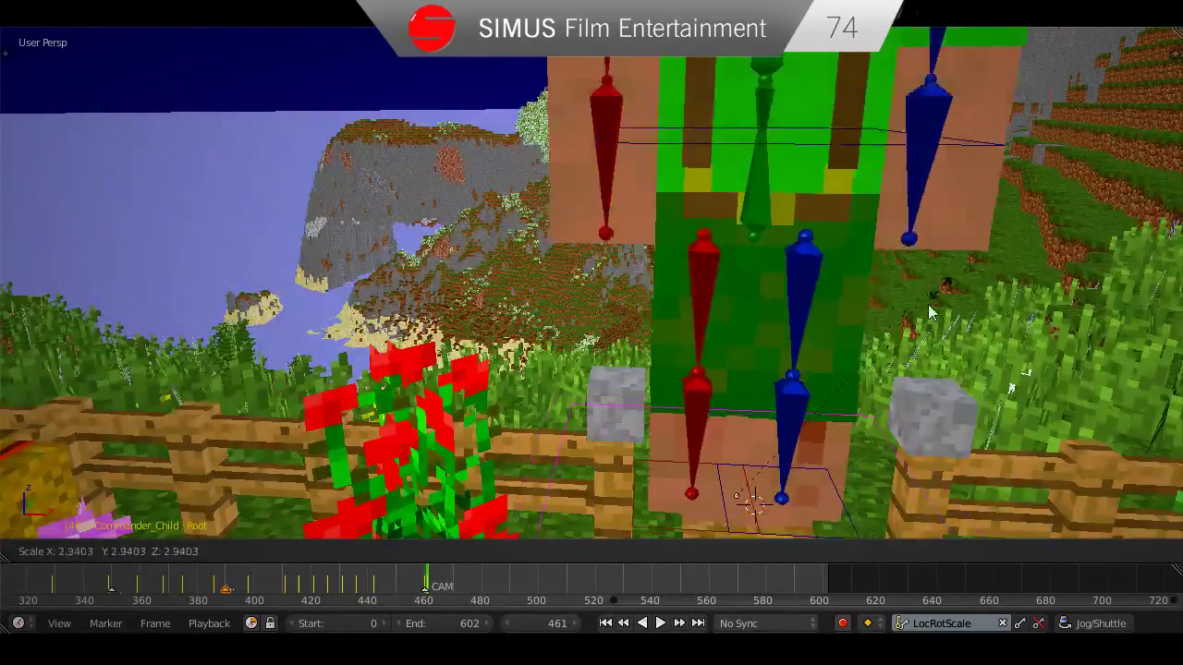
pyautogui.click(788, 452)
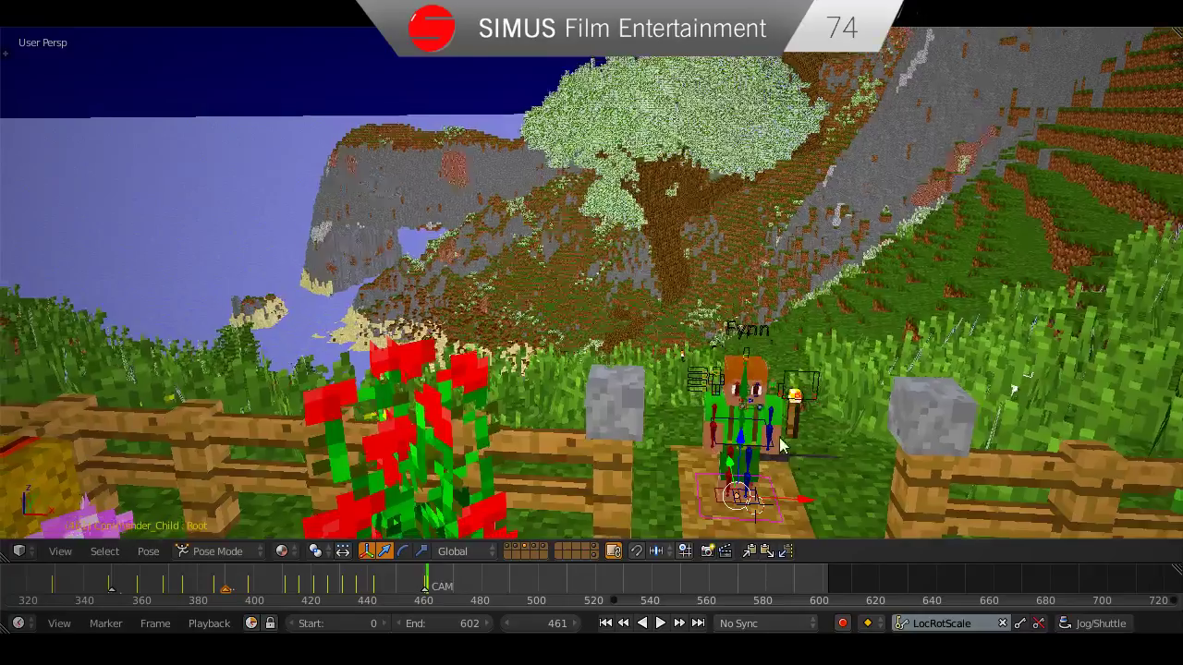
pyautogui.scroll(1, 766, 418)
pyautogui.moveTo(787, 452); pyautogui.dragTo(776, 416, button='middle')
pyautogui.press('s')
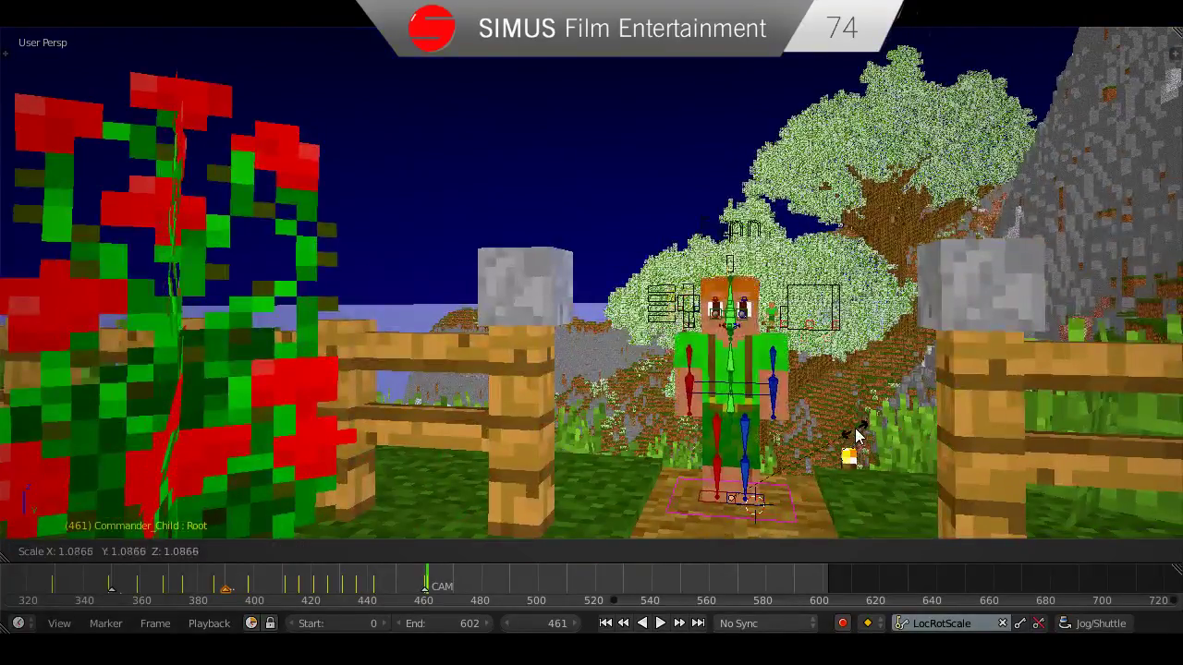
pyautogui.click(861, 422)
# Scale up Commander_Child's Head bone so the head is larger in proportion to the body.
pyautogui.scroll(6, 751, 324)
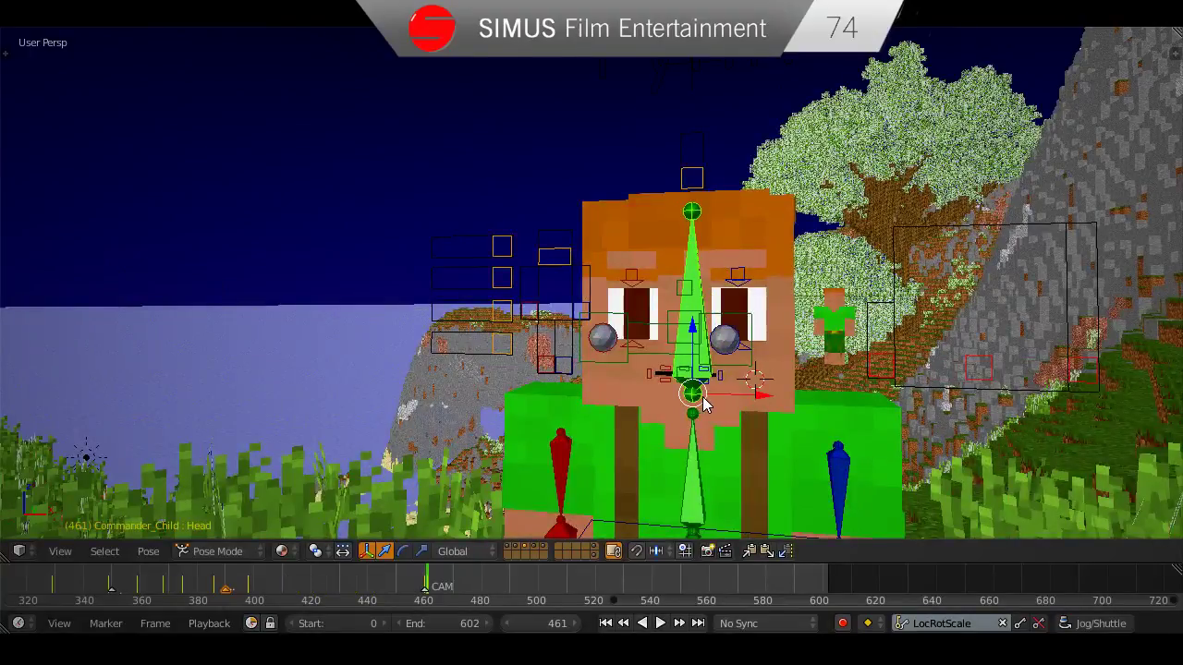
pyautogui.moveTo(712, 406); pyautogui.dragTo(758, 459, button='middle')
pyautogui.press('s')
pyautogui.click(879, 438)
pyautogui.scroll(-6, 806, 447)
pyautogui.scroll(-5, 757, 460)
# Move the right foot control Leg IK R.002 backward on the path, away from the cottage.
pyautogui.moveTo(600, 407); pyautogui.dragTo(740, 363, button='middle')
pyautogui.scroll(4, 692, 476)
pyautogui.scroll(-5, 725, 476)
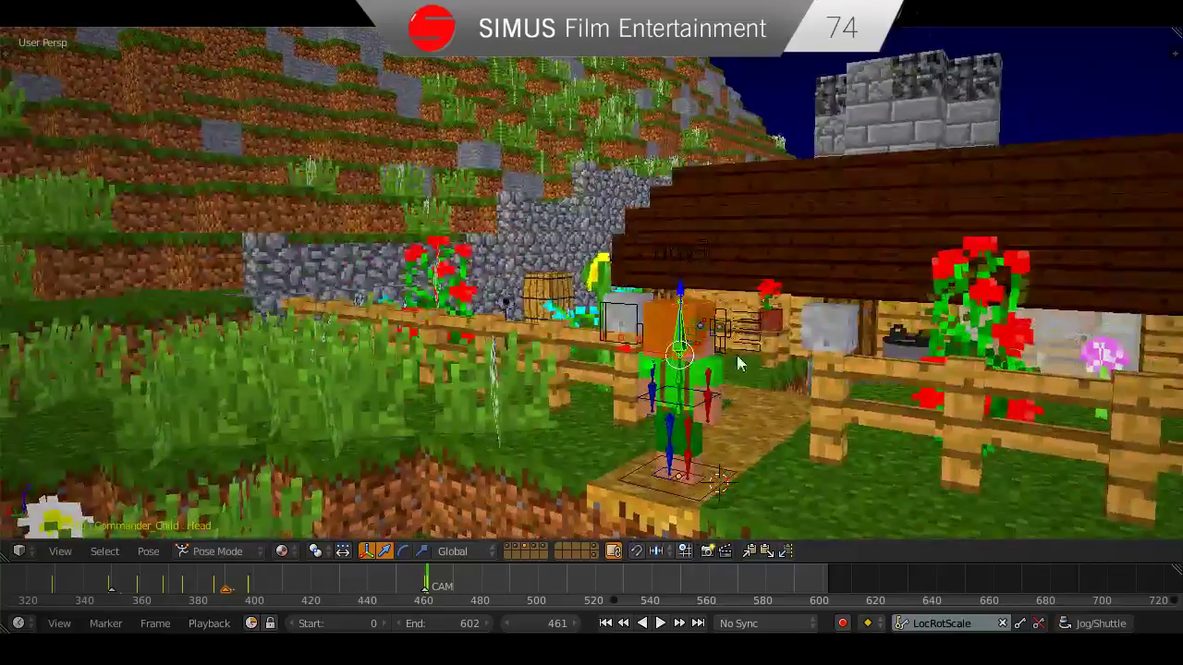
pyautogui.scroll(4, 718, 464)
pyautogui.moveTo(820, 432); pyautogui.dragTo(631, 496, button='middle')
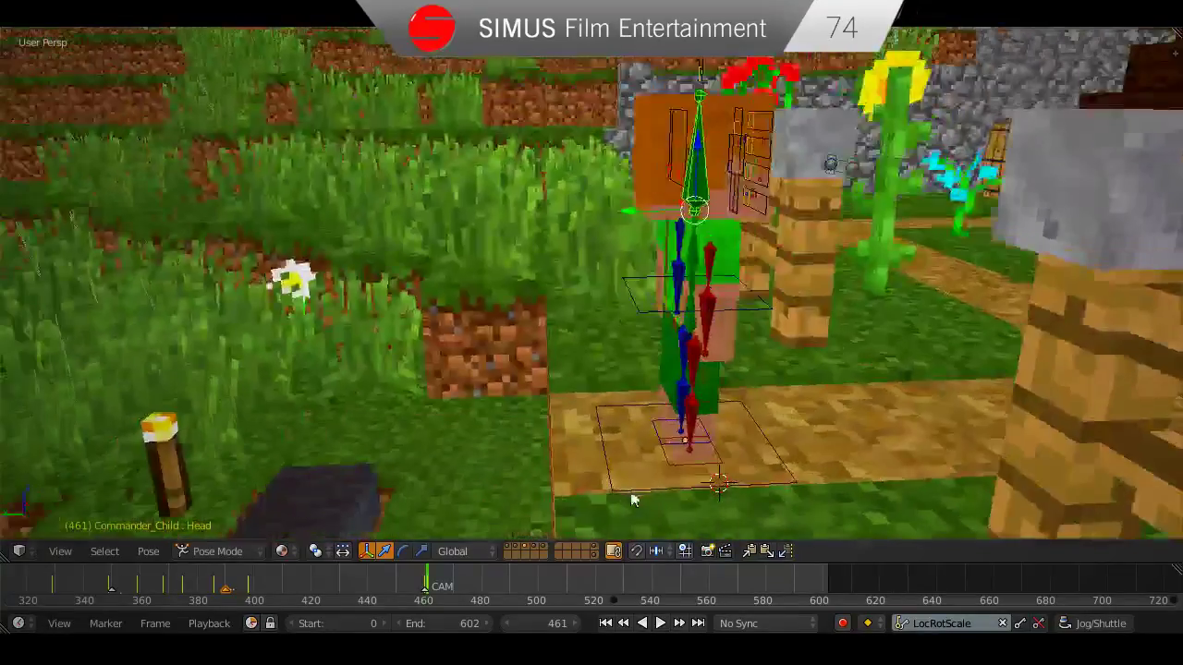
pyautogui.moveTo(669, 473); pyautogui.dragTo(684, 463, button='right')
pyautogui.rightClick(682, 462)
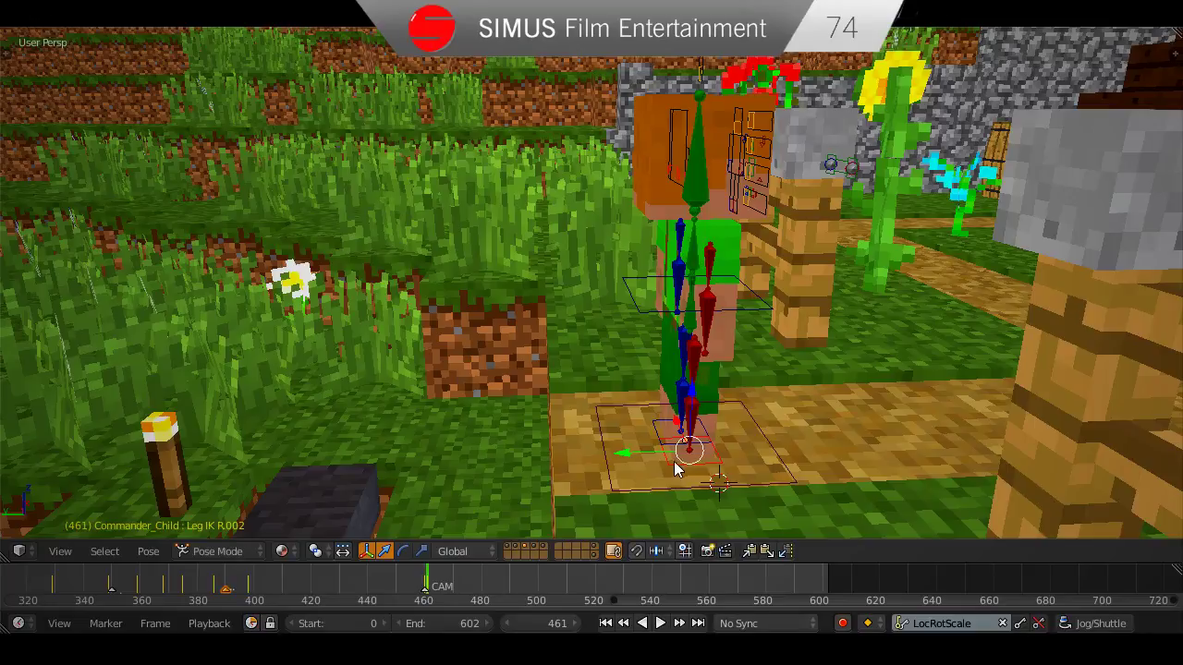
pyautogui.moveTo(674, 460); pyautogui.dragTo(662, 233, button='middle')
# Lower the Pelvis bone so that Commander_Child's knees bend.
pyautogui.rightClick(661, 226)
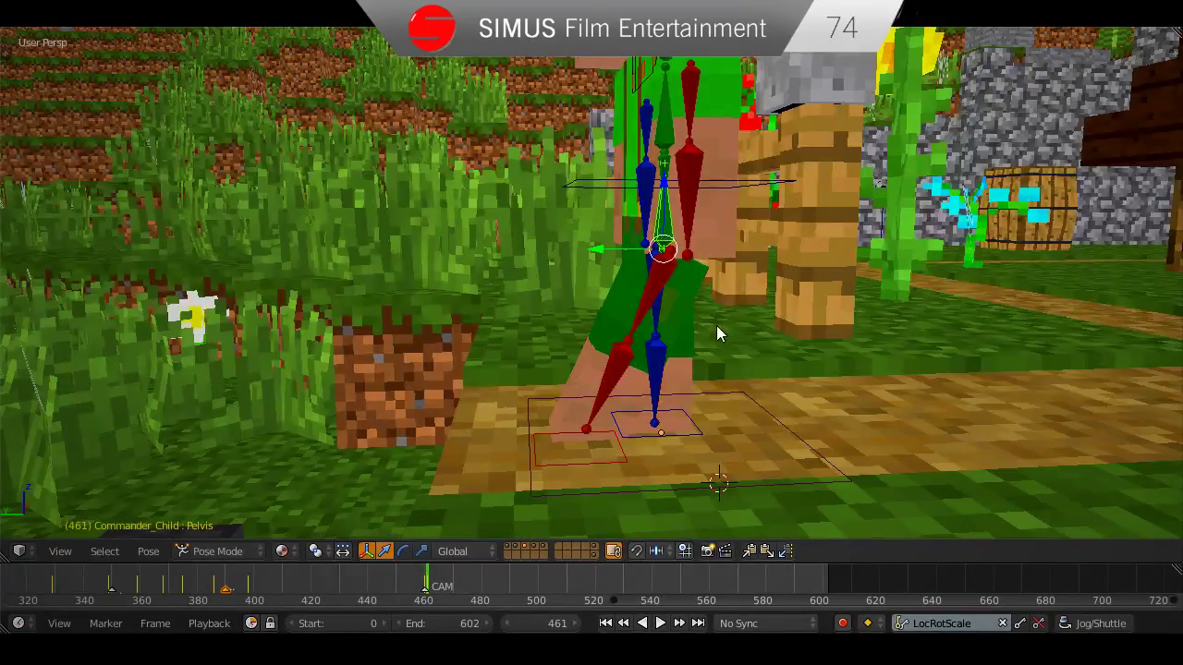
pyautogui.press('g')
pyautogui.moveTo(716, 325); pyautogui.dragTo(695, 450, button='middle')
pyautogui.click(663, 325)
# Move the left foot control Leg IK L.002 forward along the Y axis, toward the cottage.
pyautogui.rightClick(695, 450)
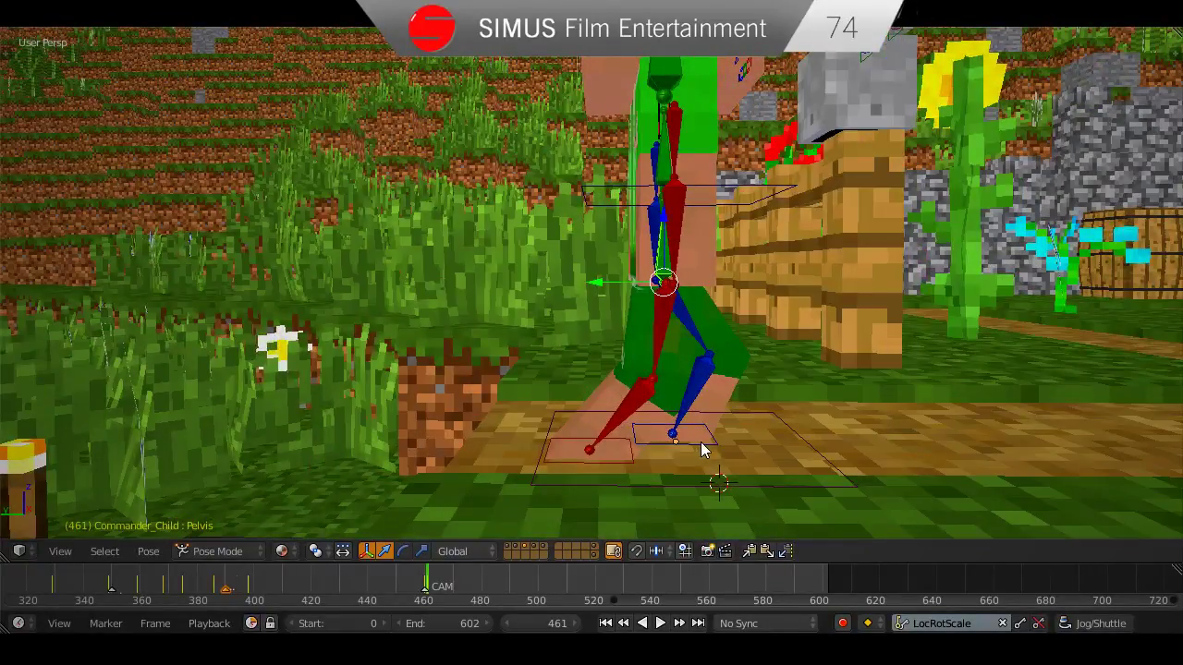
pyautogui.press('g')
pyautogui.press('y')
pyautogui.click(700, 401)
pyautogui.moveTo(700, 400); pyautogui.dragTo(691, 236, button='middle')
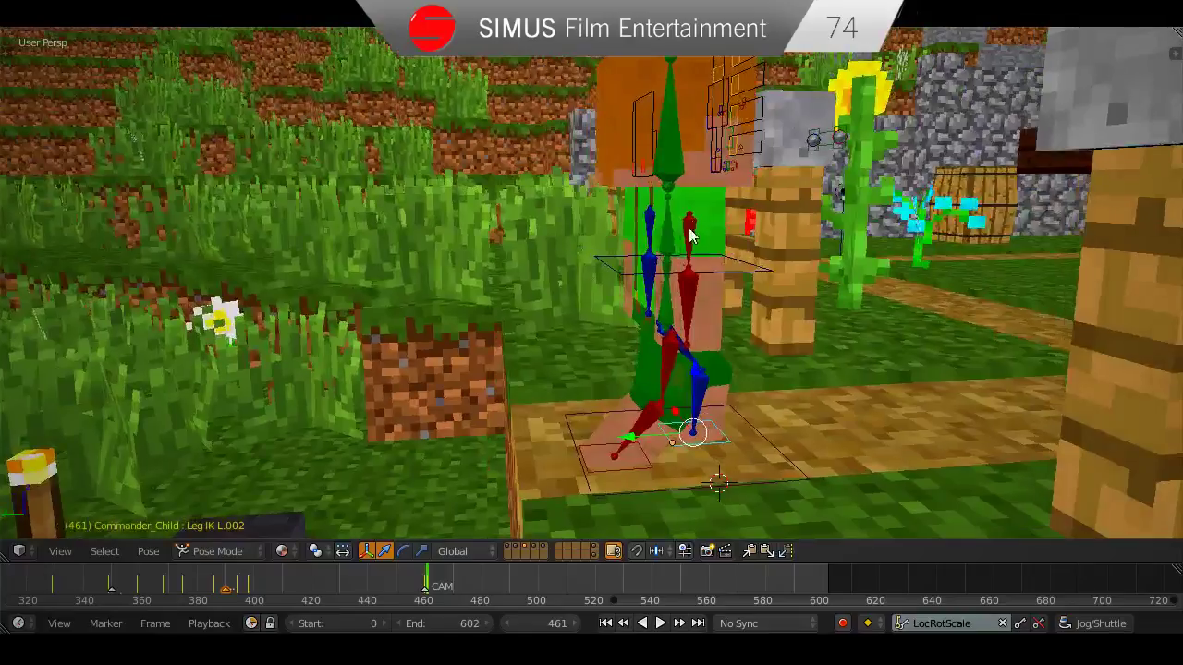
# Swing the right upper arm backward about the X axis and bend the right forearm forward.
pyautogui.rightClick(691, 216)
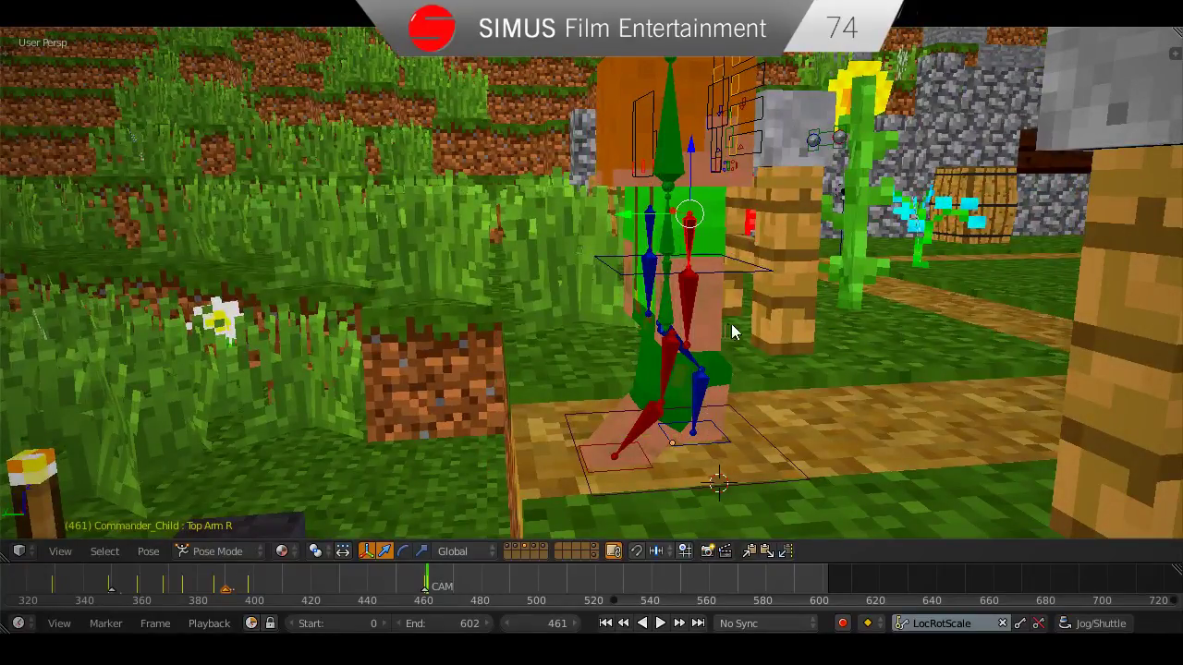
pyautogui.moveTo(728, 327); pyautogui.dragTo(735, 329, button='middle')
pyautogui.press('r')
pyautogui.press('x')
pyautogui.click(686, 352)
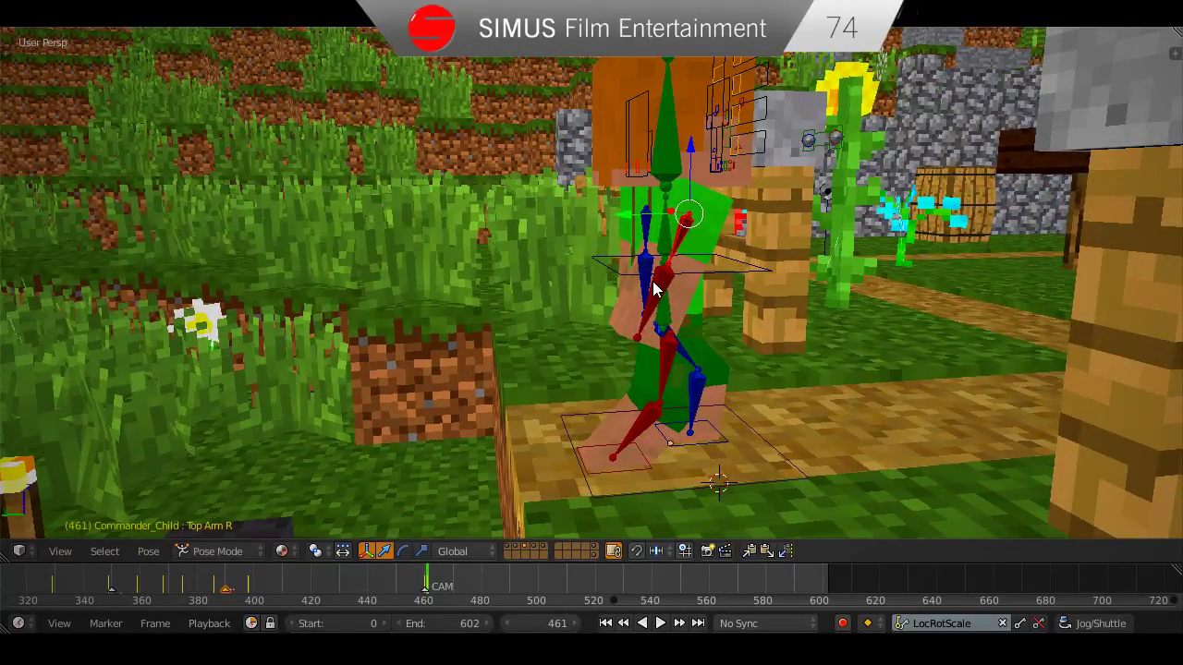
pyautogui.moveTo(681, 331); pyautogui.dragTo(768, 374, button='middle')
pyautogui.press('r')
pyautogui.click(751, 357)
# Swing the left upper arm backward about the global X axis and bend the left forearm forward.
pyautogui.rightClick(679, 305)
pyautogui.press('r')
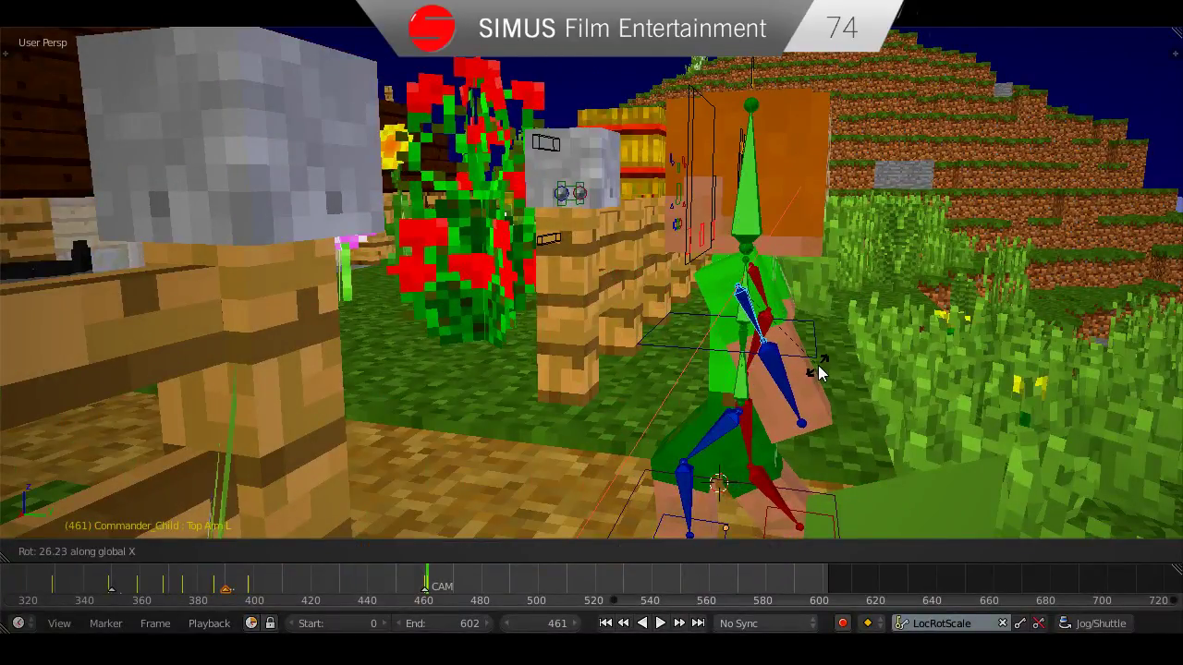
pyautogui.click(796, 384)
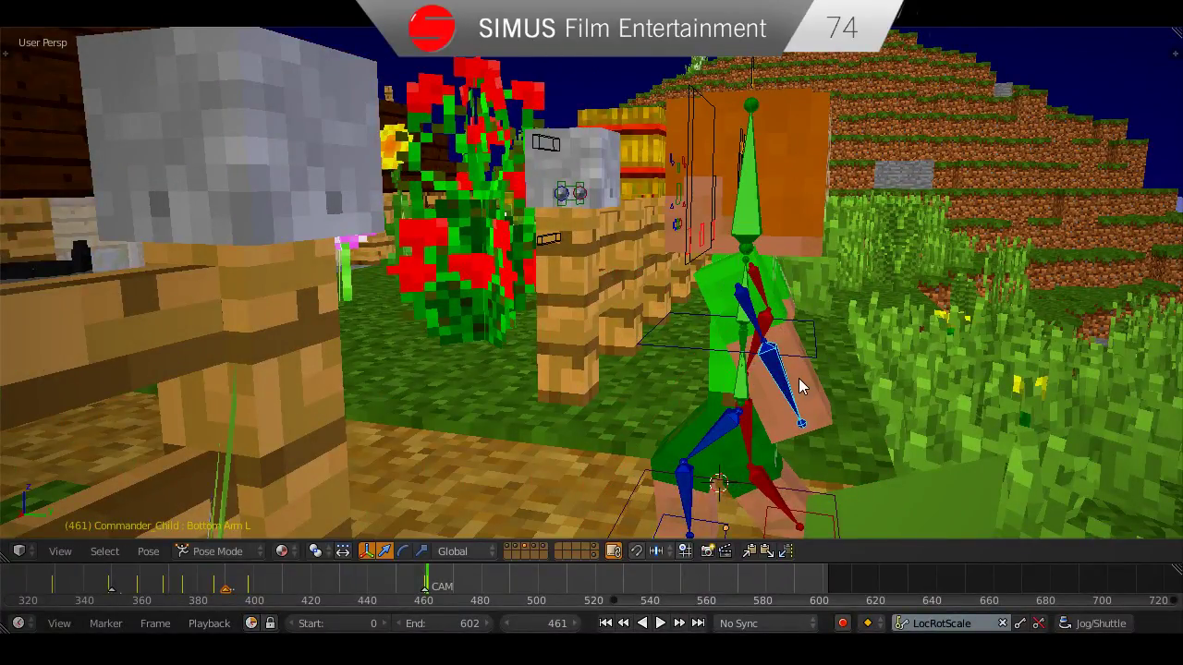
pyautogui.press('r')
pyautogui.click(740, 411)
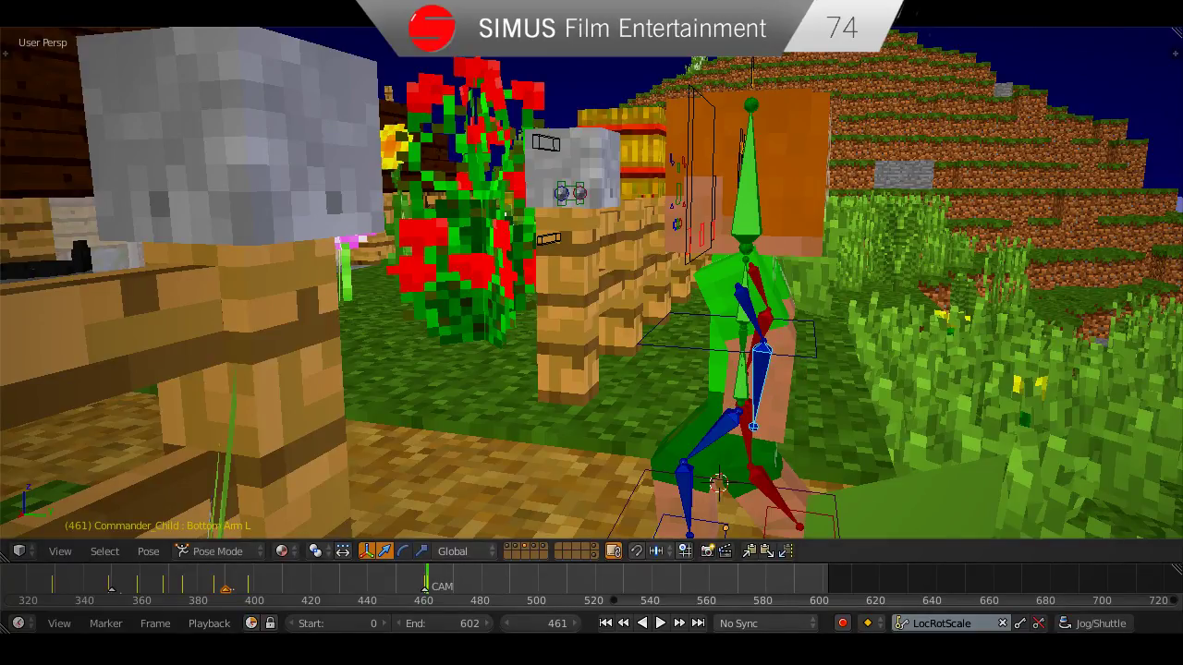
pyautogui.moveTo(676, 379); pyautogui.dragTo(483, 491, button='middle')
pyautogui.scroll(-2, 560, 399)
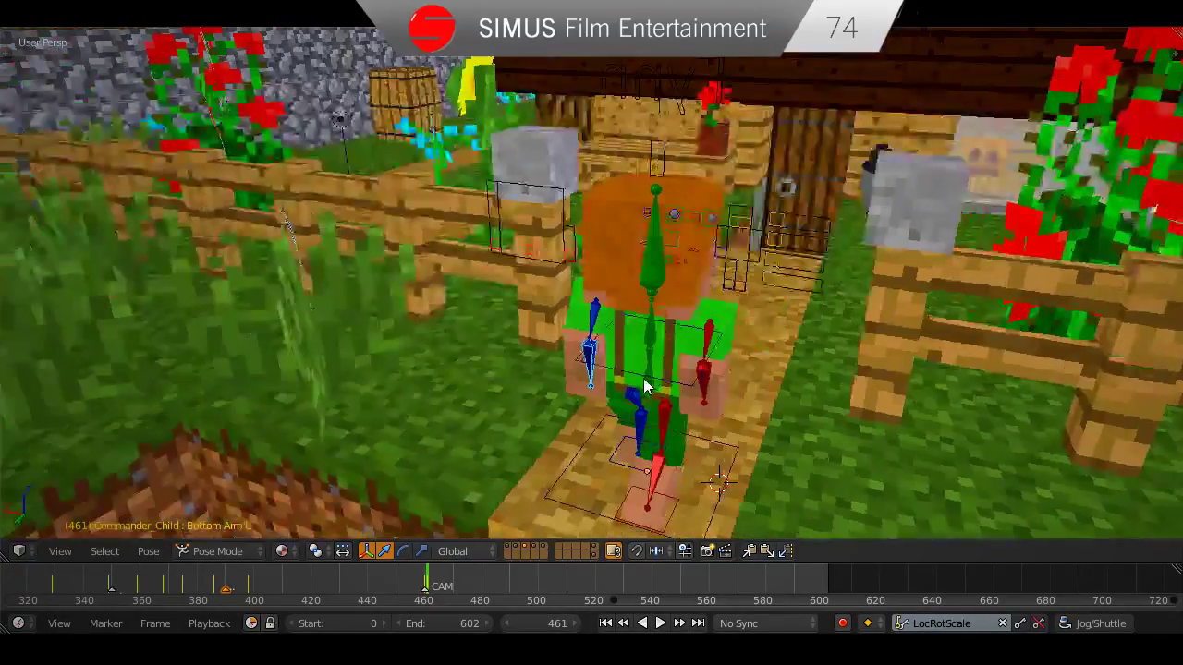
# Save the file and check the camera cut by switching between frames 460 and 461.
pyautogui.hotkey('ctrl', 's')
pyautogui.click(647, 384)
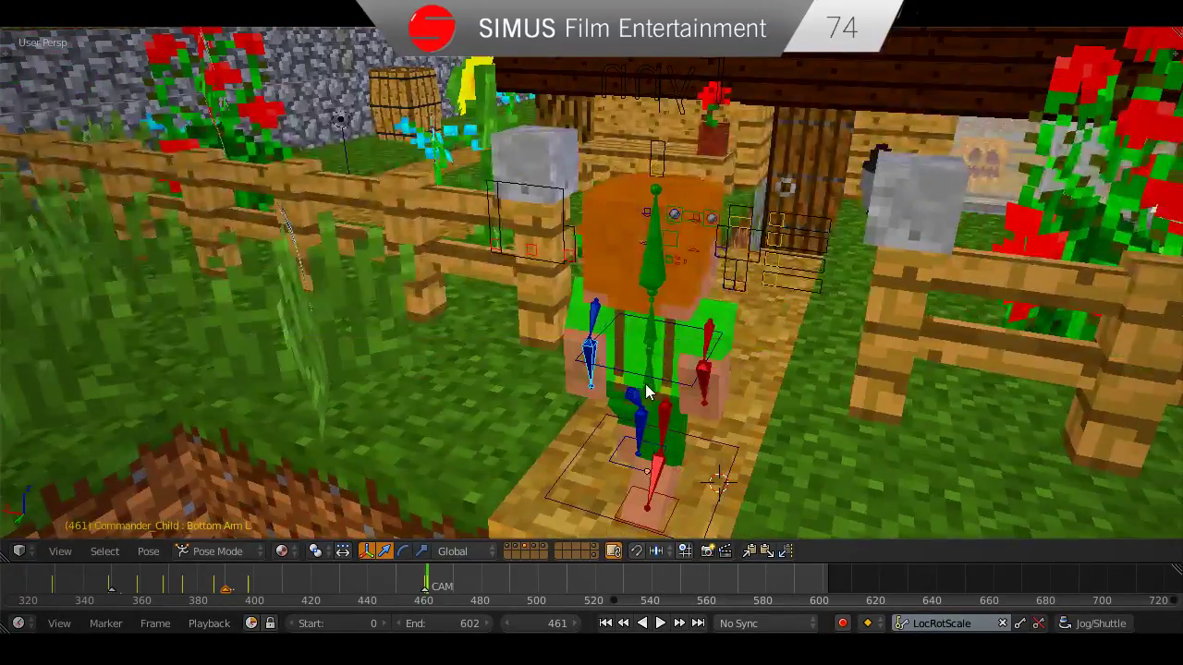
pyautogui.press('Left')
pyautogui.moveTo(649, 410); pyautogui.dragTo(644, 410, button='middle')
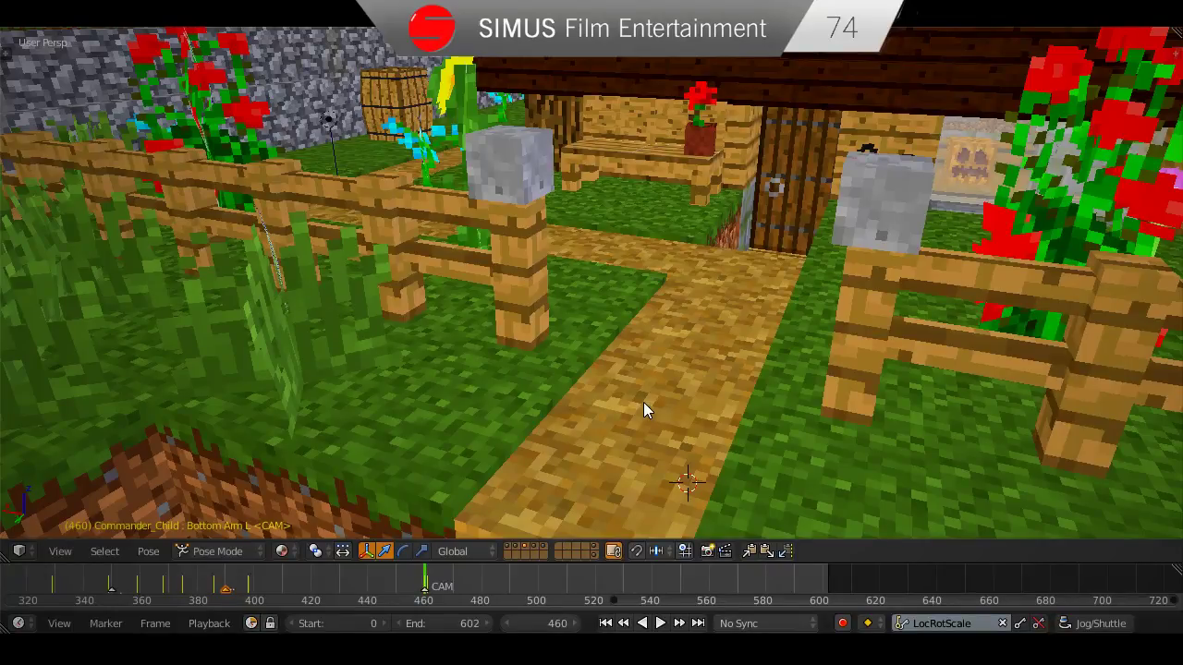
pyautogui.press('Right')
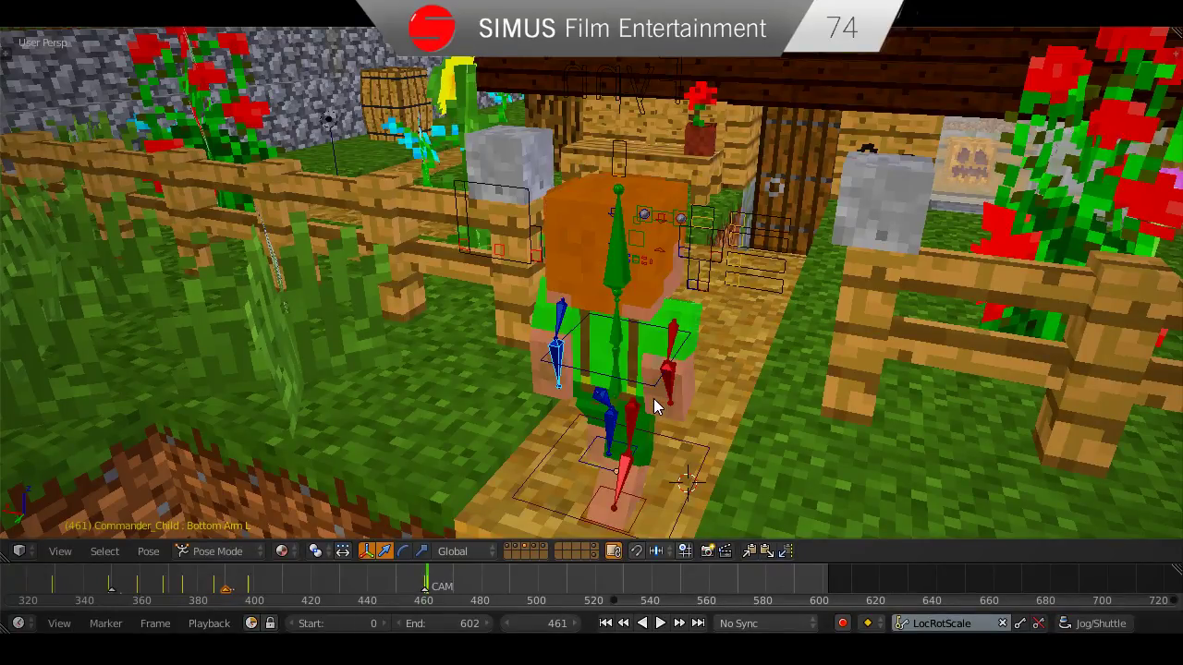
# Select all bones of Commander_Child at frame 461, return to Object Mode and save the file.
pyautogui.moveTo(654, 398); pyautogui.dragTo(565, 382, button='middle')
pyautogui.scroll(1, 564, 383)
pyautogui.press('a')
pyautogui.press('a')
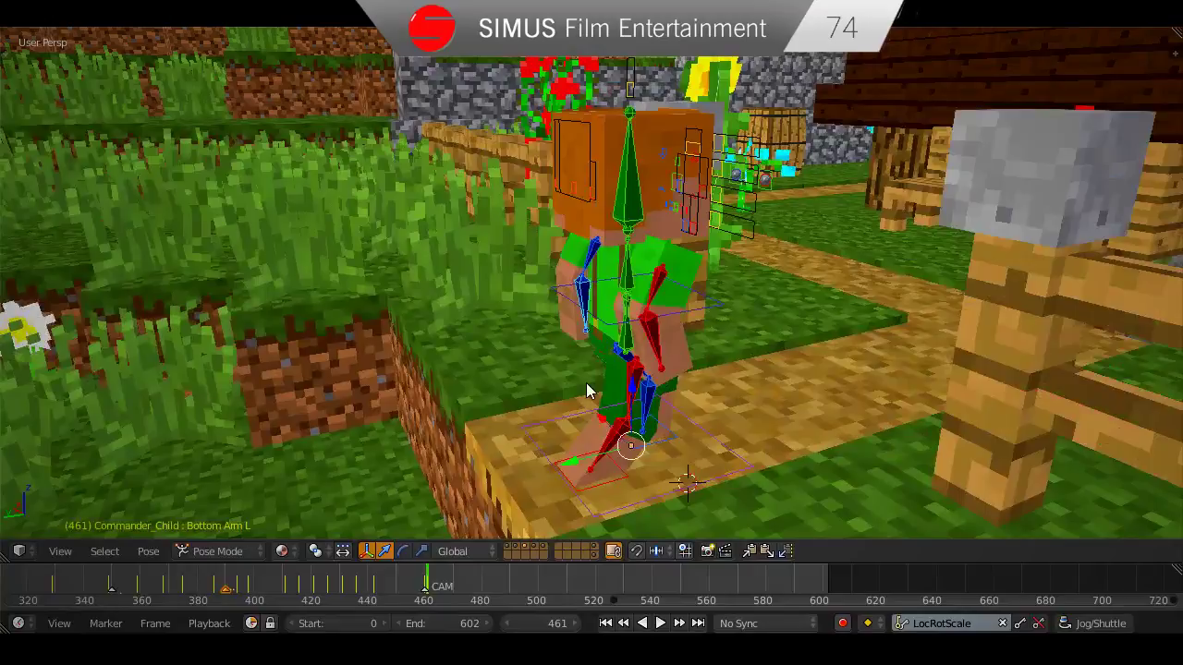
pyautogui.press('Left')
pyautogui.press('Right')
pyautogui.moveTo(689, 377)
pyautogui.mouseDown(button='middle')
pyautogui.moveTo(666, 374)
pyautogui.moveTo(688, 384)
pyautogui.mouseUp(button='middle')
pyautogui.hotkey('ctrl', 'Tab')
pyautogui.hotkey('ctrl', 's')
pyautogui.click(667, 374)
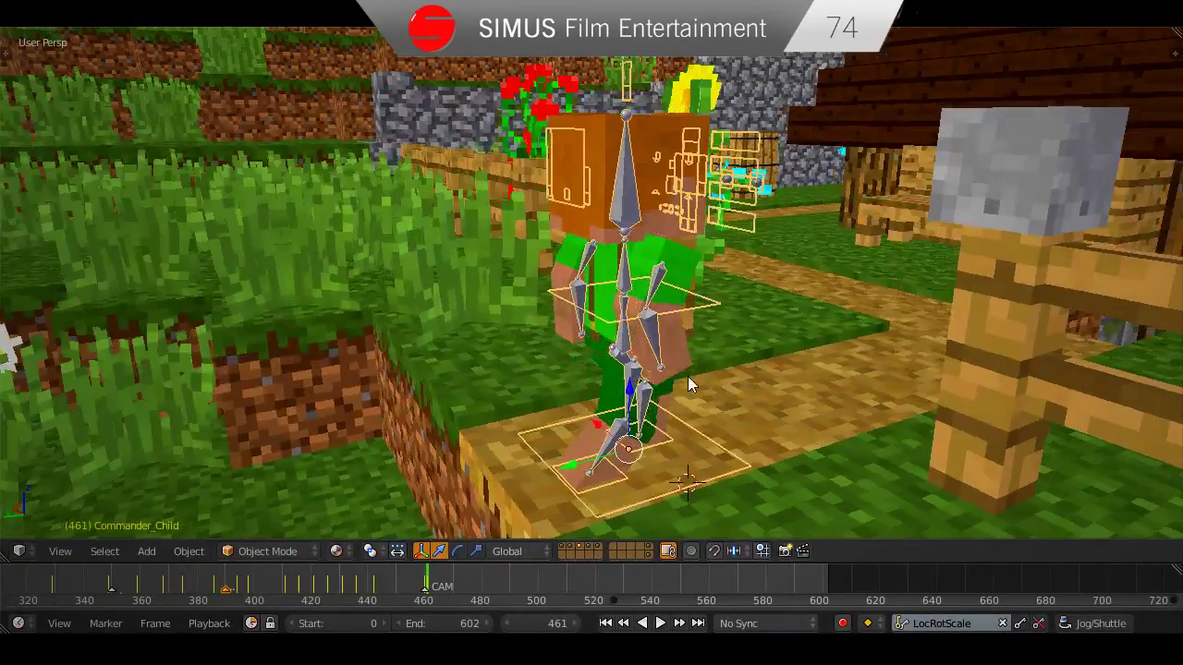
pyautogui.hotkey('ctrl', 's')
pyautogui.click(644, 377)
# Check the cut between frames 460 and 461 and play the shot back through the camera view.
pyautogui.press('Left')
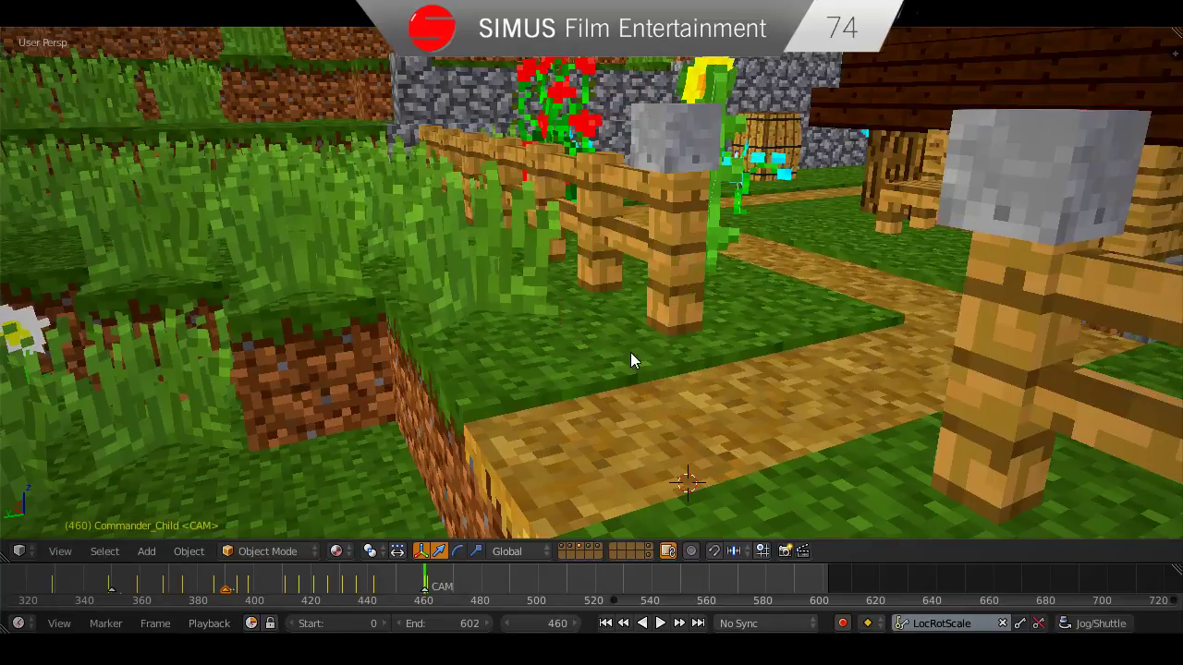
pyautogui.press('Right')
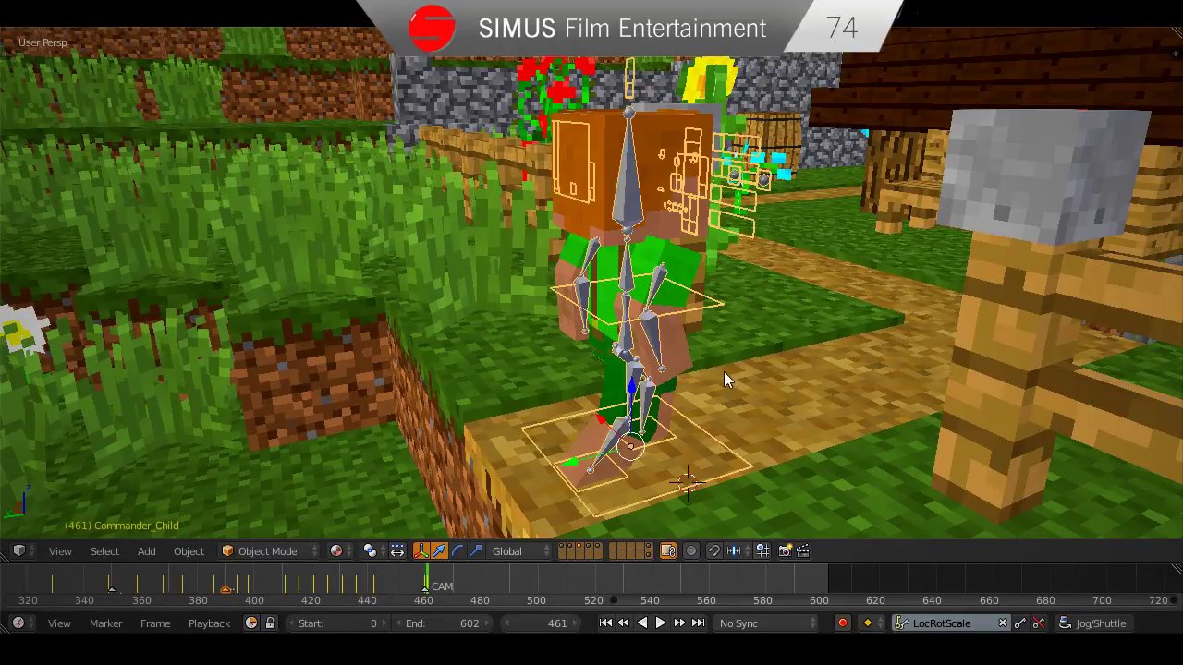
pyautogui.press('Left')
pyautogui.press('Right')
pyautogui.press('KP_0')
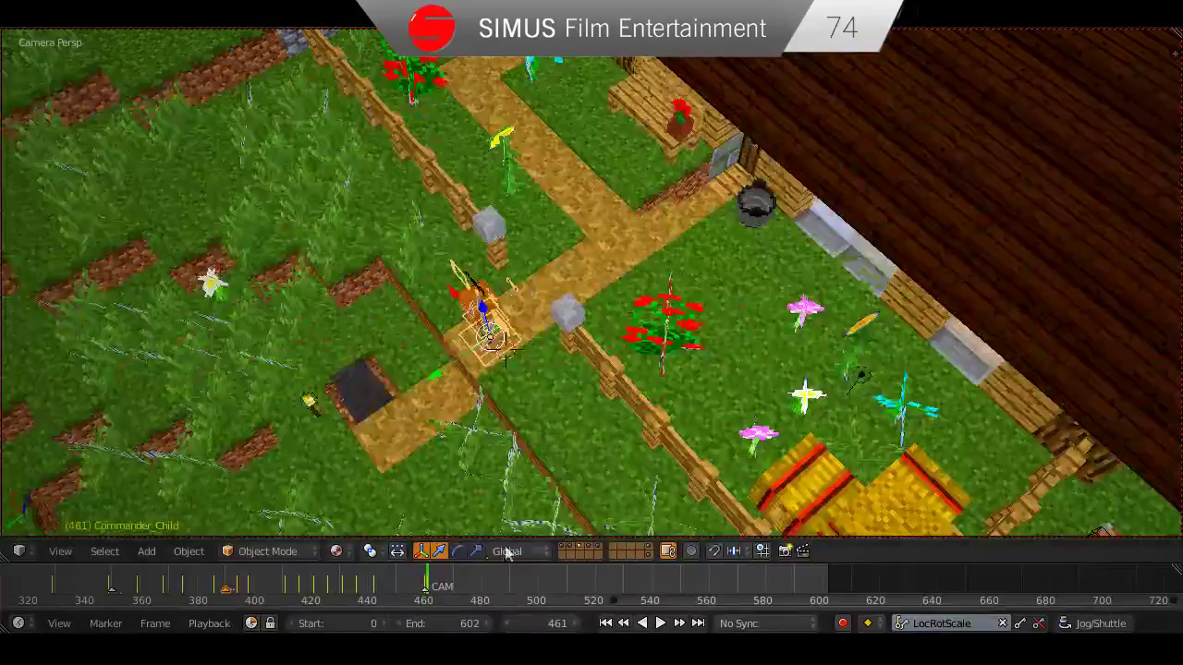
pyautogui.moveTo(348, 578); pyautogui.dragTo(304, 576)
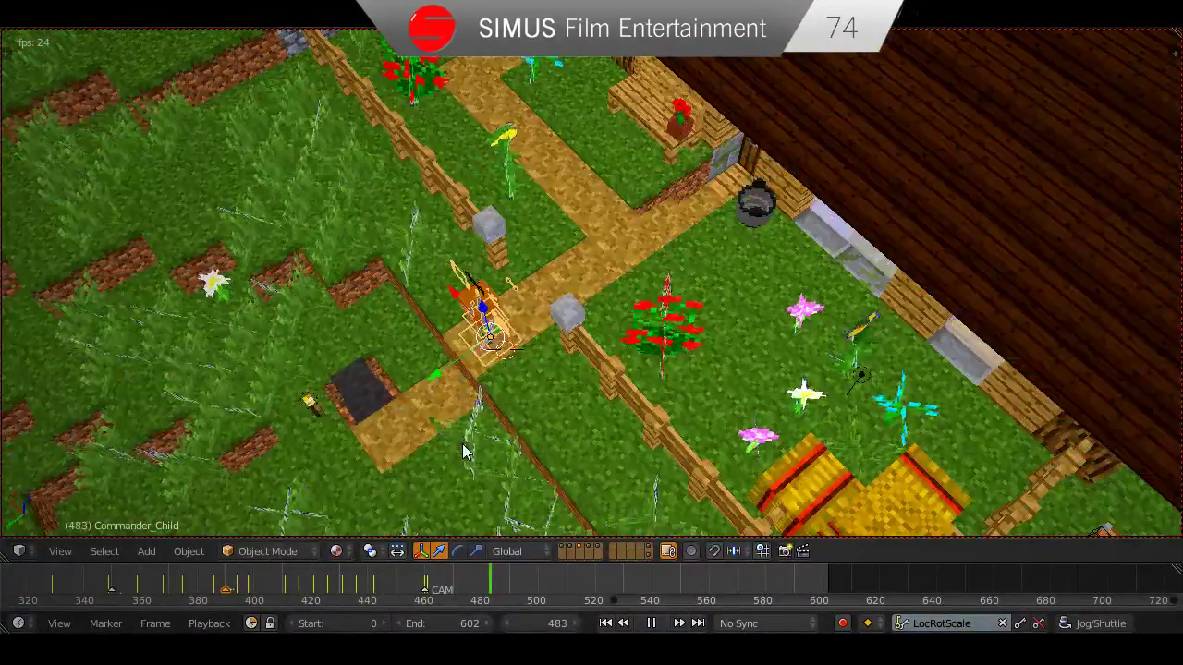
pyautogui.hotkey('alt', 'a')
pyautogui.press('Home')
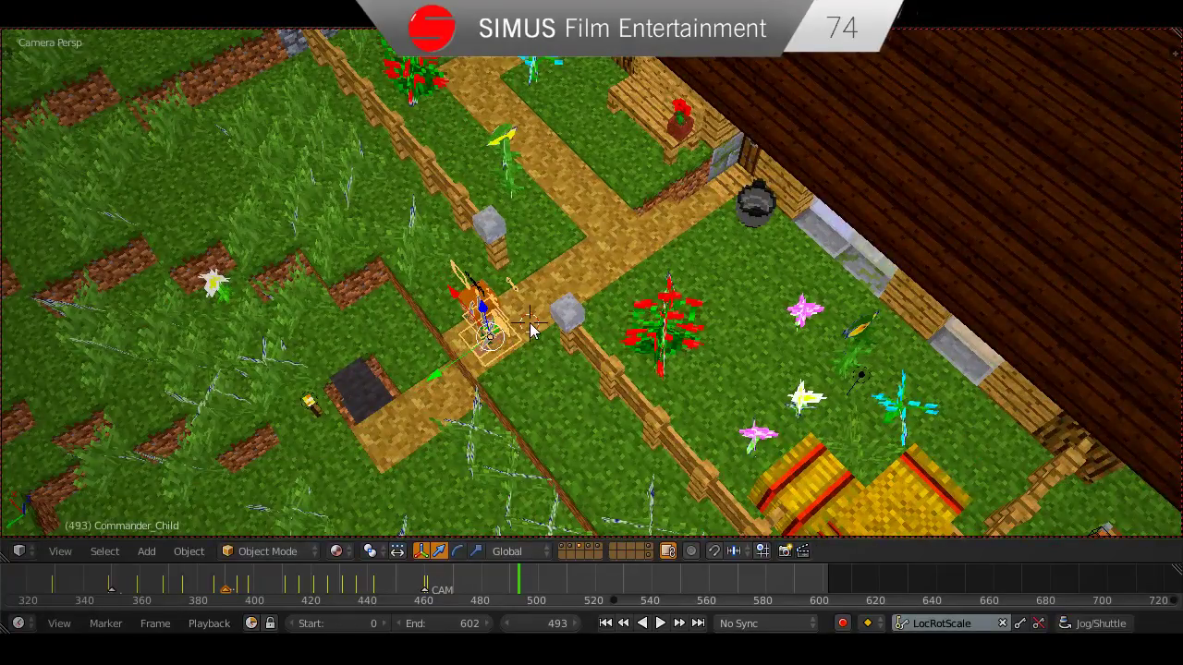
# Select the Grass_Path object and save the file.
pyautogui.rightClick(531, 324)
pyautogui.hotkey('ctrl', 's')
pyautogui.click(534, 325)
pyautogui.scroll(-1, 533, 323)
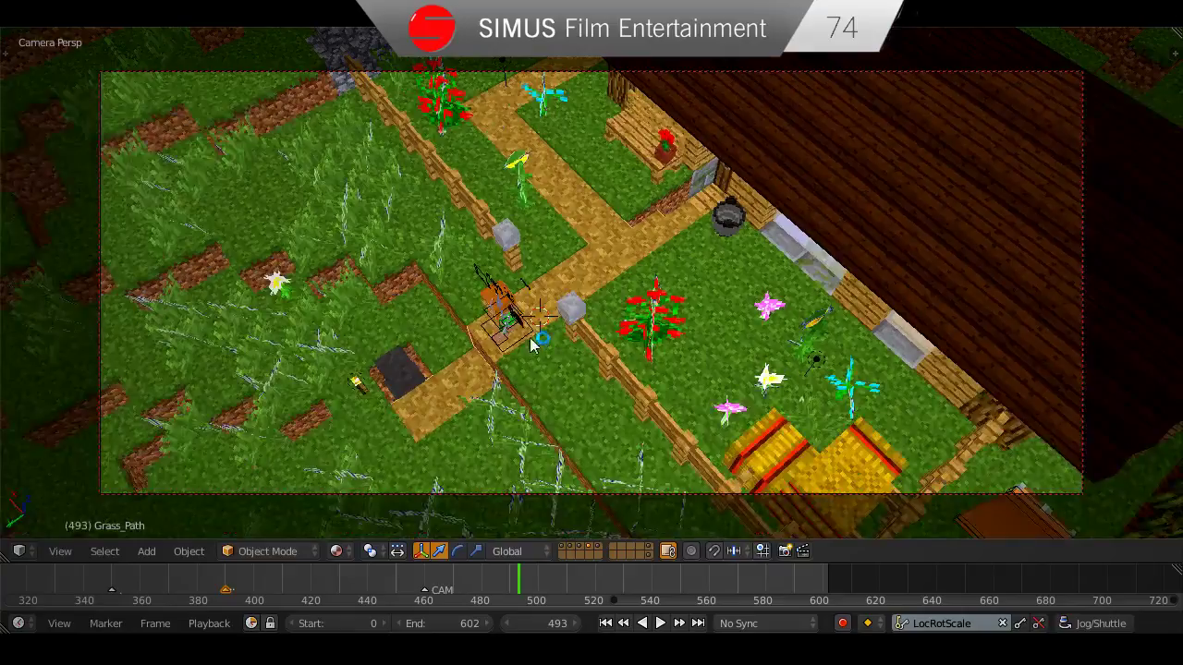
pyautogui.press('KP_0')
pyautogui.press('KP_0')
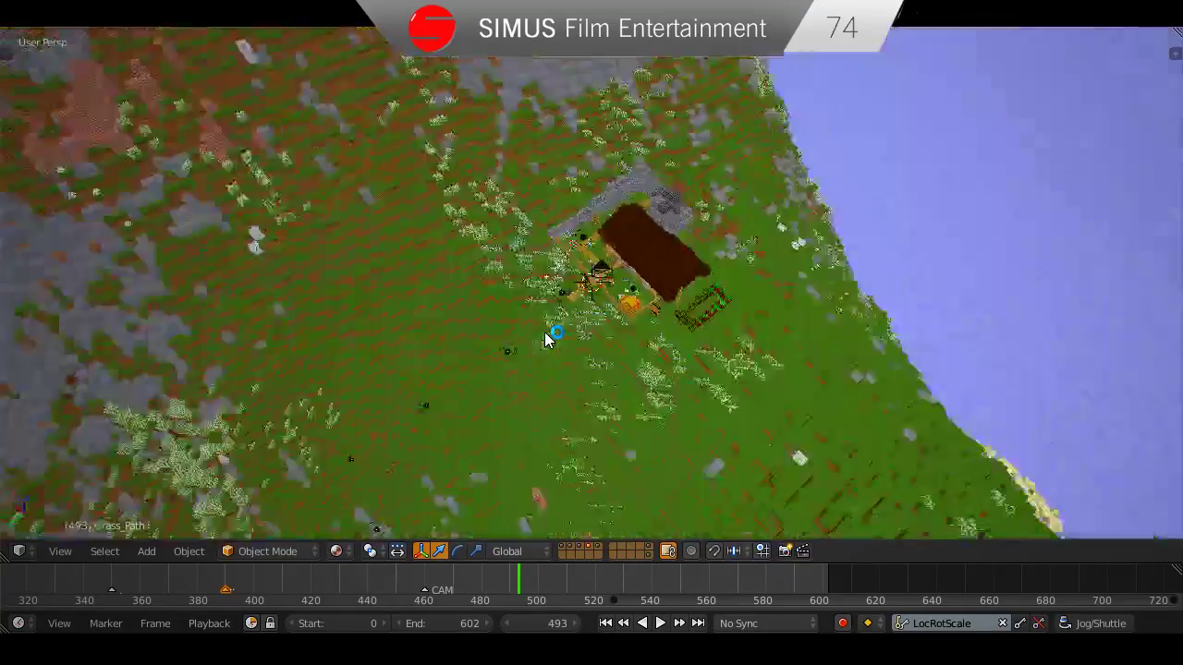
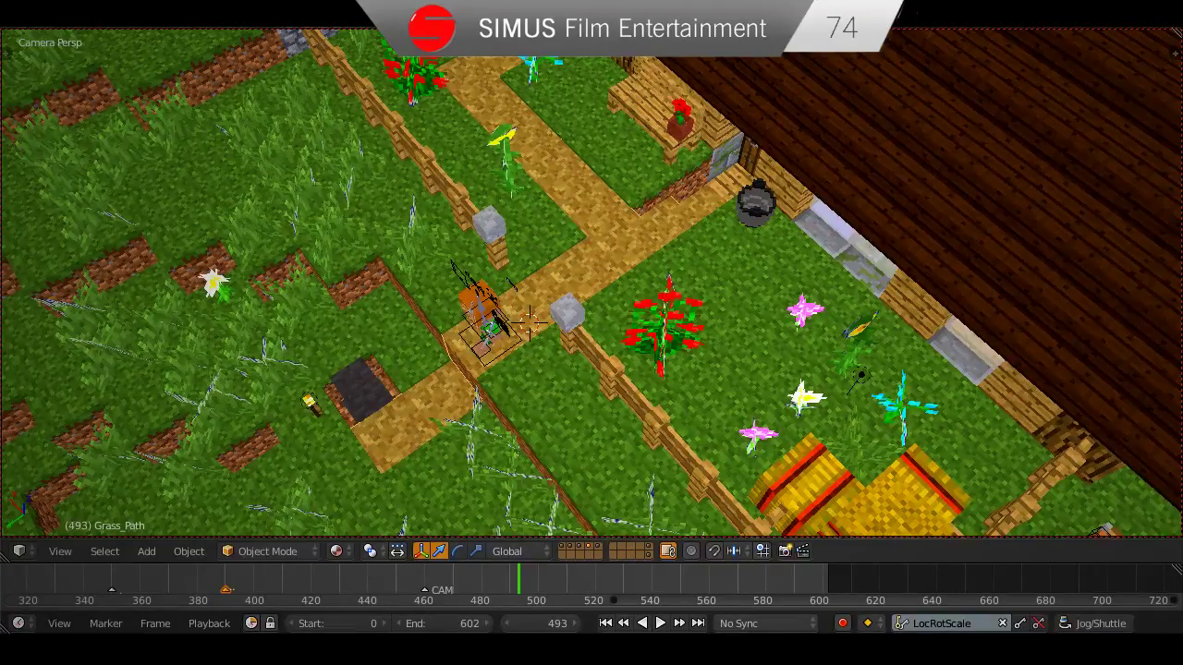
# Go to frame 245 and select the Commander_Child rig sitting on the hilltop.
pyautogui.press('Home')
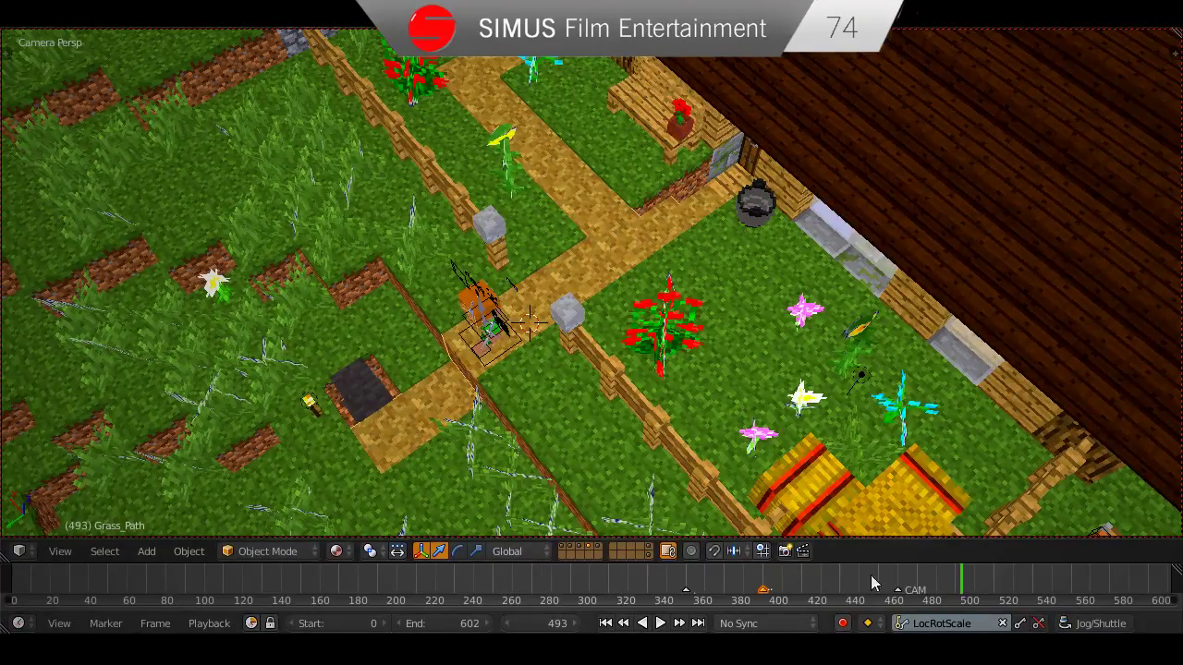
pyautogui.moveTo(958, 580); pyautogui.dragTo(484, 598)
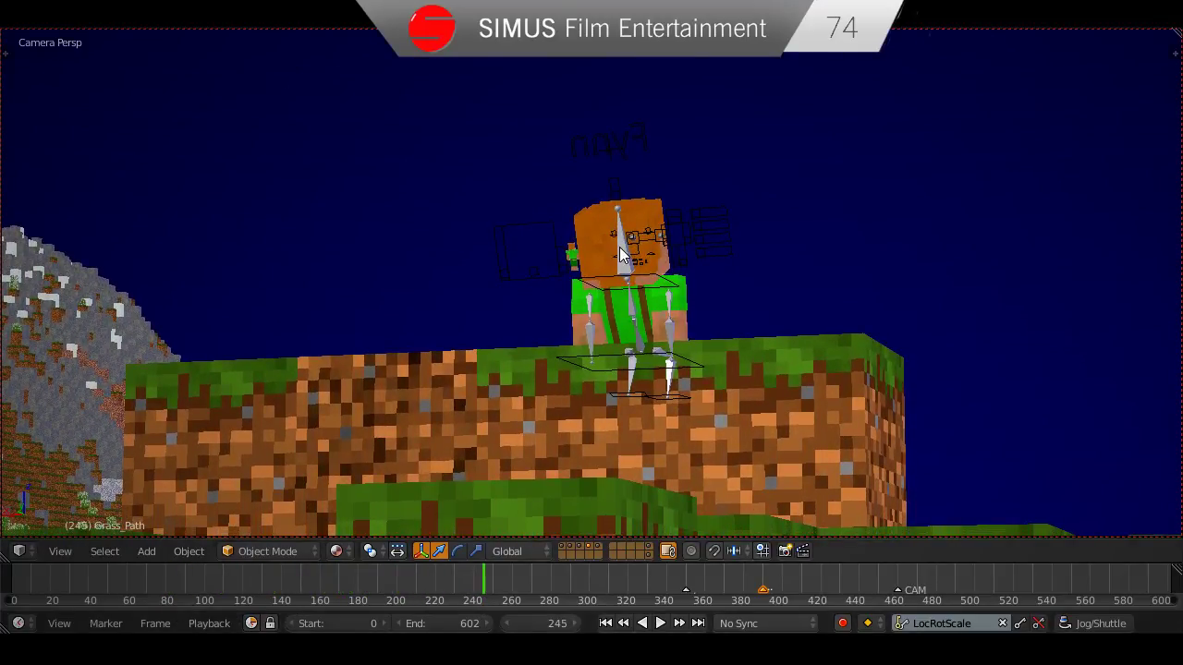
pyautogui.moveTo(622, 257); pyautogui.dragTo(538, 354, button='middle')
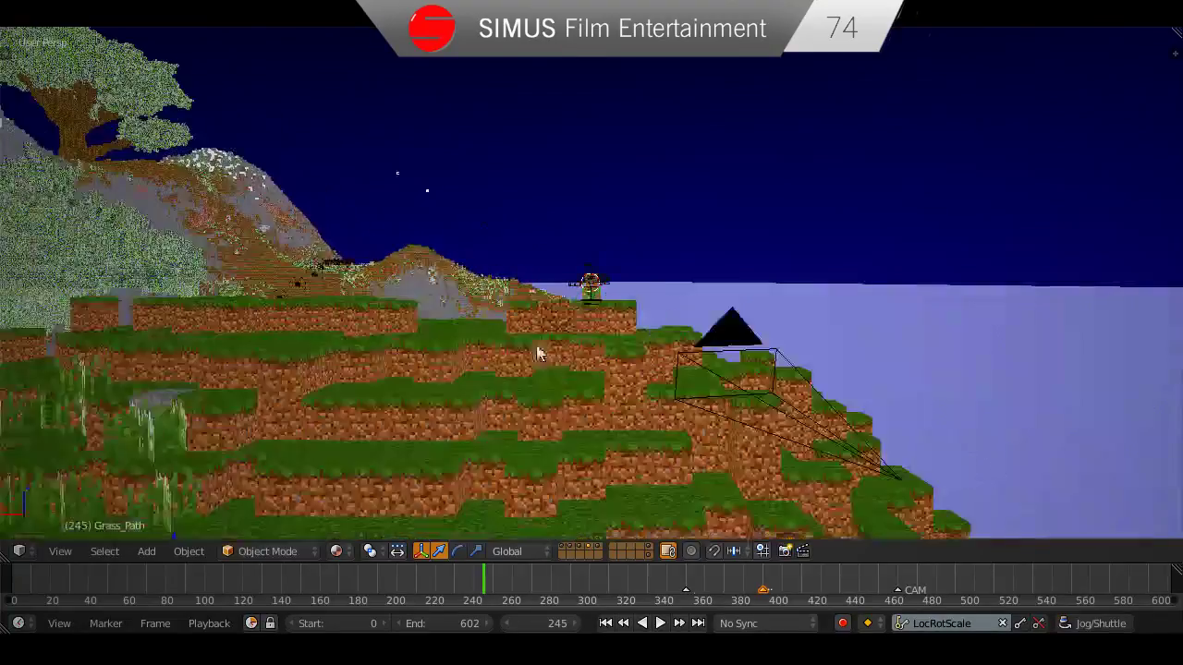
pyautogui.scroll(6, 641, 286)
pyautogui.moveTo(641, 286); pyautogui.dragTo(478, 341, button='middle')
pyautogui.scroll(4, 586, 343)
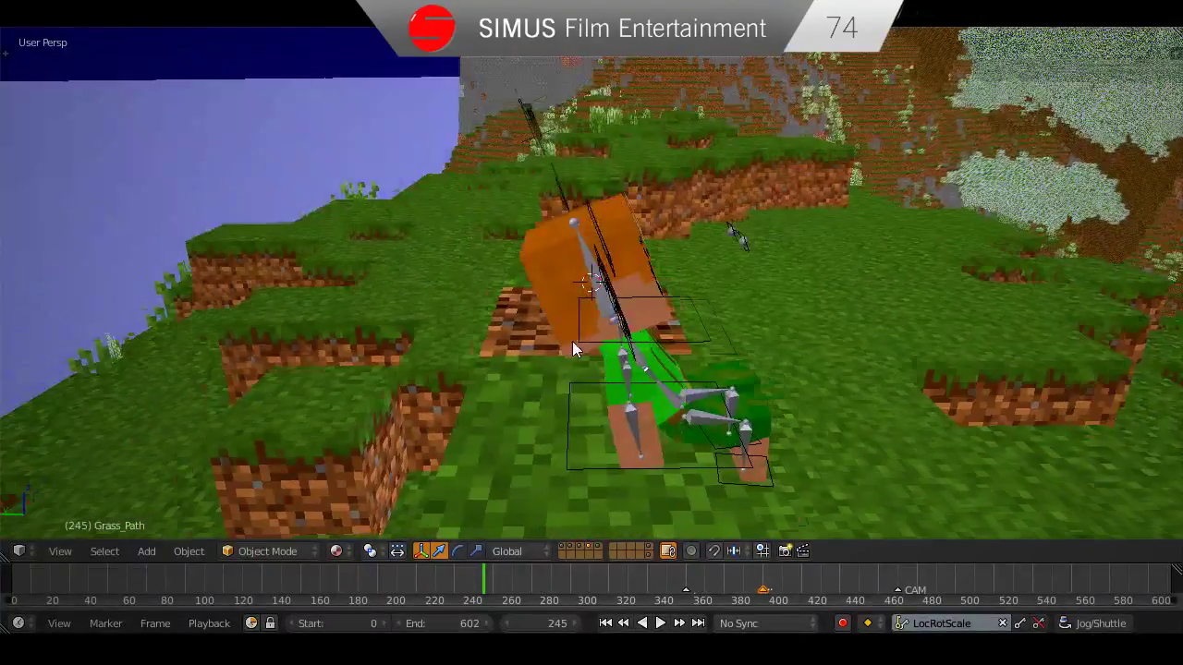
pyautogui.moveTo(572, 349); pyautogui.dragTo(659, 326, button='middle')
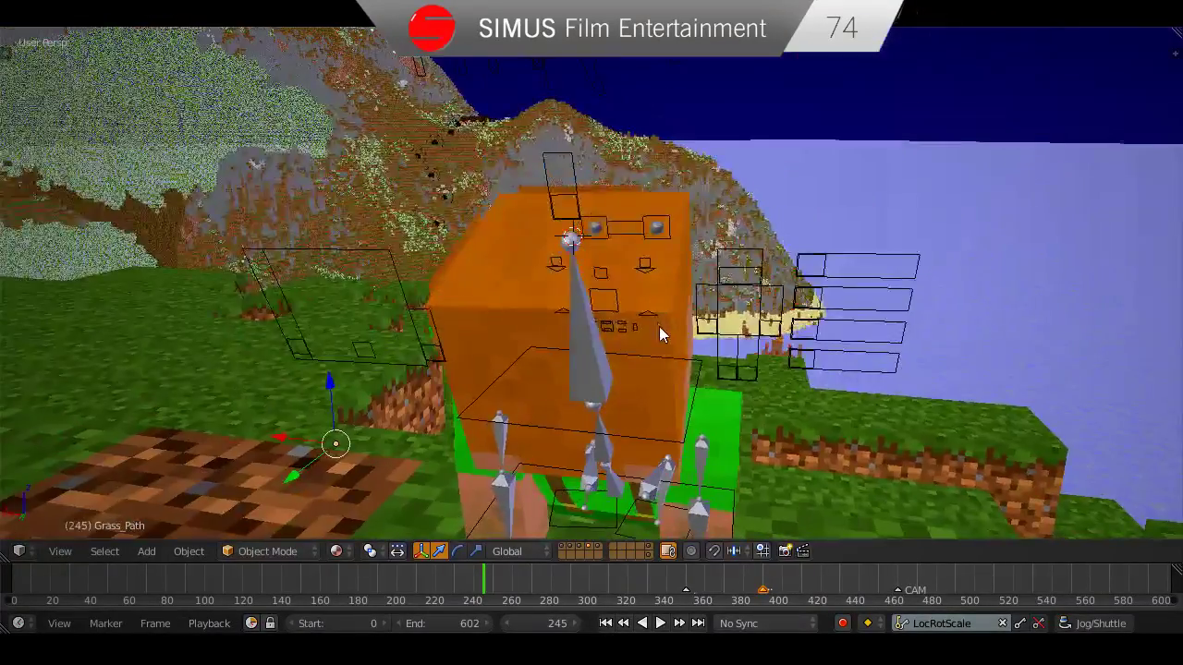
pyautogui.scroll(-3, 642, 347)
pyautogui.moveTo(559, 354); pyautogui.dragTo(606, 312, button='middle')
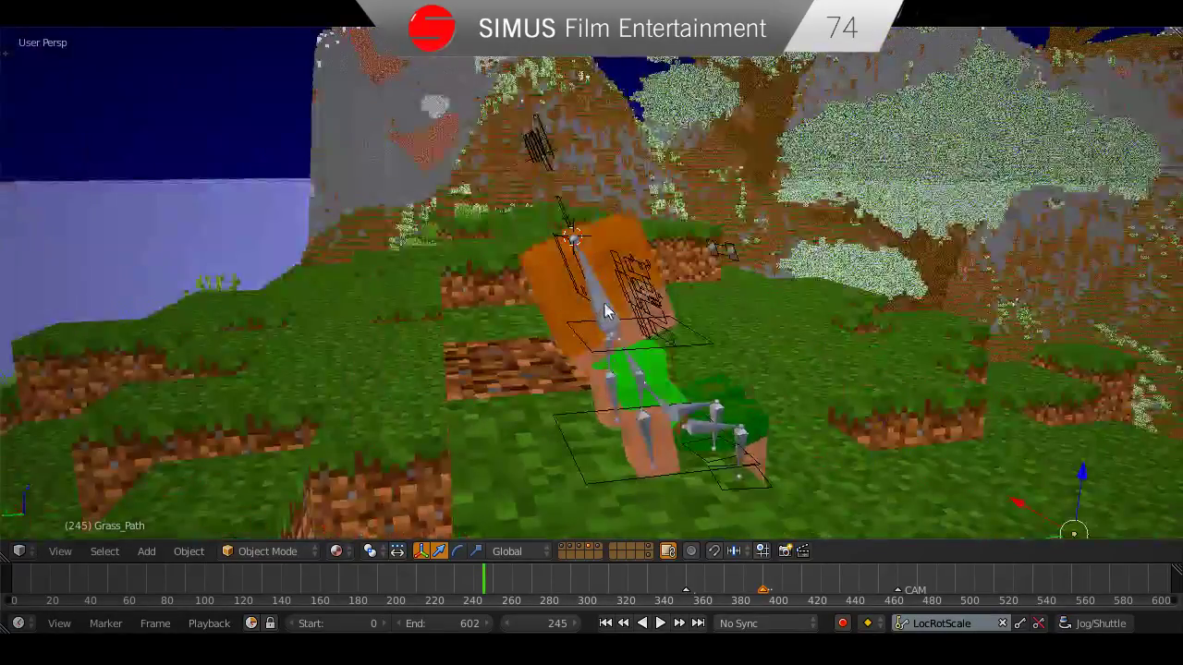
pyautogui.rightClick(604, 311)
pyautogui.scroll(2, 610, 316)
pyautogui.moveTo(623, 361)
pyautogui.mouseDown(button='middle')
pyautogui.moveTo(640, 357)
pyautogui.moveTo(627, 370)
pyautogui.mouseUp(button='middle')
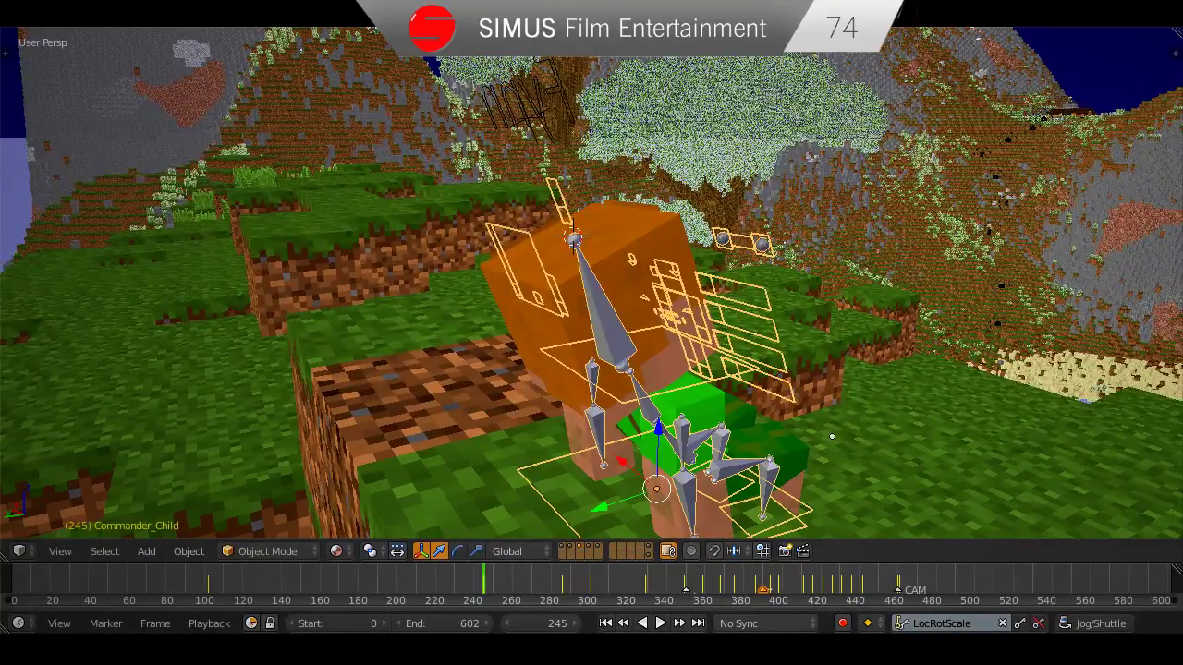
# At frame 248, snap the 3D cursor to the base of Commander_Child's Head bone and return to Object Mode.
pyautogui.moveTo(831, 436); pyautogui.dragTo(583, 467, button='middle')
pyautogui.scroll(-2, 638, 465)
pyautogui.keyDown('alt'); pyautogui.scroll(-3, 633, 469); pyautogui.keyUp('alt')
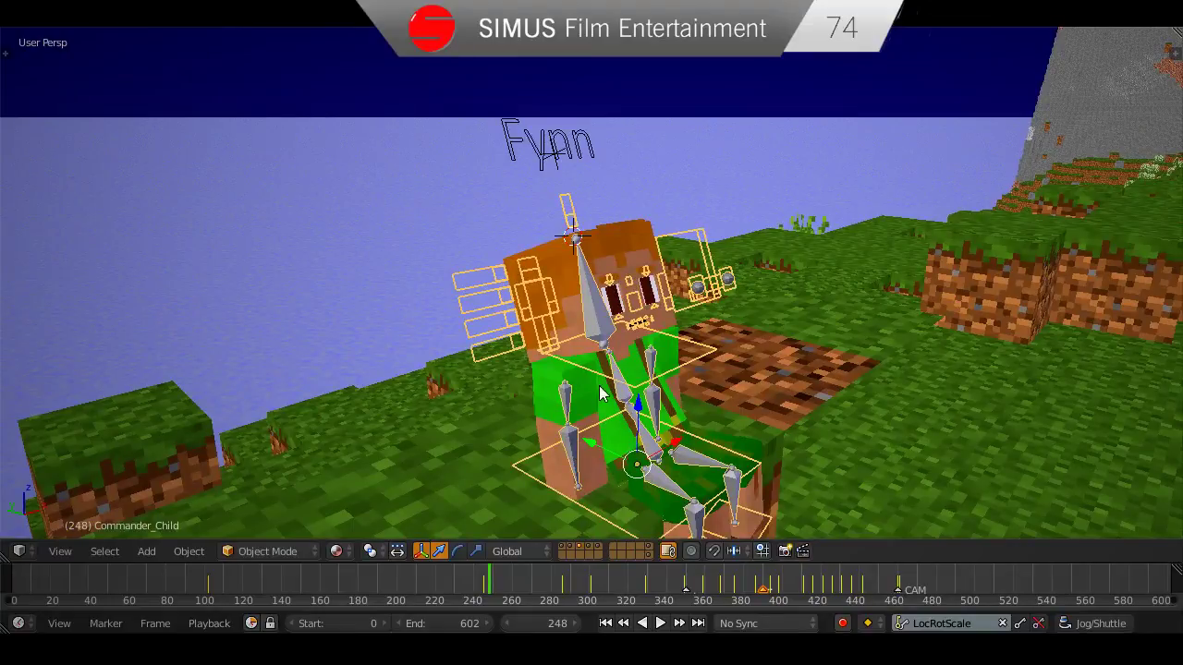
pyautogui.hotkey('ctrl', 'Tab')
pyautogui.rightClick(612, 336)
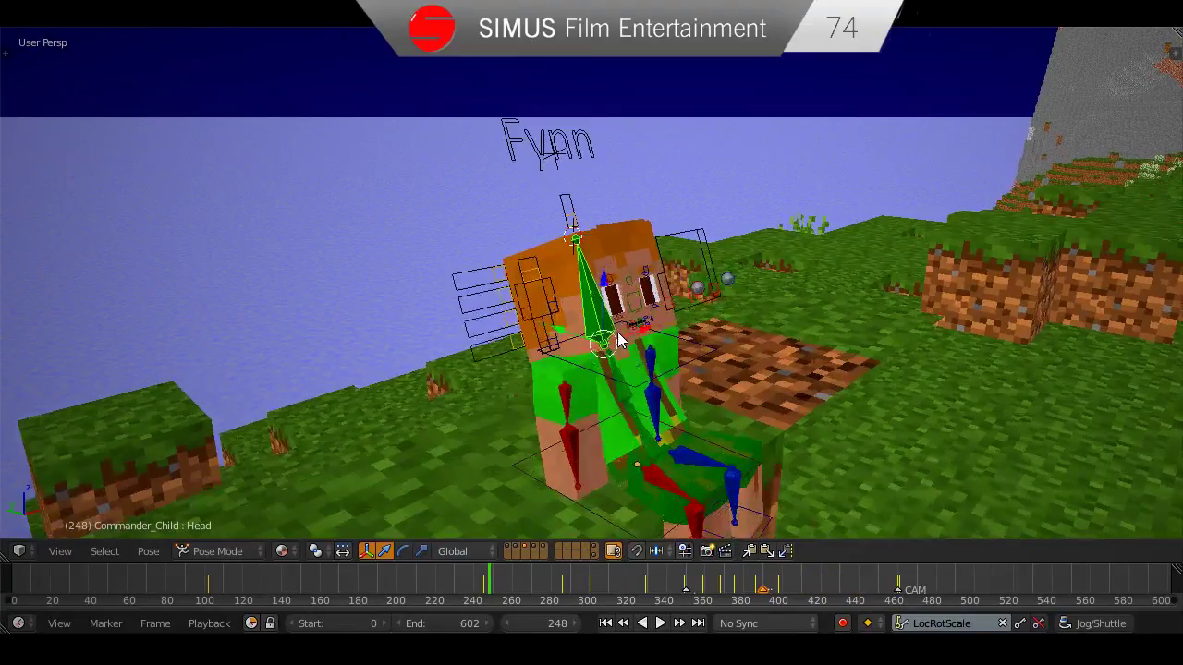
pyautogui.hotkey('shift', 's')
pyautogui.click(589, 396)
pyautogui.keyDown('shift'); pyautogui.moveTo(591, 399); pyautogui.dragTo(614, 439, button='middle'); pyautogui.keyUp('shift')
pyautogui.hotkey('ctrl', 'Tab')
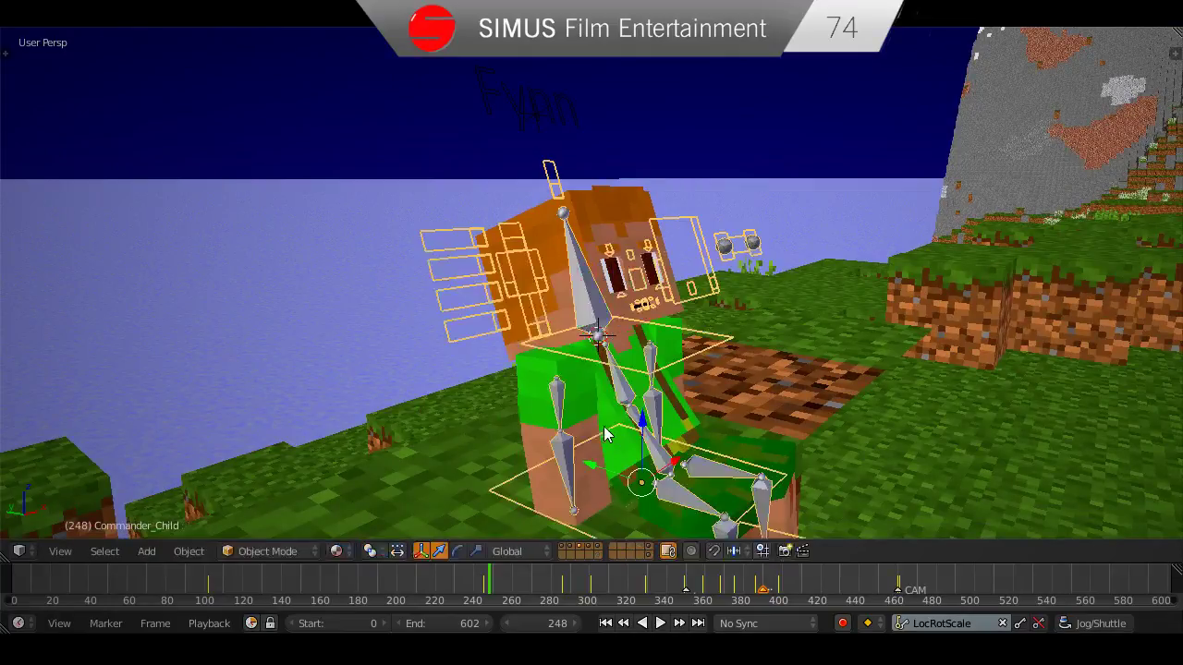
# Add a cube at the 3D cursor, scale it to roughly the size of Commander_Child's head and save the file.
pyautogui.hotkey('shift', 'a')
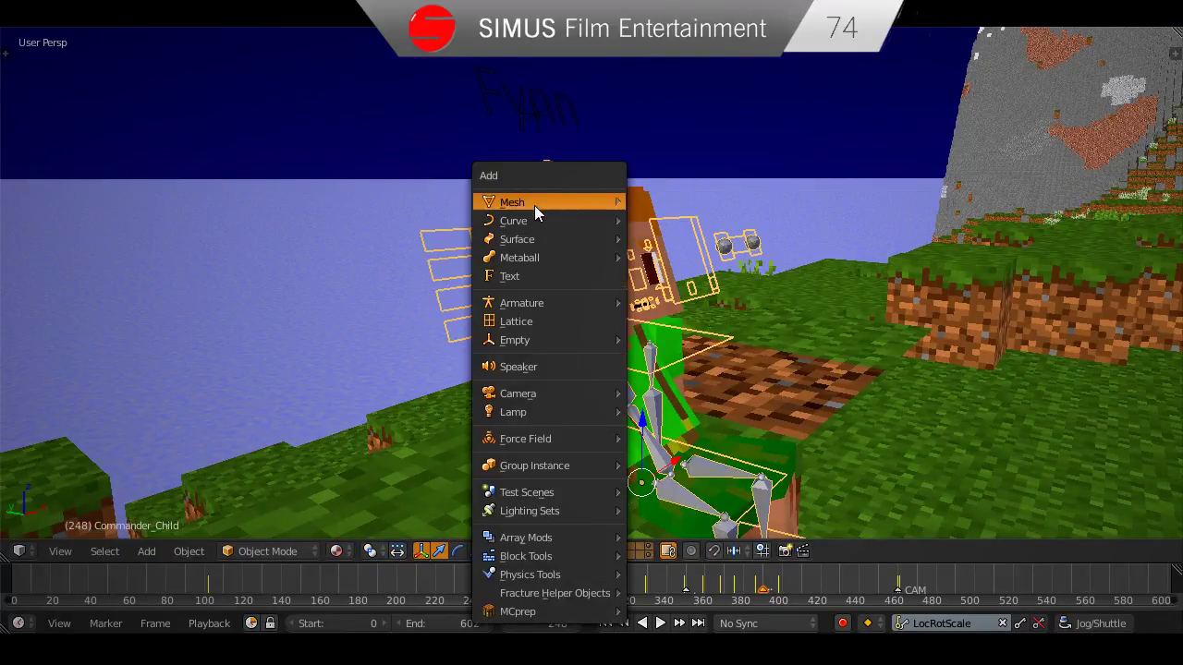
pyautogui.moveTo(534, 202)
pyautogui.click(730, 214)
pyautogui.press('s')
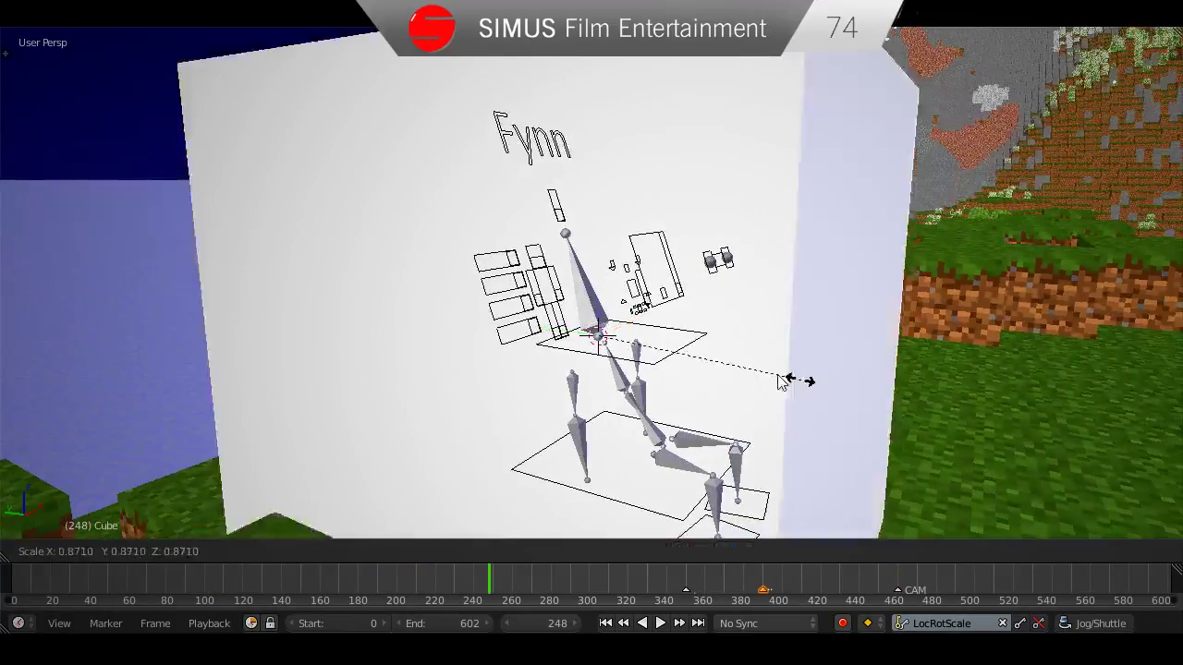
pyautogui.click(641, 348)
pyautogui.moveTo(641, 349); pyautogui.dragTo(679, 353, button='middle')
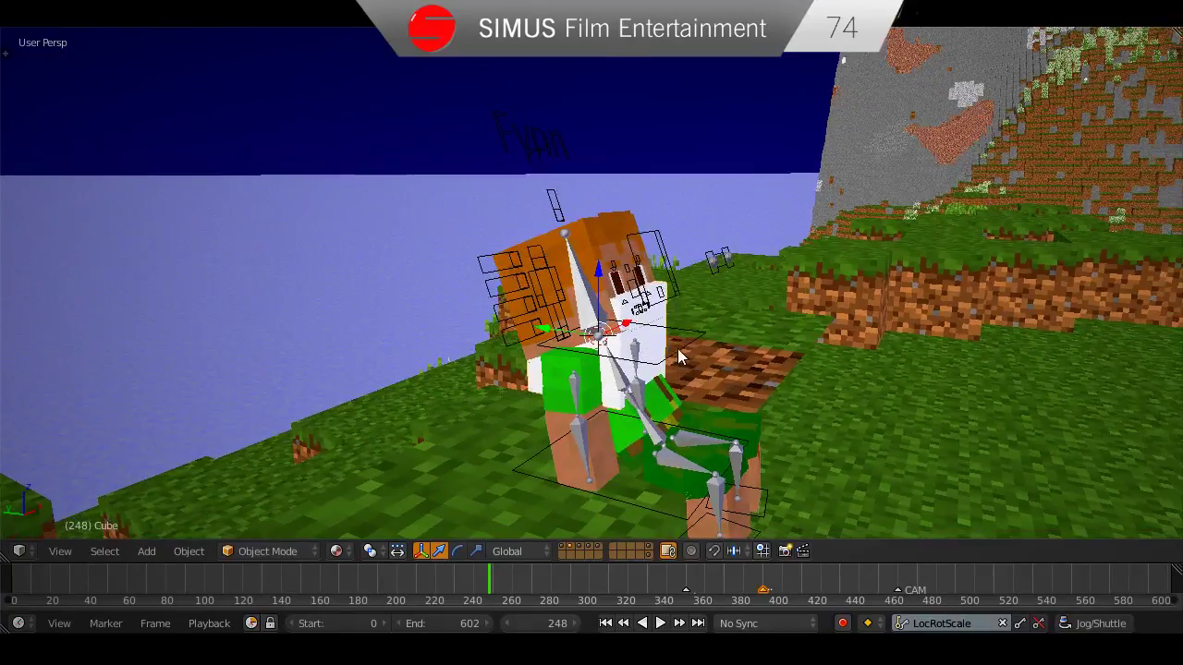
pyautogui.press('s')
pyautogui.click(696, 355)
pyautogui.hotkey('ctrl', 's')
pyautogui.click(696, 354)
pyautogui.scroll(1, 709, 400)
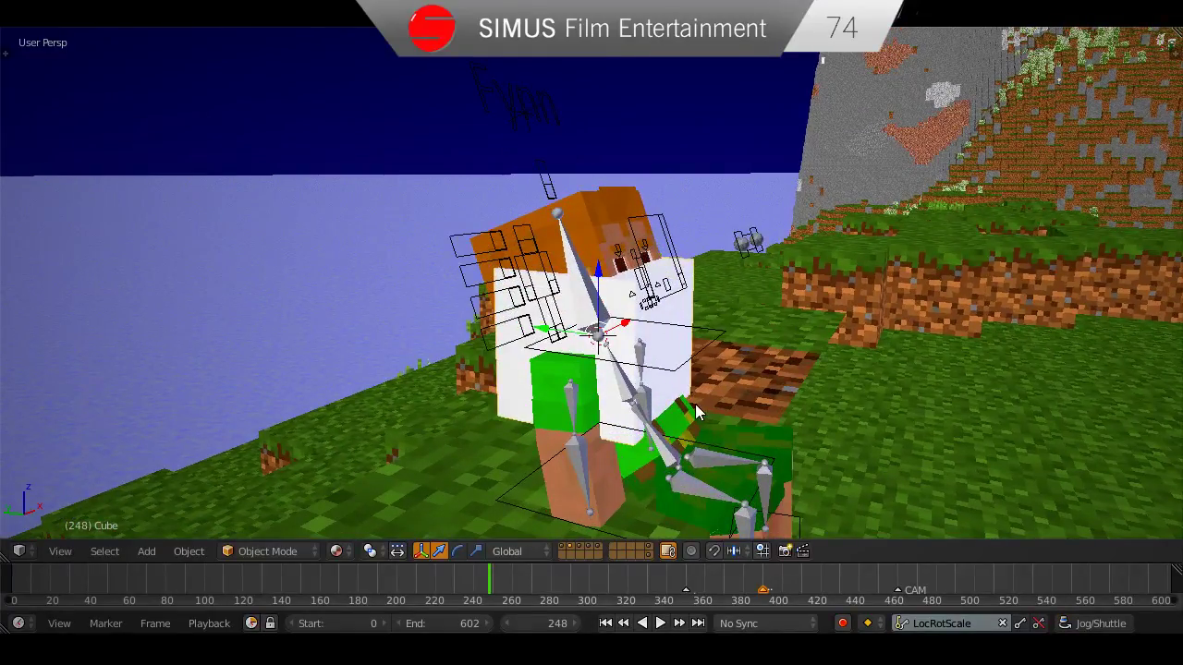
# Raise the cube along Z to head height and rotate it about -20 degrees around the global X axis.
pyautogui.press('g')
pyautogui.press('z')
pyautogui.click(707, 351)
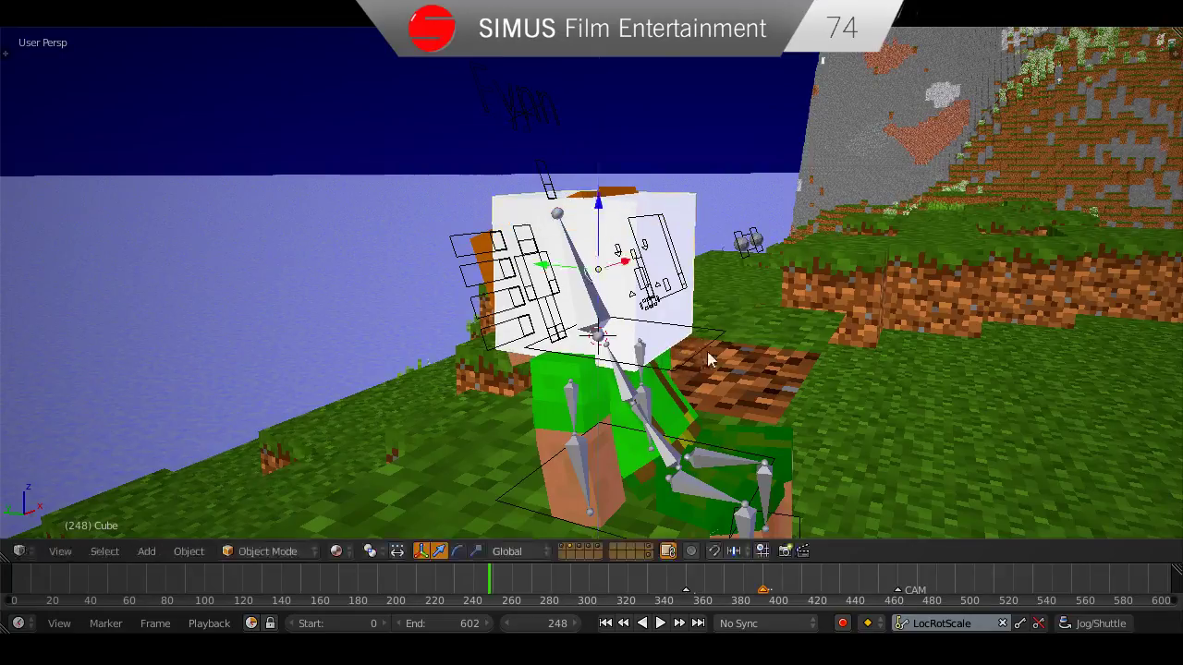
pyautogui.moveTo(707, 351); pyautogui.dragTo(717, 375, button='middle')
pyautogui.press('r')
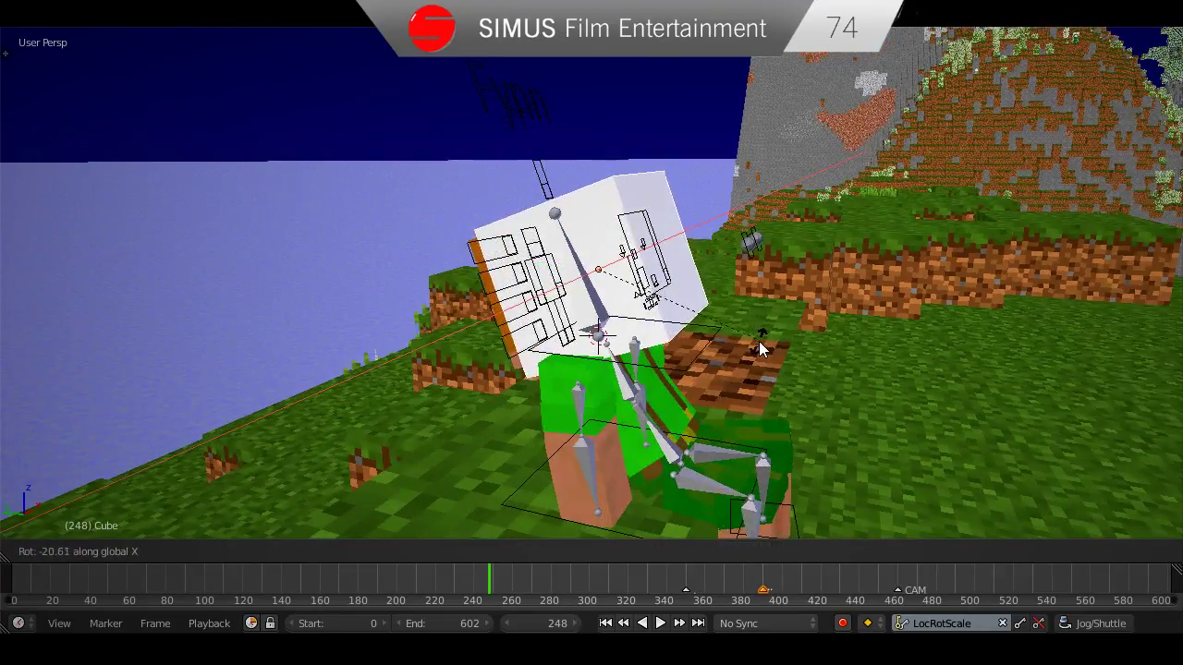
pyautogui.click(763, 335)
# Shift the cube so that it encloses Commander_Child's tilted head, and save the file.
pyautogui.moveTo(763, 336); pyautogui.dragTo(478, 406, button='middle')
pyautogui.press('g')
pyautogui.click(660, 354)
pyautogui.hotkey('ctrl', 's')
pyautogui.click(476, 405)
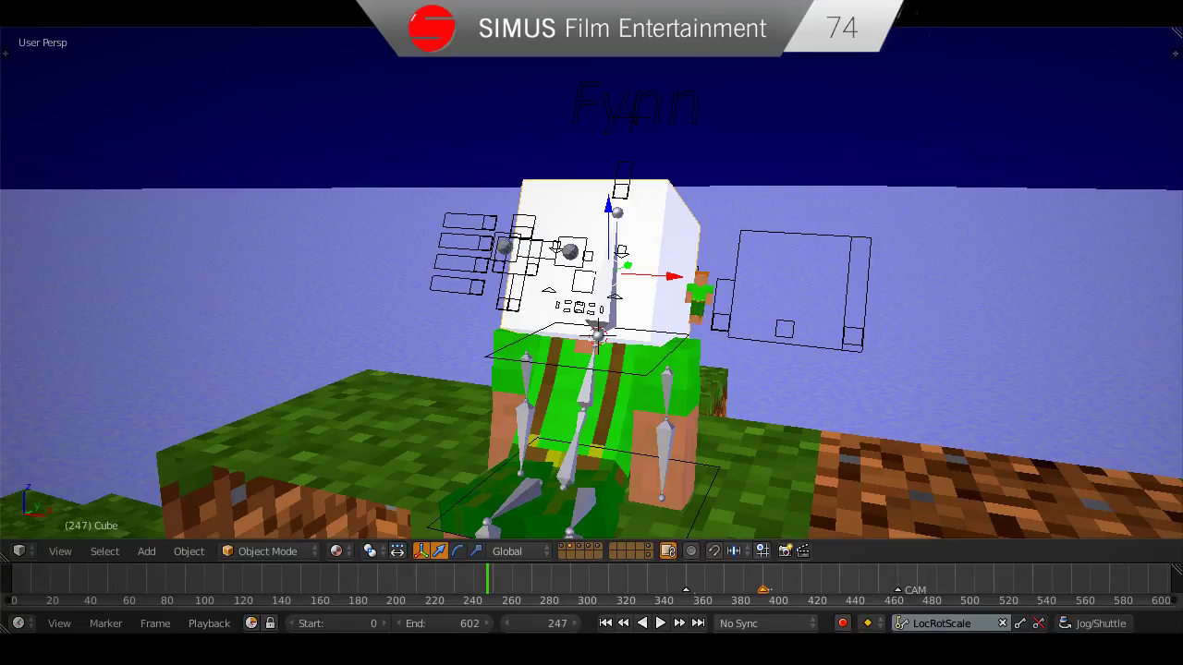
# In Edit Mode, add a horizontal loop cut around the cube and slide it down toward the lower edge.
pyautogui.moveTo(522, 432); pyautogui.dragTo(650, 388, button='middle')
pyautogui.press('Tab')
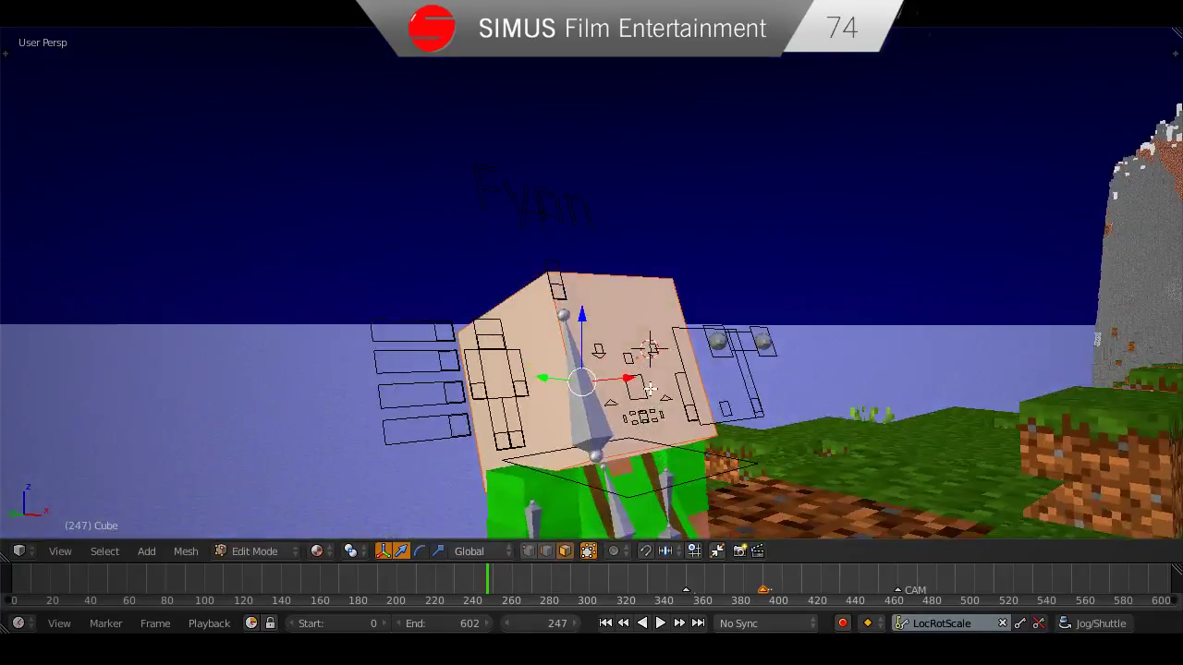
pyautogui.hotkey('ctrl', 'r')
pyautogui.click(676, 348)
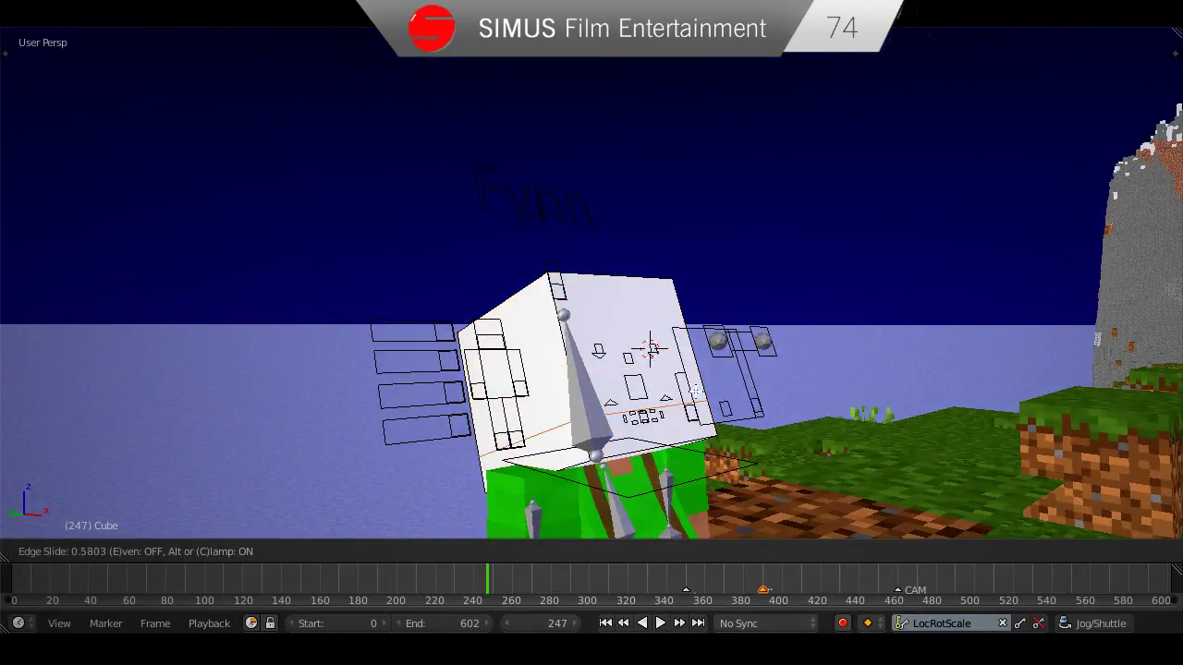
pyautogui.click(698, 396)
pyautogui.moveTo(698, 396); pyautogui.dragTo(733, 393, button='middle')
# Add a vertical loop cut across the cube's sides and top, slid toward the back of the head.
pyautogui.hotkey('ctrl', 'r')
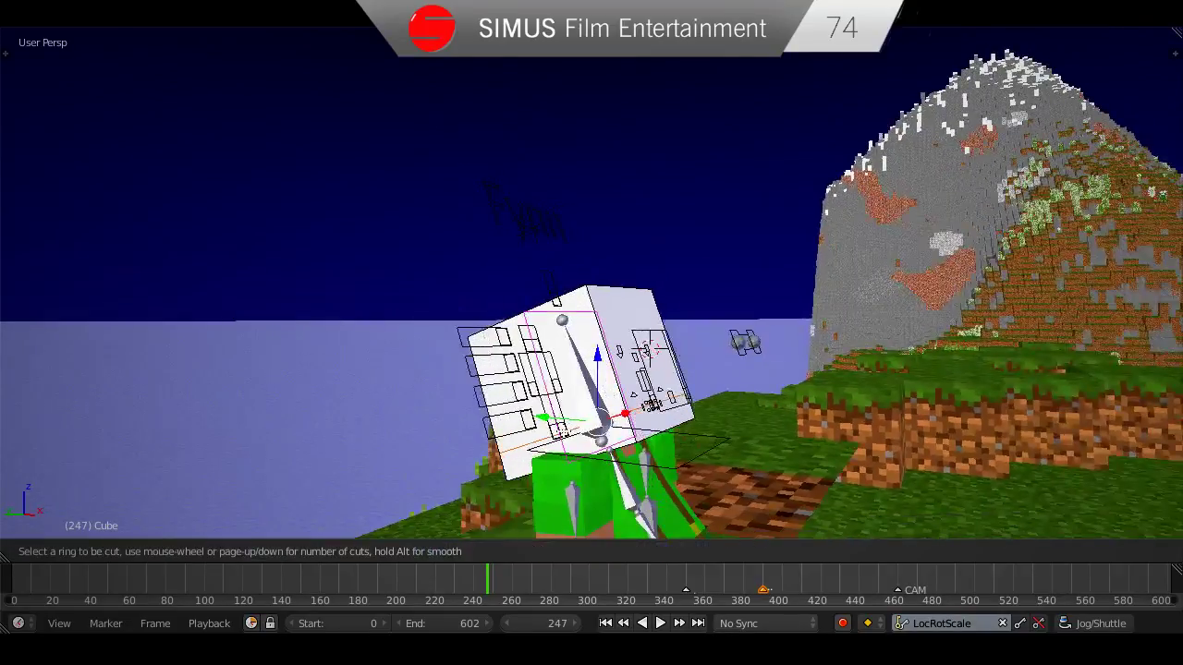
pyautogui.click(563, 431)
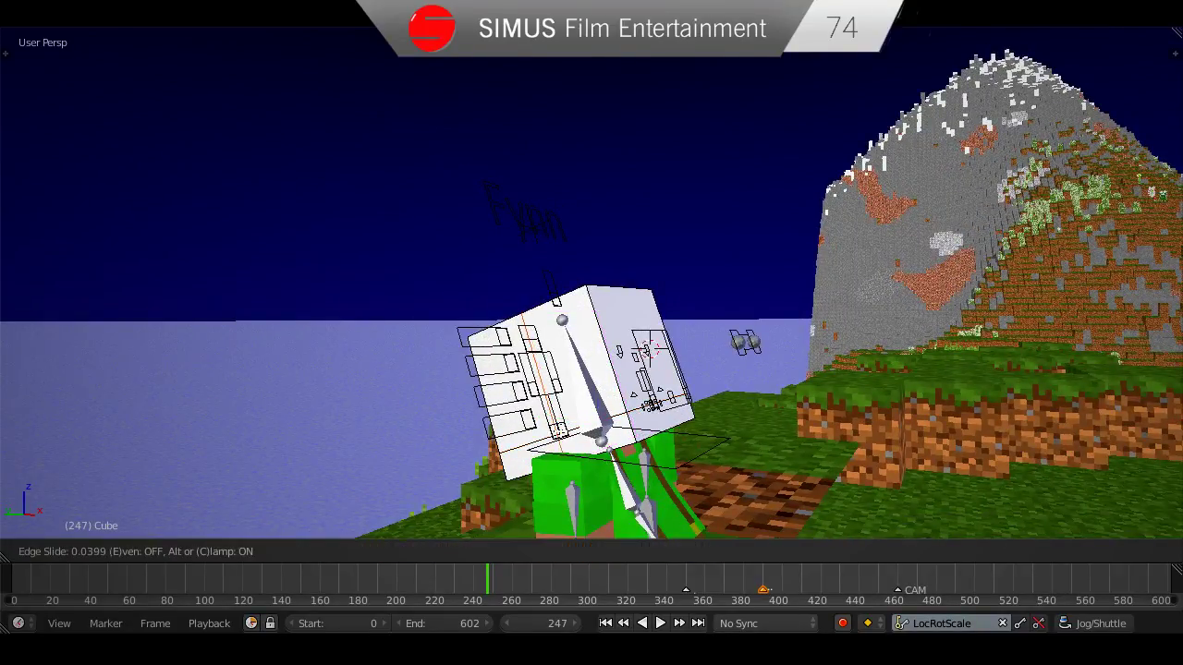
pyautogui.click(532, 348)
pyautogui.moveTo(532, 352); pyautogui.dragTo(548, 450, button='middle')
pyautogui.scroll(2, 549, 450)
pyautogui.moveTo(541, 388); pyautogui.dragTo(568, 545, button='middle')
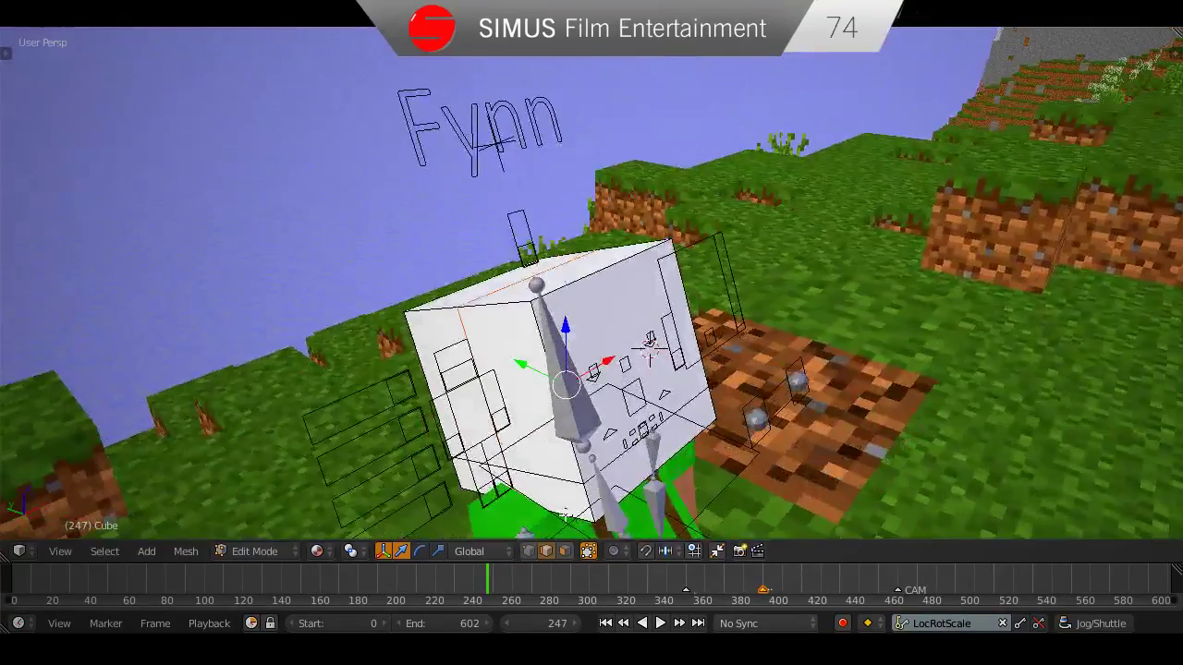
# Separate the cube's upper front, forward side and forward top faces into their own object and return to Object Mode.
pyautogui.rightClick(520, 392)
pyautogui.keyDown('shift'); pyautogui.rightClick(595, 328); pyautogui.keyUp('shift')
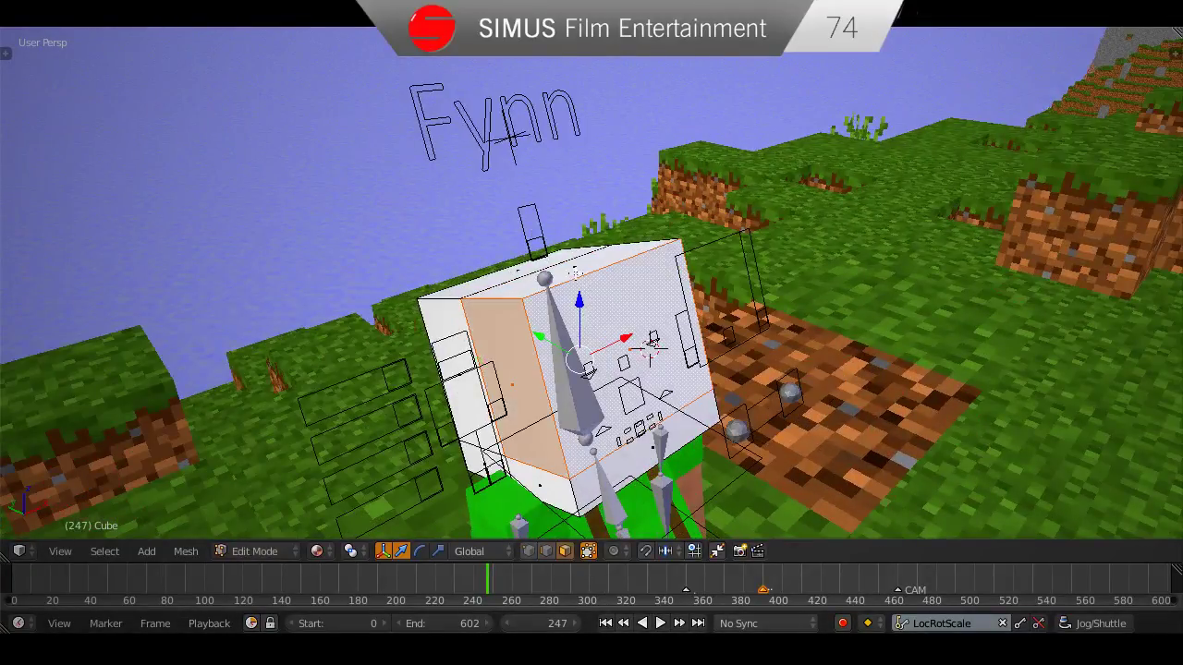
pyautogui.keyDown('shift'); pyautogui.rightClick(579, 271); pyautogui.keyUp('shift')
pyautogui.moveTo(776, 392); pyautogui.dragTo(705, 379, button='middle')
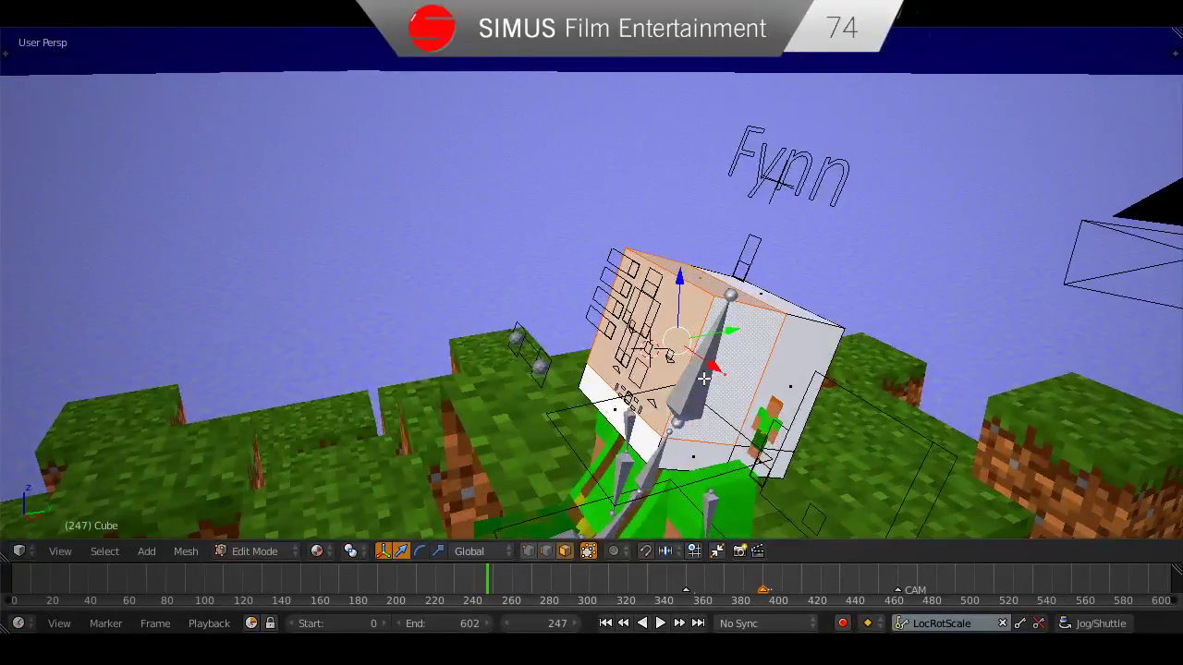
pyautogui.press('p')
pyautogui.click(704, 379)
pyautogui.press('Tab')
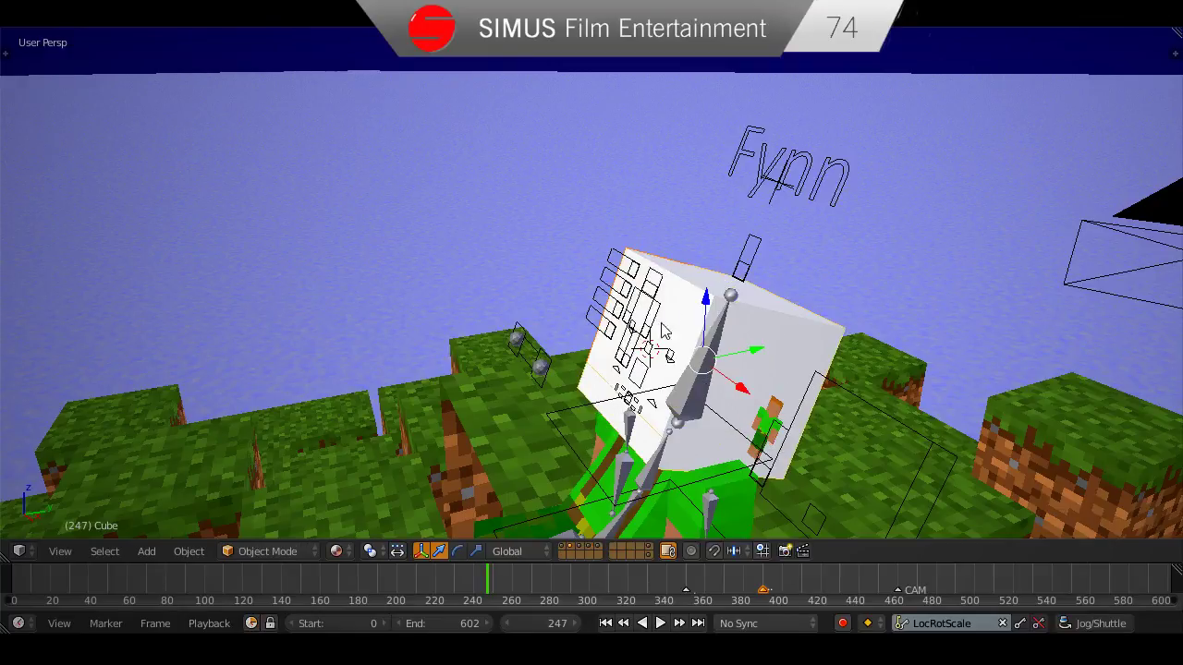
# Select the cube's remaining rear and lower section and show its modifier properties in a new Properties editor beside the viewport.
pyautogui.moveTo(689, 293); pyautogui.dragTo(775, 360, button='middle')
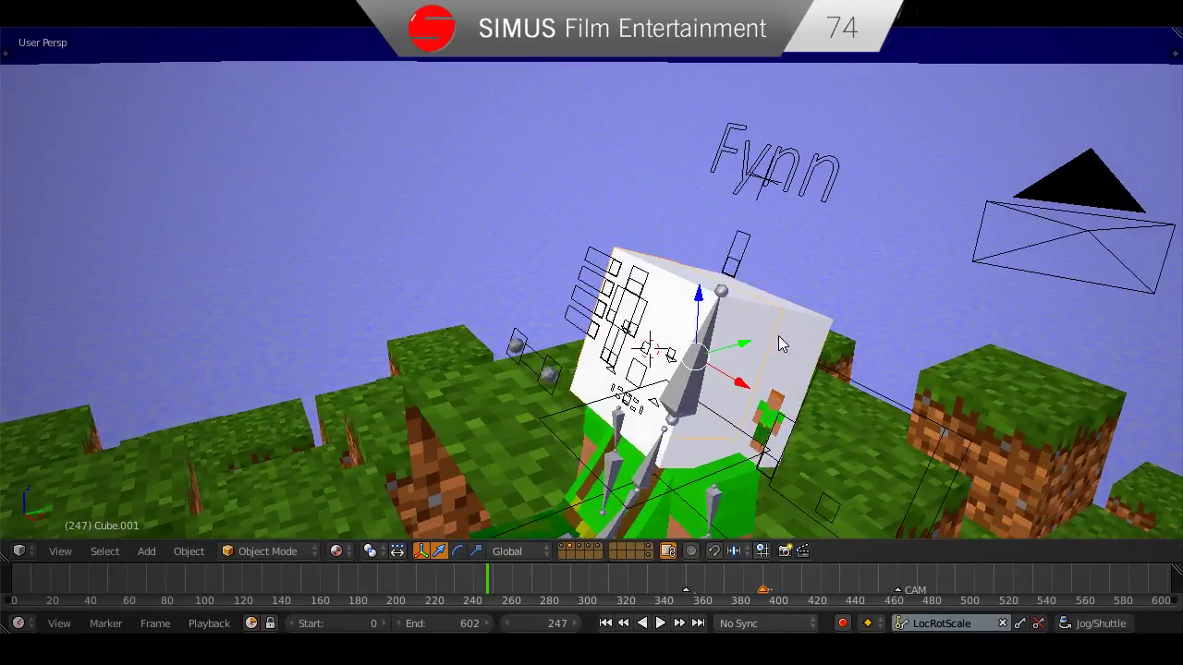
pyautogui.rightClick(782, 336)
pyautogui.moveTo(1172, 42); pyautogui.dragTo(805, 74)
pyautogui.click(822, 551)
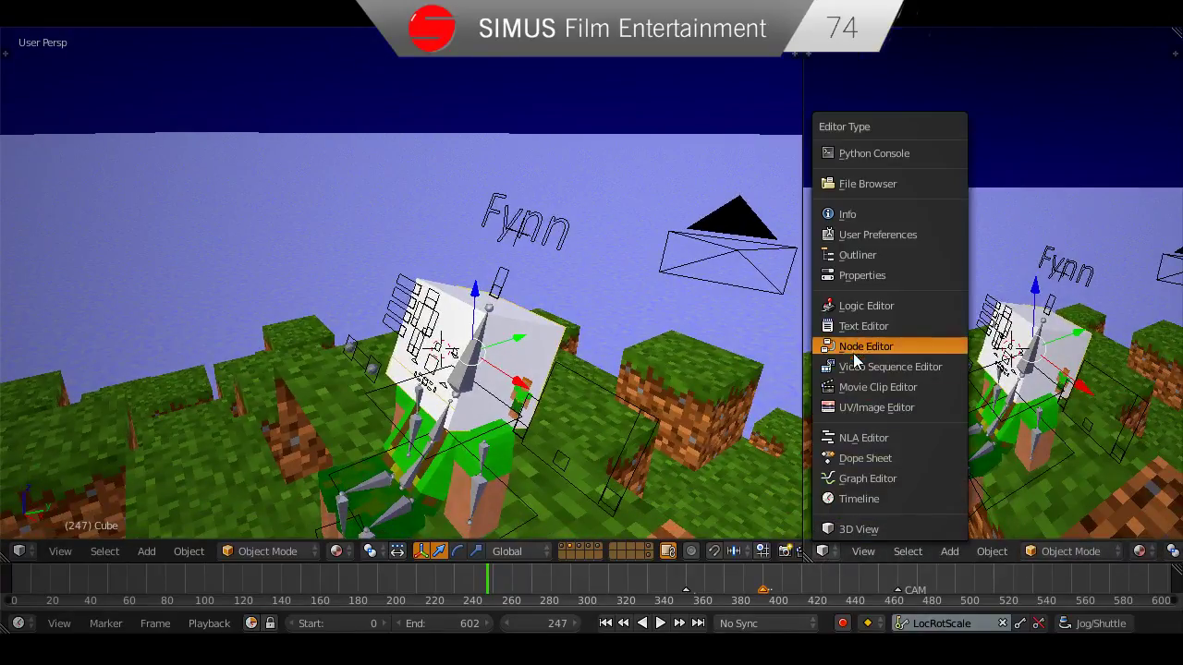
pyautogui.click(897, 275)
pyautogui.click(967, 41)
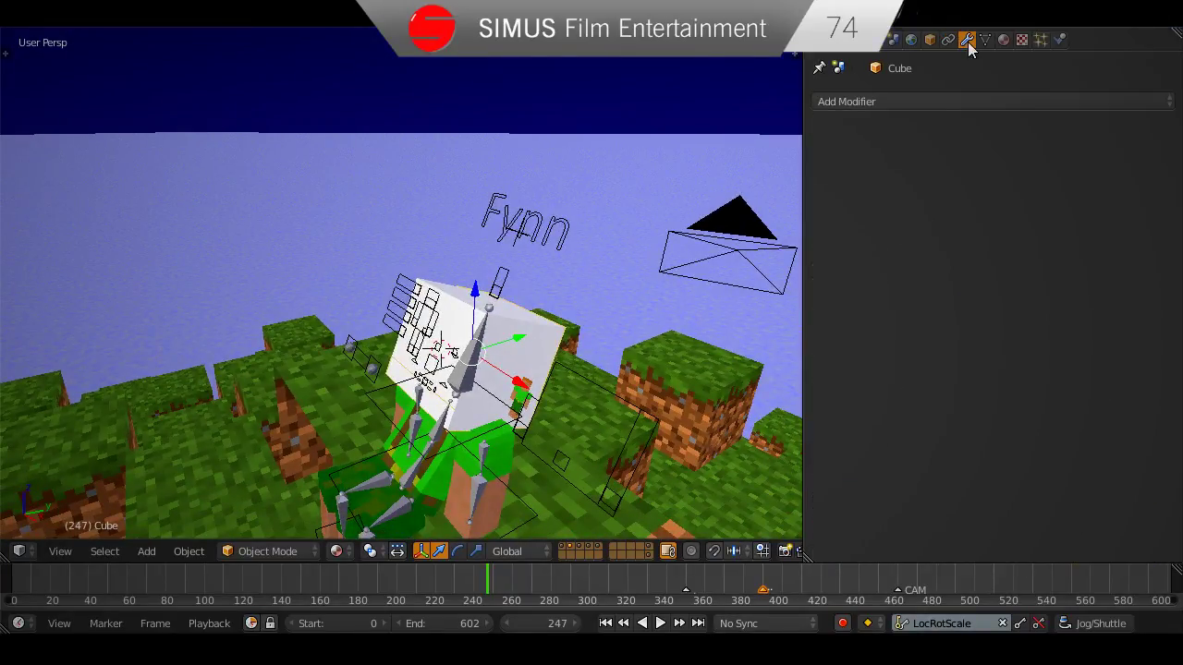
# Add a Solidify modifier with a thickness of -0.1970 to the rear and lower section, and apply it.
pyautogui.click(916, 102)
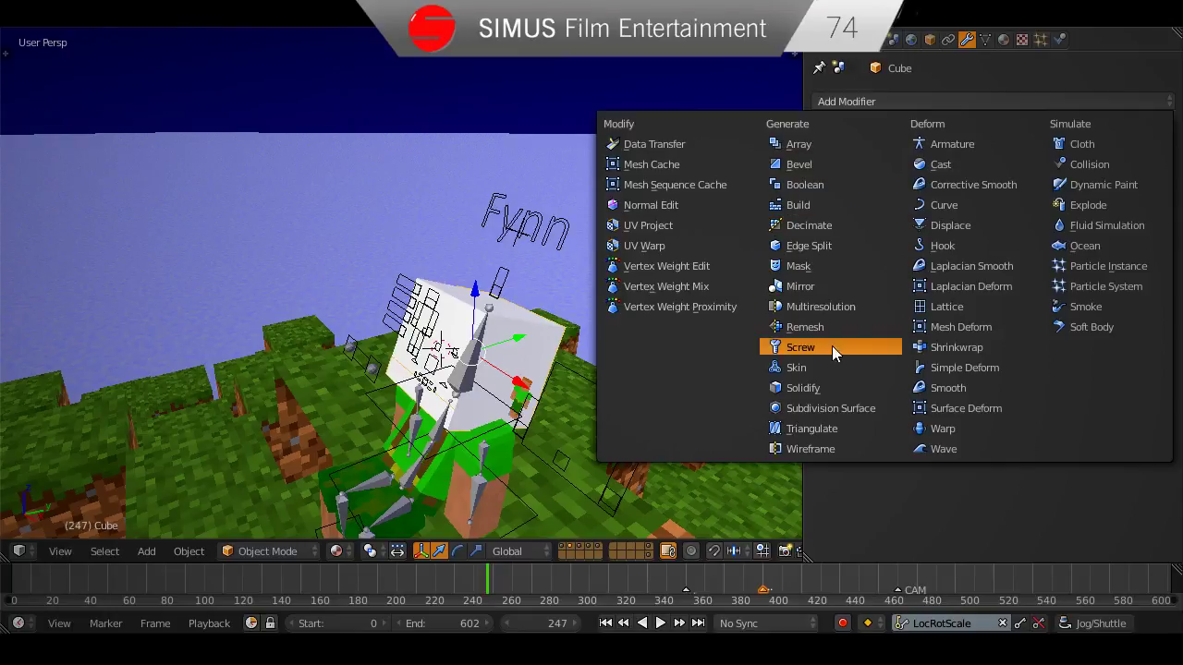
pyautogui.click(825, 381)
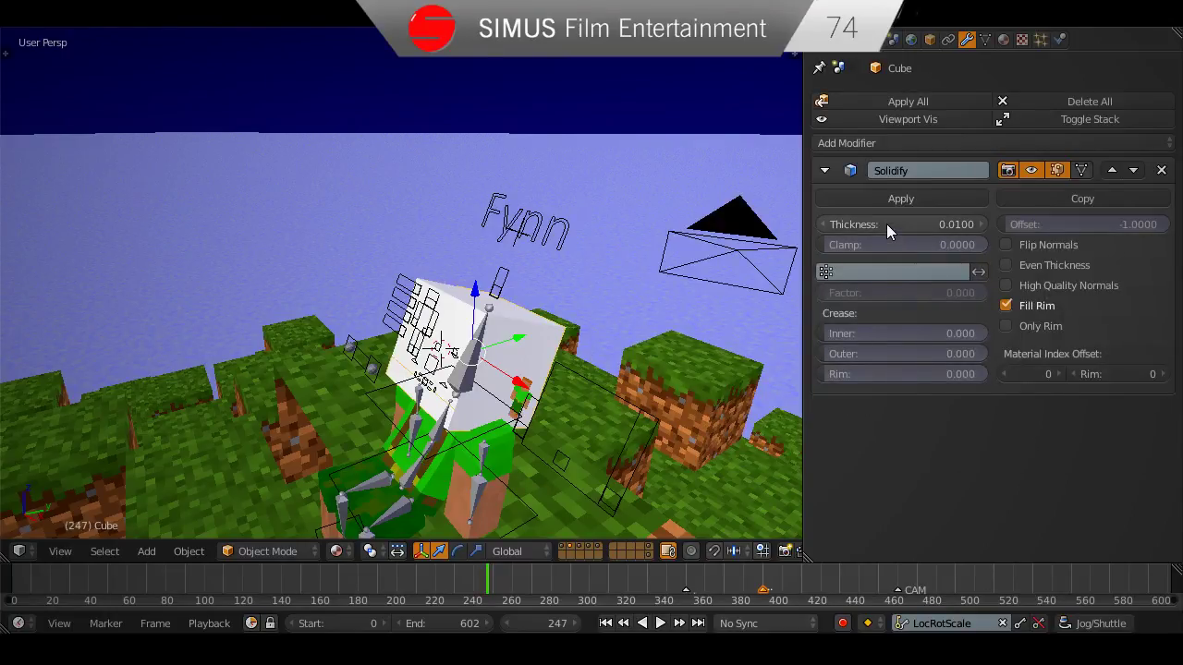
pyautogui.moveTo(886, 224)
pyautogui.mouseDown()
pyautogui.moveTo(911, 224)
pyautogui.moveTo(897, 224)
pyautogui.mouseUp()
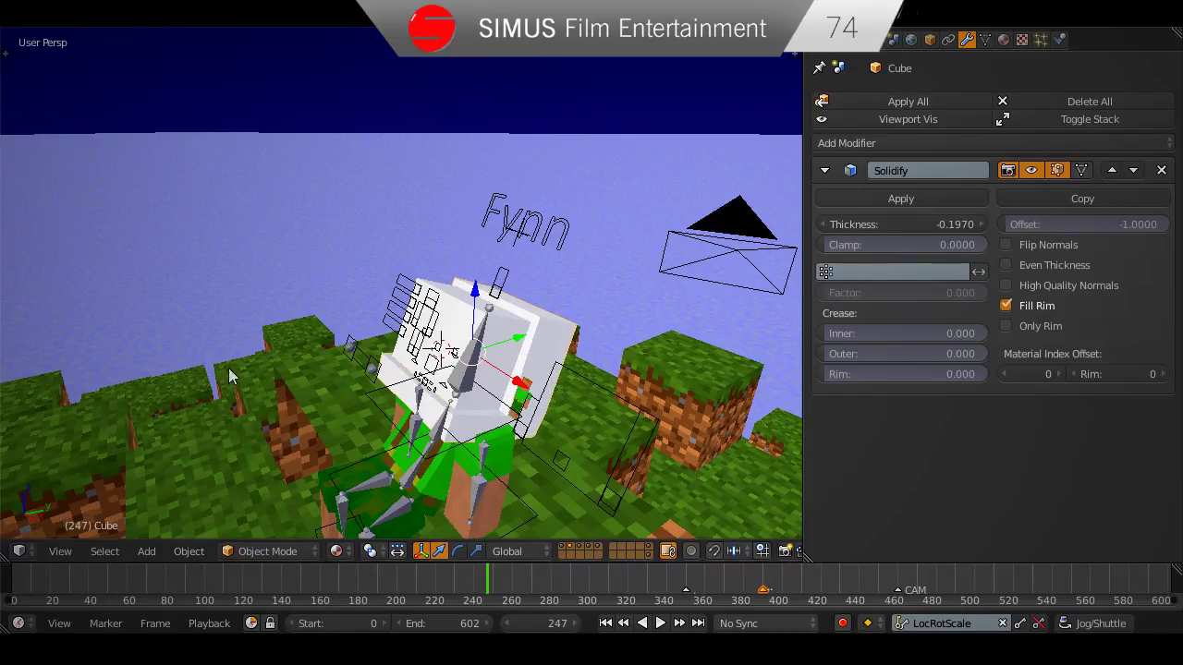
pyautogui.moveTo(230, 375); pyautogui.dragTo(486, 337, button='middle')
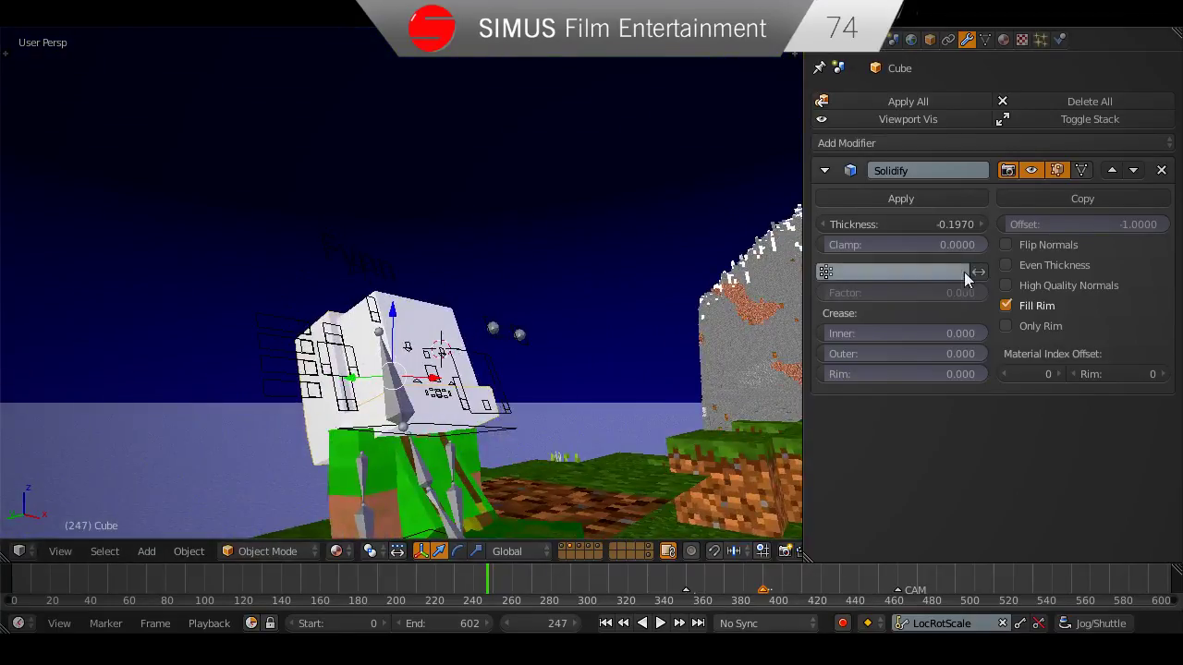
pyautogui.click(948, 198)
pyautogui.moveTo(682, 288); pyautogui.dragTo(532, 337, button='middle')
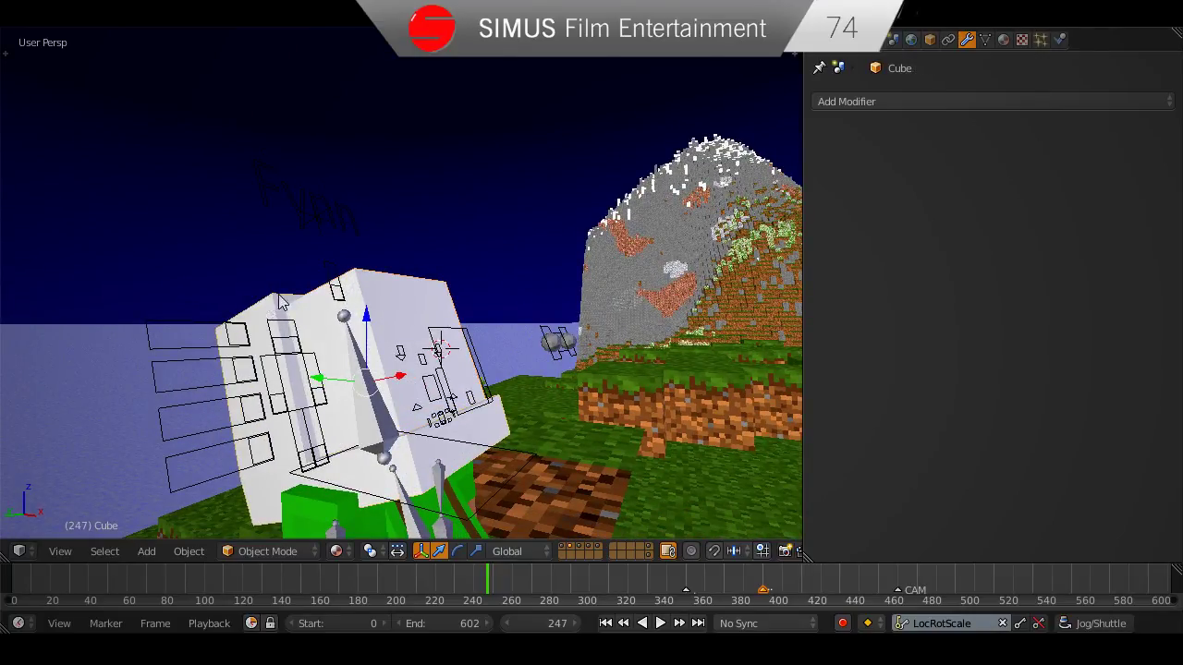
# Move the helmet about 0.05 along its local Z axis and save the file.
pyautogui.press('Tab')
pyautogui.moveTo(282, 305); pyautogui.dragTo(490, 418, button='middle')
pyautogui.press('Tab')
pyautogui.press('g')
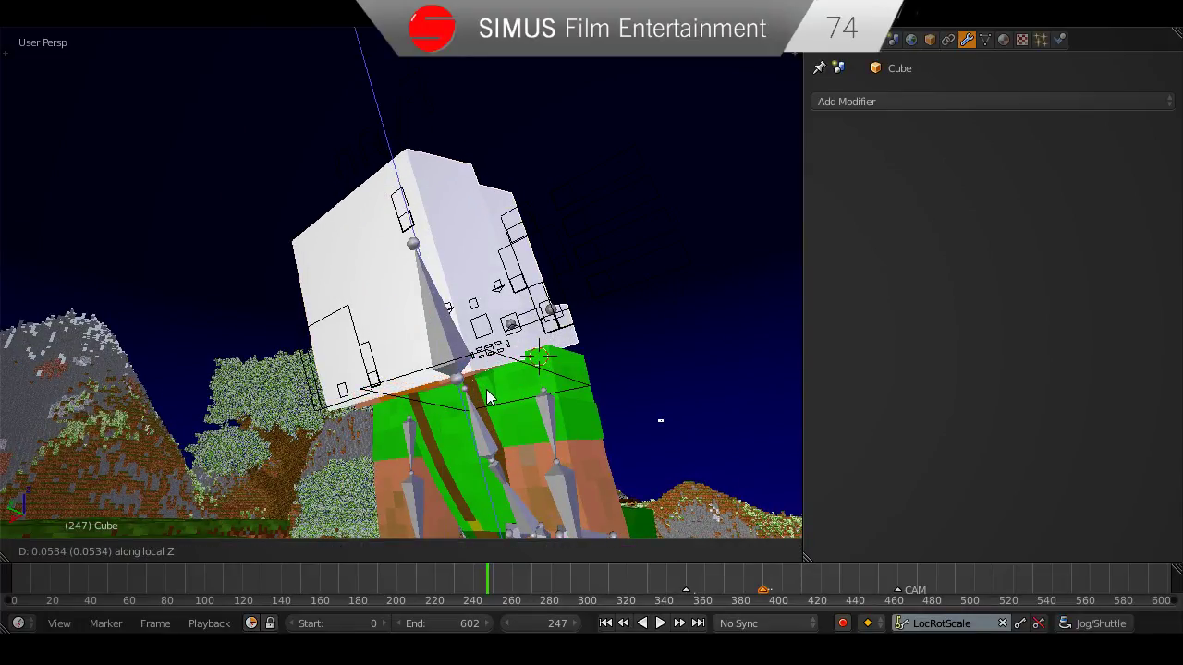
pyautogui.click(486, 389)
pyautogui.moveTo(486, 389); pyautogui.dragTo(660, 455, button='middle')
pyautogui.scroll(-1, 622, 443)
pyautogui.hotkey('ctrl', 's')
pyautogui.click(660, 454)
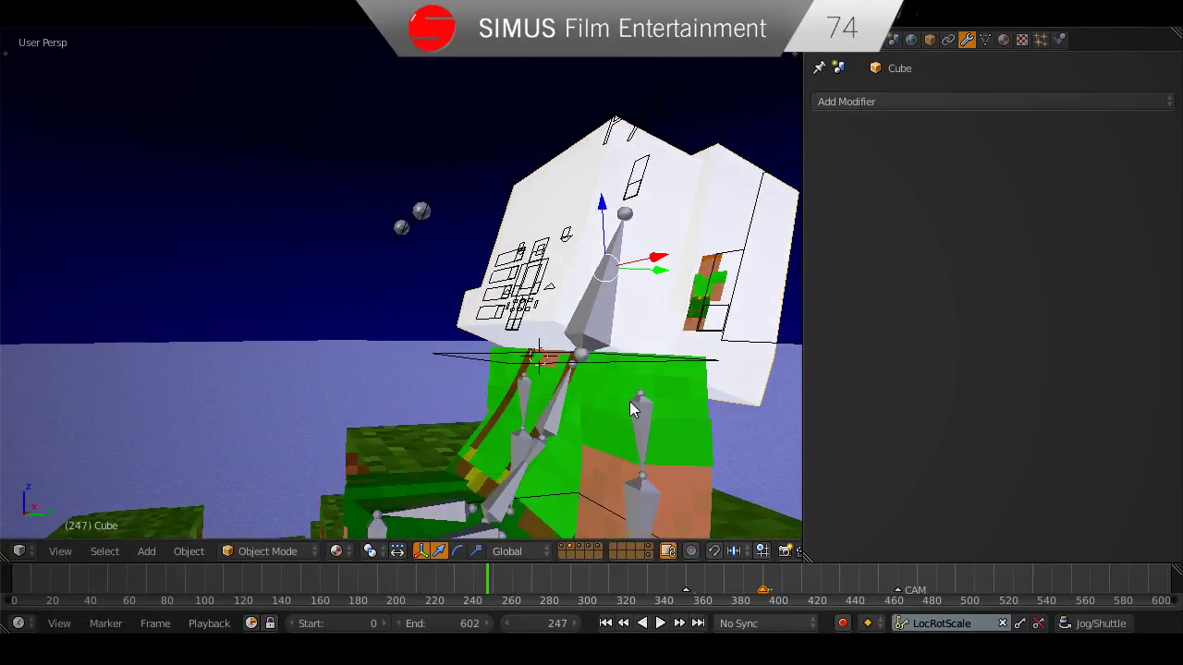
# Enter Edit Mode on the helmet and refocus the view on the character by placing the 3D cursor on him.
pyautogui.moveTo(630, 402); pyautogui.dragTo(589, 366, button='middle')
pyautogui.press('Tab')
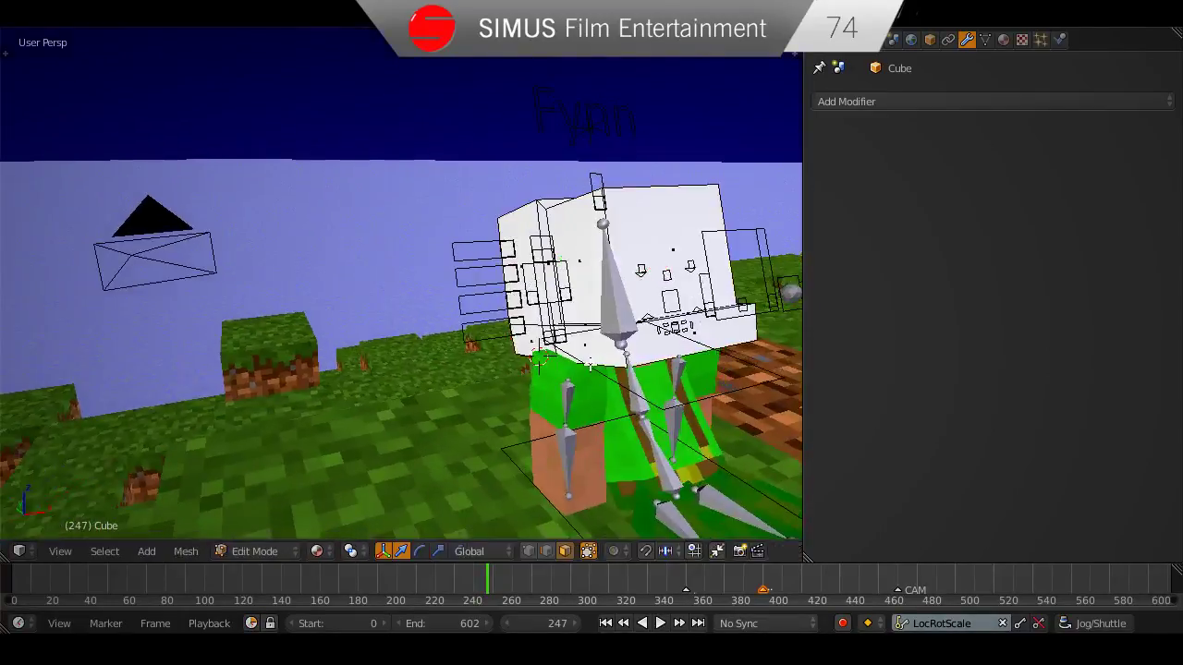
pyautogui.click(702, 184)
pyautogui.moveTo(629, 264); pyautogui.dragTo(605, 287, button='middle')
pyautogui.hotkey('alt', 'Home')
pyautogui.scroll(-6, 621, 306)
pyautogui.scroll(-10, 470, 392)
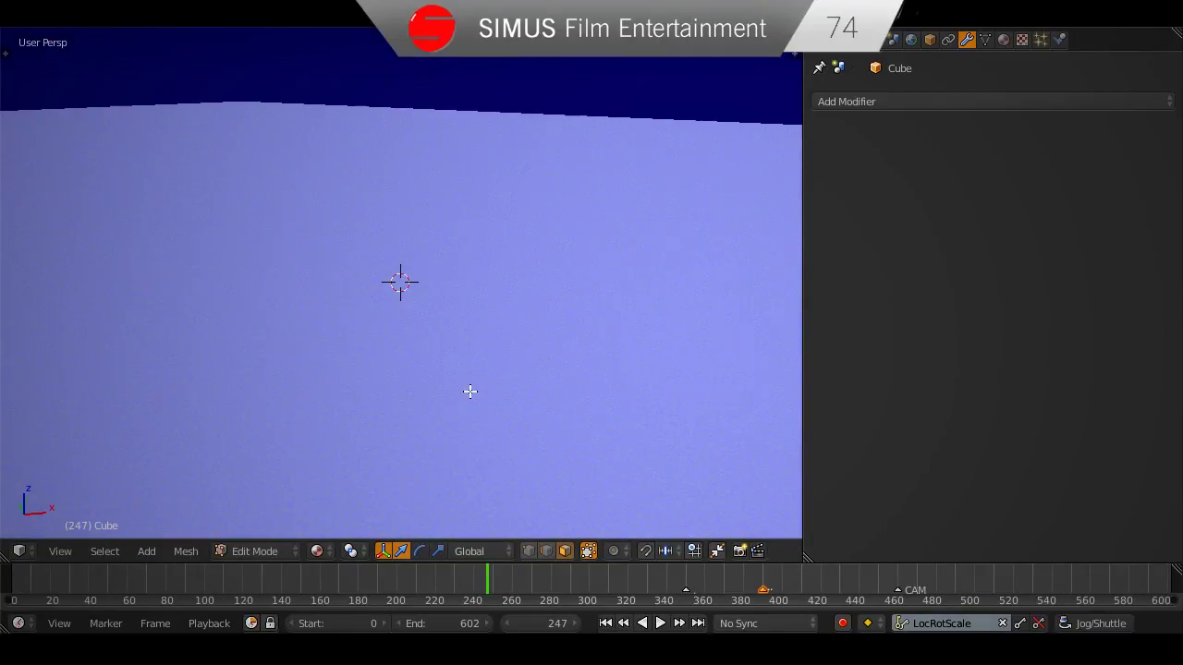
pyautogui.scroll(-5, 470, 392)
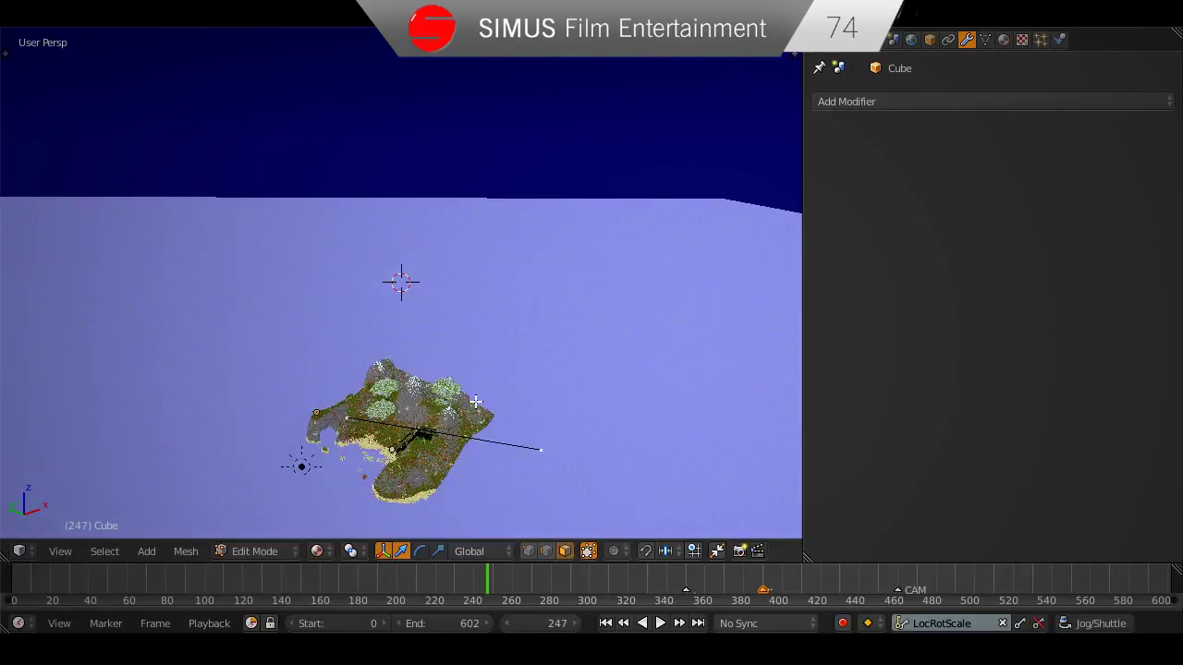
pyautogui.hotkey('shift', 's')
pyautogui.click(435, 404)
pyautogui.scroll(5, 449, 388)
pyautogui.scroll(-4, 451, 418)
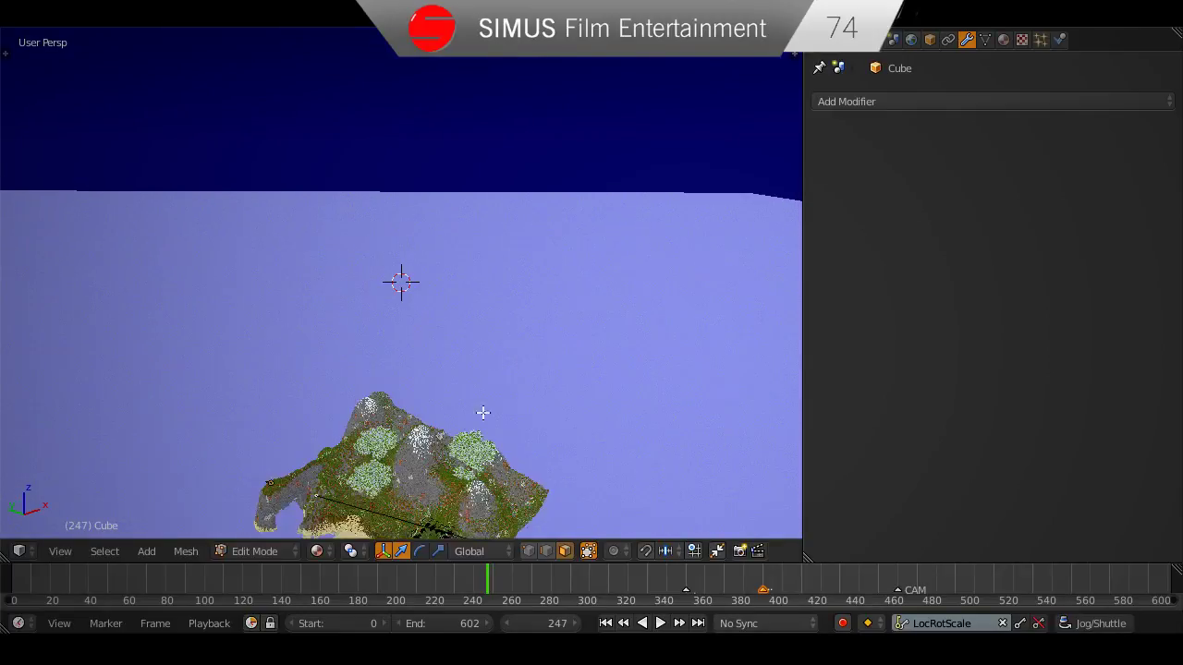
pyautogui.click(277, 492)
pyautogui.scroll(10, 278, 491)
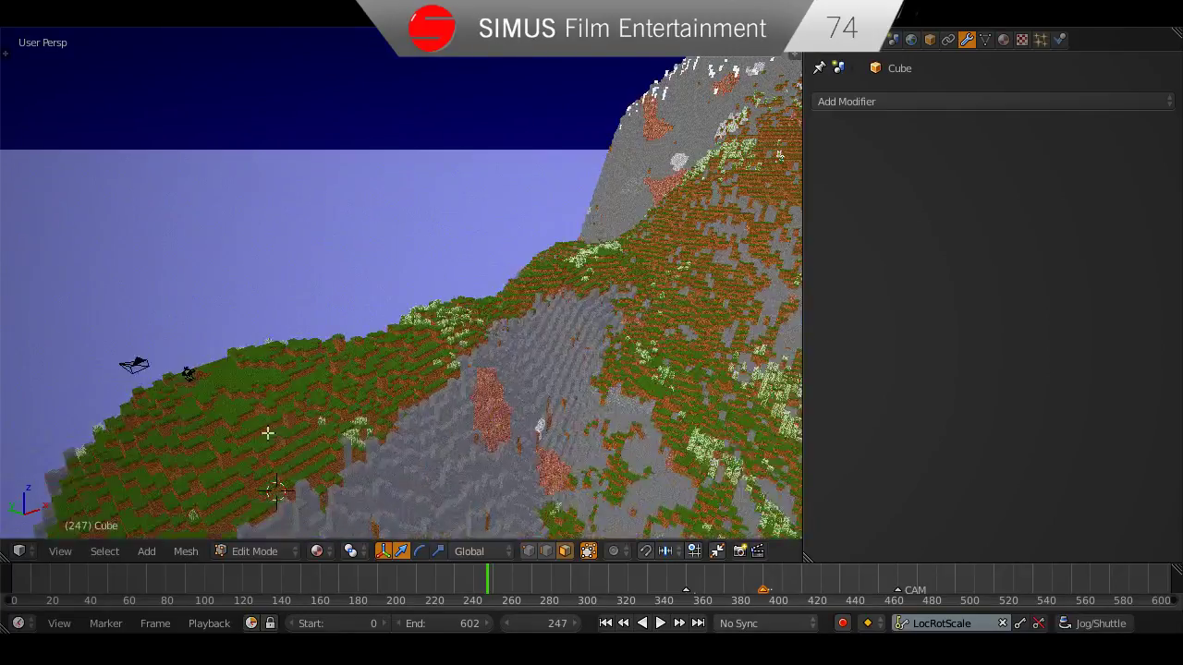
pyautogui.keyDown('shift'); pyautogui.moveTo(267, 433); pyautogui.dragTo(459, 435, button='middle'); pyautogui.keyUp('shift')
pyautogui.scroll(9, 390, 370)
pyautogui.click(459, 407)
pyautogui.scroll(-3, 459, 408)
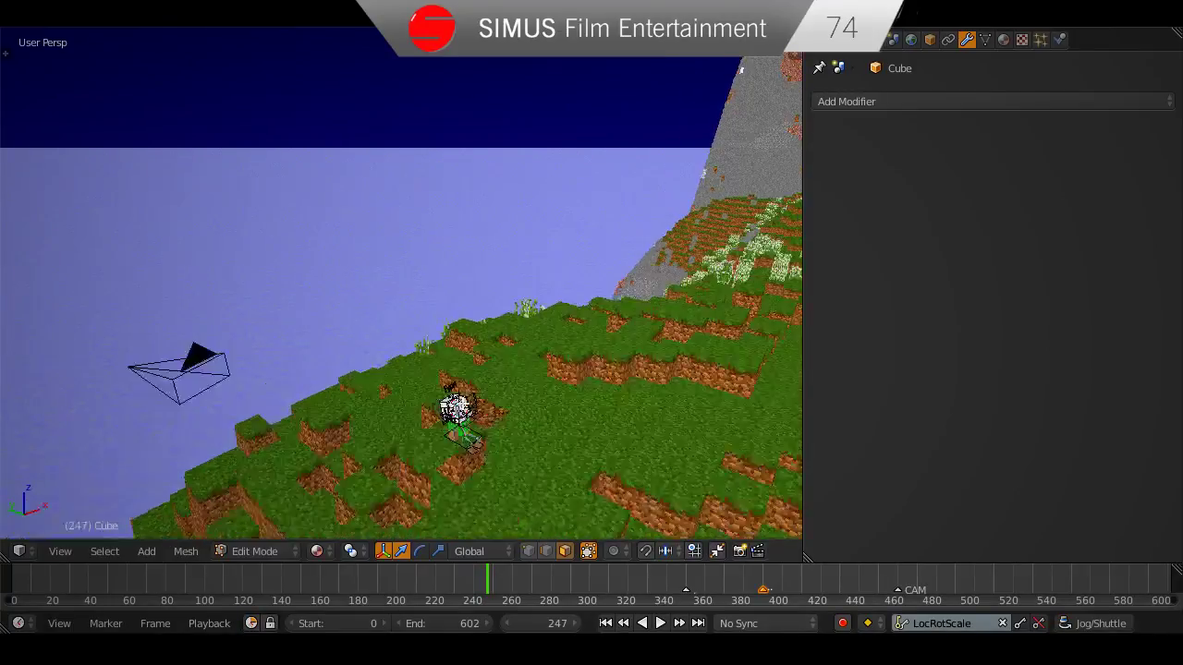
# Select the helmet's upper front face together with the adjoining forward side and top faces.
pyautogui.scroll(8, 458, 408)
pyautogui.moveTo(383, 415); pyautogui.dragTo(404, 411, button='middle')
pyautogui.rightClick(404, 412)
pyautogui.keyDown('shift'); pyautogui.rightClick(466, 373); pyautogui.keyUp('shift')
pyautogui.keyDown('shift'); pyautogui.rightClick(436, 353); pyautogui.keyUp('shift')
pyautogui.moveTo(435, 360); pyautogui.dragTo(231, 328, button='middle')
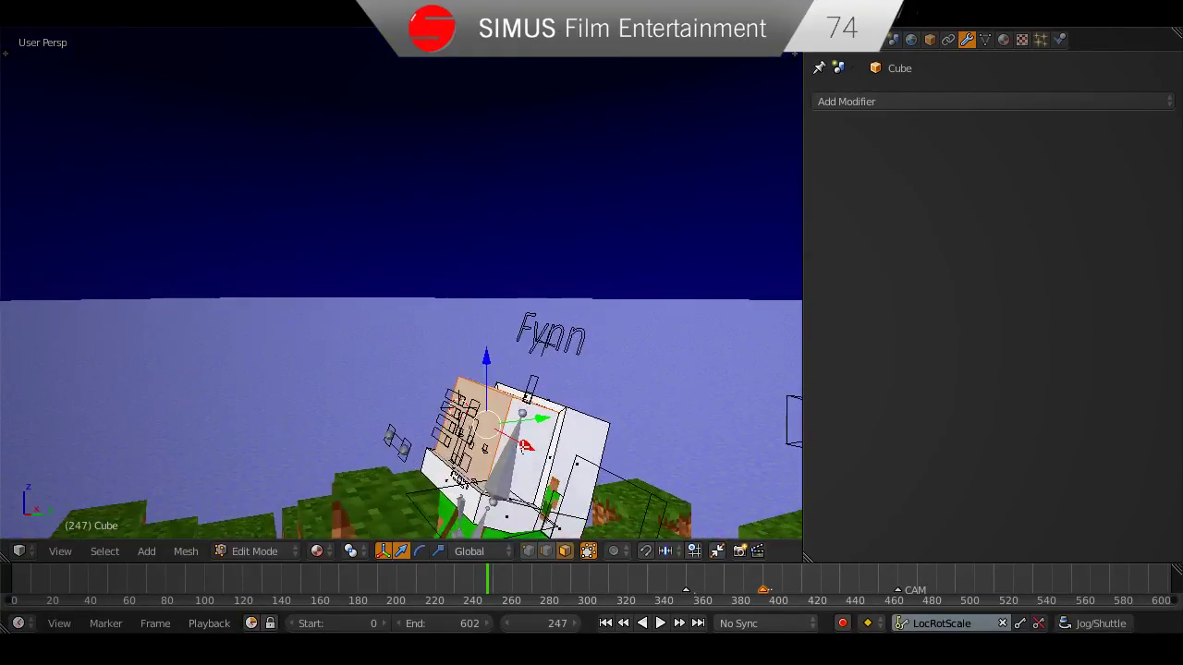
# Add two material slots to the helmet and create a material named Visor in the first one.
pyautogui.click(1004, 39)
pyautogui.doubleClick(1165, 100)
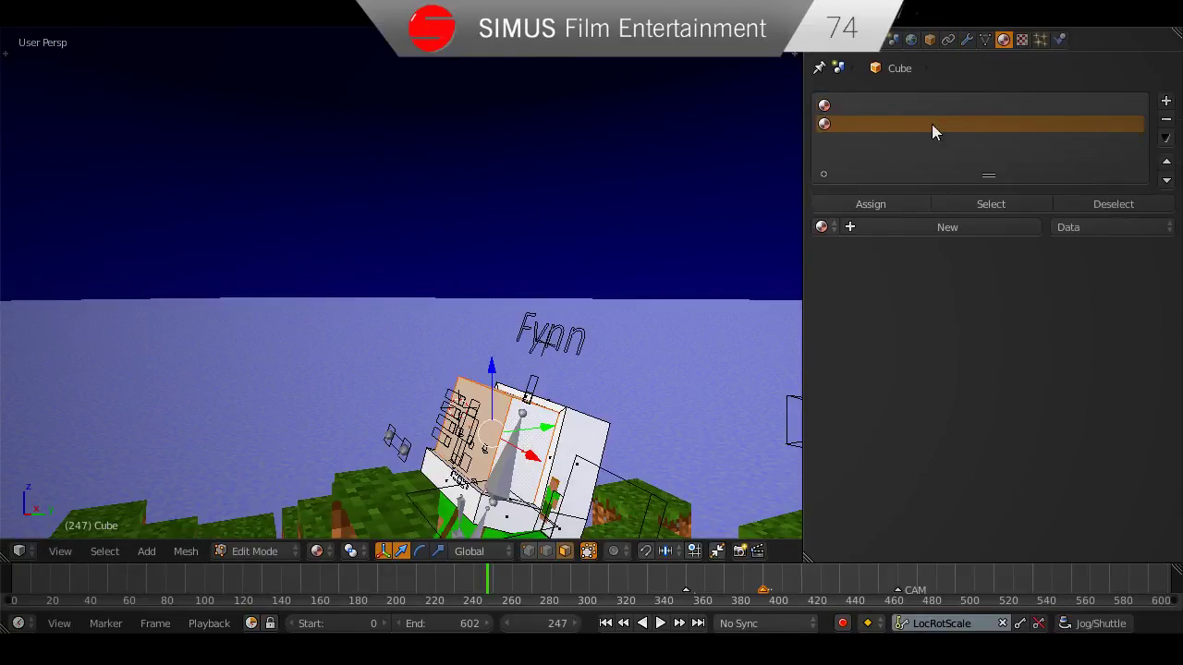
pyautogui.click(868, 106)
pyautogui.click(911, 226)
pyautogui.doubleClick(862, 105)
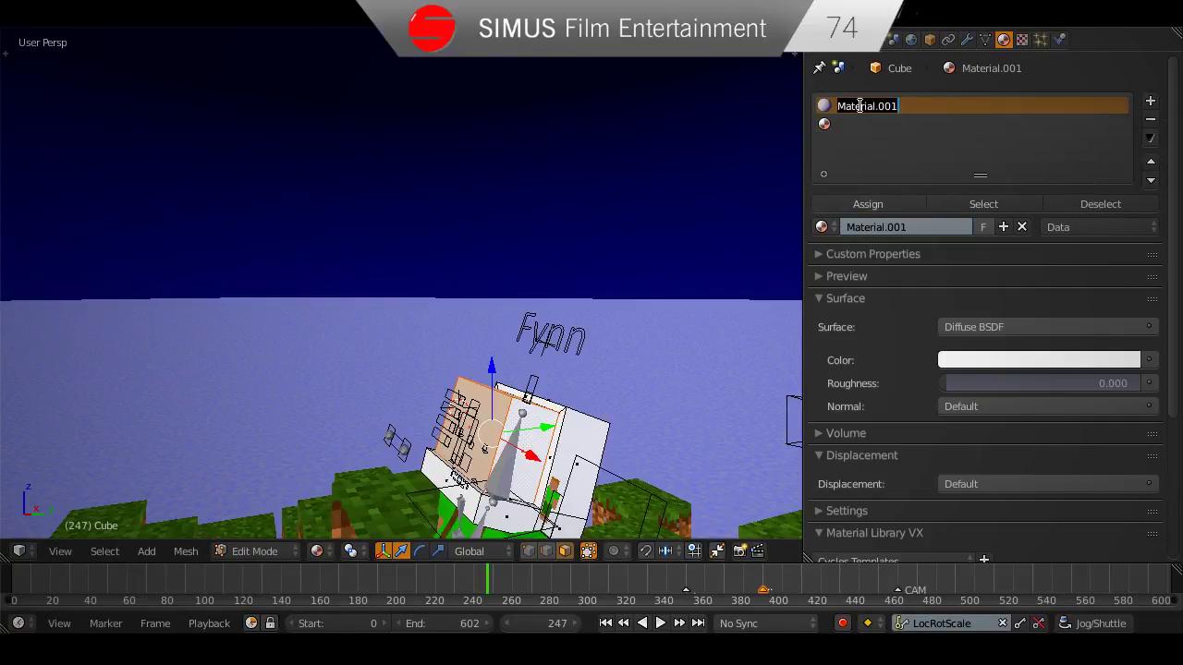
pyautogui.write('Visor')
pyautogui.press('Return')
# Create a material named Rest in the second slot and save the file.
pyautogui.click(897, 124)
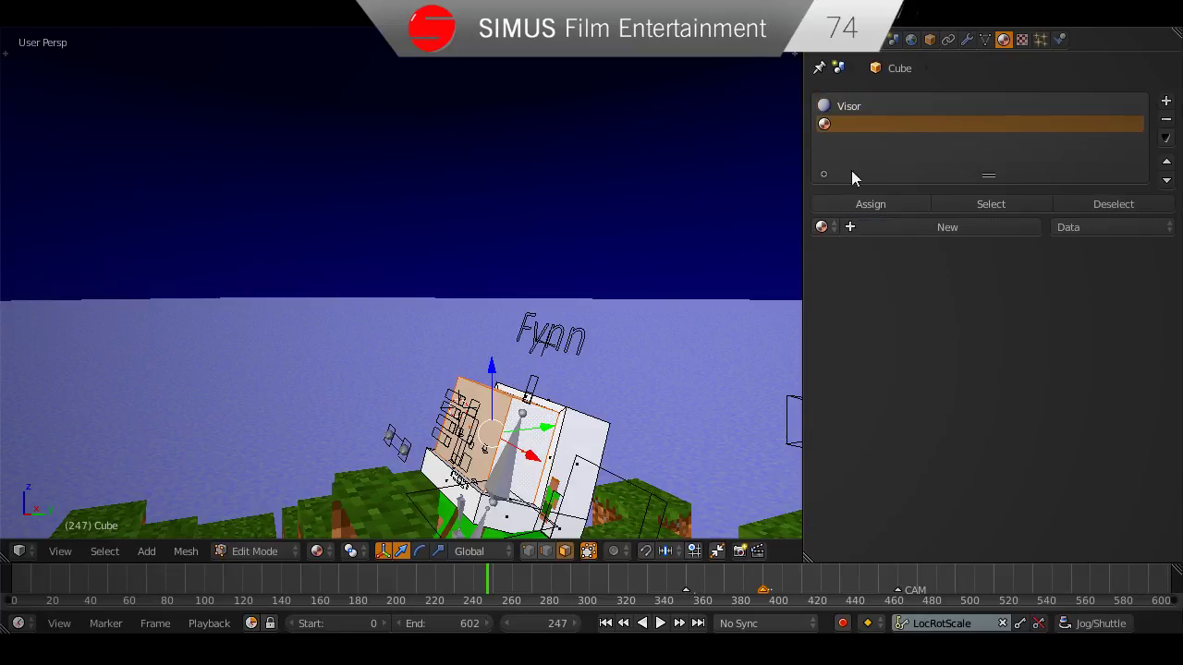
pyautogui.click(883, 228)
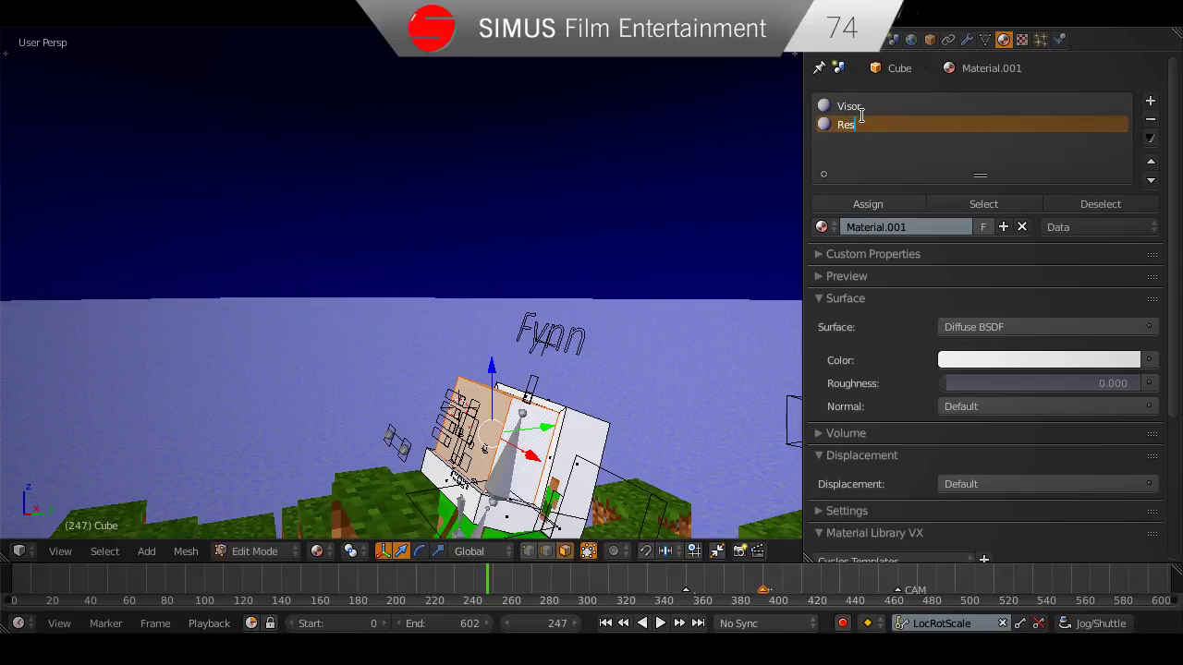
pyautogui.moveTo(527, 413); pyautogui.dragTo(612, 398, button='middle')
pyautogui.hotkey('ctrl', 's')
pyautogui.click(477, 416)
pyautogui.scroll(1, 612, 397)
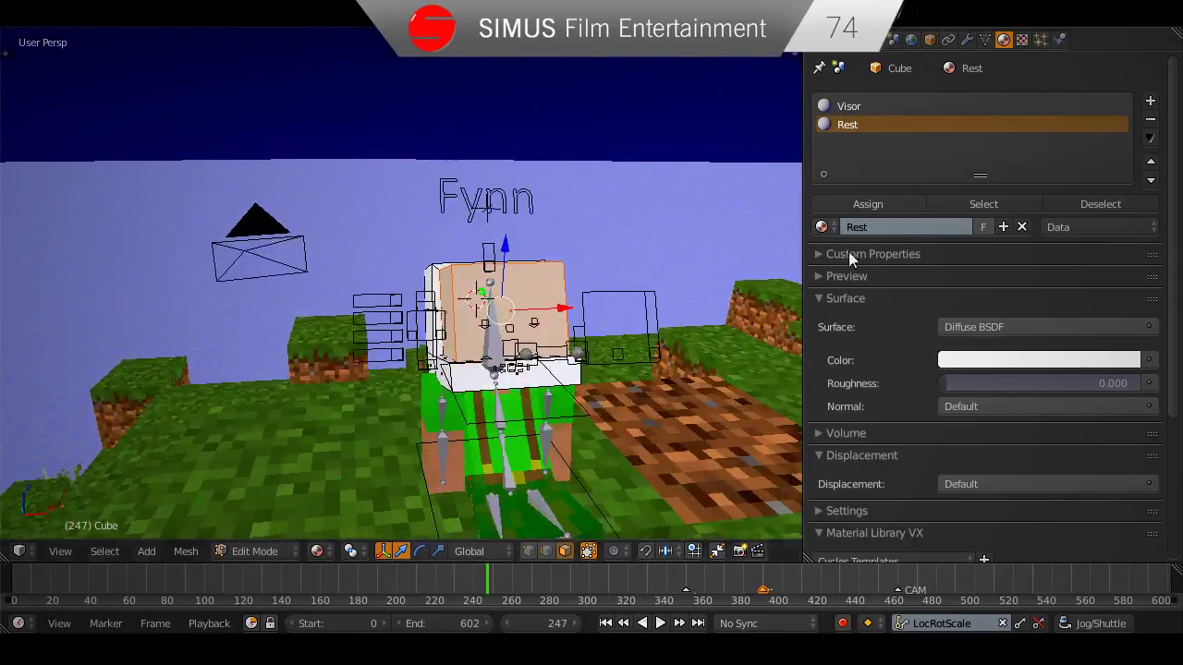
# Change the Visor material's surface to Transparent BSDF with a light cyan colour of about R 0.374, G 0.689, B 0.800.
pyautogui.click(896, 107)
pyautogui.click(908, 276)
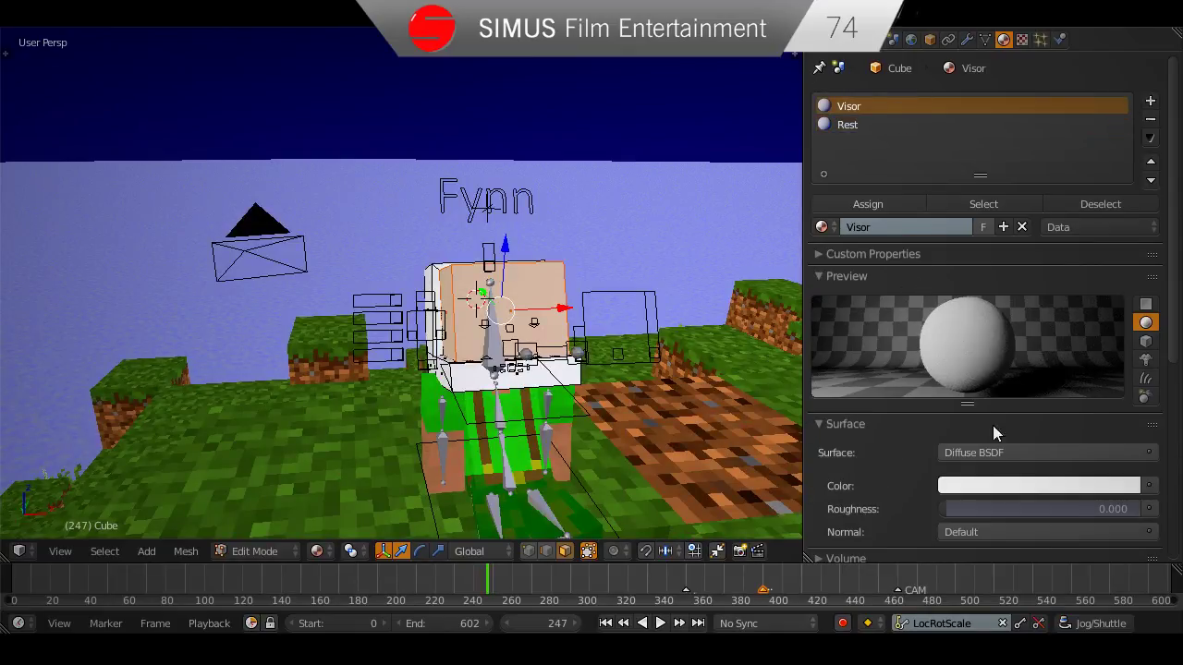
pyautogui.click(1004, 453)
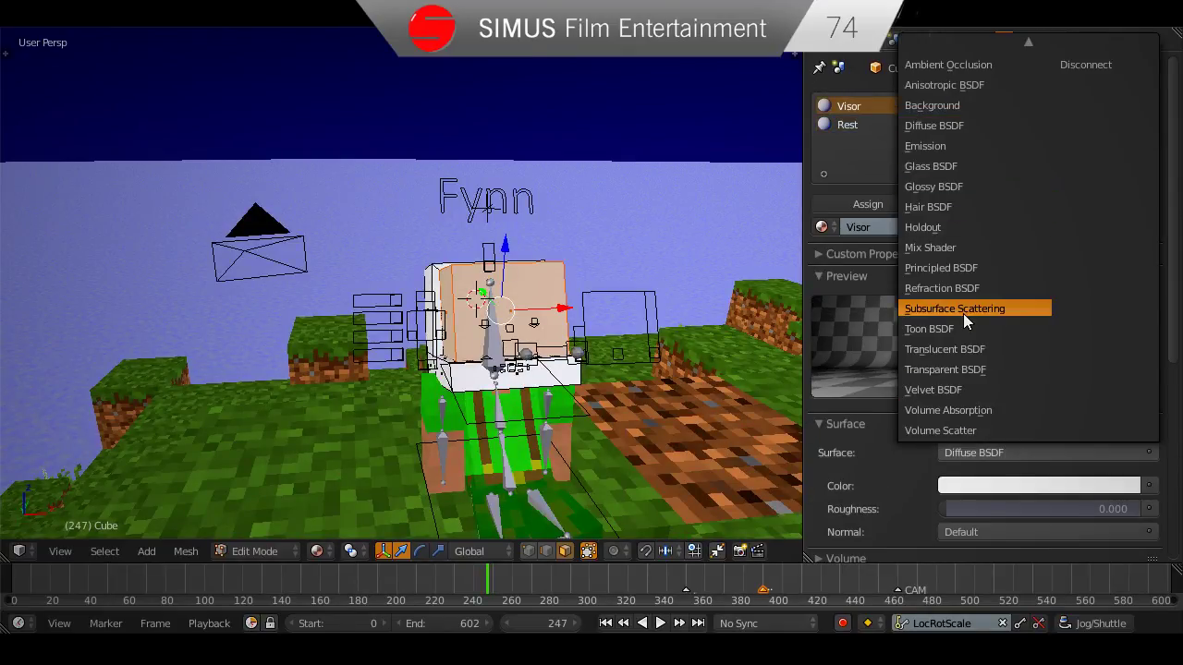
pyautogui.click(970, 369)
pyautogui.scroll(-3, 1020, 434)
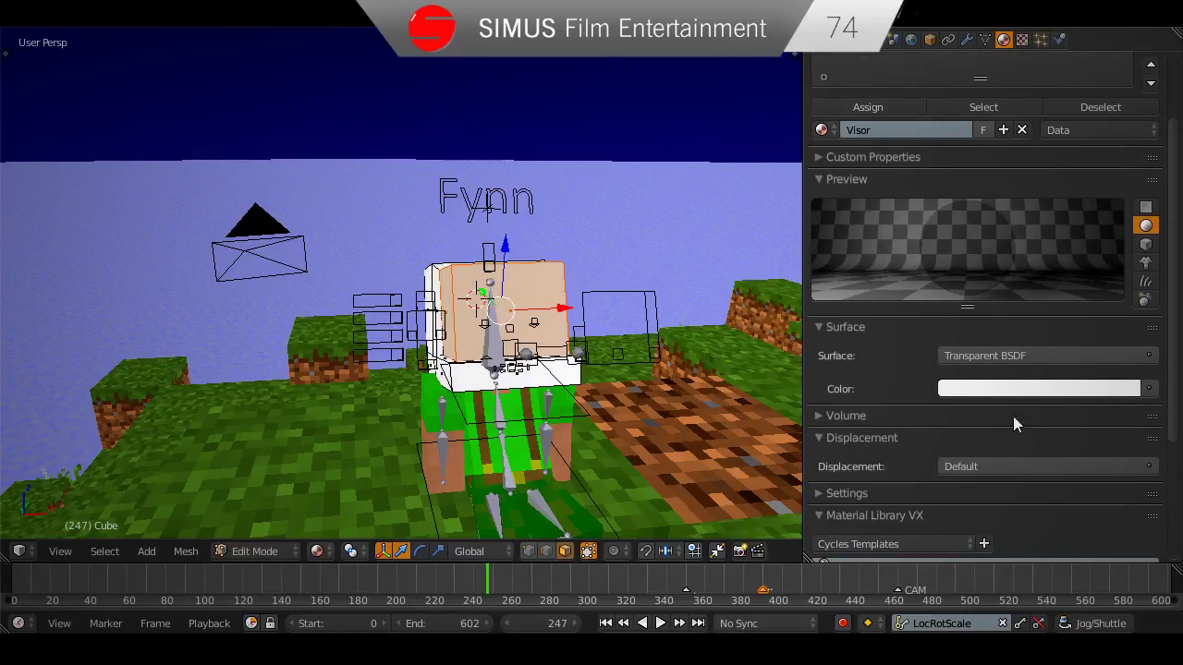
pyautogui.click(1017, 389)
pyautogui.moveTo(1047, 195); pyautogui.dragTo(1047, 169)
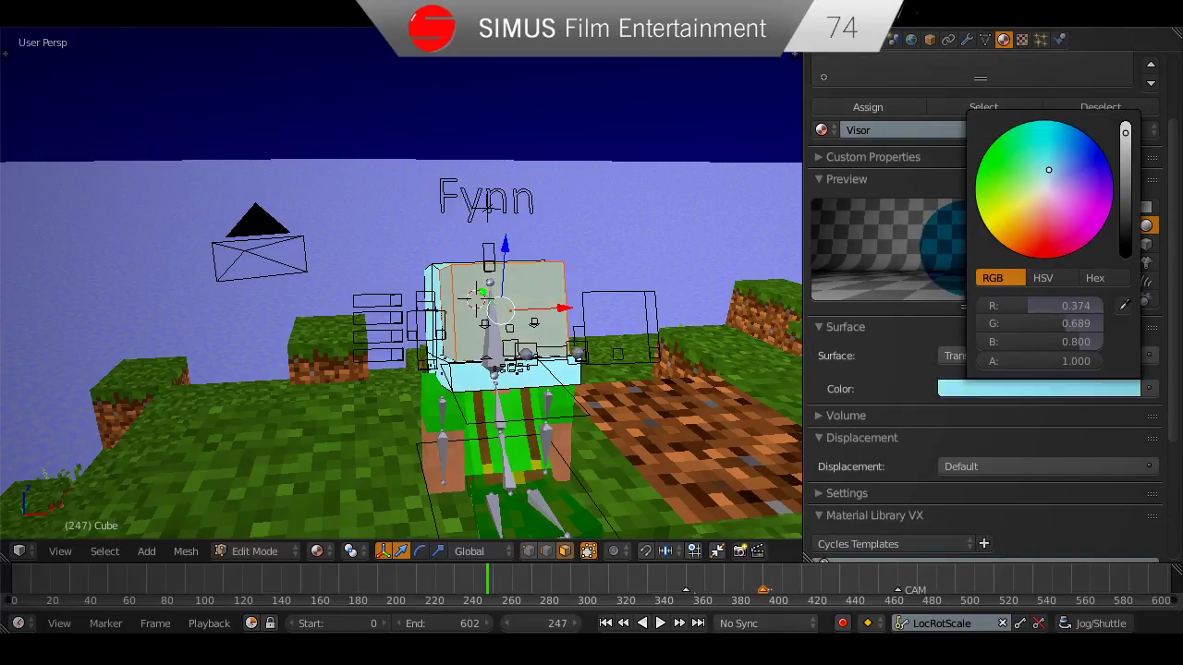
pyautogui.scroll(2, 997, 343)
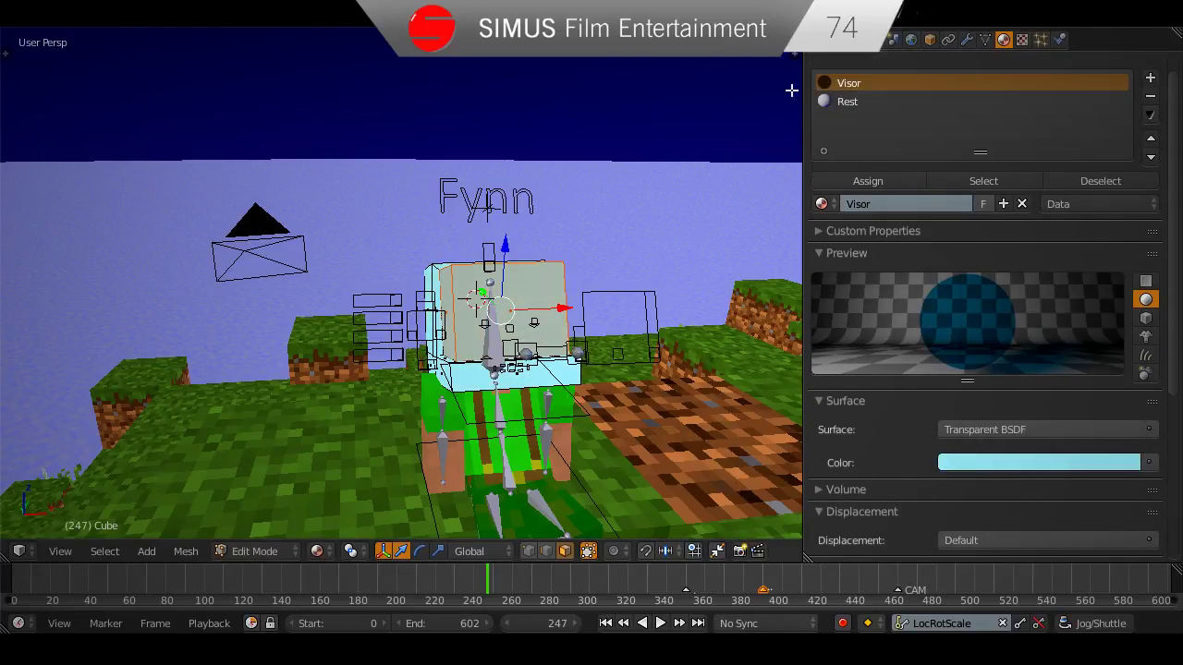
# Open the Visor material's nodes in a Node Editor between the viewport and the material properties, and save the file.
pyautogui.moveTo(799, 33); pyautogui.dragTo(483, 83)
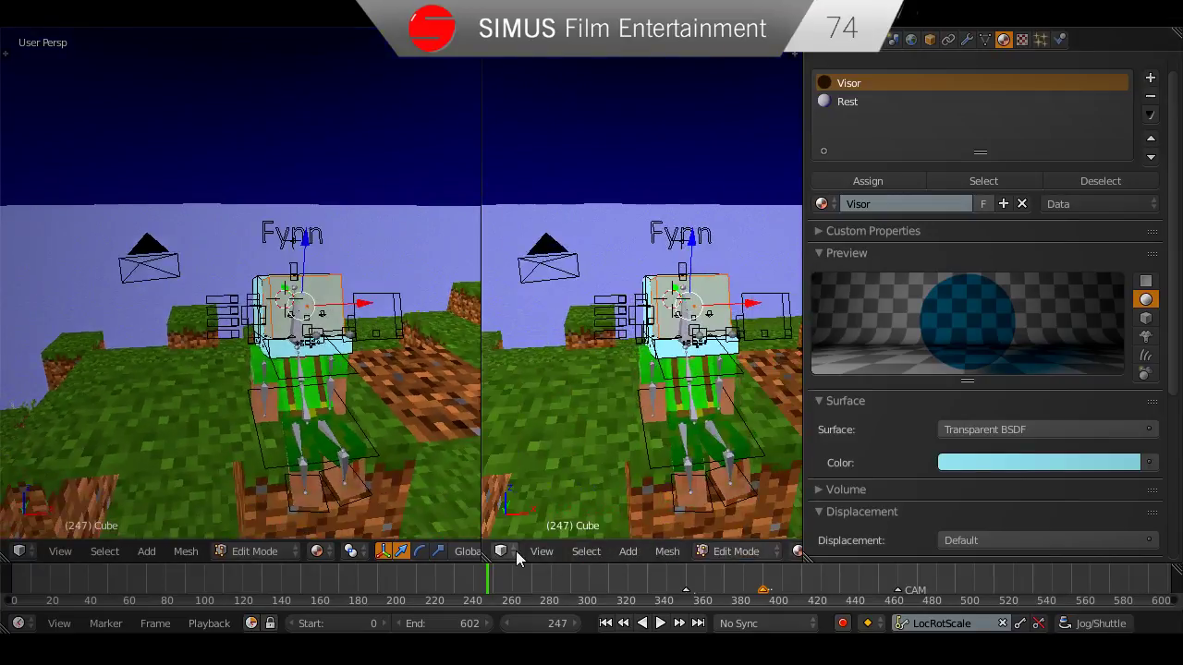
pyautogui.click(500, 551)
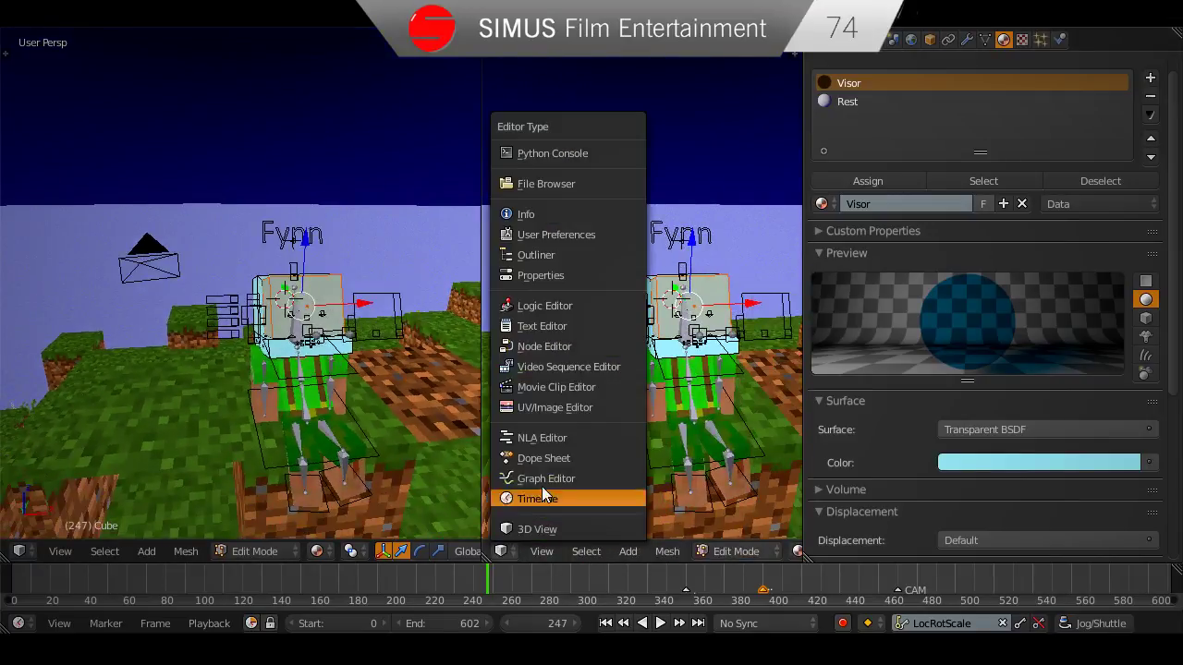
pyautogui.click(552, 347)
pyautogui.press('n')
pyautogui.scroll(4, 702, 378)
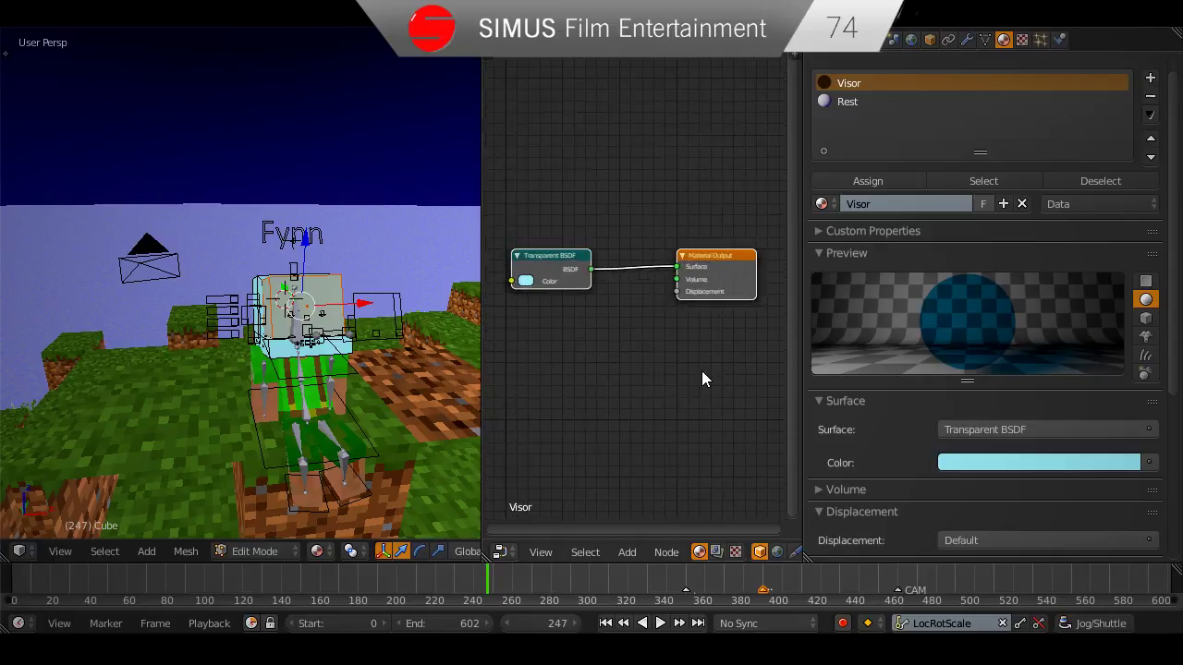
pyautogui.hotkey('ctrl', 's')
# Insert a Mix Shader node between the Transparent BSDF and the Material Output.
pyautogui.hotkey('shift', 'a')
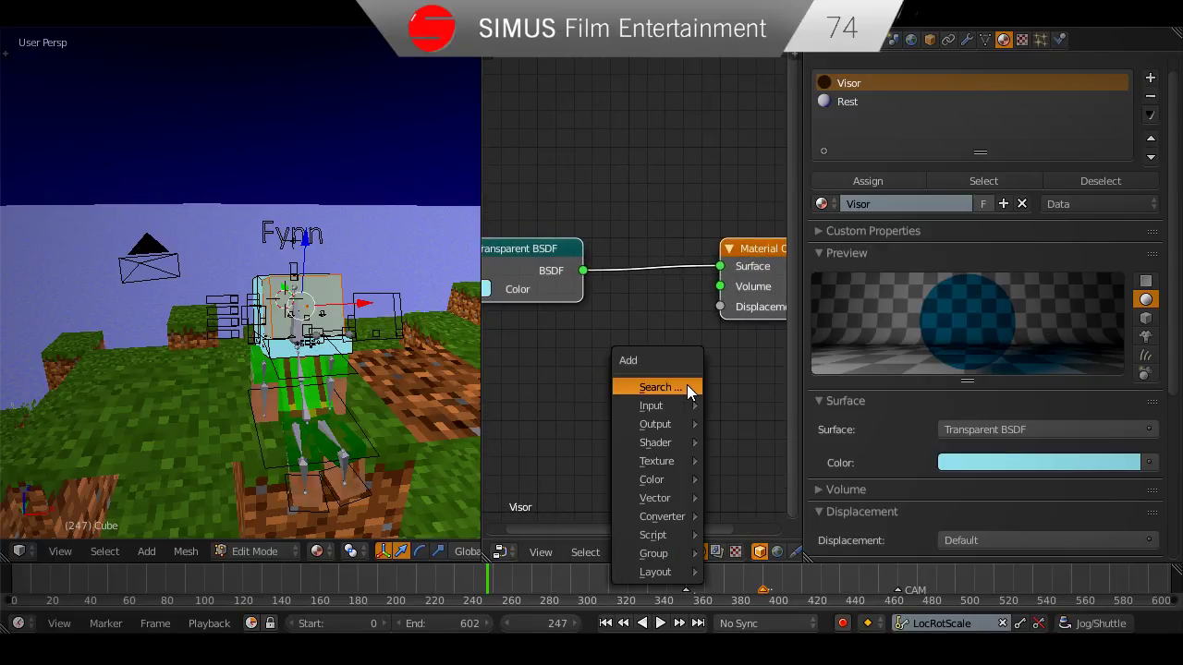
pyautogui.moveTo(687, 384)
pyautogui.click(749, 386)
pyautogui.click(639, 363)
pyautogui.hotkey('alt', 'a')
pyautogui.moveTo(660, 450); pyautogui.dragTo(715, 447, button='middle')
pyautogui.hotkey('alt', 'a')
pyautogui.scroll(-3, 682, 417)
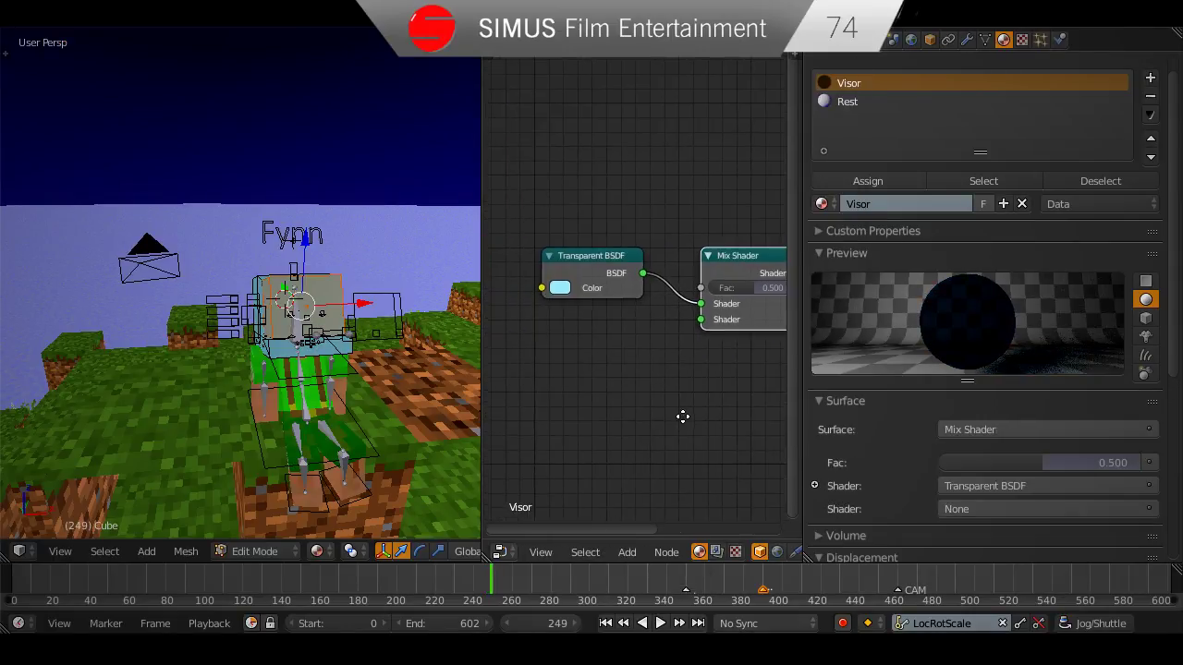
# Add a Translucent BSDF, connect it to the Mix Shader's second shader input, and set the mix factor to 0.345.
pyautogui.hotkey('shift', 'a')
pyautogui.moveTo(685, 417)
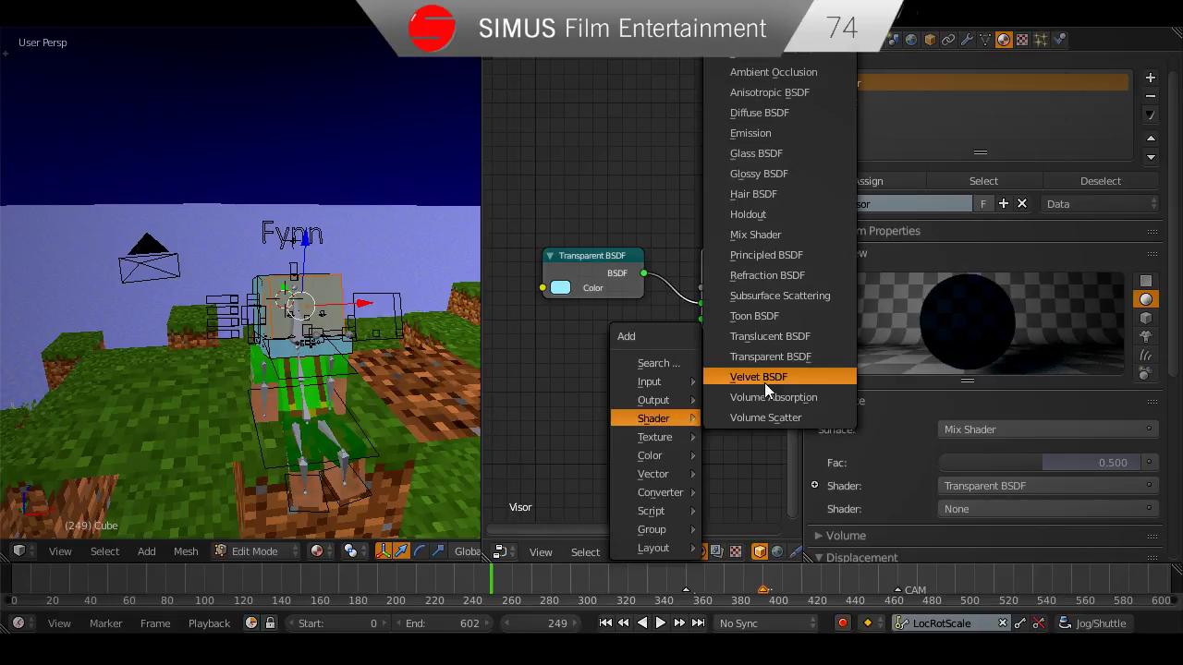
pyautogui.click(769, 337)
pyautogui.click(558, 325)
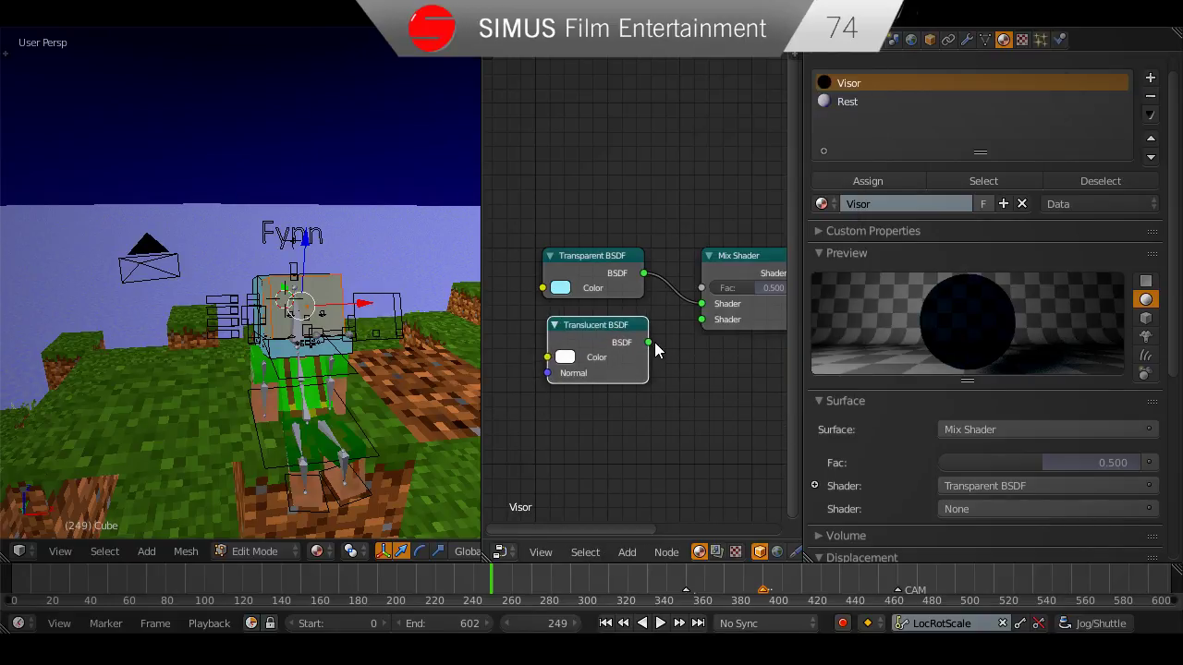
pyautogui.moveTo(649, 342); pyautogui.dragTo(701, 319)
pyautogui.scroll(3, 315, 337)
pyautogui.moveTo(314, 336); pyautogui.dragTo(338, 342, button='middle')
pyautogui.moveTo(584, 376); pyautogui.dragTo(558, 387, button='middle')
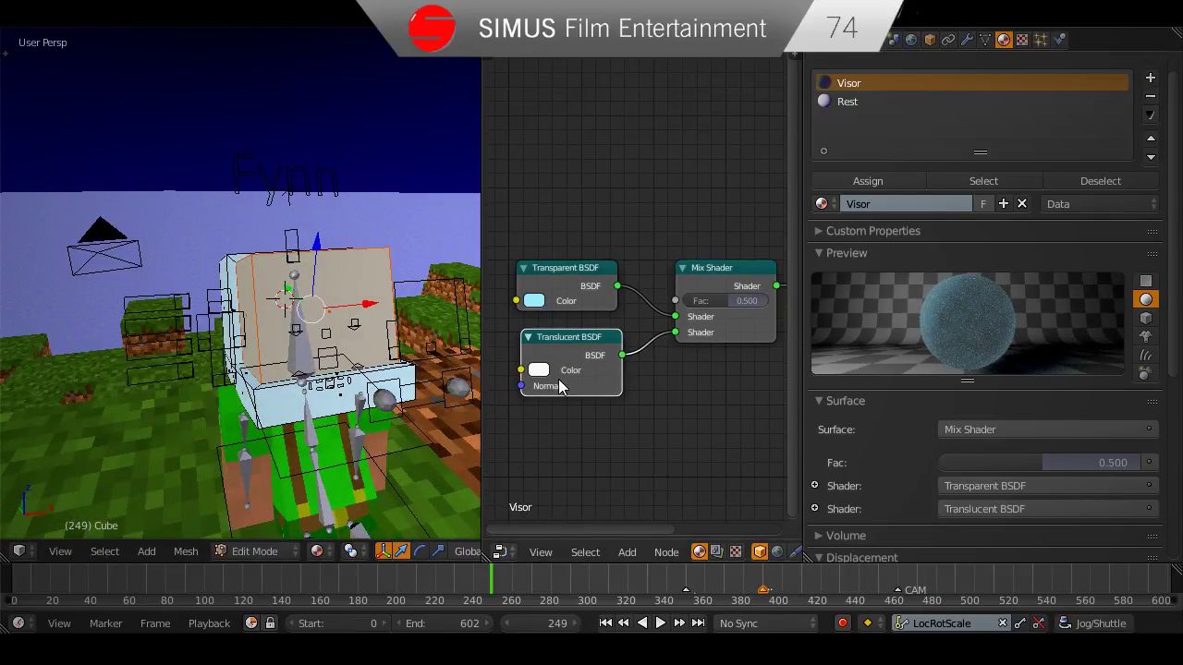
pyautogui.moveTo(730, 301); pyautogui.dragTo(693, 301)
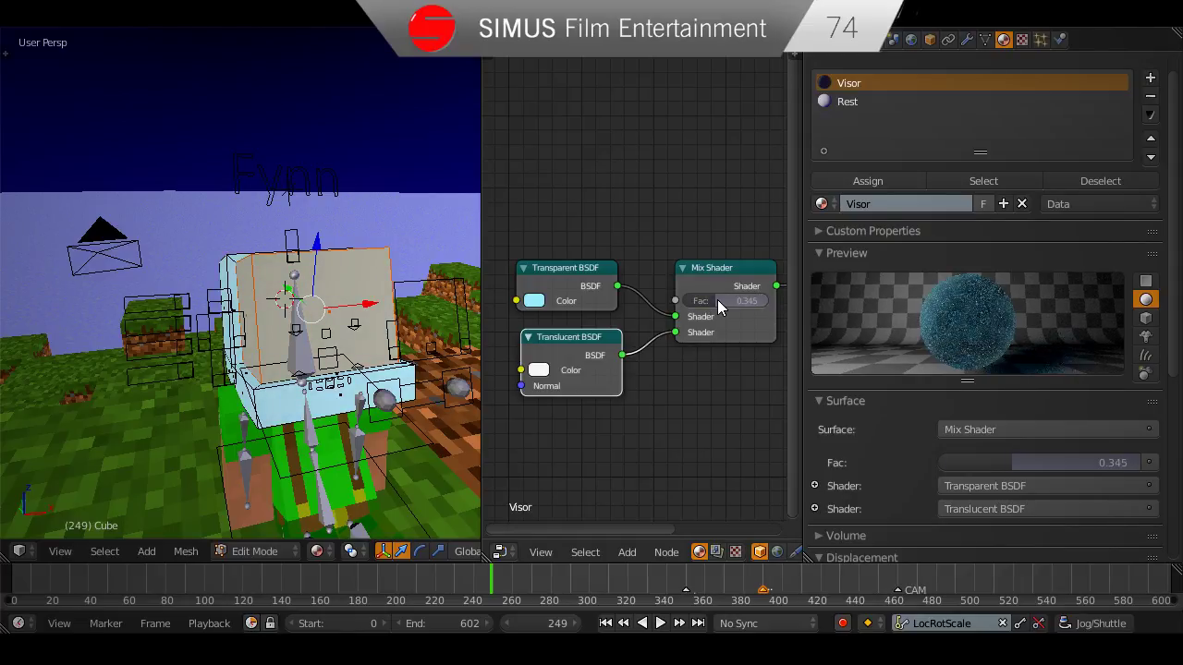
# Insert a duplicate Mix Shader before the Material Output, feed a copied Transparent BSDF into its second shader input, and set its factor to 0.109.
pyautogui.moveTo(715, 360); pyautogui.dragTo(566, 379, button='middle')
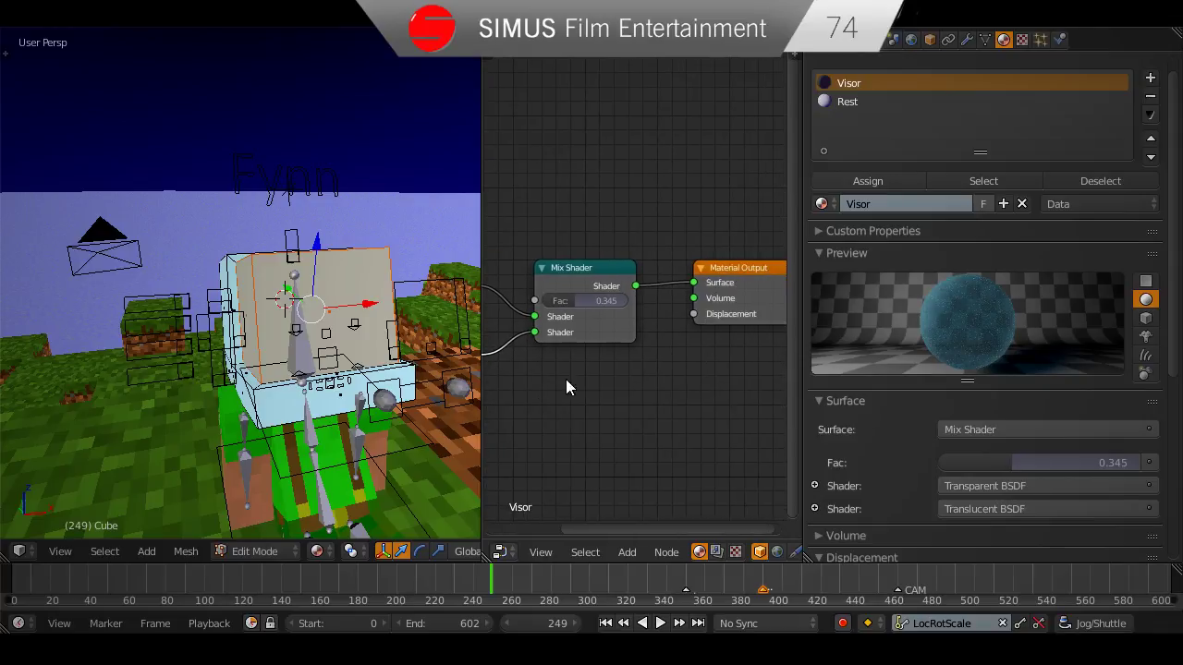
pyautogui.hotkey('shift', 'd')
pyautogui.click(682, 287)
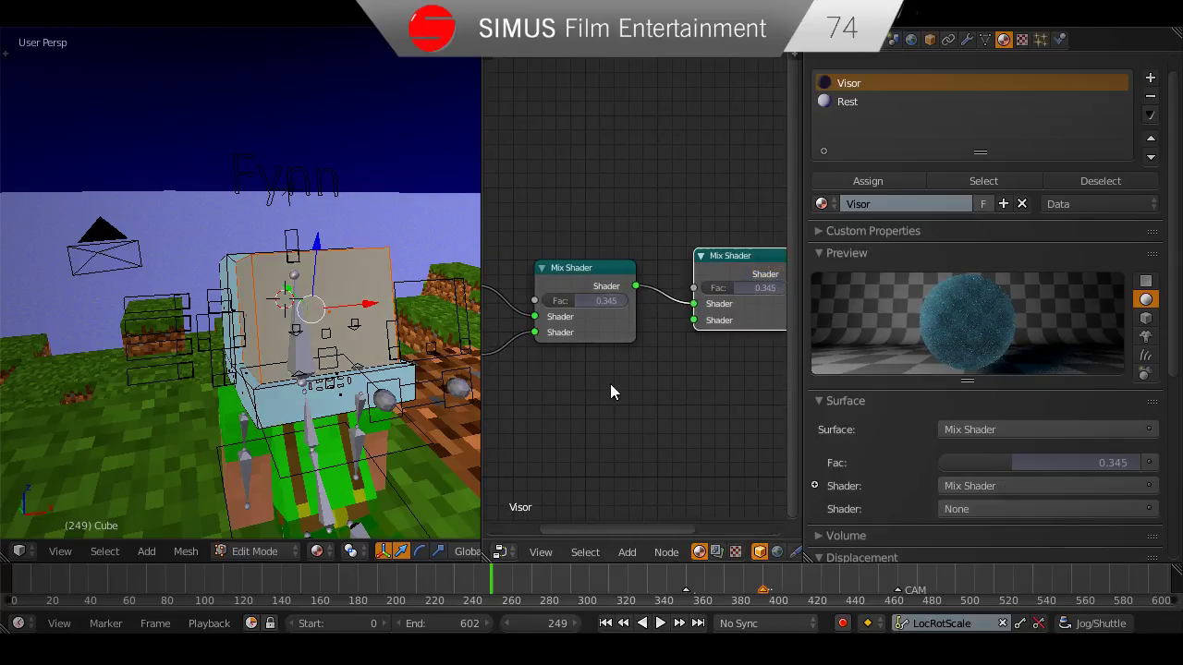
pyautogui.scroll(-1, 592, 342)
pyautogui.moveTo(521, 331); pyautogui.dragTo(592, 328, button='middle')
pyautogui.hotkey('shift', 'd')
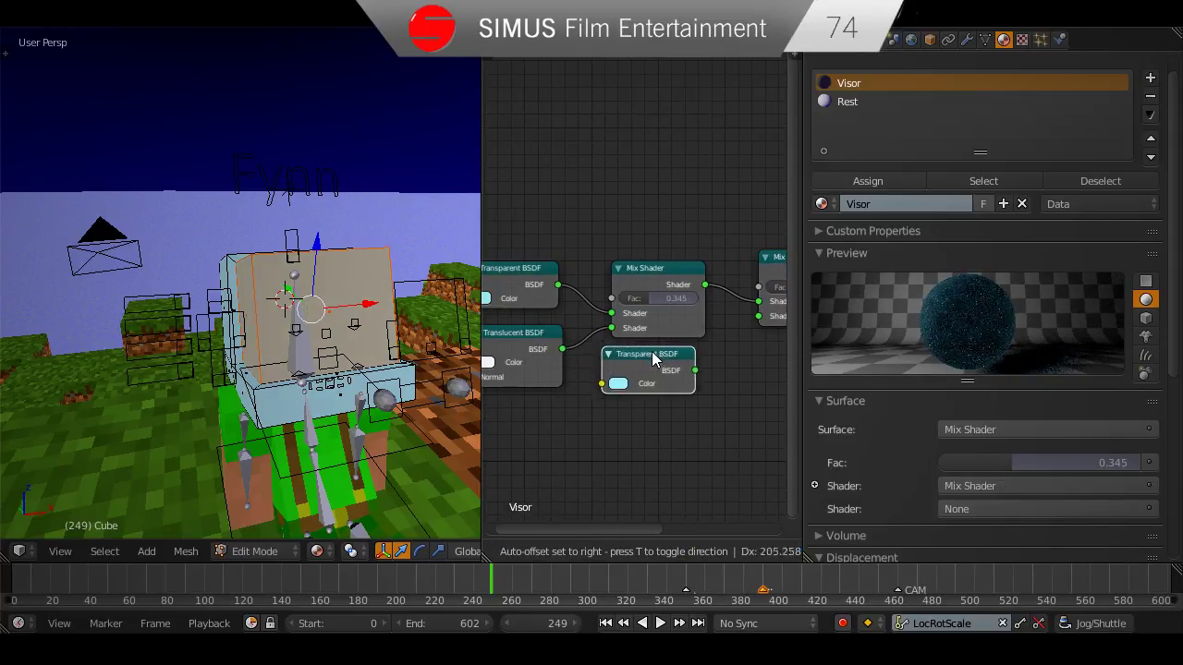
pyautogui.click(646, 351)
pyautogui.moveTo(701, 370); pyautogui.dragTo(759, 316)
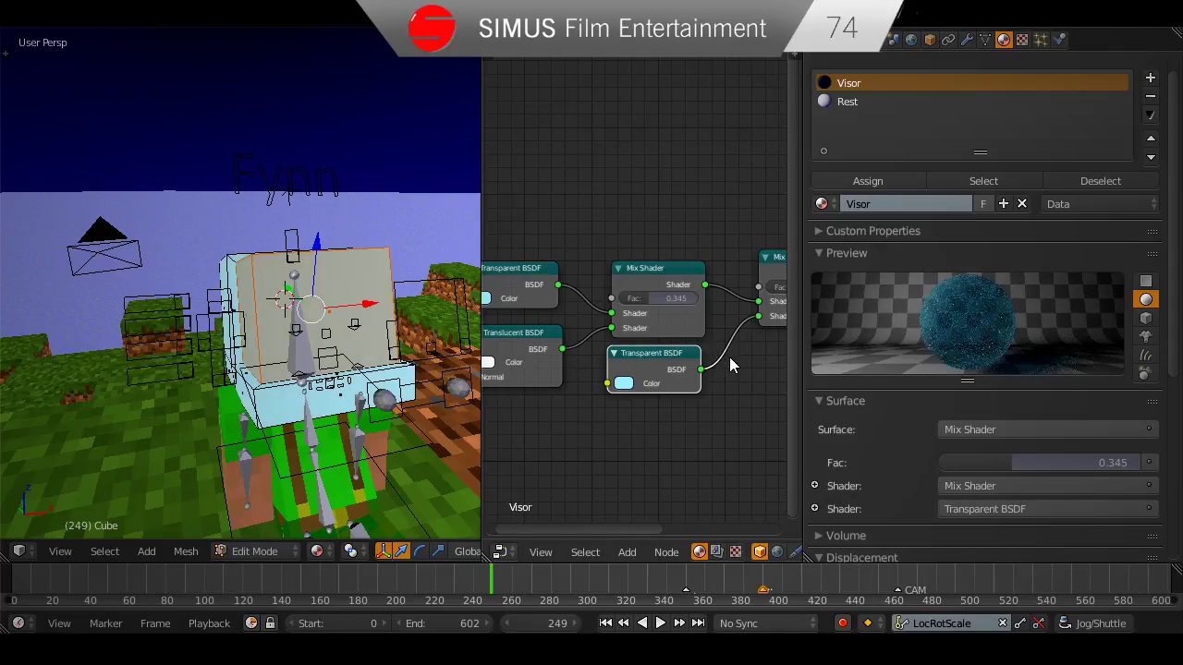
pyautogui.moveTo(704, 377); pyautogui.dragTo(566, 377, button='middle')
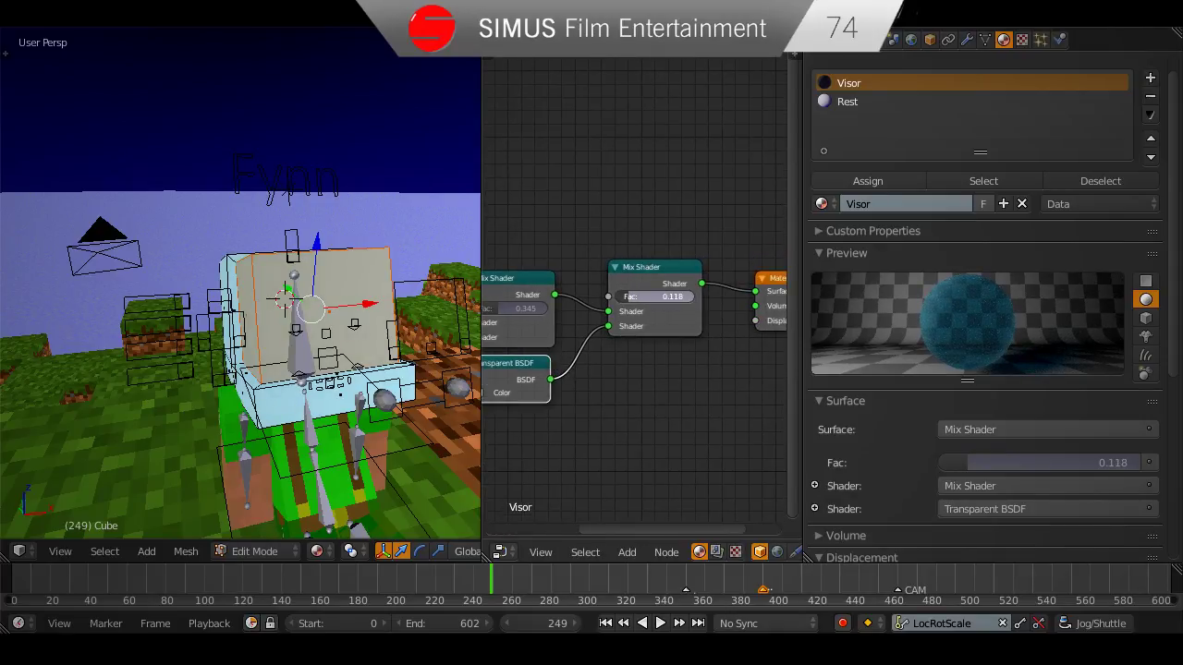
pyautogui.keyDown('ctrl'); pyautogui.hscroll(-3, 629, 367); pyautogui.keyUp('ctrl')
# Add a Layer Weight node and connect its Facing output to the factor of the second Mix Shader.
pyautogui.hotkey('shift', 'a')
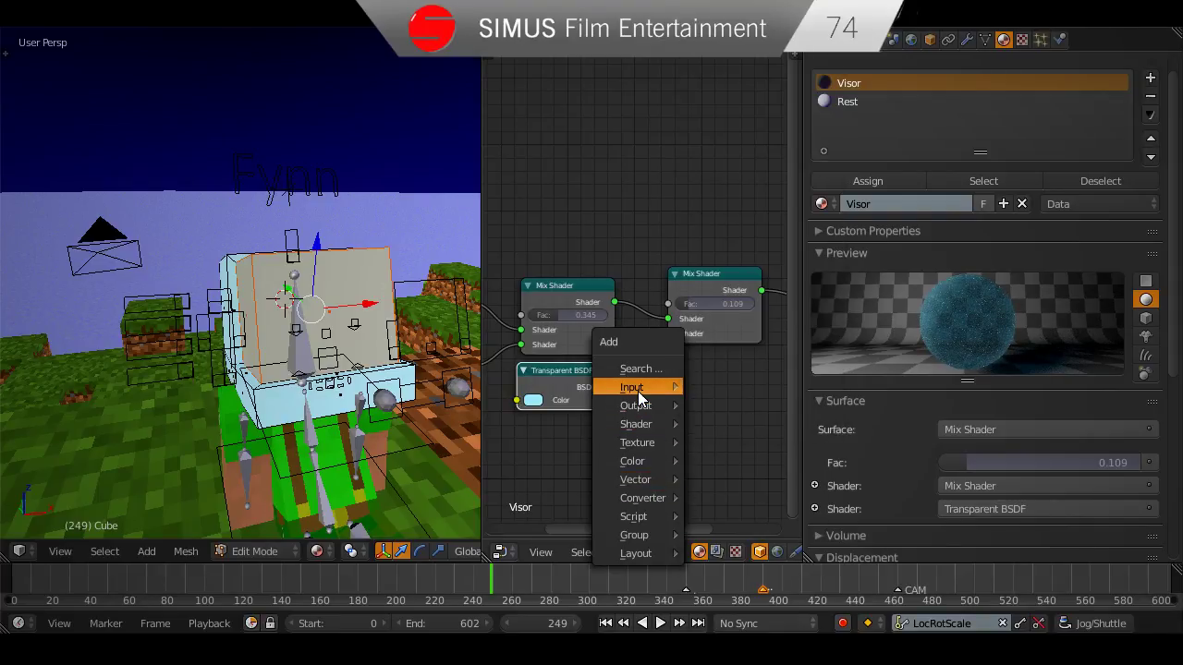
pyautogui.moveTo(638, 391)
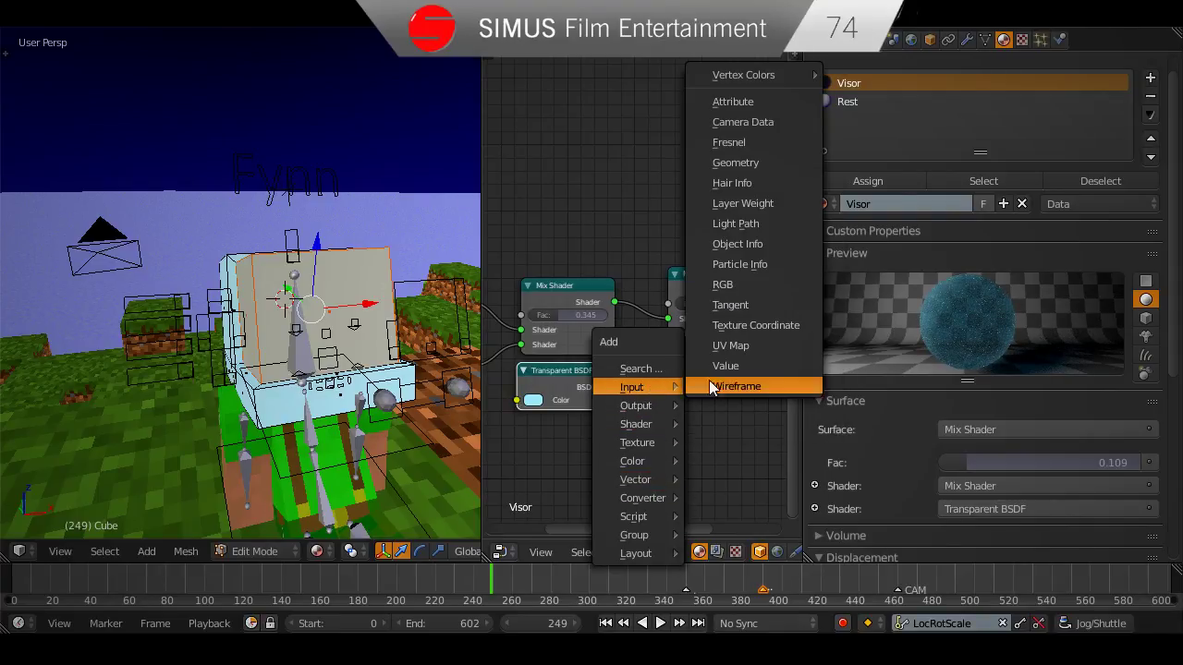
pyautogui.click(758, 205)
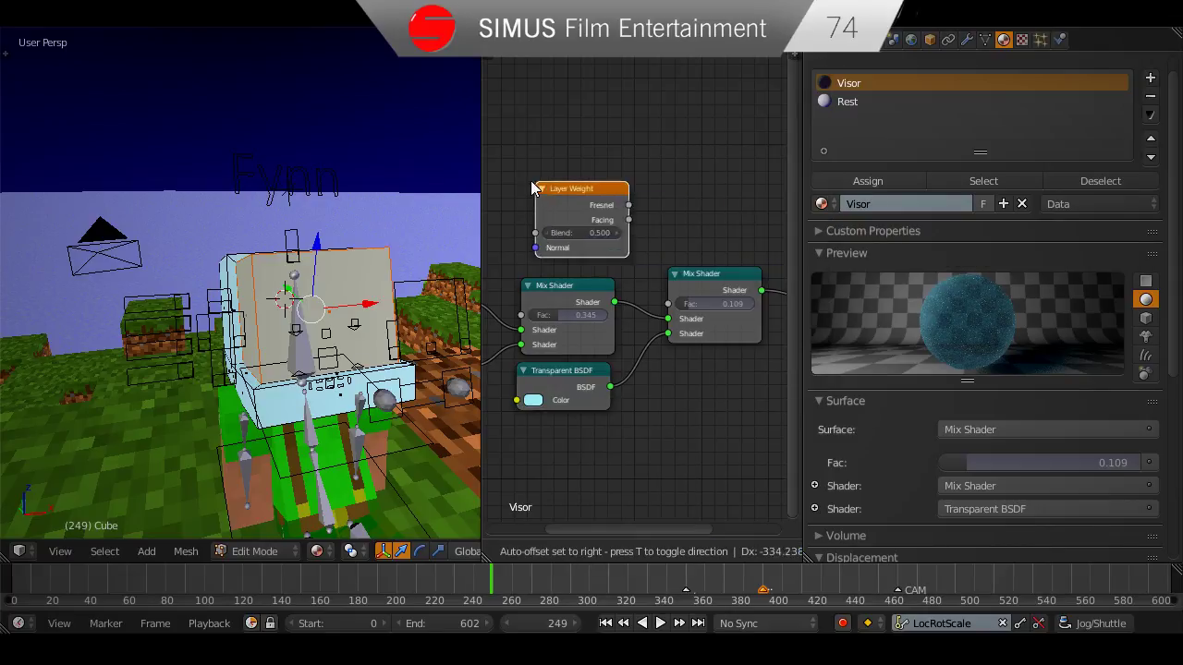
pyautogui.click(531, 181)
pyautogui.moveTo(665, 292); pyautogui.dragTo(668, 304)
pyautogui.scroll(3, 739, 451)
pyautogui.scroll(1, 738, 451)
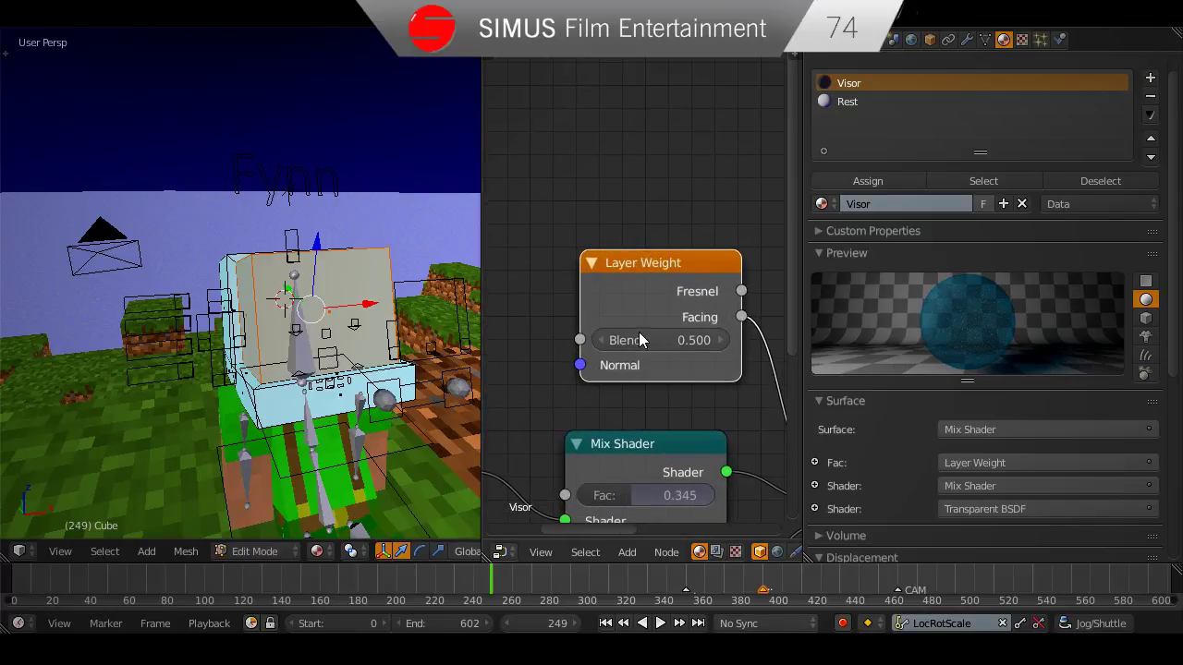
# Set the Layer Weight node's Blend value to 0.100.
pyautogui.moveTo(682, 373); pyautogui.dragTo(618, 343, button='middle')
pyautogui.scroll(-1, 617, 343)
pyautogui.click(540, 307)
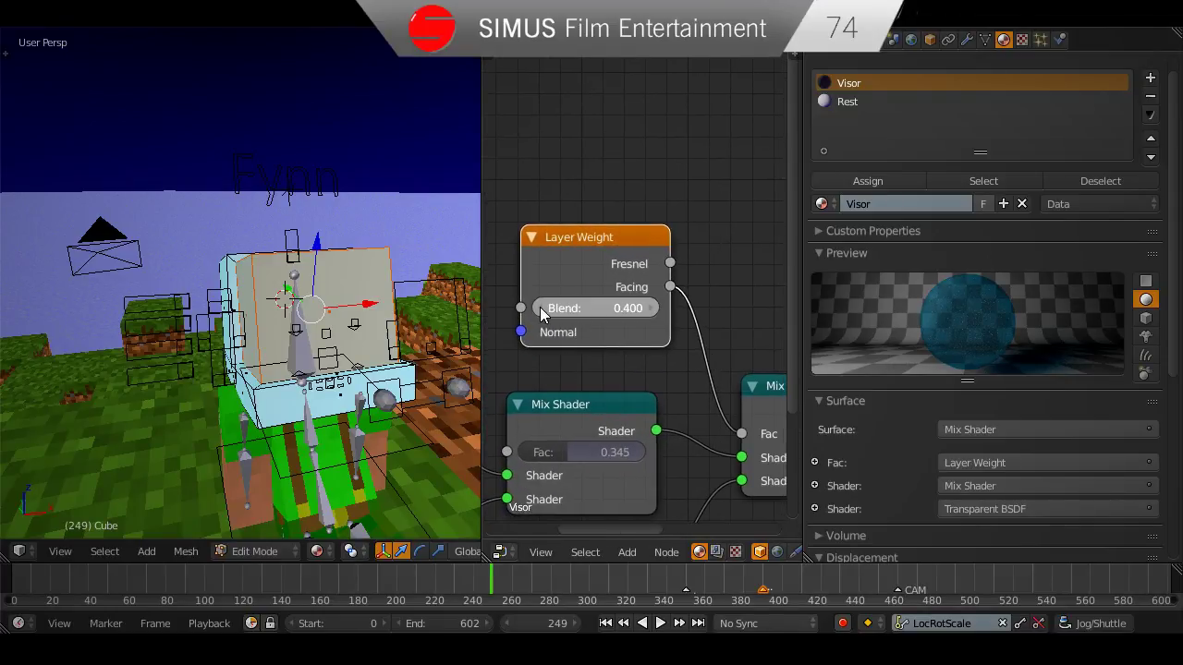
pyautogui.click(540, 307)
pyautogui.click(539, 307)
pyautogui.click(540, 308)
pyautogui.click(540, 307)
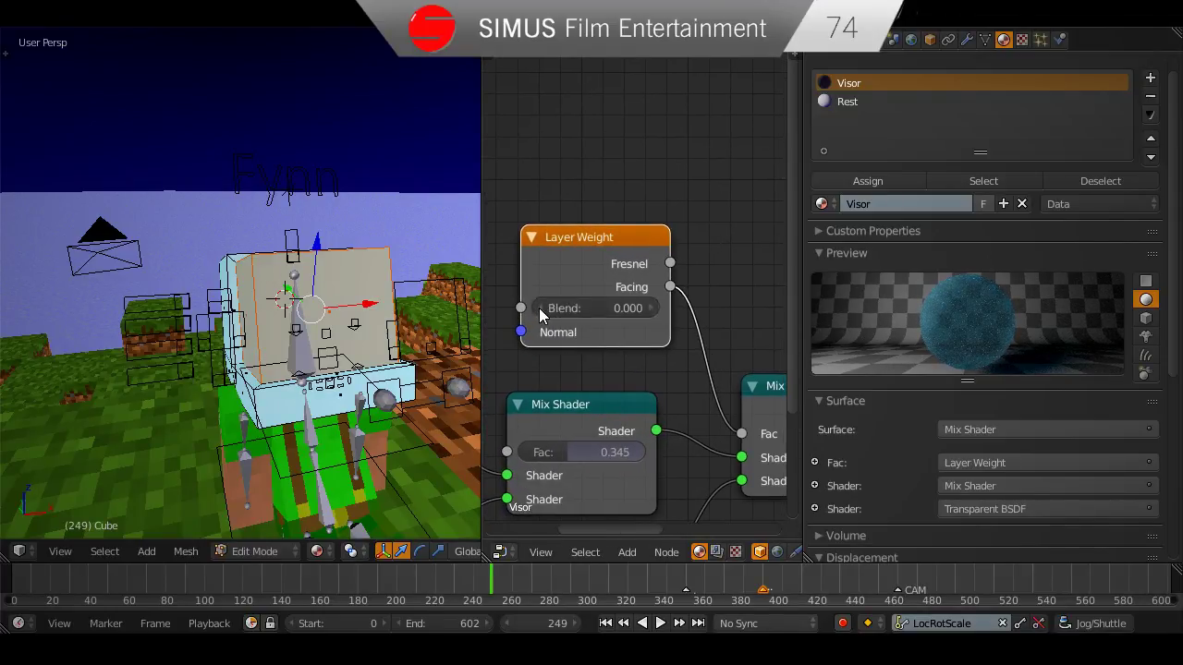
pyautogui.moveTo(545, 315); pyautogui.dragTo(531, 304, button='middle')
pyautogui.click(638, 299)
# Insert an Invert node between the Layer Weight's Facing output and the second Mix Shader's factor.
pyautogui.moveTo(693, 320); pyautogui.dragTo(661, 282, button='middle')
pyautogui.hotkey('shift', 'a')
pyautogui.moveTo(642, 338)
pyautogui.click(703, 401)
pyautogui.click(683, 252)
pyautogui.scroll(-4, 660, 286)
pyautogui.moveTo(656, 331); pyautogui.dragTo(700, 288, button='middle')
# Lighten the duplicated Transparent BSDF's colour to about R 0.782, G 0.983, B 1.000.
pyautogui.click(572, 430)
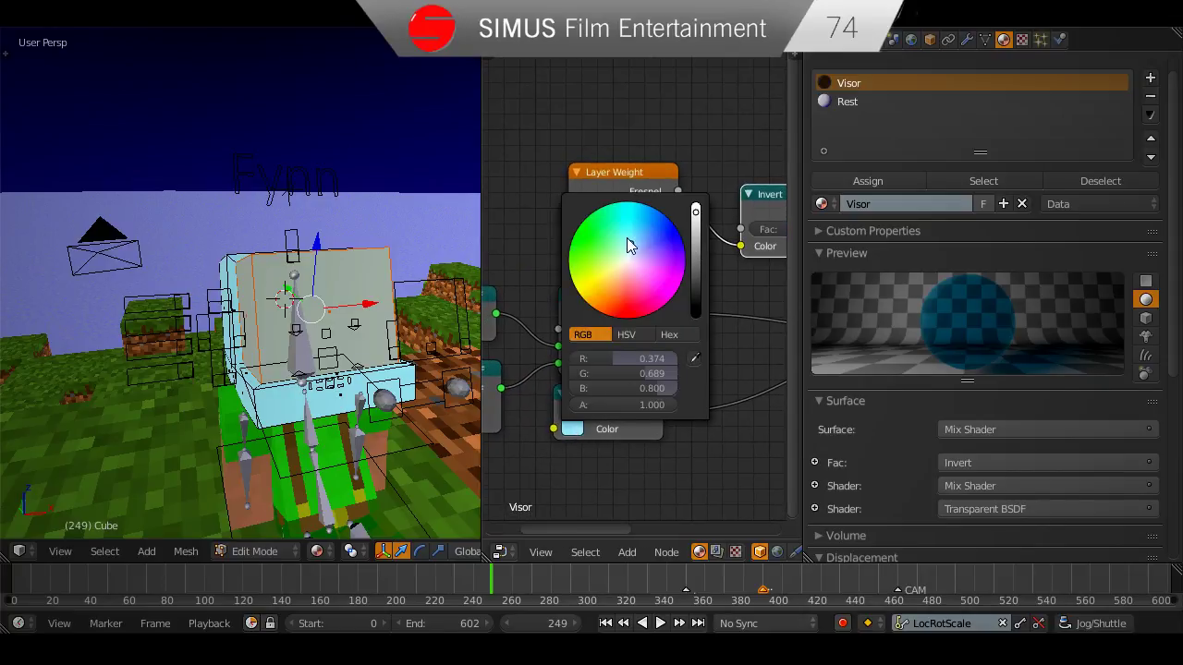
pyautogui.moveTo(630, 246); pyautogui.dragTo(627, 254)
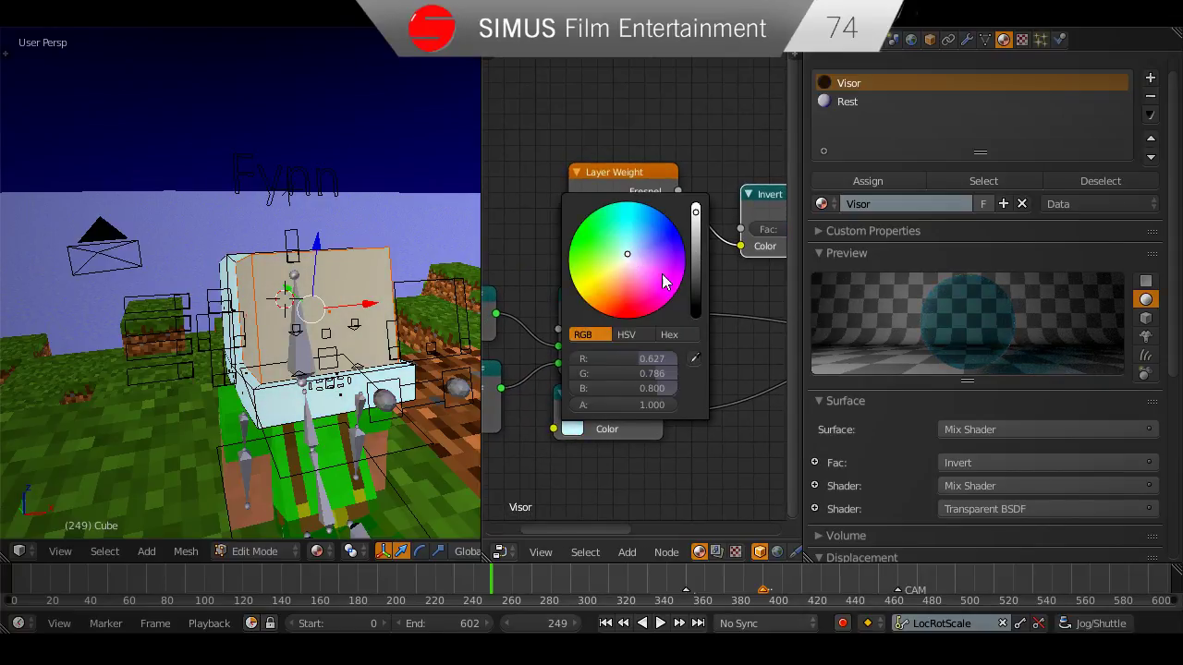
pyautogui.moveTo(697, 216); pyautogui.dragTo(697, 203)
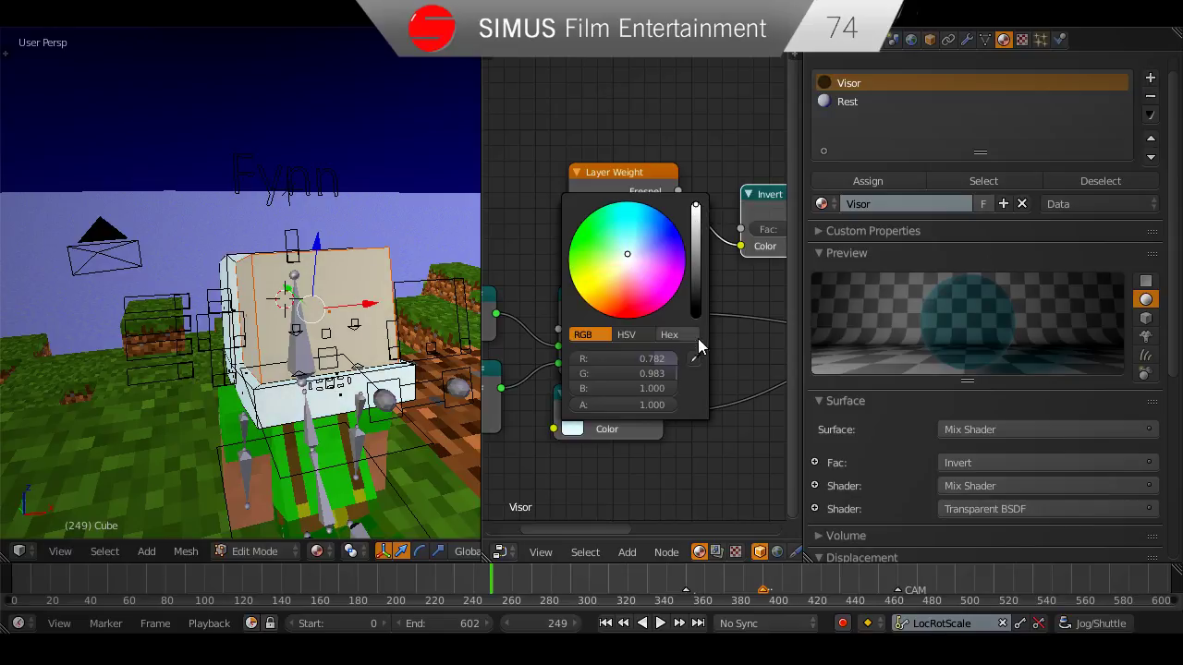
pyautogui.moveTo(642, 351); pyautogui.dragTo(625, 393, button='middle')
# Invert the face selection on the helmet and assign the Rest material to all faces outside the visor.
pyautogui.moveTo(351, 257); pyautogui.dragTo(383, 274, button='middle')
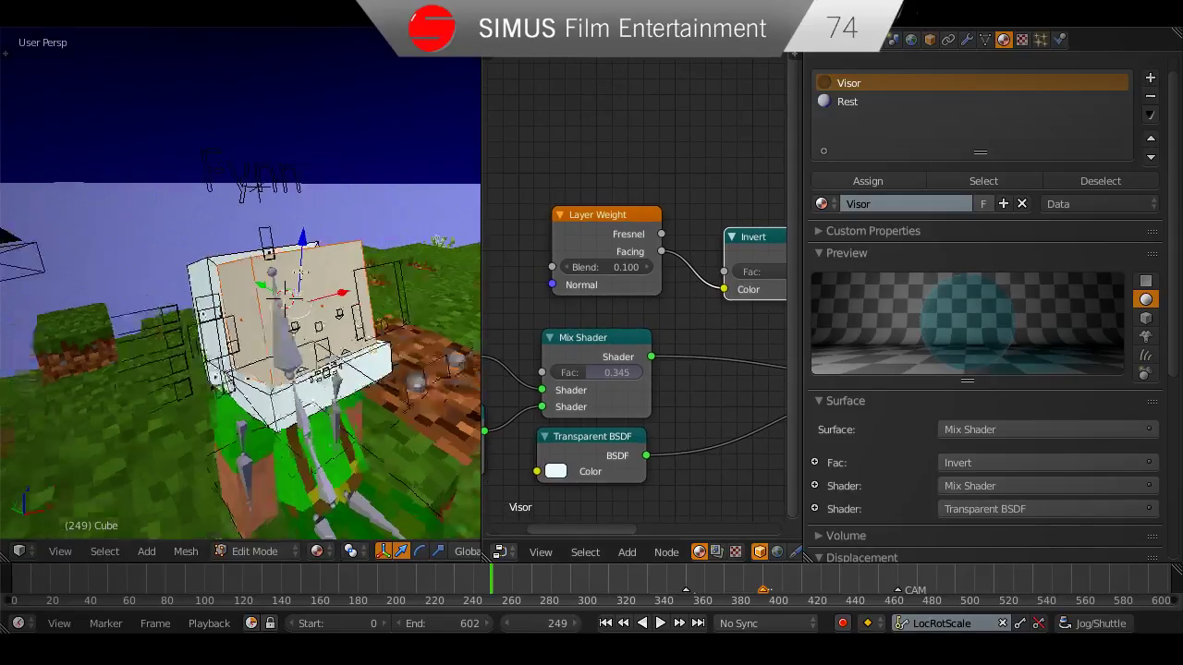
pyautogui.moveTo(298, 276); pyautogui.dragTo(317, 289, button='middle')
pyautogui.hotkey('ctrl', 'i')
pyautogui.click(896, 105)
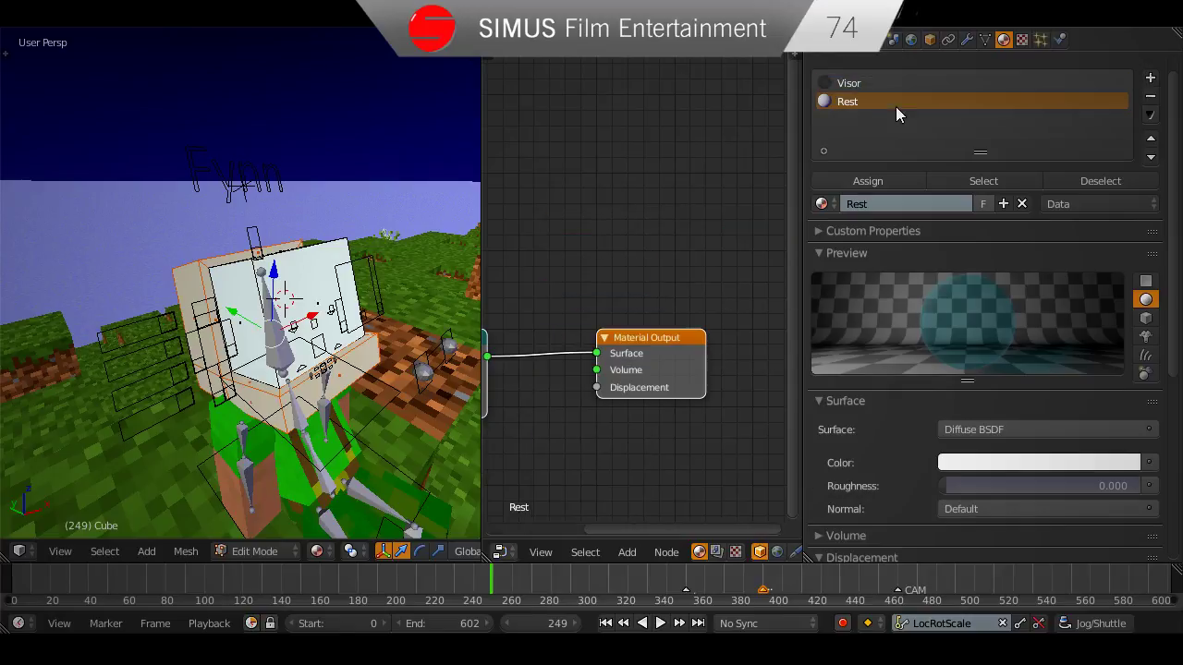
pyautogui.click(879, 177)
# Leave mesh editing, merge the Node Editor area back into the 3D viewport, and save the file.
pyautogui.scroll(-4, 652, 417)
pyautogui.moveTo(574, 462); pyautogui.dragTo(659, 418, button='middle')
pyautogui.moveTo(338, 345); pyautogui.dragTo(332, 319, button='middle')
pyautogui.press('Tab')
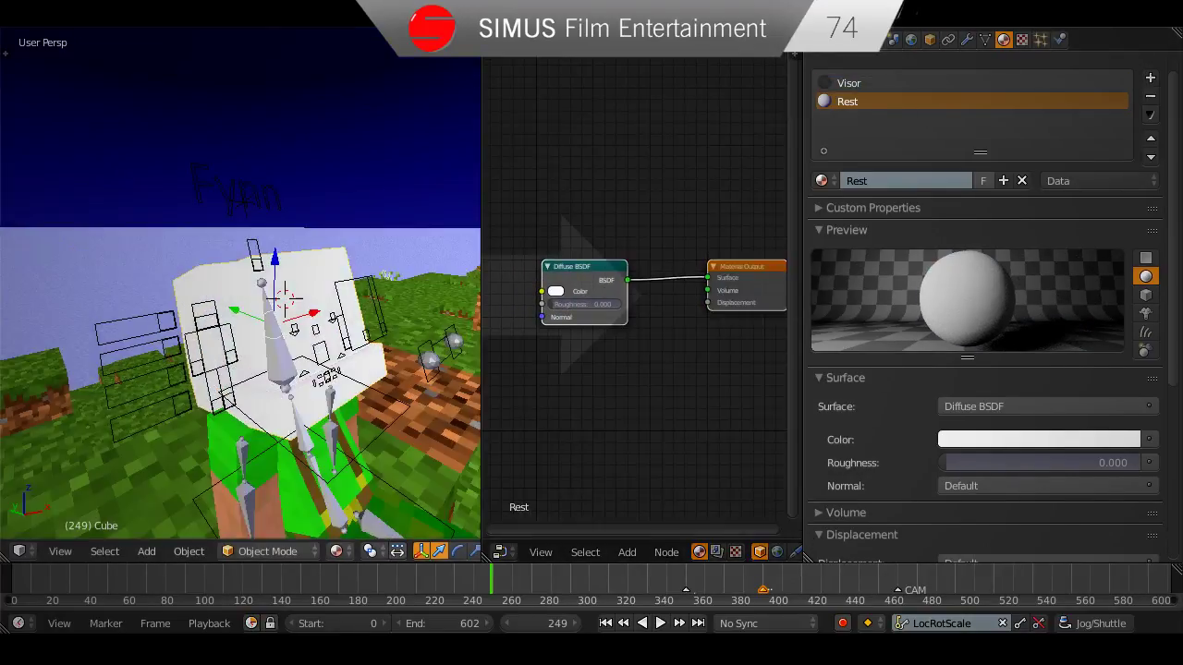
pyautogui.moveTo(504, 305); pyautogui.dragTo(491, 328)
pyautogui.hotkey('ctrl', 's')
pyautogui.click(489, 323)
pyautogui.scroll(-4, 489, 388)
pyautogui.moveTo(502, 443); pyautogui.dragTo(476, 468, button='middle')
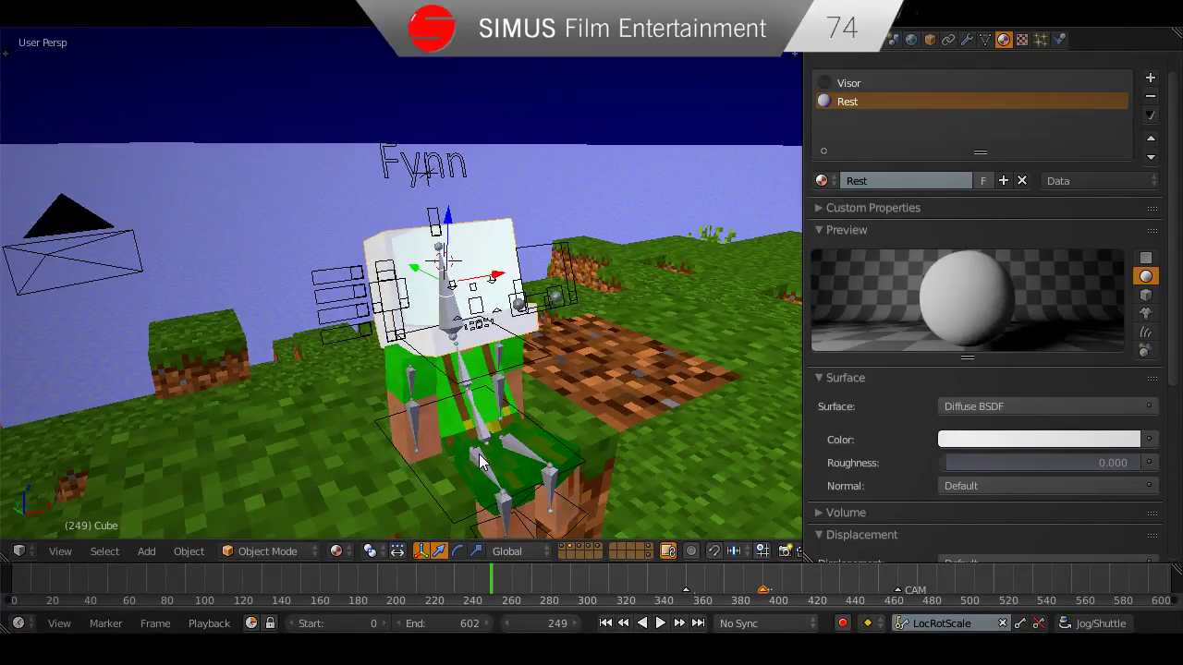
# Preview the helmet in rendered shading, including through the camera, and return the viewport to Material shading.
pyautogui.hotkey('shift', 'z')
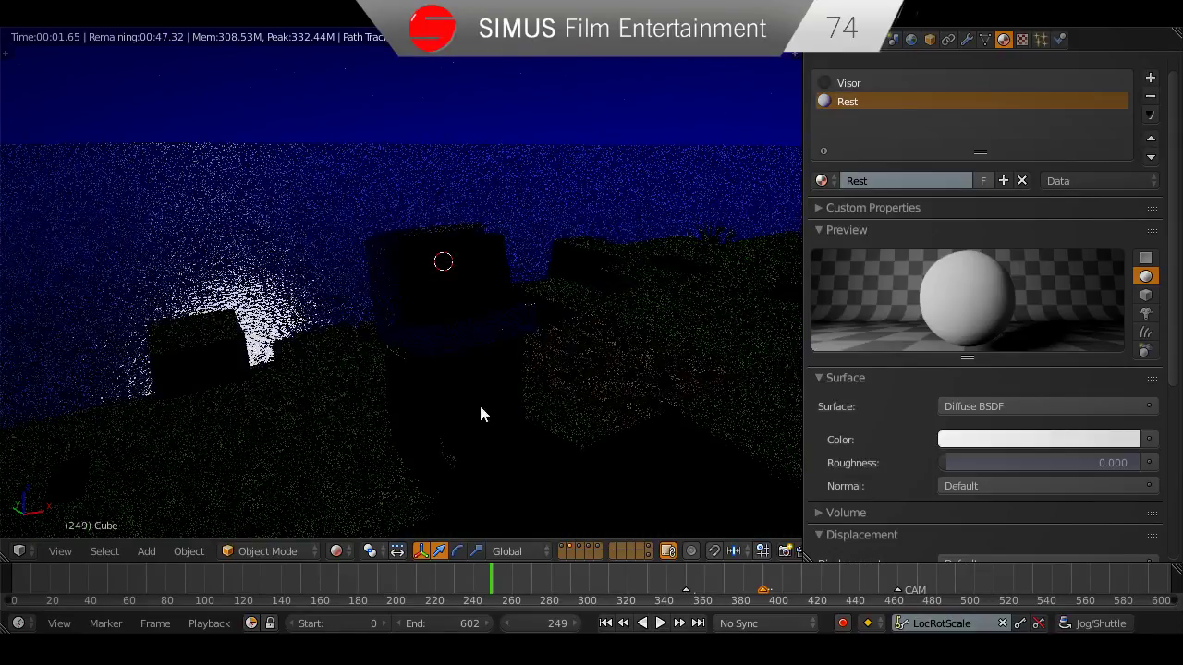
pyautogui.moveTo(478, 414); pyautogui.dragTo(680, 344, button='middle')
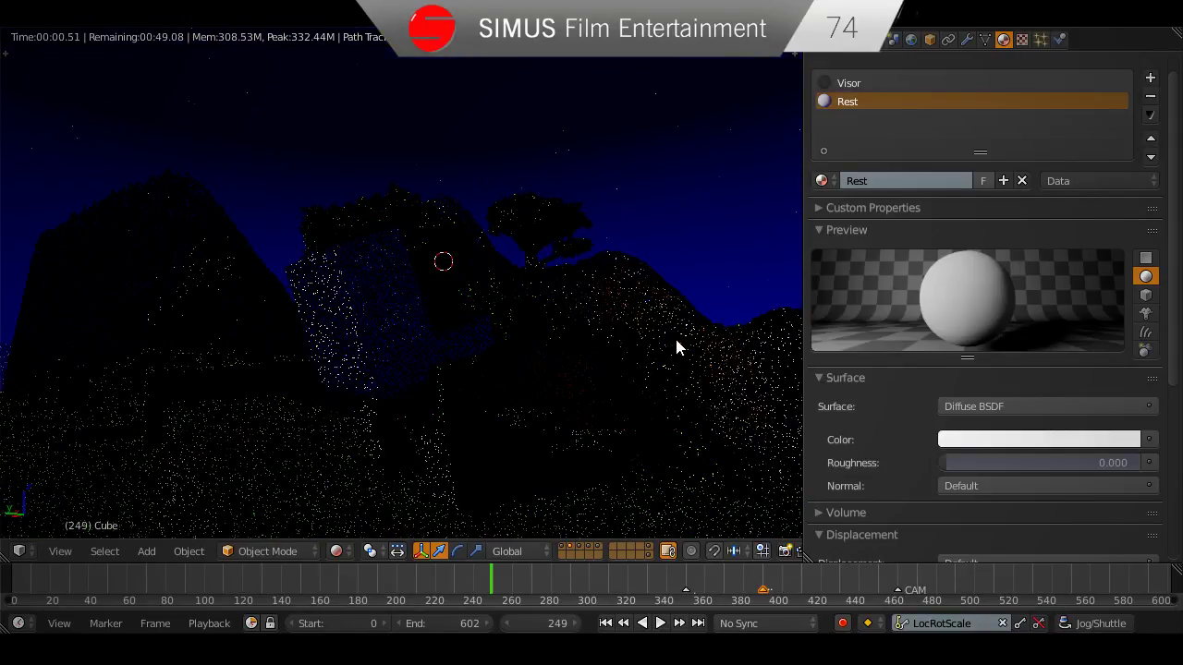
pyautogui.press('KP_0')
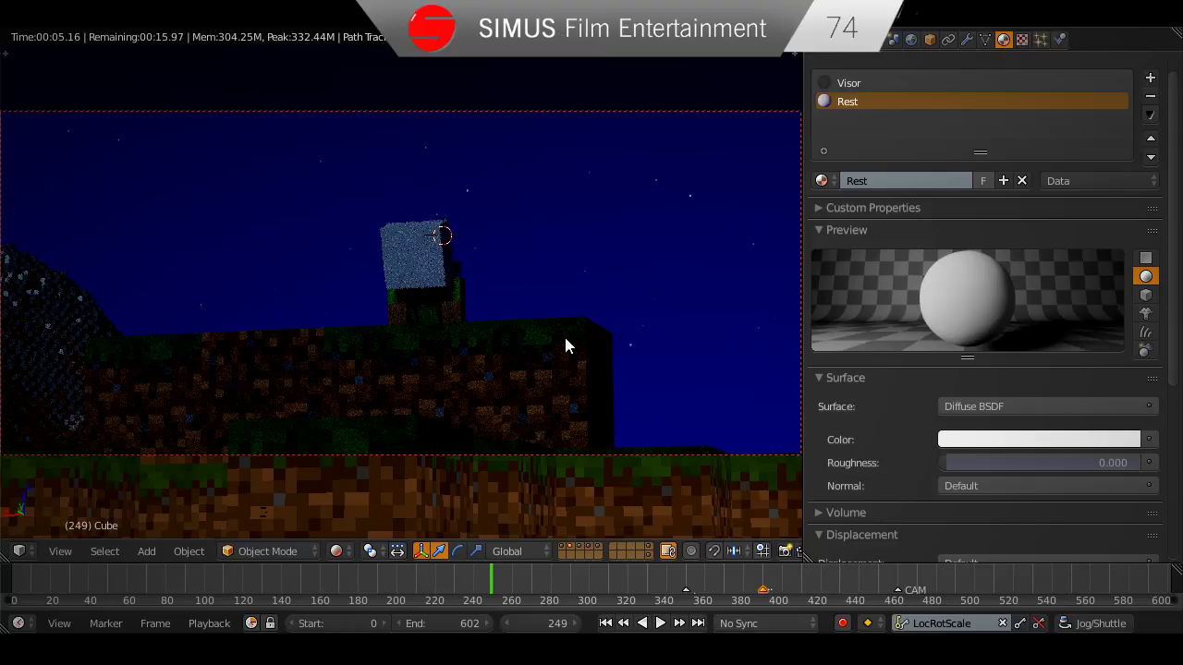
pyautogui.click(336, 551)
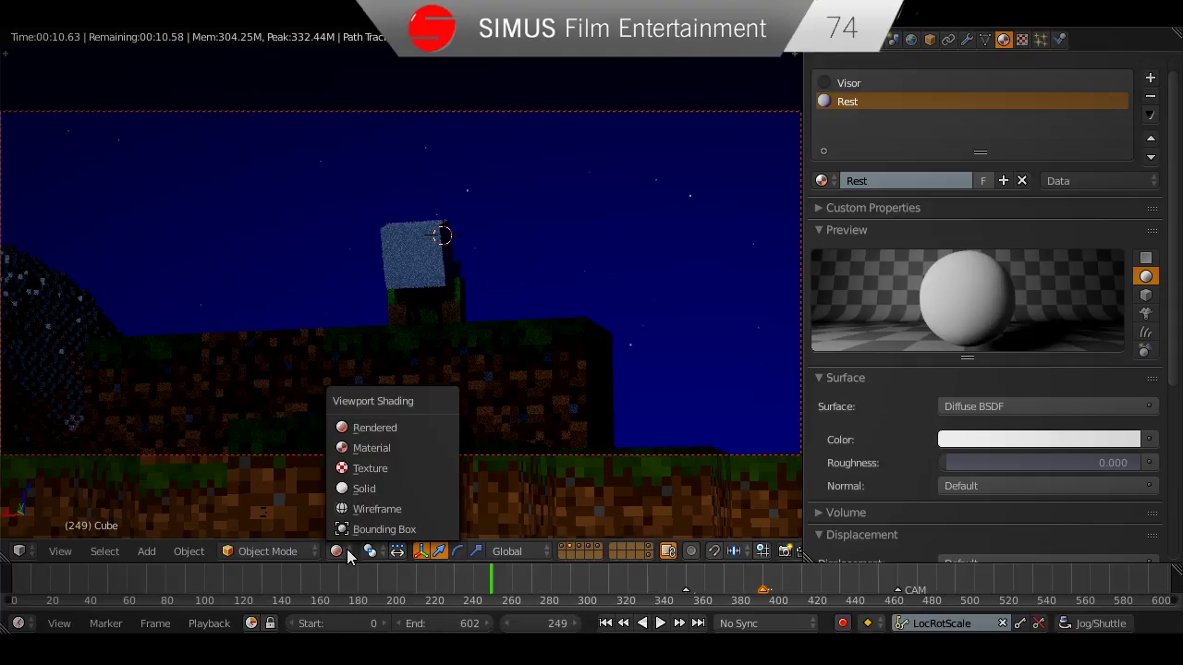
pyautogui.click(368, 449)
# Edit the helmet mesh again, select the top face of its white rear part, and save the file.
pyautogui.moveTo(421, 369); pyautogui.dragTo(289, 452, button='middle')
pyautogui.scroll(15, 378, 334)
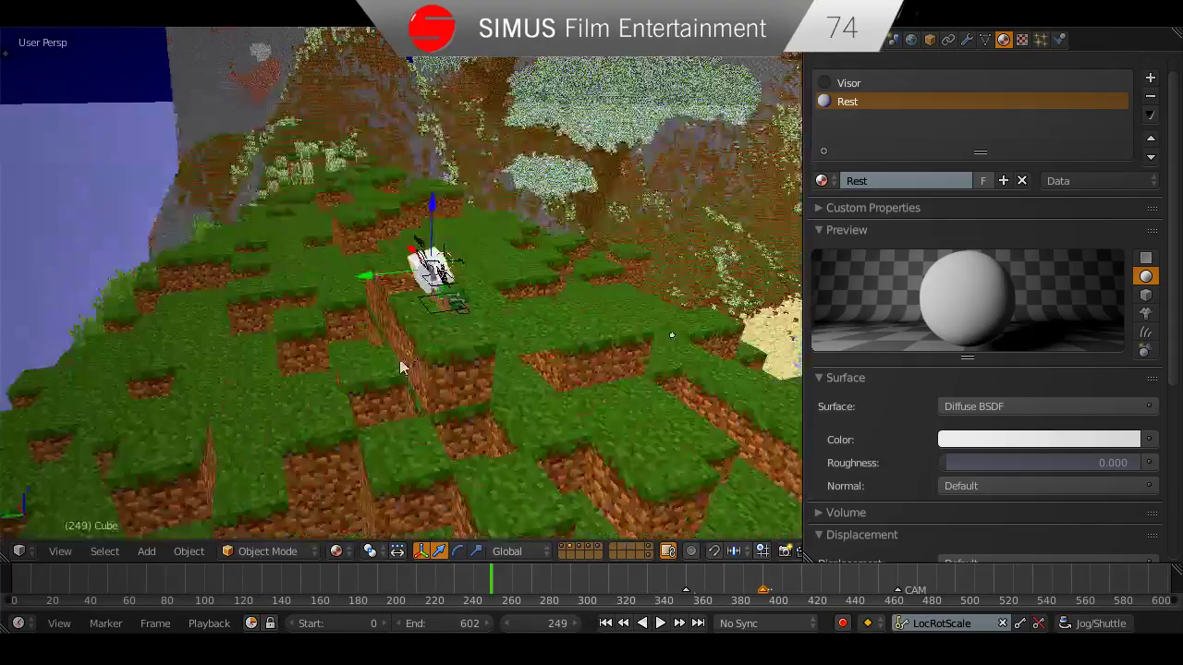
pyautogui.moveTo(407, 366); pyautogui.dragTo(591, 309, button='middle')
pyautogui.scroll(2, 592, 309)
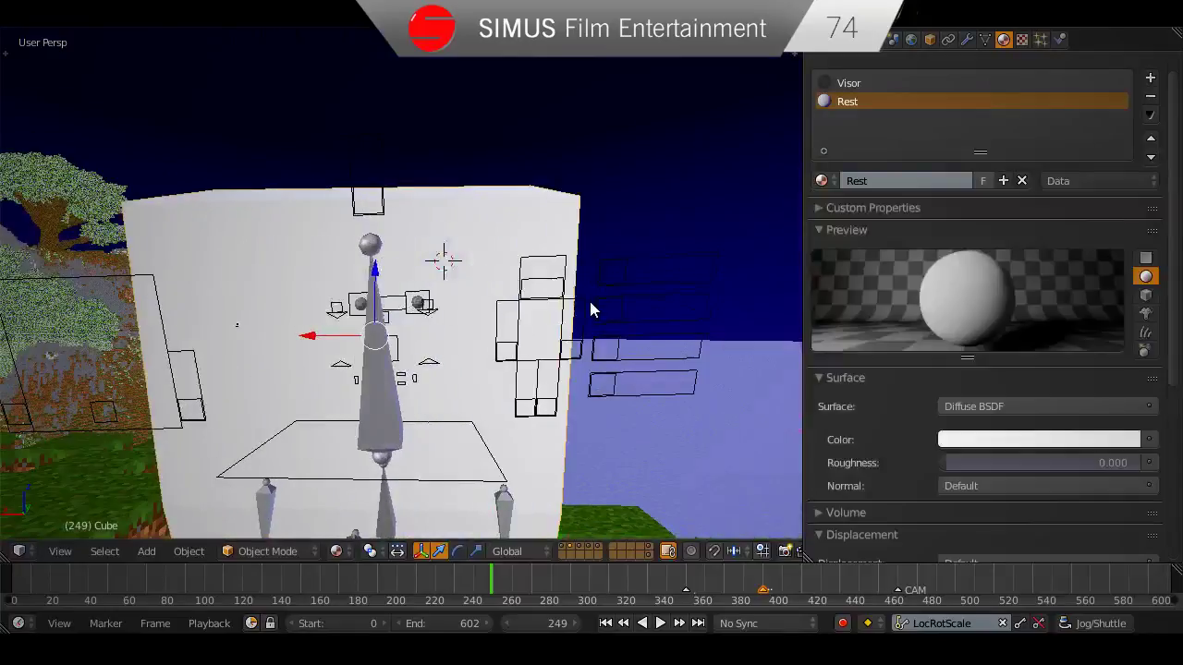
pyautogui.scroll(-4, 513, 299)
pyautogui.moveTo(512, 299); pyautogui.dragTo(508, 323, button='middle')
pyautogui.press('Tab')
pyautogui.scroll(4, 517, 369)
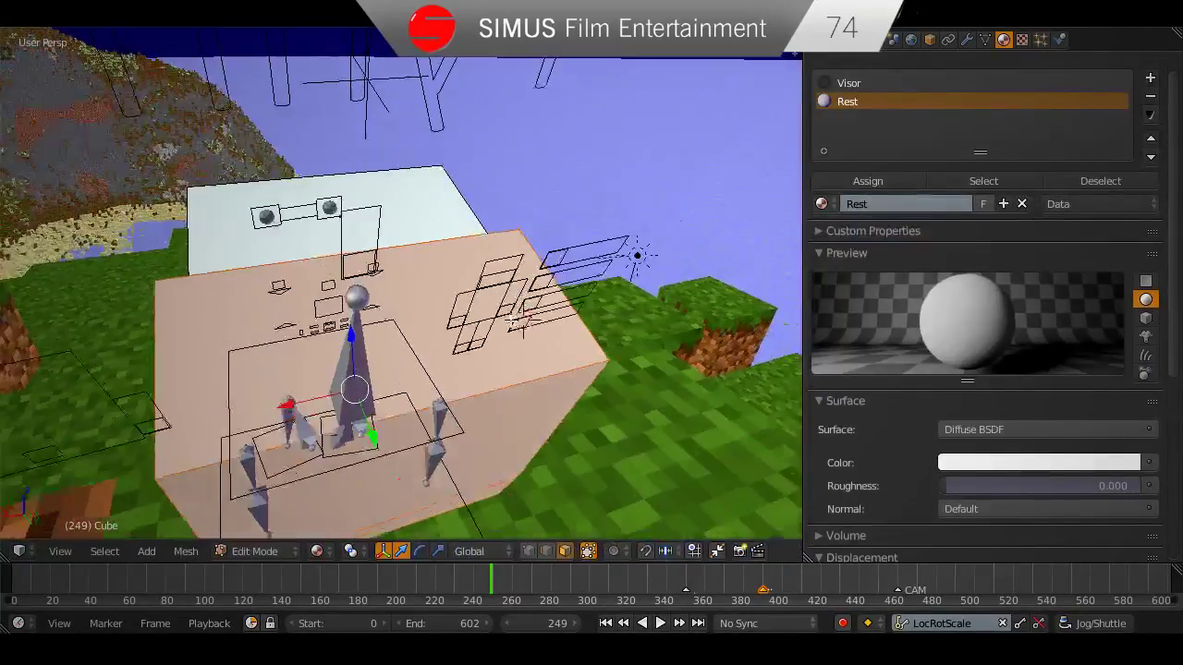
pyautogui.rightClick(507, 323)
pyautogui.hotkey('ctrl', 's')
pyautogui.click(527, 340)
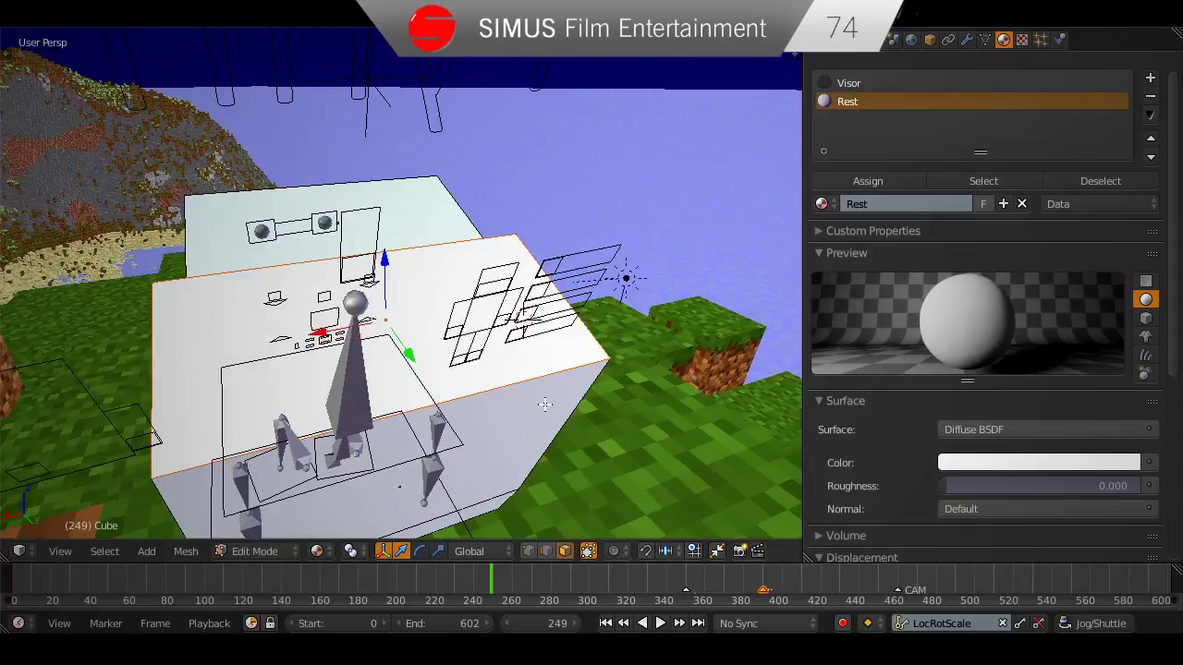
# Create a small inner face at the centre of the helmet's rear top face and narrow it along X to roughly a square.
pyautogui.press('s')
pyautogui.click(409, 333)
pyautogui.moveTo(409, 333); pyautogui.dragTo(434, 361, button='middle')
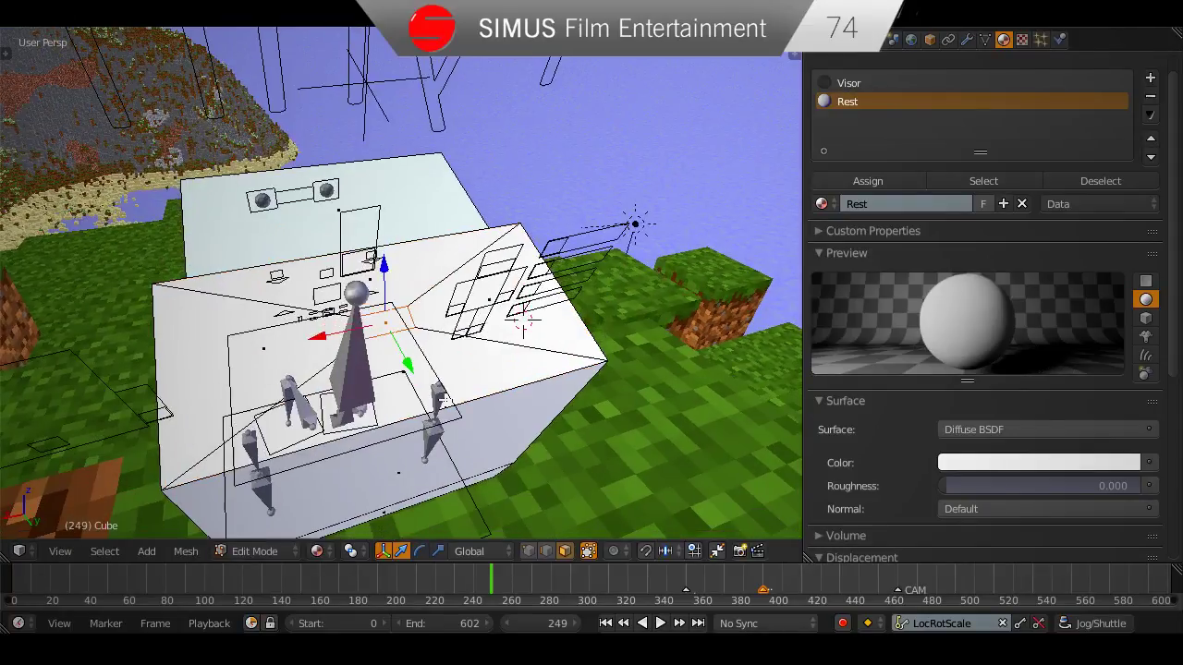
pyautogui.press('s')
pyautogui.press('x')
pyautogui.click(443, 366)
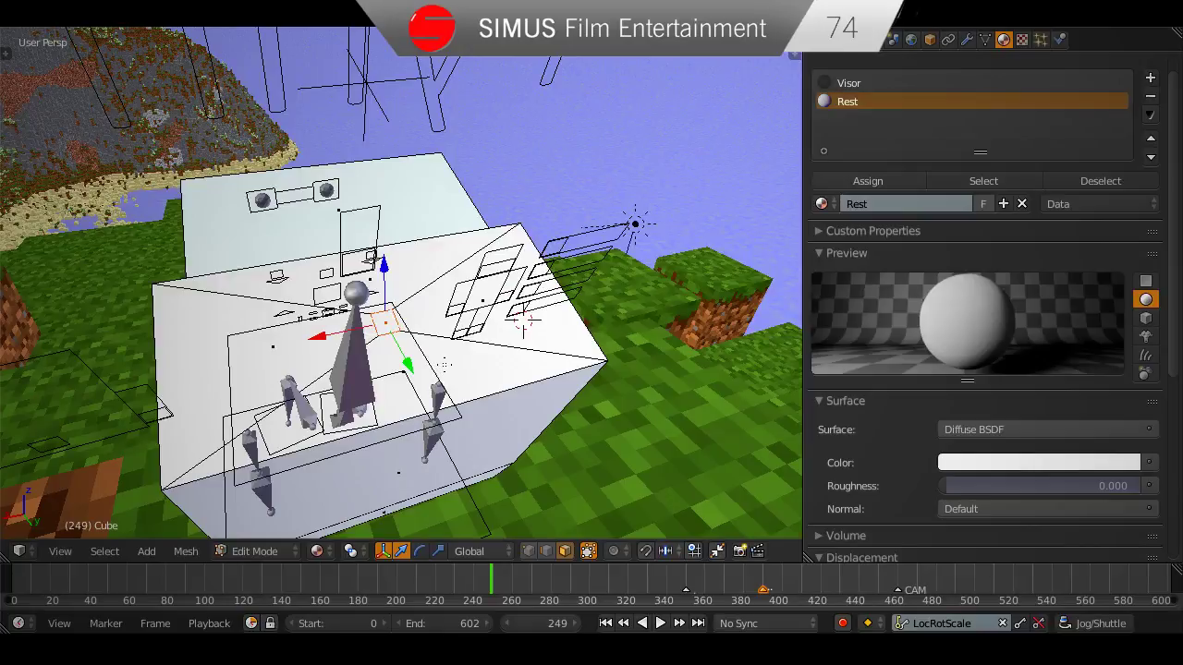
pyautogui.press('s')
pyautogui.press('x')
pyautogui.click(458, 374)
# Move the small inner face along X towards one side of the helmet and save the file.
pyautogui.moveTo(457, 373); pyautogui.dragTo(443, 377, button='middle')
pyautogui.press('g')
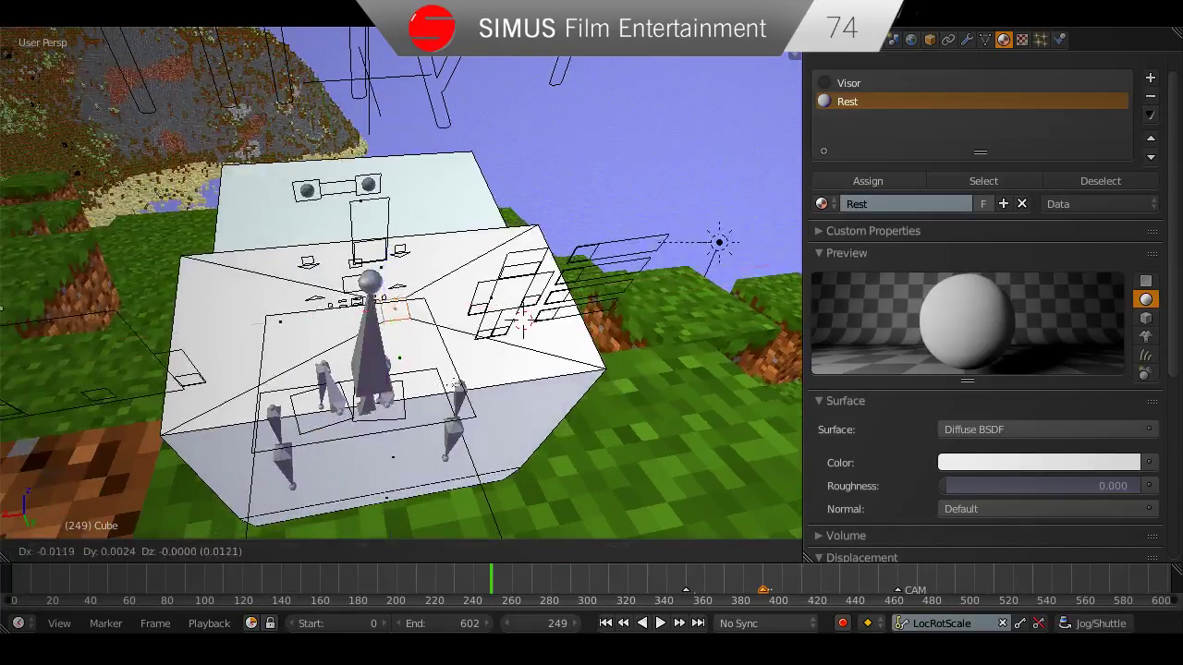
pyautogui.press('x')
pyautogui.click(576, 380)
pyautogui.hotkey('ctrl', 's')
pyautogui.moveTo(576, 380); pyautogui.dragTo(560, 328, button='middle')
pyautogui.click(557, 354)
# Extrude the small face into a short antenna base, scale its end down, and extrude it into a long thin rod.
pyautogui.scroll(1, 558, 355)
pyautogui.scroll(1, 578, 370)
pyautogui.moveTo(597, 397); pyautogui.dragTo(650, 432, button='middle')
pyautogui.press('e')
pyautogui.click(625, 386)
pyautogui.press('s')
pyautogui.click(591, 406)
pyautogui.press('e')
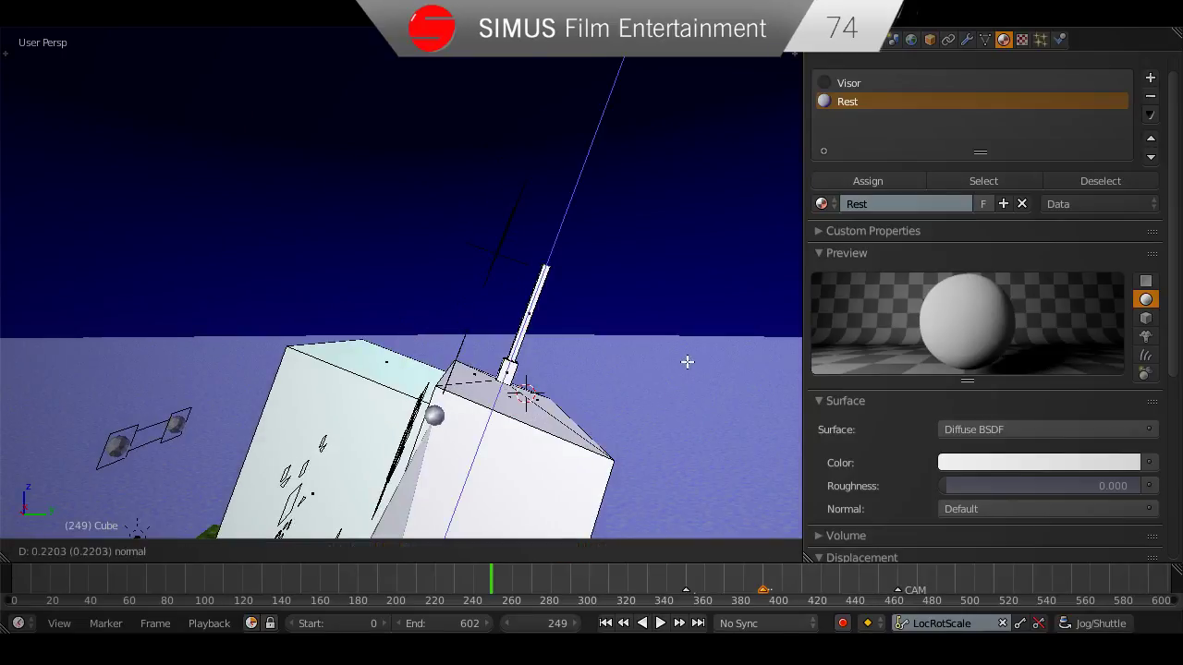
pyautogui.click(706, 335)
pyautogui.moveTo(705, 336); pyautogui.dragTo(660, 379, button='middle')
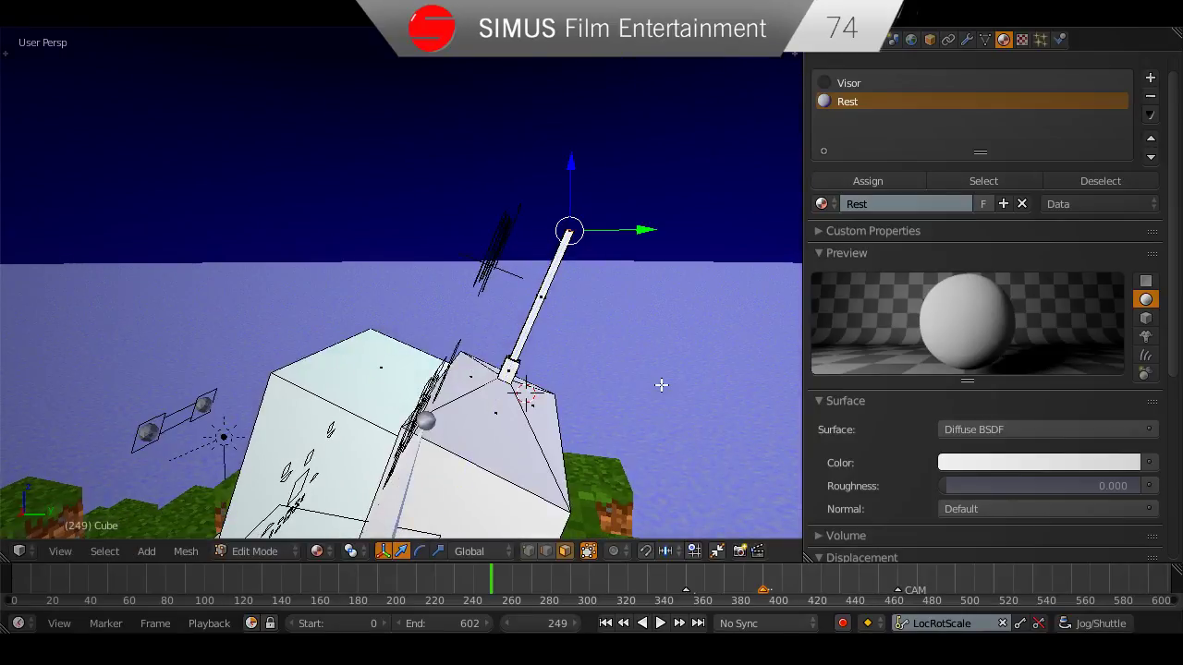
# Scale the end face of the antenna rod and extrude it into a short tip segment.
pyautogui.press('s')
pyautogui.click(708, 413)
pyautogui.press('e')
pyautogui.click(700, 401)
pyautogui.scroll(2, 699, 400)
pyautogui.keyDown('shift'); pyautogui.moveTo(699, 401); pyautogui.dragTo(610, 302, button='middle'); pyautogui.keyUp('shift')
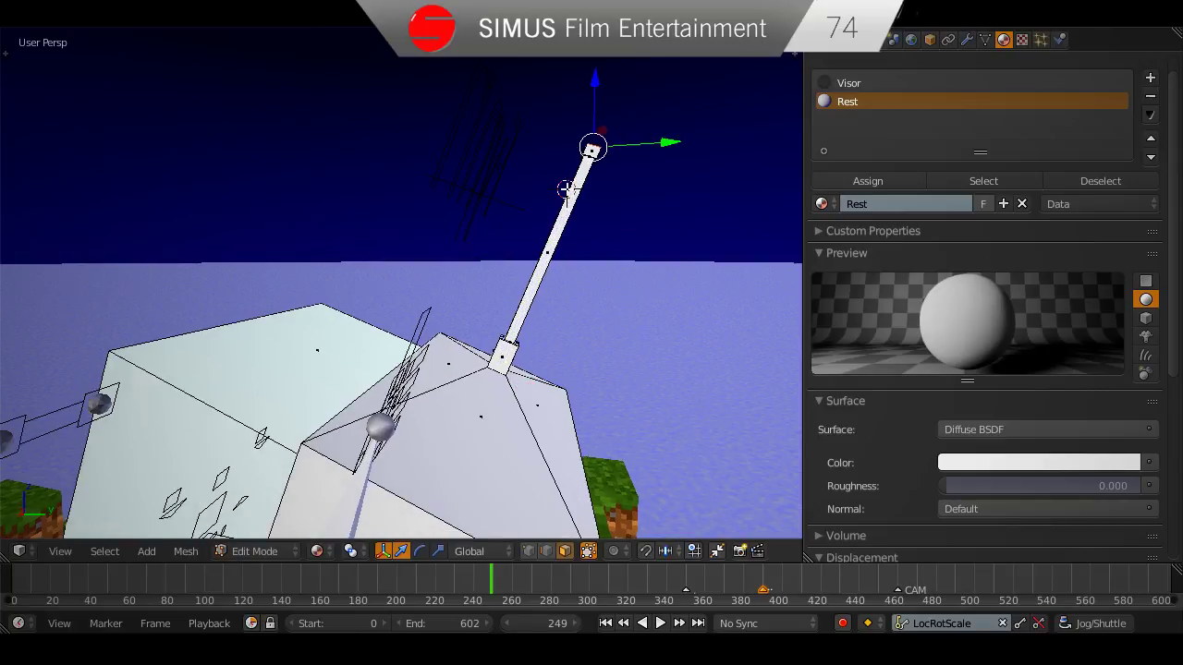
# Select the ring of side faces around the antenna tip and enlarge it along local X and local Y into a wider cap.
pyautogui.scroll(3, 565, 188)
pyautogui.keyDown('shift'); pyautogui.moveTo(565, 188); pyautogui.dragTo(507, 408, button='middle'); pyautogui.keyUp('shift')
pyautogui.moveTo(531, 315); pyautogui.dragTo(549, 283, button='middle')
pyautogui.press('a')
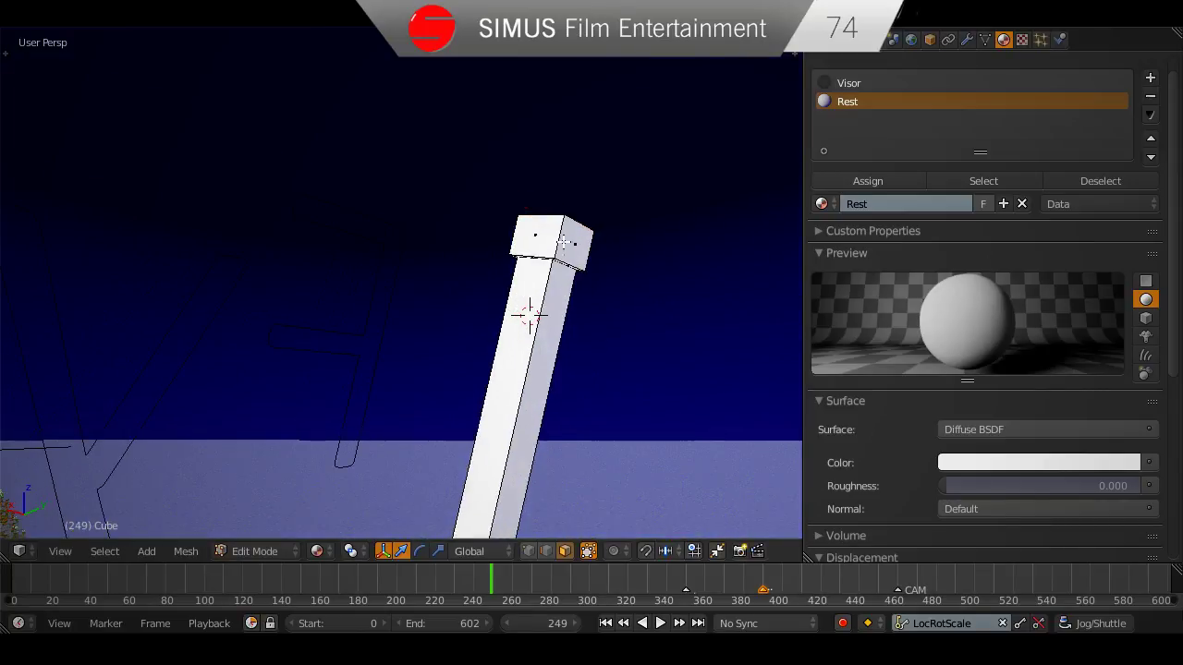
pyautogui.keyDown('alt'); pyautogui.rightClick(566, 237); pyautogui.keyUp('alt')
pyautogui.press('s')
pyautogui.press('x')
pyautogui.press('x')
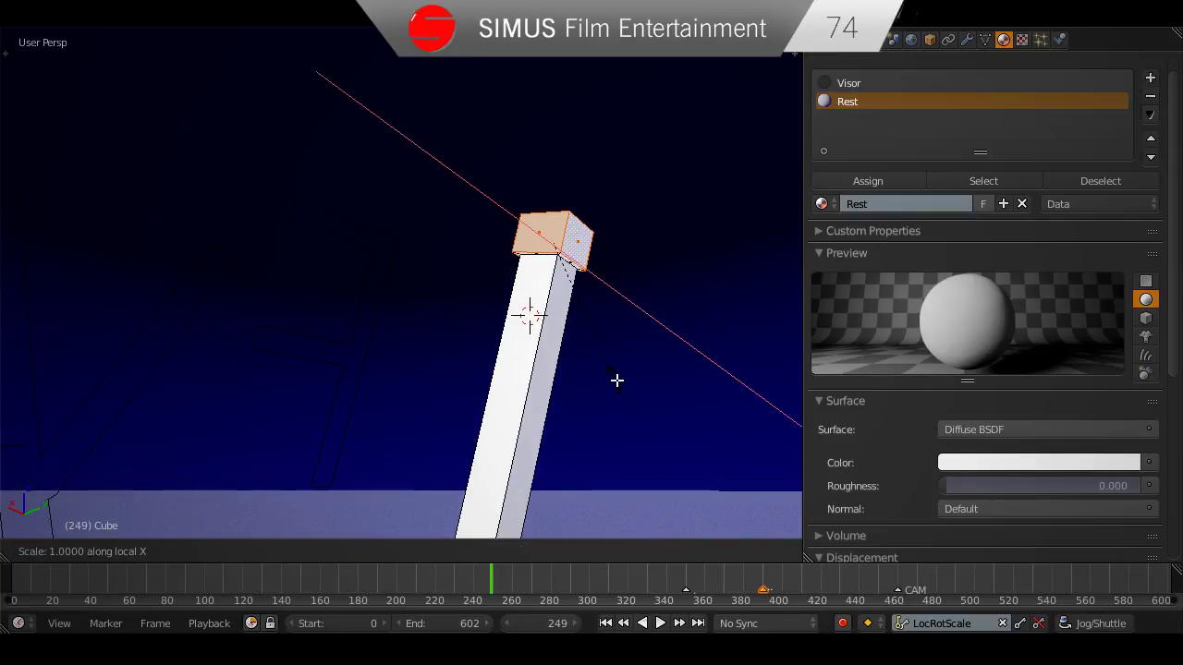
pyautogui.click(687, 463)
pyautogui.press('s')
pyautogui.press('y')
pyautogui.press('y')
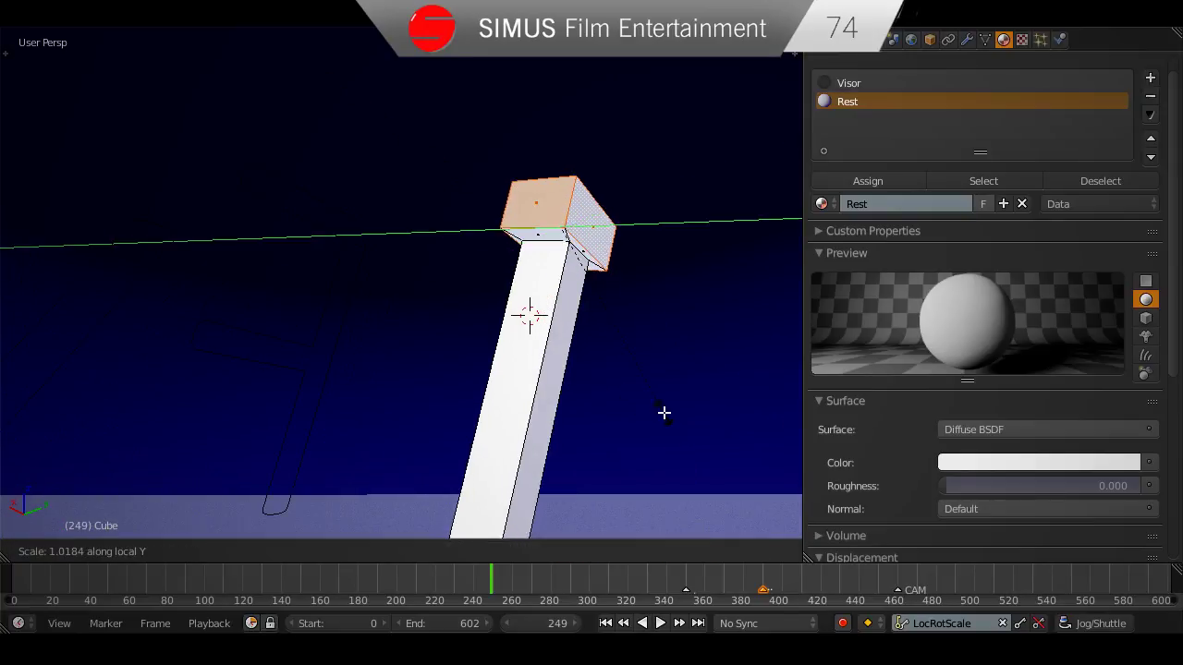
pyautogui.click(730, 517)
pyautogui.press('KP_Divide')
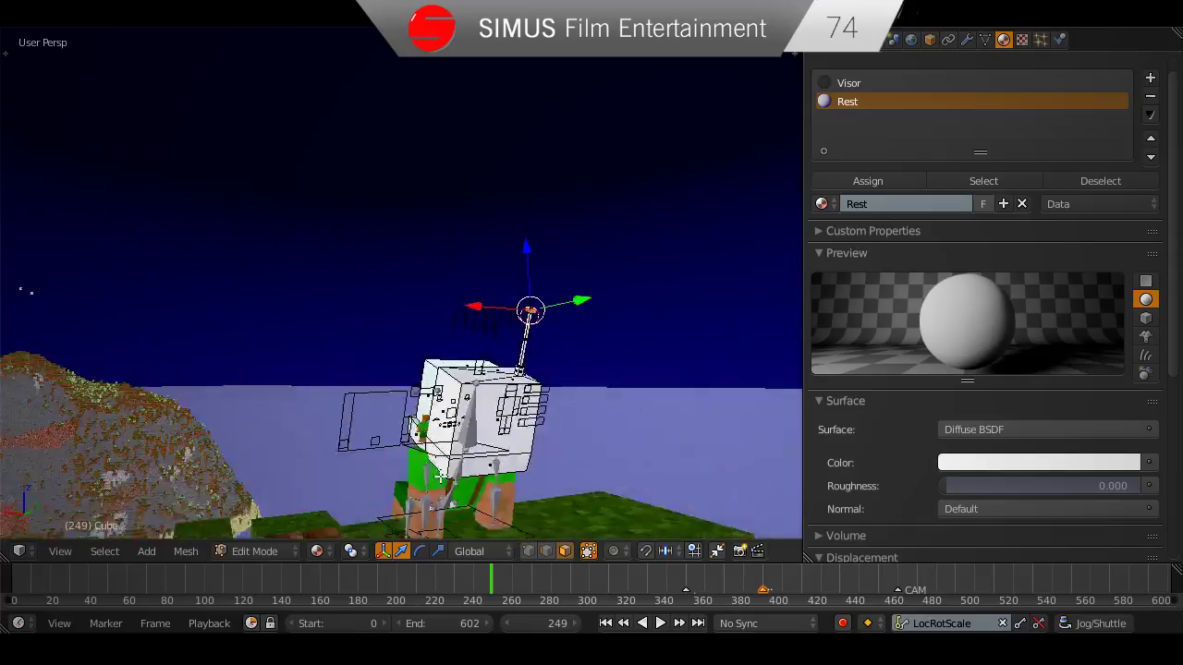
# Return the helmet to Object Mode and save the file.
pyautogui.press('Tab')
pyautogui.hotkey('ctrl', 's')
pyautogui.click(488, 423)
pyautogui.moveTo(557, 430); pyautogui.dragTo(641, 418, button='middle')
pyautogui.scroll(4, 502, 442)
pyautogui.click(501, 441)
pyautogui.hotkey('ctrl', 's')
# Examine the helmet and its antenna from several angles and save the file again.
pyautogui.click(535, 433)
pyautogui.press('Tab')
pyautogui.scroll(3, 597, 412)
pyautogui.scroll(-5, 640, 419)
pyautogui.press('Tab')
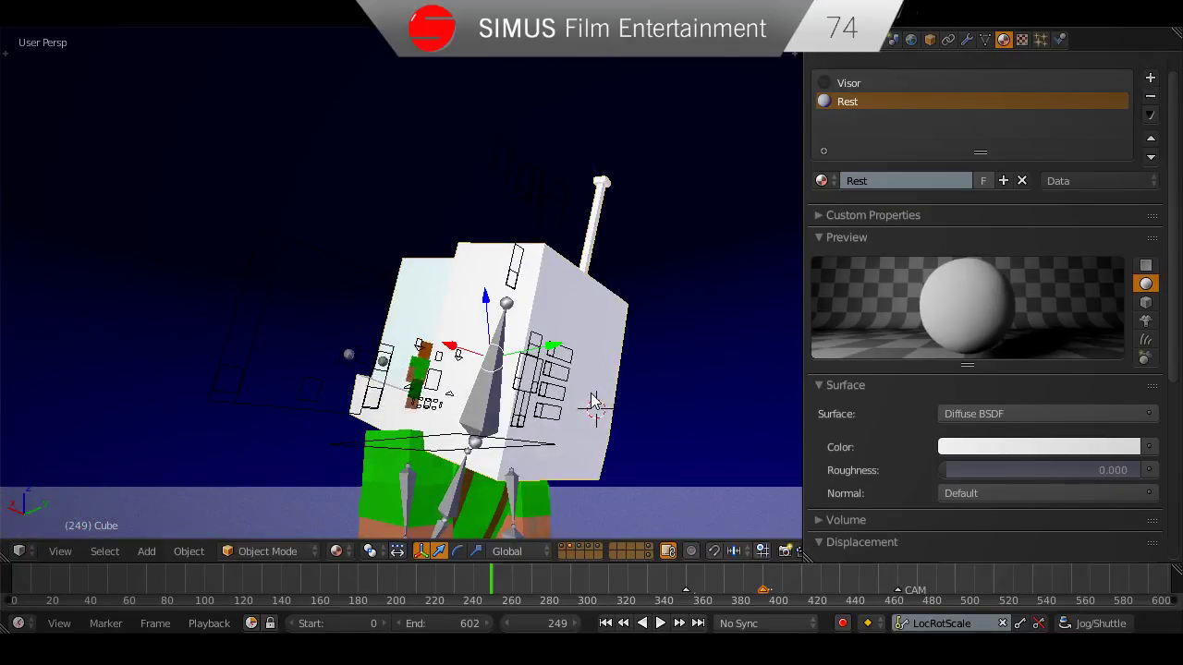
pyautogui.hotkey('ctrl', 's')
pyautogui.click(617, 394)
pyautogui.moveTo(507, 388); pyautogui.dragTo(428, 396, button='middle')
pyautogui.scroll(-3, 440, 375)
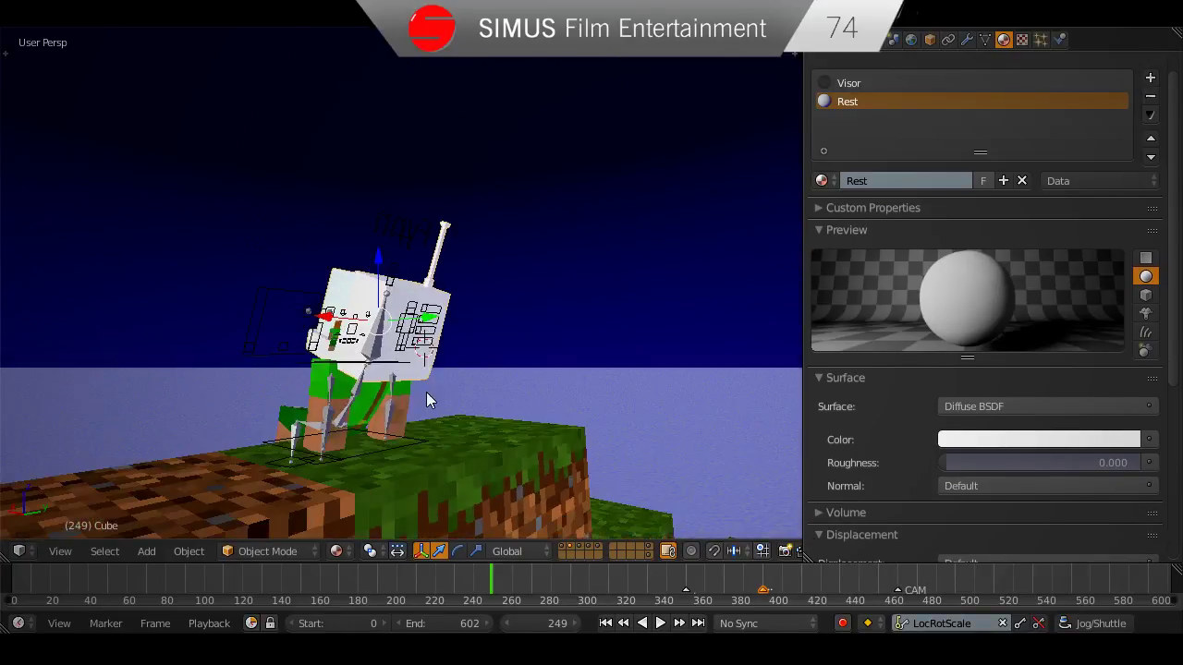
pyautogui.scroll(2, 580, 265)
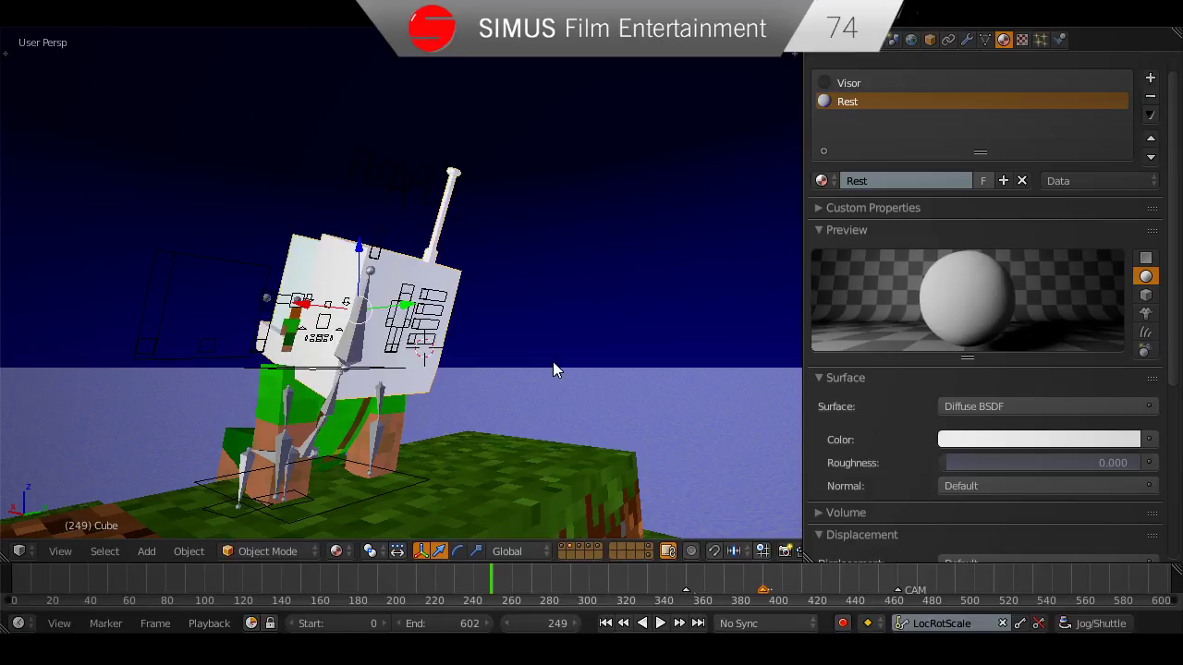
# Split the 3D view, turn the new area into a UV/Image Editor and load Astronaut 2.png in it.
pyautogui.moveTo(798, 54); pyautogui.dragTo(528, 93)
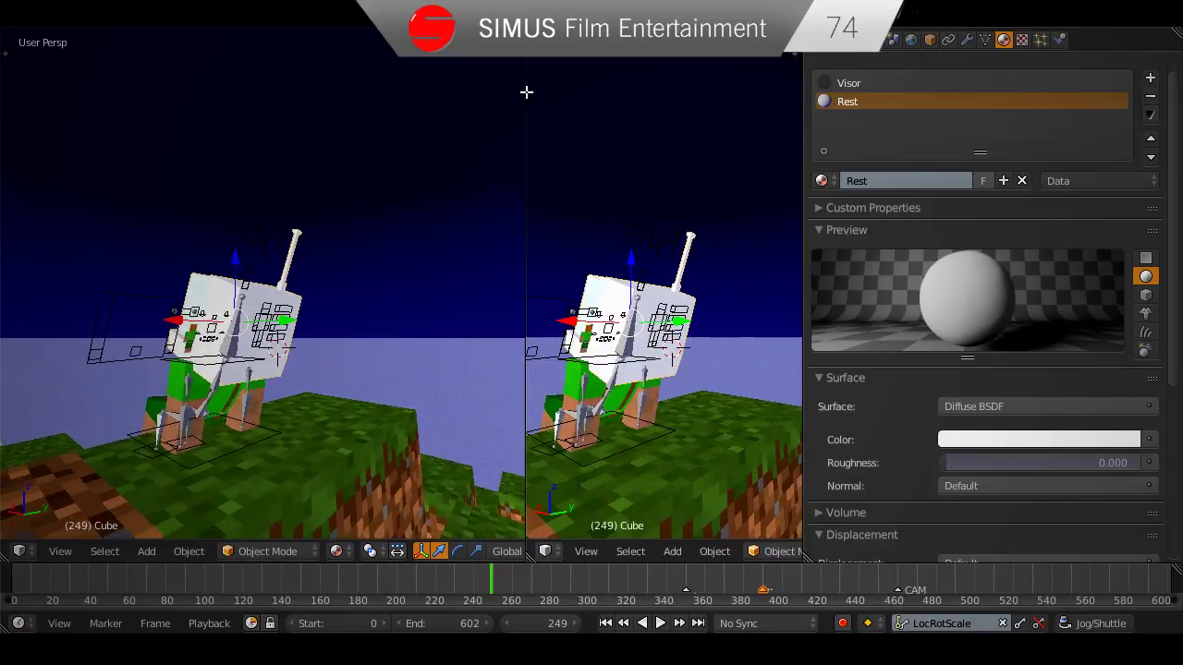
pyautogui.click(540, 551)
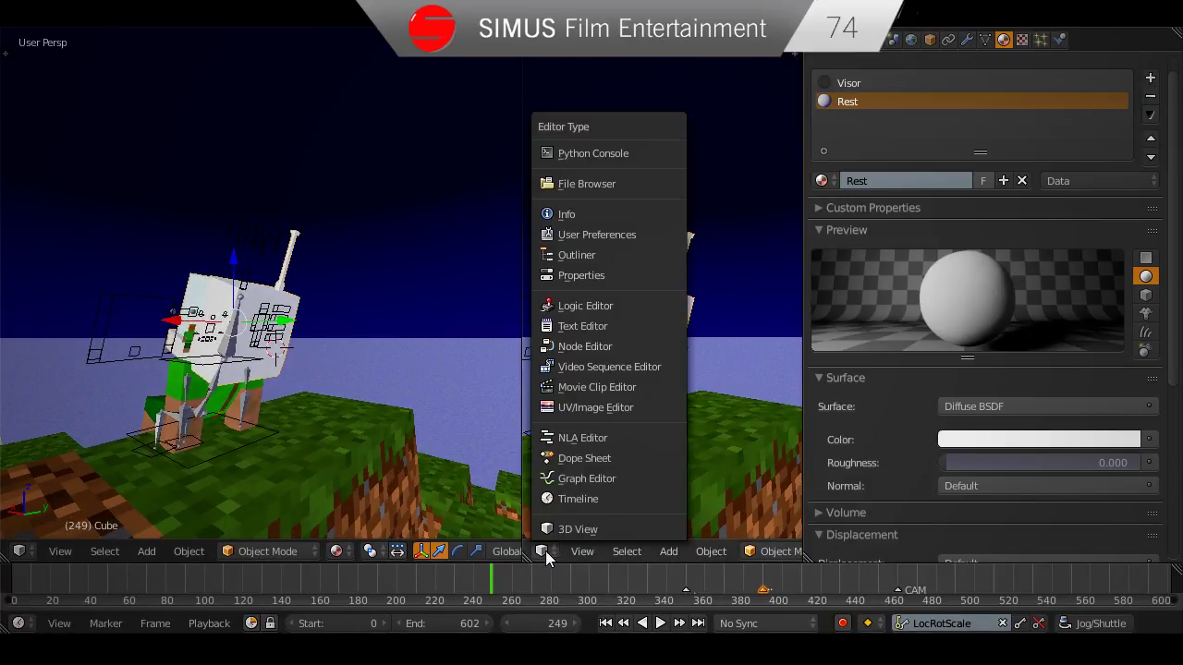
pyautogui.click(578, 406)
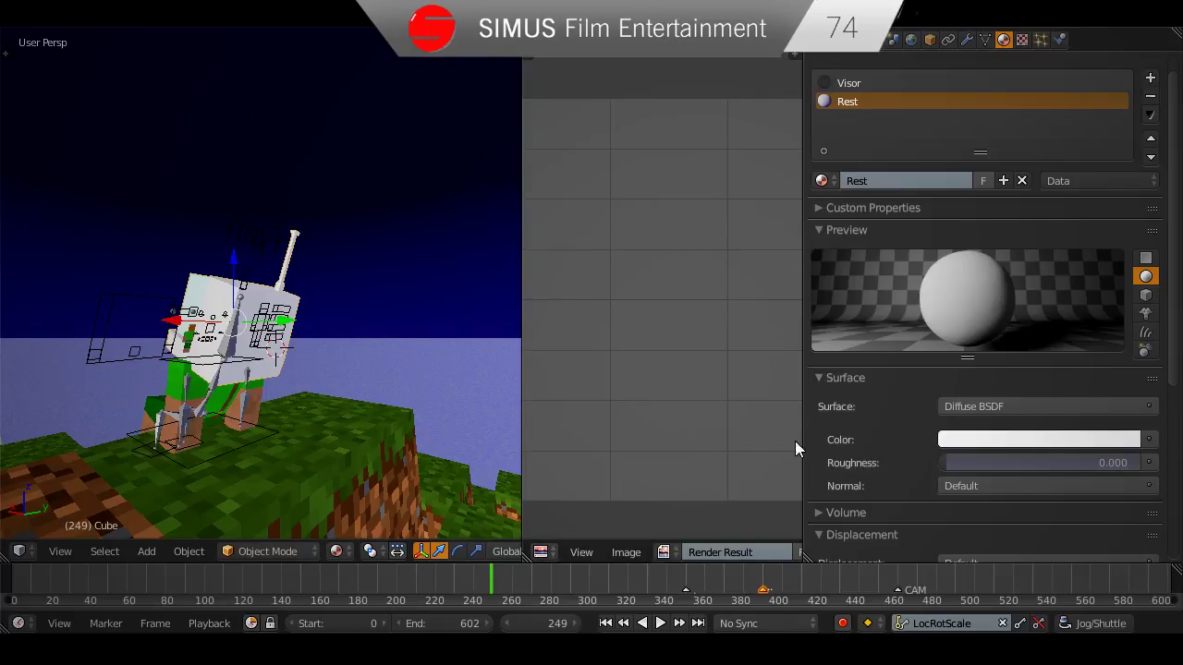
pyautogui.moveTo(398, 365); pyautogui.dragTo(333, 398, button='middle')
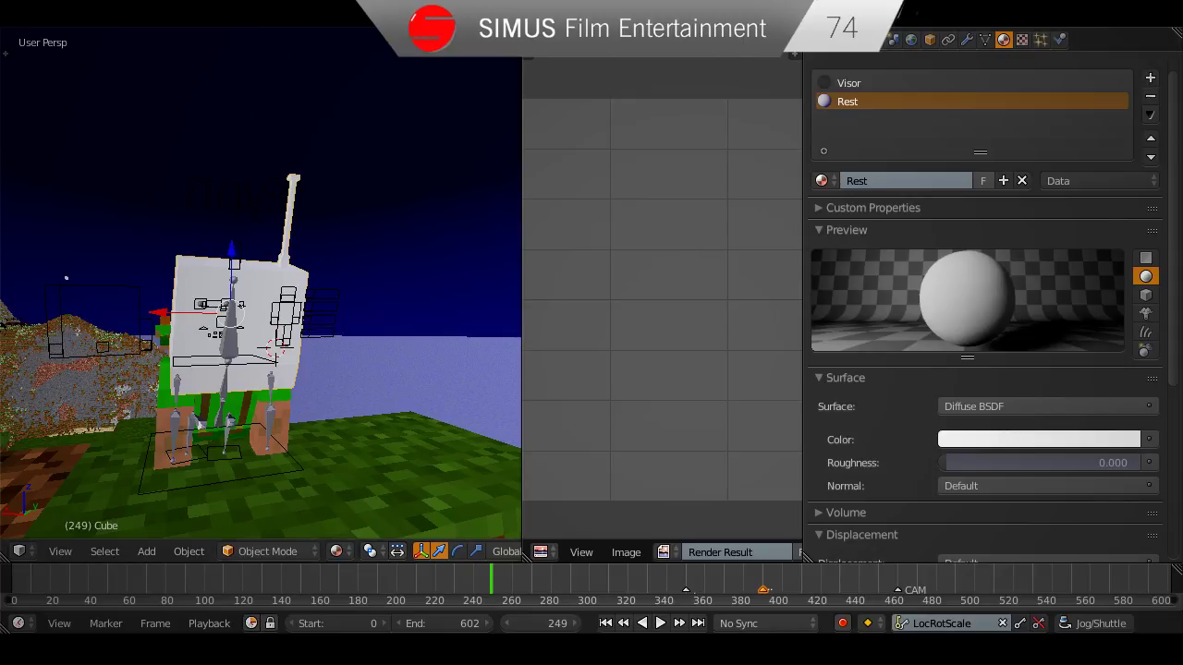
pyautogui.moveTo(346, 384); pyautogui.dragTo(347, 420, button='middle')
pyautogui.click(663, 552)
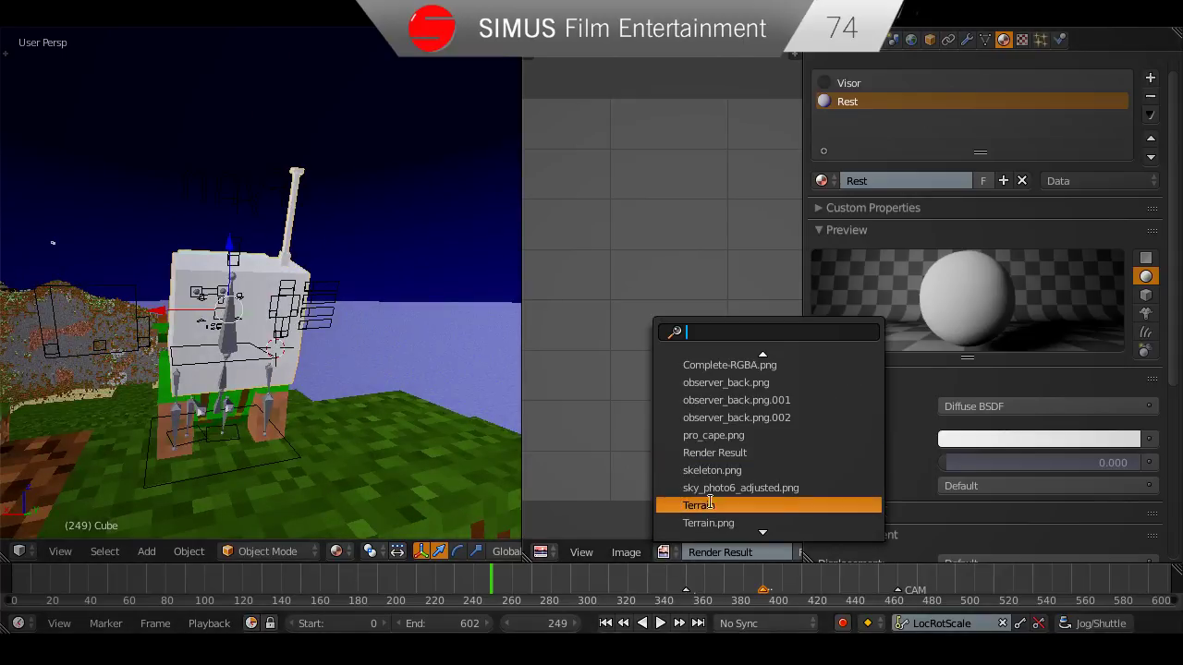
pyautogui.scroll(4, 731, 365)
pyautogui.scroll(1, 732, 365)
pyautogui.click(732, 365)
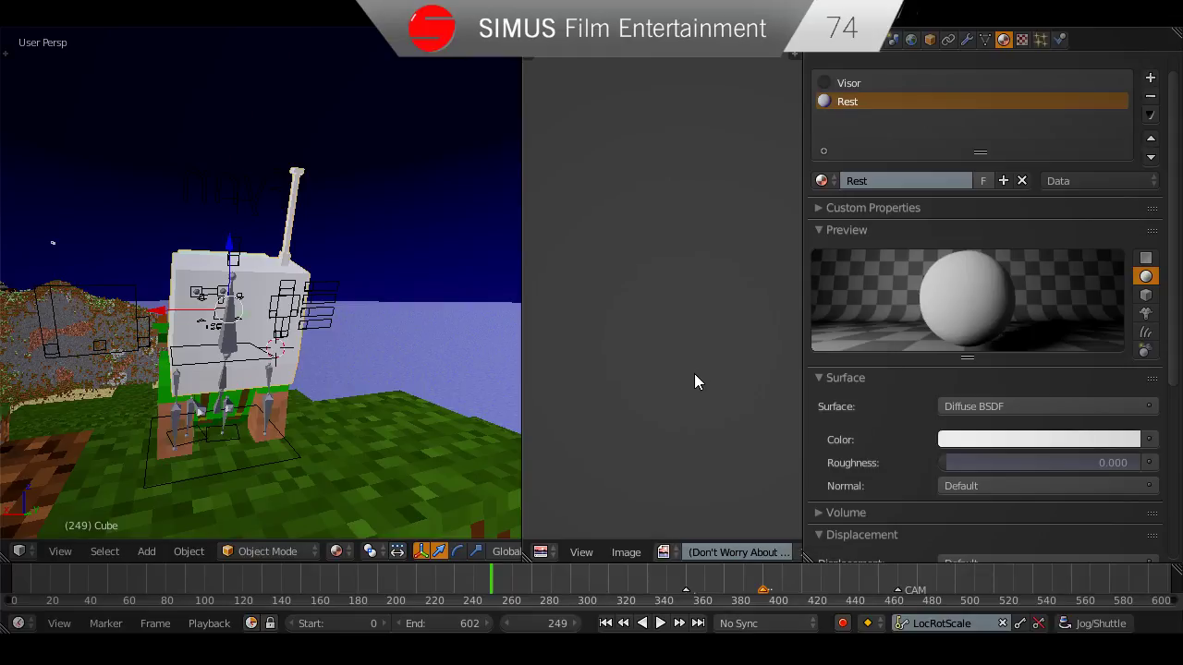
pyautogui.click(665, 551)
pyautogui.click(707, 383)
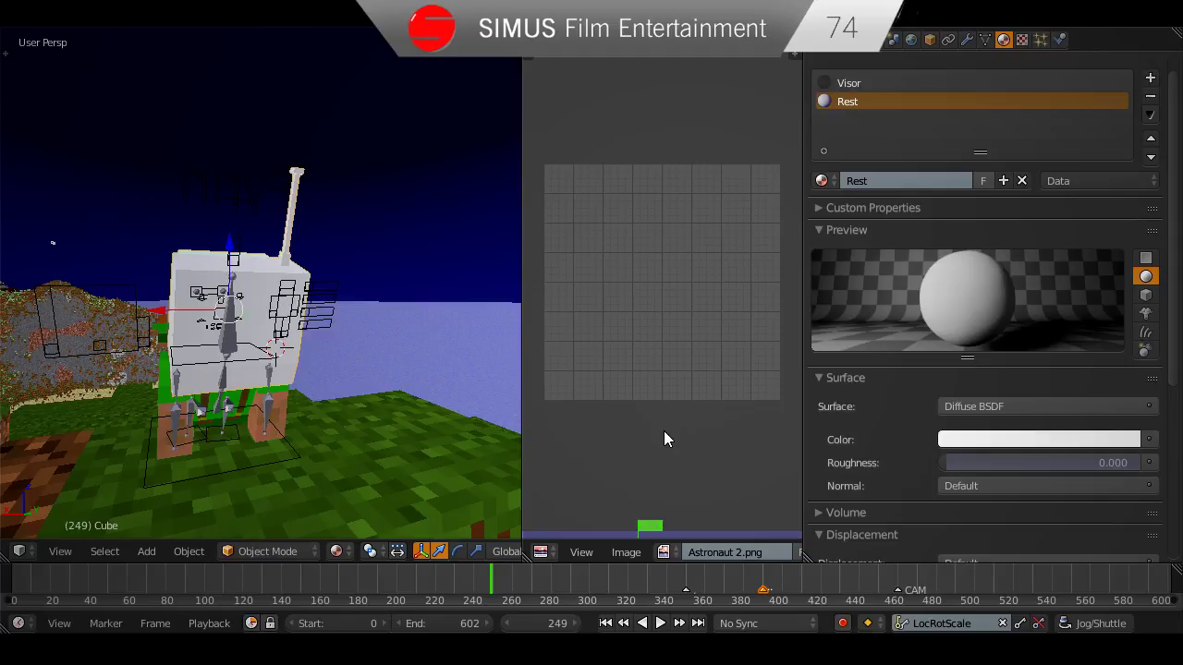
# Unlink Astronaut 2.png from the image editor and assign it there again.
pyautogui.scroll(-1, 758, 555)
pyautogui.scroll(-4, 761, 573)
pyautogui.scroll(4, 671, 387)
pyautogui.scroll(-3, 672, 386)
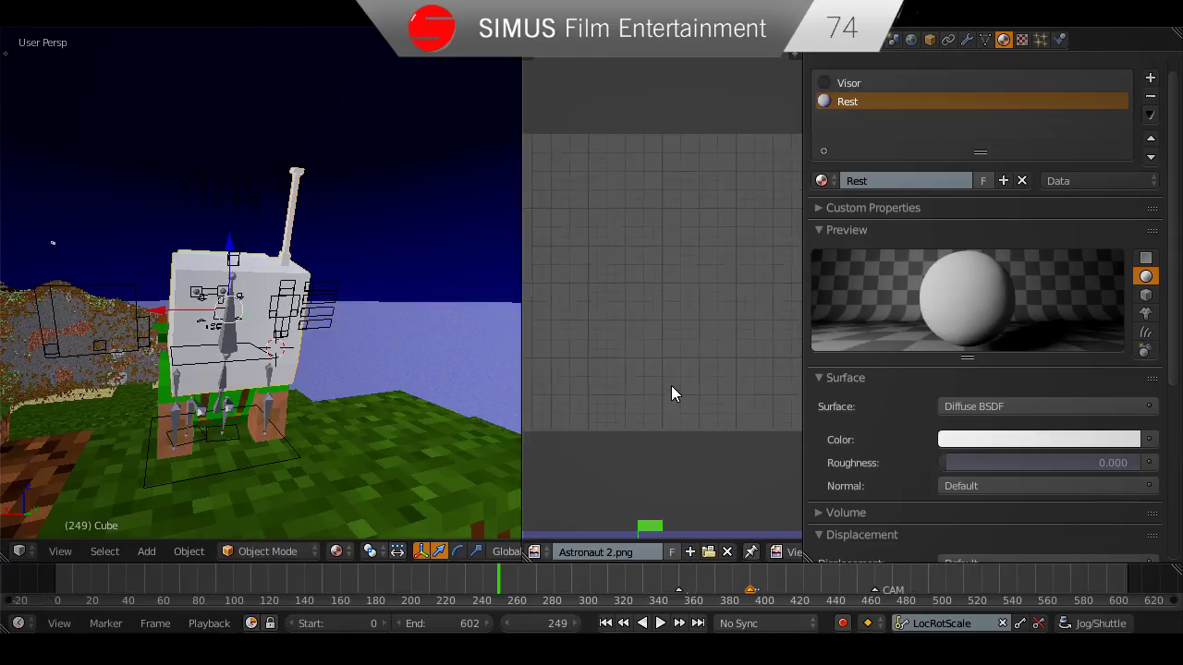
pyautogui.scroll(-5, 677, 416)
pyautogui.scroll(8, 678, 443)
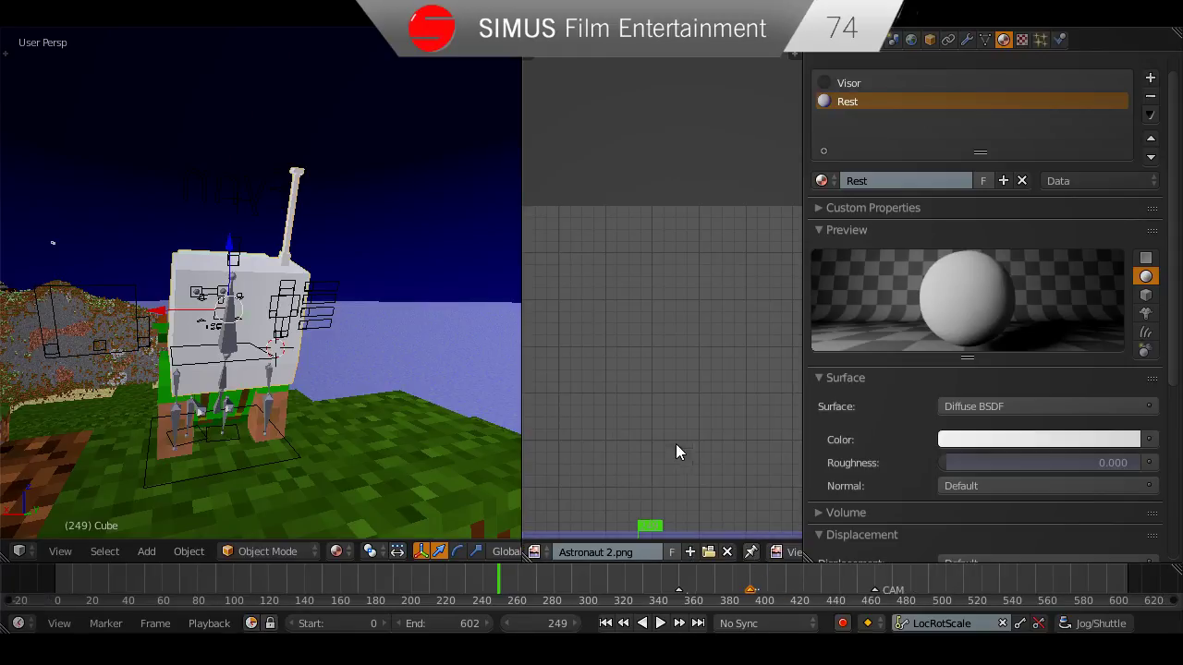
pyautogui.click(726, 552)
pyautogui.click(534, 552)
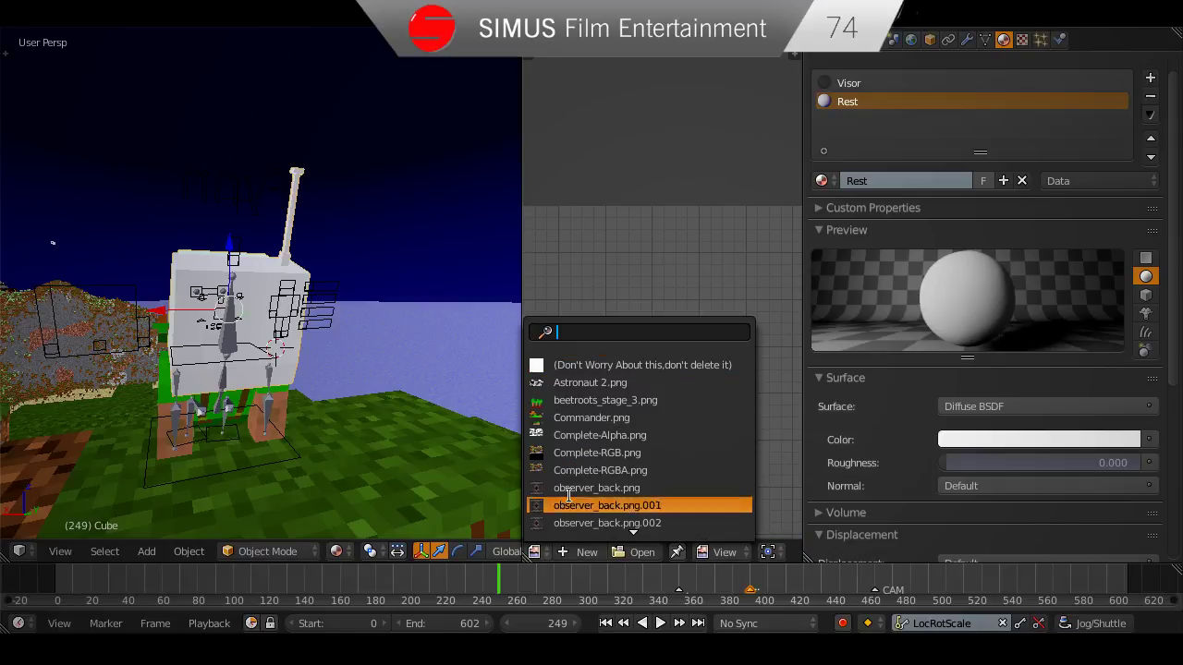
pyautogui.click(625, 383)
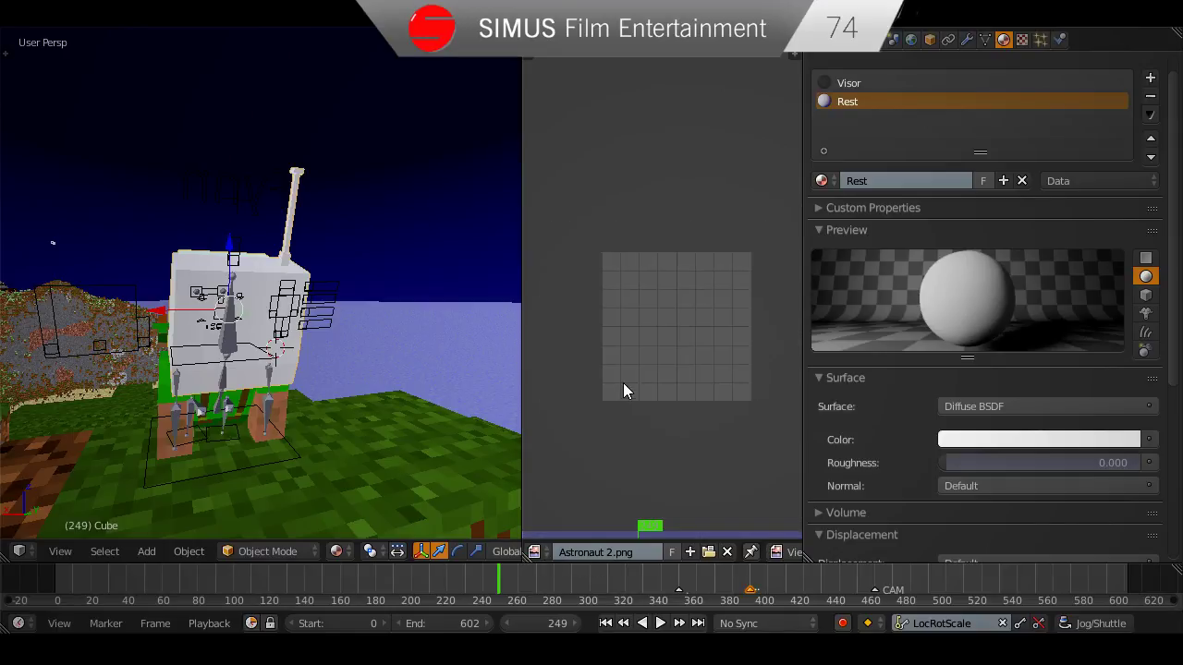
# Merge the image editor area back into the 3D view.
pyautogui.moveTo(623, 383); pyautogui.dragTo(641, 339, button='middle')
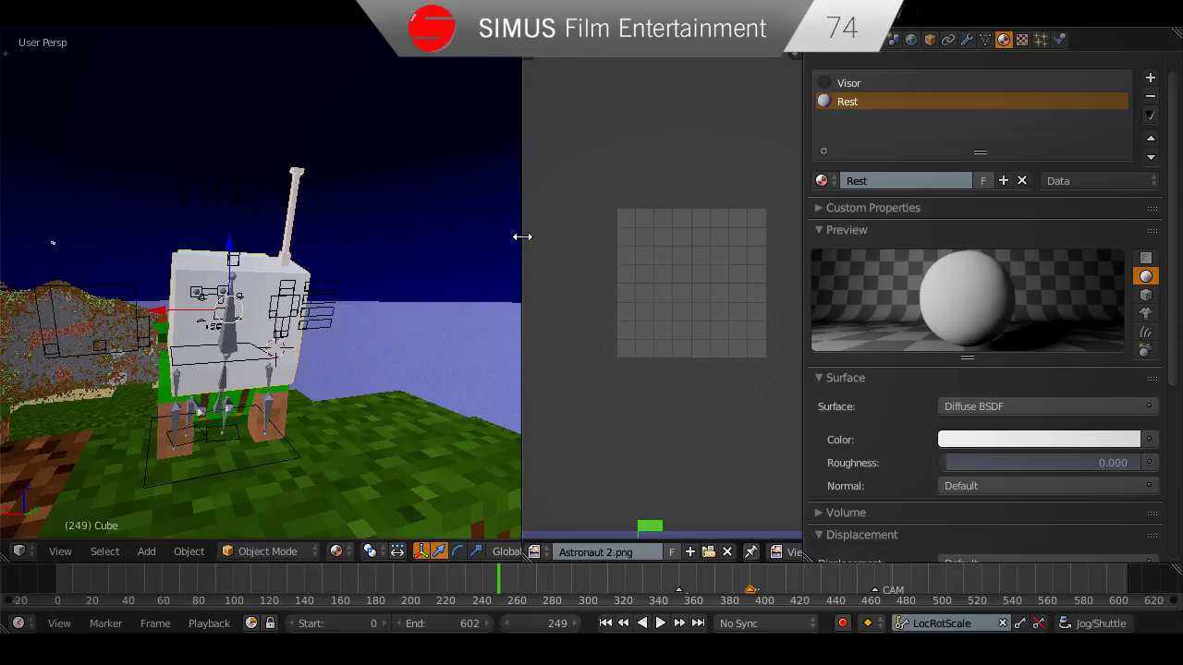
pyautogui.moveTo(523, 239); pyautogui.dragTo(451, 255)
pyautogui.moveTo(447, 33); pyautogui.dragTo(472, 46)
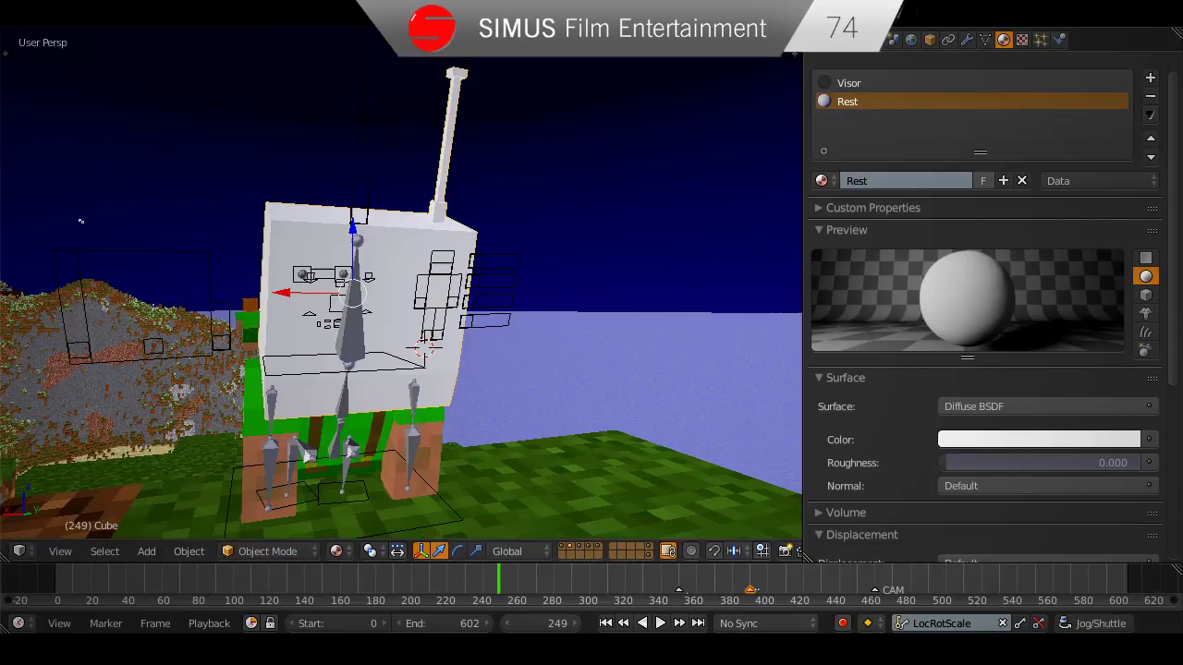
# Connect an Image Texture using Astronaut 2.png to the diffuse colour of the helmet's Rest material.
pyautogui.moveTo(452, 326)
pyautogui.mouseDown(button='middle')
pyautogui.moveTo(457, 348)
pyautogui.moveTo(461, 331)
pyautogui.mouseUp(button='middle')
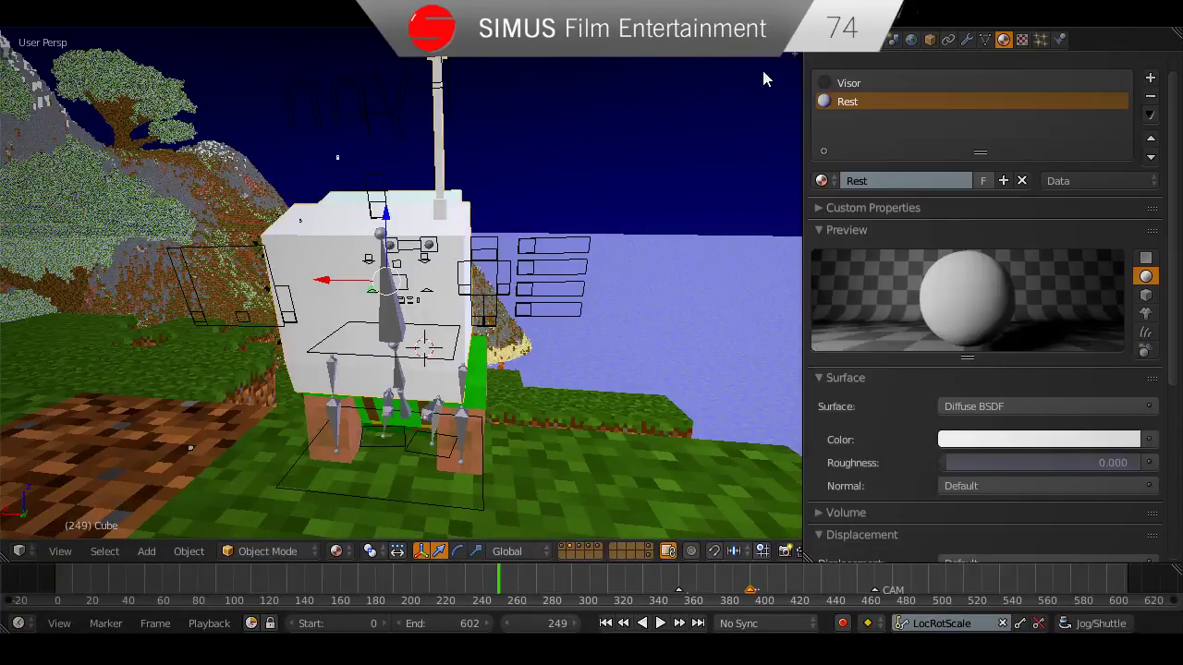
pyautogui.click(1149, 440)
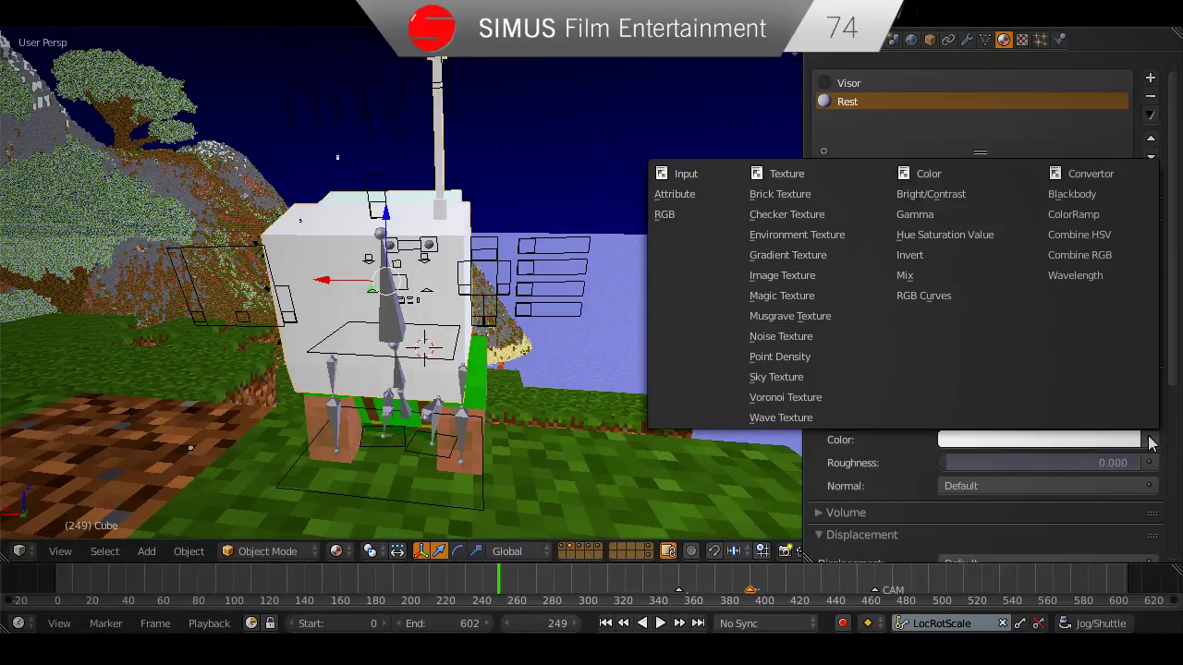
pyautogui.click(793, 276)
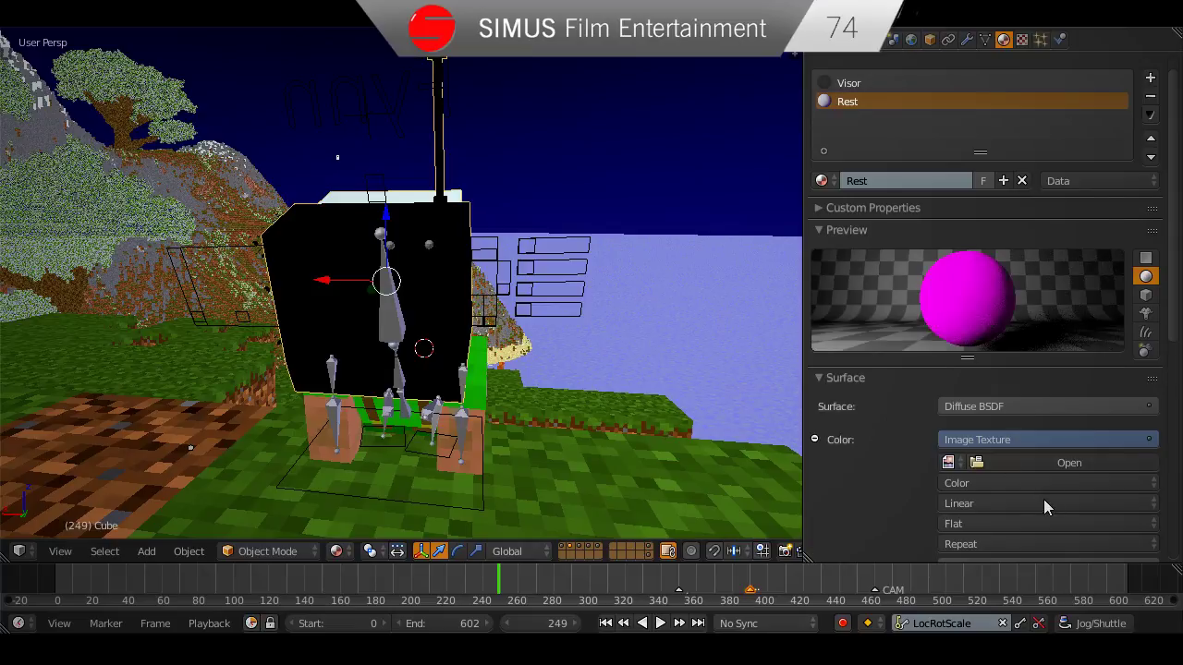
pyautogui.click(959, 465)
pyautogui.click(824, 294)
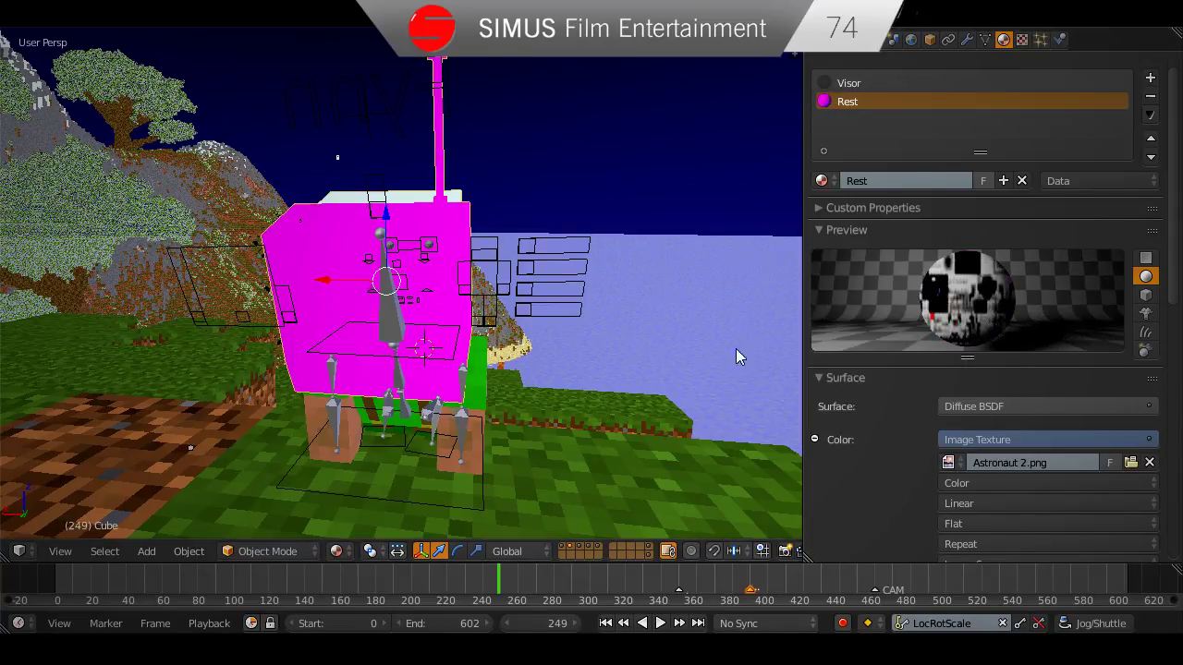
# Set the Rest material's image texture to Closest interpolation and its source to Single Image.
pyautogui.moveTo(735, 348); pyautogui.dragTo(757, 406, button='middle')
pyautogui.click(998, 504)
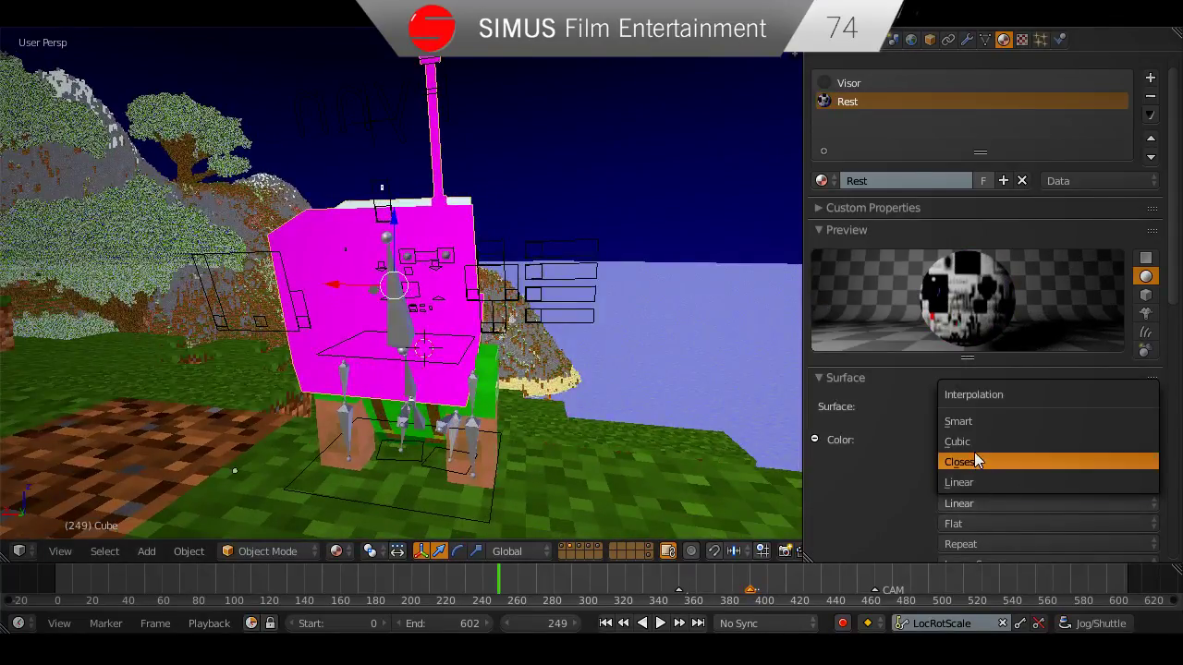
pyautogui.click(974, 454)
pyautogui.moveTo(624, 387); pyautogui.dragTo(593, 352, button='middle')
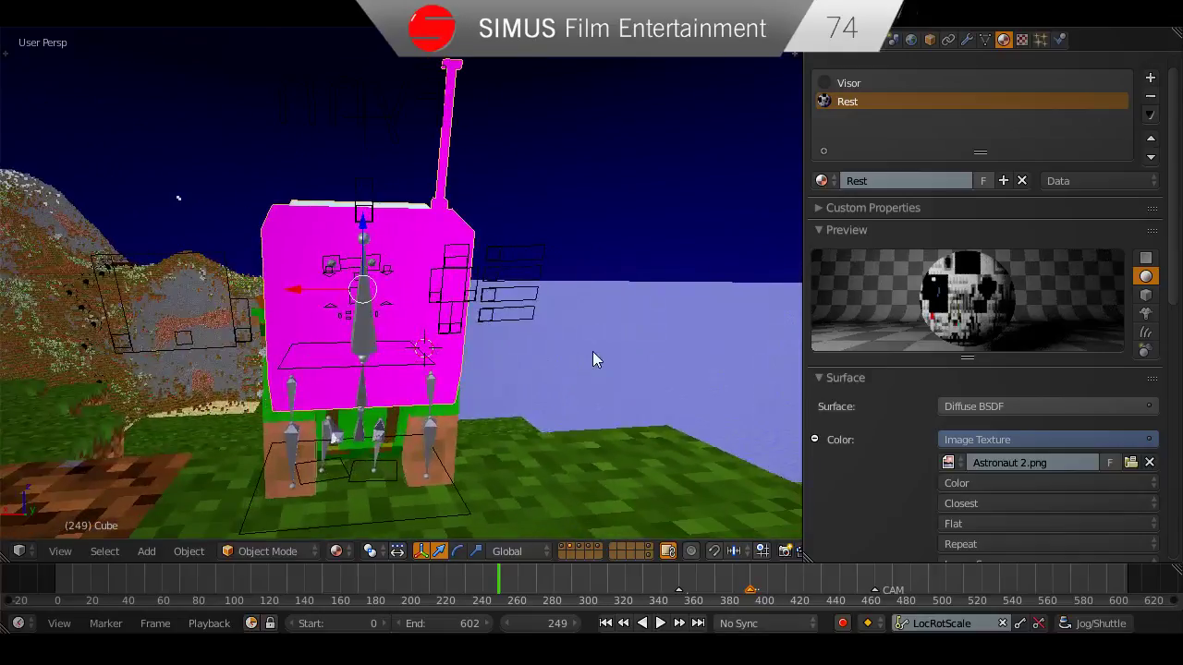
pyautogui.scroll(-5, 999, 395)
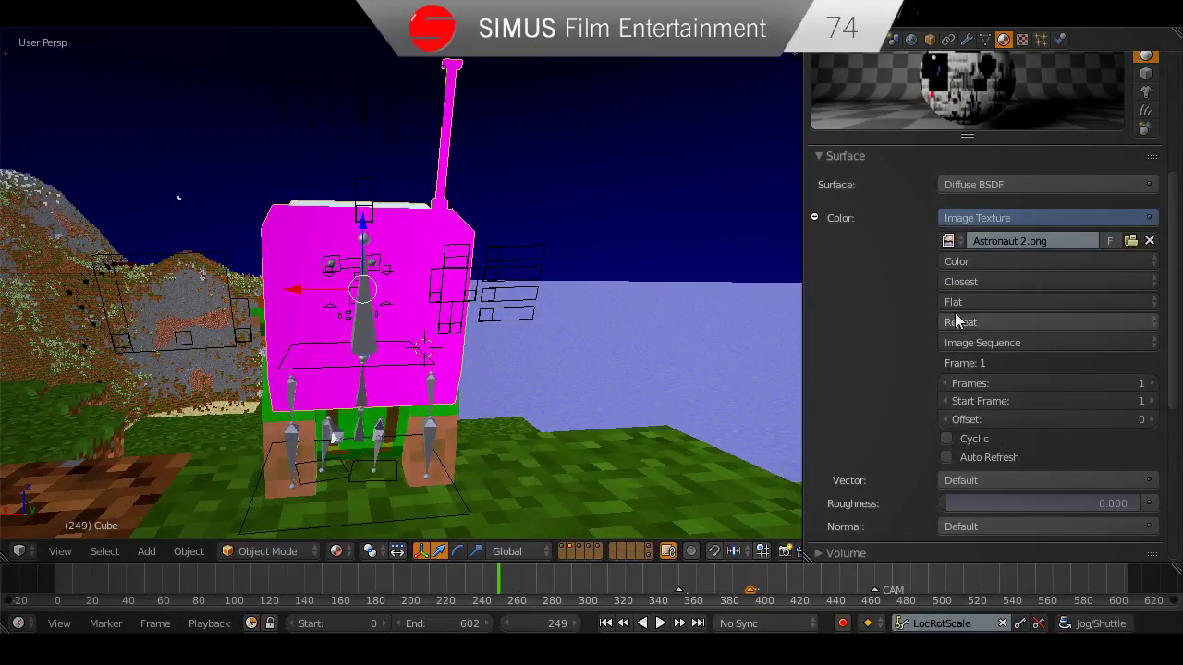
pyautogui.moveTo(859, 291); pyautogui.dragTo(858, 322, button='middle')
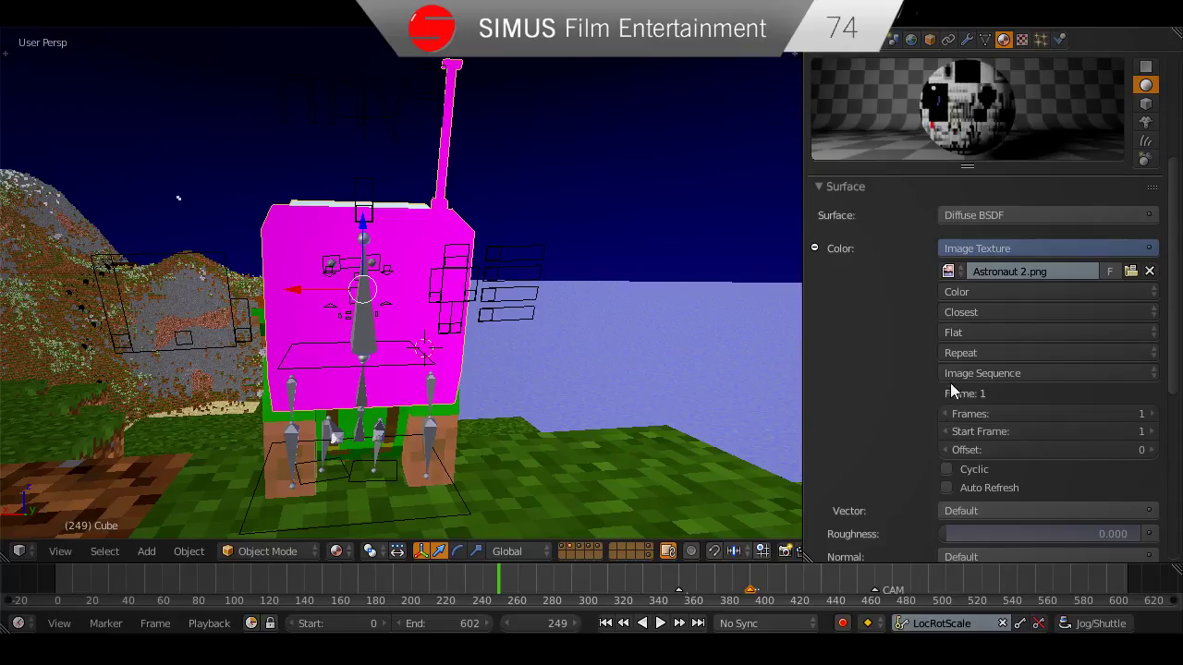
pyautogui.click(999, 374)
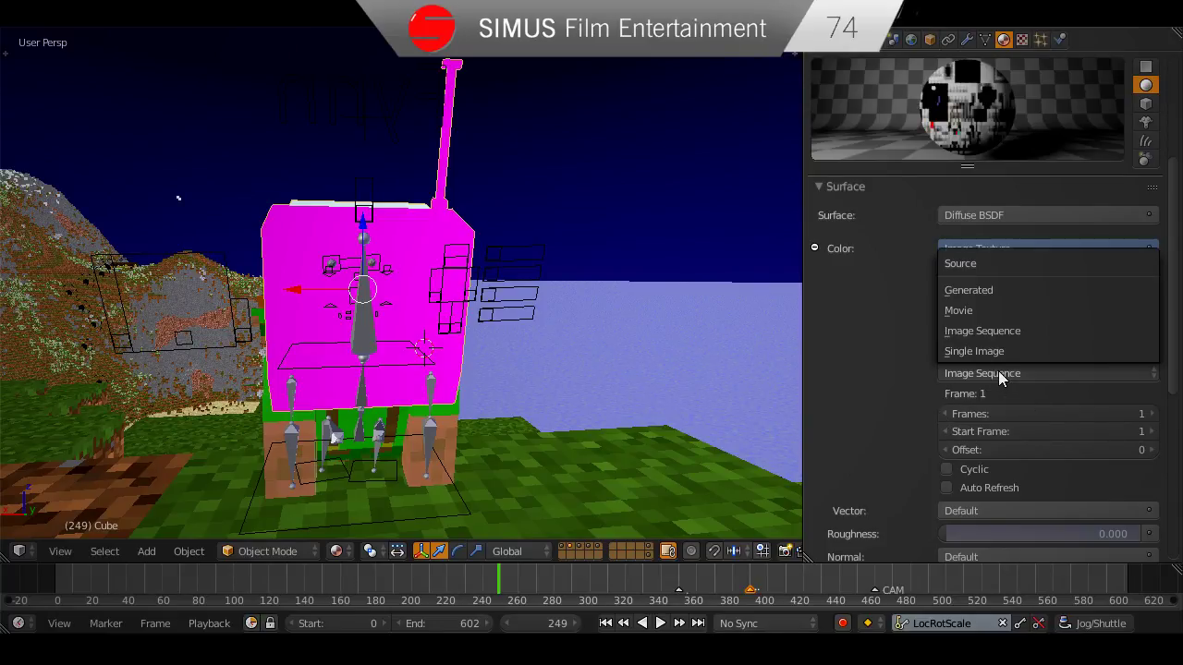
pyautogui.click(998, 350)
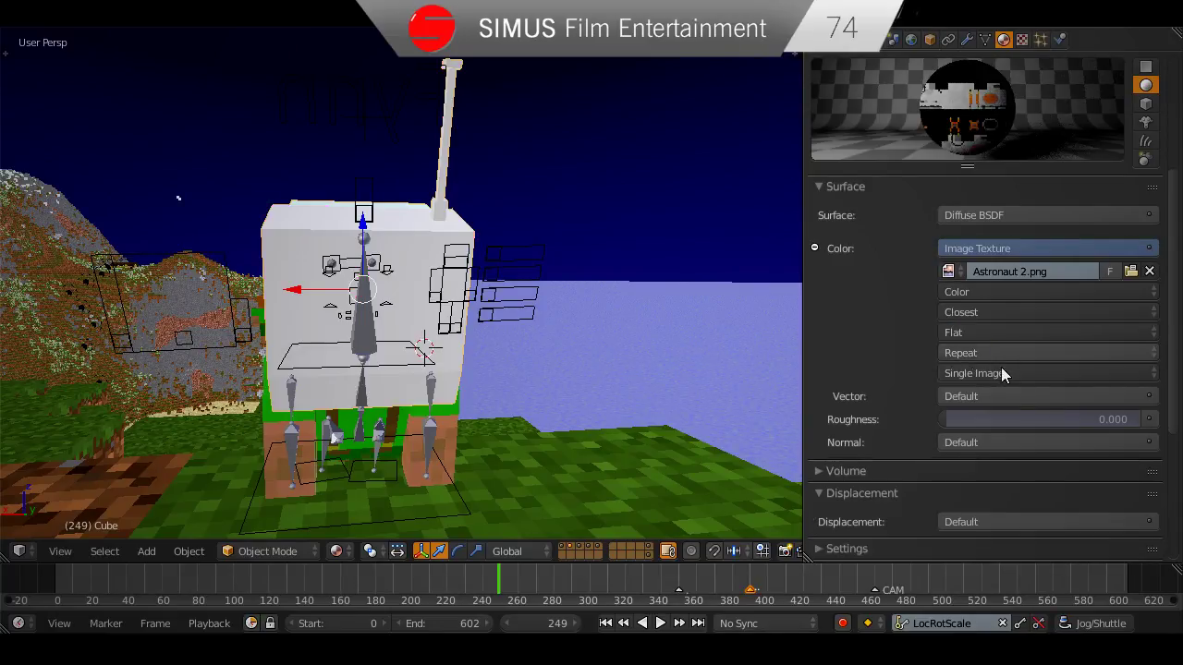
pyautogui.moveTo(535, 350); pyautogui.dragTo(521, 357, button='middle')
# Split the 3D view again and show Astronaut 2.png in a UV/Image Editor beside the helmet.
pyautogui.moveTo(793, 56); pyautogui.dragTo(562, 222)
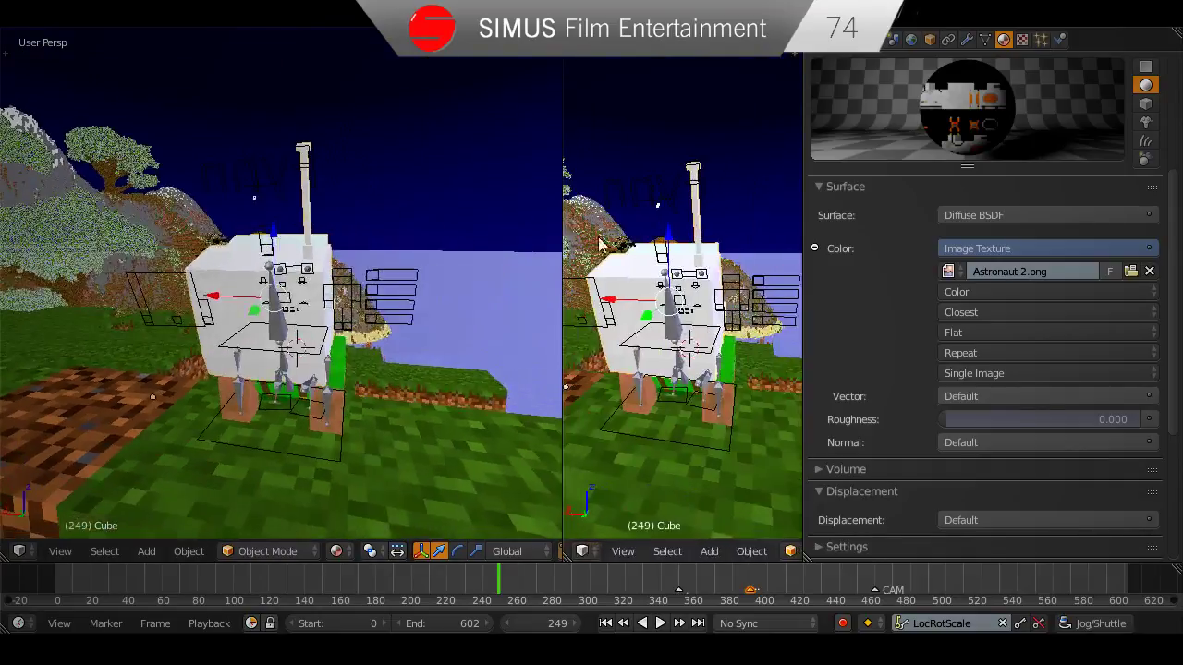
pyautogui.click(582, 550)
pyautogui.click(624, 435)
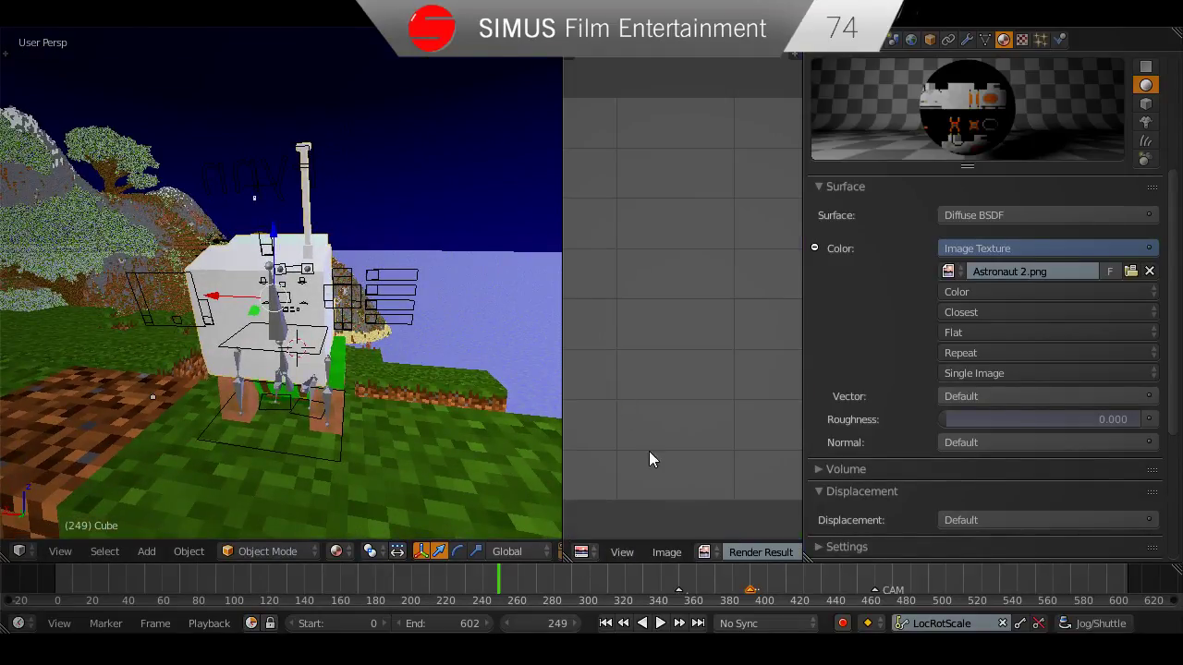
pyautogui.click(710, 552)
pyautogui.scroll(5, 768, 397)
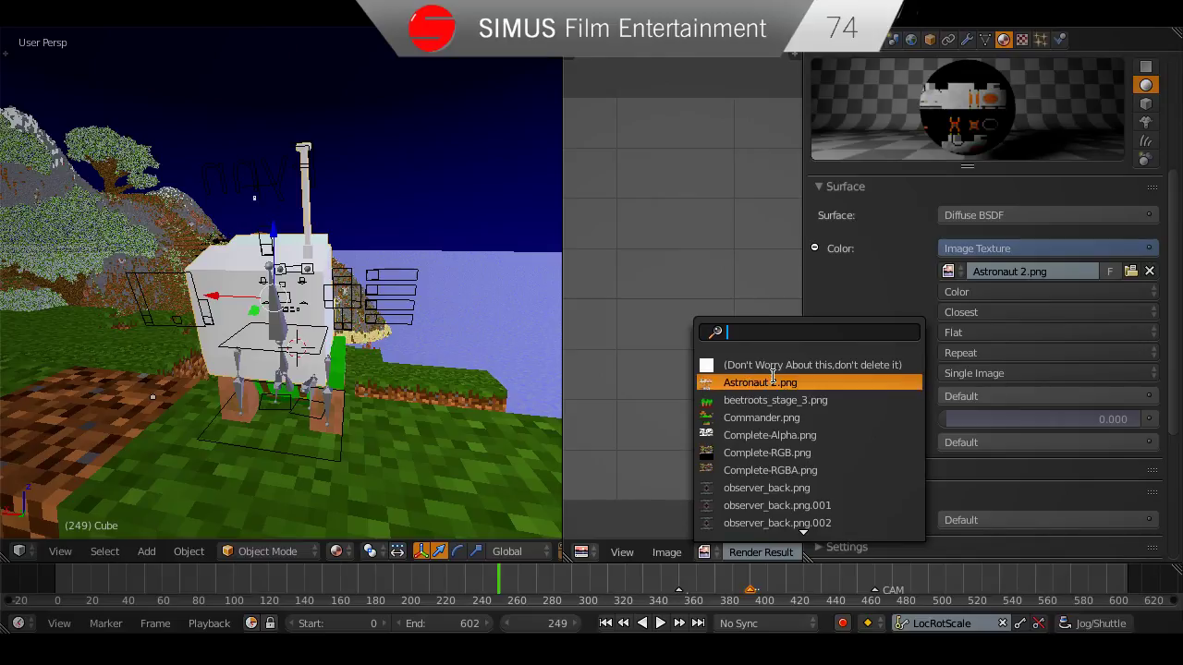
pyautogui.click(773, 381)
pyautogui.scroll(6, 642, 379)
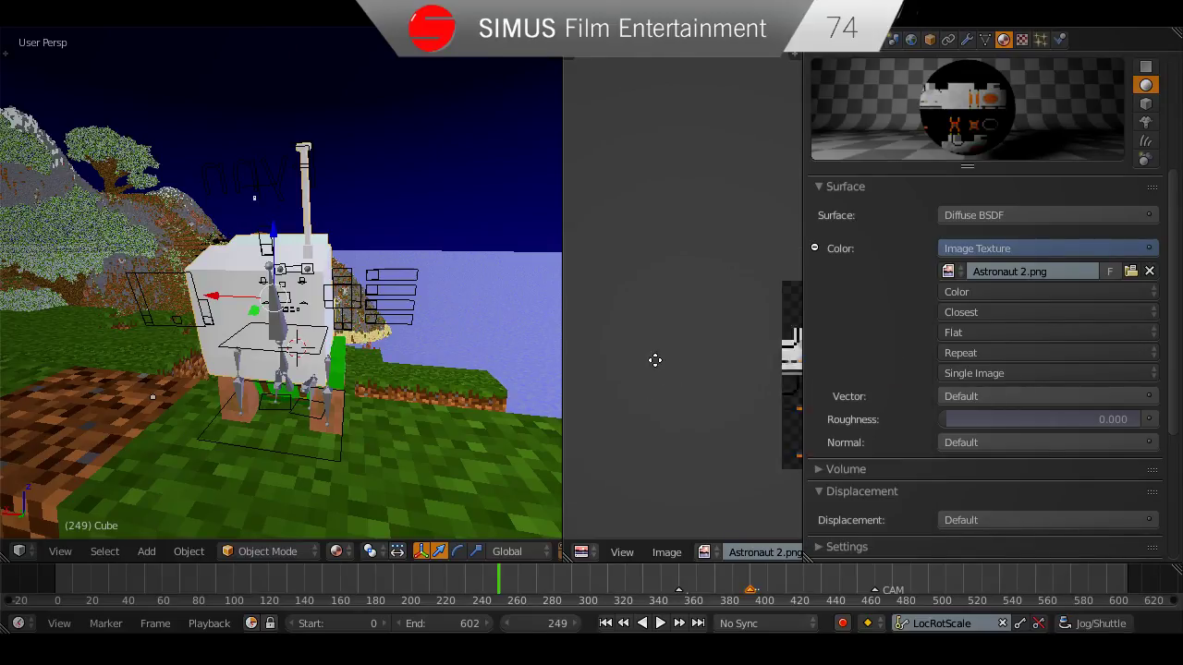
# Save the scene file over its existing version.
pyautogui.hotkey('ctrl', 's')
pyautogui.click(686, 346)
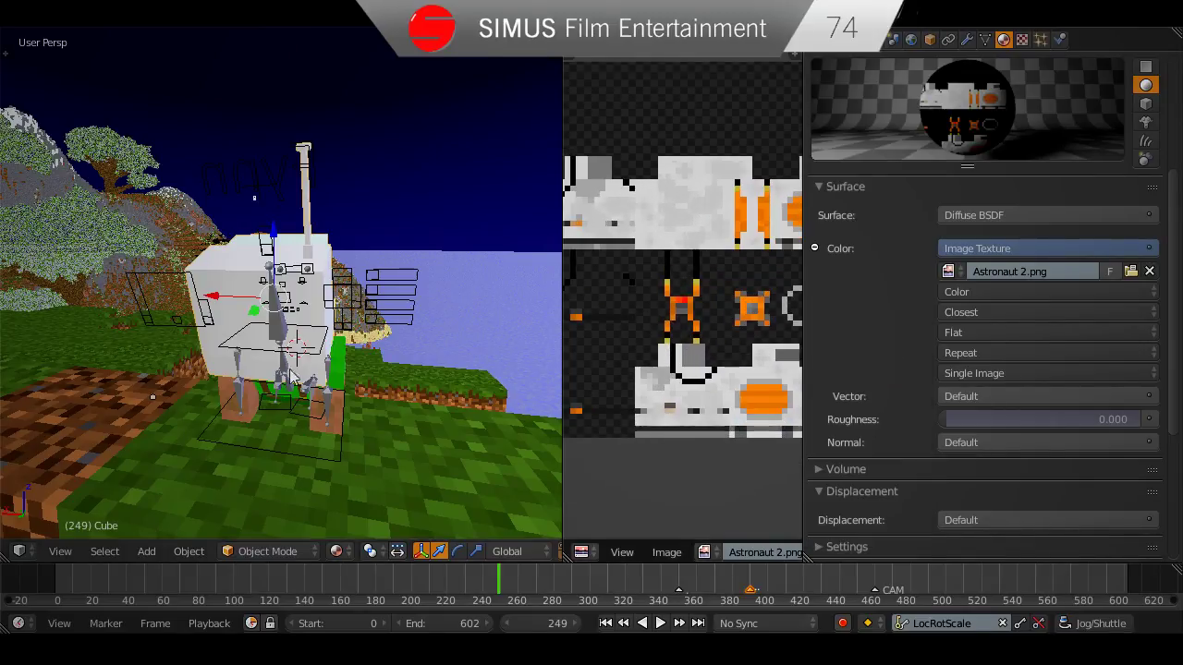
pyautogui.moveTo(290, 369); pyautogui.dragTo(353, 377, button='middle')
pyautogui.scroll(-1, 637, 385)
pyautogui.moveTo(635, 394); pyautogui.dragTo(683, 408, button='middle')
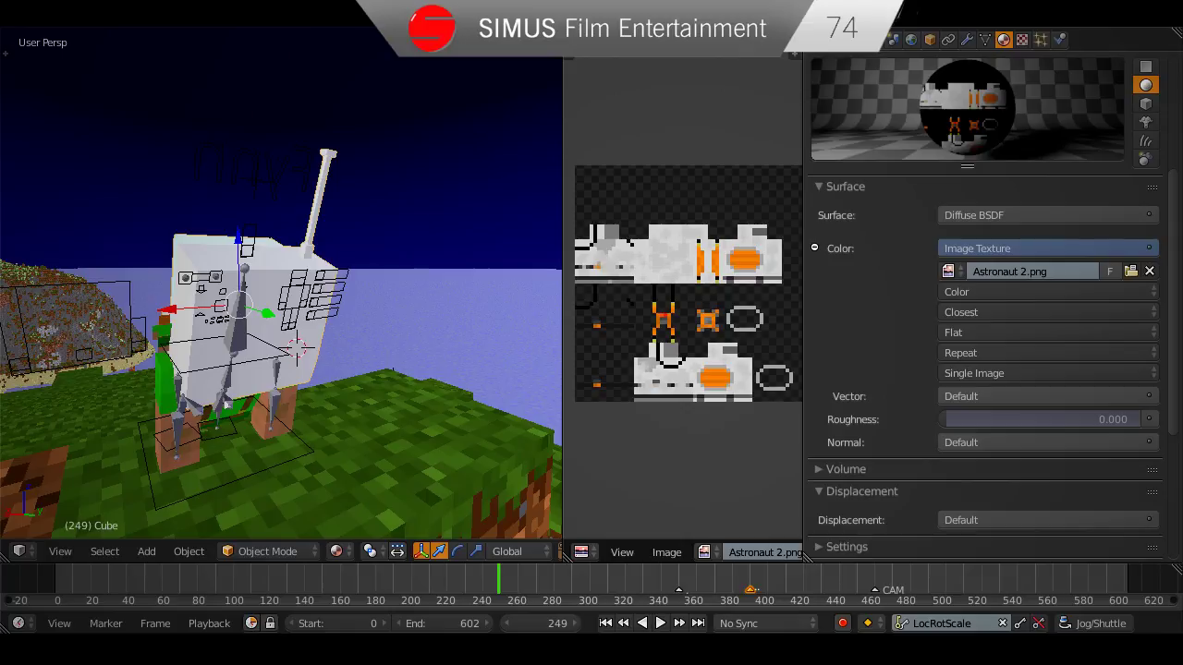
pyautogui.moveTo(341, 436)
pyautogui.mouseDown(button='middle')
pyautogui.moveTo(311, 436)
pyautogui.moveTo(336, 415)
pyautogui.moveTo(295, 428)
pyautogui.moveTo(351, 379)
pyautogui.moveTo(275, 340)
pyautogui.moveTo(323, 370)
pyautogui.moveTo(344, 423)
pyautogui.mouseUp(button='middle')
pyautogui.scroll(2, 311, 435)
# Unwrap the entire helmet mesh, including the antenna, with Cube Projection onto Astronaut 2.png.
pyautogui.press('Tab')
pyautogui.scroll(-3, 276, 340)
pyautogui.press('a')
pyautogui.rightClick(257, 281)
pyautogui.moveTo(198, 351); pyautogui.dragTo(554, 393, button='middle')
pyautogui.moveTo(666, 351); pyautogui.dragTo(627, 351, button='middle')
pyautogui.moveTo(343, 379); pyautogui.dragTo(377, 385, button='middle')
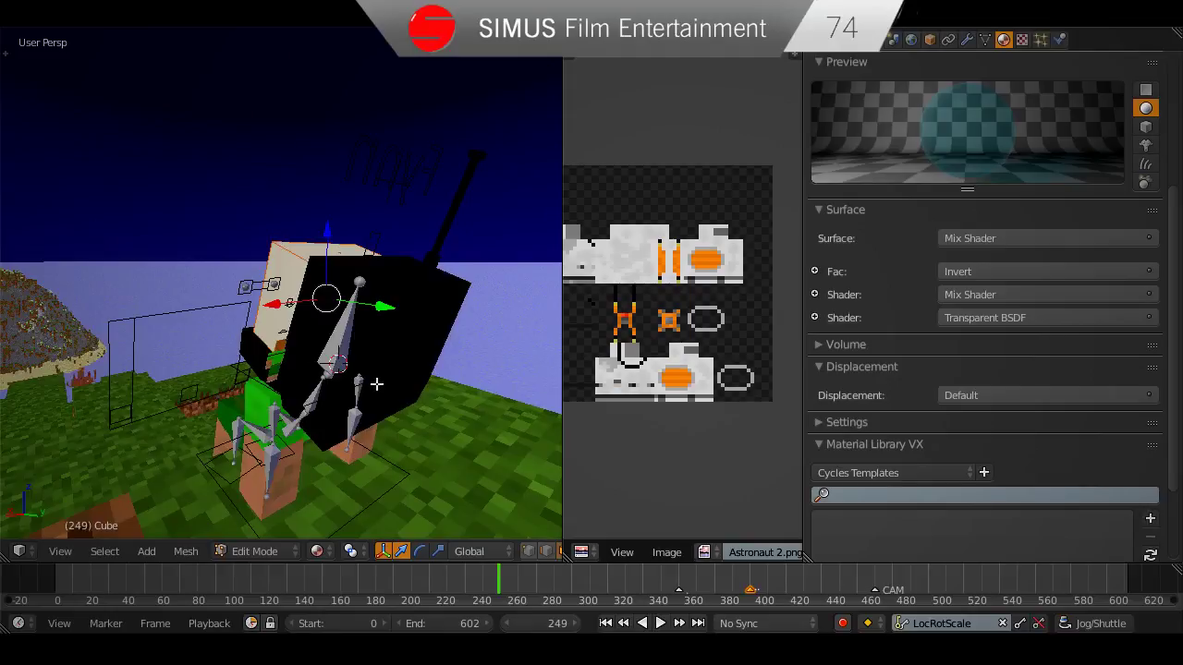
pyautogui.press('a')
pyautogui.press('u')
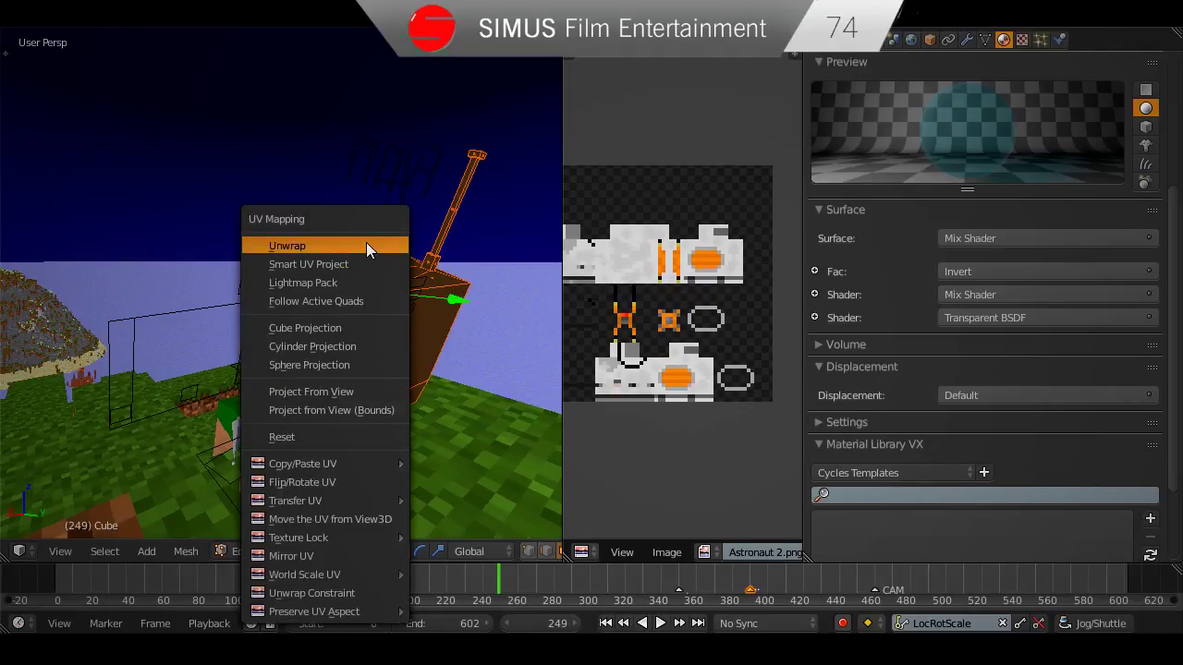
pyautogui.click(324, 329)
pyautogui.scroll(2, 340, 307)
pyautogui.moveTo(720, 390); pyautogui.dragTo(730, 399, button='middle')
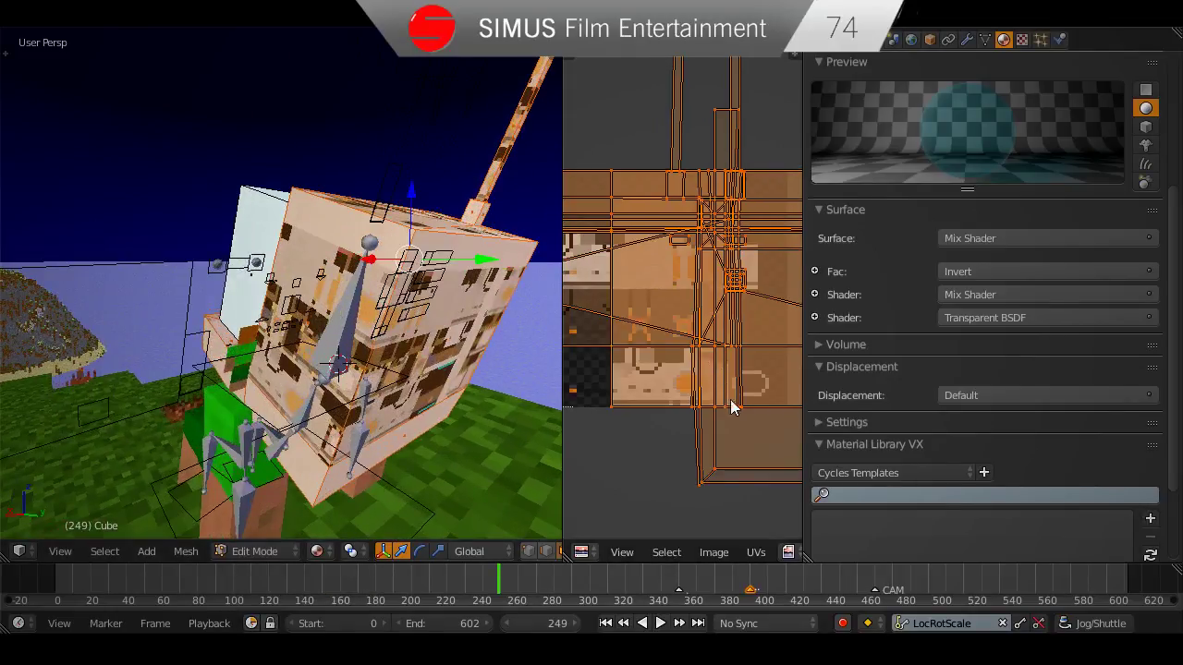
# Scale down the helmet's whole UV layout and move it onto the upper white section of the texture.
pyautogui.scroll(-1, 740, 425)
pyautogui.moveTo(745, 441); pyautogui.dragTo(772, 447, button='middle')
pyautogui.press('s')
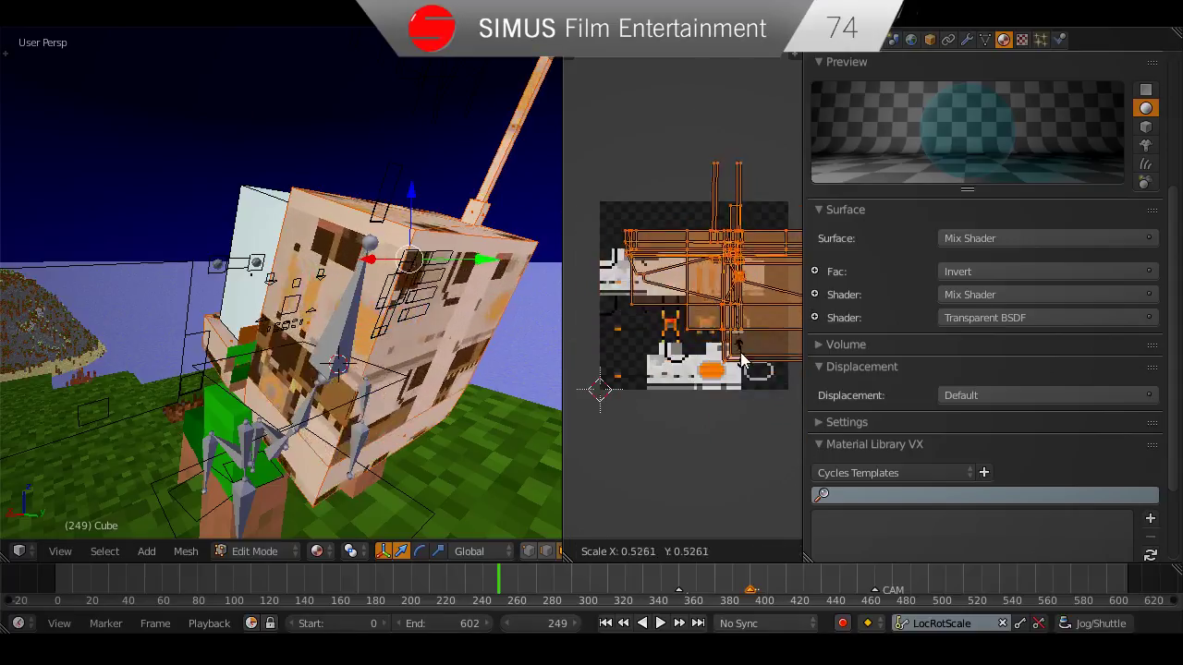
pyautogui.click(739, 315)
pyautogui.scroll(4, 721, 332)
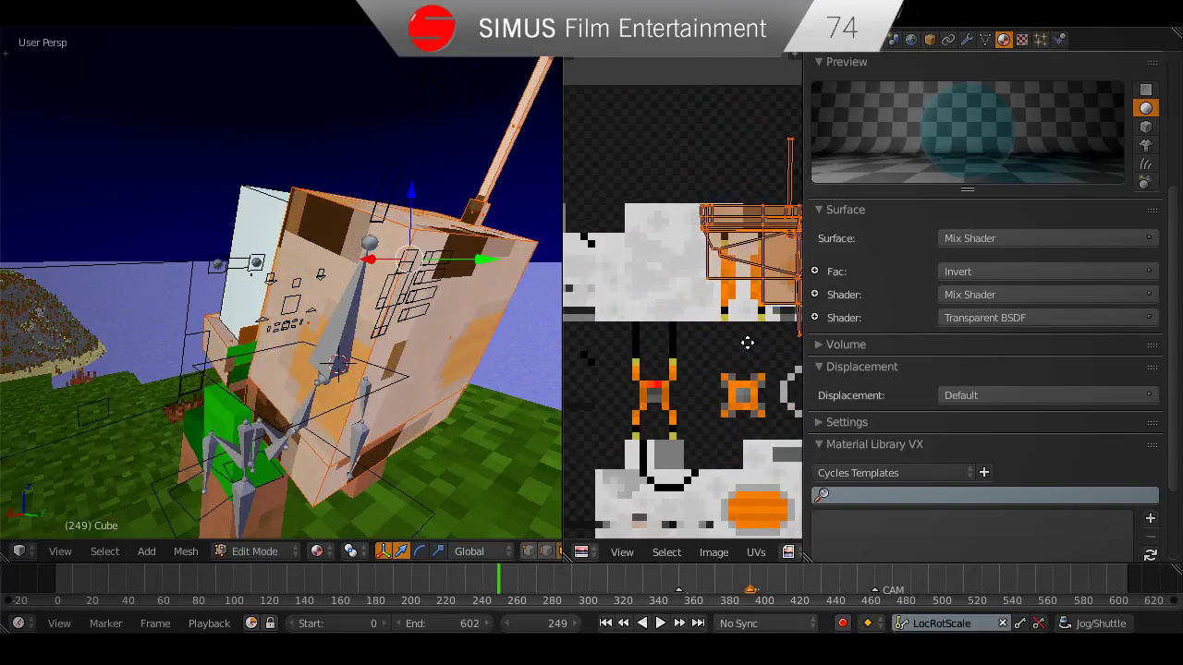
pyautogui.press('g')
pyautogui.click(686, 370)
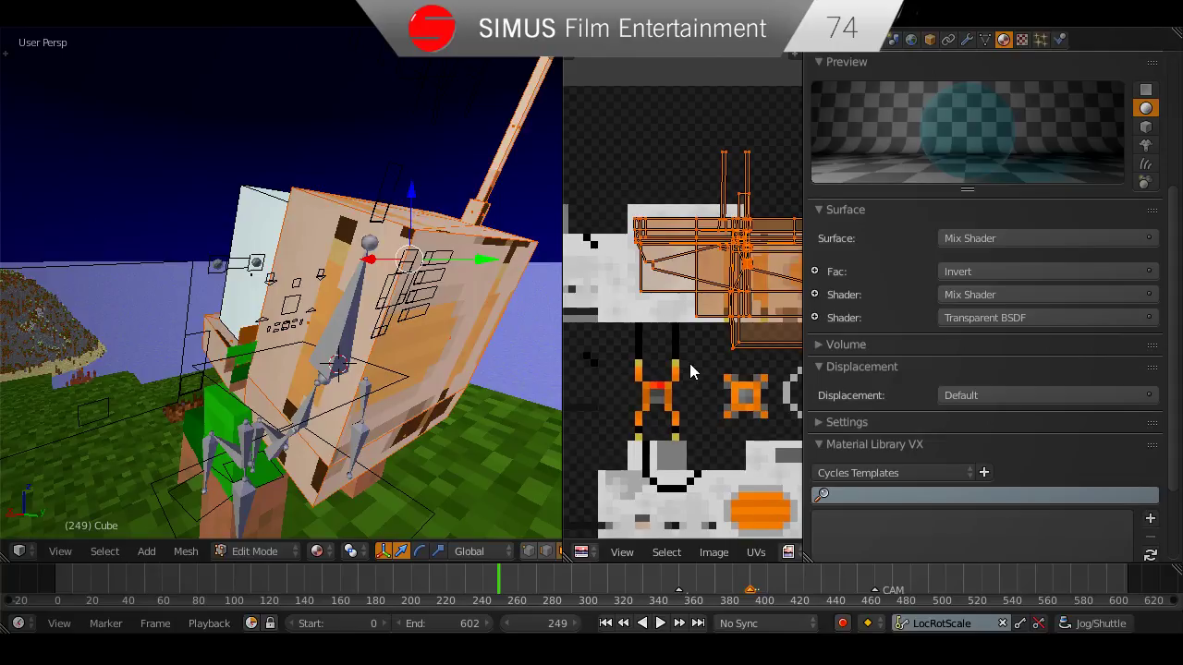
# Scale the helmet's UV layout to about 0.57 and move it down towards the lower part of the texture.
pyautogui.scroll(-1, 721, 397)
pyautogui.press('s')
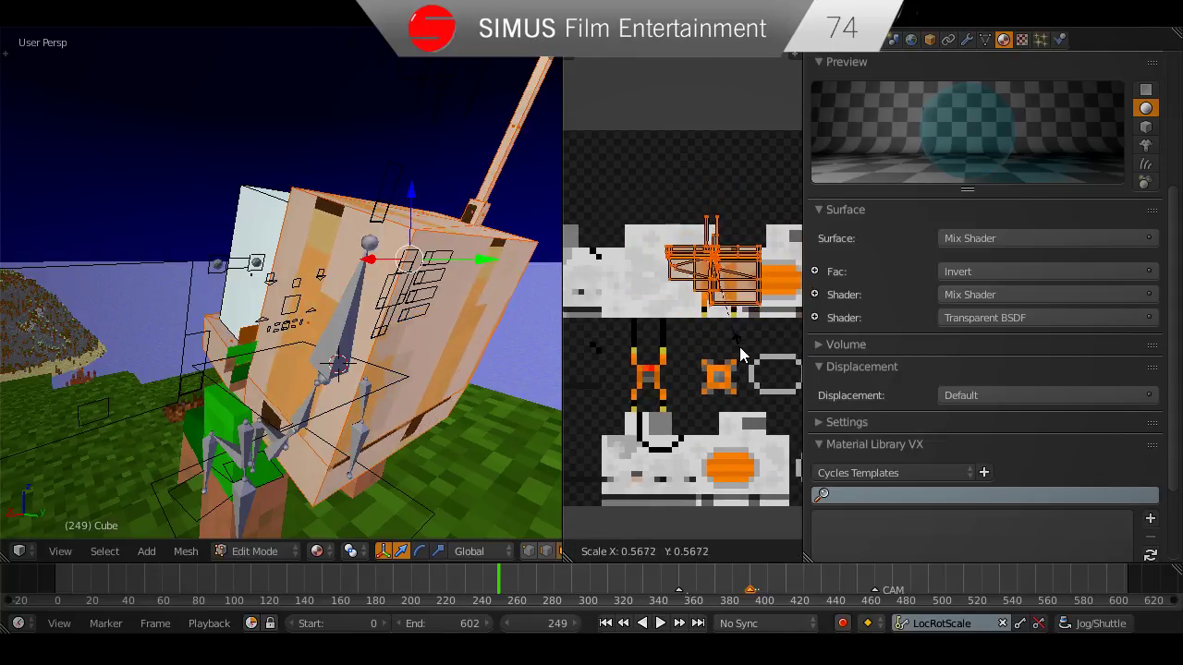
pyautogui.click(739, 347)
pyautogui.scroll(1, 684, 402)
pyautogui.moveTo(675, 397); pyautogui.dragTo(682, 403, button='middle')
pyautogui.press('g')
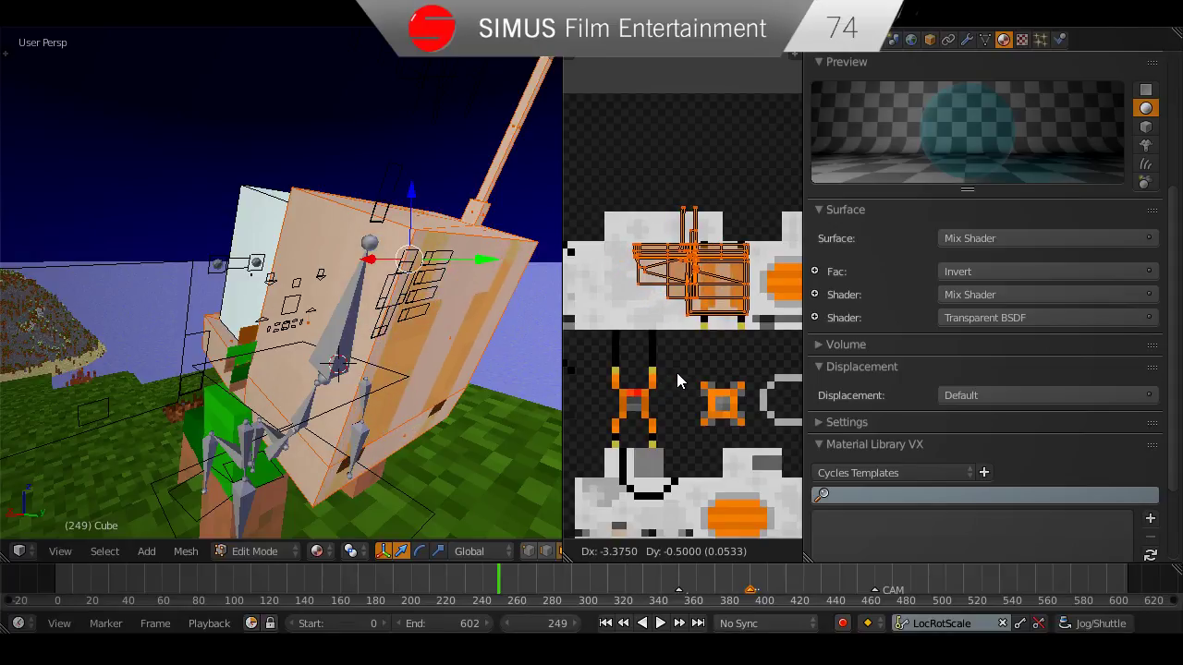
pyautogui.click(645, 539)
# Position the helmet's UV layout over the lower white section of Astronaut 2.png.
pyautogui.moveTo(681, 386); pyautogui.dragTo(695, 212, button='middle')
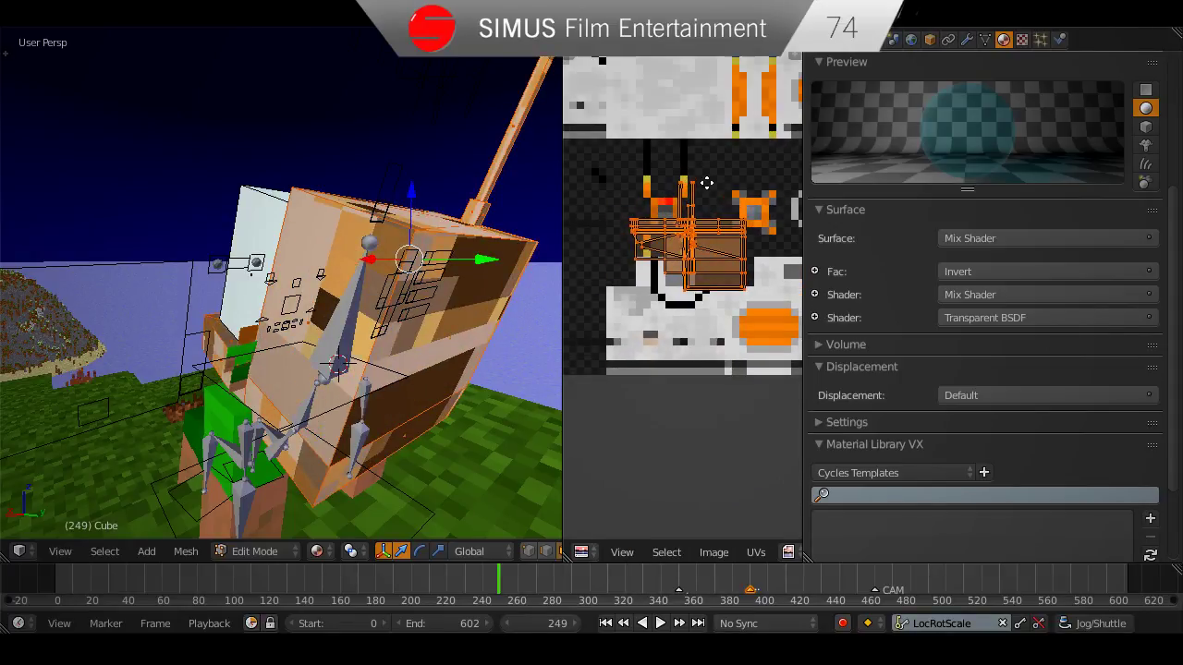
pyautogui.press('g')
pyautogui.click(692, 297)
pyautogui.scroll(2, 704, 328)
pyautogui.moveTo(706, 329); pyautogui.dragTo(728, 303, button='middle')
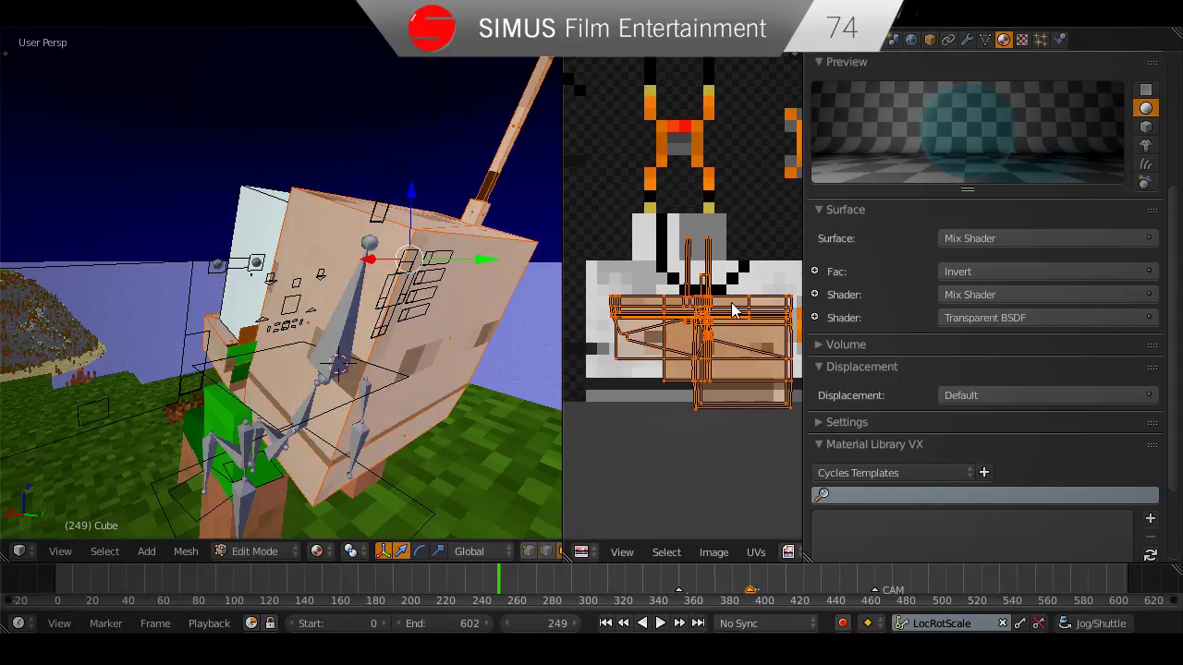
pyautogui.press('g')
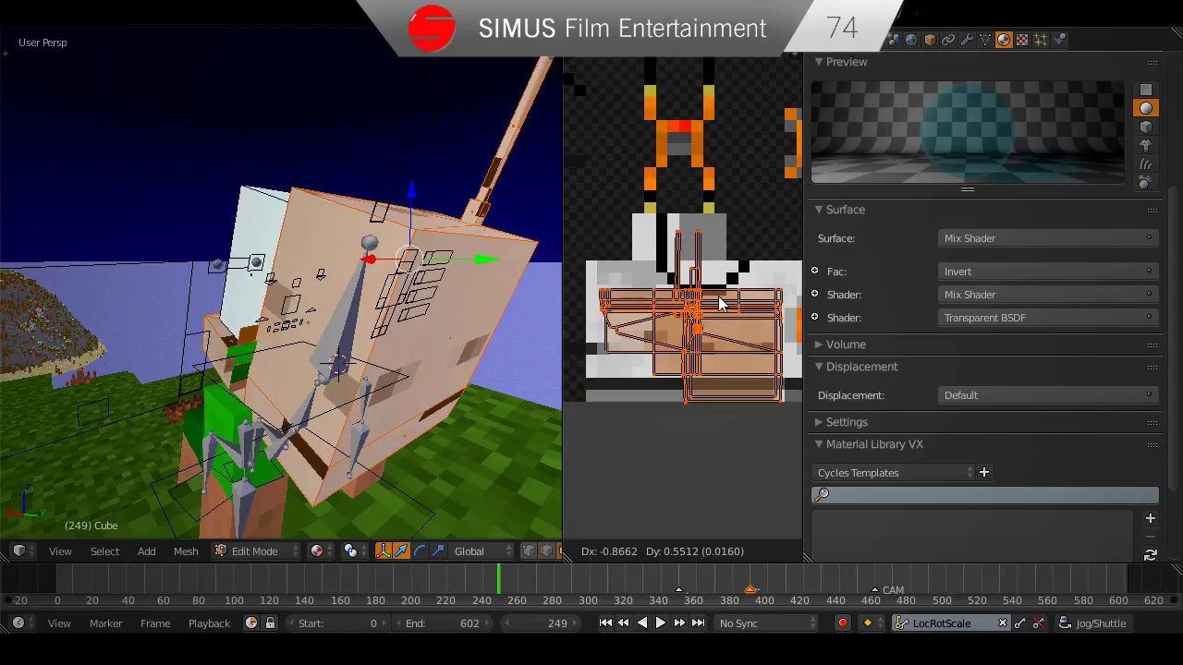
pyautogui.click(722, 304)
# Move the UVs of the helmet's back face onto the orange and red emblem in the texture.
pyautogui.press('Tab')
pyautogui.moveTo(370, 370); pyautogui.dragTo(402, 333, button='middle')
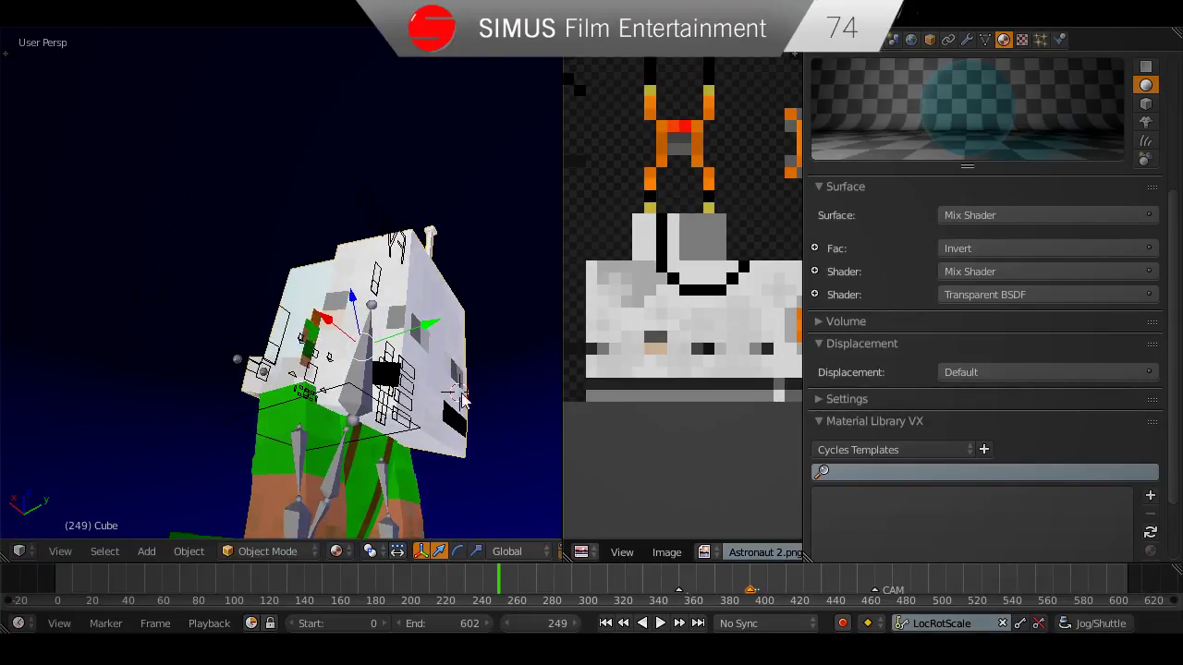
pyautogui.moveTo(461, 394); pyautogui.dragTo(407, 421, button='middle')
pyautogui.press('Tab')
pyautogui.moveTo(664, 382); pyautogui.dragTo(658, 415, button='middle')
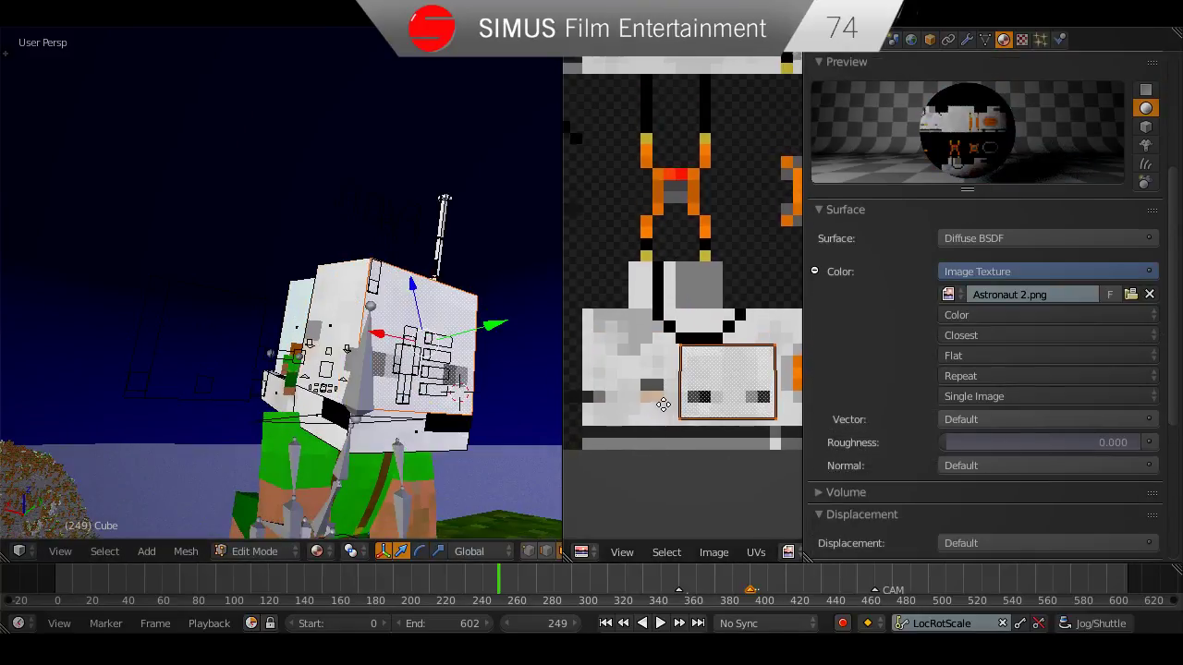
pyautogui.moveTo(690, 363); pyautogui.dragTo(706, 410, button='middle')
pyautogui.press('g')
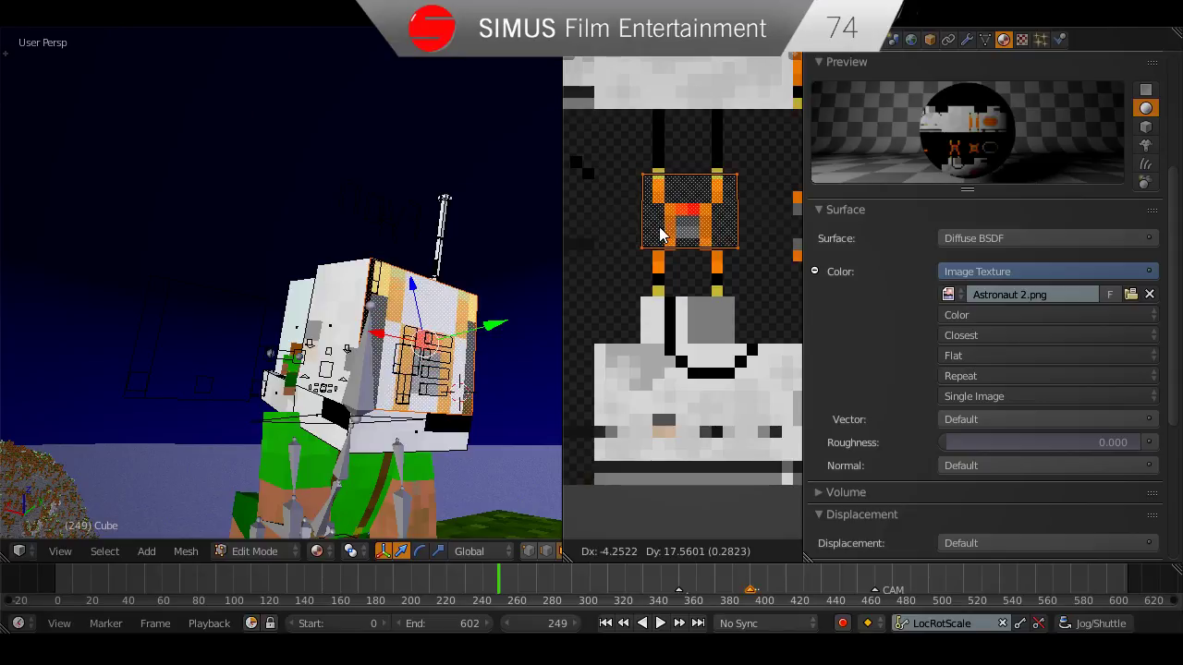
pyautogui.click(658, 248)
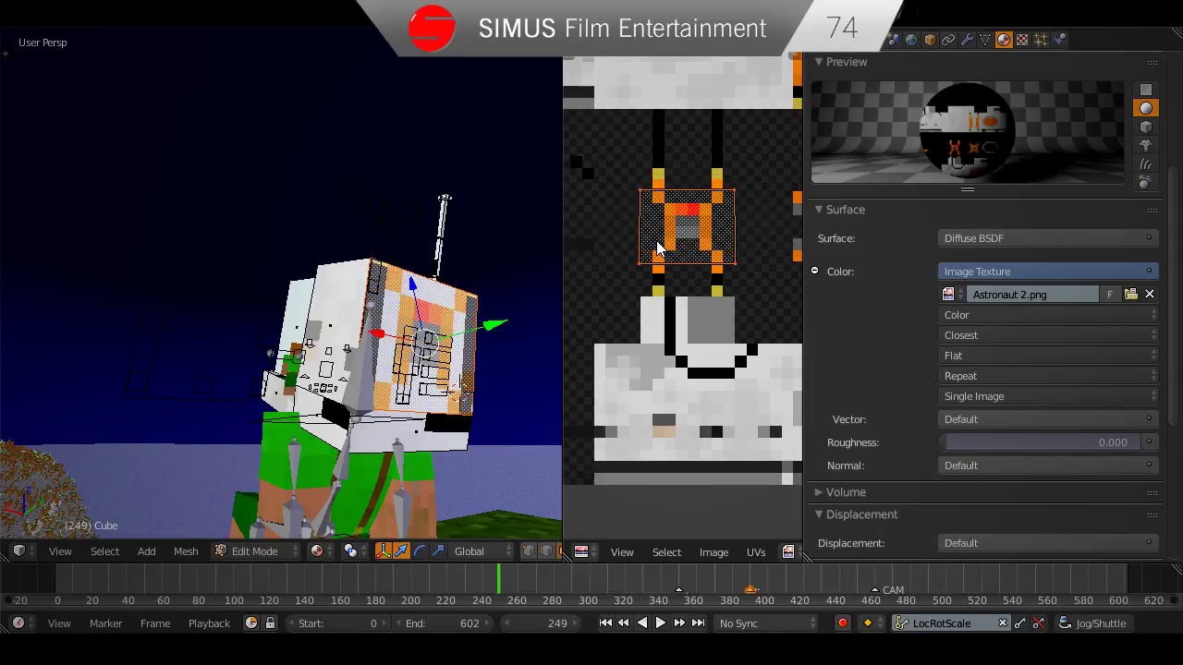
# Leave mesh editing and save the scene file over its existing version.
pyautogui.moveTo(462, 286); pyautogui.dragTo(379, 335, button='middle')
pyautogui.press('Tab')
pyautogui.scroll(2, 401, 379)
pyautogui.moveTo(401, 382); pyautogui.dragTo(430, 398, button='middle')
pyautogui.hotkey('ctrl', 's')
pyautogui.click(457, 367)
pyautogui.scroll(-2, 457, 367)
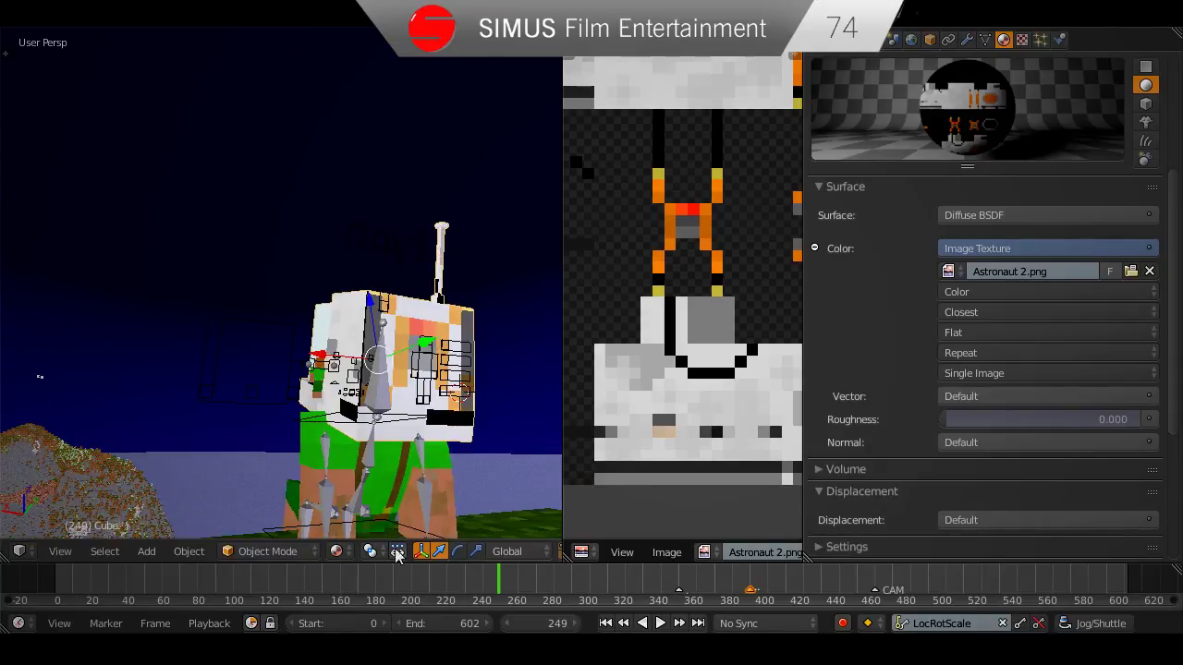
# Preview the textured helmet from the camera in Rendered shading, and return to Material shading.
pyautogui.click(338, 551)
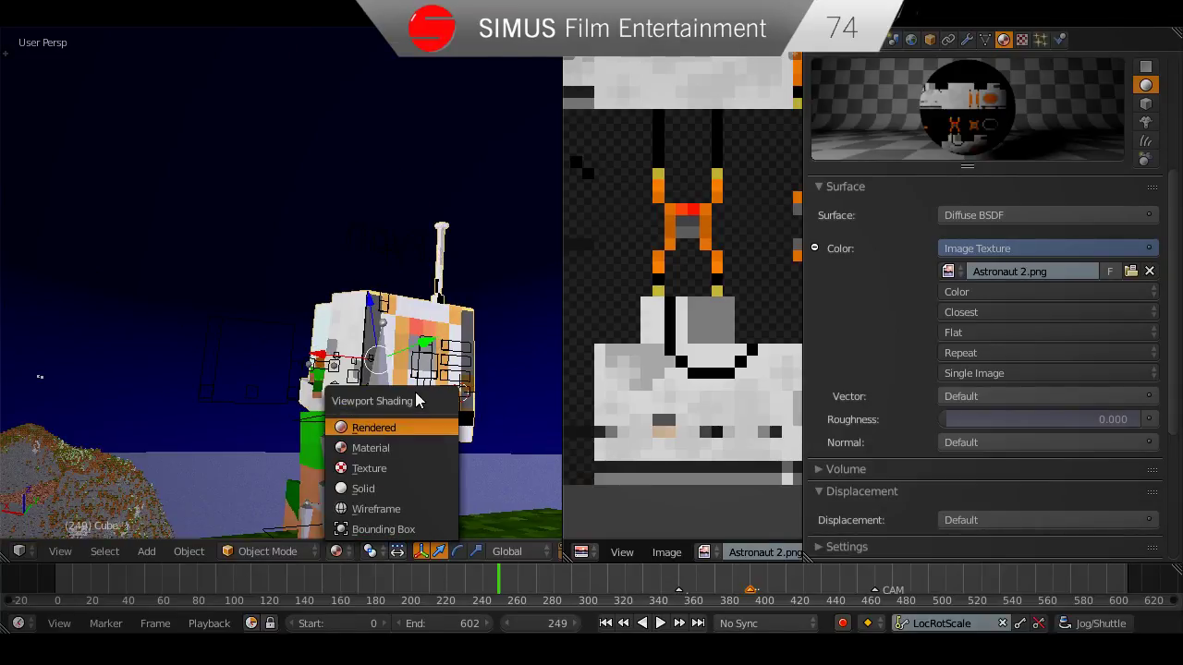
pyautogui.press('Return')
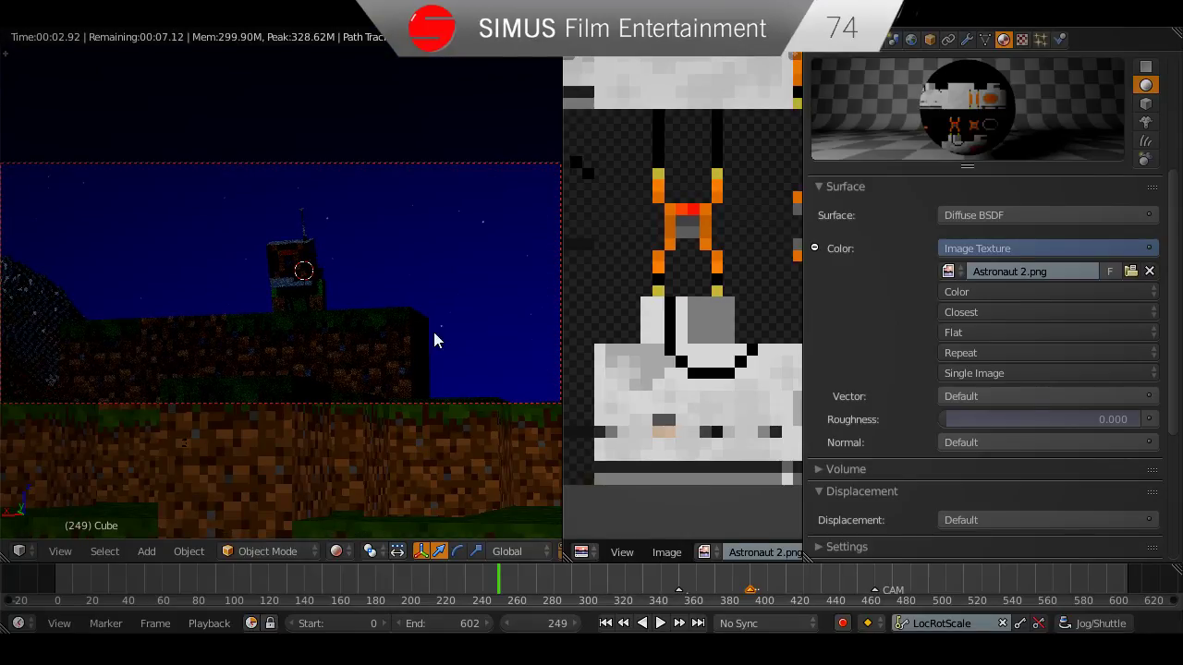
pyautogui.click(338, 551)
pyautogui.click(374, 448)
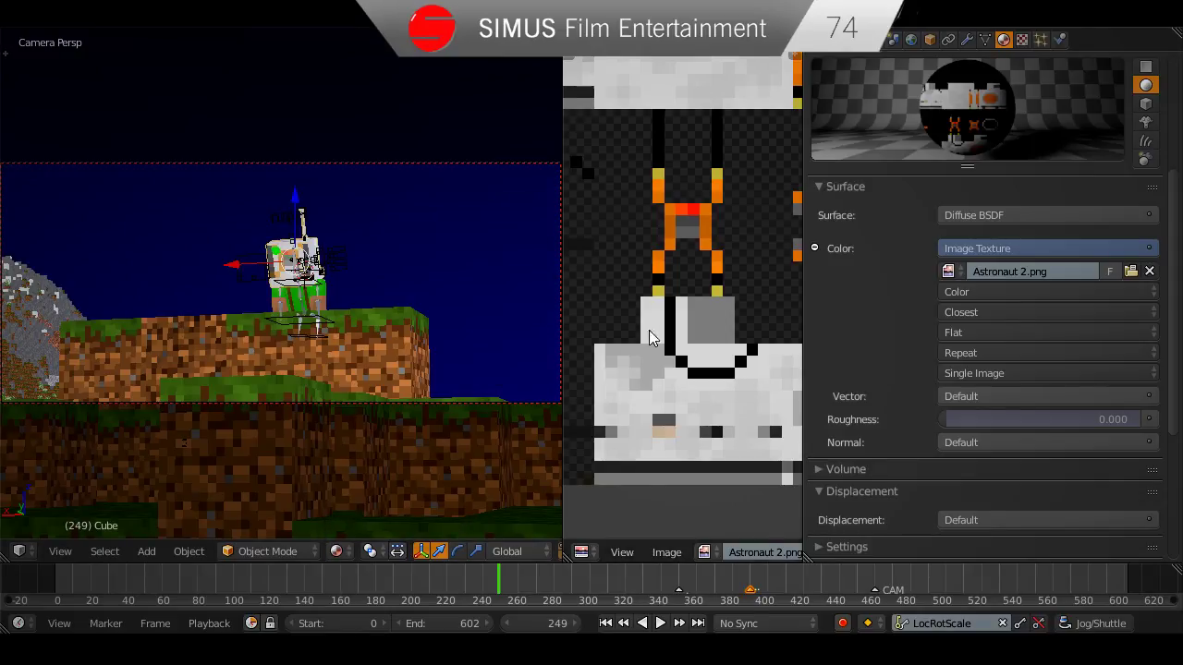
# Turn the image editor area into a wider Node Editor showing the Rest material's nodes without the properties sidebar, and save the file.
pyautogui.click(582, 551)
pyautogui.click(640, 337)
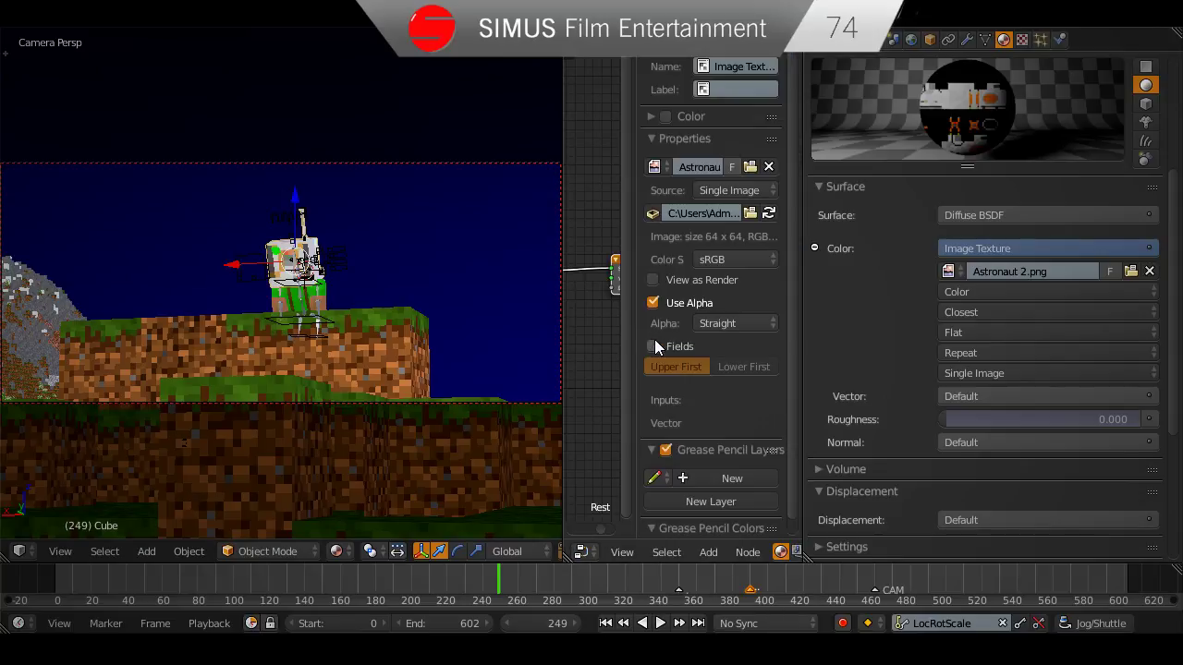
pyautogui.press('n')
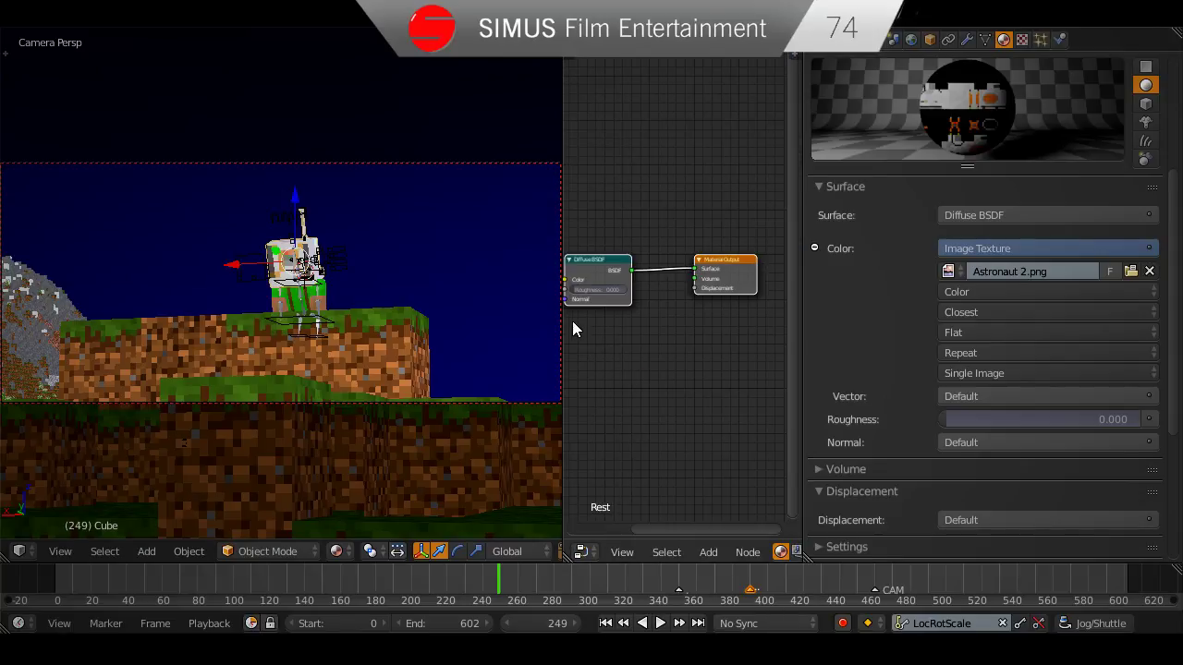
pyautogui.moveTo(560, 317); pyautogui.dragTo(466, 327)
pyautogui.press('Home')
pyautogui.hotkey('ctrl', 's')
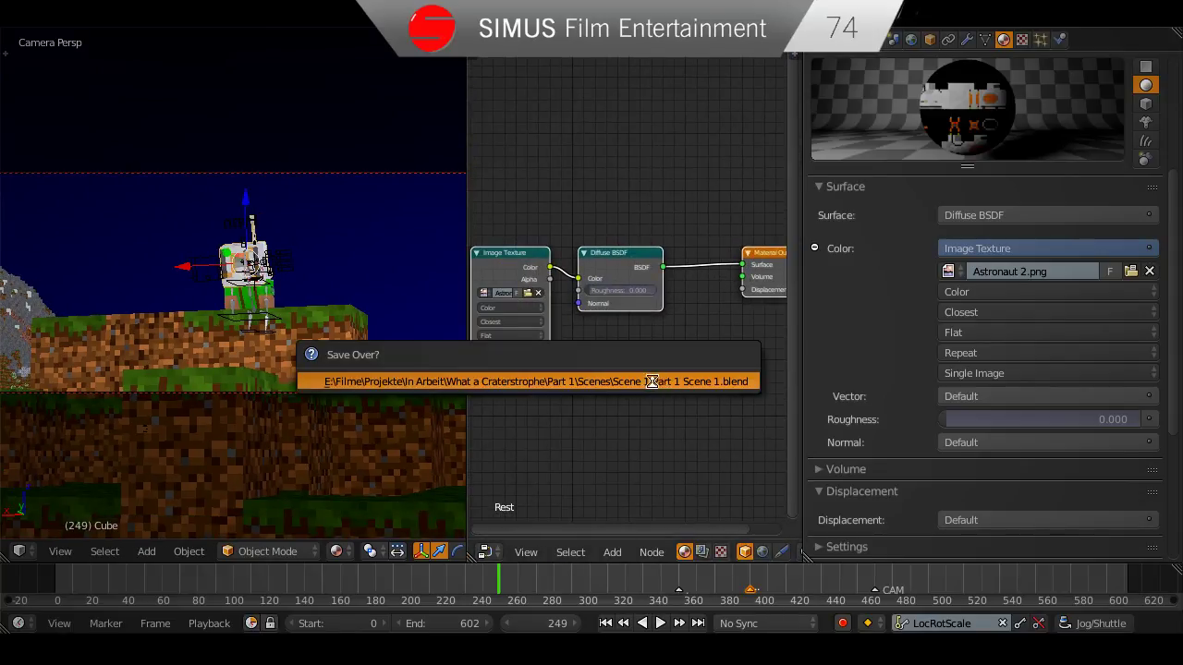
pyautogui.click(651, 381)
pyautogui.scroll(2, 624, 396)
pyautogui.scroll(3, 268, 254)
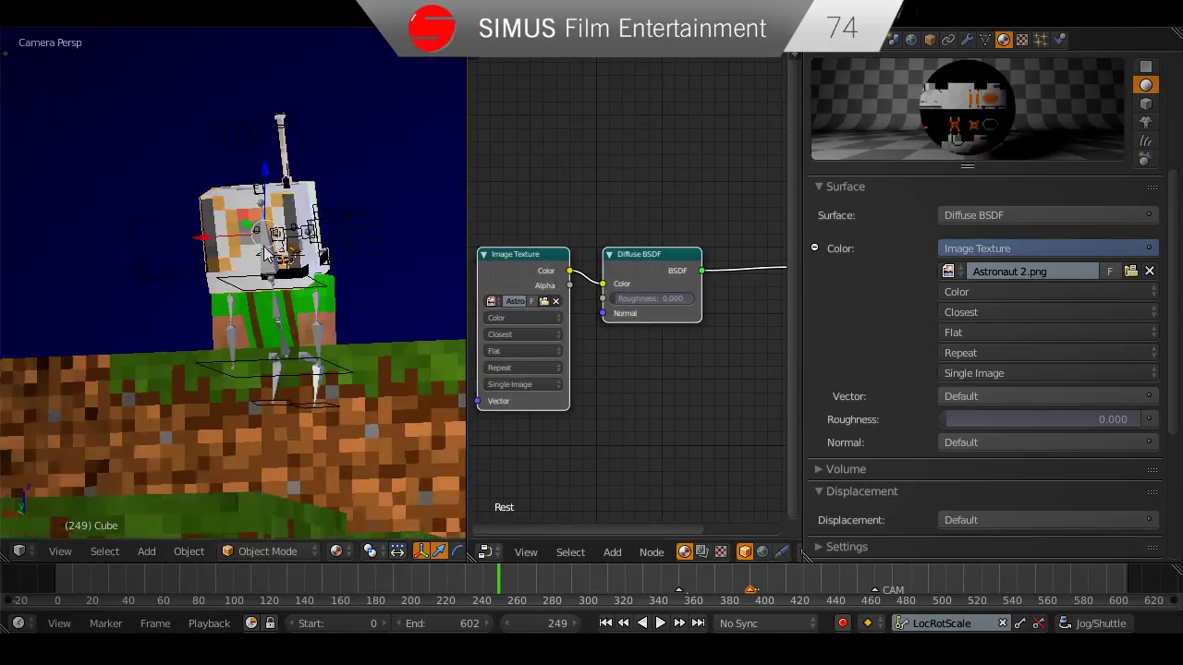
pyautogui.scroll(4, 267, 253)
pyautogui.scroll(-1, 656, 426)
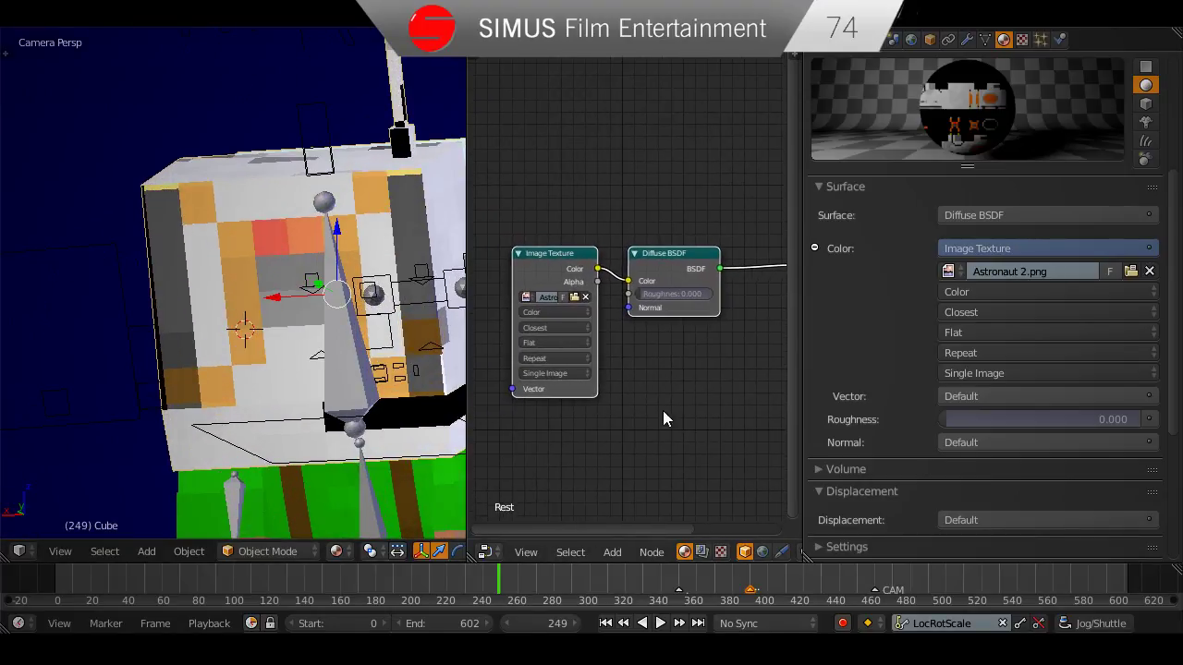
pyautogui.moveTo(663, 411); pyautogui.dragTo(646, 406, button='middle')
pyautogui.hotkey('shift', 'a')
pyautogui.moveTo(614, 370)
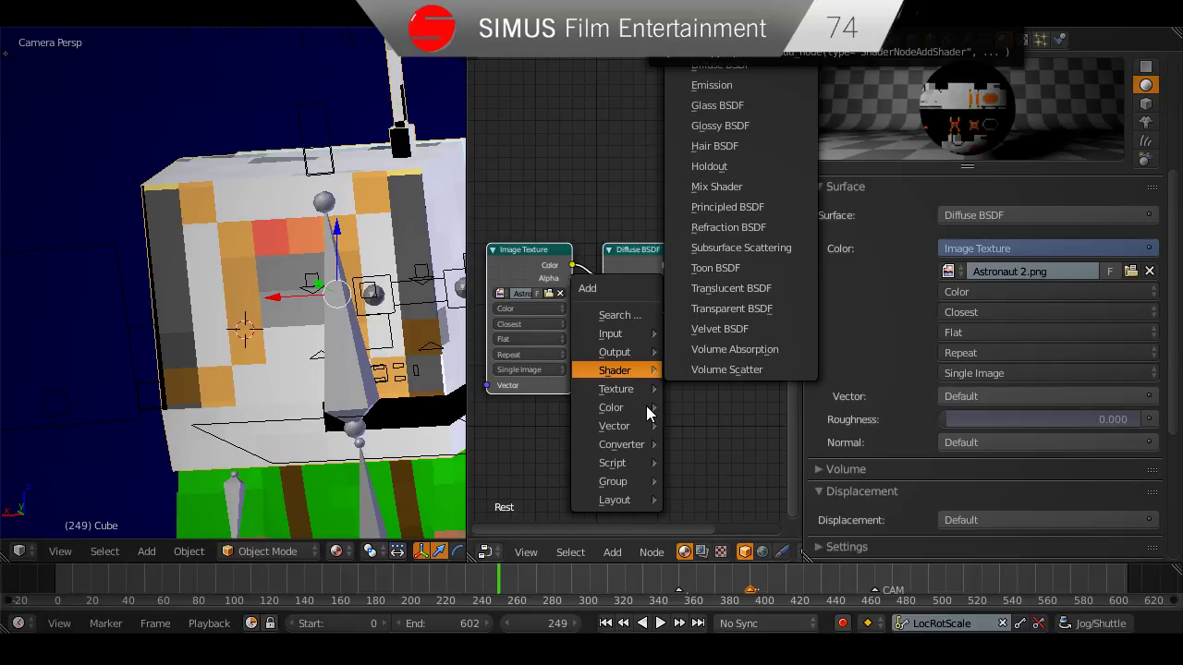
pyautogui.press('Return')
pyautogui.click(670, 398)
pyautogui.press('x')
pyautogui.moveTo(676, 414); pyautogui.dragTo(625, 407, button='middle')
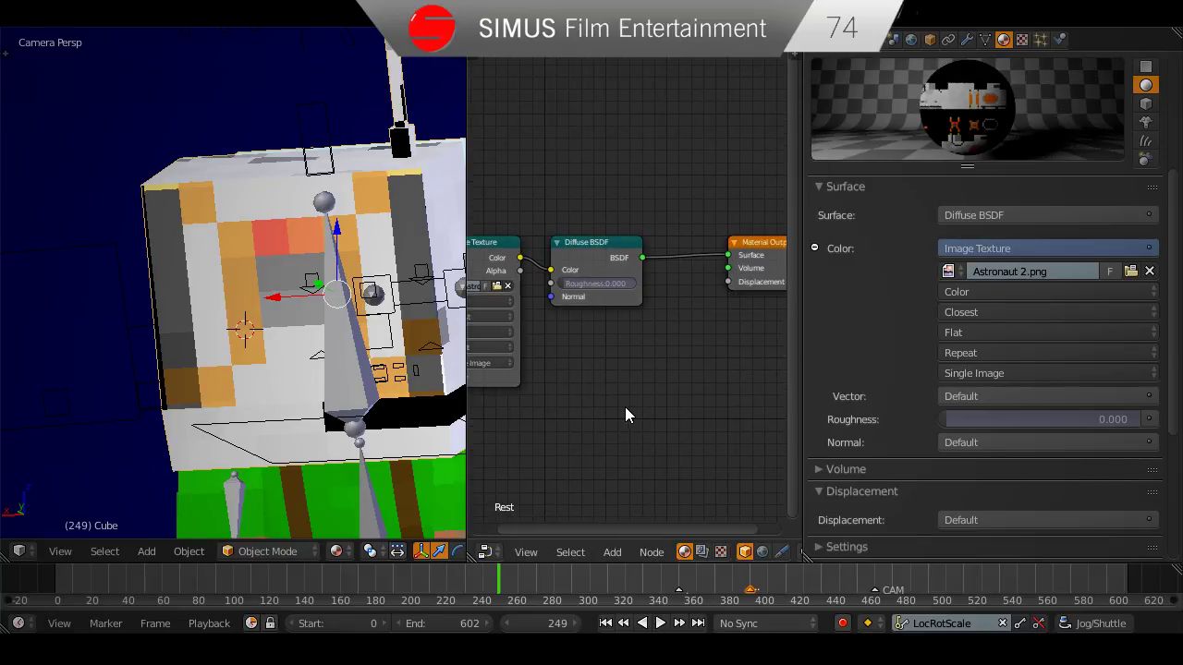
# Insert a Mix Shader after the Diffuse BSDF and connect a duplicated white Diffuse BSDF to its second shader input.
pyautogui.hotkey('shift', 'a')
pyautogui.click(715, 223)
pyautogui.click(726, 236)
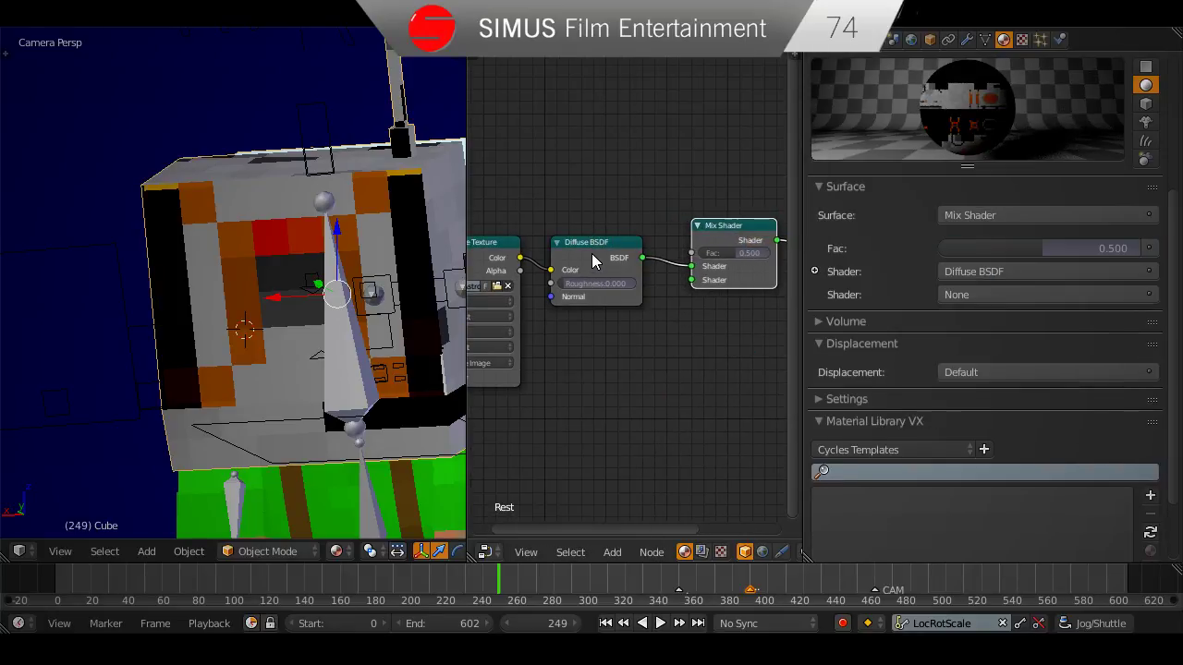
pyautogui.hotkey('shift', 'd')
pyautogui.click(591, 328)
pyautogui.moveTo(643, 330); pyautogui.dragTo(686, 294)
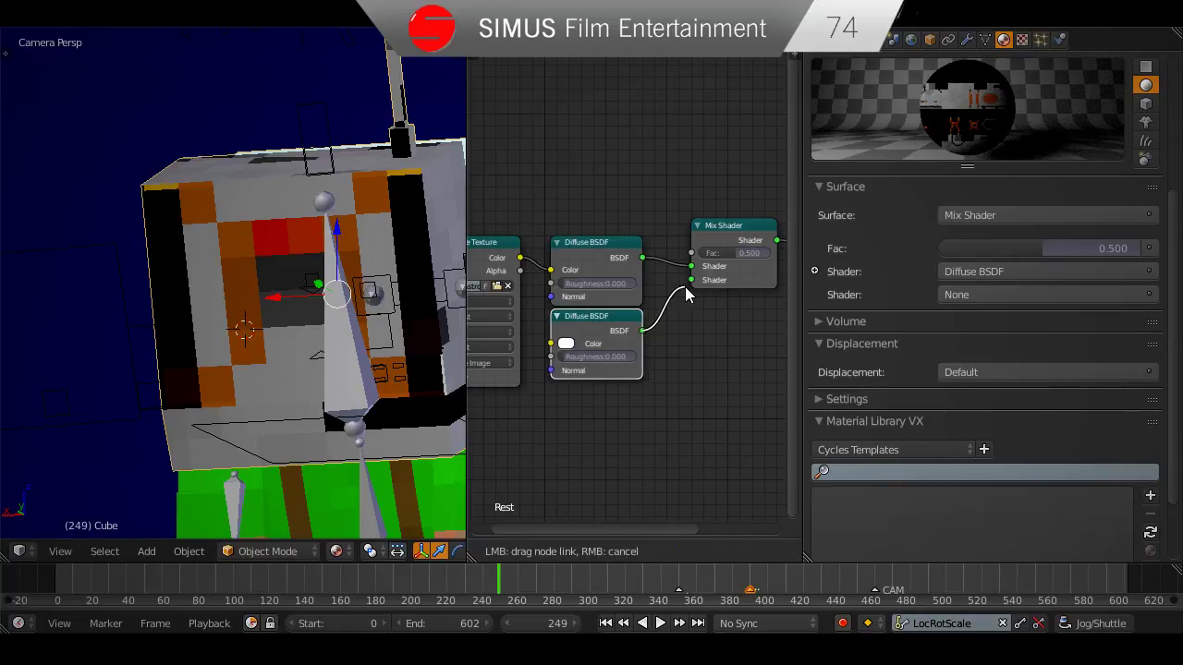
pyautogui.moveTo(645, 344); pyautogui.dragTo(691, 279)
# Connect the Image Texture's Alpha output to the Mix Shader's Fac input and move the texture node clear of the shaders.
pyautogui.moveTo(528, 297); pyautogui.dragTo(619, 312, button='middle')
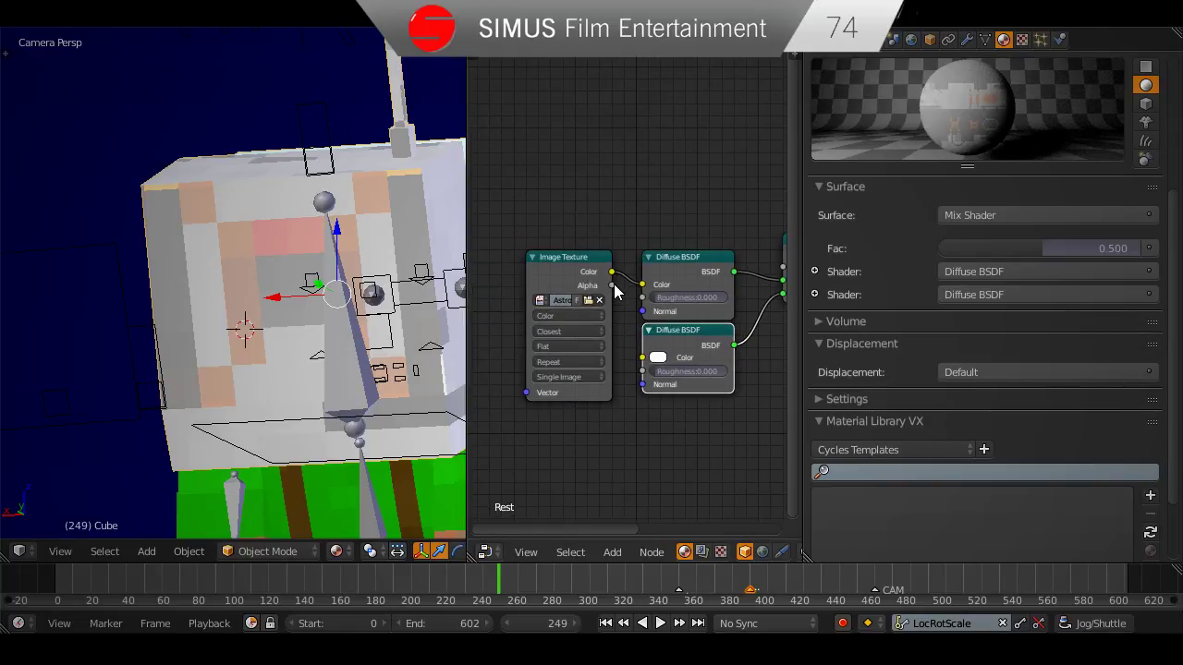
pyautogui.moveTo(612, 286); pyautogui.dragTo(784, 280)
pyautogui.moveTo(629, 269); pyautogui.dragTo(582, 275, button='middle')
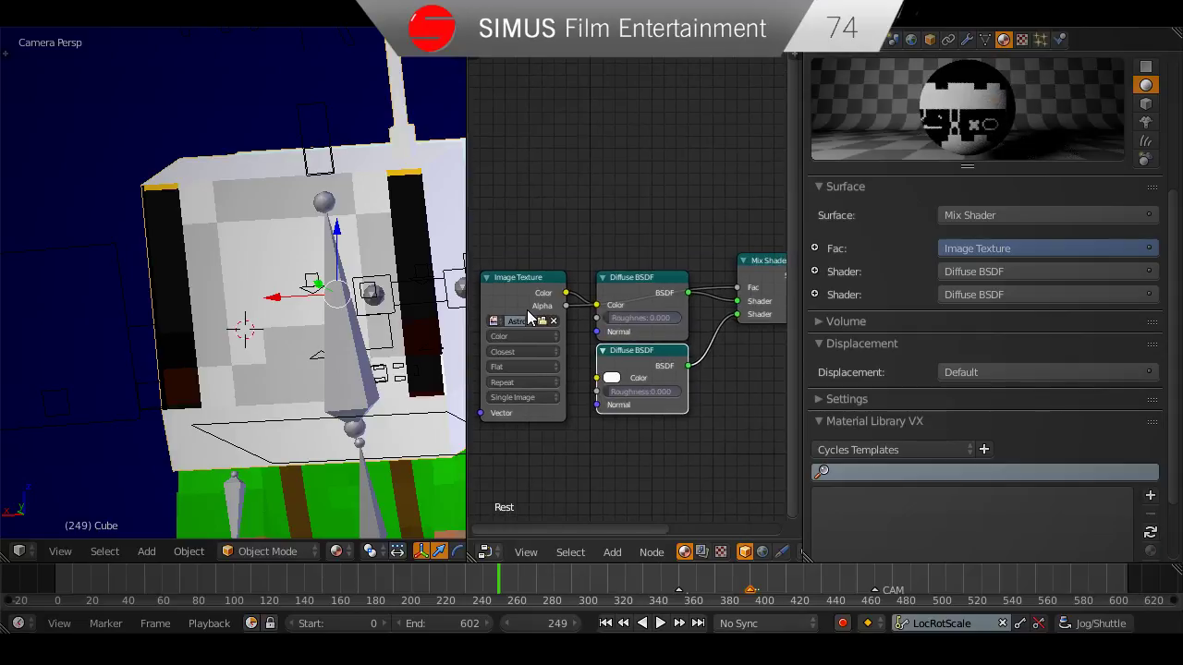
pyautogui.moveTo(538, 284); pyautogui.dragTo(523, 220)
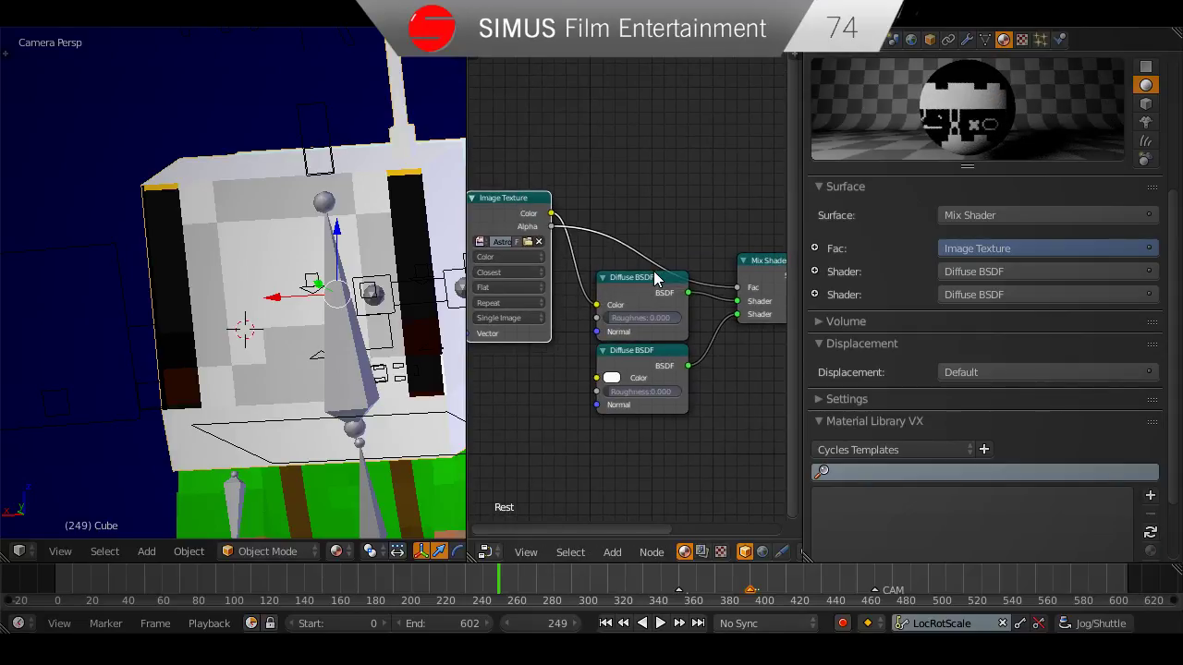
# Insert an Invert node on the link between the texture's alpha and the mix factor.
pyautogui.hotkey('shift', 'a')
pyautogui.moveTo(655, 309)
pyautogui.click(703, 369)
pyautogui.click(605, 218)
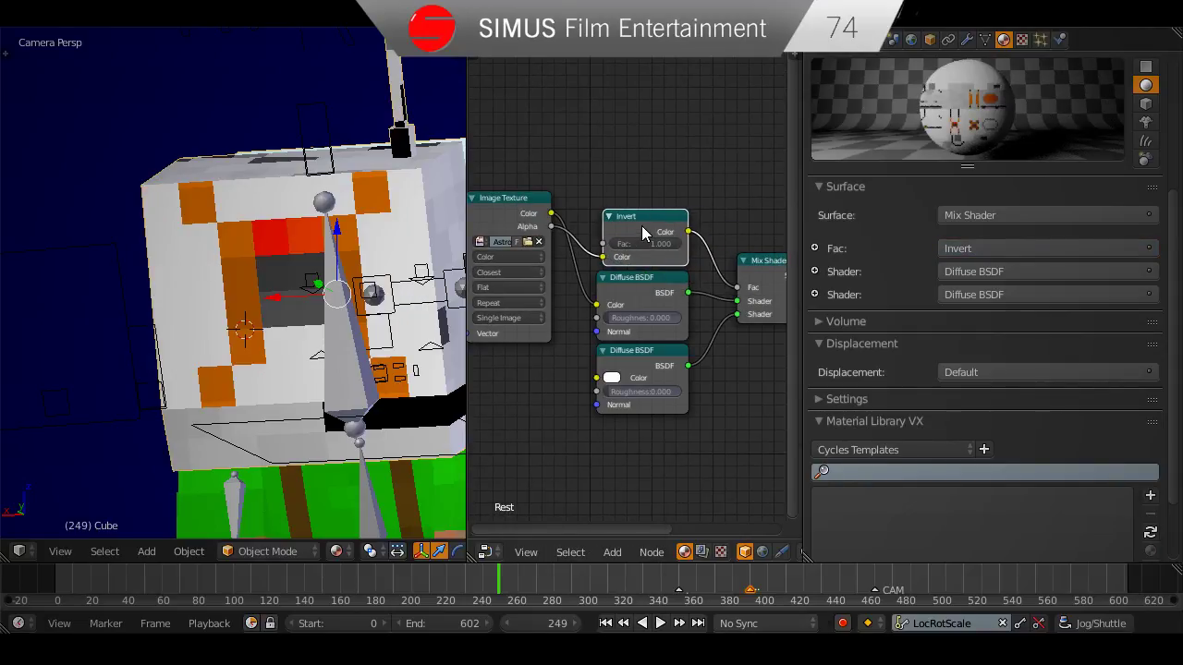
# Preview the helmet in Rendered shading through the scene camera, merging the node editor area into the 3D viewport.
pyautogui.click(337, 550)
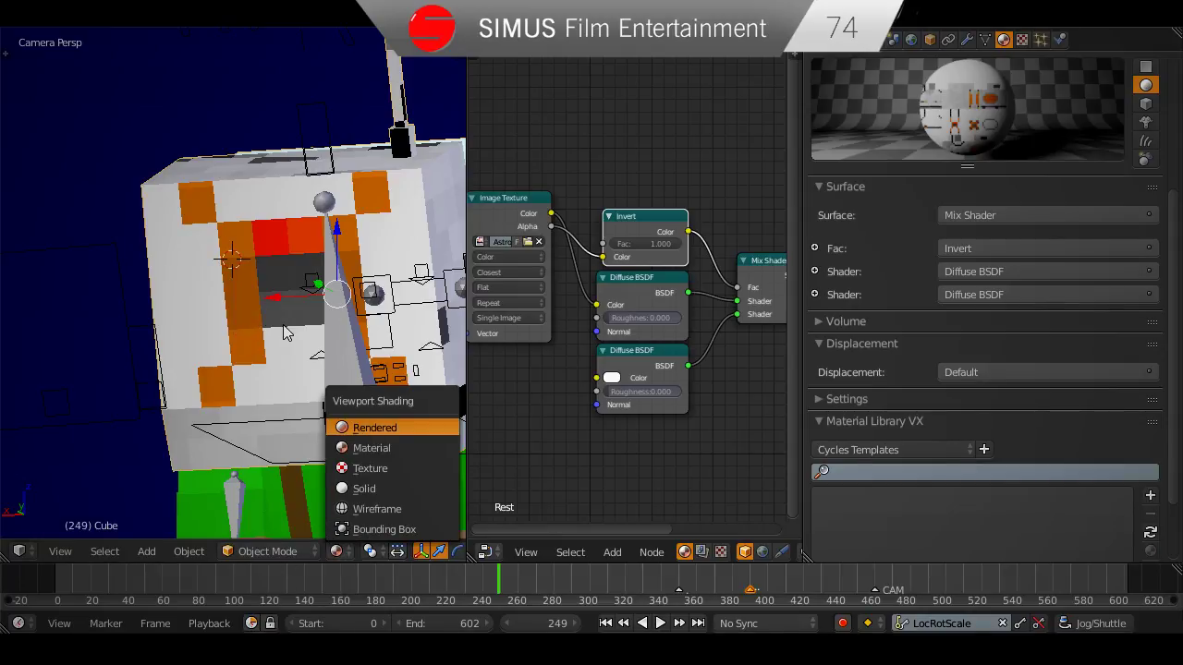
pyautogui.press('Return')
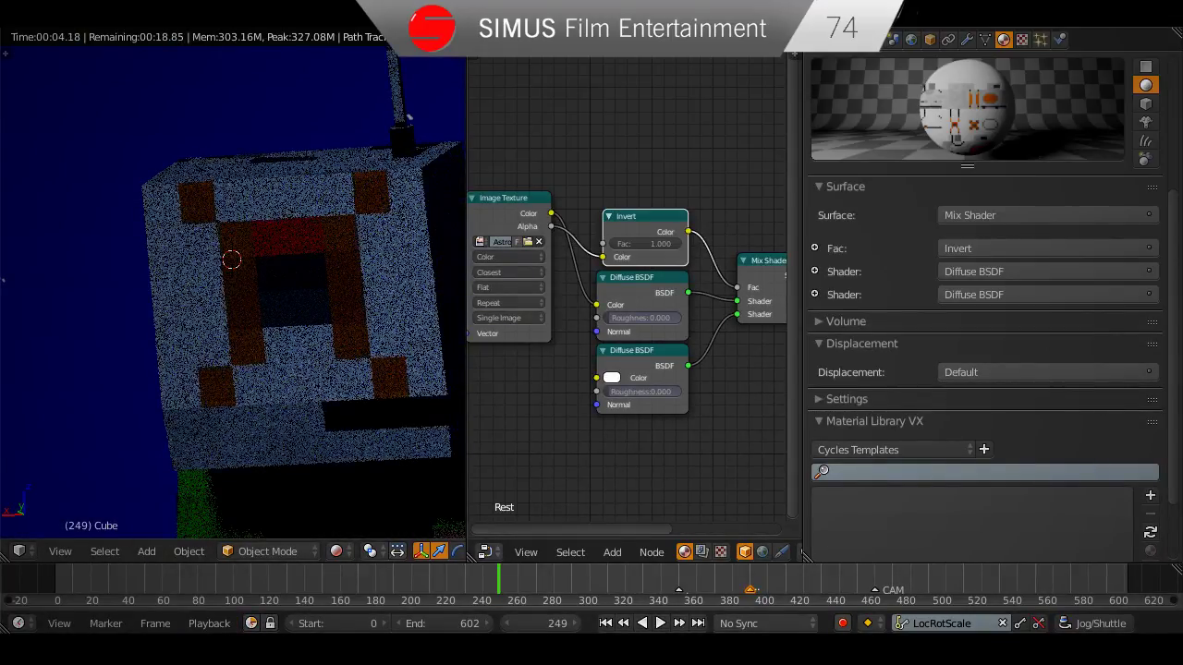
pyautogui.scroll(-5, 233, 292)
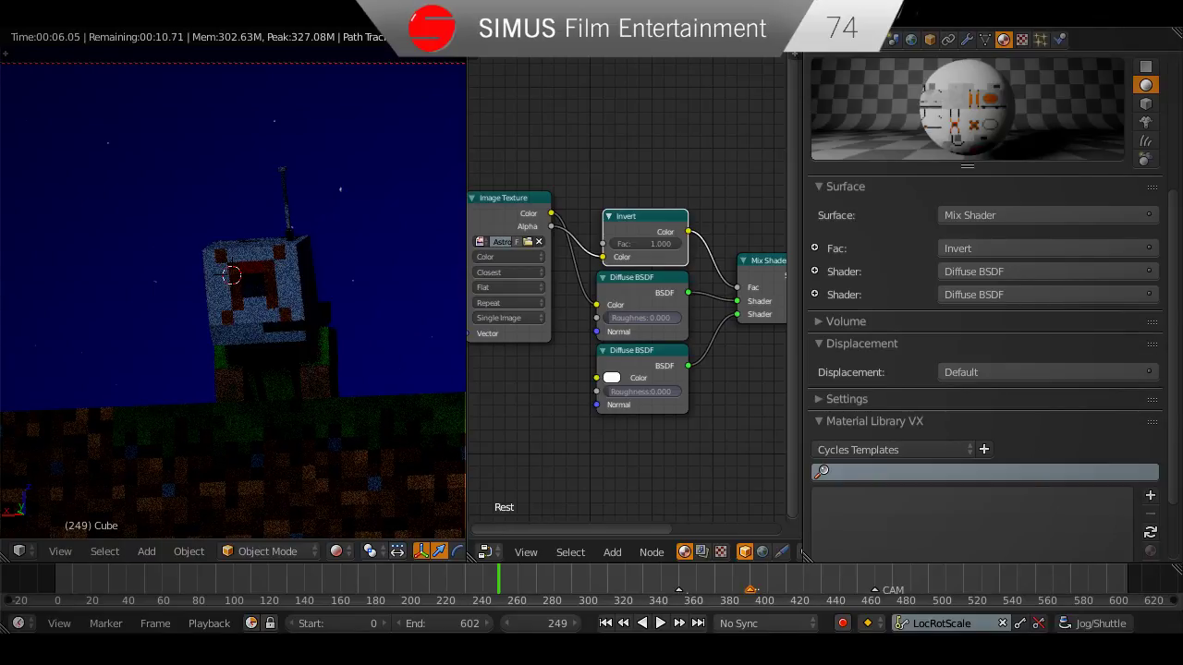
pyautogui.moveTo(462, 35); pyautogui.dragTo(559, 277)
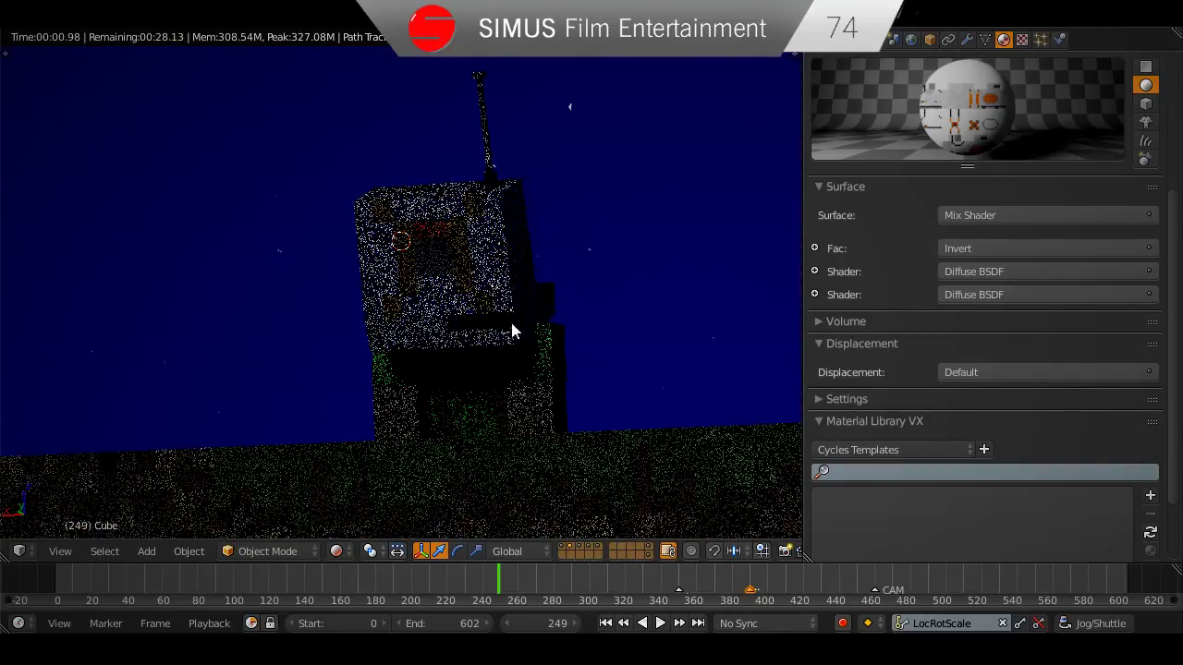
pyautogui.press('KP_0')
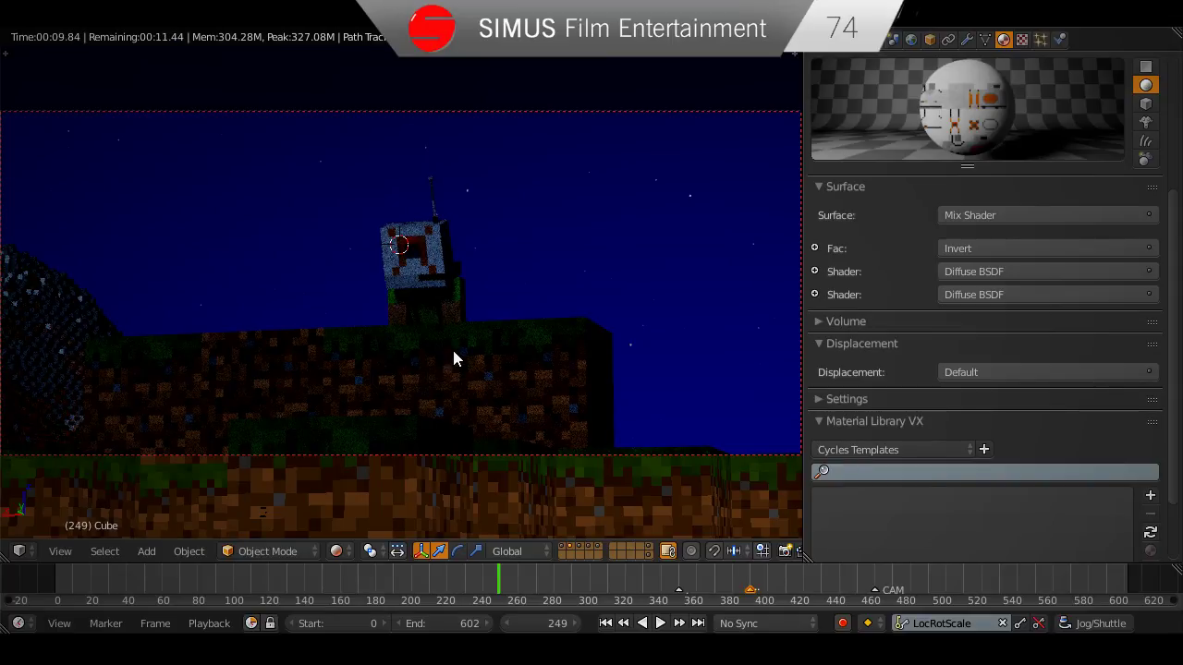
# Return the viewport to Material shading and frame the helmet cube outside the camera view.
pyautogui.click(344, 552)
pyautogui.click(374, 447)
pyautogui.scroll(11, 403, 358)
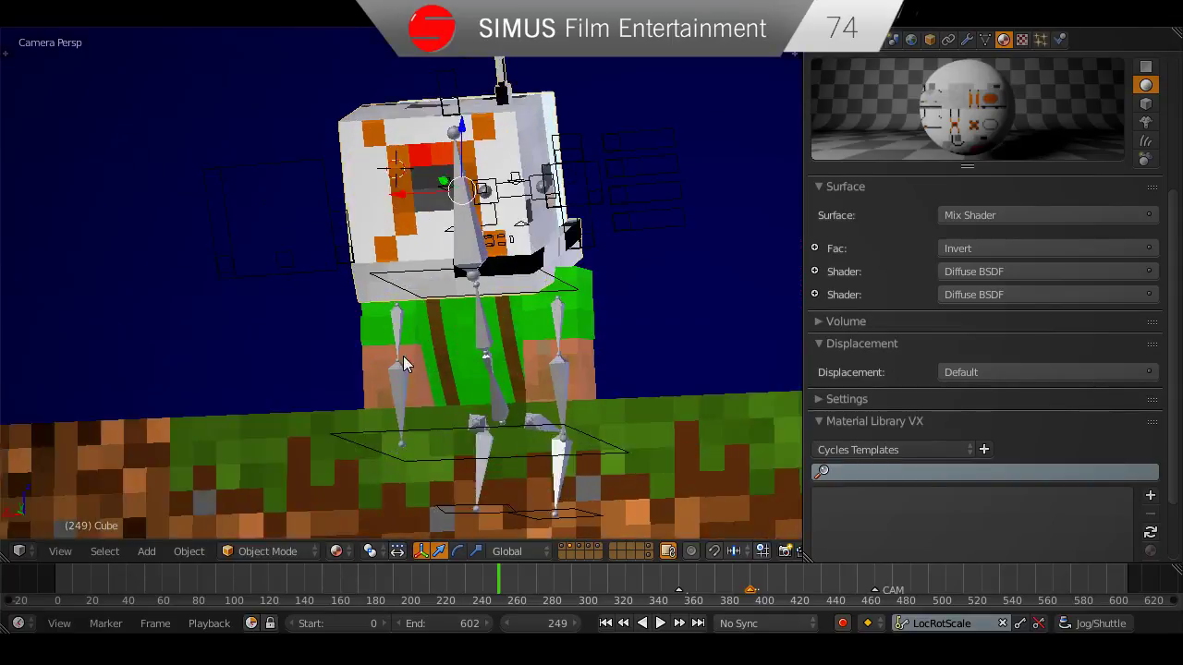
pyautogui.keyDown('shift'); pyautogui.moveTo(438, 100); pyautogui.dragTo(423, 380, button='middle'); pyautogui.keyUp('shift')
pyautogui.press('KP_0')
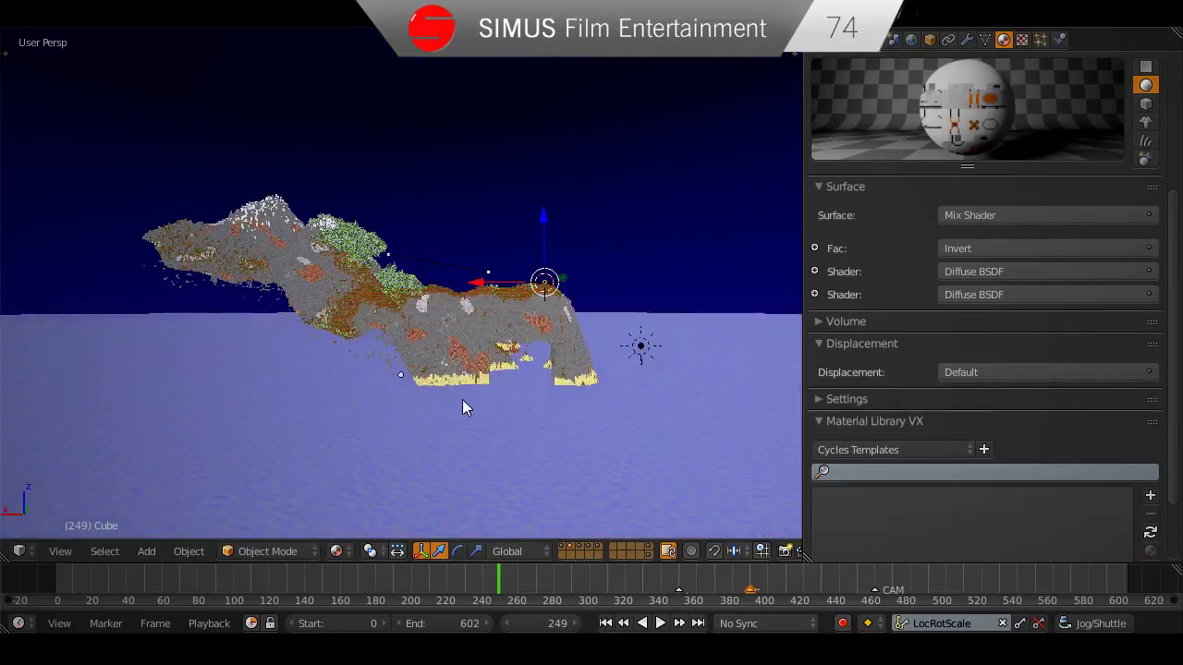
pyautogui.press('KP_Decimal')
pyautogui.scroll(8, 508, 447)
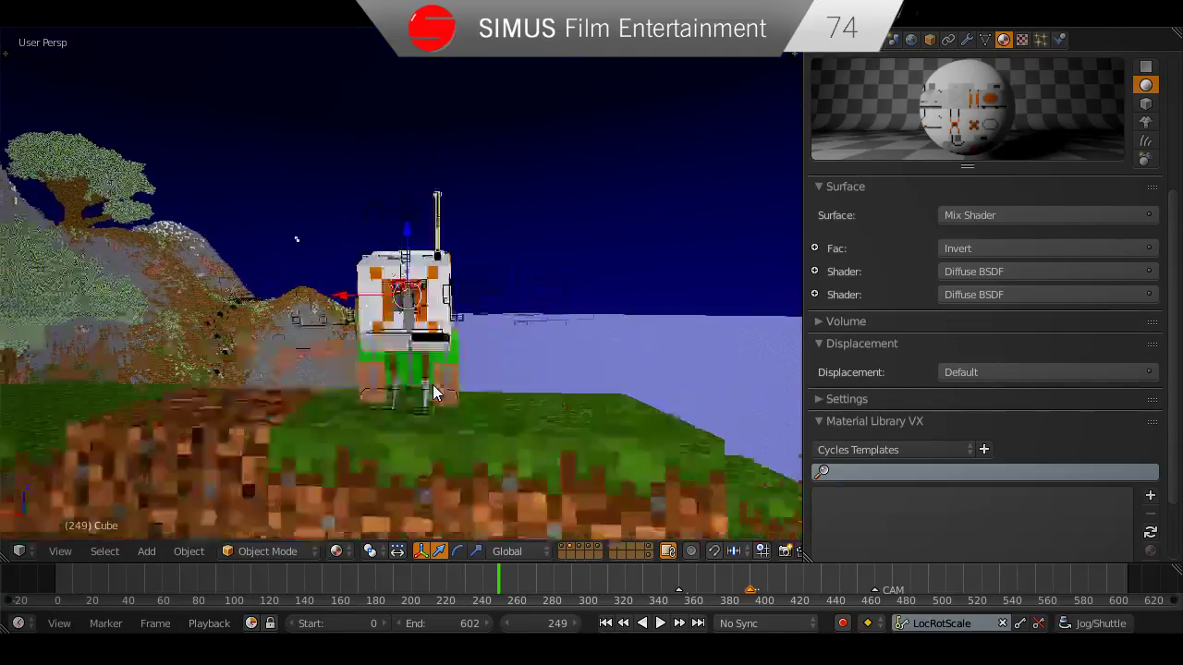
# In Edit Mode, knife-cut a square face along the edges of the first red pixel on the helmet's back.
pyautogui.moveTo(393, 369); pyautogui.dragTo(462, 394, button='middle')
pyautogui.press('Tab')
pyautogui.moveTo(454, 335); pyautogui.dragTo(436, 357, button='middle')
pyautogui.scroll(3, 436, 366)
pyautogui.press('k')
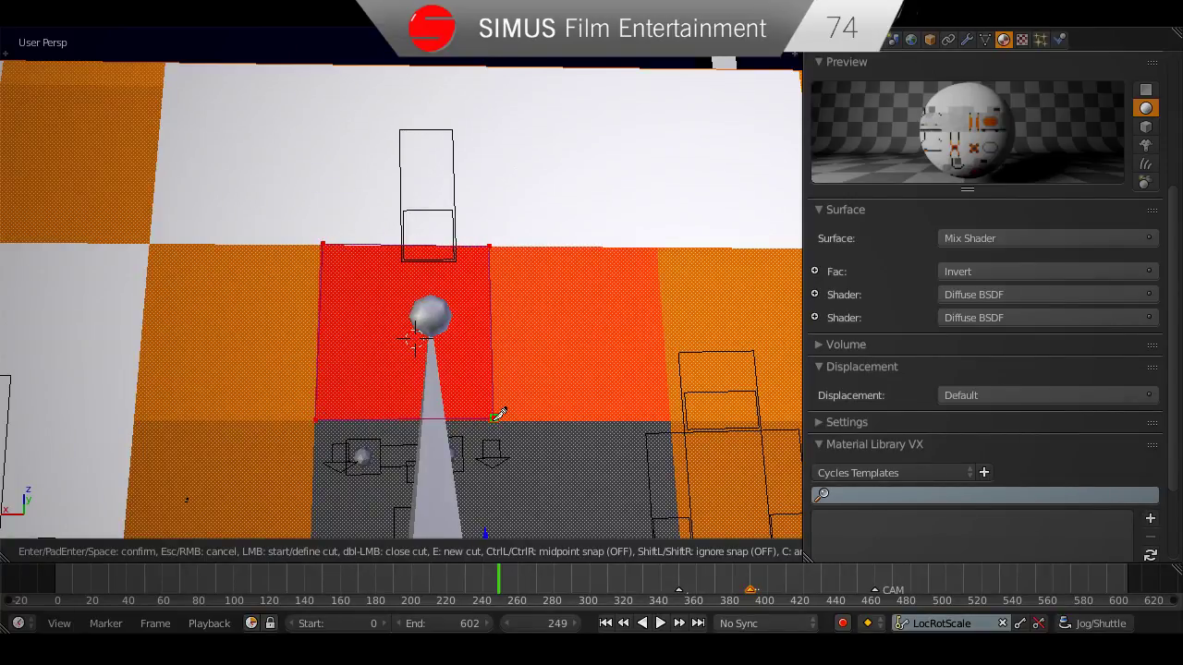
pyautogui.press('Return')
# Select the newly cut red square face and copy the Rest material.
pyautogui.rightClick(462, 367)
pyautogui.scroll(-3, 462, 367)
pyautogui.moveTo(413, 379); pyautogui.dragTo(462, 404, button='middle')
pyautogui.scroll(3, 1016, 266)
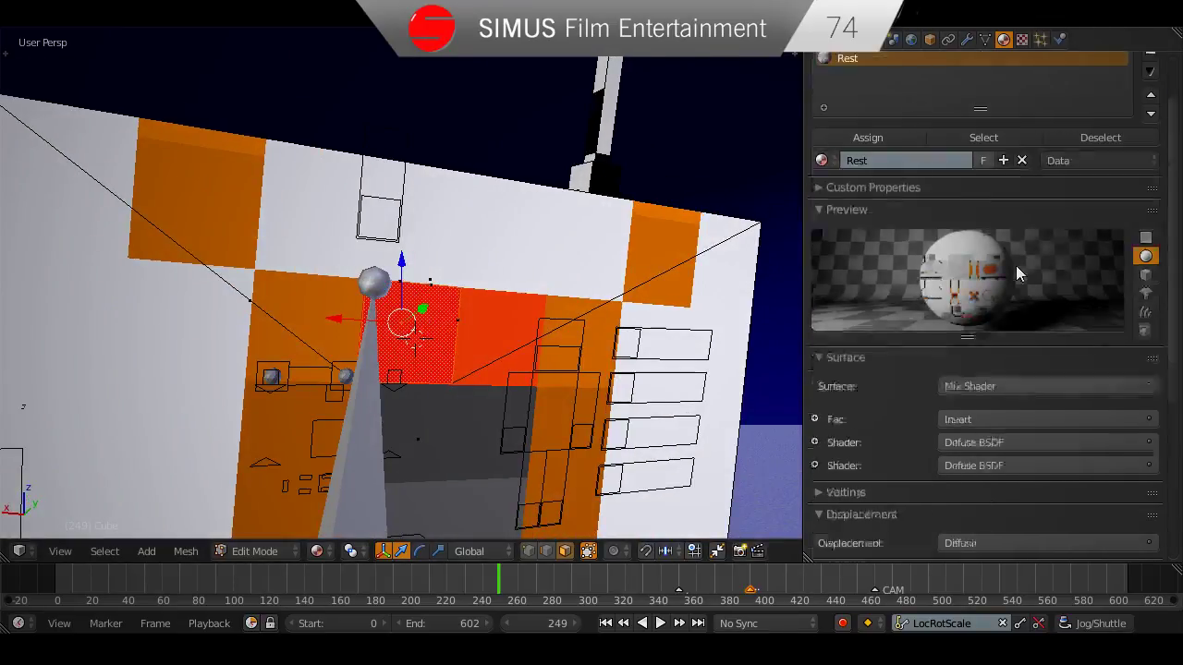
pyautogui.scroll(2, 1015, 266)
pyautogui.click(1151, 139)
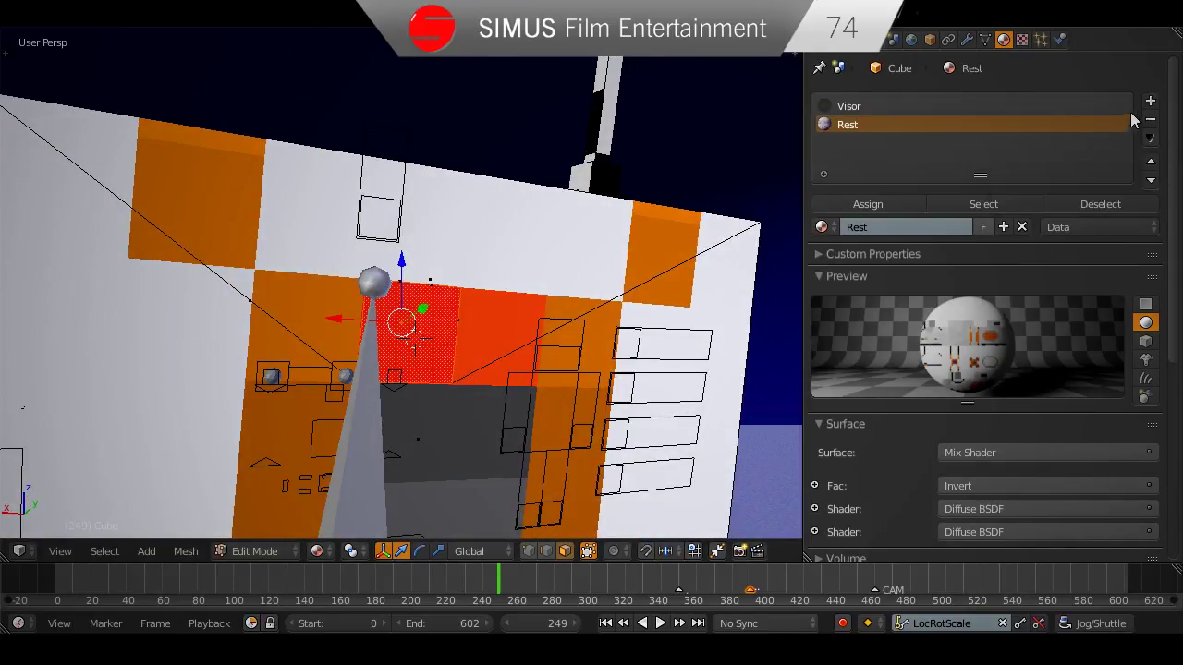
# Add a material slot holding a pasted copy of Rest, name it Rest Light, and assign it to the red face.
pyautogui.click(1151, 100)
pyautogui.click(923, 227)
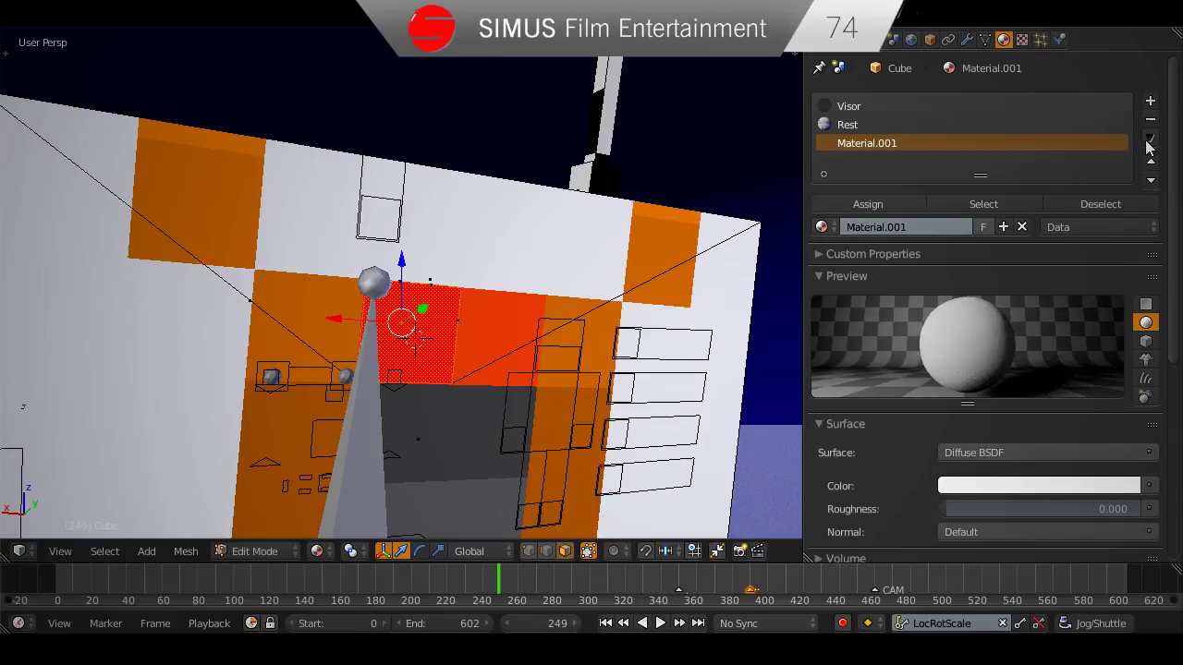
pyautogui.click(1150, 139)
pyautogui.click(1074, 202)
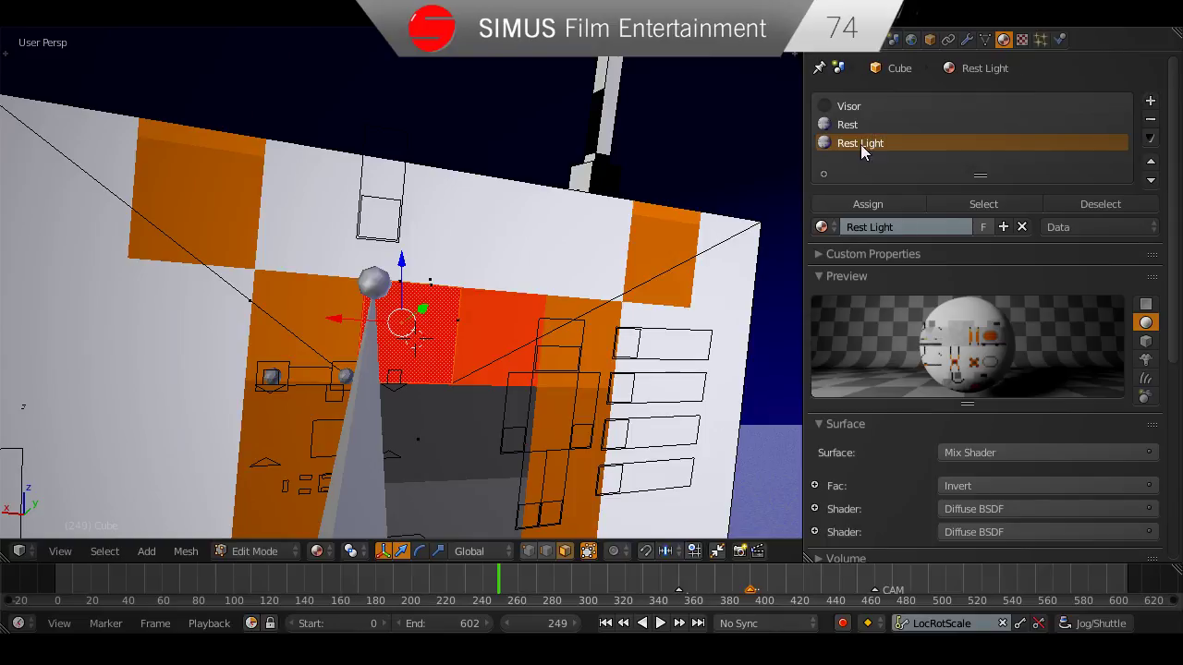
pyautogui.click(877, 203)
# Split the 3D viewport and turn the new area into a Node Editor without its sidebar, showing the Rest Light nodes.
pyautogui.scroll(-4, 994, 318)
pyautogui.scroll(2, 995, 318)
pyautogui.moveTo(573, 383)
pyautogui.mouseDown(button='middle')
pyautogui.moveTo(523, 362)
pyautogui.moveTo(562, 366)
pyautogui.mouseUp(button='middle')
pyautogui.moveTo(794, 35); pyautogui.dragTo(455, 128)
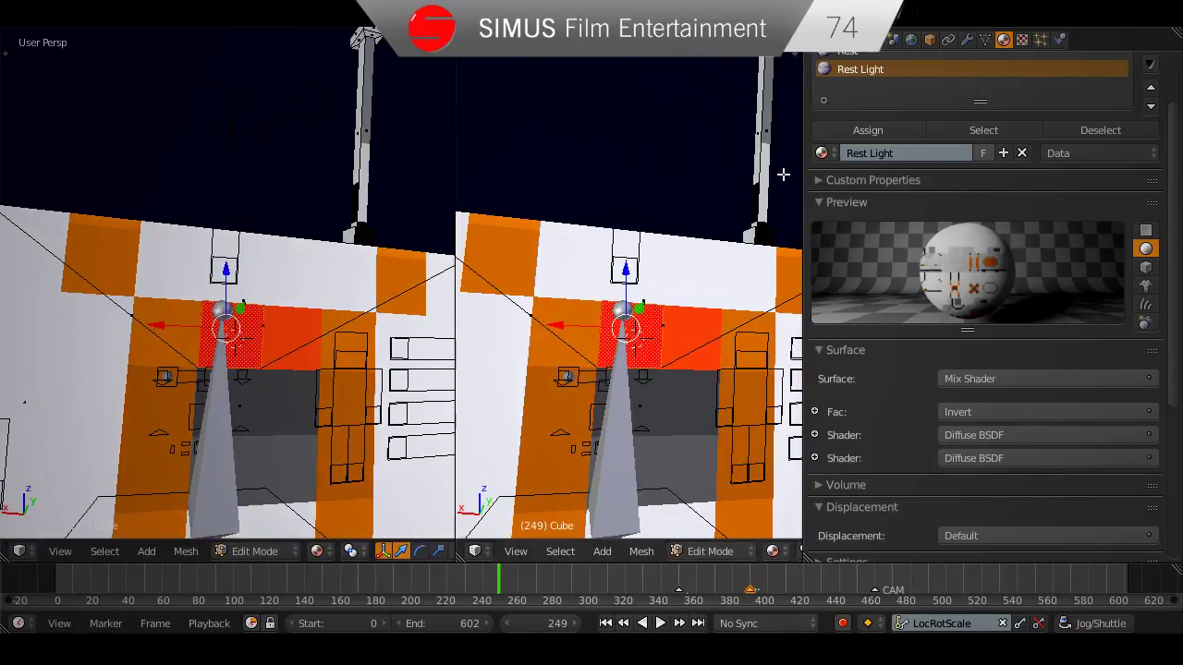
pyautogui.click(477, 553)
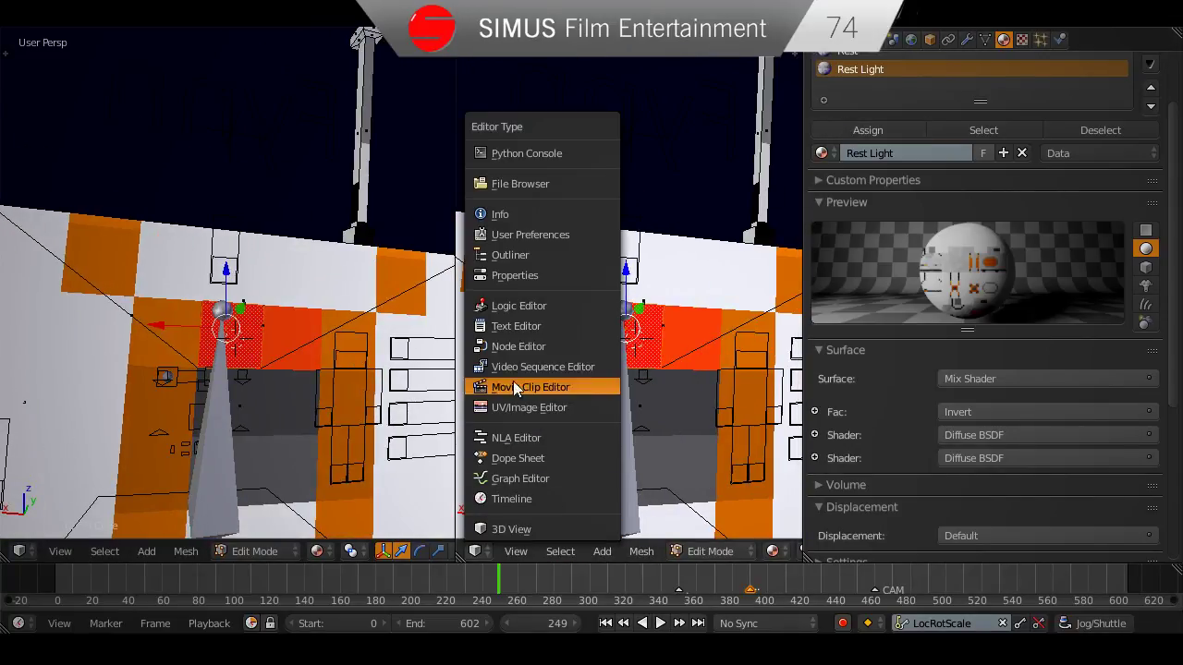
pyautogui.click(511, 348)
pyautogui.press('n')
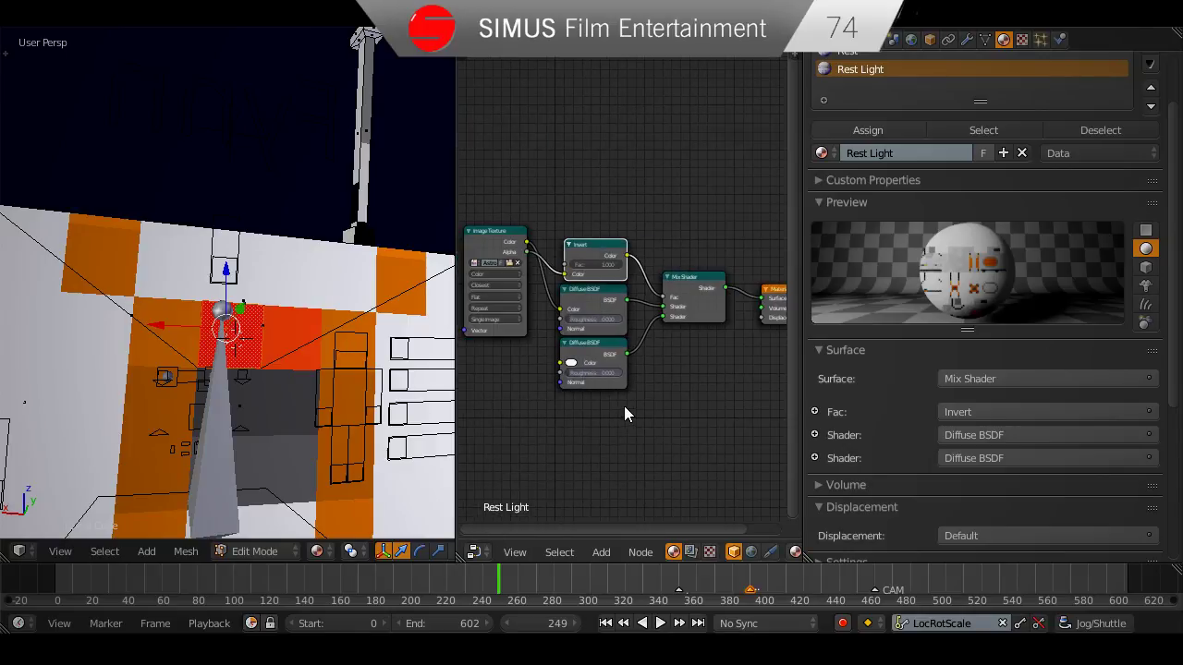
# Change both Diffuse BSDF shaders feeding the Rest Light Mix Shader to Emission.
pyautogui.scroll(5, 624, 406)
pyautogui.moveTo(624, 405); pyautogui.dragTo(703, 406, button='middle')
pyautogui.scroll(2, 702, 406)
pyautogui.click(673, 319)
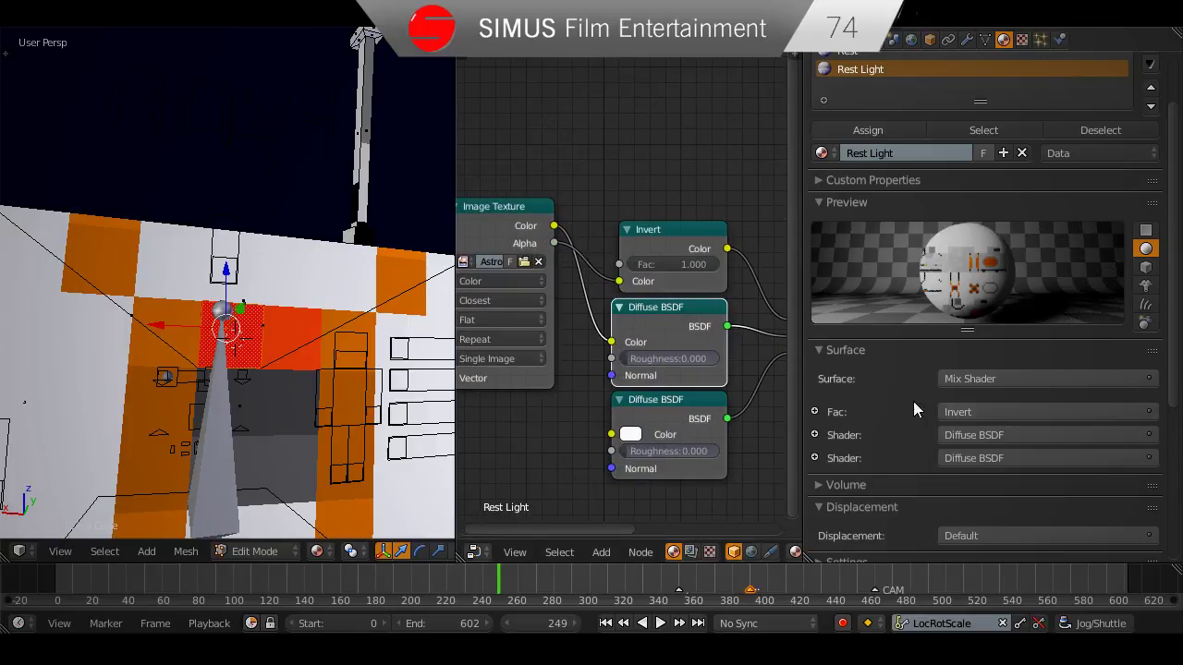
pyautogui.click(1006, 434)
pyautogui.click(925, 130)
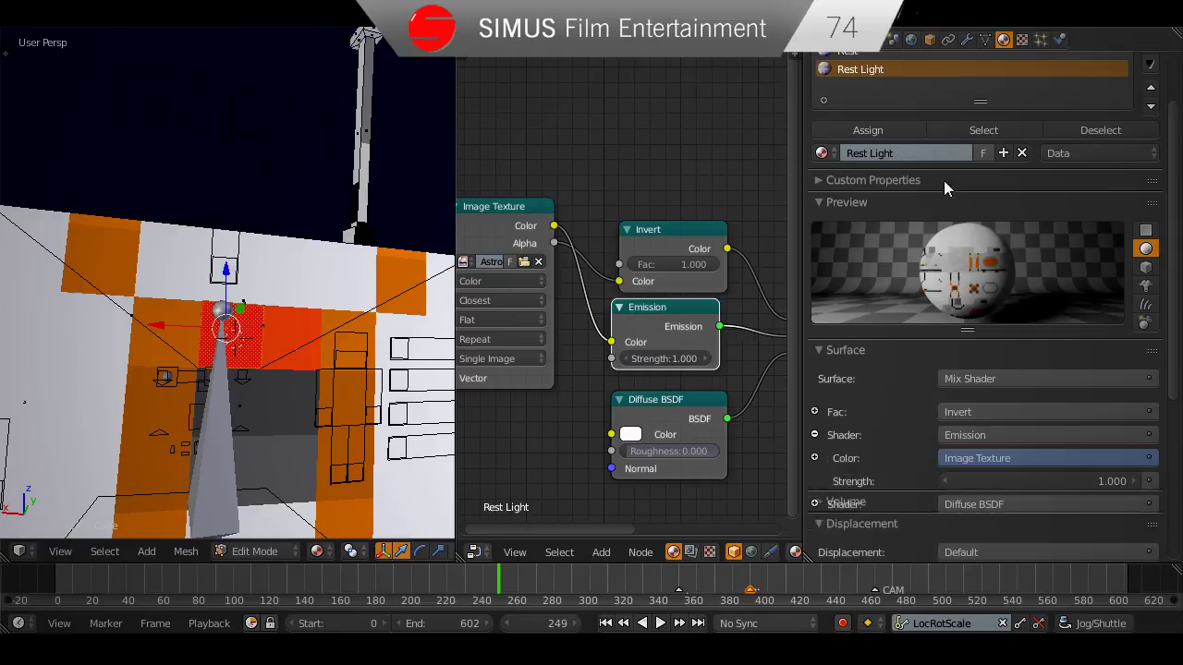
pyautogui.click(969, 507)
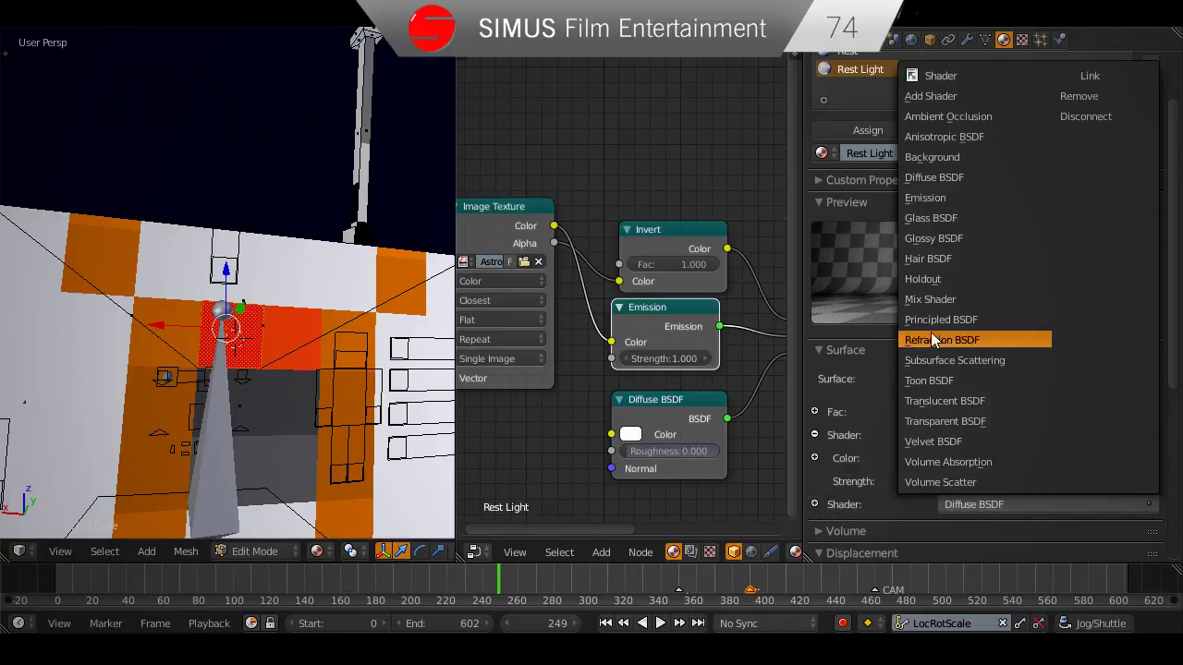
pyautogui.click(934, 198)
# Leave Edit Mode on the helmet and save the file.
pyautogui.moveTo(305, 356)
pyautogui.mouseDown(button='middle')
pyautogui.moveTo(340, 370)
pyautogui.moveTo(312, 374)
pyautogui.mouseUp(button='middle')
pyautogui.scroll(3, 339, 371)
pyautogui.press('Tab')
pyautogui.moveTo(309, 420); pyautogui.dragTo(235, 399, button='middle')
pyautogui.hotkey('ctrl', 's')
pyautogui.click(236, 398)
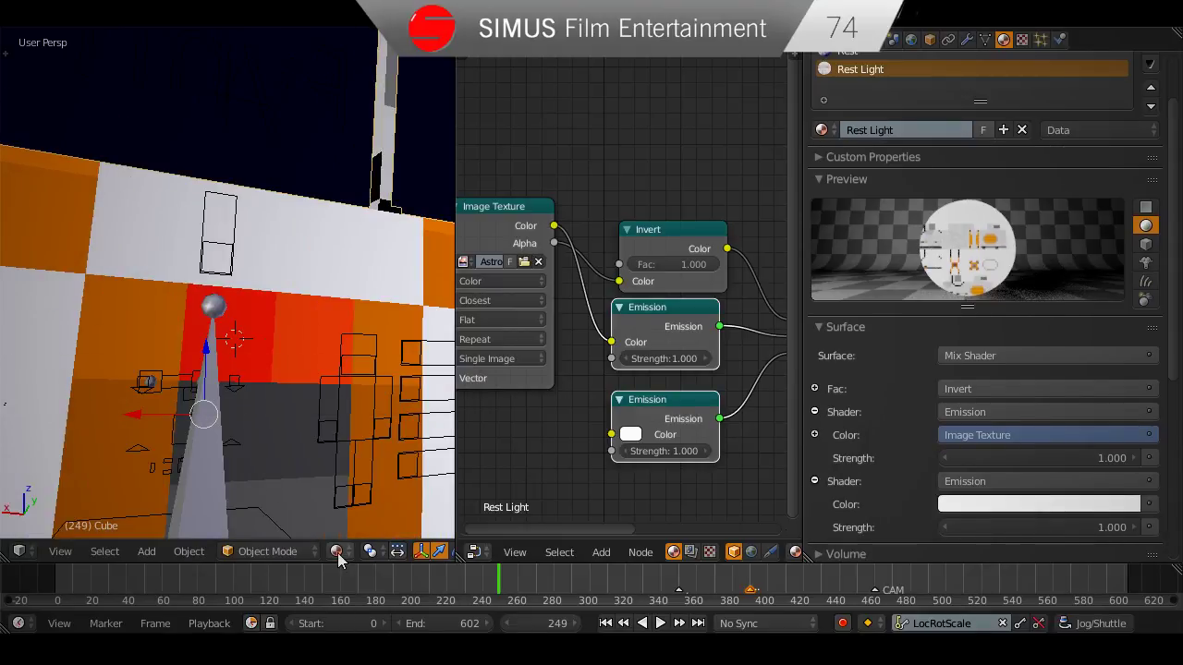
# Check the emissive helmet light in Rendered shading through the scene camera and return to Material shading.
pyautogui.click(336, 552)
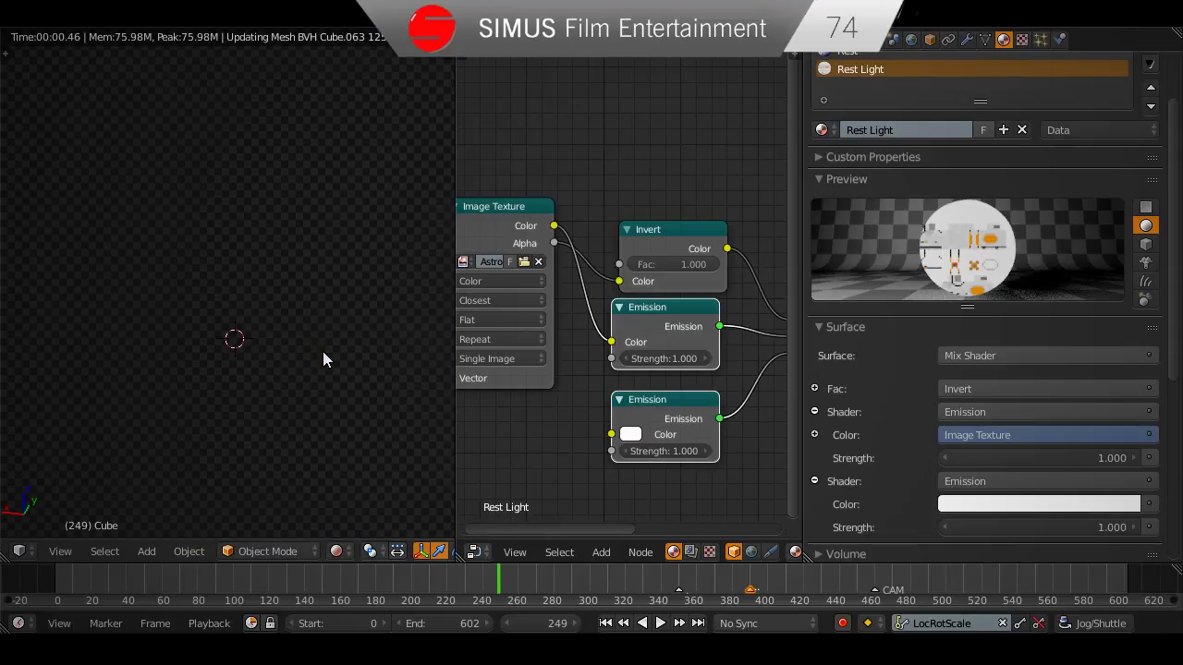
pyautogui.moveTo(323, 351); pyautogui.dragTo(293, 360, button='middle')
pyautogui.scroll(-5, 292, 368)
pyautogui.press('KP_0')
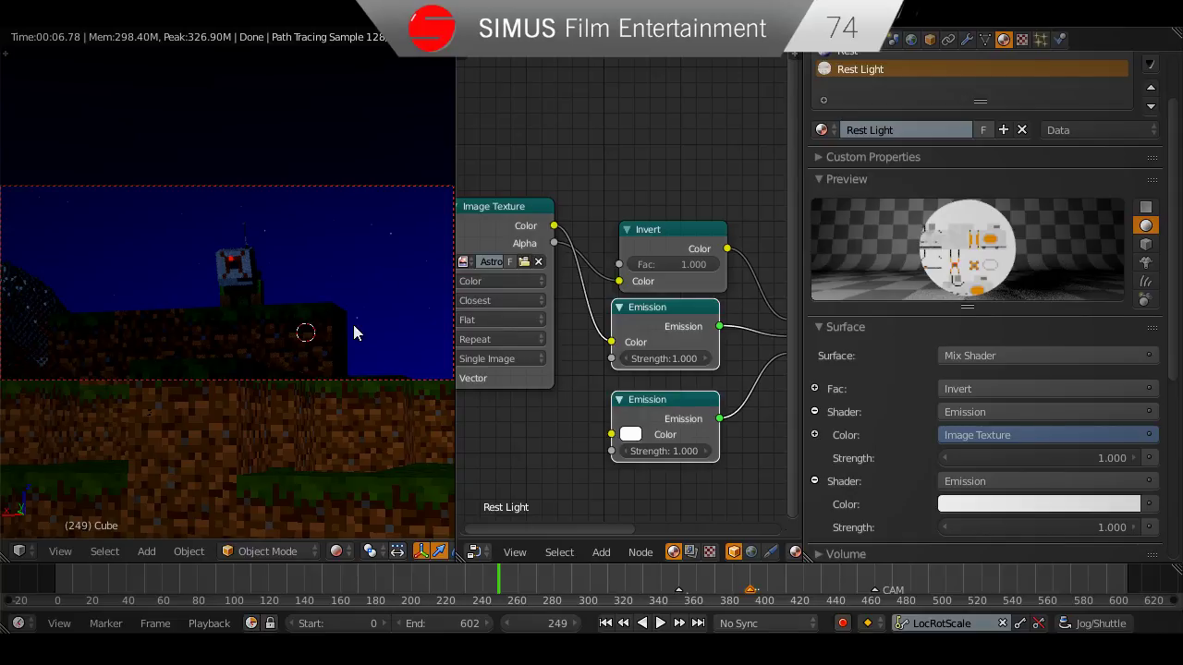
pyautogui.scroll(3, 296, 333)
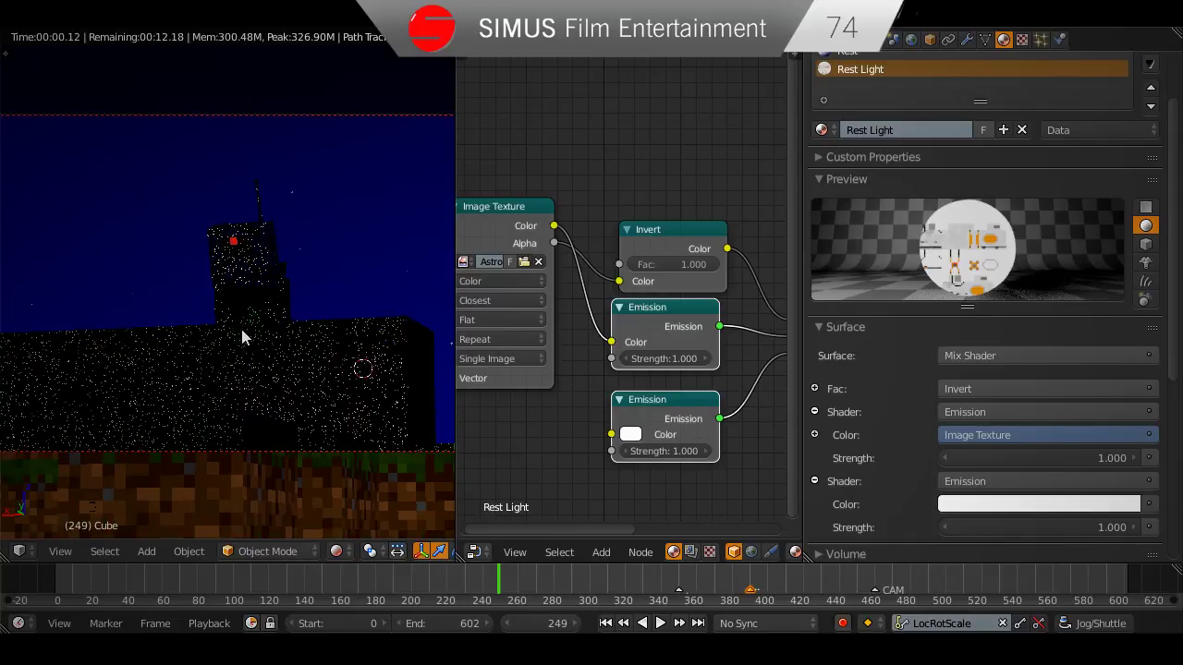
pyautogui.click(348, 553)
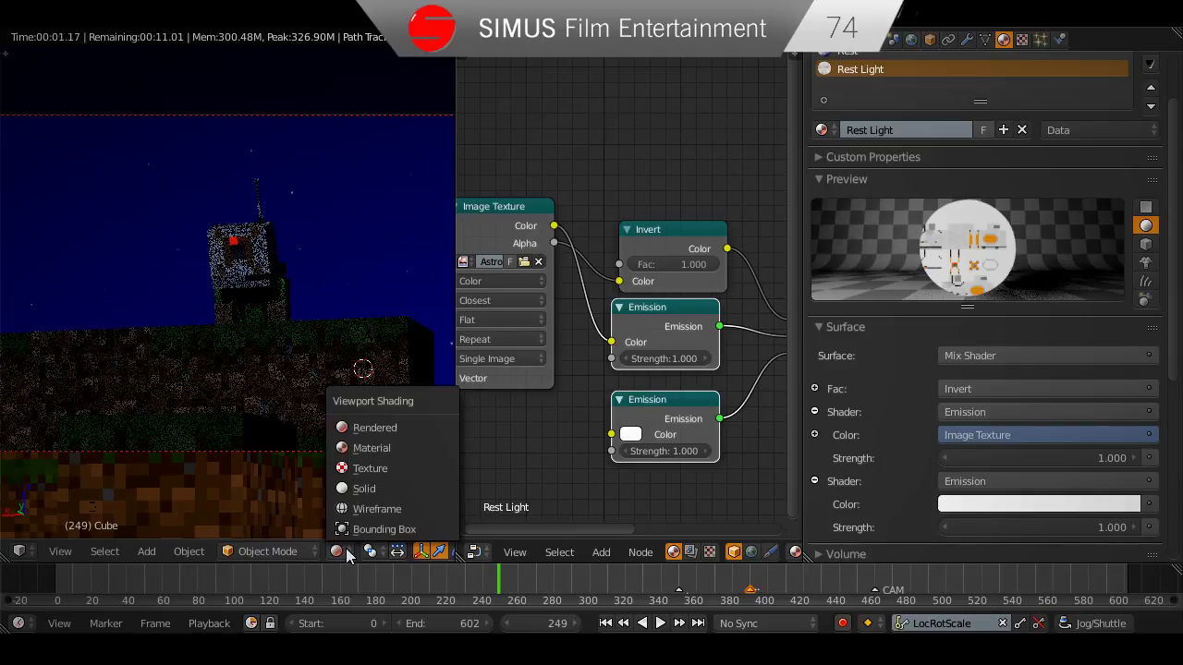
pyautogui.click(371, 448)
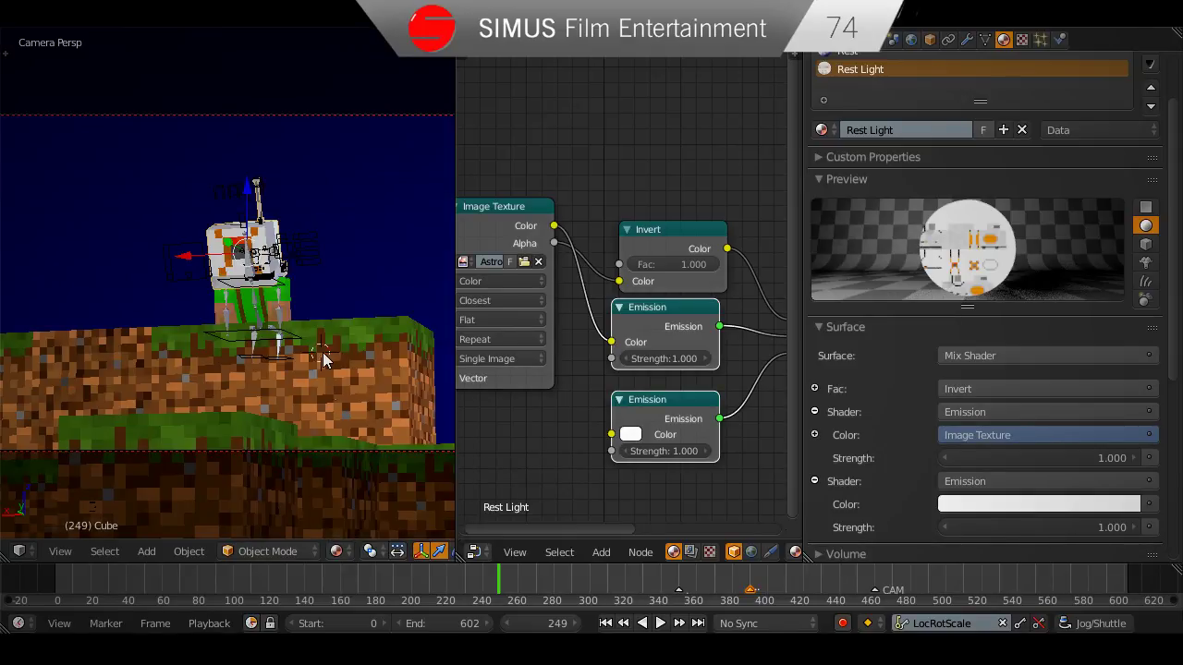
# Expand the 3D viewport over the node editor and properties areas, with the seated character in view.
pyautogui.moveTo(323, 352); pyautogui.dragTo(415, 250, button='middle')
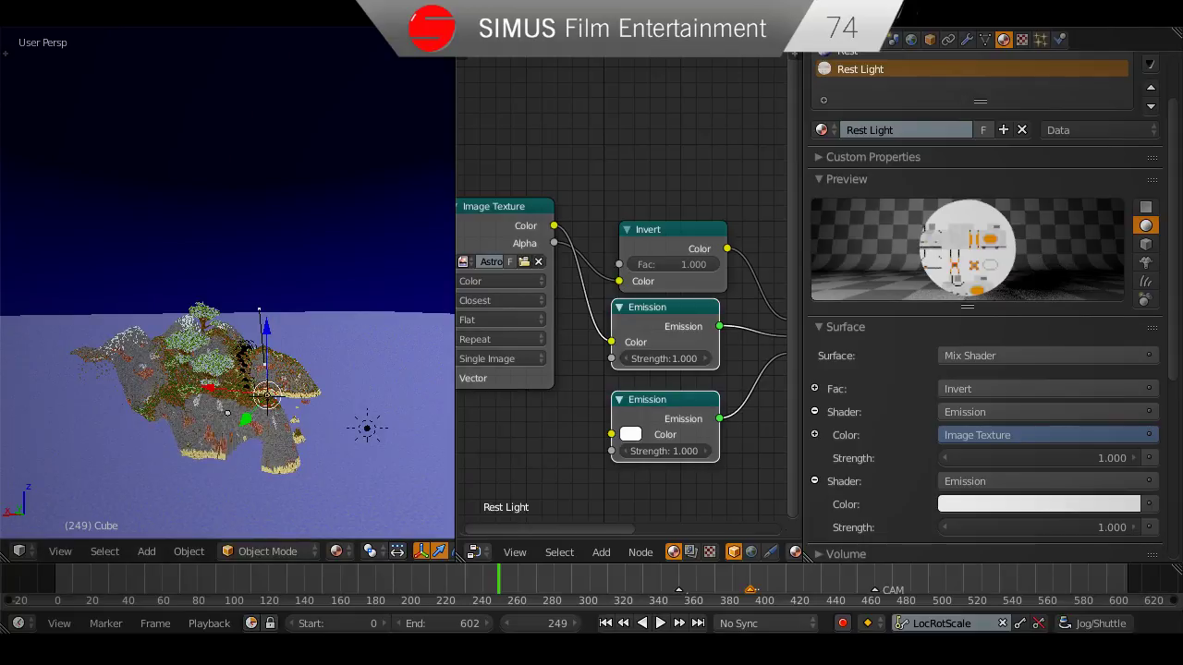
pyautogui.moveTo(452, 35); pyautogui.dragTo(470, 86)
pyautogui.scroll(6, 487, 377)
pyautogui.moveTo(490, 379); pyautogui.dragTo(517, 305, button='middle')
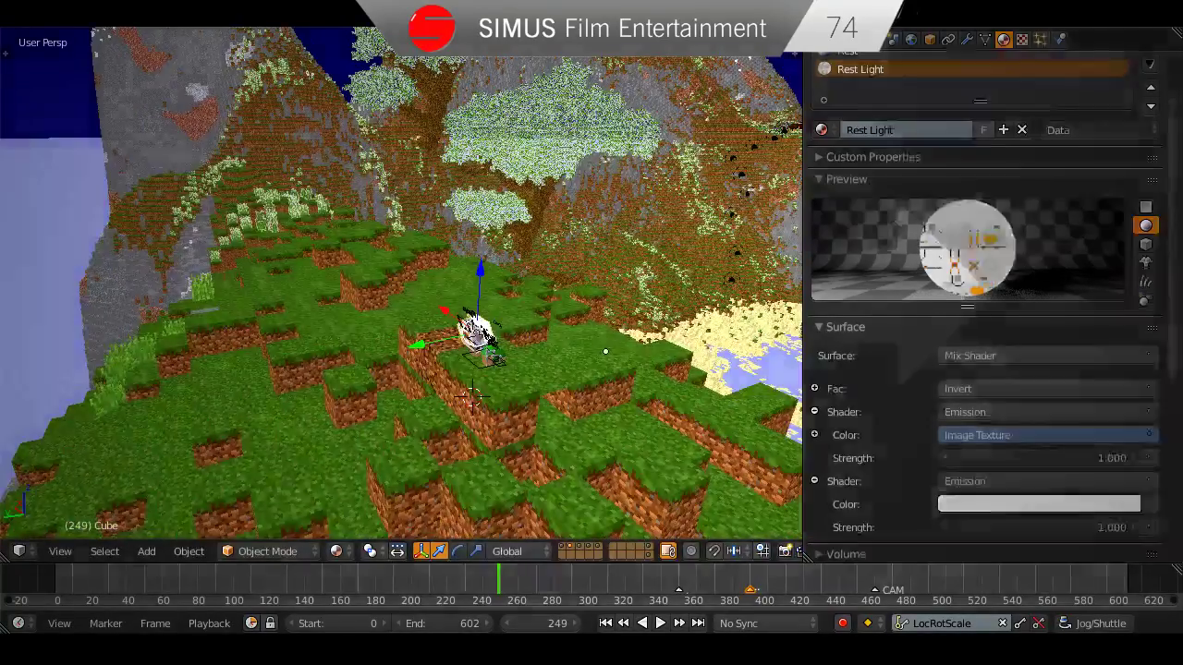
pyautogui.moveTo(801, 37); pyautogui.dragTo(850, 92)
pyautogui.scroll(4, 752, 278)
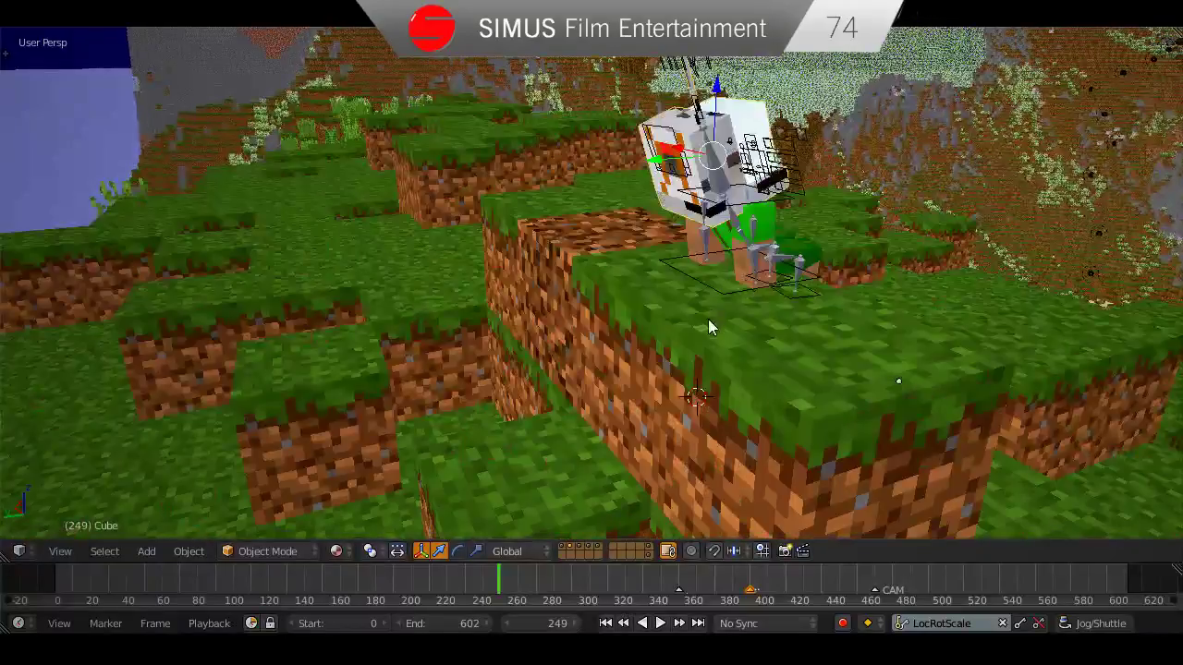
# Examine the seated character's helmet and the surrounding terrain from several angles.
pyautogui.moveTo(711, 327); pyautogui.dragTo(811, 338, button='middle')
pyautogui.scroll(-4, 811, 338)
pyautogui.moveTo(740, 392); pyautogui.dragTo(612, 364, button='middle')
pyautogui.scroll(4, 608, 375)
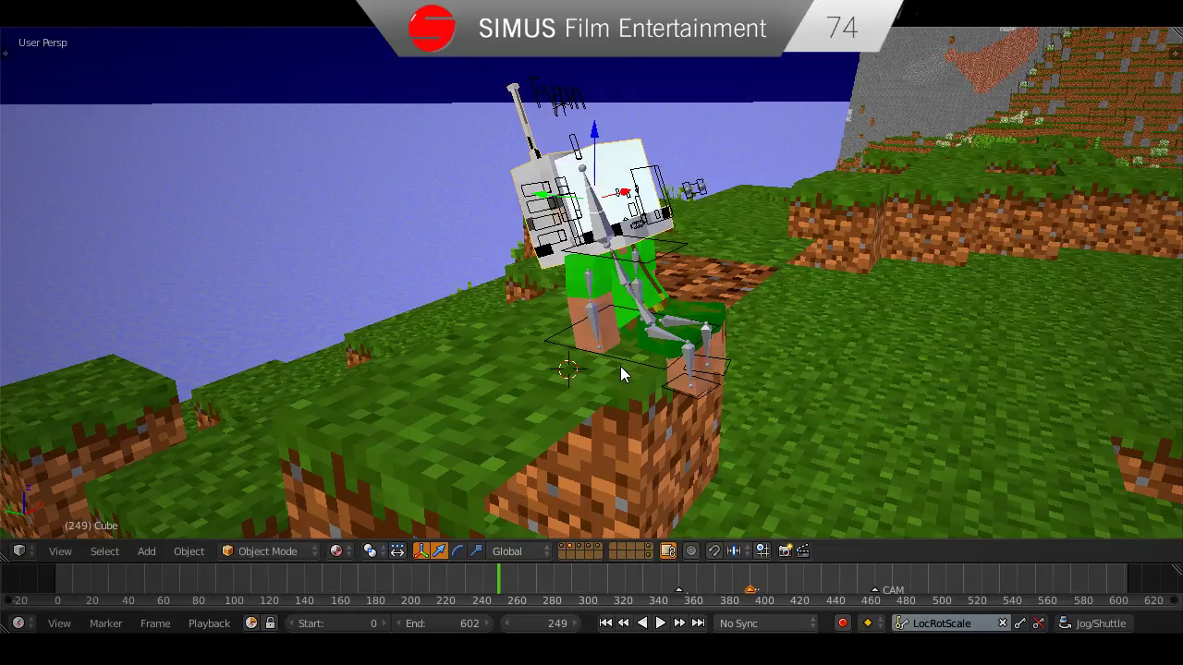
pyautogui.moveTo(621, 367); pyautogui.dragTo(601, 214, button='middle')
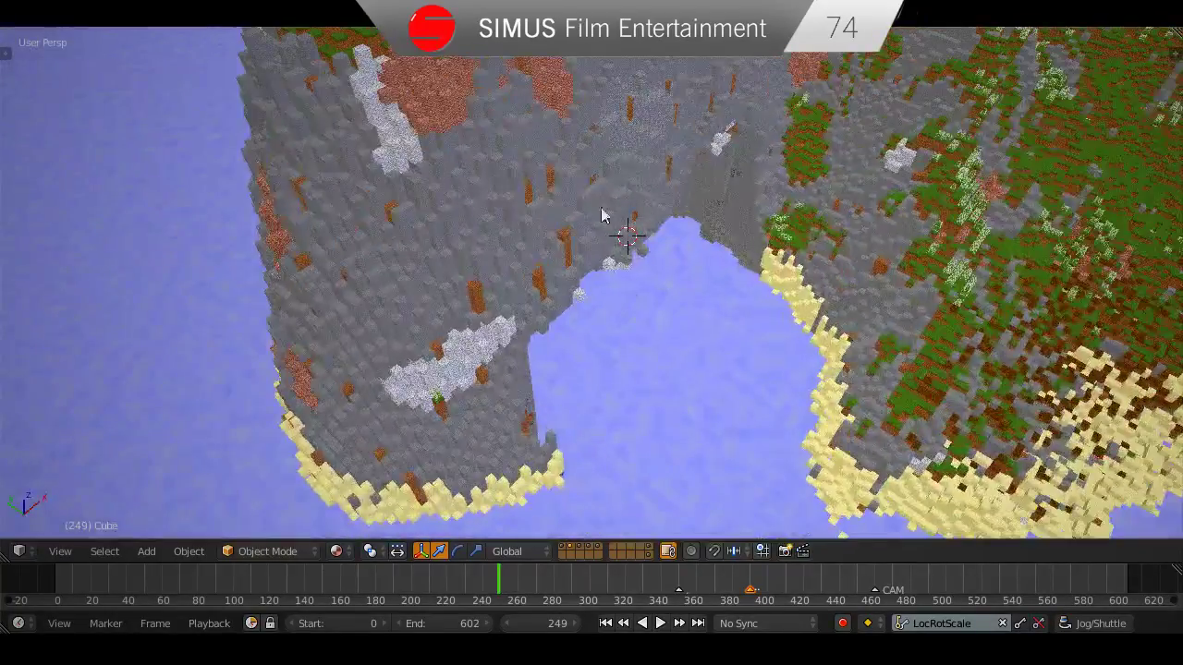
pyautogui.moveTo(576, 88); pyautogui.dragTo(647, 369, button='middle')
pyautogui.scroll(6, 536, 236)
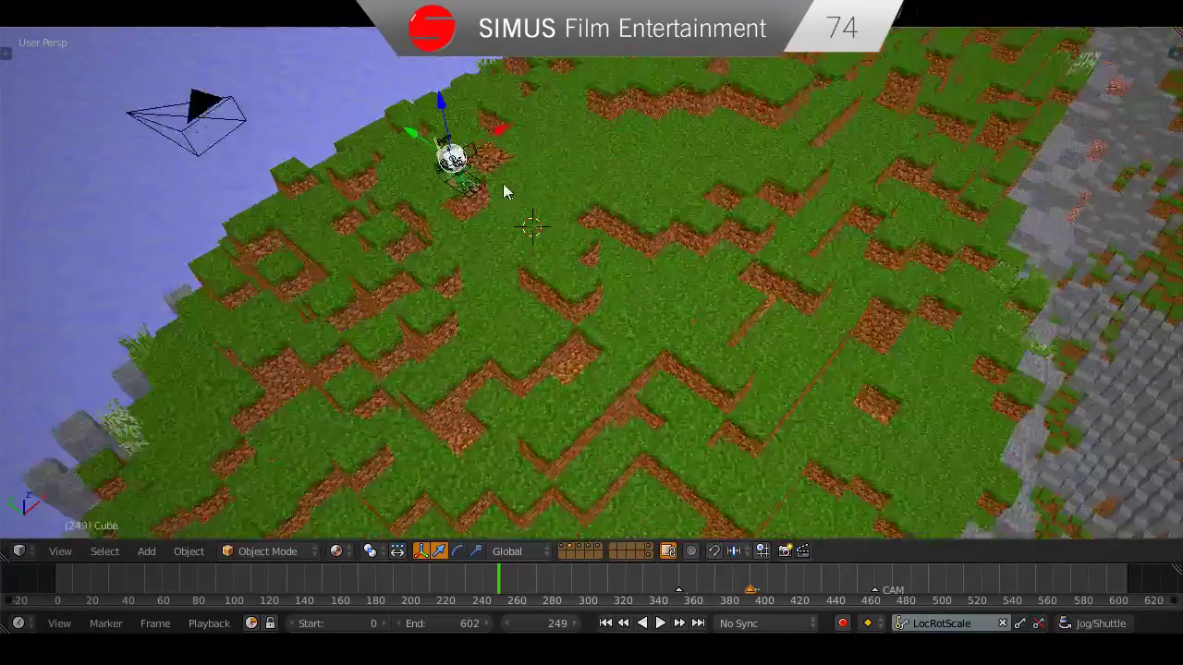
pyautogui.keyDown('shift'); pyautogui.moveTo(505, 189); pyautogui.dragTo(442, 442, button='middle'); pyautogui.keyUp('shift')
pyautogui.scroll(4, 705, 369)
pyautogui.click(430, 372)
pyautogui.keyDown('shift'); pyautogui.moveTo(430, 372); pyautogui.dragTo(573, 419, button='middle'); pyautogui.keyUp('shift')
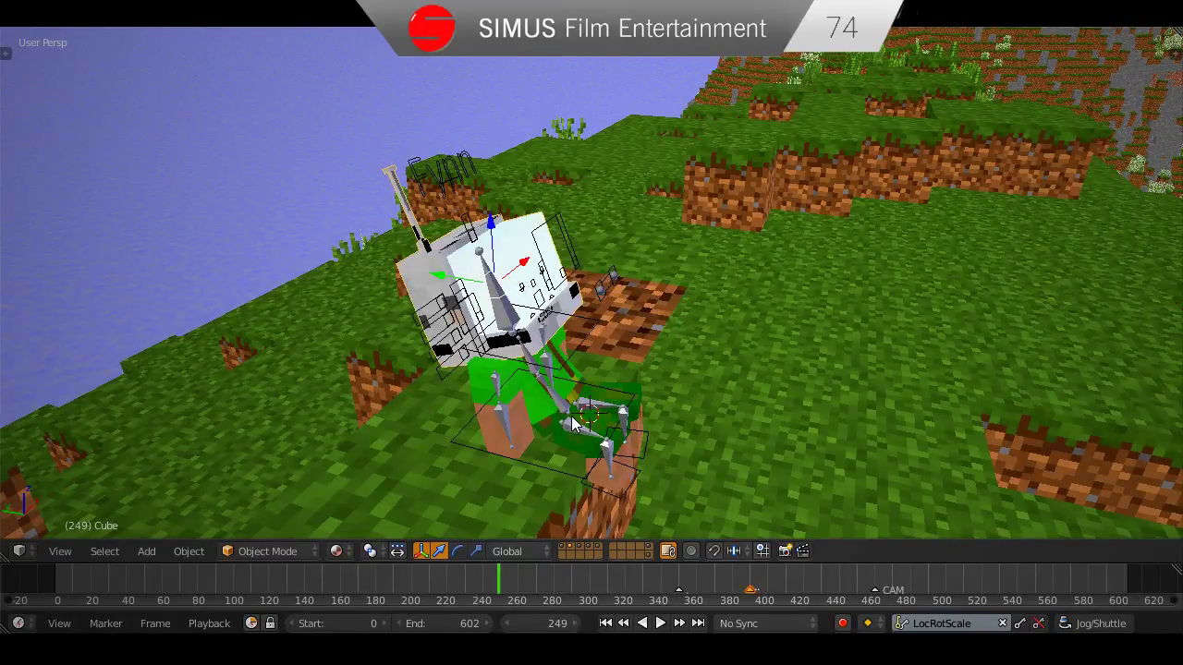
pyautogui.moveTo(573, 407); pyautogui.dragTo(459, 337, button='middle')
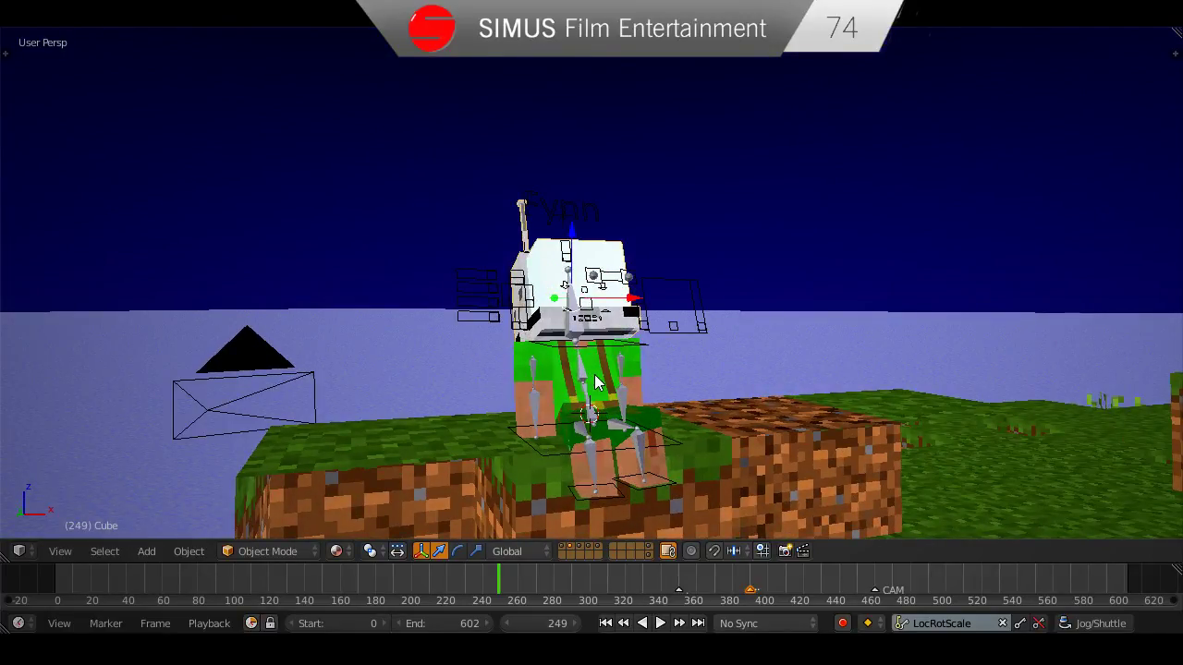
# Save the scene file and view the seated character from the front.
pyautogui.moveTo(620, 372); pyautogui.dragTo(516, 427, button='middle')
pyautogui.scroll(2, 601, 407)
pyautogui.hotkey('ctrl', 's')
pyautogui.click(512, 423)
pyautogui.scroll(-2, 599, 410)
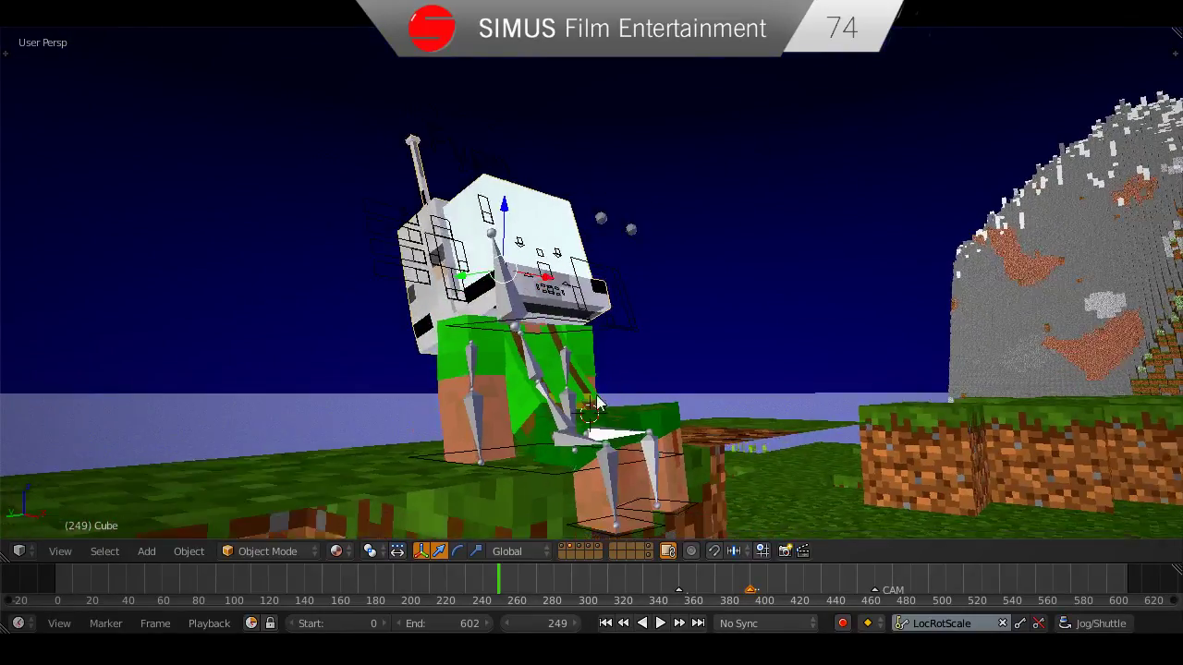
pyautogui.moveTo(599, 410); pyautogui.dragTo(540, 426, button='middle')
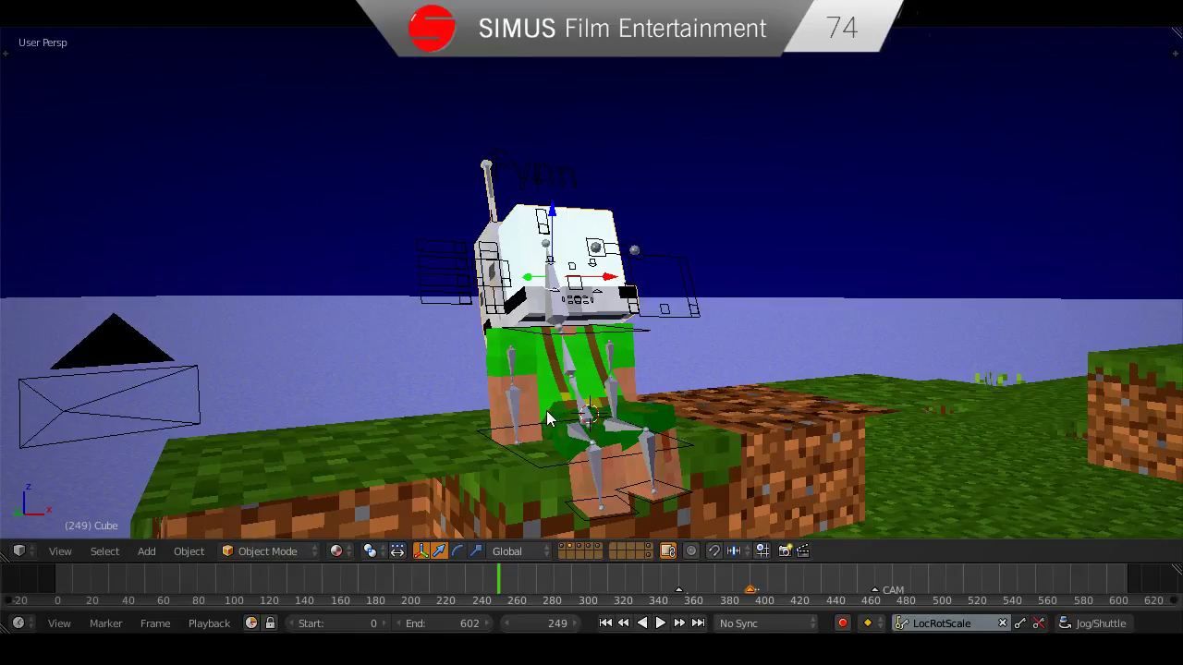
# Play the animation up to frame 281 with the seated character in view, and save the scene file over the existing one.
pyautogui.moveTo(542, 412); pyautogui.dragTo(571, 436, button='middle')
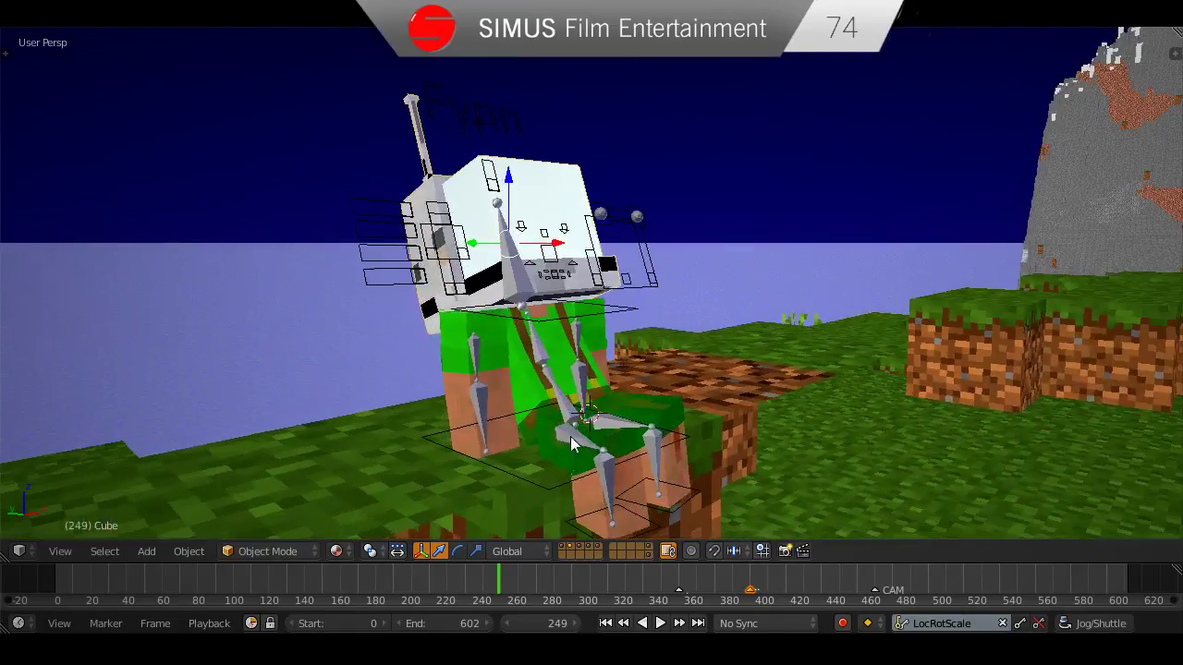
pyautogui.click(405, 584)
pyautogui.hotkey('alt', 'a')
pyautogui.hotkey('alt', 'a')
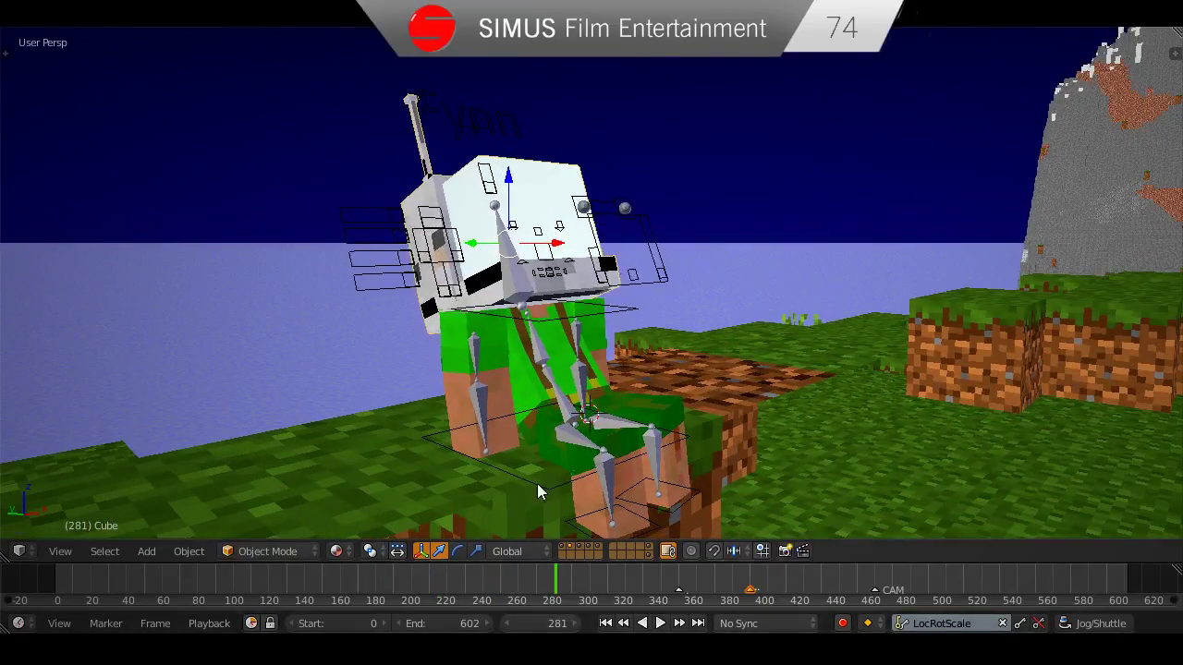
pyautogui.moveTo(490, 536); pyautogui.dragTo(503, 443, button='middle')
pyautogui.hotkey('ctrl', 's')
pyautogui.click(504, 442)
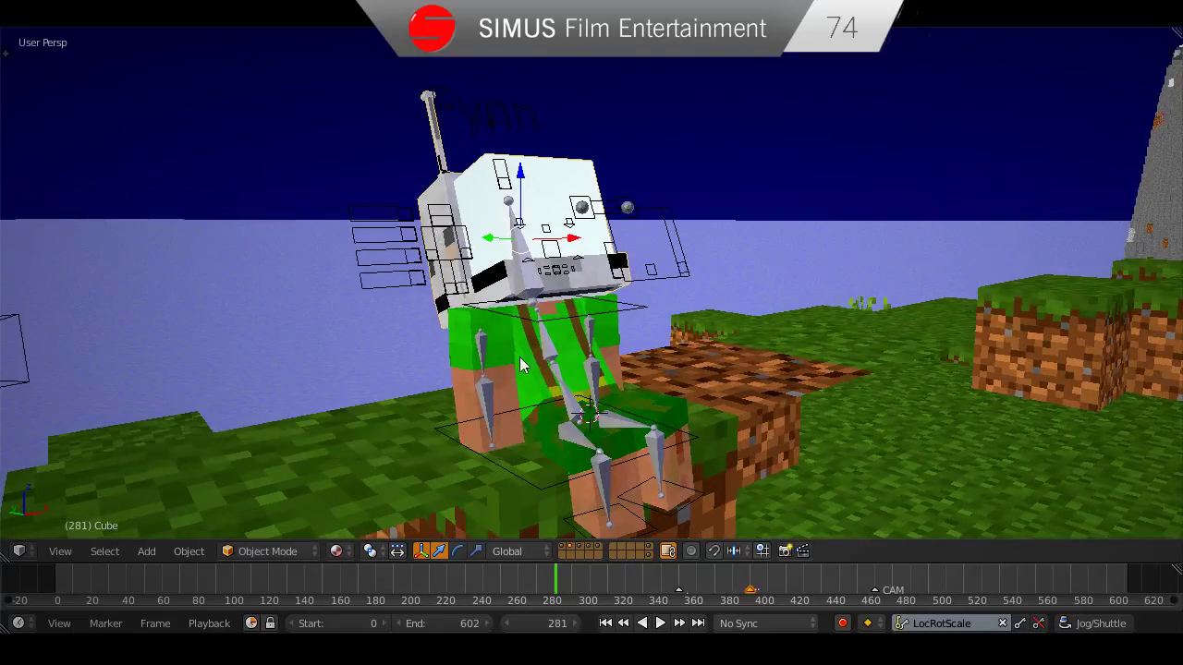
# Play the animation from around frame 281, return to frame 283, and select the Commander_Child rig.
pyautogui.rightClick(533, 290)
pyautogui.moveTo(533, 291); pyautogui.dragTo(496, 290, button='middle')
pyautogui.rightClick(446, 175)
pyautogui.moveTo(446, 176); pyautogui.dragTo(408, 172, button='middle')
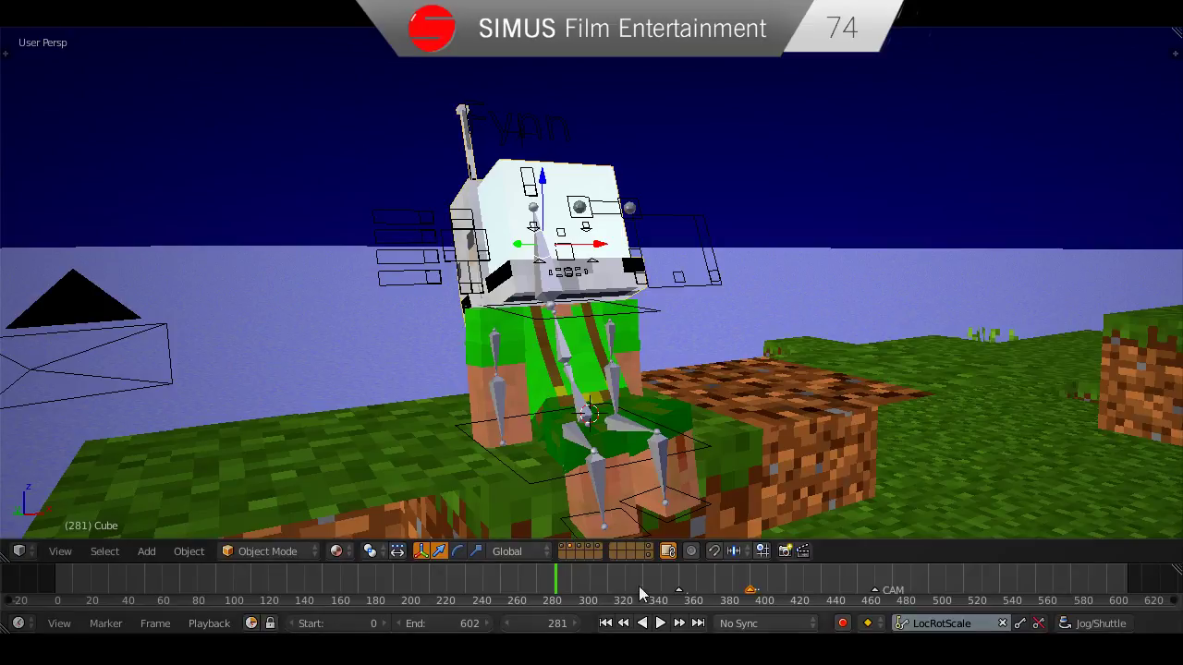
pyautogui.hotkey('alt', 'a')
pyautogui.moveTo(556, 580)
pyautogui.mouseDown()
pyautogui.moveTo(462, 572)
pyautogui.moveTo(463, 595)
pyautogui.moveTo(606, 601)
pyautogui.moveTo(560, 587)
pyautogui.mouseUp()
pyautogui.hotkey('alt', 'a')
pyautogui.moveTo(536, 351); pyautogui.dragTo(501, 333, button='middle')
pyautogui.rightClick(489, 330)
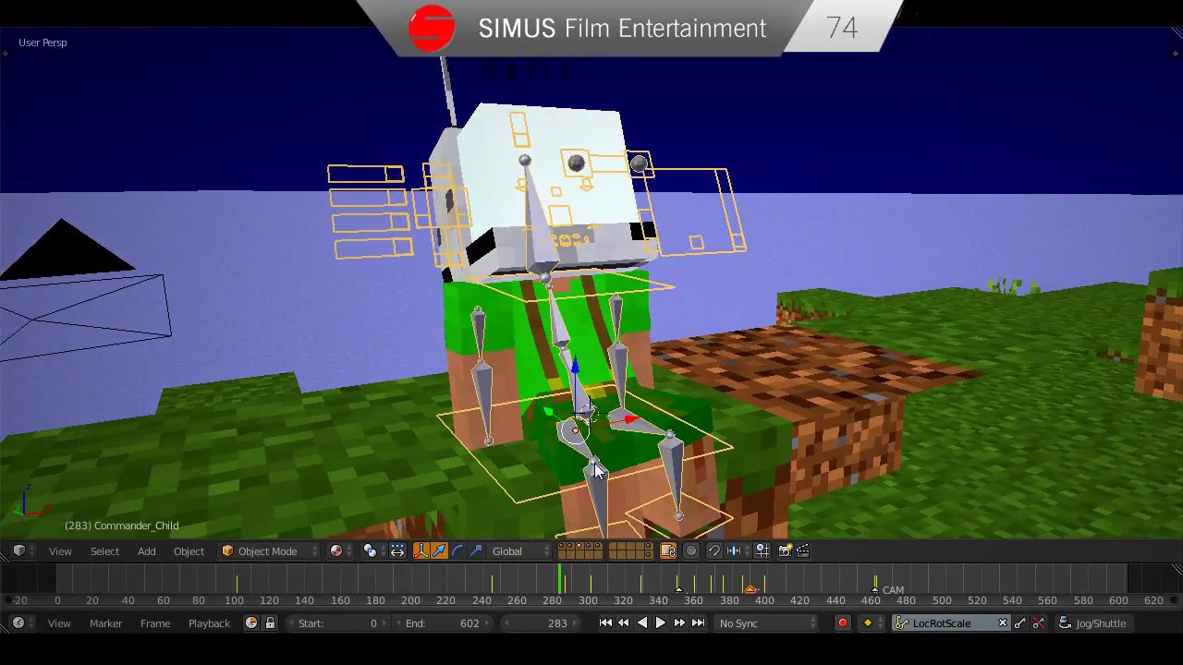
# Review the motion from the character's side, return to frame 280, and play on with the Commander_Child rig selected.
pyautogui.moveTo(593, 463); pyautogui.dragTo(631, 401, button='middle')
pyautogui.hotkey('alt', 'a')
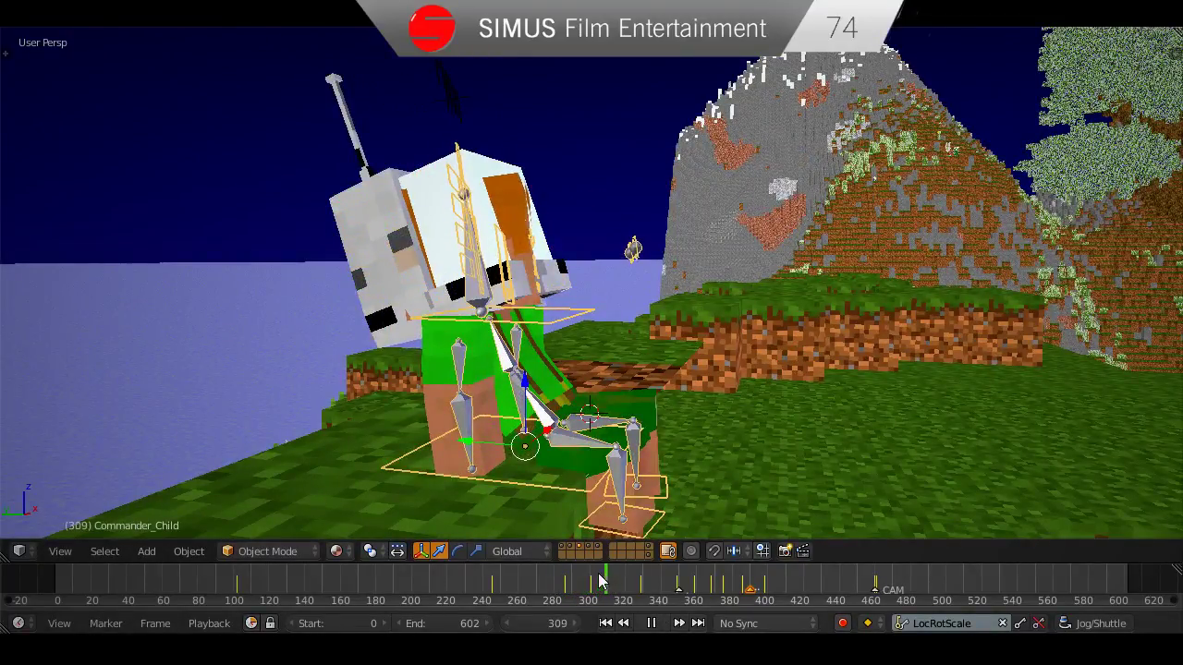
pyautogui.moveTo(599, 574); pyautogui.dragTo(554, 601)
pyautogui.rightClick(482, 165)
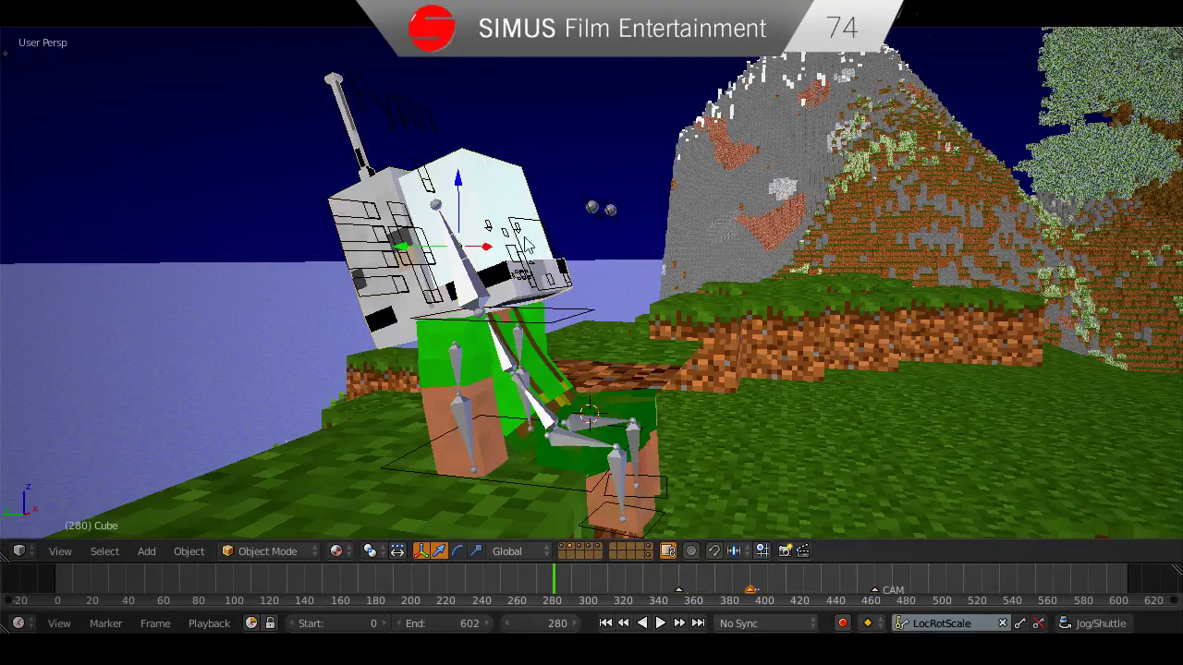
pyautogui.moveTo(533, 363); pyautogui.dragTo(522, 370, button='middle')
pyautogui.scroll(1, 522, 370)
pyautogui.rightClick(532, 397)
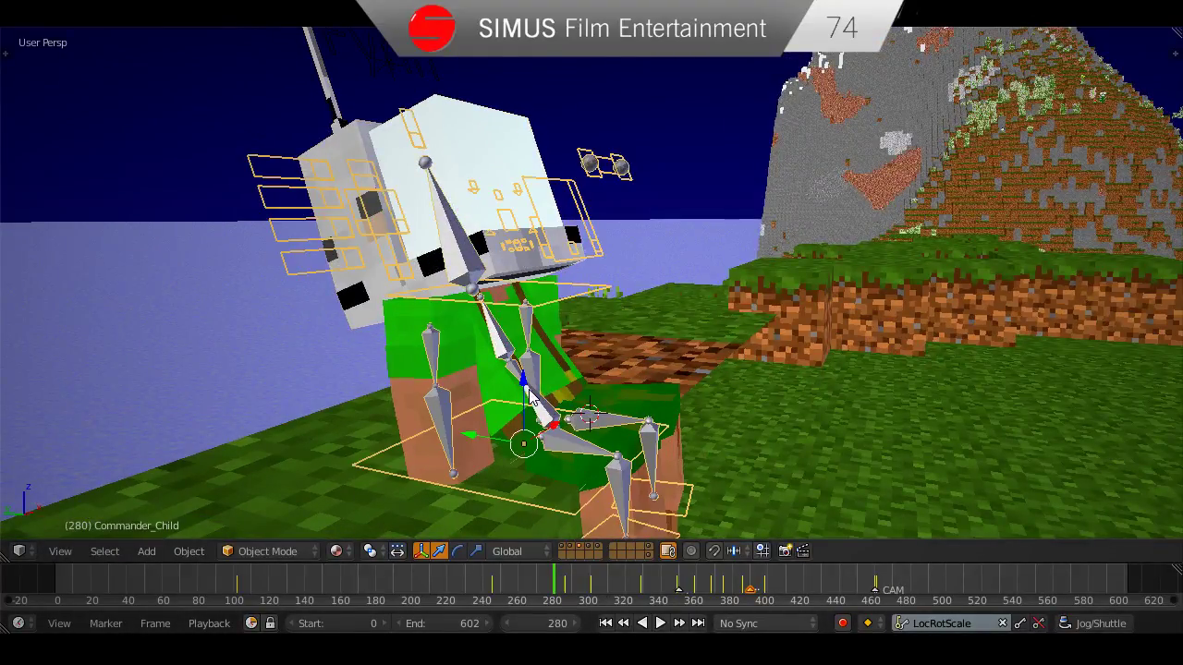
pyautogui.hotkey('alt', 'a')
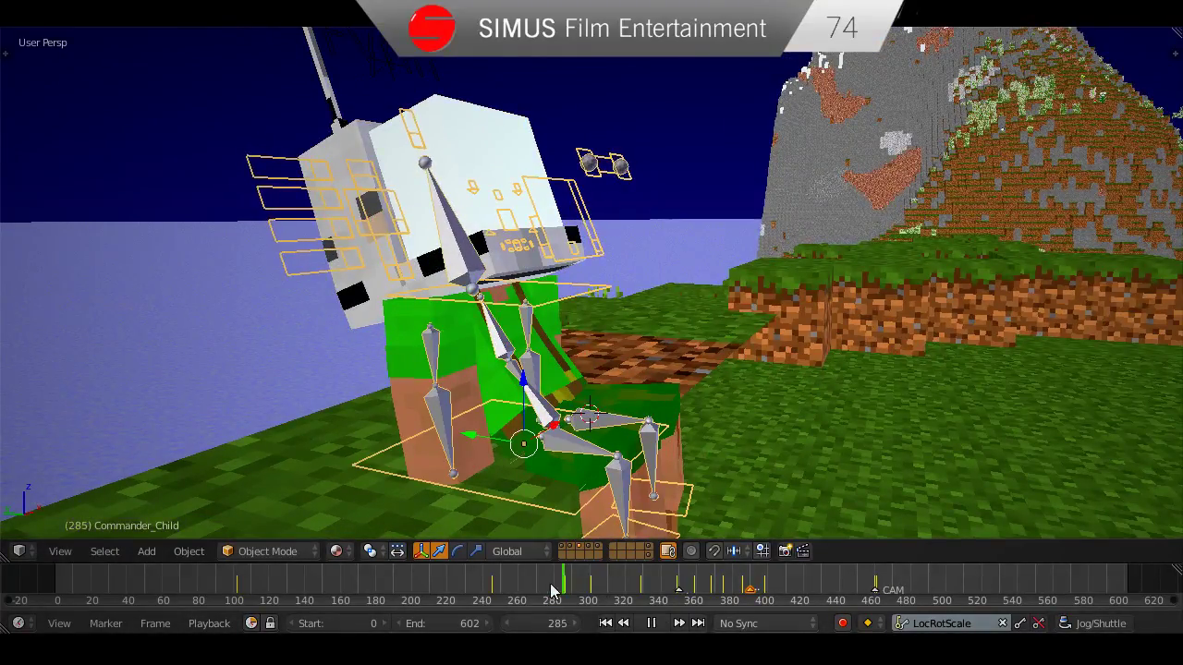
# Find the cue around frames 271 to 286, add a timeline marker at frame 286, and rename it ",".
pyautogui.moveTo(551, 584)
pyautogui.mouseDown()
pyautogui.moveTo(521, 589)
pyautogui.moveTo(564, 589)
pyautogui.mouseUp()
pyautogui.hotkey('alt', 'a')
pyautogui.hotkey('shift', 'alt', 'a')
pyautogui.moveTo(546, 592); pyautogui.dragTo(564, 592)
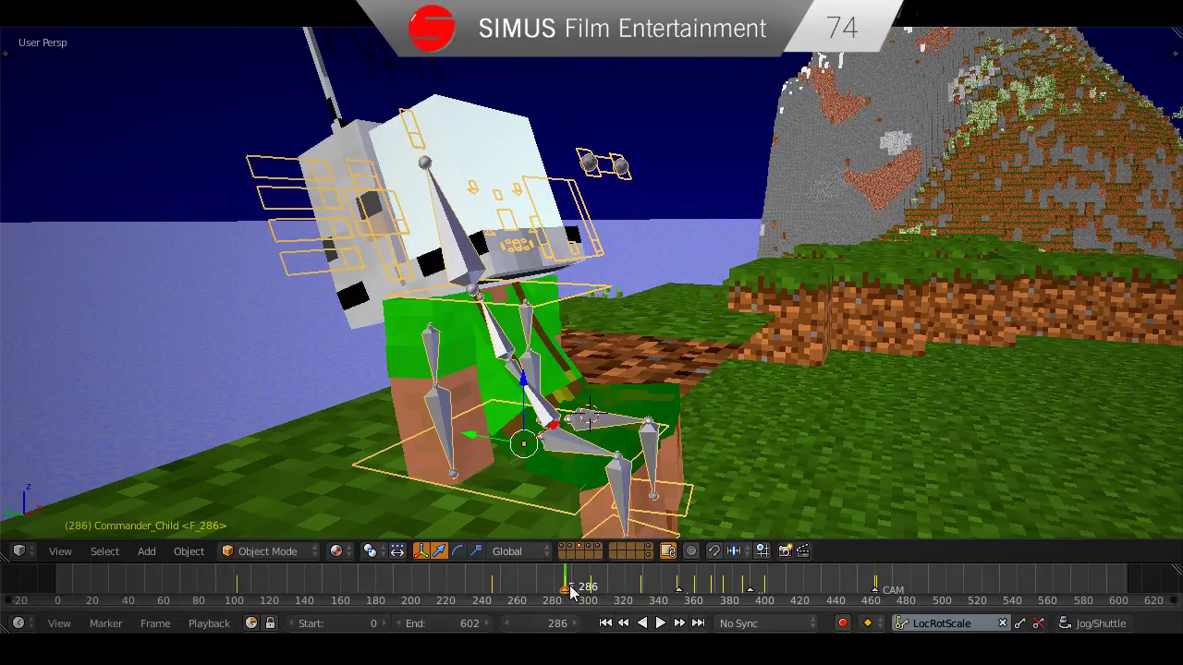
pyautogui.hotkey('ctrl', 'm')
pyautogui.click(571, 591)
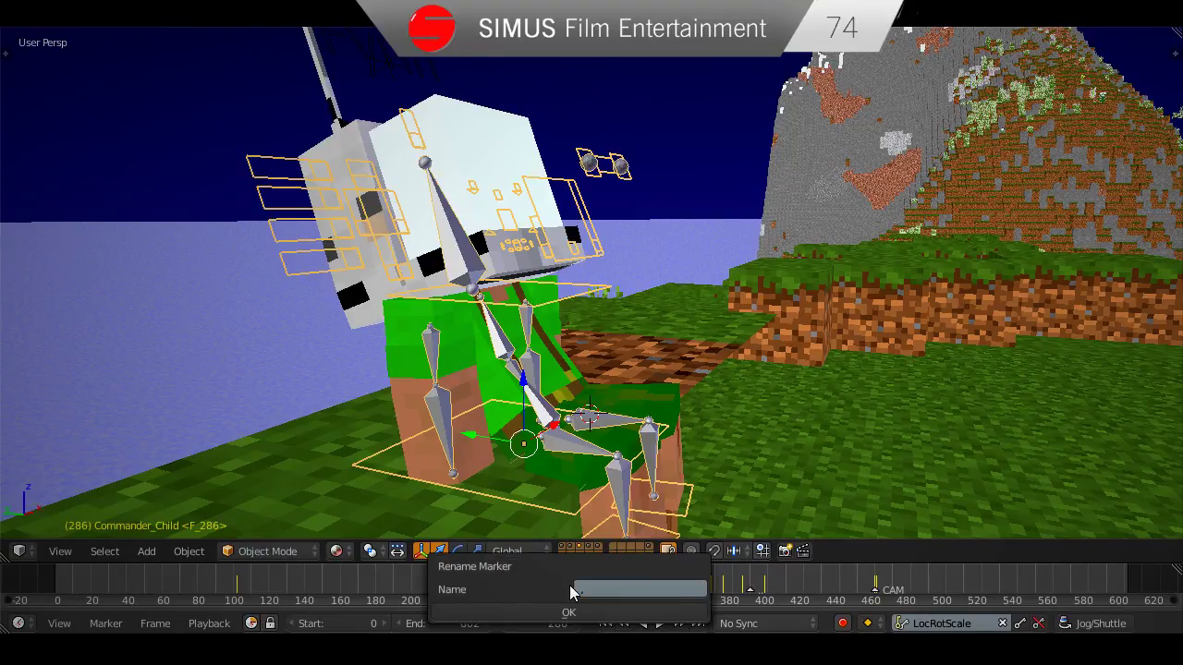
pyautogui.press('BackSpace')
pyautogui.press('Return')
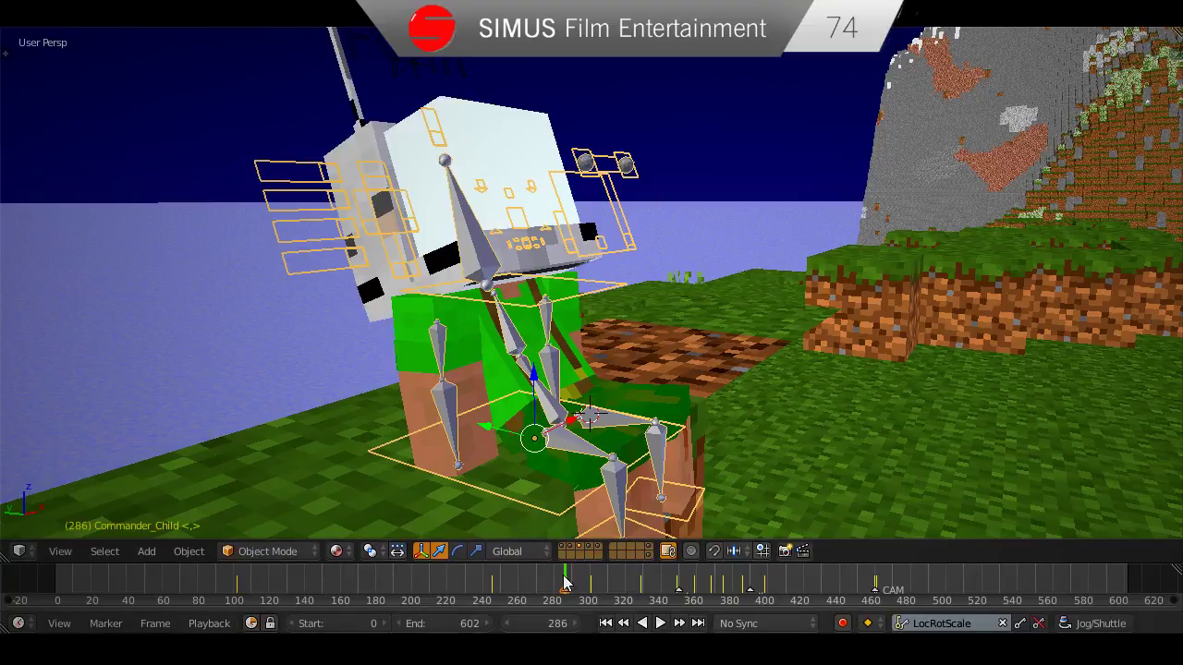
# Set the current frame to 261 and switch the Commander_Child rig to Pose Mode.
pyautogui.hotkey('shift', 'alt', 'a')
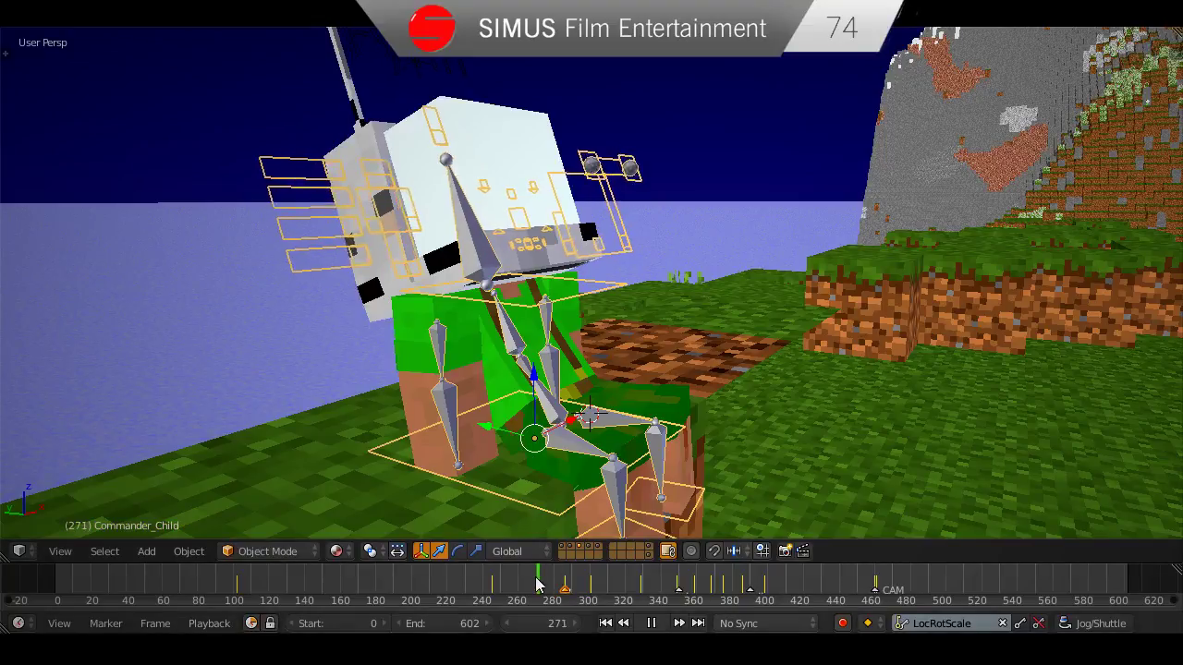
pyautogui.moveTo(496, 585); pyautogui.dragTo(520, 575)
pyautogui.moveTo(517, 438); pyautogui.dragTo(477, 427, button='middle')
pyautogui.hotkey('ctrl', 'Tab')
pyautogui.scroll(2, 467, 333)
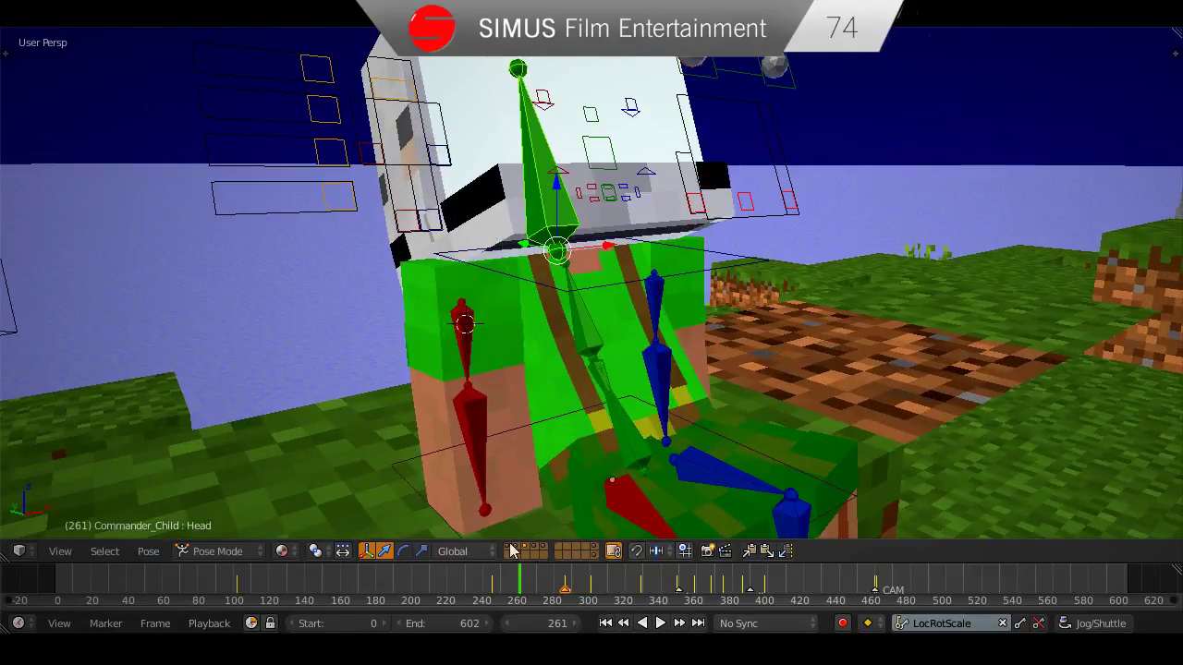
# Rotate the Top Arm R bone about its local X axis so the right upper arm swings forward and up.
pyautogui.rightClick(465, 344)
pyautogui.moveTo(468, 348); pyautogui.dragTo(557, 426, button='middle')
pyautogui.press('r')
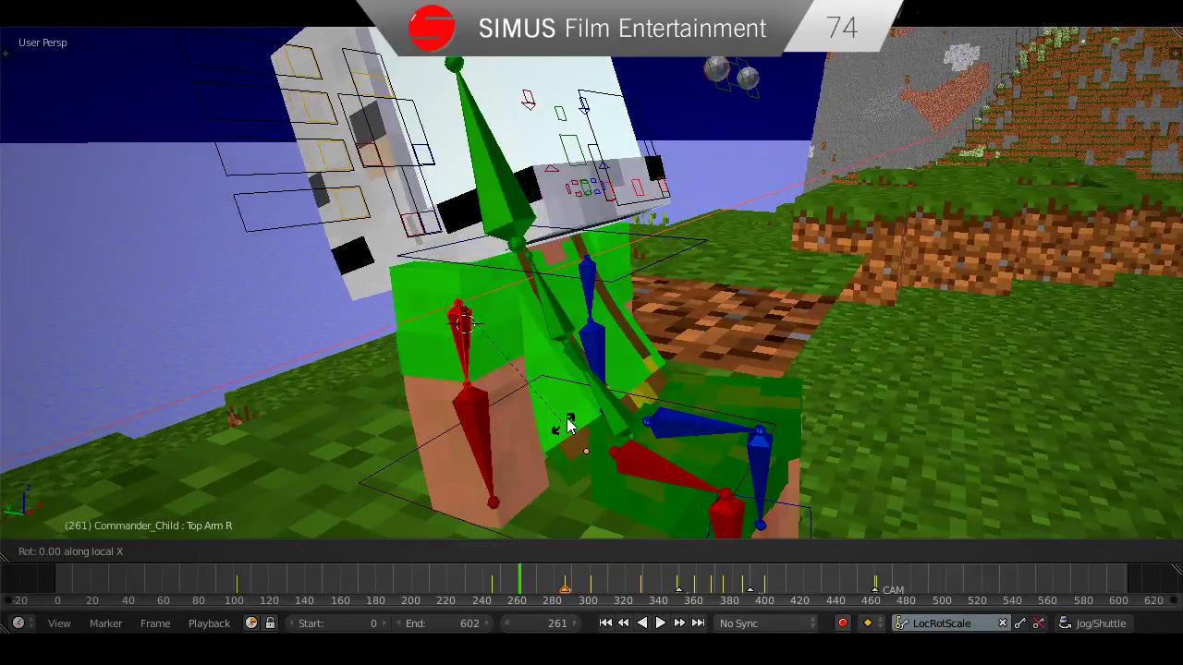
pyautogui.click(514, 230)
# Rotate the Bottom Arm R bone to bend the right forearm up against the side of the helmet.
pyautogui.rightClick(553, 245)
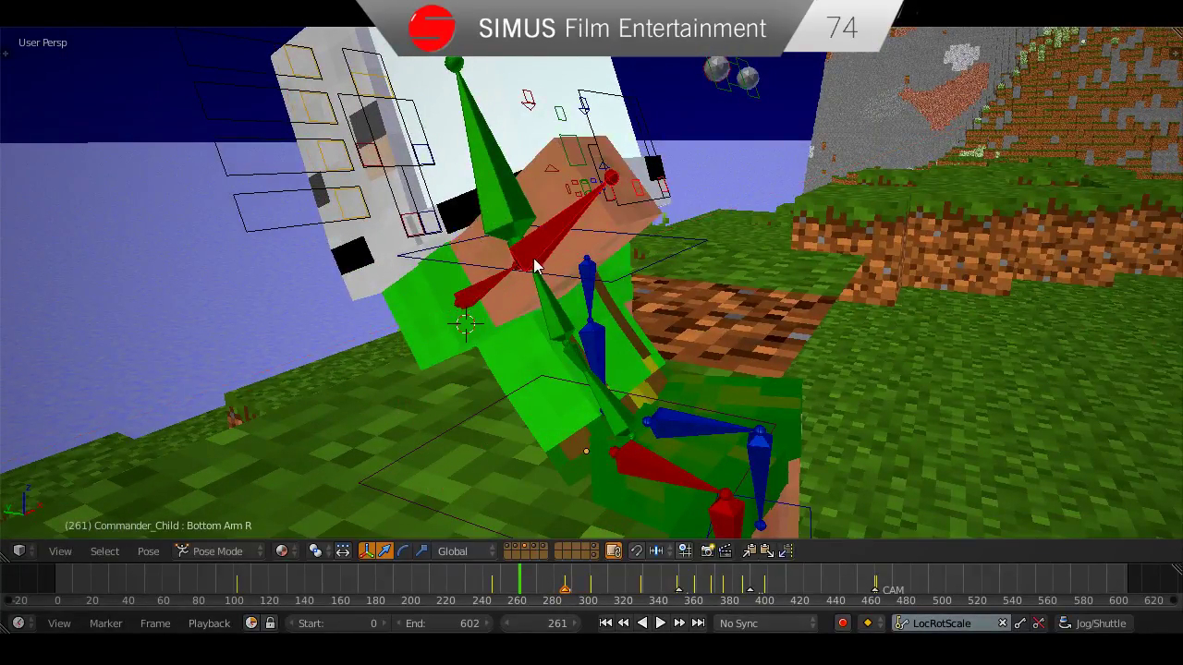
pyautogui.moveTo(536, 265); pyautogui.dragTo(599, 333, button='middle')
pyautogui.press('r')
pyautogui.click(553, 211)
pyautogui.moveTo(553, 211); pyautogui.dragTo(465, 307, button='middle')
pyautogui.moveTo(543, 379); pyautogui.dragTo(671, 440, button='middle')
# Try raising the left upper arm forward by rotating the Top Arm L bone about its local X axis.
pyautogui.rightClick(582, 363)
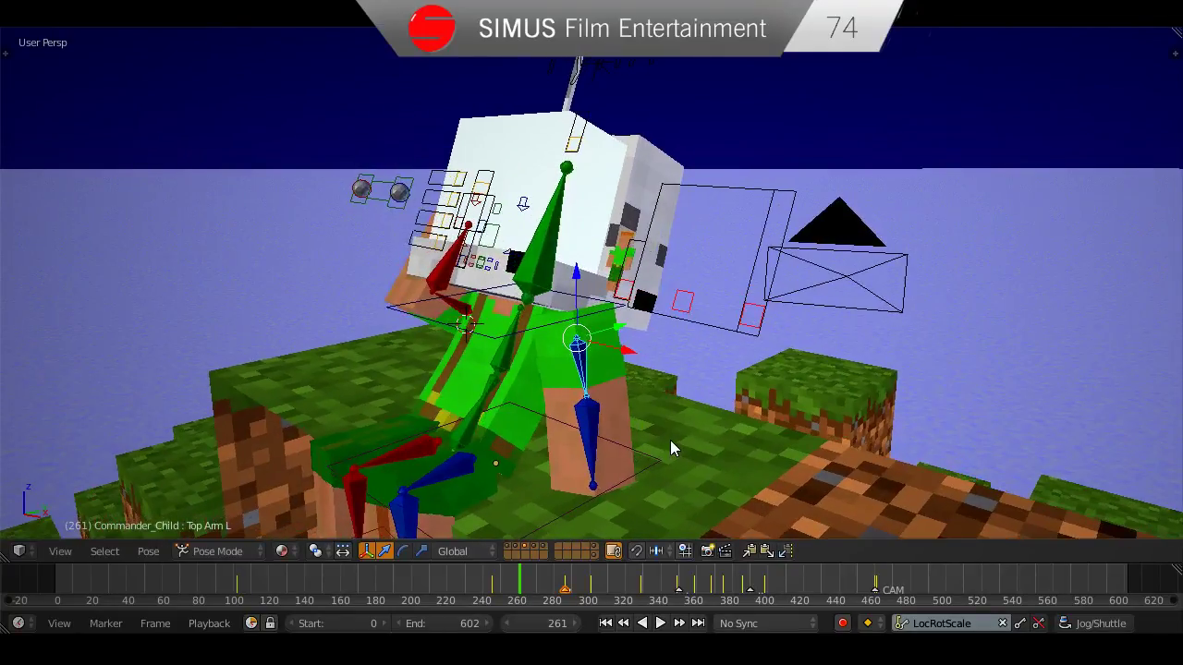
pyautogui.press('r')
pyautogui.press('x')
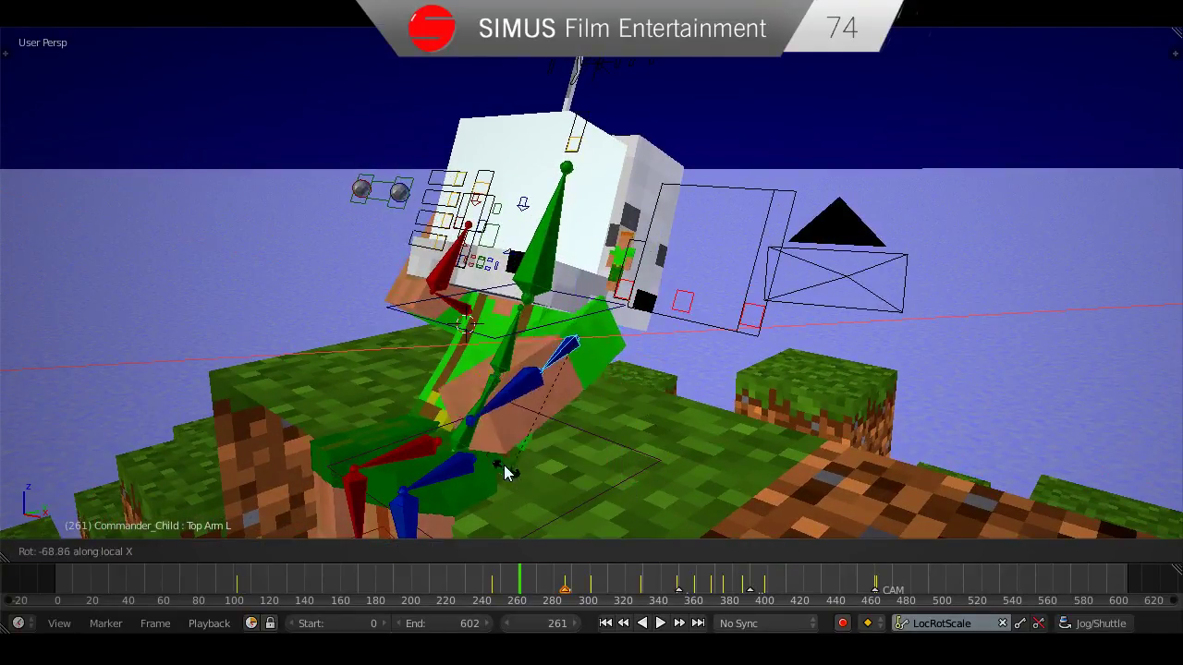
pyautogui.click(513, 388)
# Try bending the left forearm upward in front of the chest by rotating the Bottom Arm L bone.
pyautogui.rightClick(514, 379)
pyautogui.moveTo(558, 388); pyautogui.dragTo(591, 399, button='middle')
pyautogui.press('r')
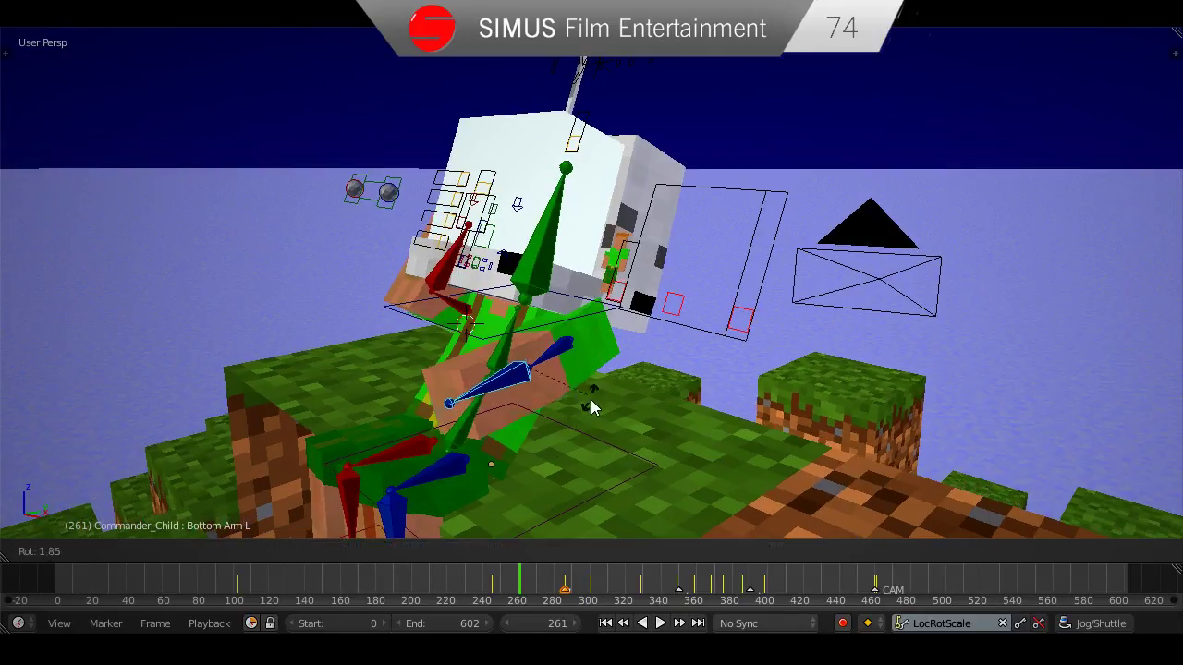
pyautogui.click(394, 393)
pyautogui.moveTo(394, 393); pyautogui.dragTo(519, 359, button='middle')
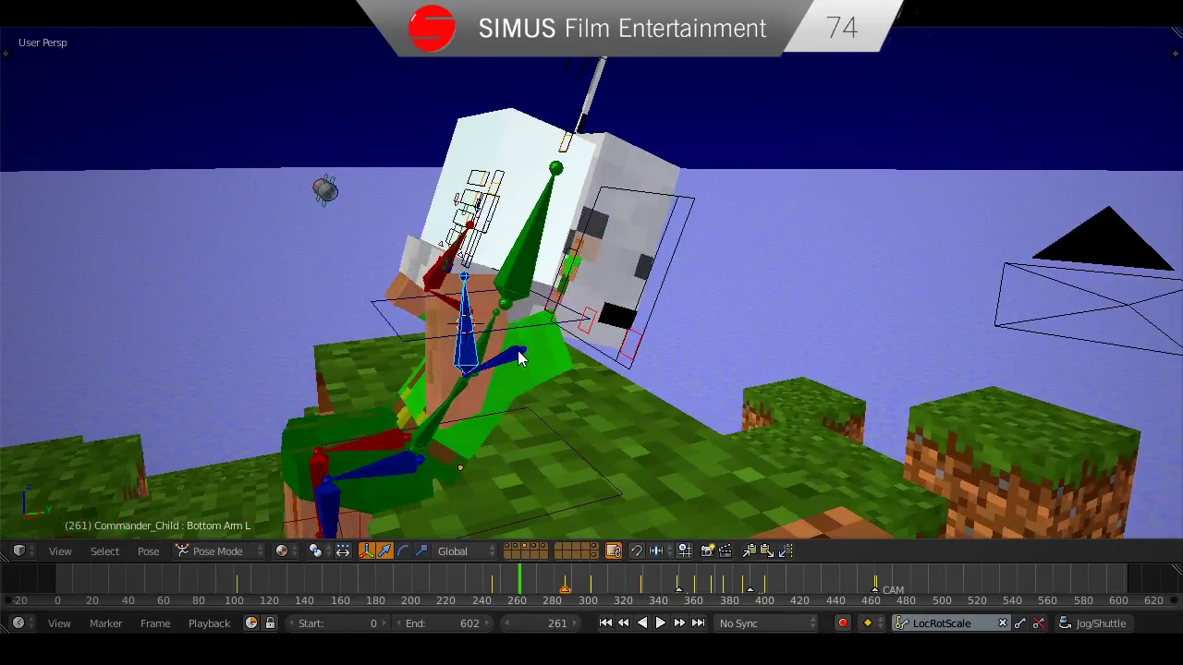
# Clear the rotation of the Bottom Arm L bone and of its parent, Top Arm L.
pyautogui.rightClick(518, 357)
pyautogui.moveTo(575, 395); pyautogui.dragTo(575, 416, button='middle')
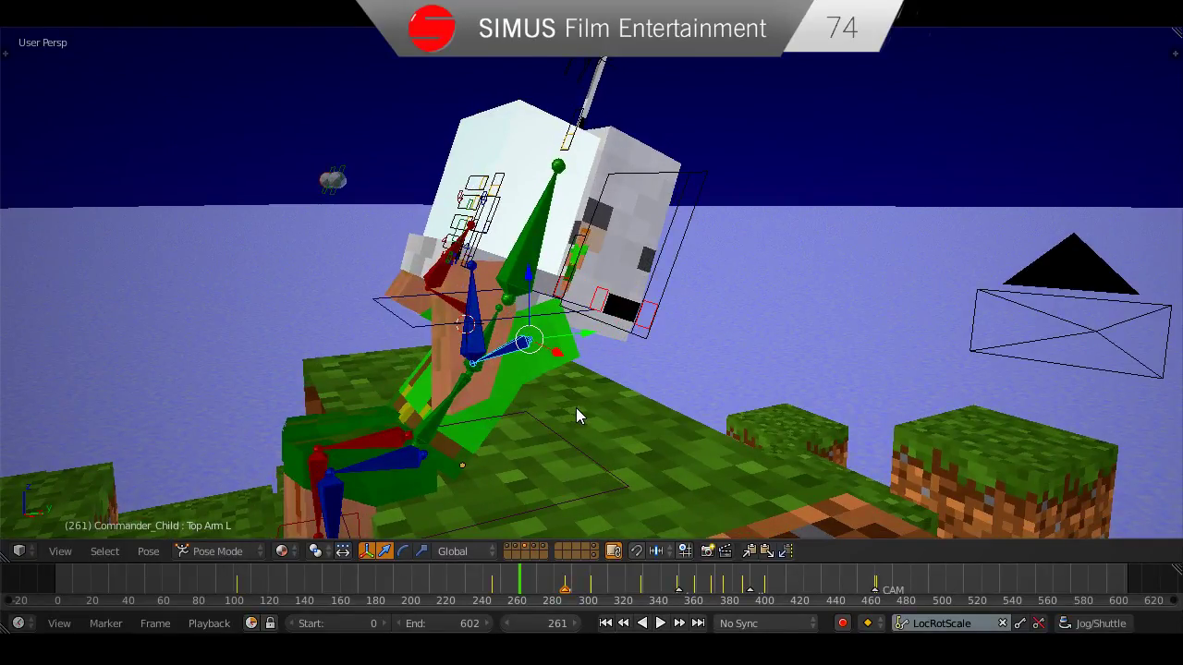
pyautogui.rightClick(576, 410)
pyautogui.moveTo(557, 408)
pyautogui.mouseDown(button='middle')
pyautogui.moveTo(616, 408)
pyautogui.moveTo(565, 414)
pyautogui.mouseUp(button='middle')
pyautogui.hotkey('alt', 'r')
pyautogui.scroll(-2, 606, 408)
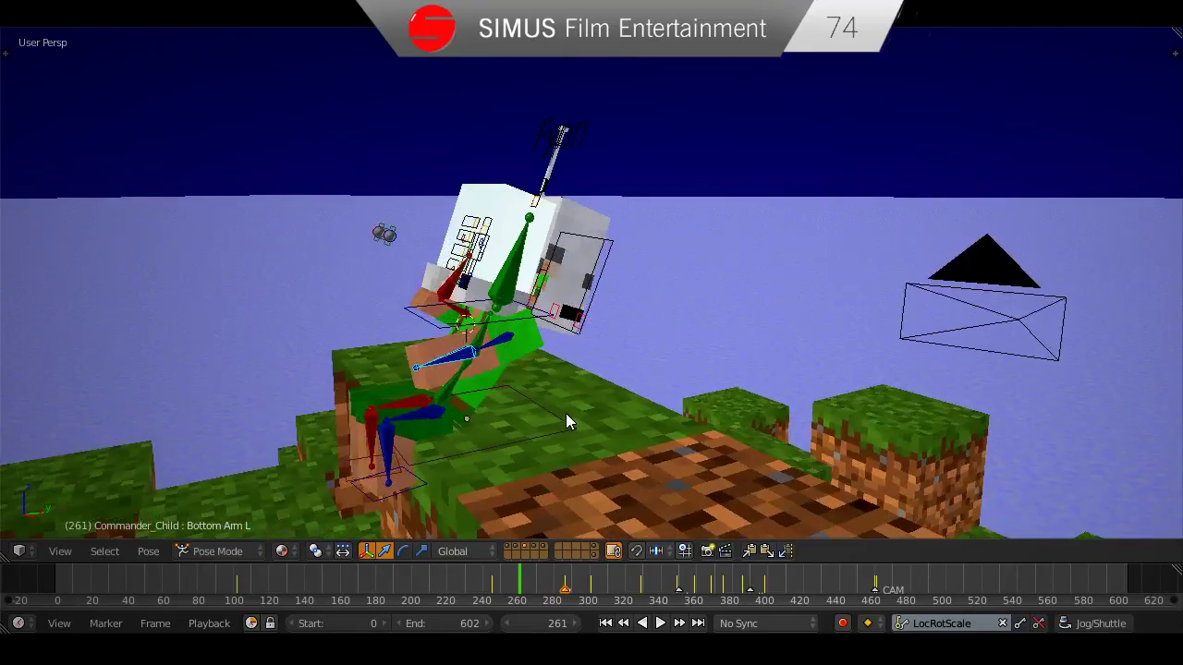
pyautogui.press('[')
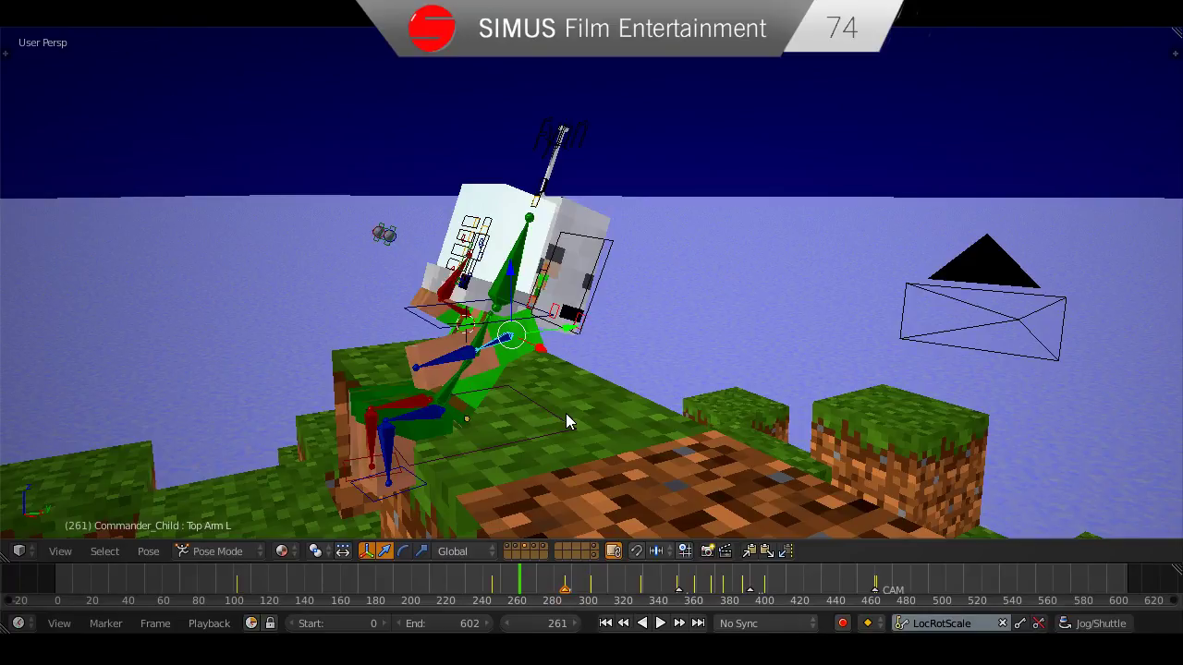
pyautogui.hotkey('alt', 'r')
# Insert a LocRotScale keyframe for all bones of the rig at frame 261 and save the scene file.
pyautogui.moveTo(566, 413); pyautogui.dragTo(591, 412, button='middle')
pyautogui.press('a')
pyautogui.scroll(3, 588, 413)
pyautogui.press('i')
pyautogui.hotkey('ctrl', 's')
pyautogui.click(589, 413)
pyautogui.scroll(-5, 578, 405)
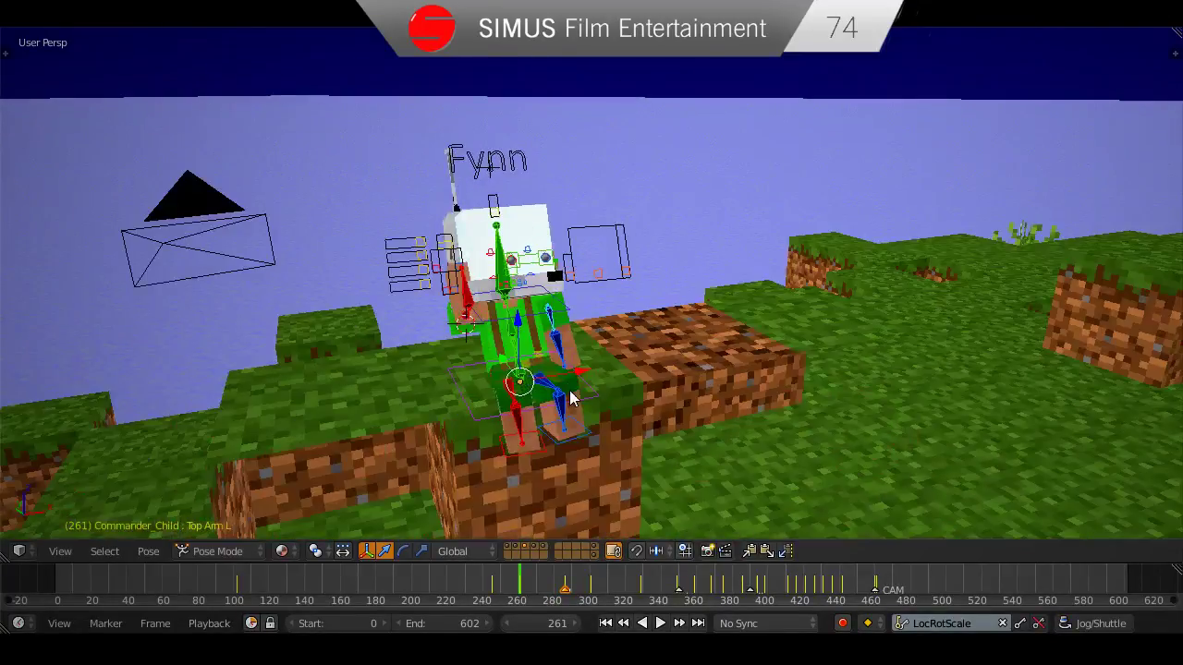
# Save over Part 1 Scene 1.blend again and check the raised right arm pose from several angles.
pyautogui.scroll(5, 555, 352)
pyautogui.hotkey('ctrl', 's')
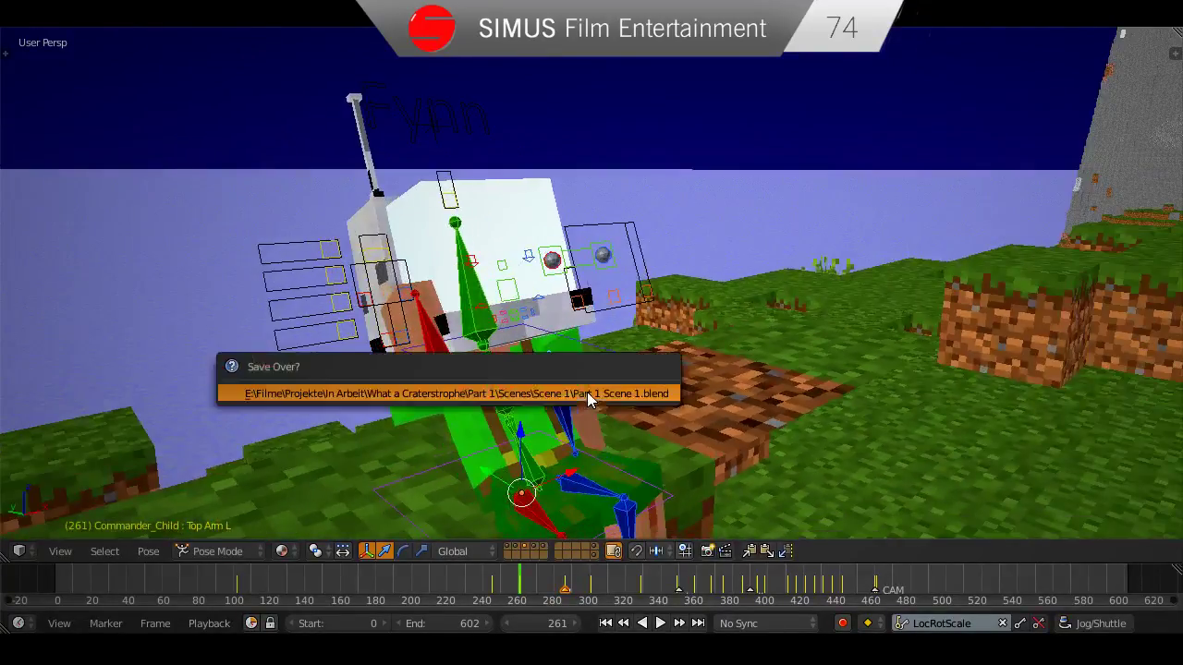
pyautogui.click(587, 391)
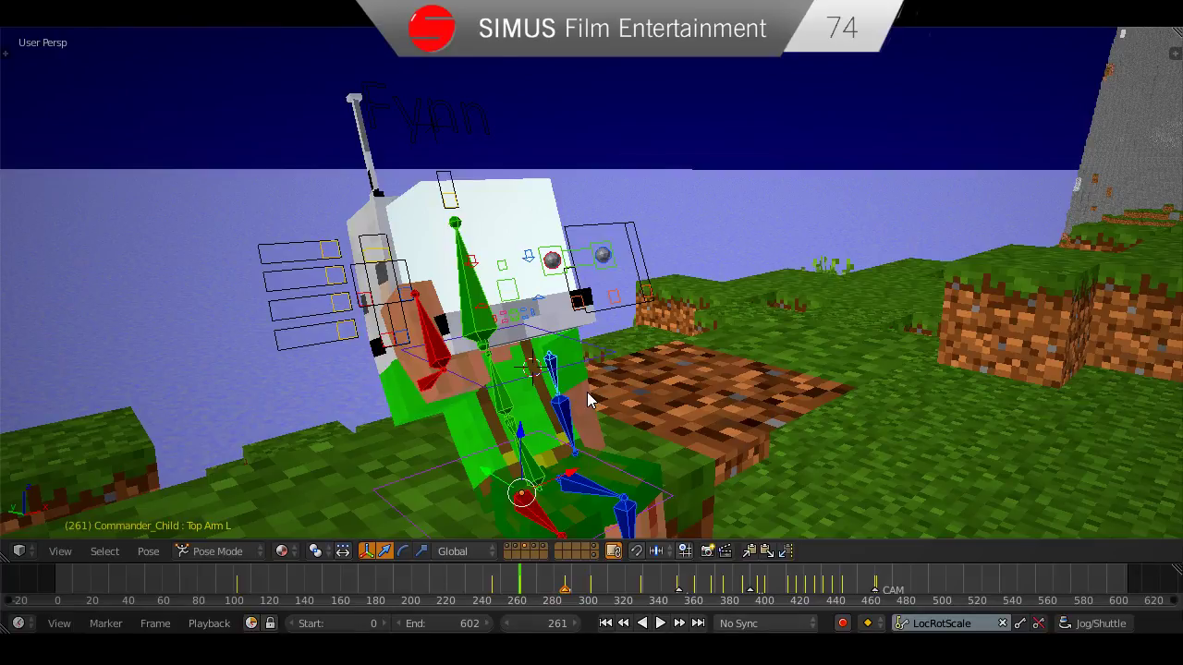
pyautogui.moveTo(587, 392); pyautogui.dragTo(580, 404, button='middle')
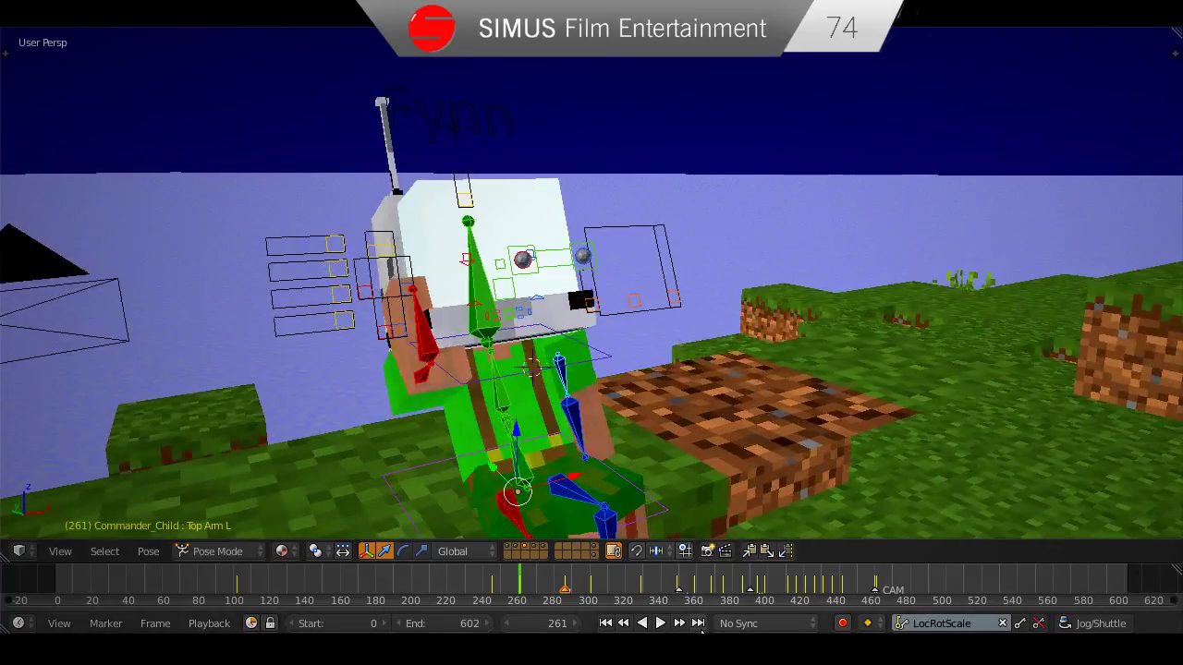
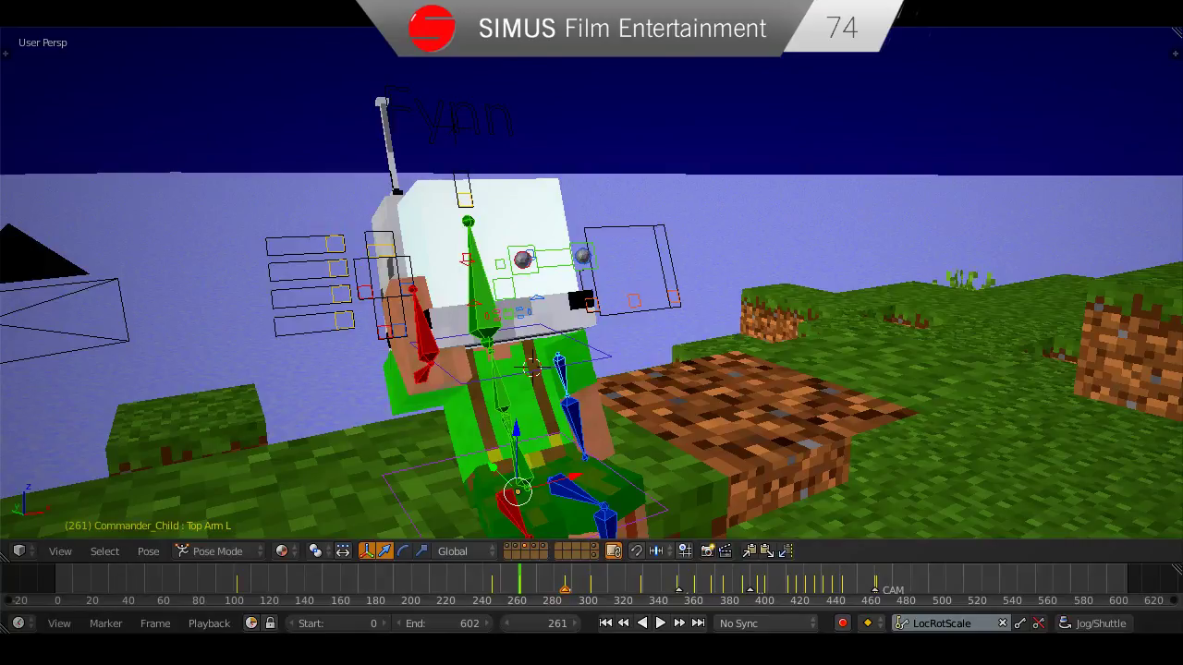
pyautogui.moveTo(634, 420); pyautogui.dragTo(511, 433, button='middle')
pyautogui.hotkey('ctrl', 's')
pyautogui.click(535, 434)
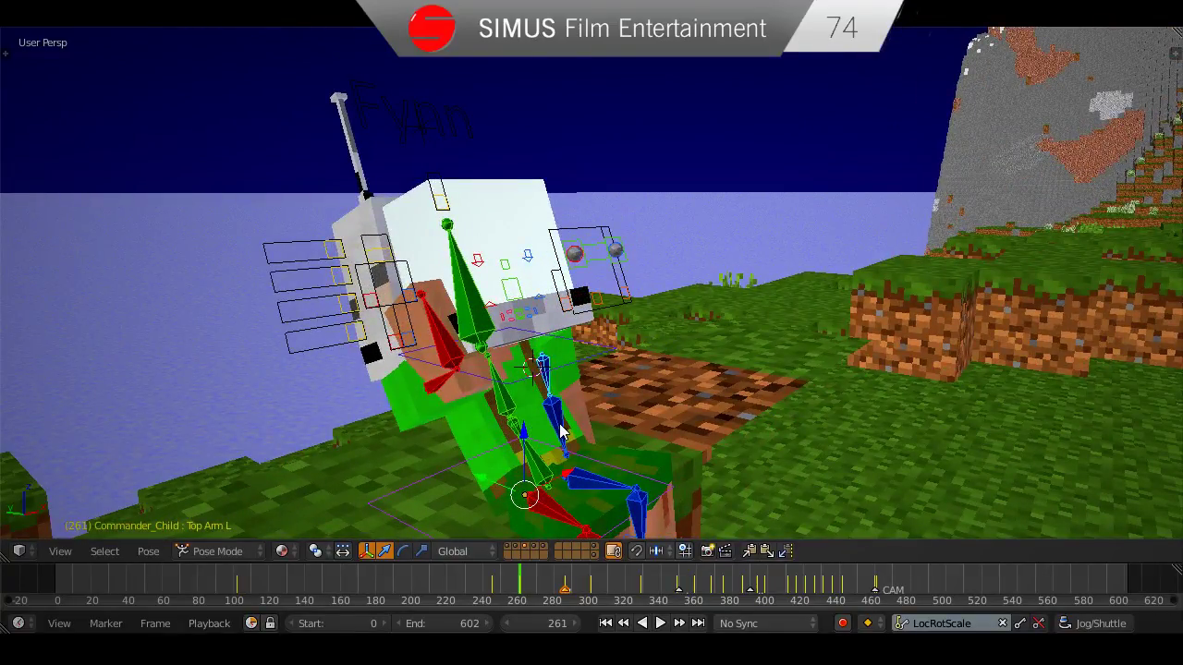
pyautogui.moveTo(566, 435)
pyautogui.mouseDown(button='middle')
pyautogui.moveTo(551, 432)
pyautogui.moveTo(559, 440)
pyautogui.mouseUp(button='middle')
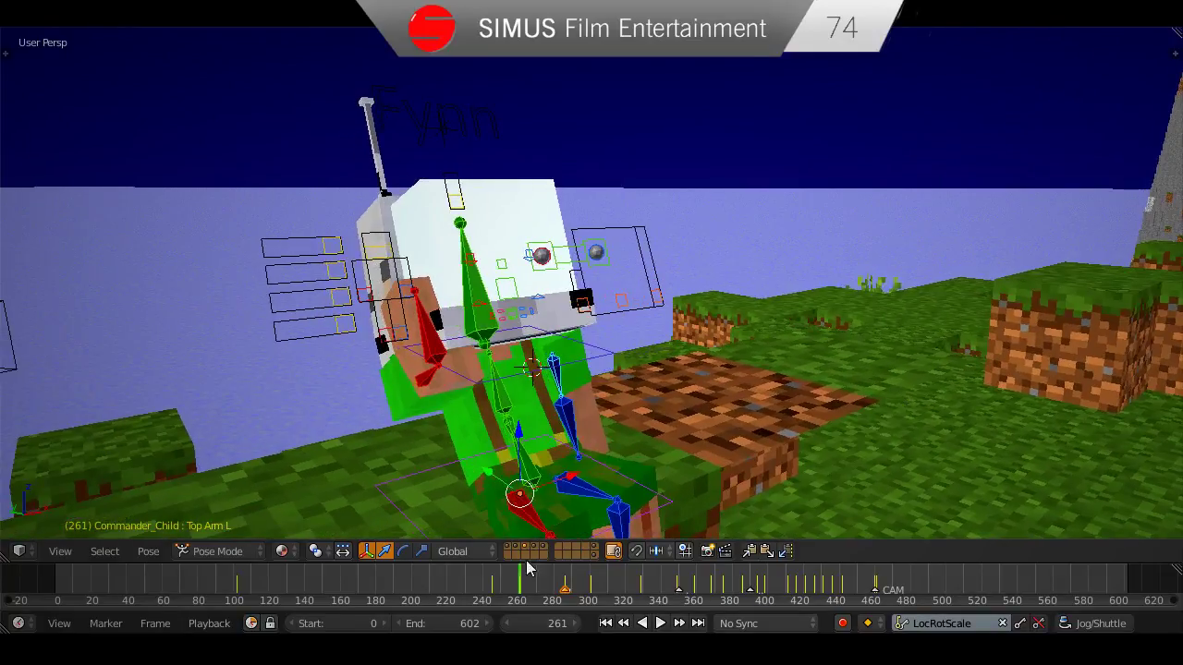
# Scrub through the right arm's movement around frame 261, return to frame 261, and save the scene file.
pyautogui.moveTo(528, 569); pyautogui.dragTo(491, 587)
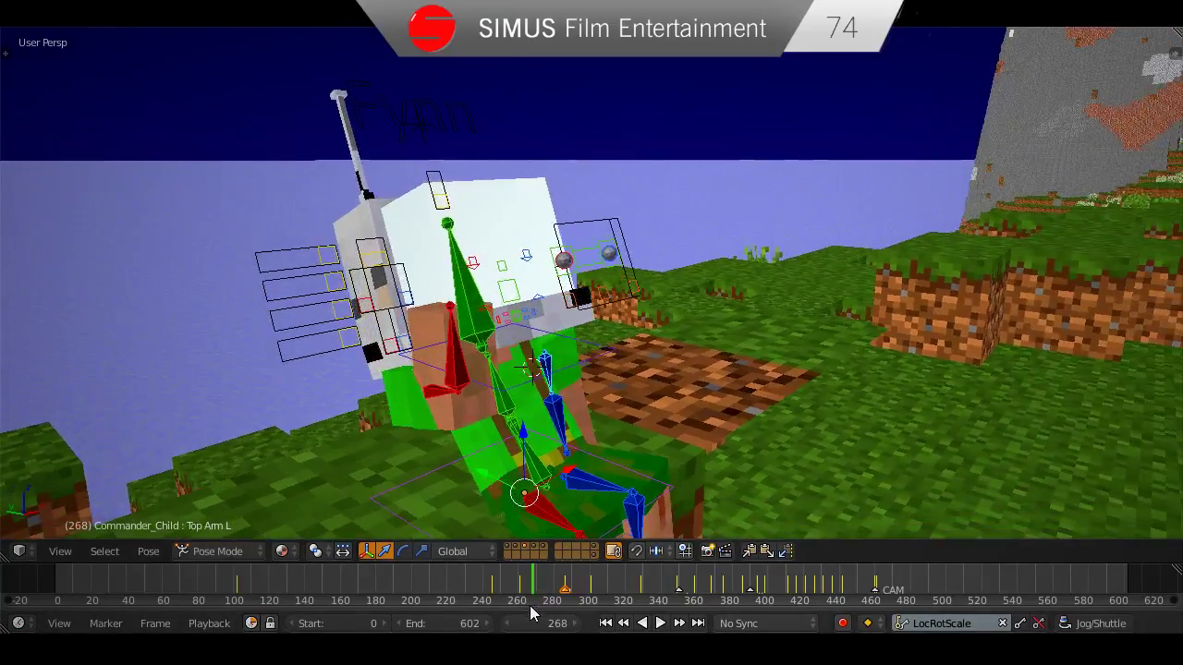
pyautogui.moveTo(538, 588); pyautogui.dragTo(523, 591)
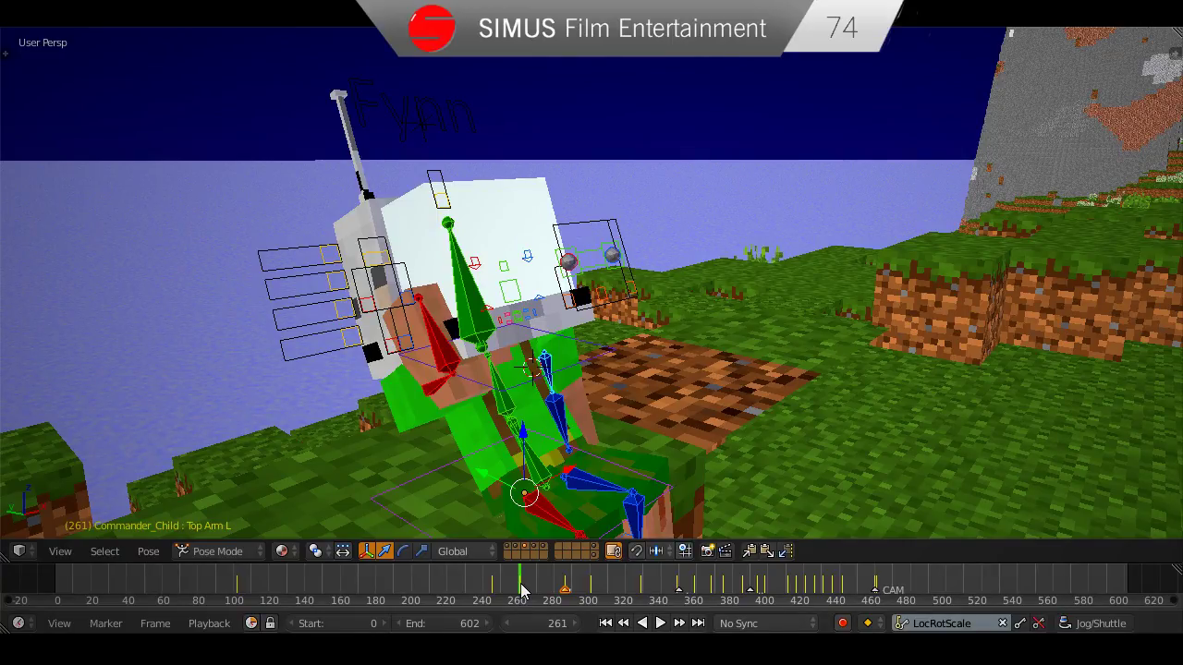
pyautogui.moveTo(570, 367); pyautogui.dragTo(515, 378, button='middle')
pyautogui.scroll(2, 515, 378)
pyautogui.hotkey('ctrl', 's')
pyautogui.click(512, 390)
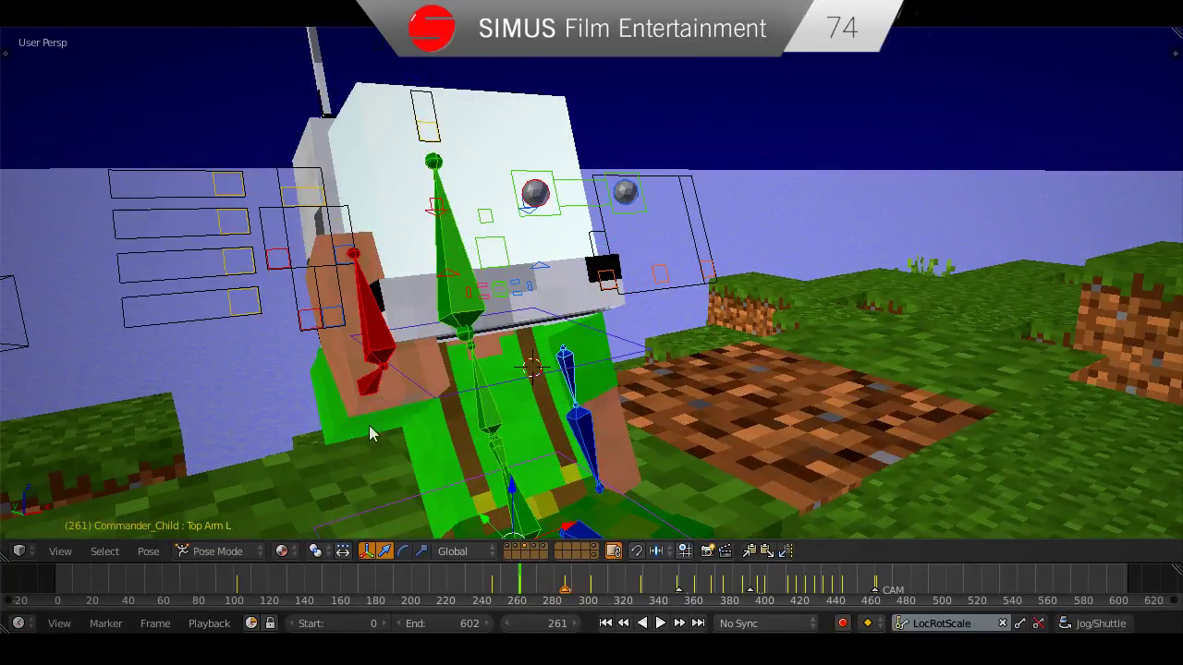
# Rotate the right upper arm bone about its local Y and the global Z axis at frame 261 and save the file.
pyautogui.rightClick(368, 384)
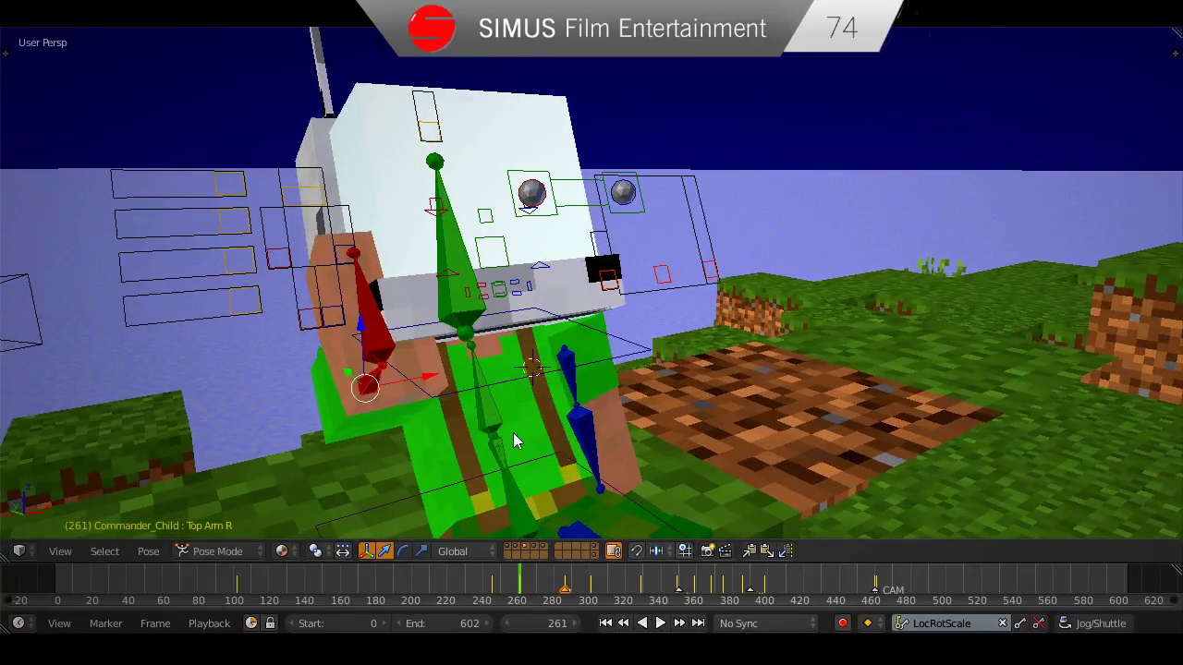
pyautogui.press('r')
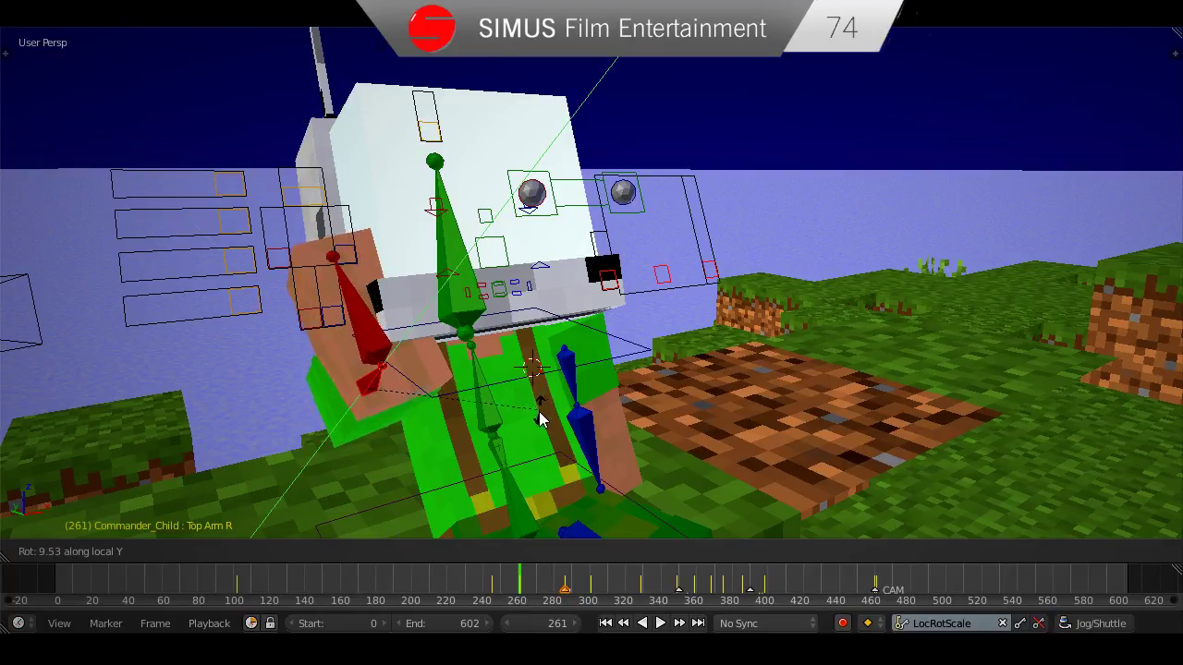
pyautogui.click(530, 423)
pyautogui.moveTo(530, 424); pyautogui.dragTo(539, 422, button='middle')
pyautogui.press('r')
pyautogui.press('z')
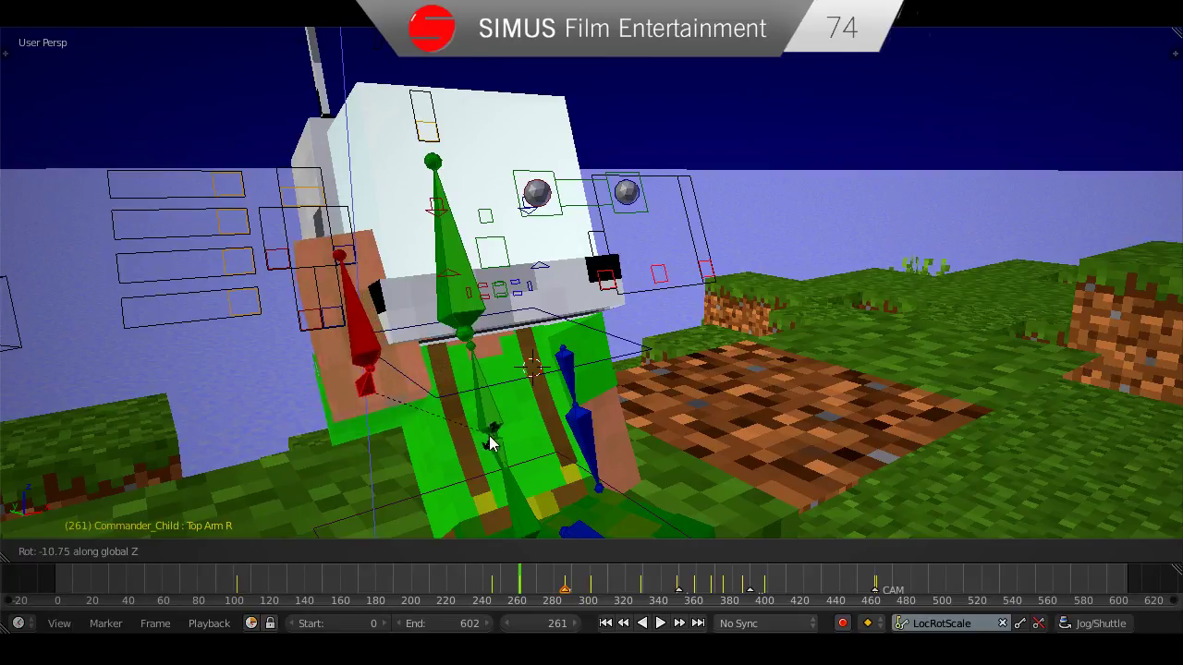
pyautogui.click(455, 442)
pyautogui.moveTo(455, 443); pyautogui.dragTo(494, 446, button='middle')
pyautogui.rightClick(482, 449)
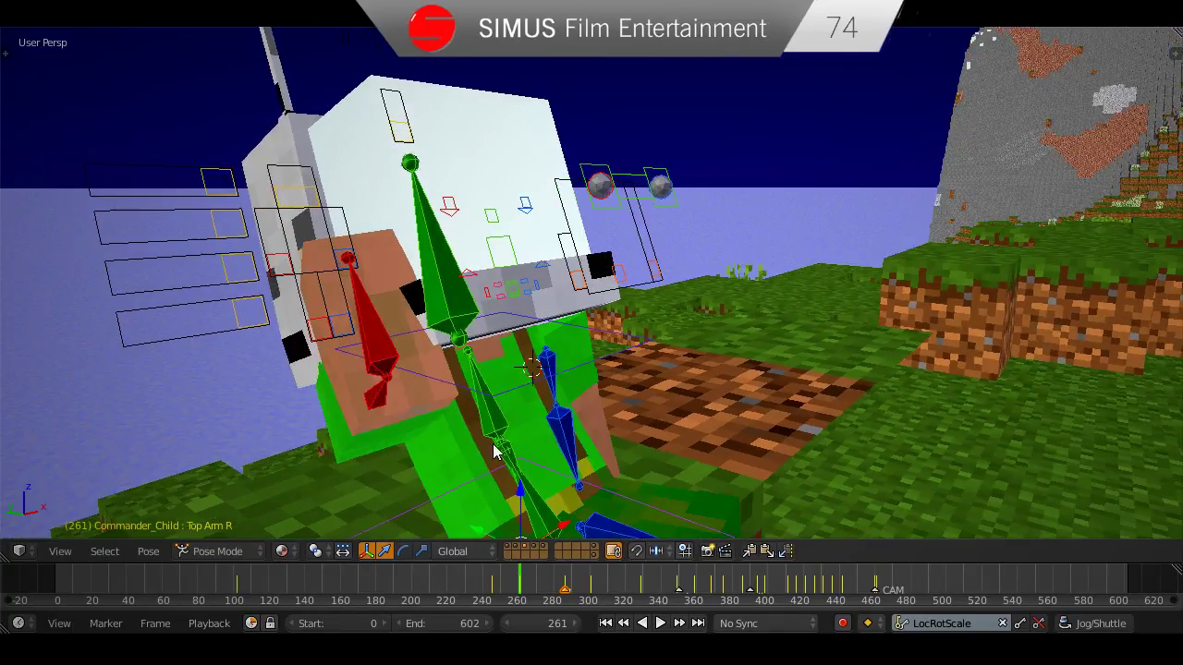
pyautogui.hotkey('ctrl', 's')
pyautogui.click(494, 446)
# Play back the arm-raising motion leading up to and past frame 261.
pyautogui.moveTo(522, 579); pyautogui.dragTo(477, 582)
pyautogui.hotkey('alt', 'a')
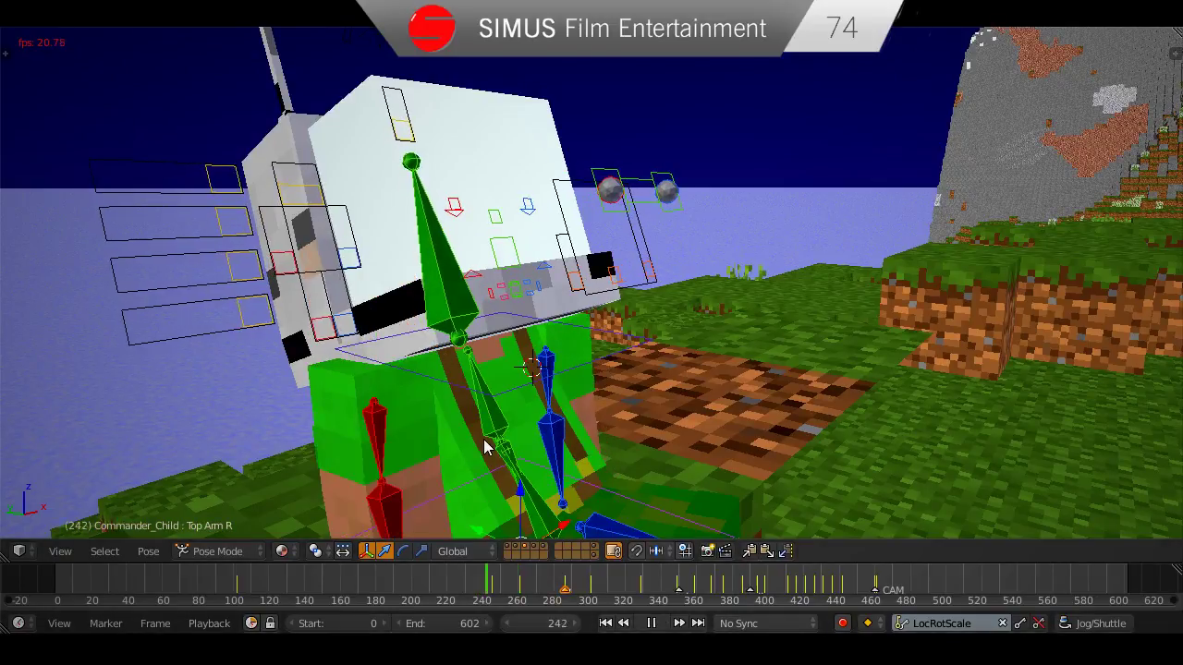
pyautogui.hotkey('alt', 'a')
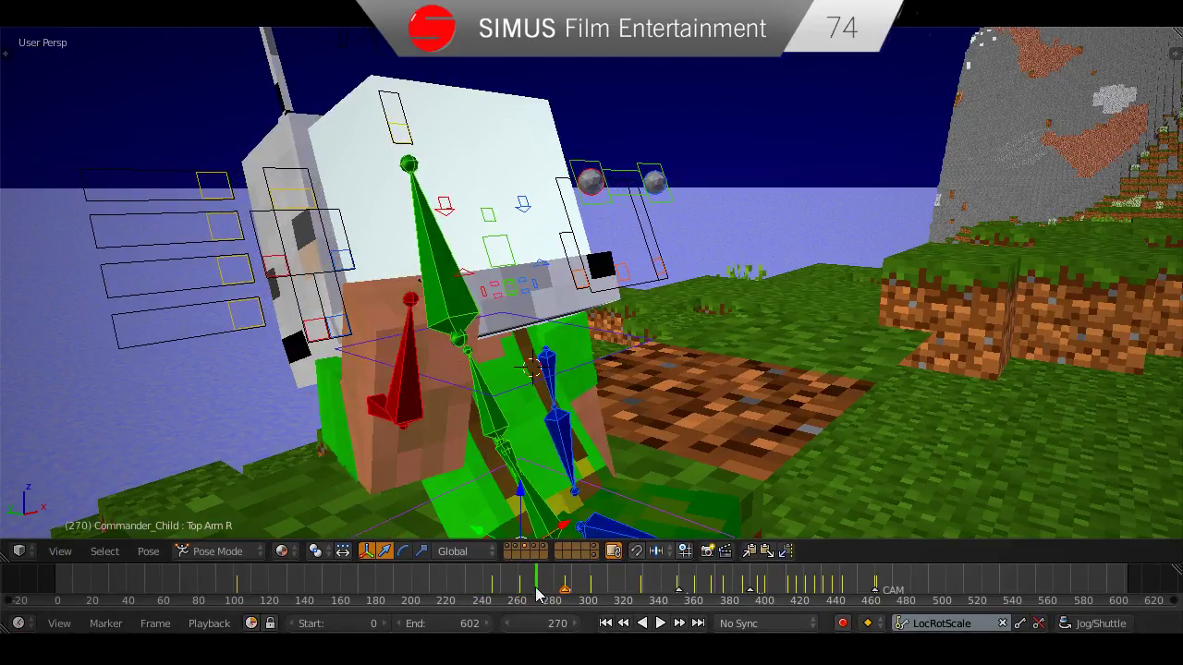
# At frame 274, rotate the right upper arm about -82° around the global X axis.
pyautogui.moveTo(536, 586); pyautogui.dragTo(543, 587)
pyautogui.moveTo(446, 436); pyautogui.dragTo(539, 453, button='middle')
pyautogui.press('r')
pyautogui.press('x')
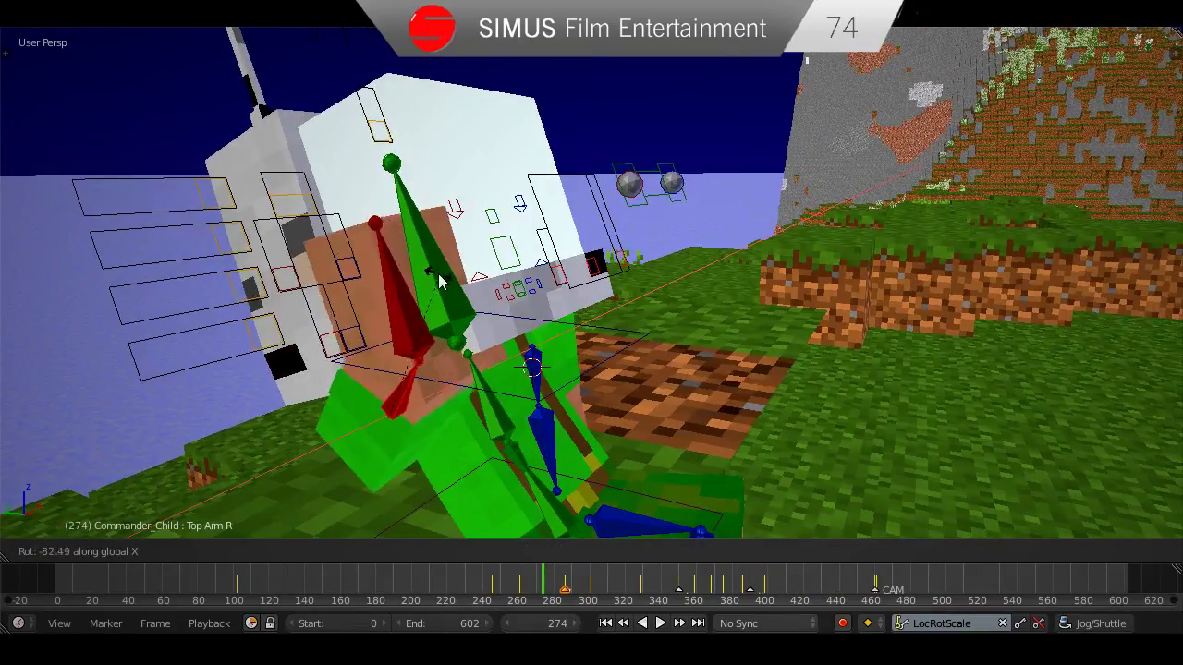
pyautogui.click(438, 277)
# Swing the right arm outward from the head around the global Y axis and keyframe it at frame 274.
pyautogui.moveTo(591, 403); pyautogui.dragTo(487, 400, button='middle')
pyautogui.press('r')
pyautogui.press('y')
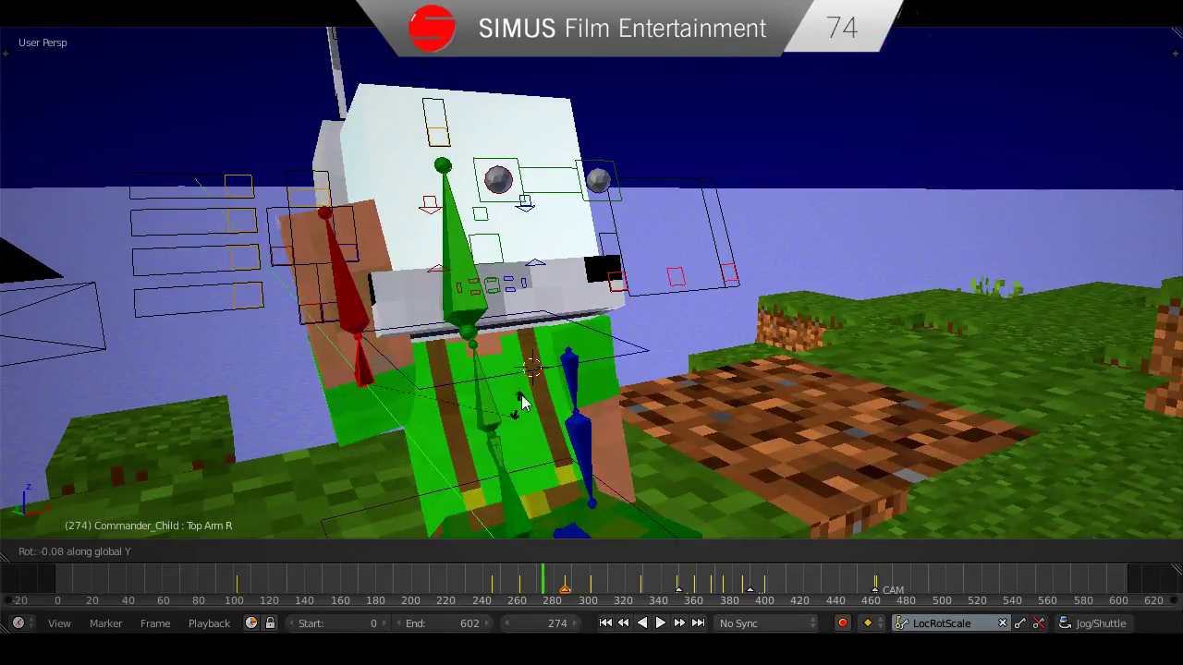
pyautogui.click(504, 303)
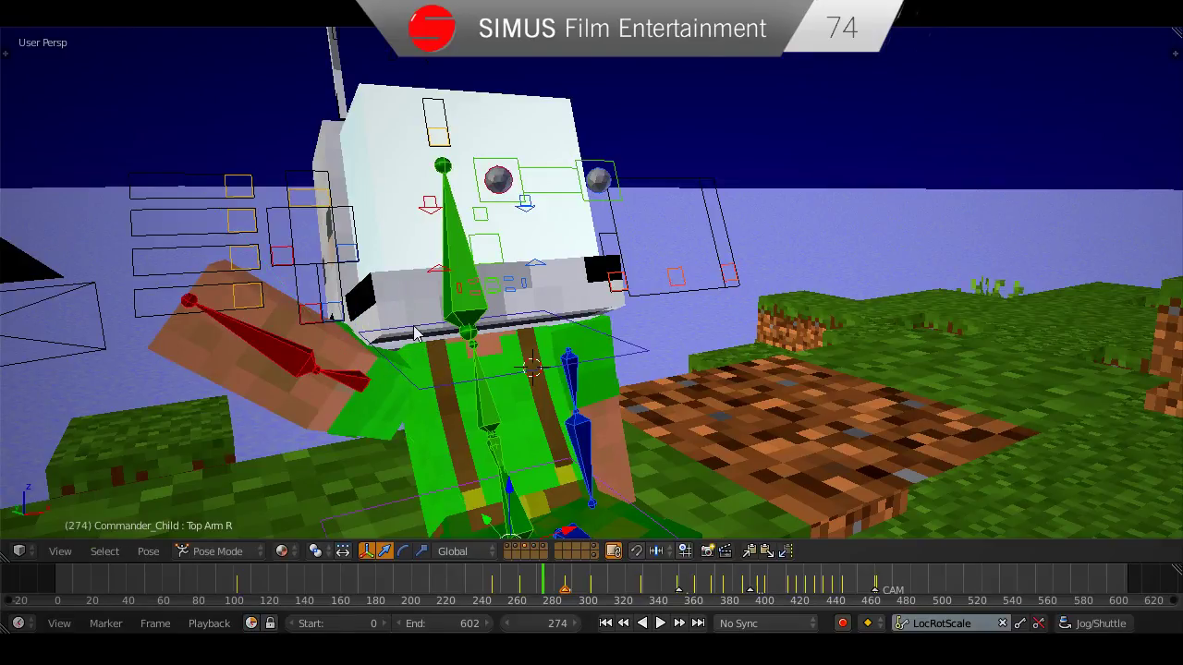
pyautogui.moveTo(399, 340); pyautogui.dragTo(434, 346, button='middle')
# Review the arm's lowering motion around frames 274 to 280 and inspect the frame 278 pose from several angles.
pyautogui.hotkey('alt', 'a')
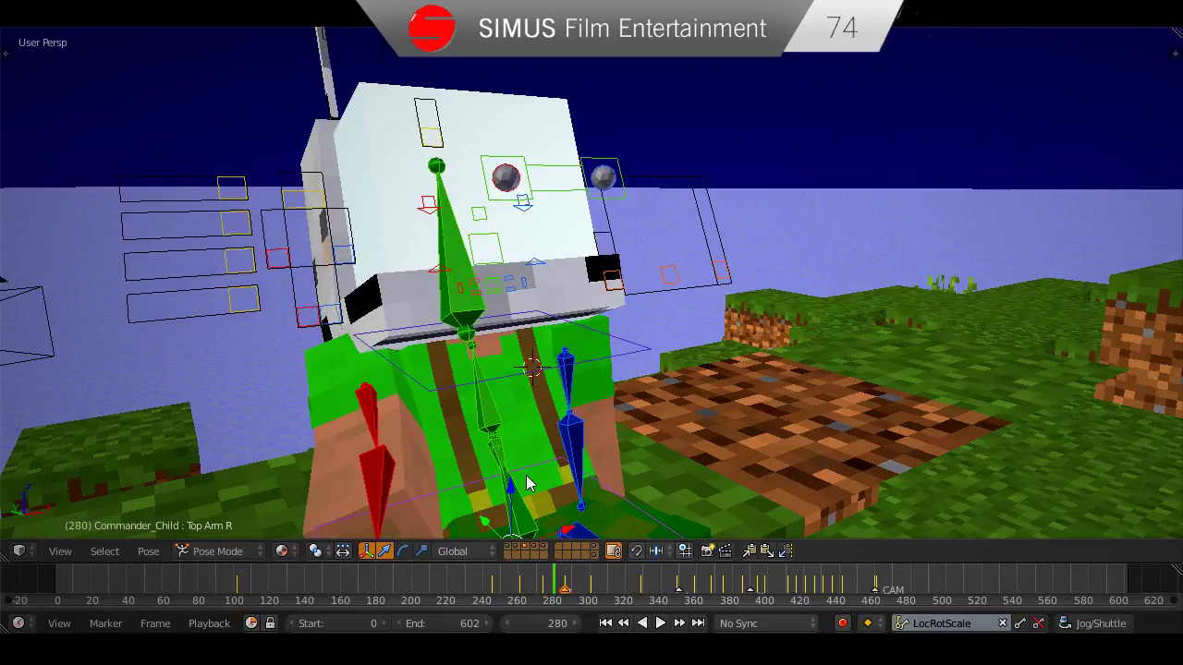
pyautogui.click(541, 584)
pyautogui.moveTo(537, 580); pyautogui.dragTo(549, 580)
pyautogui.moveTo(467, 357); pyautogui.dragTo(388, 388, button='middle')
pyautogui.moveTo(551, 581)
pyautogui.mouseDown()
pyautogui.moveTo(560, 586)
pyautogui.moveTo(496, 580)
pyautogui.moveTo(550, 576)
pyautogui.mouseUp()
pyautogui.moveTo(459, 343); pyautogui.dragTo(433, 360, button='middle')
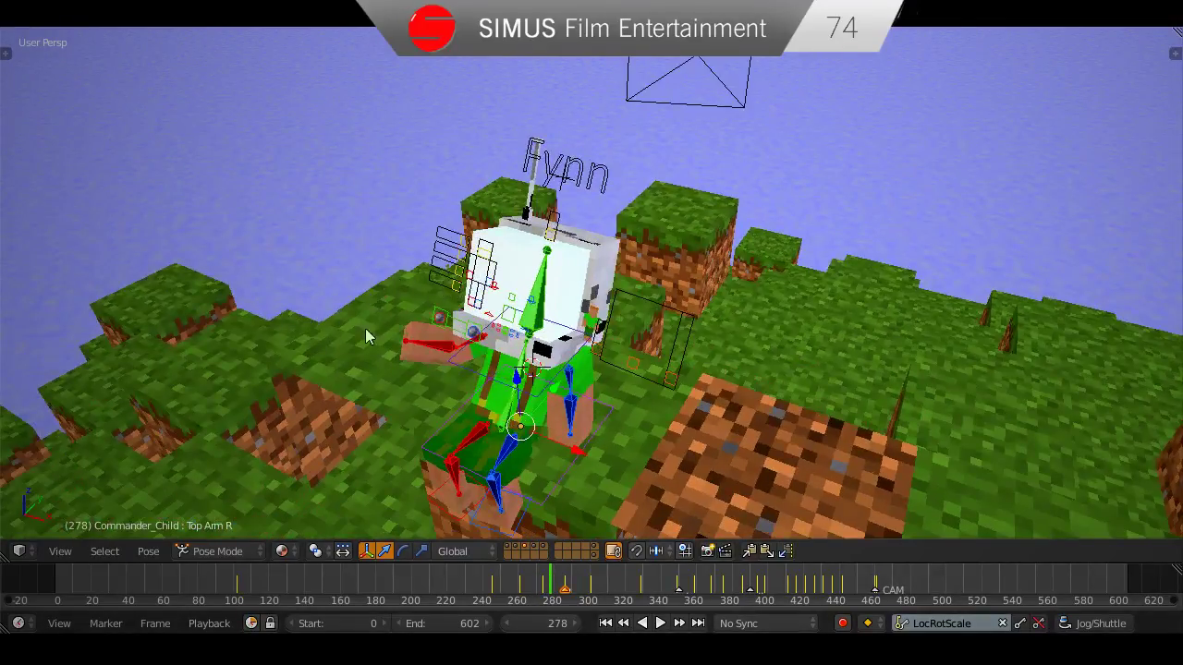
pyautogui.moveTo(282, 415); pyautogui.dragTo(475, 282, button='middle')
pyautogui.scroll(3, 475, 282)
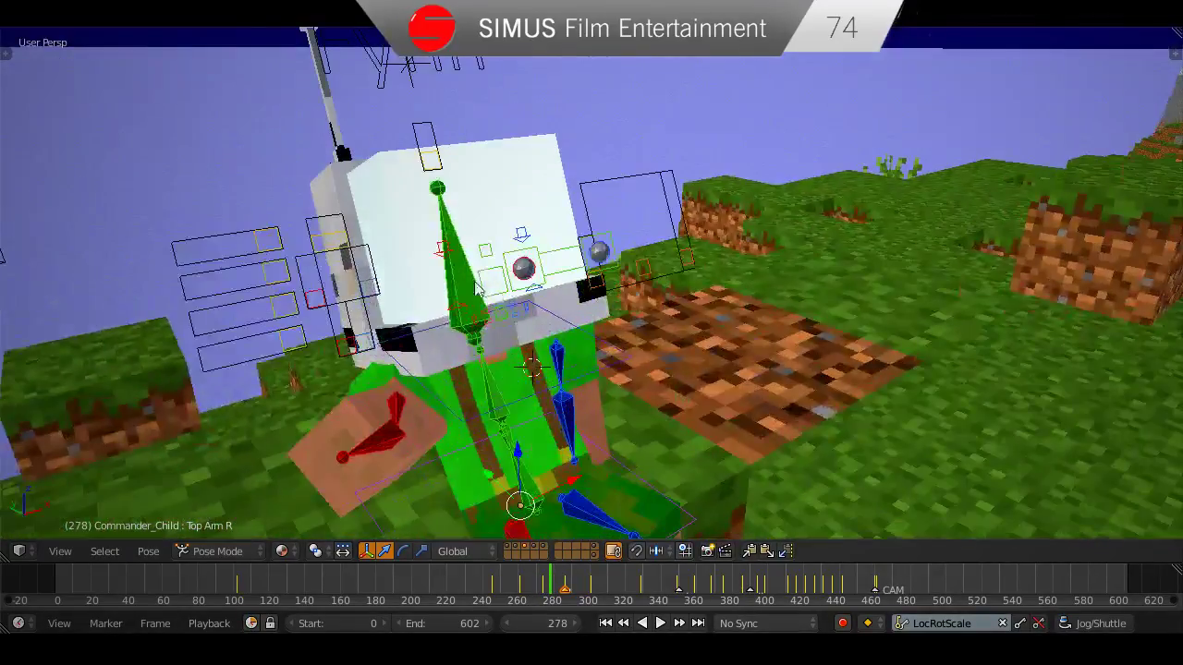
# Select the helmet, keyframe its starting position on the head at frame 261 and save the file.
pyautogui.rightClick(513, 148)
pyautogui.moveTo(514, 148); pyautogui.dragTo(525, 131, button='middle')
pyautogui.moveTo(550, 584); pyautogui.dragTo(522, 575)
pyautogui.press('Right')
pyautogui.press('Left')
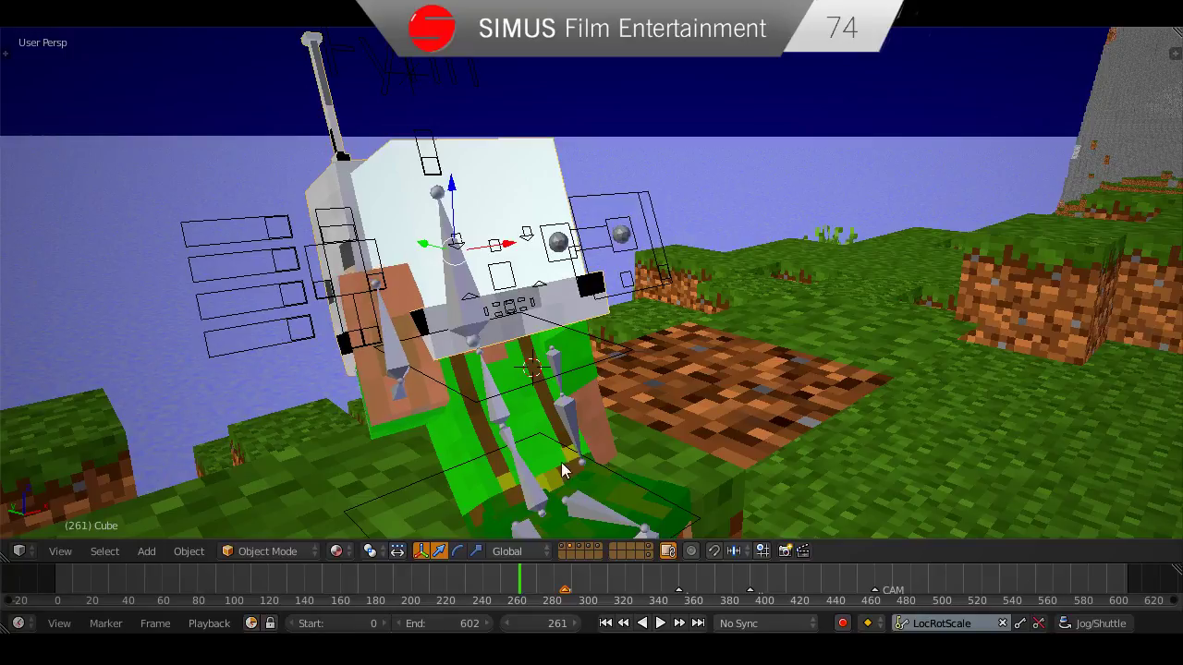
pyautogui.moveTo(561, 462); pyautogui.dragTo(522, 471, button='middle')
pyautogui.hotkey('ctrl', 's')
pyautogui.click(523, 472)
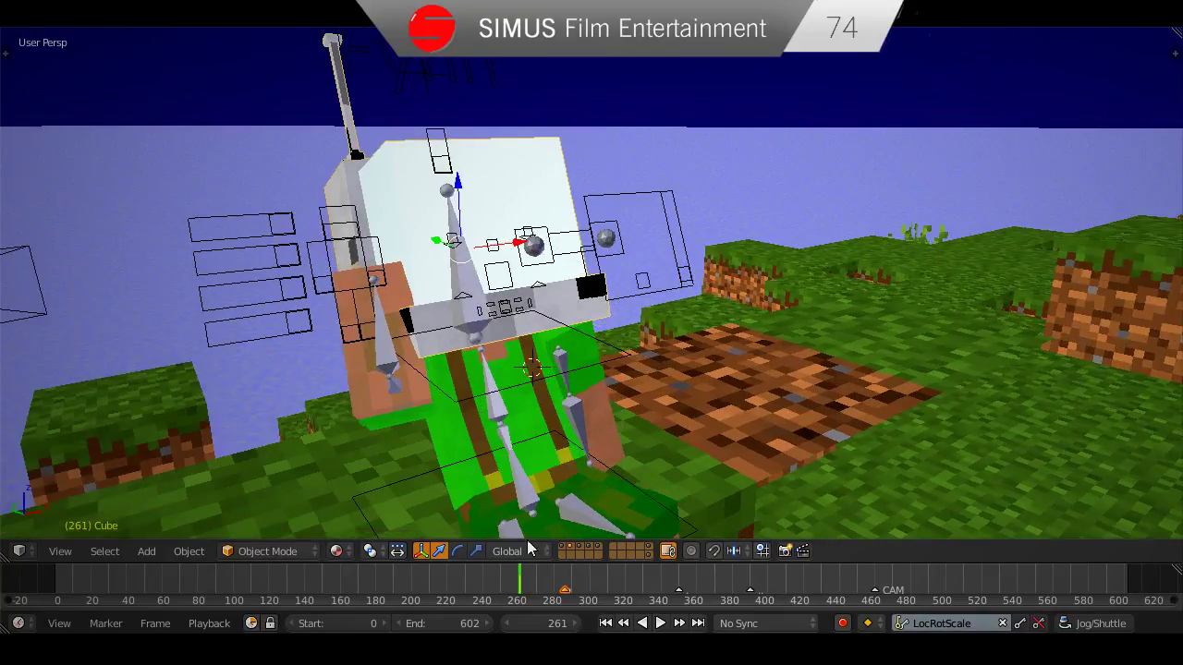
# At frame 269, move the helmet along the X and Z axes to lift it off the head.
pyautogui.moveTo(513, 577); pyautogui.dragTo(535, 585)
pyautogui.moveTo(511, 412); pyautogui.dragTo(494, 408, button='middle')
pyautogui.hotkey('ctrl', 's')
pyautogui.click(492, 401)
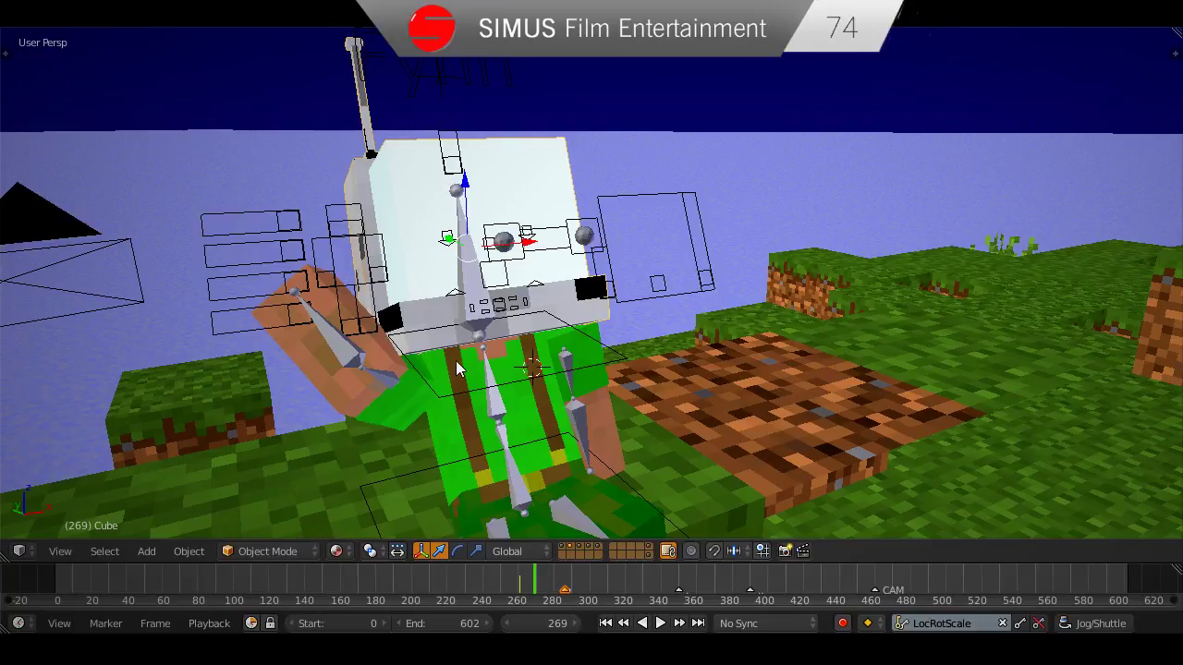
pyautogui.moveTo(456, 368); pyautogui.dragTo(481, 357, button='middle')
pyautogui.press('g')
pyautogui.press('x')
pyautogui.click(477, 351)
pyautogui.press('g')
pyautogui.press('z')
pyautogui.click(477, 345)
# Tilt the helmet around the Y axis, shift it up beside the head and keyframe it at frame 269.
pyautogui.press('r')
pyautogui.press('y')
pyautogui.click(541, 299)
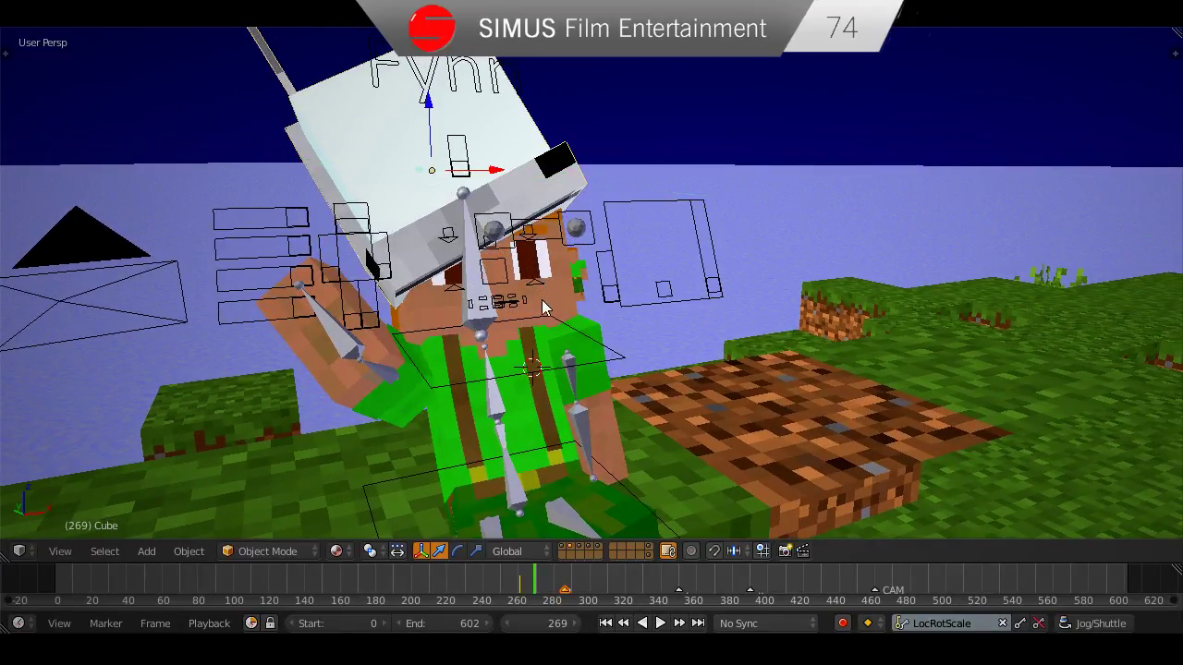
pyautogui.moveTo(542, 300); pyautogui.dragTo(434, 305, button='middle')
pyautogui.press('g')
pyautogui.click(456, 270)
# Play back the helmet removal from frame 261 onward and check it from the front.
pyautogui.moveTo(532, 597); pyautogui.dragTo(503, 574)
pyautogui.hotkey('alt', 'a')
pyautogui.hotkey('alt', 'a')
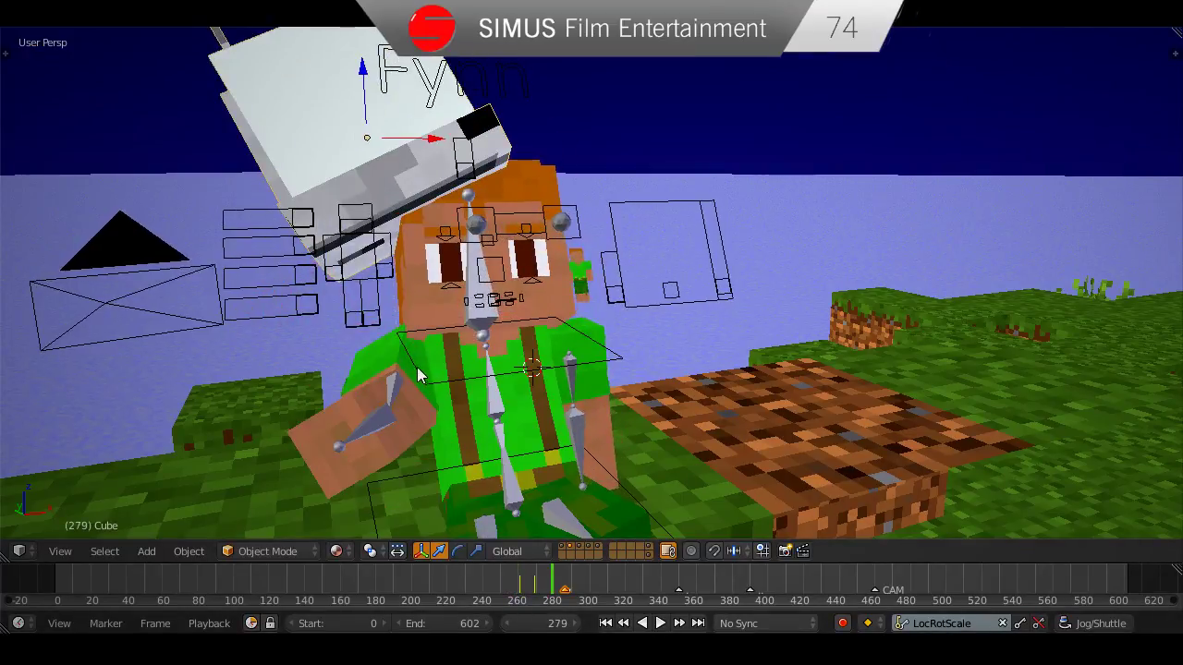
pyautogui.moveTo(448, 401); pyautogui.dragTo(481, 407, button='middle')
pyautogui.scroll(-2, 398, 447)
pyautogui.click(383, 427)
pyautogui.hotkey('alt', 'shift', 'a')
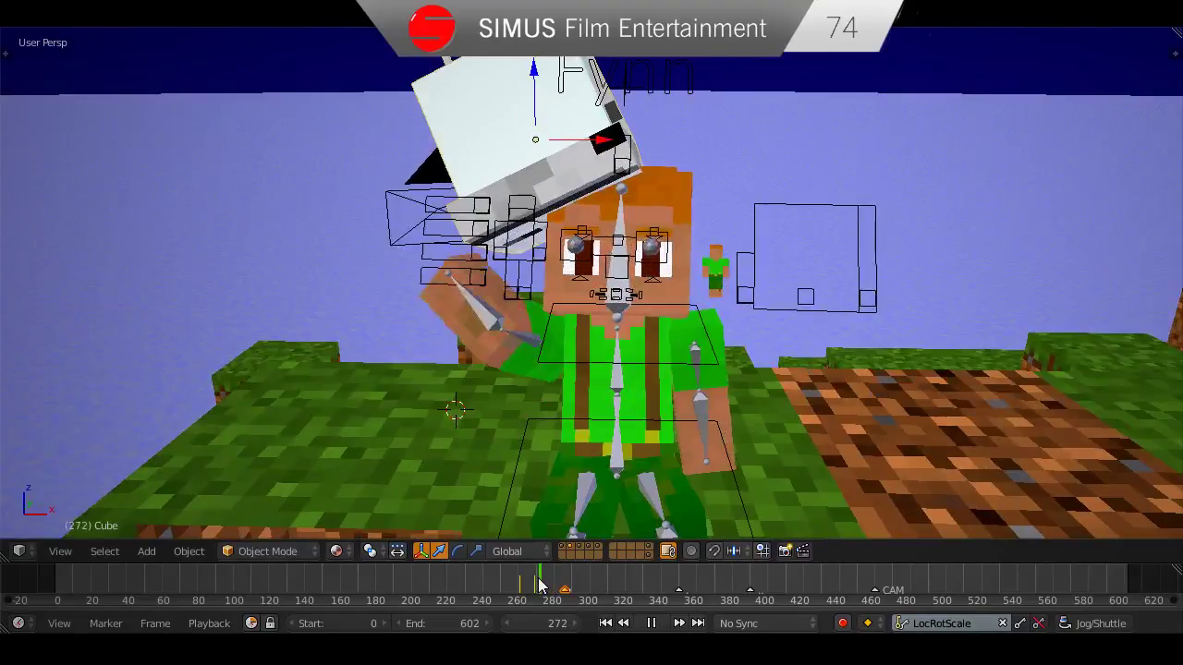
# At frame 278, snap the helmet to the 3D cursor at the raised hand and rotate it around its local X axis.
pyautogui.moveTo(524, 584); pyautogui.dragTo(551, 576)
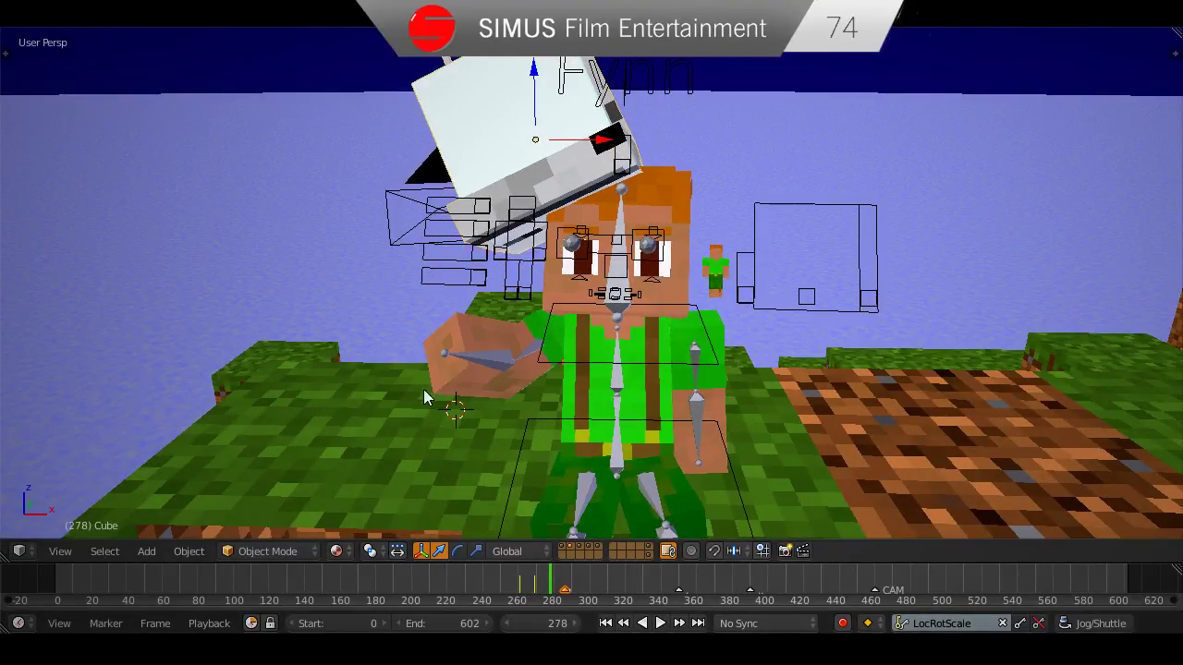
pyautogui.hotkey('shift', 's')
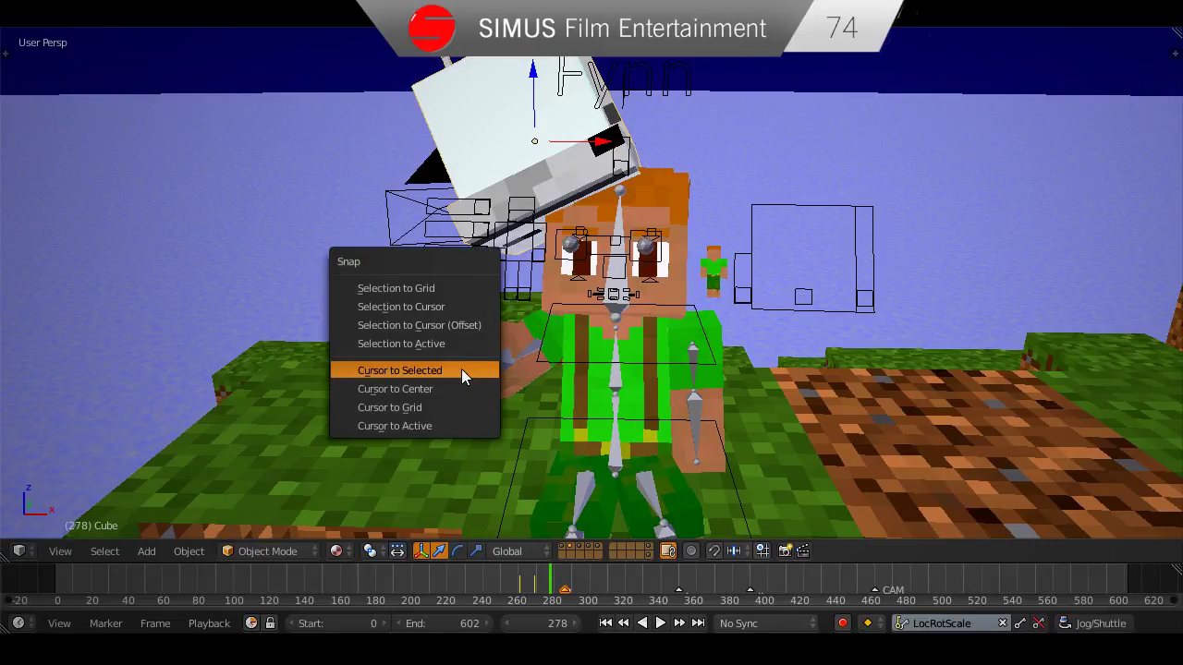
pyautogui.click(431, 301)
pyautogui.moveTo(470, 370); pyautogui.dragTo(508, 395, button='middle')
pyautogui.press('r')
pyautogui.press('x')
pyautogui.press('x')
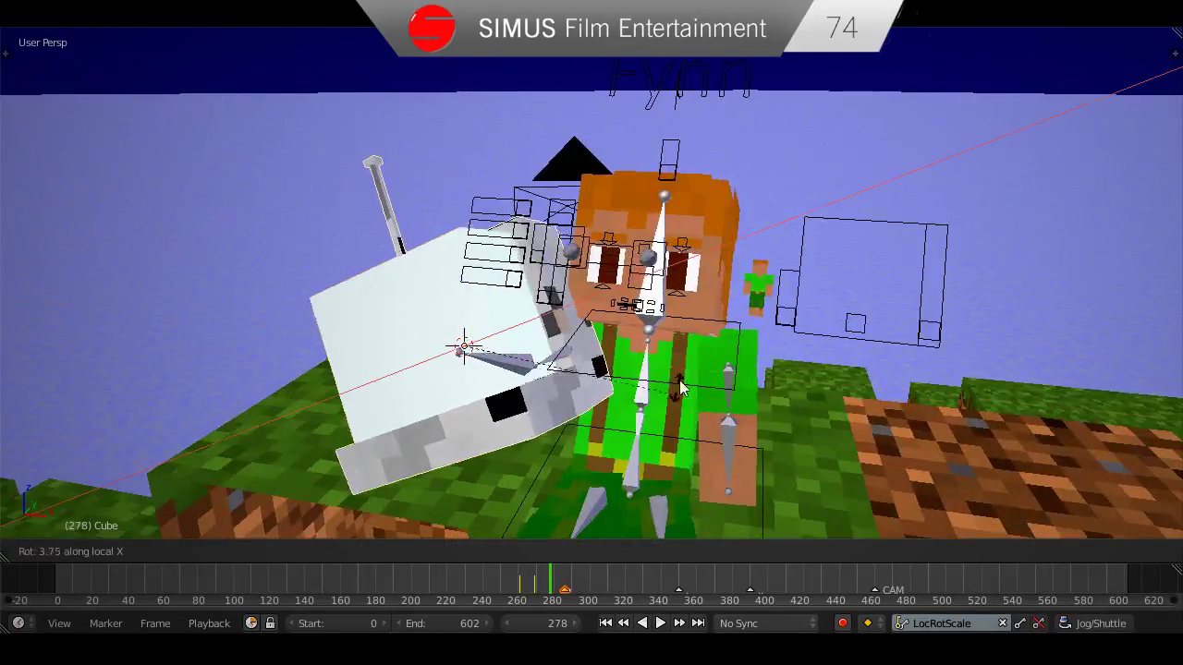
pyautogui.click(618, 402)
# Shift the helmet along its local Z axis so that it sits above the raised hand.
pyautogui.press('g')
pyautogui.press('z')
pyautogui.press('z')
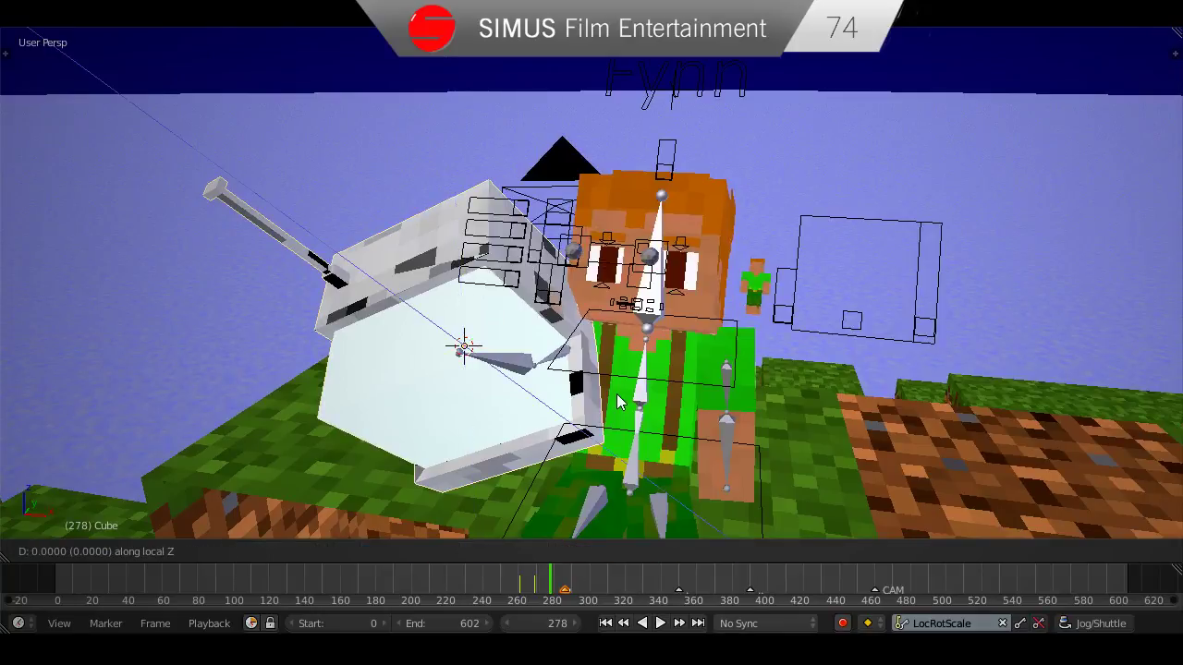
pyautogui.click(591, 377)
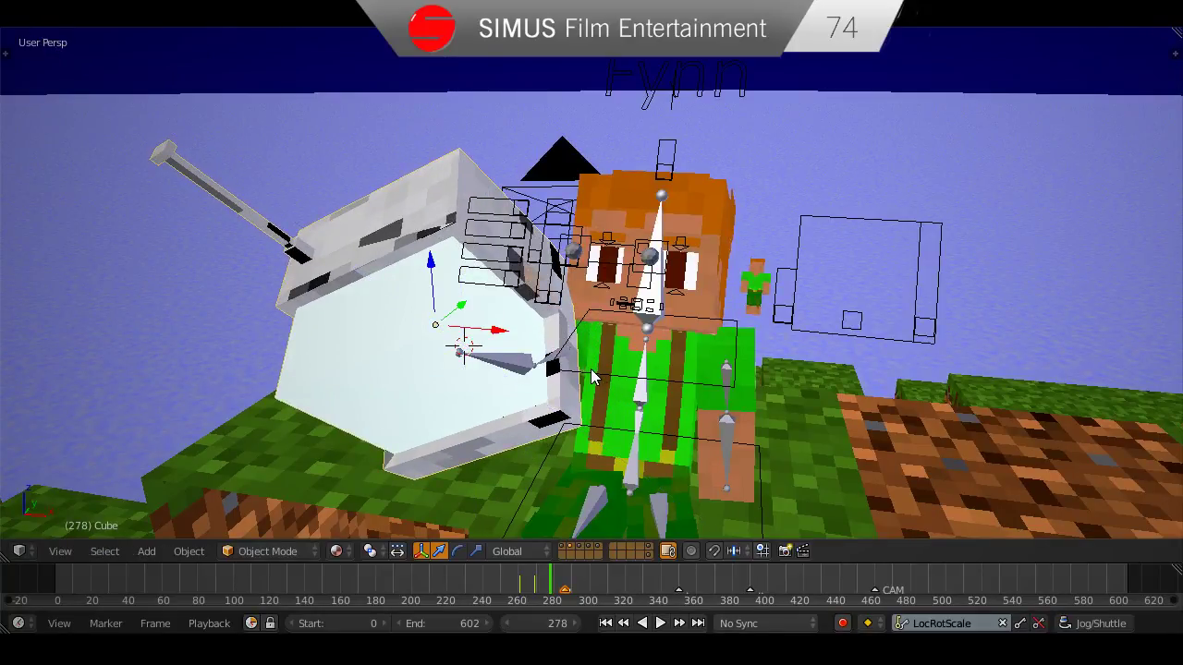
pyautogui.press('g')
pyautogui.press('z')
pyautogui.press('z')
pyautogui.click(606, 314)
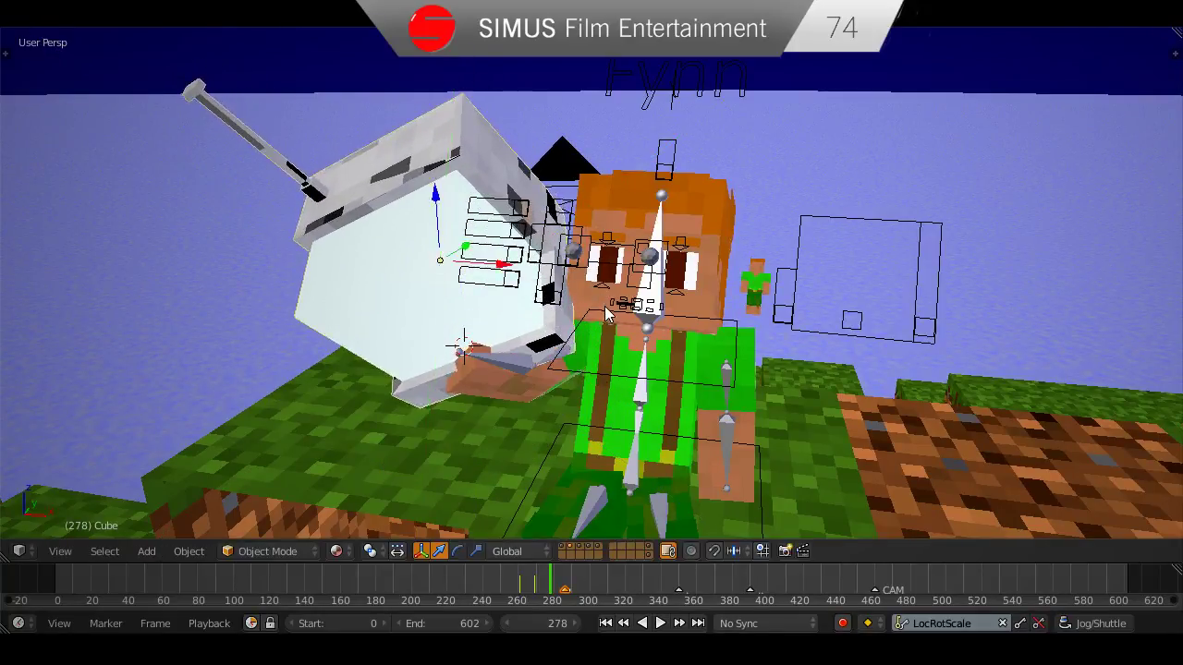
# Move the helmet freely from two viewing angles to bring its lower rim onto the hand.
pyautogui.moveTo(606, 314); pyautogui.dragTo(572, 393, button='middle')
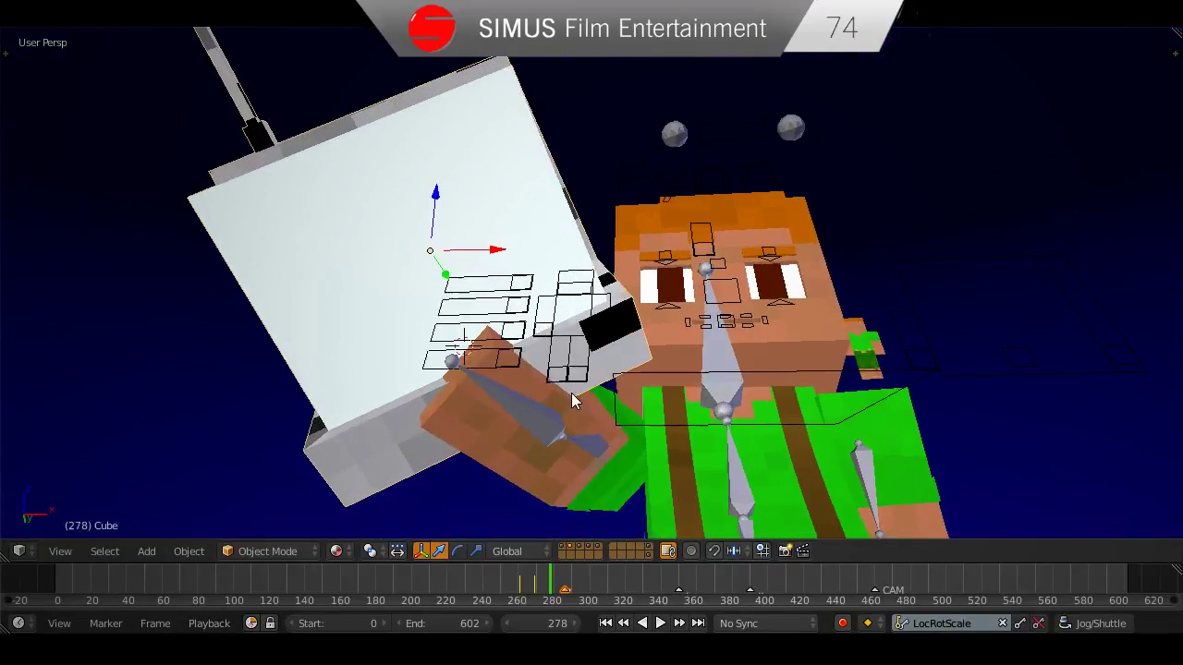
pyautogui.press('g')
pyautogui.click(647, 309)
pyautogui.moveTo(647, 309); pyautogui.dragTo(606, 328, button='middle')
pyautogui.press('g')
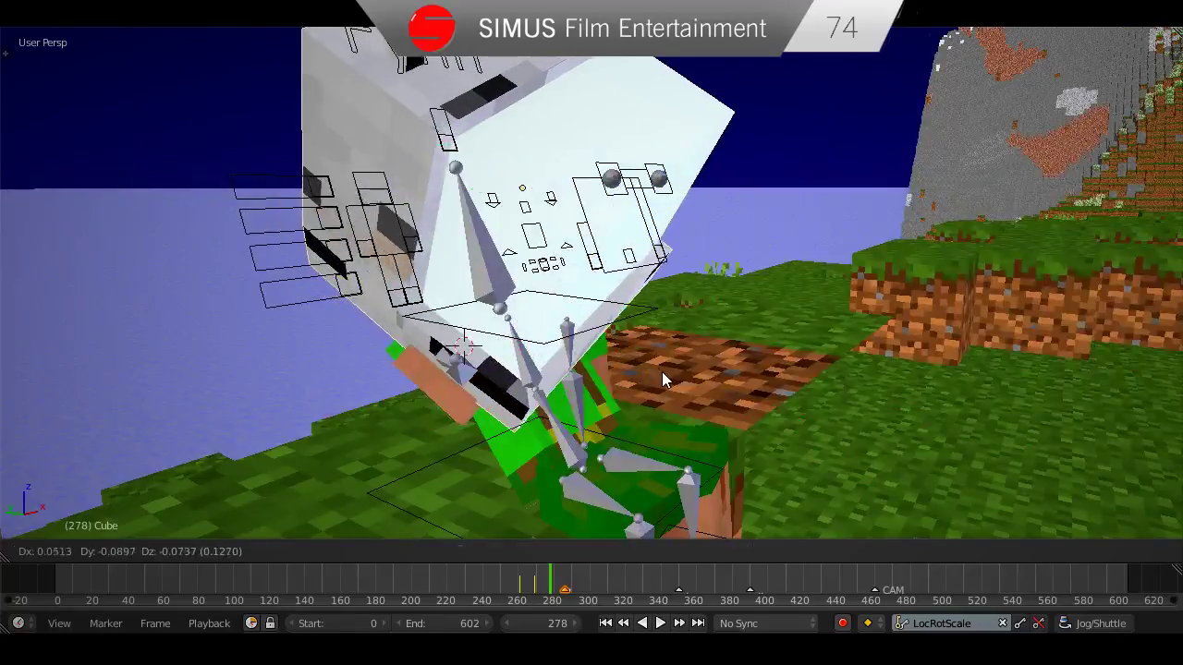
pyautogui.click(662, 371)
# Rotate the helmet about 0.8° around its local X axis.
pyautogui.moveTo(661, 372); pyautogui.dragTo(635, 401, button='middle')
pyautogui.press('r')
pyautogui.press('x')
pyautogui.press('x')
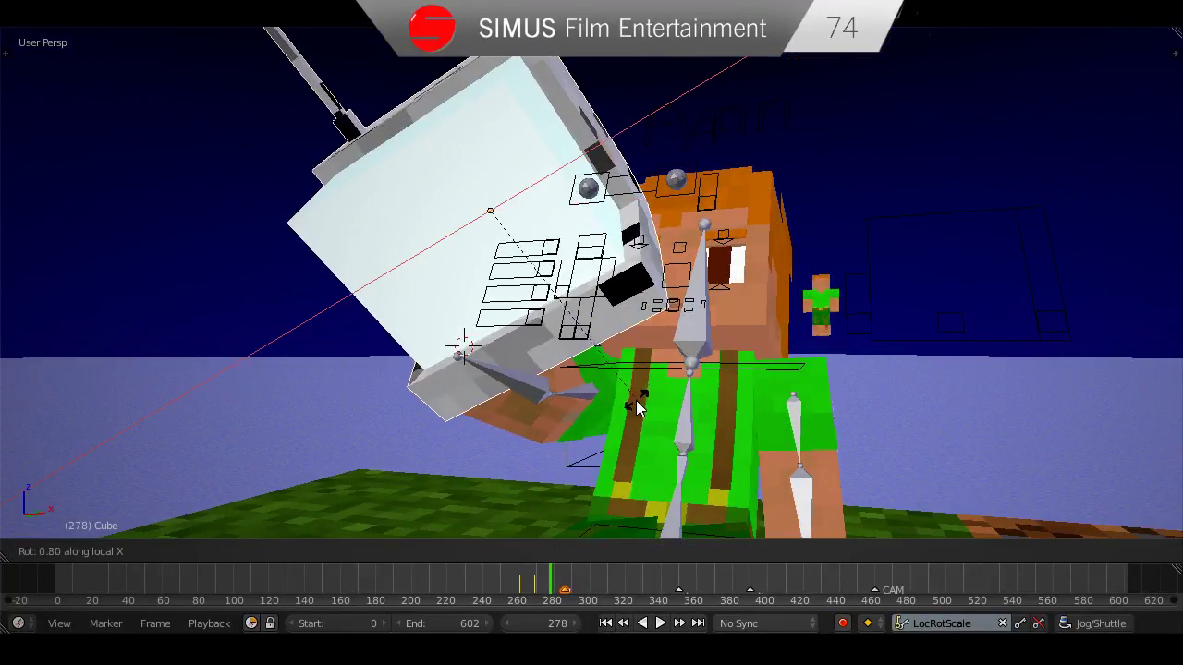
pyautogui.click(637, 395)
# Nudge the helmet into the hand's grip, keyframe it at frame 278 and save the file.
pyautogui.moveTo(637, 395); pyautogui.dragTo(612, 335, button='middle')
pyautogui.press('g')
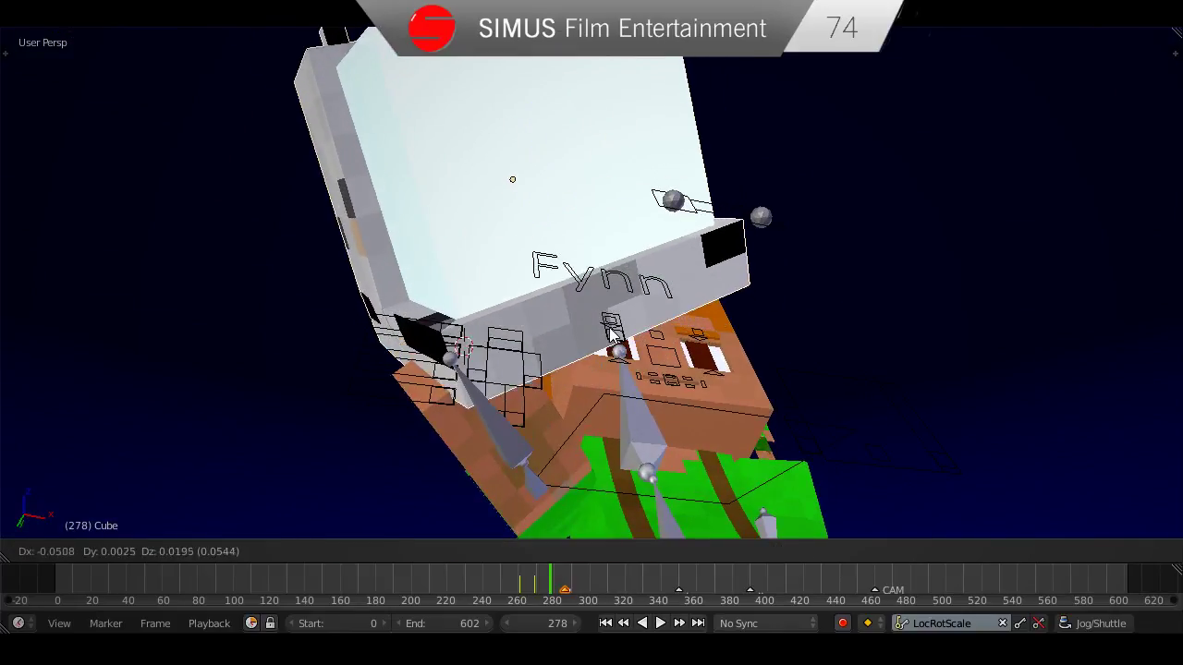
pyautogui.click(607, 360)
pyautogui.hotkey('ctrl', 's')
pyautogui.click(591, 418)
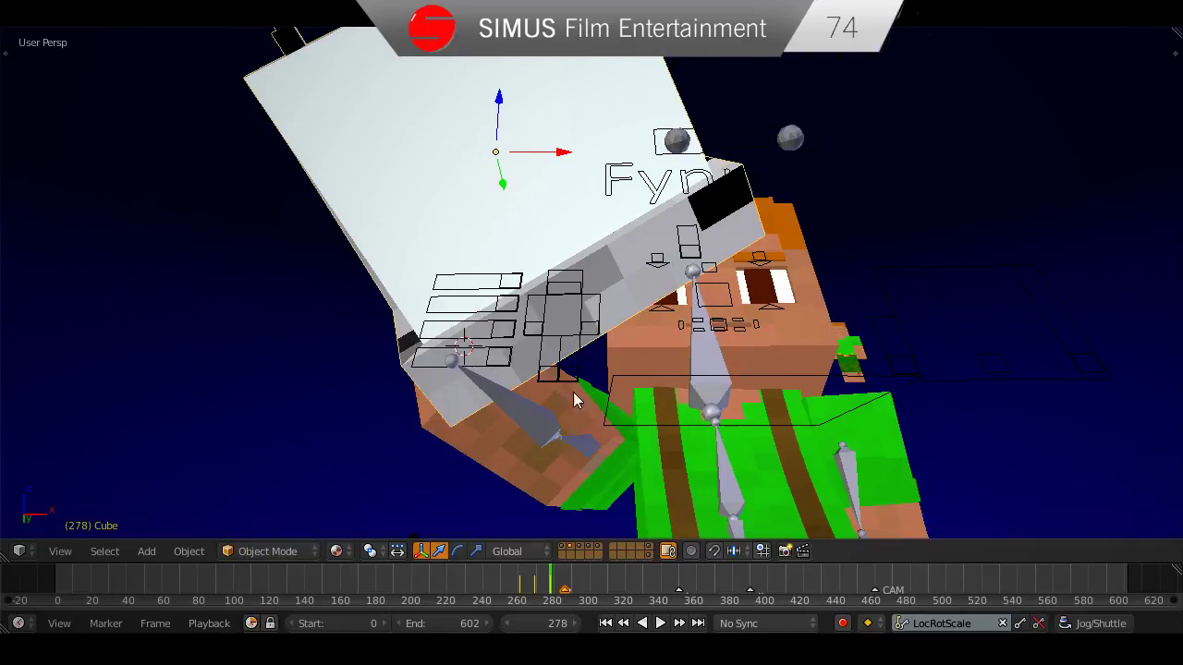
# Play the helmet animation through the scene camera up to frame 301.
pyautogui.press('KP_0')
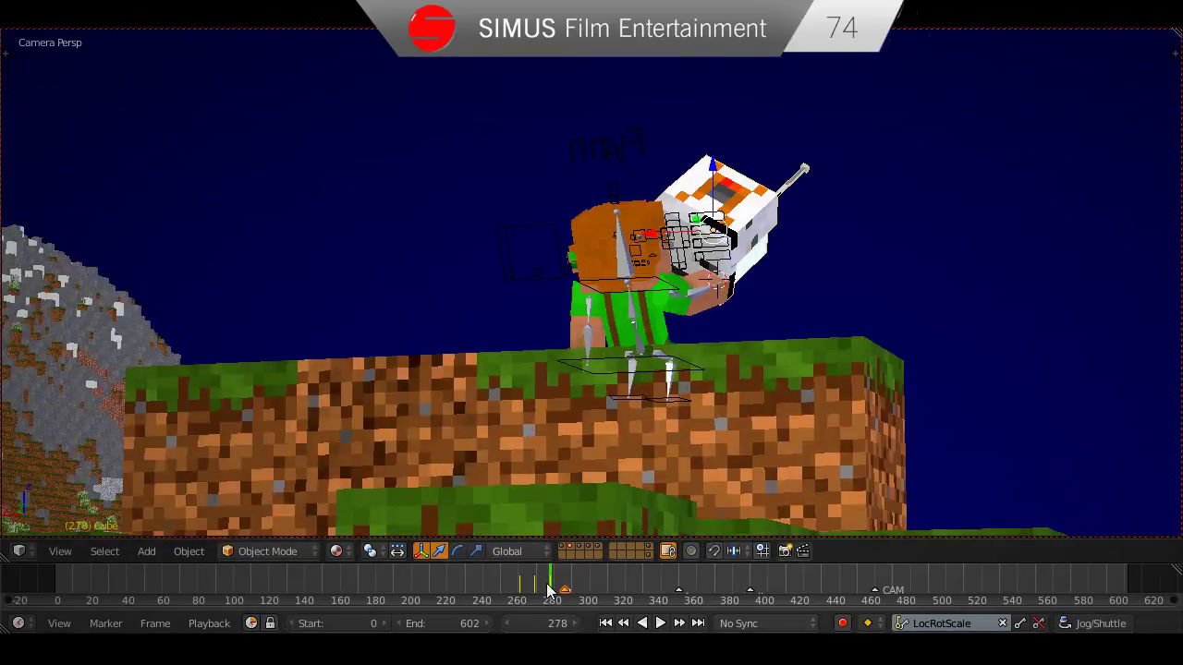
pyautogui.moveTo(551, 580)
pyautogui.mouseDown()
pyautogui.moveTo(512, 580)
pyautogui.moveTo(573, 585)
pyautogui.moveTo(519, 580)
pyautogui.moveTo(559, 575)
pyautogui.mouseUp()
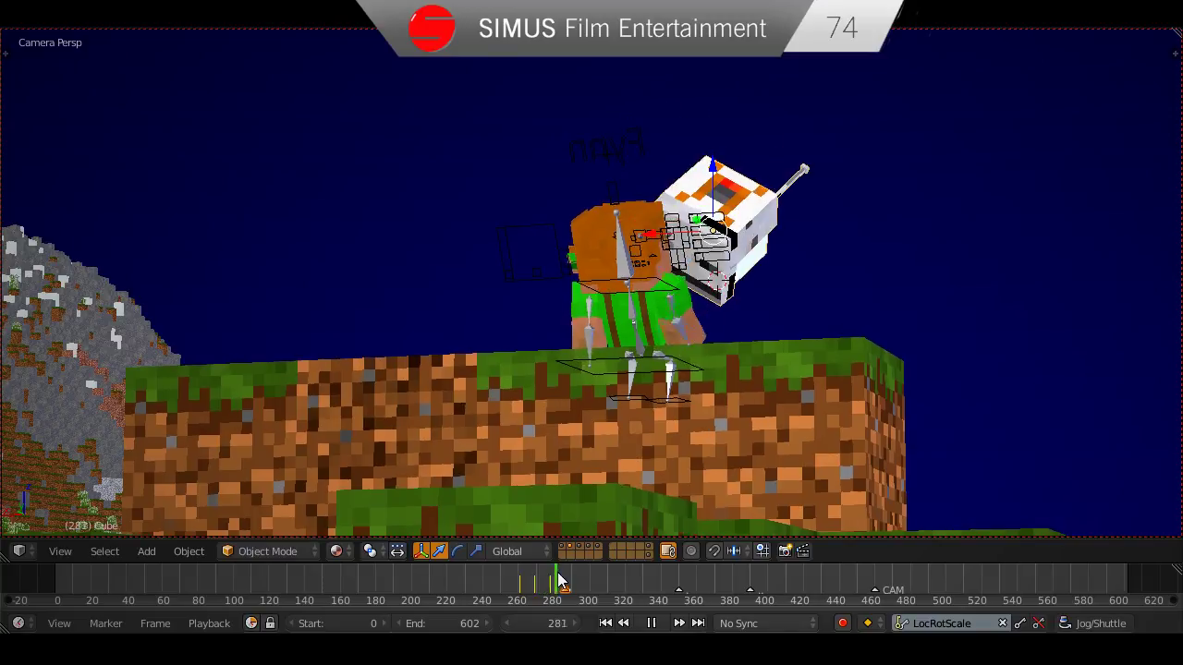
pyautogui.hotkey('alt', 'a')
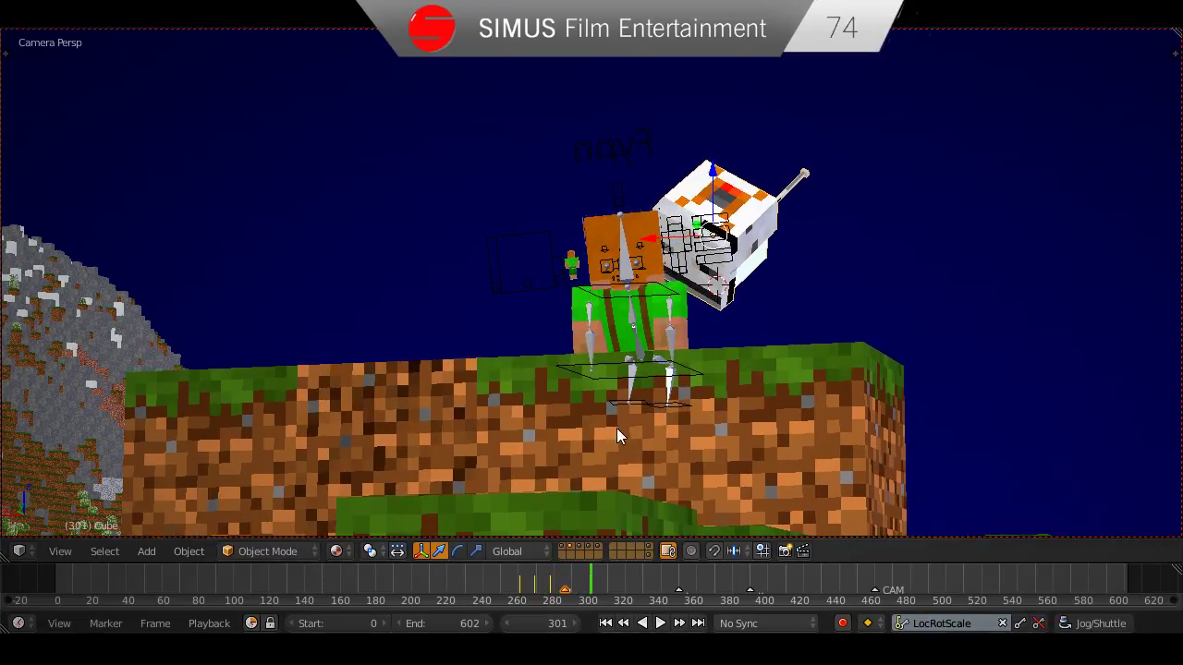
# At frame 301, move the helmet down behind the dirt ledge, rotate it freely and insert a keyframe.
pyautogui.press('g')
pyautogui.click(764, 497)
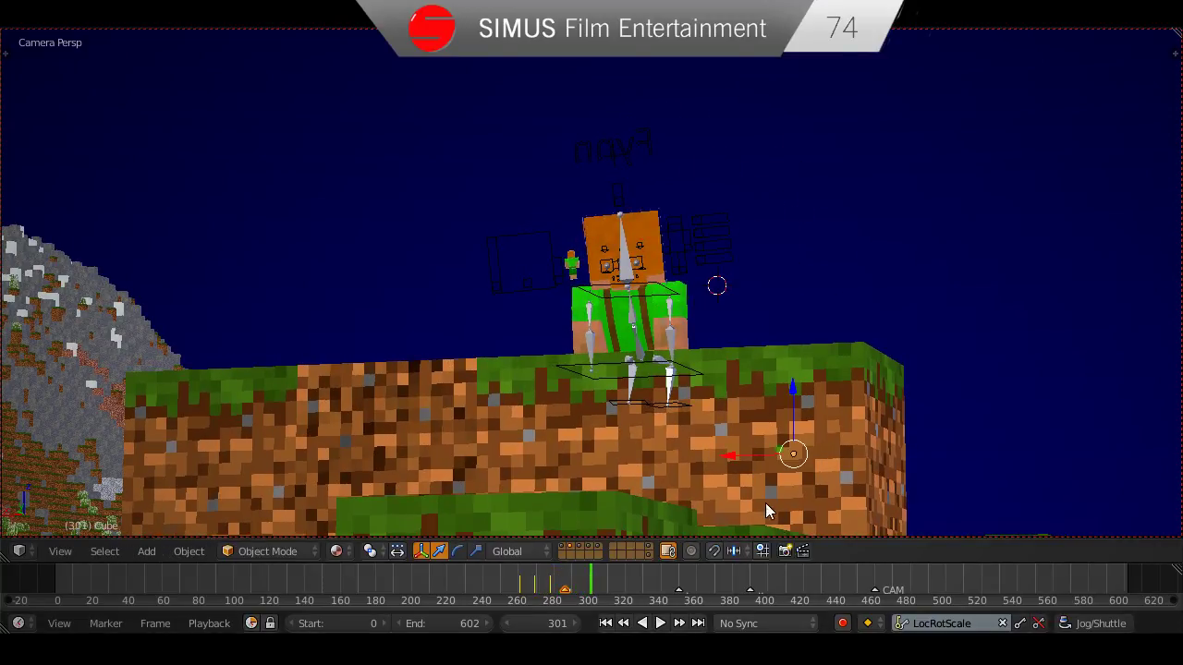
pyautogui.press('r')
pyautogui.press('r')
pyautogui.click(728, 482)
pyautogui.press('i')
# Play back the helmet removal and drop from about frame 261 in the camera view.
pyautogui.moveTo(577, 588); pyautogui.dragTo(521, 588)
pyautogui.hotkey('alt', 'a')
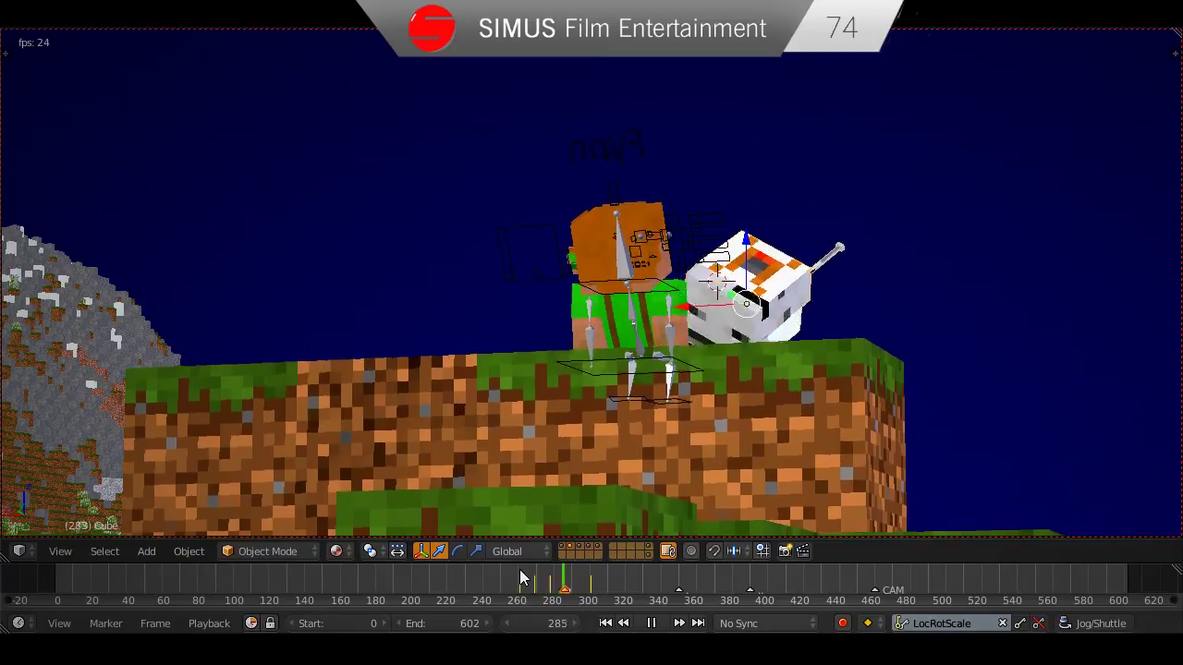
pyautogui.press('Escape')
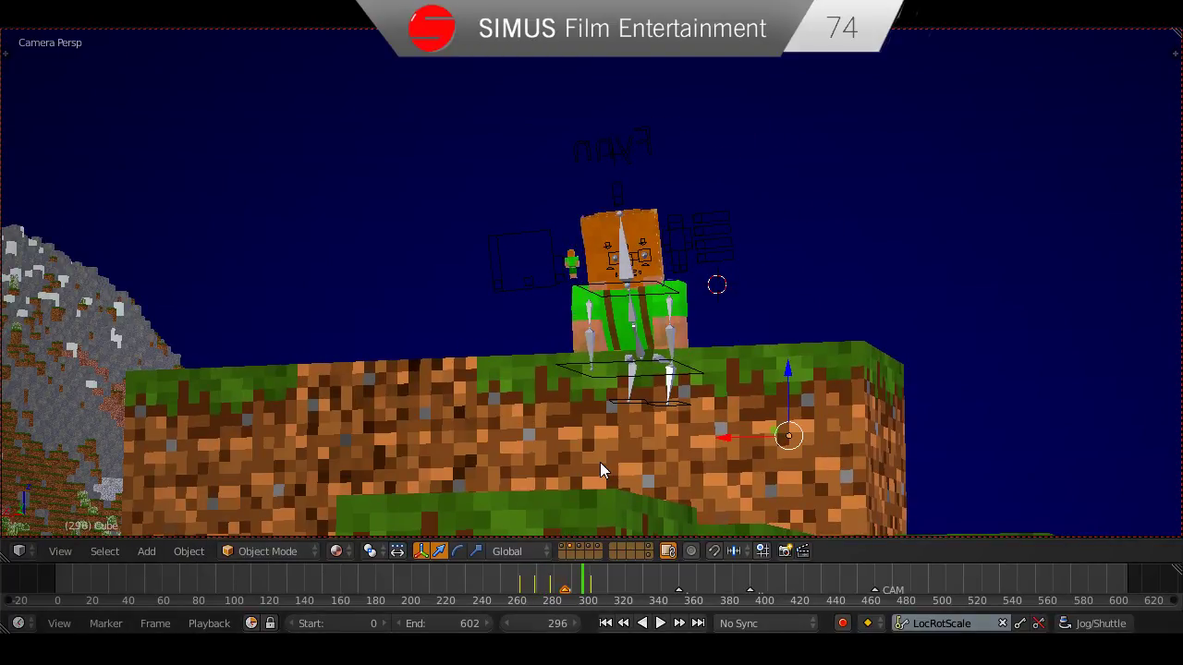
# At frame 290, place the helmet behind the dirt ledge with a free rotation and keyframe it there.
pyautogui.hotkey('alt', 'a')
pyautogui.hotkey('alt', 'a')
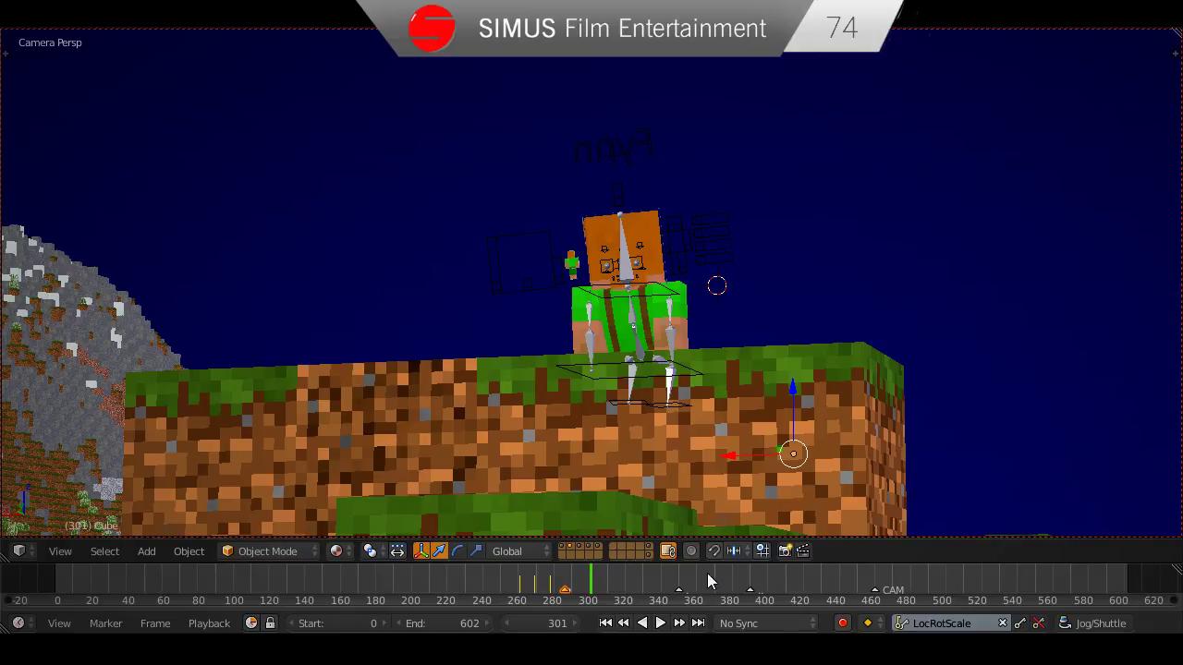
pyautogui.moveTo(647, 583); pyautogui.dragTo(573, 583)
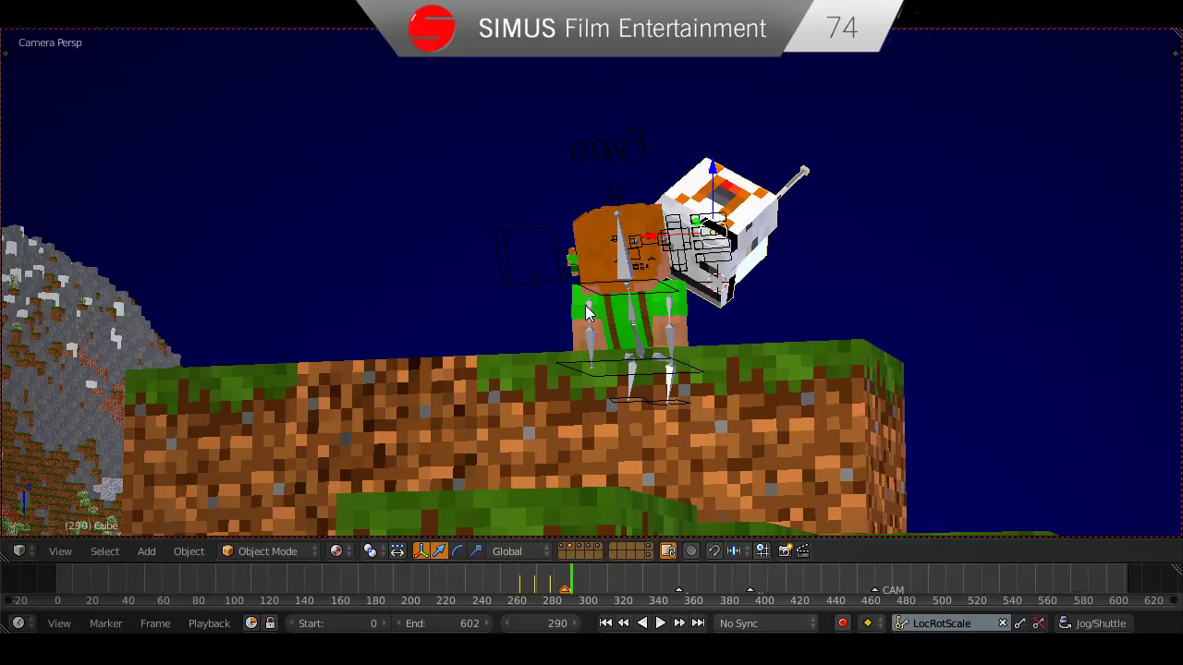
pyautogui.press('r')
pyautogui.press('r')
pyautogui.click(663, 225)
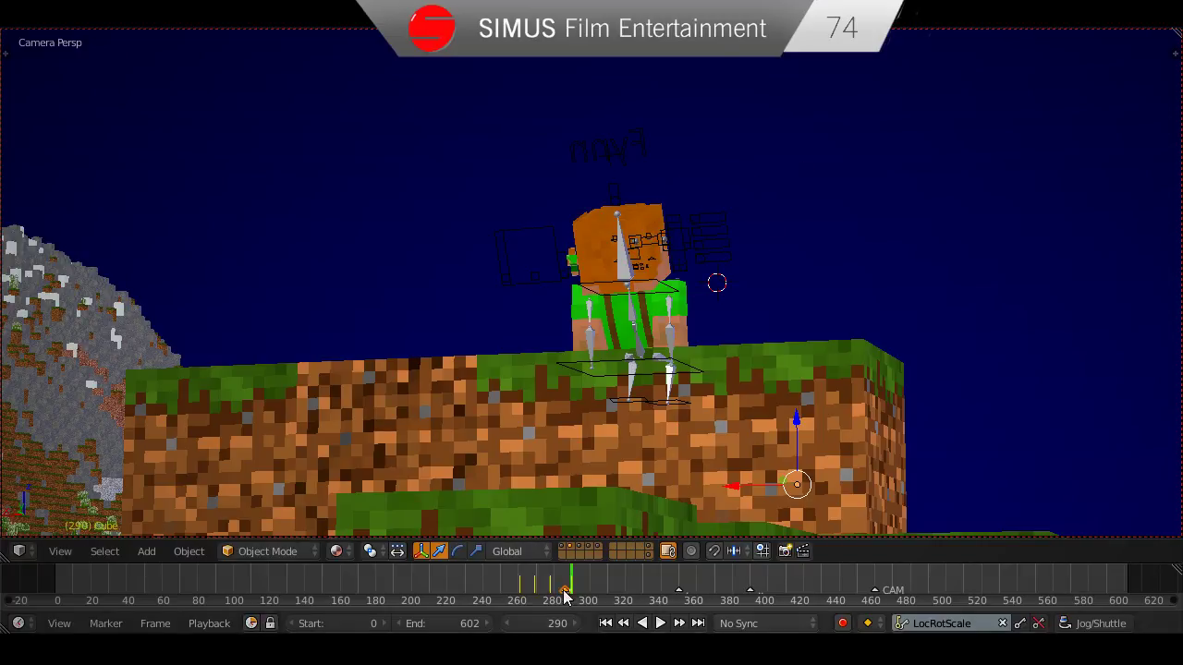
# Play back the quicker helmet drop through the scene camera and save the file.
pyautogui.hotkey('shift', 'alt', 'a')
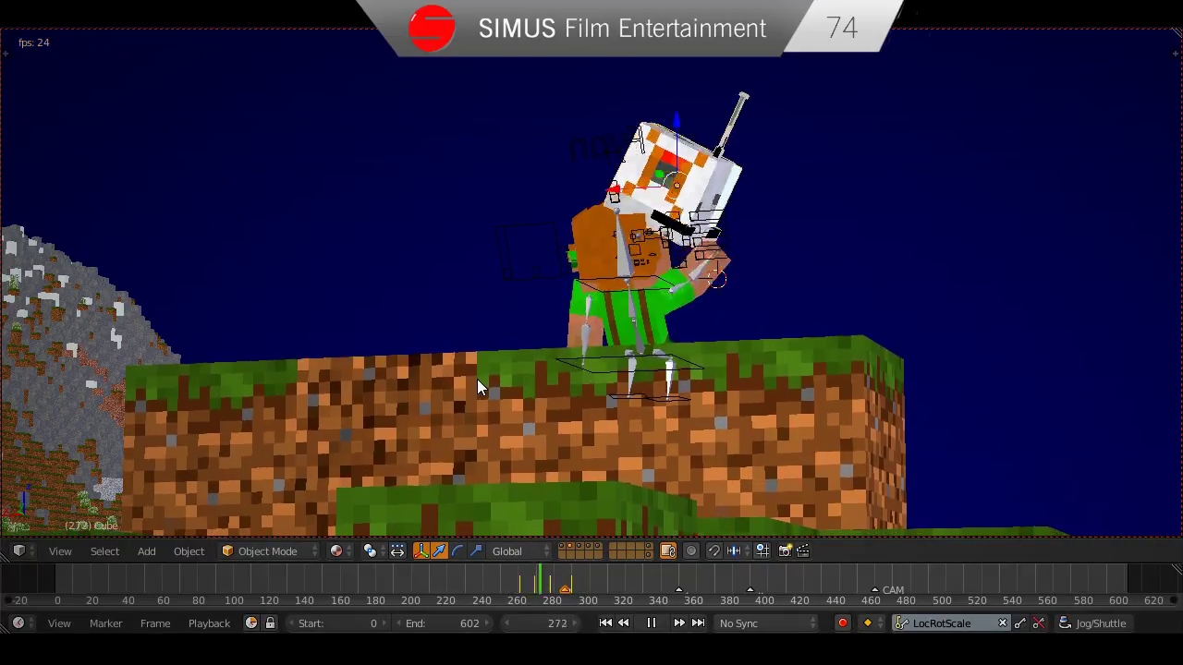
pyautogui.hotkey('alt', 'a')
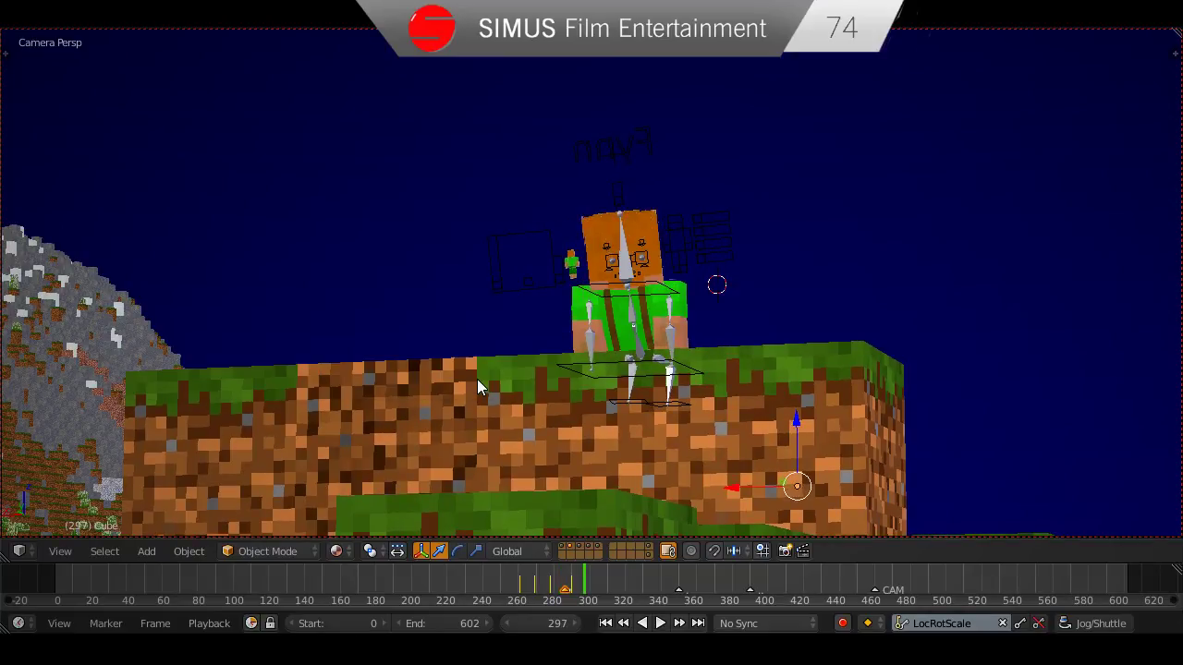
pyautogui.click(209, 622)
pyautogui.press('Escape')
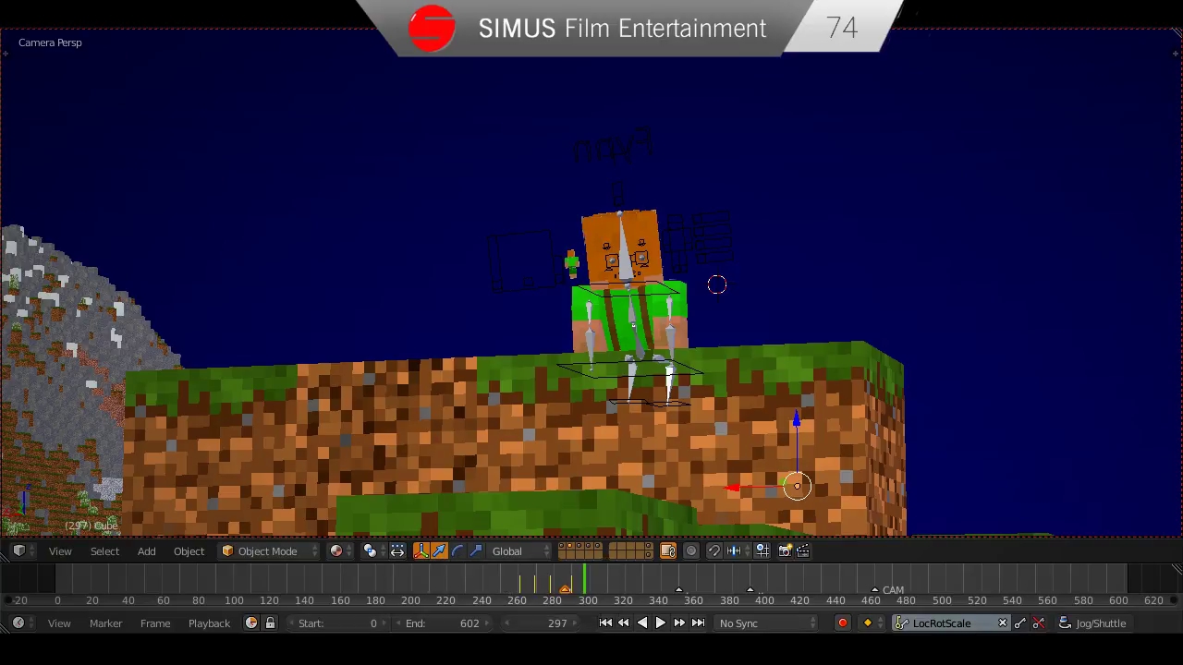
pyautogui.moveTo(582, 581); pyautogui.dragTo(536, 572)
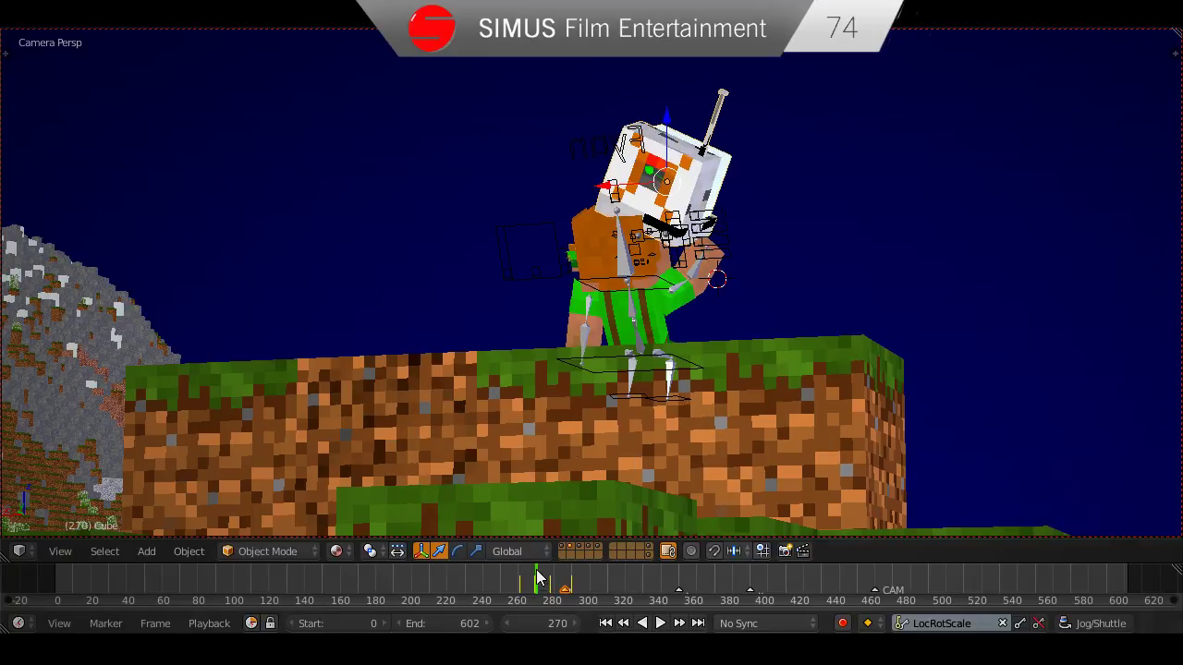
pyautogui.hotkey('ctrl', 's')
pyautogui.click(569, 416)
pyautogui.hotkey('alt', 'a')
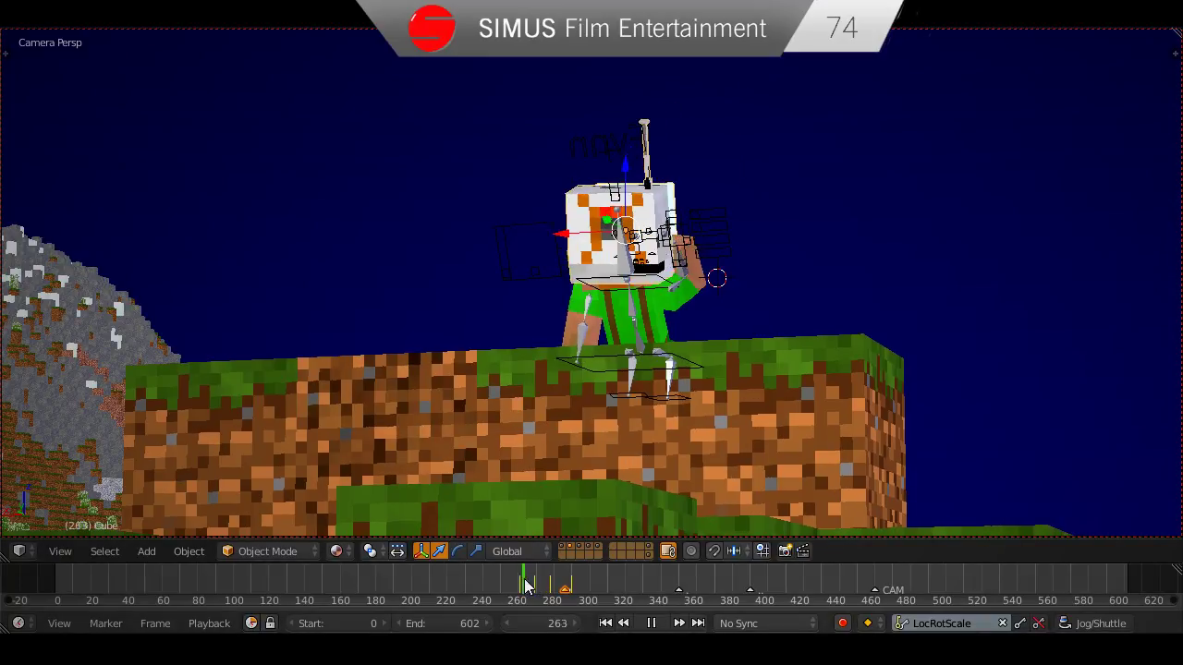
pyautogui.moveTo(552, 589); pyautogui.dragTo(506, 583)
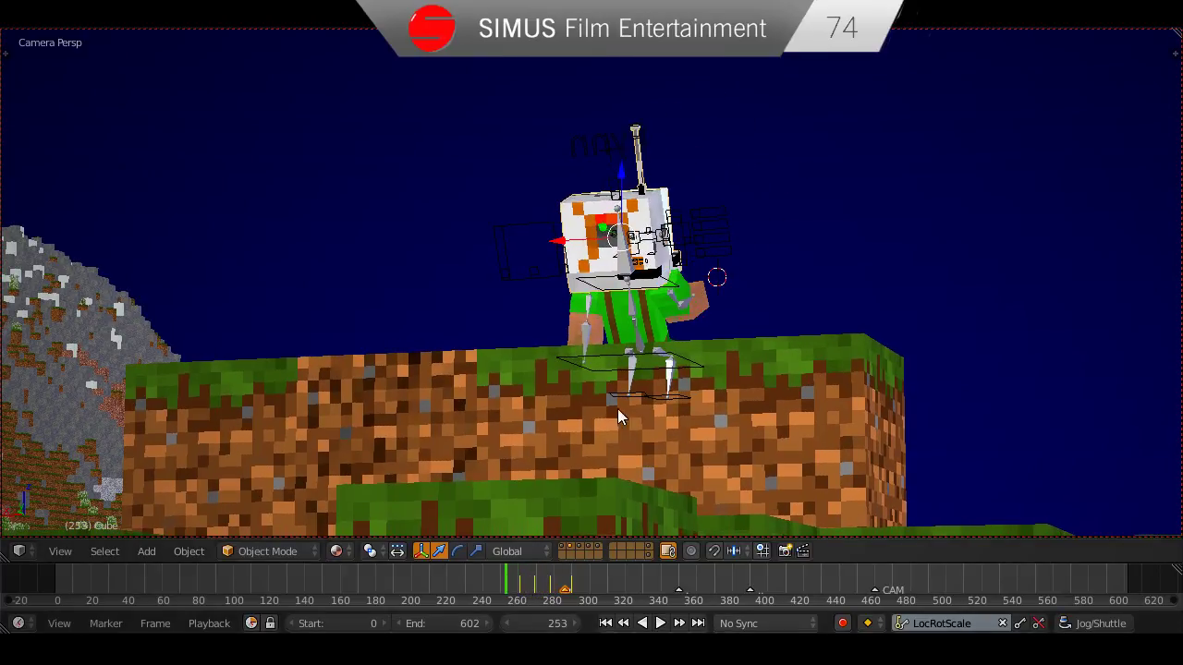
# Go to frame 261, leave the camera view, save, and enter Pose Mode with the upper right arm bone selected.
pyautogui.press('Right')
pyautogui.press('Right')
pyautogui.press('Right')
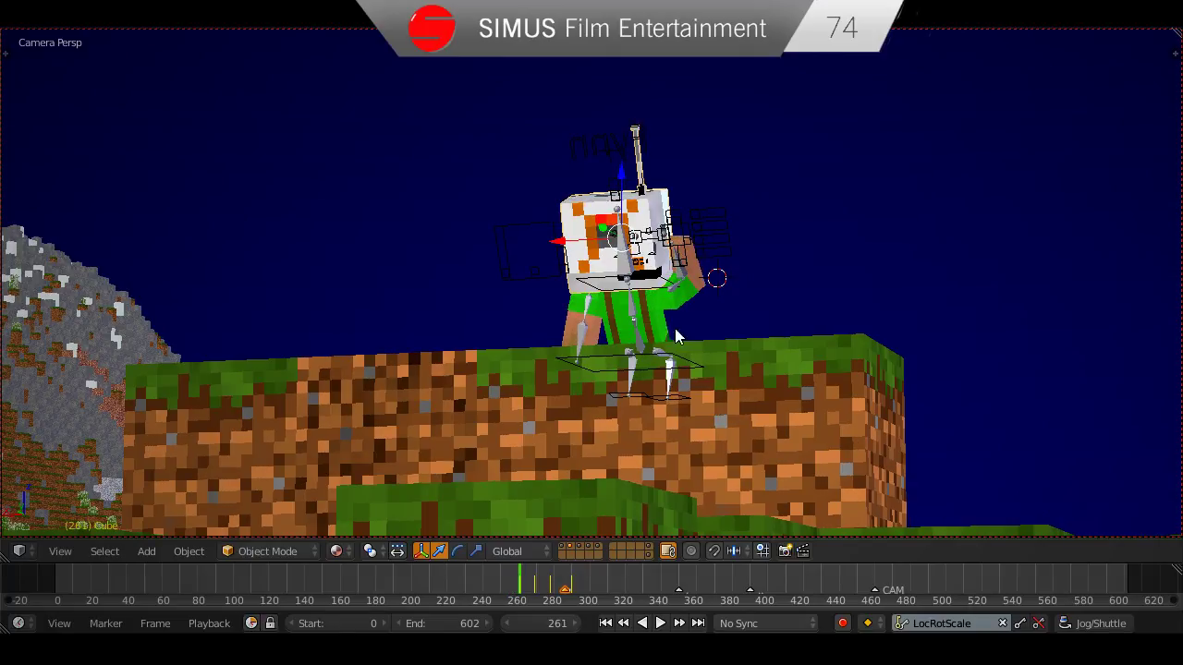
pyautogui.press('KP_0')
pyautogui.scroll(8, 306, 394)
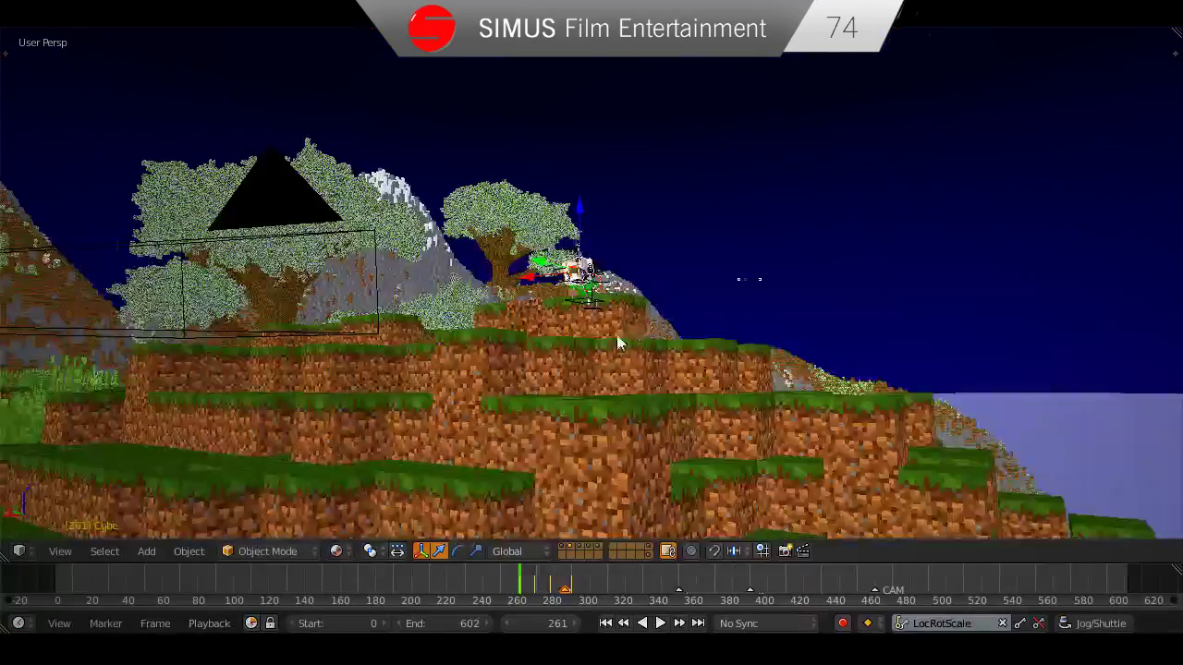
pyautogui.moveTo(618, 337); pyautogui.dragTo(575, 363, button='middle')
pyautogui.hotkey('ctrl', 's')
pyautogui.click(516, 330)
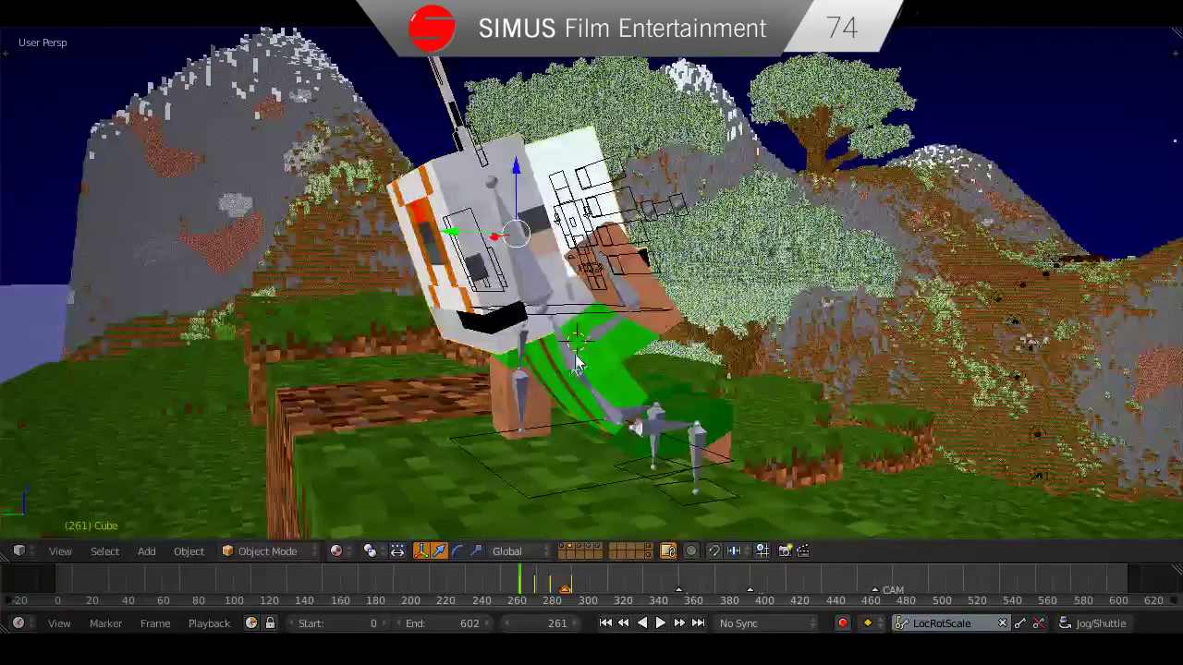
pyautogui.rightClick(612, 340)
pyautogui.hotkey('ctrl', 'Tab')
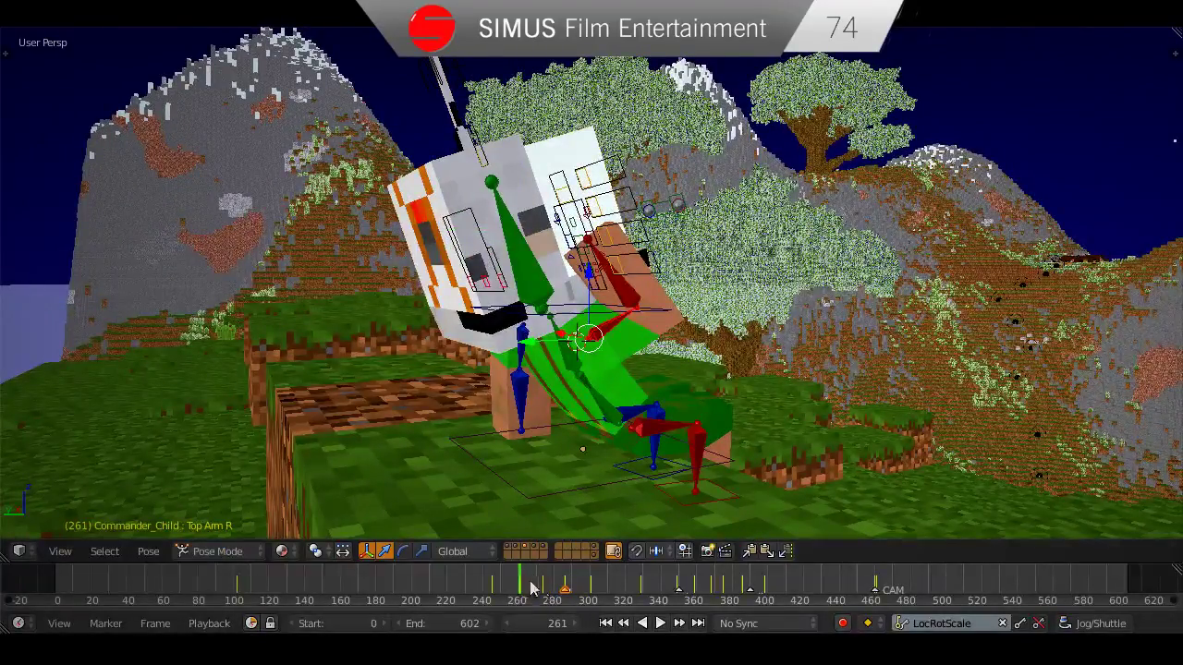
# At frame 274, rotate the upper right arm bone about its local Y axis and save the file.
pyautogui.moveTo(522, 588); pyautogui.dragTo(543, 589)
pyautogui.moveTo(557, 491); pyautogui.dragTo(687, 422, button='middle')
pyautogui.press('r')
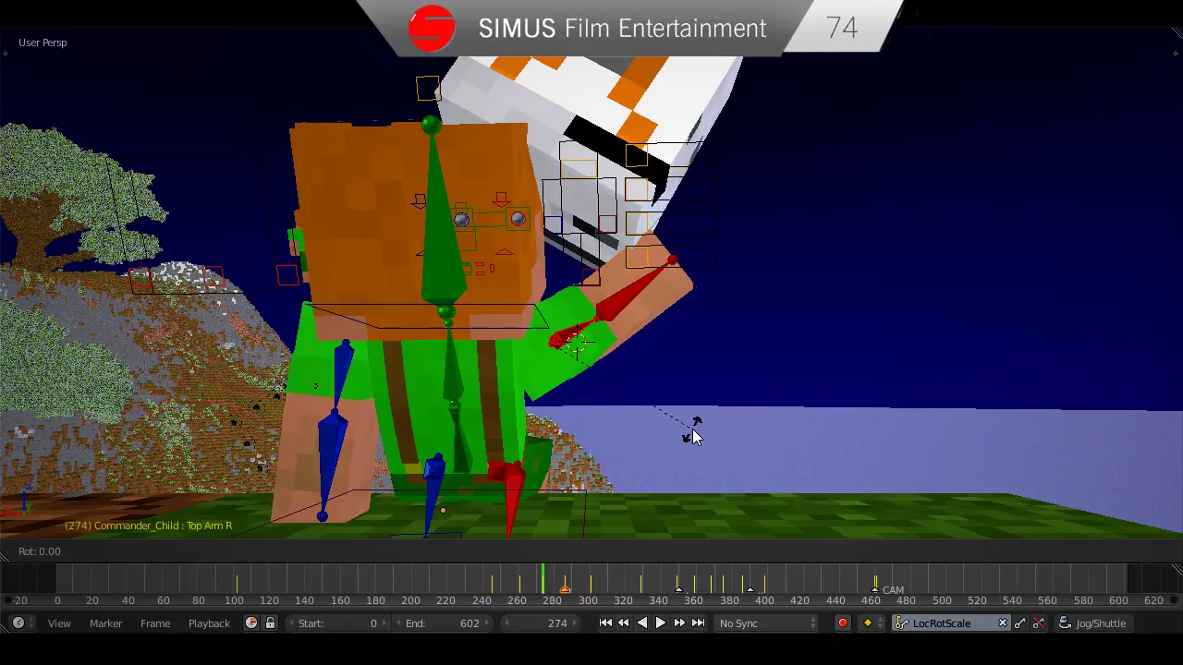
pyautogui.rightClick(634, 436)
pyautogui.moveTo(637, 436); pyautogui.dragTo(679, 451, button='middle')
pyautogui.press('r')
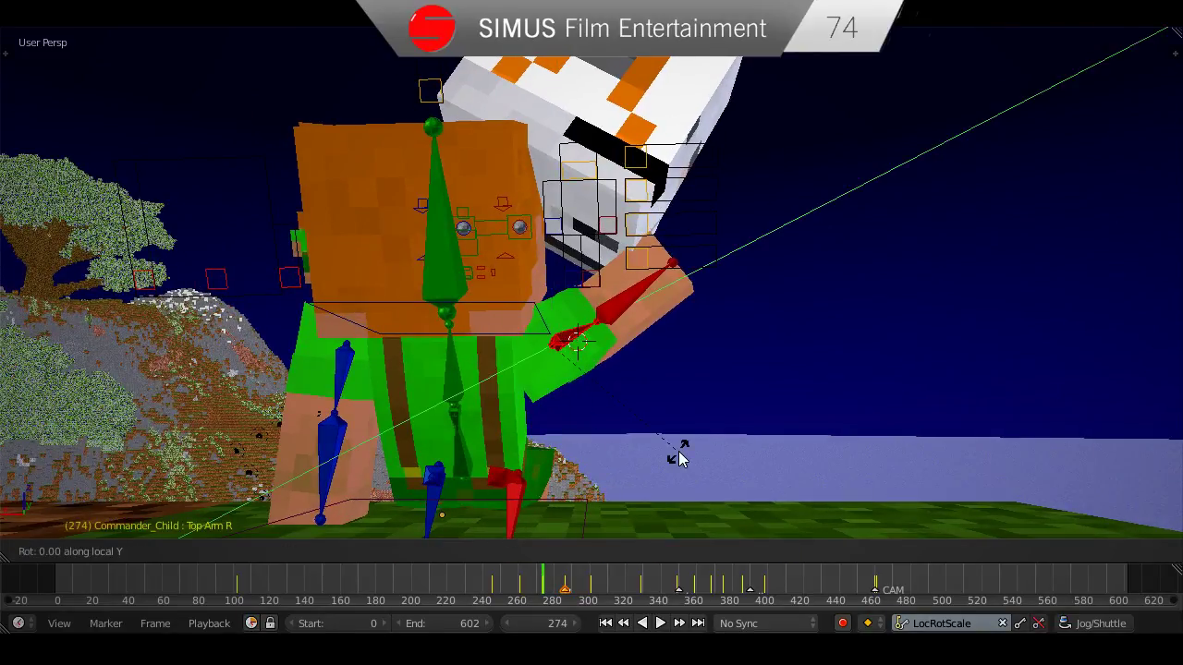
pyautogui.click(718, 409)
pyautogui.moveTo(718, 409); pyautogui.dragTo(622, 394, button='middle')
pyautogui.hotkey('ctrl', 's')
pyautogui.click(622, 394)
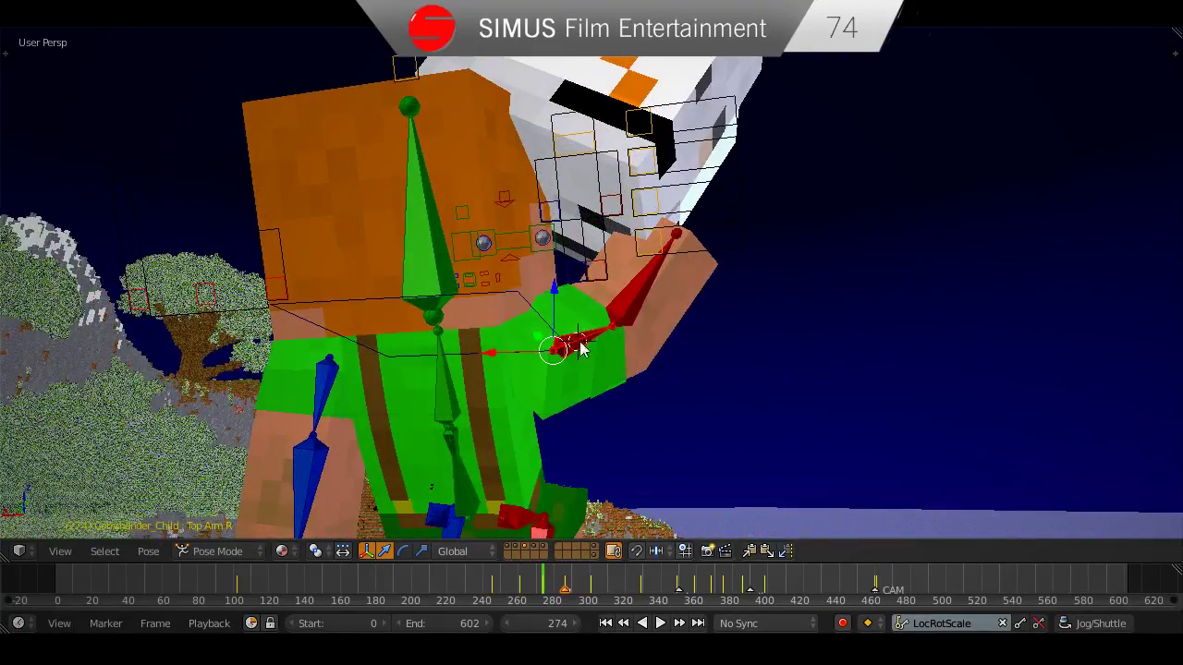
# Check the arm and helmet from other angles, save again and play the animation on to frame 281.
pyautogui.hotkey('ctrl', 's')
pyautogui.moveTo(579, 344); pyautogui.dragTo(583, 422, button='middle')
pyautogui.click(644, 331)
pyautogui.hotkey('ctrl', 's')
pyautogui.click(584, 422)
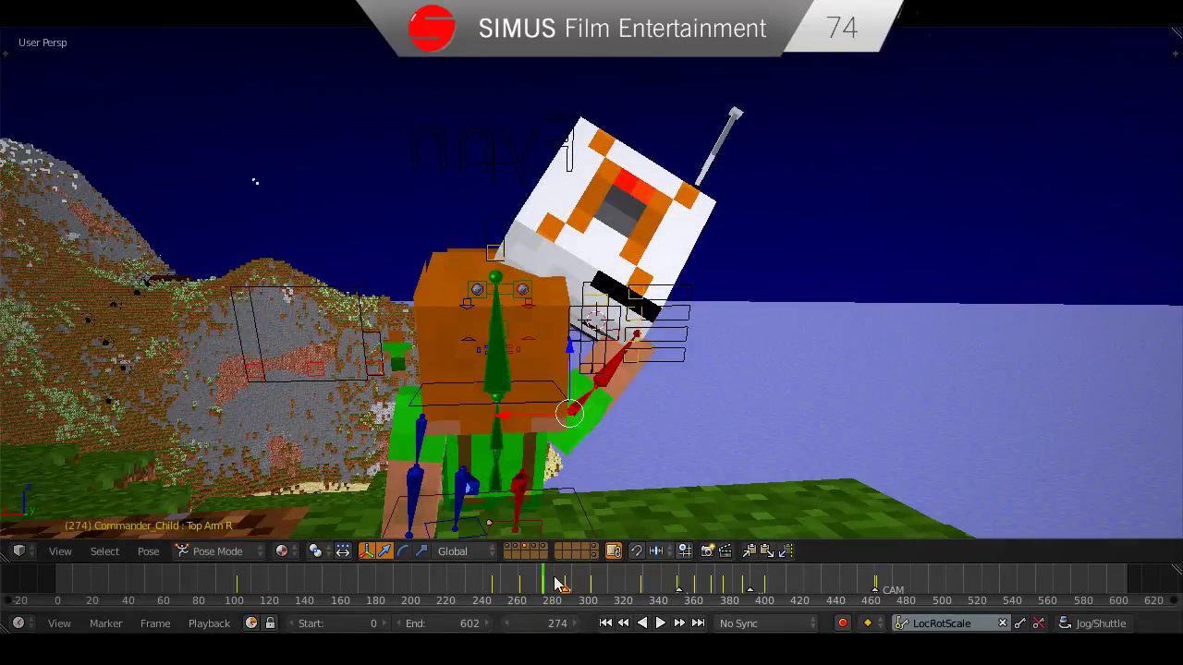
pyautogui.hotkey('alt', 'a')
pyautogui.hotkey('alt', 'a')
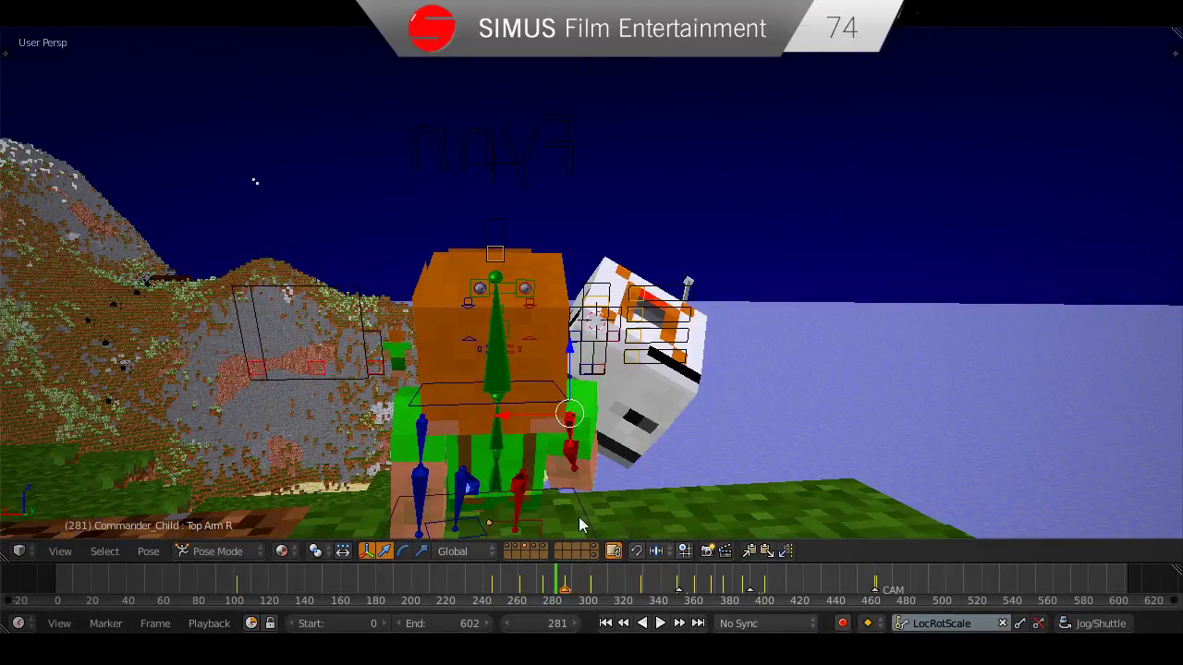
# Edit the helmet mesh: scale the selected face on its underside and delete it to open the helmet.
pyautogui.rightClick(675, 404)
pyautogui.scroll(4, 675, 404)
pyautogui.moveTo(674, 403); pyautogui.dragTo(640, 451, button='middle')
pyautogui.press('Tab')
pyautogui.rightClick(603, 459)
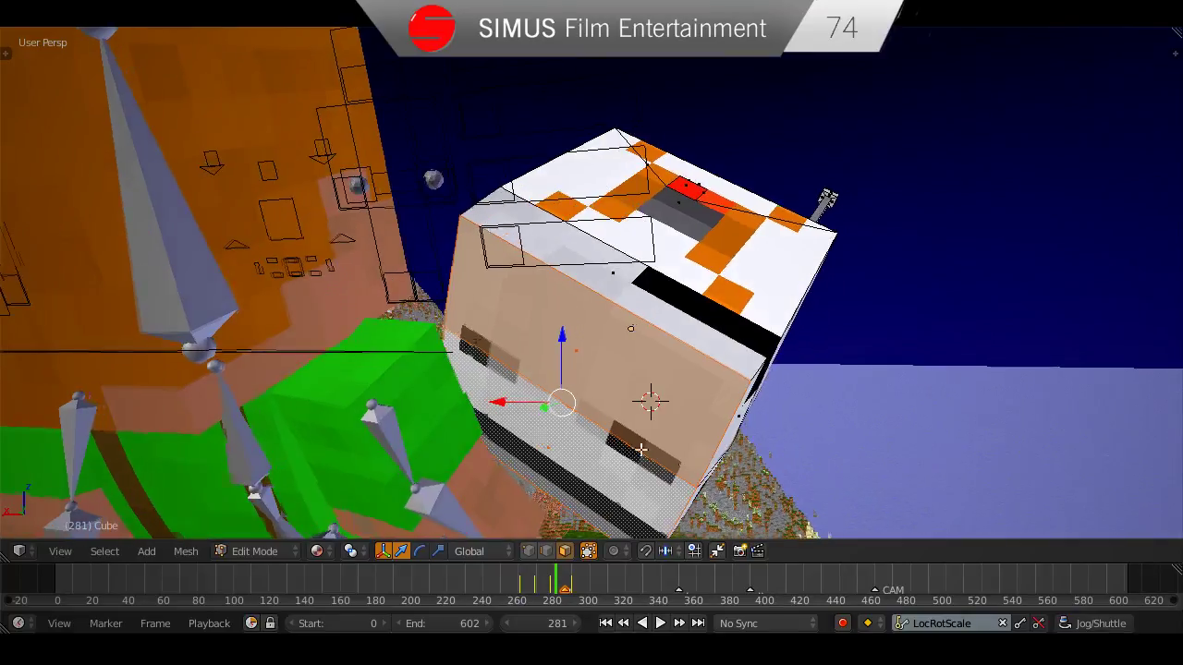
pyautogui.rightClick(730, 466)
pyautogui.press('s')
pyautogui.click(717, 453)
pyautogui.moveTo(724, 453); pyautogui.dragTo(678, 418, button='middle')
pyautogui.press('x')
pyautogui.click(686, 432)
# Delete the remaining faces closing the helmet's underside, return to Object Mode and save the file.
pyautogui.rightClick(633, 412)
pyautogui.moveTo(603, 429)
pyautogui.mouseDown(button='middle')
pyautogui.moveTo(607, 444)
pyautogui.moveTo(583, 452)
pyautogui.moveTo(619, 440)
pyautogui.mouseUp(button='middle')
pyautogui.keyDown('shift'); pyautogui.rightClick(608, 446); pyautogui.keyUp('shift')
pyautogui.press('x')
pyautogui.click(615, 443)
pyautogui.press('Tab')
pyautogui.hotkey('ctrl', 's')
pyautogui.click(583, 450)
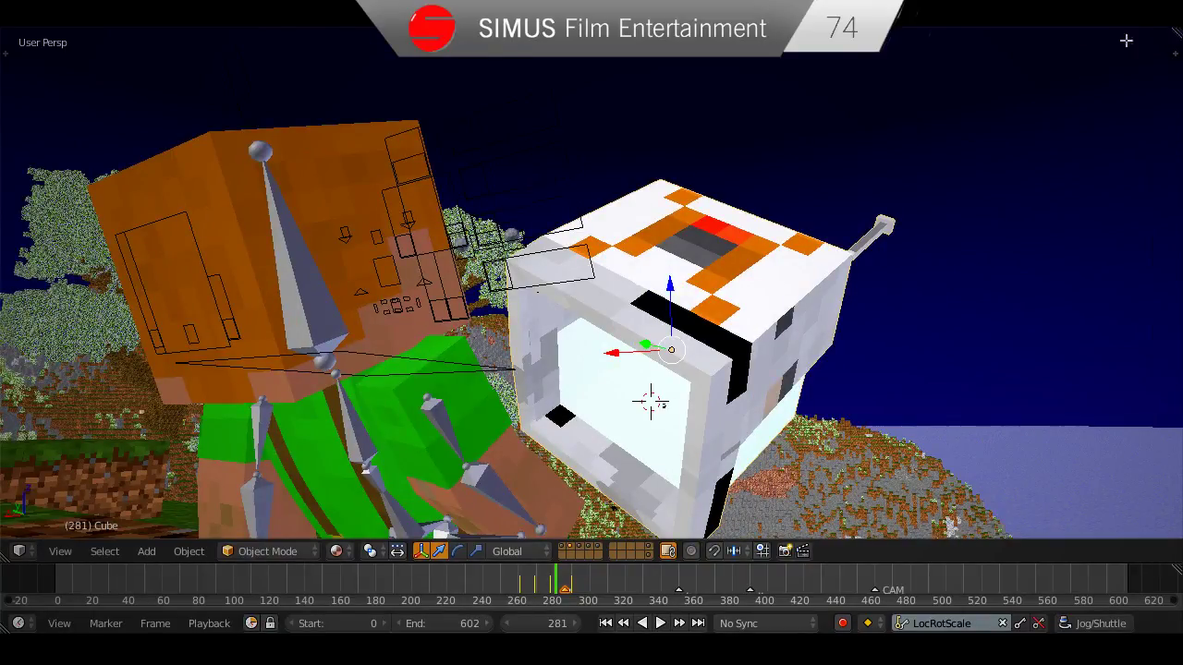
# Split the 3D view, turn the new area into a Properties editor and show the helmet's materials.
pyautogui.moveTo(1125, 41); pyautogui.dragTo(802, 55)
pyautogui.click(823, 552)
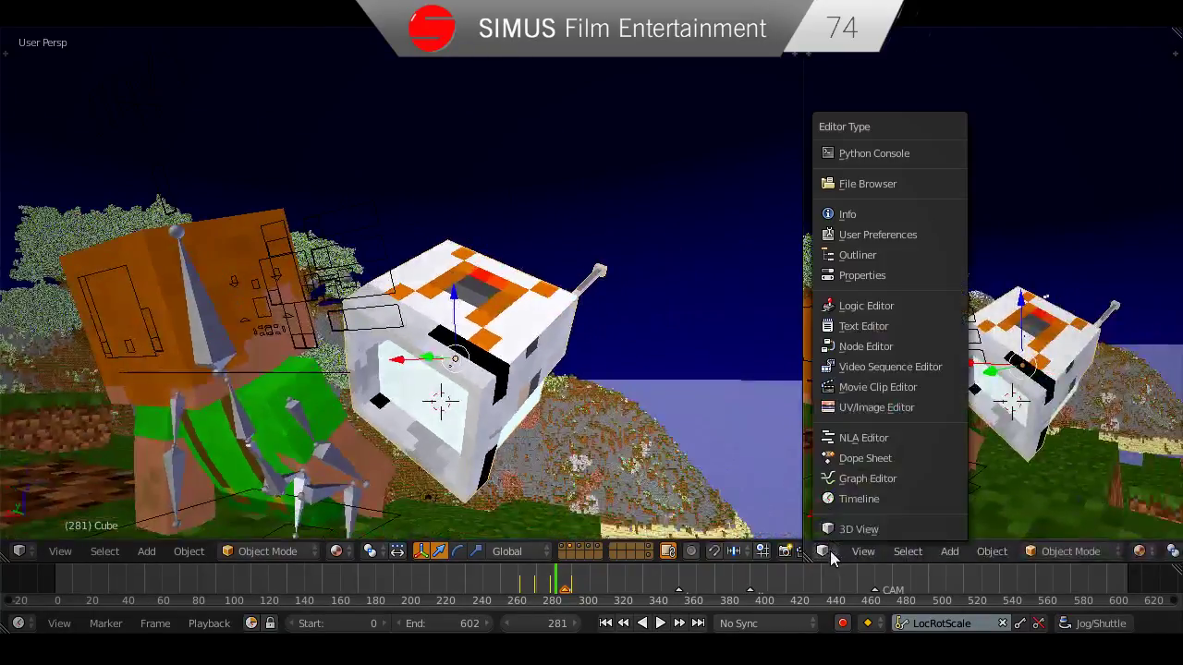
pyautogui.click(860, 277)
pyautogui.click(1005, 39)
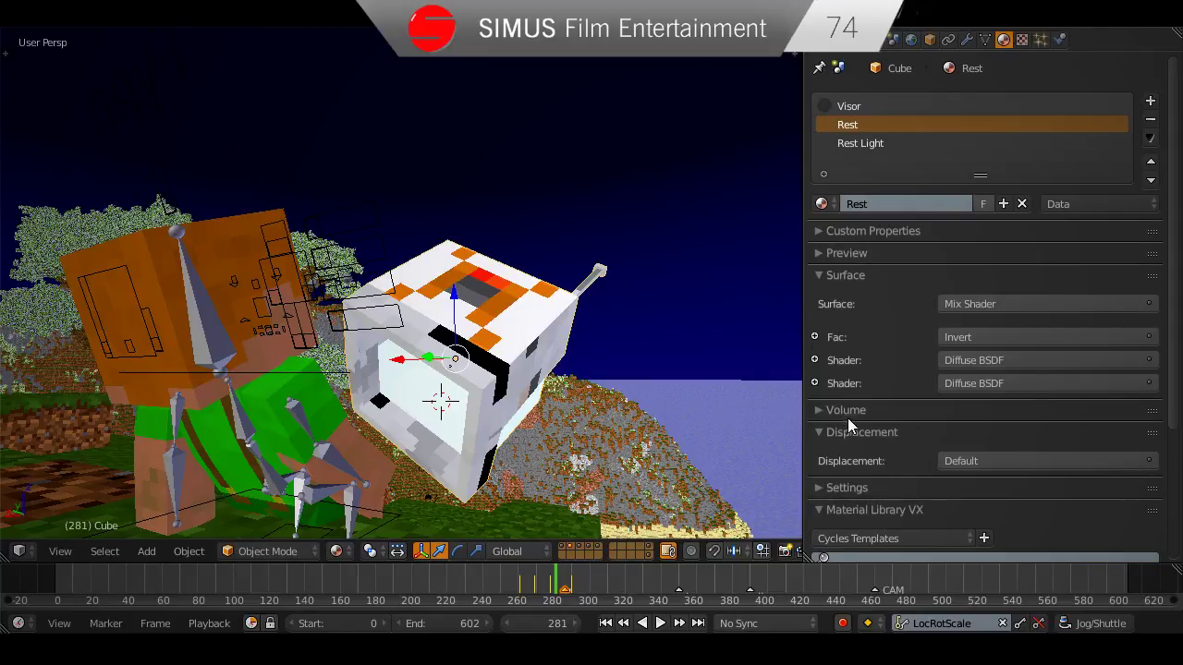
# Set the Viewport Alpha of the helmet's Visor material to Alpha Clip.
pyautogui.click(877, 486)
pyautogui.scroll(-3, 892, 477)
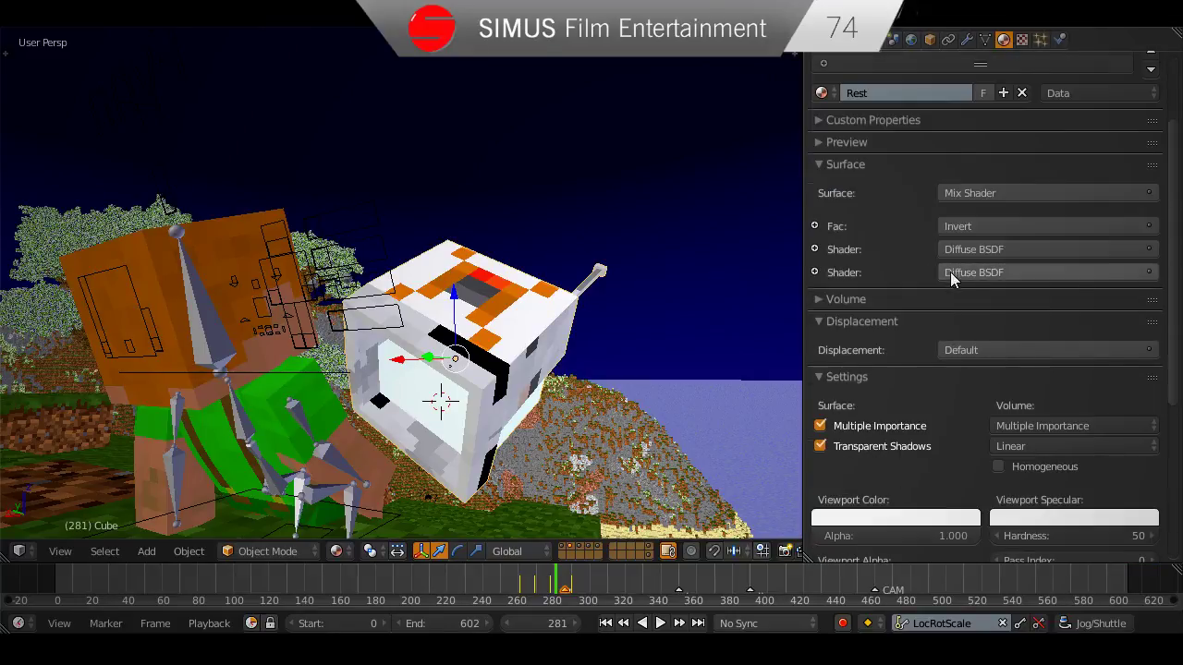
pyautogui.scroll(3, 951, 272)
pyautogui.scroll(-9, 912, 415)
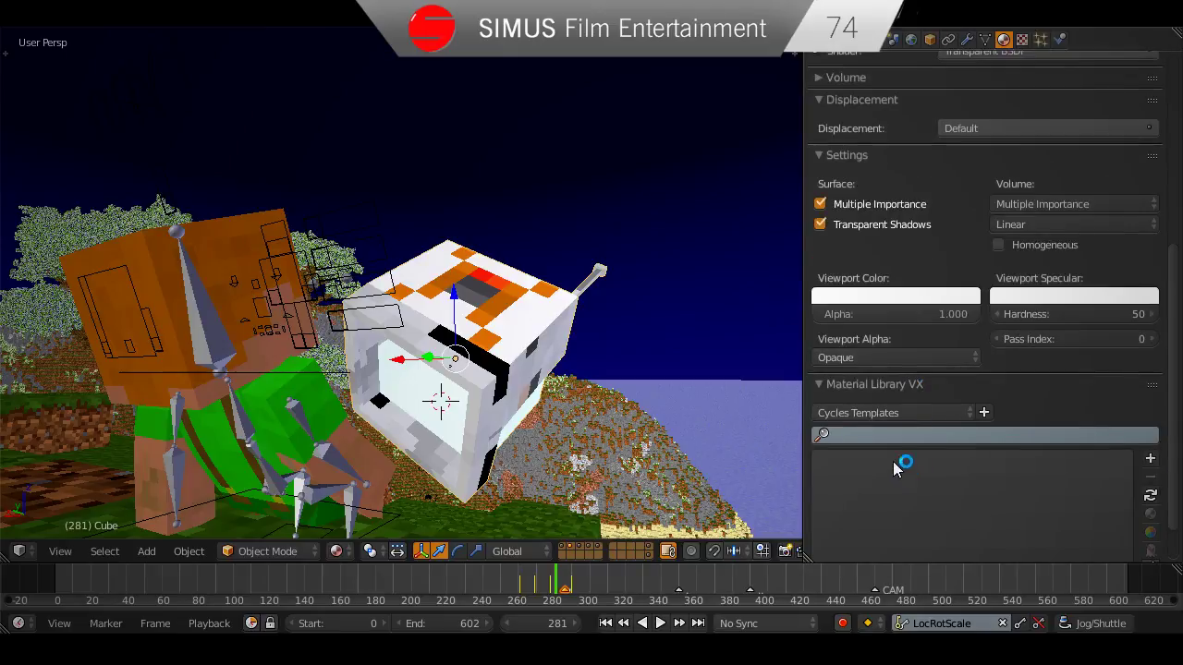
pyautogui.click(888, 360)
pyautogui.click(851, 315)
pyautogui.click(841, 356)
pyautogui.click(843, 294)
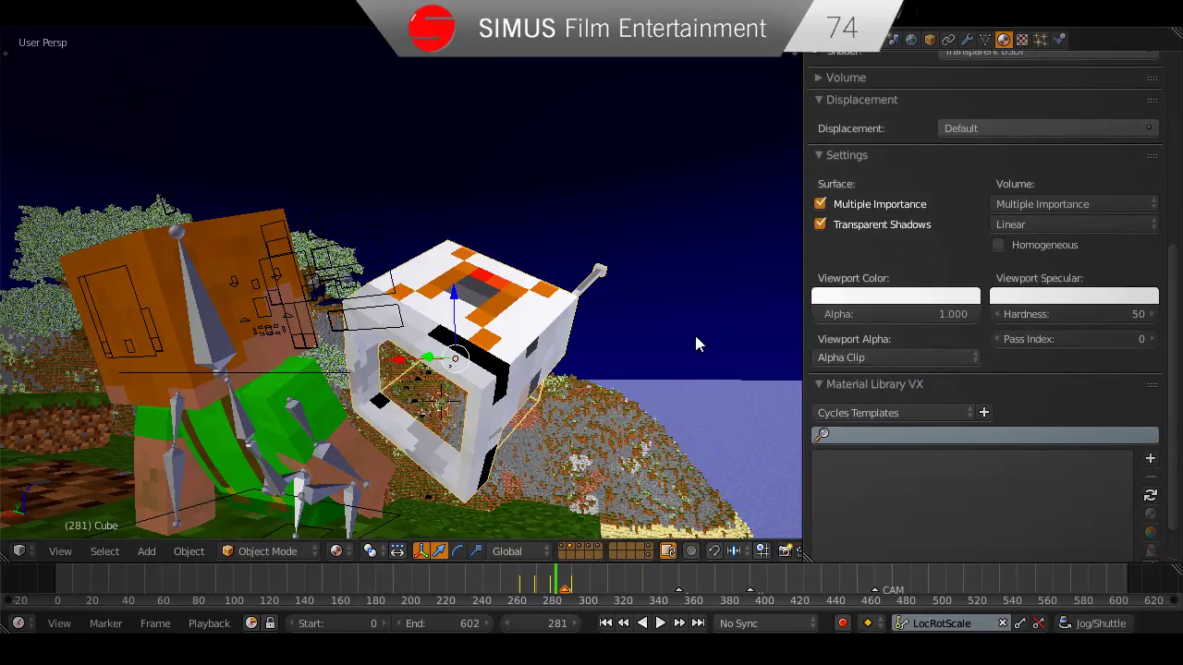
# Inspect the transparent visor, close the Properties area and play back the helmet animation around frame 258.
pyautogui.moveTo(694, 332); pyautogui.dragTo(592, 361, button='middle')
pyautogui.scroll(8, 911, 262)
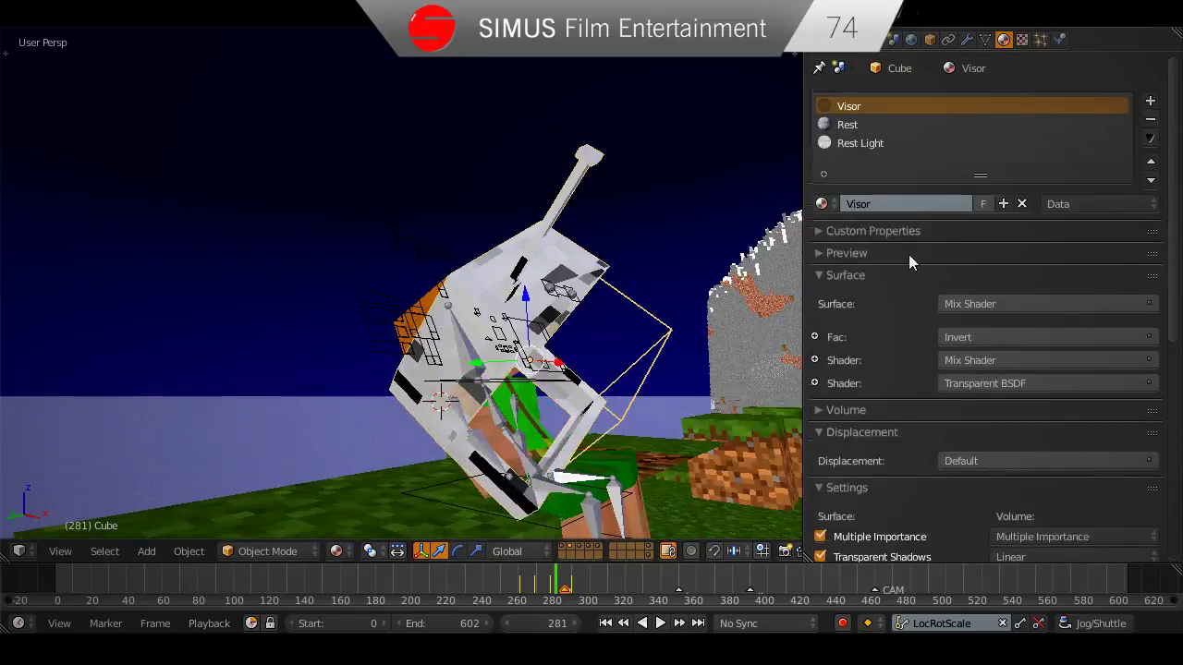
pyautogui.moveTo(797, 35); pyautogui.dragTo(904, 211)
pyautogui.moveTo(610, 365); pyautogui.dragTo(832, 389, button='middle')
pyautogui.hotkey('shift', 'alt', 'a')
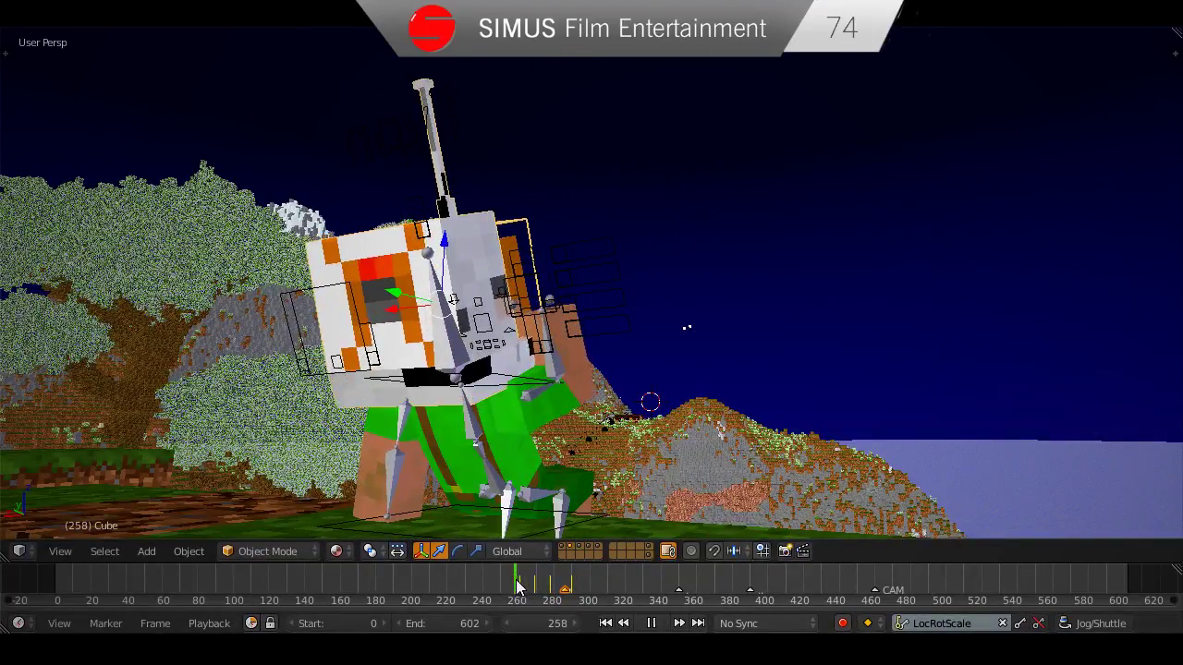
pyautogui.hotkey('shift', 'alt', 'a')
# Save the file and, at frame 261, rotate the upper right arm bone about 32° around the global X axis.
pyautogui.moveTo(536, 462); pyautogui.dragTo(527, 436, button='middle')
pyautogui.hotkey('ctrl', 's')
pyautogui.keyDown('shift'); pyautogui.moveTo(522, 391); pyautogui.dragTo(553, 417, button='middle'); pyautogui.keyUp('shift')
pyautogui.scroll(1, 579, 403)
pyautogui.hotkey('ctrl', 's')
pyautogui.click(555, 418)
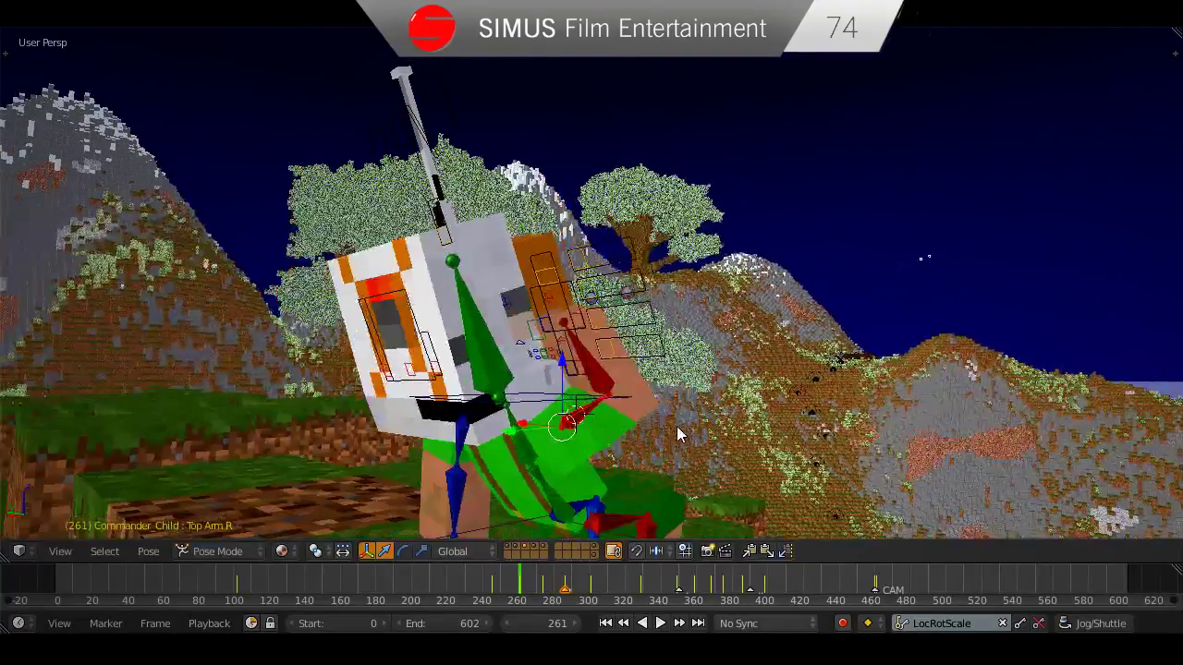
pyautogui.press('r')
pyautogui.press('x')
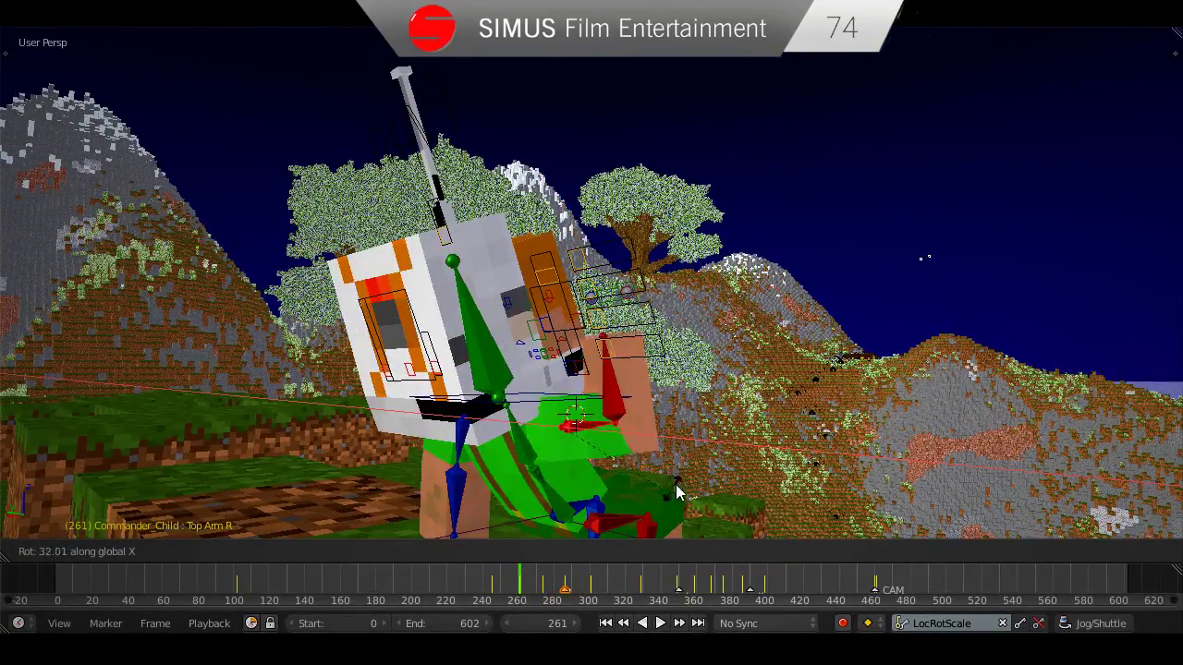
pyautogui.click(684, 492)
# Select the lower right arm bone and rotate it freely so the hand reaches the helmet's edge.
pyautogui.moveTo(684, 493); pyautogui.dragTo(670, 407, button='middle')
pyautogui.scroll(3, 634, 381)
pyautogui.rightClick(669, 407)
pyautogui.press('r')
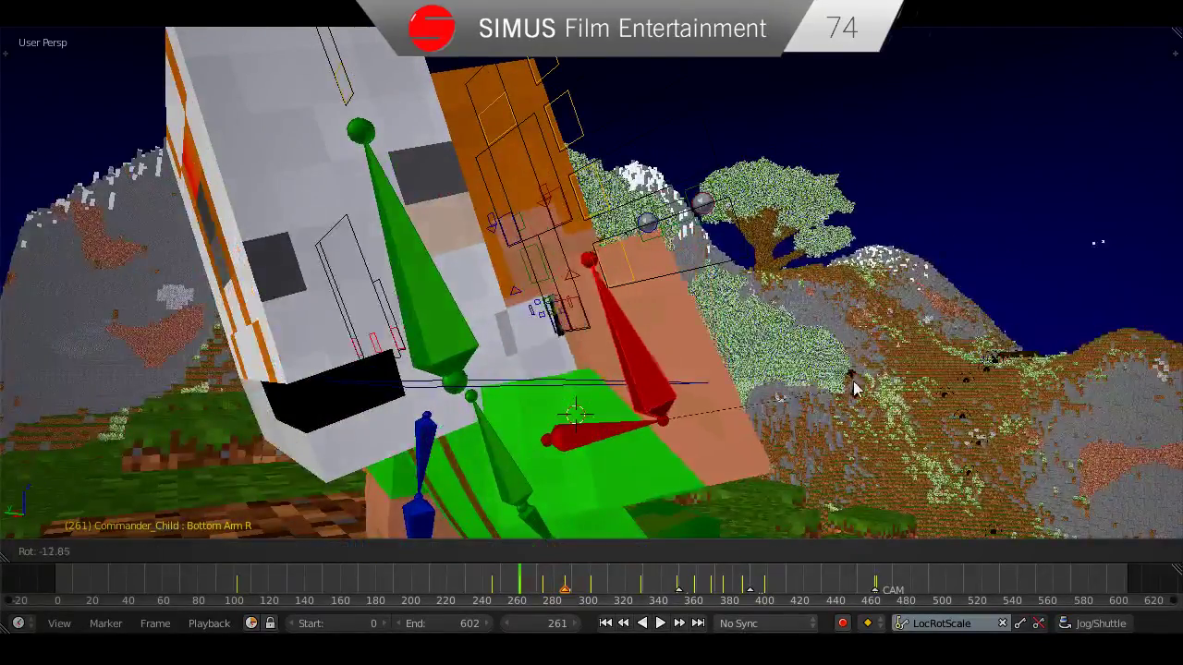
pyautogui.click(852, 319)
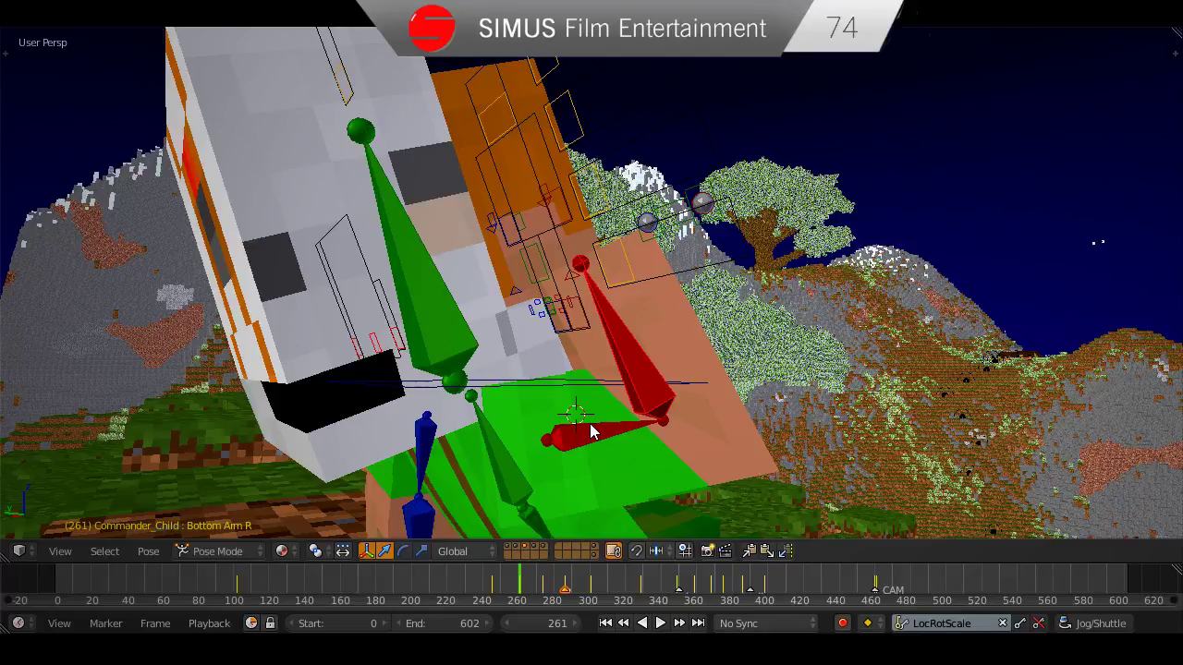
# Select the upper right arm bone again and readjust its rotation around the X axis.
pyautogui.rightClick(589, 427)
pyautogui.moveTo(590, 427); pyautogui.dragTo(647, 430, button='middle')
pyautogui.scroll(-3, 597, 461)
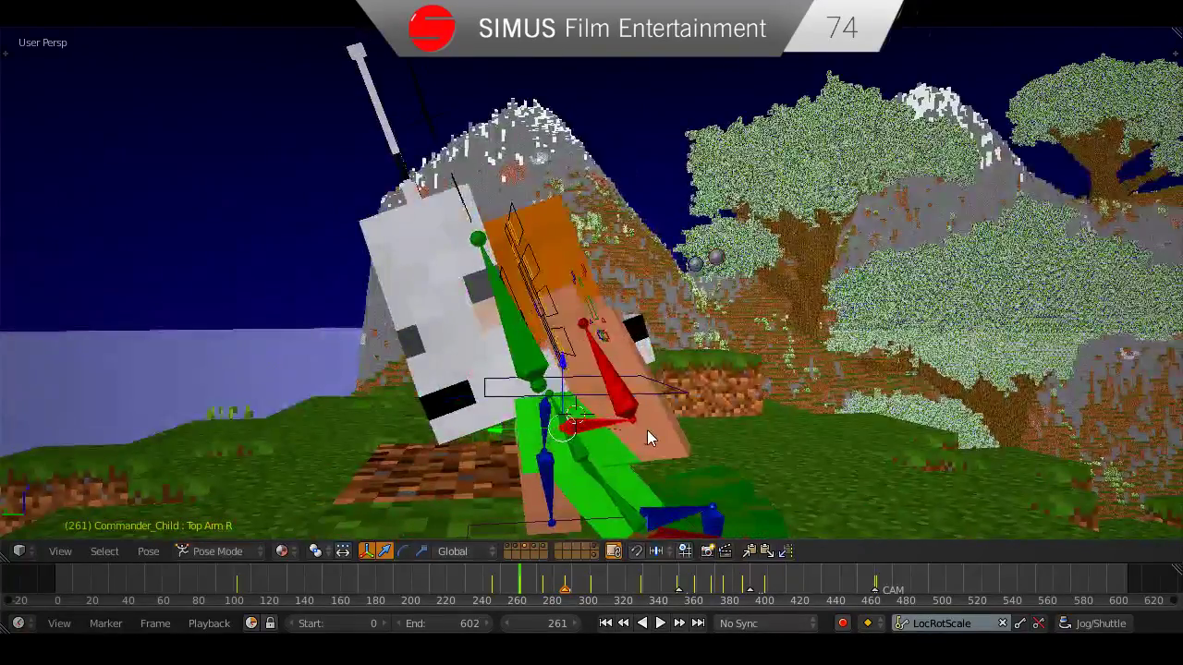
pyautogui.press('r')
pyautogui.press('x')
pyautogui.click(628, 478)
# Select all bones of the character's rig at frame 261 and save over the existing file.
pyautogui.moveTo(624, 480); pyautogui.dragTo(657, 456, button='middle')
pyautogui.press('a')
pyautogui.press('a')
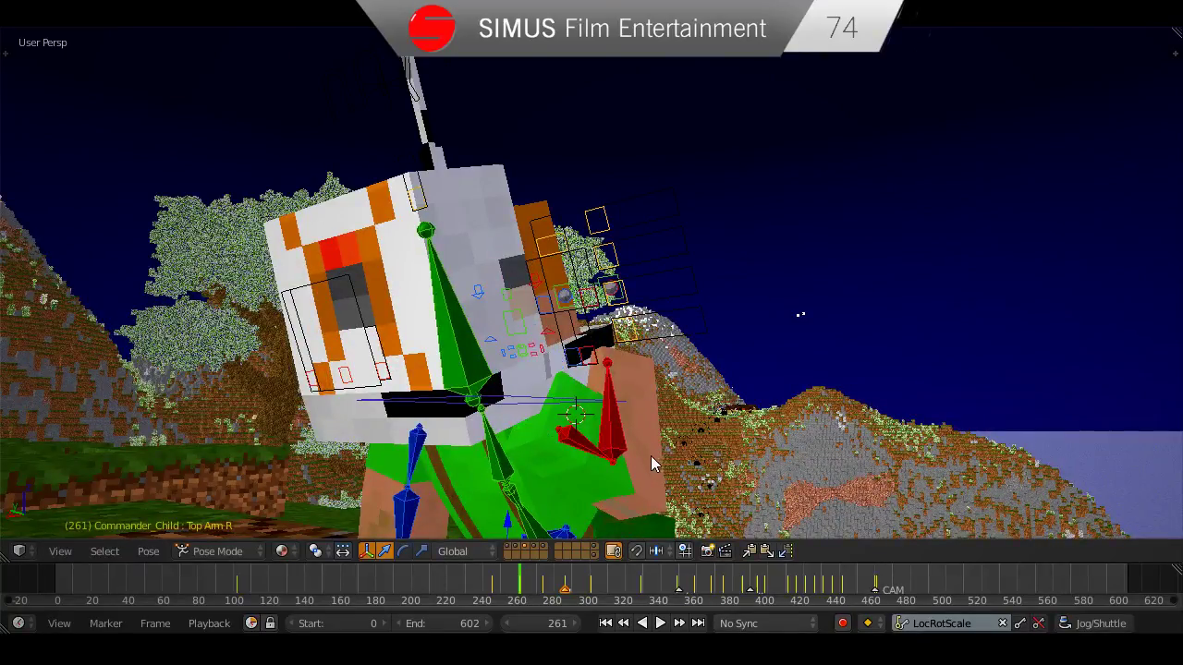
pyautogui.moveTo(566, 451); pyautogui.dragTo(579, 446, button='middle')
pyautogui.hotkey('ctrl', 's')
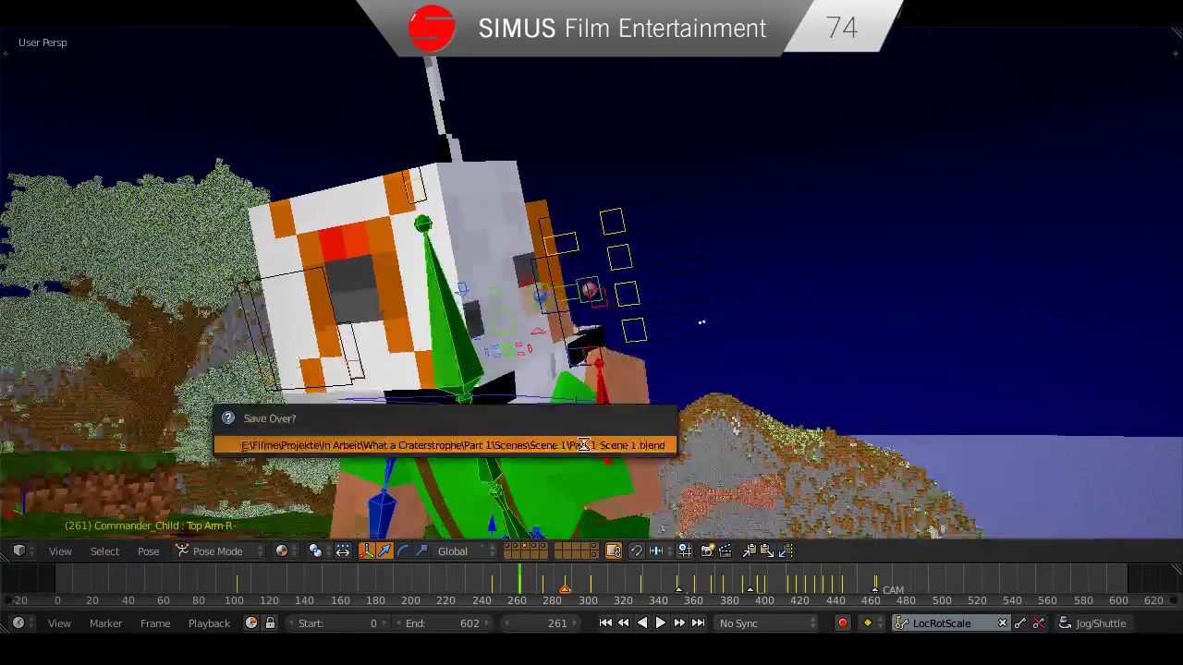
pyautogui.click(579, 445)
# Select the helmet at its keyframe just before frame 270 and move it slightly to fit the raised hand.
pyautogui.moveTo(512, 585); pyautogui.dragTo(535, 584)
pyautogui.rightClick(612, 221)
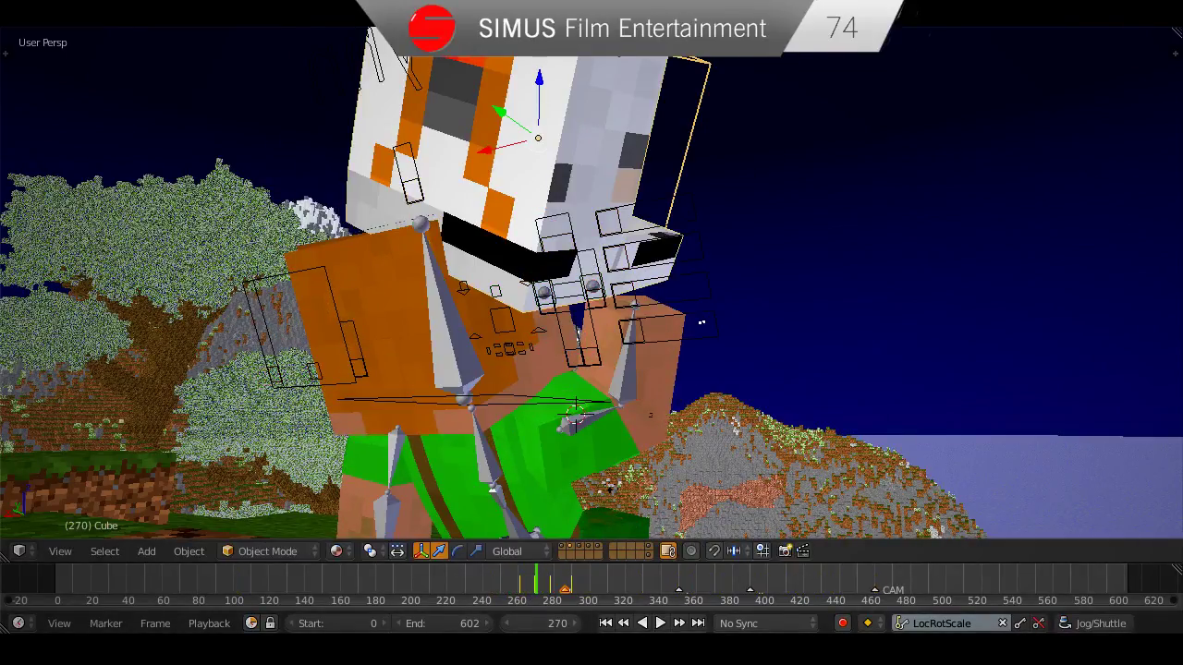
pyautogui.press('Left')
pyautogui.moveTo(641, 343)
pyautogui.mouseDown(button='middle')
pyautogui.moveTo(625, 338)
pyautogui.moveTo(638, 354)
pyautogui.mouseUp(button='middle')
pyautogui.press('g')
pyautogui.click(625, 361)
# Save over the existing file and play the helmet removal through the camera from about frame 220.
pyautogui.hotkey('alt', 'a')
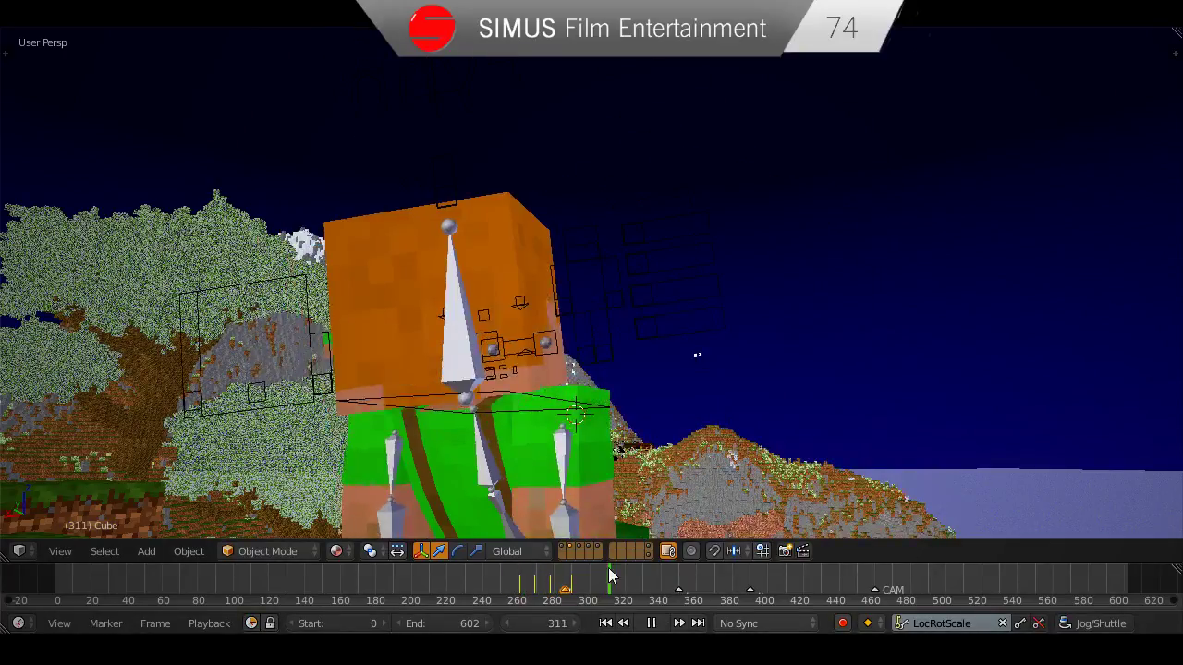
pyautogui.press('Escape')
pyautogui.press('KP_0')
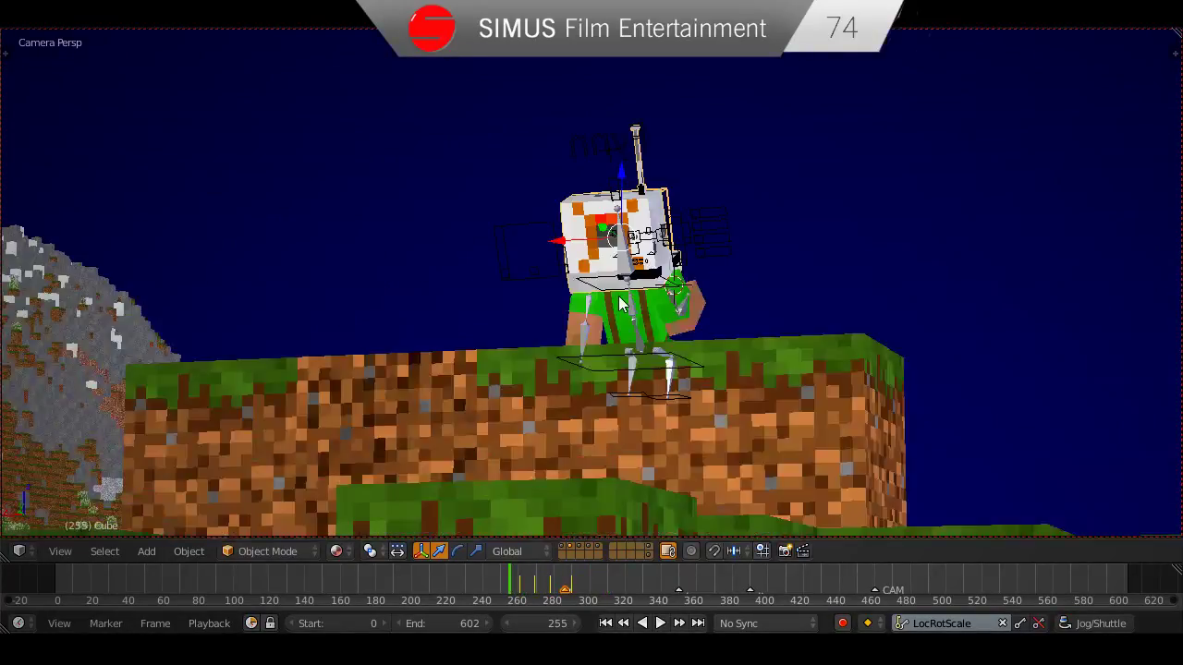
pyautogui.hotkey('ctrl', 's')
pyautogui.click(616, 296)
pyautogui.click(450, 580)
pyautogui.hotkey('alt', 'a')
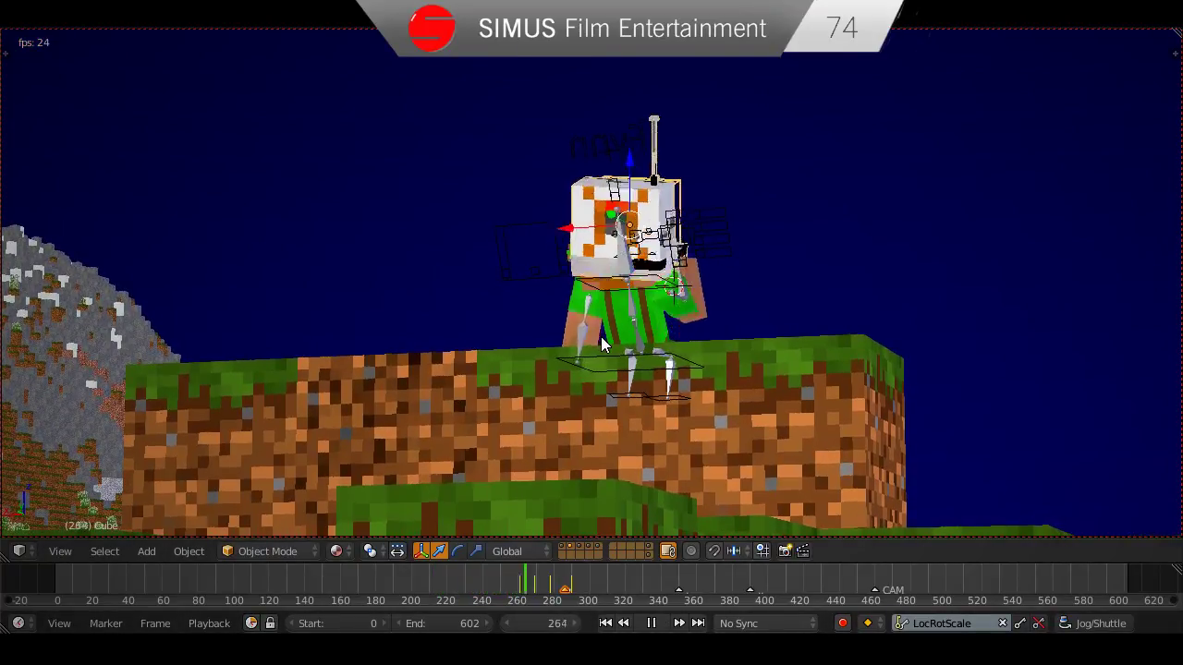
pyautogui.hotkey('alt', 'a')
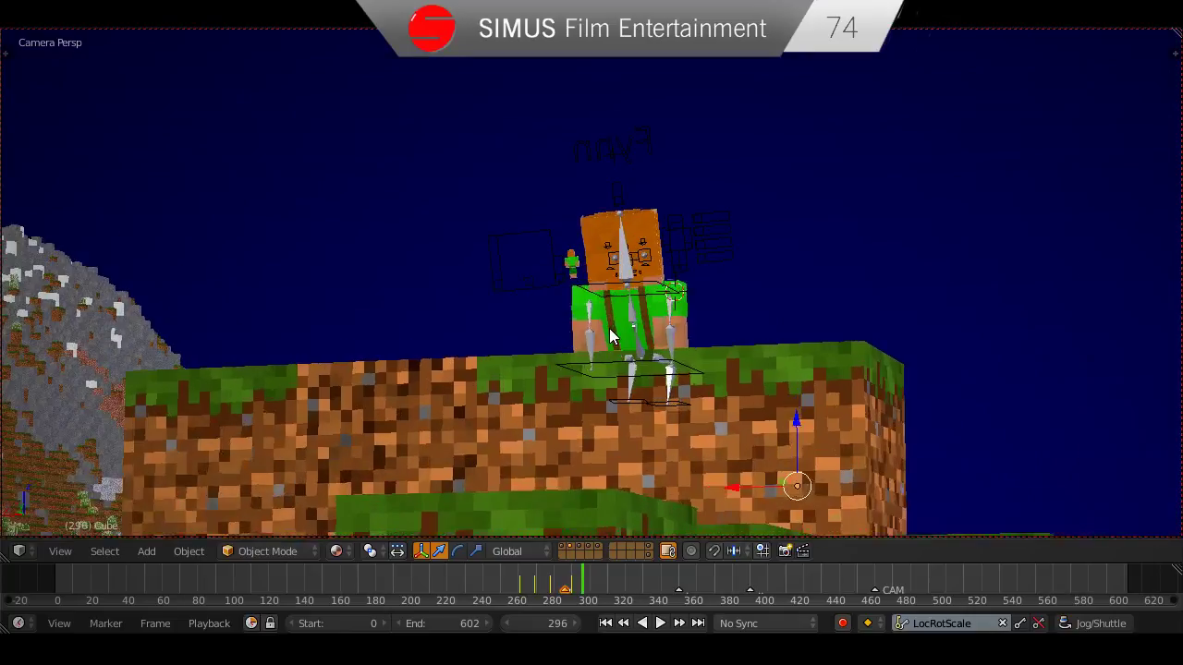
# Select the rig's head bone in Pose Mode, go to frame 274 and save over the existing file.
pyautogui.rightClick(624, 257)
pyautogui.hotkey('ctrl', 'Tab')
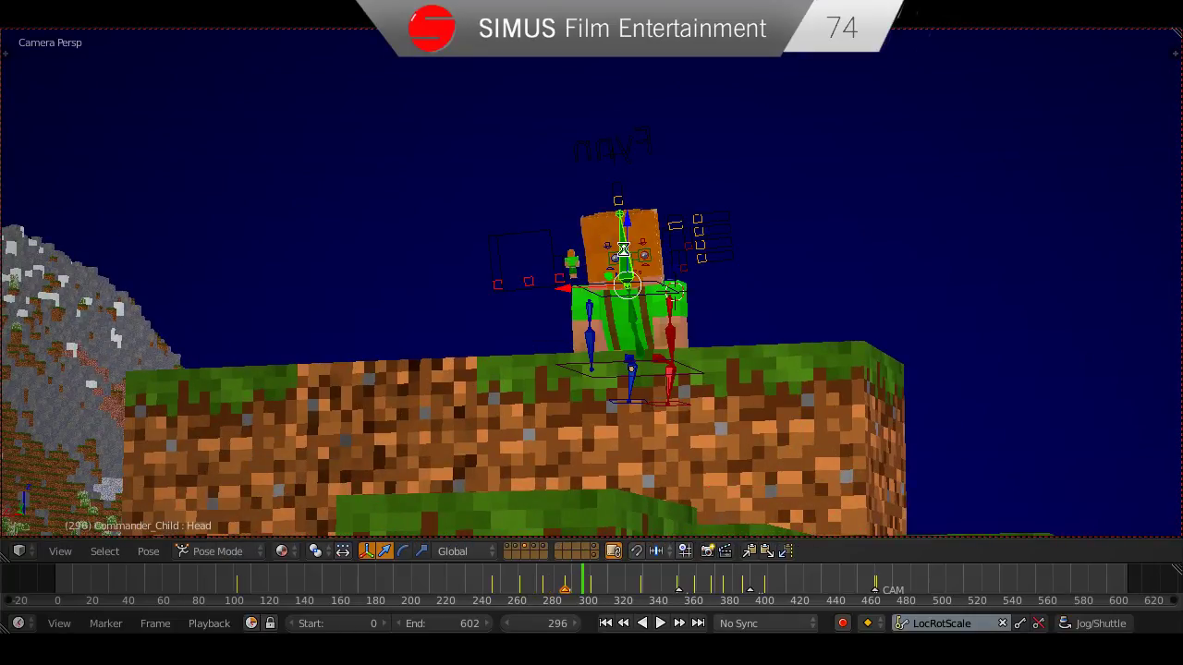
pyautogui.scroll(-1, 634, 292)
pyautogui.scroll(2, 634, 292)
pyautogui.moveTo(583, 588); pyautogui.dragTo(545, 596)
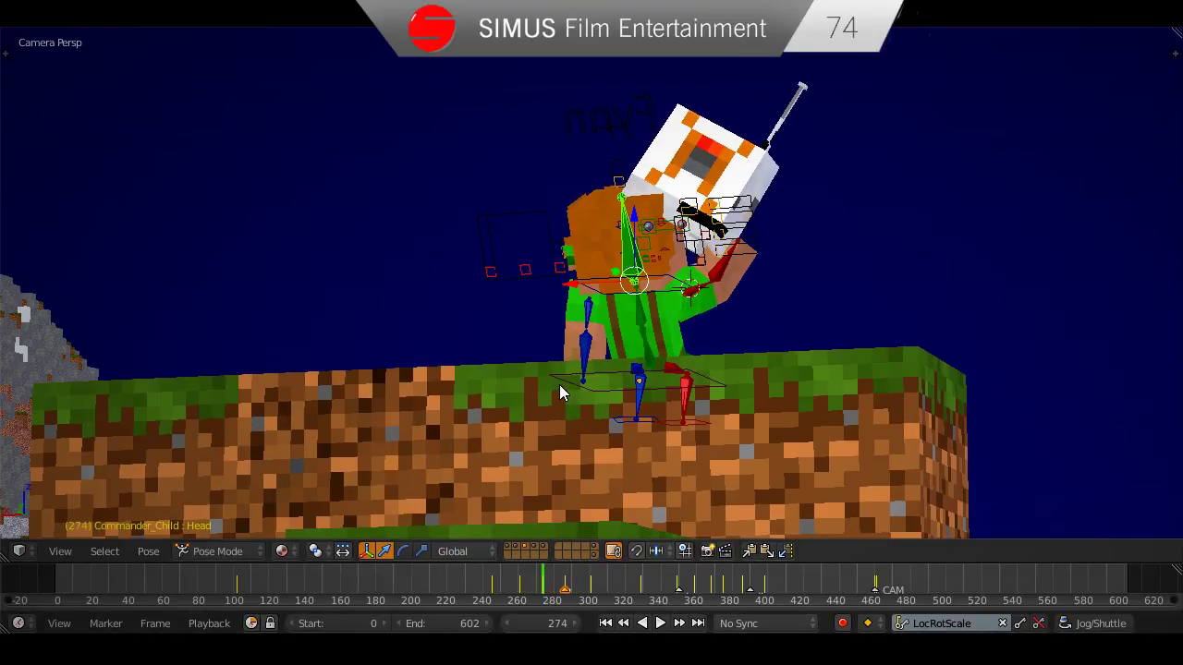
pyautogui.hotkey('ctrl', 's')
pyautogui.click(560, 381)
# Select the helmet in Object Mode and play the animation from just before frame 261 to check its lift.
pyautogui.hotkey('ctrl', 'Tab')
pyautogui.rightClick(739, 176)
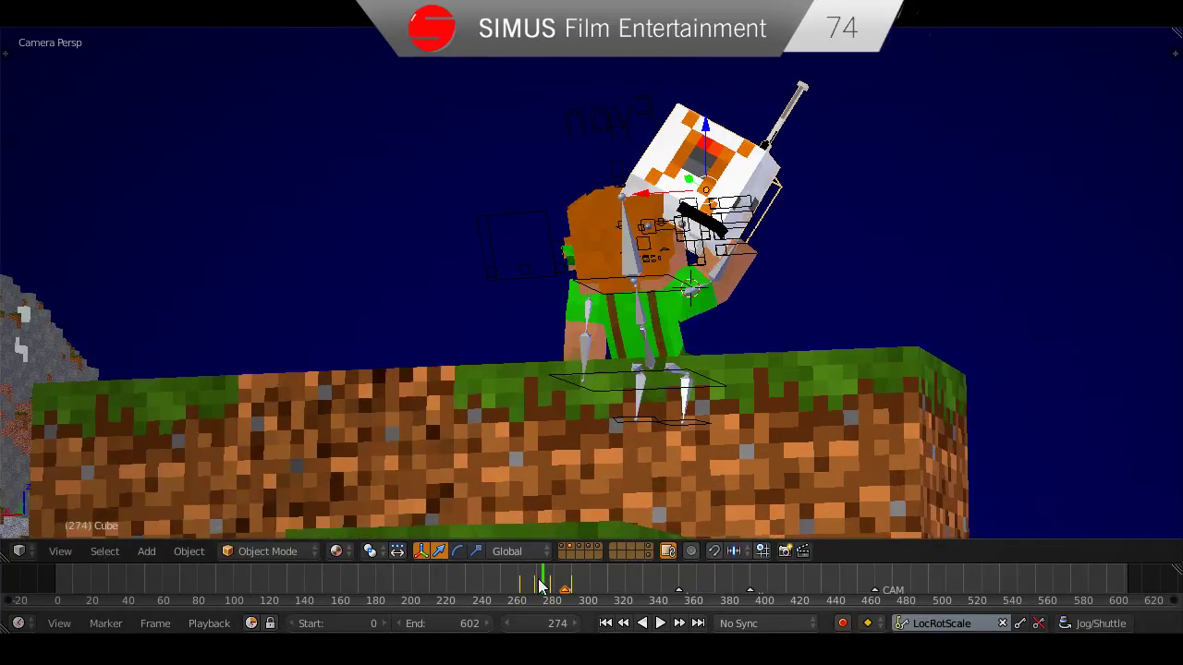
pyautogui.hotkey('alt', 'a')
pyautogui.click(514, 590)
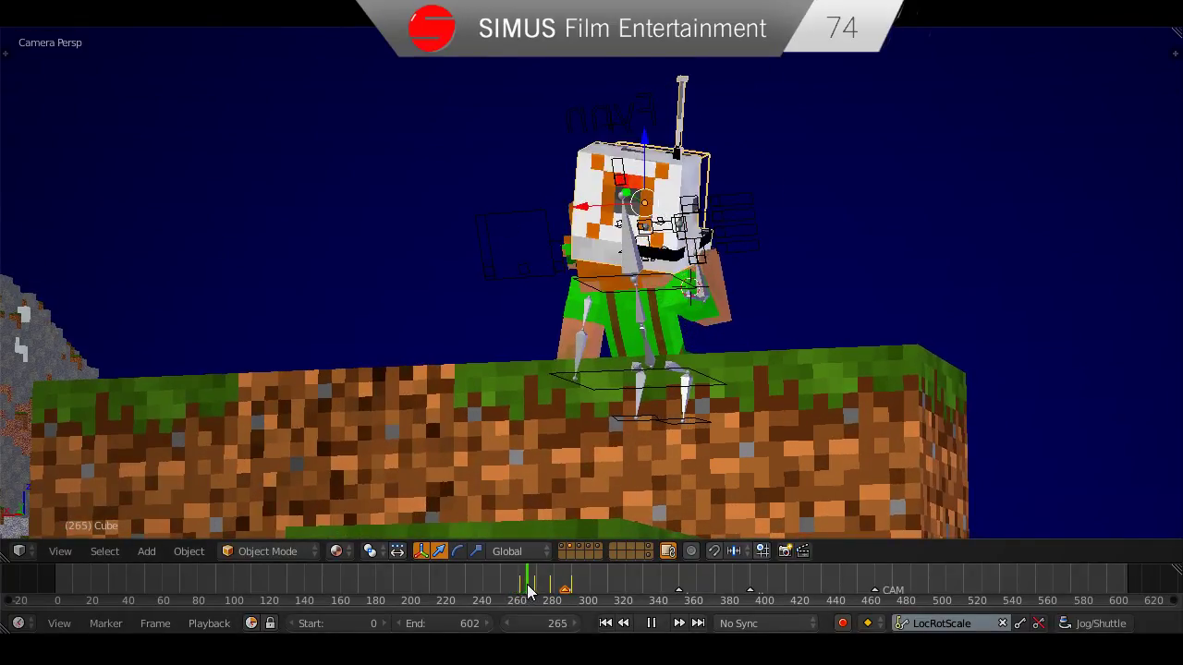
pyautogui.hotkey('alt', 'a')
# Return to the rig and tilt the head bone forward around its local X axis at frame 274.
pyautogui.rightClick(632, 255)
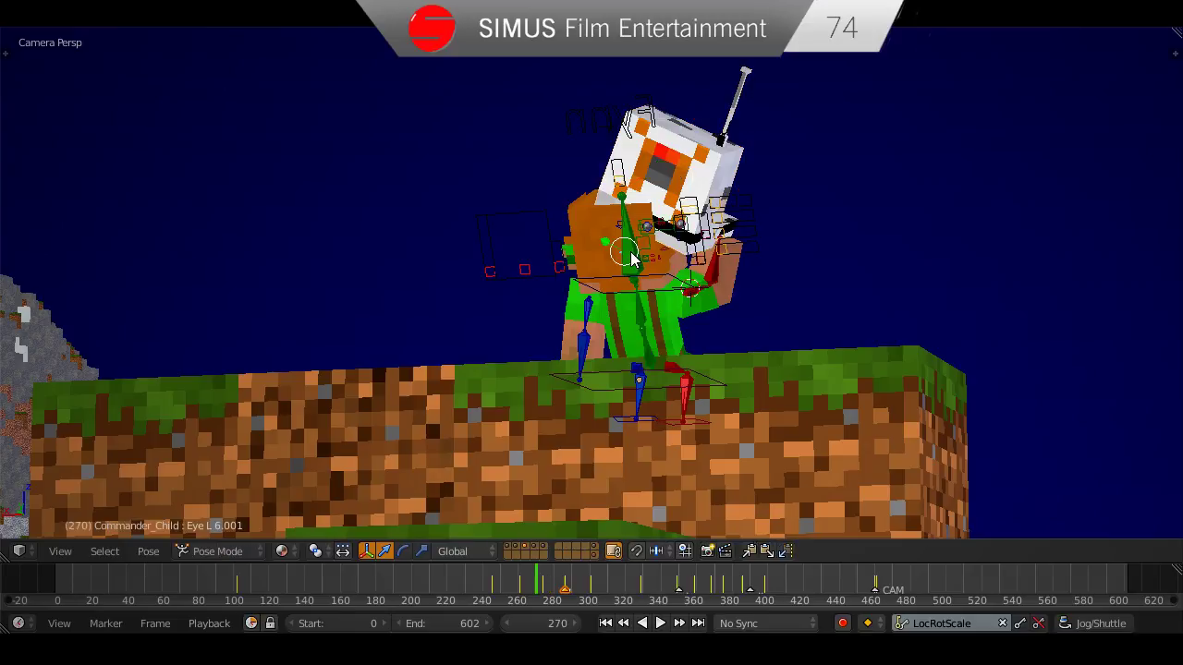
pyautogui.scroll(-1, 632, 258)
pyautogui.scroll(5, 632, 261)
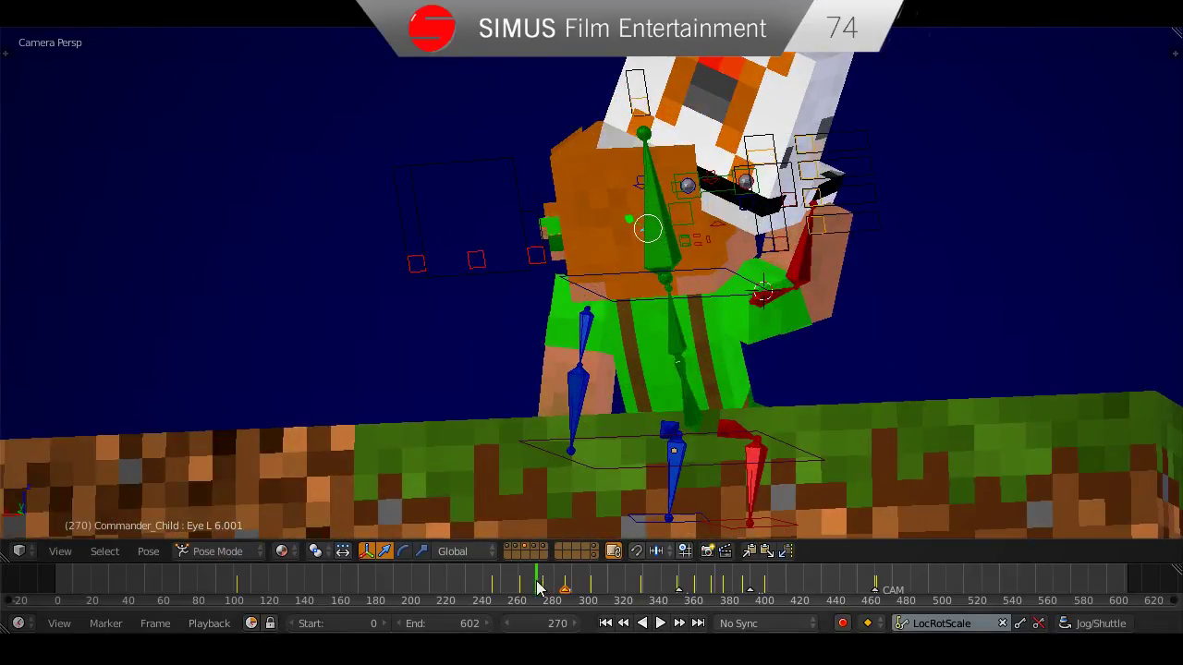
pyautogui.click(541, 588)
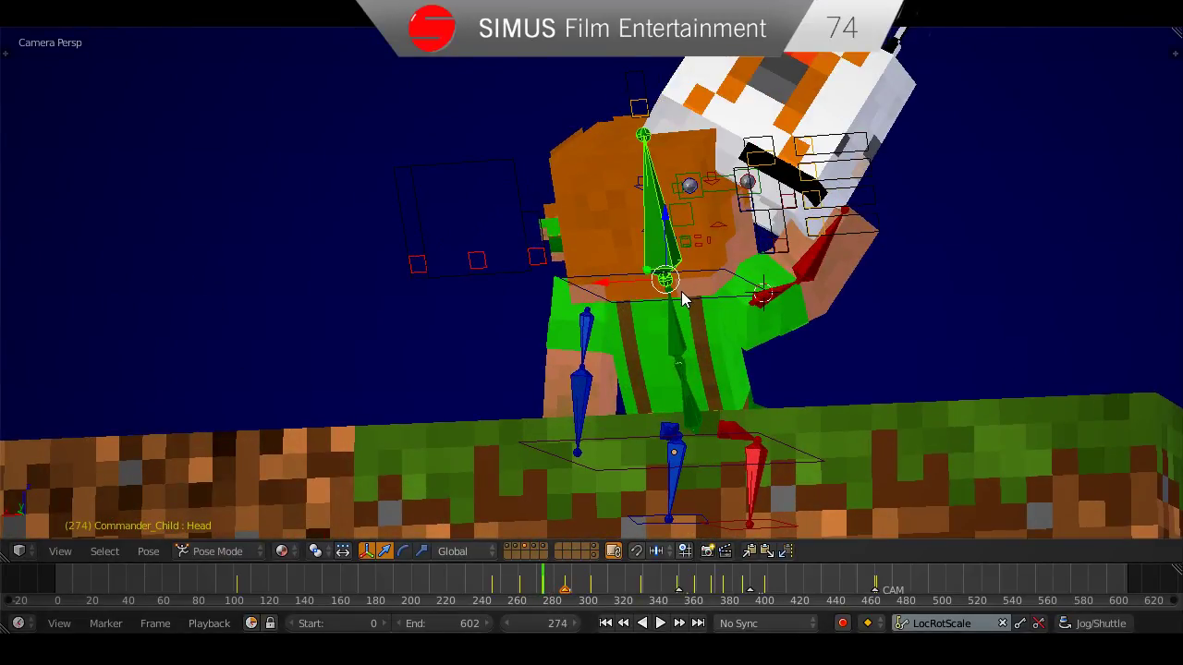
pyautogui.press('r')
pyautogui.press('x')
pyautogui.press('x')
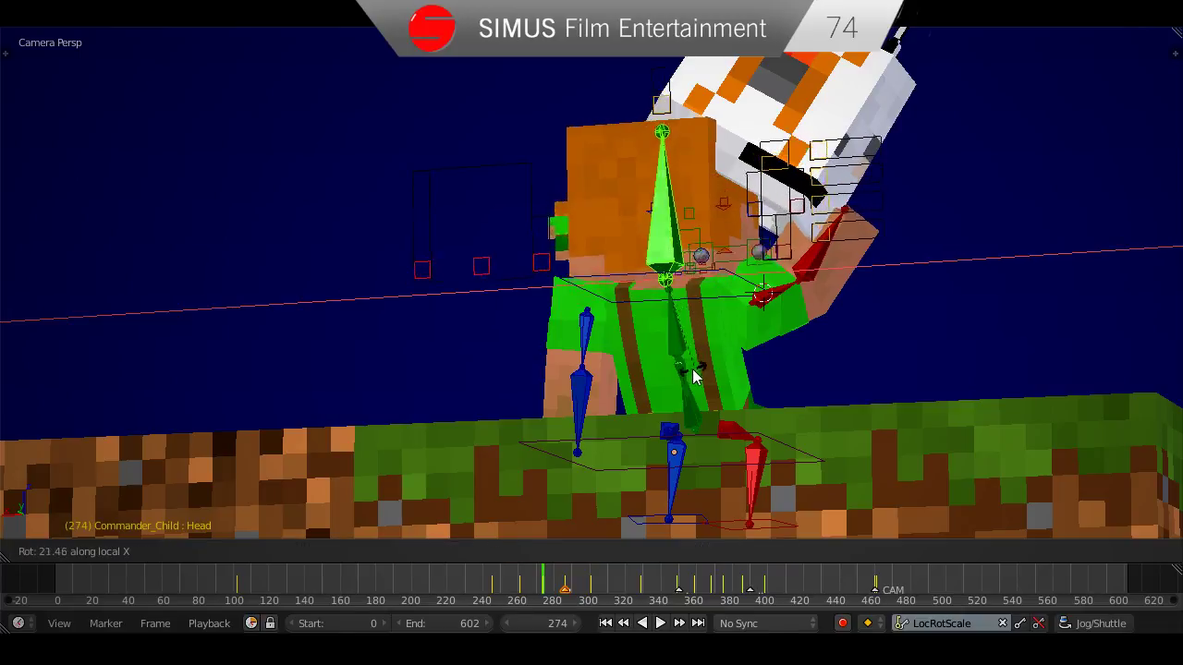
pyautogui.click(685, 379)
# Rotate the head bone around its local Z axis so the head leans toward the lifted helmet.
pyautogui.press('r')
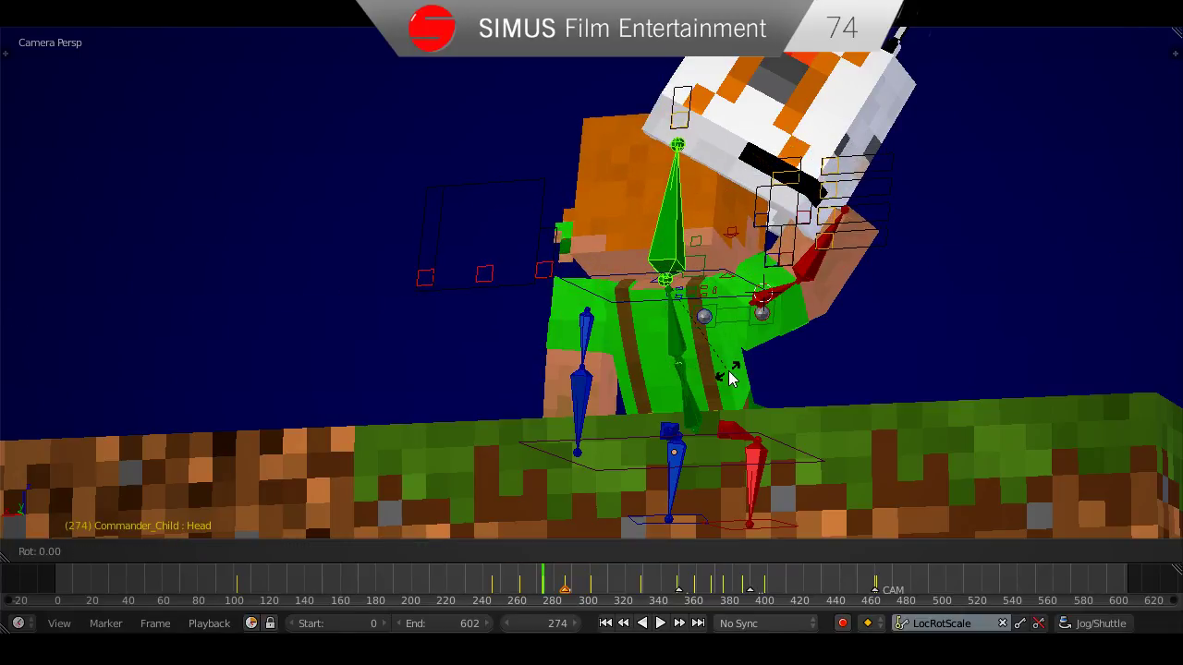
pyautogui.press('z')
pyautogui.press('z')
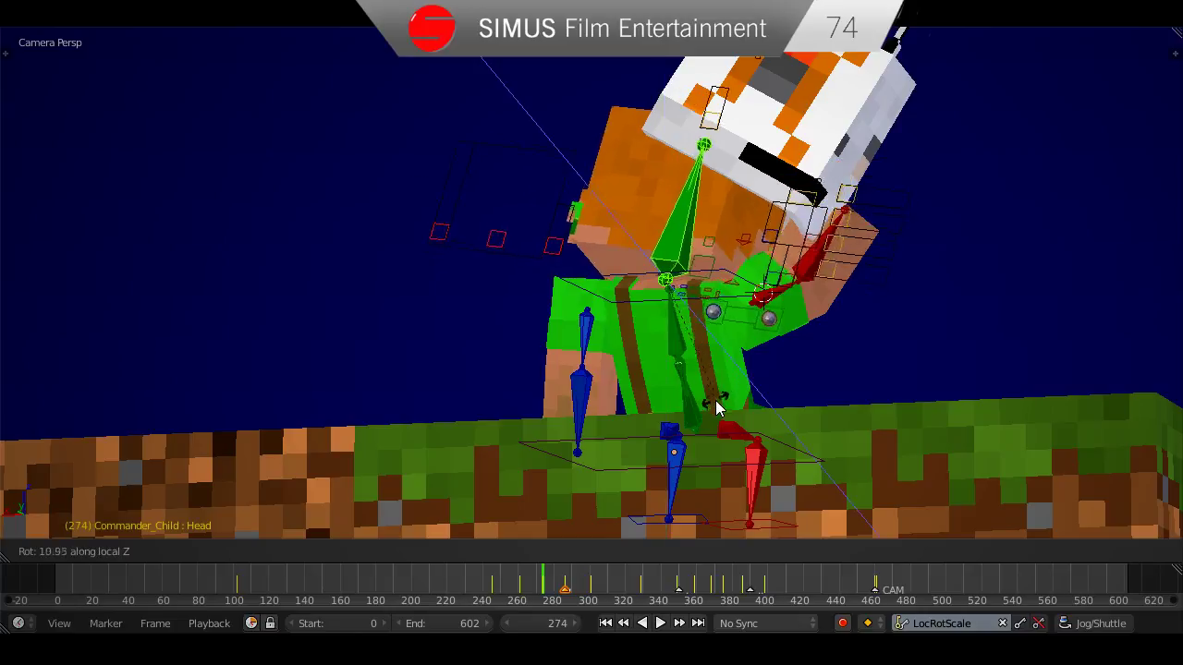
pyautogui.click(673, 420)
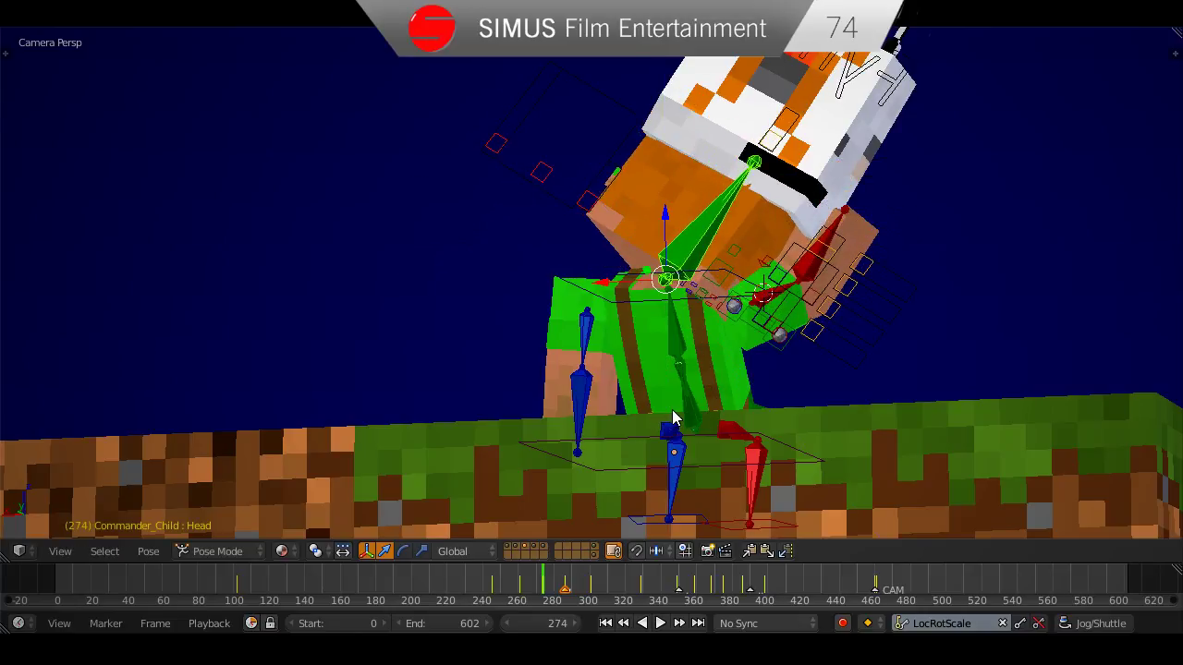
# Play the animation with the new head tilt and save over the existing file.
pyautogui.hotkey('shift', 'alt', 'a')
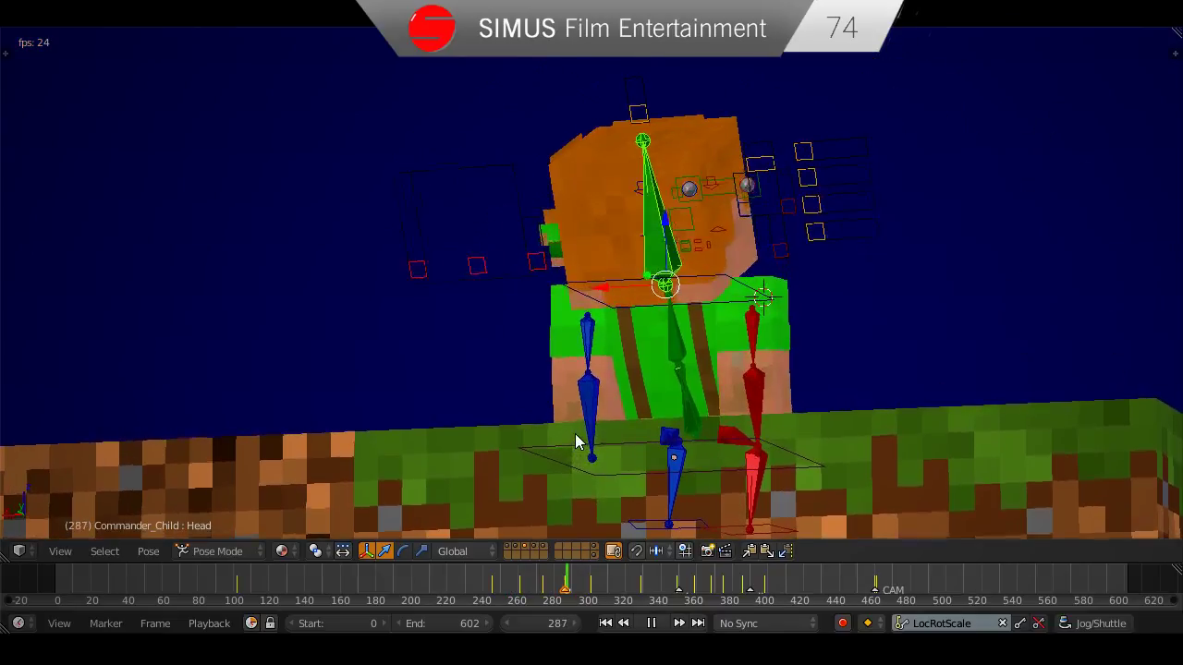
pyautogui.hotkey('alt', 'a')
pyautogui.hotkey('ctrl', 's')
pyautogui.click(591, 401)
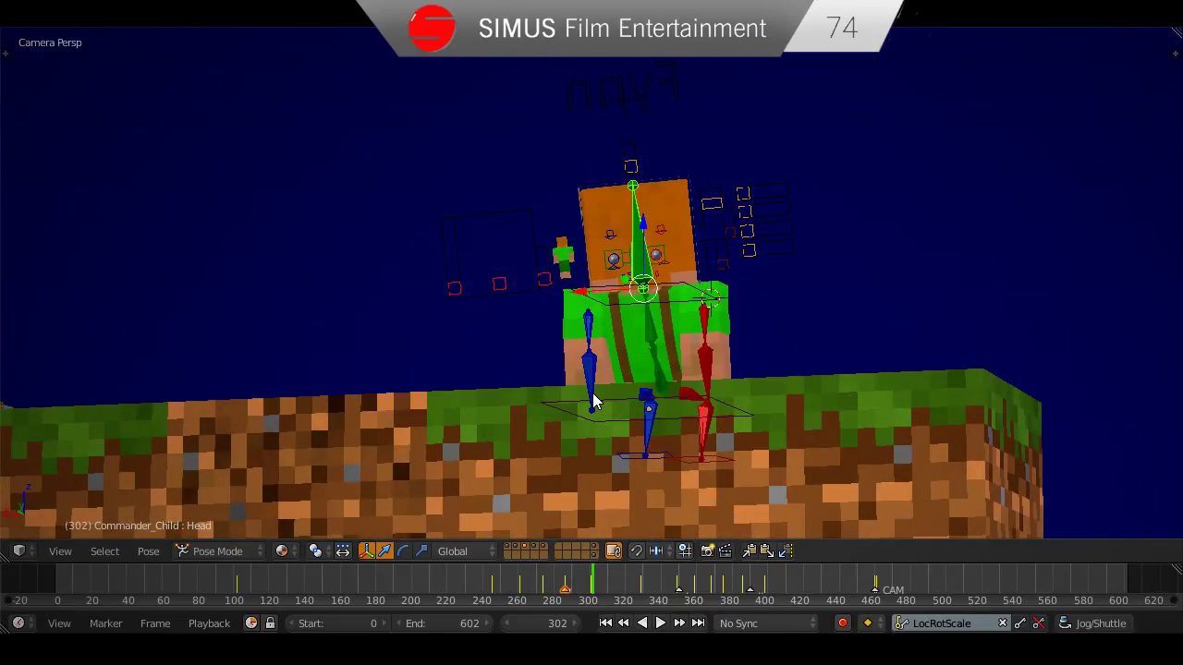
# Leave Pose Mode and replay the shot through the camera from about frame 205, reviewing the head tilt near frame 271.
pyautogui.click(573, 430)
pyautogui.hotkey('ctrl', 'Tab')
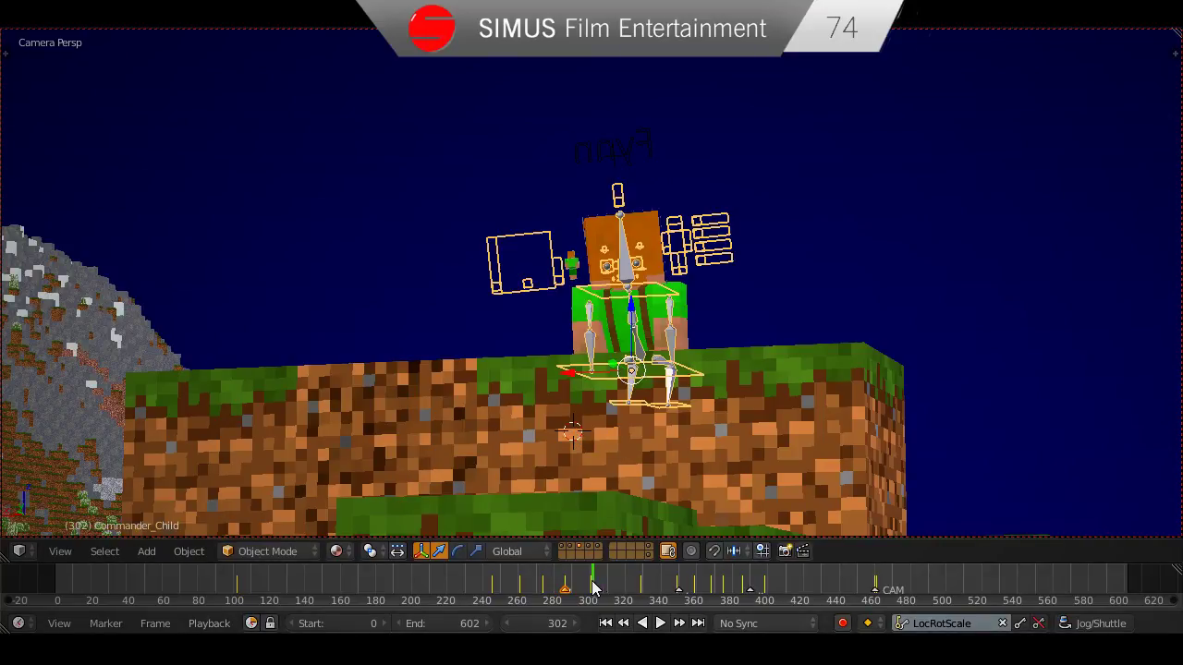
pyautogui.moveTo(591, 580); pyautogui.dragTo(419, 574)
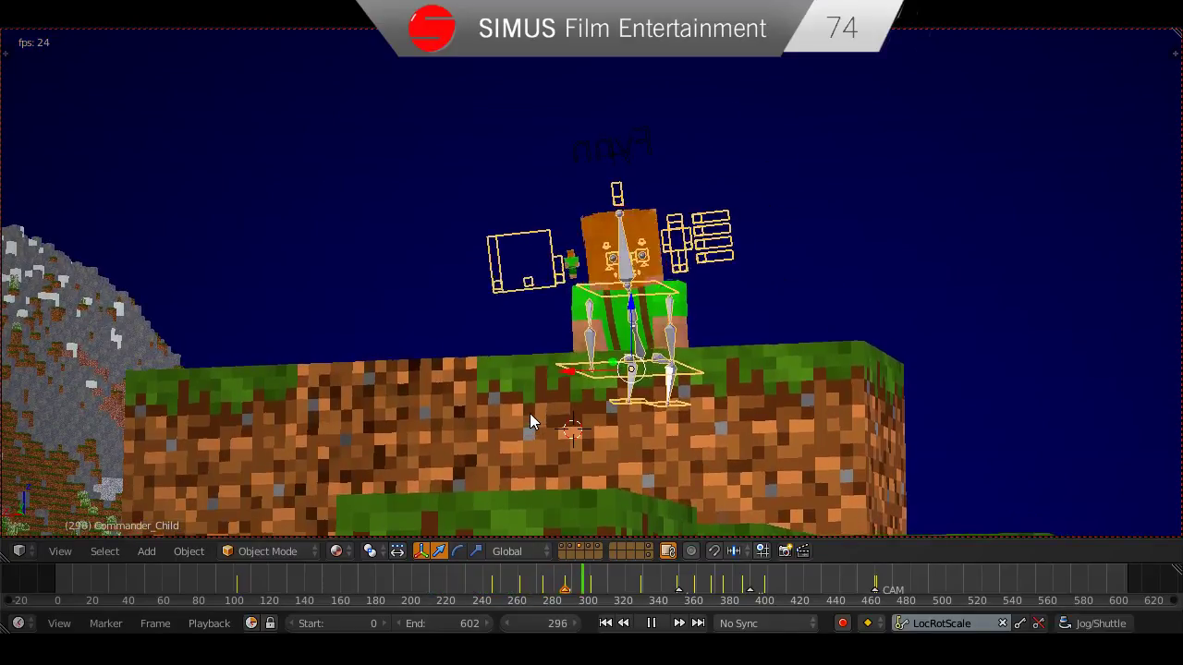
pyautogui.moveTo(602, 589); pyautogui.dragTo(541, 606)
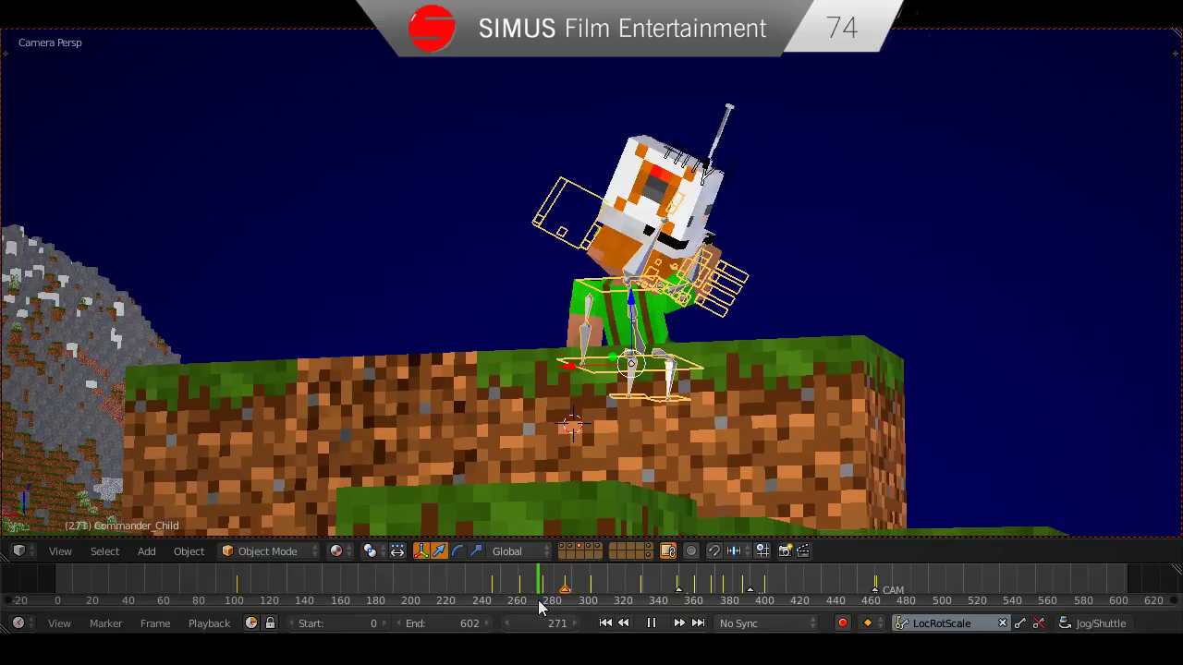
# Select the helmet at frame 271 and save over the existing file.
pyautogui.rightClick(731, 131)
pyautogui.hotkey('ctrl', 's')
pyautogui.click(731, 132)
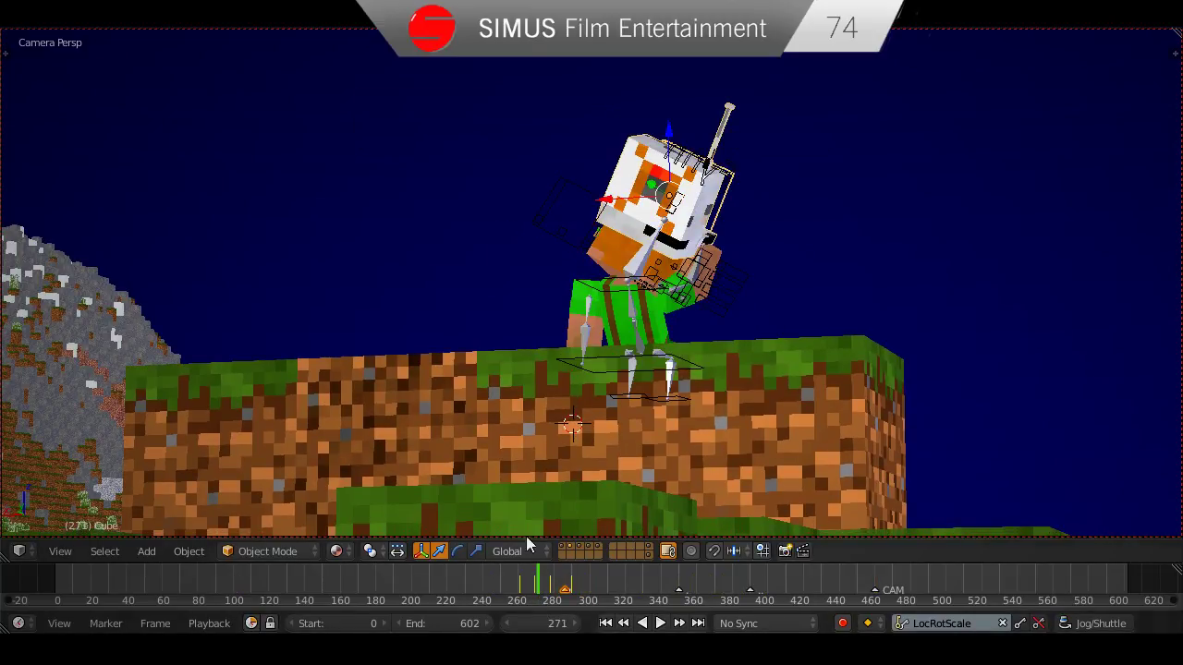
# Go to frame 290, look at the dropped helmet behind the ledge and save the file again.
pyautogui.moveTo(545, 583); pyautogui.dragTo(572, 585)
pyautogui.scroll(-4, 806, 390)
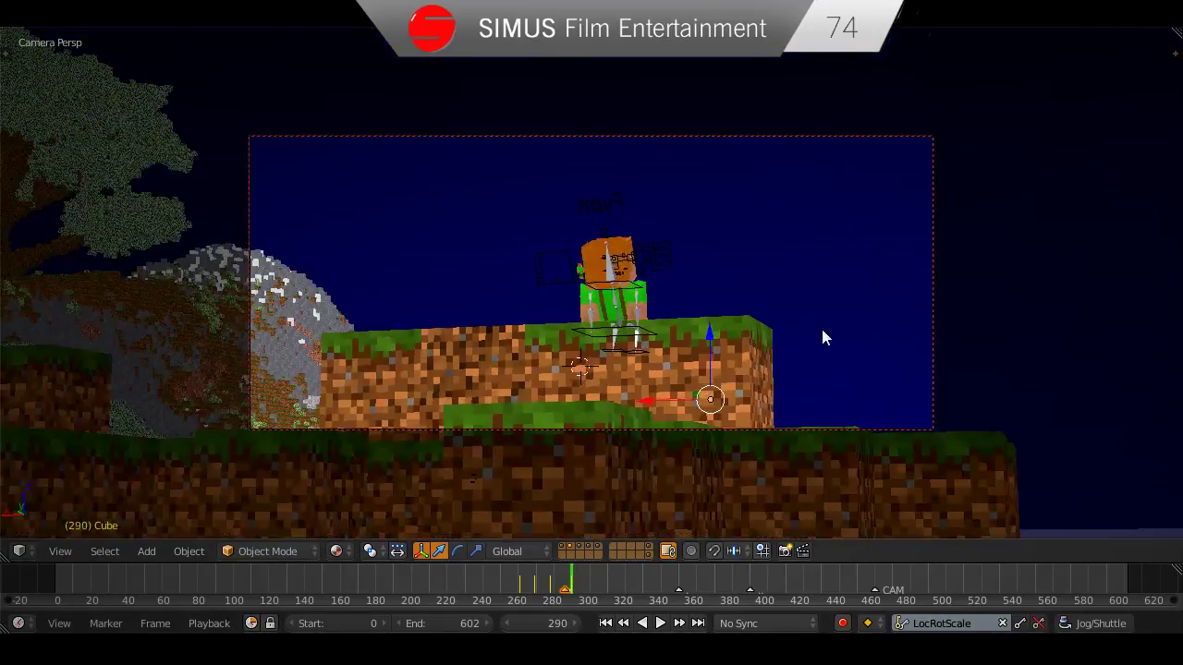
pyautogui.moveTo(820, 326); pyautogui.dragTo(612, 397, button='middle')
pyautogui.scroll(10, 611, 398)
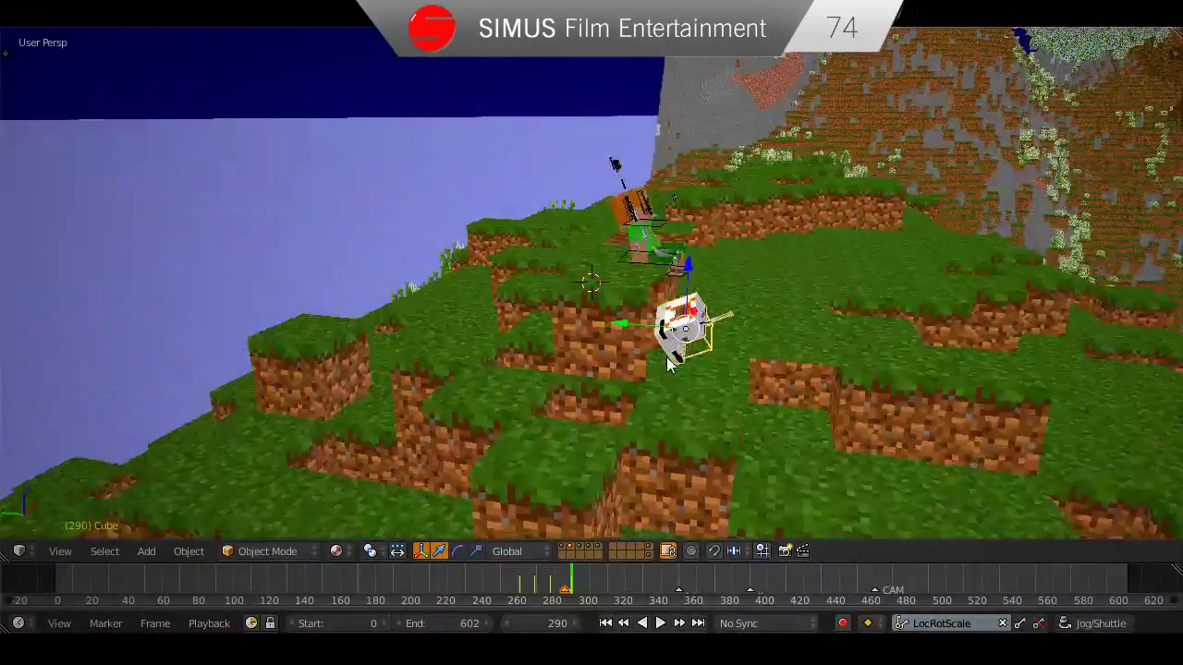
pyautogui.keyDown('shift'); pyautogui.moveTo(668, 358); pyautogui.dragTo(649, 399, button='middle'); pyautogui.keyUp('shift')
pyautogui.scroll(2, 712, 390)
pyautogui.hotkey('ctrl', 's')
pyautogui.click(686, 377)
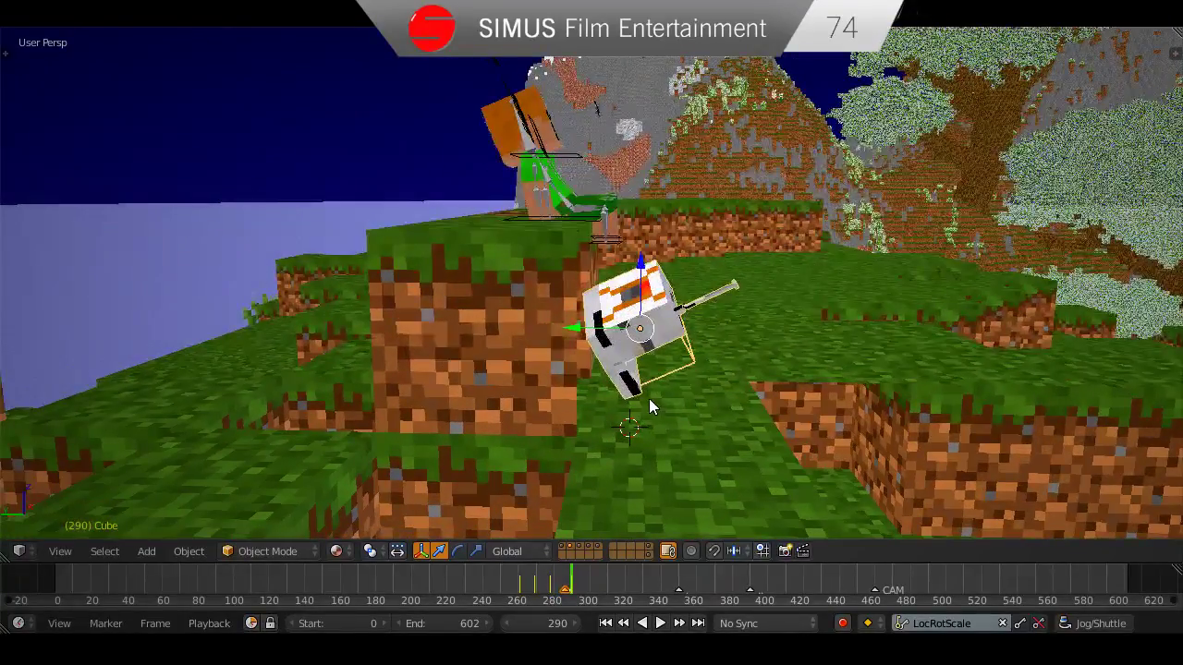
# Rotate the dropped helmet freely at frame 290 so its face points further upward beside the ledge.
pyautogui.press('r')
pyautogui.press('r')
pyautogui.click(688, 430)
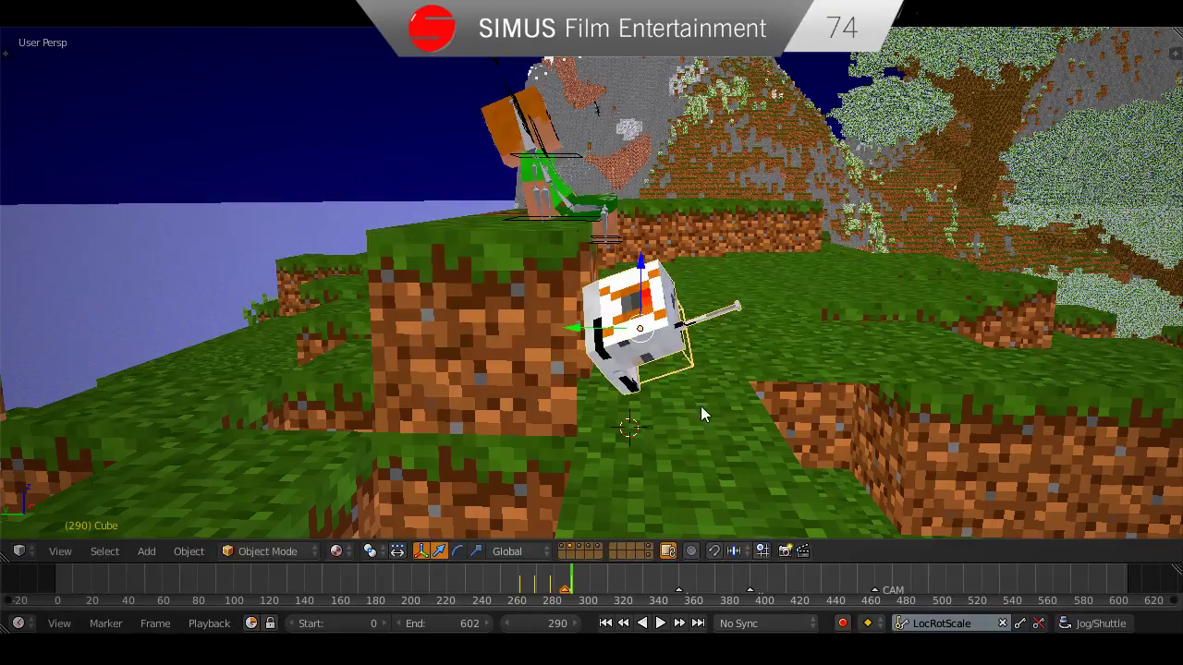
pyautogui.moveTo(703, 407); pyautogui.dragTo(746, 345, button='middle')
pyautogui.press('r')
pyautogui.click(722, 458)
pyautogui.moveTo(721, 458); pyautogui.dragTo(703, 421, button='middle')
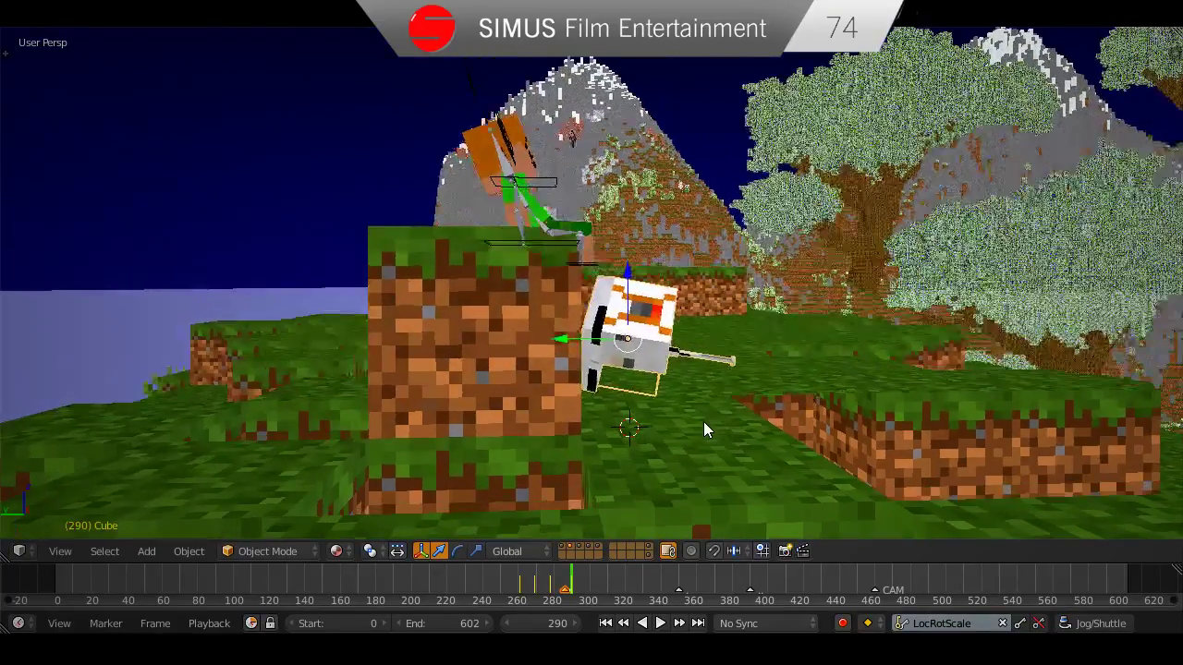
# Play the helmet drop from about frame 268 and inspect the helmet up close at frame 304.
pyautogui.moveTo(570, 586); pyautogui.dragTo(531, 578)
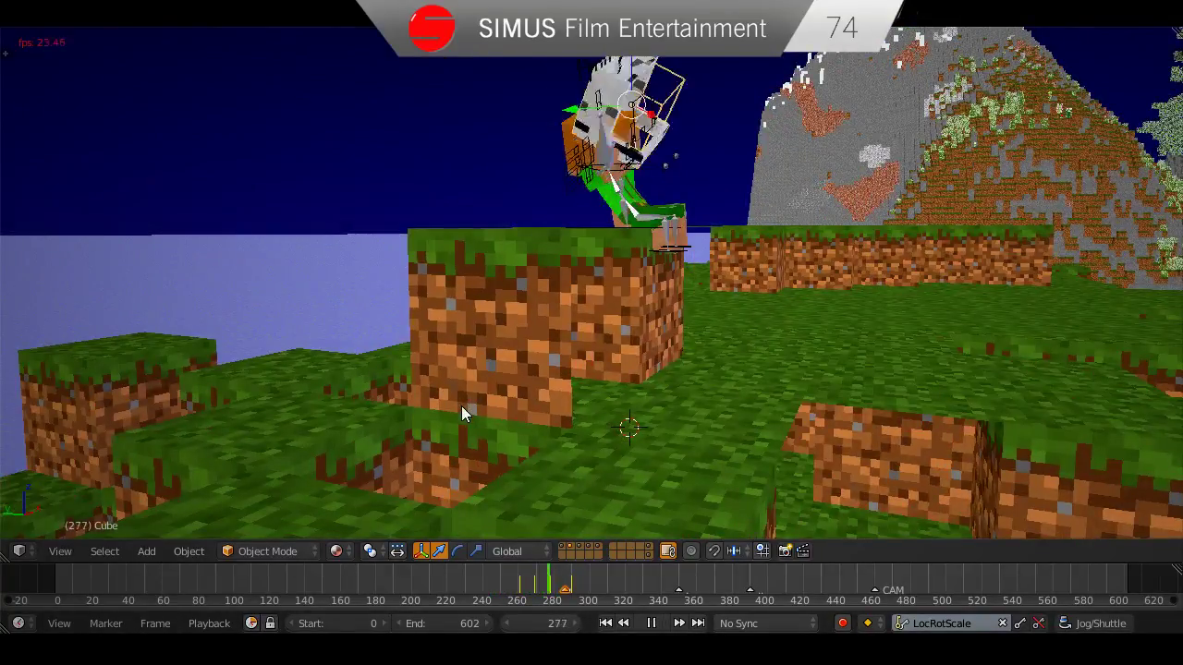
pyautogui.hotkey('alt', 'a')
pyautogui.moveTo(492, 402); pyautogui.dragTo(632, 392, button='middle')
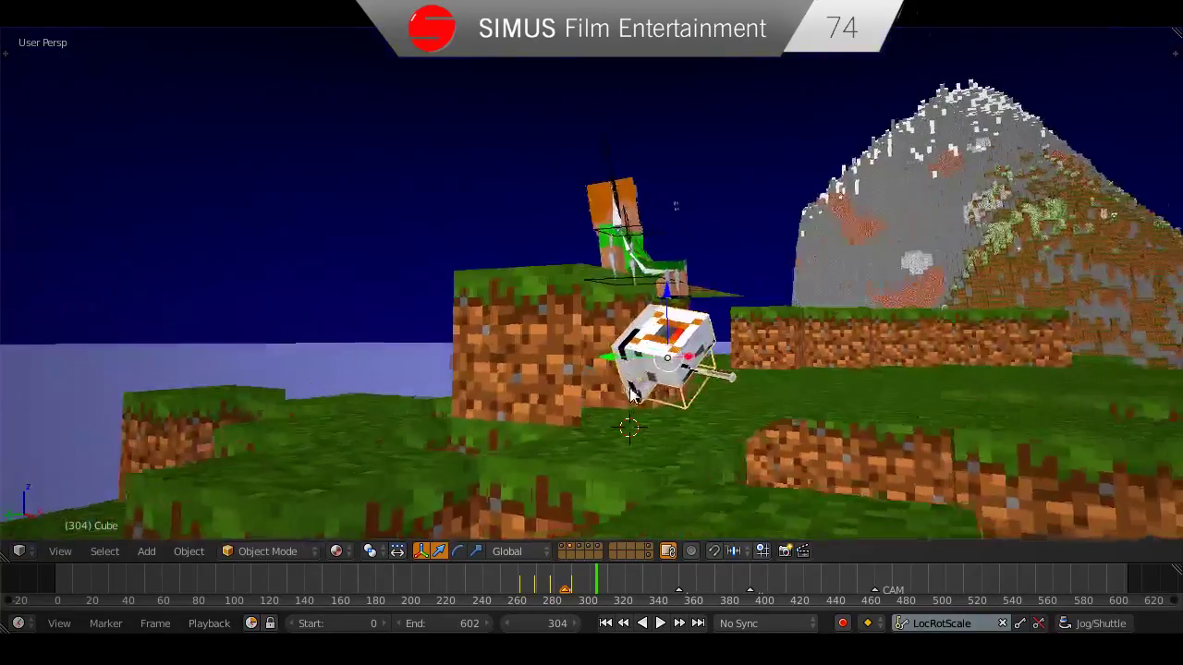
pyautogui.scroll(6, 631, 392)
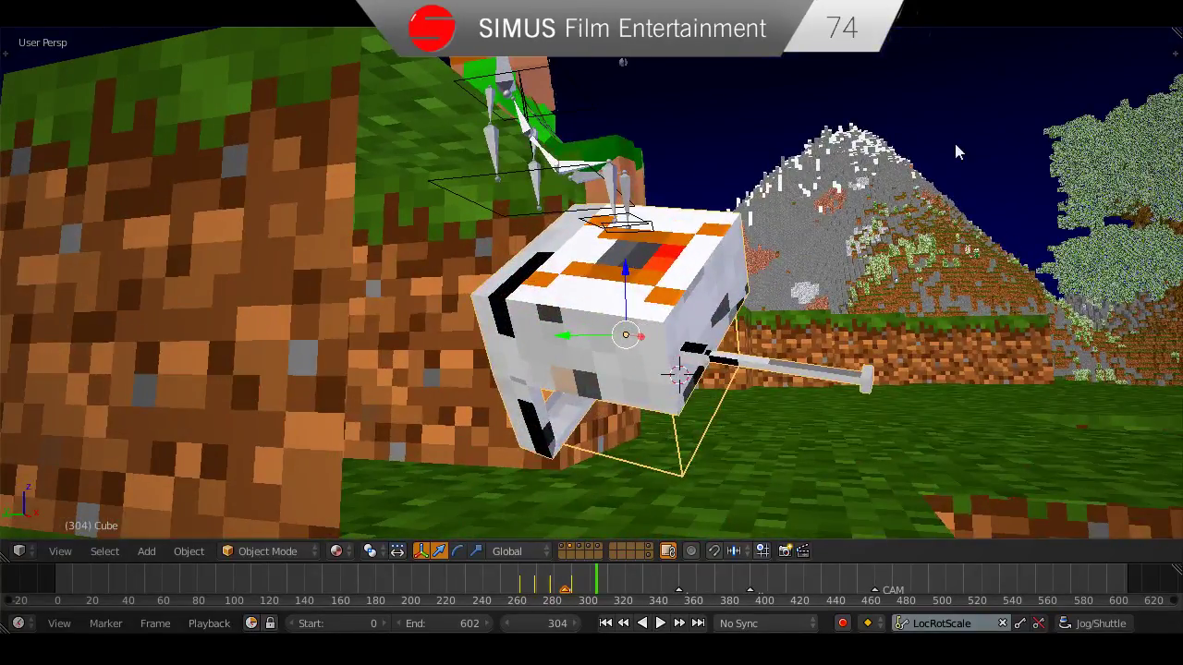
# Split the 3D view vertically, turn the new area into a Dope Sheet and show the camera view beside it.
pyautogui.moveTo(1176, 33); pyautogui.dragTo(832, 139)
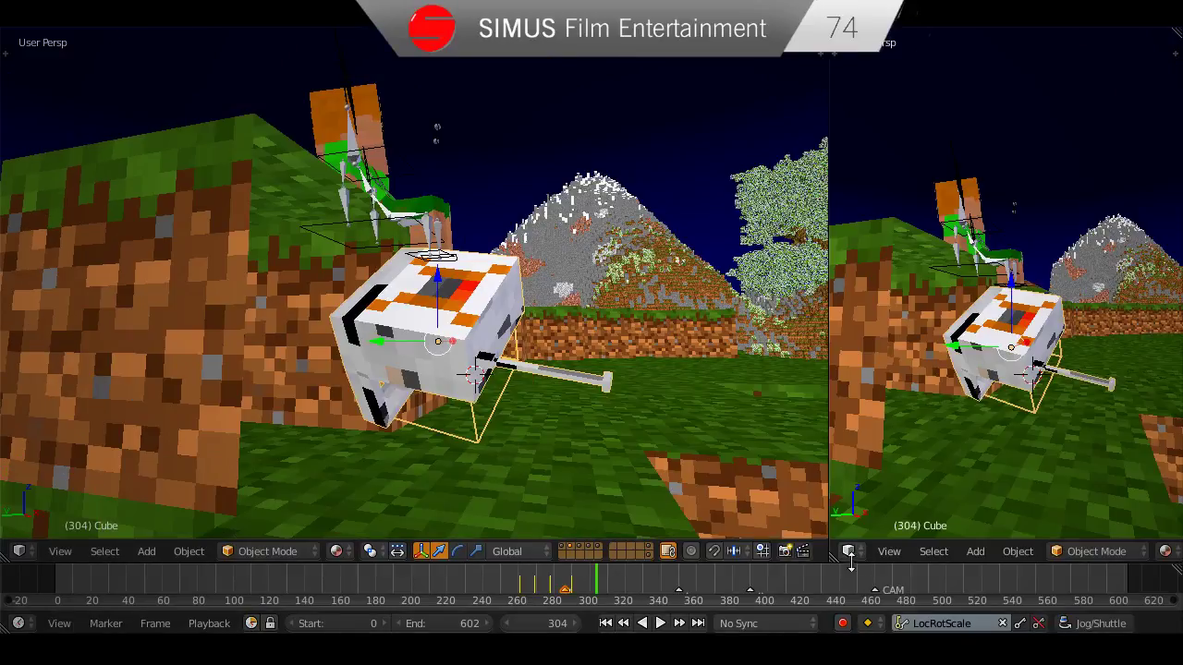
pyautogui.click(846, 552)
pyautogui.click(902, 459)
pyautogui.press('KP_0')
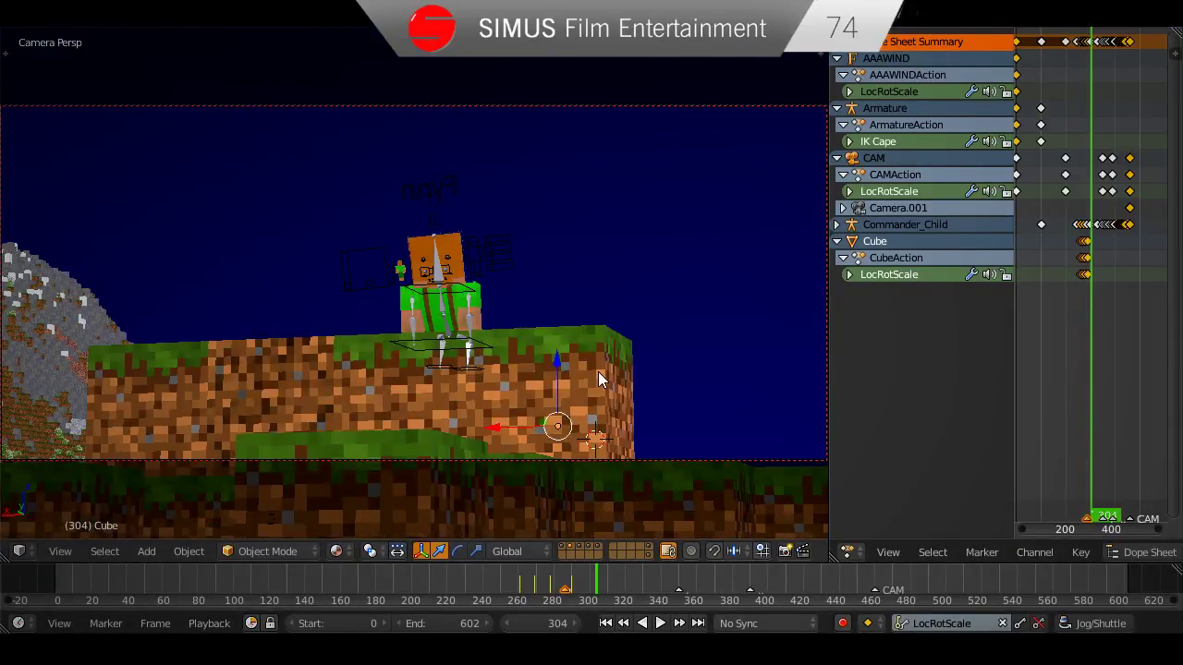
pyautogui.scroll(-5, 1017, 552)
pyautogui.scroll(-1, 1114, 555)
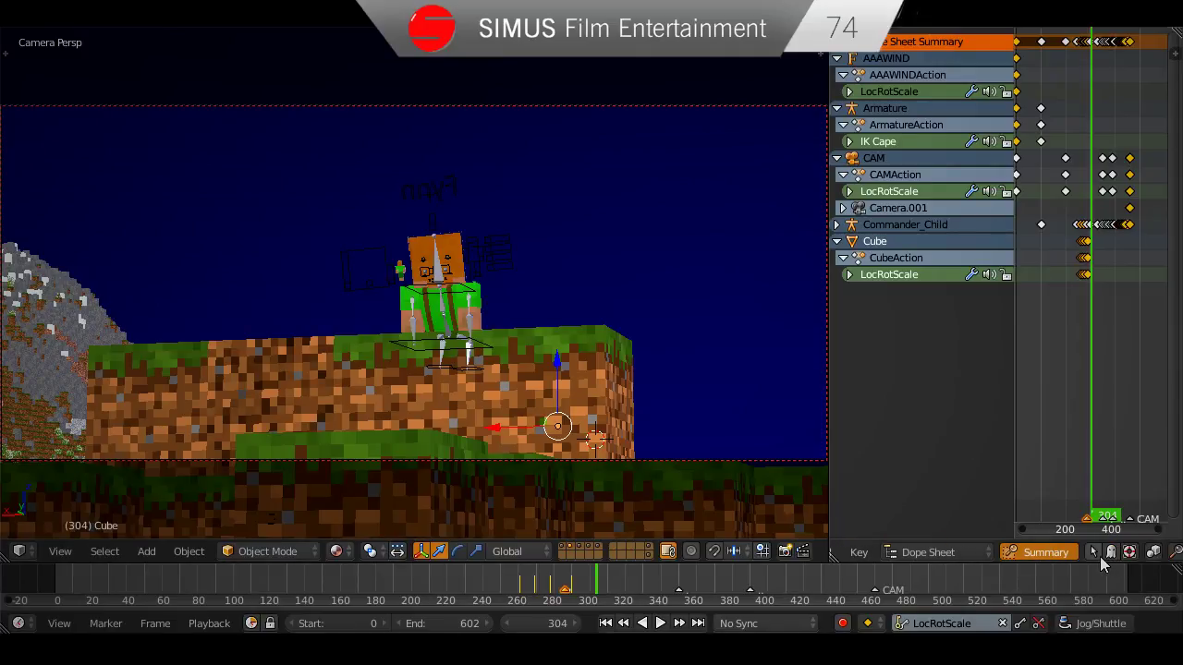
# Limit the Dope Sheet to the selected helmet and fit all of its keyframes in the editor.
pyautogui.click(1096, 552)
pyautogui.press('Home')
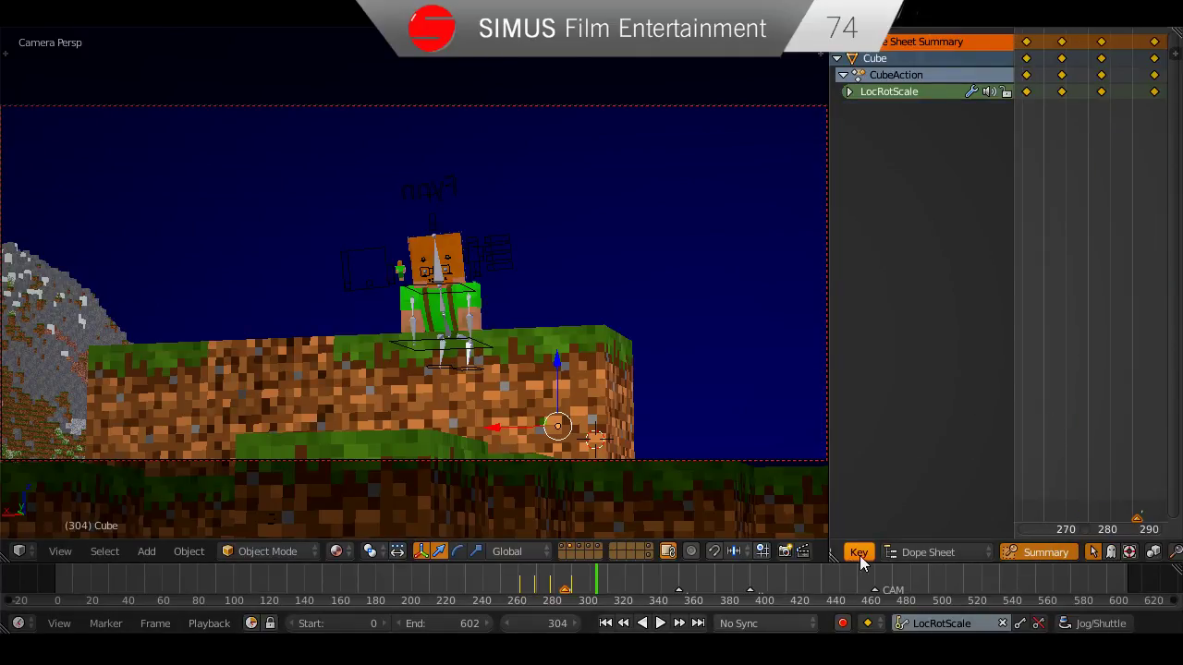
pyautogui.scroll(6, 887, 552)
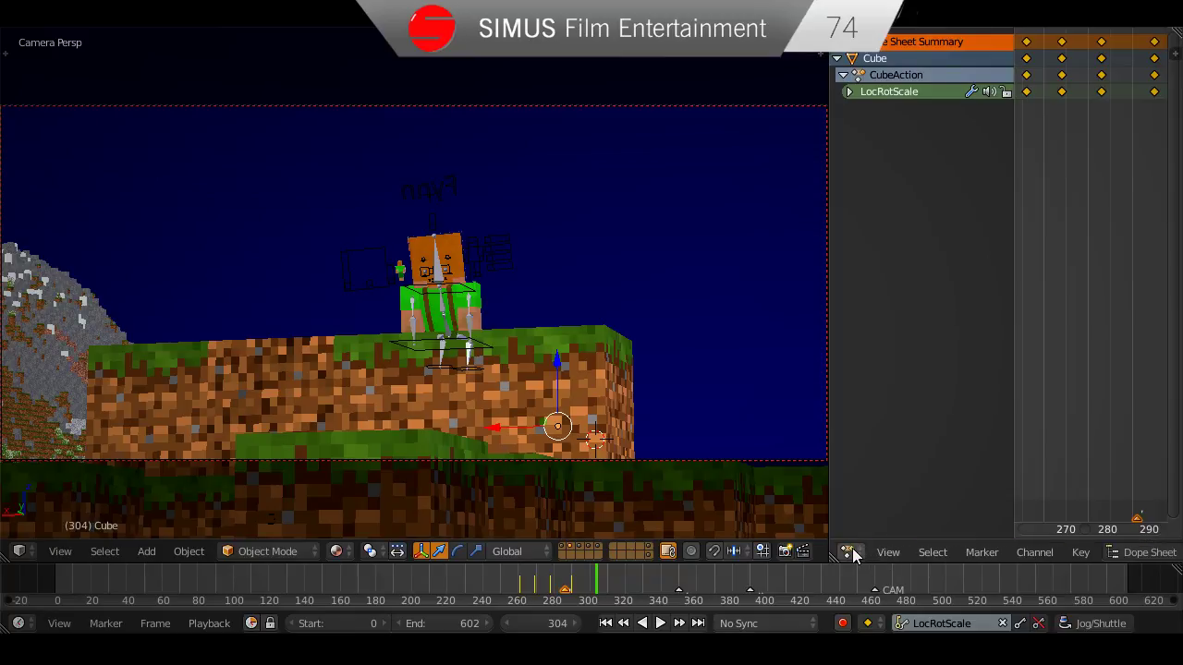
# Turn the Dope Sheet area into a Graph Editor, fit all of the helmet's curves and go to frame 284.
pyautogui.click(849, 552)
pyautogui.click(885, 480)
pyautogui.press('Home')
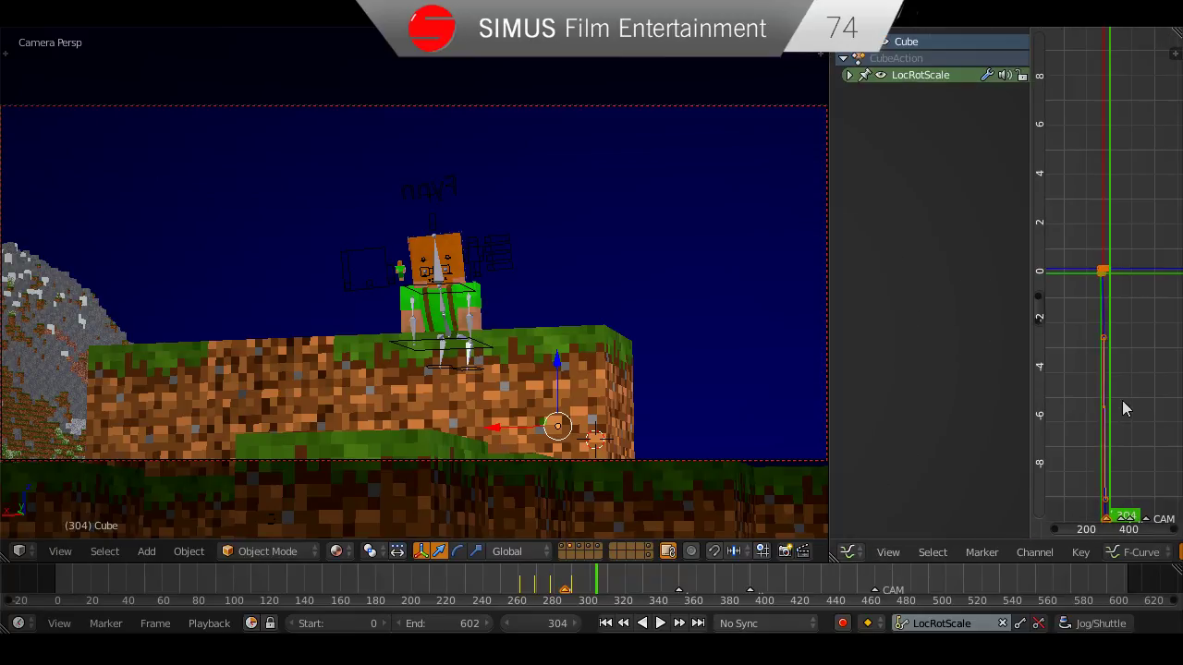
pyautogui.click(1126, 385)
pyautogui.hotkey('alt', 'a')
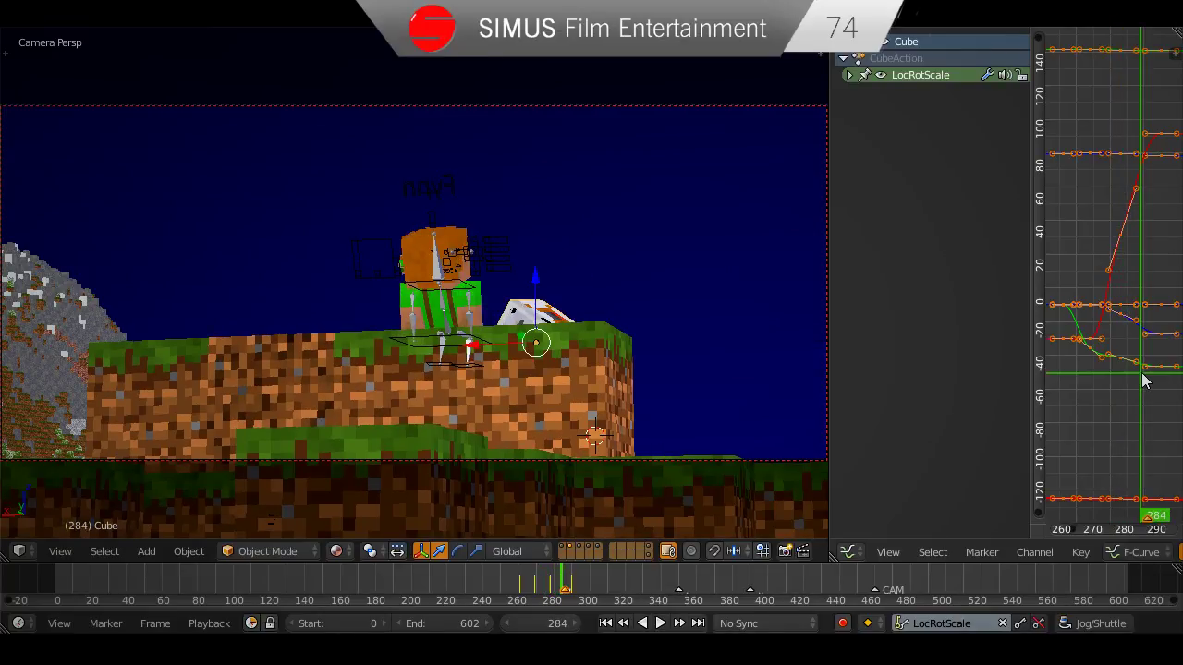
# Set the handles of the helmet's last keyframes on all curves to Vector and save over Part 1 Scene 1.blend.
pyautogui.press('a')
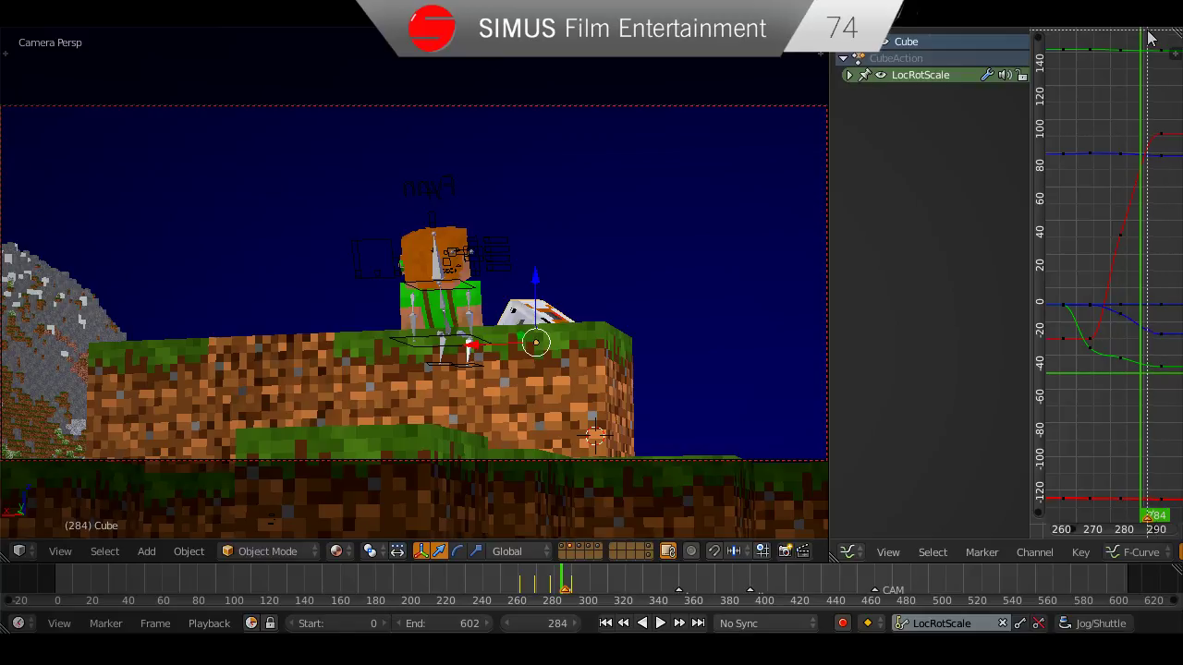
pyautogui.moveTo(1176, 509); pyautogui.dragTo(1174, 504)
pyautogui.press('v')
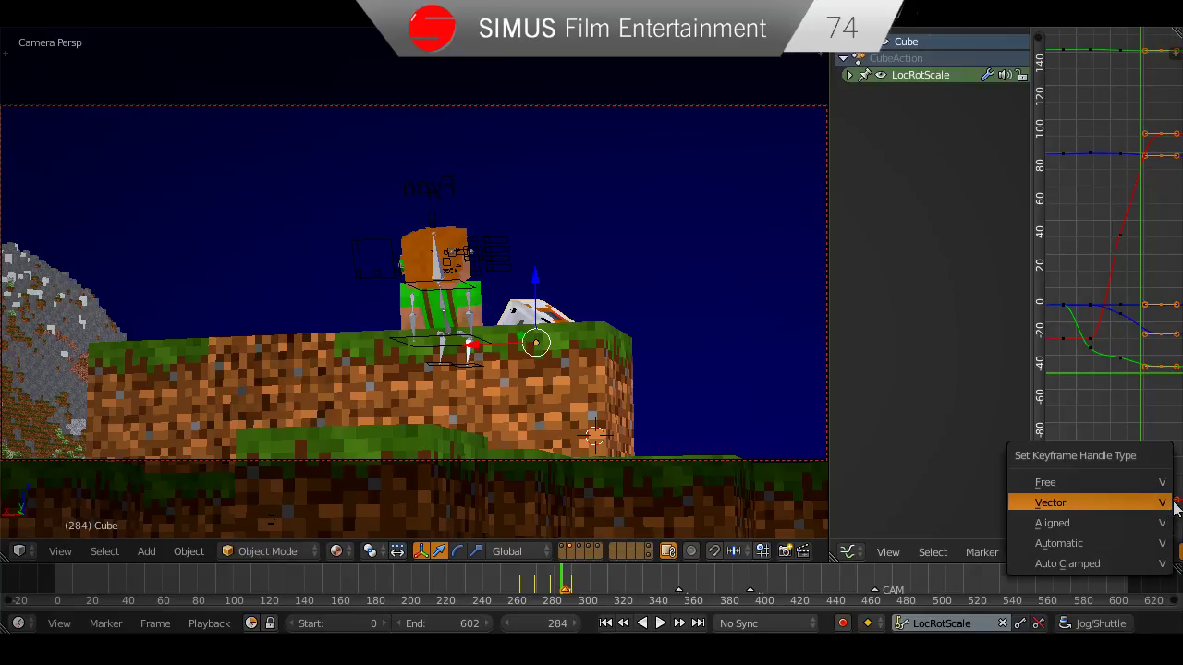
pyautogui.click(1172, 498)
pyautogui.hotkey('ctrl', 's')
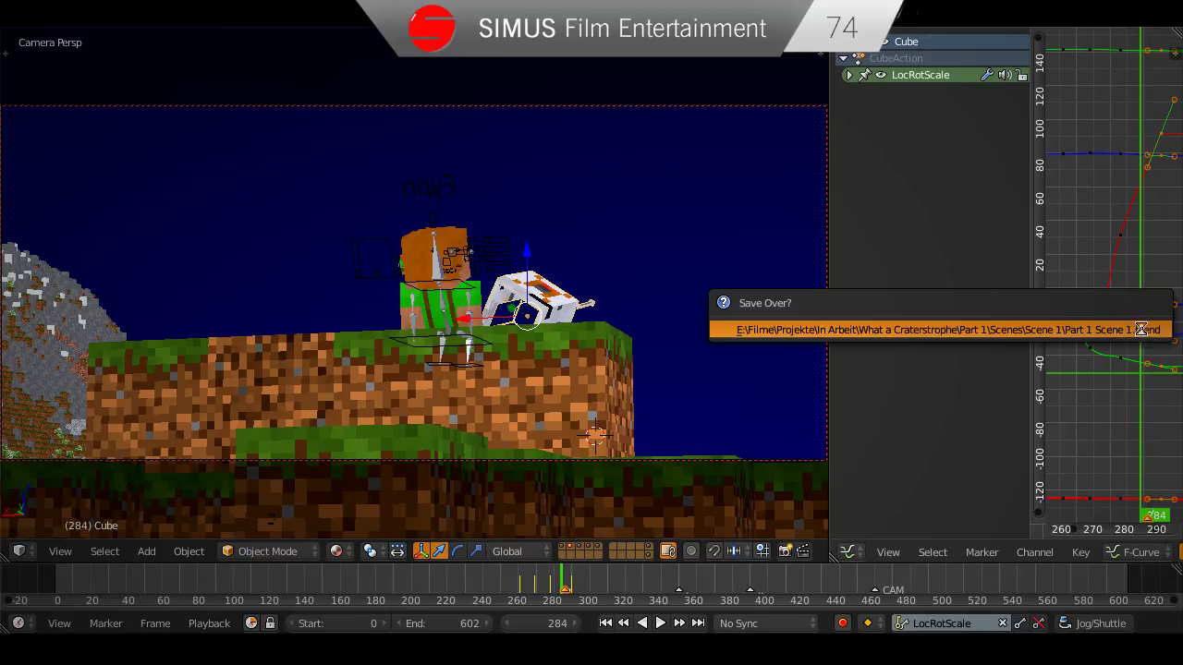
pyautogui.click(1142, 329)
# Play the helmet drop from frame 269, step back frame by frame from 304 to 290, and save the scene.
pyautogui.moveTo(1161, 275); pyautogui.dragTo(1090, 284)
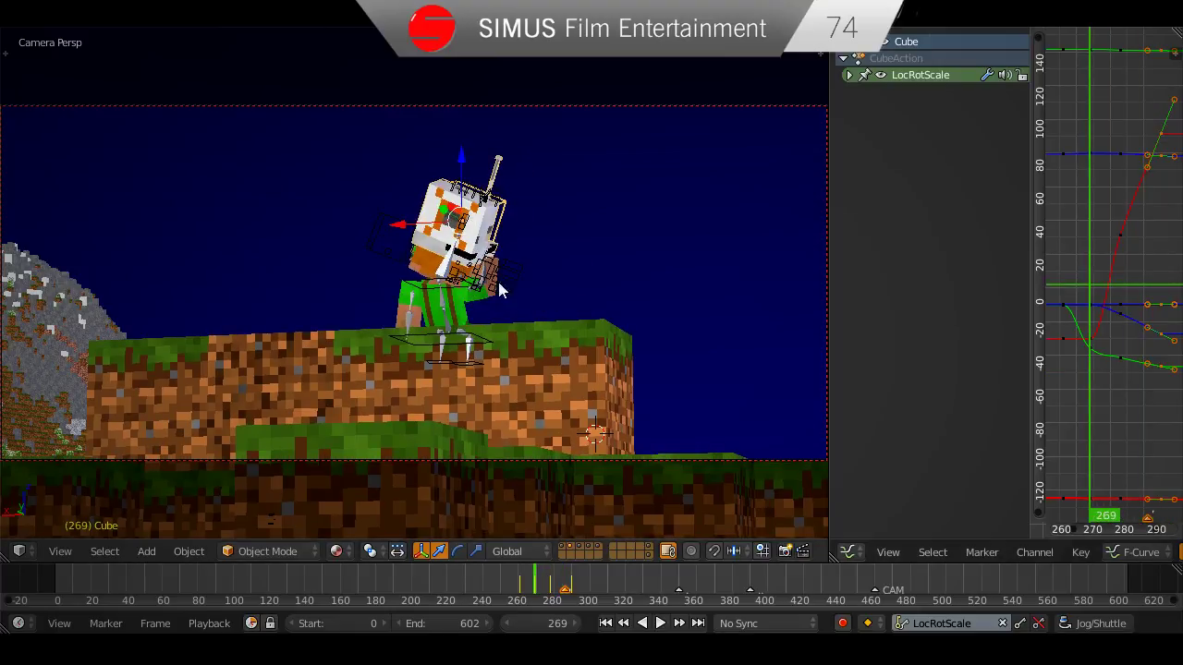
pyautogui.hotkey('alt', 'a')
pyautogui.hotkey('alt', 'a')
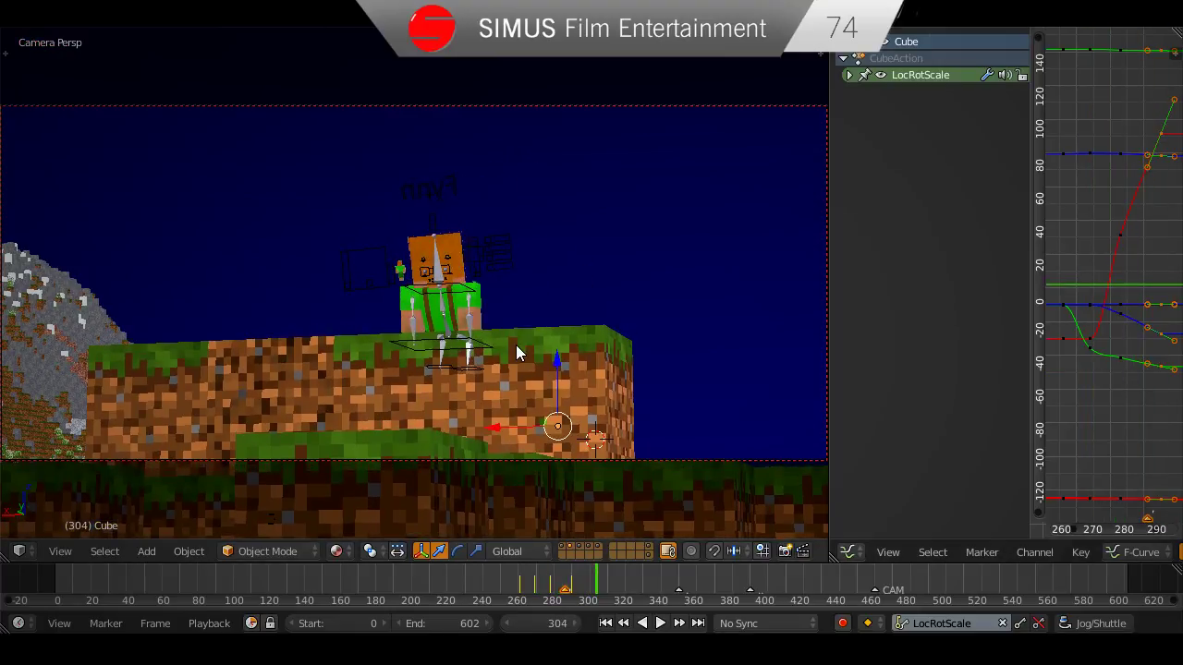
pyautogui.press('Left')
pyautogui.press('Left')
pyautogui.press('Left')
pyautogui.press('Left')
pyautogui.press('Left')
pyautogui.press('Left')
pyautogui.press('Left')
pyautogui.press('Left')
pyautogui.press('Left')
pyautogui.press('Left')
pyautogui.press('Left')
pyautogui.press('Left')
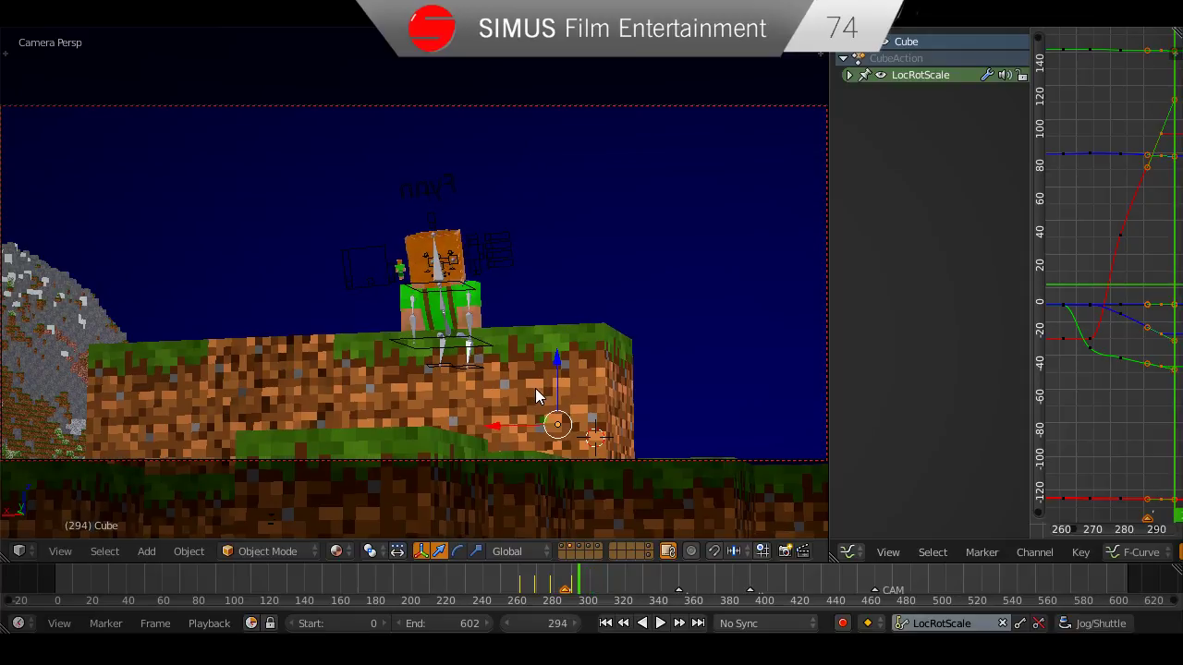
pyautogui.hotkey('ctrl', 's')
pyautogui.click(553, 382)
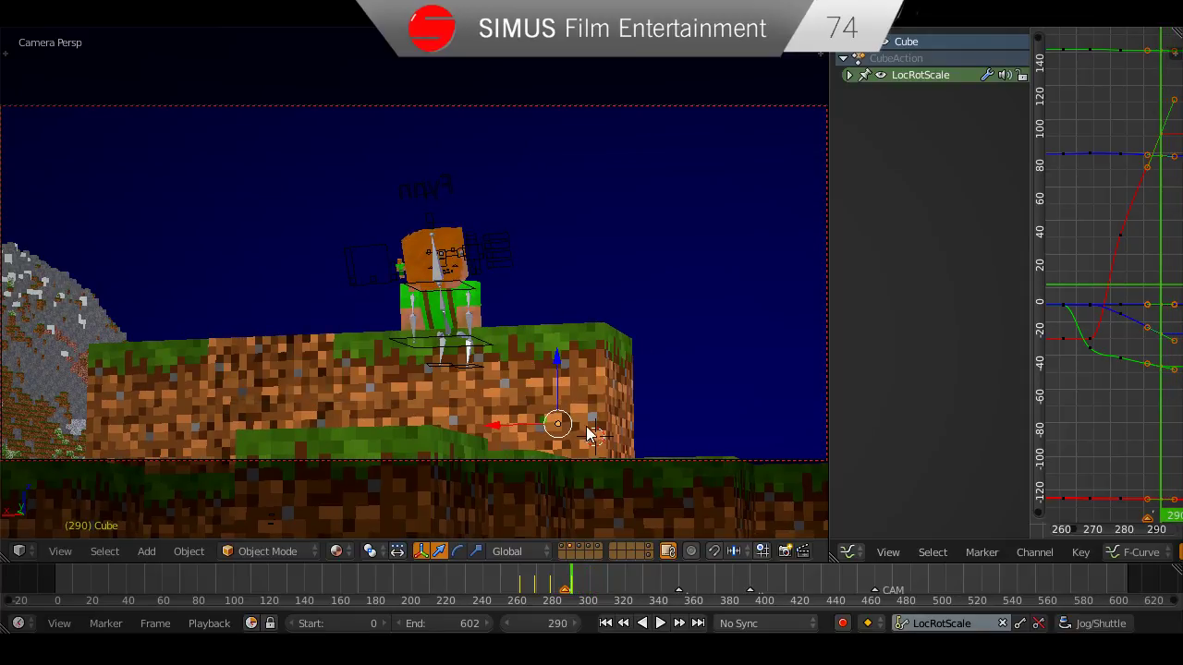
# Switch the Graph Editor area back to a Dope Sheet and move the helmet's last keyframe to about frame 287.
pyautogui.click(848, 552)
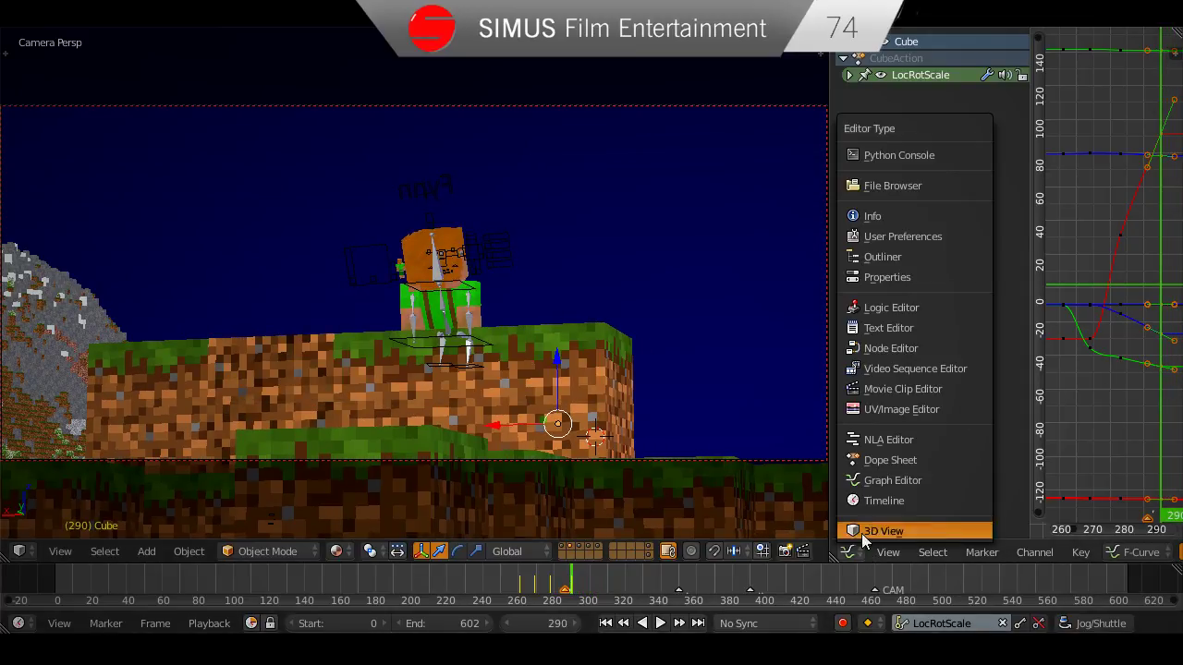
pyautogui.click(864, 514)
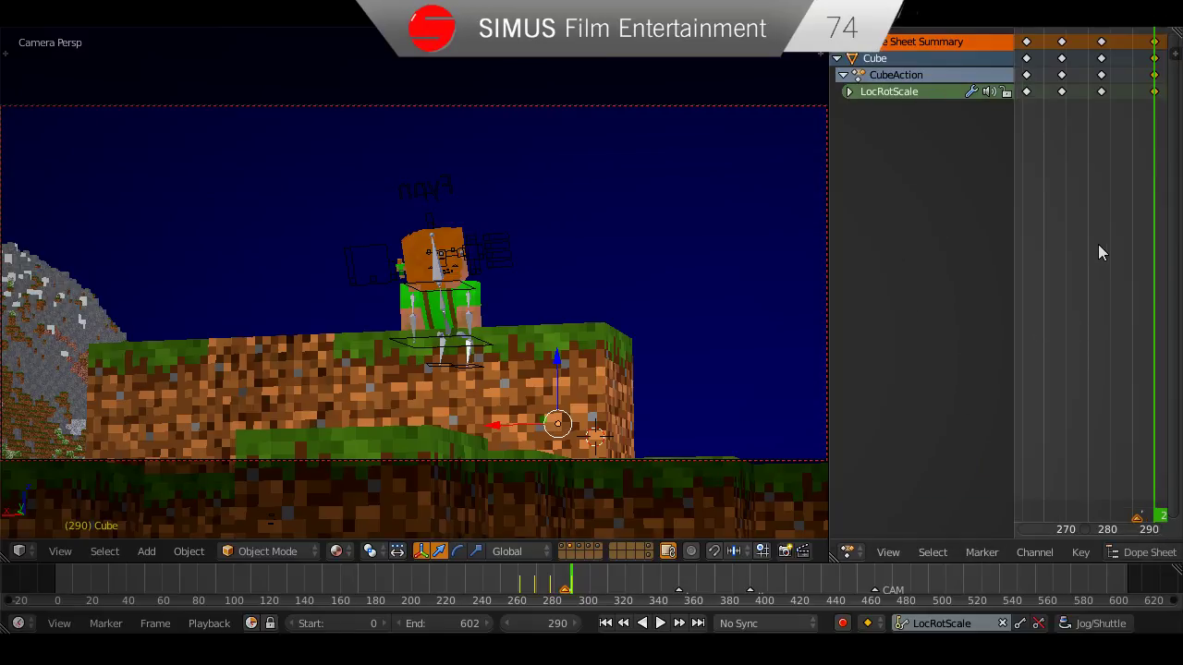
pyautogui.moveTo(1098, 244); pyautogui.dragTo(1063, 240, button='middle')
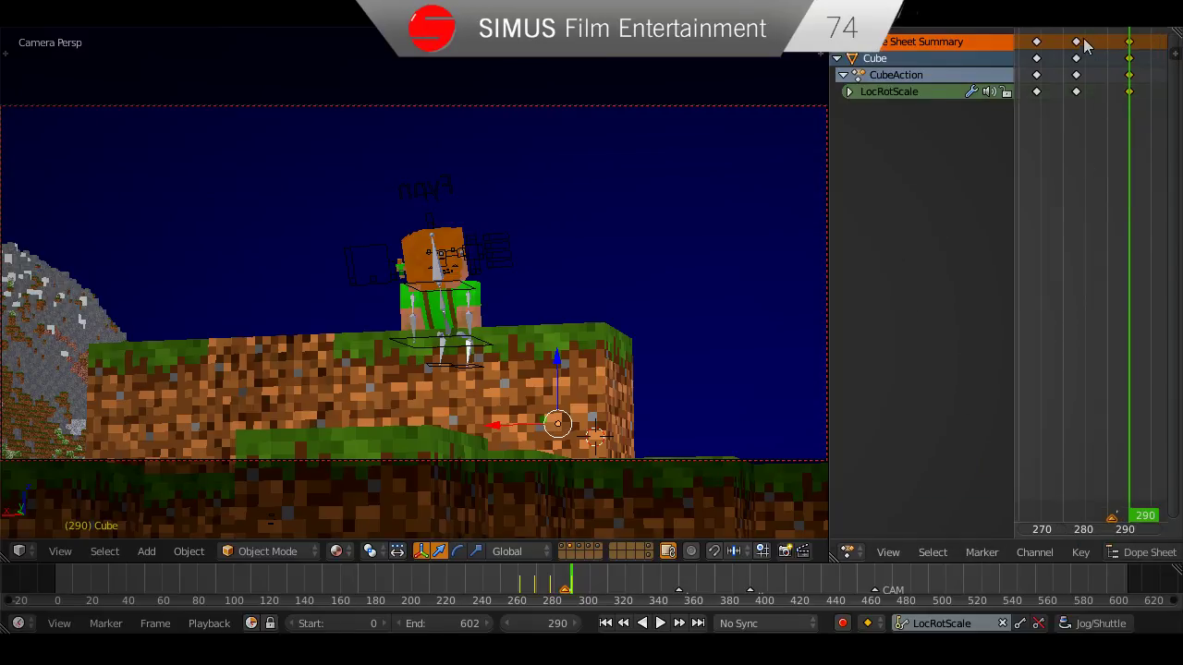
pyautogui.scroll(2, 1086, 185)
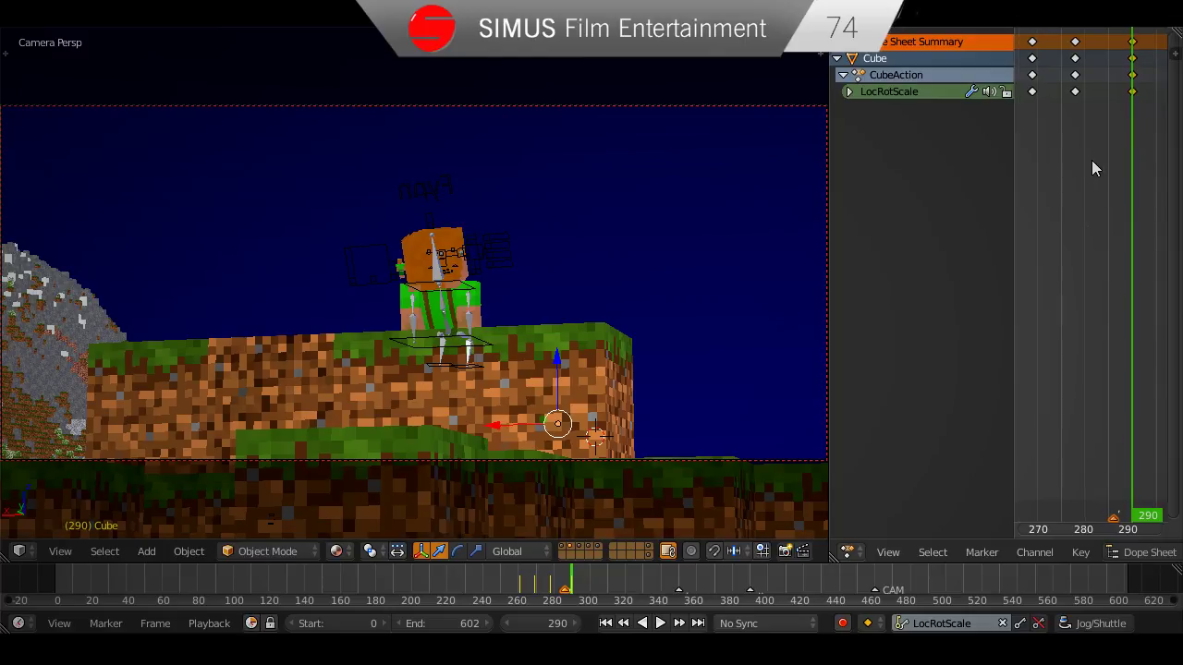
pyautogui.press('g')
pyautogui.click(1076, 169)
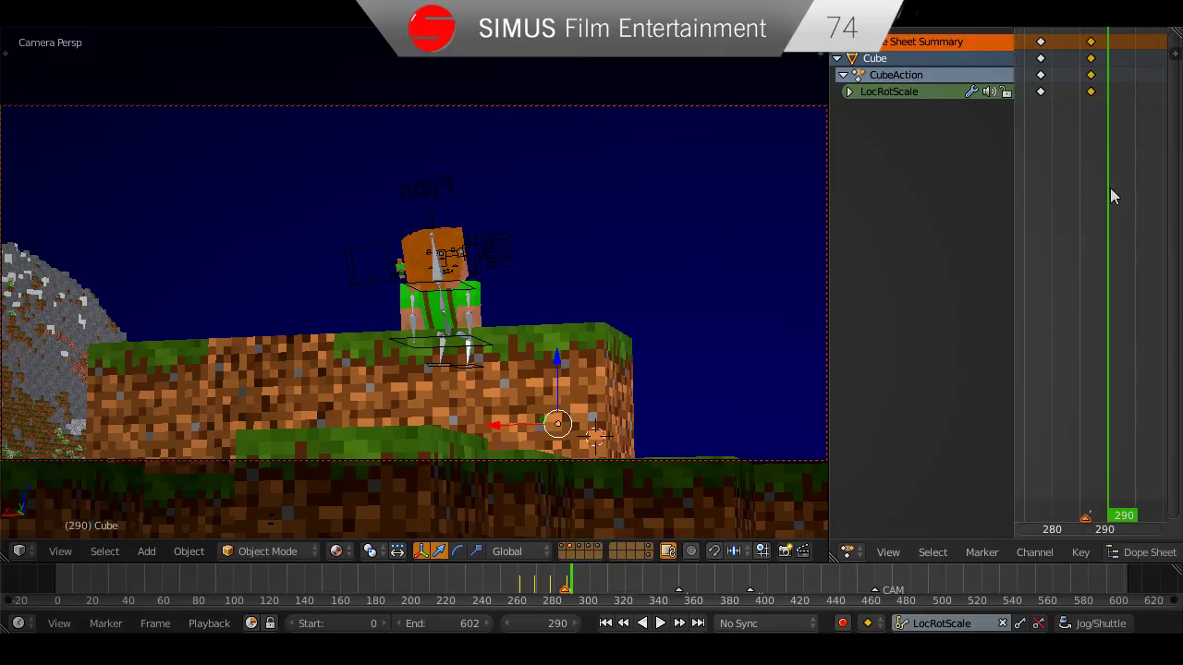
# Play the retimed helmet drop, merge the Dope Sheet area into the camera view and save over Part 1 Scene 1.blend.
pyautogui.hotkey('shift', 'alt', 'a')
pyautogui.hotkey('alt', 'a')
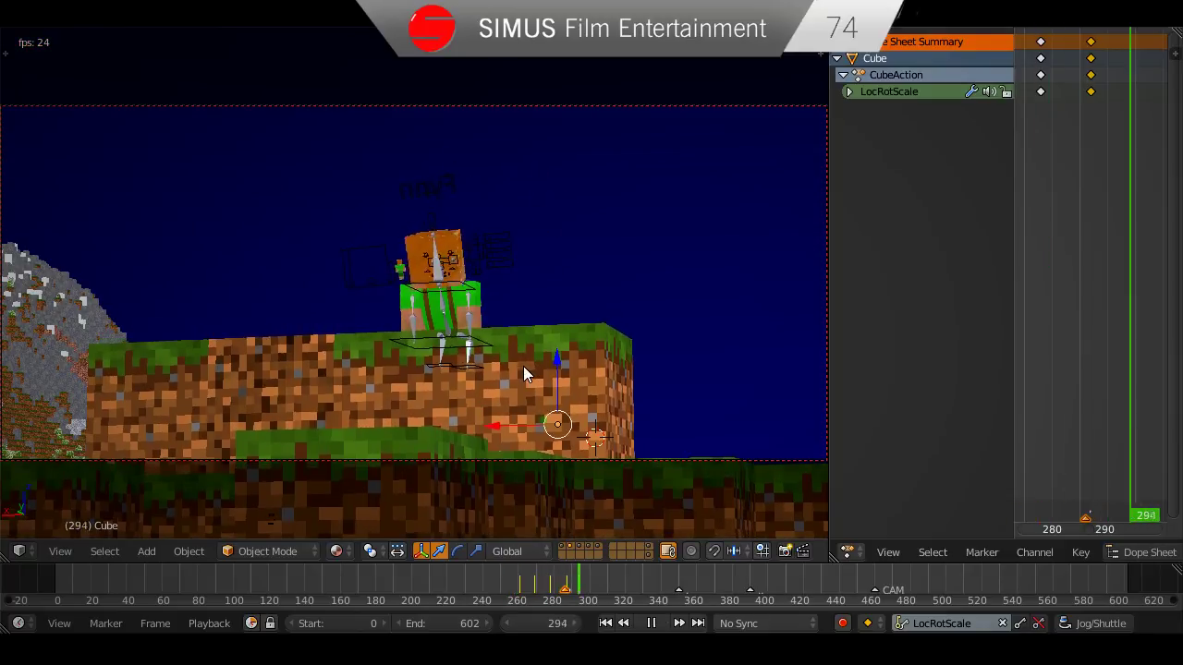
pyautogui.hotkey('alt', 'a')
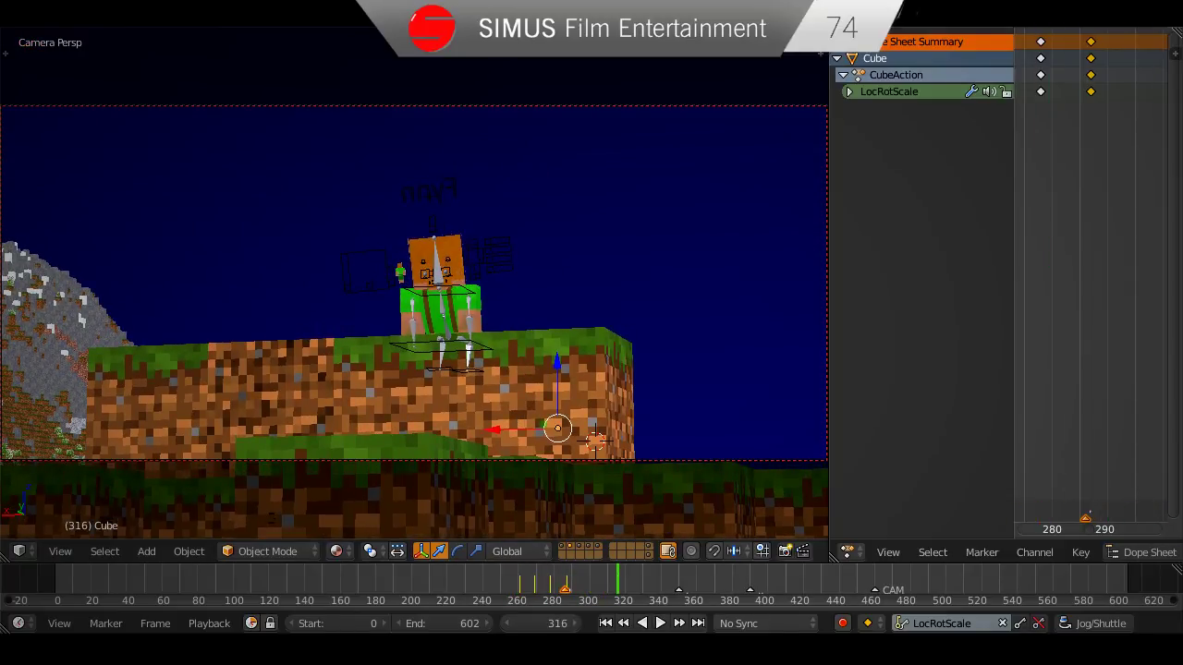
pyautogui.moveTo(822, 35); pyautogui.dragTo(836, 70)
pyautogui.hotkey('ctrl', 's')
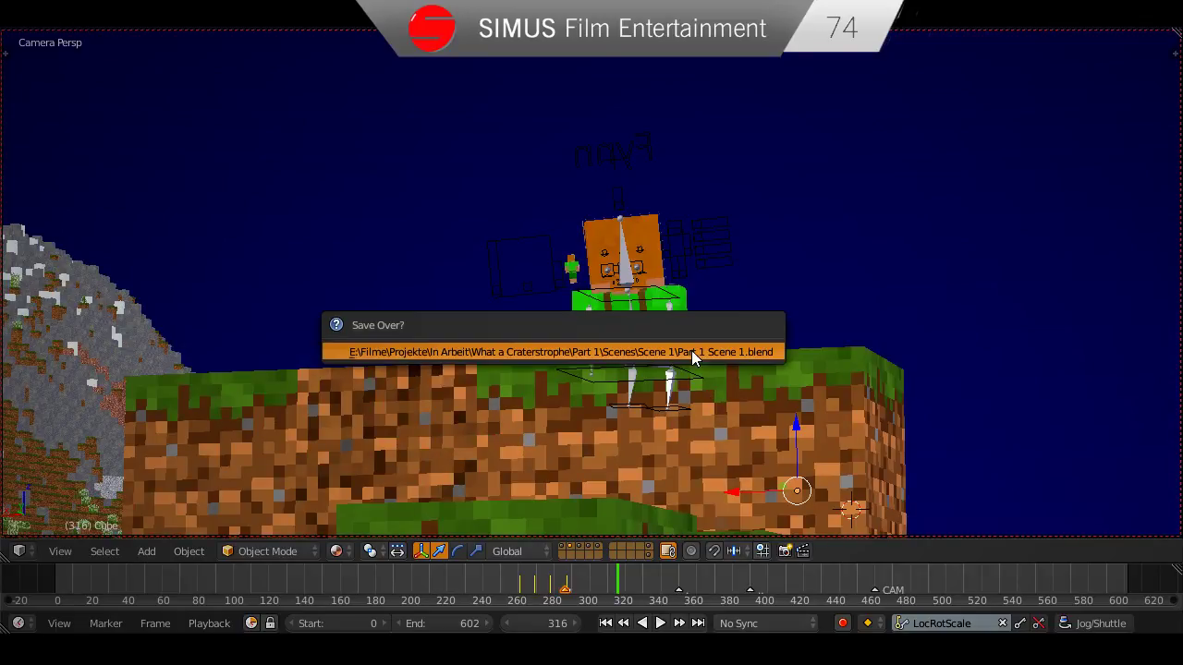
pyautogui.click(691, 350)
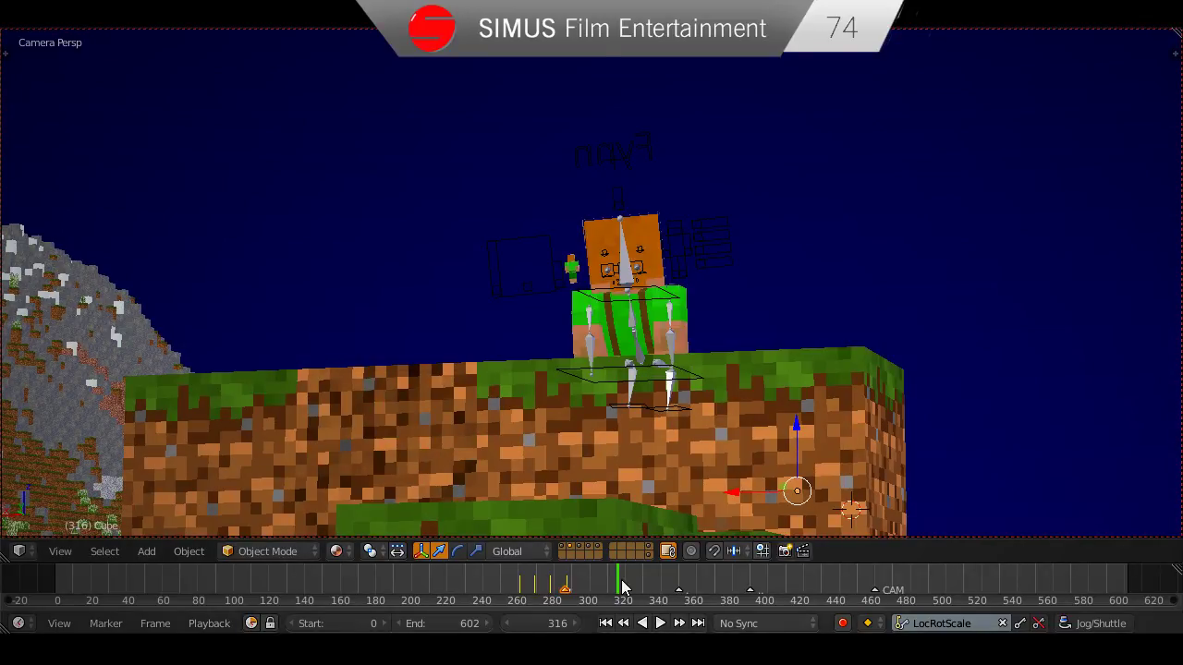
# Return to frame 0, save over the scene file and enable Only Render in the camera view's display settings.
pyautogui.moveTo(624, 586); pyautogui.dragTo(56, 588)
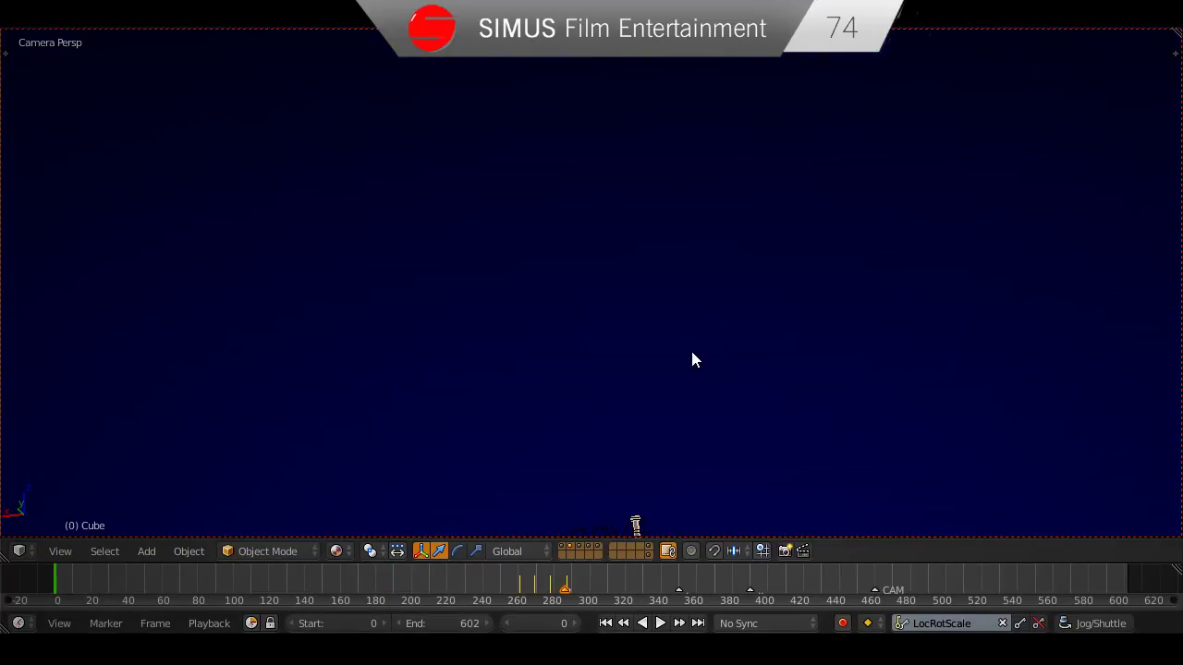
pyautogui.hotkey('ctrl', 's')
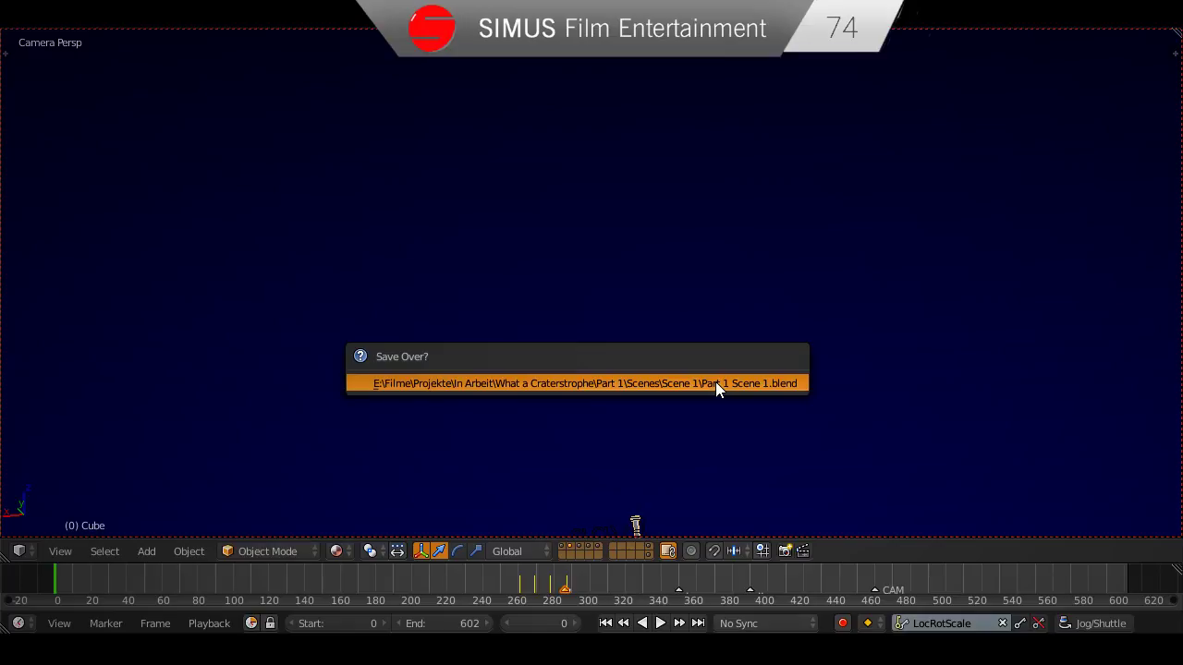
pyautogui.click(715, 386)
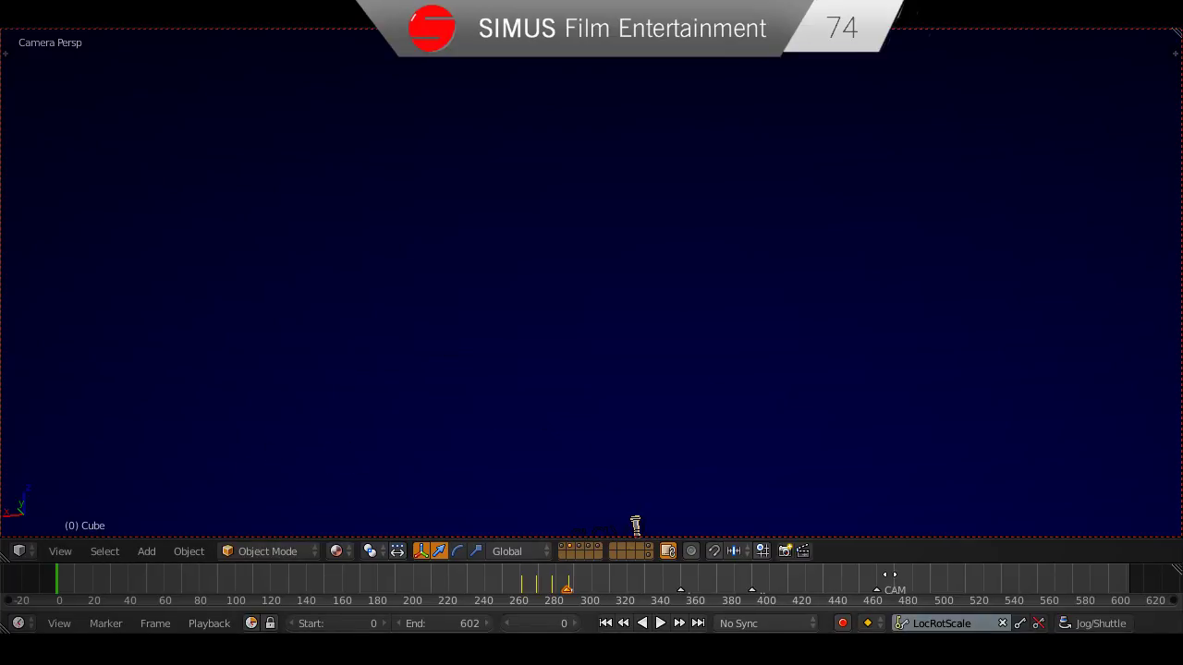
pyautogui.scroll(1, 885, 574)
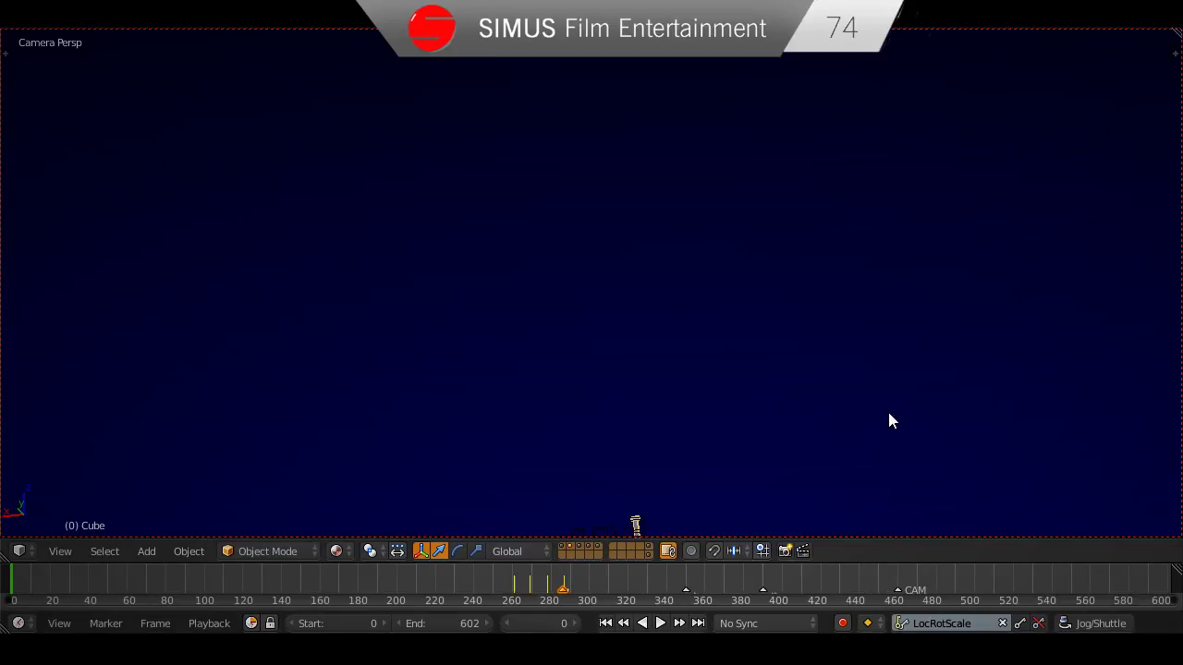
pyautogui.press('n')
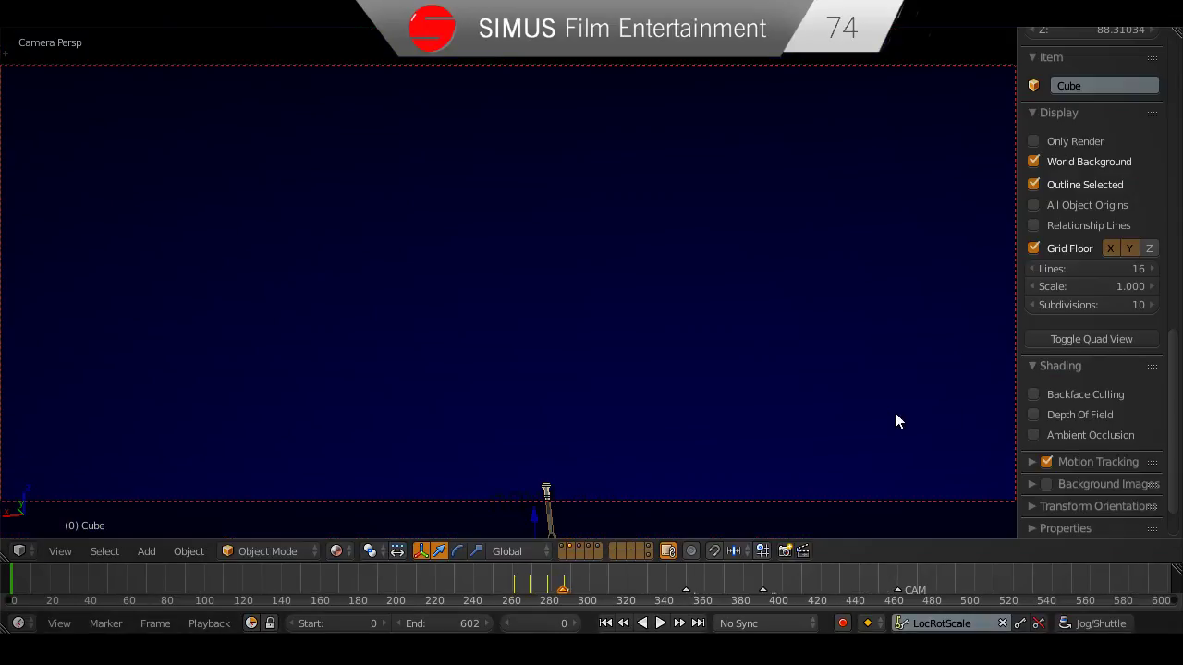
pyautogui.click(1057, 138)
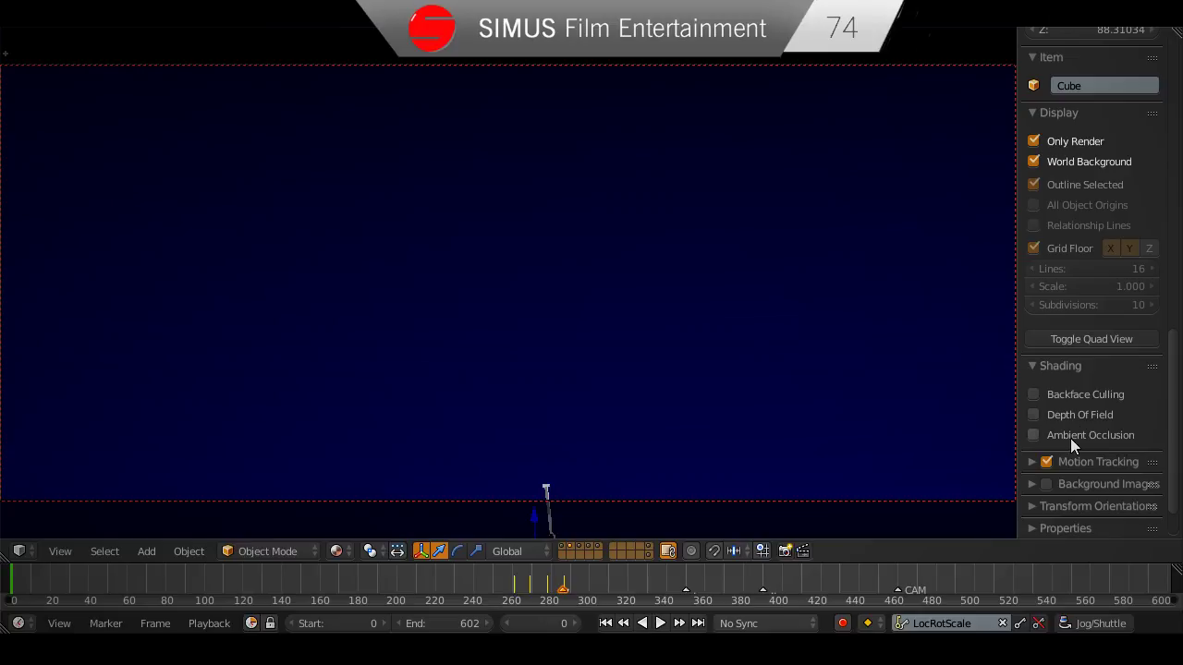
pyautogui.press('n')
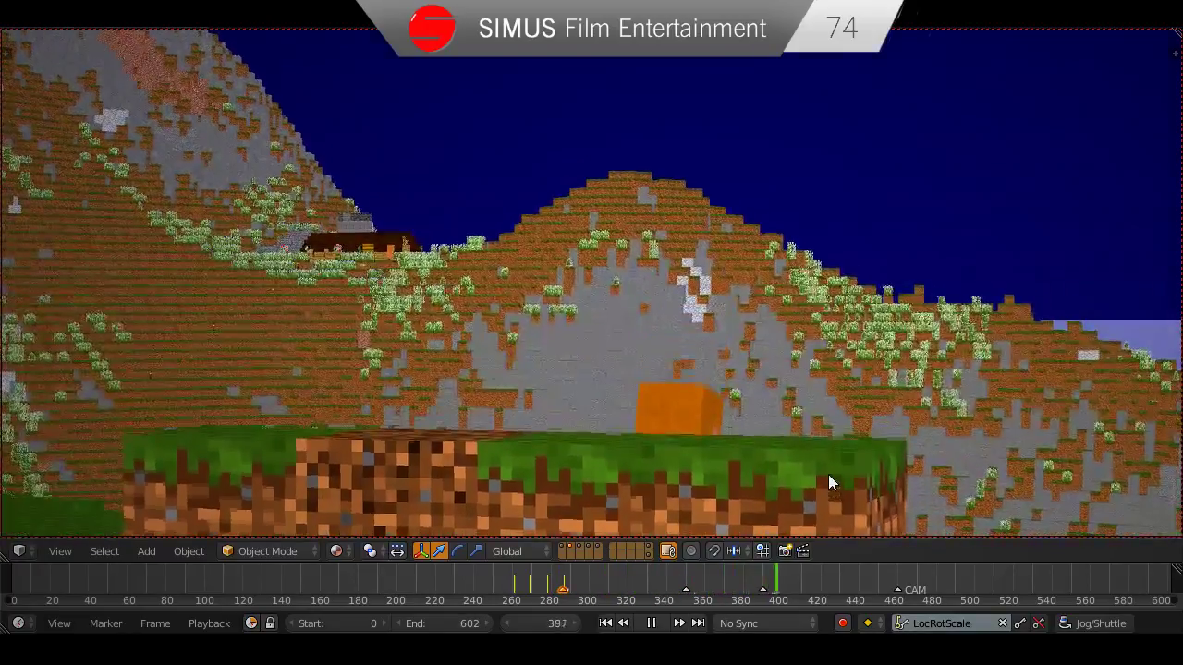
# Stop the playback at about frame 397, review the seated character again between frames 352 and 308, and save the scene.
pyautogui.hotkey('alt', 'a')
pyautogui.moveTo(782, 584); pyautogui.dragTo(688, 585)
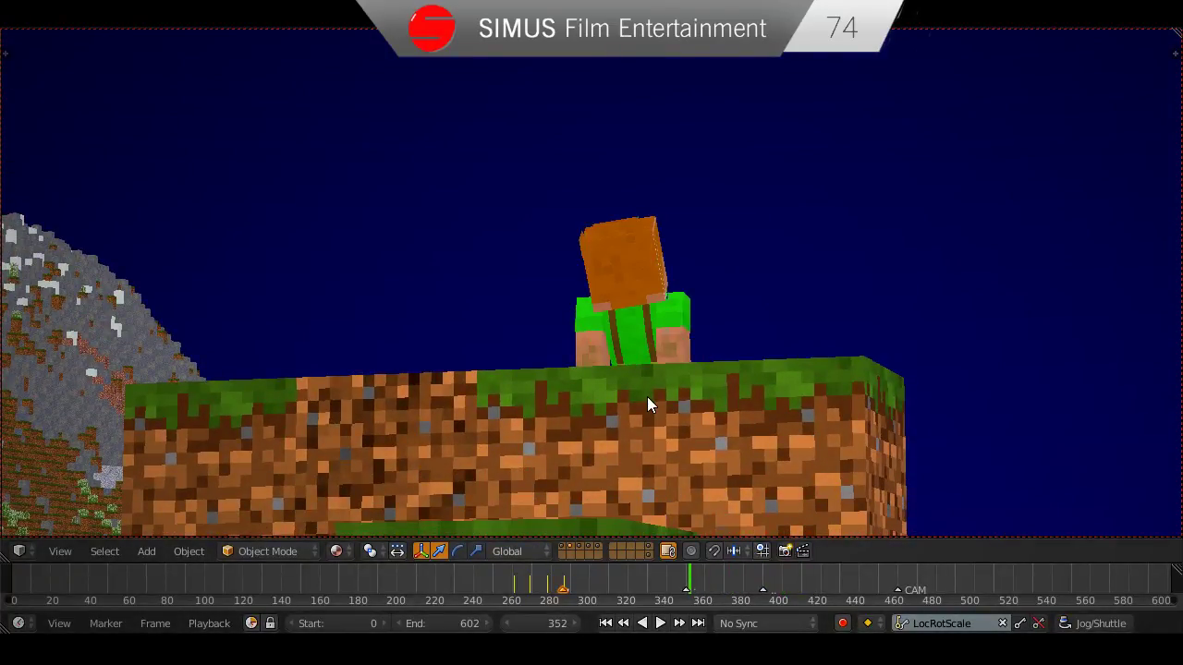
pyautogui.scroll(-1, 725, 373)
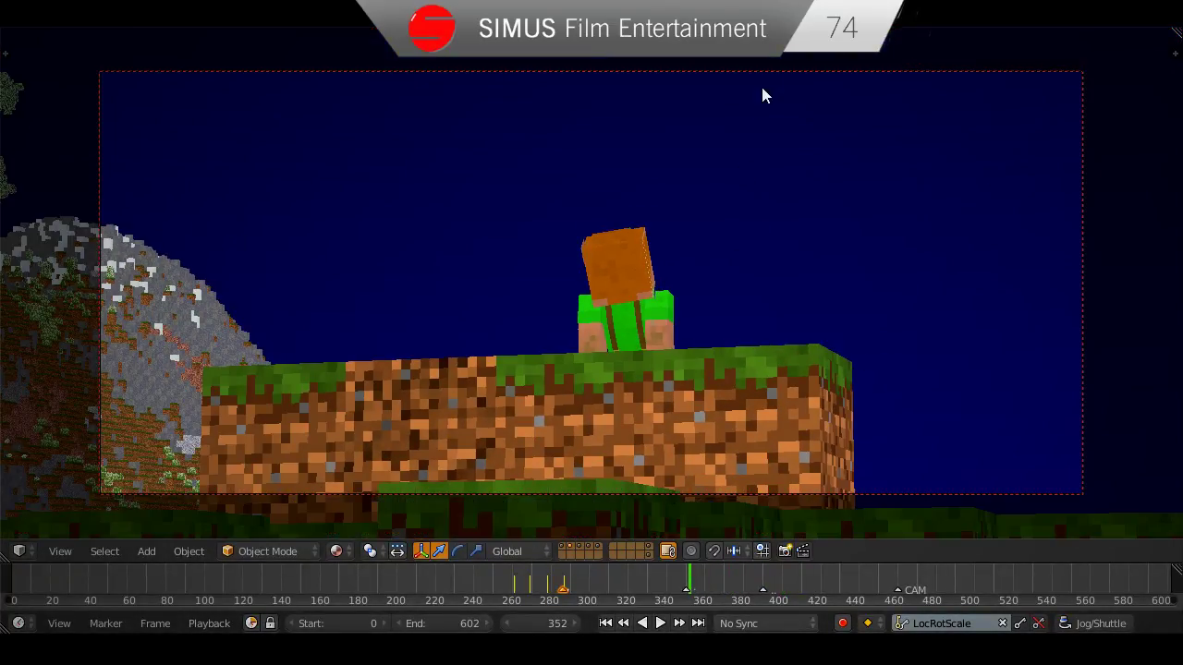
pyautogui.scroll(1, 728, 202)
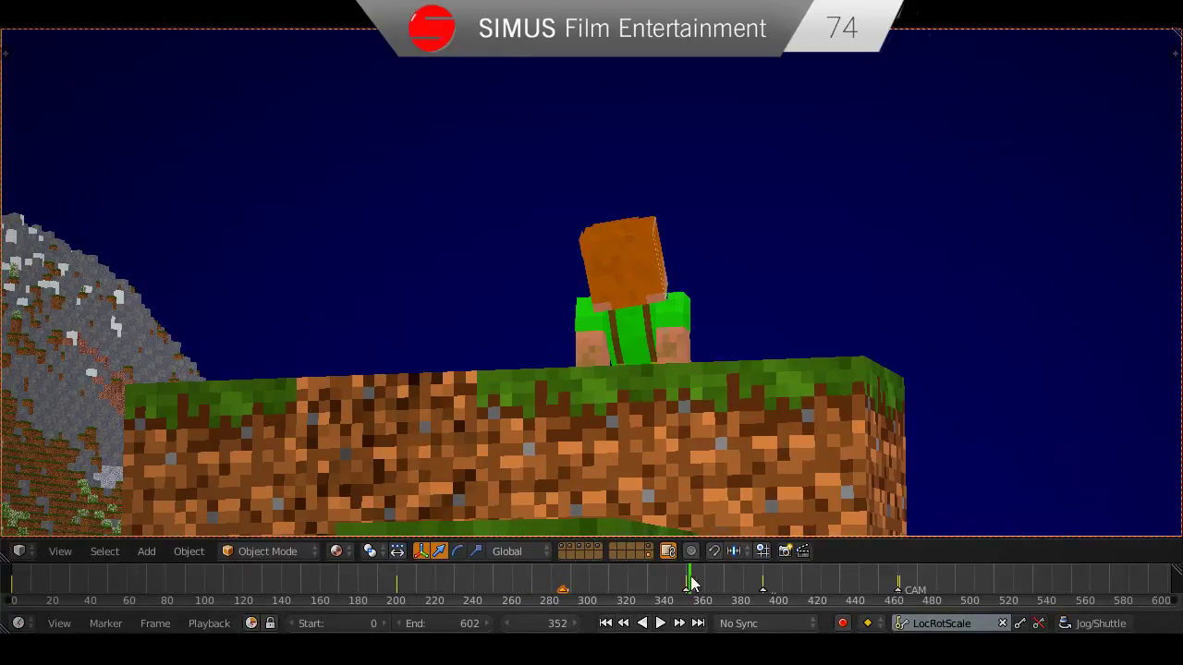
pyautogui.moveTo(692, 584); pyautogui.dragTo(626, 596)
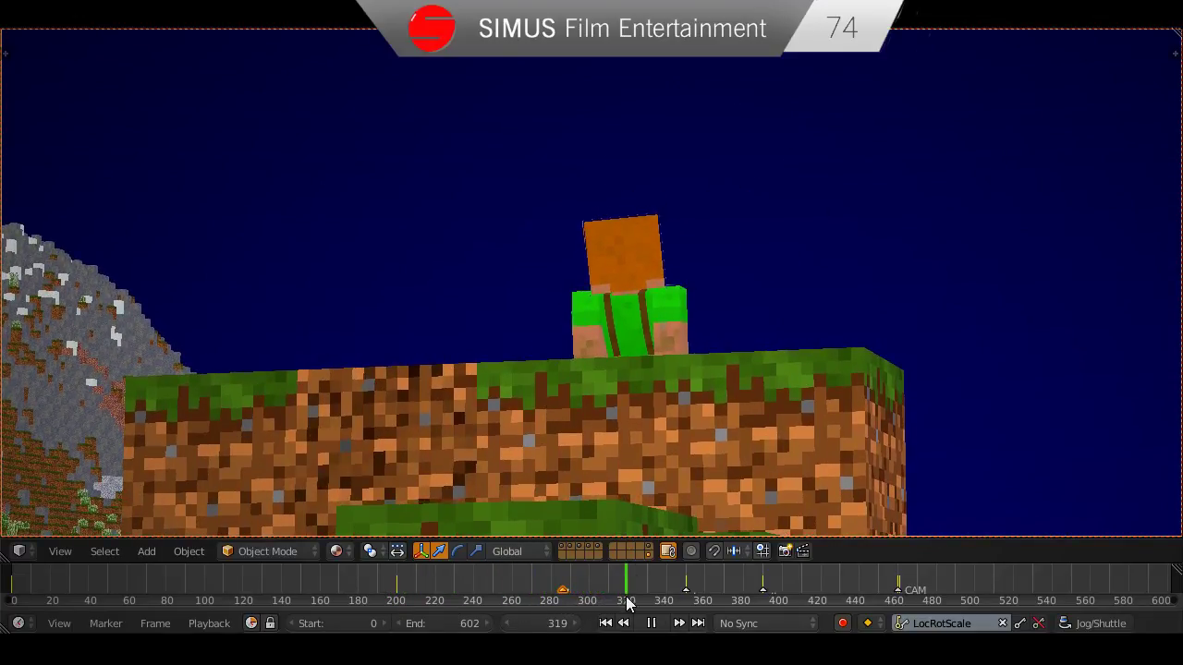
pyautogui.hotkey('ctrl', 's')
pyautogui.click(597, 439)
pyautogui.press('Left')
pyautogui.hotkey('alt', 'a')
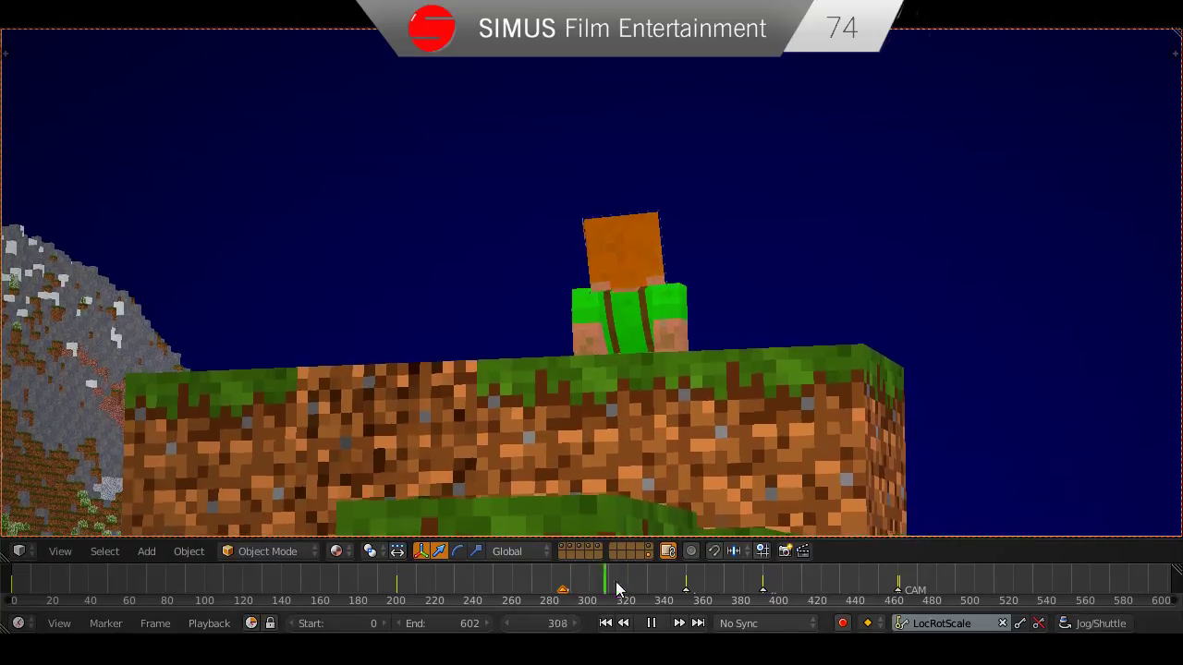
# Go to frame 272, select the helmet and disable Only Render in the viewport's display settings.
pyautogui.moveTo(654, 581); pyautogui.dragTo(536, 581)
pyautogui.rightClick(682, 200)
pyautogui.scroll(2, 679, 231)
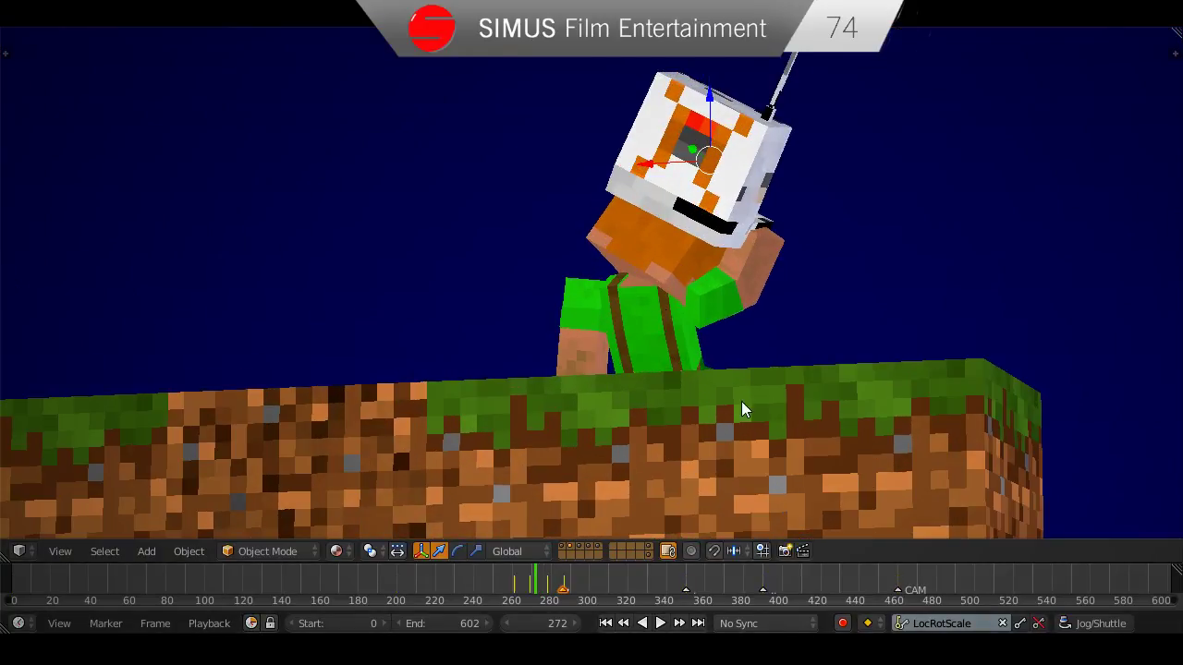
pyautogui.press('n')
pyautogui.scroll(4, 1076, 389)
pyautogui.click(1033, 290)
pyautogui.press('n')
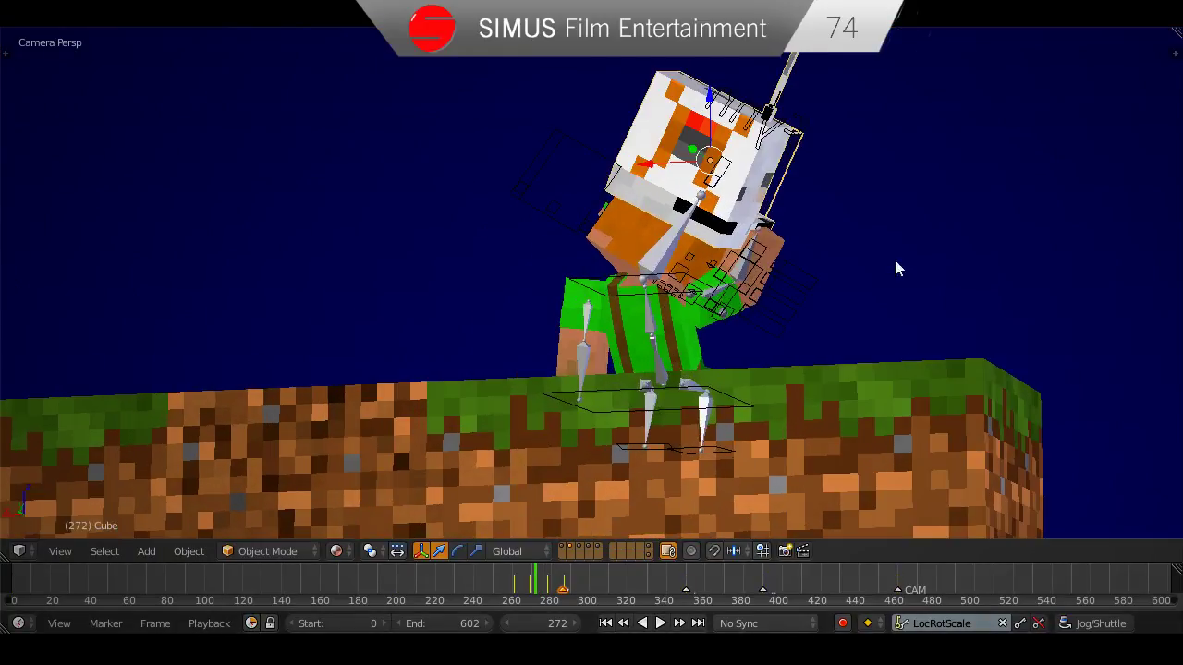
# Examine the hand's contact with the helmet up close outside the camera view, around frames 272 to 274.
pyautogui.press('KP_0')
pyautogui.scroll(12, 713, 216)
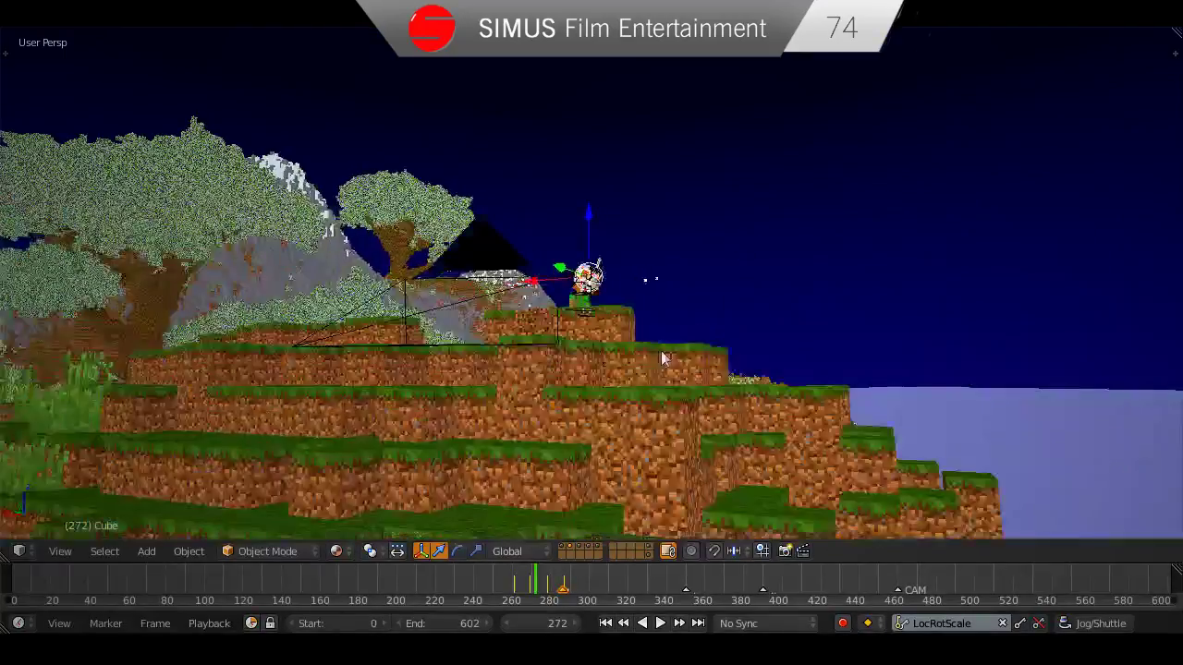
pyautogui.scroll(5, 647, 384)
pyautogui.moveTo(653, 384); pyautogui.dragTo(618, 462, button='middle')
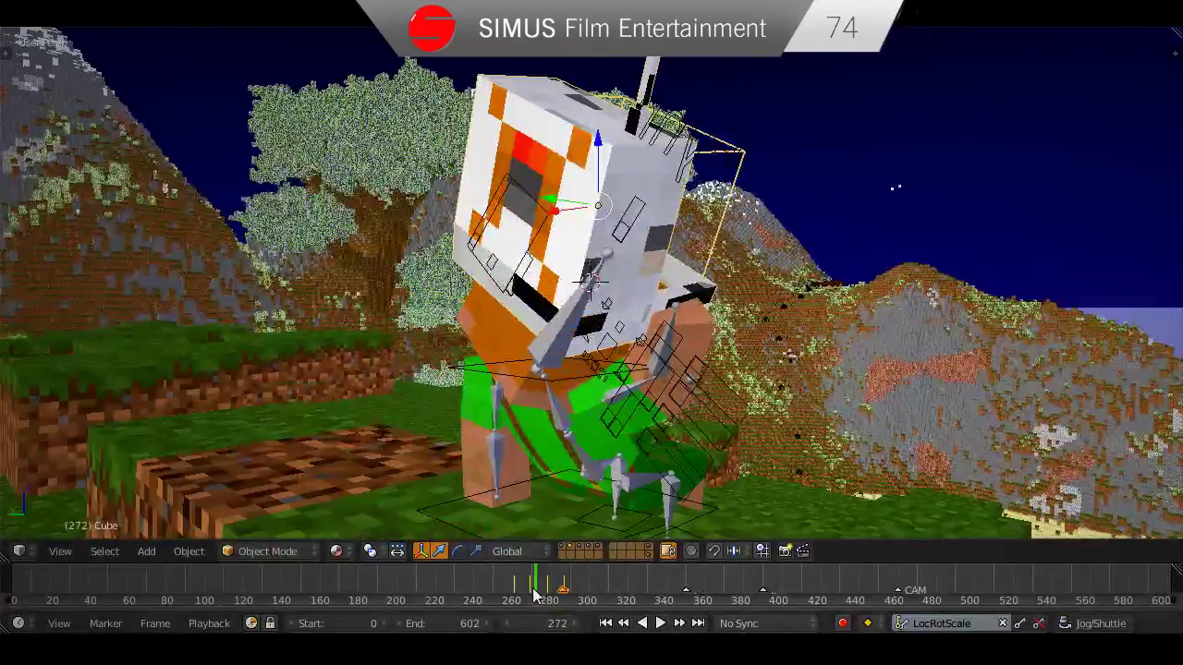
pyautogui.moveTo(533, 588); pyautogui.dragTo(526, 588)
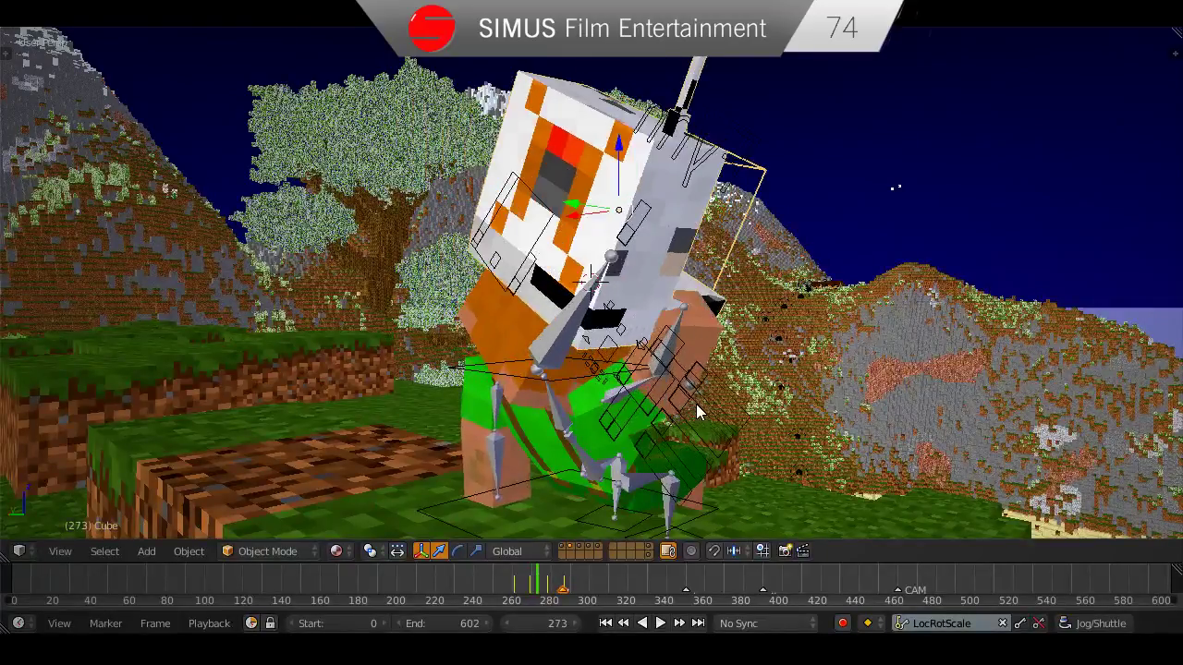
pyautogui.hotkey('alt', 'a')
pyautogui.press('Left')
pyautogui.scroll(2, 720, 410)
pyautogui.moveTo(720, 409); pyautogui.dragTo(660, 401, button='middle')
pyautogui.press('g')
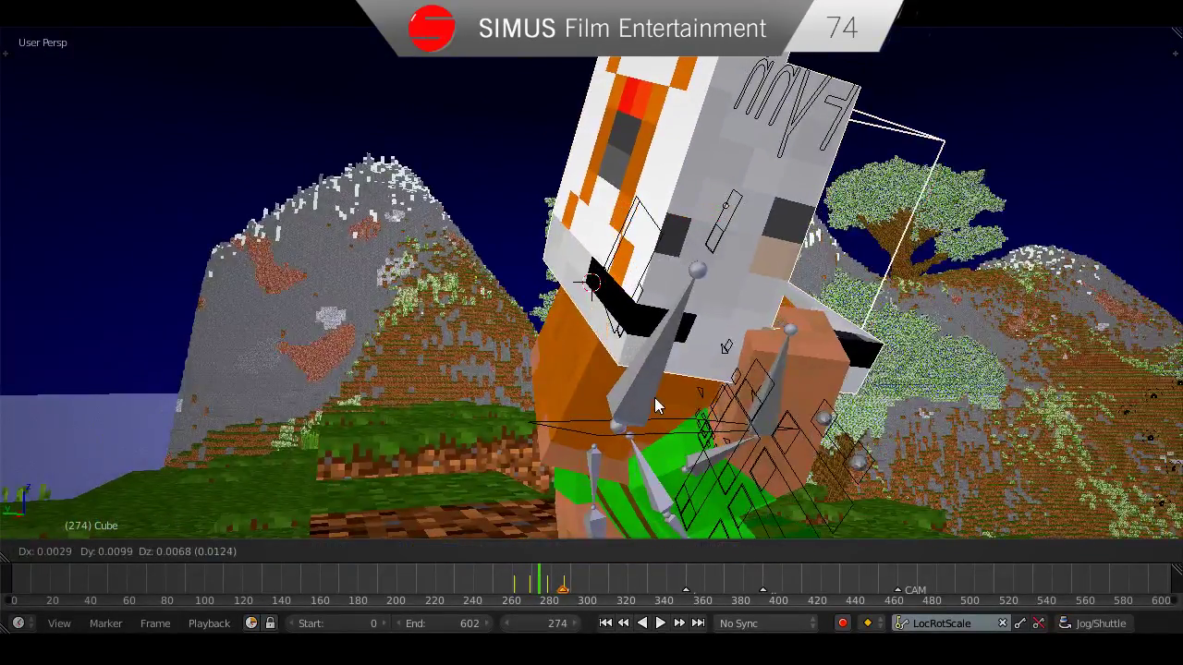
pyautogui.click(654, 398)
# Step through the helmet removal up to frame 278 to compare helmet and hand, and return to frame 274.
pyautogui.press('Left')
pyautogui.press('Left')
pyautogui.press('Right')
pyautogui.press('Right')
pyautogui.press('Right')
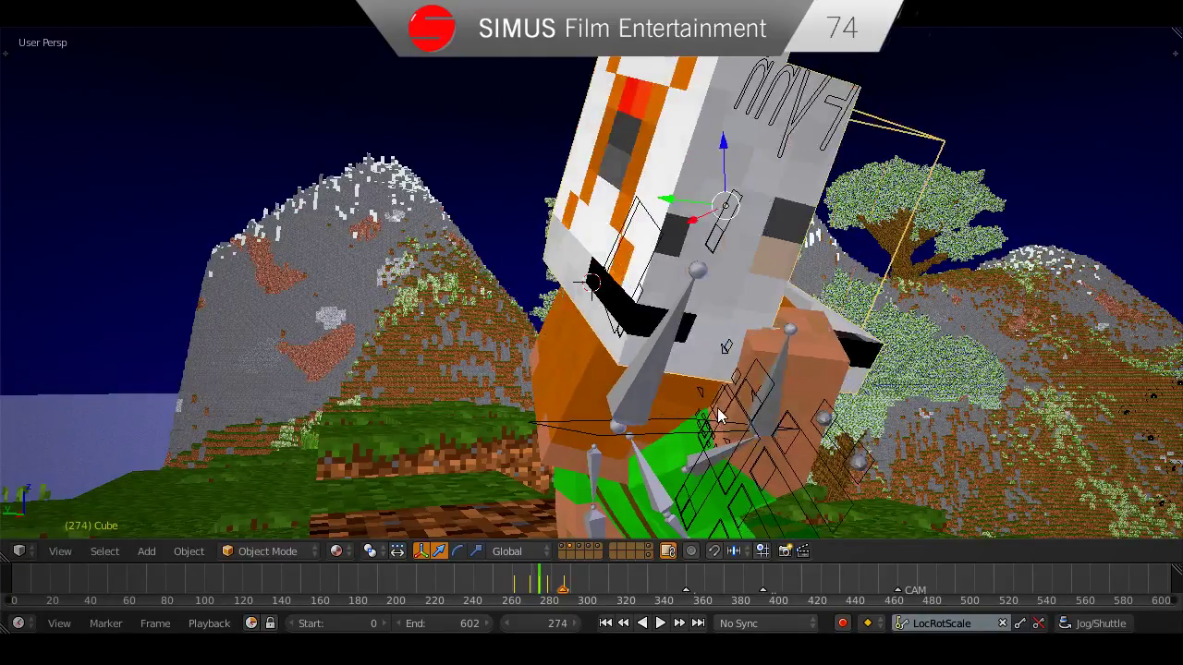
pyautogui.press('Right')
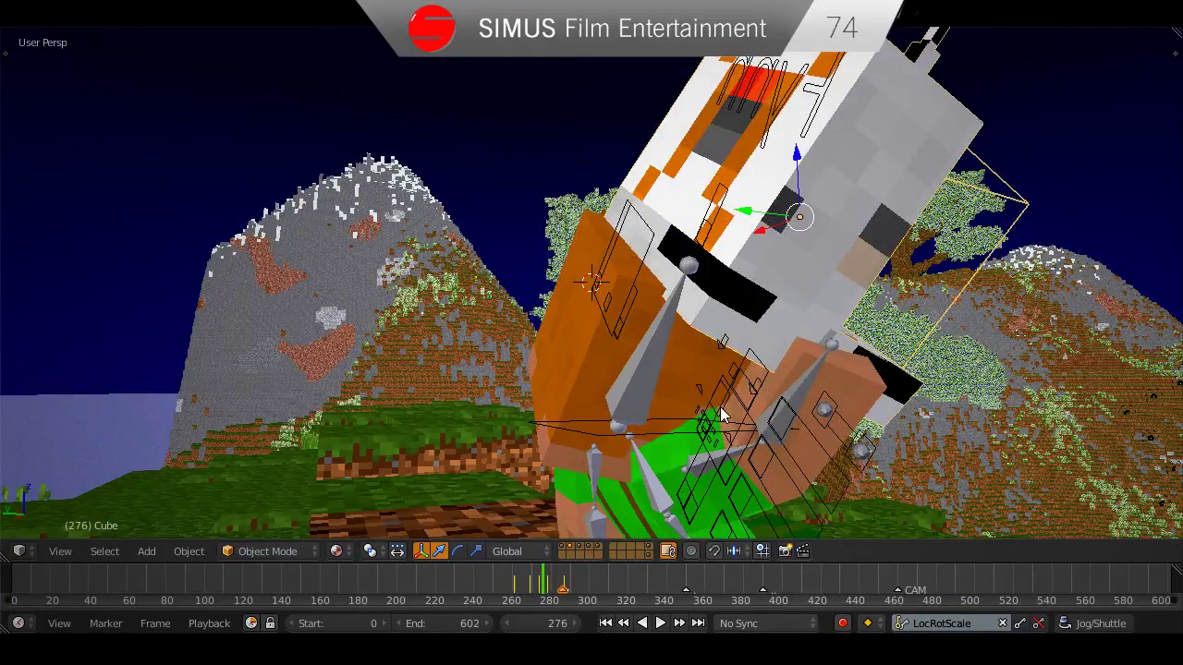
pyautogui.press('Right')
pyautogui.press('Right')
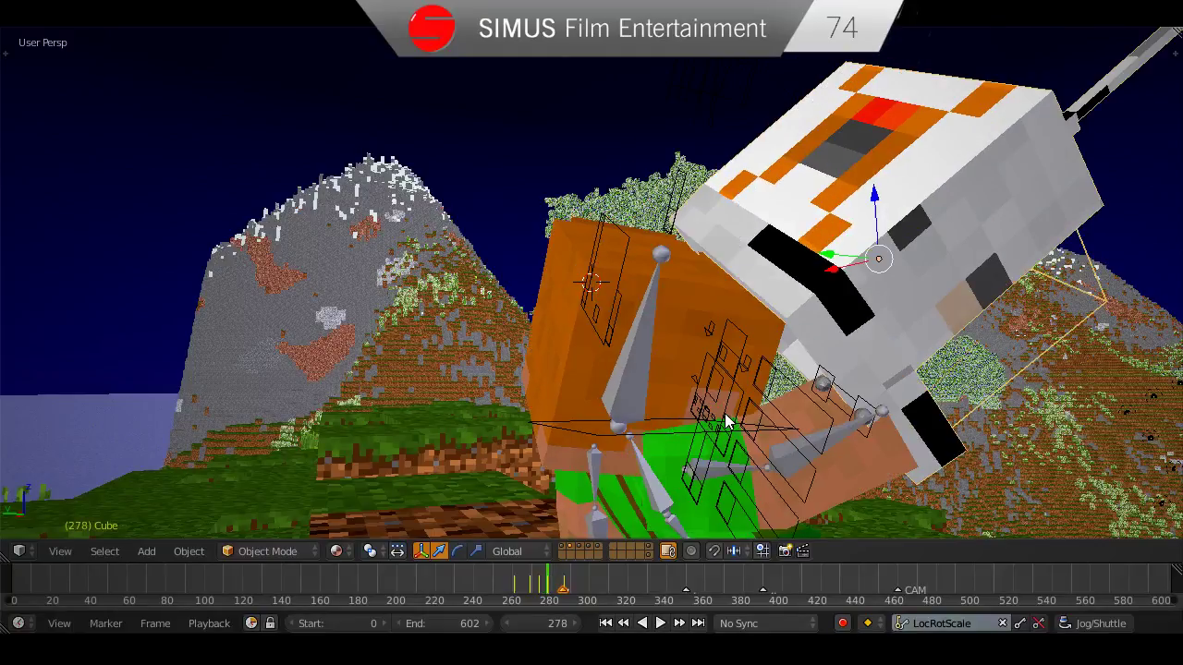
pyautogui.press('Left')
pyautogui.press('Left')
pyautogui.press('Left')
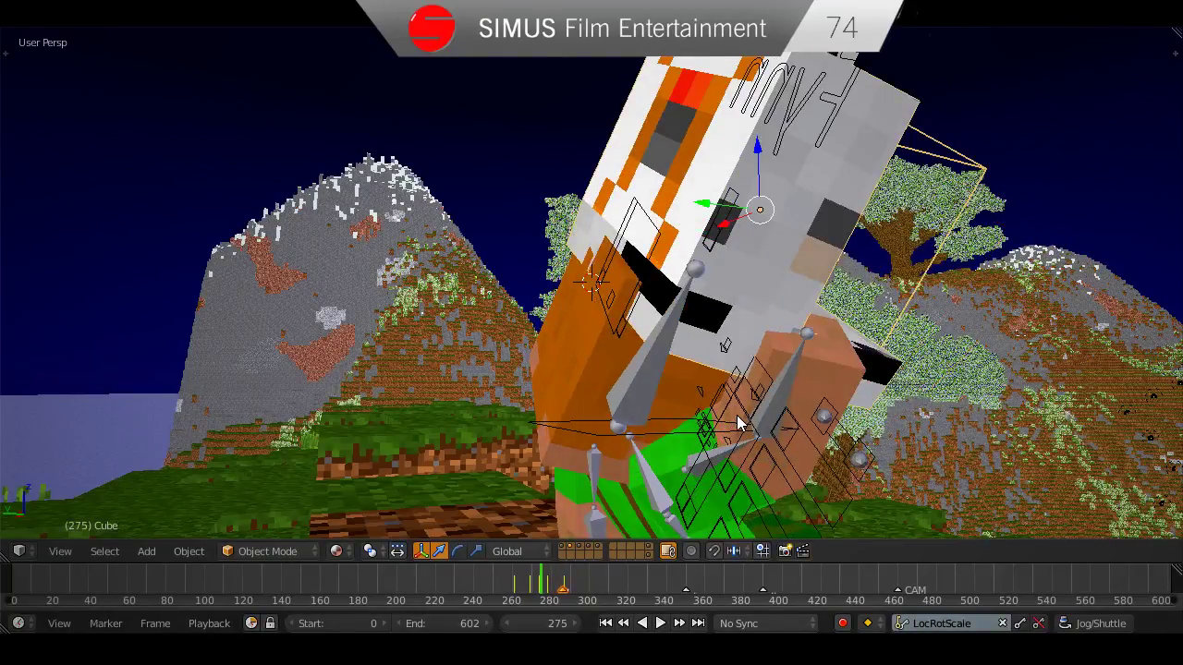
pyautogui.press('Left')
# Raise the helmet along the global Z axis at frame 274 so its lower rim rests on the raised hand.
pyautogui.moveTo(738, 416); pyautogui.dragTo(746, 394, button='middle')
pyautogui.press('g')
pyautogui.press('z')
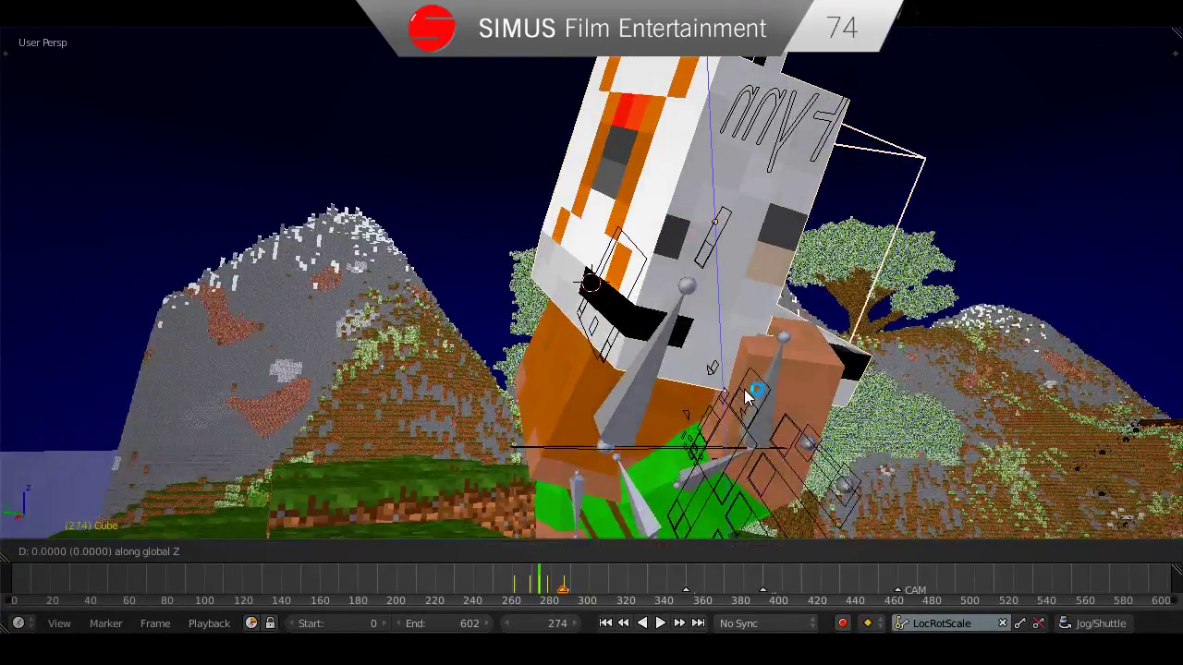
pyautogui.press('Escape')
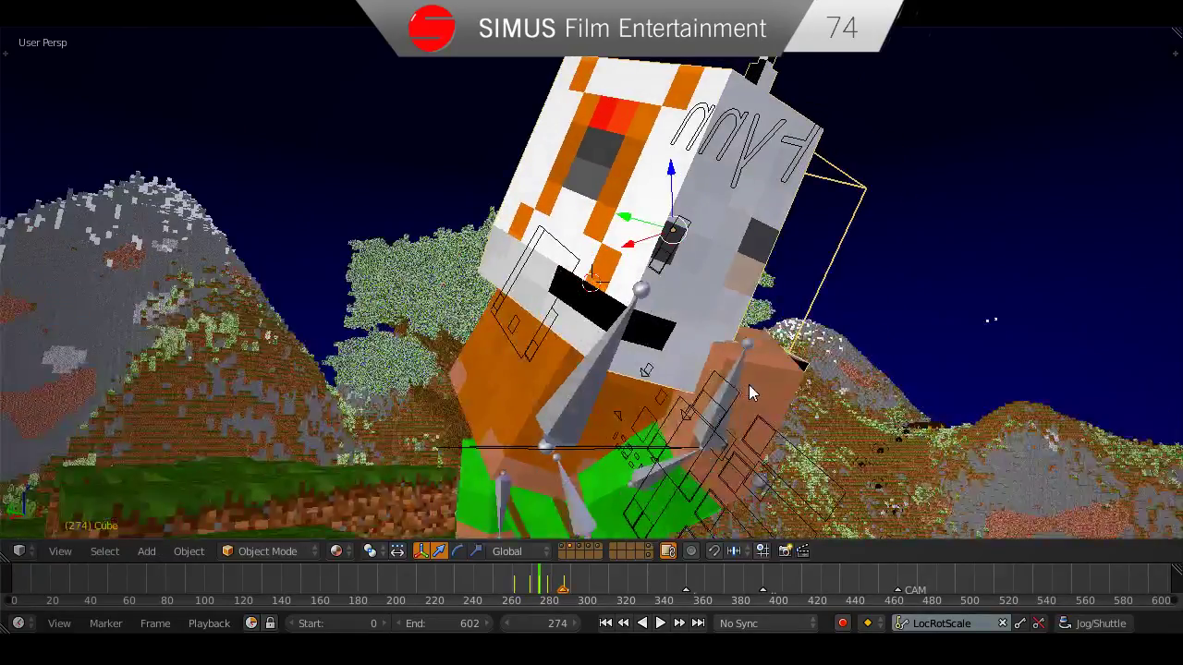
pyautogui.press('g')
pyautogui.press('z')
pyautogui.click(777, 351)
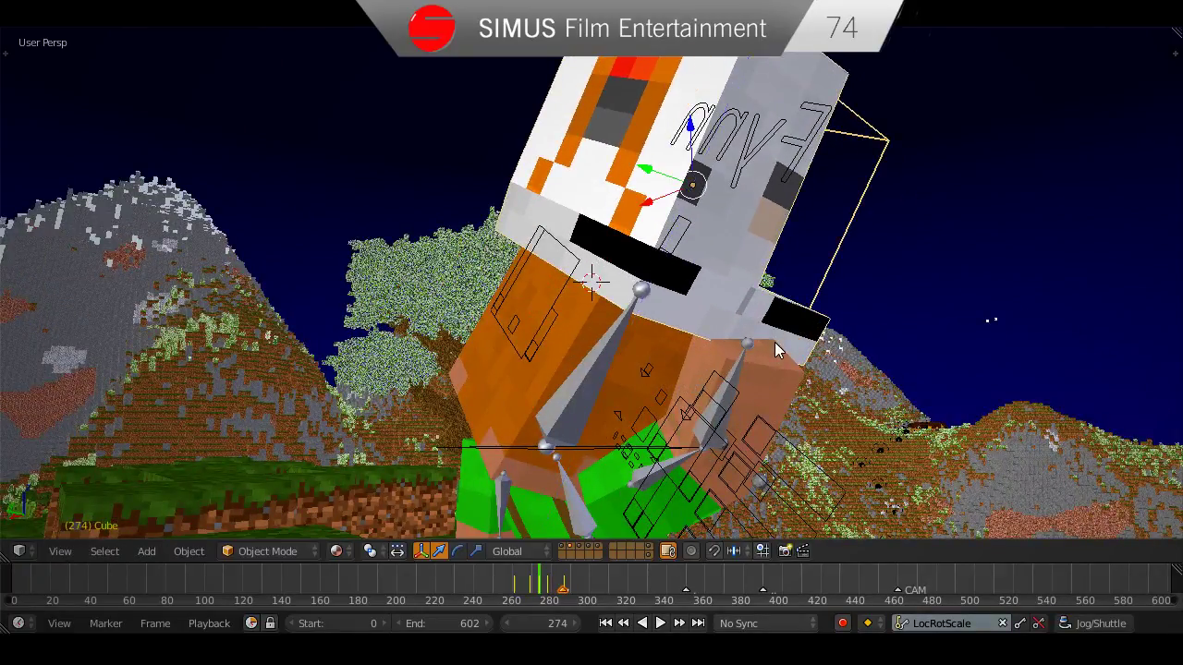
pyautogui.moveTo(726, 351); pyautogui.dragTo(730, 352, button='middle')
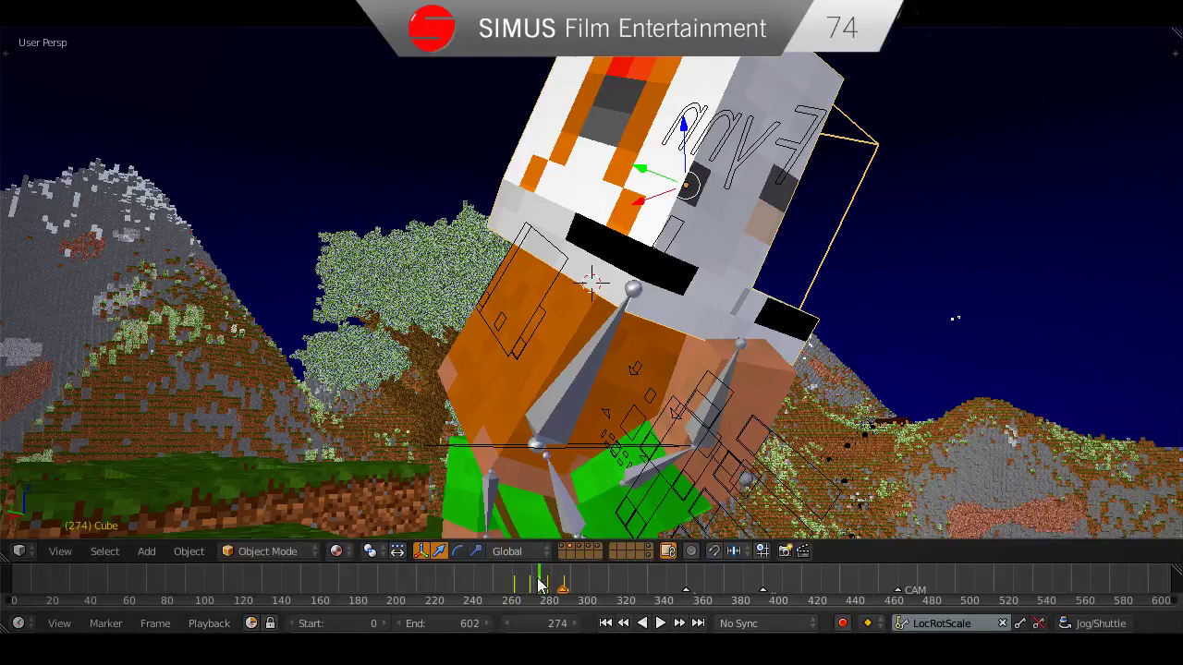
# Play the adjusted helmet drop outside the camera view and save over the scene file.
pyautogui.hotkey('alt', 'a')
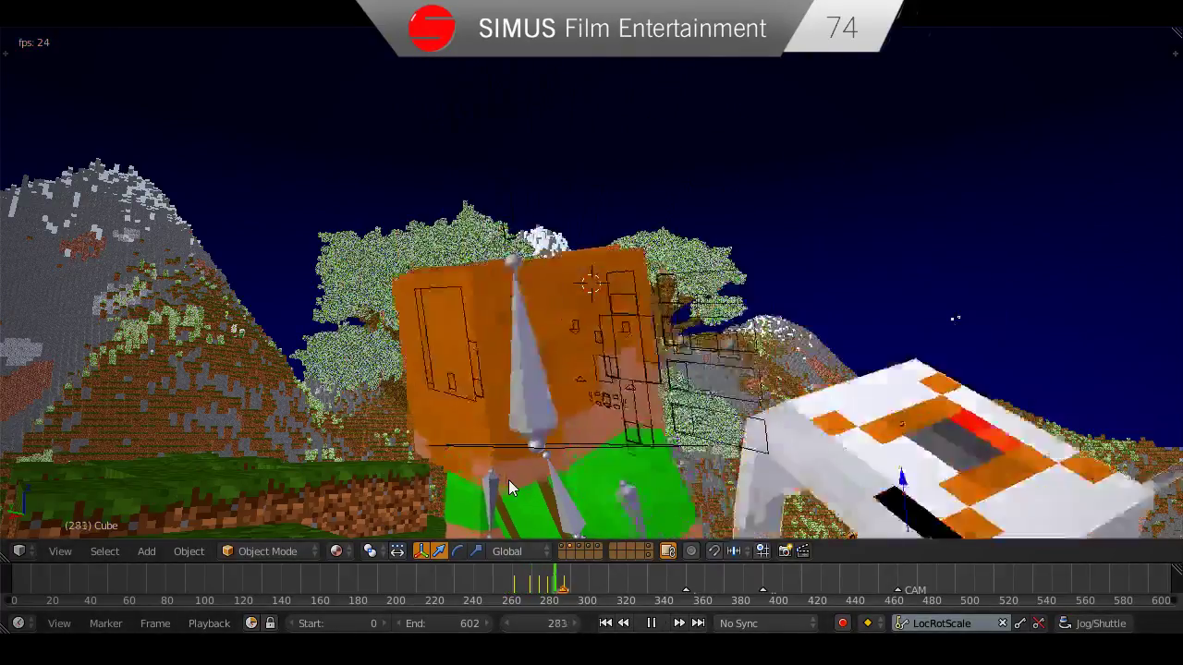
pyautogui.hotkey('alt', 'a')
pyautogui.moveTo(531, 459); pyautogui.dragTo(597, 429, button='middle')
pyautogui.hotkey('ctrl', 's')
pyautogui.click(569, 453)
pyautogui.click(568, 453)
# Switch back to the camera view and play the scene from frame 134.
pyautogui.press('KP_0')
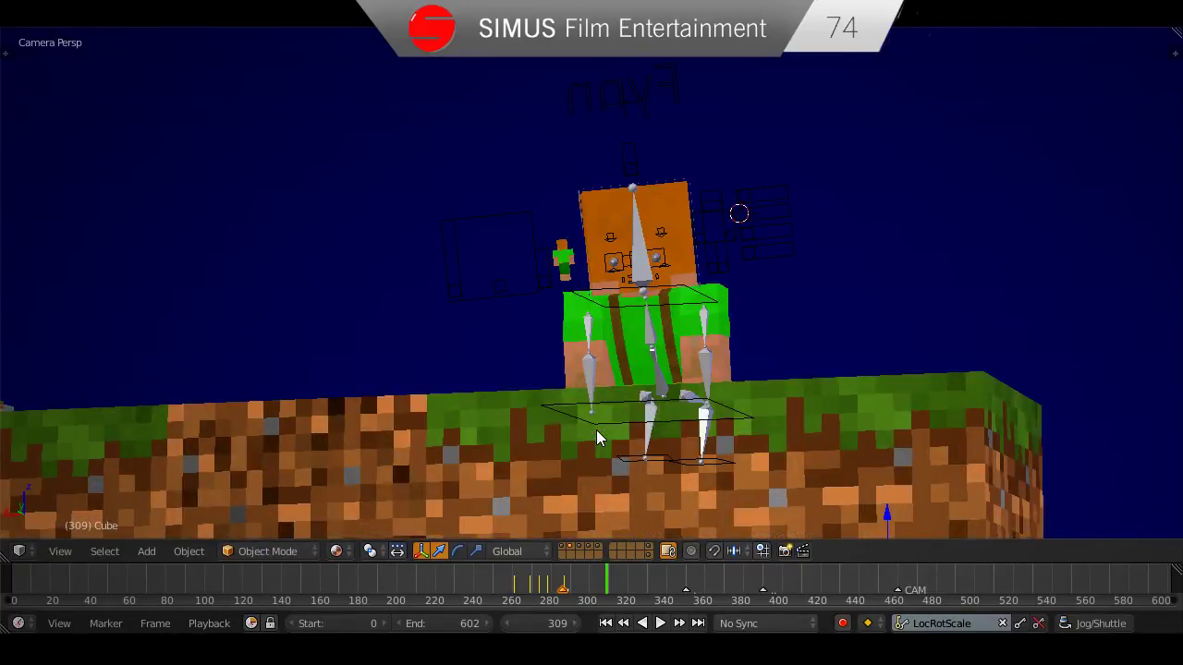
pyautogui.scroll(-2, 596, 430)
pyautogui.moveTo(627, 574); pyautogui.dragTo(269, 586)
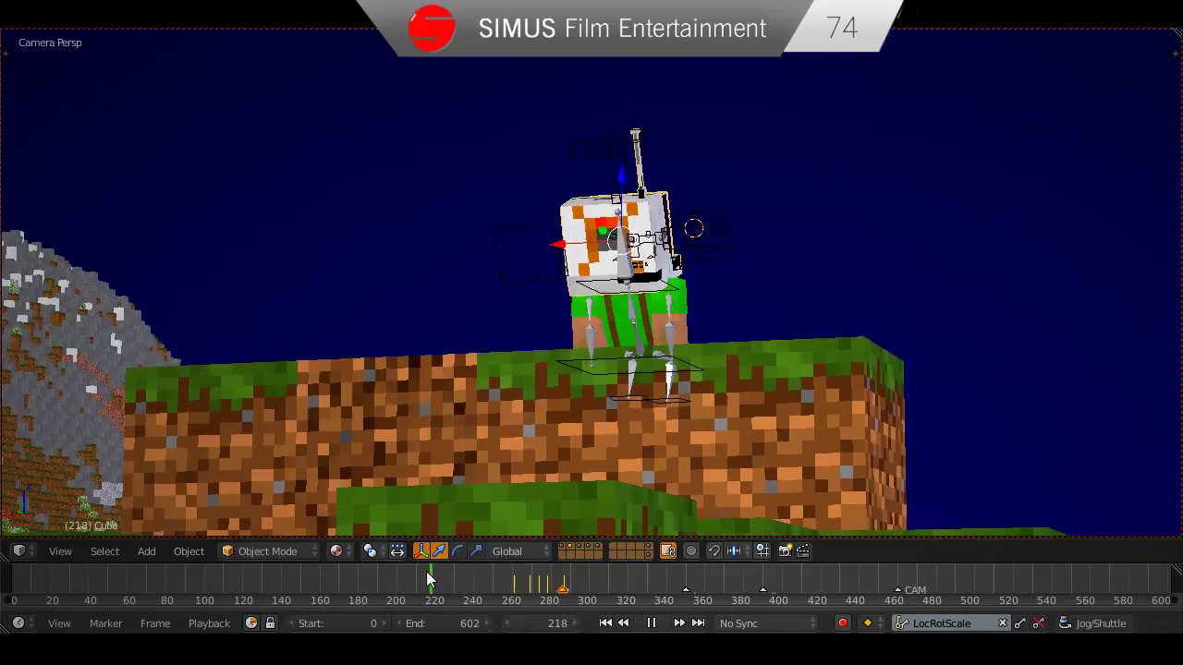
pyautogui.hotkey('alt', 'a')
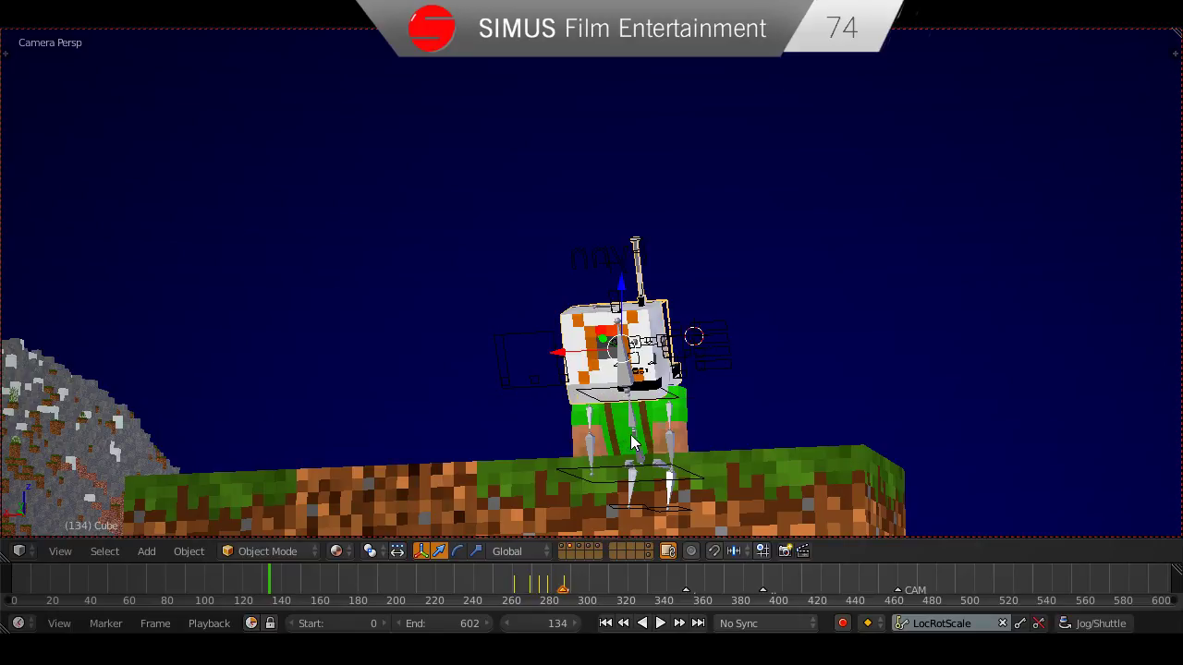
# Key the helmet's location, rotation and scale at about frame 124, before the helmet is taken off.
pyautogui.rightClick(622, 376)
pyautogui.scroll(1, 622, 376)
pyautogui.rightClick(653, 305)
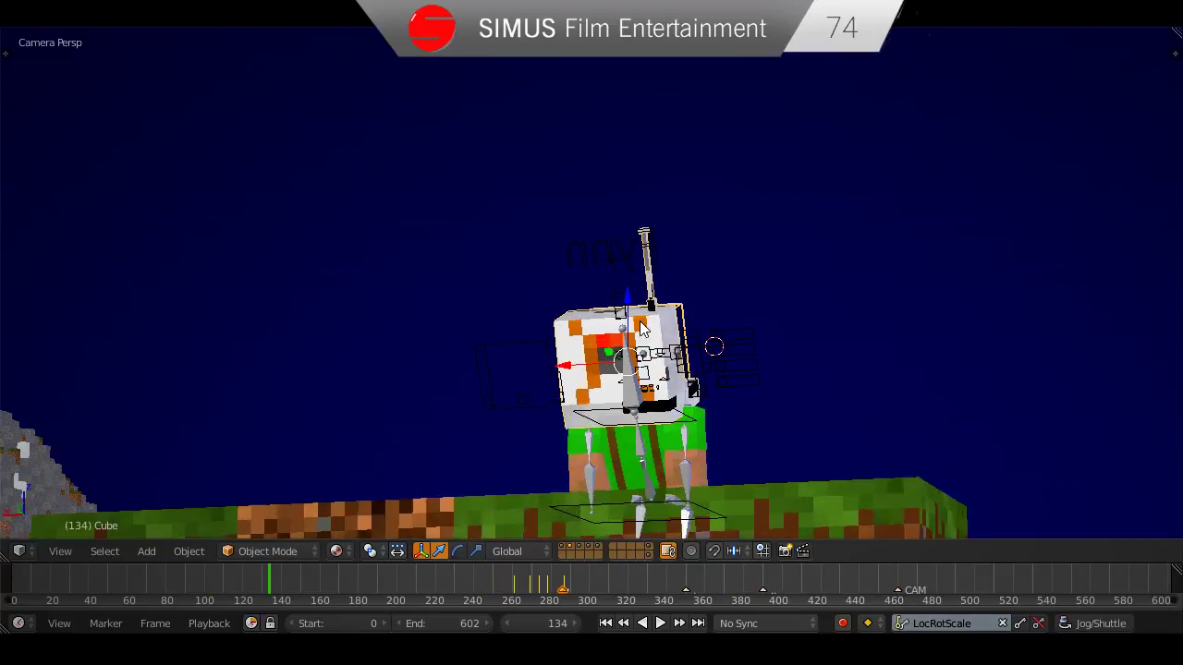
pyautogui.scroll(-1, 574, 384)
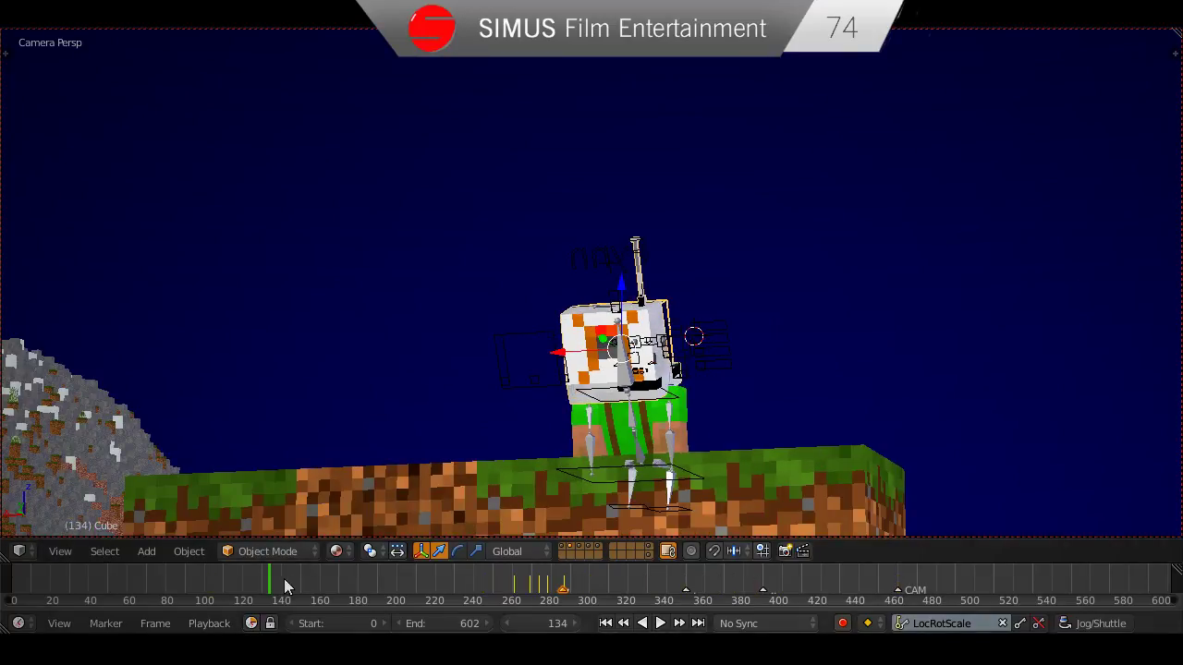
pyautogui.moveTo(283, 579); pyautogui.dragTo(313, 580)
pyautogui.hotkey('alt', 'a')
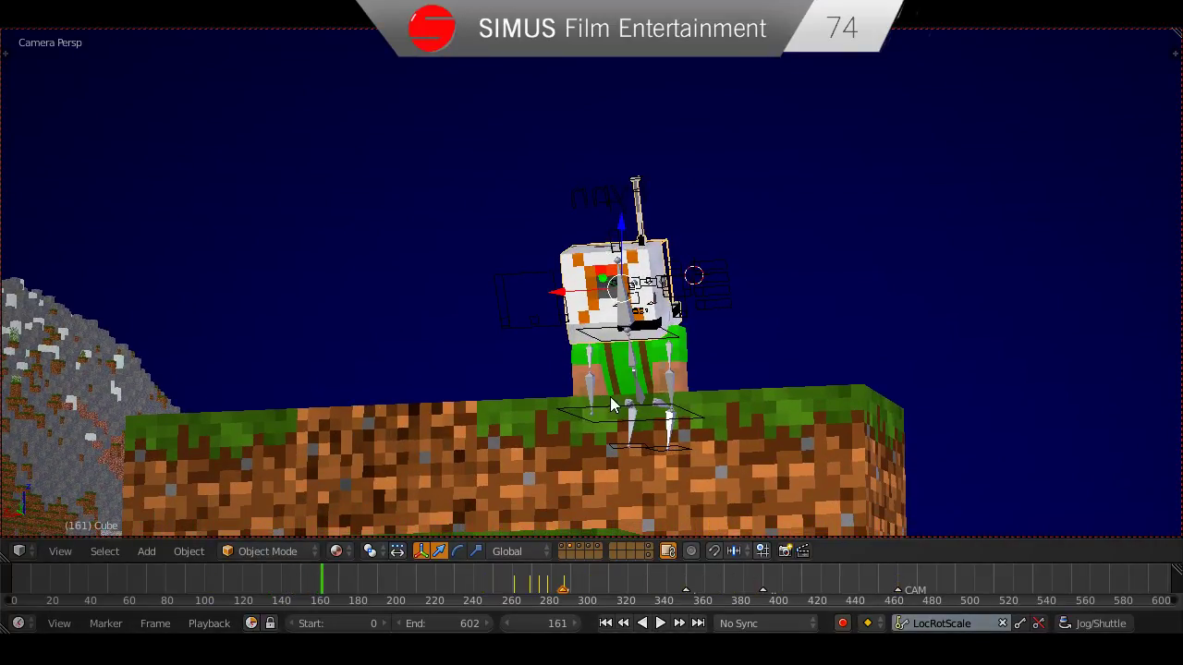
pyautogui.click(295, 582)
pyautogui.click(268, 551)
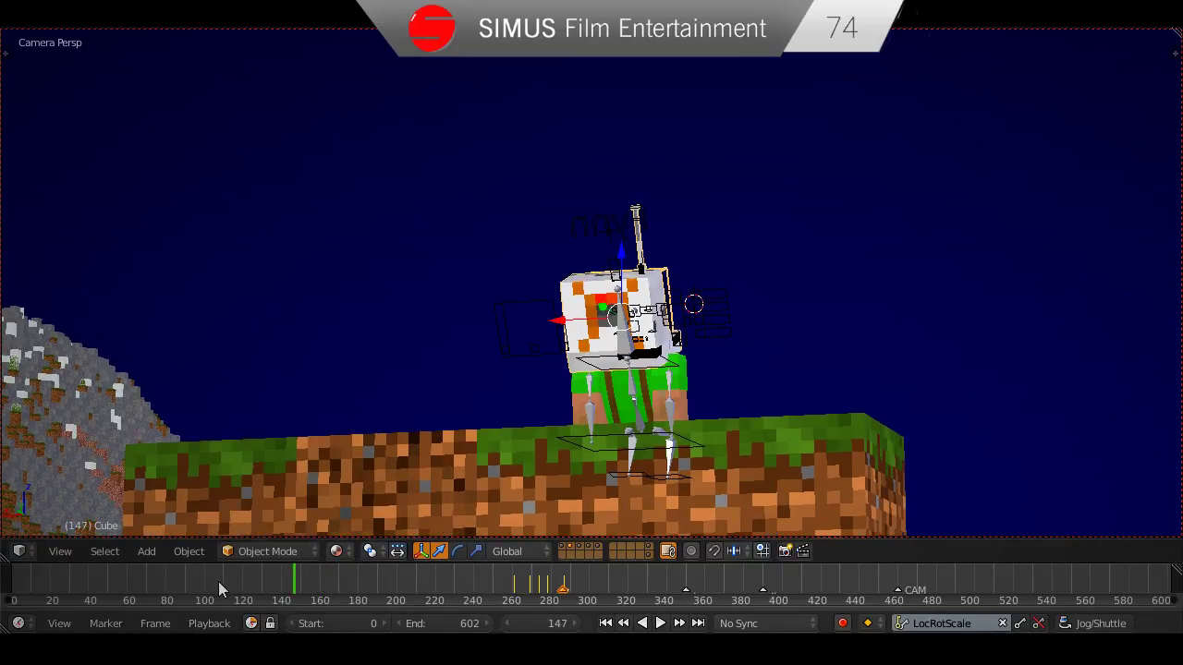
pyautogui.moveTo(259, 583); pyautogui.dragTo(350, 582)
pyautogui.press('i')
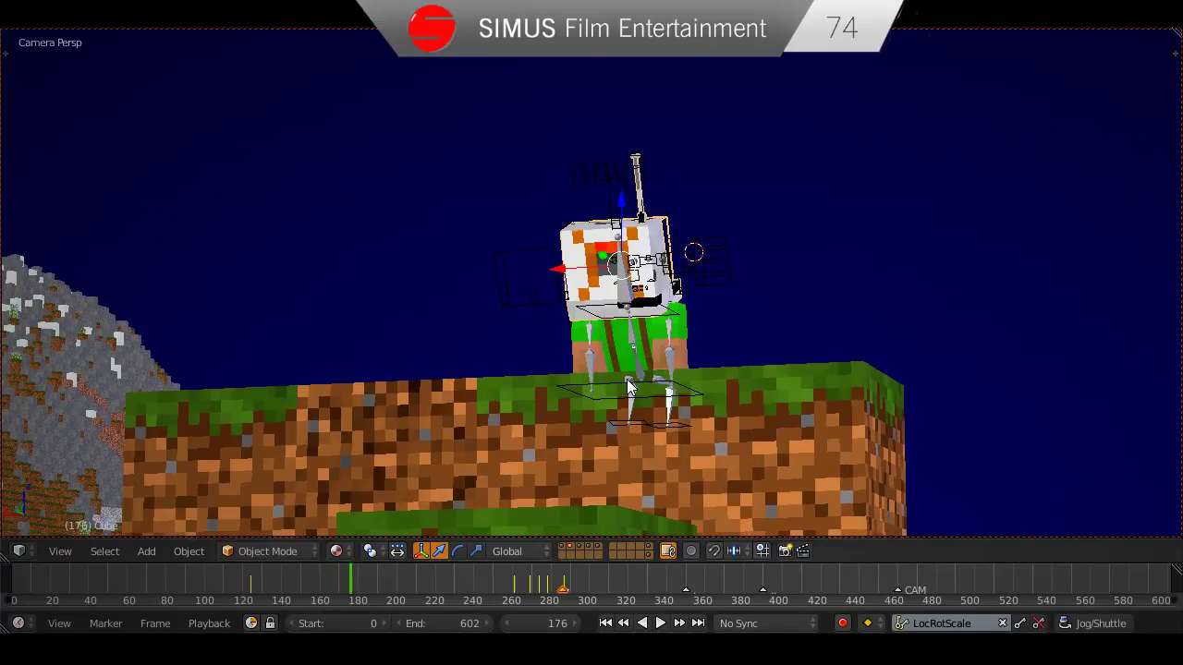
# Turn the helmet slightly at frame 176, rotating it about the vertical axis.
pyautogui.press('r')
pyautogui.press('y')
pyautogui.press('z')
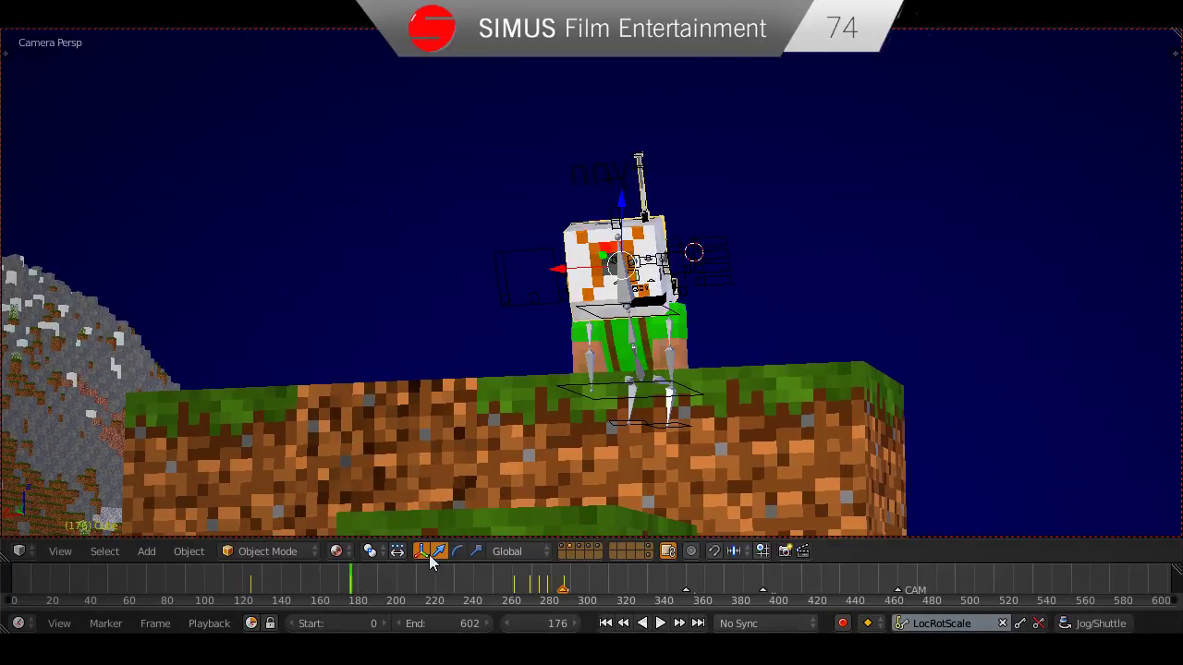
# Play the helmet turn from about frame 128 through frame 420, return to frame 169 and save the scene.
pyautogui.moveTo(349, 585); pyautogui.dragTo(259, 586)
pyautogui.hotkey('alt', 'a')
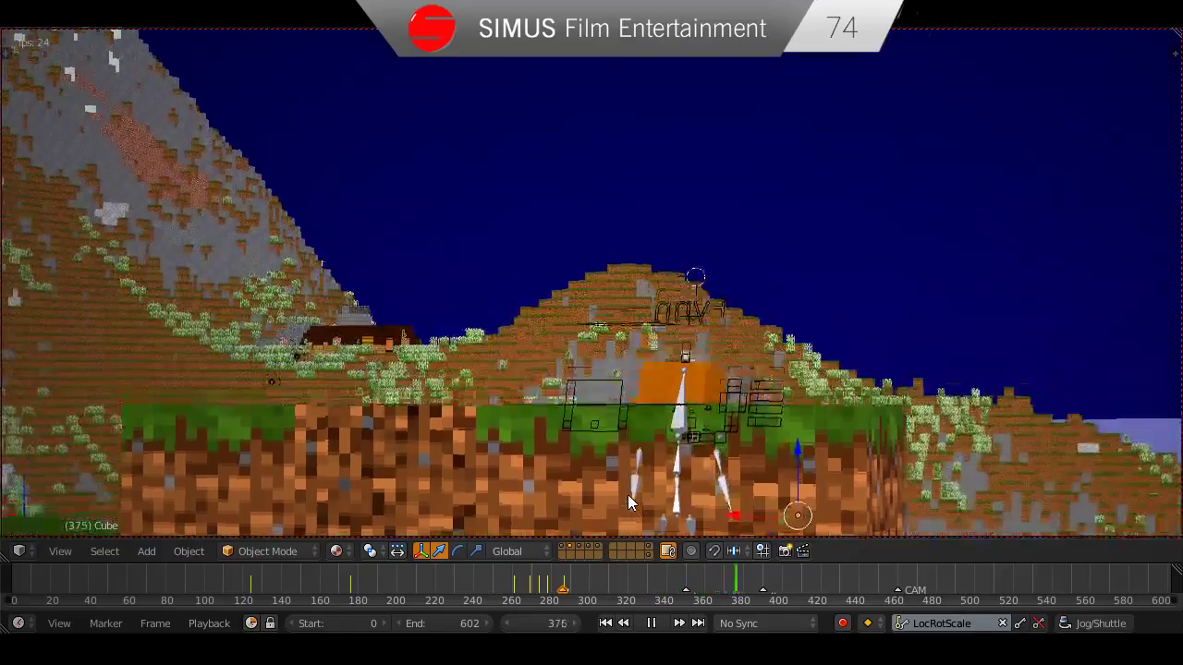
pyautogui.hotkey('alt', 'a')
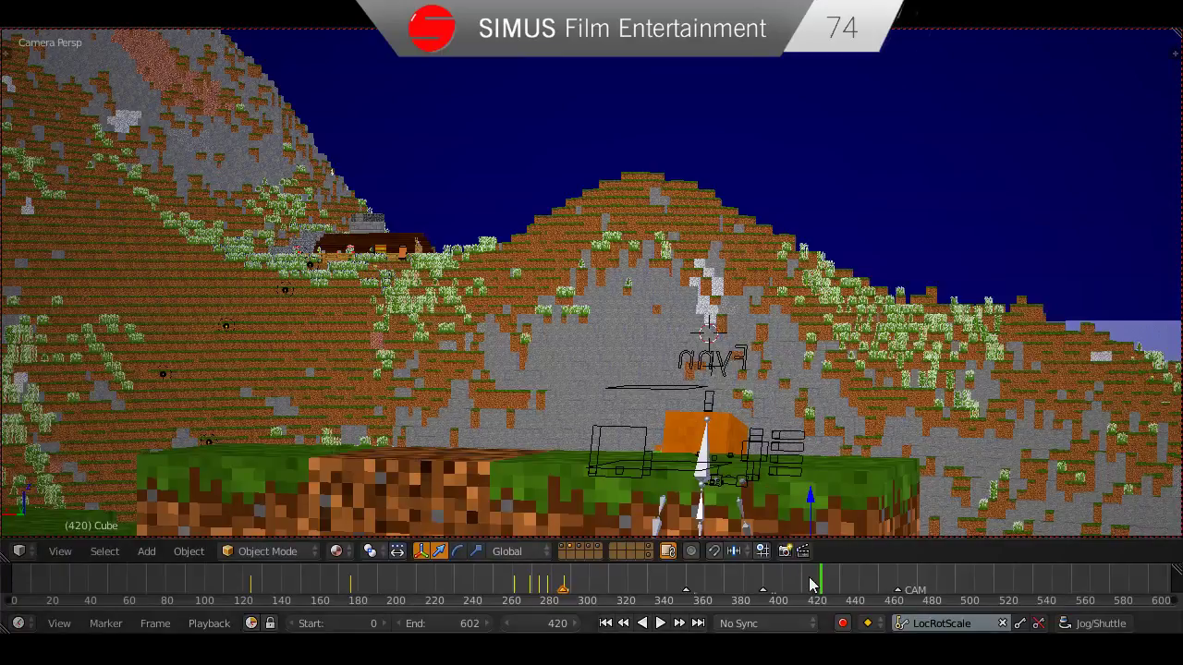
pyautogui.moveTo(821, 590); pyautogui.dragTo(335, 582)
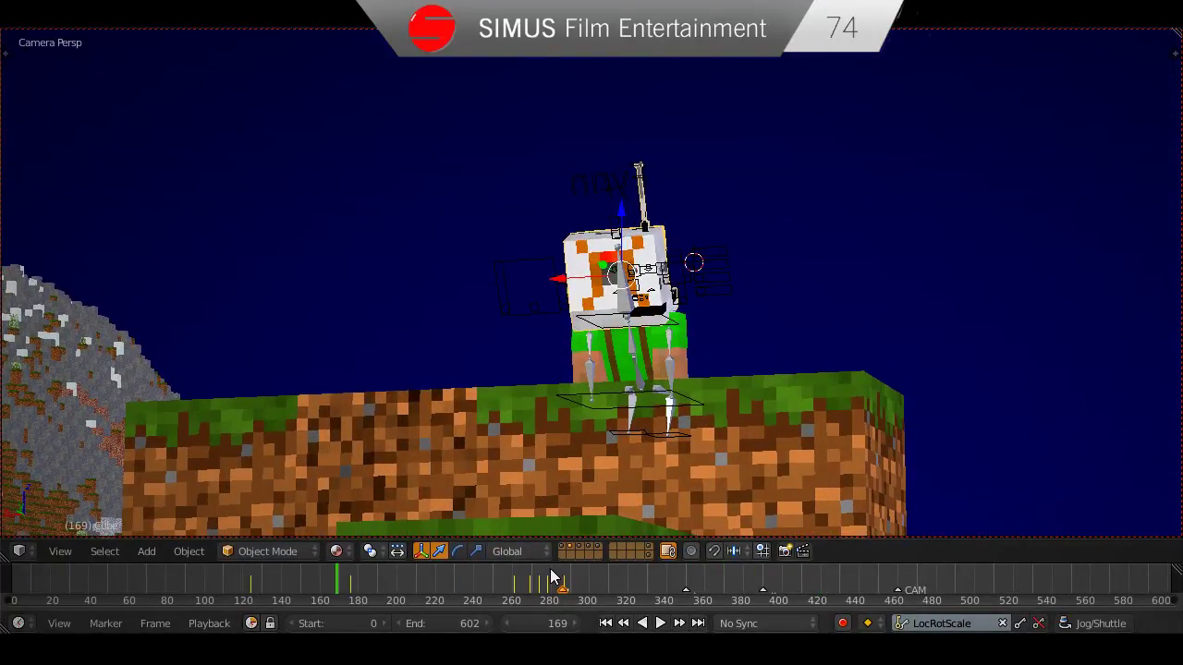
pyautogui.hotkey('ctrl', 's')
pyautogui.click(756, 398)
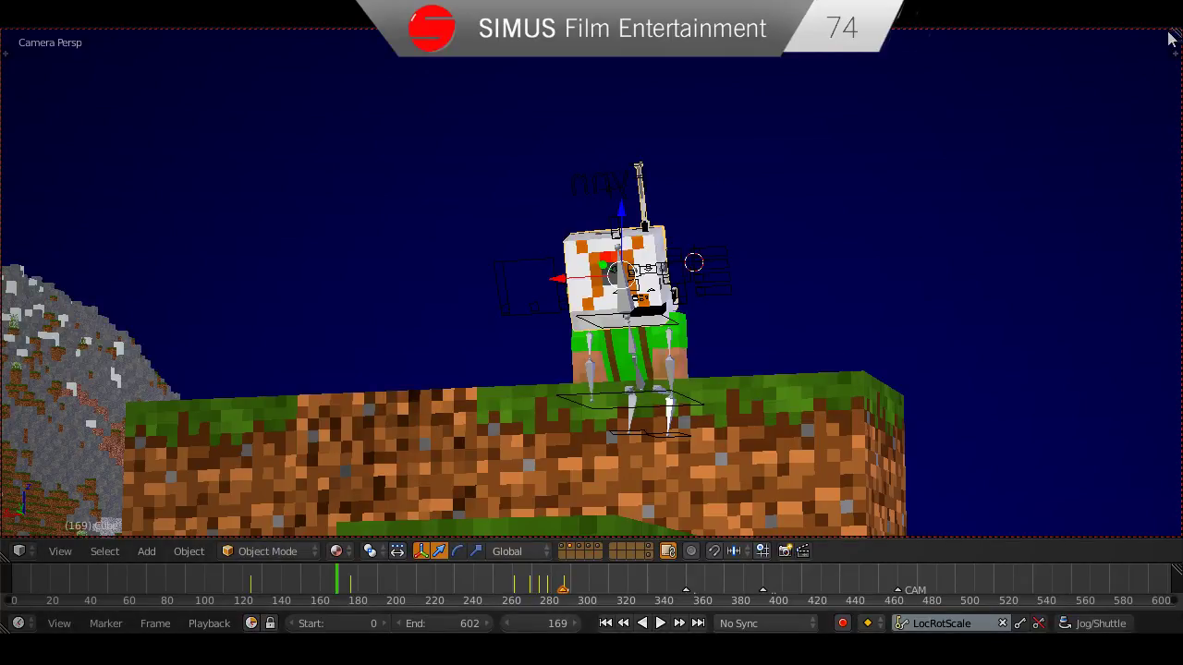
# Split the camera view vertically and change the new area into a Graph Editor.
pyautogui.moveTo(1169, 39); pyautogui.dragTo(724, 121)
pyautogui.click(742, 552)
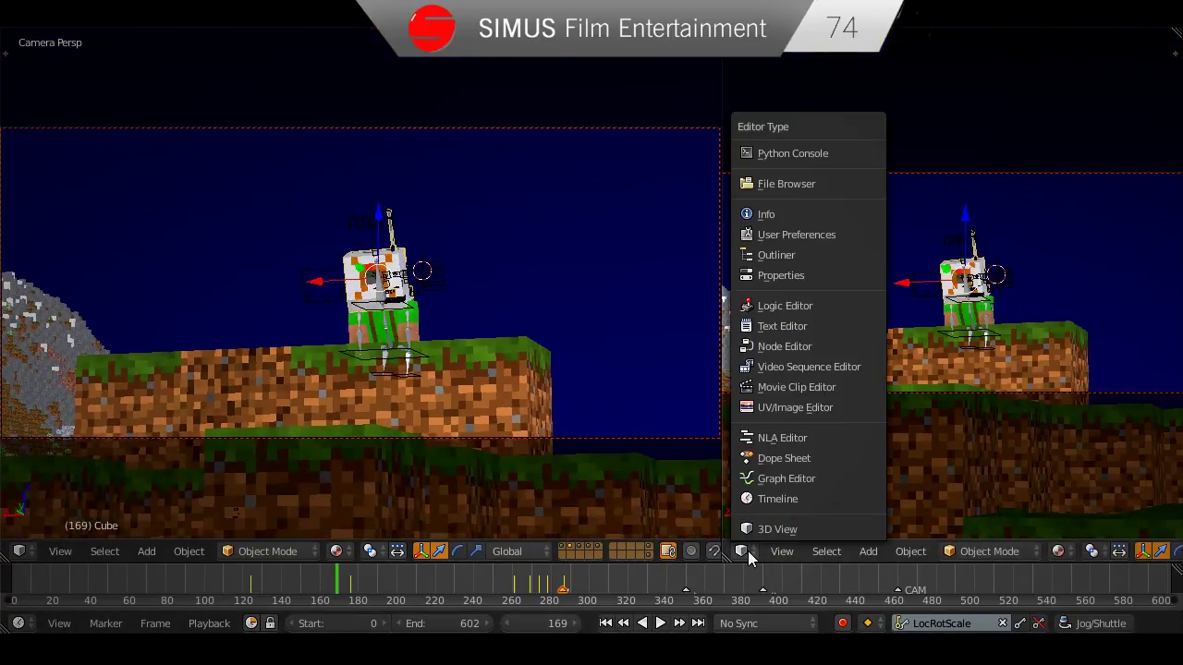
pyautogui.click(775, 479)
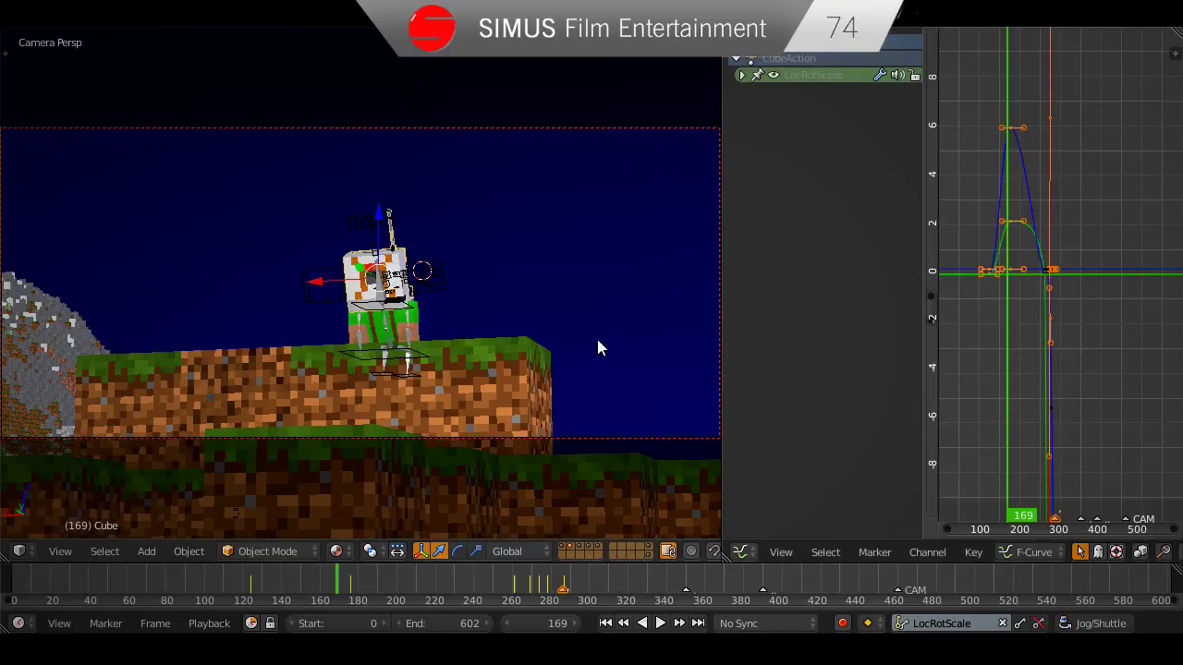
# Select the camera CAM, widen the Graph Editor and expand the camera's LocRotScale channels.
pyautogui.rightClick(596, 129)
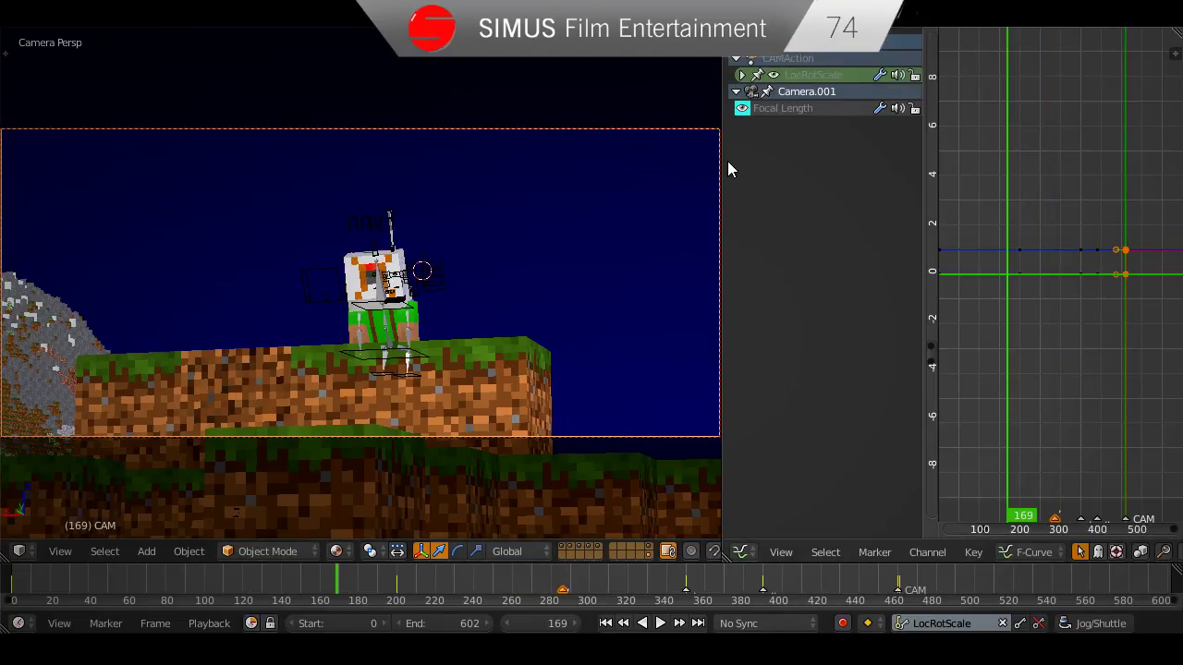
pyautogui.moveTo(720, 159); pyautogui.dragTo(608, 174)
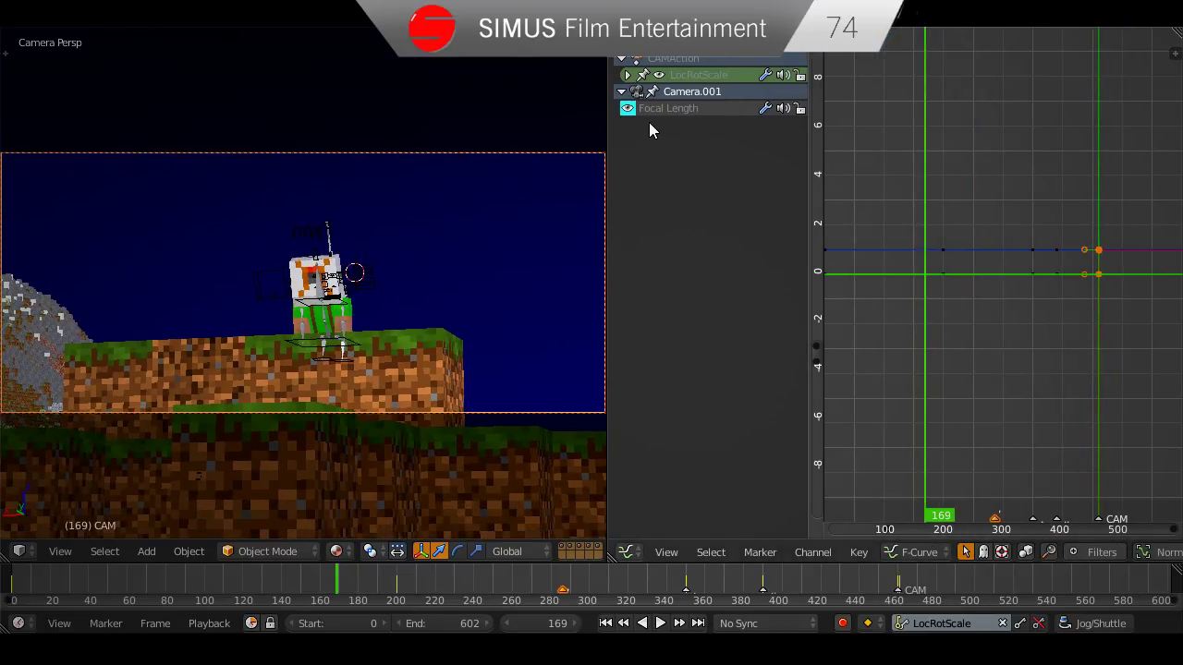
pyautogui.click(629, 74)
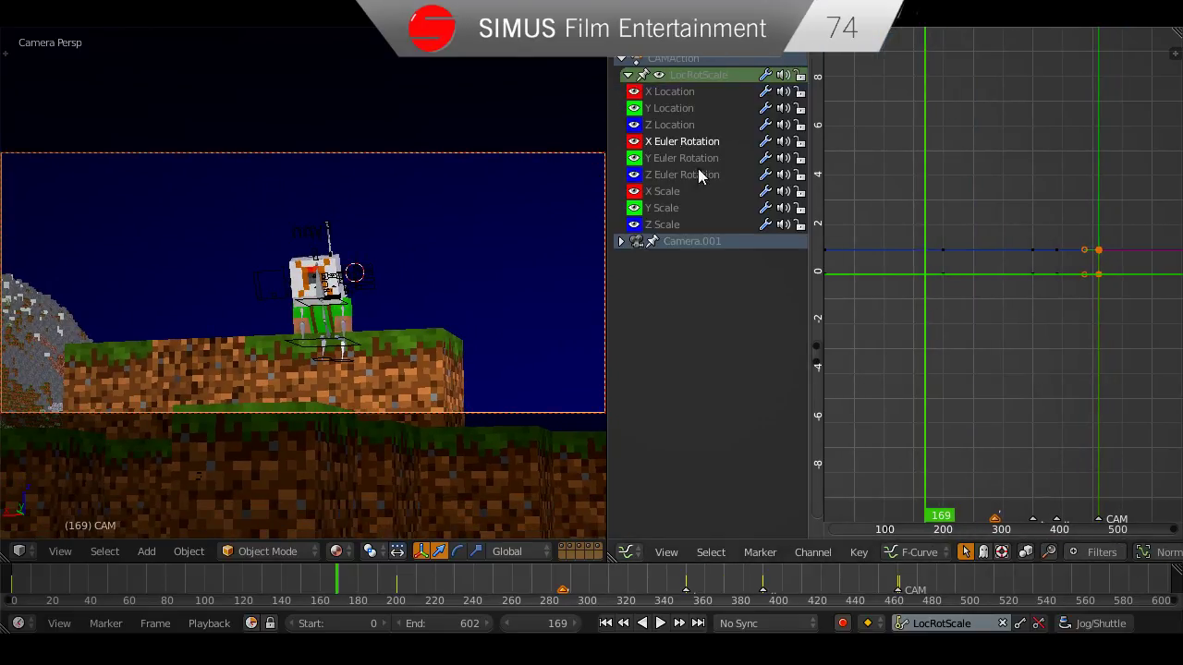
# Add a Noise modifier to the camera's X Euler Rotation curve, fit all curves in the graph and save the scene.
pyautogui.press('n')
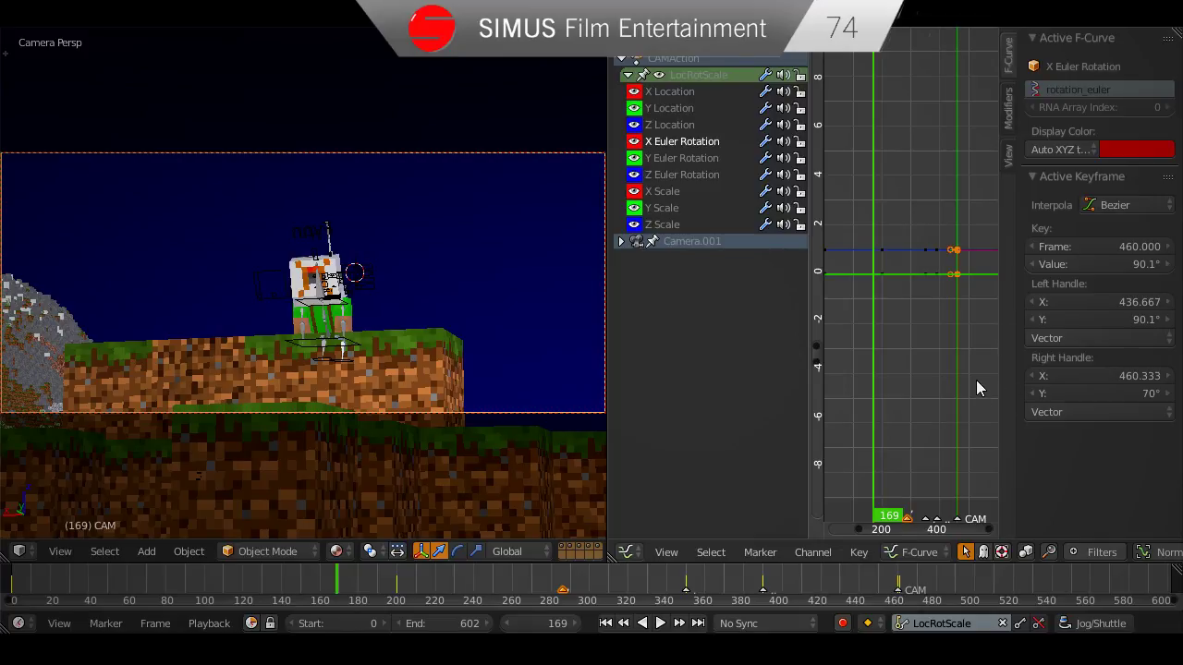
pyautogui.click(1009, 108)
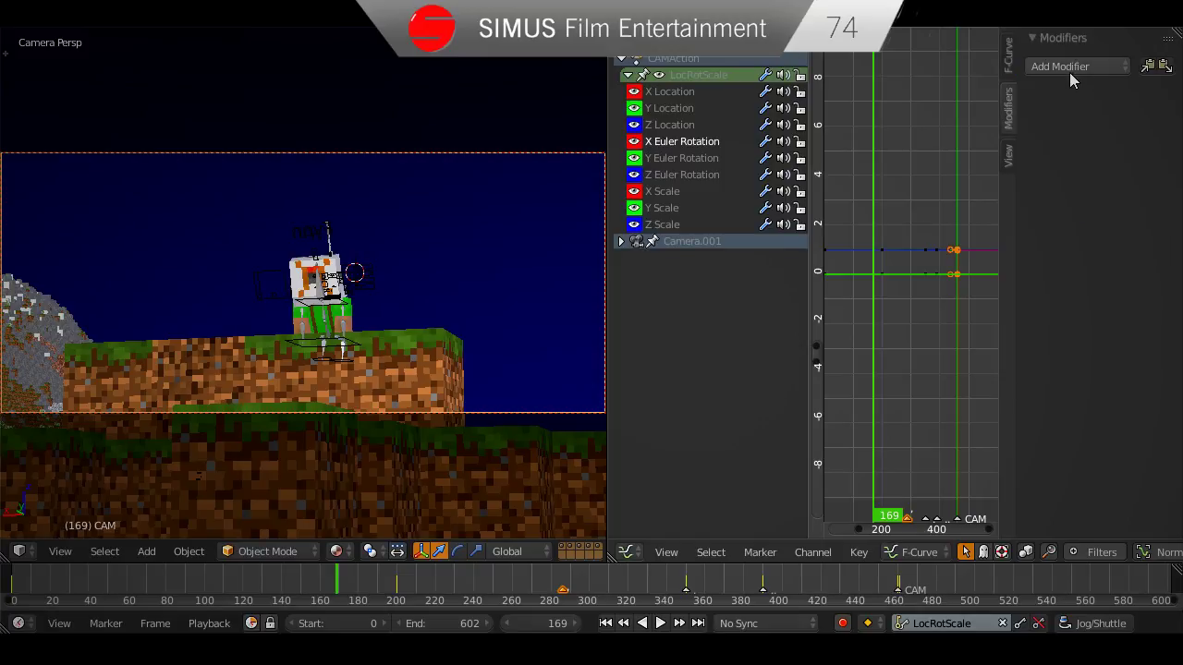
pyautogui.click(1072, 68)
pyautogui.click(1046, 170)
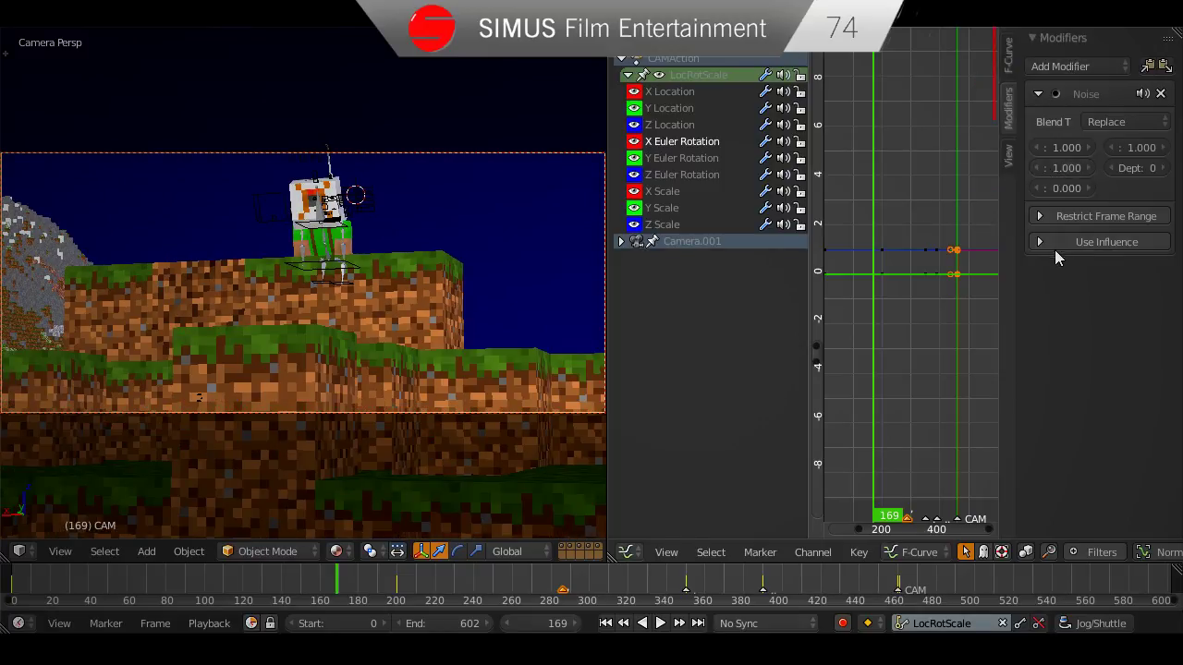
pyautogui.press('Home')
pyautogui.hotkey('ctrl', 's')
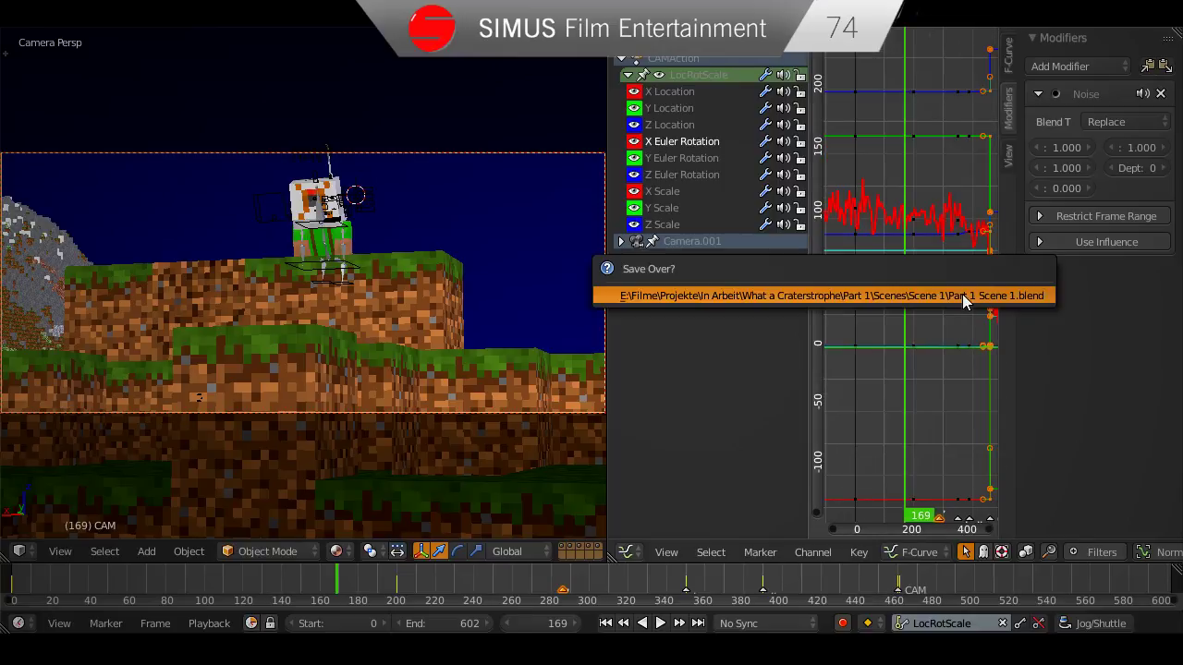
pyautogui.click(963, 294)
# Play the noise-driven camera shake from about frame 136 through frame 161.
pyautogui.moveTo(964, 292); pyautogui.dragTo(894, 291)
pyautogui.hotkey('alt', 'a')
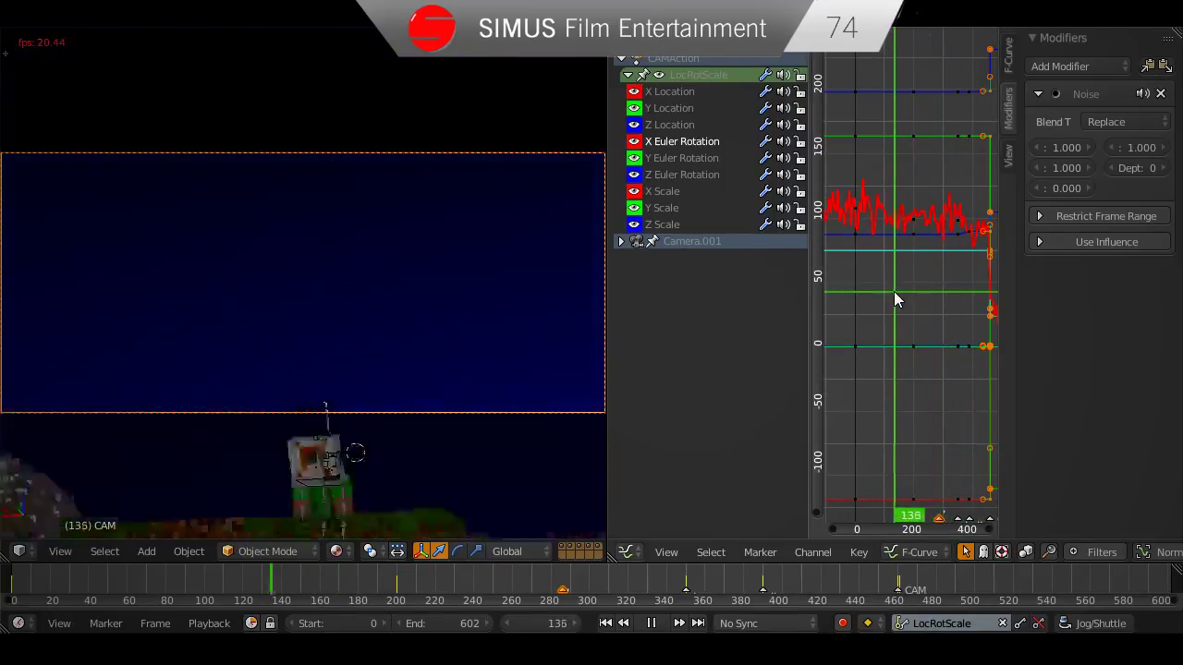
pyautogui.hotkey('alt', 'a')
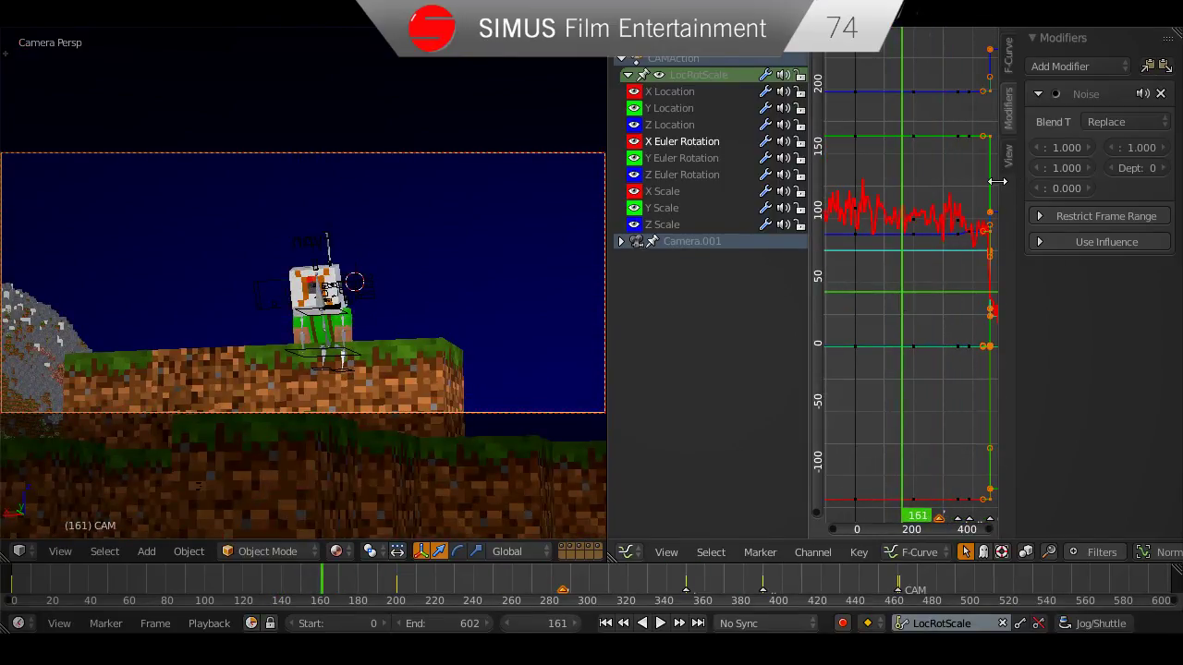
# Widen the modifier properties and set the X rotation noise to a scale of 36 and a strength of 0.02.
pyautogui.moveTo(997, 182); pyautogui.dragTo(964, 182)
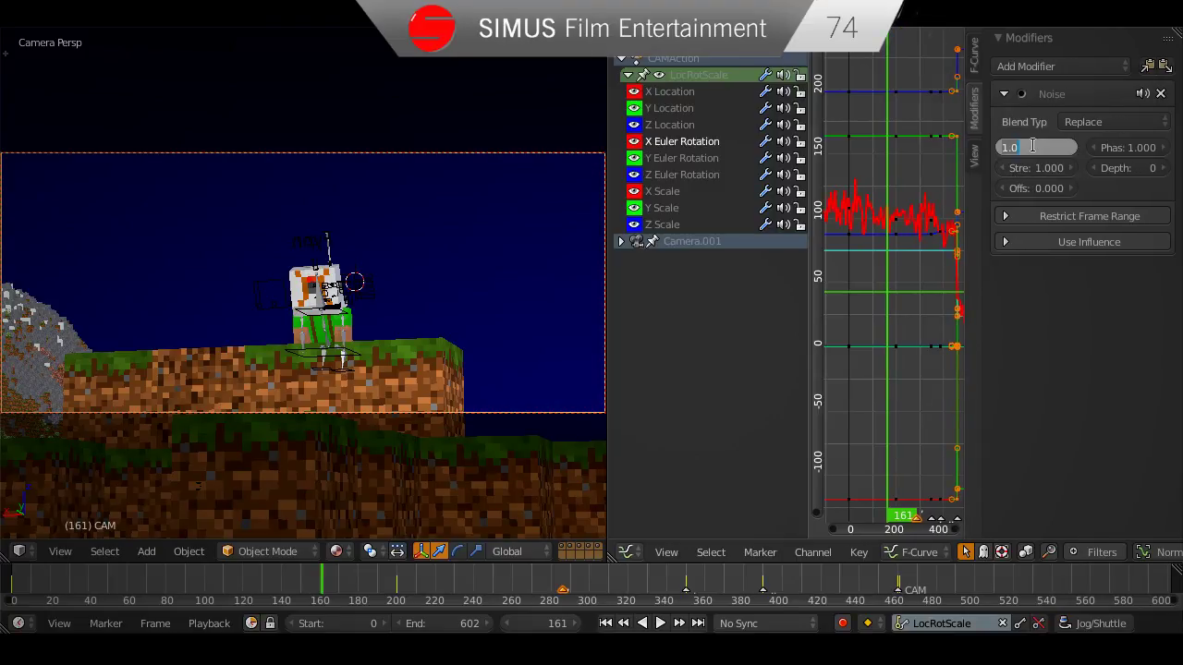
pyautogui.write('0')
pyautogui.press('Return')
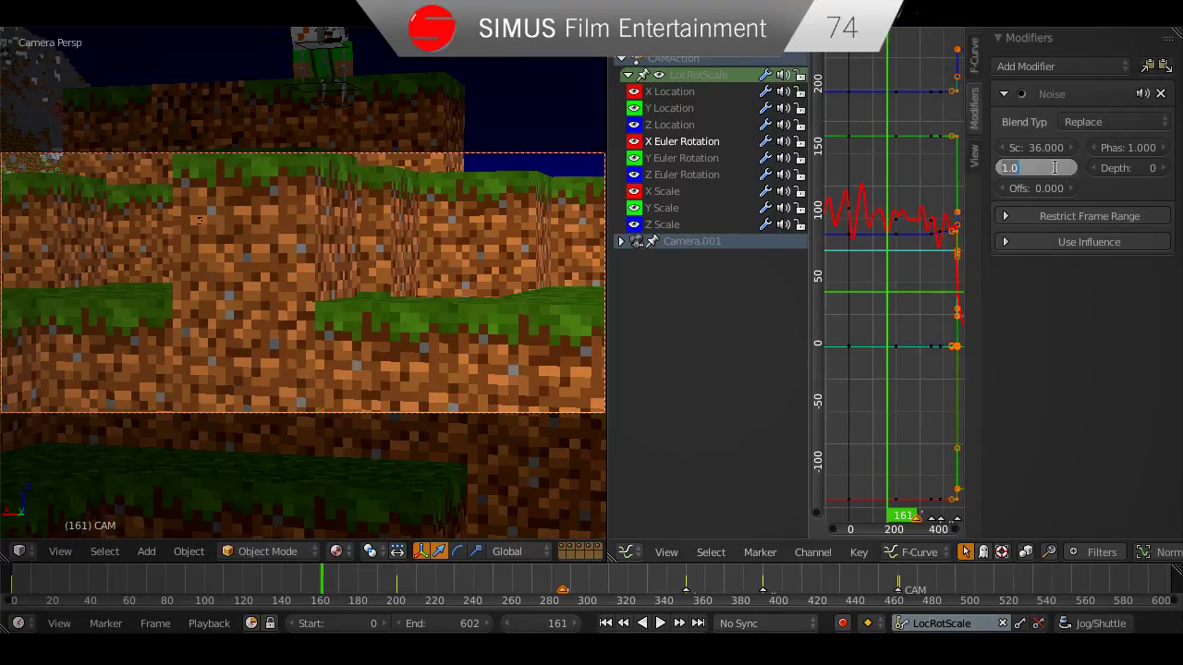
pyautogui.click(1055, 167)
pyautogui.write('.02')
pyautogui.press('Return')
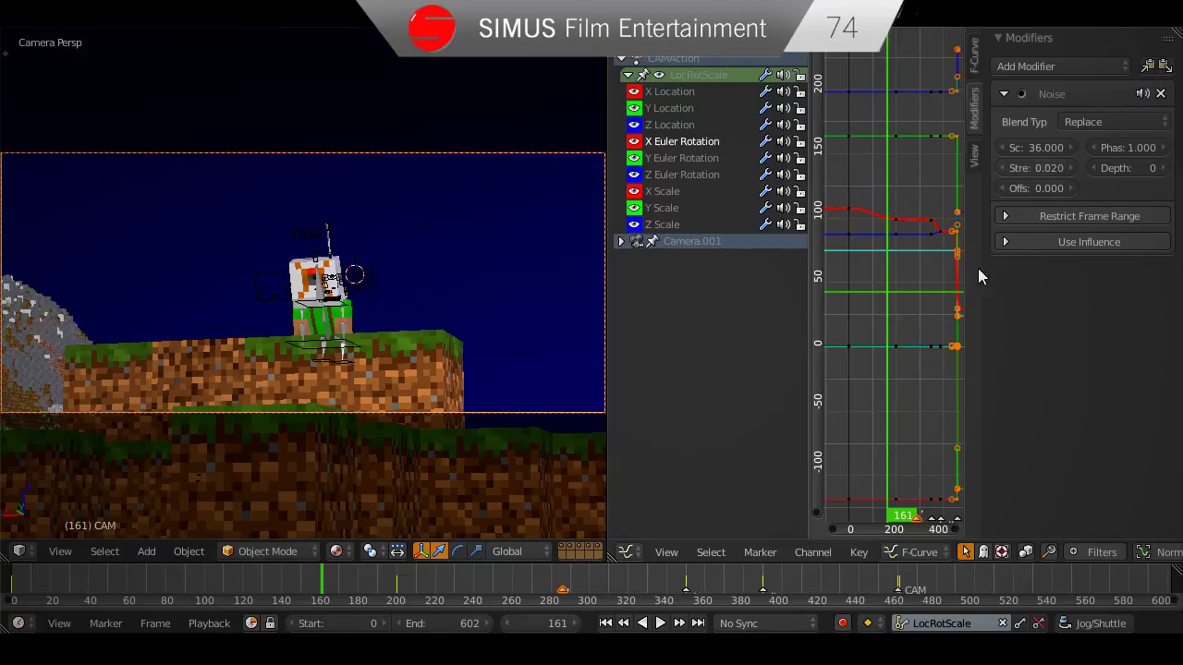
# Play back the reduced X rotation shake through frame 254.
pyautogui.moveTo(911, 275); pyautogui.dragTo(910, 275, button='middle')
pyautogui.moveTo(874, 285); pyautogui.dragTo(866, 285)
pyautogui.hotkey('alt', 'a')
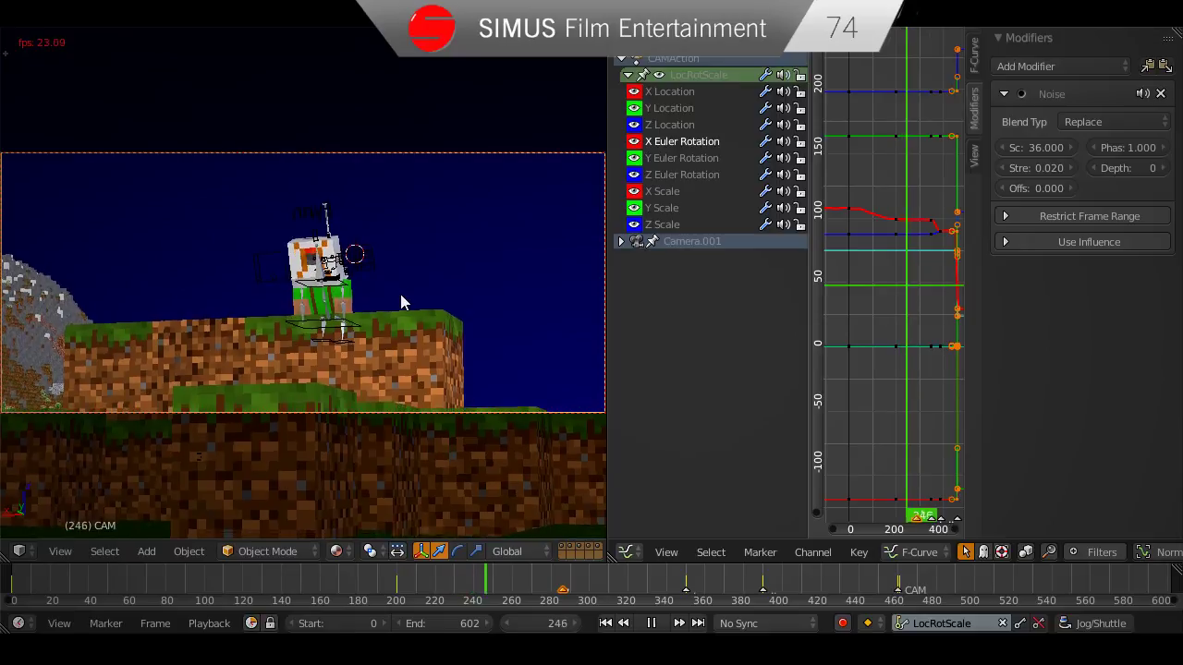
pyautogui.hotkey('alt', 'a')
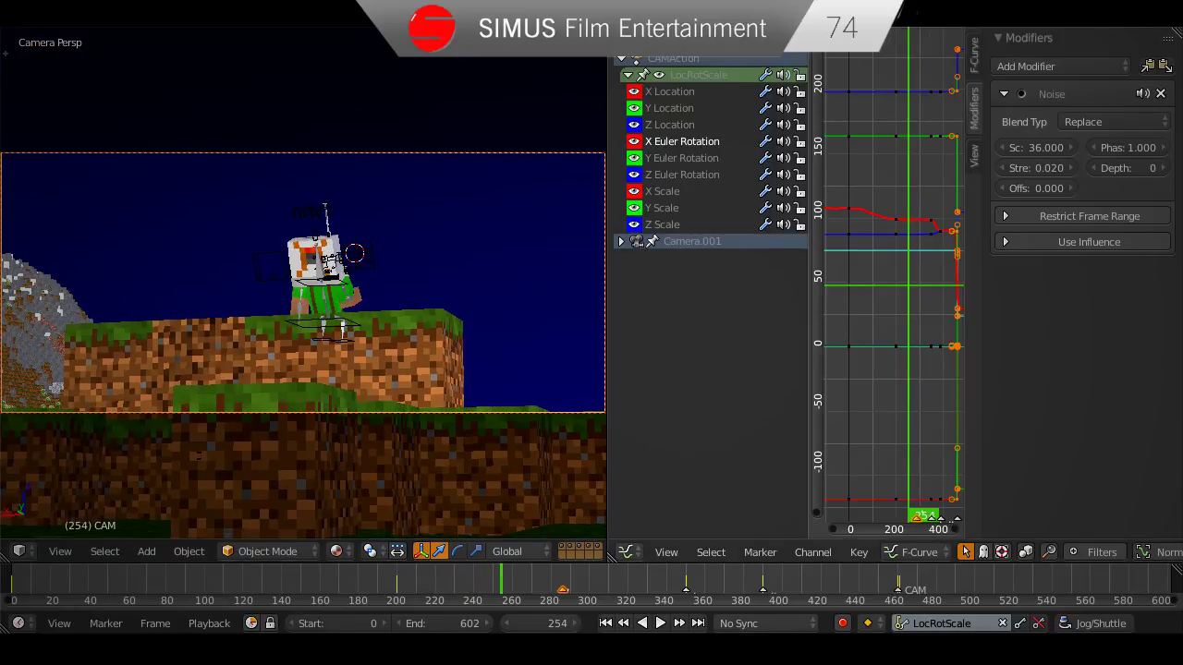
# Enable Restrict Frame Range on the X rotation noise and copy the modifier to the Y Euler Rotation curve.
pyautogui.click(1064, 219)
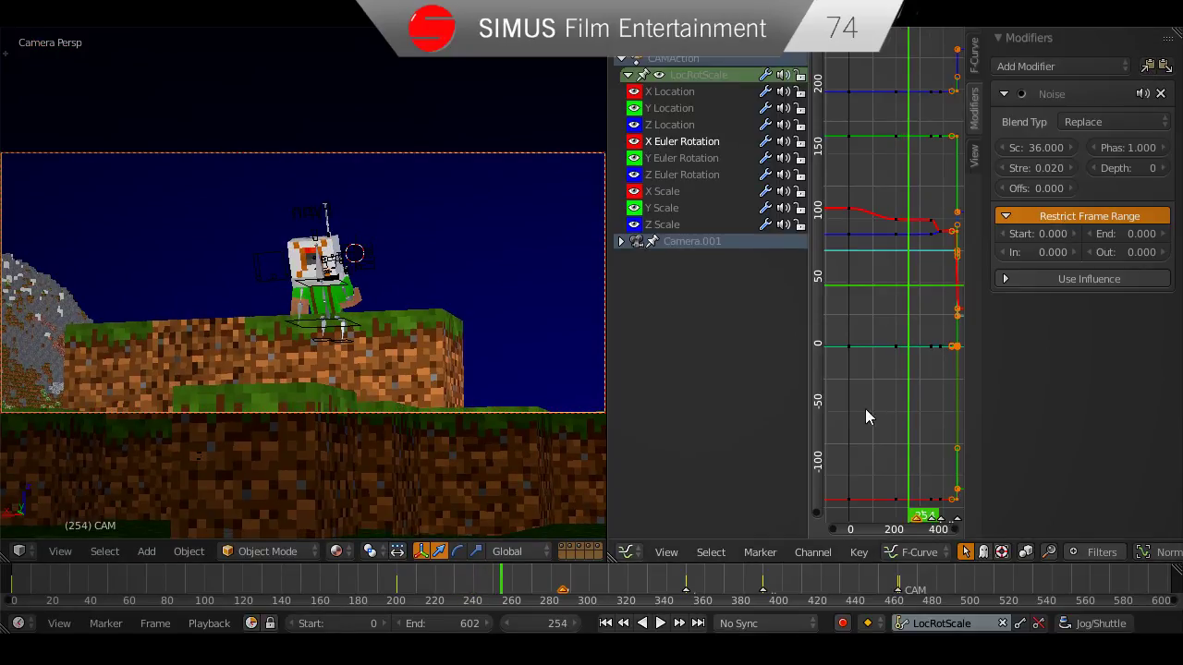
pyautogui.moveTo(490, 574); pyautogui.dragTo(322, 588)
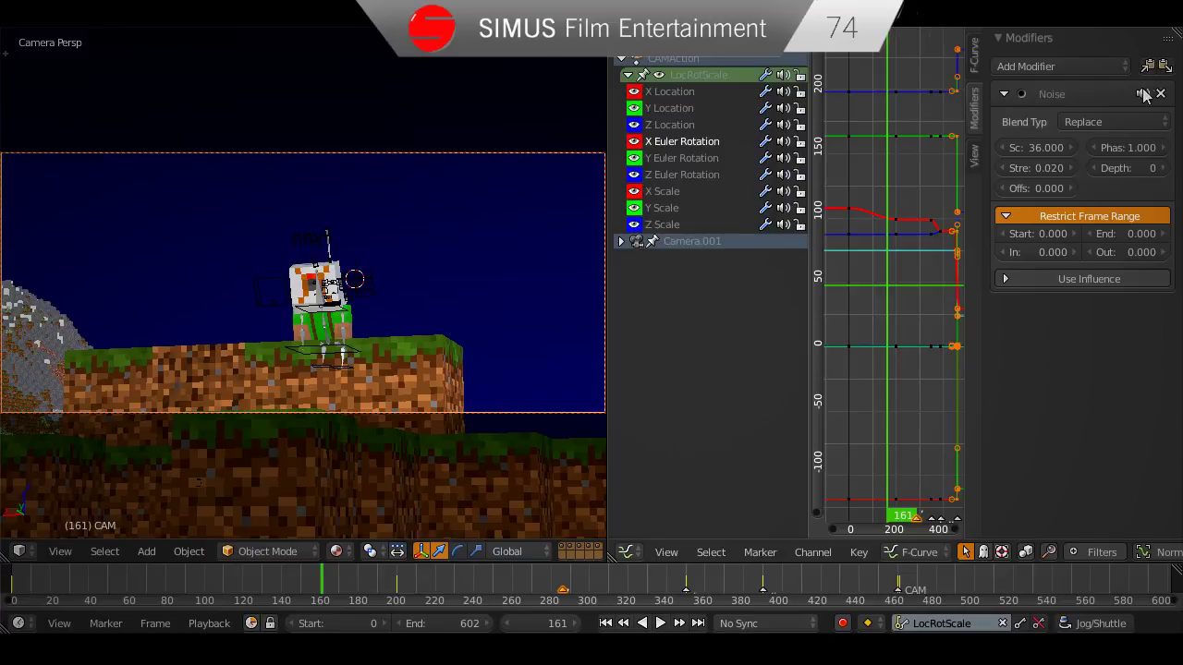
pyautogui.click(681, 159)
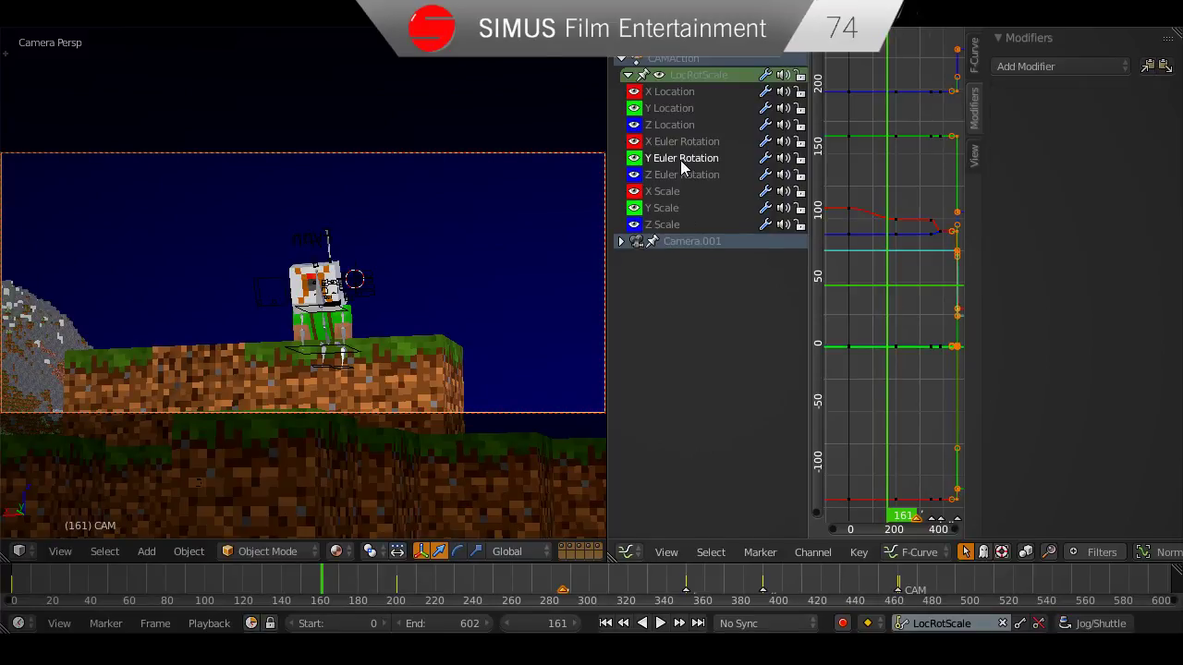
pyautogui.click(1163, 66)
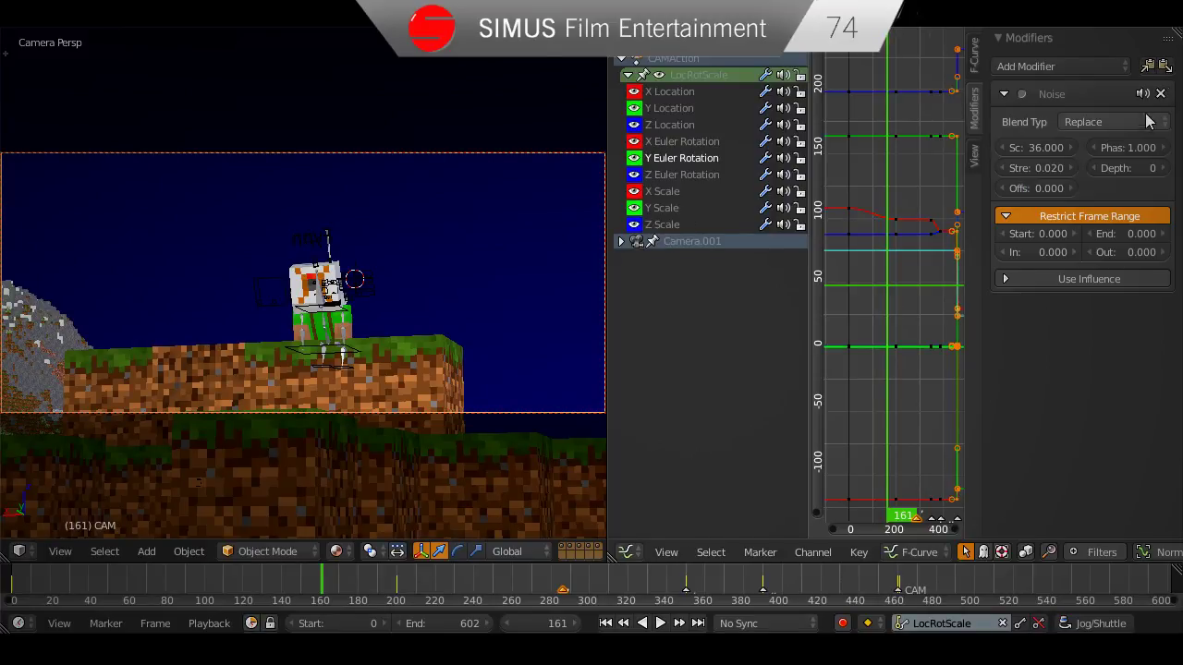
# Paste the noise modifier onto the Z Euler Rotation curve, set its phase to 173.4 and save the scene.
pyautogui.click(681, 175)
pyautogui.click(1163, 67)
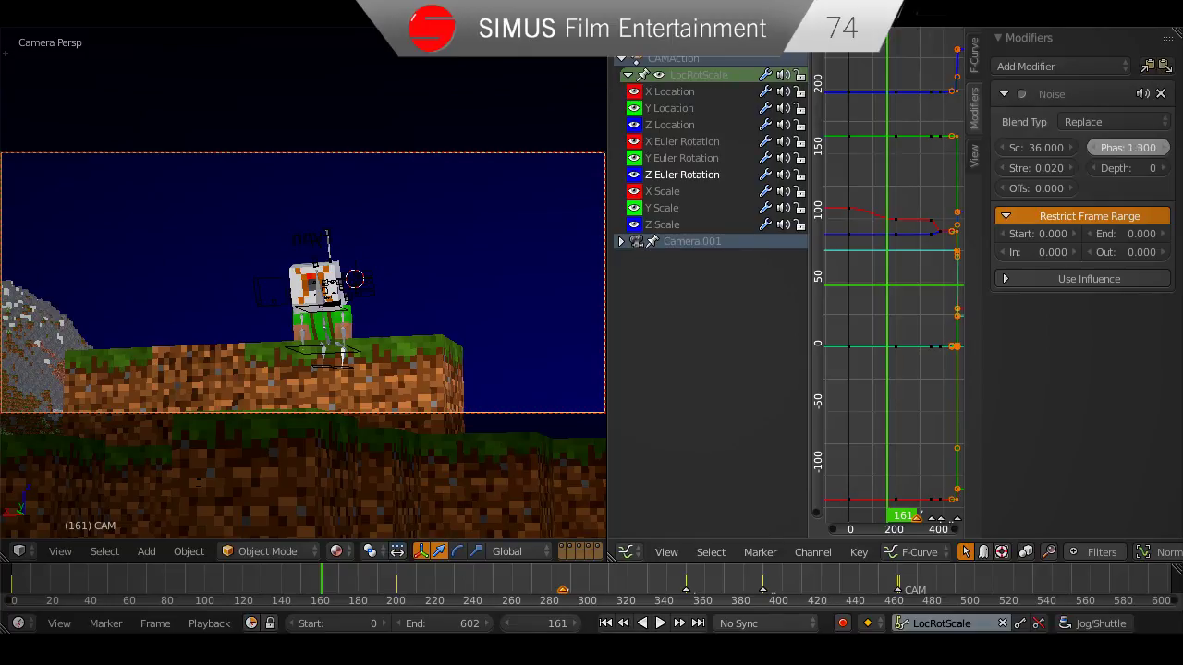
pyautogui.hotkey('ctrl', 's')
pyautogui.click(1071, 349)
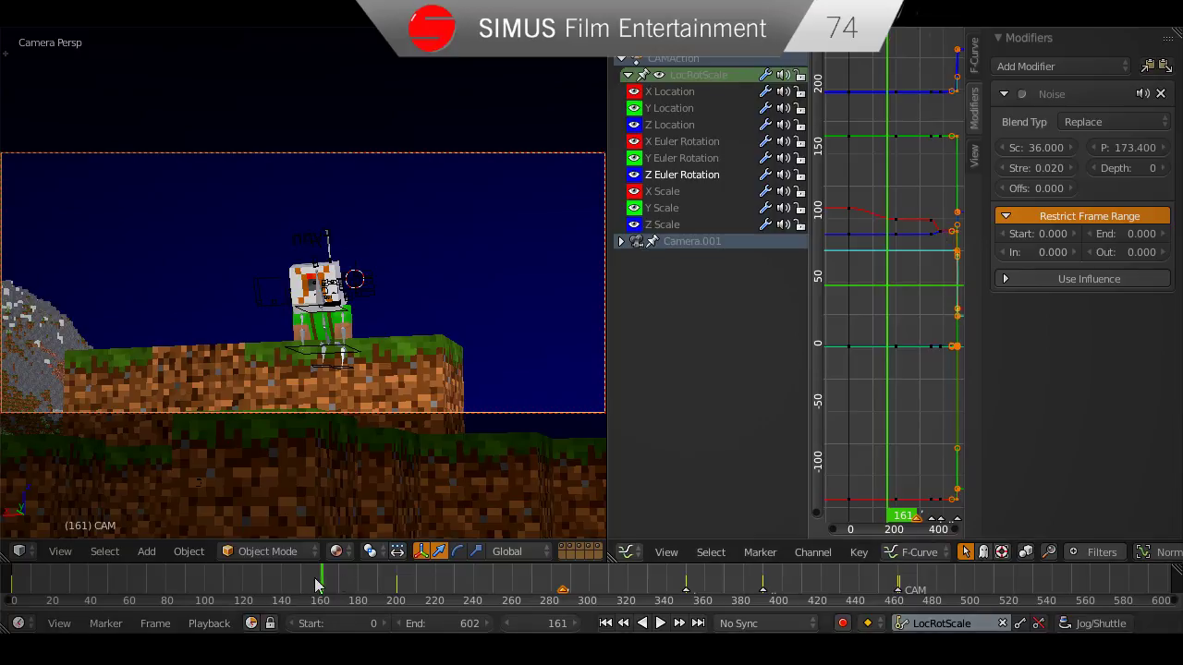
# Maximize the camera view, save the scene and play the shot from frame 0 to about frame 450.
pyautogui.hotkey('shift', 'space')
pyautogui.hotkey('ctrl', 's')
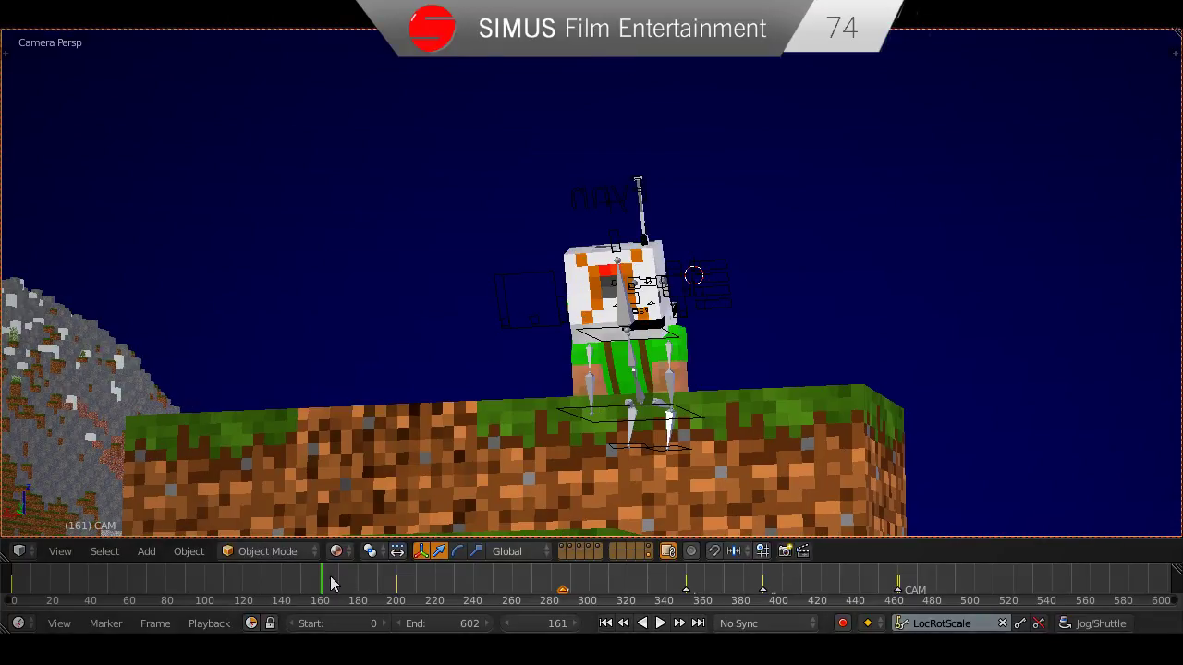
pyautogui.moveTo(329, 576); pyautogui.dragTo(11, 584)
pyautogui.hotkey('alt', 'a')
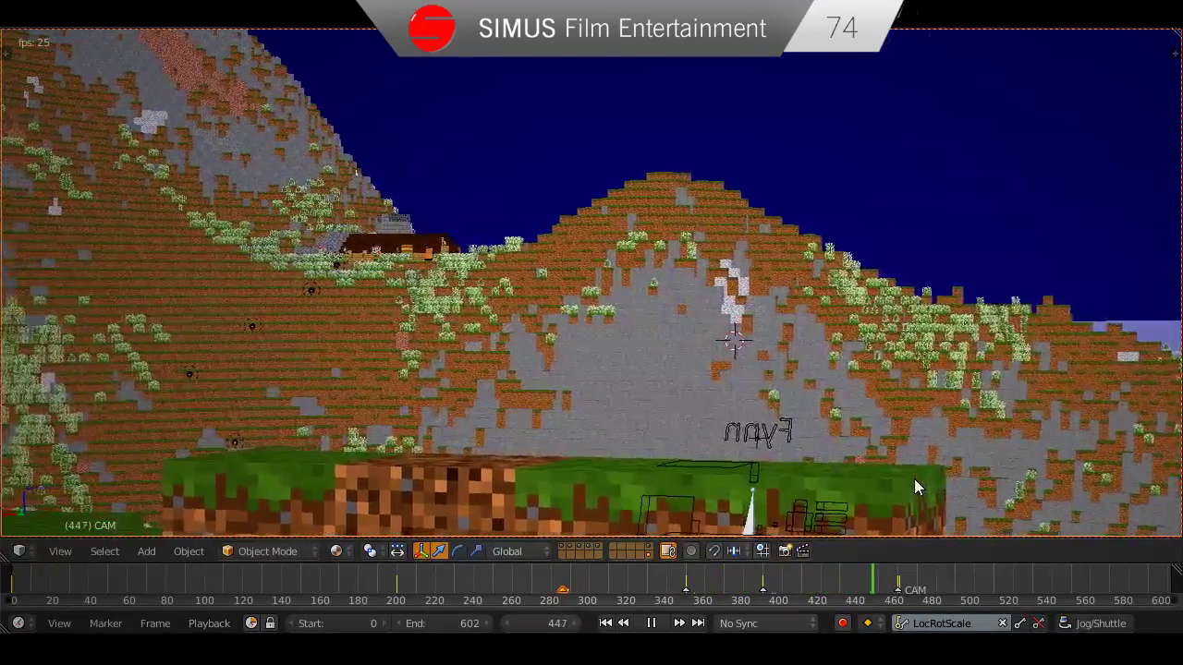
pyautogui.hotkey('alt', 'a')
# Leave the camera view, examine the dropped helmet and the character up close at frame 450, and save the scene.
pyautogui.scroll(-3, 885, 469)
pyautogui.press('KP_0')
pyautogui.scroll(8, 681, 441)
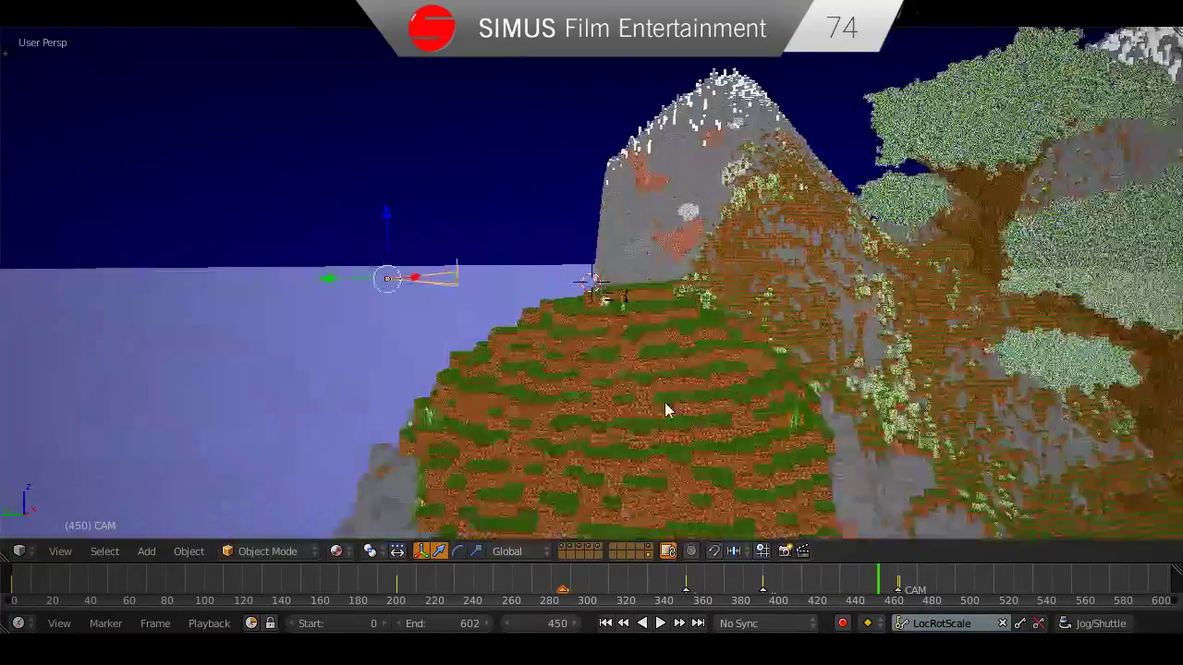
pyautogui.scroll(4, 667, 410)
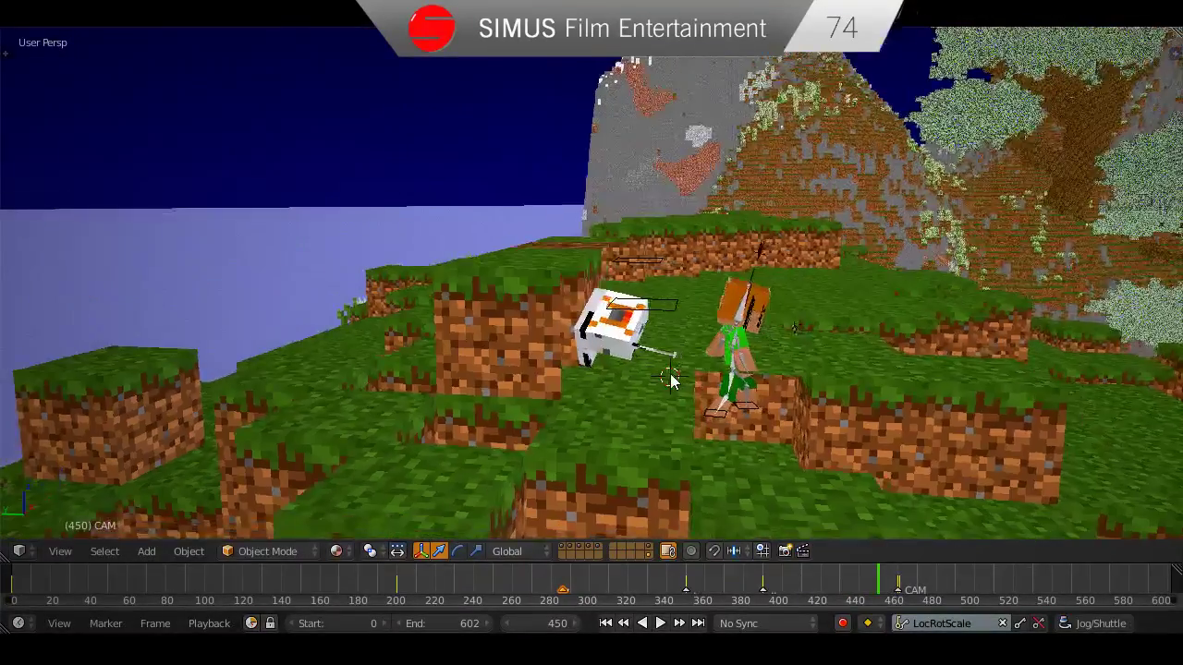
pyautogui.hotkey('ctrl', 's')
pyautogui.click(681, 374)
pyautogui.keyDown('shift'); pyautogui.moveTo(681, 379); pyautogui.dragTo(692, 455, button='middle'); pyautogui.keyUp('shift')
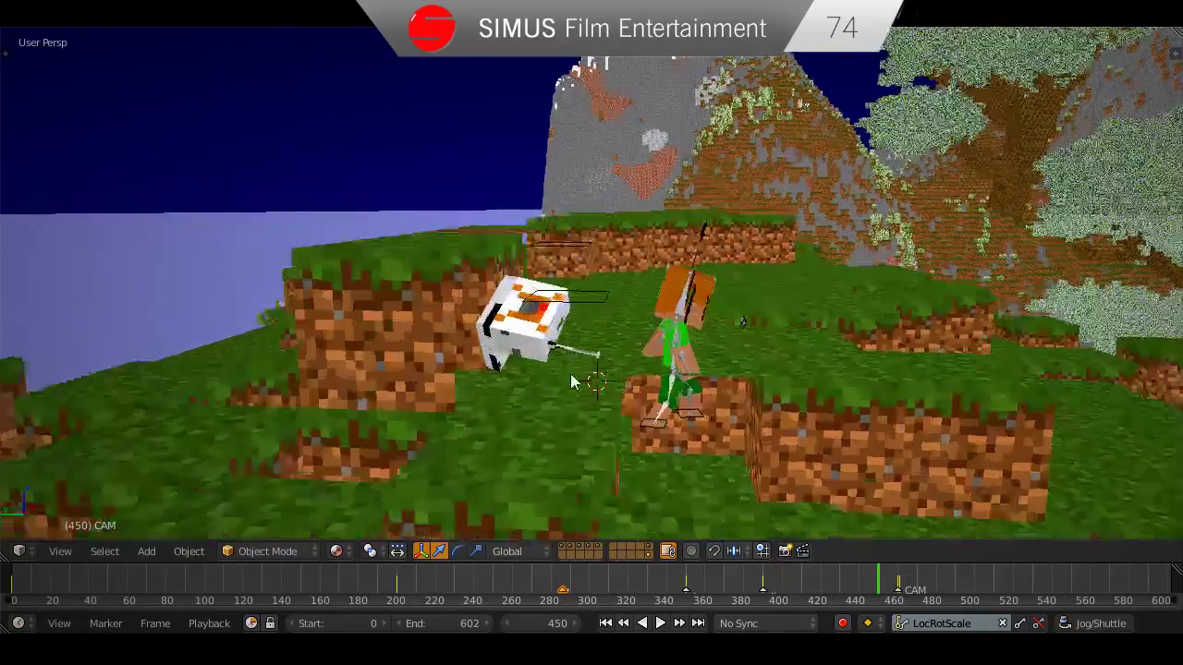
# Play the character's walk past the dropped helmet from about frame 410 to 455, and go back to frame 372.
pyautogui.moveTo(873, 576); pyautogui.dragTo(797, 582)
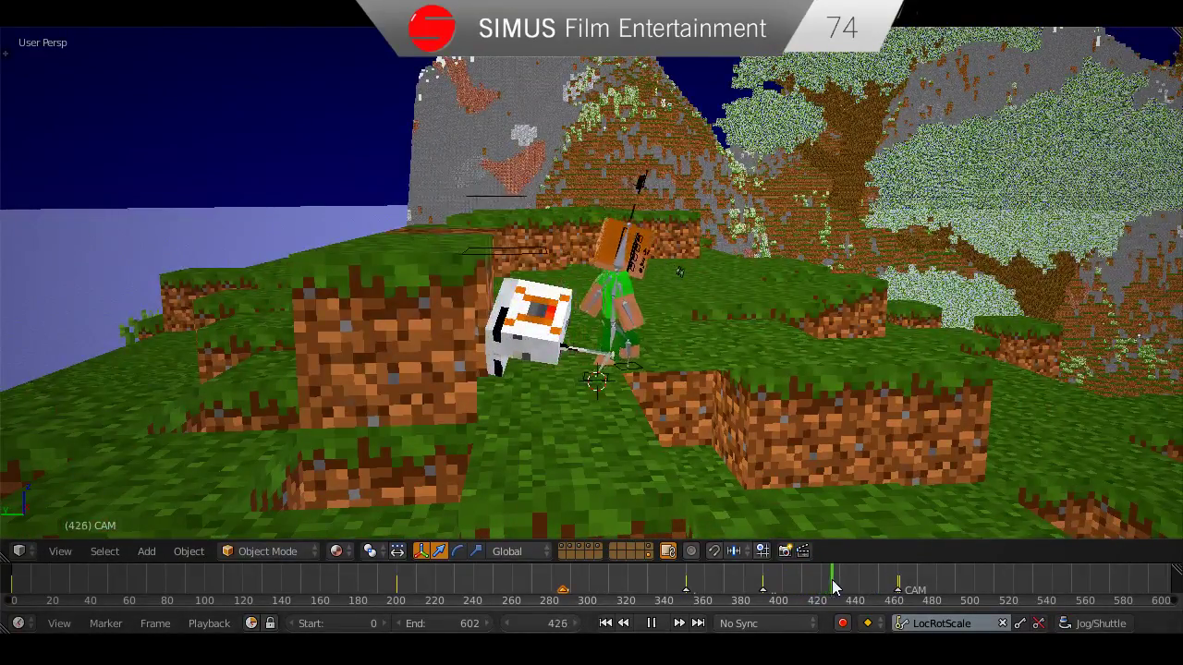
pyautogui.moveTo(804, 575); pyautogui.dragTo(797, 578)
pyautogui.moveTo(739, 403); pyautogui.dragTo(711, 393, button='middle')
pyautogui.hotkey('alt', 'a')
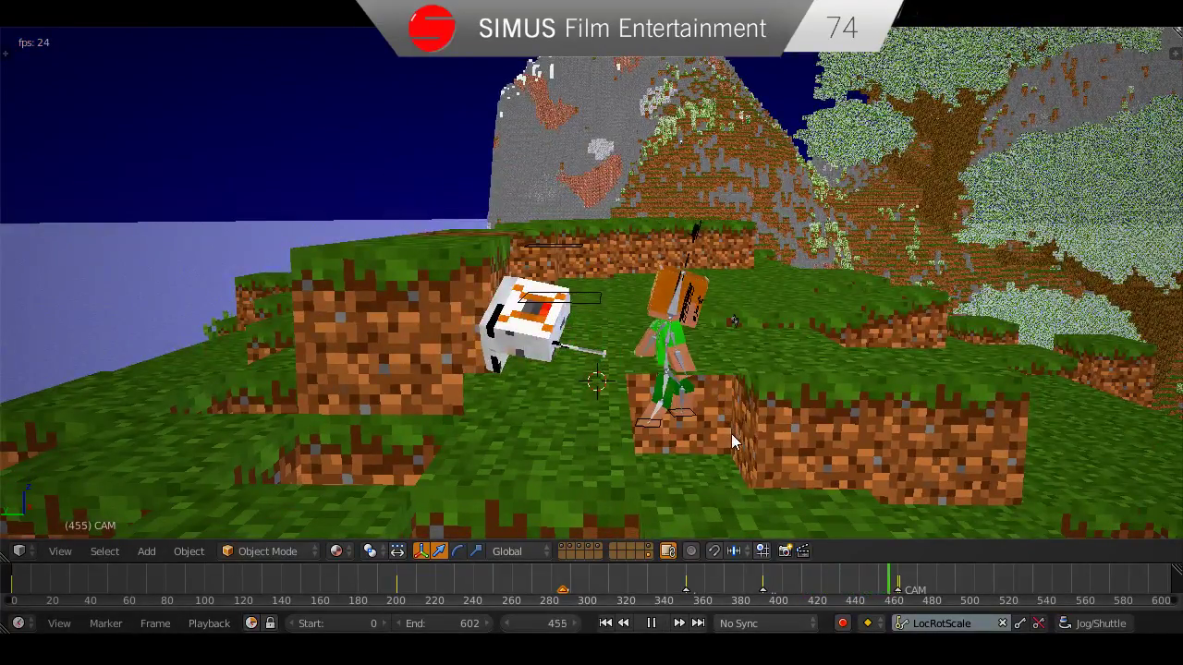
pyautogui.hotkey('alt', 'a')
pyautogui.moveTo(895, 586); pyautogui.dragTo(776, 577)
pyautogui.press('Escape')
pyautogui.moveTo(661, 354); pyautogui.dragTo(701, 381, button='middle')
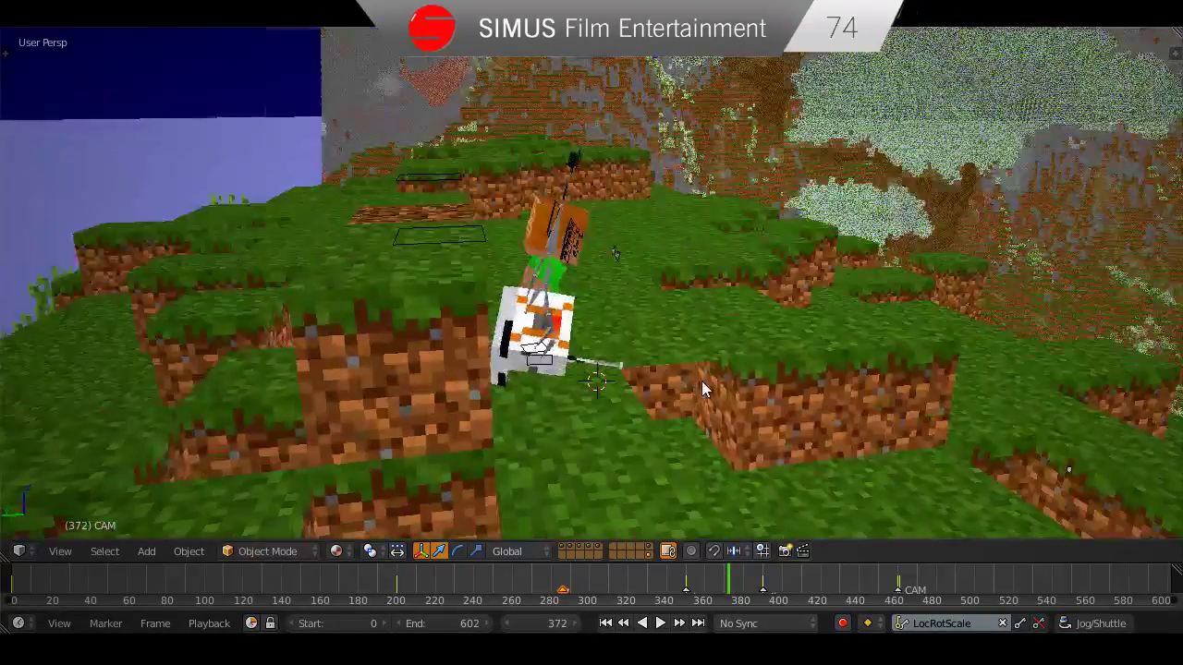
# Return to the camera view, save the scene, go back to frame 161 and save again.
pyautogui.press('KP_0')
pyautogui.hotkey('ctrl', 's')
pyautogui.click(701, 381)
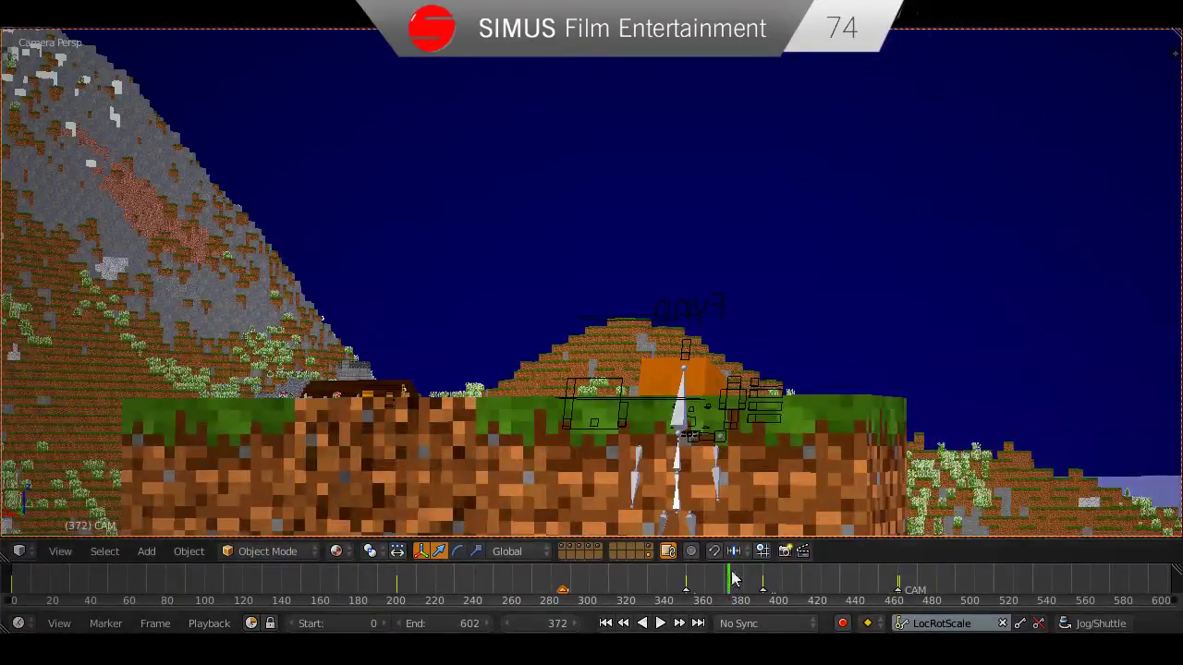
pyautogui.hotkey('alt', 'a')
pyautogui.moveTo(730, 581); pyautogui.dragTo(322, 607)
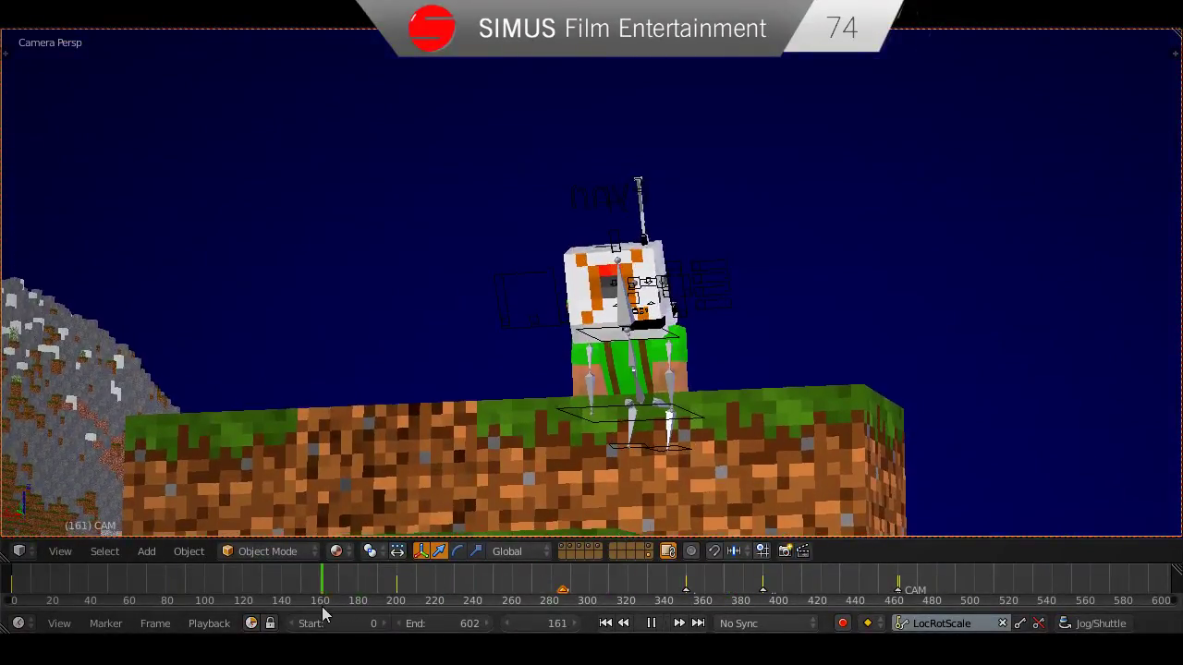
pyautogui.hotkey('alt', 'a')
pyautogui.hotkey('ctrl', 's')
pyautogui.click(703, 423)
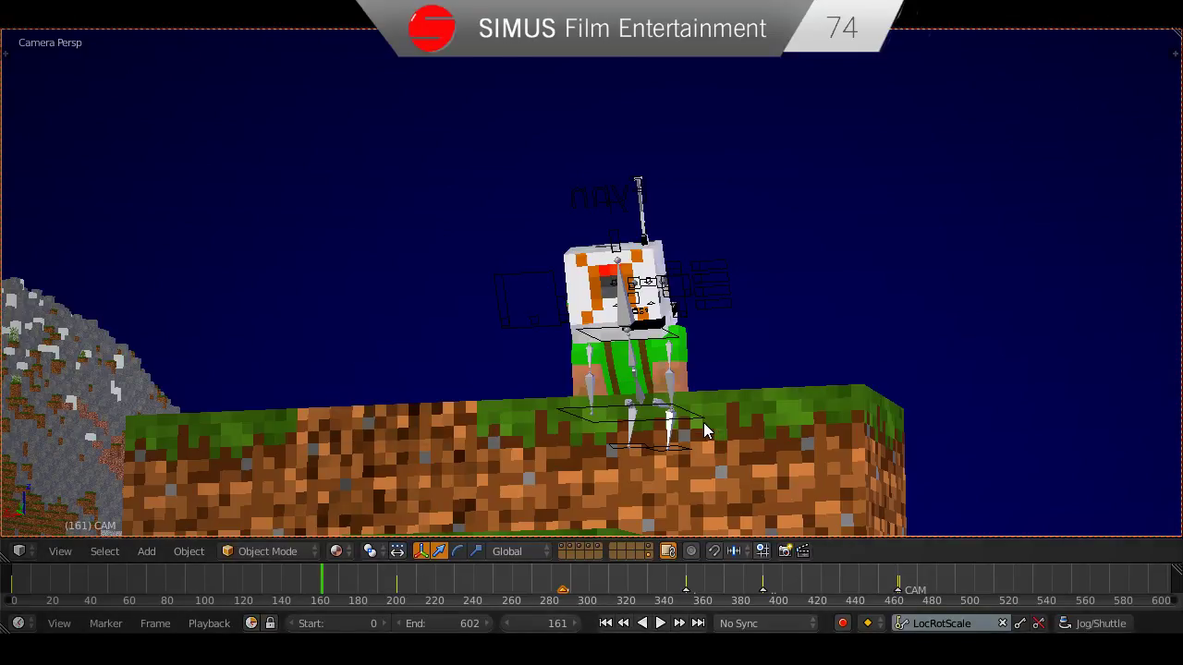
# Play the shaking camera shot from about frame 150, stop at frame 165 and save the scene.
pyautogui.hotkey('alt', 'a')
pyautogui.moveTo(300, 586)
pyautogui.mouseDown()
pyautogui.moveTo(238, 582)
pyautogui.moveTo(299, 588)
pyautogui.mouseUp()
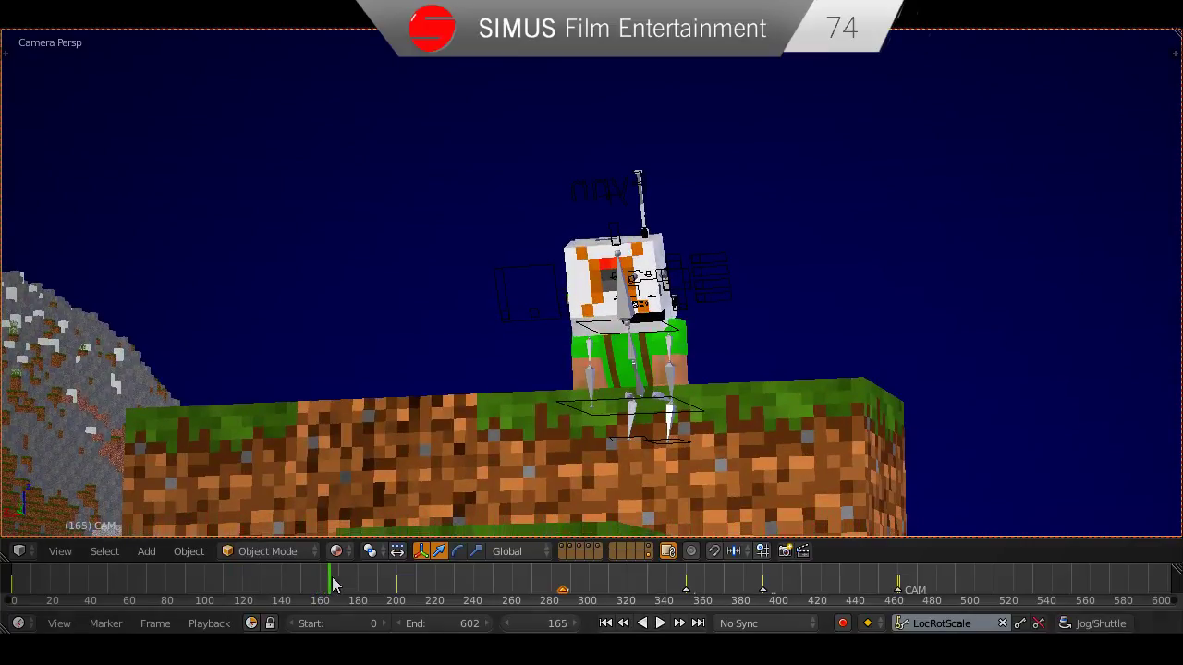
pyautogui.hotkey('alt', 'a')
pyautogui.hotkey('ctrl', 's')
pyautogui.click(438, 460)
# Preview frame 165 in Rendered viewport shading, switch back to Material shading and save the scene.
pyautogui.click(336, 551)
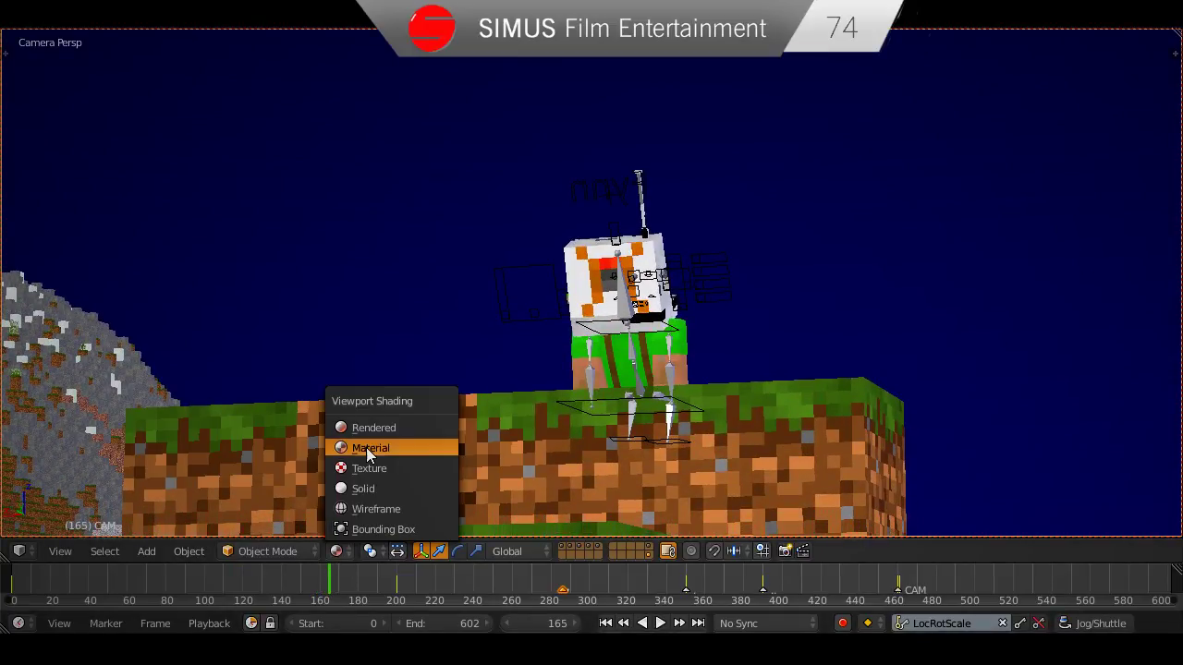
pyautogui.press('Return')
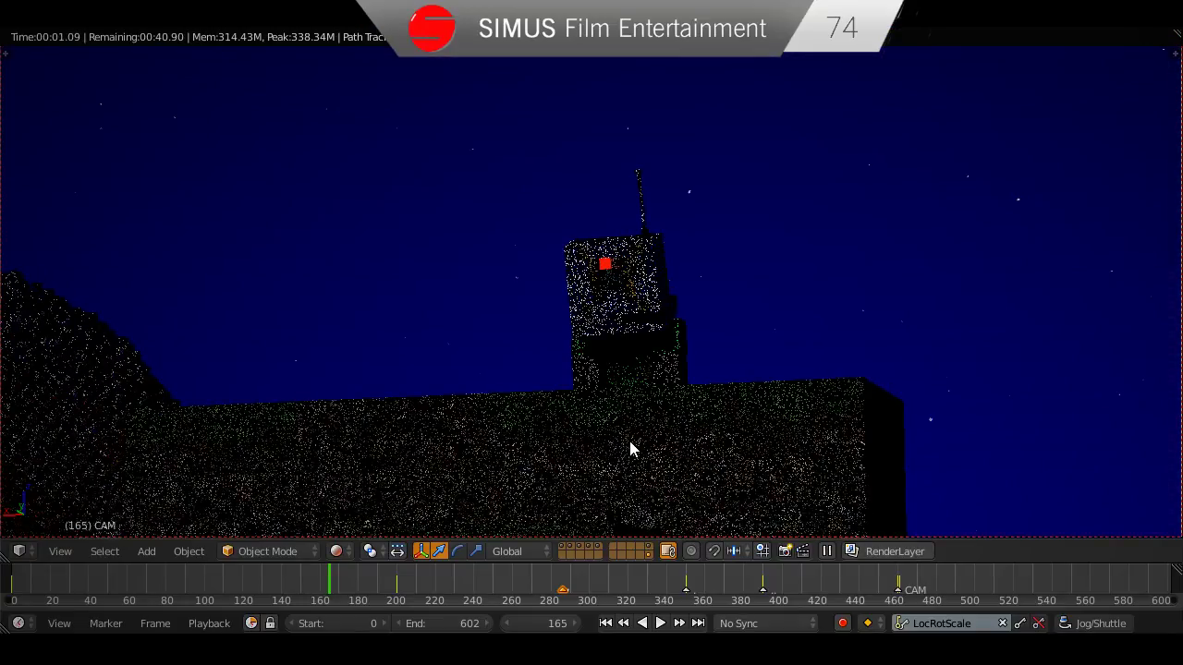
pyautogui.click(338, 552)
pyautogui.click(373, 450)
pyautogui.scroll(-2, 514, 361)
pyautogui.hotkey('ctrl', 's')
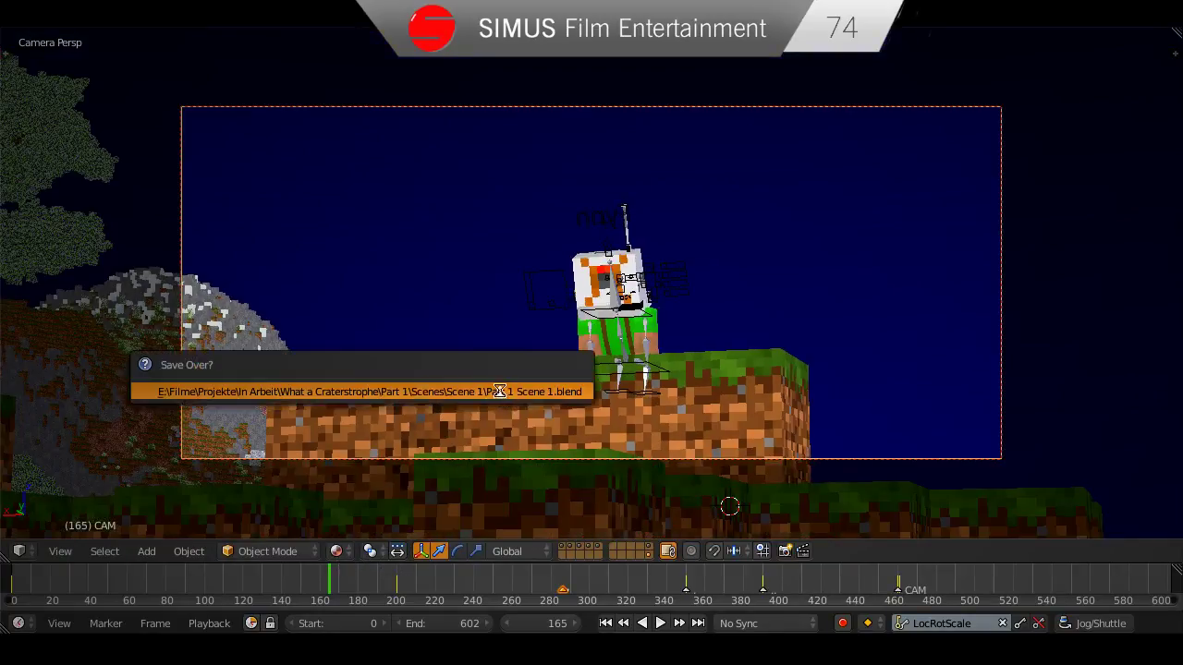
pyautogui.click(499, 393)
# Examine the seated character on the grass hill from a free view, advancing playback to frame 168.
pyautogui.moveTo(499, 393)
pyautogui.mouseDown(button='middle')
pyautogui.moveTo(467, 388)
pyautogui.moveTo(424, 425)
pyautogui.mouseUp(button='middle')
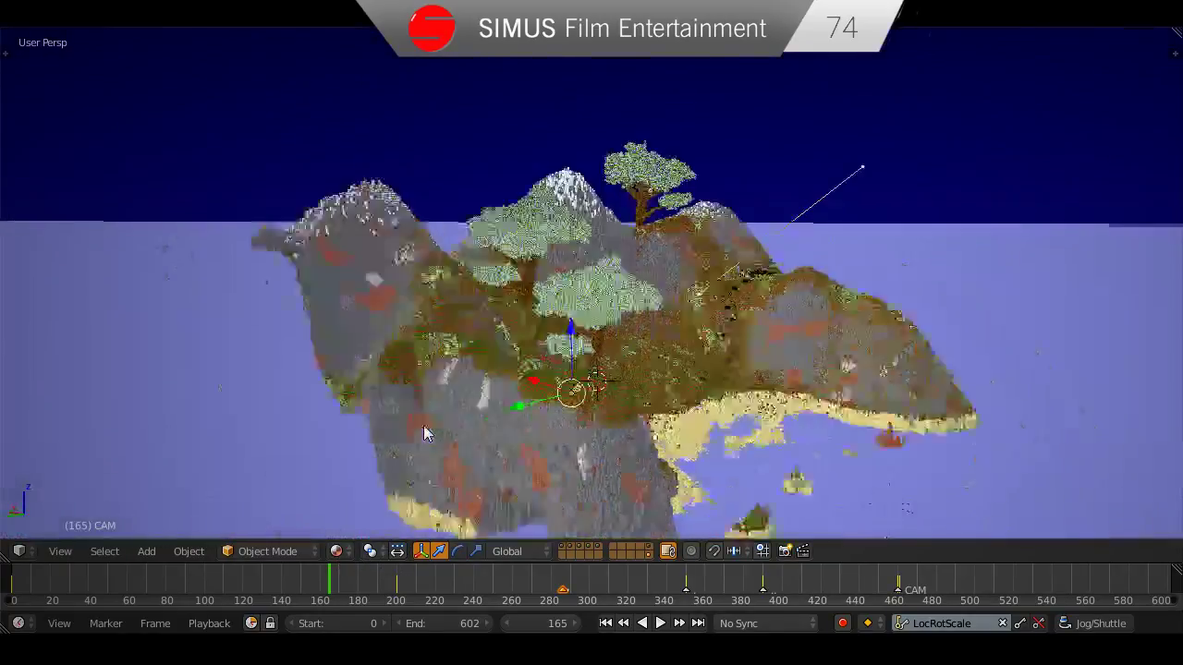
pyautogui.scroll(12, 462, 423)
pyautogui.hotkey('alt', 'a')
pyautogui.hotkey('alt', 'a')
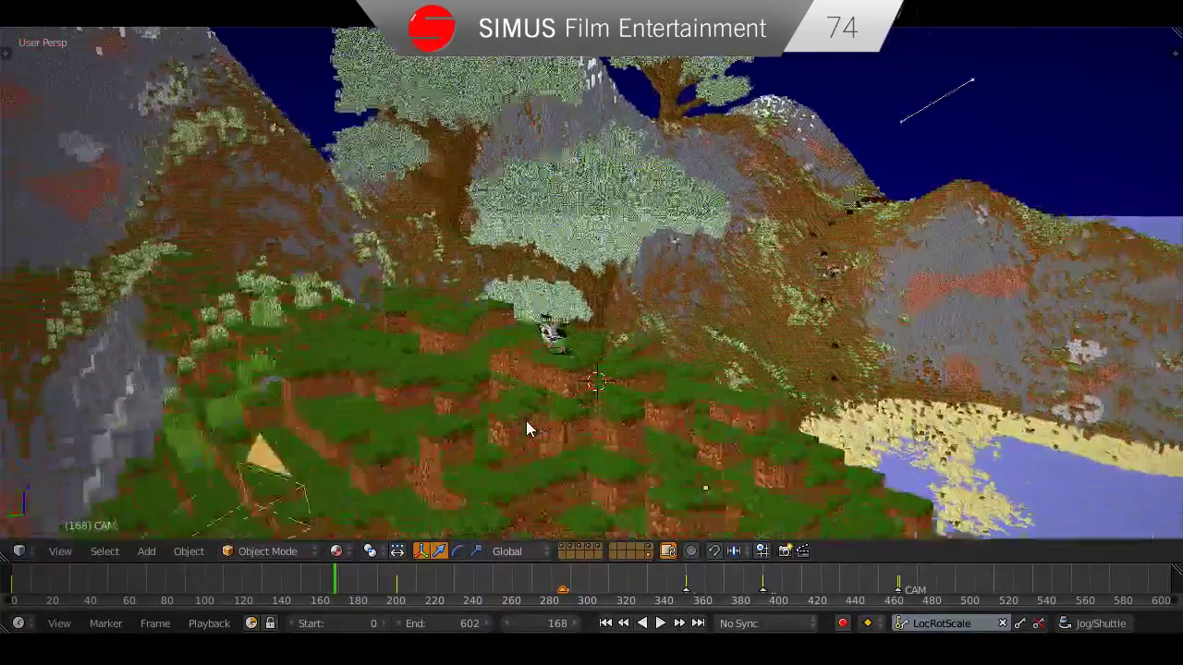
pyautogui.moveTo(526, 420); pyautogui.dragTo(552, 423, button='middle')
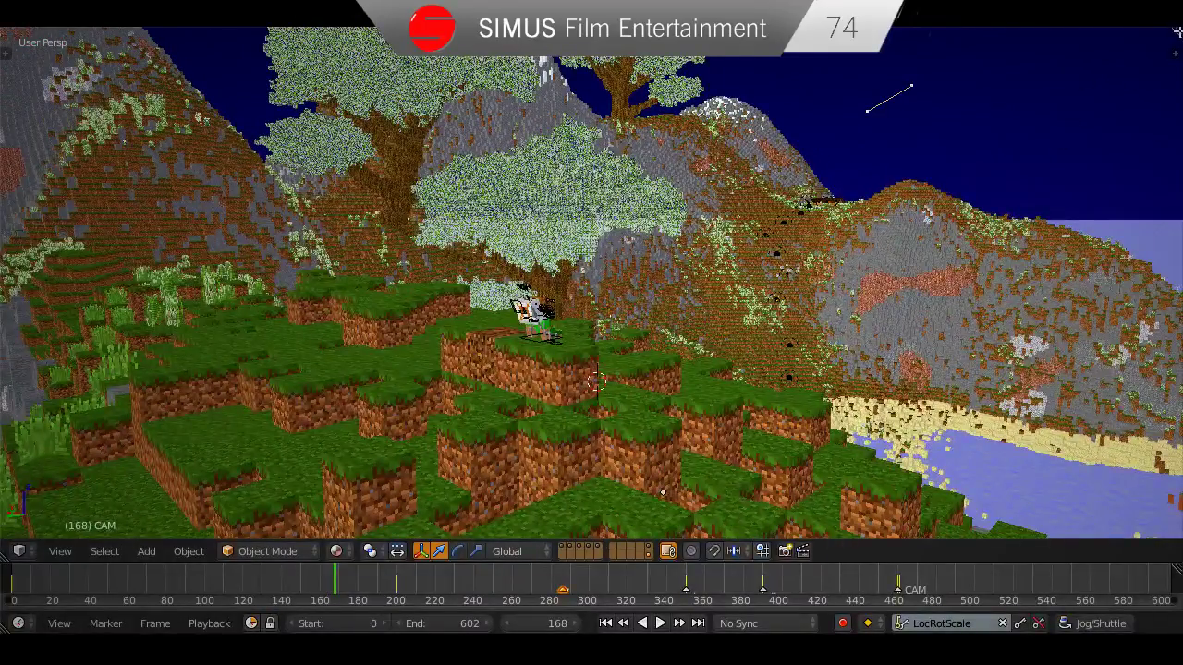
# Split the 3D view, make the new area a Properties editor and show the camera's data settings.
pyautogui.moveTo(1177, 33); pyautogui.dragTo(867, 434)
pyautogui.click(893, 551)
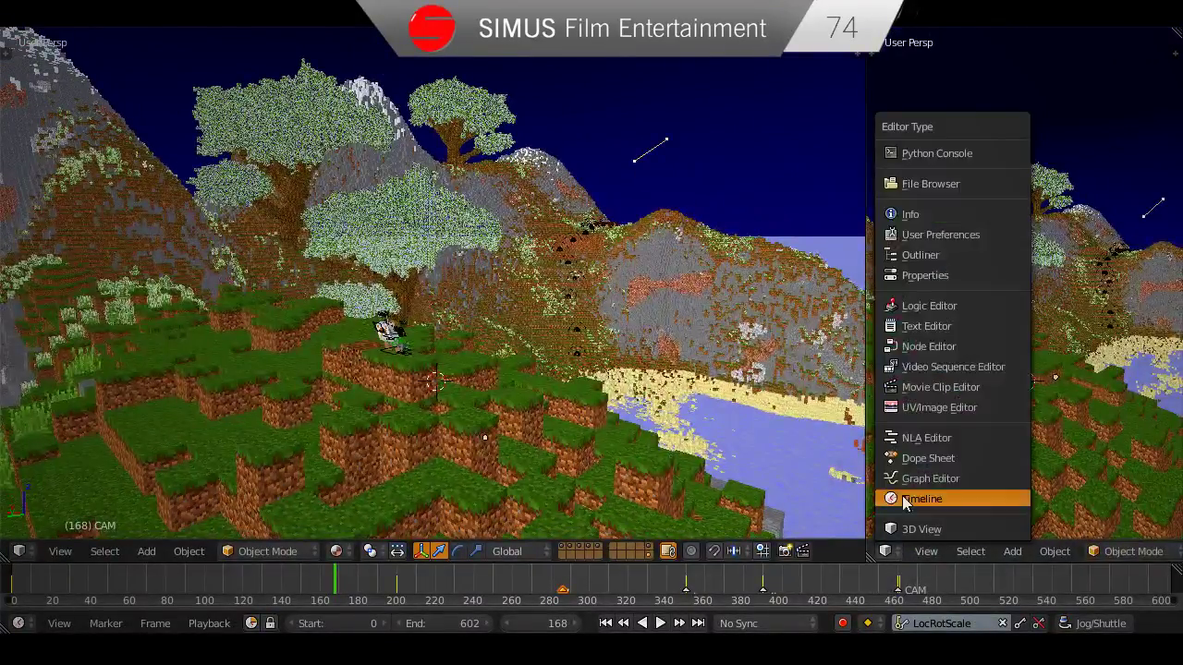
pyautogui.click(924, 274)
pyautogui.click(1028, 40)
# Turn on the camera's Limits display and inspect the line around the seated character from a free view.
pyautogui.moveTo(516, 379); pyautogui.dragTo(402, 407, button='middle')
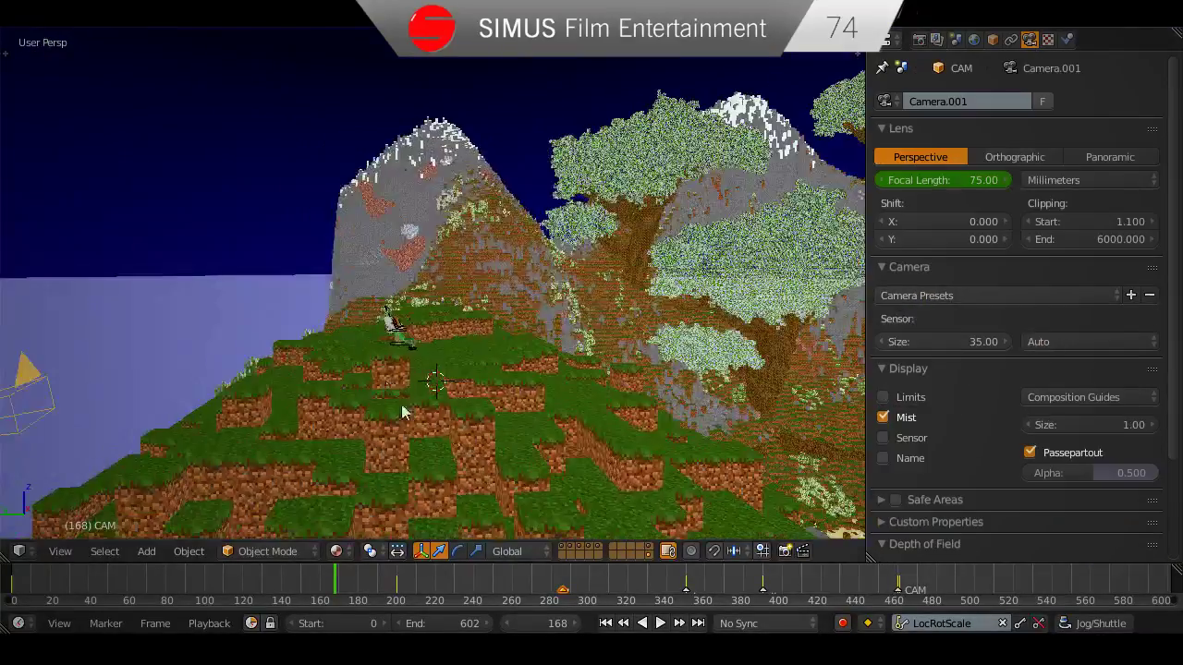
pyautogui.click(904, 399)
pyautogui.moveTo(587, 409)
pyautogui.mouseDown(button='middle')
pyautogui.moveTo(518, 440)
pyautogui.moveTo(387, 394)
pyautogui.mouseUp(button='middle')
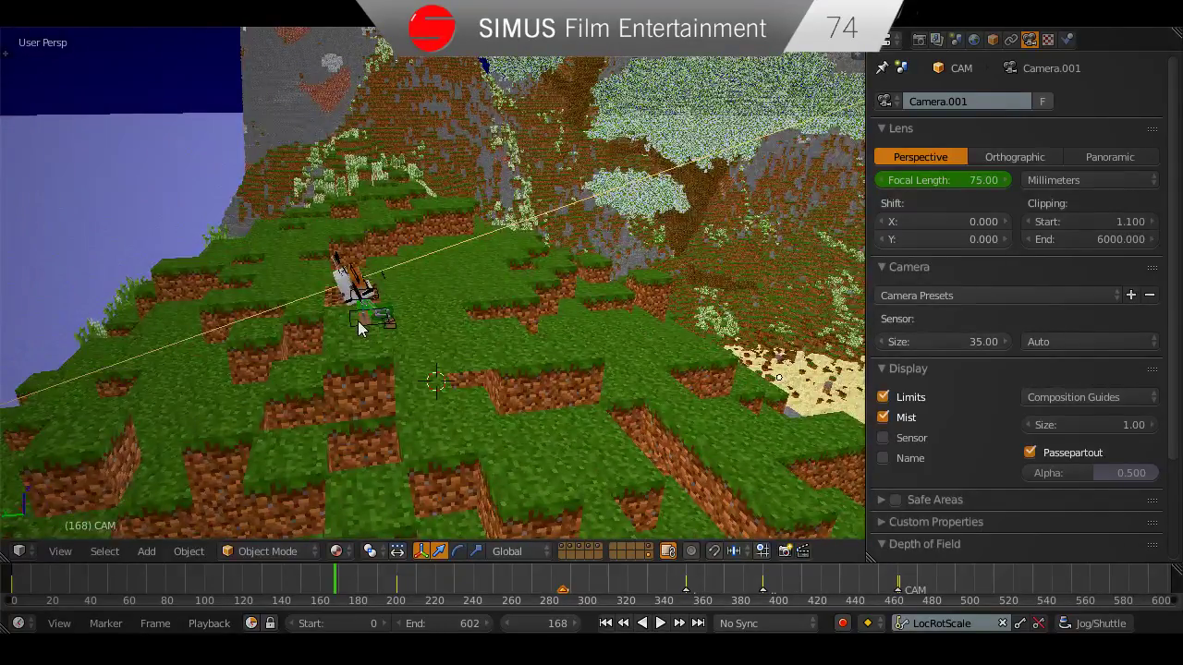
pyautogui.click(357, 321)
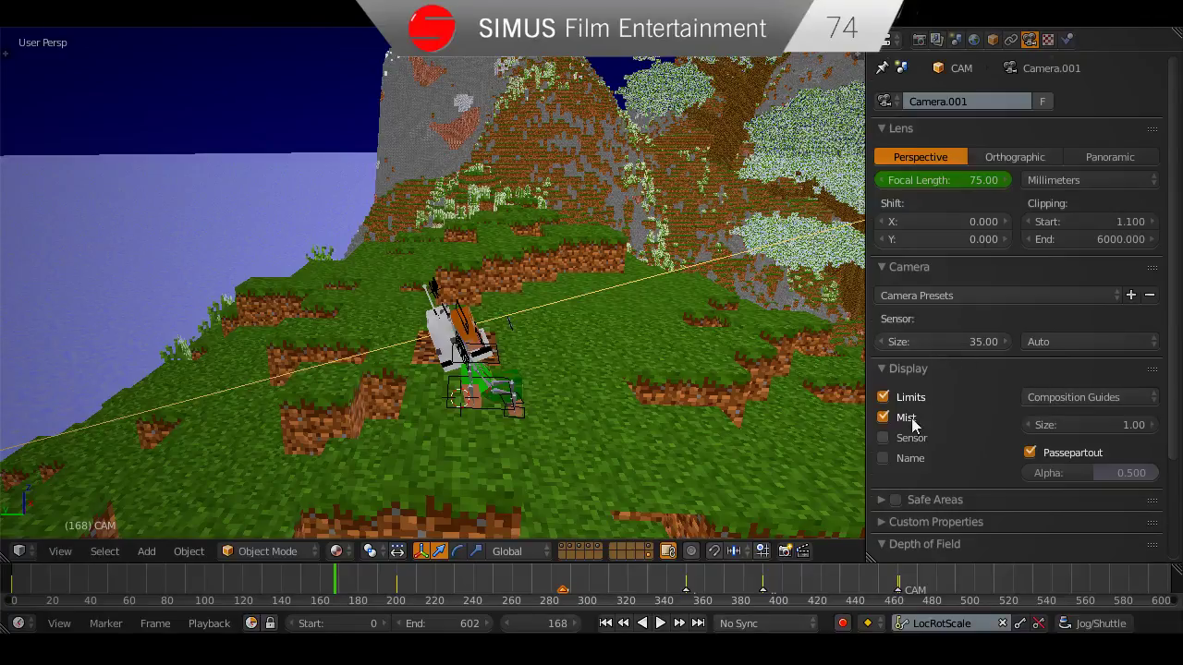
# Set Commander_Child as the camera's depth of field focus object, return to the camera view and save the scene.
pyautogui.scroll(-3, 952, 455)
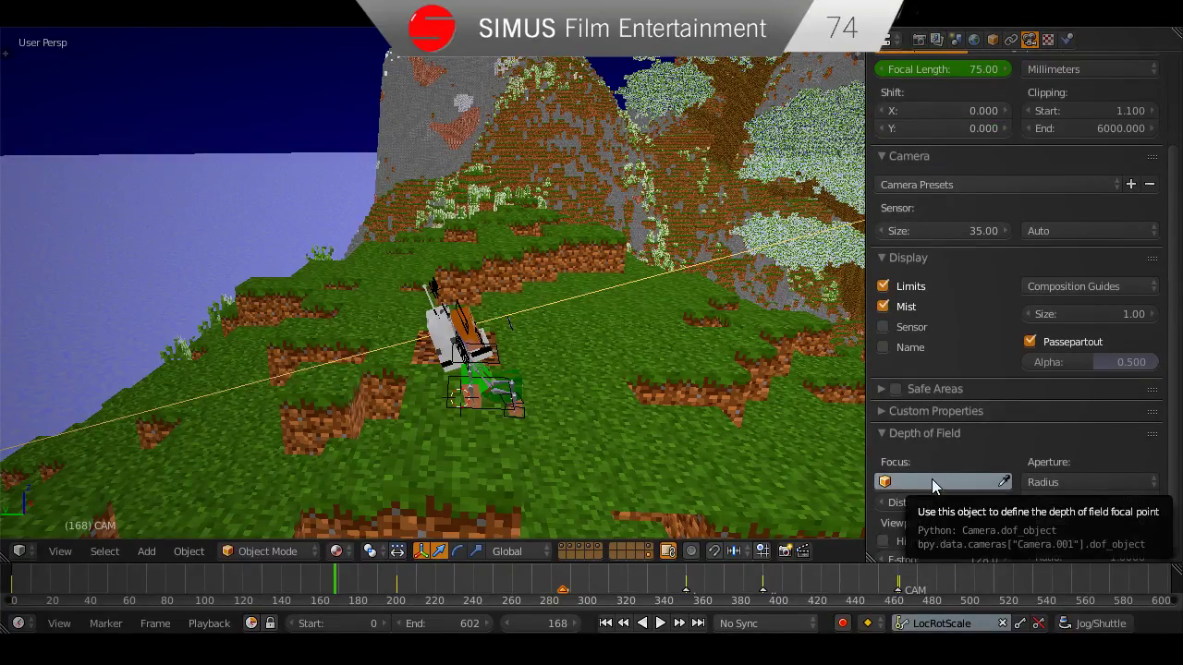
pyautogui.click(931, 480)
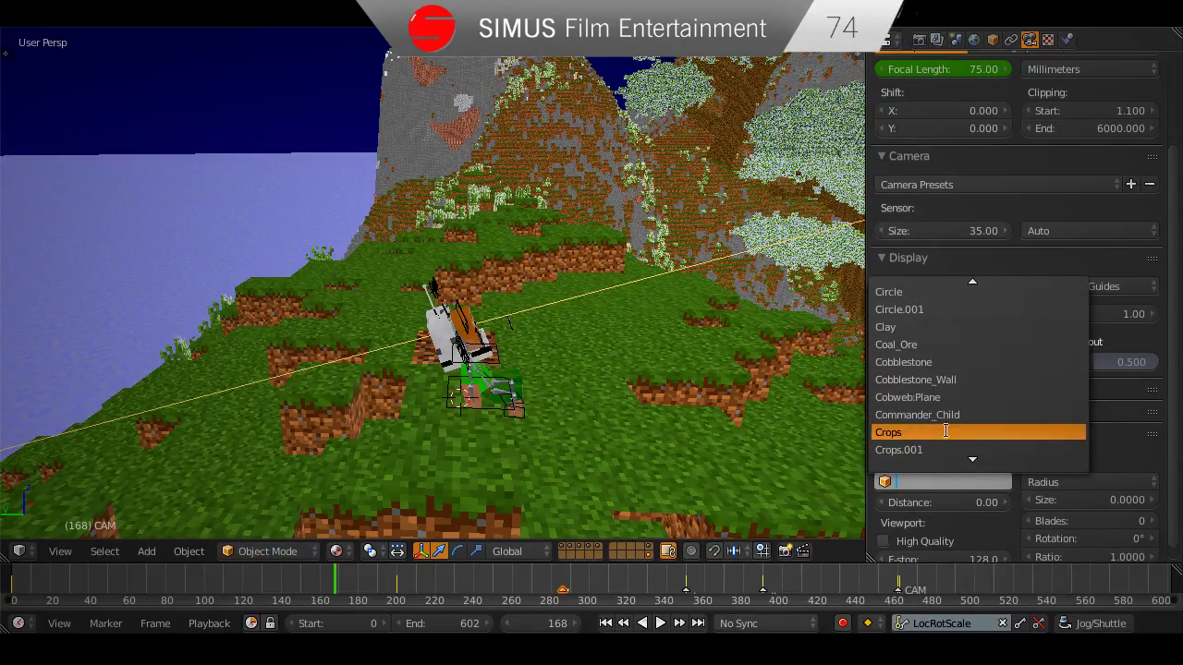
pyautogui.click(925, 415)
pyautogui.scroll(3, 599, 427)
pyautogui.moveTo(599, 427); pyautogui.dragTo(562, 427, button='middle')
pyautogui.press('KP_0')
pyautogui.hotkey('ctrl', 's')
pyautogui.click(514, 428)
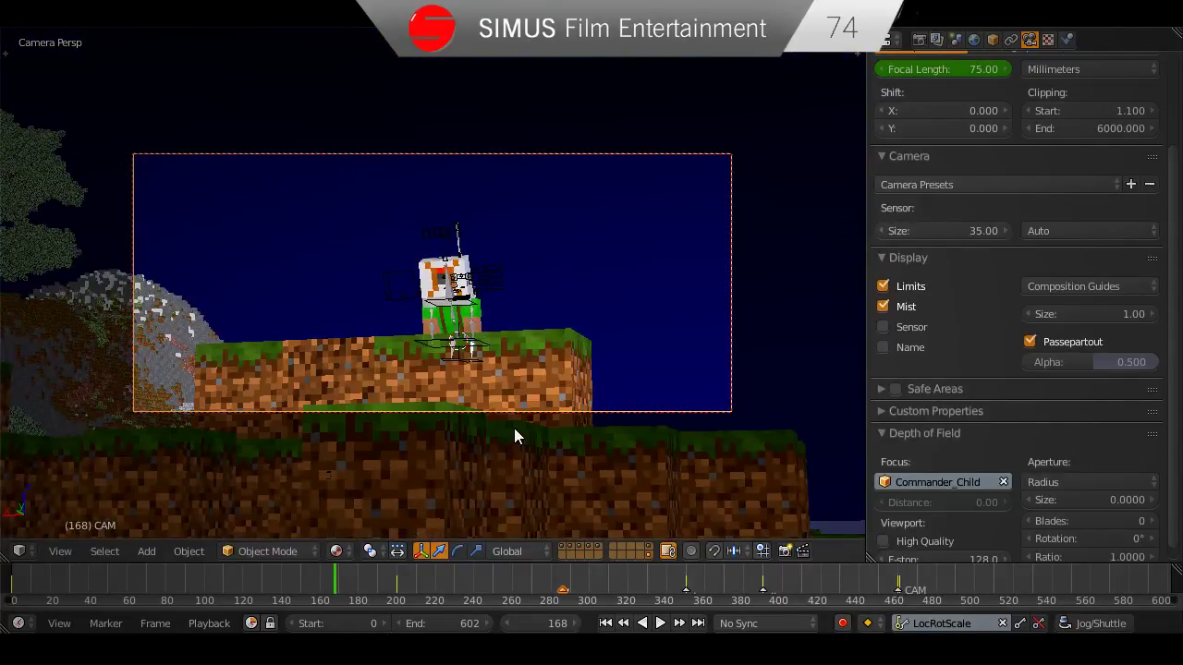
pyautogui.press('Home')
# Set the camera's aperture type to F-stop and preview a render border region over the distant mountain in Rendered shading.
pyautogui.click(1068, 479)
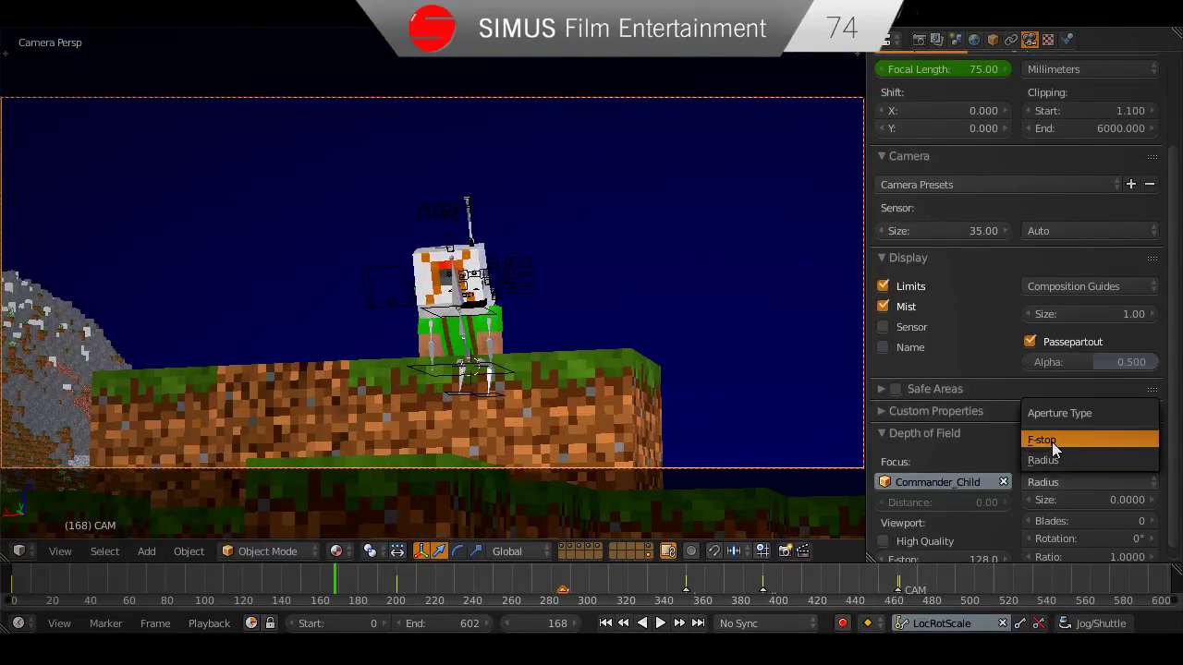
pyautogui.click(1049, 441)
pyautogui.click(336, 552)
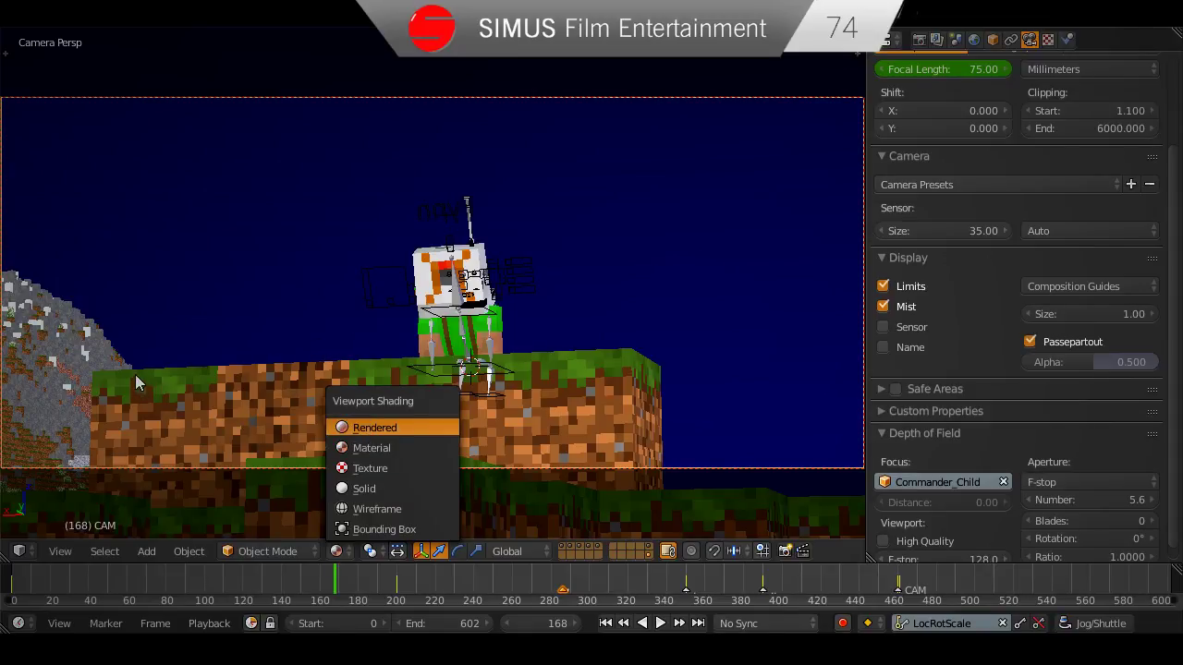
pyautogui.press('Return')
pyautogui.hotkey('ctrl', 'b')
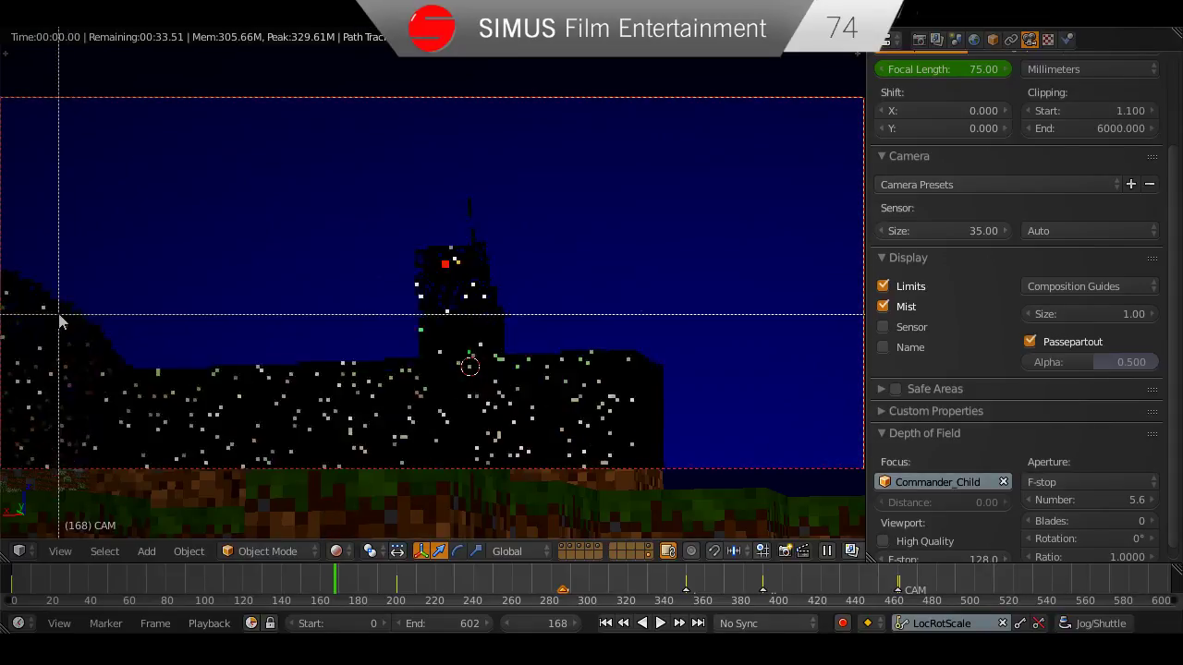
pyautogui.moveTo(18, 262); pyautogui.dragTo(234, 434)
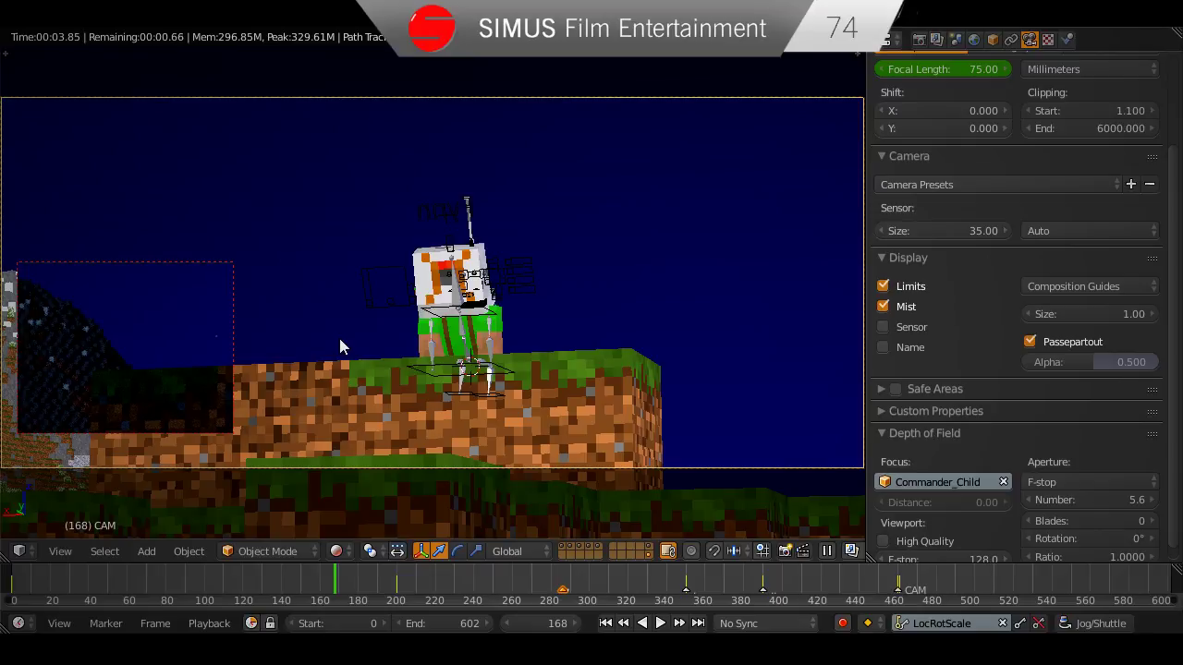
# Test low F-stop numbers from 0.1 to 0.4, set the aperture number to 1.0 and switch back to Material shading.
pyautogui.moveTo(1140, 502); pyautogui.dragTo(1026, 502)
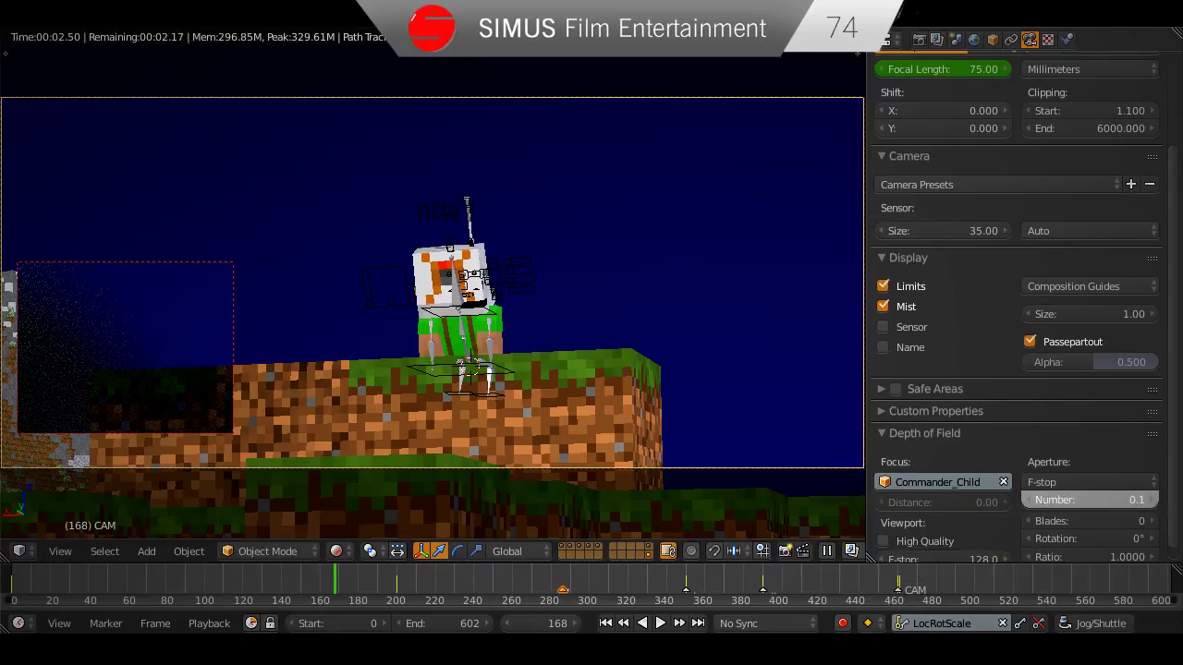
pyautogui.click(1155, 501)
pyautogui.click(1154, 501)
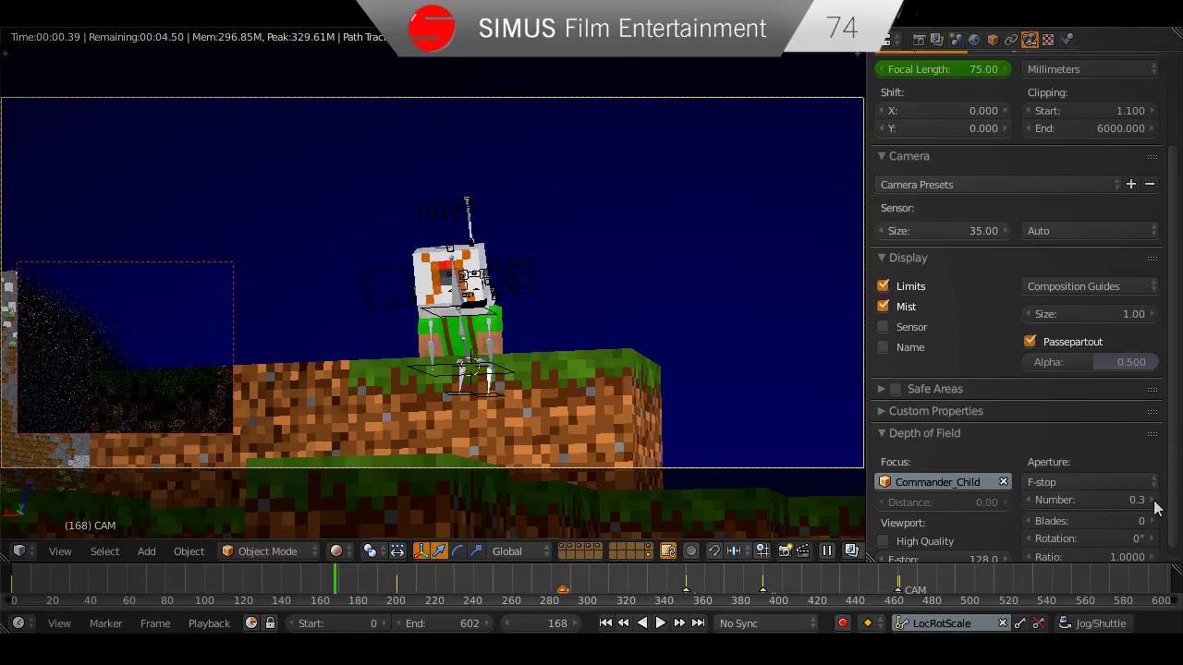
pyautogui.click(1154, 500)
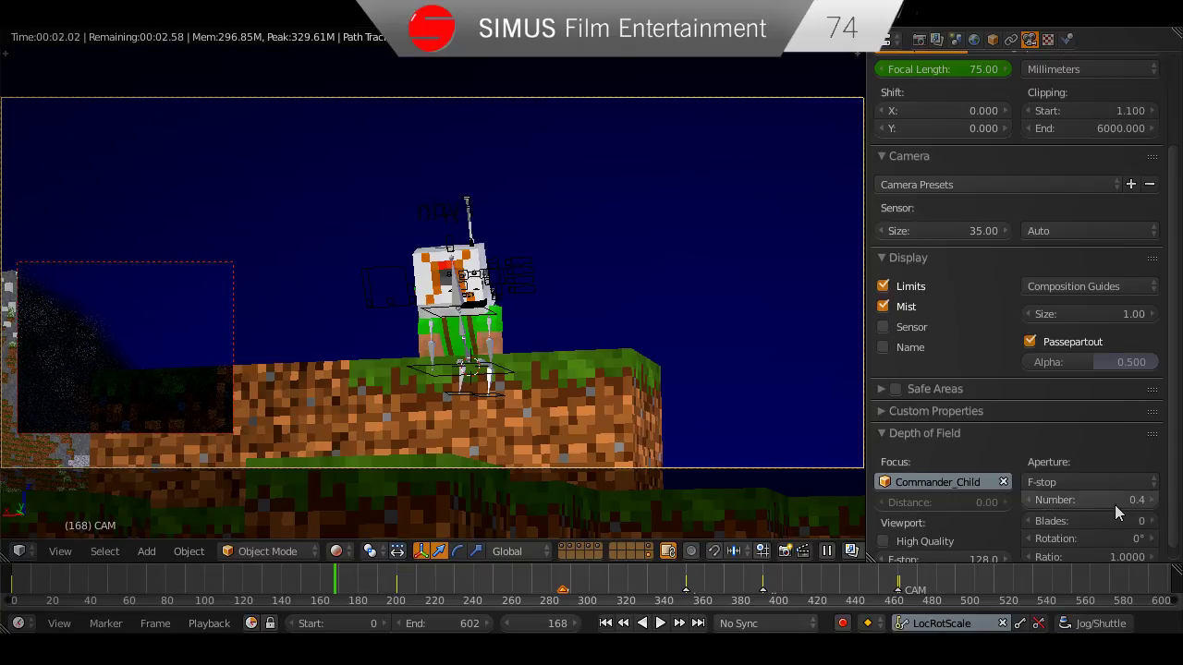
pyautogui.press('Return')
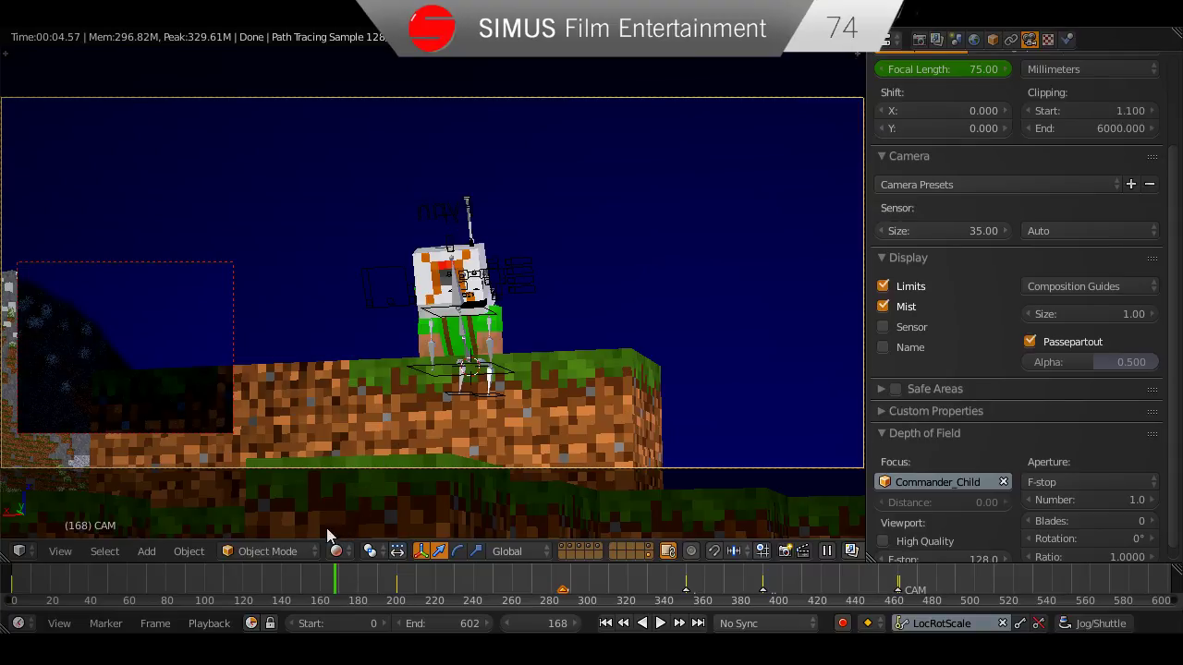
pyautogui.click(340, 553)
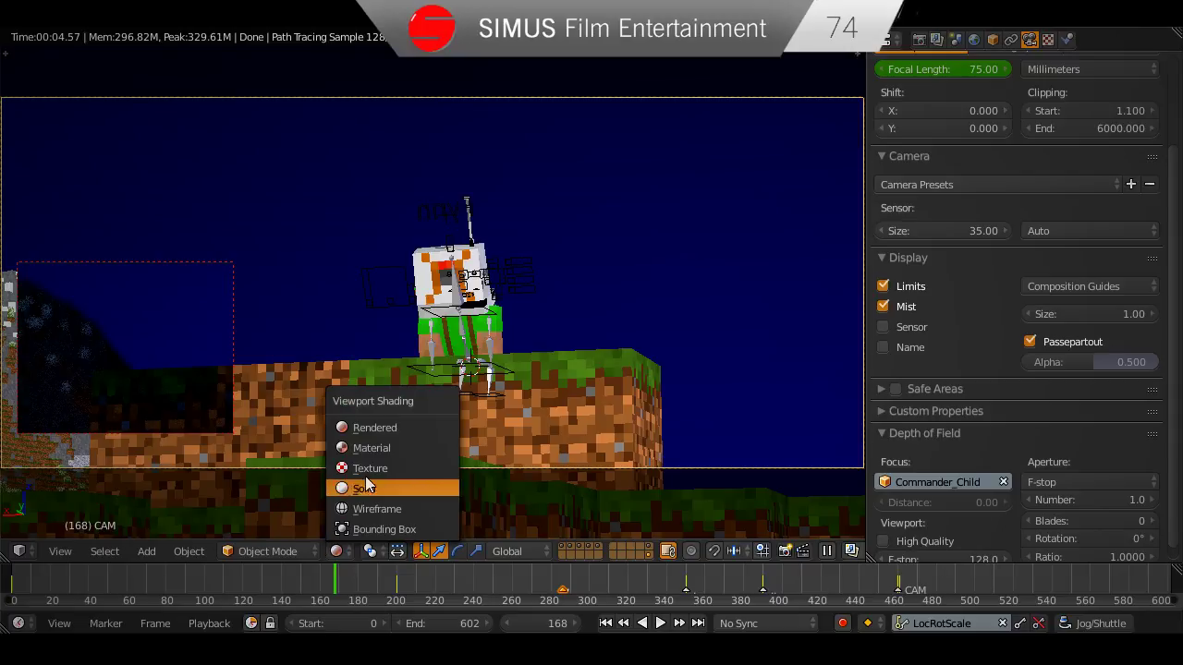
pyautogui.click(379, 452)
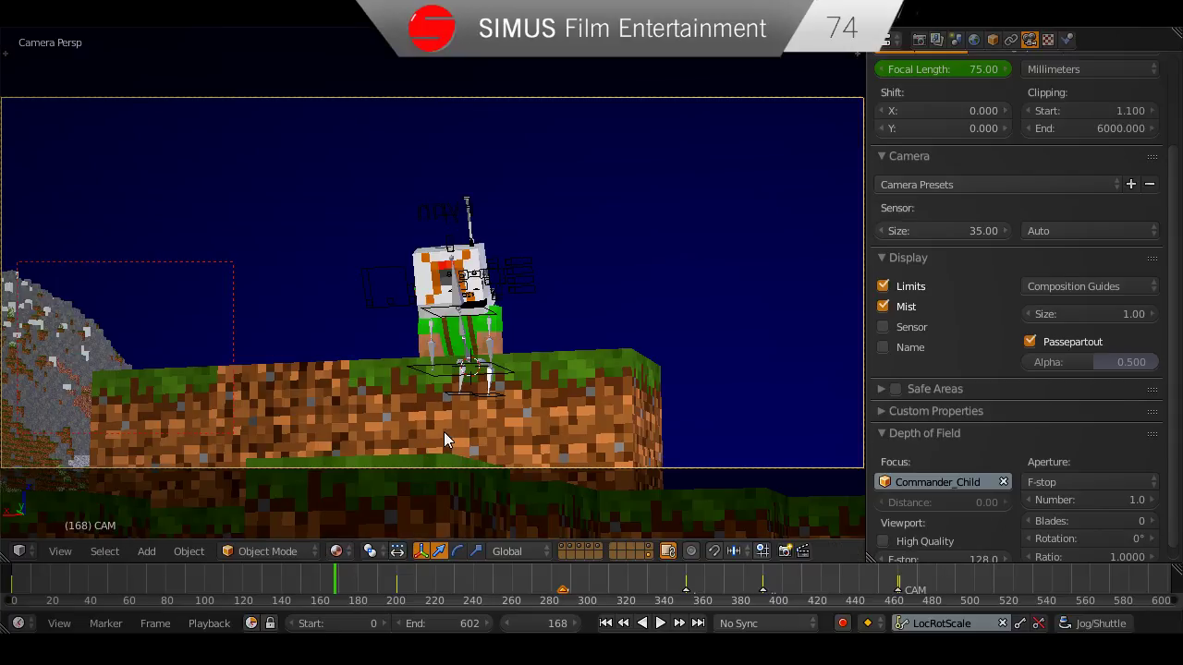
# Leave the camera view, select the Sun lamp beside the island and set its emission strength to 1.
pyautogui.press('KP_0')
pyautogui.moveTo(452, 408); pyautogui.dragTo(401, 438, button='middle')
pyautogui.scroll(4, 402, 439)
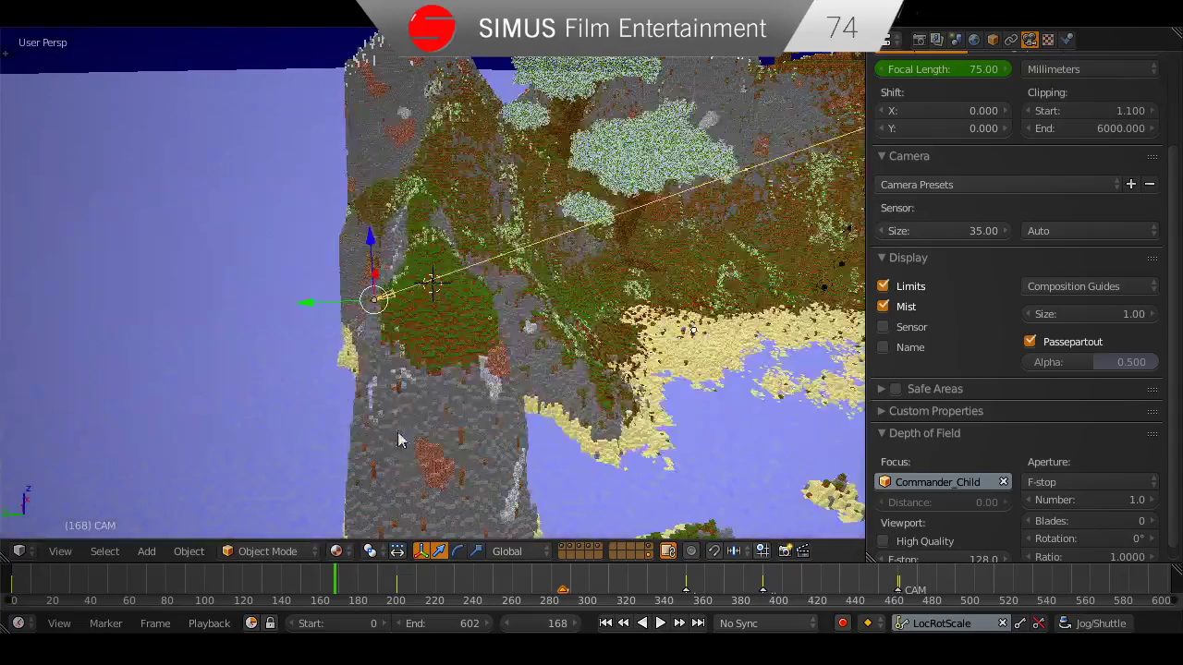
pyautogui.moveTo(507, 440); pyautogui.dragTo(629, 429, button='middle')
pyautogui.scroll(-2, 628, 428)
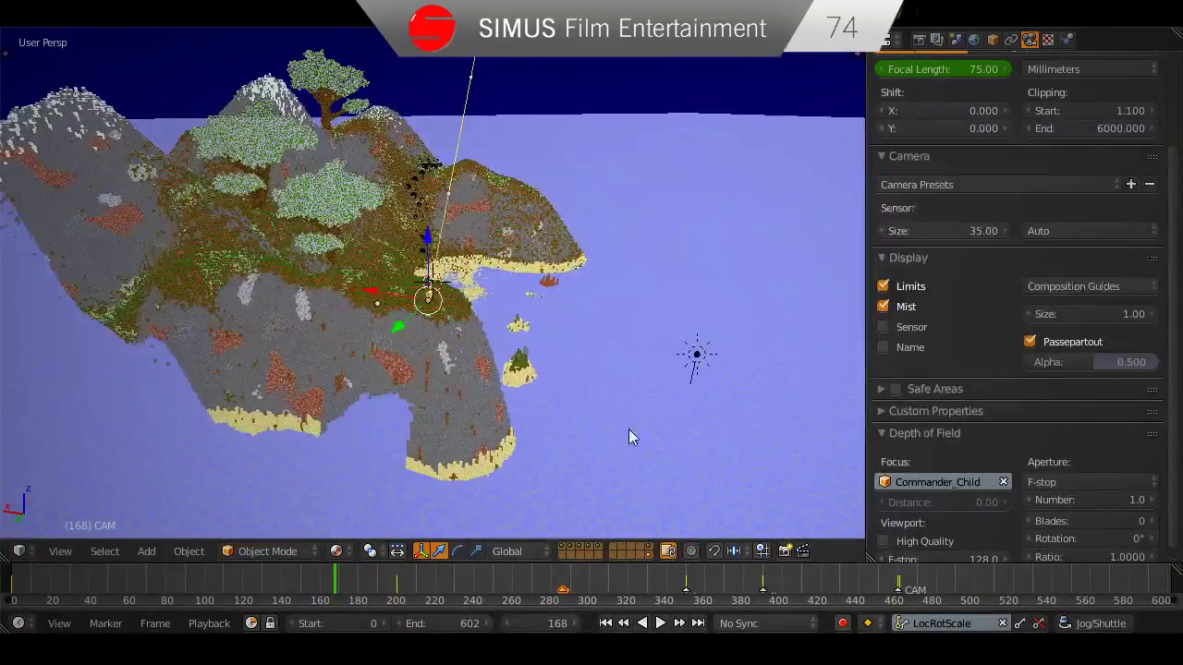
pyautogui.rightClick(697, 360)
pyautogui.moveTo(697, 361); pyautogui.dragTo(697, 333, button='middle')
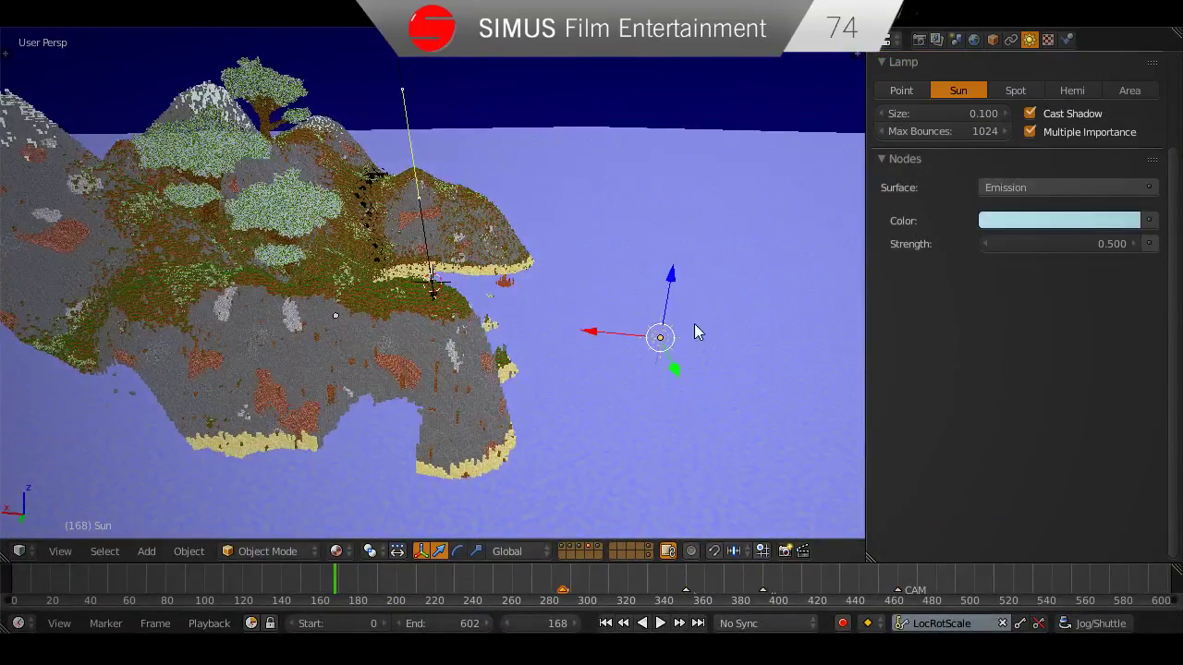
pyautogui.click(1028, 237)
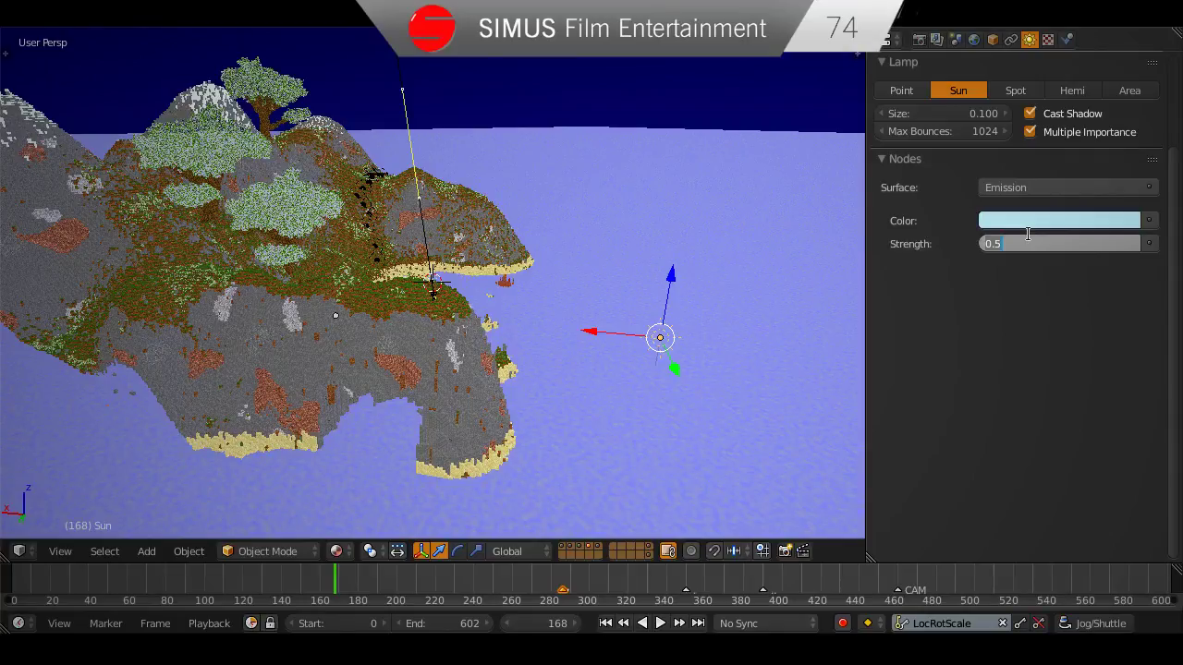
pyautogui.write('1')
pyautogui.press('Return')
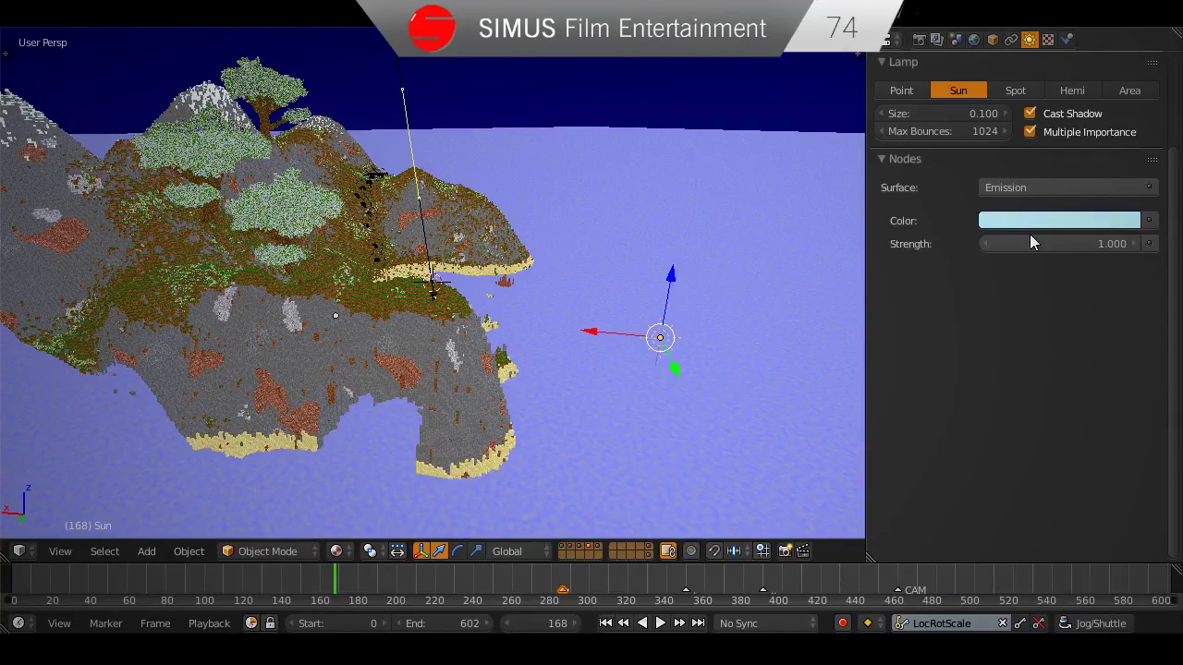
# Preview the seated character up close in Rendered shading, return to Material shading and save the scene.
pyautogui.scroll(8, 477, 334)
pyautogui.moveTo(477, 325); pyautogui.dragTo(341, 519, button='middle')
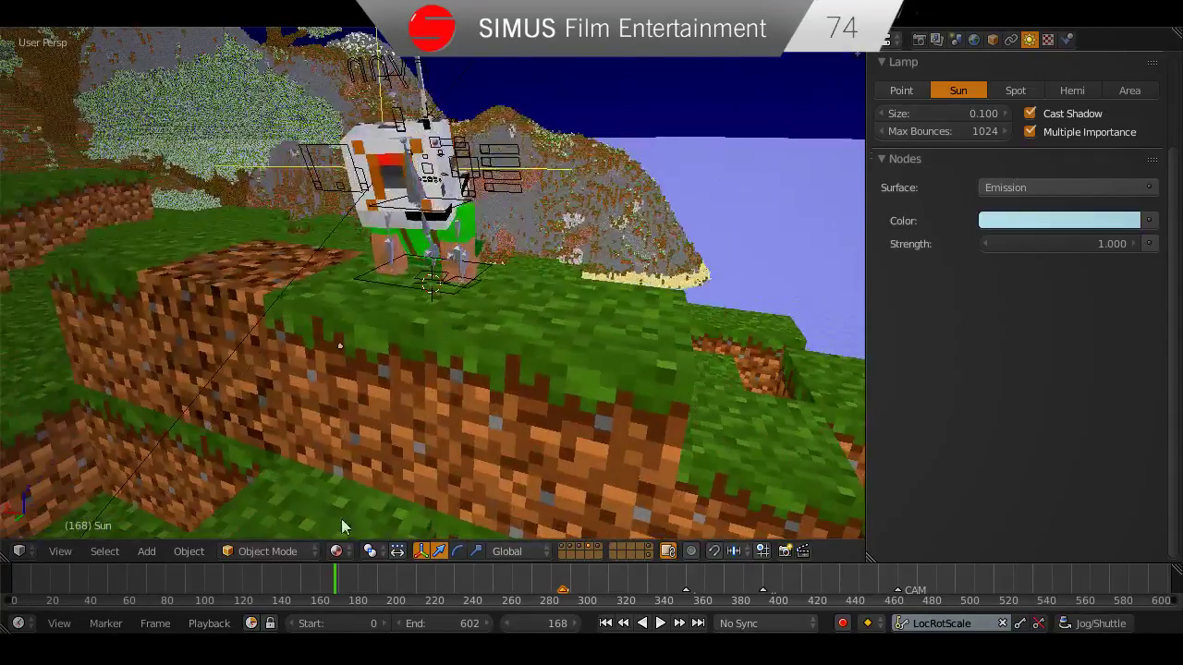
pyautogui.click(335, 551)
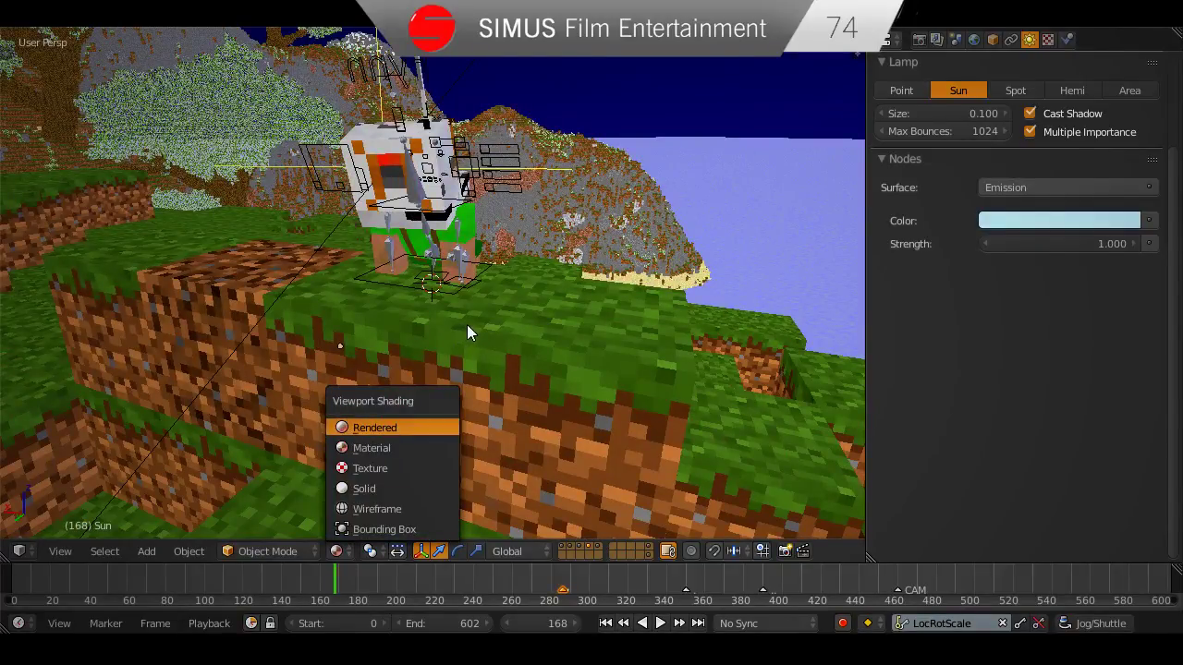
pyautogui.press('Return')
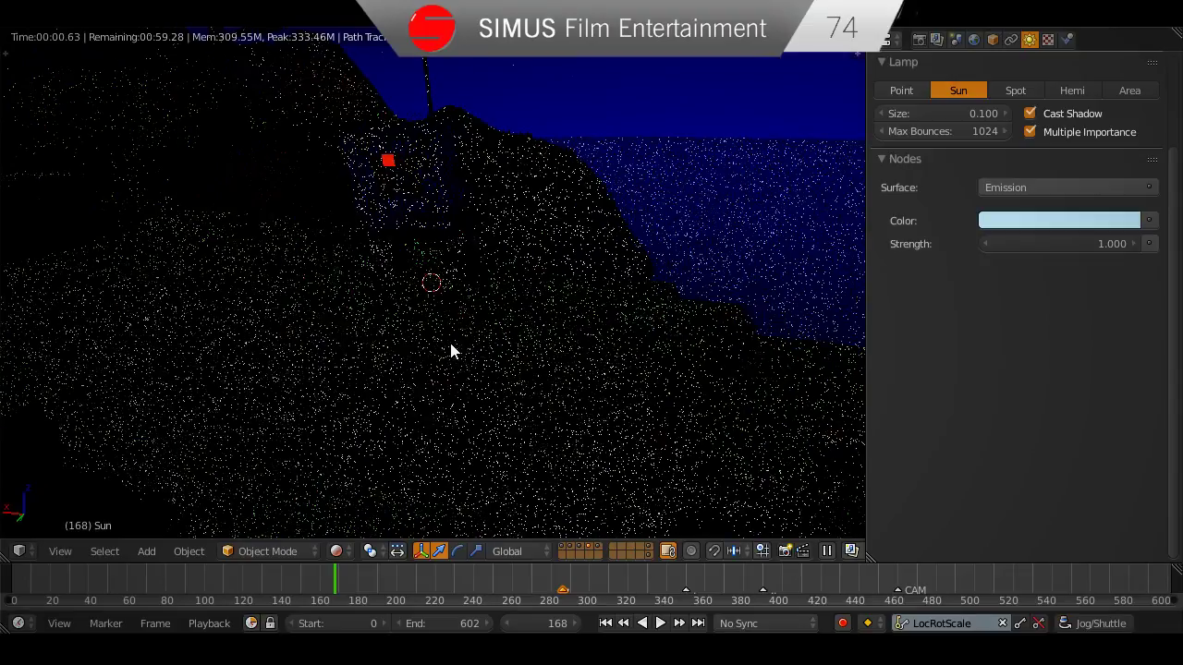
pyautogui.click(335, 551)
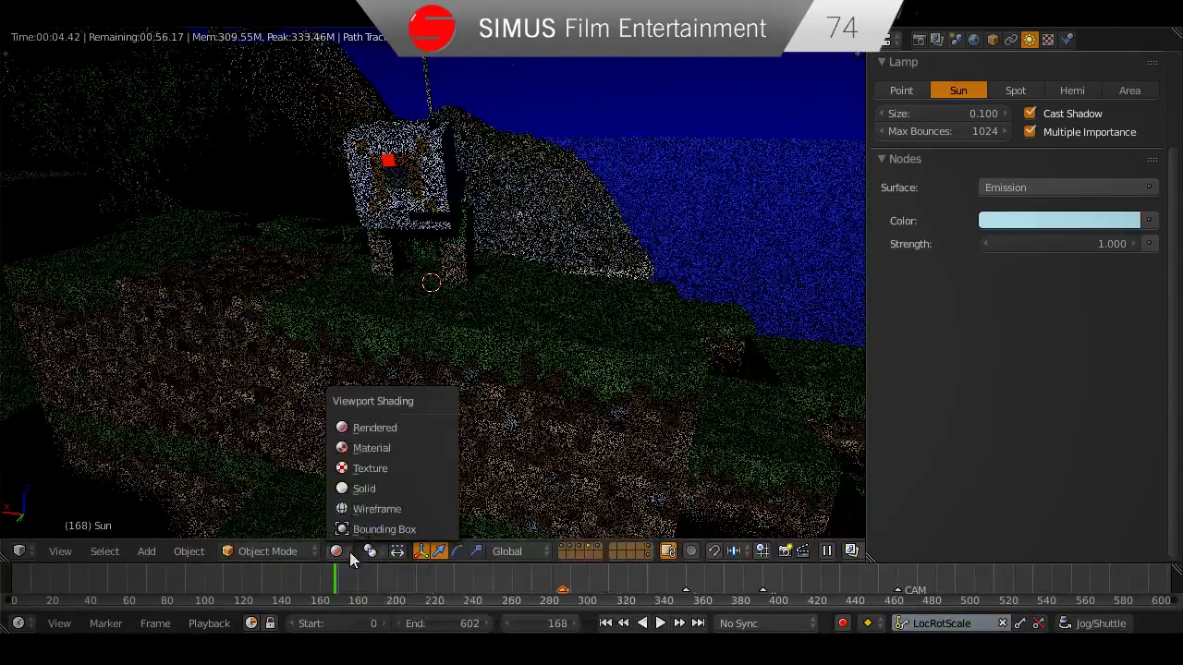
pyautogui.click(375, 453)
pyautogui.hotkey('ctrl', 's')
pyautogui.click(508, 400)
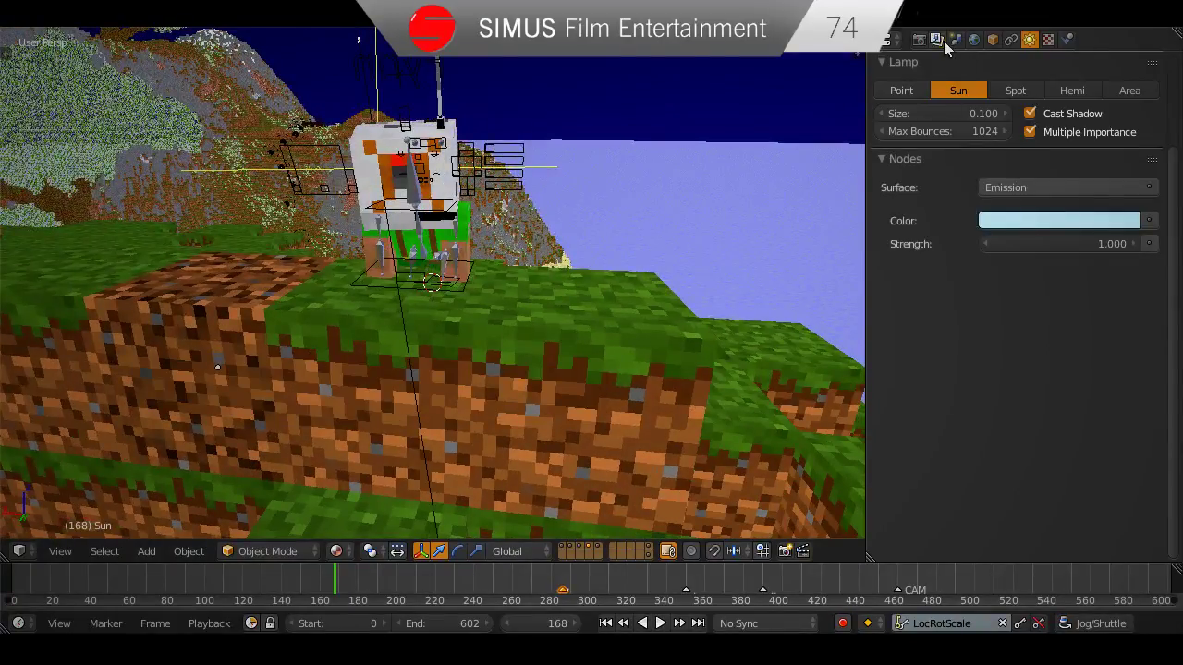
# Open the Denoising settings of the RenderLayer and save over Part 1 Scene 1.blend.
pyautogui.click(939, 39)
pyautogui.click(922, 432)
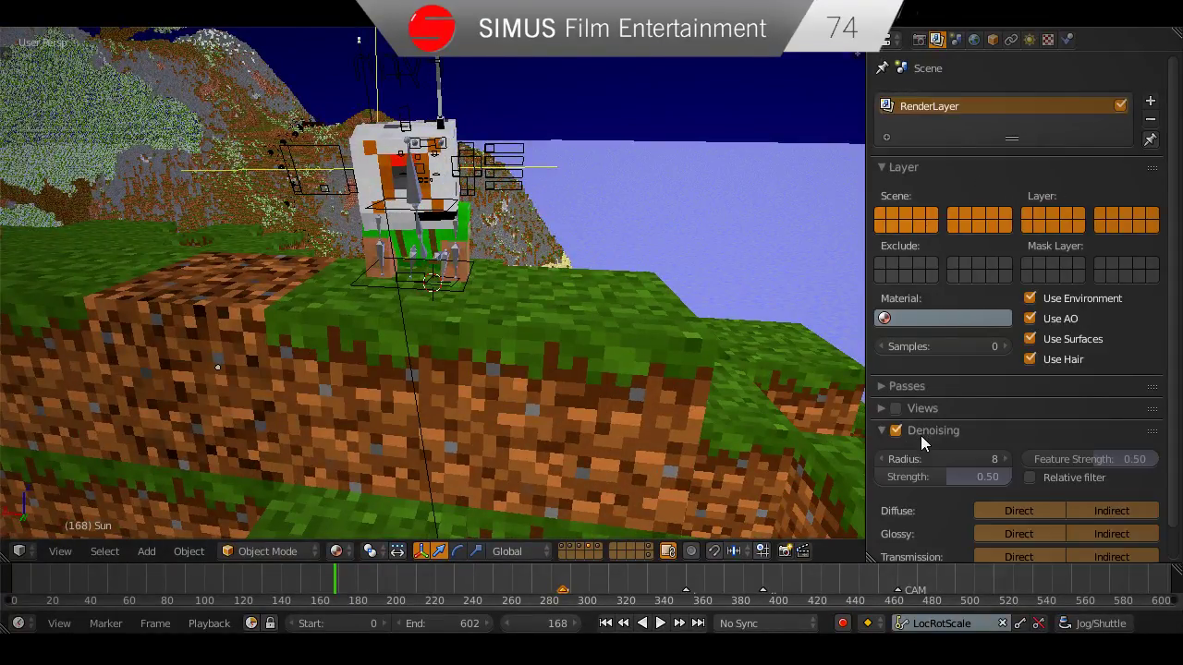
pyautogui.scroll(-1, 968, 445)
pyautogui.hotkey('ctrl', 's')
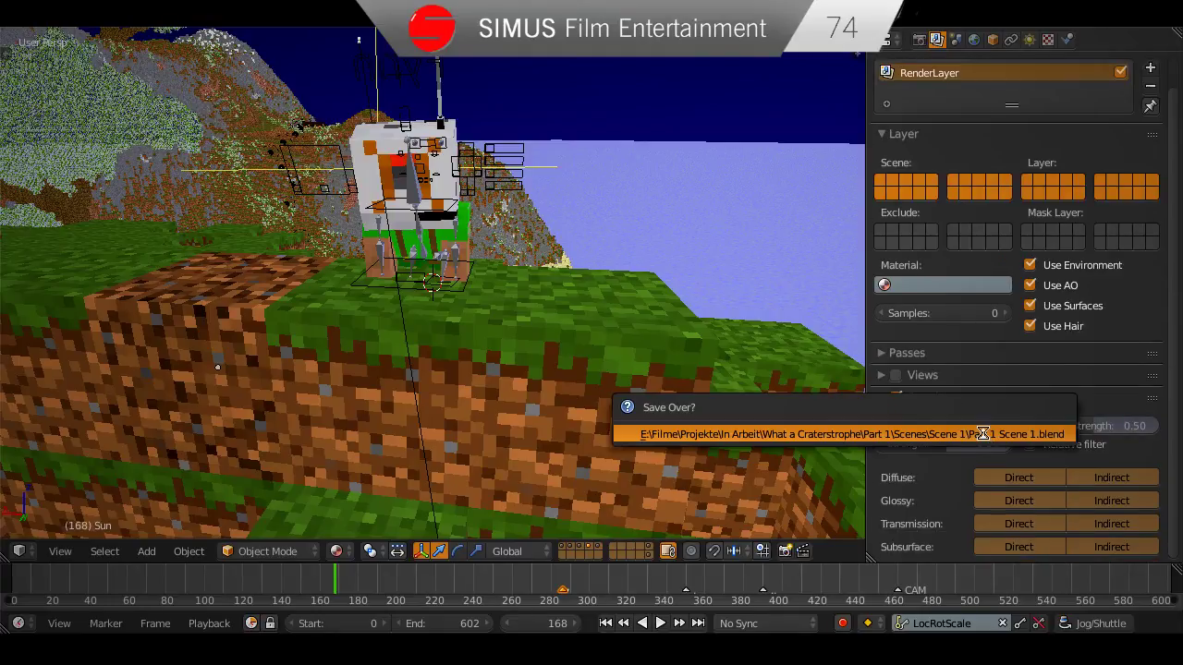
pyautogui.click(981, 430)
# Show the scene's Render settings and save the file again.
pyautogui.click(919, 40)
pyautogui.moveTo(758, 314); pyautogui.dragTo(671, 325, button='middle')
pyautogui.hotkey('ctrl', 's')
pyautogui.click(660, 321)
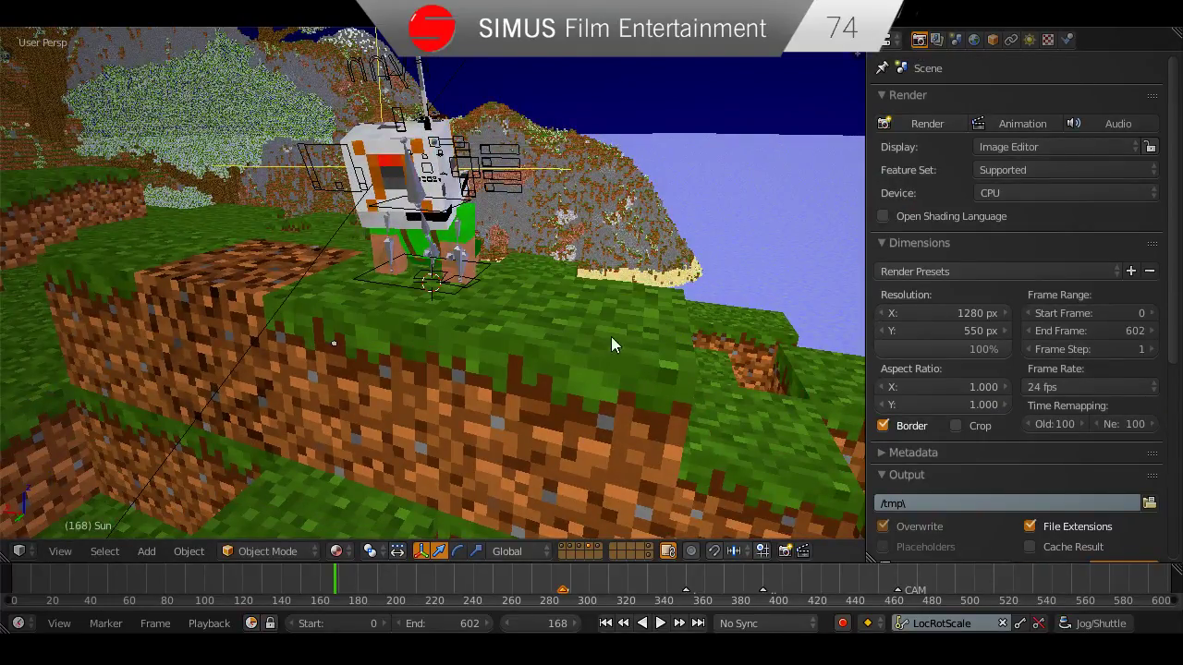
# Try rendering frame 168, cancel, start the render again and switch the area back to the 3D View.
pyautogui.moveTo(590, 345)
pyautogui.mouseDown(button='middle')
pyautogui.moveTo(544, 356)
pyautogui.moveTo(615, 362)
pyautogui.moveTo(565, 368)
pyautogui.moveTo(589, 362)
pyautogui.mouseUp(button='middle')
pyautogui.press('F12')
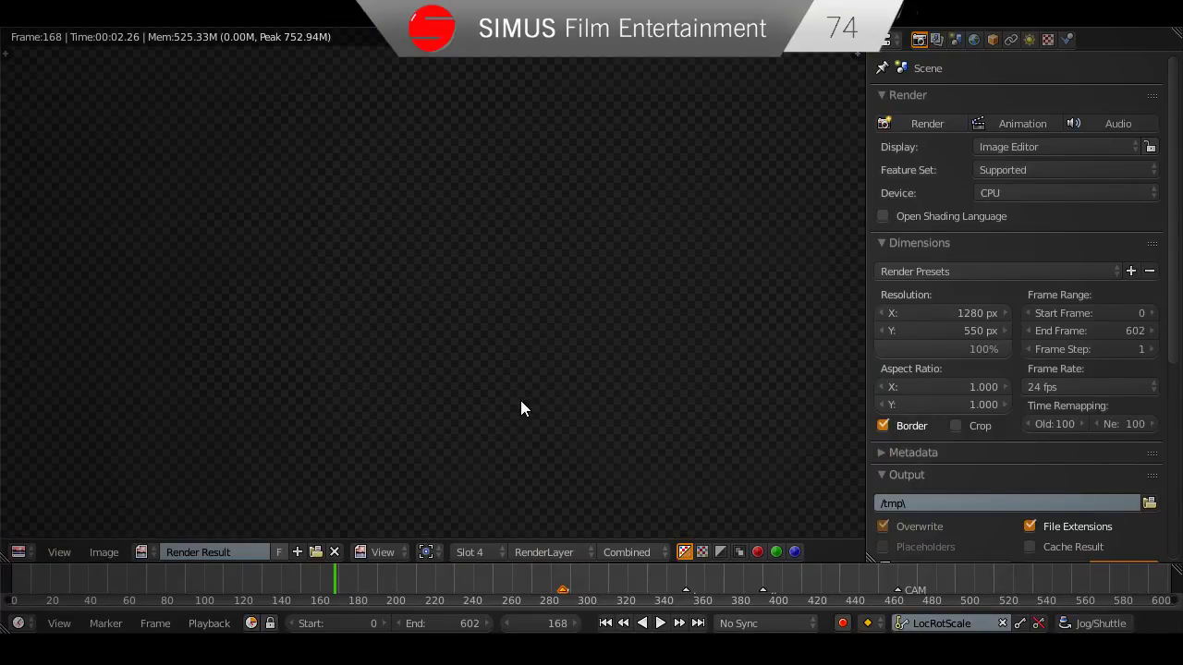
pyautogui.press('Escape')
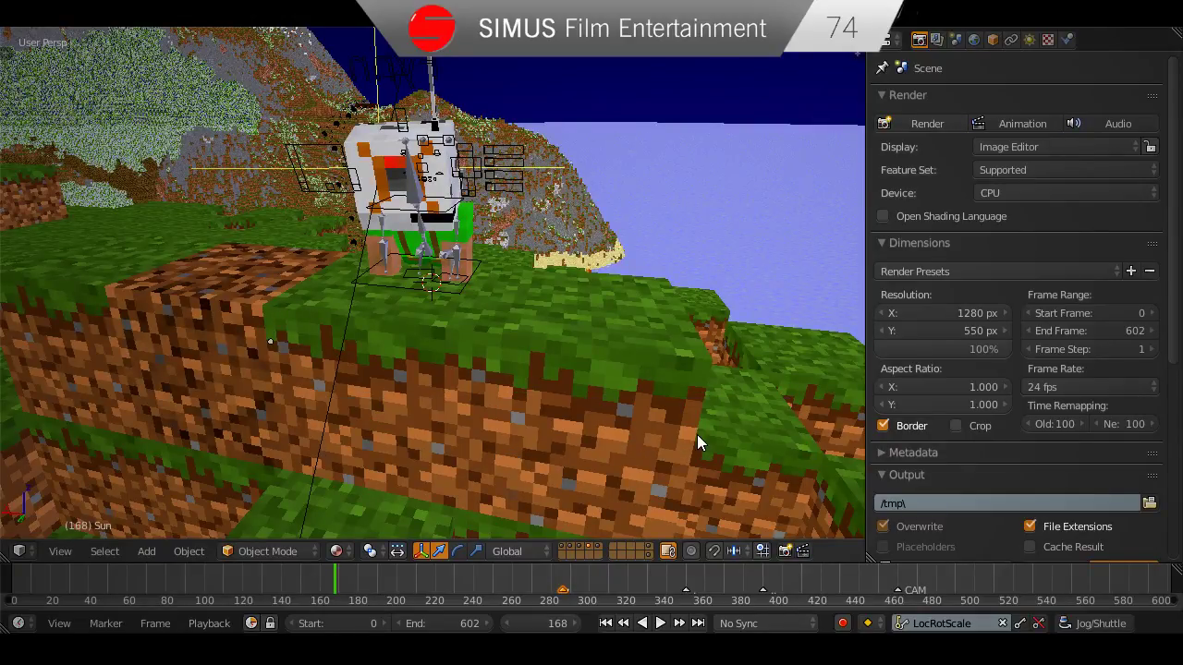
pyautogui.press('F12')
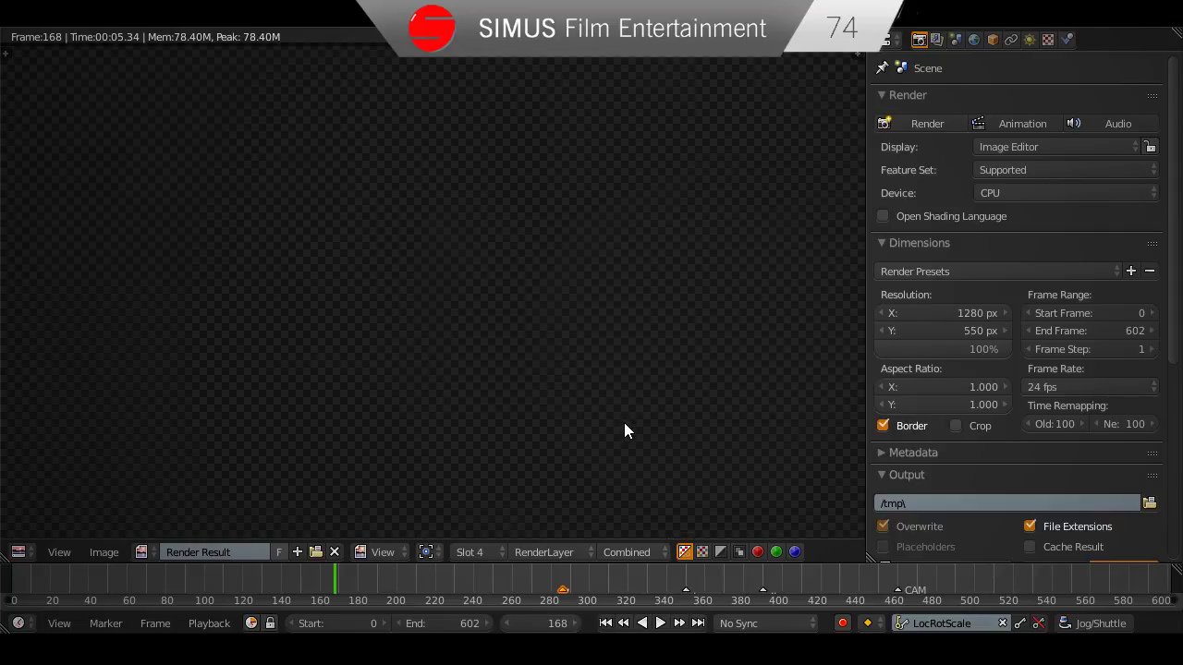
pyautogui.scroll(-5, 625, 424)
pyautogui.click(20, 552)
pyautogui.click(41, 529)
# Return to the camera view and turn off border rendering.
pyautogui.moveTo(396, 406); pyautogui.dragTo(404, 403, button='middle')
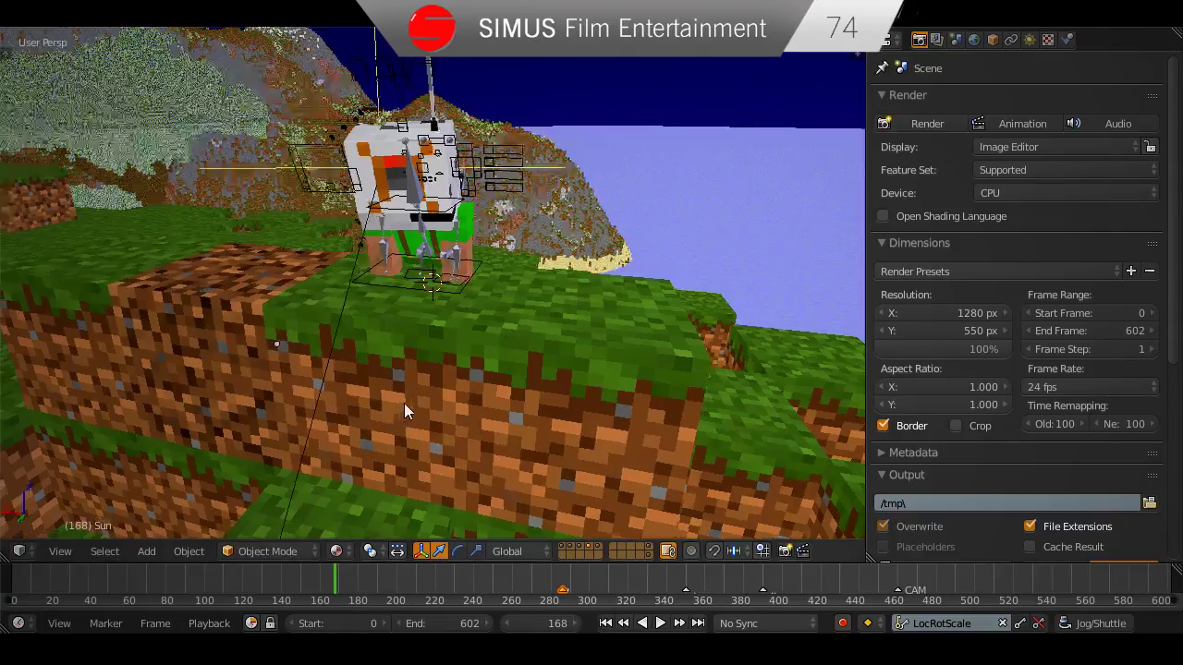
pyautogui.press('KP_0')
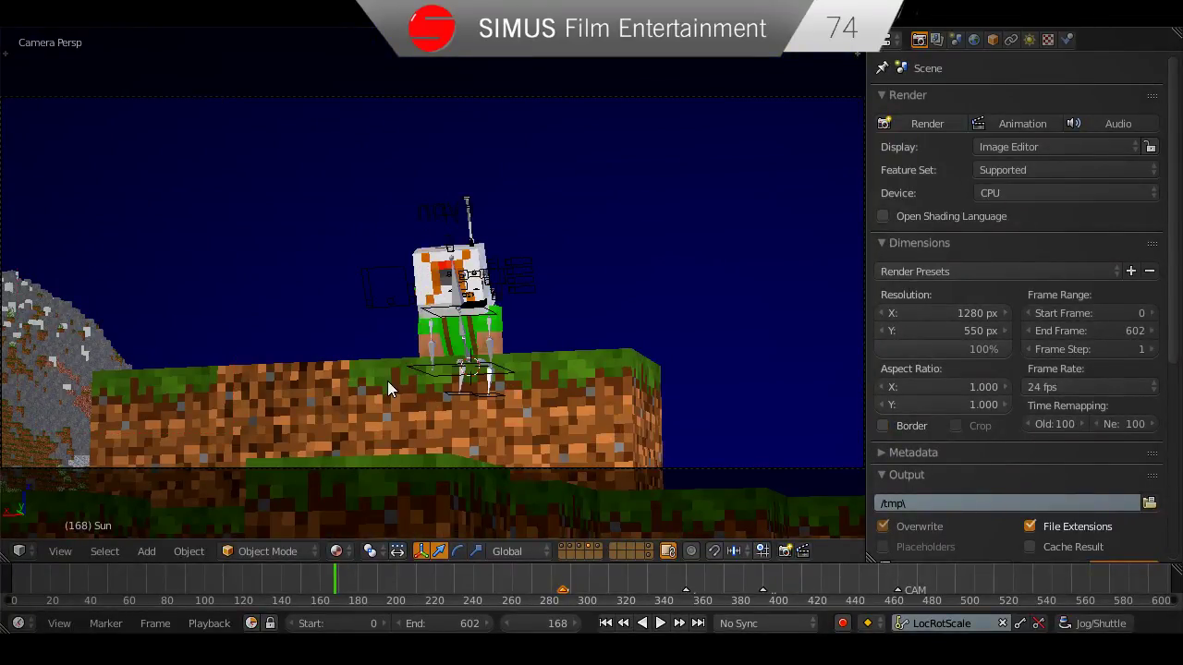
# Save over Part 1 Scene 1.blend and render frame 168 at full size.
pyautogui.hotkey('ctrl', 's')
pyautogui.click(387, 381)
pyautogui.press('F12')
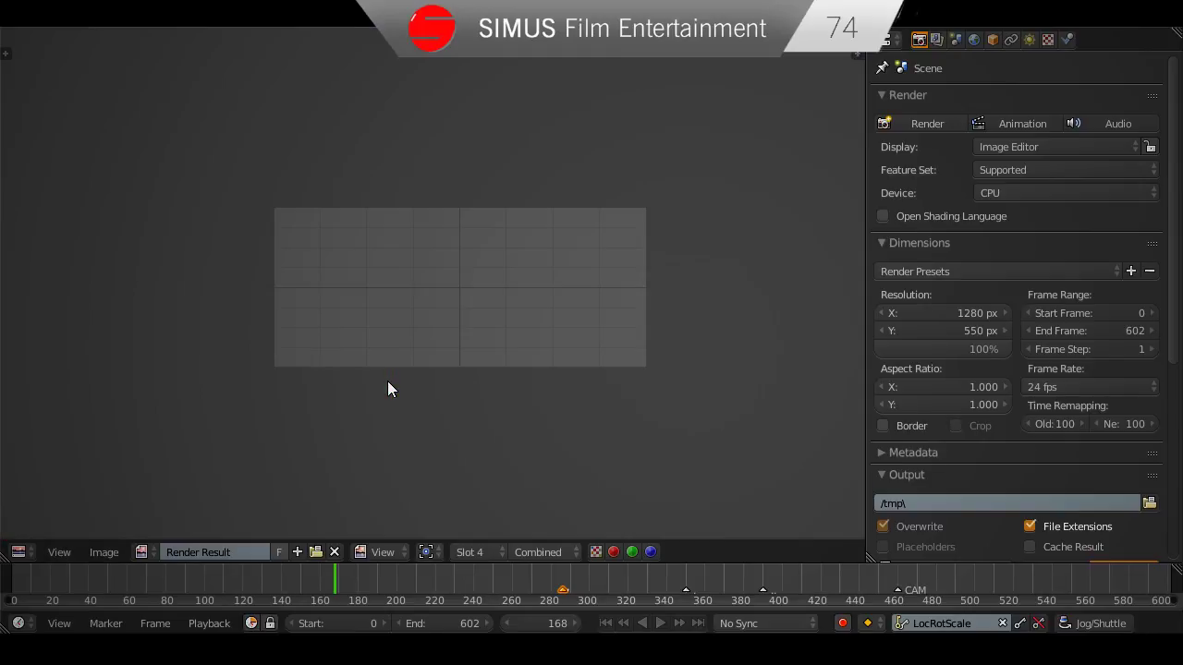
pyautogui.moveTo(454, 411); pyautogui.dragTo(443, 421, button='middle')
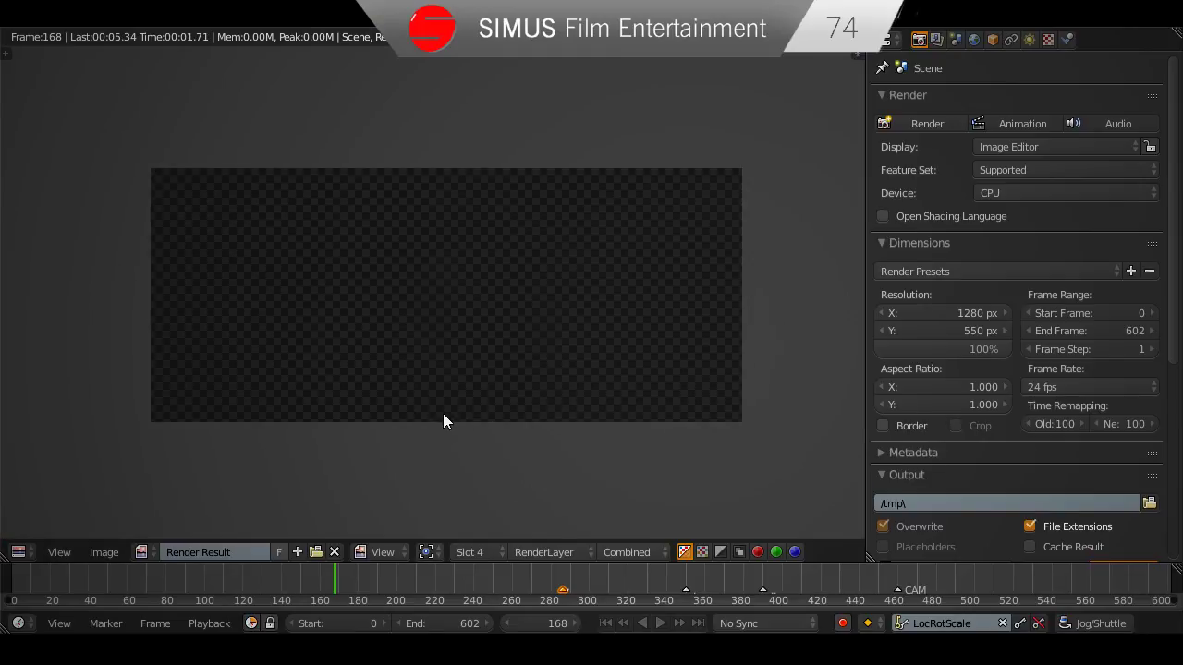
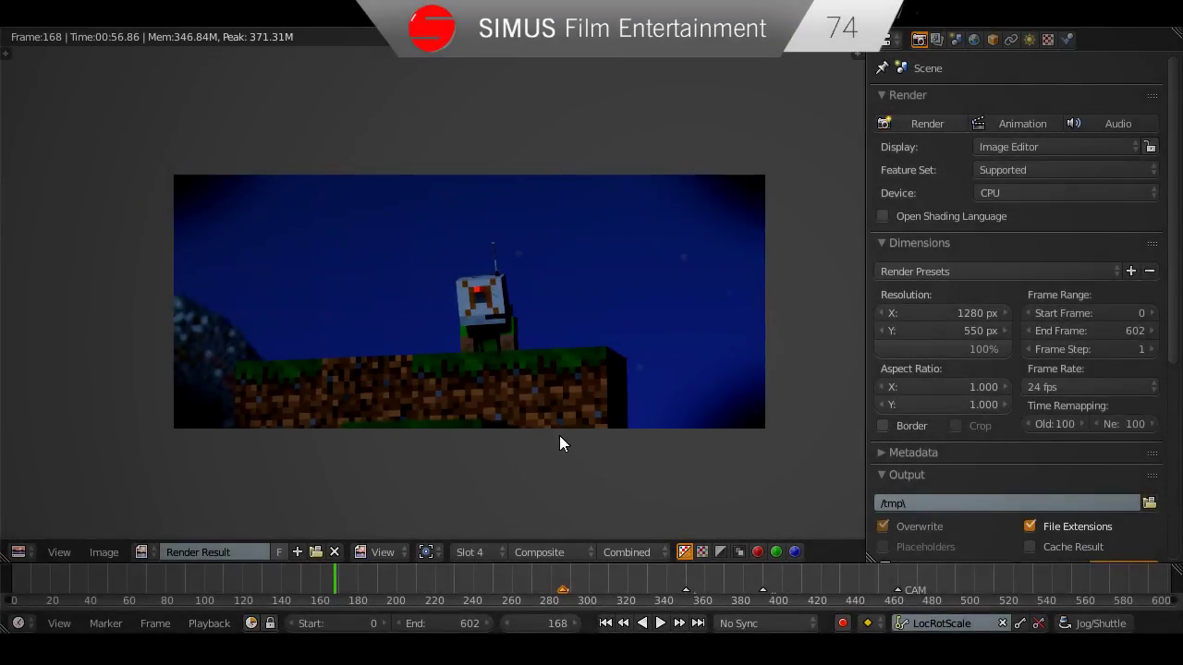
# Examine the character's face and head closely in the finished render of frame 168.
pyautogui.scroll(1, 550, 460)
pyautogui.click(523, 443)
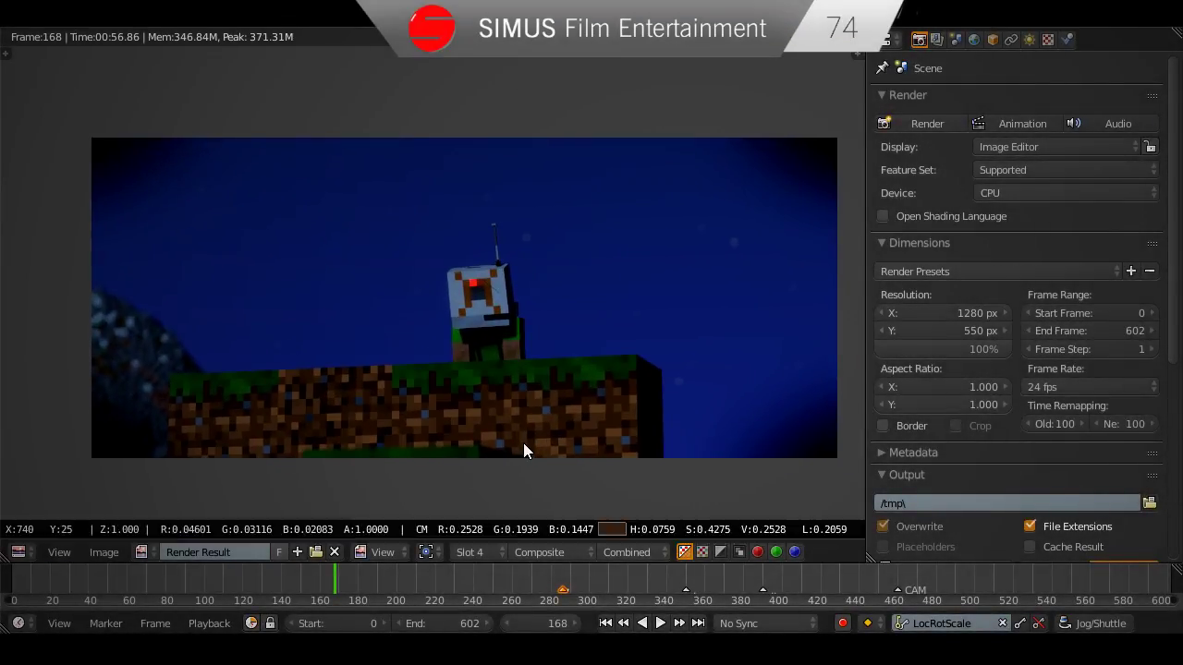
pyautogui.scroll(7, 518, 450)
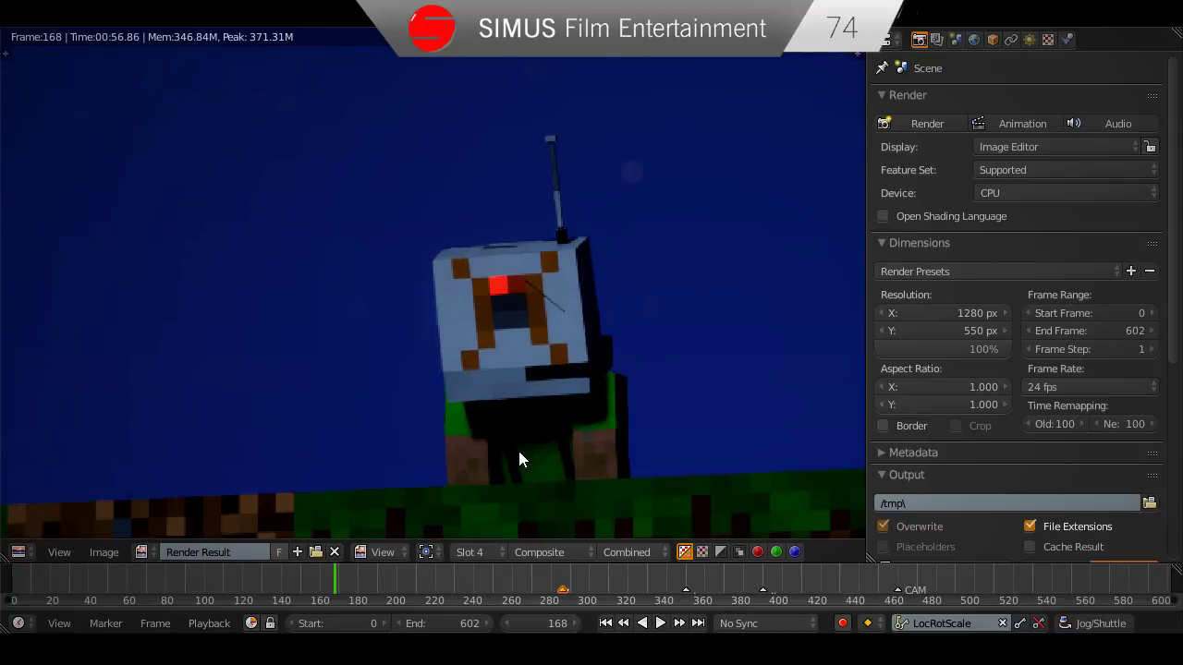
pyautogui.moveTo(664, 360); pyautogui.dragTo(589, 371, button='middle')
pyautogui.click(605, 351)
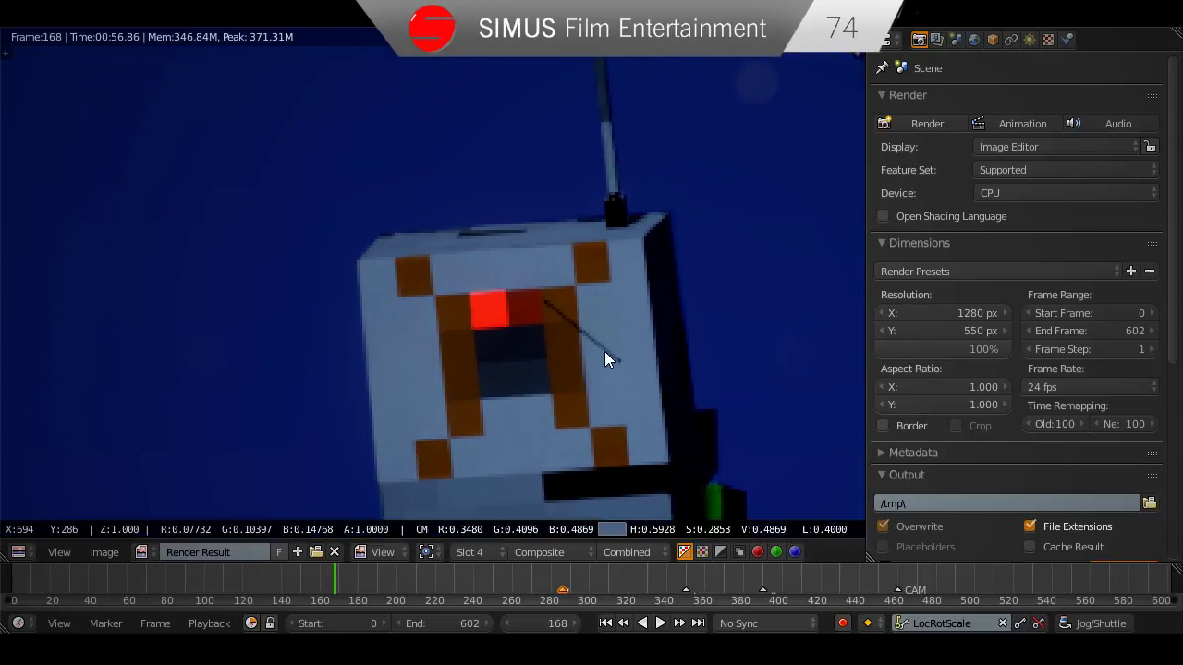
pyautogui.scroll(-7, 535, 424)
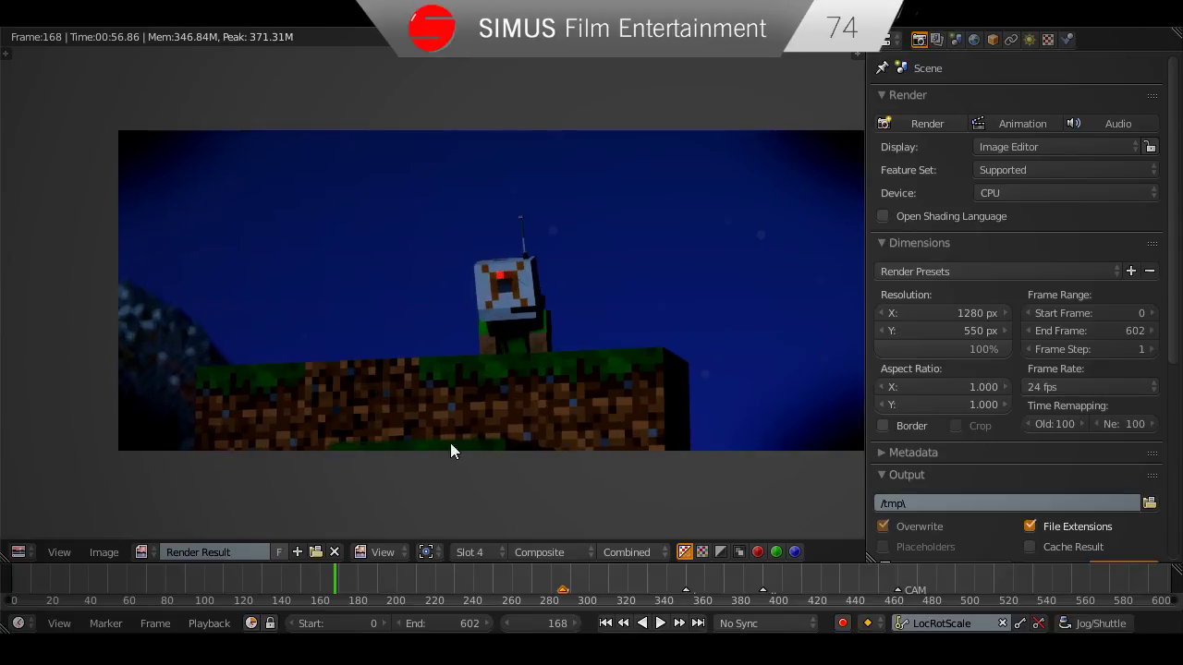
# Switch the render area back to the 3D View and leave the camera view.
pyautogui.click(18, 552)
pyautogui.click(79, 528)
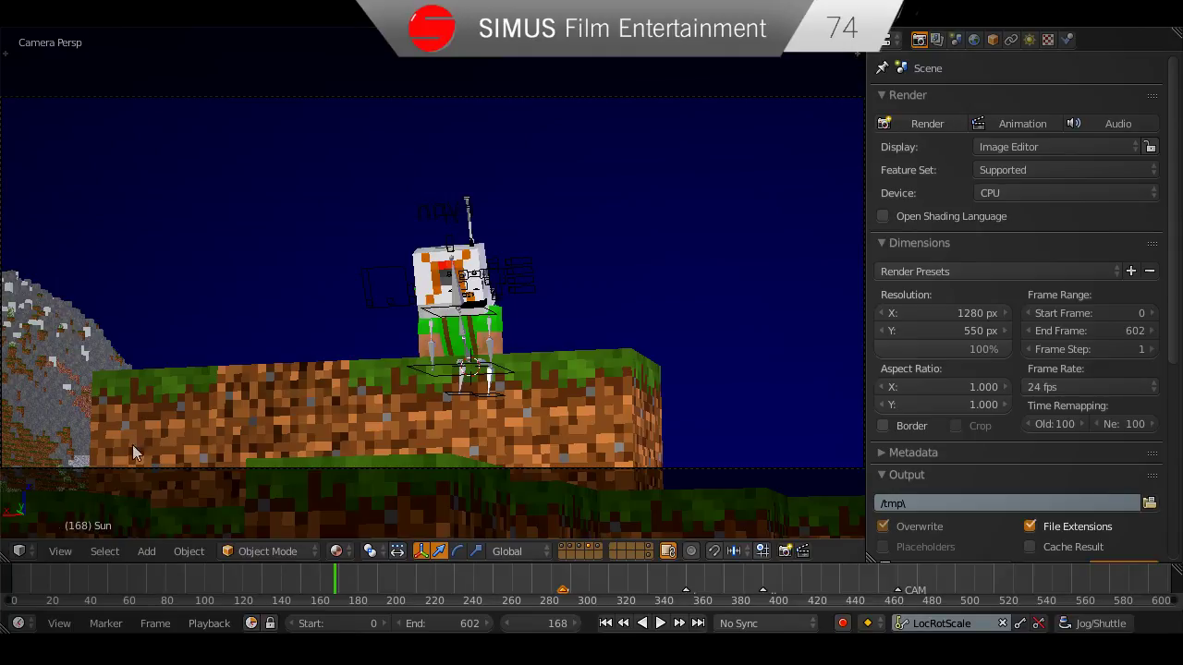
pyautogui.scroll(5, 545, 245)
pyautogui.press('KP_0')
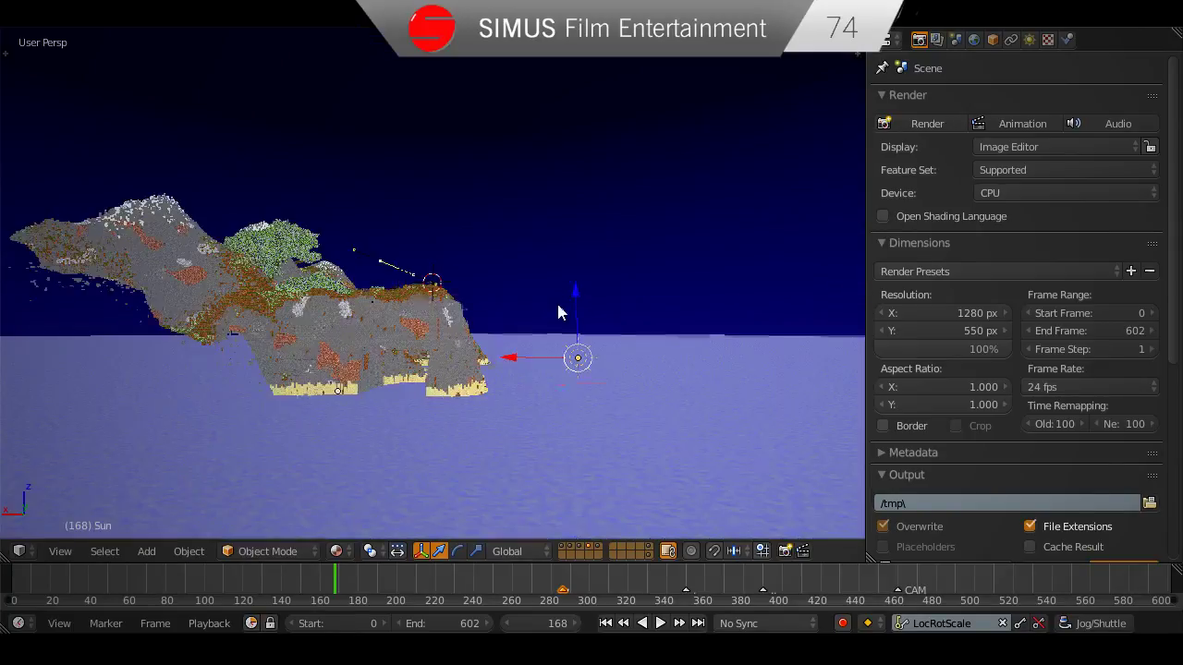
# Examine the seated character up close in the scene and save over Part 1 Scene 1.blend.
pyautogui.scroll(17, 559, 312)
pyautogui.moveTo(477, 364); pyautogui.dragTo(443, 420, button='middle')
pyautogui.scroll(-2, 458, 371)
pyautogui.scroll(2, 487, 396)
pyautogui.hotkey('ctrl', 's')
pyautogui.click(546, 395)
pyautogui.scroll(4, 522, 400)
pyautogui.scroll(-5, 481, 391)
pyautogui.scroll(-2, 444, 421)
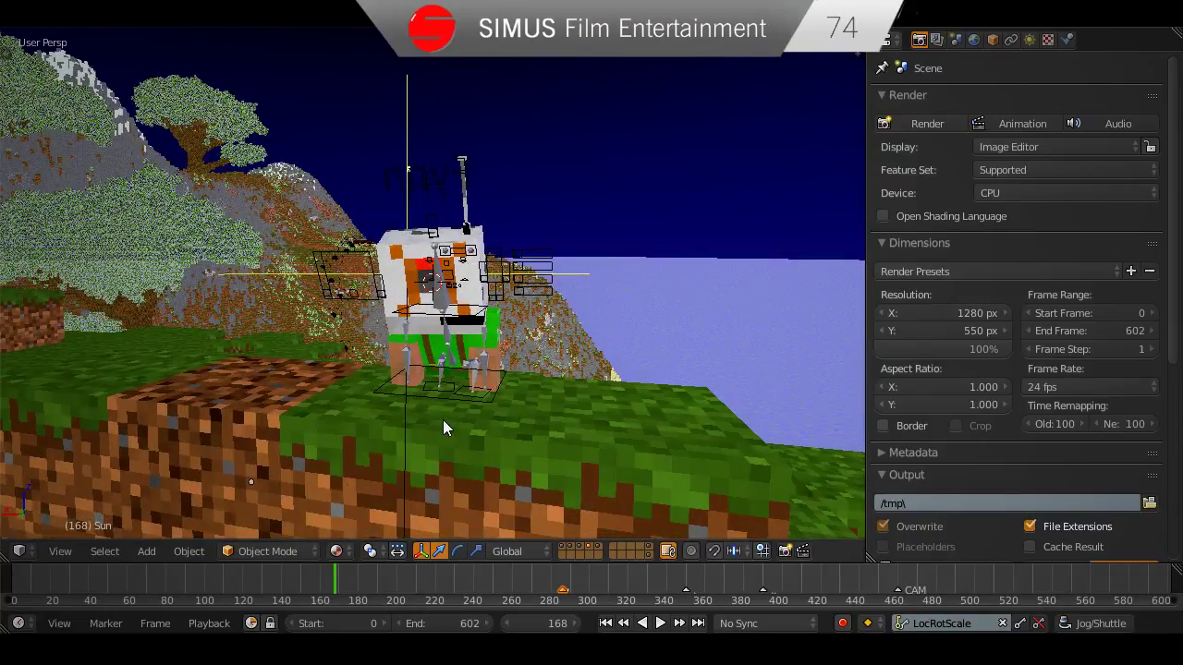
# Try revealing all hidden objects around the character and undo it.
pyautogui.hotkey('alt', 'h')
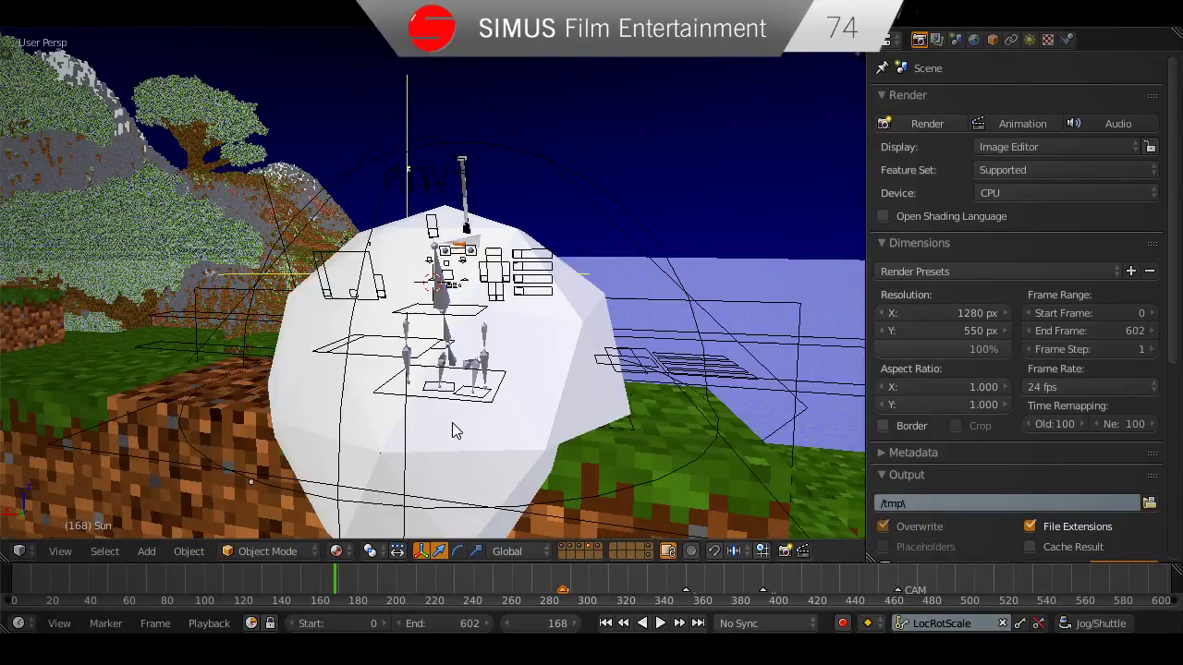
pyautogui.moveTo(523, 404)
pyautogui.mouseDown(button='middle')
pyautogui.moveTo(354, 417)
pyautogui.moveTo(503, 413)
pyautogui.mouseUp(button='middle')
pyautogui.scroll(-4, 409, 421)
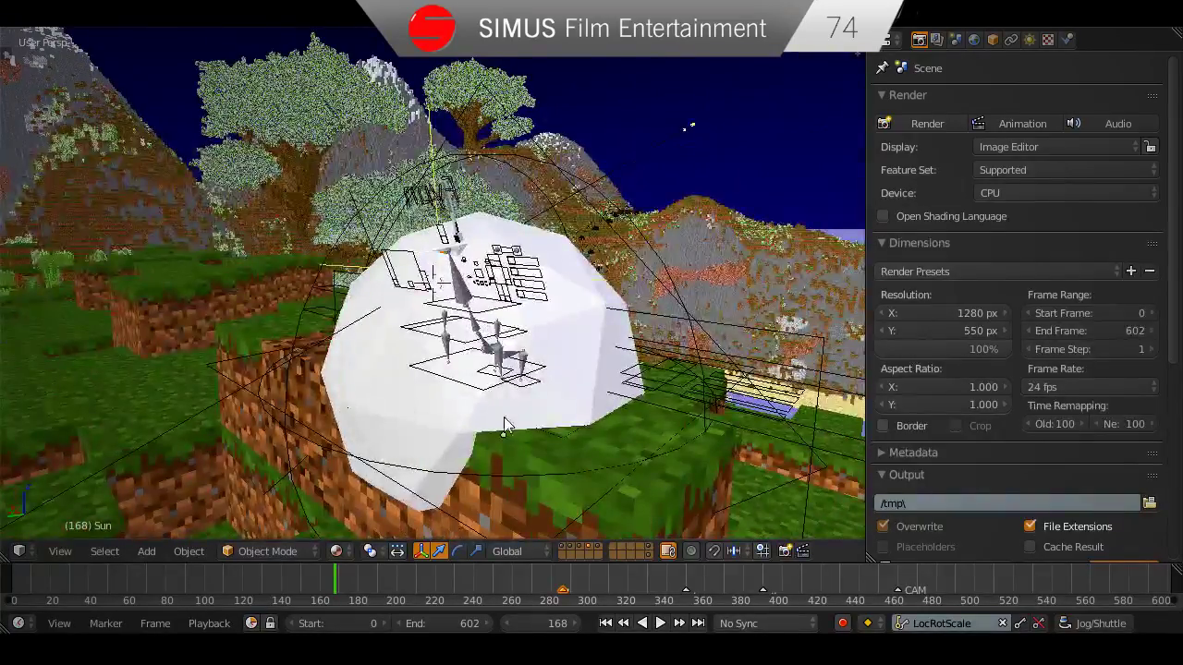
pyautogui.hotkey('ctrl', 'z')
# Examine the side of the character's head and the face rig up close and save the file.
pyautogui.moveTo(631, 344)
pyautogui.mouseDown(button='middle')
pyautogui.moveTo(407, 368)
pyautogui.moveTo(625, 347)
pyautogui.mouseUp(button='middle')
pyautogui.scroll(4, 584, 344)
pyautogui.click(768, 285)
pyautogui.scroll(6, 762, 289)
pyautogui.scroll(-10, 653, 340)
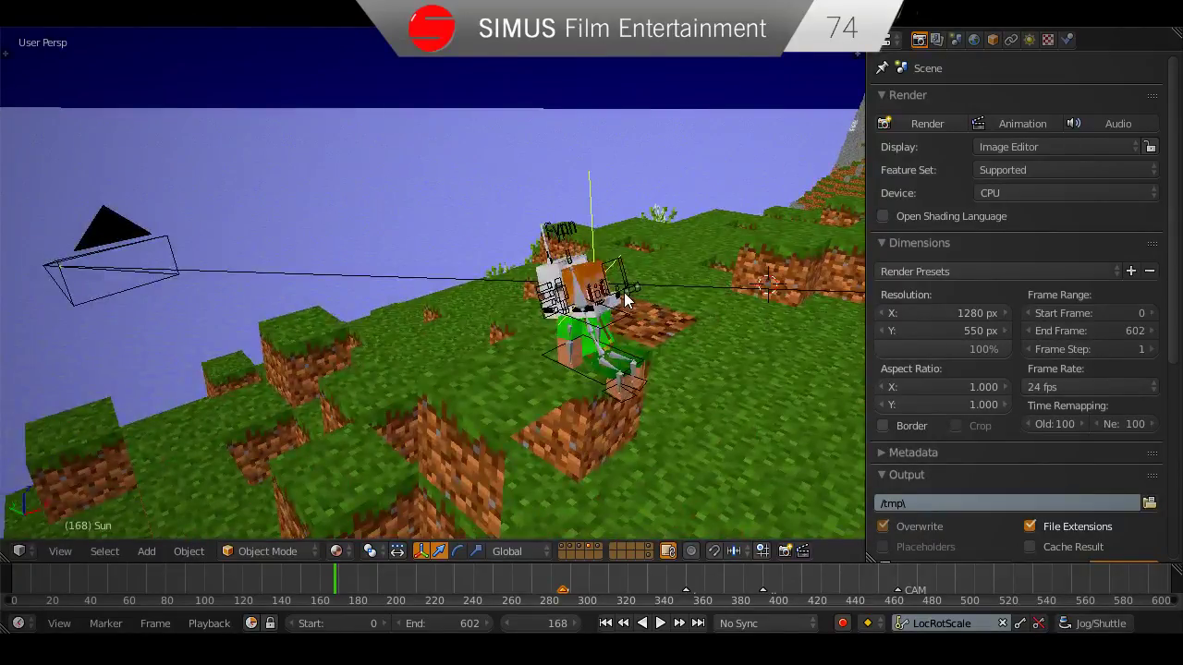
pyautogui.scroll(6, 638, 303)
pyautogui.moveTo(689, 302); pyautogui.dragTo(708, 295, button='middle')
pyautogui.hotkey('ctrl', 's')
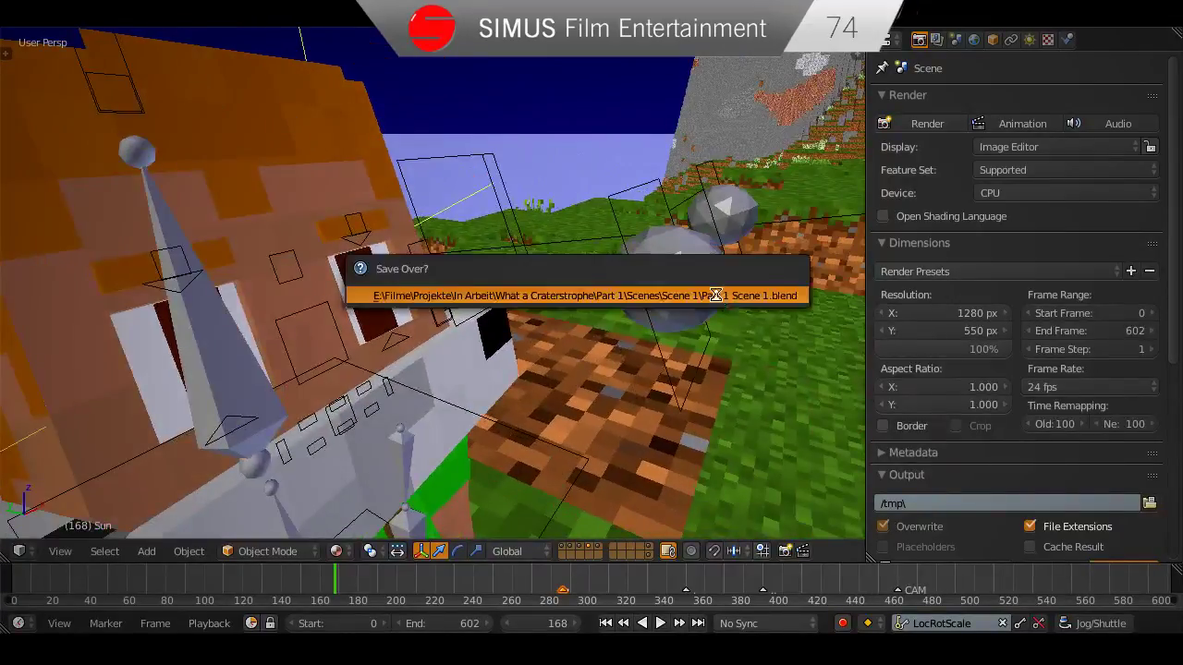
pyautogui.click(708, 296)
# Save over Part 1 Scene 1.blend again and return the 3D View to the camera view.
pyautogui.scroll(-7, 665, 343)
pyautogui.moveTo(666, 342); pyautogui.dragTo(560, 380, button='middle')
pyautogui.hotkey('ctrl', 's')
pyautogui.click(641, 368)
pyautogui.scroll(5, 567, 325)
pyautogui.moveTo(435, 367); pyautogui.dragTo(519, 396, button='middle')
pyautogui.scroll(-1, 507, 373)
pyautogui.press('KP_0')
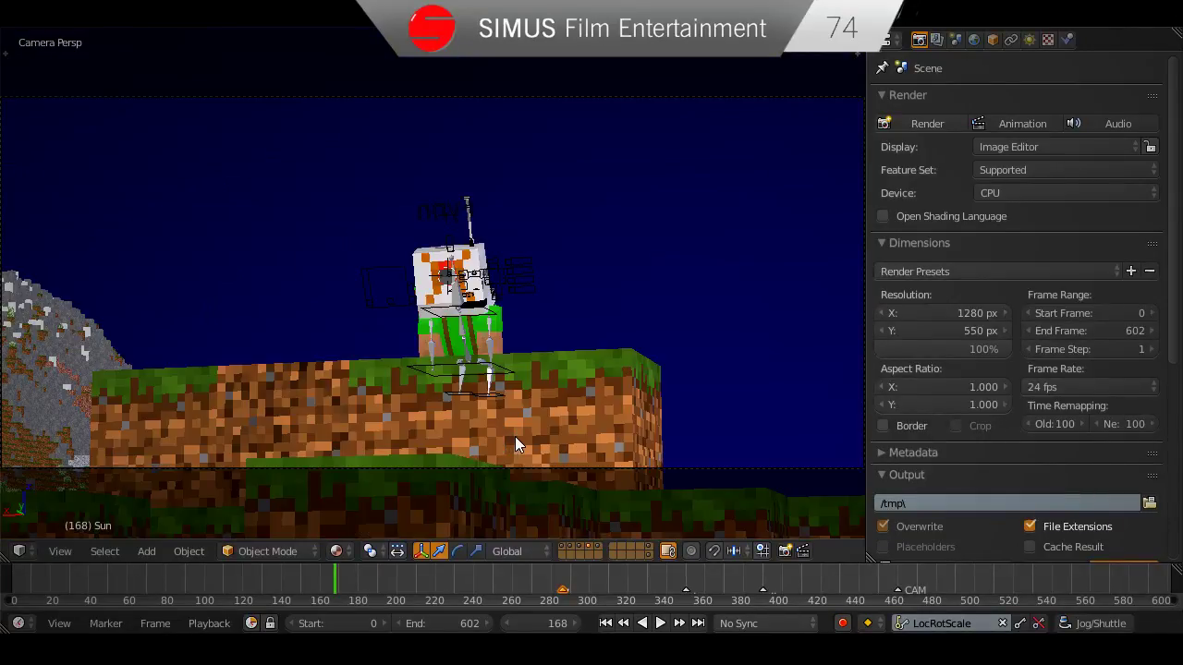
# Save the file and bring the last render of frame 168 back up to check the character's face.
pyautogui.hotkey('ctrl', 's')
pyautogui.click(515, 436)
pyautogui.press('F12')
pyautogui.scroll(4, 443, 409)
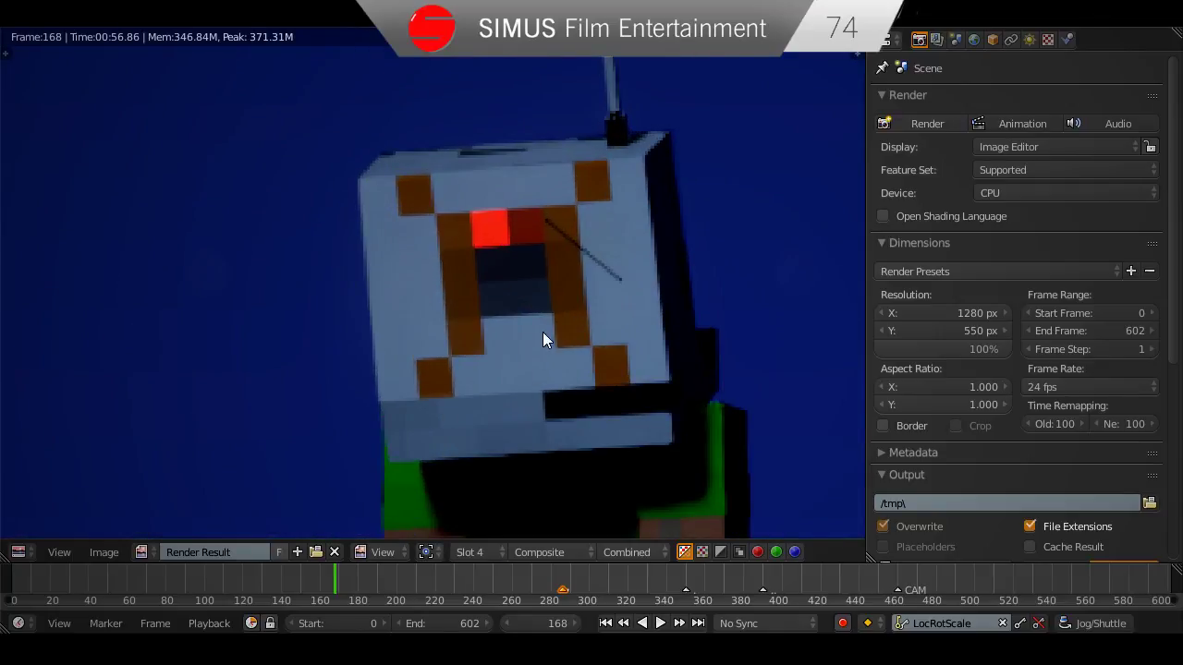
pyautogui.scroll(-7, 567, 250)
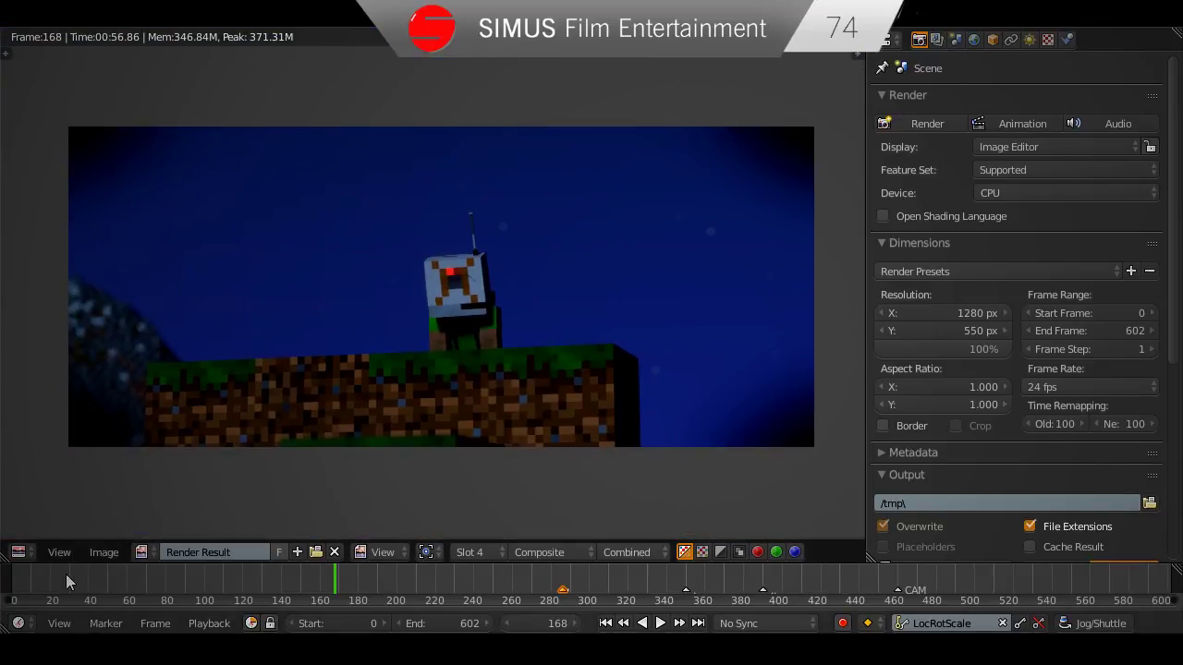
# Switch the area to the Node Editor, show the compositing node tree and hide the node properties.
pyautogui.click(19, 554)
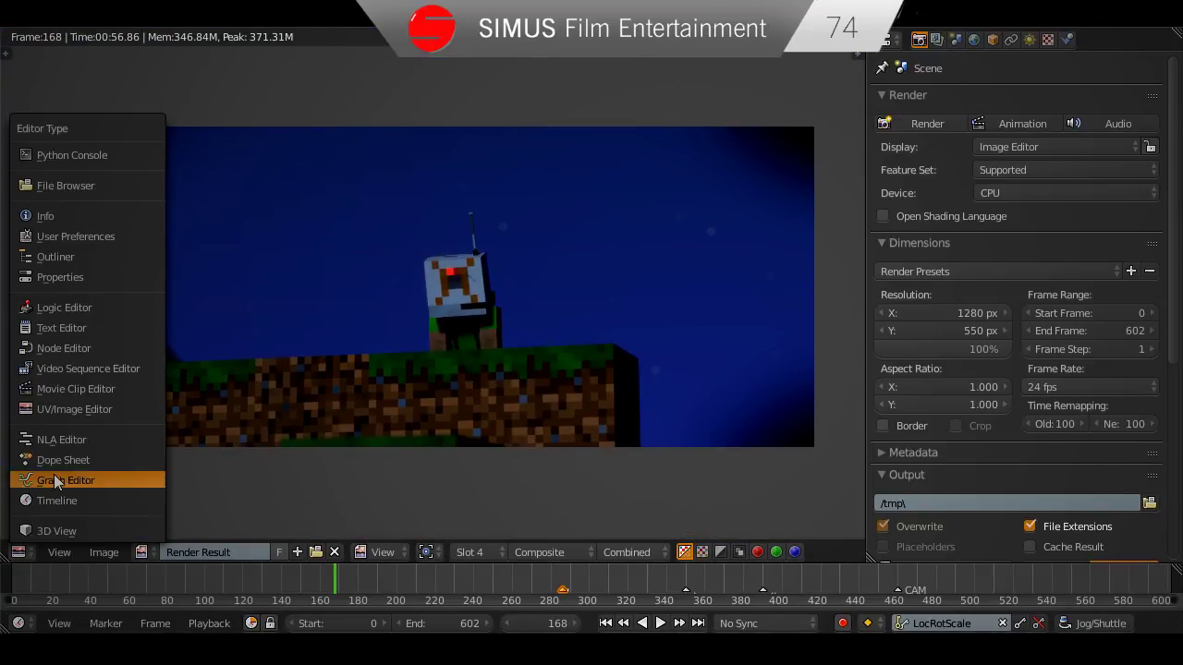
pyautogui.click(80, 350)
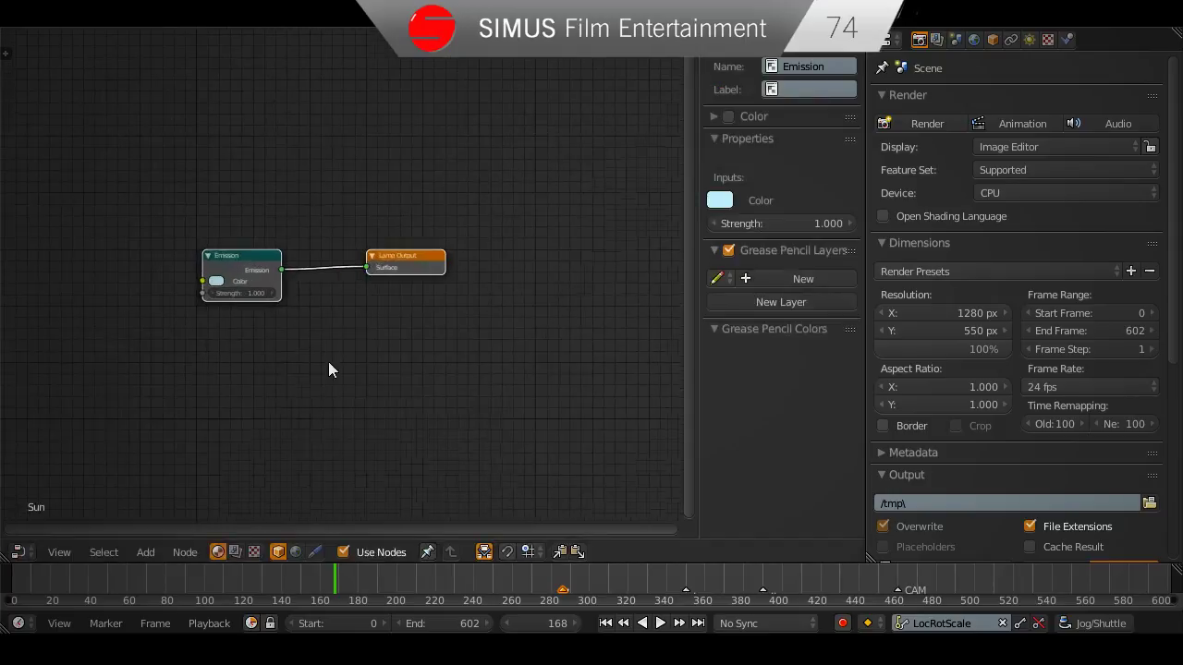
pyautogui.click(236, 552)
pyautogui.scroll(-5, 355, 392)
pyautogui.scroll(1, 483, 407)
pyautogui.moveTo(355, 392); pyautogui.dragTo(506, 418, button='middle')
pyautogui.scroll(-5, 483, 408)
pyautogui.press('n')
# Enable the render backdrop behind the compositing nodes and save over Part 1 Scene 1.blend.
pyautogui.scroll(2, 515, 481)
pyautogui.click(384, 552)
pyautogui.hotkey('ctrl', 's')
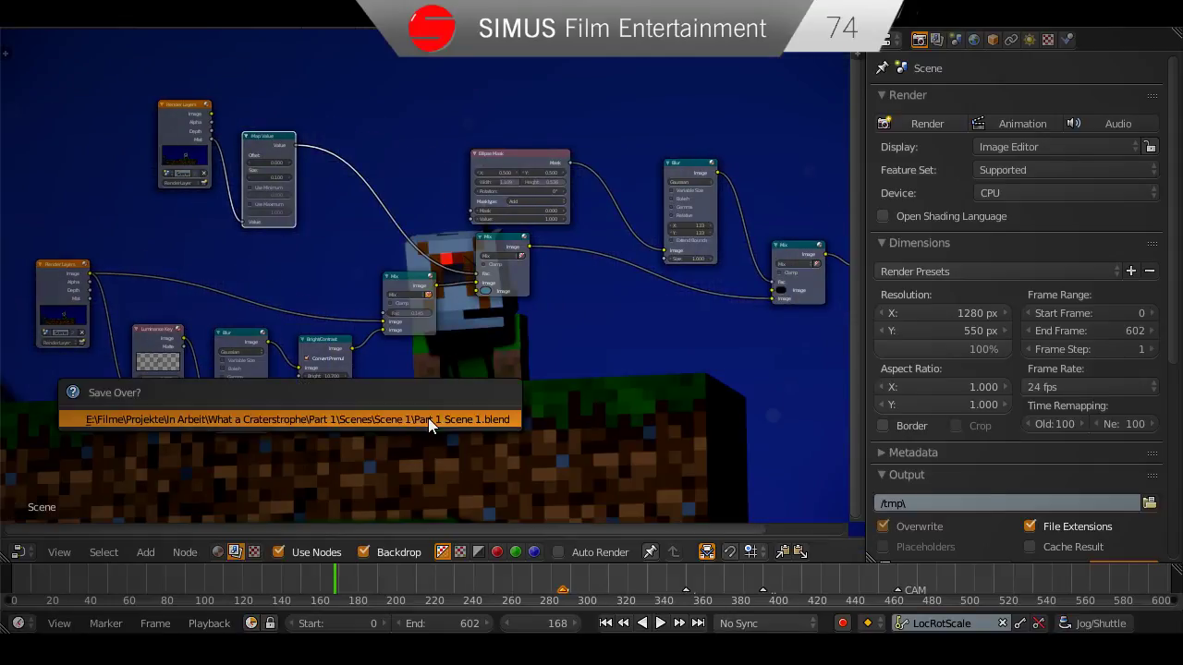
pyautogui.click(428, 418)
# Delete the Render Layers nodes and all effect nodes from the compositing tree, keeping the Composite and Viewer outputs.
pyautogui.scroll(3, 427, 414)
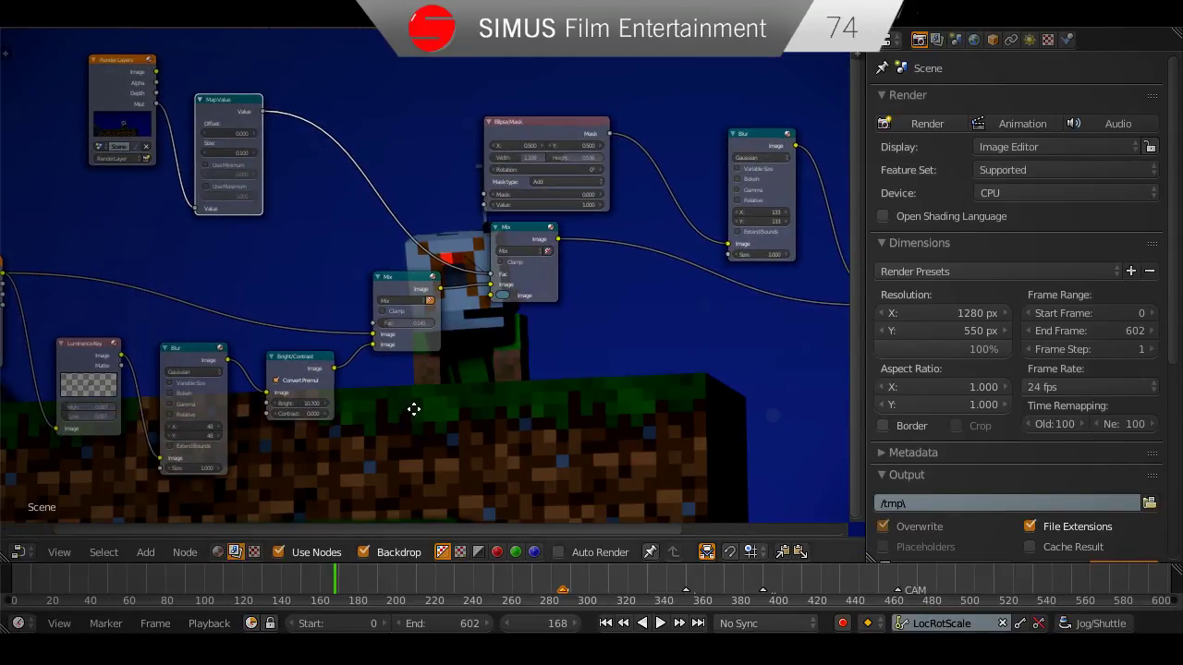
pyautogui.scroll(1, 411, 410)
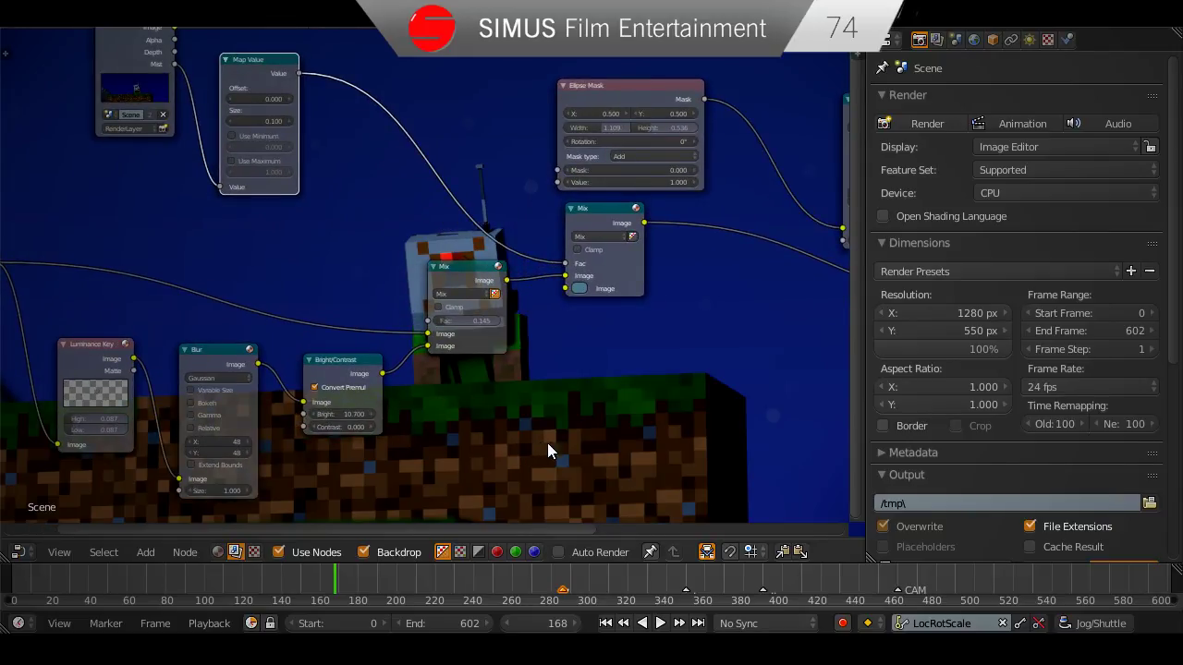
pyautogui.moveTo(593, 373); pyautogui.dragTo(493, 398, button='middle')
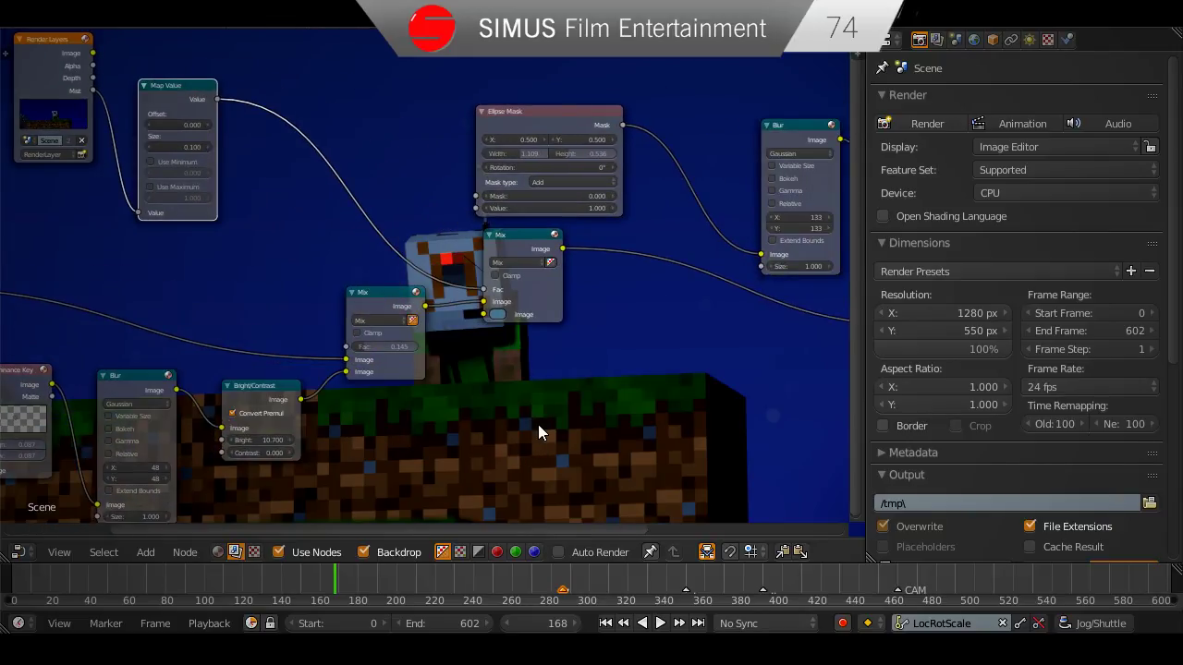
pyautogui.scroll(-4, 531, 412)
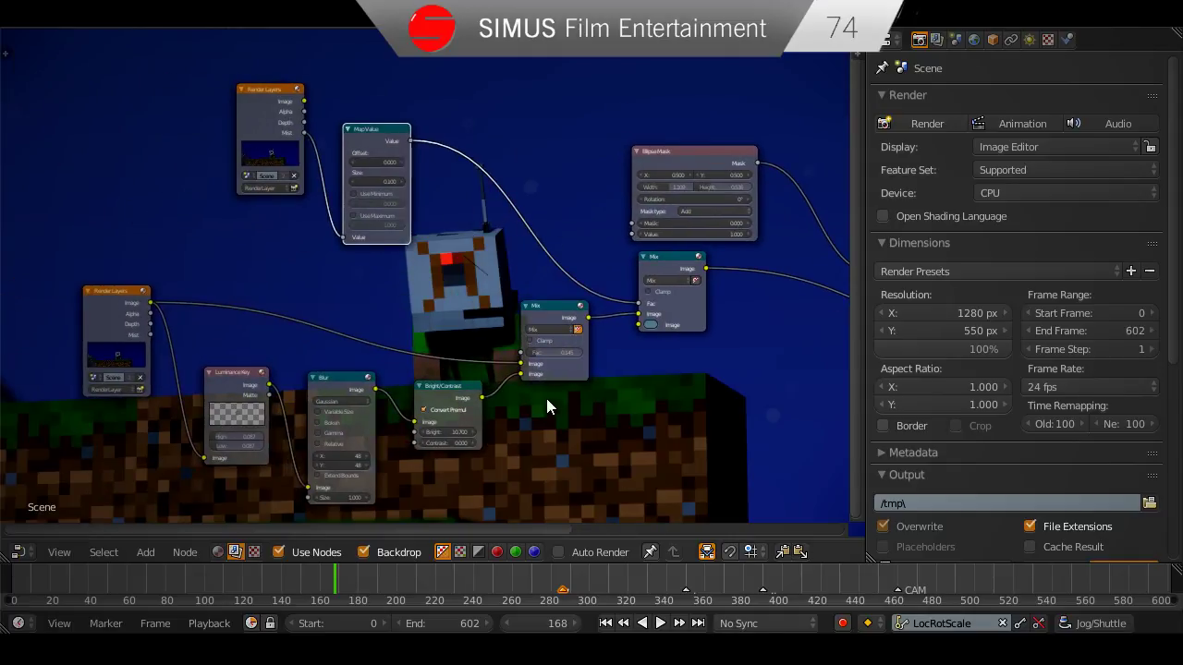
pyautogui.moveTo(495, 397); pyautogui.dragTo(527, 401, button='middle')
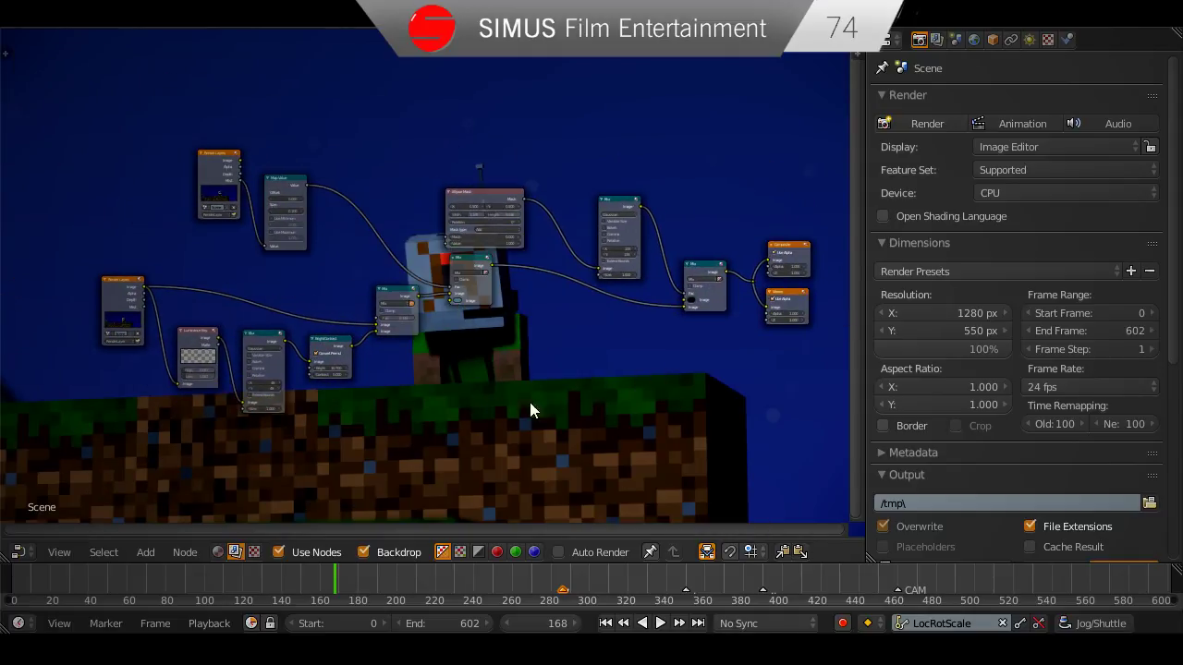
pyautogui.press('c')
pyautogui.moveTo(645, 300)
pyautogui.mouseDown()
pyautogui.moveTo(449, 234)
pyautogui.moveTo(281, 373)
pyautogui.moveTo(195, 360)
pyautogui.mouseUp()
pyautogui.rightClick(195, 360)
pyautogui.moveTo(194, 352); pyautogui.dragTo(207, 353, button='middle')
pyautogui.press('x')
# Try adding an input node in front of the Composite and Viewer nodes and undo it.
pyautogui.scroll(8, 444, 355)
pyautogui.moveTo(720, 358); pyautogui.dragTo(349, 366, button='middle')
pyautogui.hotkey('shift', 'a')
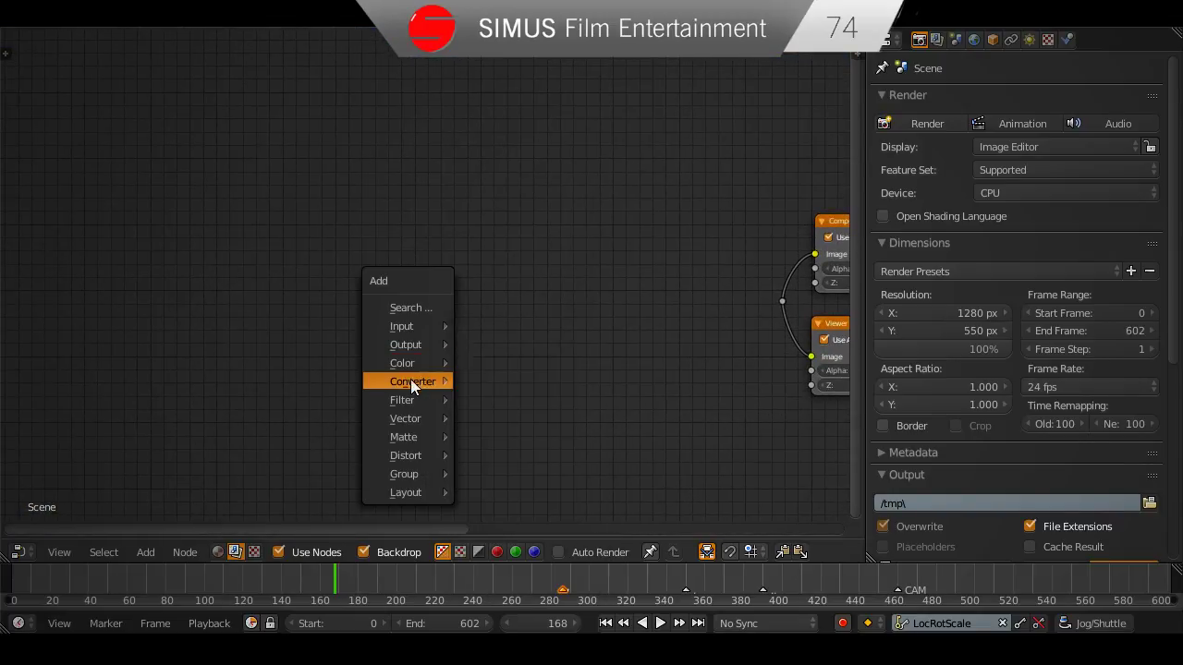
pyautogui.moveTo(416, 326)
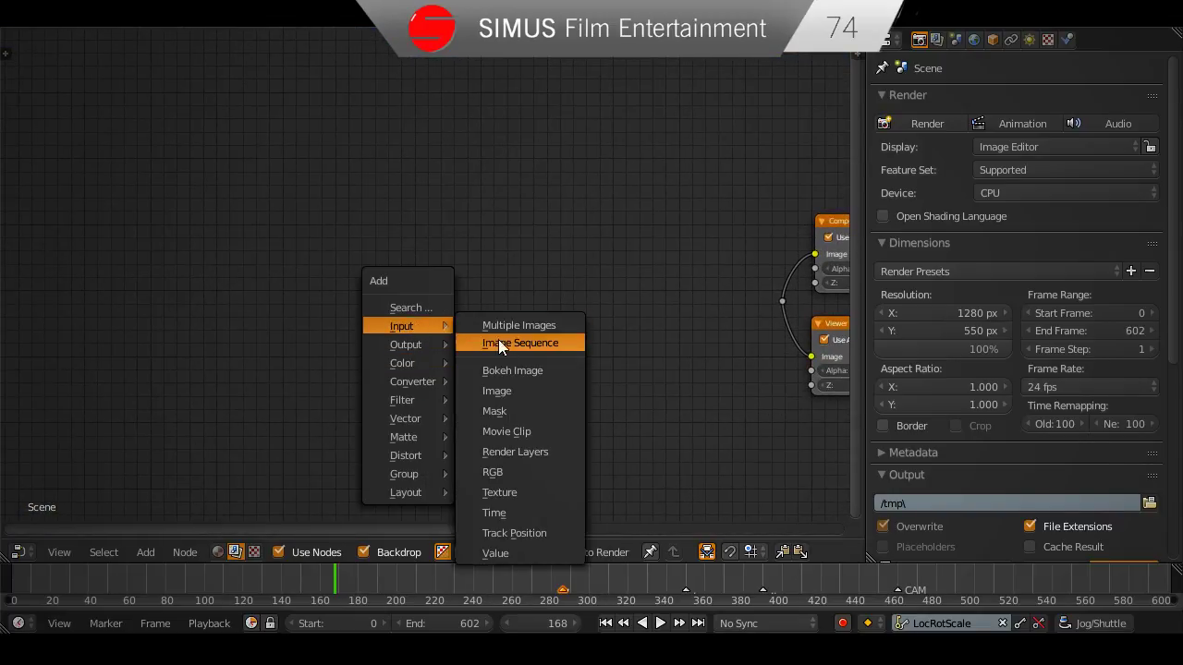
pyautogui.click(521, 432)
pyautogui.hotkey('ctrl', 'z')
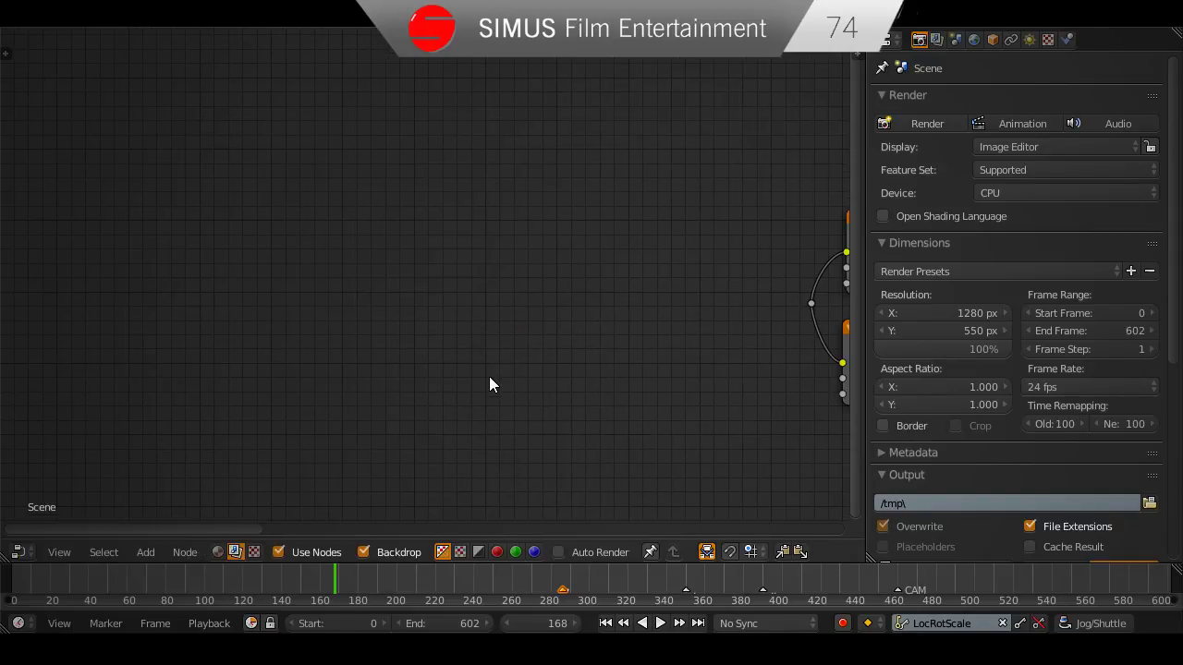
# Add a Render Layers node and connect its Image output to the reroute point feeding the Composite and Viewer nodes.
pyautogui.hotkey('shift', 'a')
pyautogui.moveTo(480, 377)
pyautogui.click(558, 275)
pyautogui.click(492, 326)
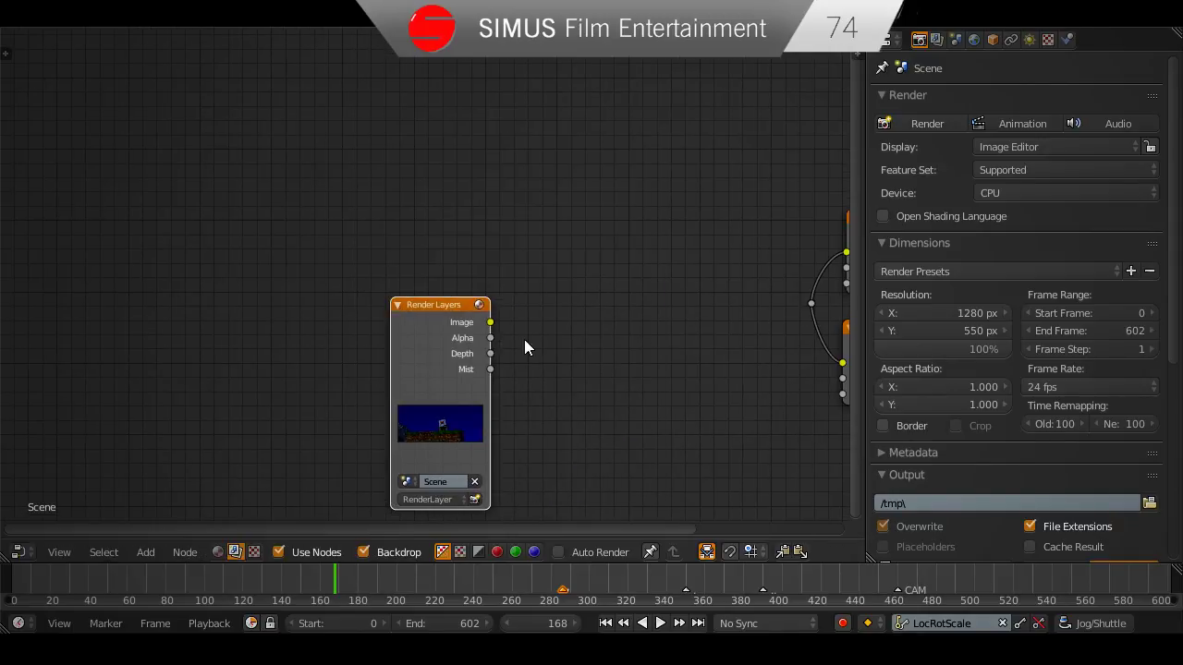
pyautogui.moveTo(490, 322); pyautogui.dragTo(812, 304)
pyautogui.scroll(-8, 650, 379)
pyautogui.moveTo(651, 379); pyautogui.dragTo(709, 406, button='middle')
pyautogui.moveTo(640, 338); pyautogui.dragTo(222, 314)
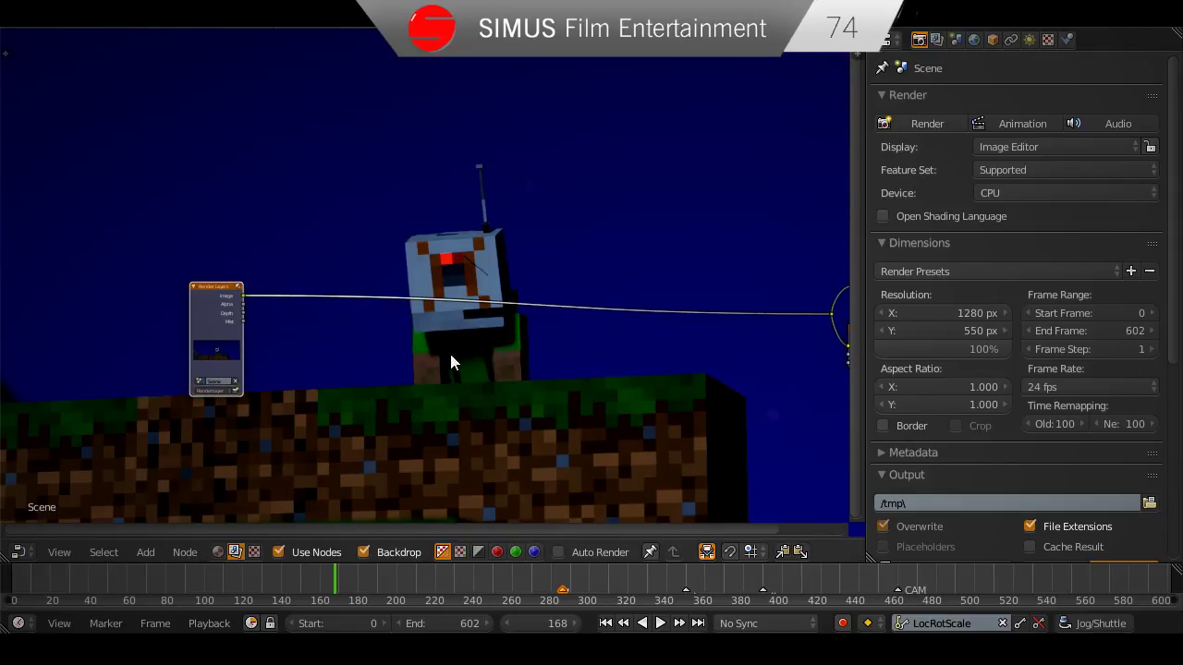
# Fit the backdrop image to the Node Editor area and save over Part 1 Scene 1.blend.
pyautogui.press('n')
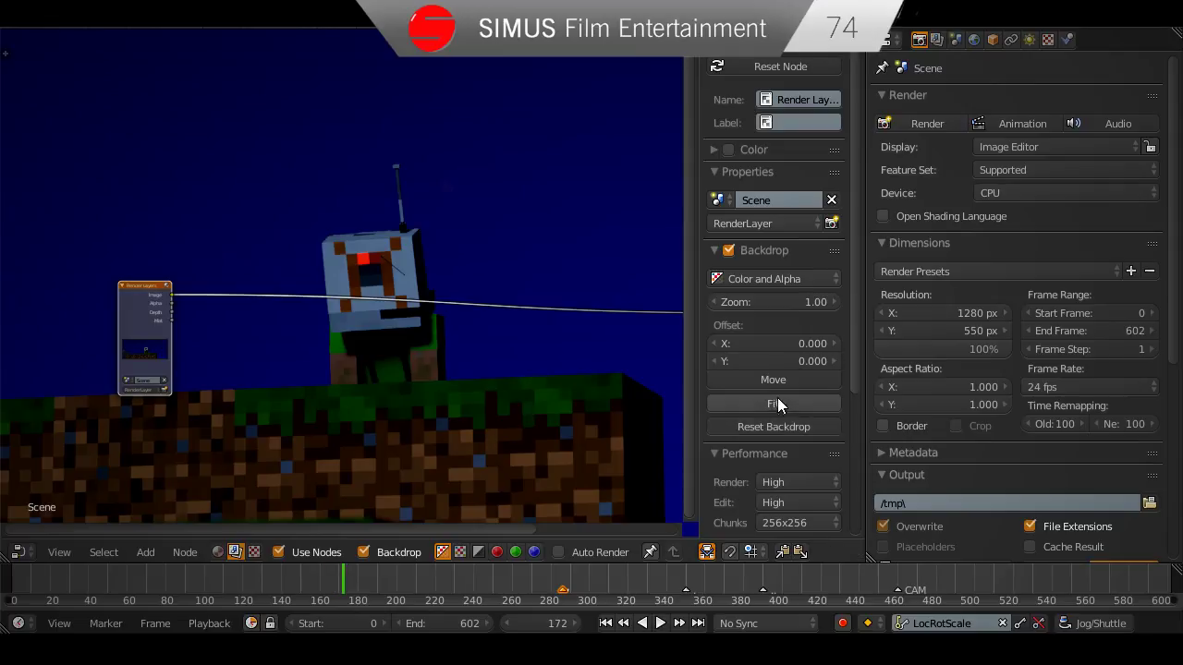
pyautogui.click(773, 405)
pyautogui.press('n')
pyautogui.scroll(3, 490, 407)
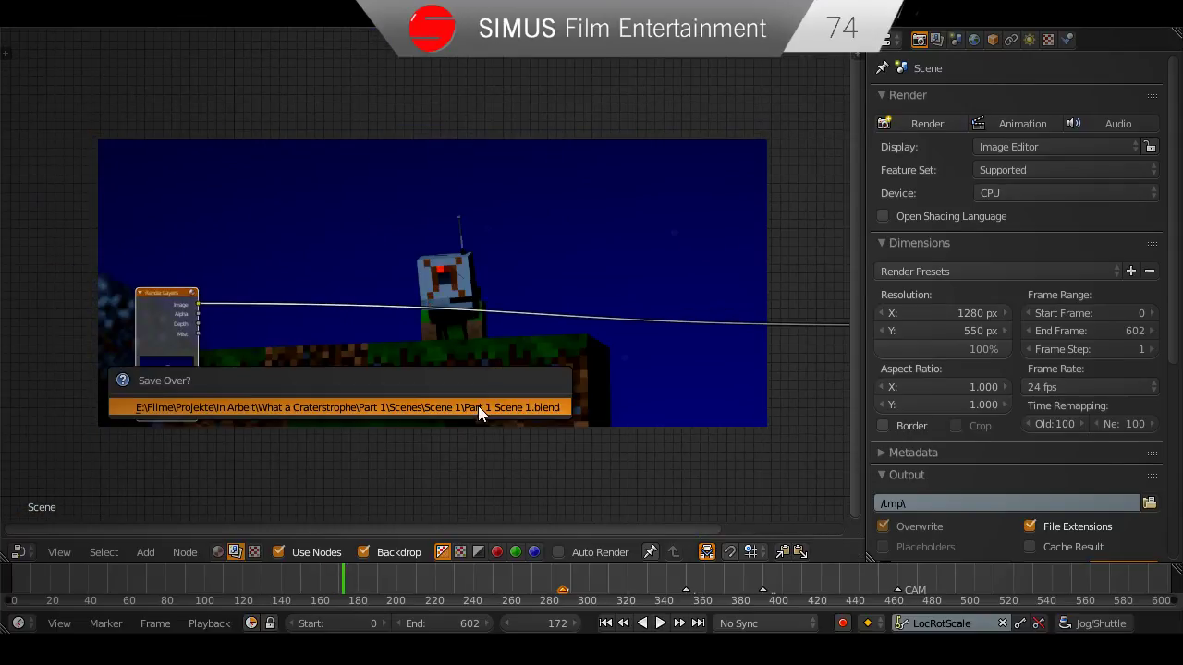
pyautogui.scroll(1, 490, 414)
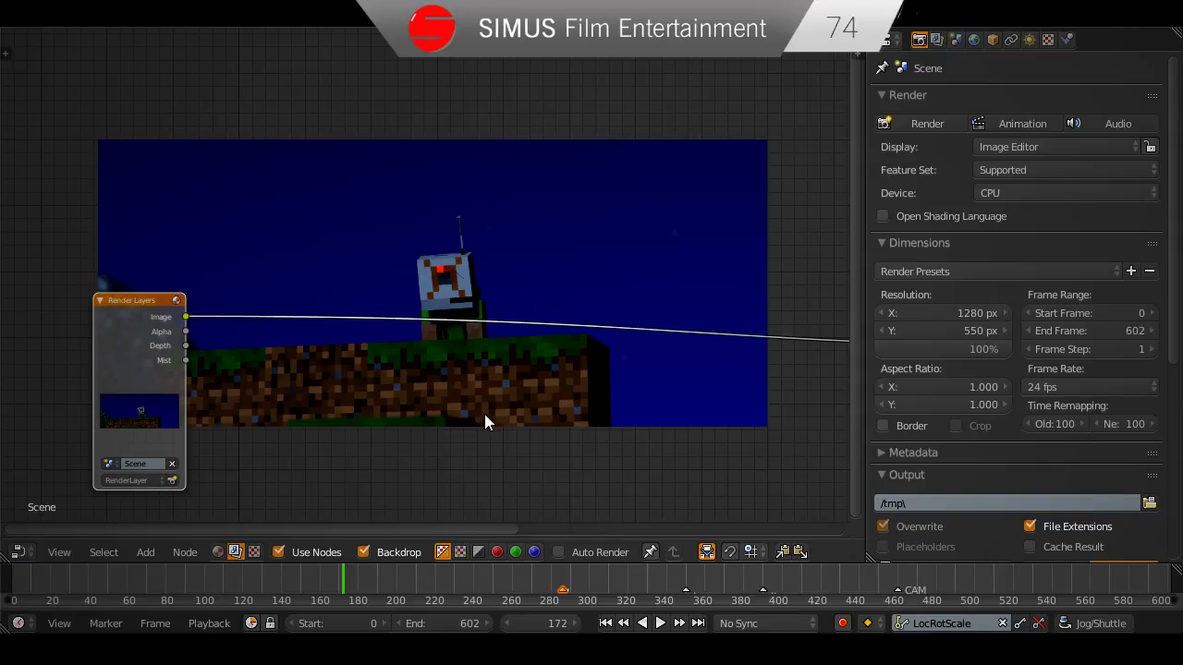
pyautogui.scroll(2, 484, 414)
pyautogui.hotkey('ctrl', 's')
pyautogui.click(503, 395)
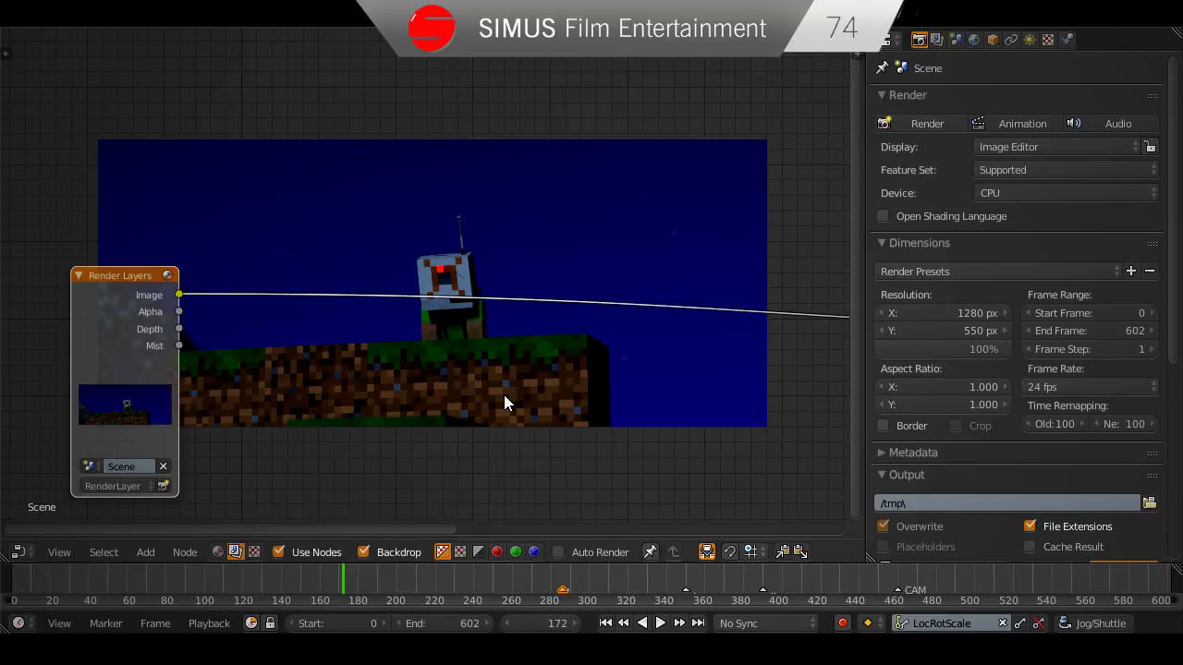
pyautogui.scroll(1, 447, 470)
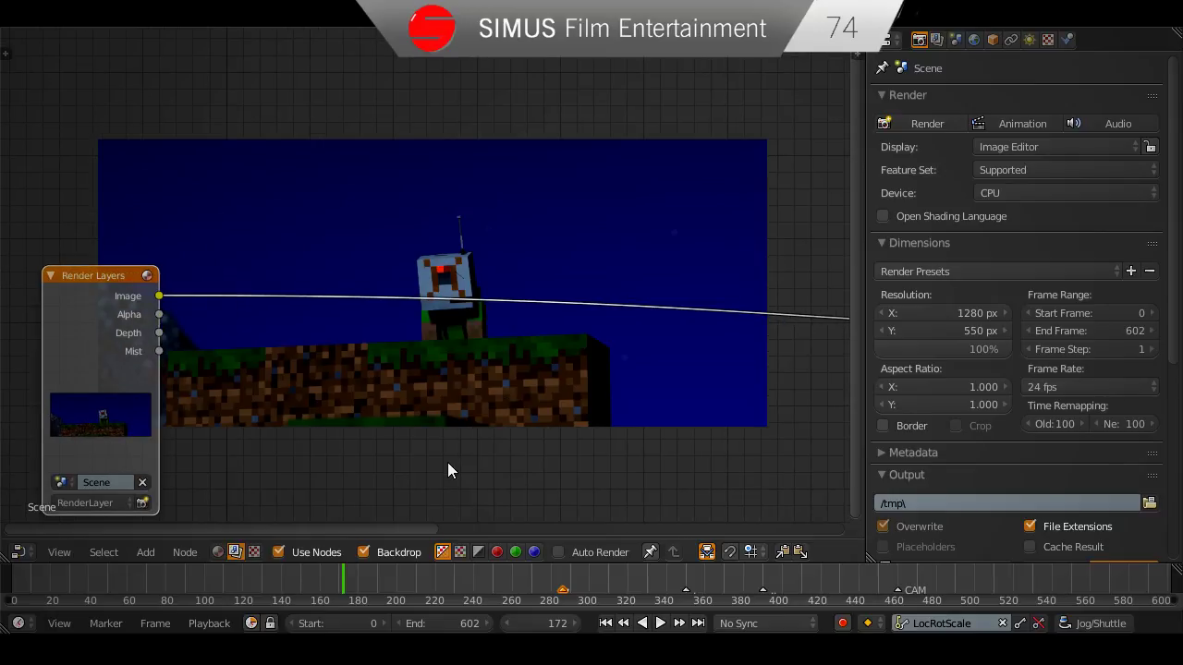
# Save the scene over Part 1 Scene 1.blend.
pyautogui.press('s')
pyautogui.press('Escape')
pyautogui.hotkey('ctrl', 's')
pyautogui.click(449, 436)
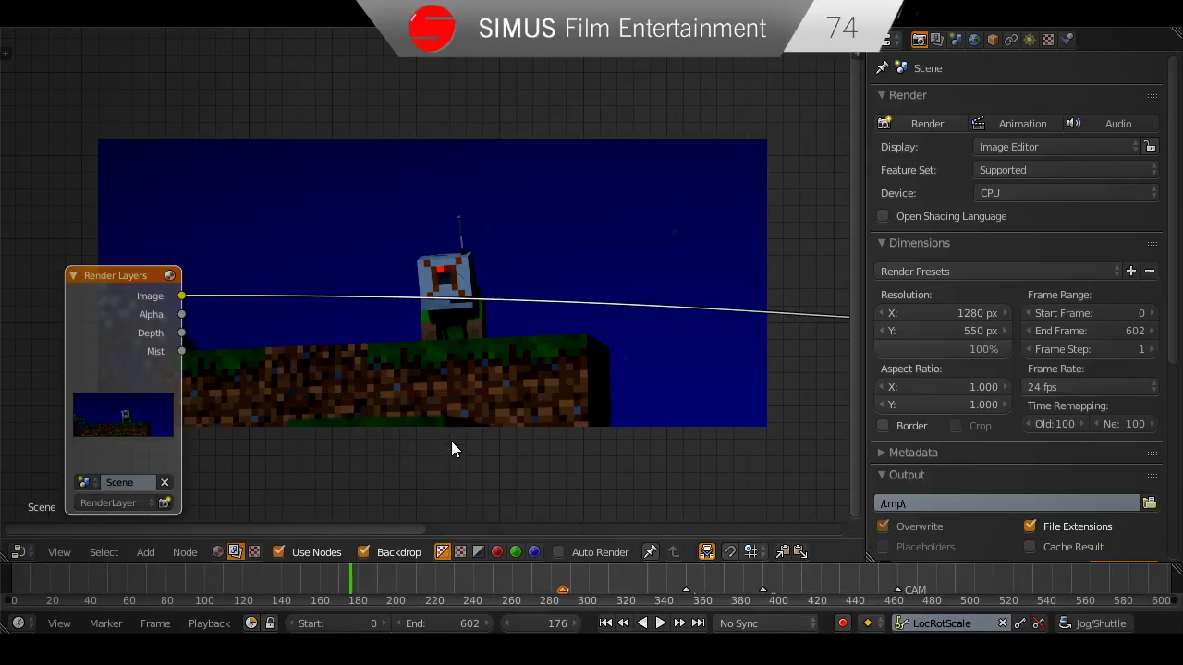
pyautogui.moveTo(454, 446); pyautogui.dragTo(478, 436, button='middle')
pyautogui.hotkey('ctrl', 's')
pyautogui.click(478, 437)
pyautogui.scroll(2, 480, 436)
pyautogui.hotkey('shift', 'a')
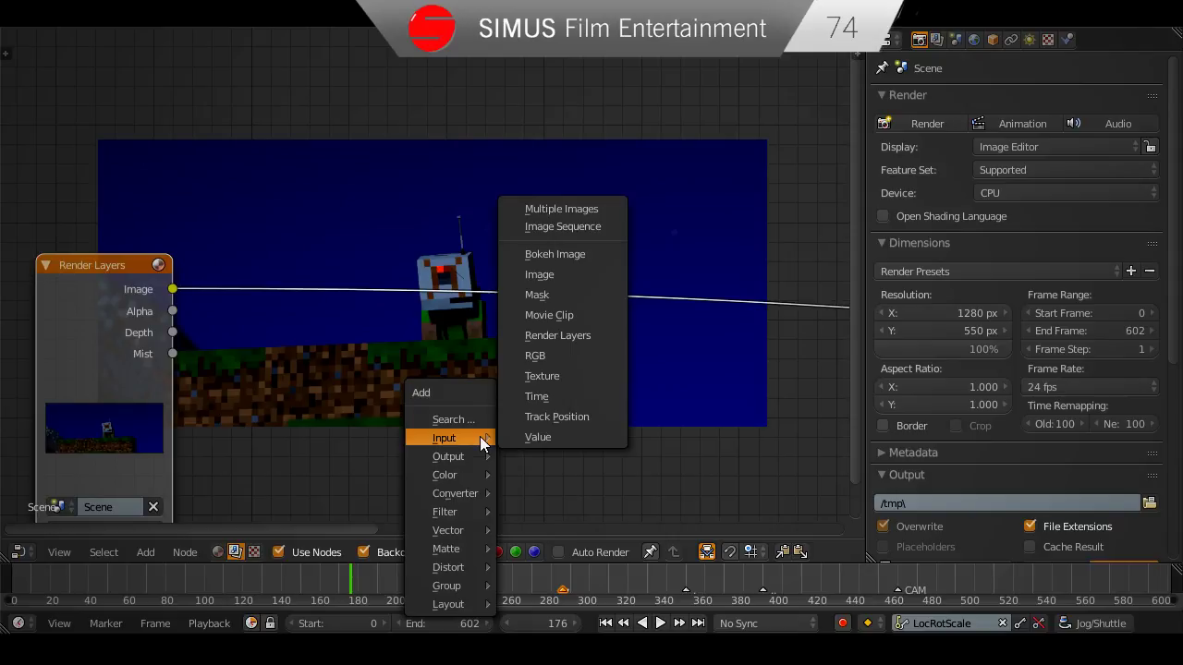
pyautogui.moveTo(456, 551)
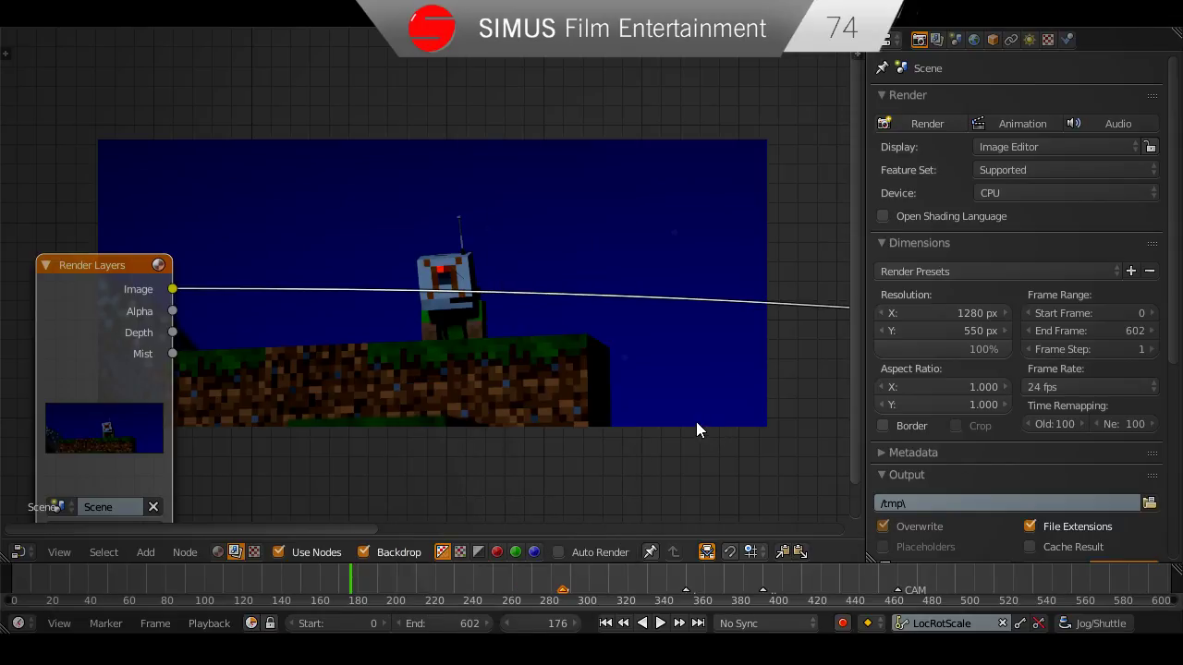
pyautogui.moveTo(582, 410); pyautogui.dragTo(593, 374, button='middle')
pyautogui.scroll(2, 594, 375)
pyautogui.moveTo(380, 373); pyautogui.dragTo(452, 384, button='middle')
# Save over Part 1 Scene 1.blend once more before continuing with the compositing nodes.
pyautogui.hotkey('ctrl', 's')
pyautogui.click(452, 385)
pyautogui.click(452, 384)
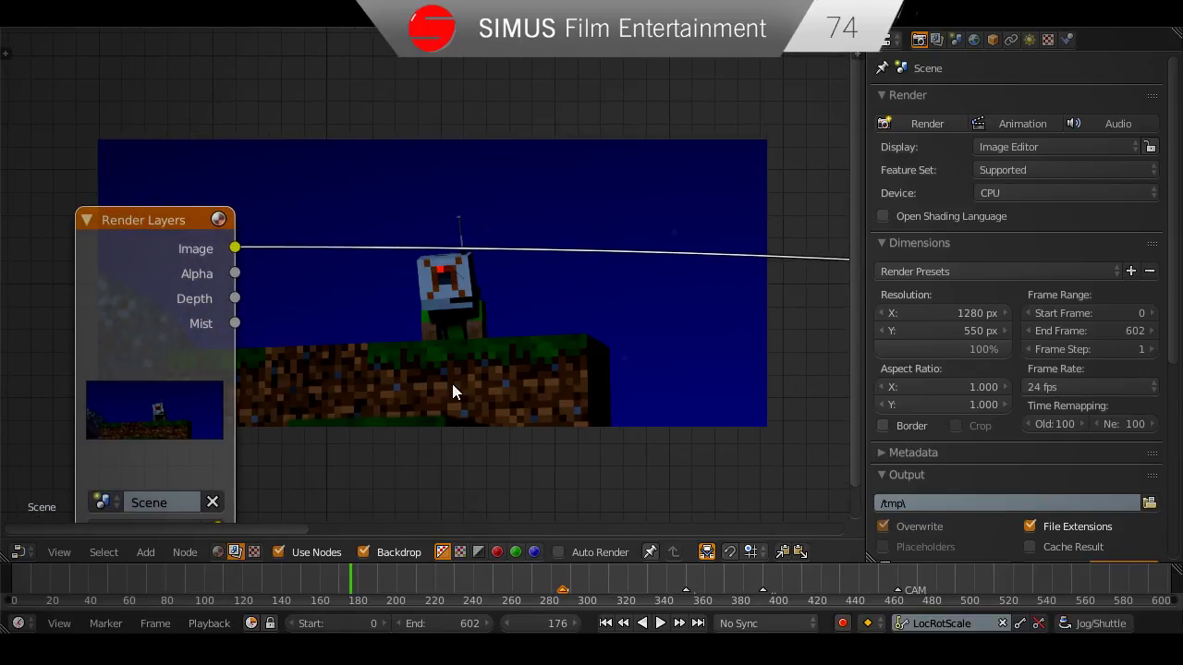
pyautogui.keyDown('ctrl'); pyautogui.hscroll(-2, 452, 384); pyautogui.keyUp('ctrl')
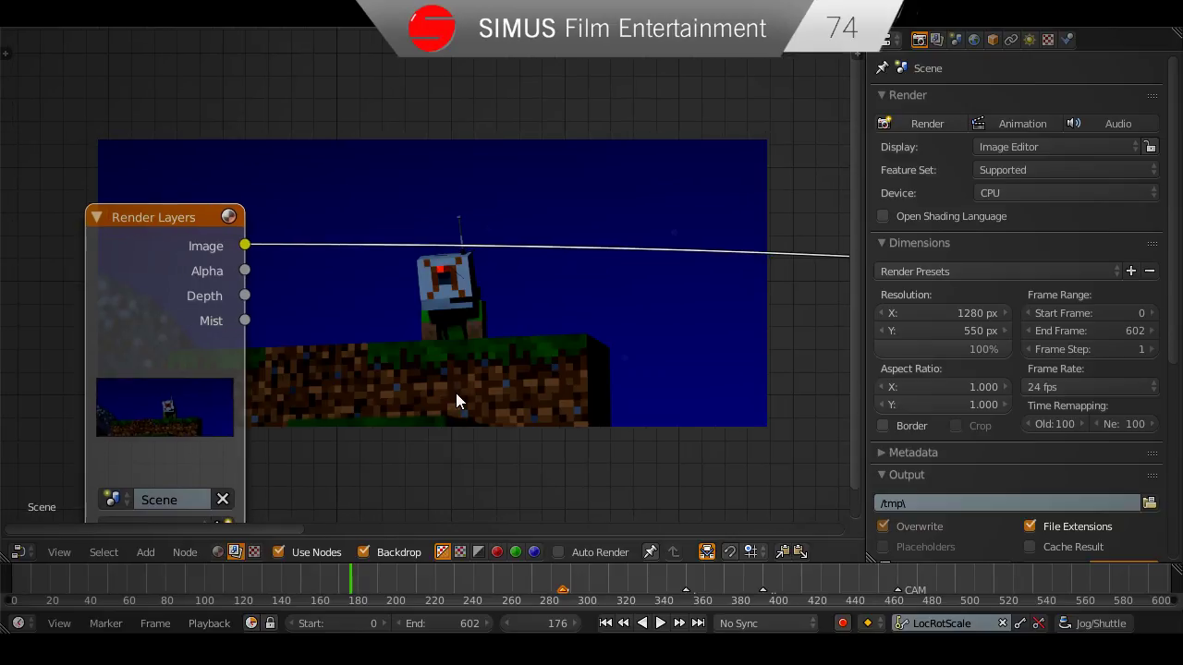
# Preview the camera view with Rendered shading in the 3D View and return to the Node Editor.
pyautogui.click(17, 552)
pyautogui.click(126, 510)
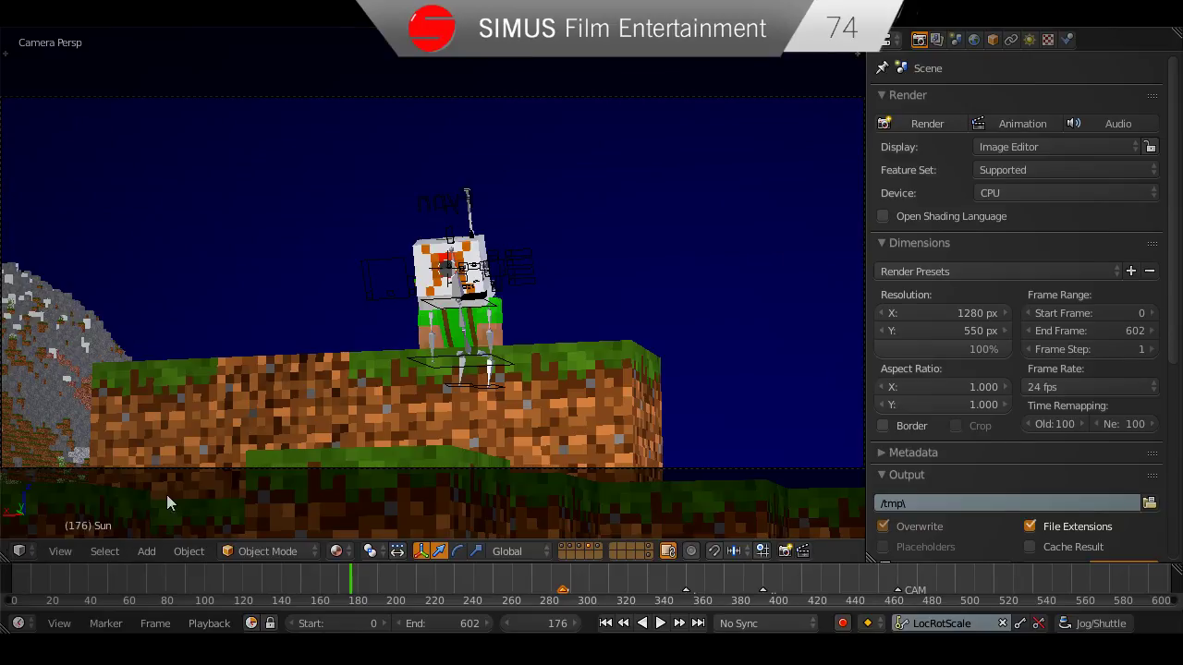
pyautogui.click(336, 551)
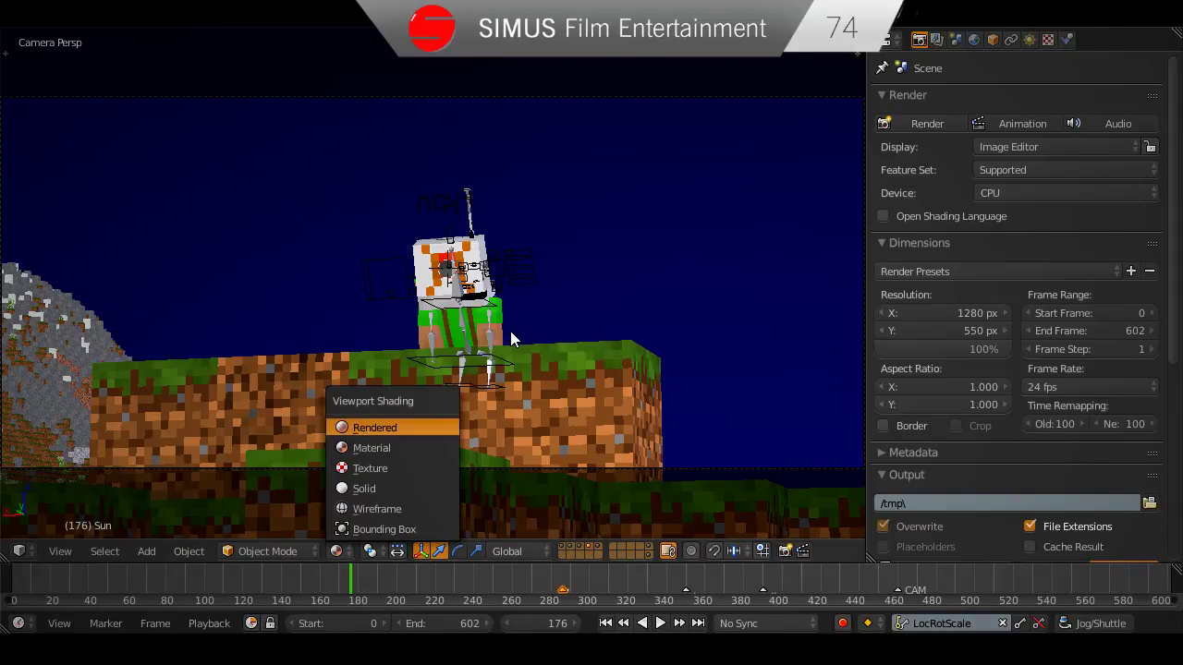
pyautogui.press('Return')
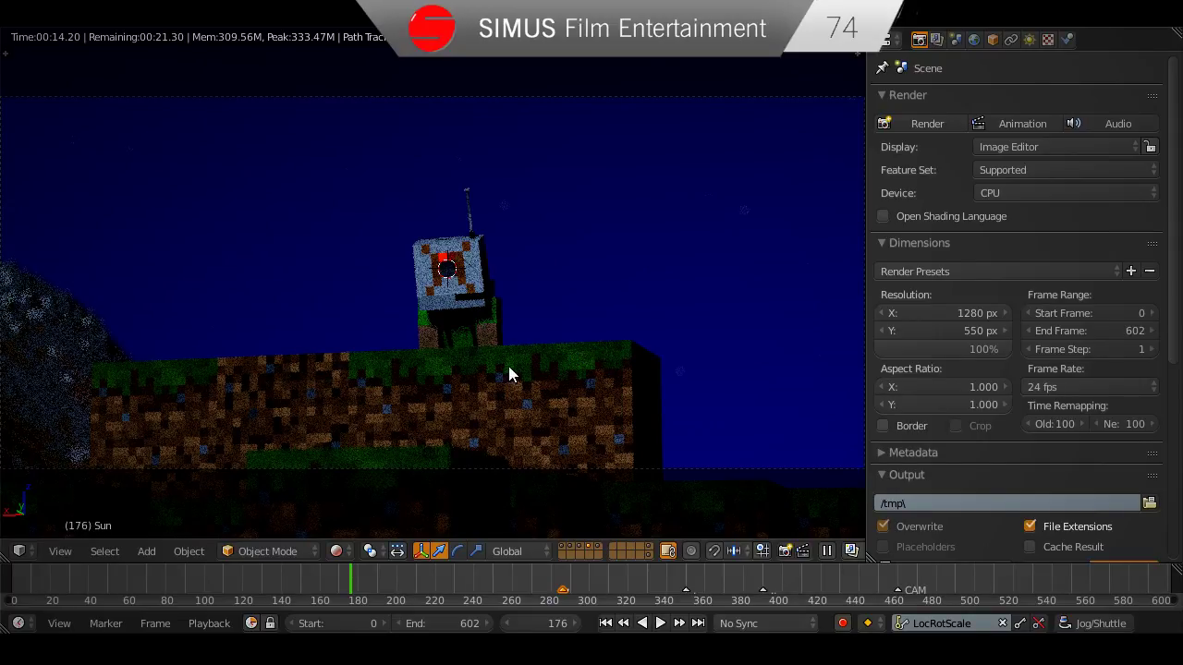
pyautogui.click(18, 551)
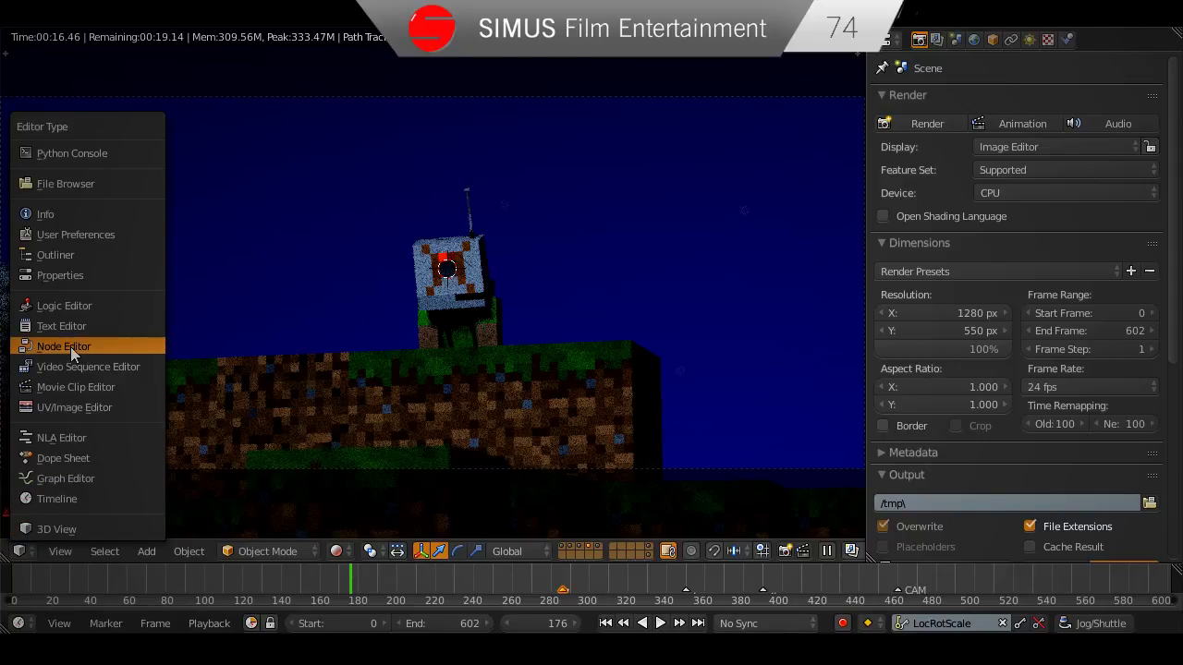
pyautogui.click(70, 347)
pyautogui.scroll(3, 442, 407)
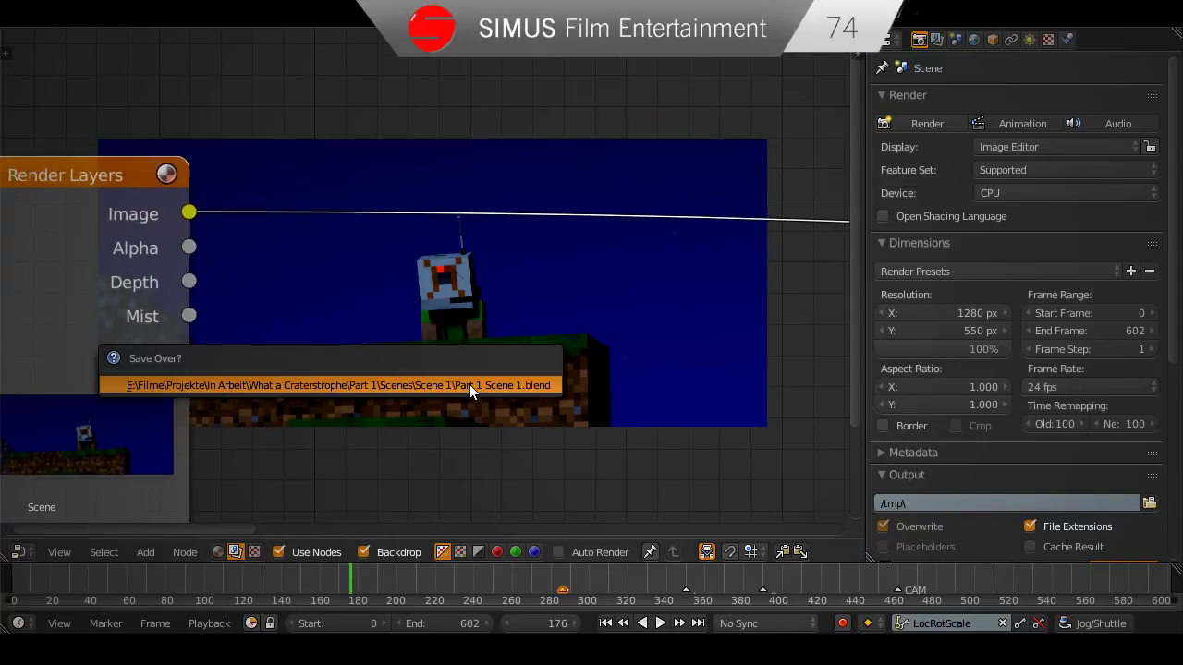
# Insert a Mix node behind the Render Layers node and move the incoming image link to its second Image input.
pyautogui.scroll(-2, 367, 415)
pyautogui.hotkey('shift', 'a')
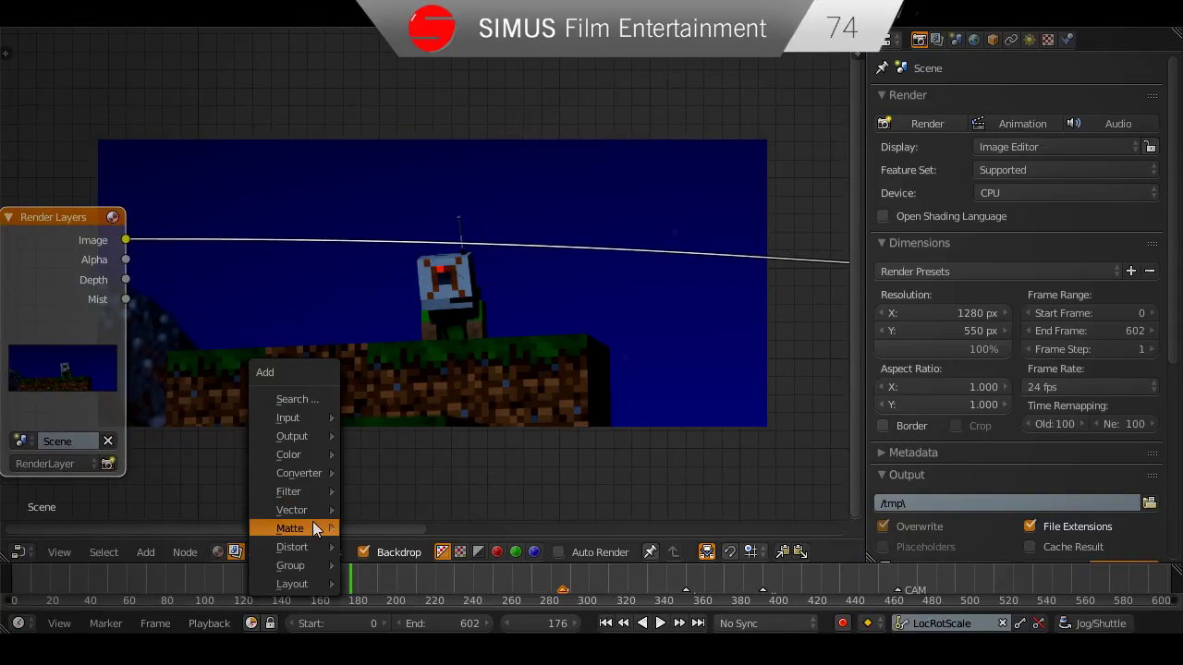
pyautogui.moveTo(302, 453)
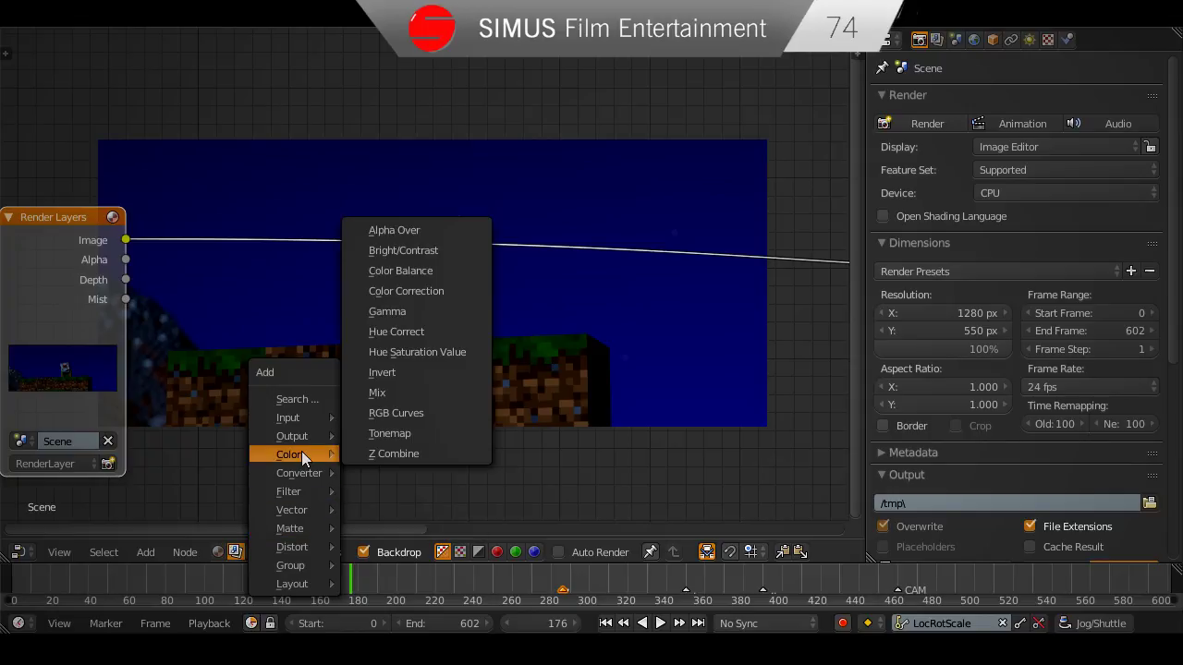
pyautogui.click(410, 391)
pyautogui.click(581, 216)
pyautogui.moveTo(487, 424); pyautogui.dragTo(508, 432, button='middle')
pyautogui.hotkey('ctrl', 's')
pyautogui.click(514, 432)
pyautogui.moveTo(603, 342)
pyautogui.mouseDown()
pyautogui.moveTo(586, 367)
pyautogui.moveTo(600, 358)
pyautogui.mouseUp()
# Set the Mix node's first Image colour to black and save over the blend file.
pyautogui.click(620, 338)
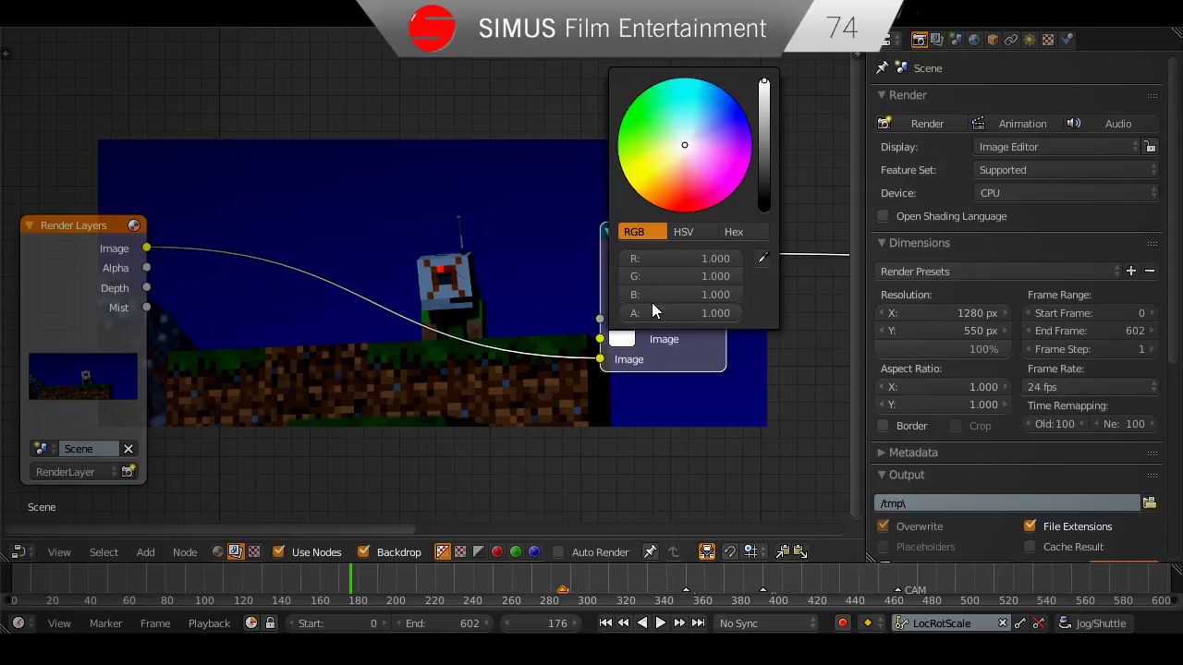
pyautogui.click(765, 205)
pyautogui.moveTo(640, 396); pyautogui.dragTo(590, 408, button='middle')
pyautogui.hotkey('ctrl', 's')
pyautogui.click(563, 452)
# Add an Ellipse Mask node, connect its Mask output to the Mix node's Fac input, and space the nodes apart.
pyautogui.hotkey('shift', 'a')
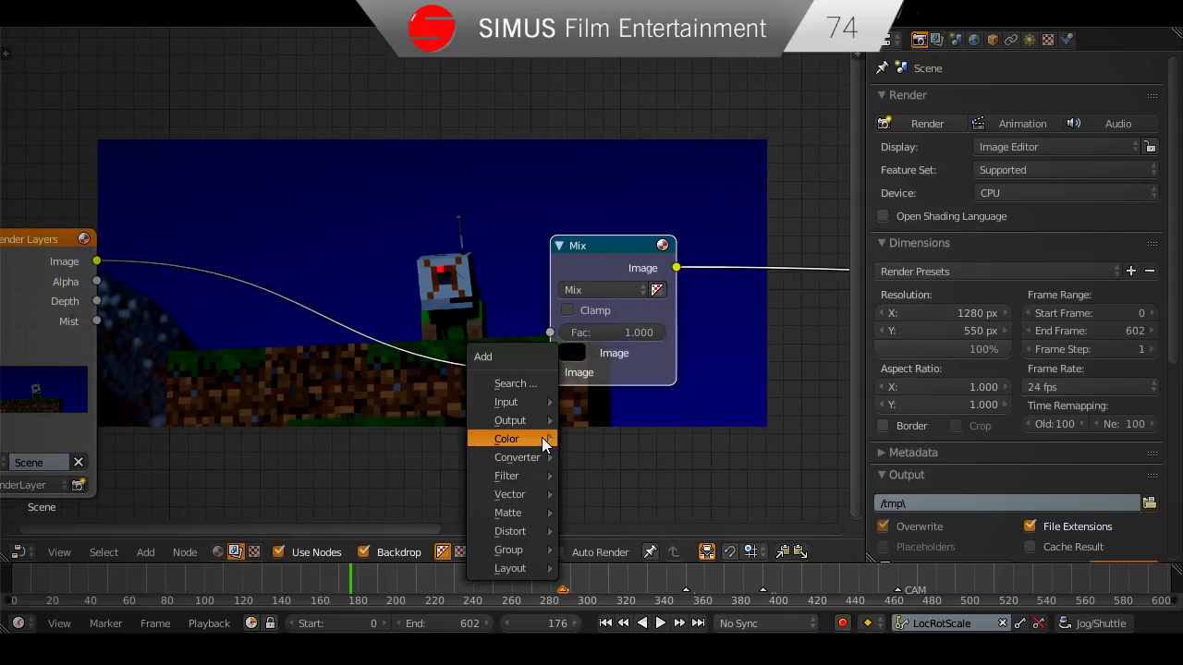
pyautogui.moveTo(517, 513)
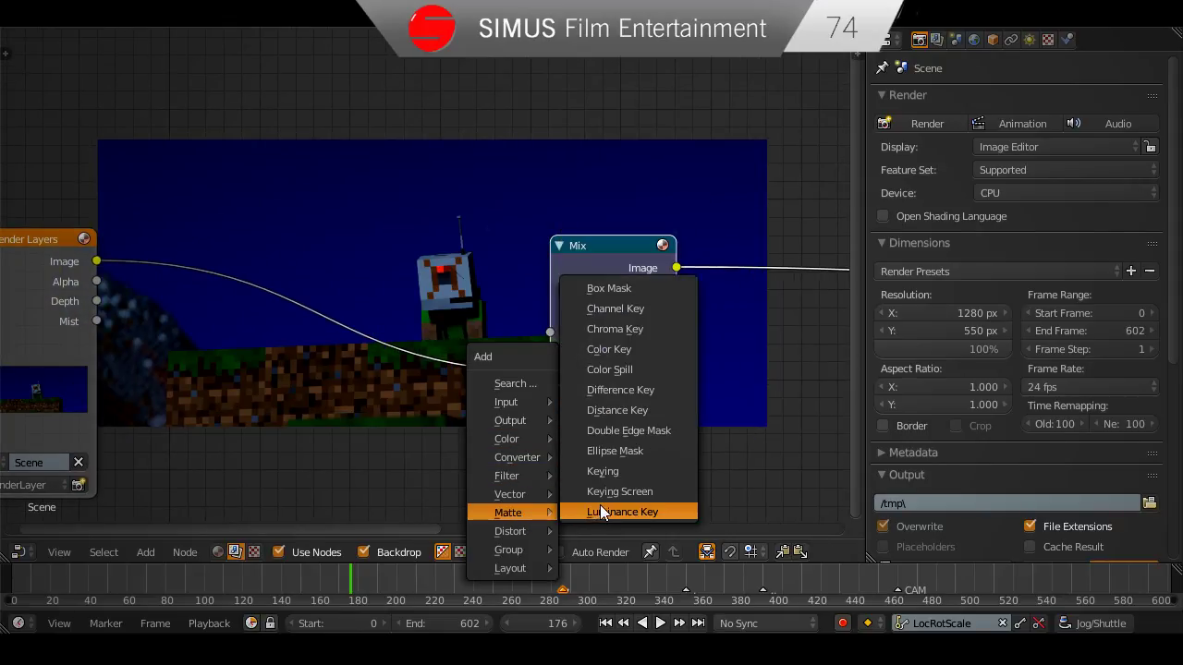
pyautogui.click(617, 451)
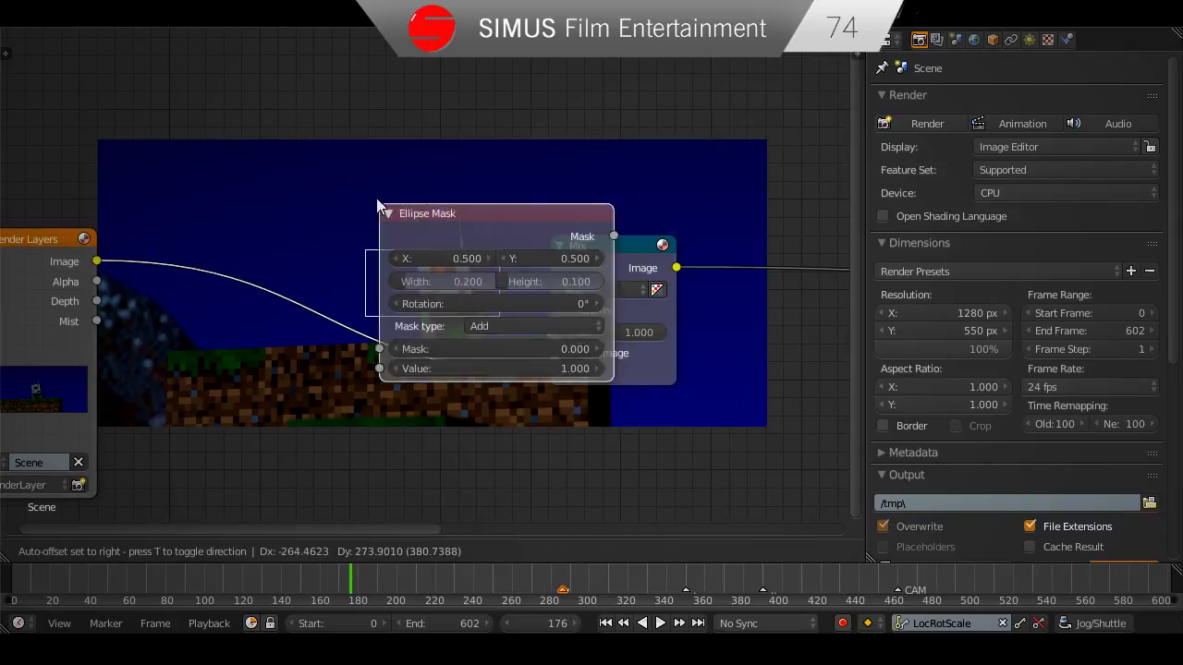
pyautogui.click(54, 36)
pyautogui.moveTo(204, 134); pyautogui.dragTo(325, 178, button='middle')
pyautogui.moveTo(416, 119); pyautogui.dragTo(673, 377)
pyautogui.moveTo(528, 275); pyautogui.dragTo(752, 372, button='middle')
pyautogui.moveTo(571, 206); pyautogui.dragTo(663, 110)
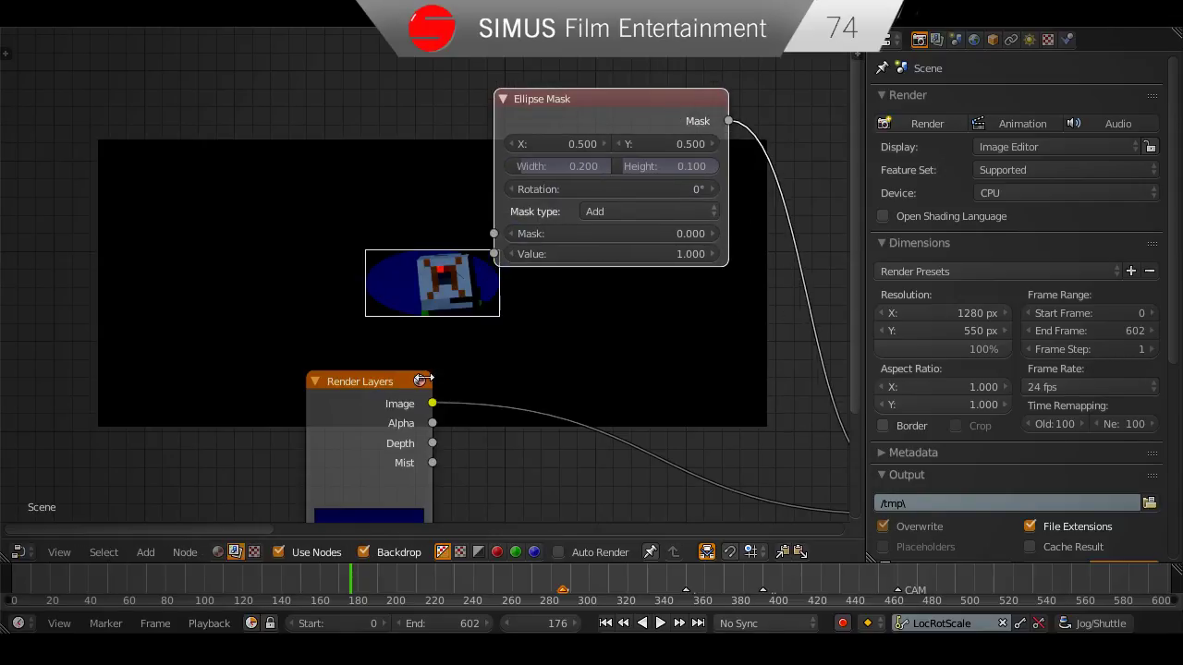
pyautogui.scroll(-6, 476, 329)
pyautogui.moveTo(476, 383); pyautogui.dragTo(537, 277, button='middle')
pyautogui.moveTo(456, 239); pyautogui.dragTo(383, 325)
# Enlarge the Ellipse Mask to a width of 1.091 and a height of 0.445.
pyautogui.scroll(4, 543, 176)
pyautogui.moveTo(546, 173); pyautogui.dragTo(454, 351, button='middle')
pyautogui.scroll(3, 462, 337)
pyautogui.moveTo(546, 199); pyautogui.dragTo(579, 188)
pyautogui.moveTo(687, 190); pyautogui.dragTo(736, 190)
# Insert a Blur node on the link between the Ellipse Mask and Mix nodes.
pyautogui.moveTo(579, 410); pyautogui.dragTo(470, 398, button='middle')
pyautogui.press('f')
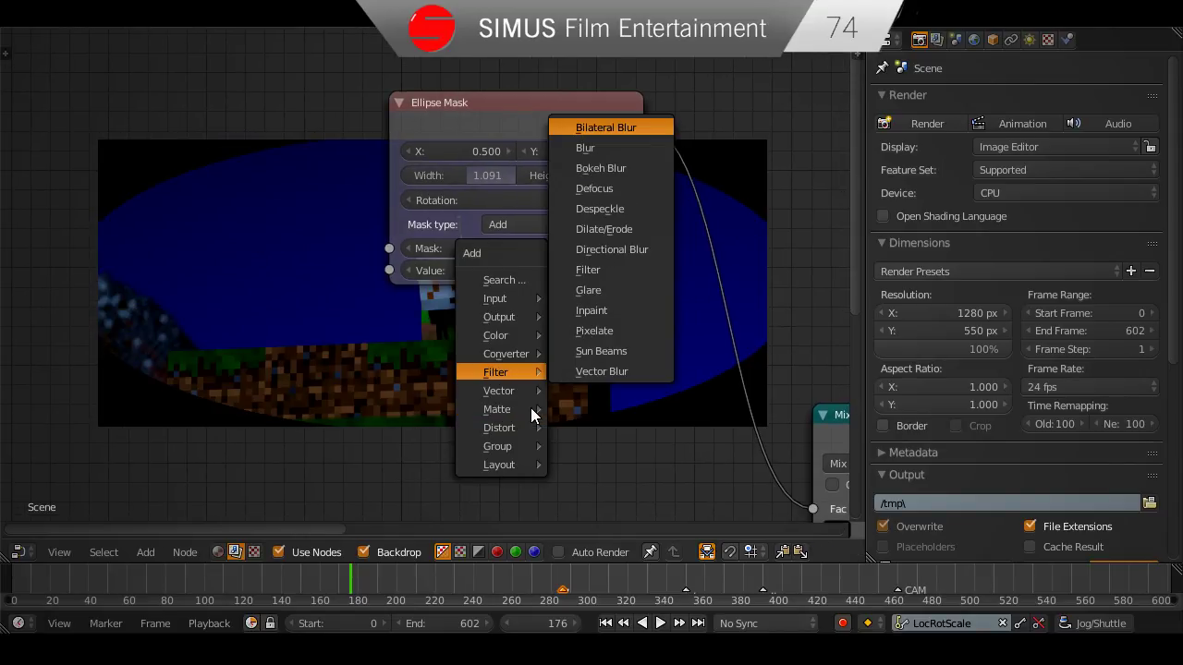
pyautogui.press('l')
pyautogui.click(691, 85)
pyautogui.moveTo(691, 90); pyautogui.dragTo(561, 147, button='middle')
# Set the Blur node's X and Y size to 213 and save over the blend file.
pyautogui.moveTo(615, 311); pyautogui.dragTo(655, 315)
pyautogui.moveTo(634, 332); pyautogui.dragTo(618, 317, button='middle')
pyautogui.moveTo(651, 275); pyautogui.dragTo(740, 302)
pyautogui.moveTo(620, 330); pyautogui.dragTo(474, 257, button='middle')
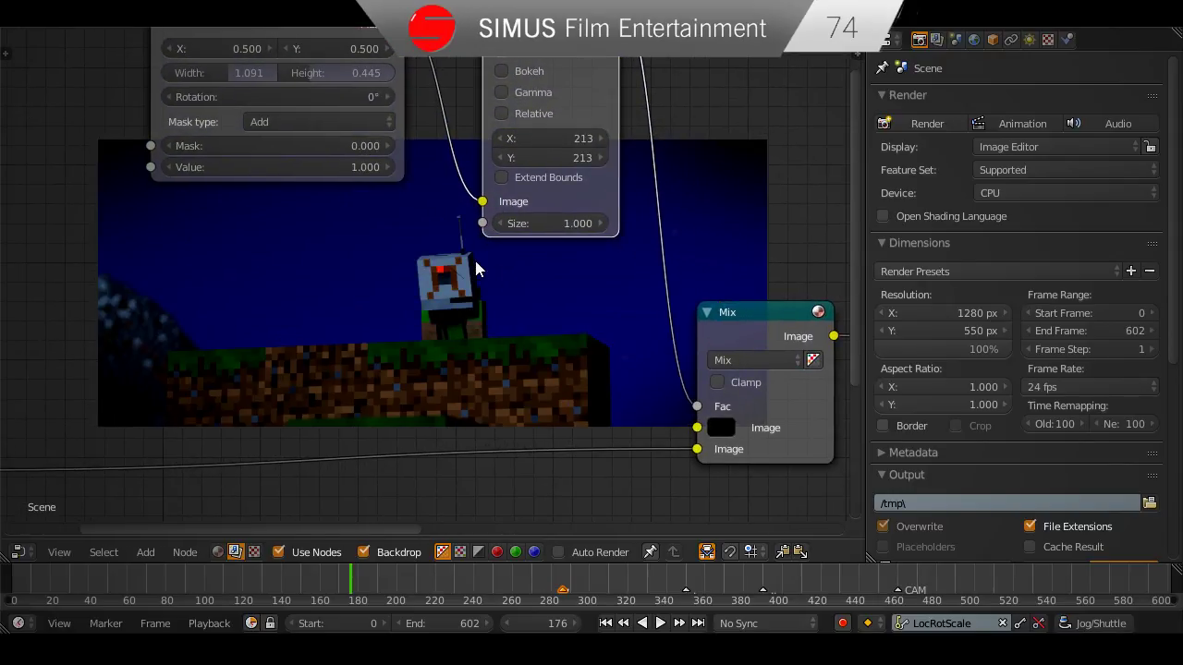
pyautogui.moveTo(502, 264); pyautogui.dragTo(584, 240, button='middle')
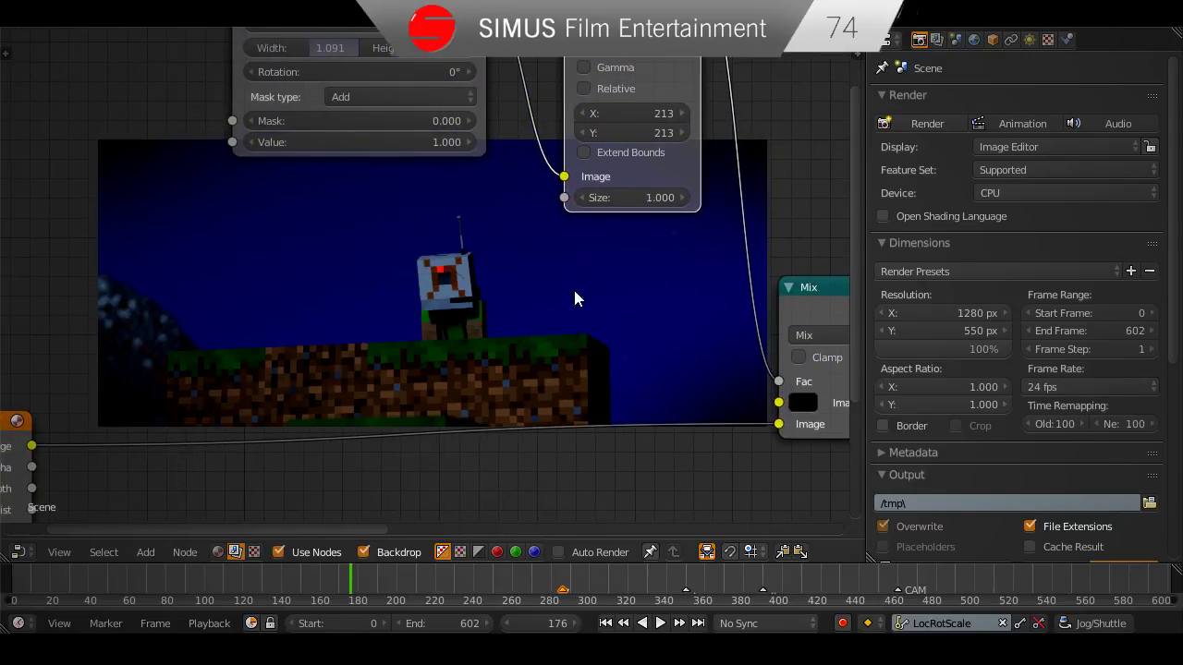
pyautogui.scroll(-2, 559, 346)
pyautogui.moveTo(561, 424); pyautogui.dragTo(603, 306, button='middle')
pyautogui.hotkey('ctrl', 's')
pyautogui.click(562, 398)
# Try brightening the image with the scene's Color Management Exposure at 1.467 and at 1.
pyautogui.click(956, 39)
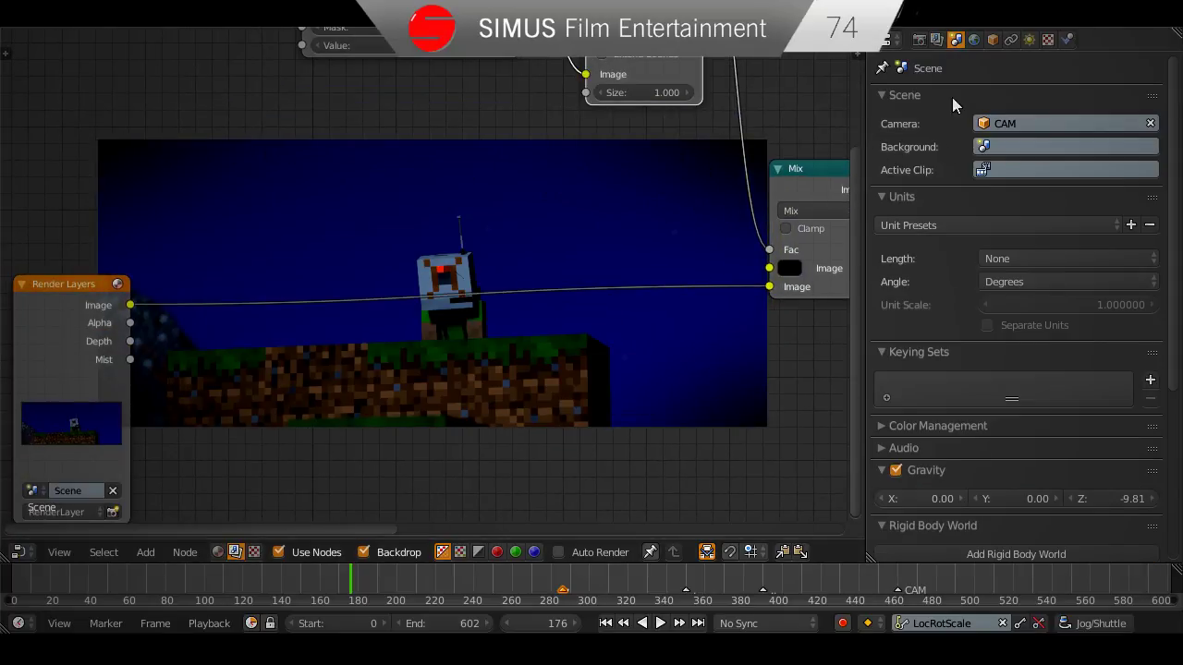
pyautogui.click(957, 448)
pyautogui.click(940, 429)
pyautogui.scroll(-2, 970, 458)
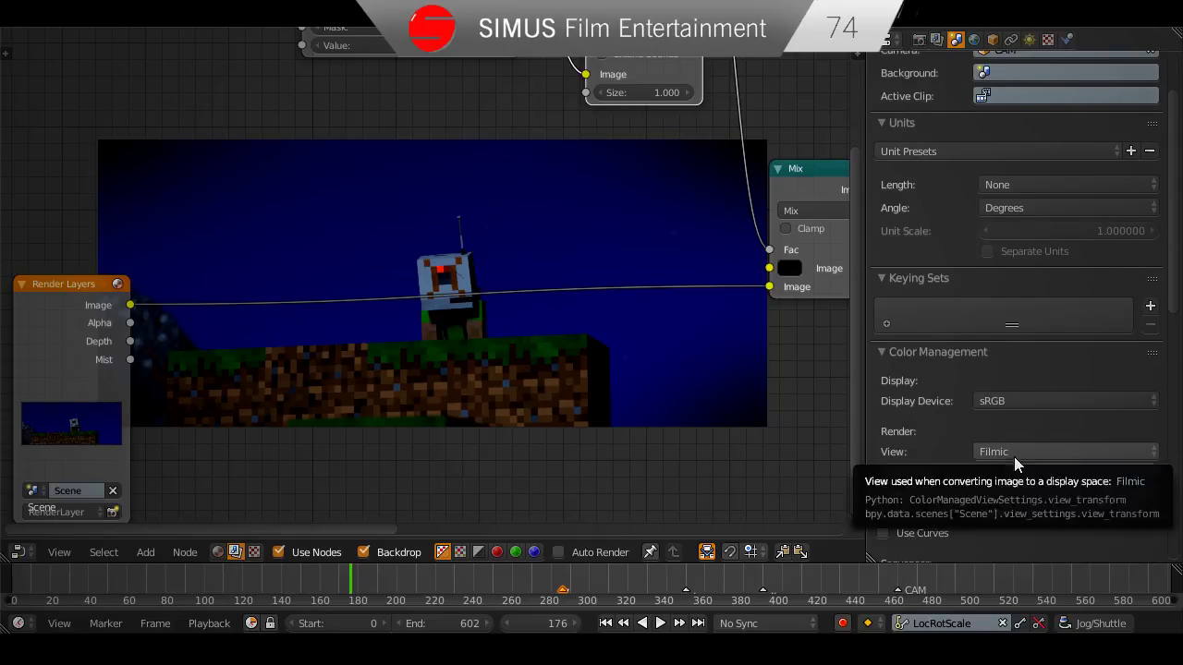
pyautogui.moveTo(1032, 472); pyautogui.dragTo(1043, 475)
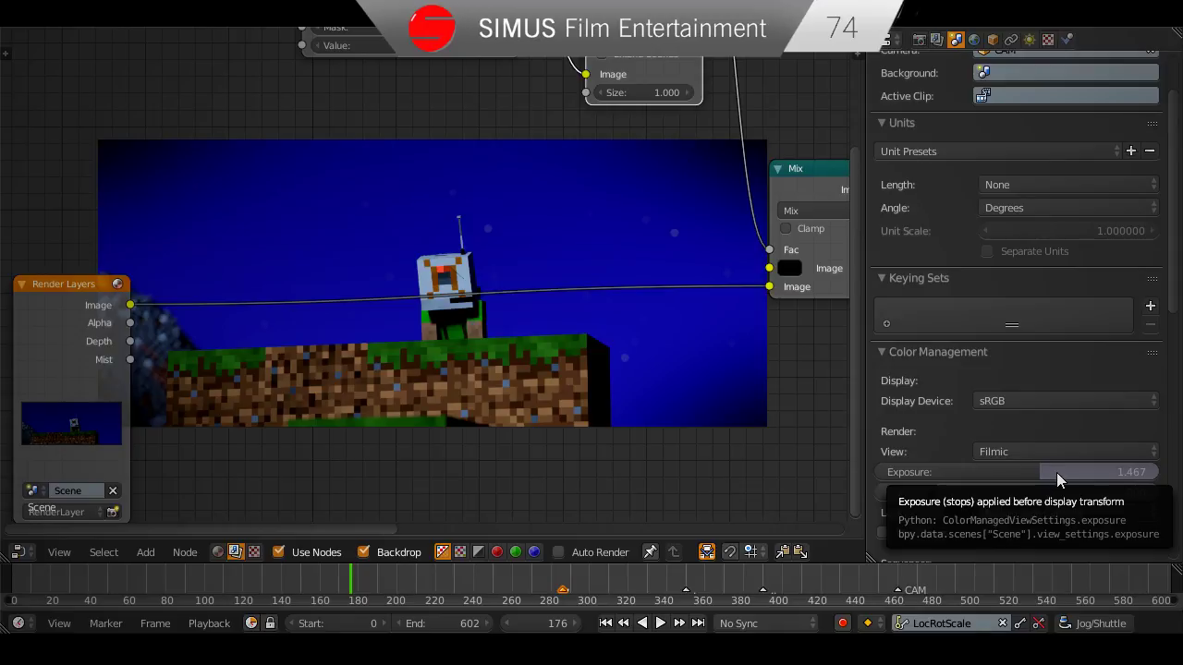
pyautogui.click(1067, 474)
pyautogui.write('1')
pyautogui.press('Return')
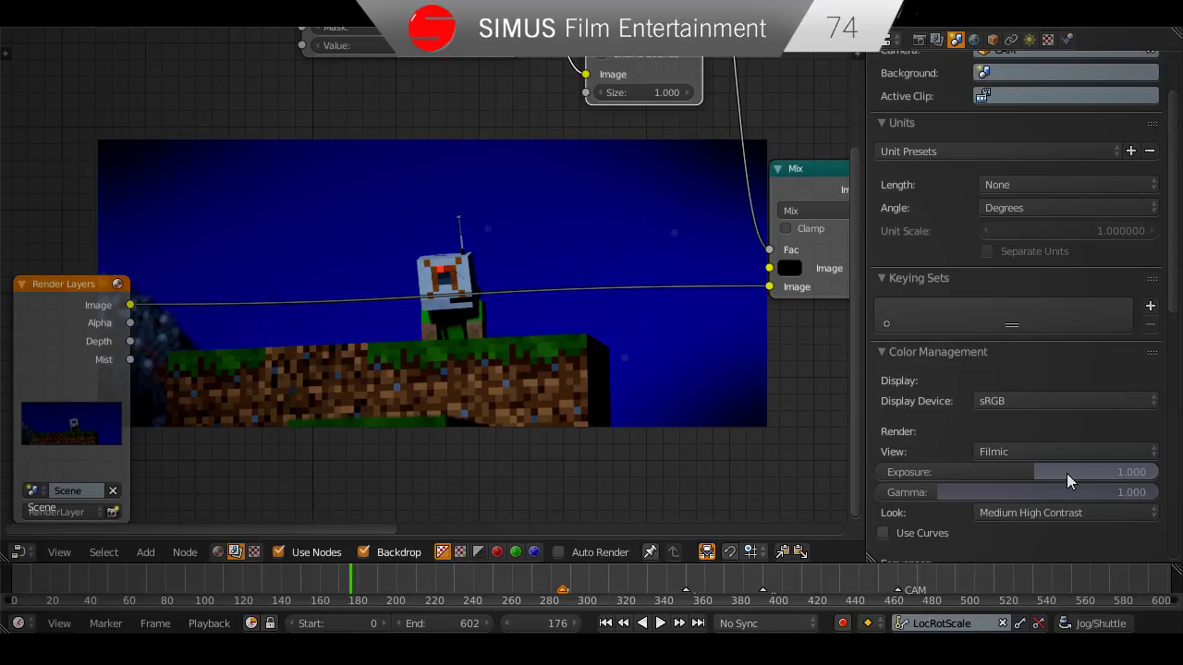
# Set the Color Management Exposure to 0.
pyautogui.click(1064, 472)
pyautogui.press('Return')
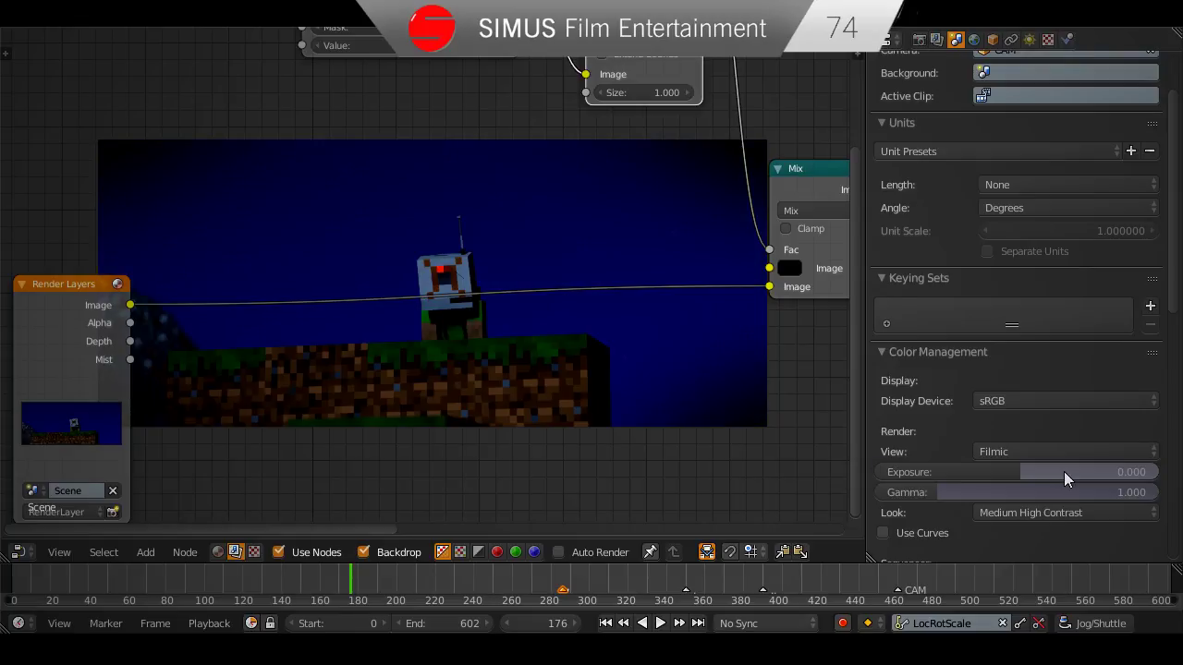
pyautogui.scroll(4, 610, 425)
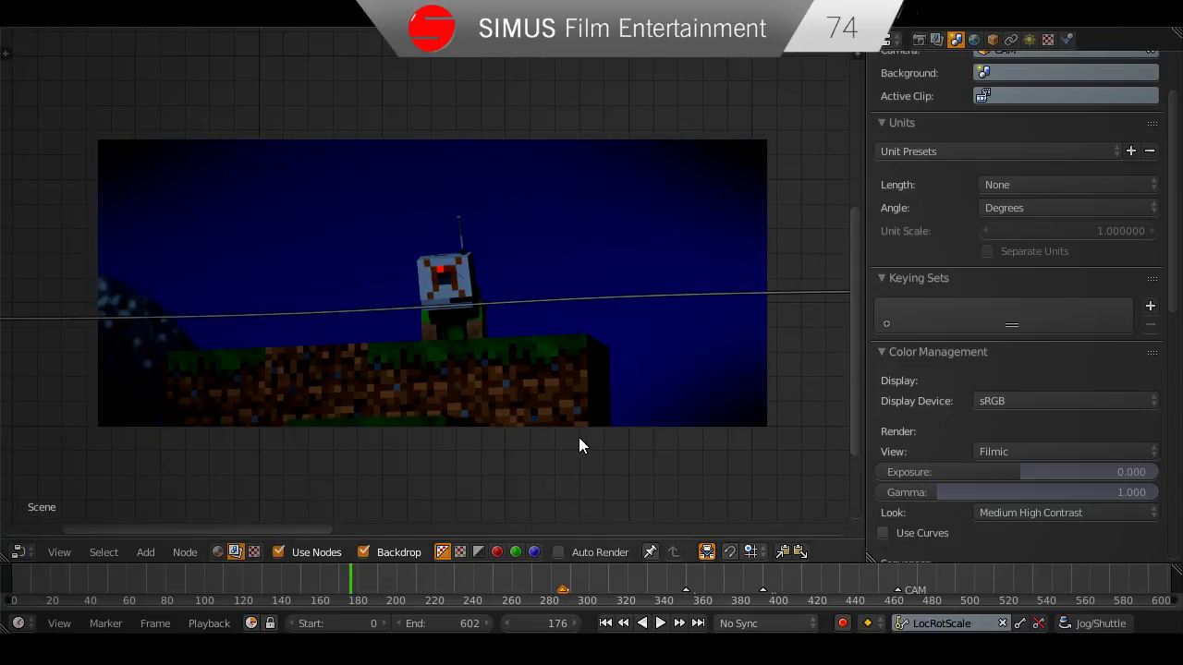
pyautogui.scroll(-4, 580, 412)
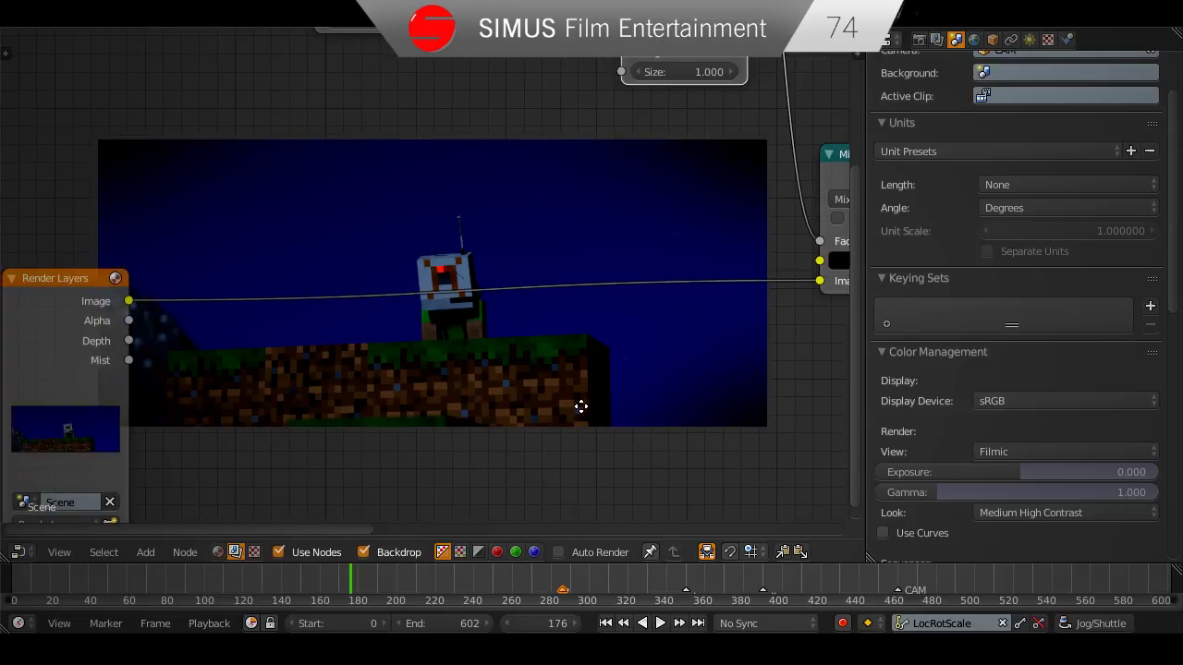
# Insert a Glare node on the link leaving the Mix node.
pyautogui.moveTo(718, 401); pyautogui.dragTo(518, 431, button='middle')
pyautogui.hotkey('shift', 'a')
pyautogui.moveTo(490, 493)
pyautogui.click(568, 344)
pyautogui.click(660, 211)
pyautogui.scroll(5, 651, 245)
pyautogui.moveTo(610, 342); pyautogui.dragTo(535, 330, button='middle')
pyautogui.scroll(2, 624, 364)
pyautogui.moveTo(624, 365); pyautogui.dragTo(439, 286, button='middle')
pyautogui.scroll(2, 440, 287)
pyautogui.moveTo(506, 308); pyautogui.dragTo(524, 205, button='middle')
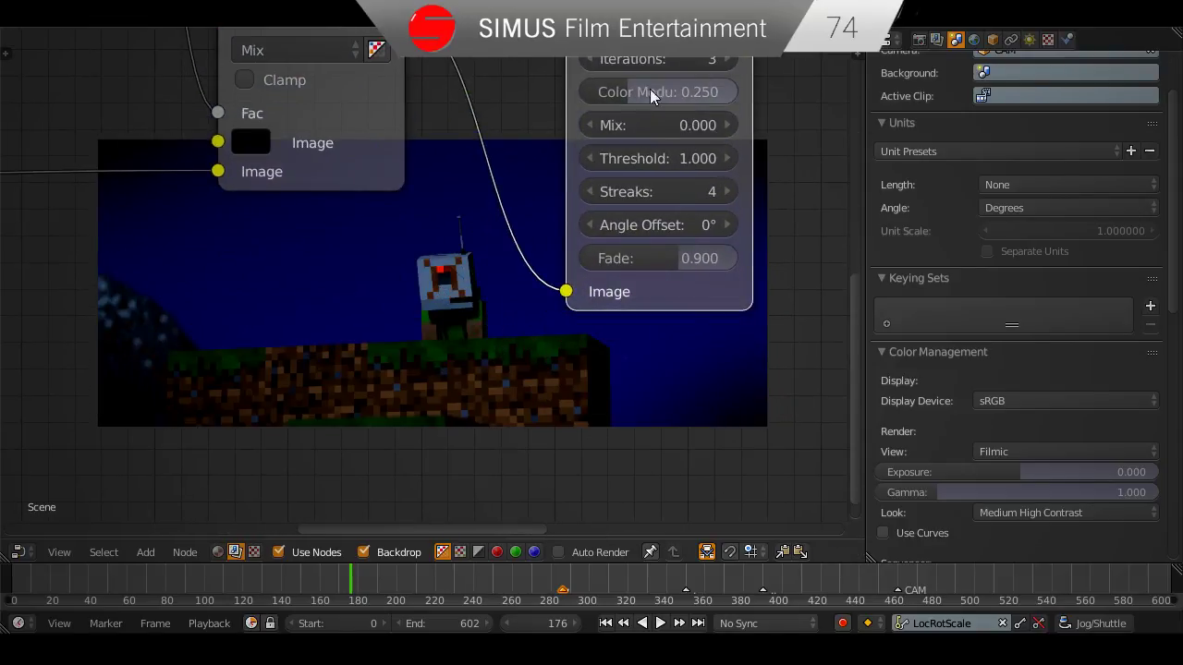
pyautogui.moveTo(673, 207); pyautogui.dragTo(684, 288, button='middle')
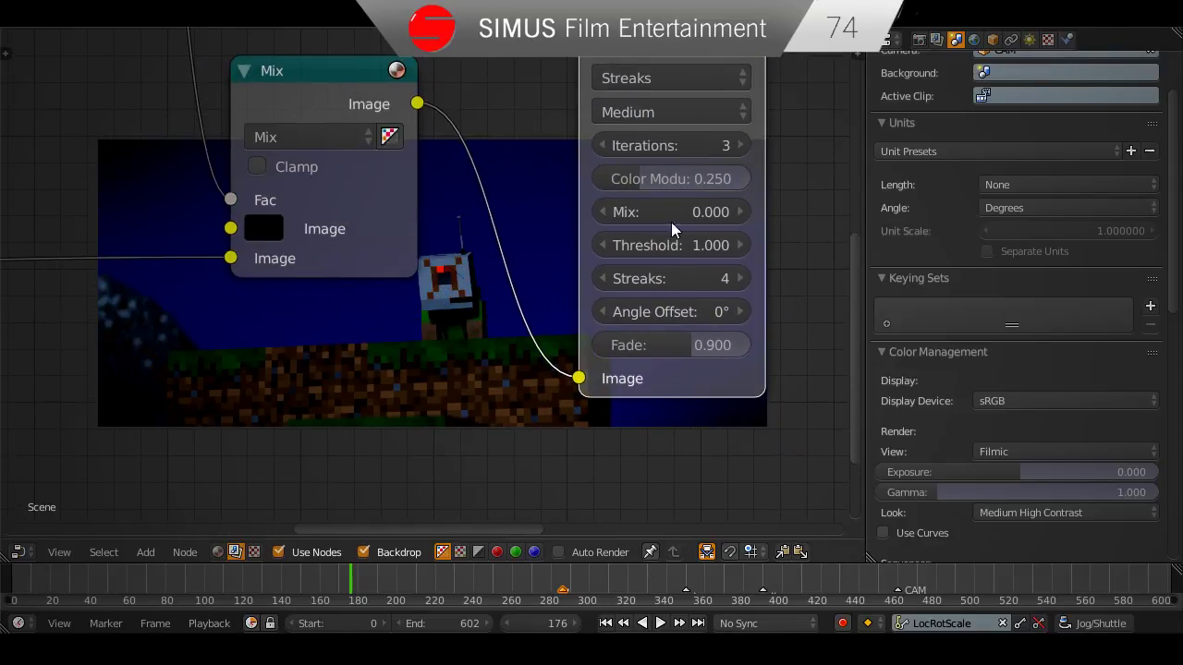
# Set the Glare node's Threshold to 0.1.
pyautogui.click(702, 245)
pyautogui.write('0.')
pyautogui.press('Return')
pyautogui.click(745, 246)
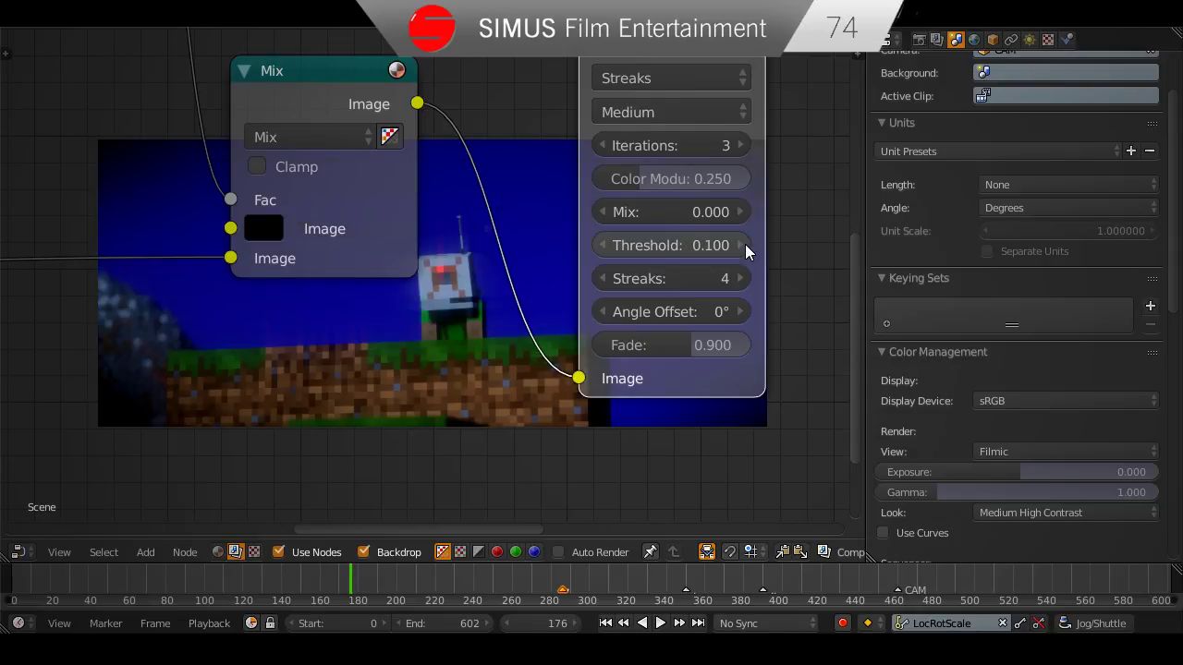
# Change the glare type from Streaks to Fog Glow and check its effect on the backdrop image.
pyautogui.click(641, 79)
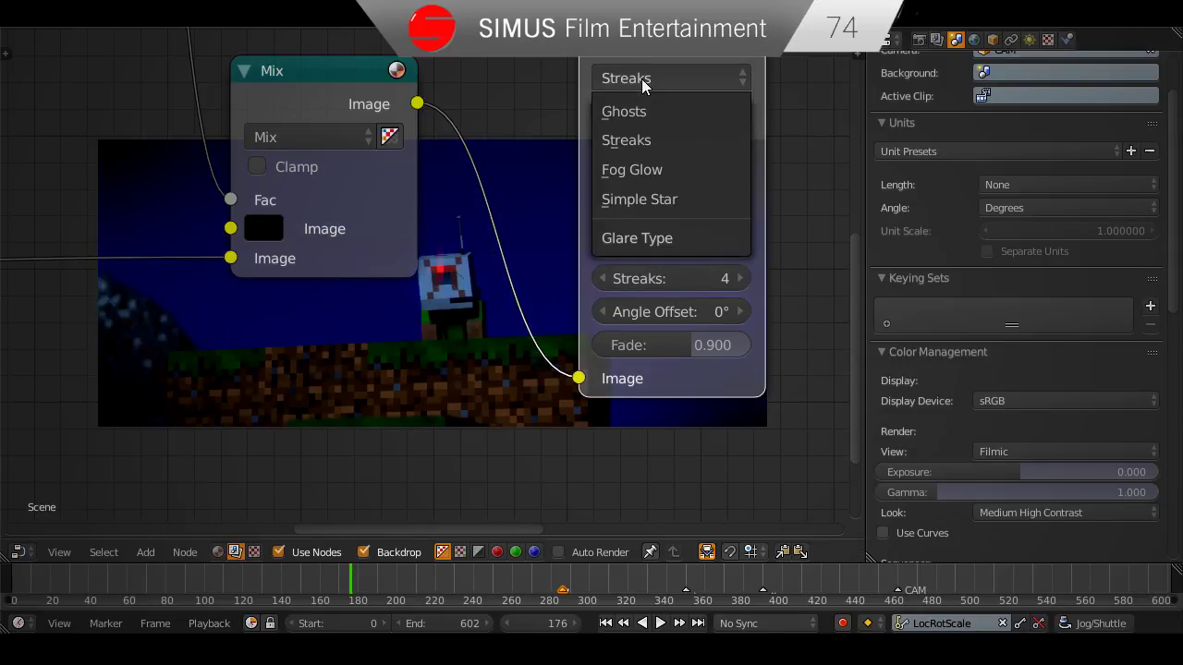
pyautogui.click(654, 163)
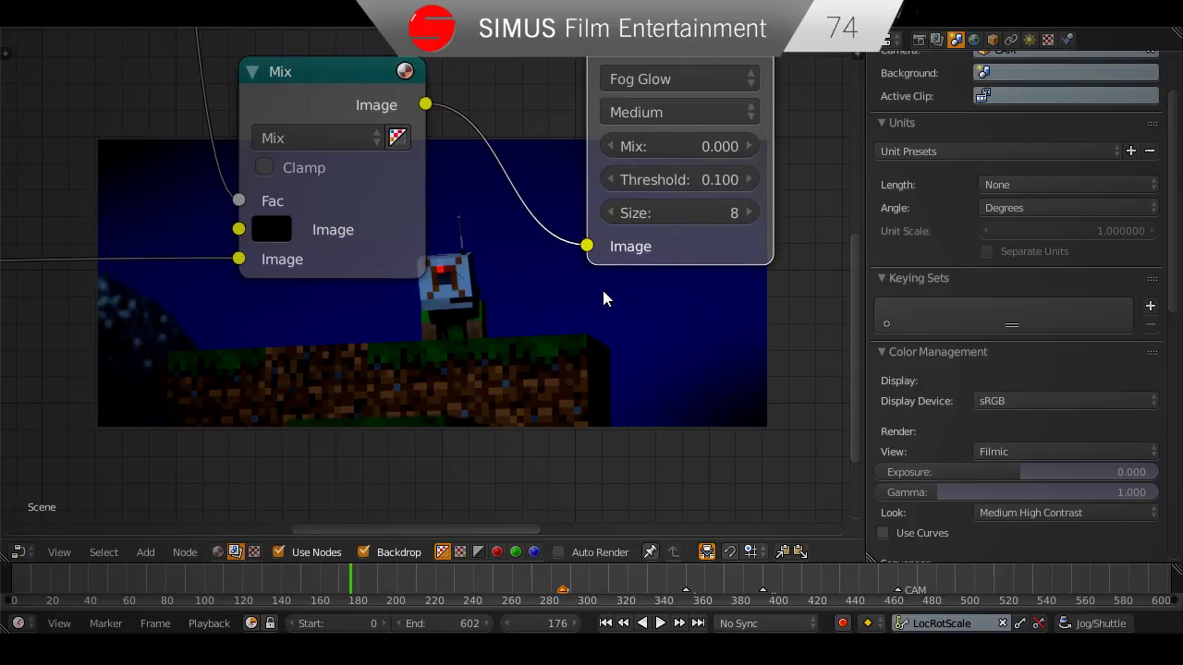
pyautogui.moveTo(674, 253); pyautogui.dragTo(628, 534, button='middle')
pyautogui.moveTo(589, 203); pyautogui.dragTo(578, 353, button='middle')
pyautogui.scroll(3, 577, 343)
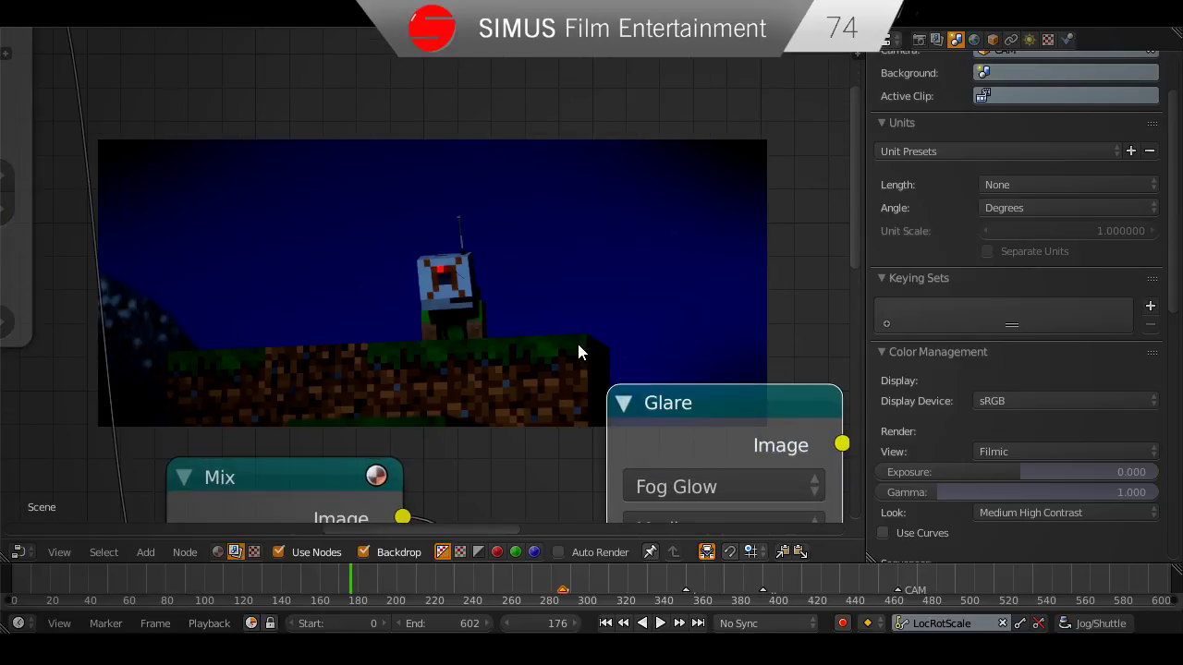
pyautogui.scroll(-7, 578, 344)
pyautogui.scroll(1, 599, 491)
pyautogui.moveTo(633, 419); pyautogui.dragTo(617, 335, button='middle')
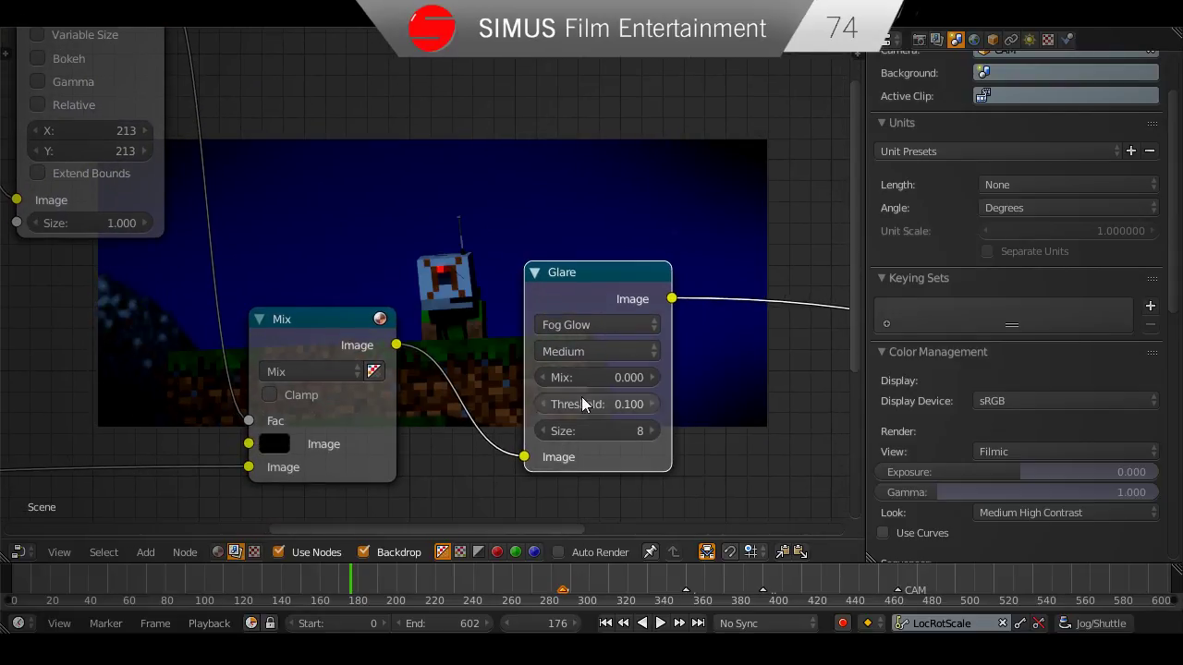
# Lower the Glare node's Threshold to 0.
pyautogui.click(543, 405)
pyautogui.moveTo(542, 404); pyautogui.dragTo(549, 106, button='middle')
pyautogui.scroll(-1, 632, 286)
pyautogui.moveTo(633, 285); pyautogui.dragTo(589, 22, button='middle')
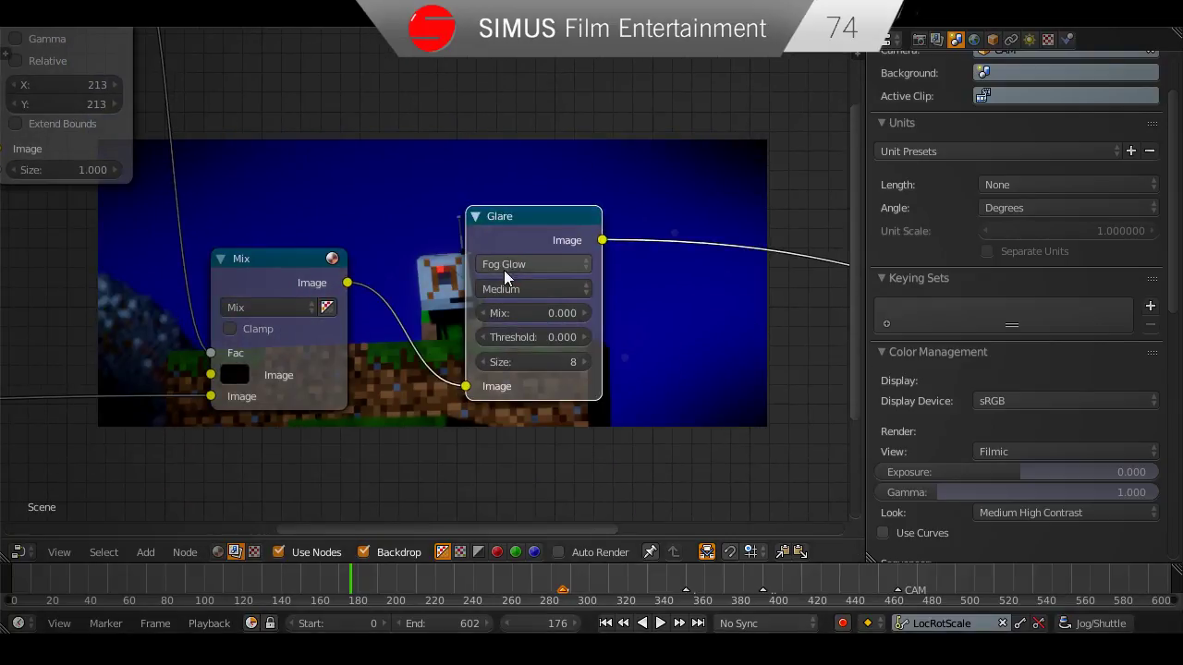
# Delete the Glare node while keeping the Mix node's output connected, and save the file.
pyautogui.scroll(-2, 444, 370)
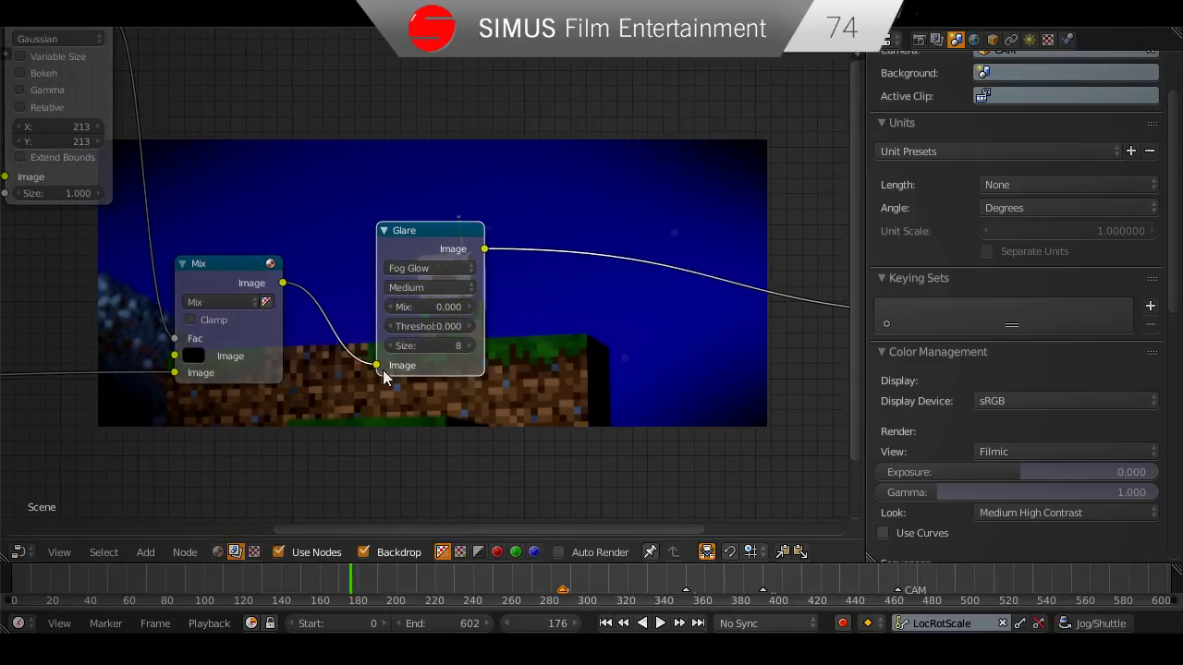
pyautogui.moveTo(333, 350); pyautogui.dragTo(804, 310)
pyautogui.press('x')
pyautogui.moveTo(468, 401); pyautogui.dragTo(512, 402, button='middle')
pyautogui.hotkey('ctrl', 's')
pyautogui.click(512, 404)
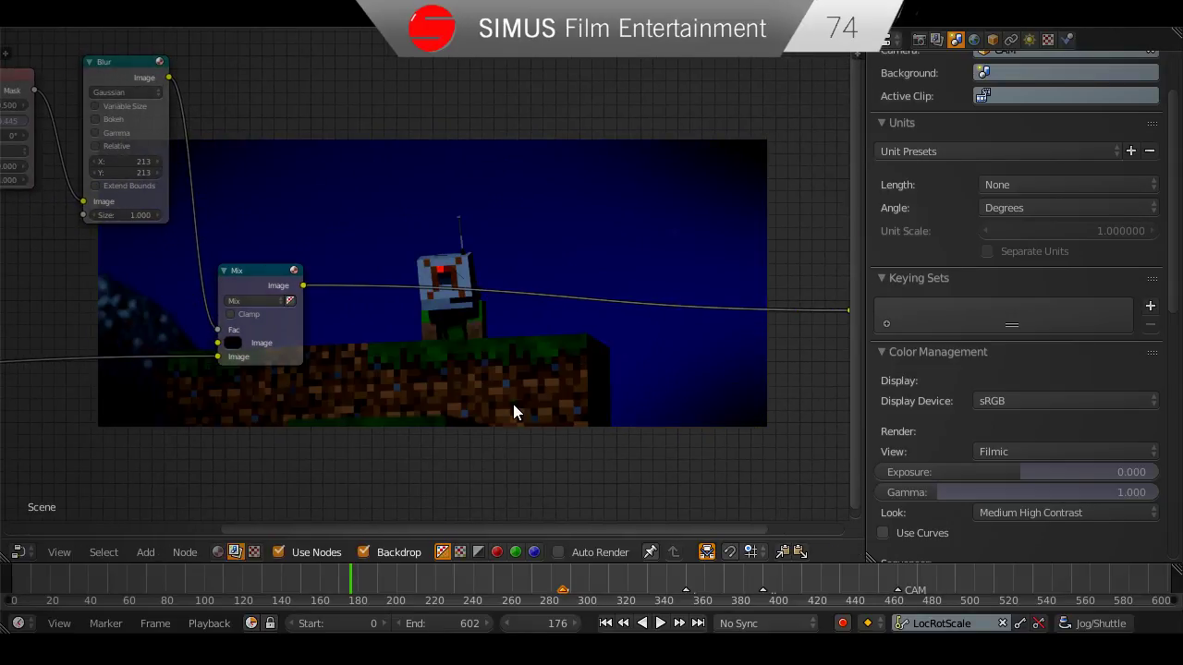
# Insert a Color Balance node on the link leaving the Mix node.
pyautogui.hotkey('shift', 'a')
pyautogui.moveTo(475, 364)
pyautogui.click(605, 410)
pyautogui.click(362, 205)
pyautogui.scroll(5, 404, 317)
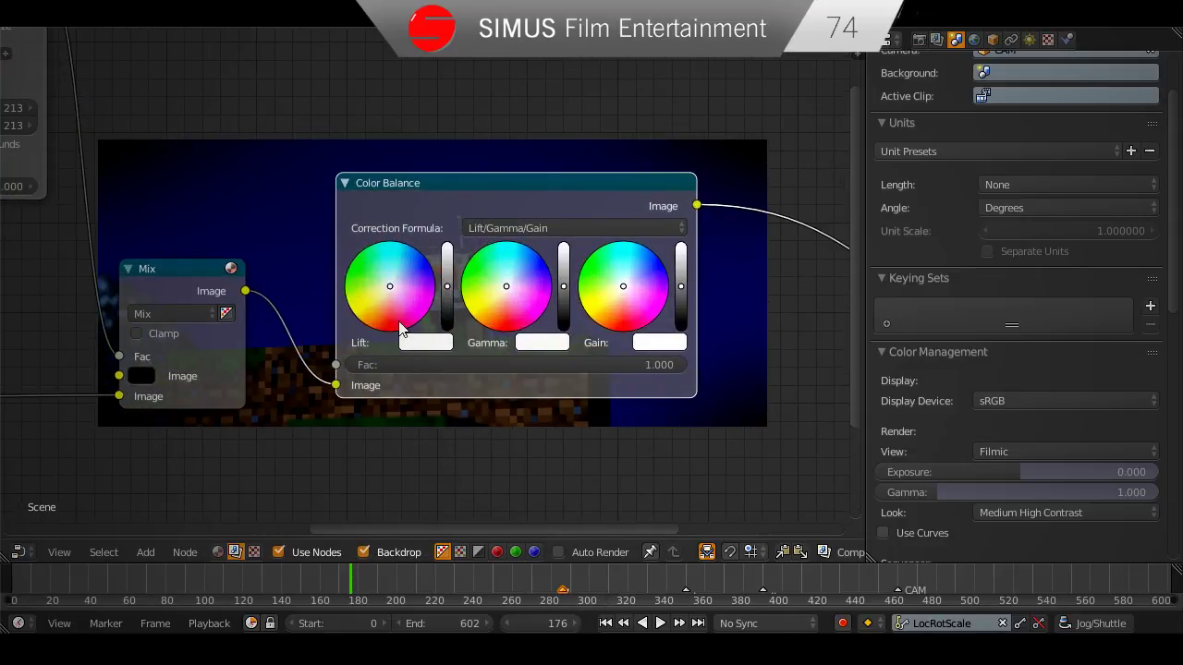
# Shift the Color Balance node's Lift, Gamma and Gain colours slightly toward blue.
pyautogui.moveTo(404, 317); pyautogui.dragTo(619, 403, button='middle')
pyautogui.scroll(2, 618, 409)
pyautogui.moveTo(575, 262); pyautogui.dragTo(551, 298, button='middle')
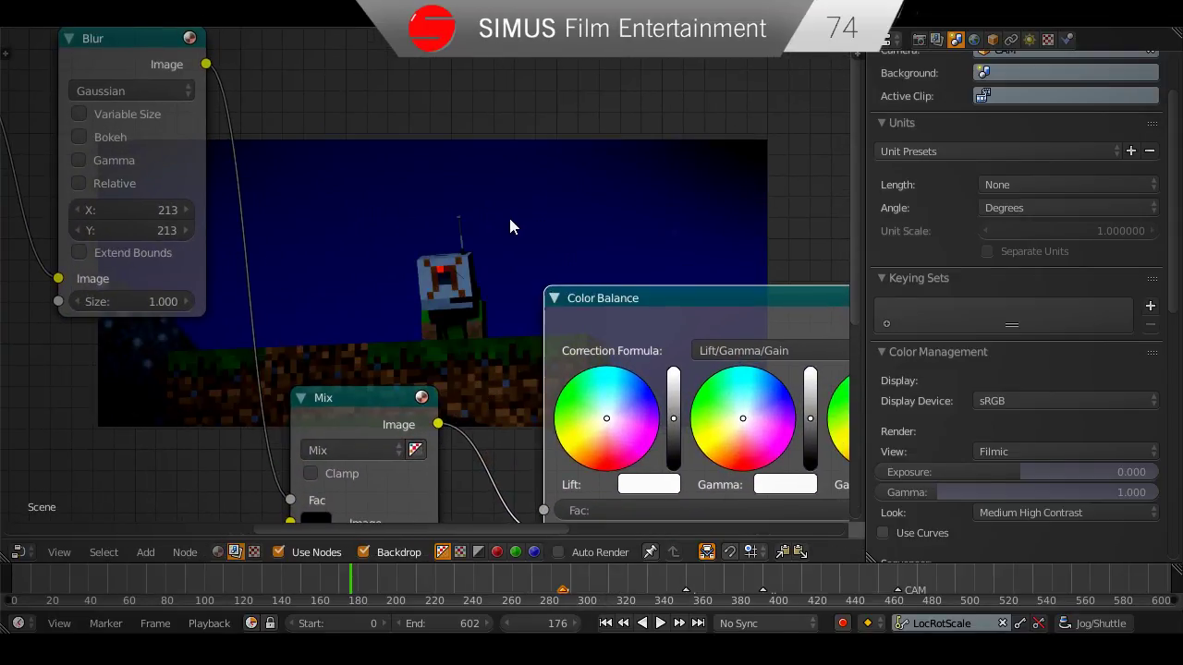
pyautogui.moveTo(511, 227); pyautogui.dragTo(504, 317, button='middle')
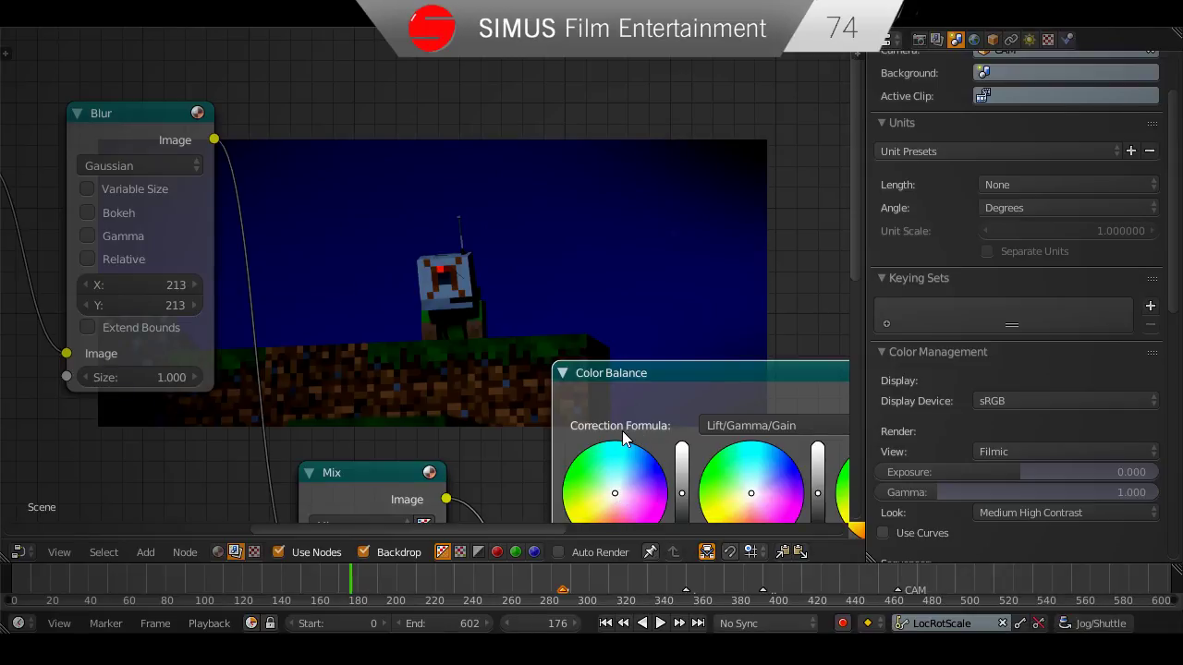
pyautogui.moveTo(622, 389); pyautogui.dragTo(392, 374, button='middle')
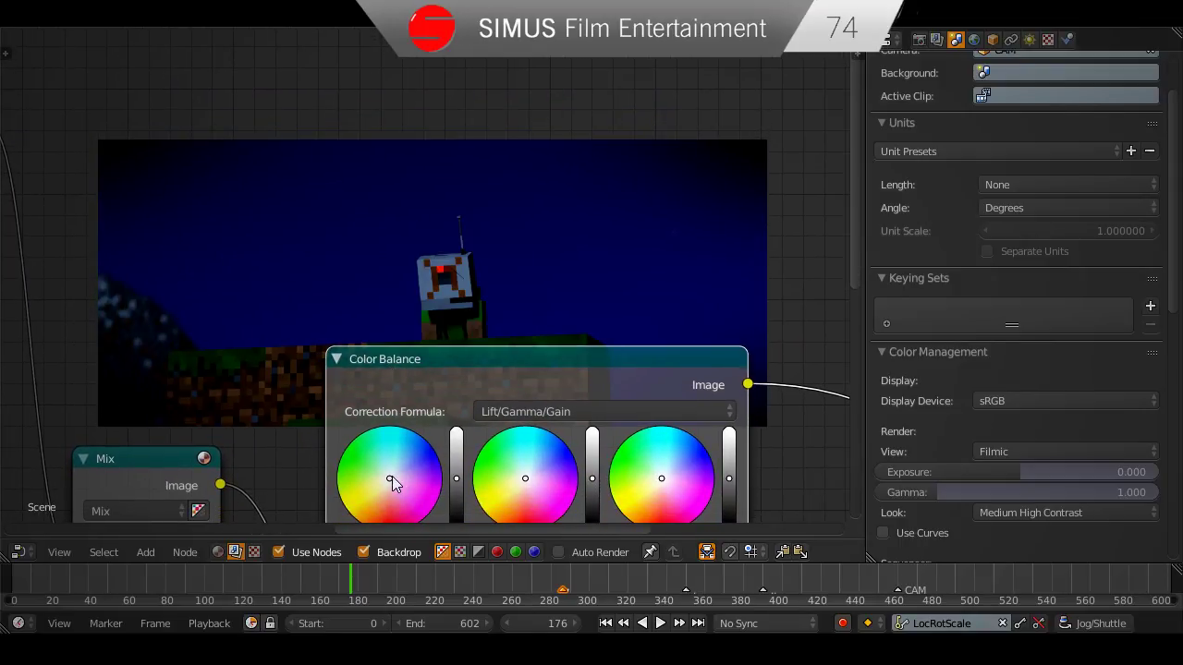
pyautogui.moveTo(390, 478); pyautogui.dragTo(396, 475)
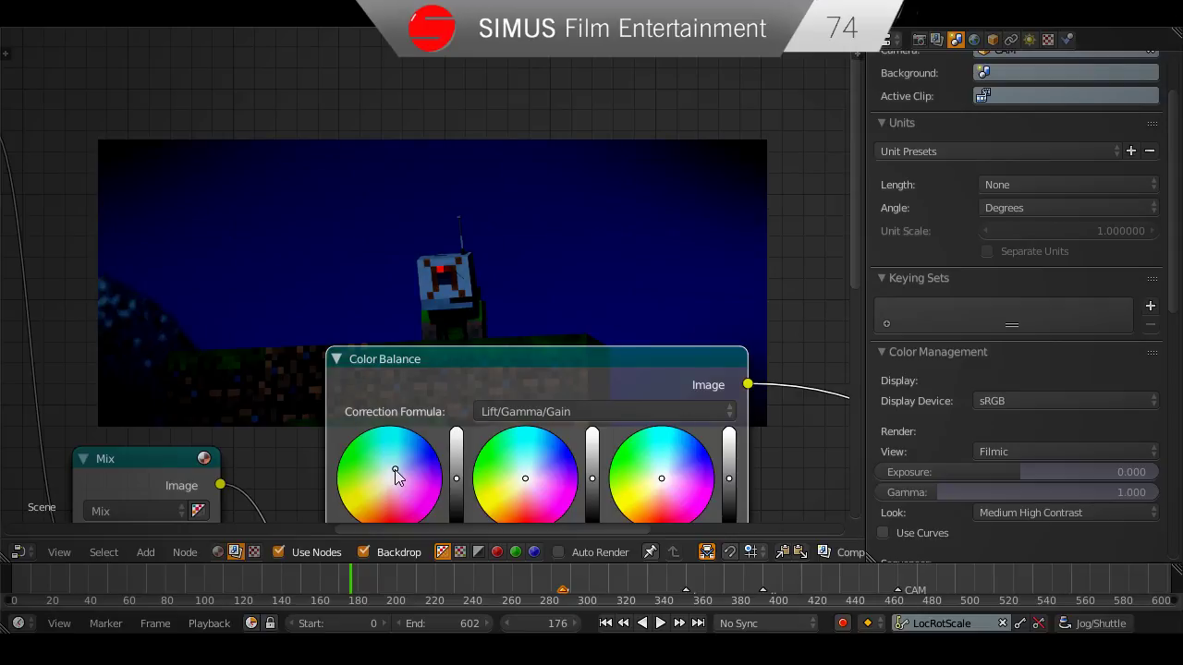
pyautogui.moveTo(531, 476); pyautogui.dragTo(529, 471)
pyautogui.moveTo(662, 478); pyautogui.dragTo(667, 467)
pyautogui.moveTo(589, 336); pyautogui.dragTo(610, 190, button='middle')
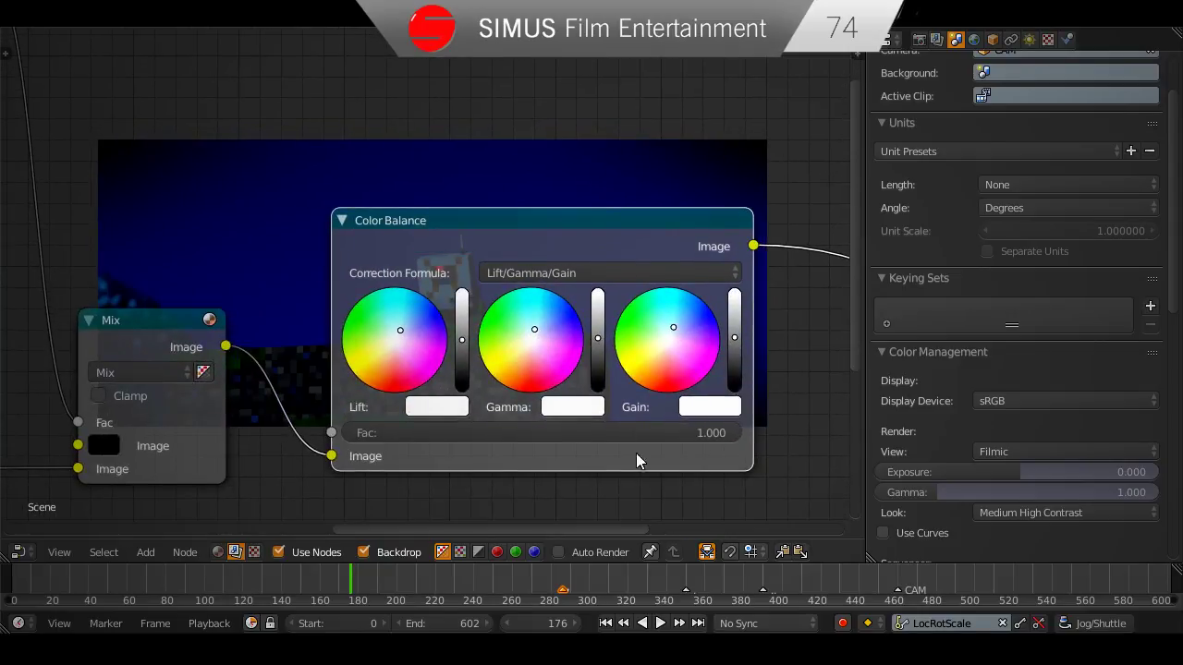
pyautogui.moveTo(650, 458); pyautogui.dragTo(721, 452, button='middle')
pyautogui.moveTo(526, 229); pyautogui.dragTo(533, 268)
pyautogui.moveTo(511, 291); pyautogui.dragTo(551, 263, button='middle')
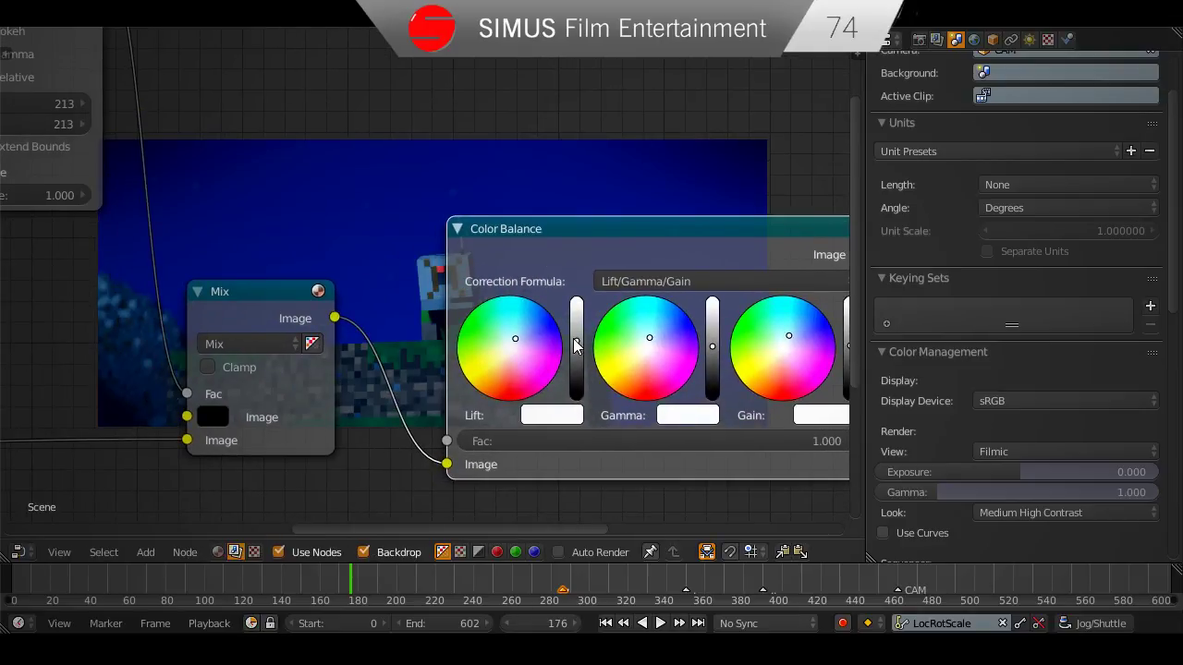
# Reduce the Color Balance node's Fac to 0.527 and save the file.
pyautogui.moveTo(586, 433); pyautogui.dragTo(297, 168, button='middle')
pyautogui.scroll(3, 400, 241)
pyautogui.moveTo(401, 241); pyautogui.dragTo(568, 284, button='middle')
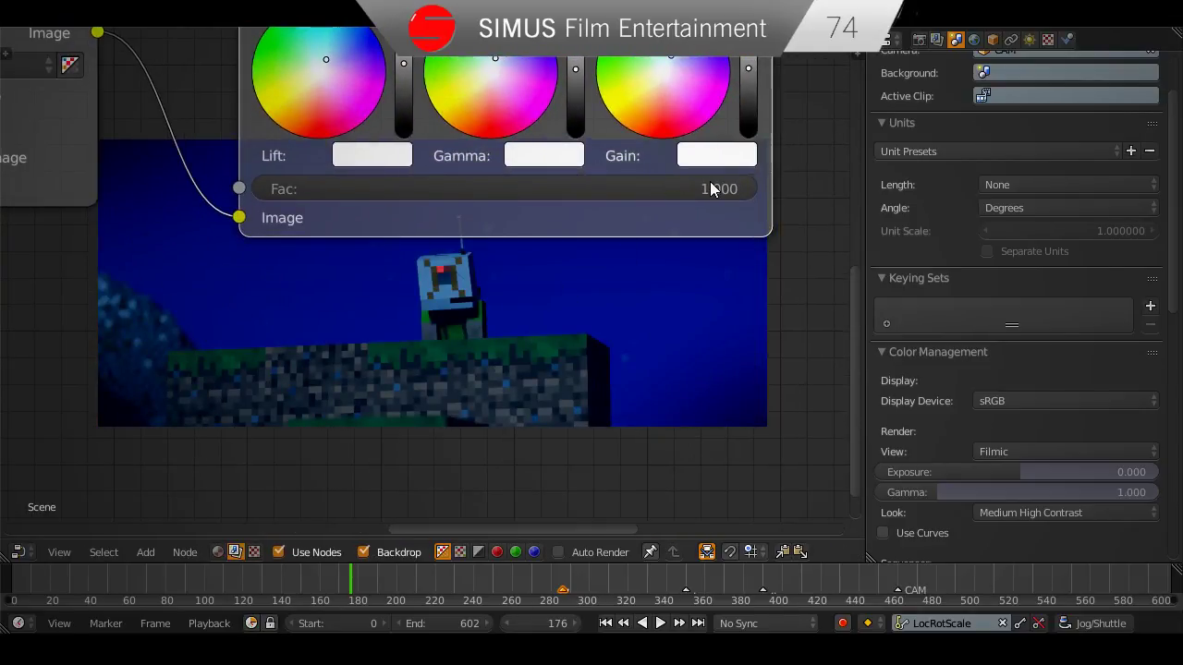
pyautogui.moveTo(739, 189); pyautogui.dragTo(524, 189)
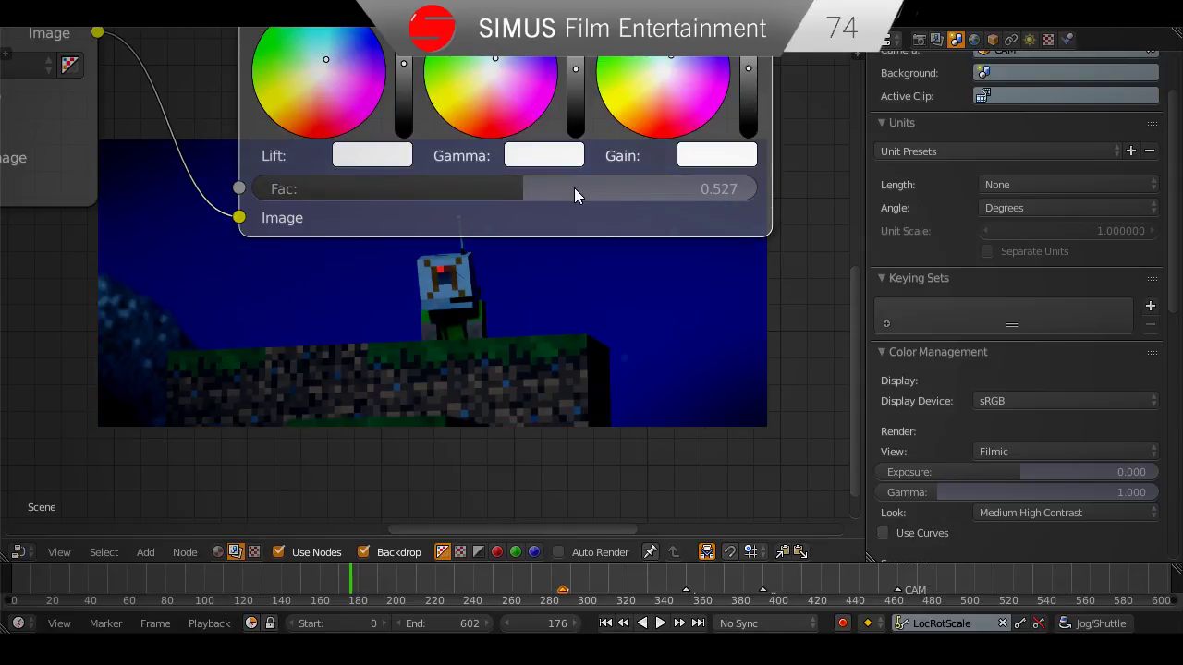
pyautogui.moveTo(573, 194); pyautogui.dragTo(431, 225, button='middle')
pyautogui.scroll(-3, 469, 372)
pyautogui.moveTo(470, 373); pyautogui.dragTo(375, 415, button='middle')
pyautogui.hotkey('ctrl', 's')
pyautogui.click(407, 416)
pyautogui.hotkey('ctrl', 's')
pyautogui.click(409, 416)
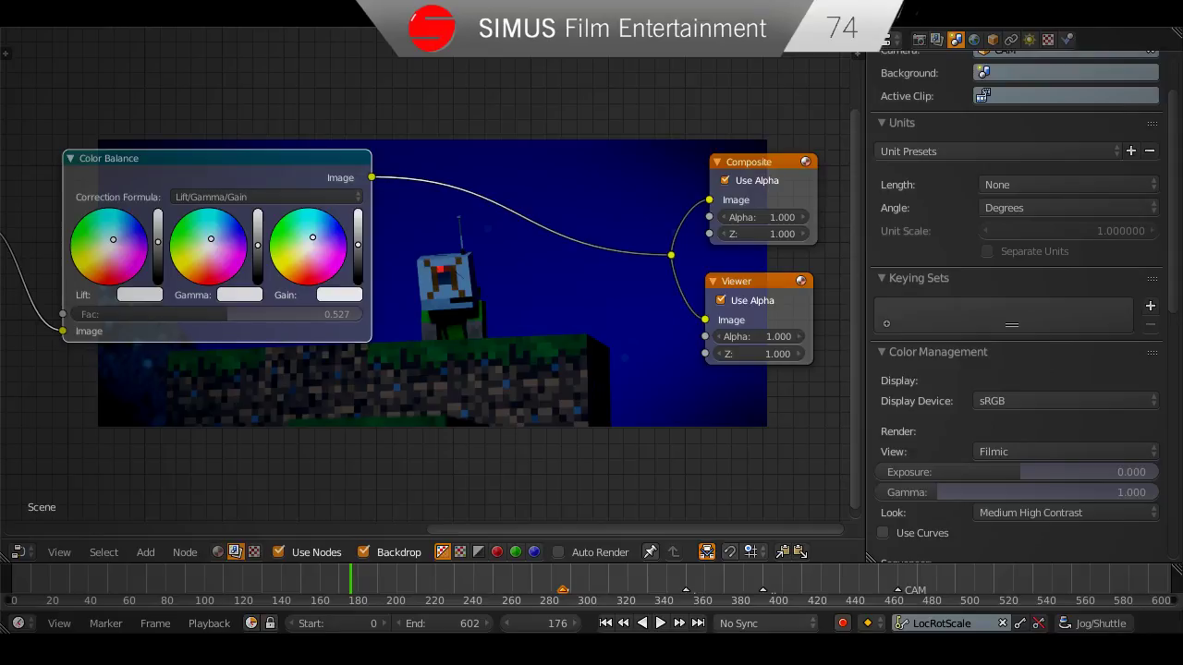
pyautogui.moveTo(435, 416); pyautogui.dragTo(561, 484, button='middle')
pyautogui.scroll(-2, 561, 484)
pyautogui.hotkey('ctrl', 's')
pyautogui.click(591, 484)
# Insert a Lens Distortion node after the Color Balance node and set its Dispersion to 0.02.
pyautogui.moveTo(592, 430); pyautogui.dragTo(583, 410, button='middle')
pyautogui.hotkey('shift', 'a')
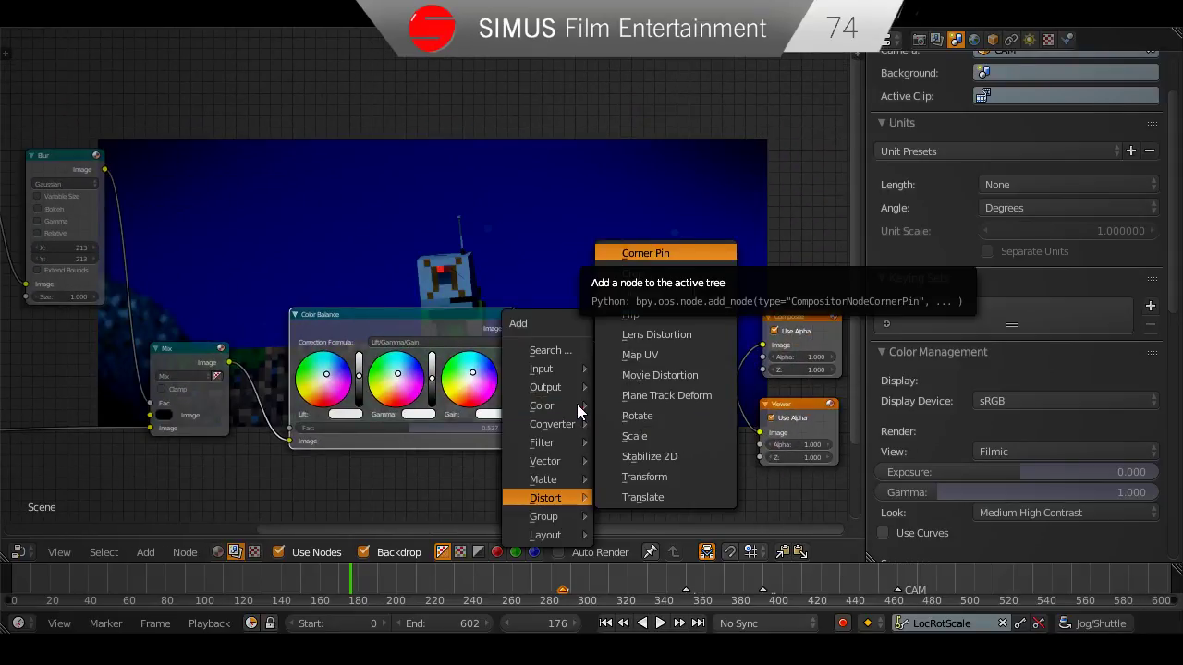
pyautogui.moveTo(556, 484)
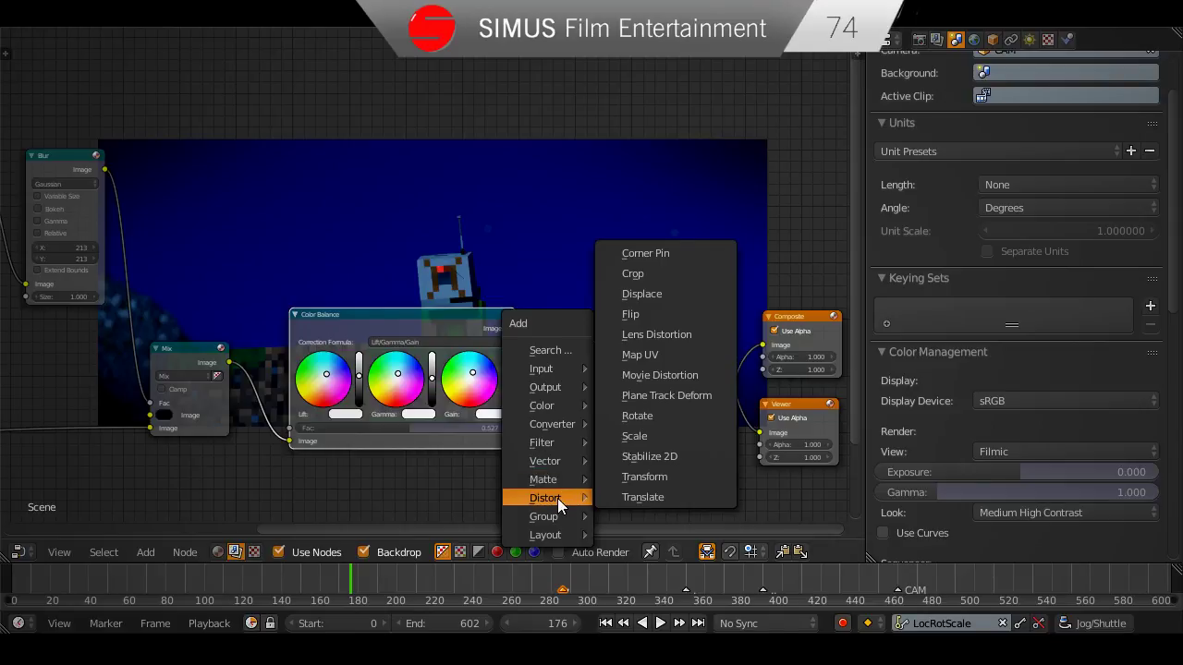
pyautogui.click(657, 334)
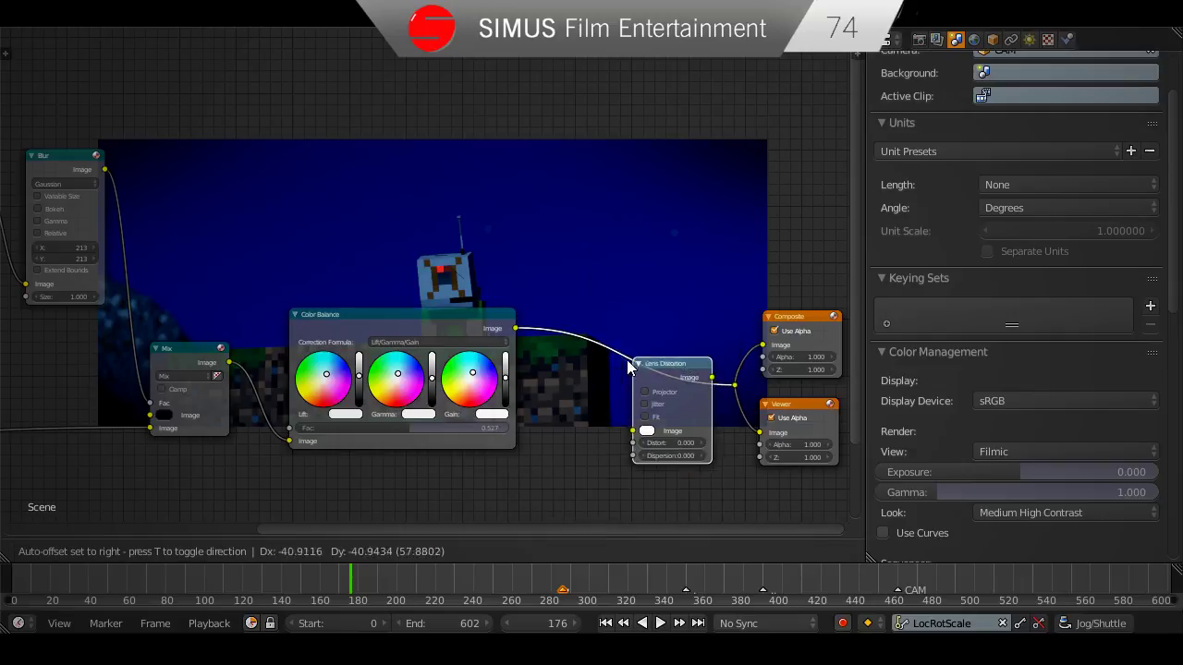
pyautogui.click(616, 320)
pyautogui.scroll(3, 606, 319)
pyautogui.click(603, 317)
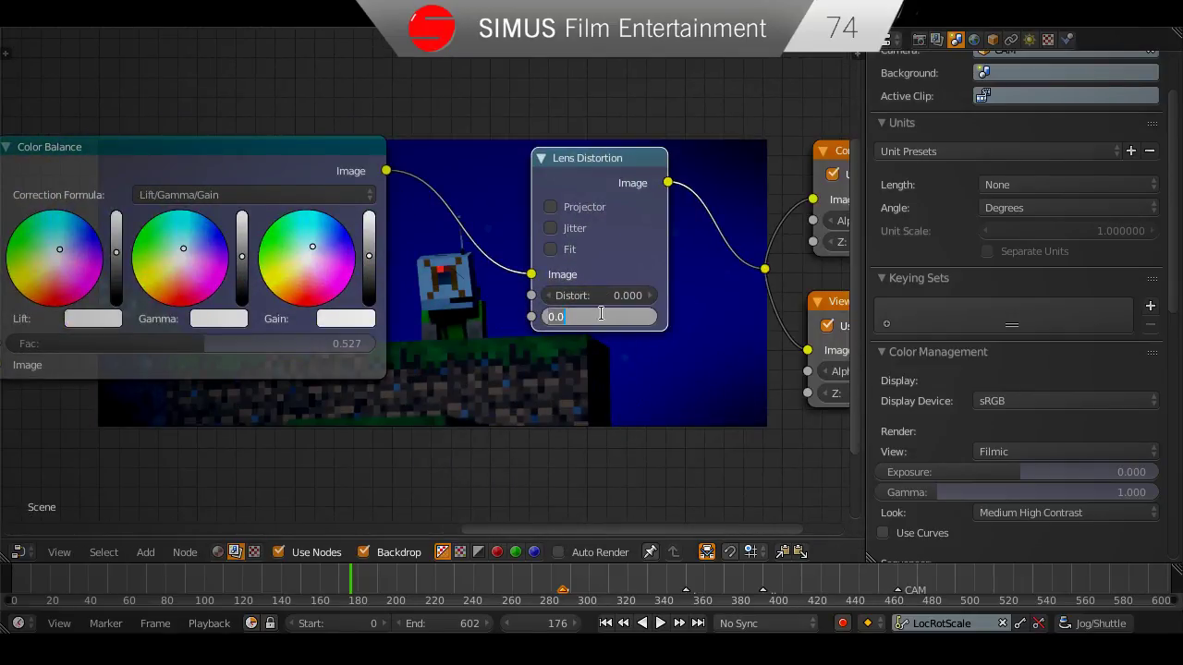
pyautogui.write('.02')
pyautogui.press('Return')
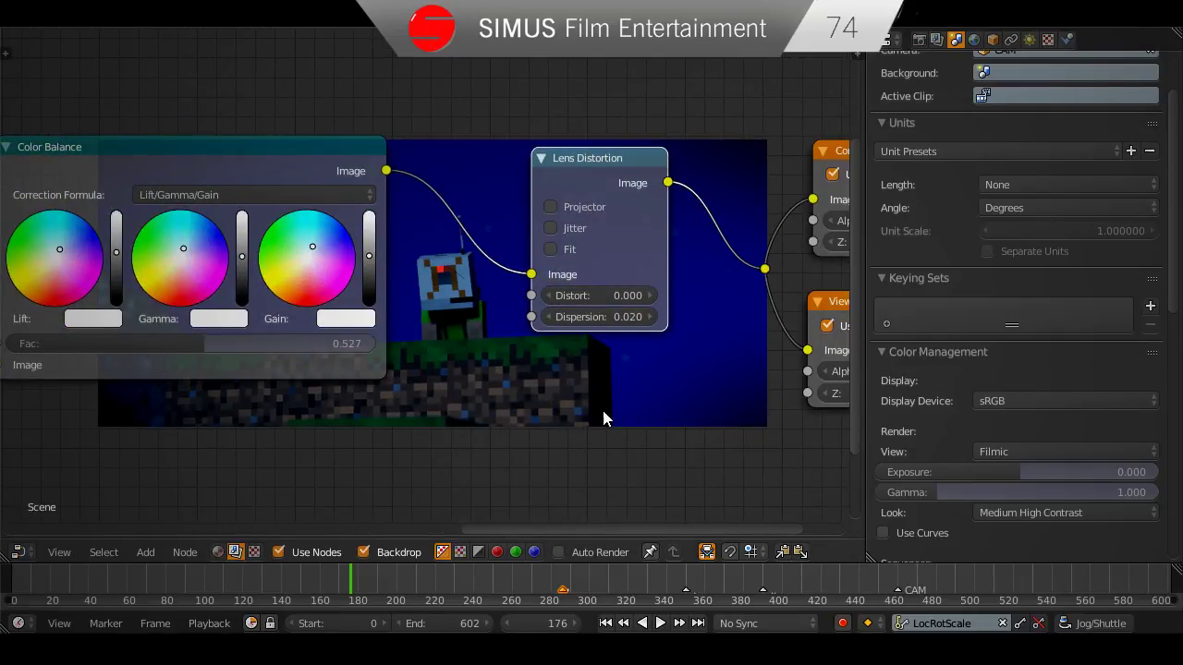
# Raise the Lens Distortion node's Dispersion to 0.1.
pyautogui.moveTo(584, 399); pyautogui.dragTo(629, 229, button='middle')
pyautogui.scroll(2, 629, 229)
pyautogui.moveTo(367, 379); pyautogui.dragTo(436, 393, button='middle')
pyautogui.click(739, 171)
pyautogui.write('.1')
pyautogui.press('Return')
pyautogui.moveTo(363, 386); pyautogui.dragTo(590, 336, button='middle')
pyautogui.scroll(-2, 416, 388)
# Show the Viewer Node image in the image editor and inspect the colour fringing at different magnifications.
pyautogui.press('F11')
pyautogui.scroll(1, 429, 437)
pyautogui.click(143, 553)
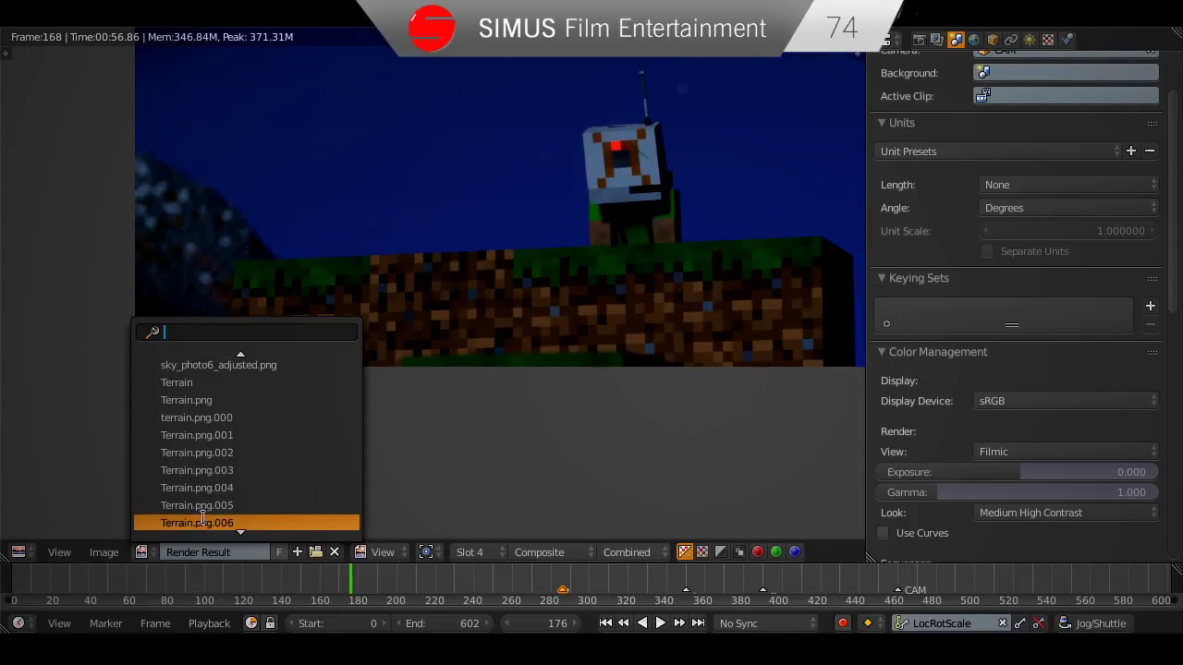
pyautogui.click(217, 524)
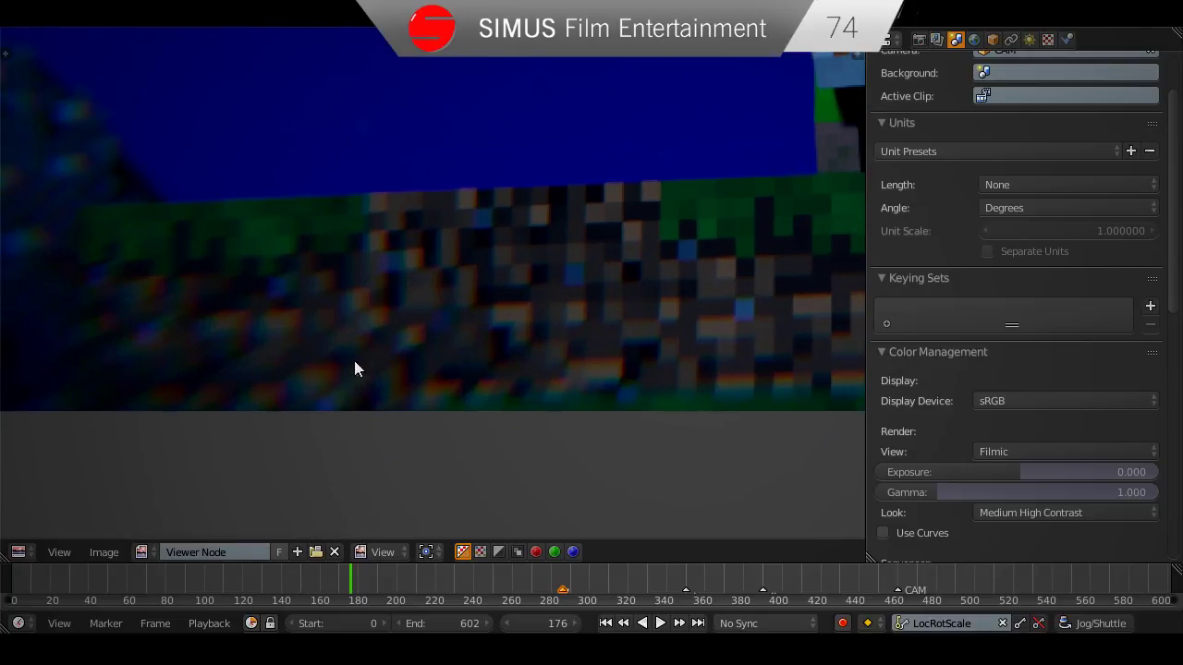
pyautogui.scroll(-4, 398, 388)
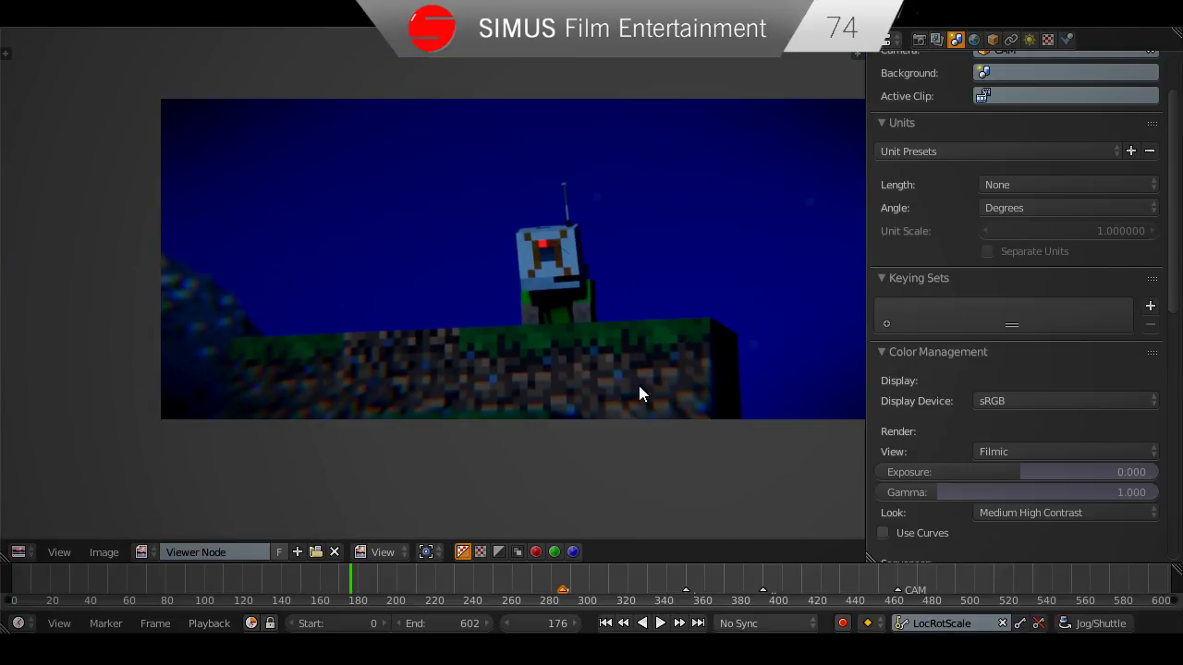
pyautogui.scroll(2, 610, 413)
pyautogui.scroll(-2, 545, 411)
pyautogui.scroll(-2, 462, 462)
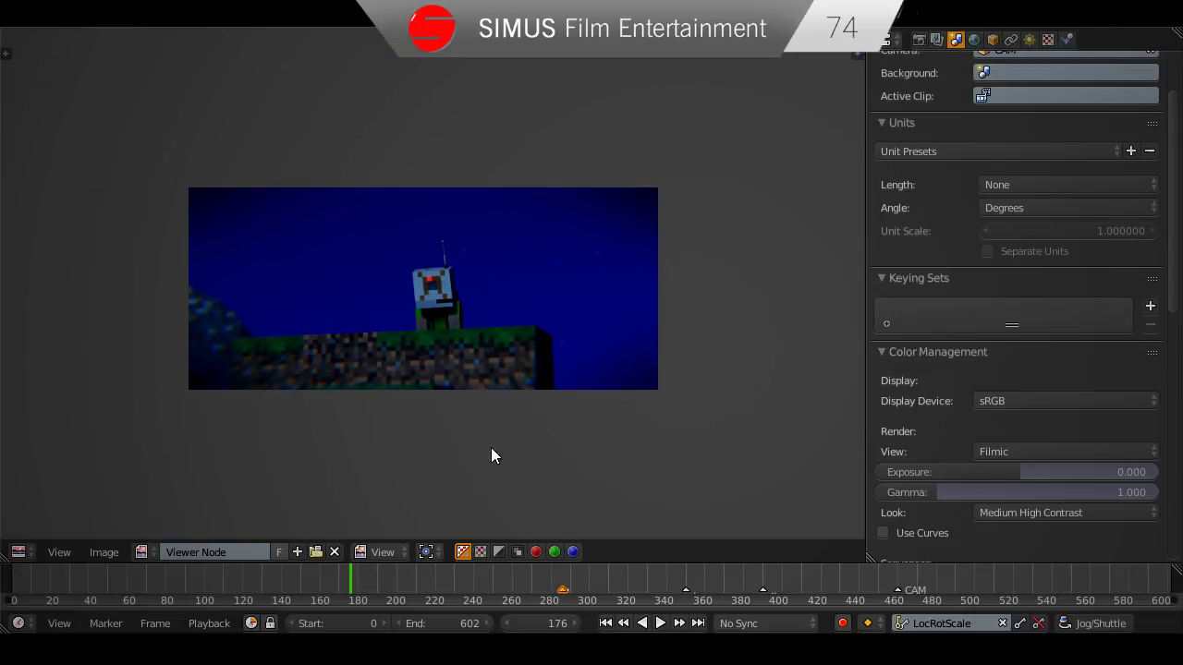
pyautogui.scroll(4, 517, 435)
pyautogui.scroll(-4, 545, 436)
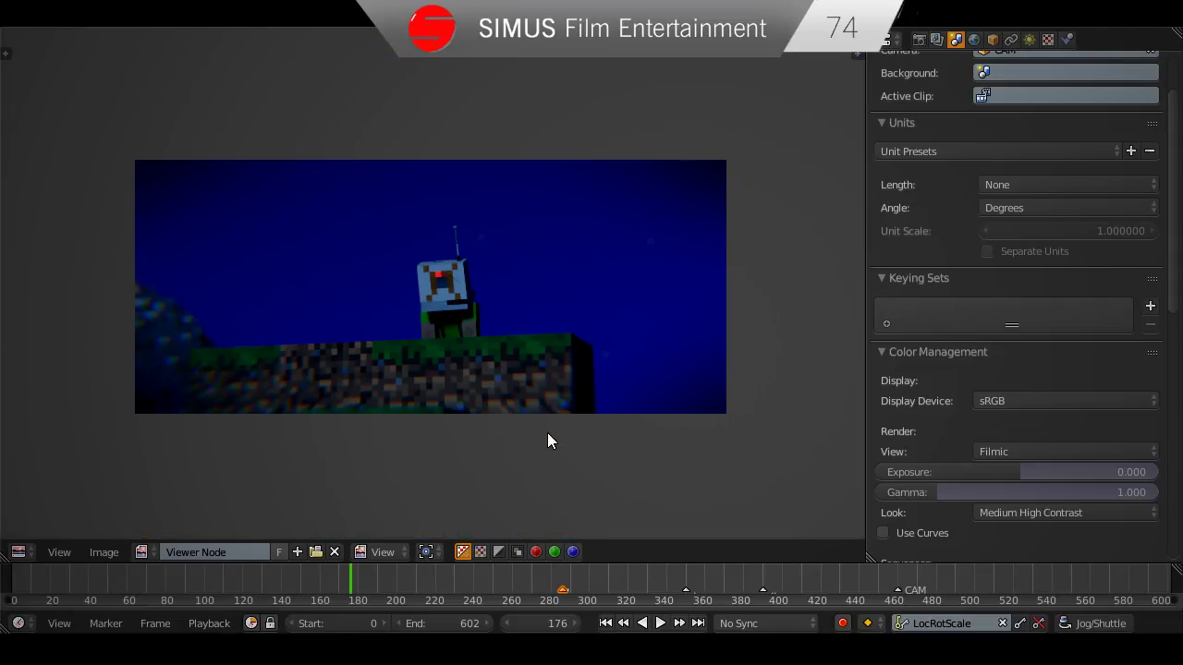
# Return to the node editor, set the Lens Distortion's Dispersion to 0.02 and save the file.
pyautogui.click(18, 552)
pyautogui.click(64, 348)
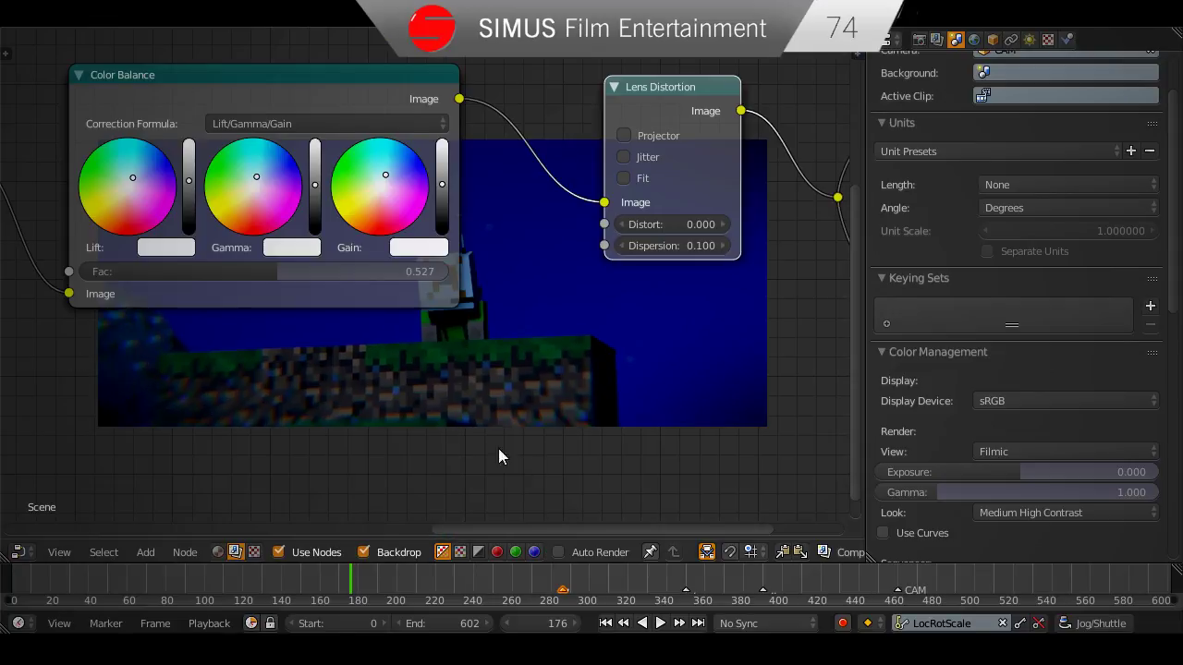
pyautogui.click(587, 264)
pyautogui.write('.02')
pyautogui.press('Return')
pyautogui.hotkey('ctrl', 's')
pyautogui.click(392, 395)
# Replace the node editor with the 3D view and set its viewport shading to Texture.
pyautogui.moveTo(410, 364); pyautogui.dragTo(261, 262, button='middle')
pyautogui.scroll(-3, 388, 278)
pyautogui.moveTo(388, 278); pyautogui.dragTo(452, 292, button='middle')
pyautogui.click(19, 551)
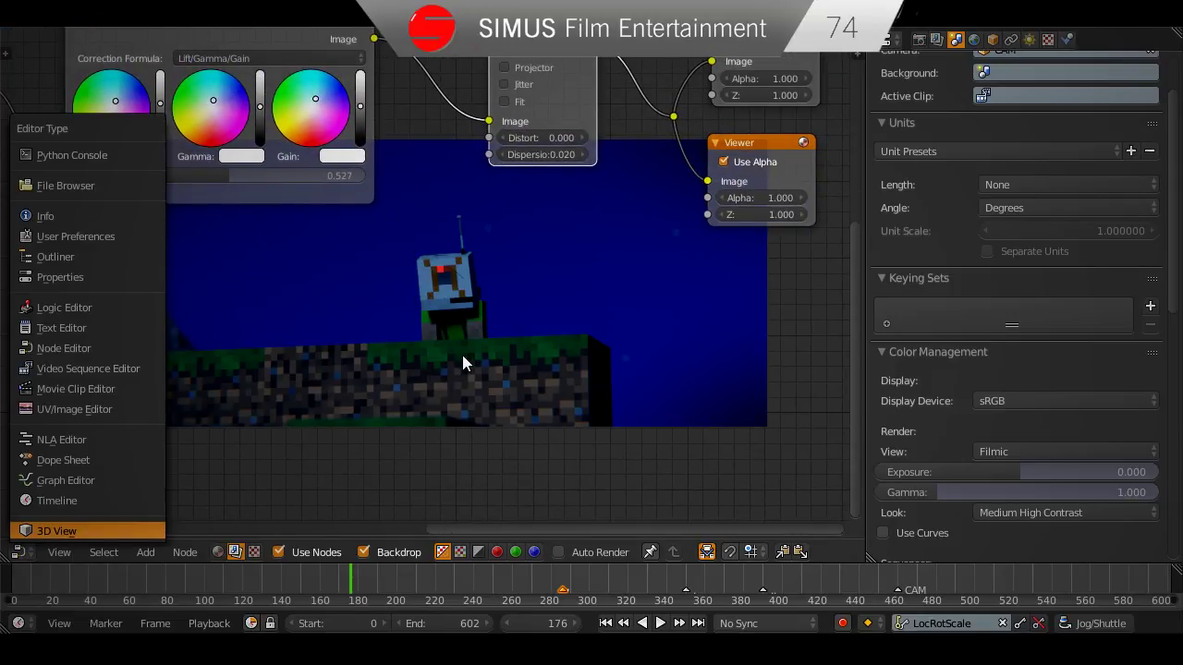
pyautogui.press('Return')
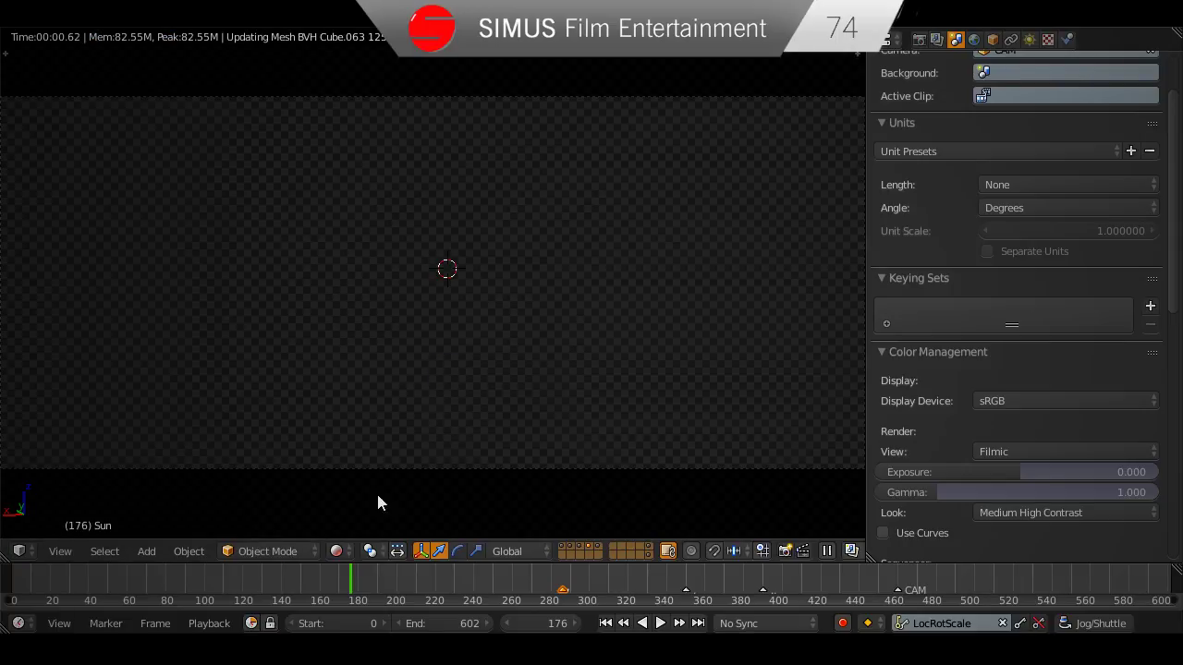
pyautogui.press('z')
pyautogui.click(392, 448)
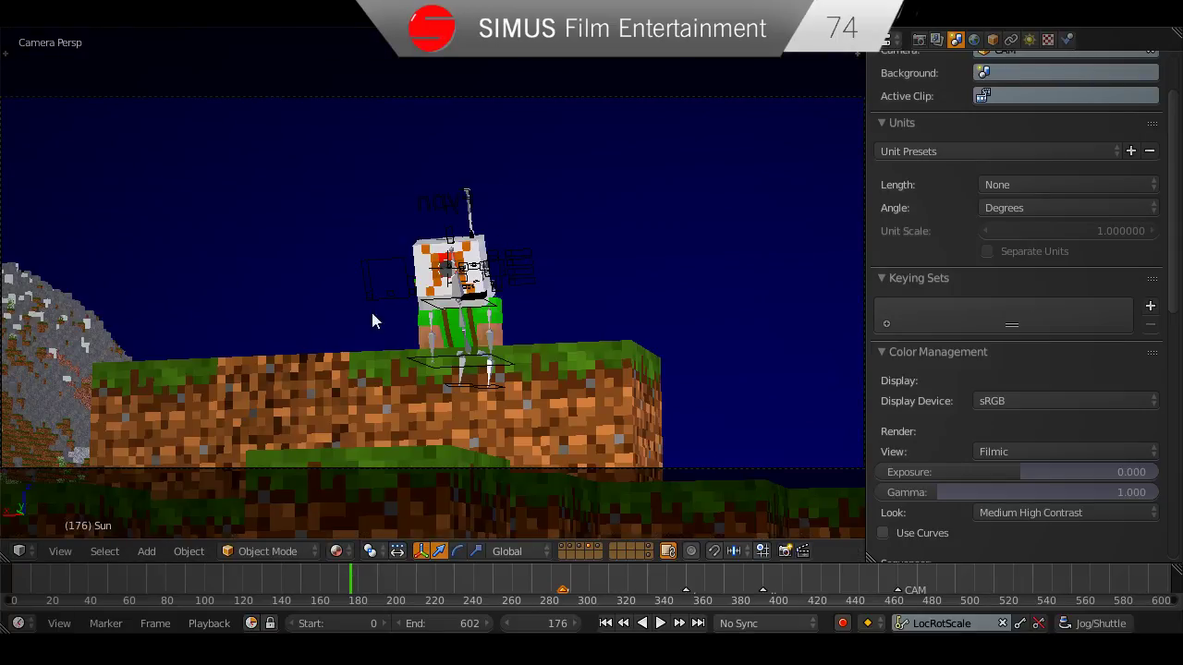
pyautogui.click(349, 555)
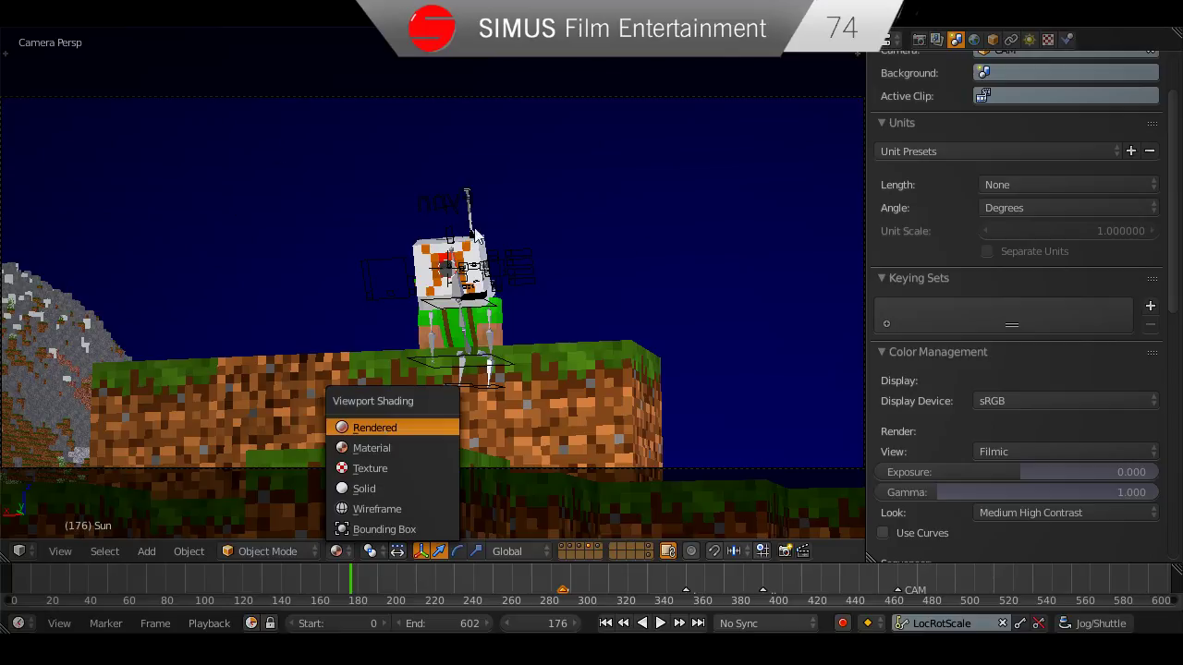
pyautogui.press('Return')
pyautogui.click(336, 551)
pyautogui.click(370, 468)
# Split the 3D view into two areas and show the World shader nodes in the second one.
pyautogui.scroll(-2, 813, 74)
pyautogui.moveTo(858, 37); pyautogui.dragTo(471, 108)
pyautogui.click(489, 550)
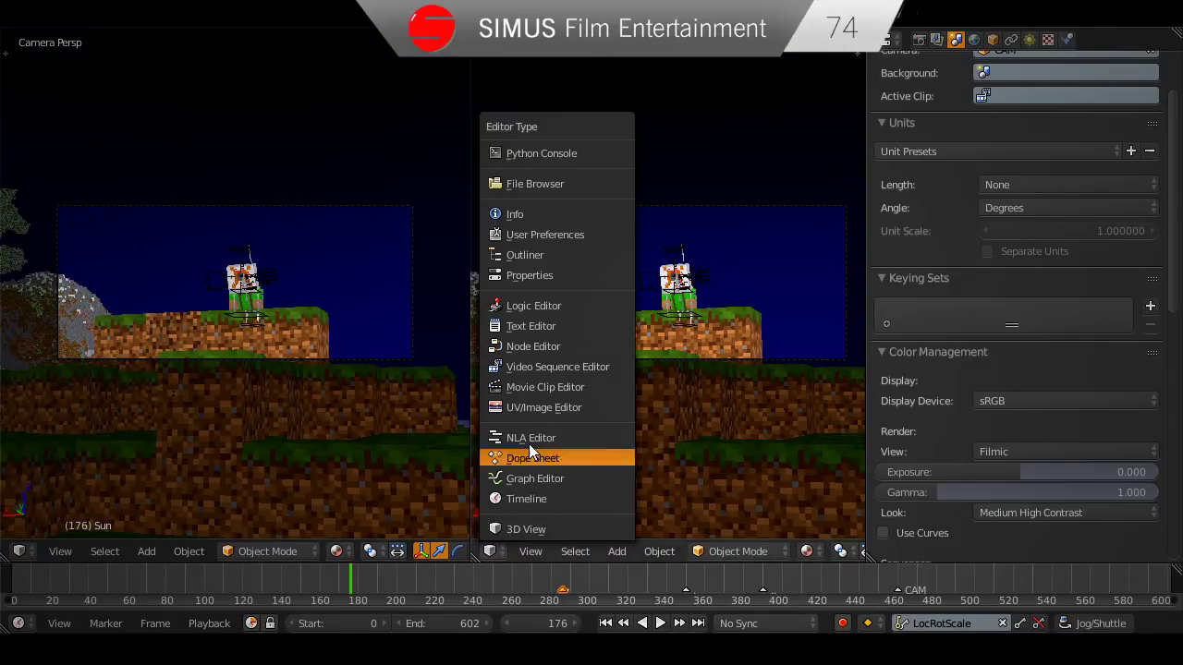
pyautogui.click(548, 349)
pyautogui.press('Home')
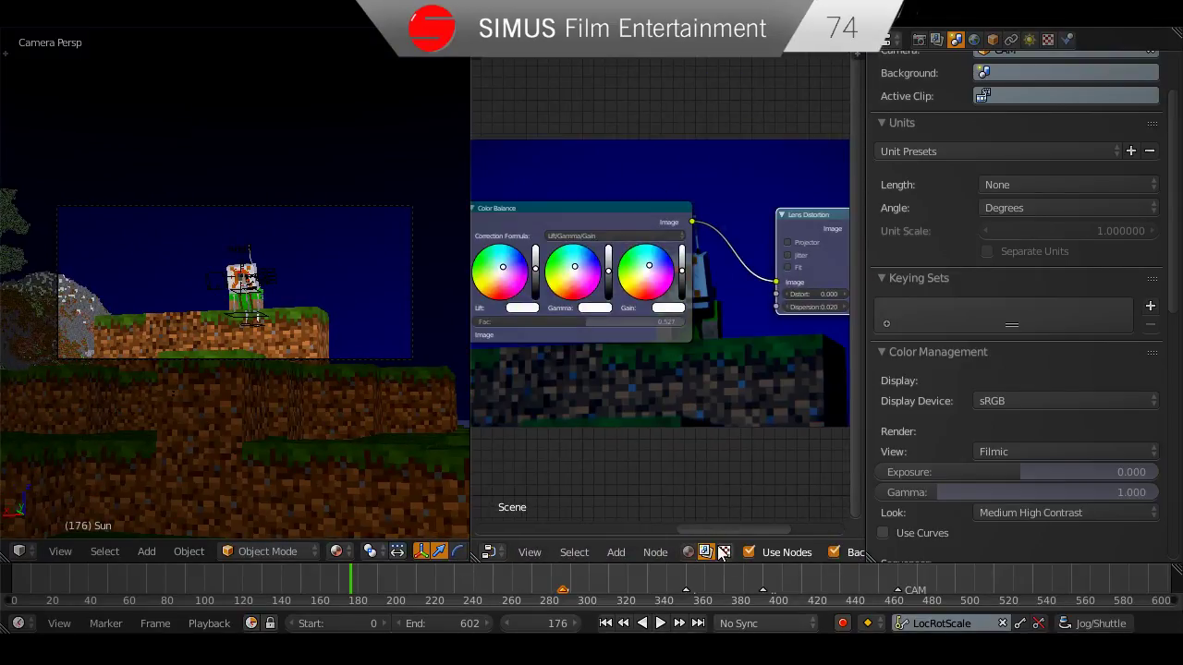
pyautogui.click(689, 552)
pyautogui.click(745, 552)
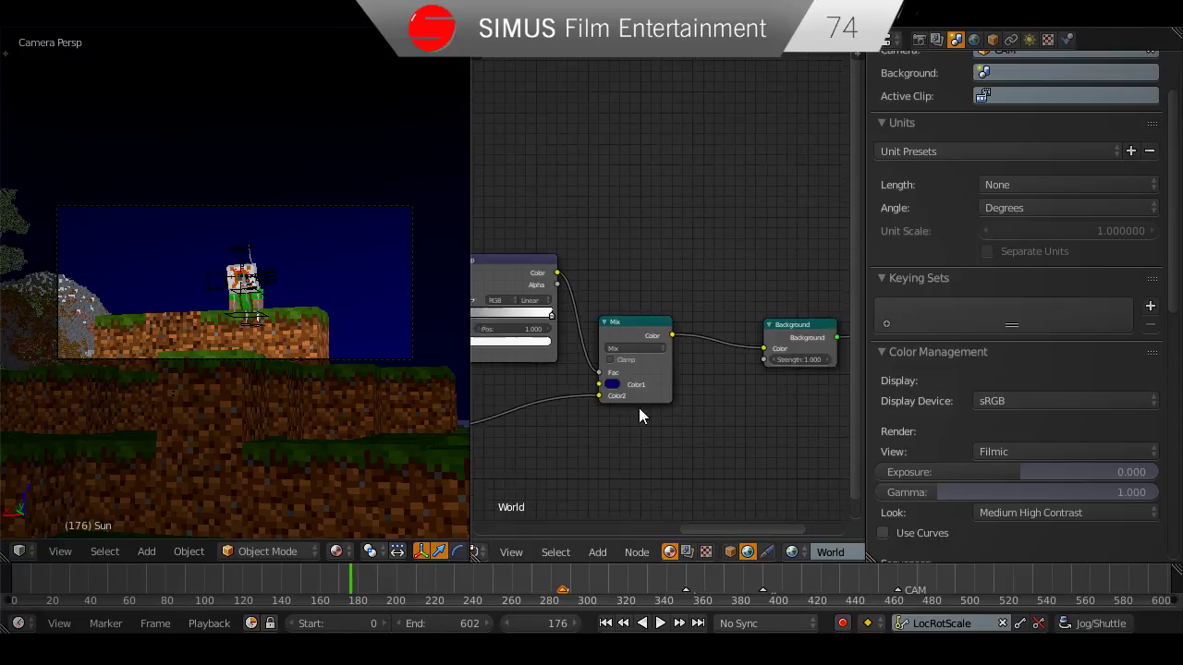
# Examine the World node tree, from the Background and Mix nodes back to the ColorRamp nodes that feed them.
pyautogui.moveTo(557, 421); pyautogui.dragTo(711, 357, button='middle')
pyautogui.scroll(-4, 711, 357)
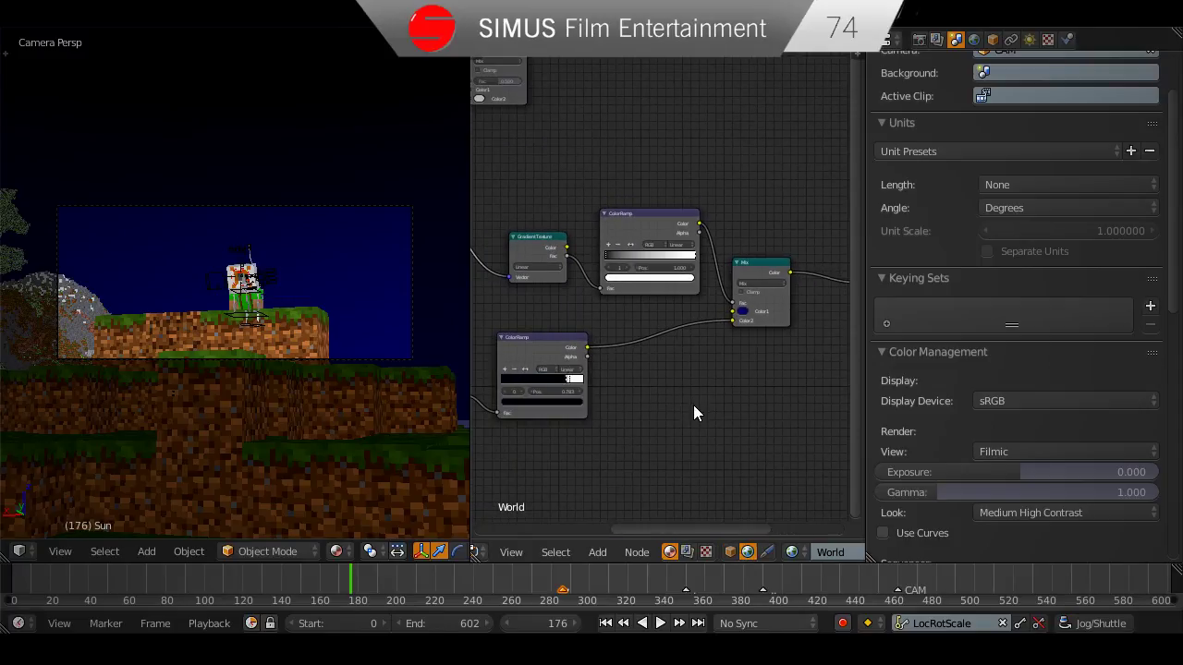
pyautogui.scroll(3, 708, 393)
pyautogui.moveTo(694, 405); pyautogui.dragTo(453, 419, button='middle')
pyautogui.scroll(-1, 708, 392)
pyautogui.moveTo(711, 352); pyautogui.dragTo(577, 204, button='middle')
pyautogui.scroll(2, 658, 256)
pyautogui.moveTo(708, 325); pyautogui.dragTo(554, 336, button='middle')
pyautogui.scroll(4, 554, 335)
pyautogui.scroll(1, 286, 300)
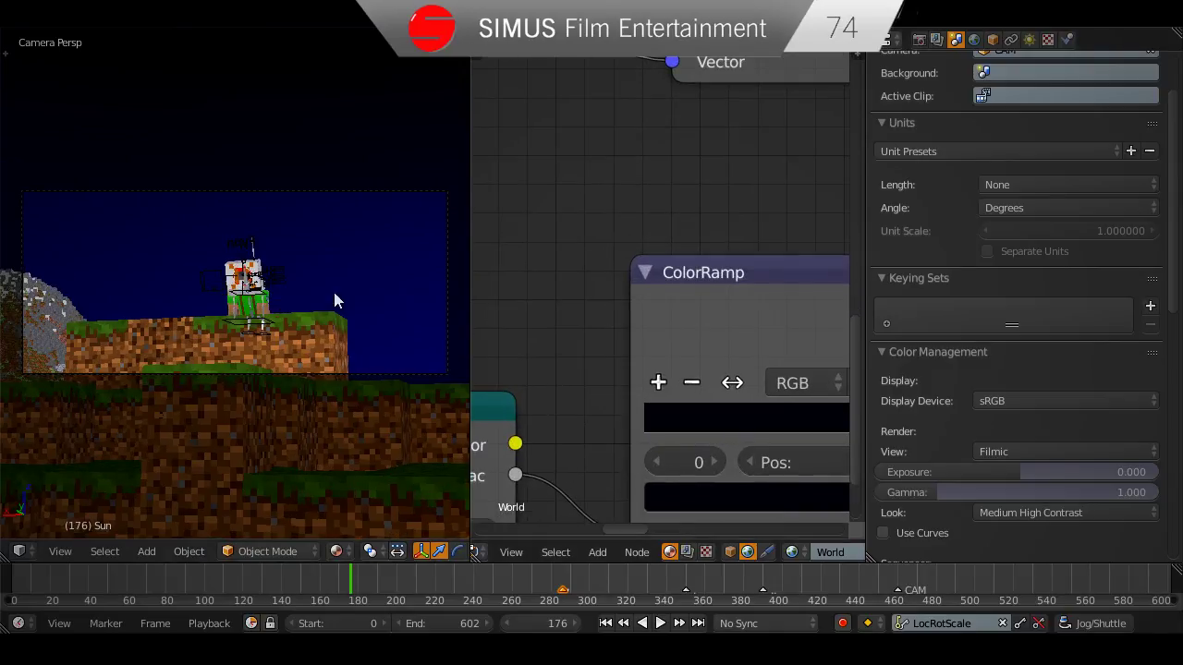
# Set a render border around the sky beside the character in the camera view and preview it with Rendered shading.
pyautogui.hotkey('ctrl', 'b')
pyautogui.moveTo(327, 186); pyautogui.dragTo(447, 327)
pyautogui.scroll(3, 266, 367)
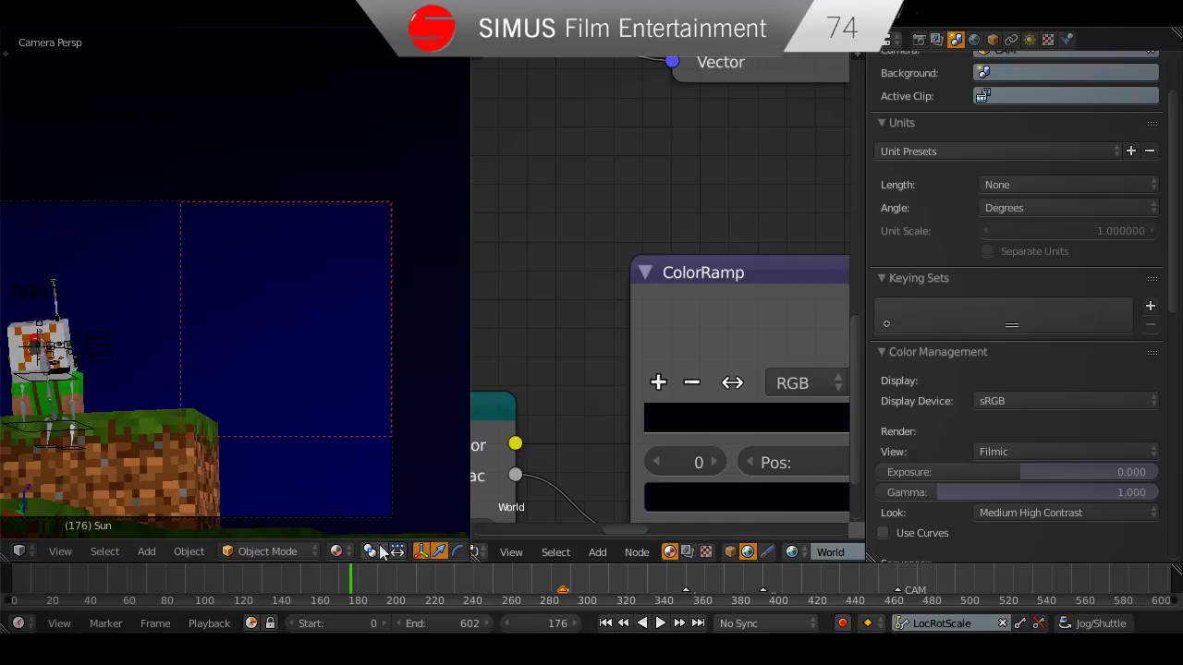
pyautogui.click(336, 551)
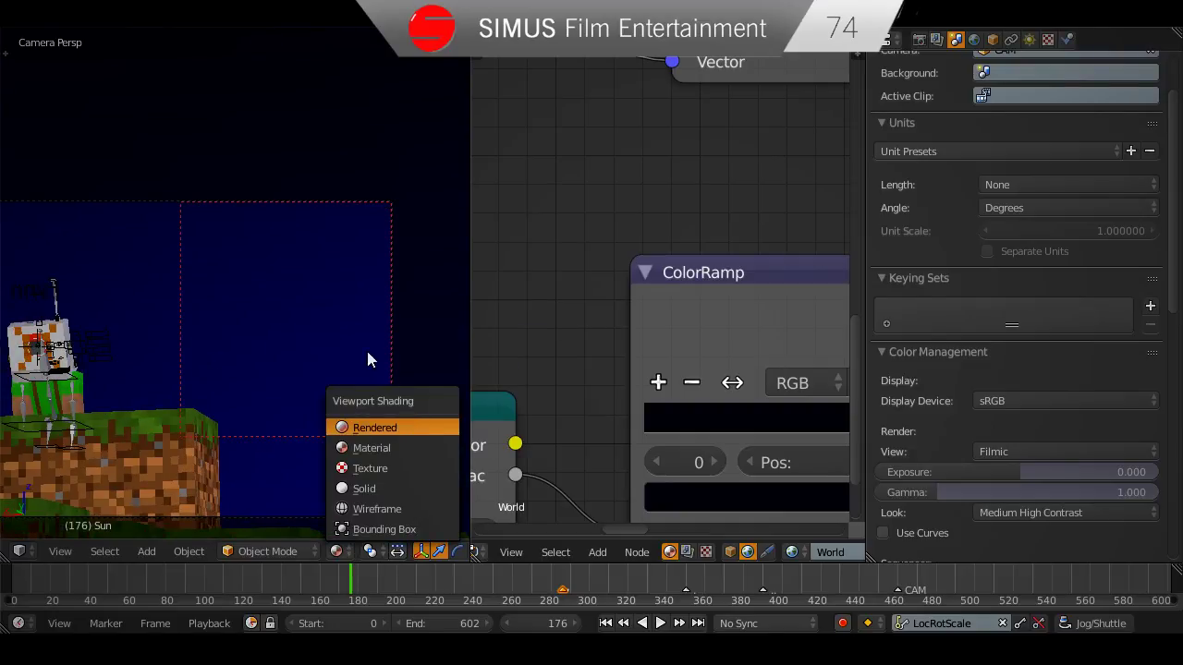
pyautogui.press('Return')
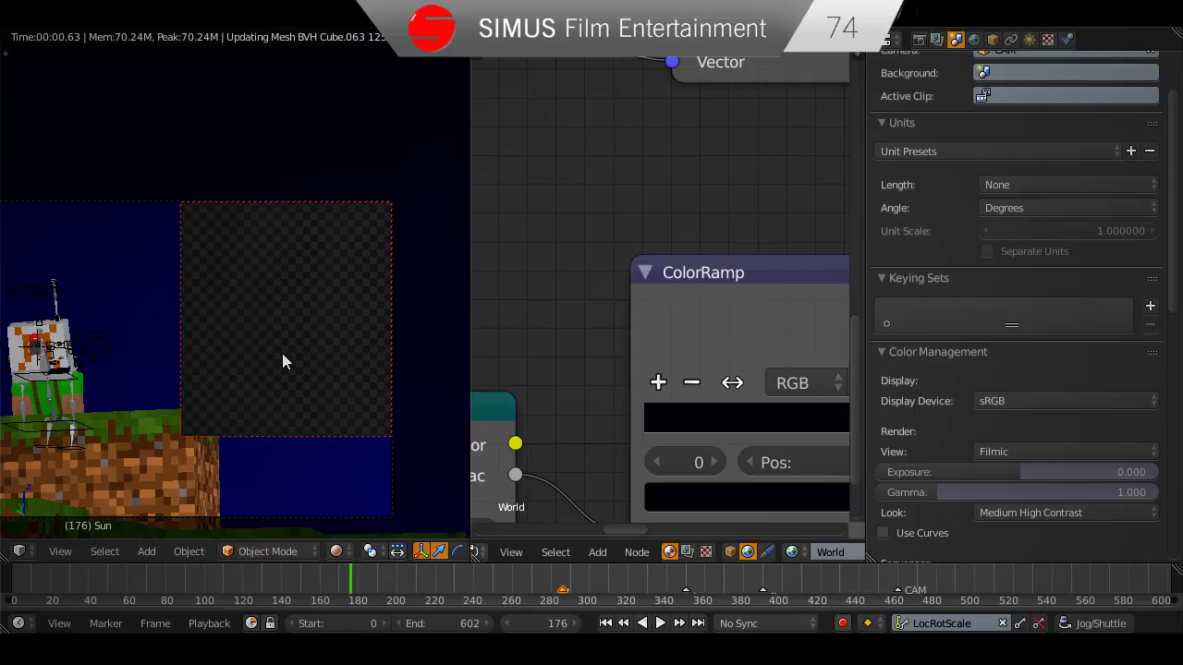
# Adjust the World ColorRamp for the sky's stars: white stop at position 0.778, black stop slightly closer below it.
pyautogui.moveTo(659, 402); pyautogui.dragTo(628, 288, button='middle')
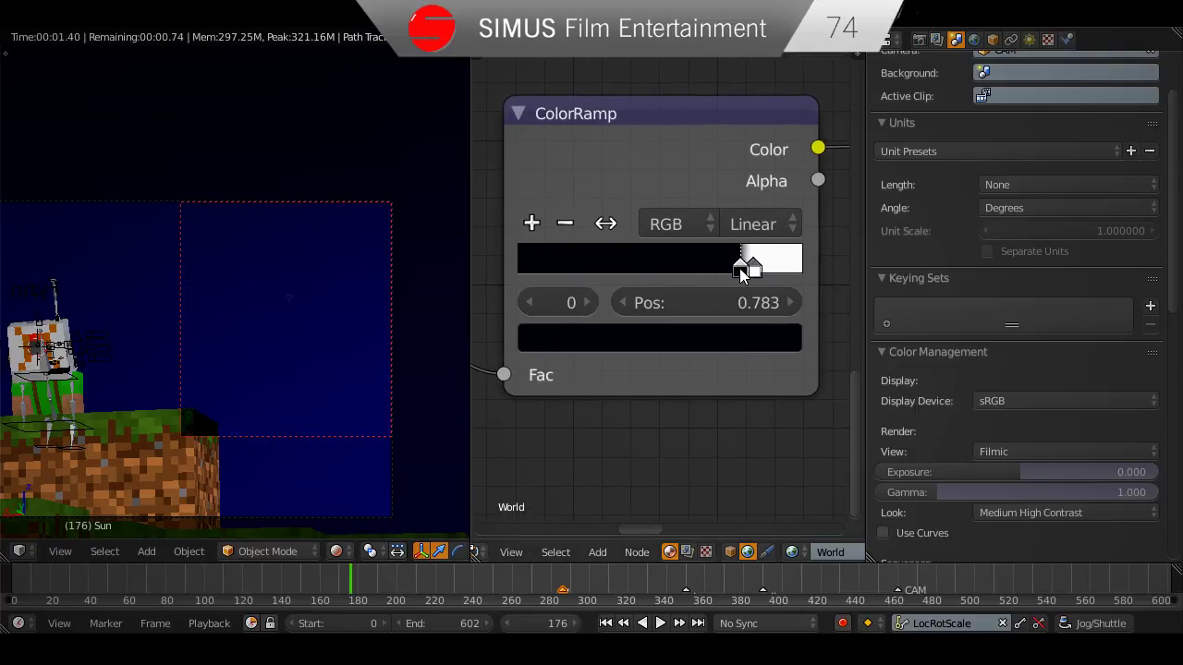
pyautogui.moveTo(717, 278); pyautogui.dragTo(739, 269)
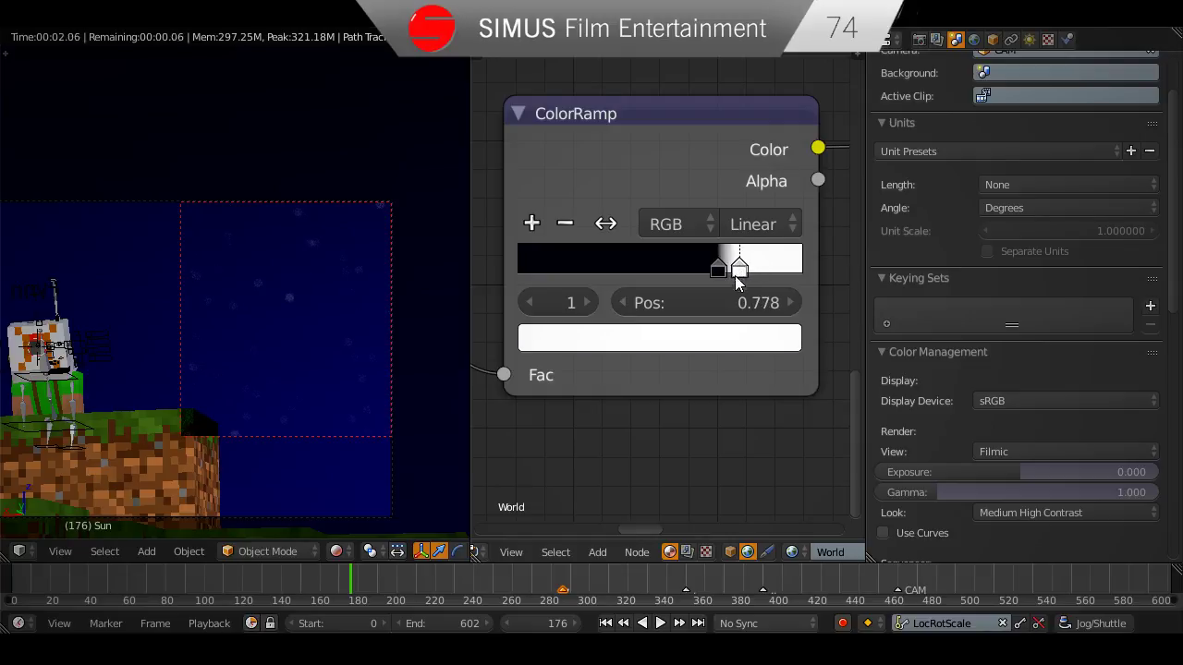
pyautogui.moveTo(721, 271); pyautogui.dragTo(727, 270)
pyautogui.moveTo(739, 256); pyautogui.dragTo(831, 272, button='middle')
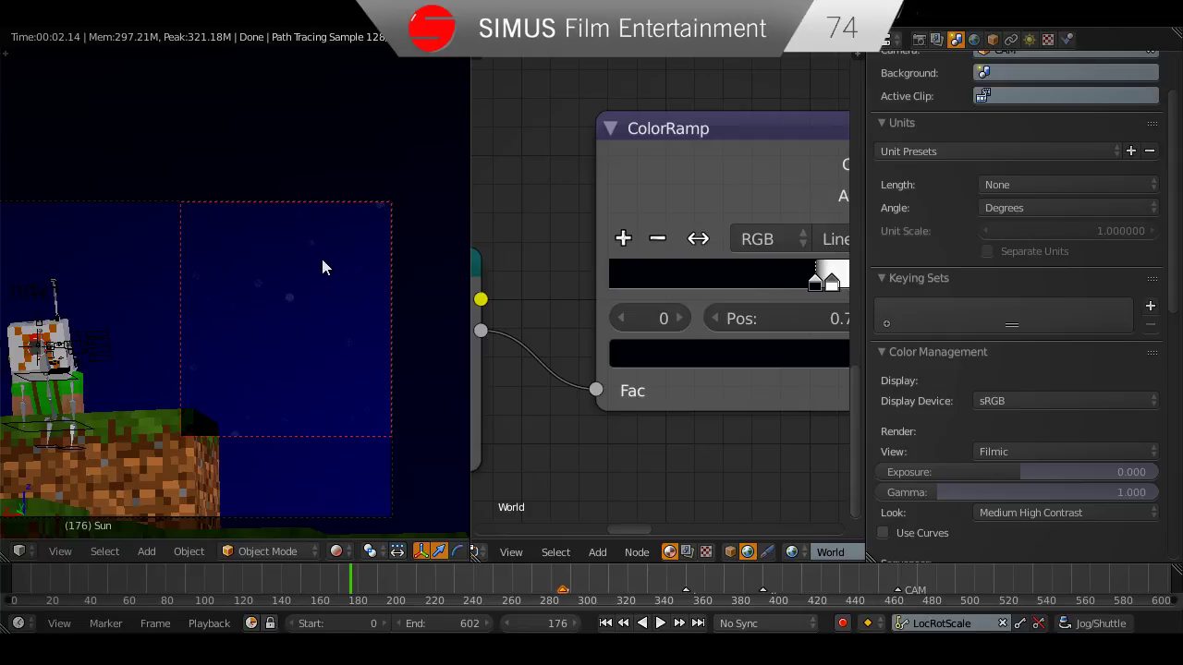
pyautogui.scroll(-1, 323, 267)
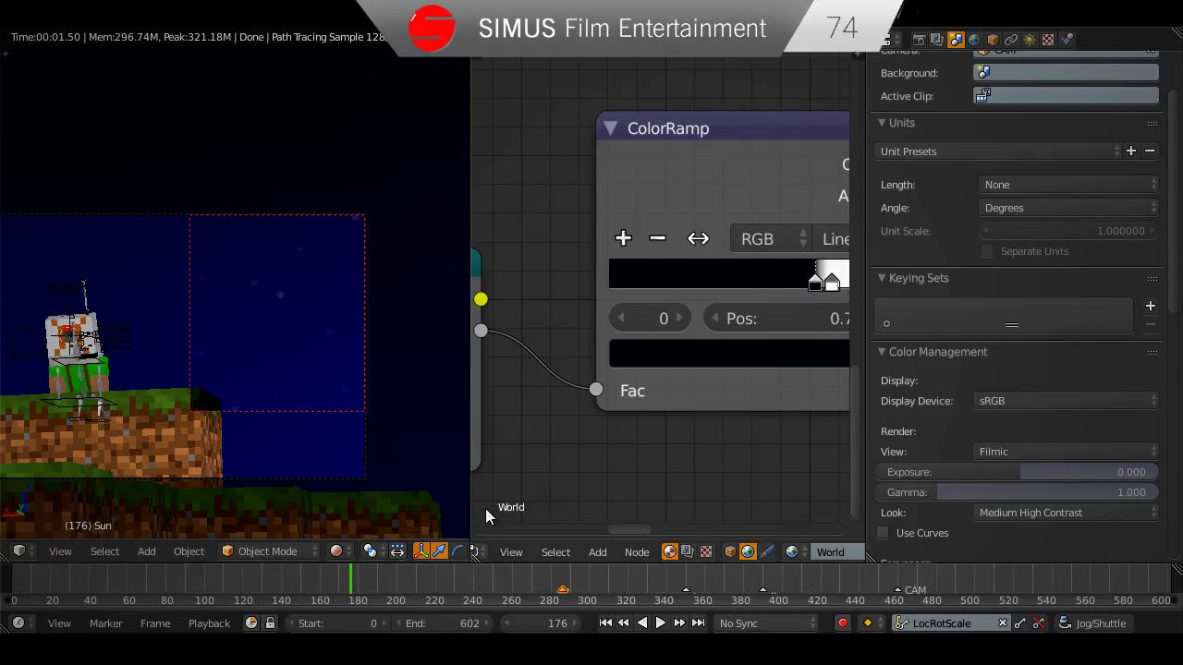
# Merge the World node editor area into the 3D view and save the file over the existing one.
pyautogui.moveTo(475, 555); pyautogui.dragTo(629, 329)
pyautogui.hotkey('ctrl', 's')
pyautogui.click(630, 328)
# Set the 3D view's viewport shading to Material.
pyautogui.click(340, 551)
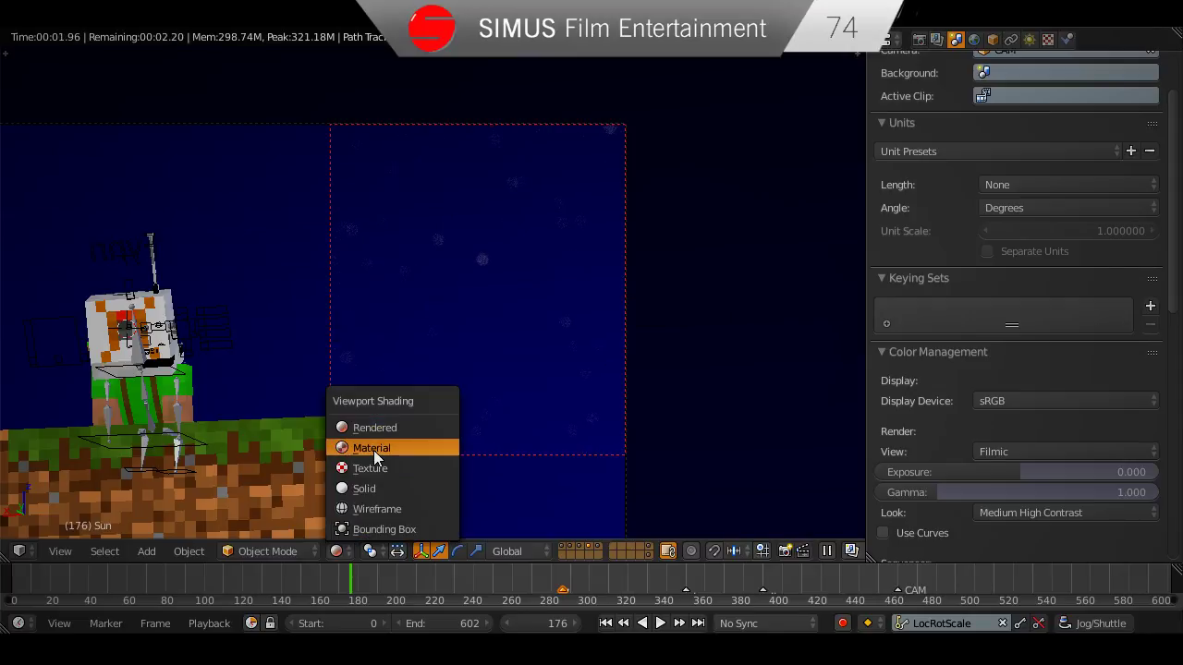
pyautogui.click(373, 448)
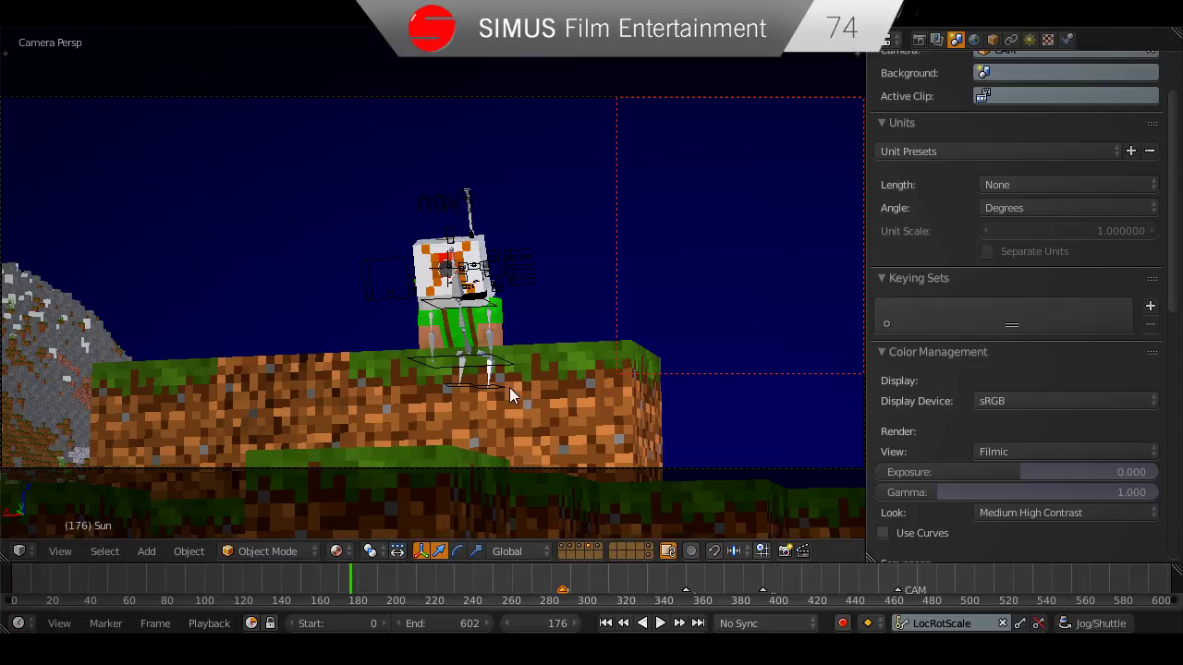